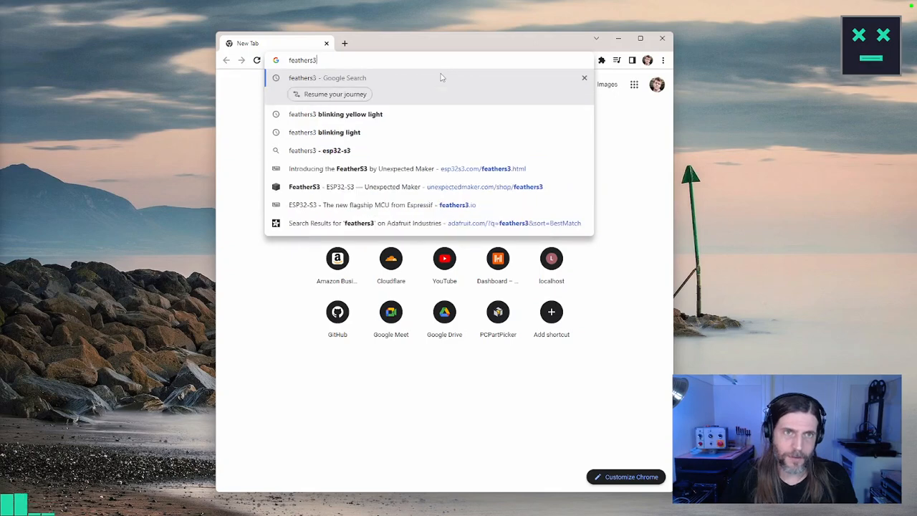
Search the web for feathers3, open the Unexpected Maker FeatherS3 shop page, and enlarge the browser window
{"action": "key", "text": "Return"}
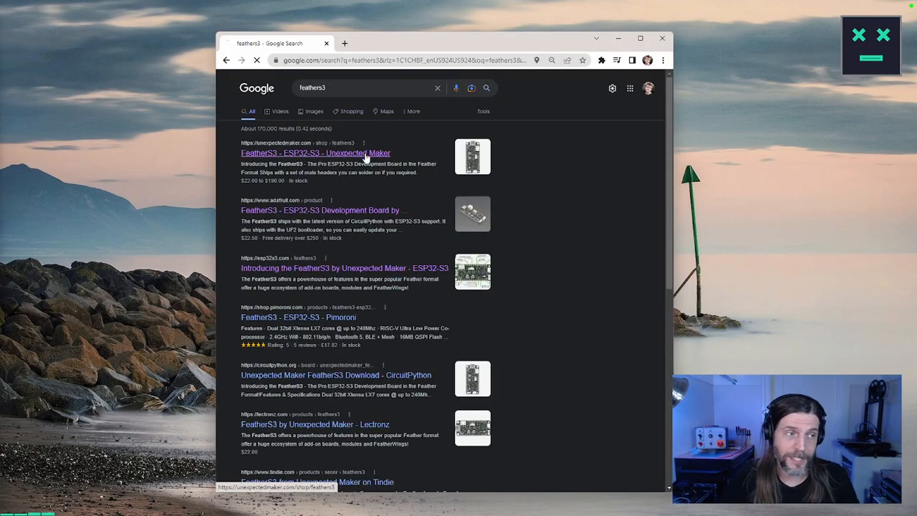
{"action": "left_click", "coordinate": [366, 152]}
{"action": "left_click_drag", "start_coordinate": [397, 50], "coordinate": [330, 39]}
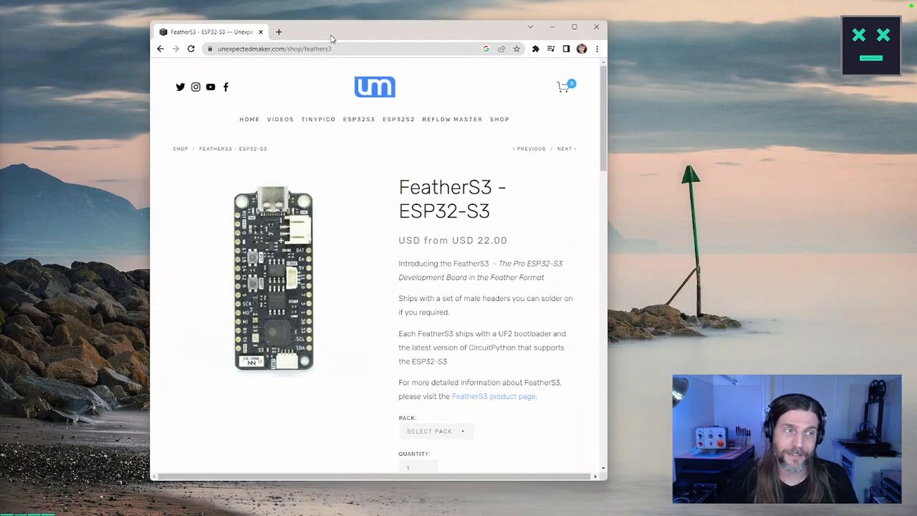
{"action": "left_click_drag", "start_coordinate": [606, 482], "coordinate": [798, 506]}
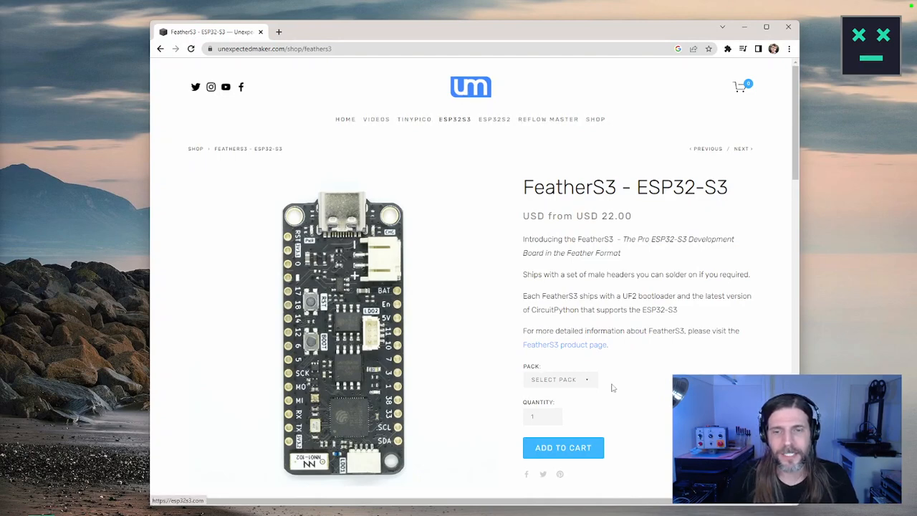
Compare the FeatherS3 price for the 2 Pack and 10 pack options, finishing with the pack set to Single
{"action": "left_click", "coordinate": [584, 381]}
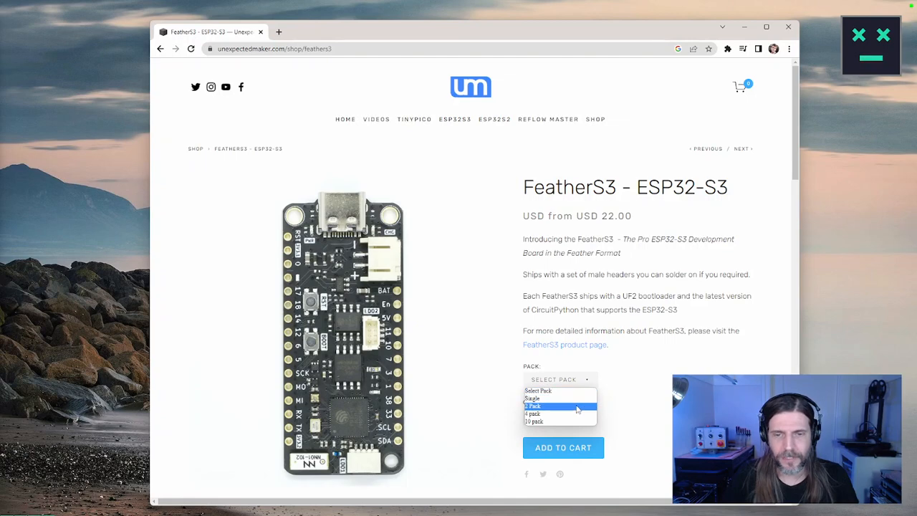
{"action": "left_click", "coordinate": [562, 407]}
{"action": "left_click", "coordinate": [579, 380]}
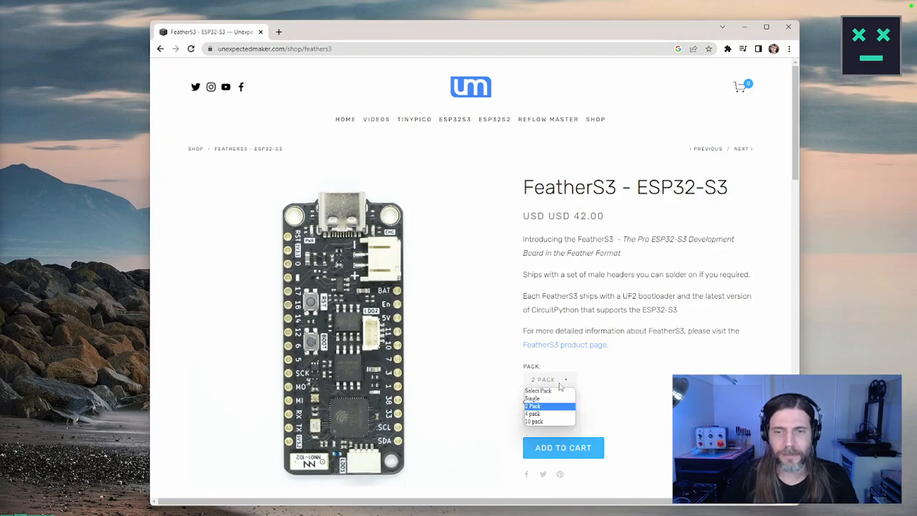
{"action": "left_click", "coordinate": [555, 420]}
{"action": "left_click", "coordinate": [562, 381]}
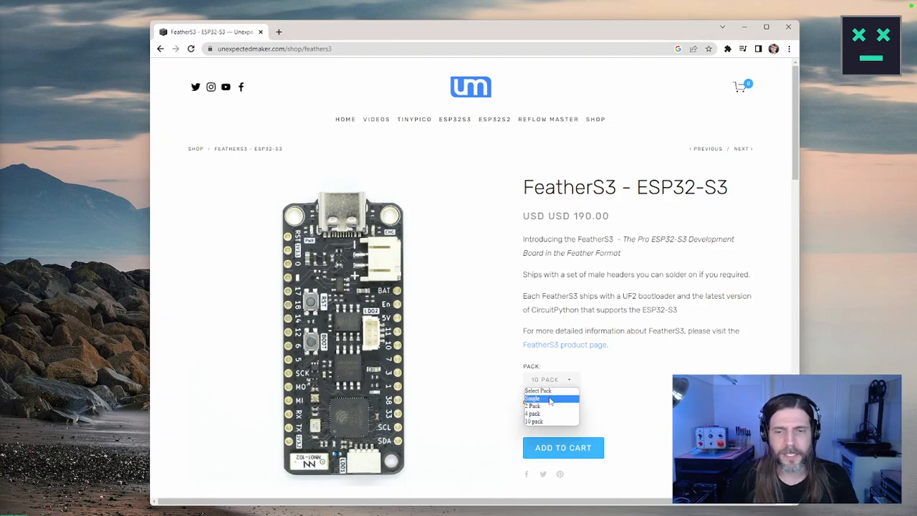
{"action": "left_click", "coordinate": [557, 397]}
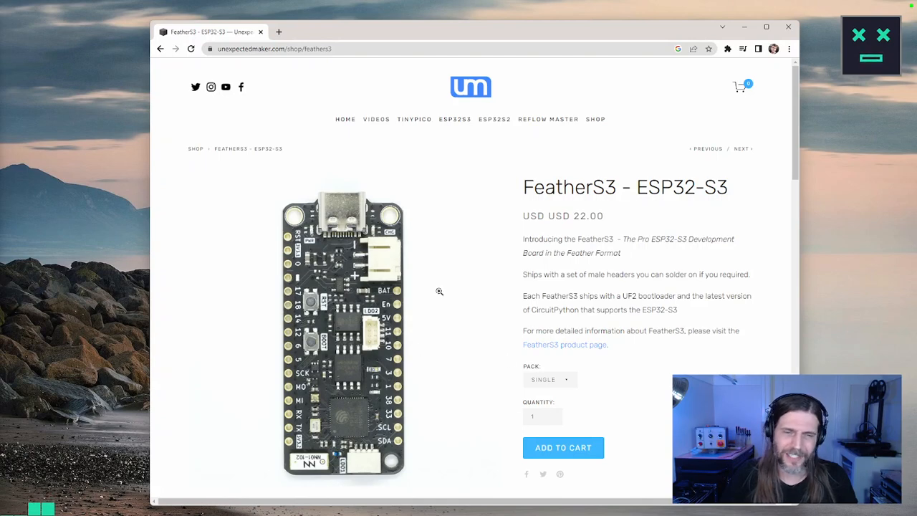
Open the shop's ESP32S3 site and review its board lineup, shared features and board comparison matrix
{"action": "left_click", "coordinate": [464, 126]}
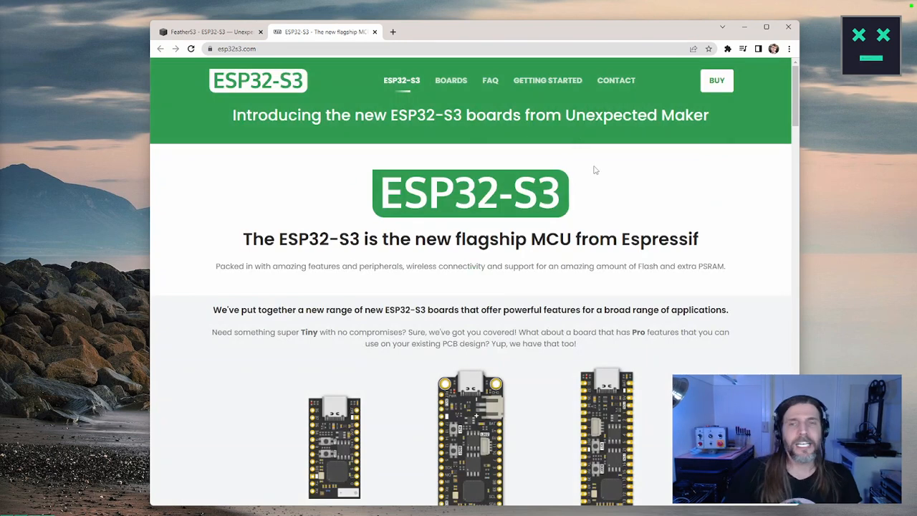
{"action": "left_click_drag", "start_coordinate": [492, 40], "coordinate": [373, 36]}
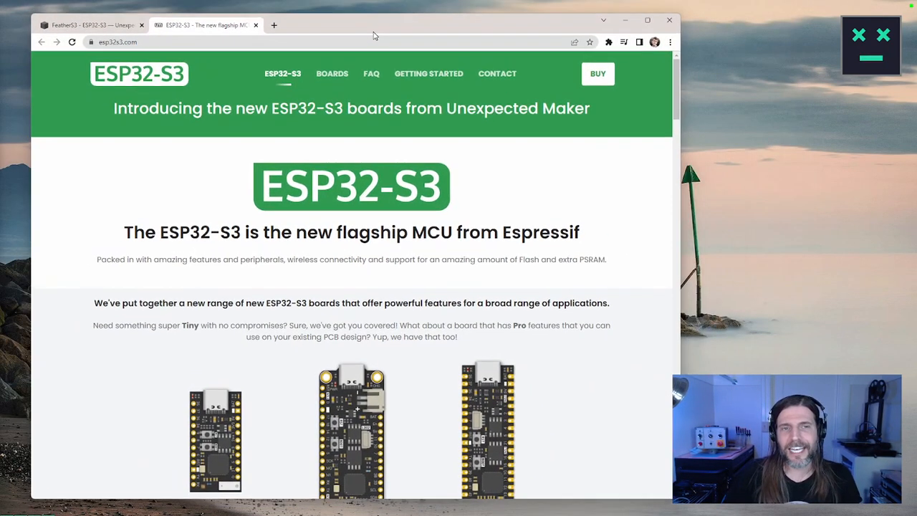
{"action": "scroll", "coordinate": [508, 221], "scroll_direction": "down", "scroll_amount": 2}
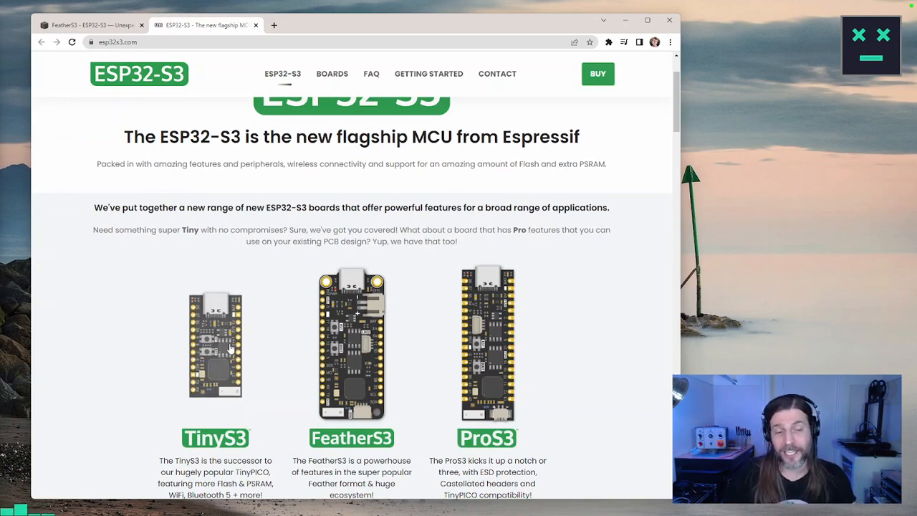
{"action": "scroll", "coordinate": [231, 350], "scroll_direction": "down", "scroll_amount": 2}
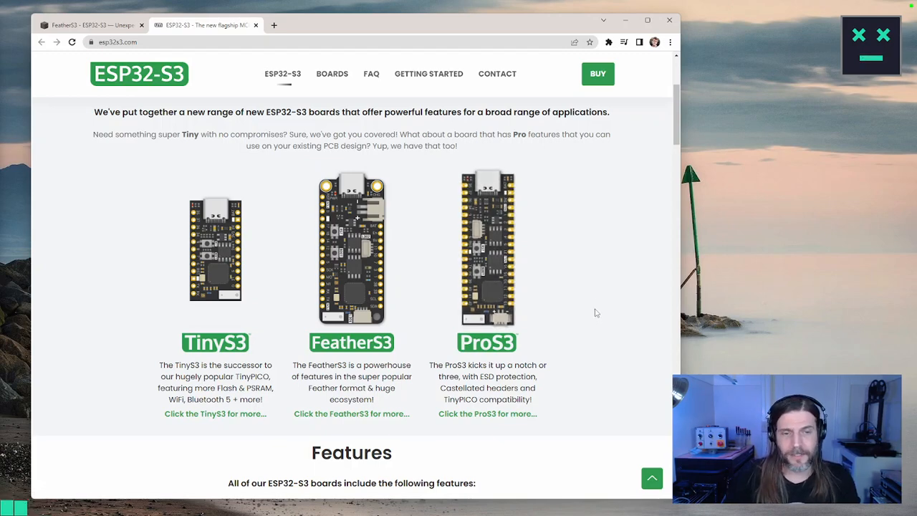
{"action": "scroll", "coordinate": [597, 315], "scroll_direction": "down", "scroll_amount": 5}
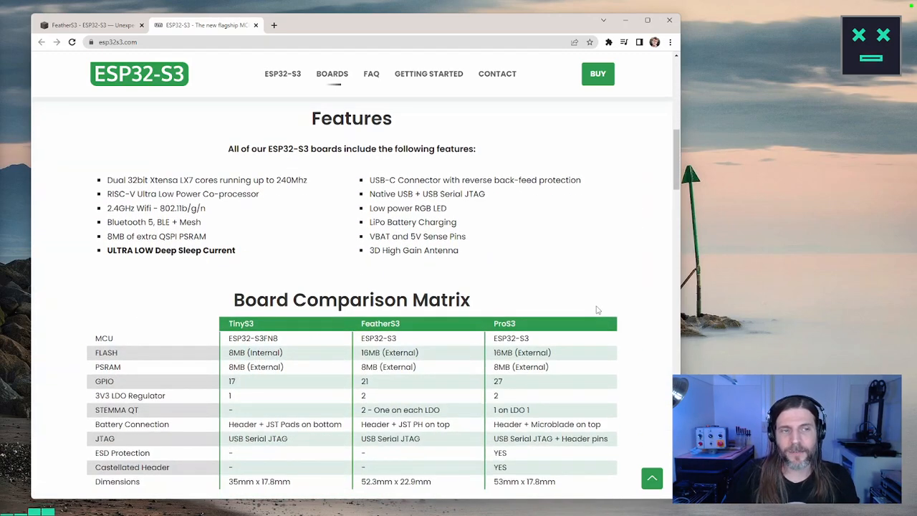
{"action": "scroll", "coordinate": [597, 309], "scroll_direction": "down", "scroll_amount": 2}
Find "ant" on the page, step through the matches, and highlight the antenna paragraph in the WiFi and BLE range answer
{"action": "key", "text": "ctrl+f"}
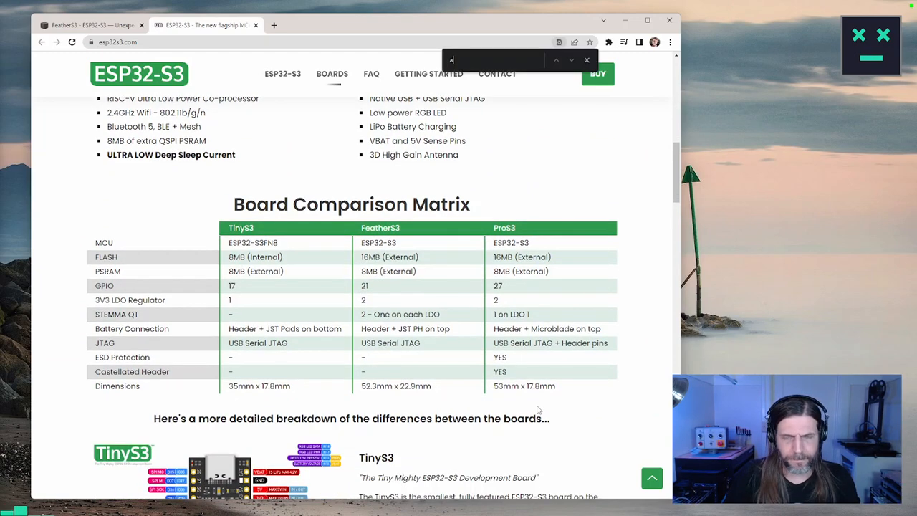
{"action": "type", "text": "ant"}
{"action": "key", "text": "Return"}
{"action": "key", "text": "Return"}
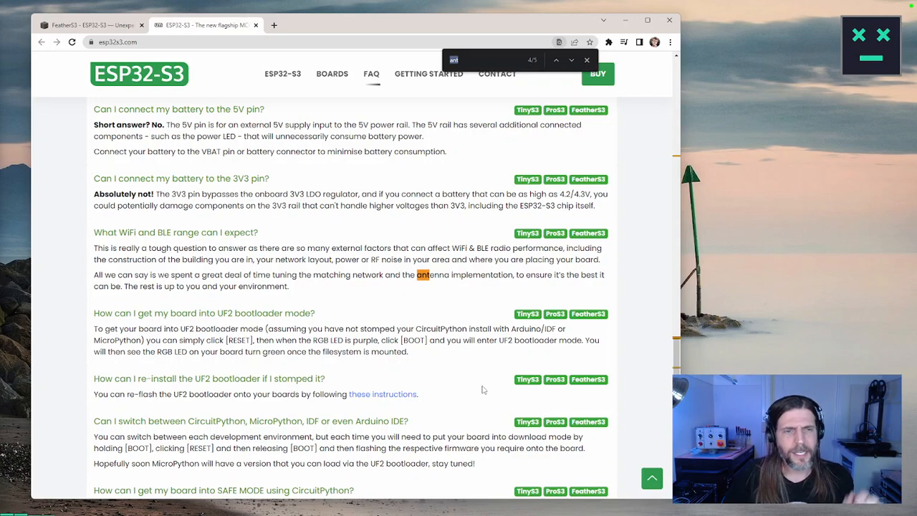
{"action": "left_click_drag", "start_coordinate": [91, 276], "coordinate": [308, 290]}
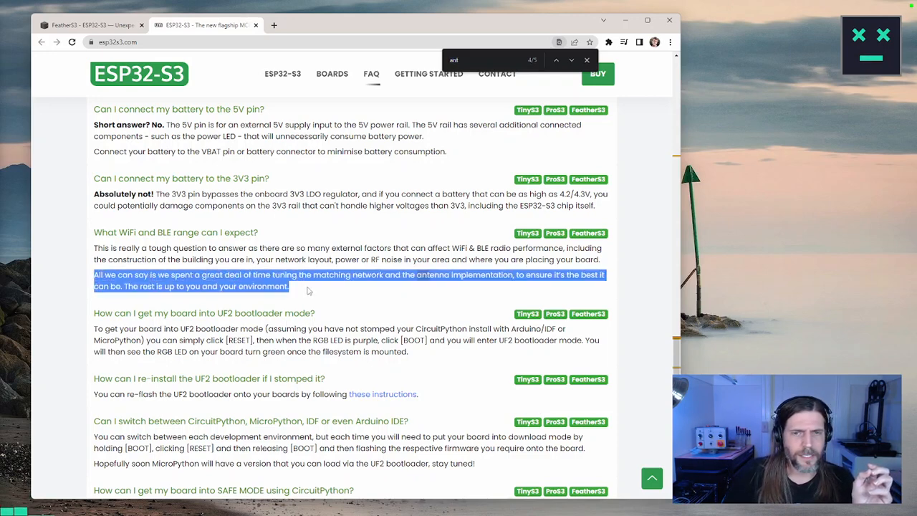
{"action": "left_click", "coordinate": [572, 60]}
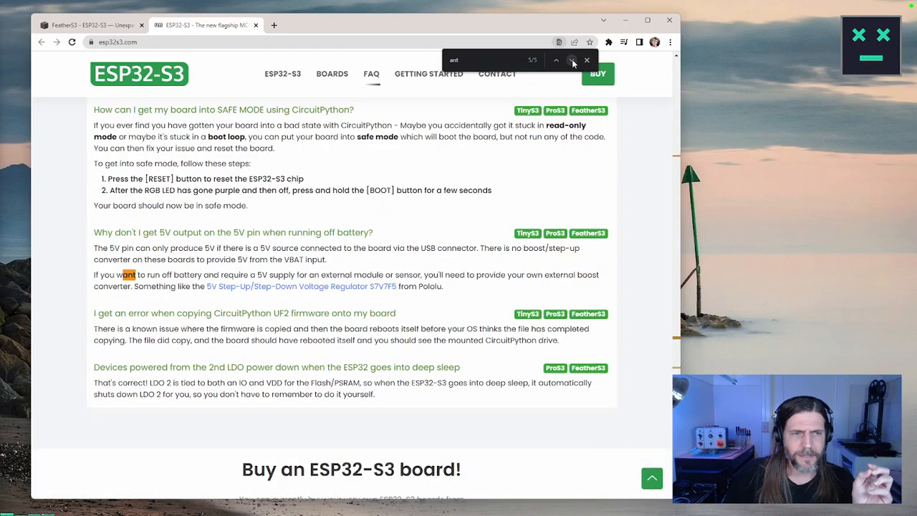
{"action": "left_click", "coordinate": [572, 61]}
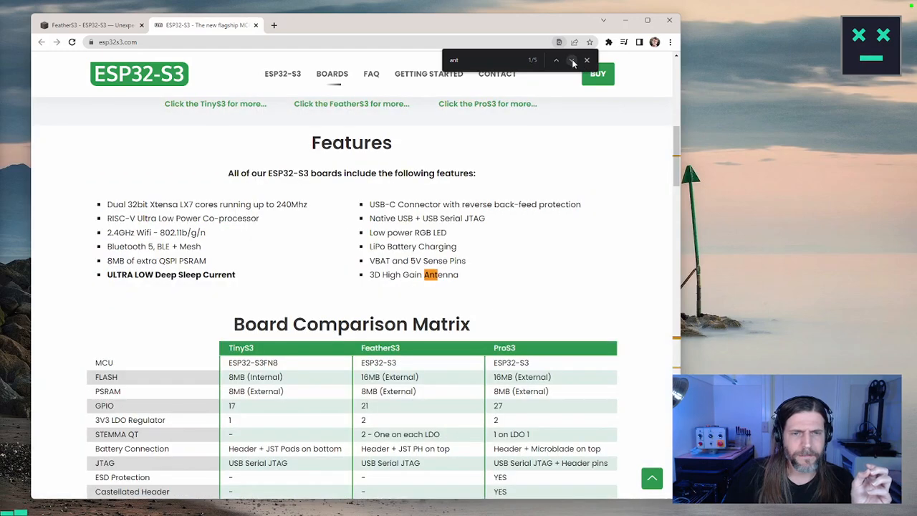
{"action": "left_click", "coordinate": [571, 61]}
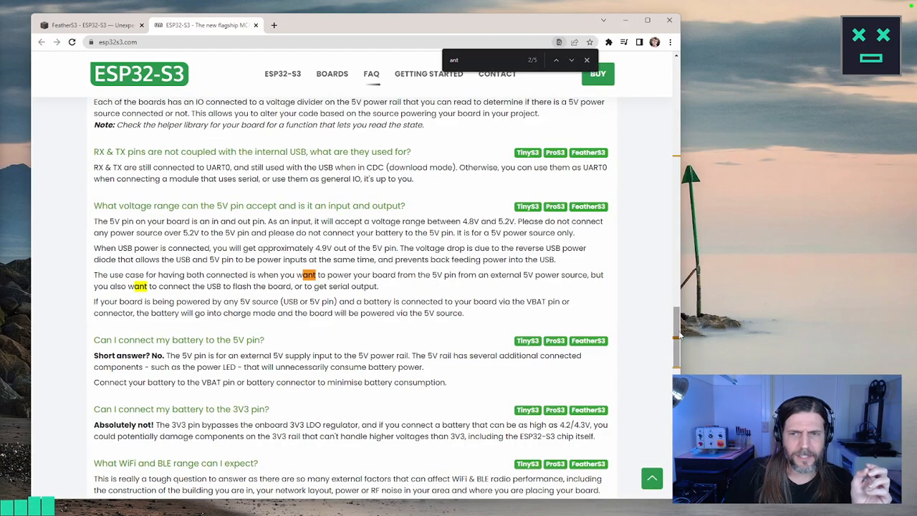
Close the page search, open the FeatherS3 board page, and examine its labelled component diagram
{"action": "left_click_drag", "start_coordinate": [677, 337], "coordinate": [661, 99]}
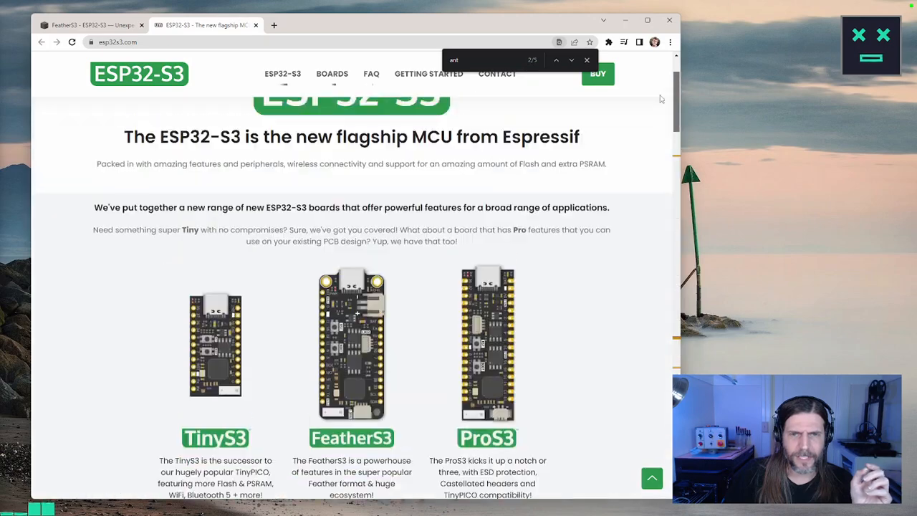
{"action": "left_click", "coordinate": [588, 60]}
{"action": "left_click", "coordinate": [364, 344]}
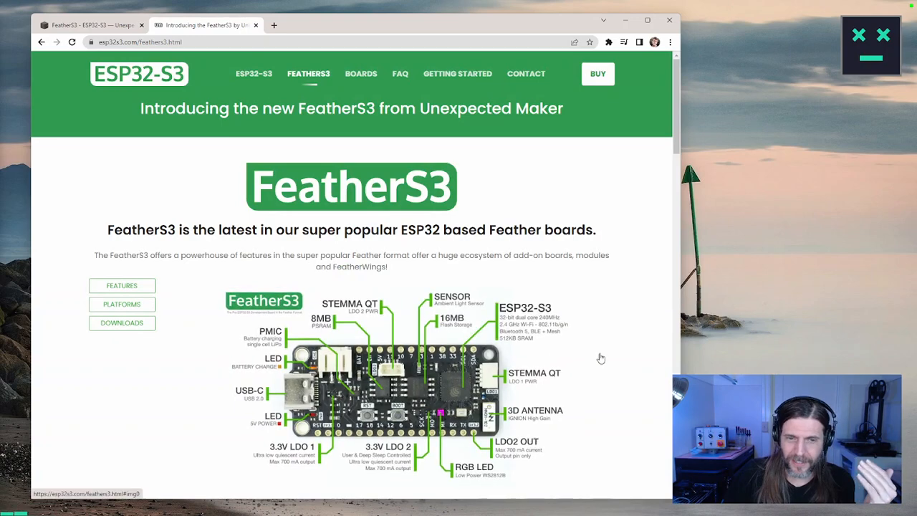
{"action": "scroll", "coordinate": [601, 359], "scroll_direction": "down", "scroll_amount": 2}
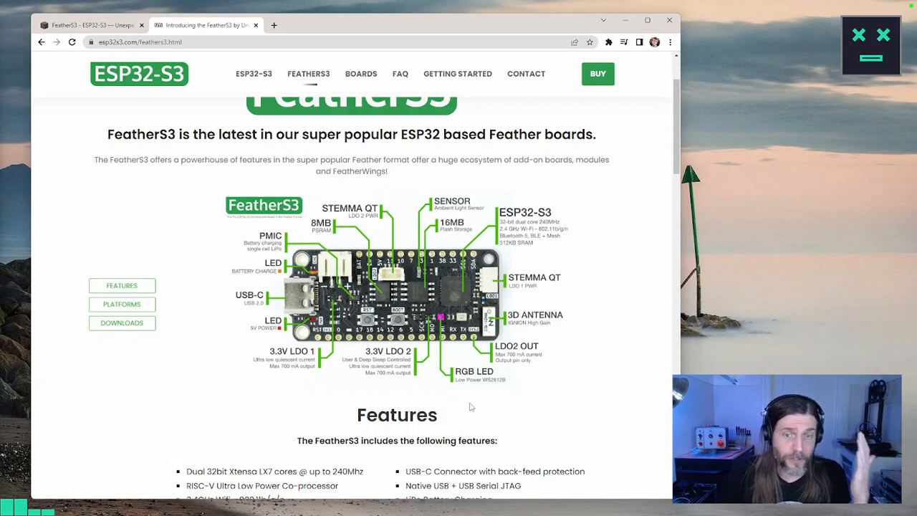
Open a new browser tab
{"action": "key", "text": "ctrl+t"}
{"action": "type", "text": "li"}
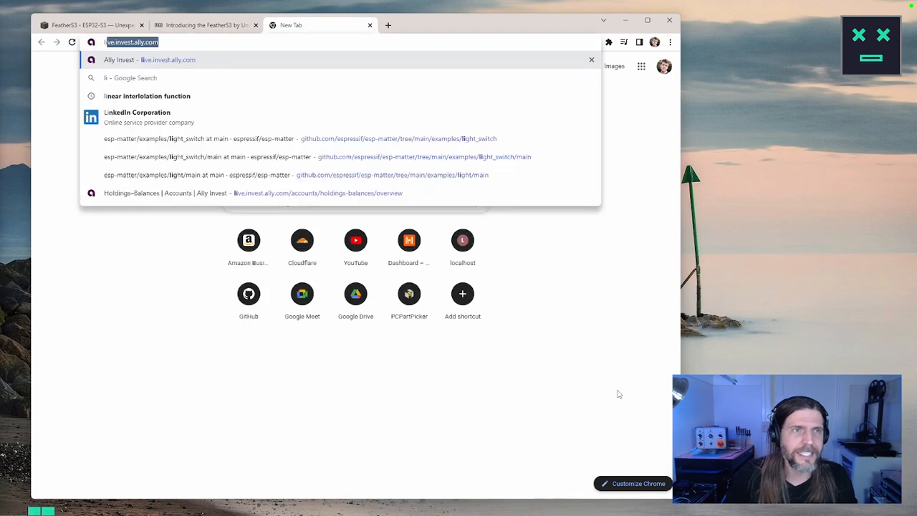
{"action": "key", "text": "ctrl+a"}
{"action": "type", "text": "esp3 "}
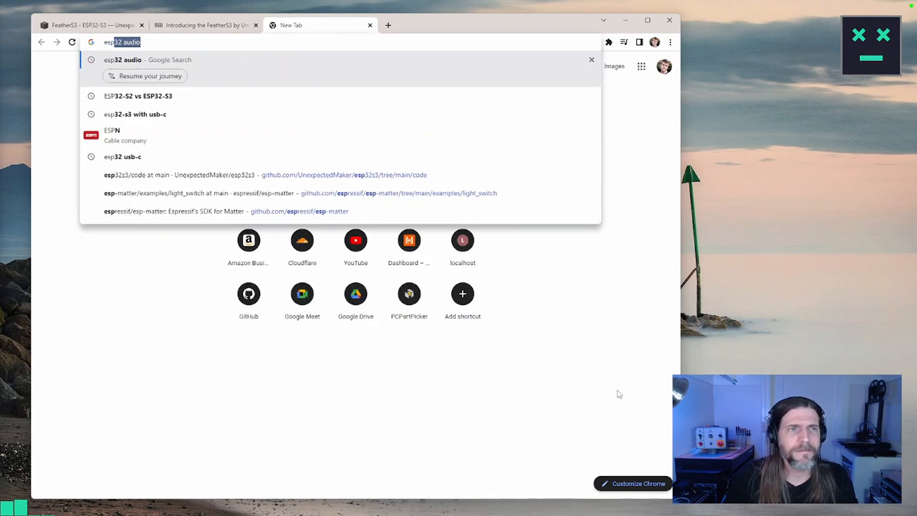
{"action": "type", "text": "lilo"}
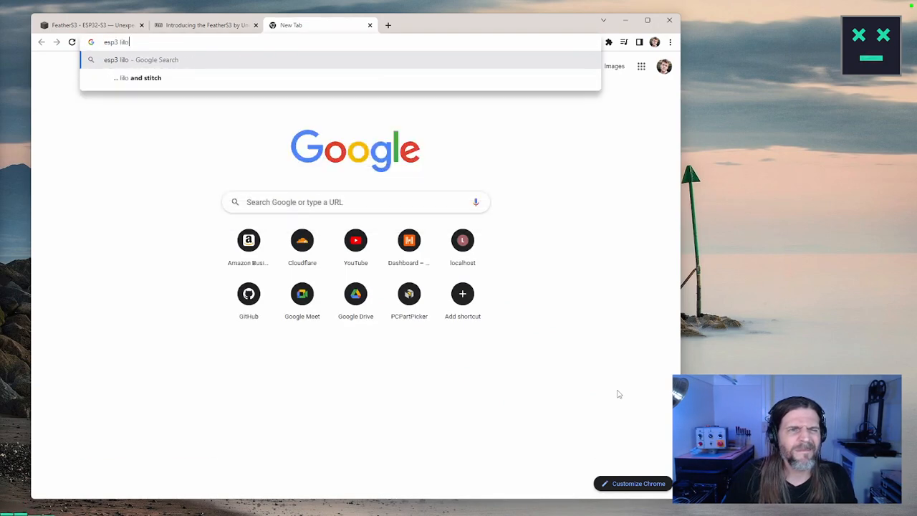
{"action": "key", "text": "BackSpace"}
{"action": "key", "text": "BackSpace"}
{"action": "key", "text": "BackSpace"}
{"action": "key", "text": "BackSpace"}
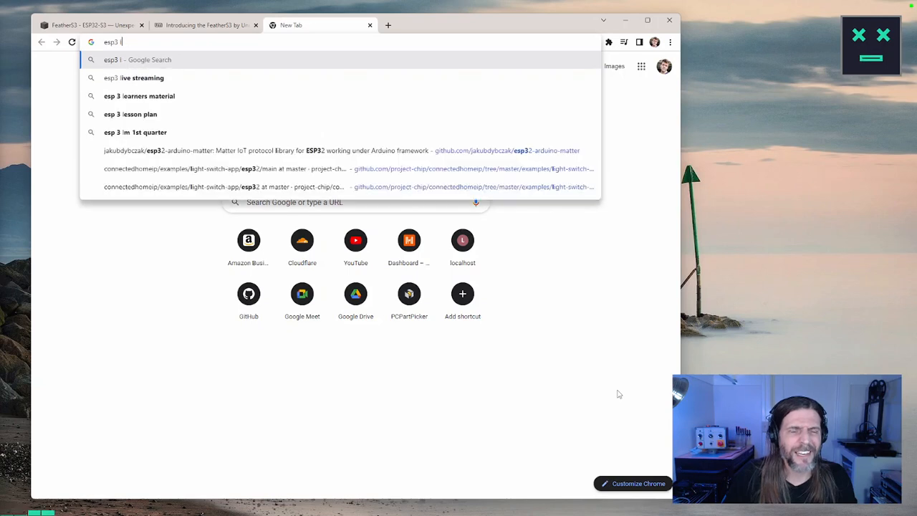
{"action": "type", "text": "li"}
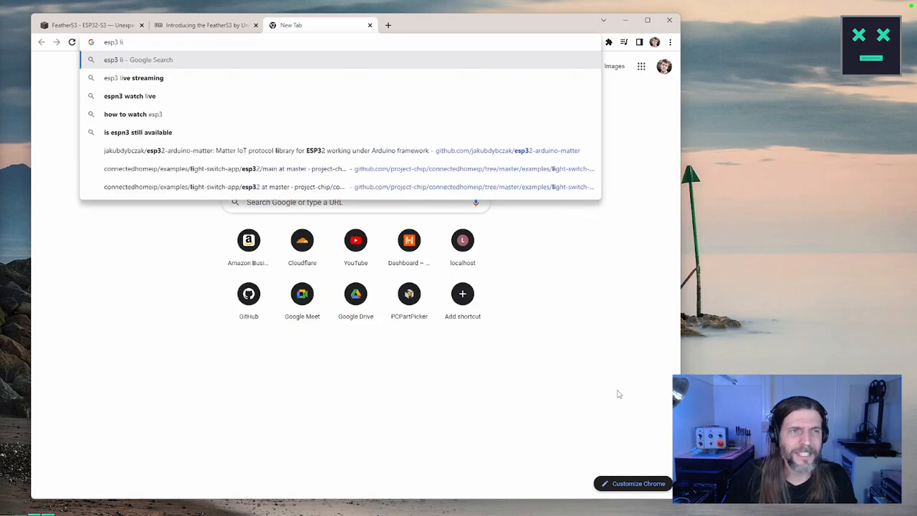
Look up aliexpress in the address bar, open the suggested LOLIN S3 V1.0.0 board listing, and widen the browser window
{"action": "key", "text": "ctrl+a"}
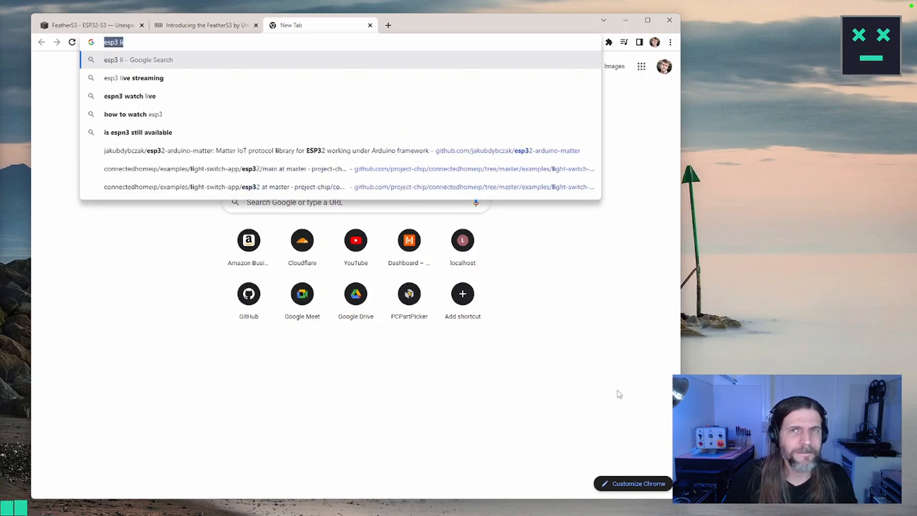
{"action": "type", "text": "aliexpress"}
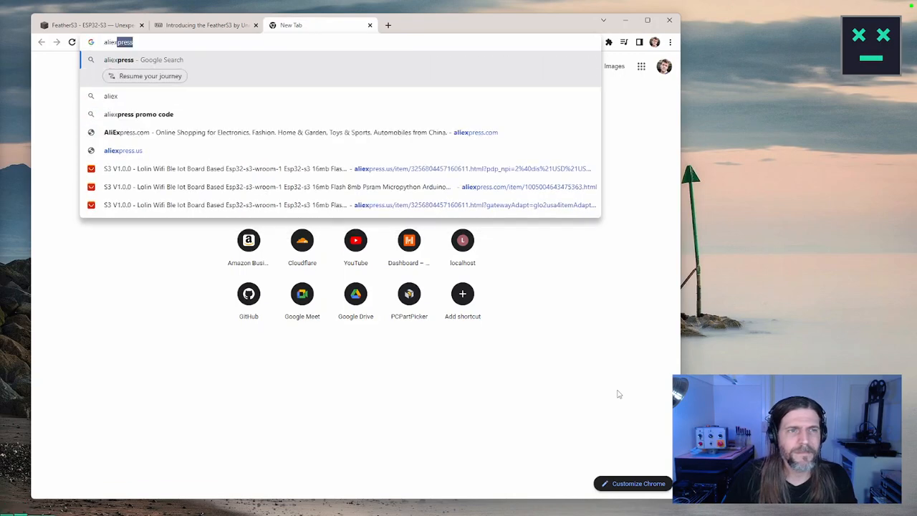
{"action": "left_click", "coordinate": [247, 172]}
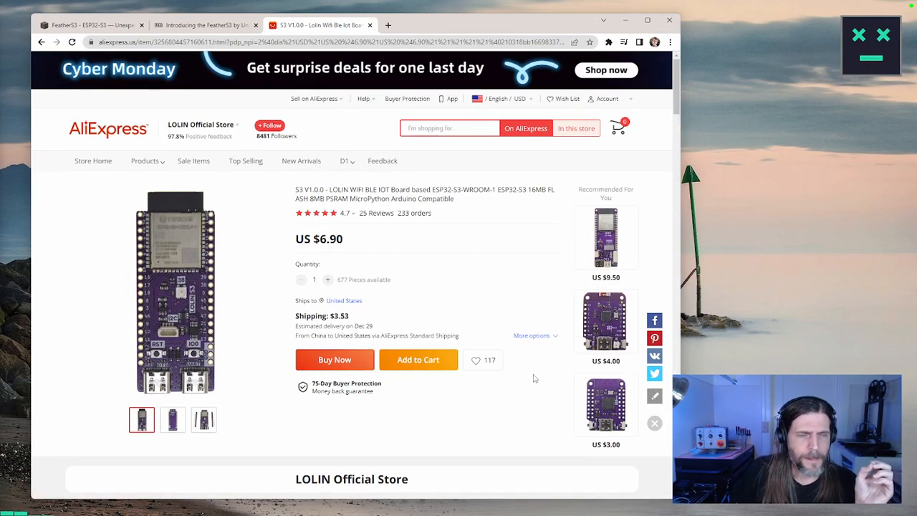
{"action": "left_click_drag", "start_coordinate": [679, 350], "coordinate": [811, 356]}
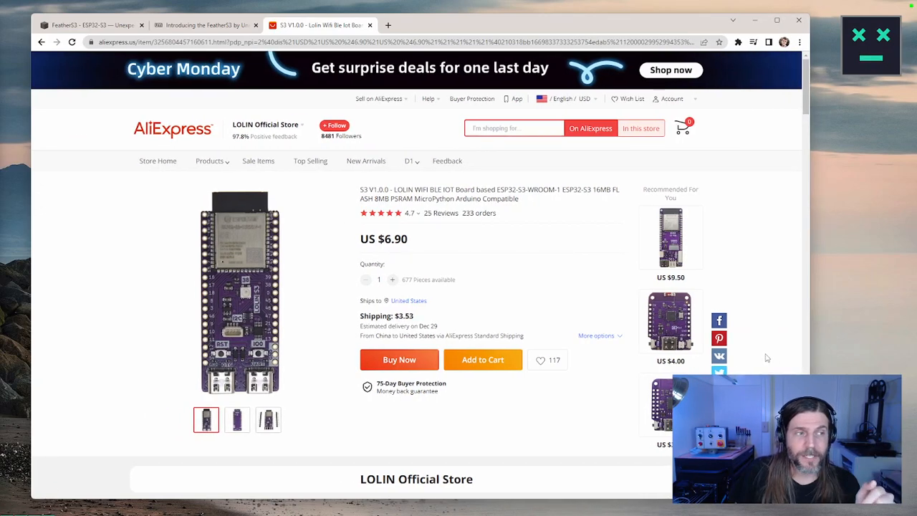
Compare the LOLIN S3 shipping cost at quantities of 3, 4 and 2, finishing with the quantity set to 5
{"action": "left_click", "coordinate": [392, 280]}
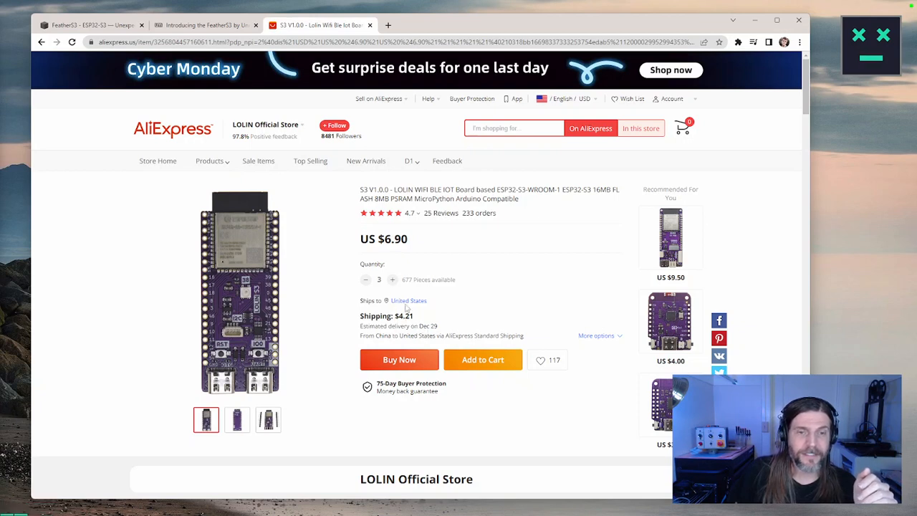
{"action": "left_click", "coordinate": [392, 280]}
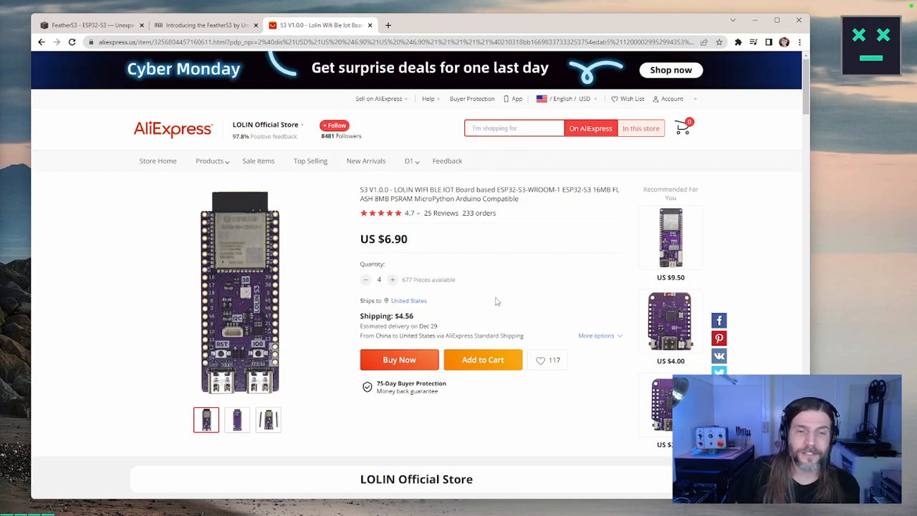
{"action": "left_click", "coordinate": [367, 281]}
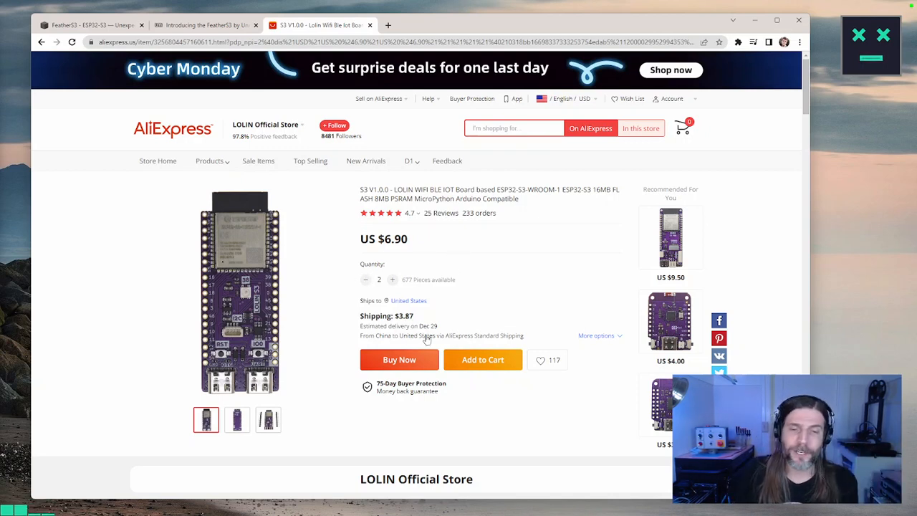
{"action": "left_click", "coordinate": [392, 279]}
{"action": "left_click", "coordinate": [392, 279]}
{"action": "left_click", "coordinate": [392, 280]}
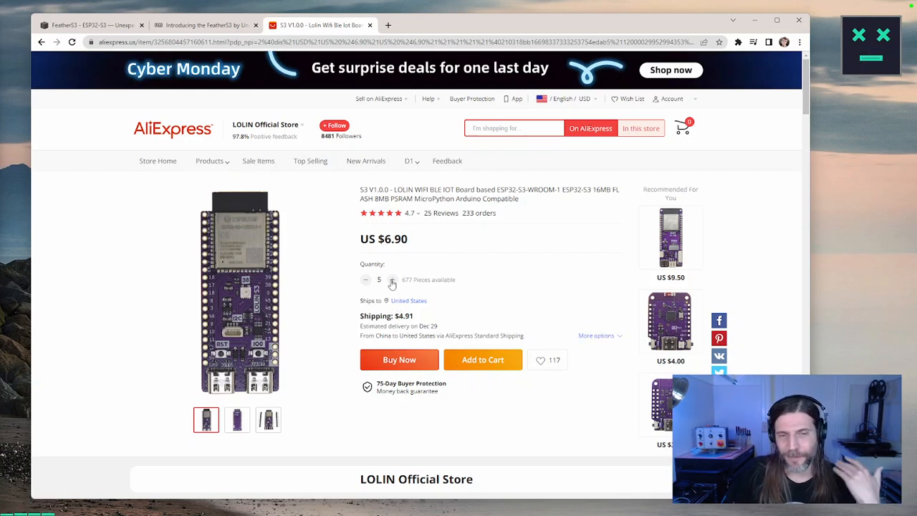
{"action": "left_click", "coordinate": [392, 280]}
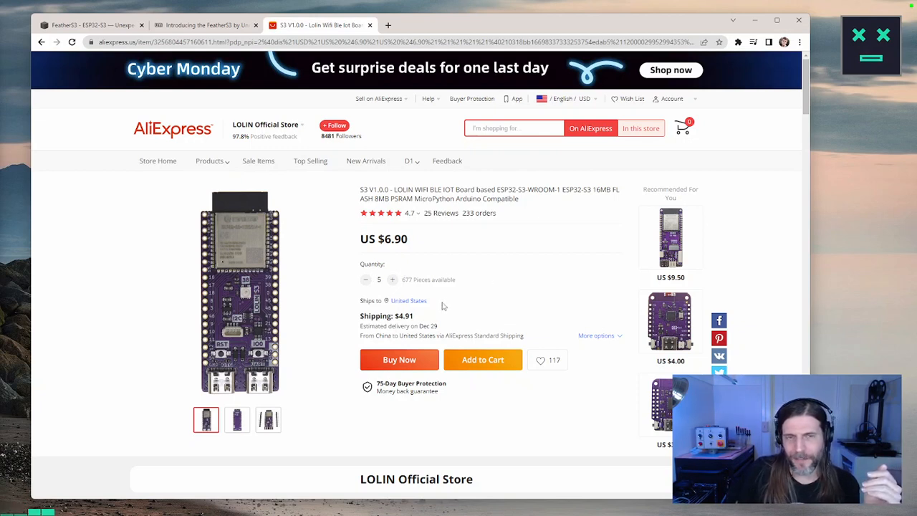
Check the LOLIN S3 shipping cost at quantity 1, set the quantity to 2, and view the photo with pin headers
{"action": "left_click", "coordinate": [368, 281]}
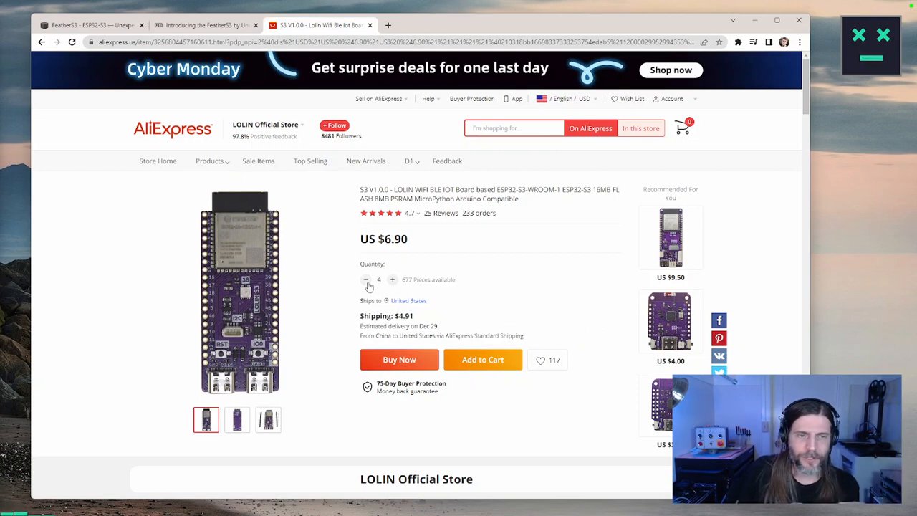
{"action": "left_click", "coordinate": [368, 281]}
{"action": "left_click", "coordinate": [368, 281]}
{"action": "left_click", "coordinate": [369, 281]}
{"action": "left_click", "coordinate": [392, 279]}
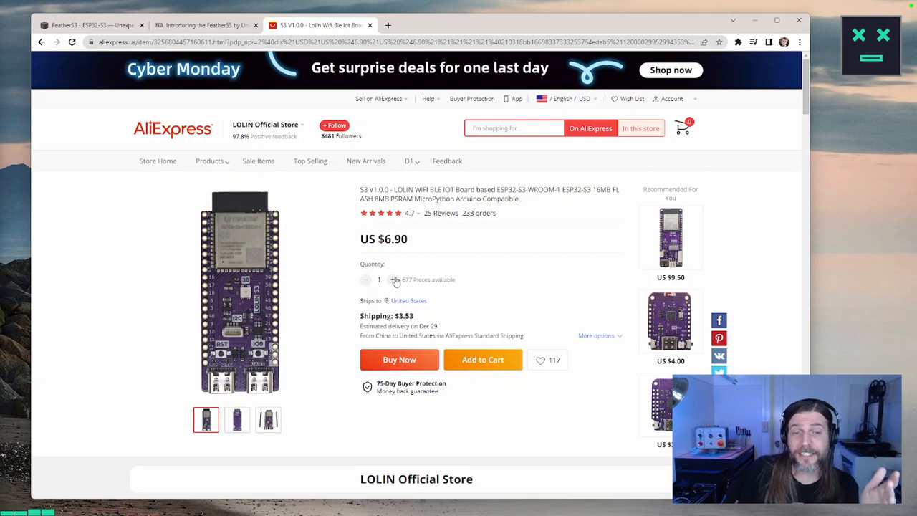
{"action": "left_click", "coordinate": [268, 419]}
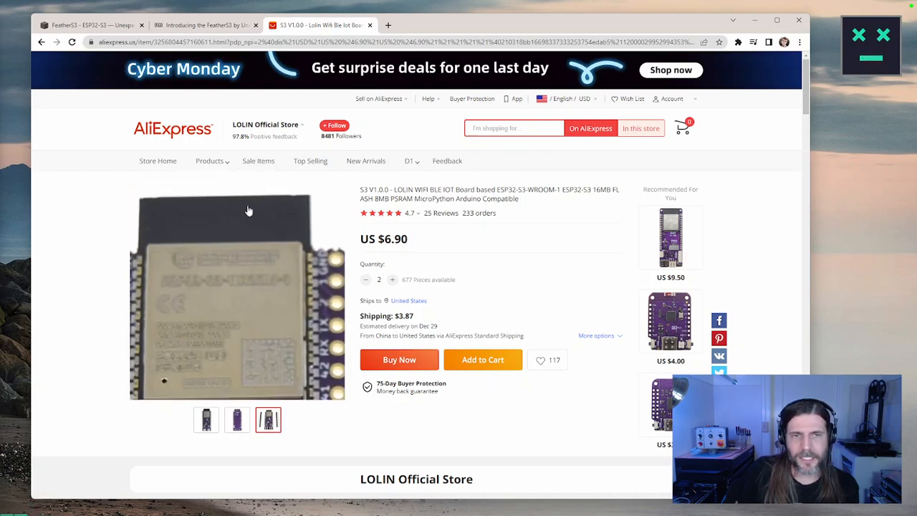
Search the web for "lolin s3" in a new browser tab and open the WEMOS documentation page for the S3 board
{"action": "double_click", "coordinate": [404, 189]}
{"action": "key", "text": "ctrl+c"}
{"action": "key", "text": "ctrl+t"}
{"action": "key", "text": "ctrl+v"}
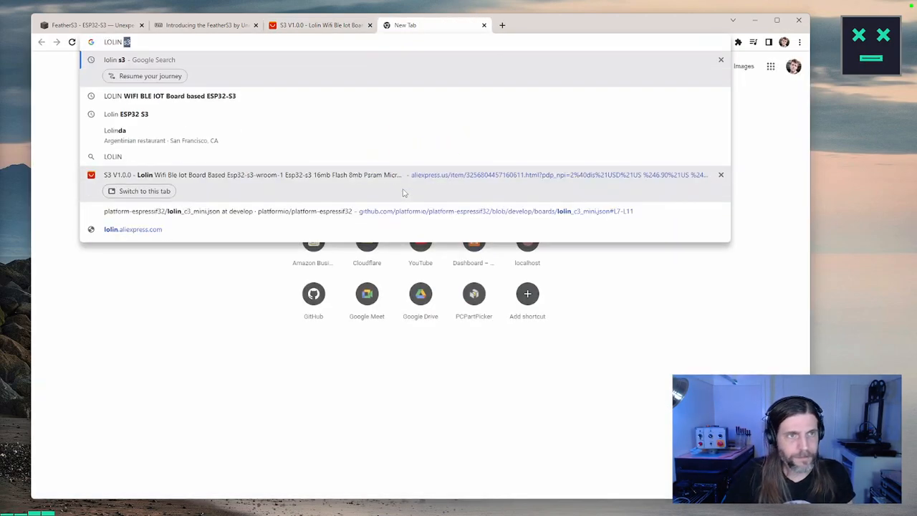
{"action": "type", "text": "s3"}
{"action": "key", "text": "Return"}
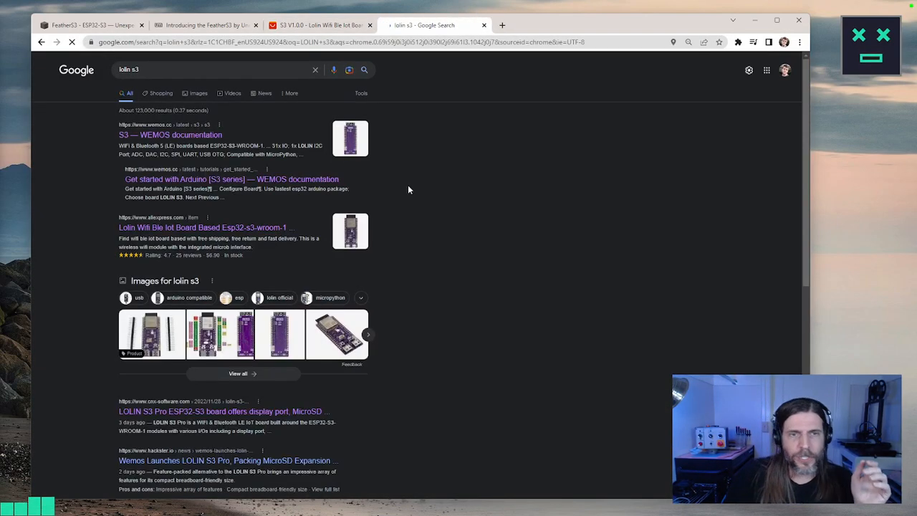
{"action": "left_click", "coordinate": [189, 135]}
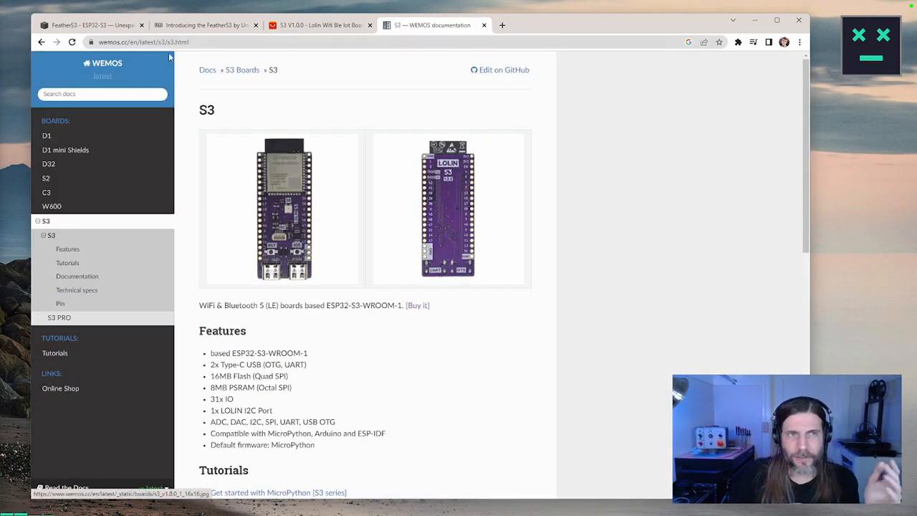
Compare the FeatherS3 component diagram with the WEMOS S3 feature list, highlighting the IO count in that list
{"action": "left_click", "coordinate": [214, 26]}
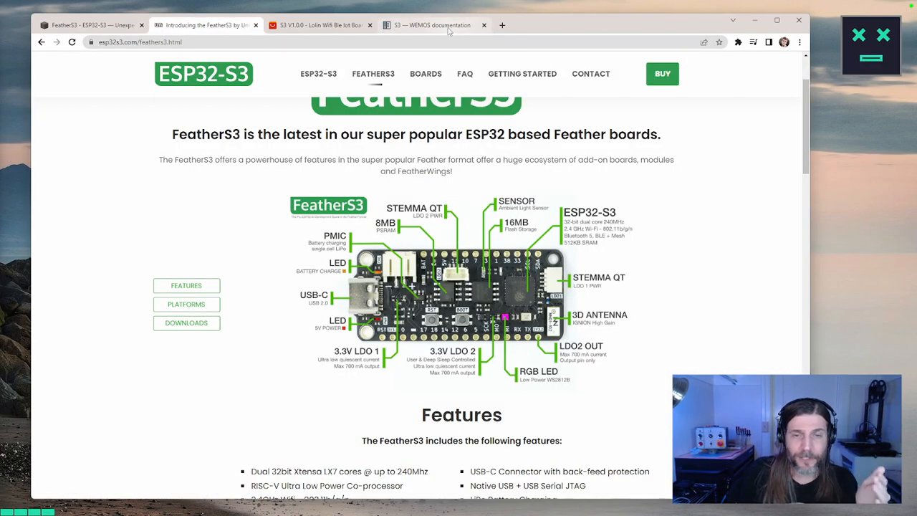
{"action": "left_click", "coordinate": [449, 28]}
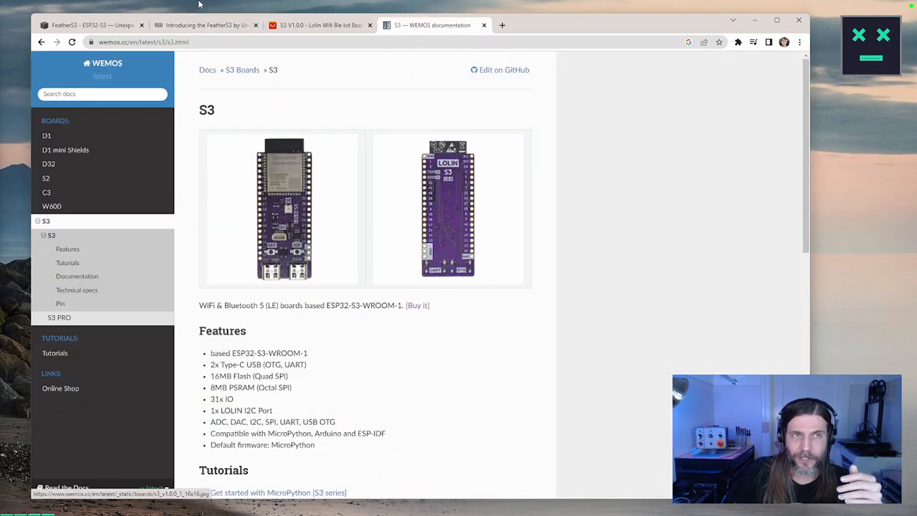
{"action": "left_click", "coordinate": [195, 28]}
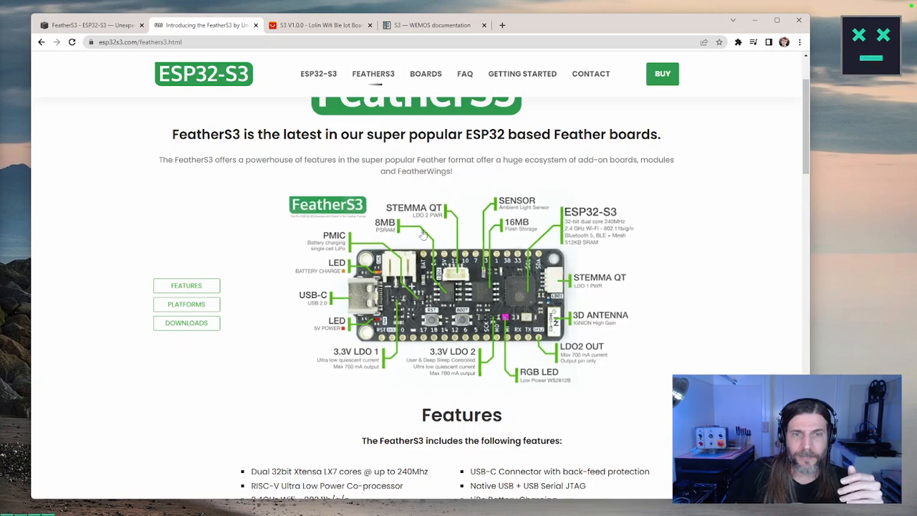
{"action": "left_click", "coordinate": [450, 27]}
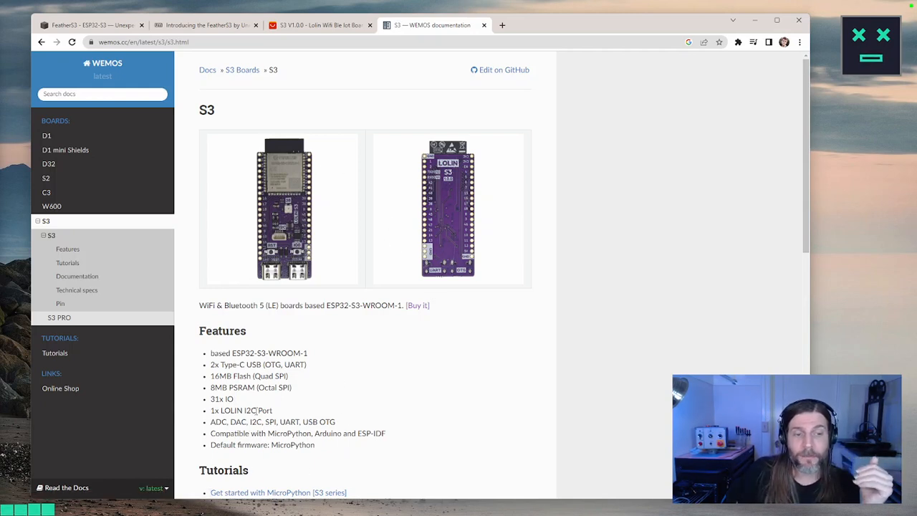
{"action": "left_click_drag", "start_coordinate": [242, 403], "coordinate": [213, 399]}
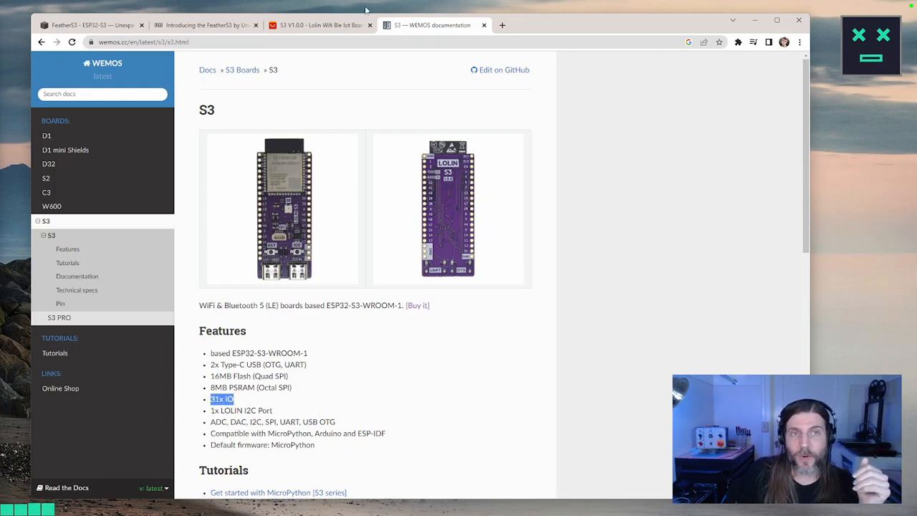
Open the boards overview on the FeatherS3 website and examine the Board Comparison Matrix for TinyS3, FeatherS3 and ProS3
{"action": "left_click", "coordinate": [207, 26]}
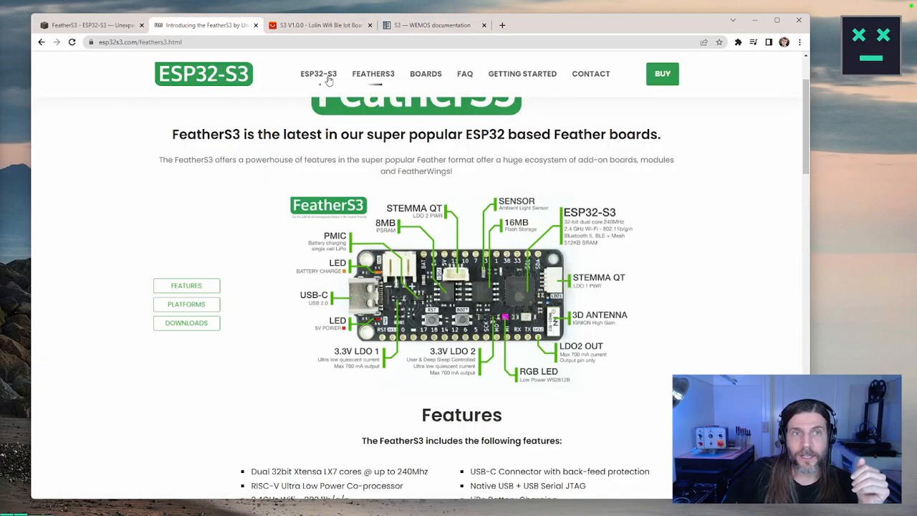
{"action": "scroll", "coordinate": [328, 81], "scroll_direction": "up", "scroll_amount": 2}
{"action": "left_click", "coordinate": [426, 73]}
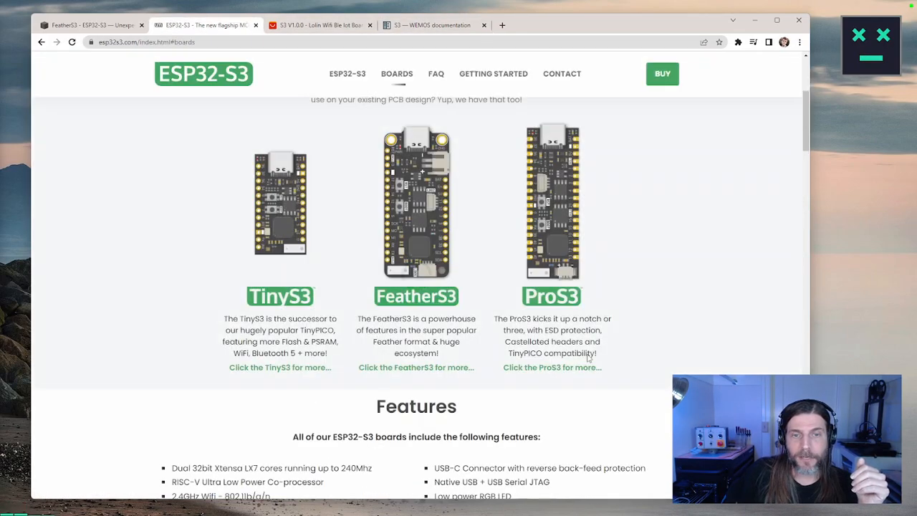
{"action": "scroll", "coordinate": [584, 356], "scroll_direction": "down", "scroll_amount": 5}
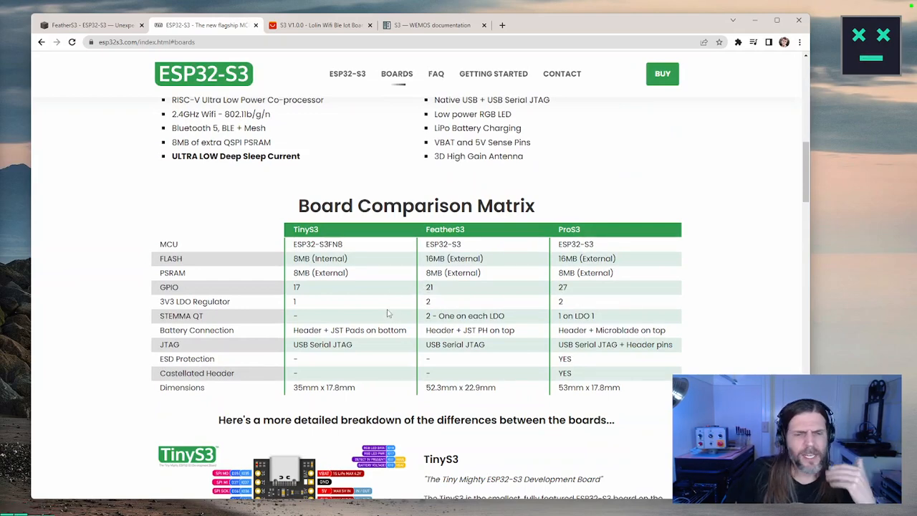
{"action": "scroll", "coordinate": [418, 306], "scroll_direction": "down", "scroll_amount": 2}
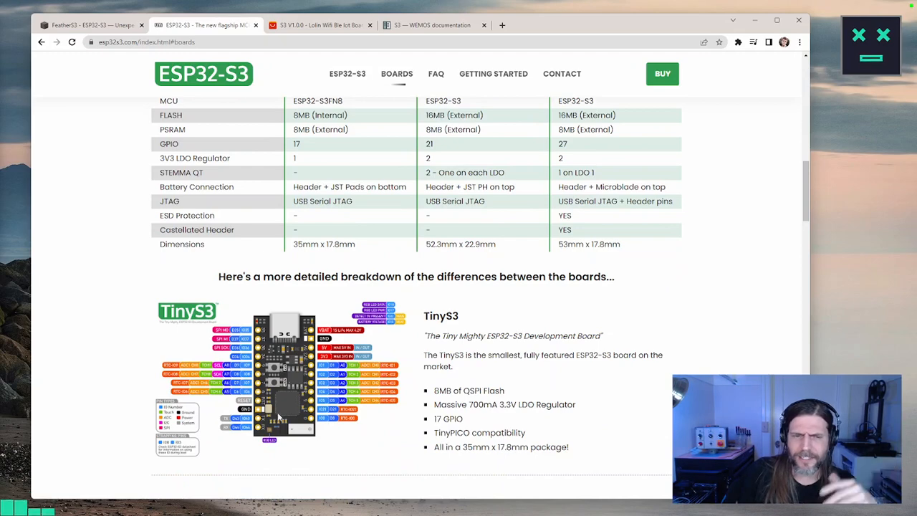
{"action": "scroll", "coordinate": [418, 310], "scroll_direction": "up", "scroll_amount": 1}
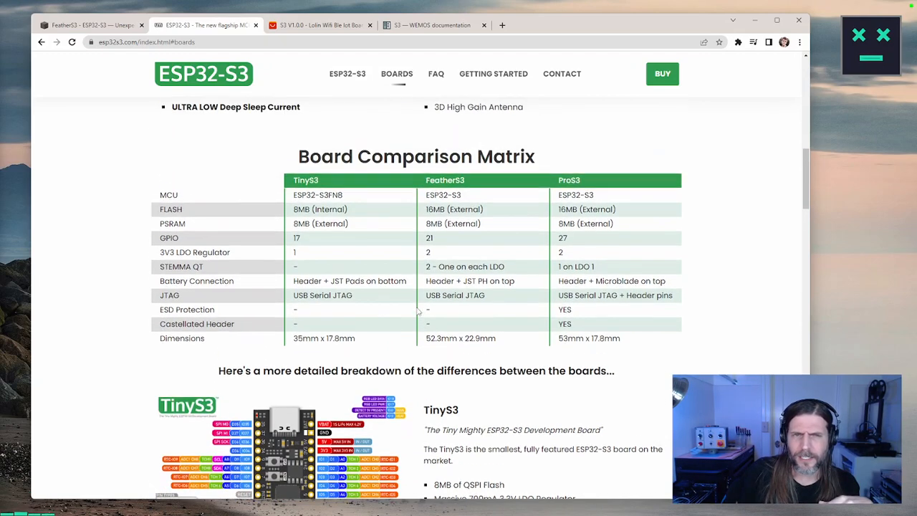
Review the LOLIN S3 listing on AliExpress and the board photos in its WEMOS documentation
{"action": "left_click", "coordinate": [322, 26]}
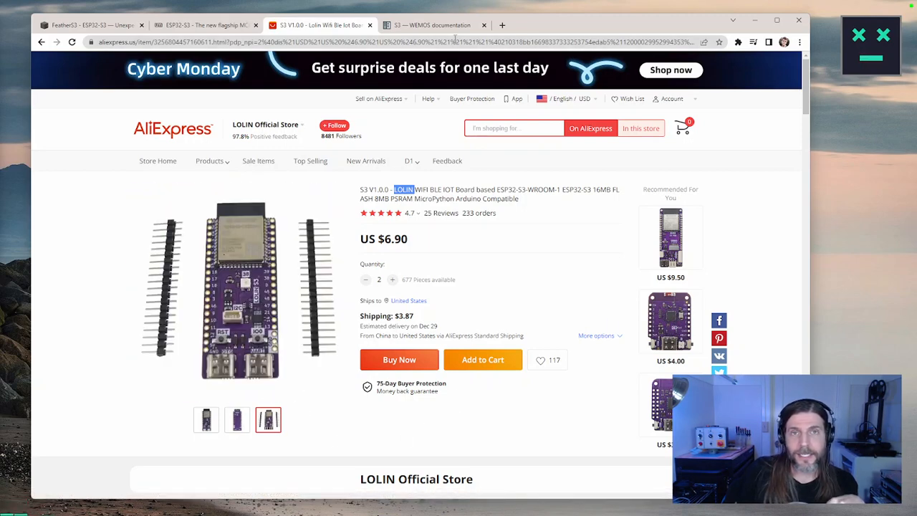
{"action": "left_click", "coordinate": [438, 26]}
{"action": "left_click", "coordinate": [588, 307]}
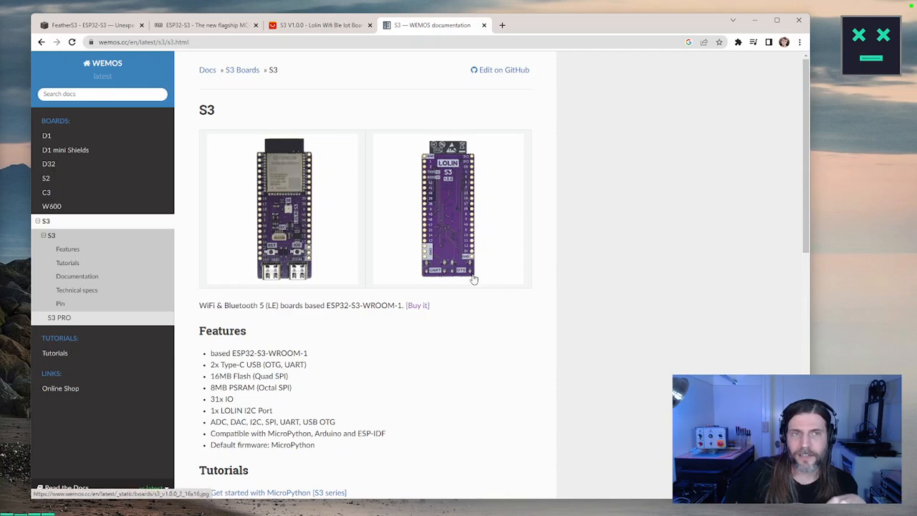
Return to the ESP32-S3 boards overview and examine the comparison matrix and the detailed TinyS3 and FeatherS3 breakdowns
{"action": "left_click", "coordinate": [318, 25]}
{"action": "left_click", "coordinate": [225, 25]}
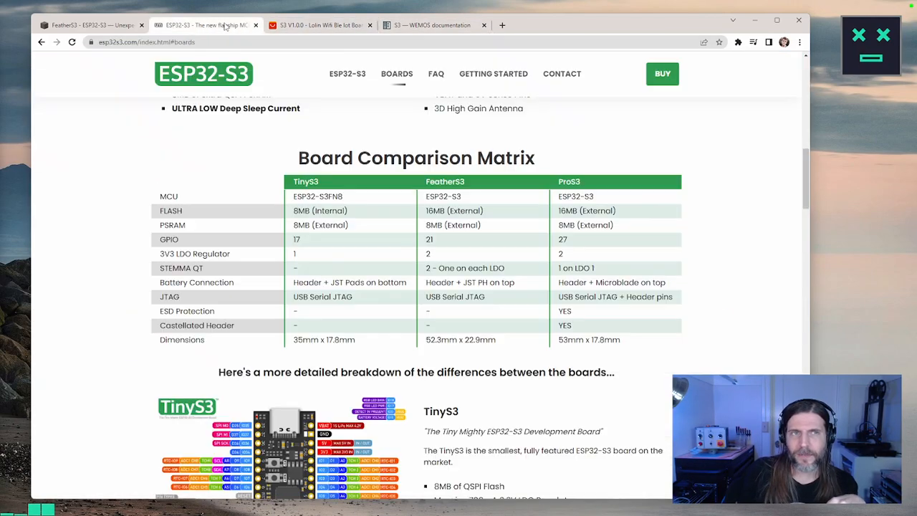
{"action": "scroll", "coordinate": [349, 205], "scroll_direction": "down", "scroll_amount": 3}
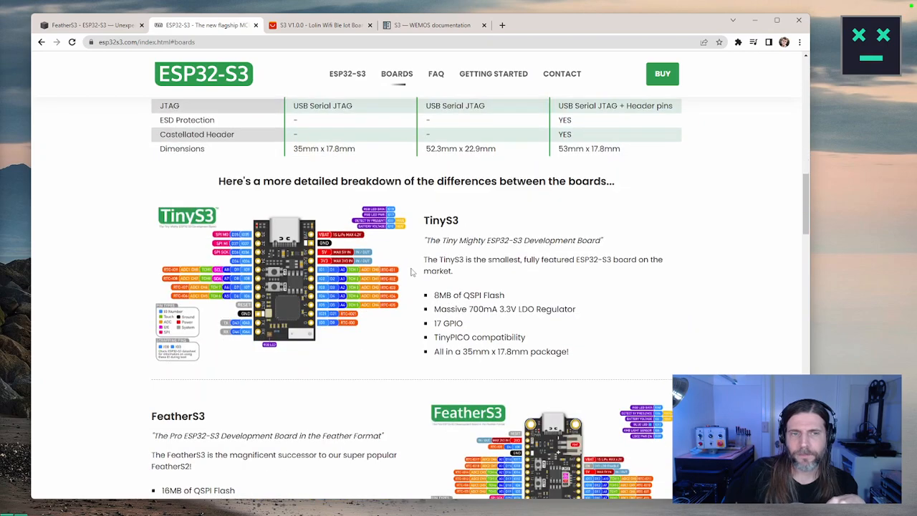
{"action": "scroll", "coordinate": [153, 86], "scroll_direction": "up", "scroll_amount": 3}
{"action": "scroll", "coordinate": [520, 213], "scroll_direction": "down", "scroll_amount": 6}
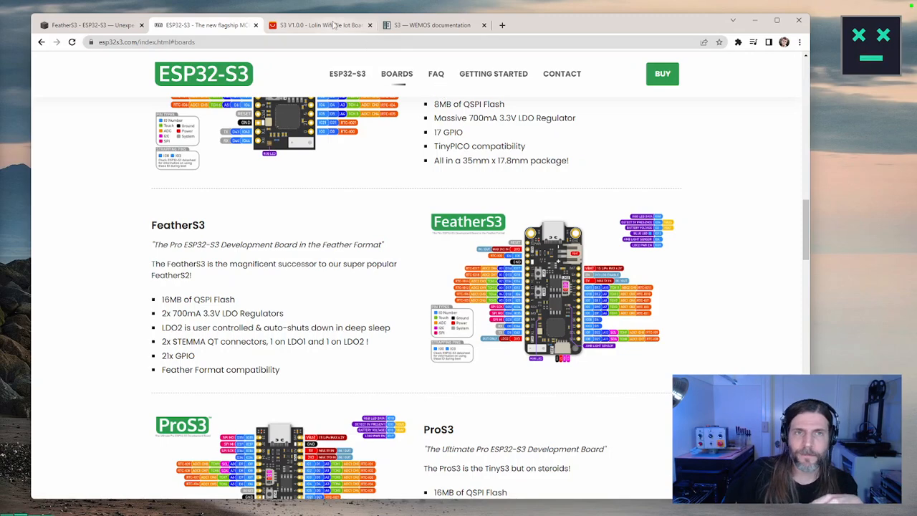
Inspect the LOLIN S3 product photos on AliExpress, and highlight the supported interfaces line in the WEMOS S3 feature list
{"action": "left_click", "coordinate": [334, 25]}
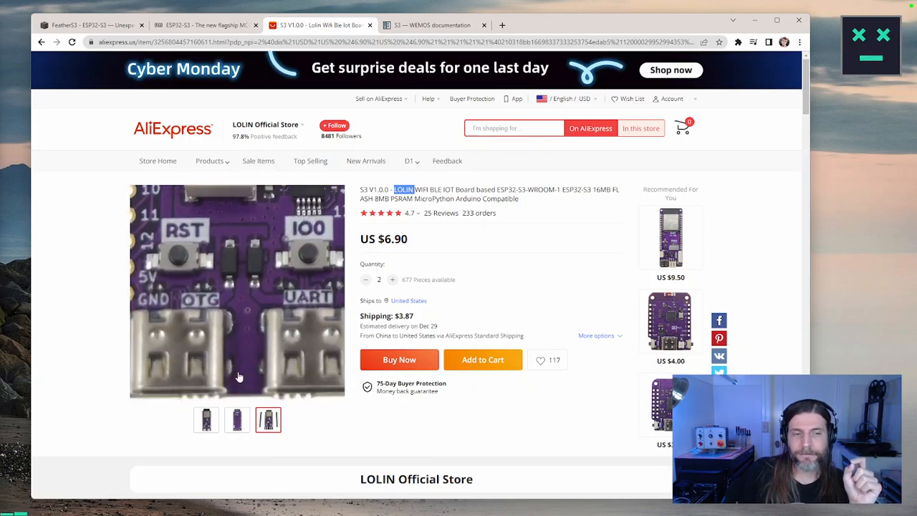
{"action": "mouse_move", "coordinate": [215, 421]}
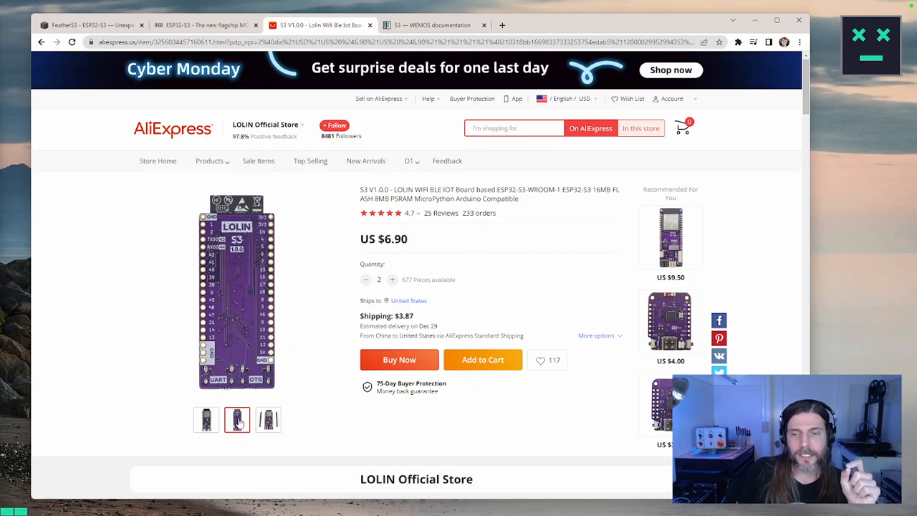
{"action": "mouse_move", "coordinate": [269, 424]}
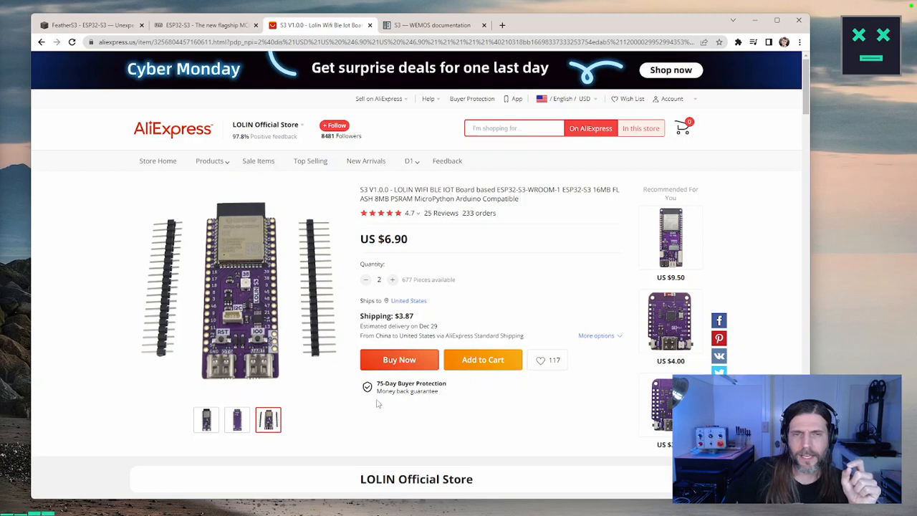
{"action": "left_click", "coordinate": [430, 25]}
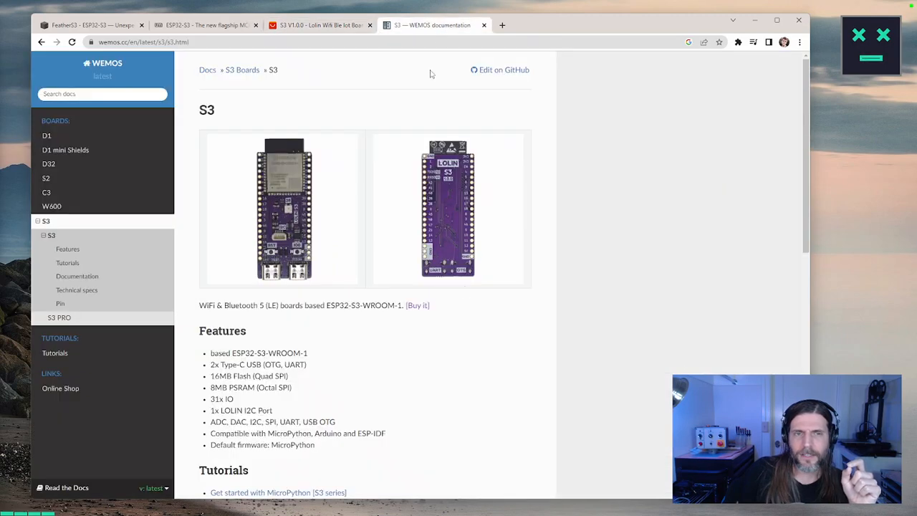
{"action": "triple_click", "coordinate": [322, 421]}
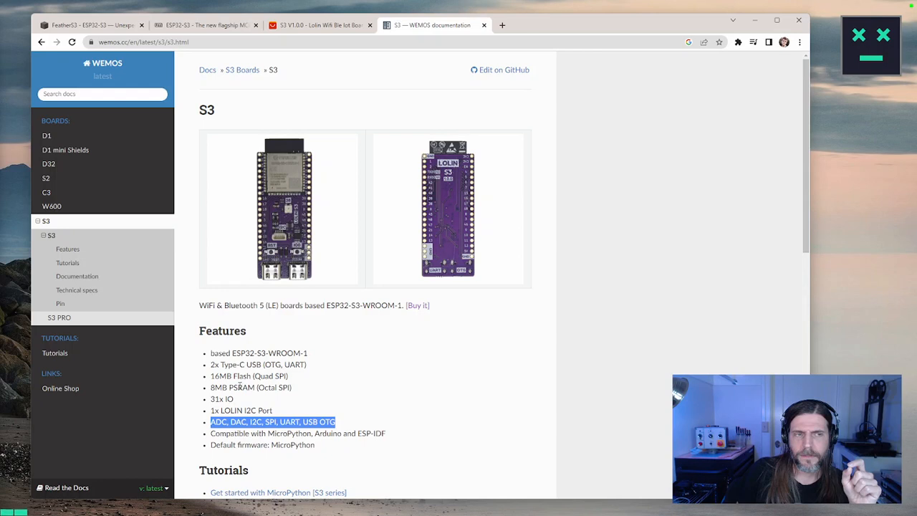
Open the S3 PRO documentation page, highlight its whole feature list, and examine the enlarged front photo of the board
{"action": "left_click", "coordinate": [57, 319]}
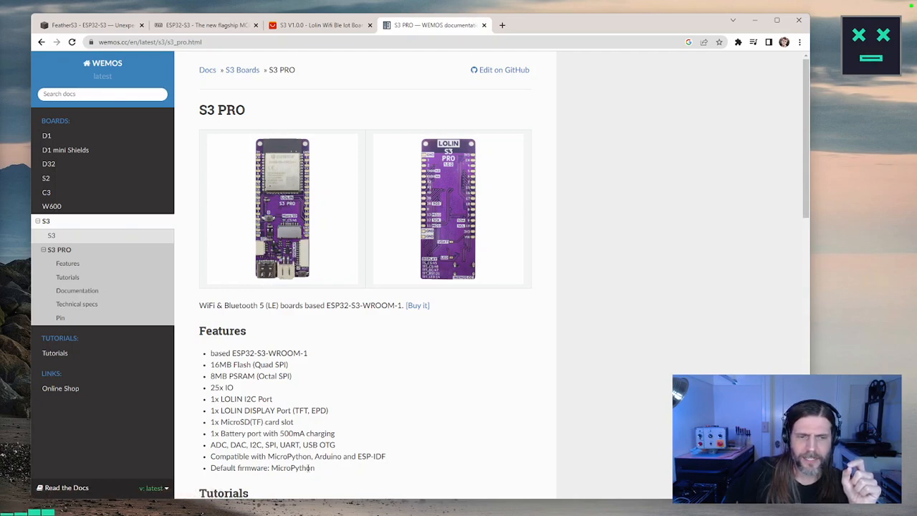
{"action": "left_click_drag", "start_coordinate": [316, 469], "coordinate": [211, 353]}
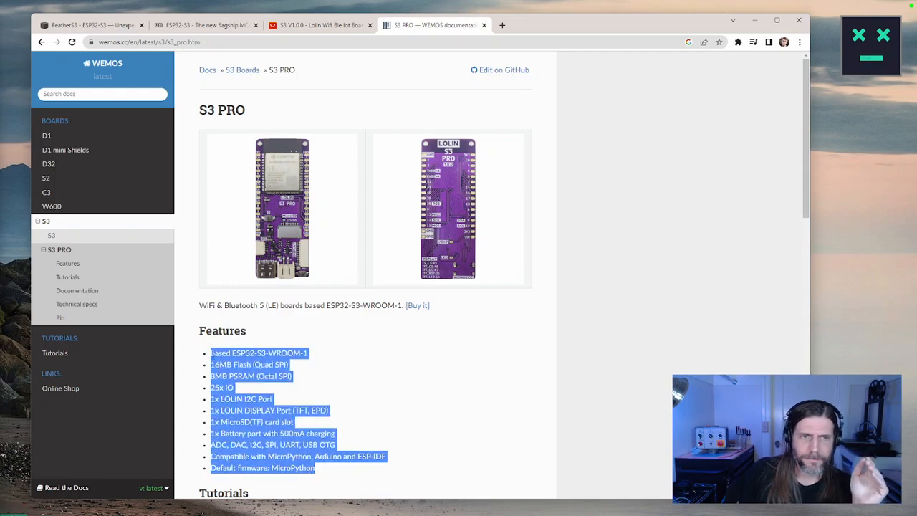
{"action": "left_click", "coordinate": [282, 236]}
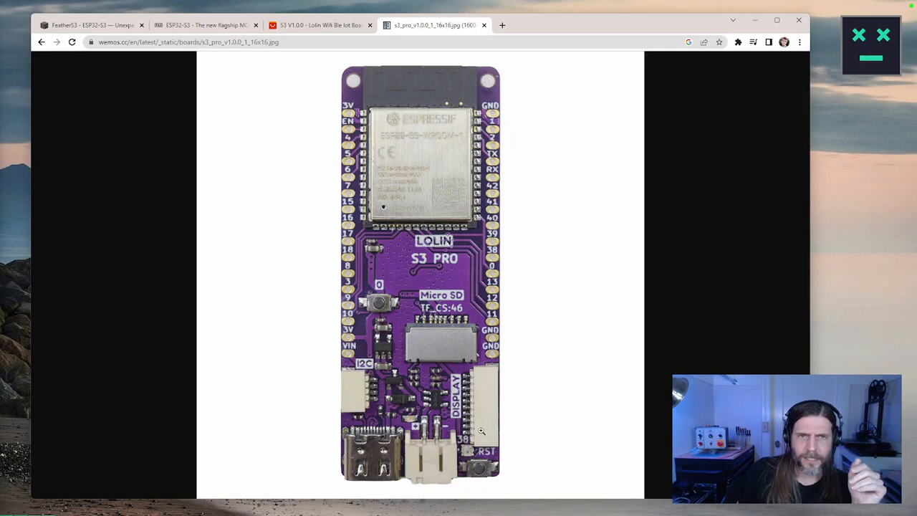
{"action": "left_click", "coordinate": [42, 43]}
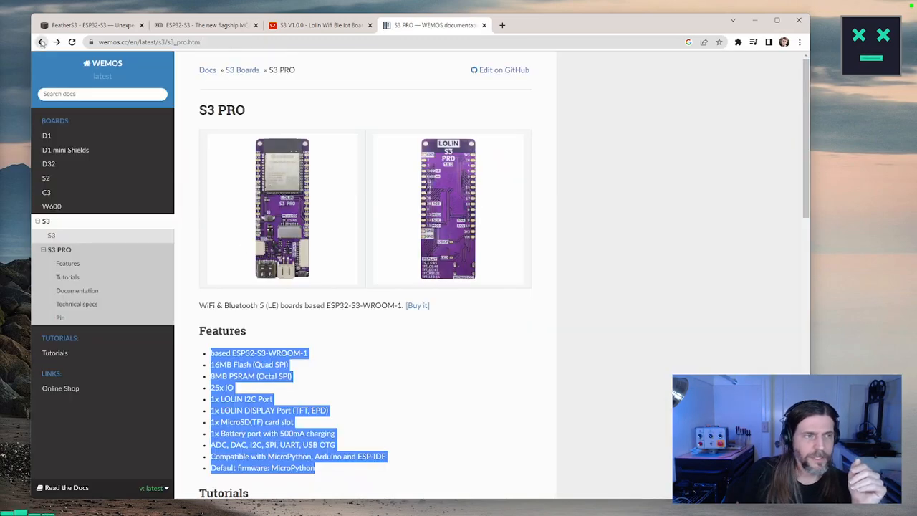
{"action": "scroll", "coordinate": [528, 311], "scroll_direction": "down", "scroll_amount": 1}
{"action": "scroll", "coordinate": [528, 311], "scroll_direction": "down", "scroll_amount": 1}
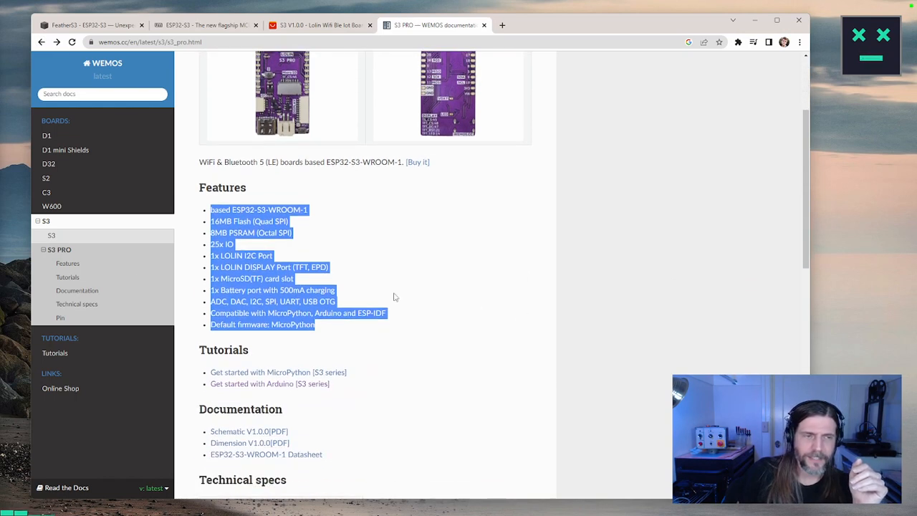
Browse the S2, C3 and S3 board ranges in the WEMOS documentation
{"action": "left_click", "coordinate": [52, 185]}
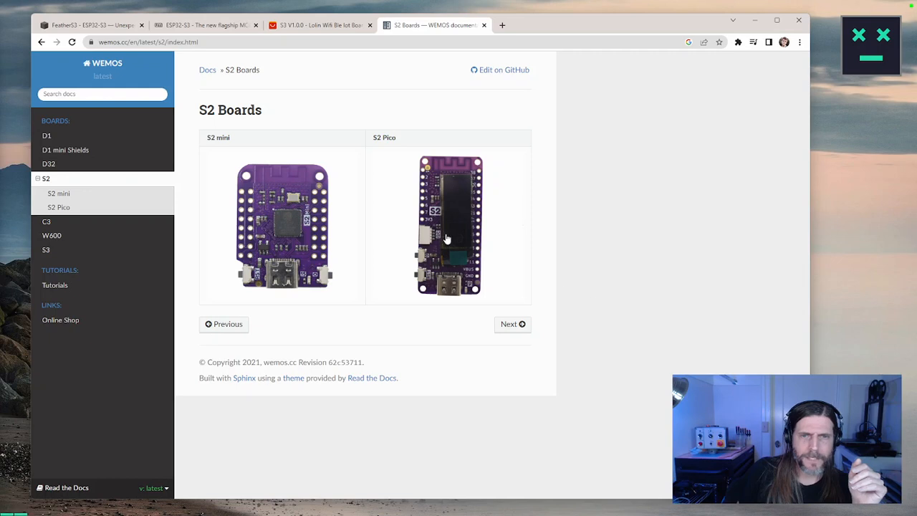
{"action": "left_click", "coordinate": [55, 222]}
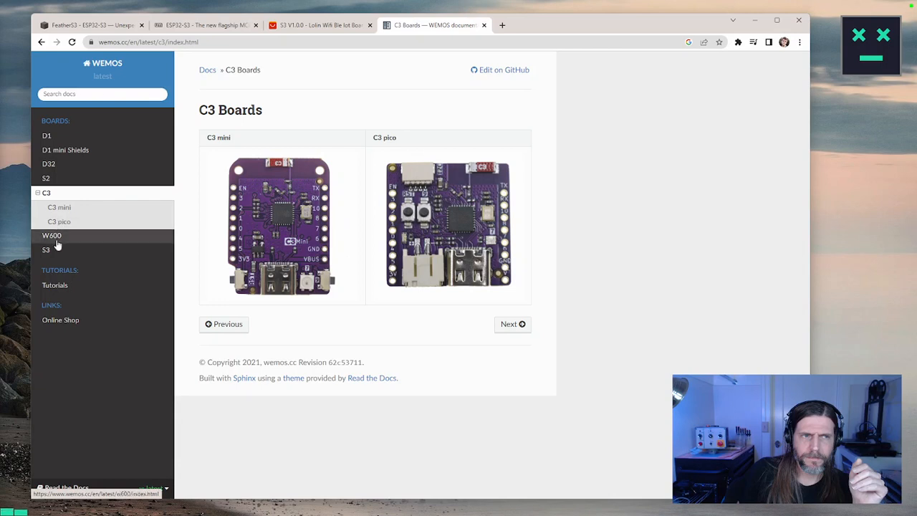
{"action": "left_click", "coordinate": [55, 248]}
Try to open the LOLIN store on AliExpress from the WEMOS documentation, and close that browser tab
{"action": "left_click", "coordinate": [57, 251]}
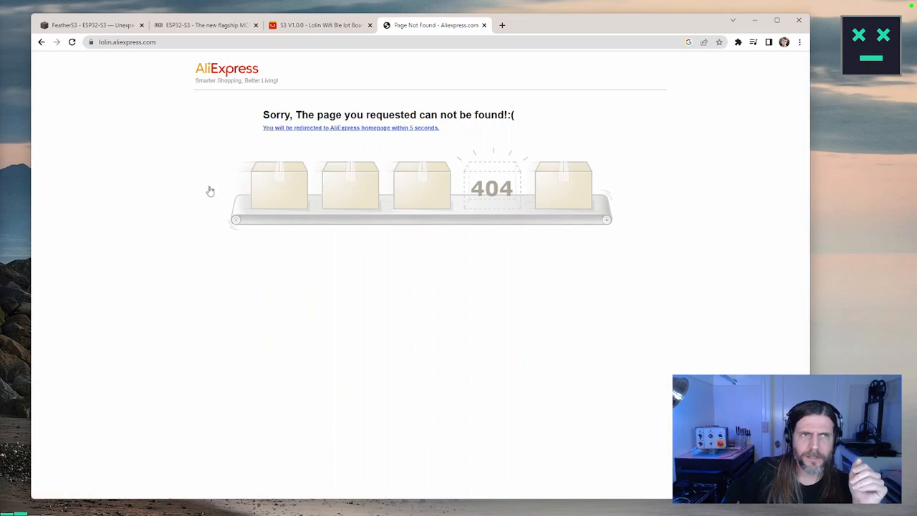
{"action": "left_click", "coordinate": [485, 25]}
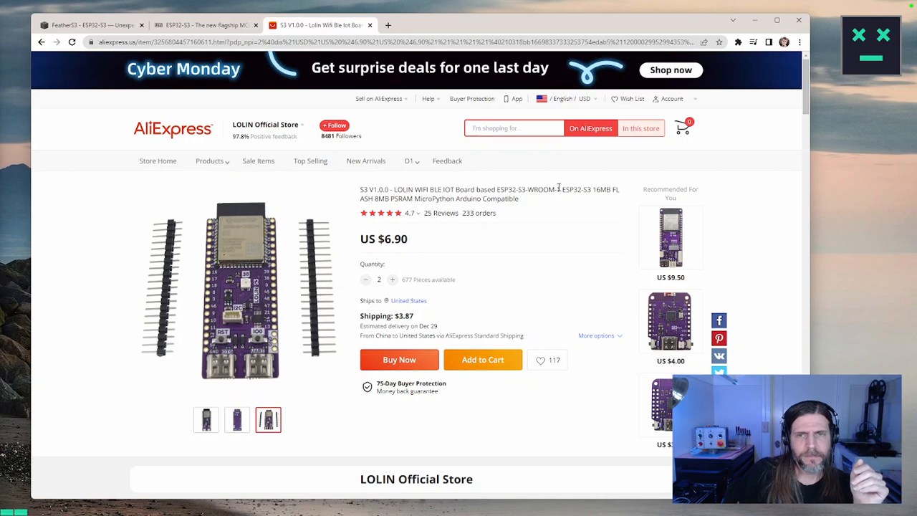
Highlight the ESP32-S3-WROOM-1 and ESP32-S3 names in the LOLIN S3 listing title, and search AliExpress for "ESP32-S3 usb-c"
{"action": "left_click_drag", "start_coordinate": [559, 189], "coordinate": [497, 189]}
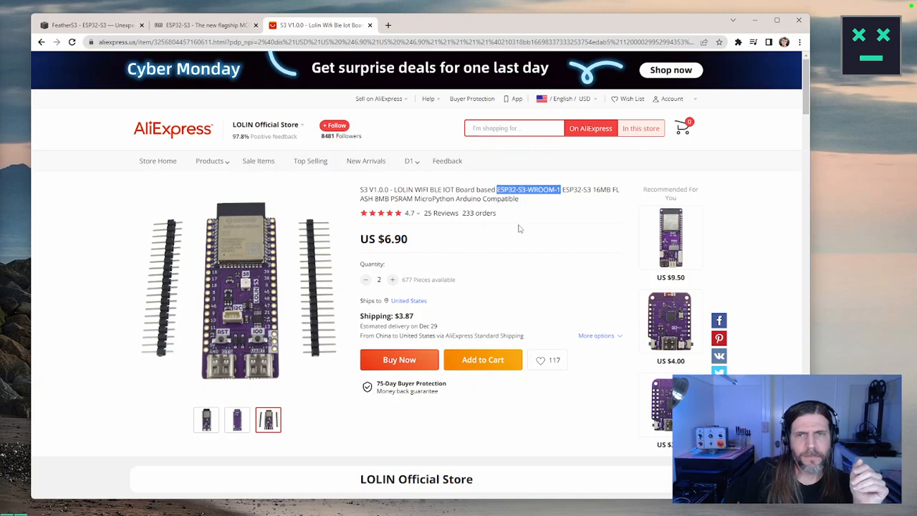
{"action": "left_click_drag", "start_coordinate": [590, 189], "coordinate": [555, 189]}
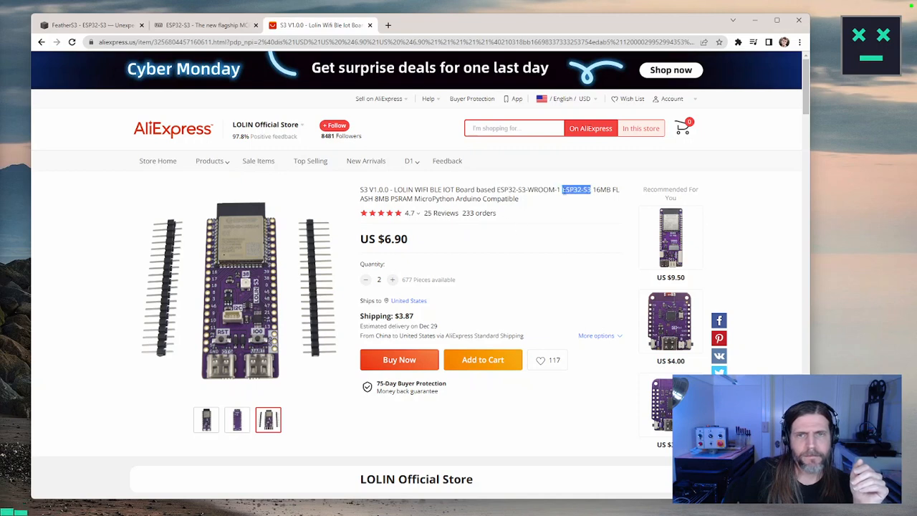
{"action": "left_click", "coordinate": [490, 129]}
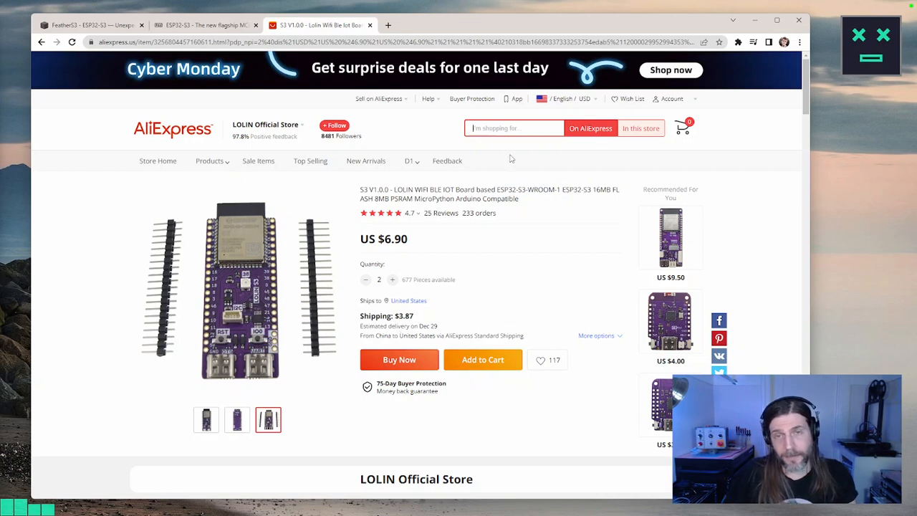
{"action": "type", "text": "ESP32-S3"}
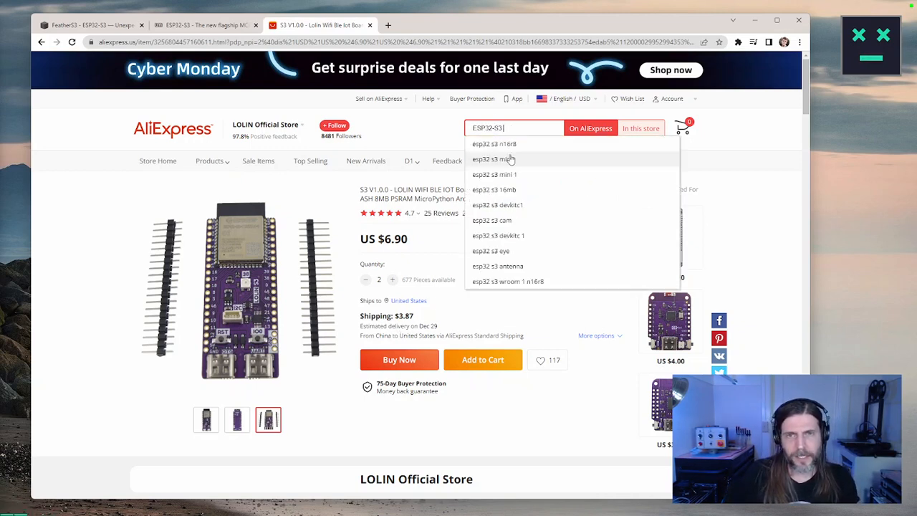
{"action": "type", "text": "usb-c"}
{"action": "key", "text": "Return"}
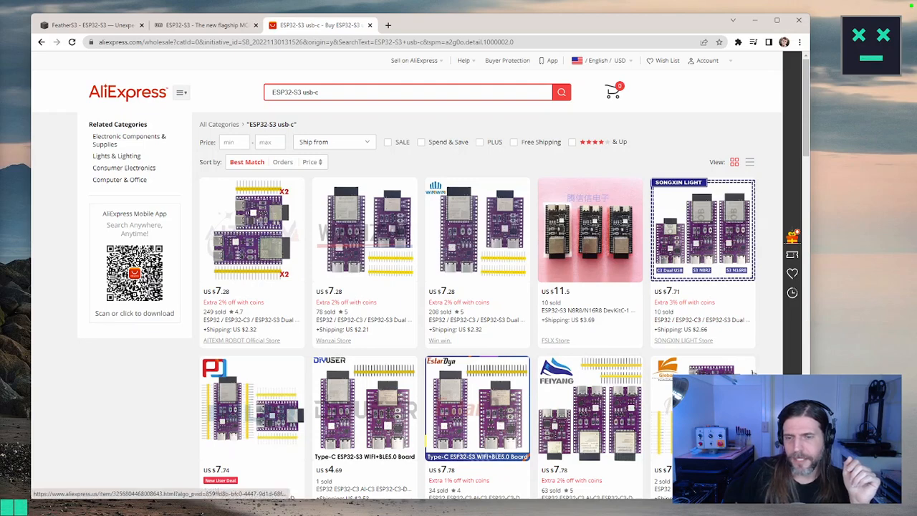
Look through the AliExpress results for ESP32-S3 usb-c boards, and return to the start of the list
{"action": "scroll", "coordinate": [717, 215], "scroll_direction": "down", "scroll_amount": 2}
{"action": "scroll", "coordinate": [111, 391], "scroll_direction": "down", "scroll_amount": 1}
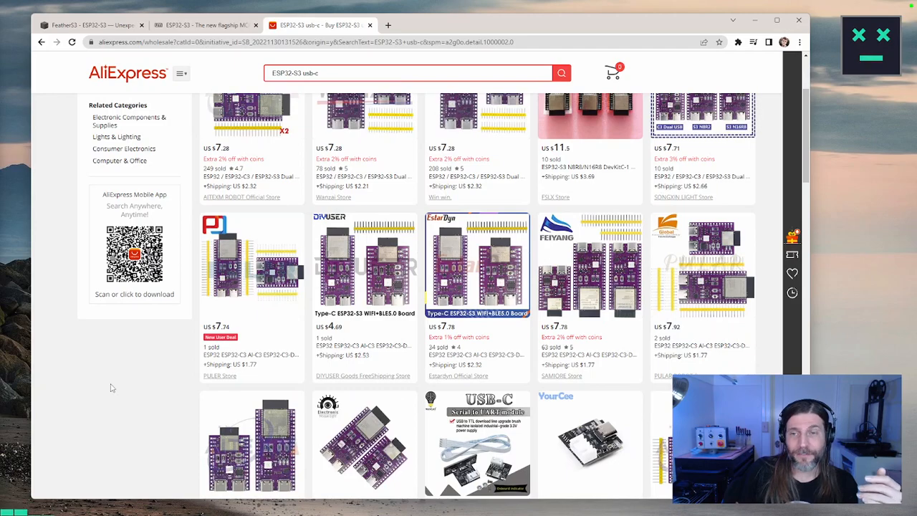
{"action": "scroll", "coordinate": [111, 388], "scroll_direction": "down", "scroll_amount": 3}
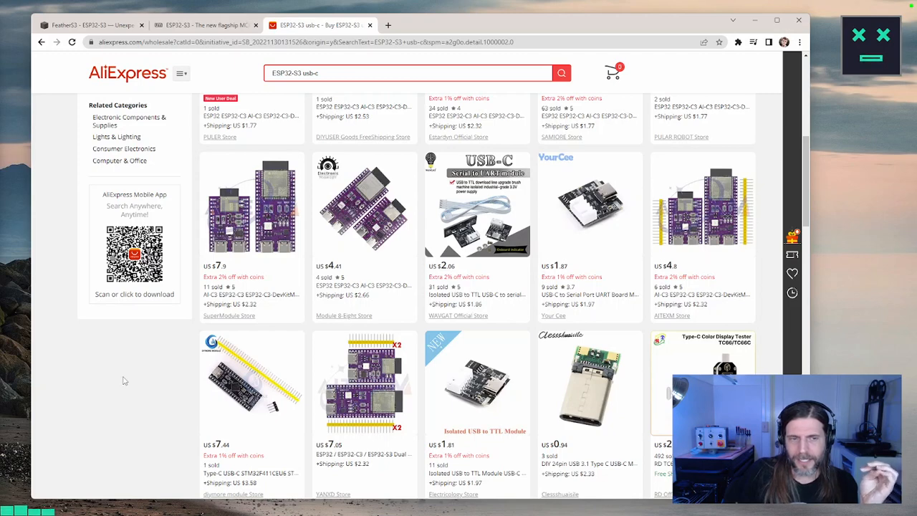
{"action": "scroll", "coordinate": [124, 380], "scroll_direction": "down", "scroll_amount": 1}
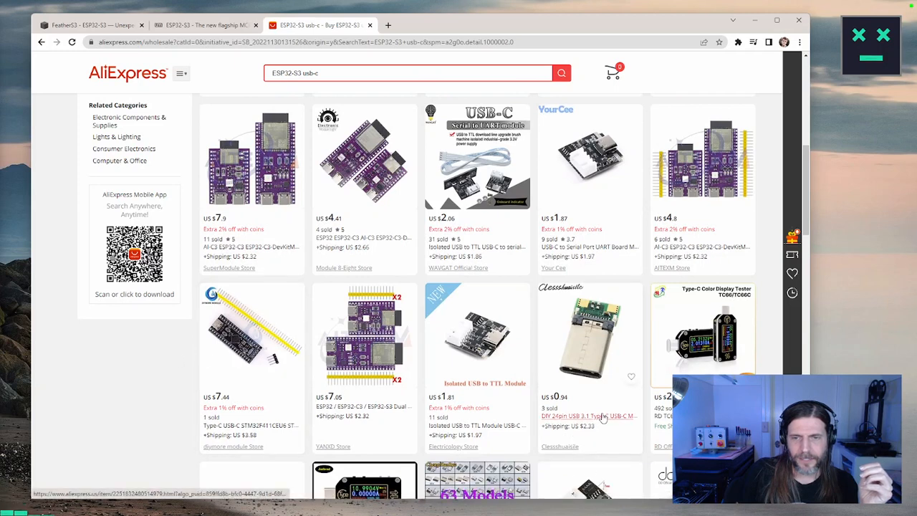
{"action": "scroll", "coordinate": [603, 418], "scroll_direction": "down", "scroll_amount": 3}
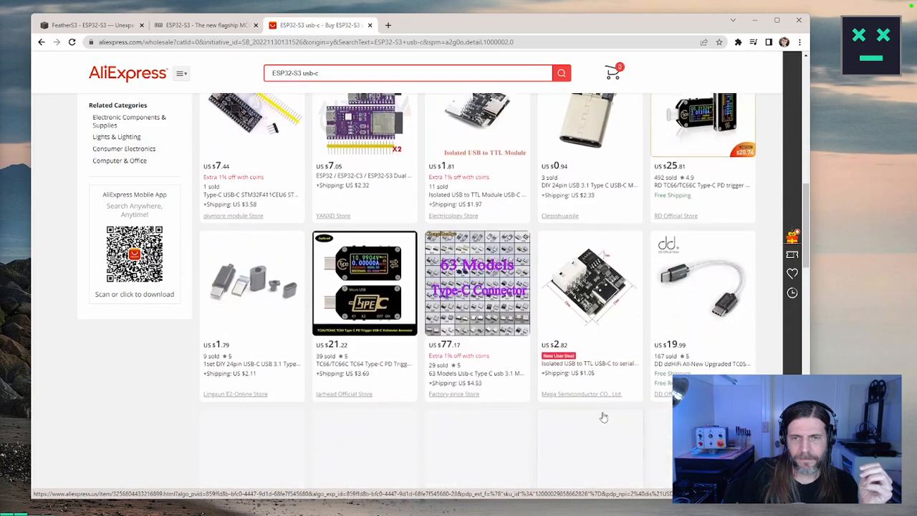
{"action": "scroll", "coordinate": [603, 416], "scroll_direction": "down", "scroll_amount": 2}
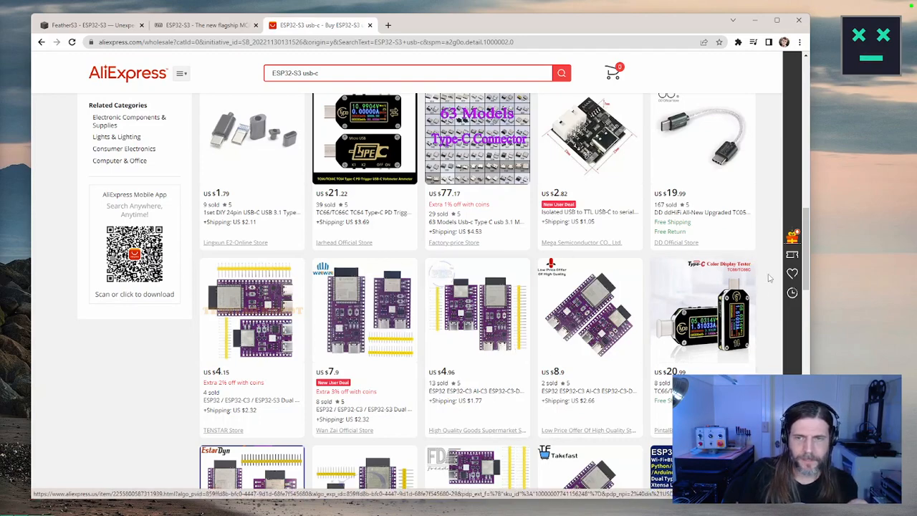
{"action": "left_click_drag", "start_coordinate": [809, 248], "coordinate": [805, 87]}
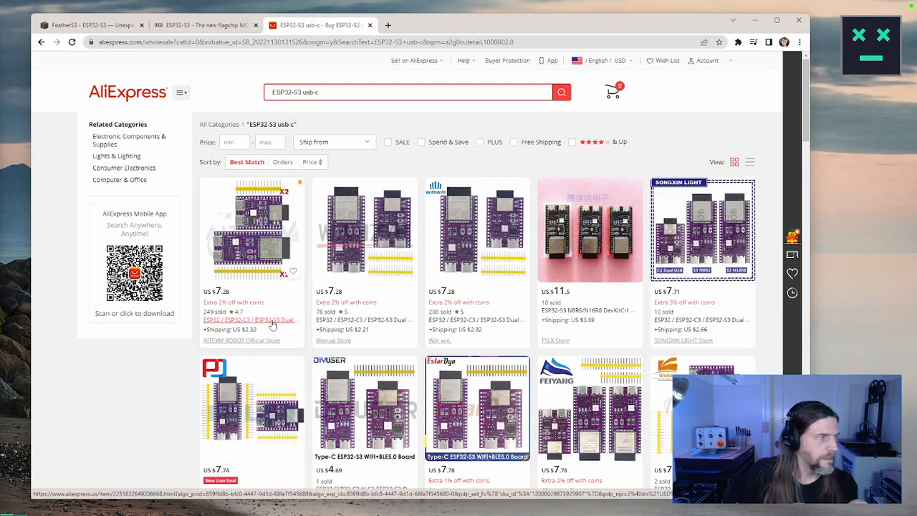
Open the AITEXM ROBOT dual Type-C board listing, compare its ESP32-S3 N8R2 and N16R8 variants and photos, and close that listing
{"action": "left_click", "coordinate": [272, 324]}
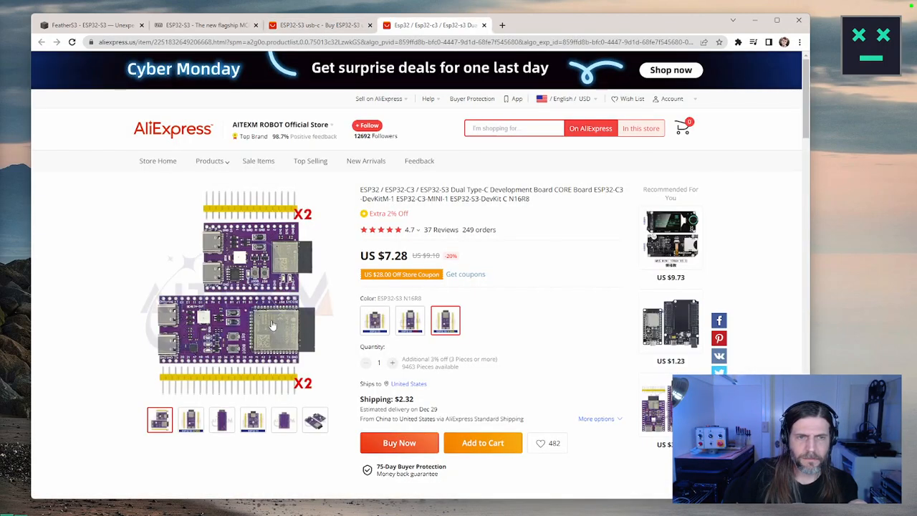
{"action": "mouse_move", "coordinate": [195, 426]}
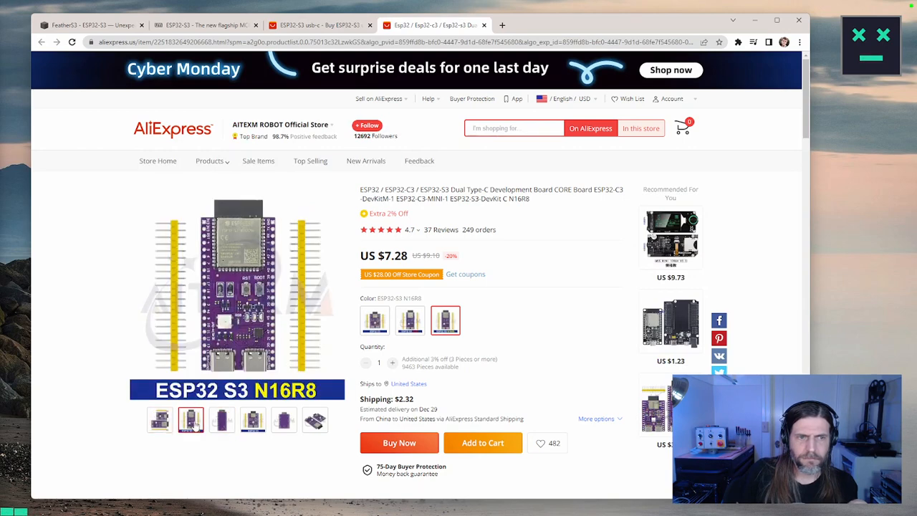
{"action": "mouse_move", "coordinate": [223, 424]}
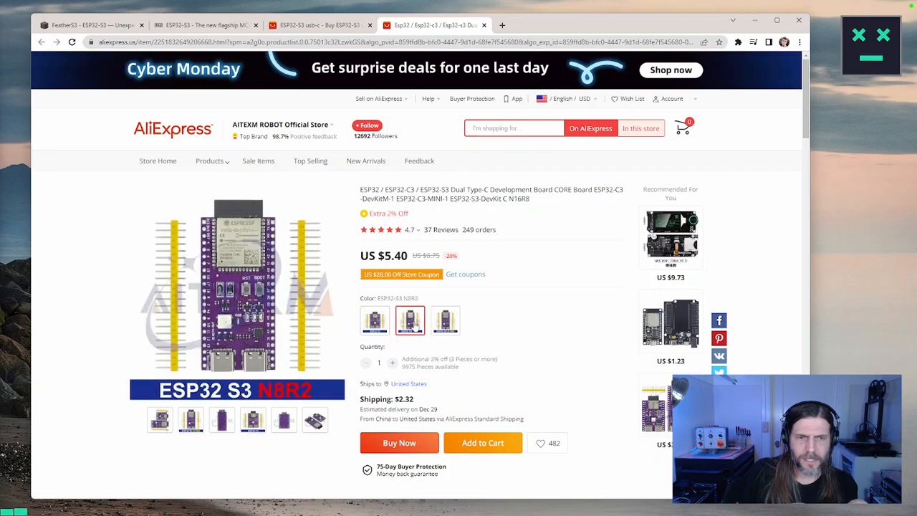
{"action": "left_click", "coordinate": [414, 326]}
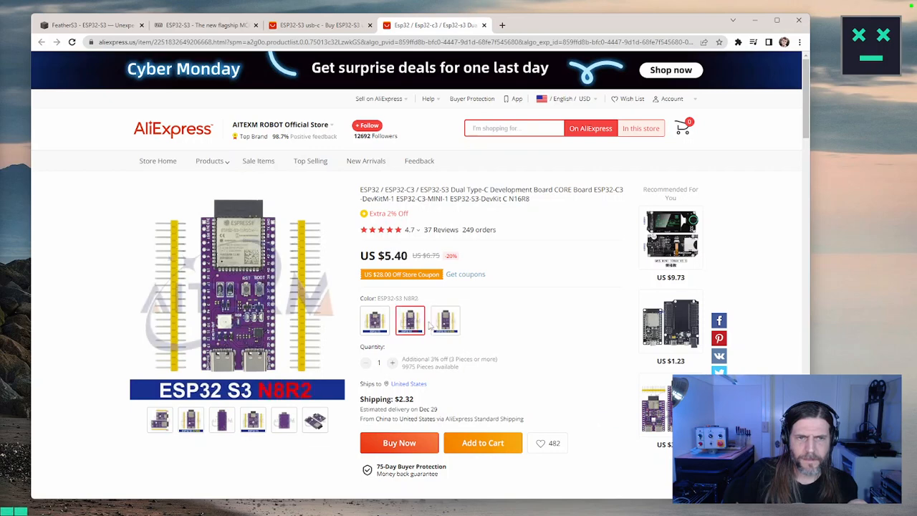
{"action": "left_click", "coordinate": [439, 323]}
{"action": "left_click", "coordinate": [420, 326]}
{"action": "left_click", "coordinate": [442, 328]}
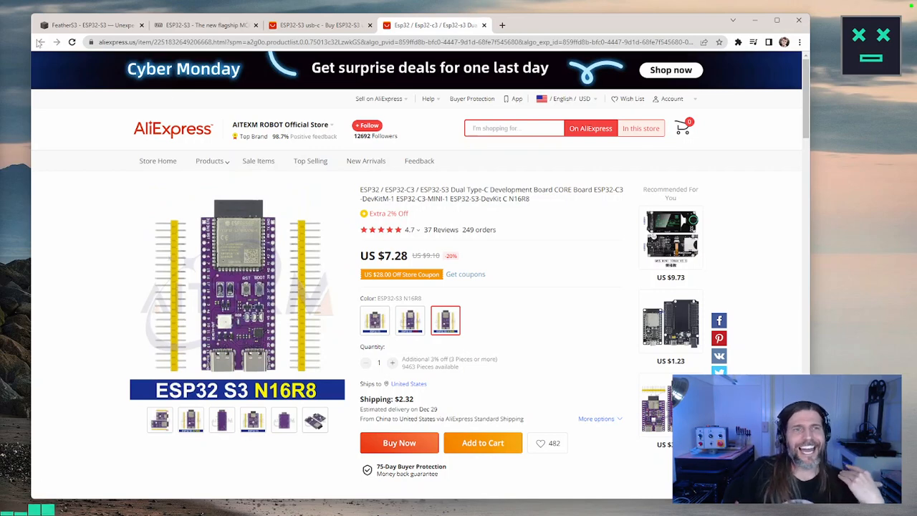
{"action": "left_click", "coordinate": [484, 25]}
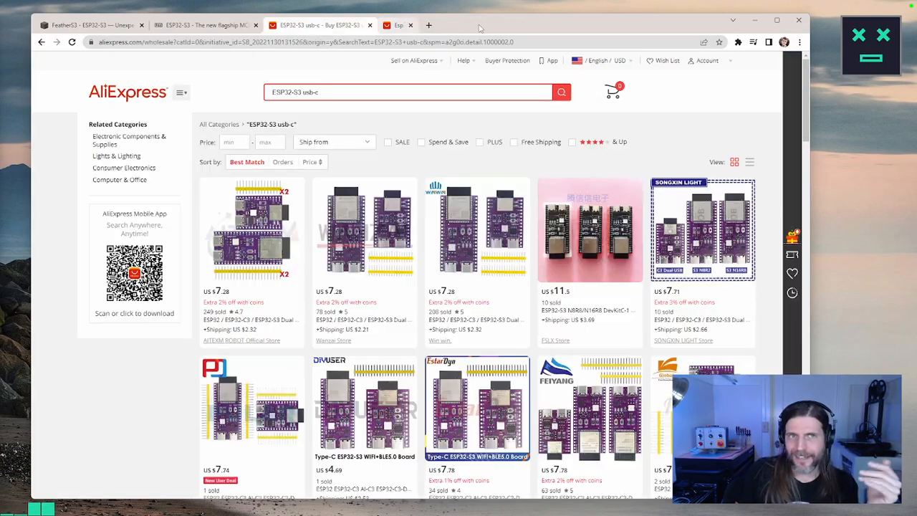
Return to the LOLIN Official Store, browse its S3 product category, and open the S3 V1.0.0 board listing
{"action": "left_click", "coordinate": [41, 41]}
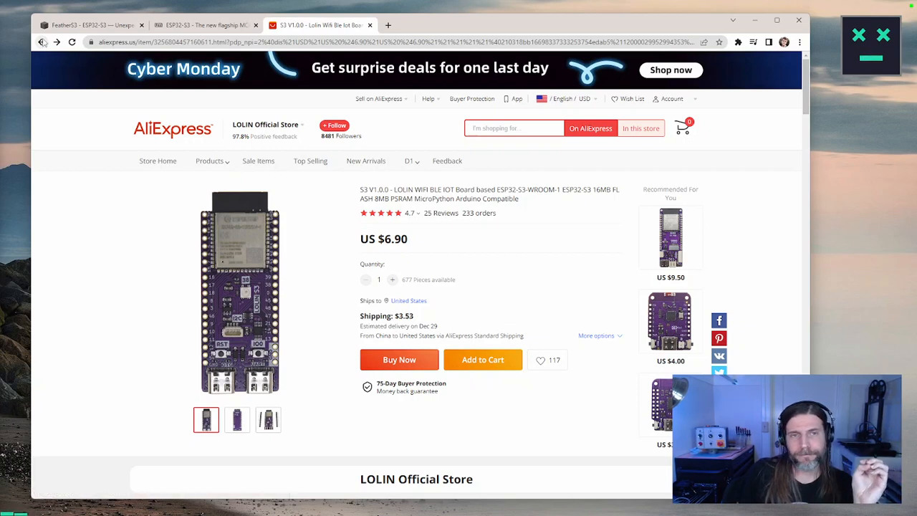
{"action": "mouse_move", "coordinate": [204, 164]}
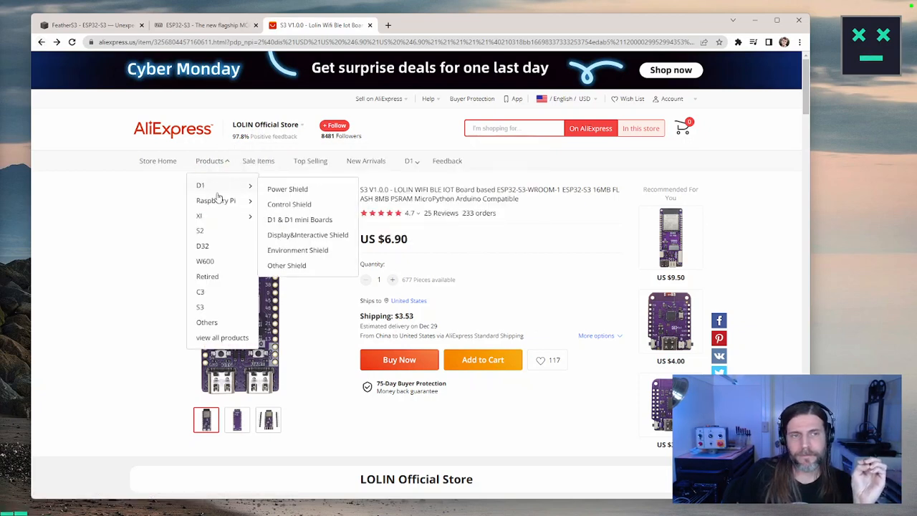
{"action": "left_click", "coordinate": [204, 307]}
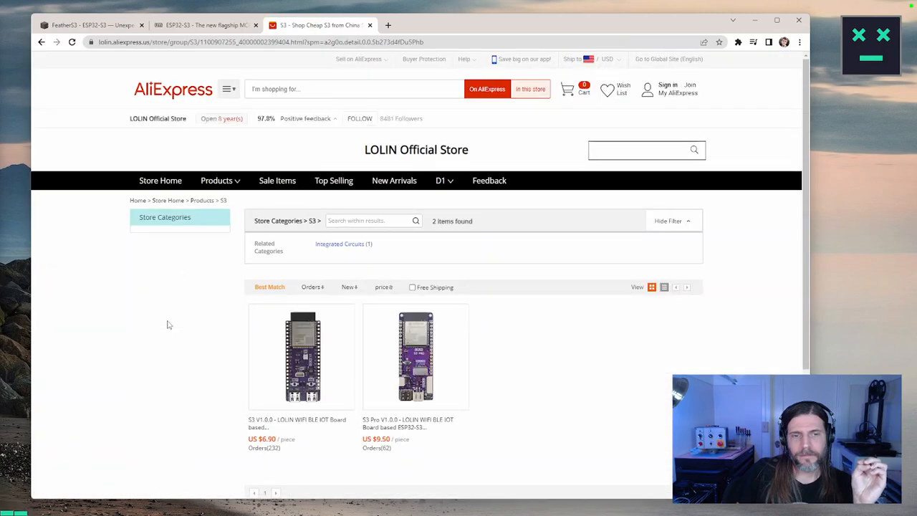
{"action": "scroll", "coordinate": [169, 324], "scroll_direction": "down", "scroll_amount": 2}
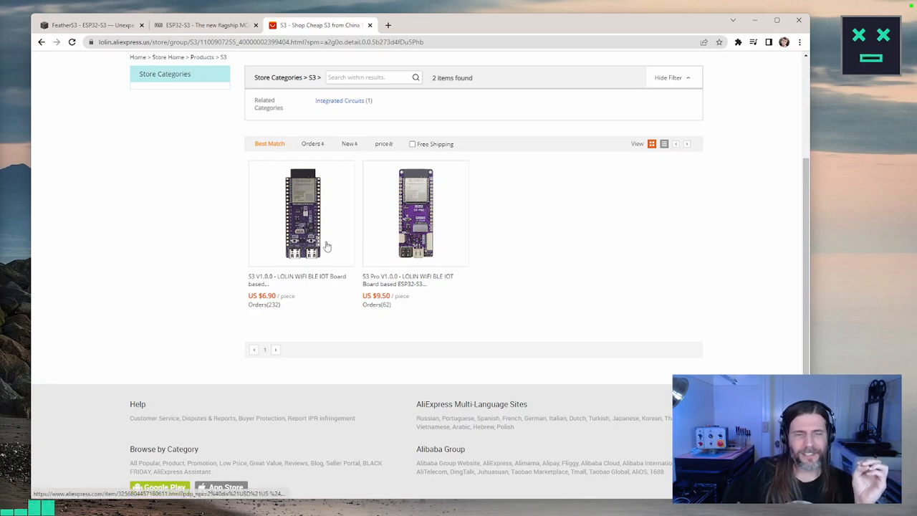
{"action": "scroll", "coordinate": [353, 288], "scroll_direction": "up", "scroll_amount": 2}
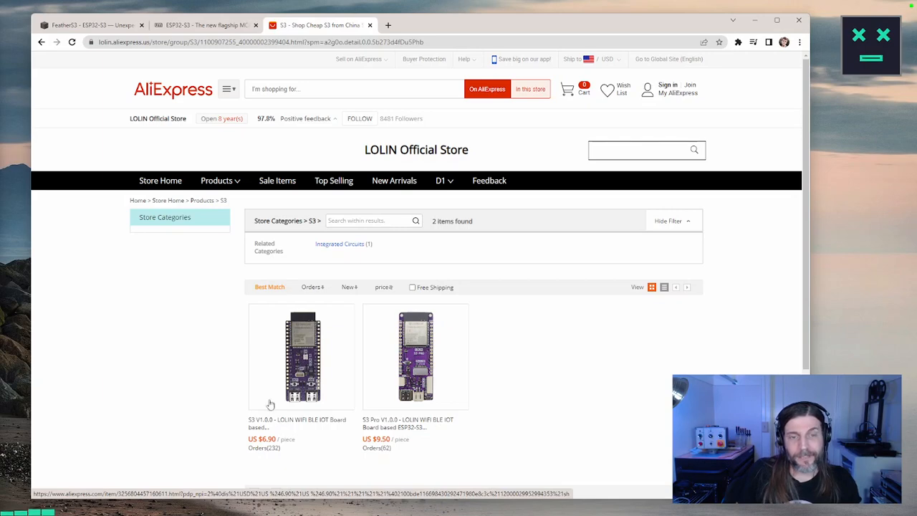
{"action": "left_click", "coordinate": [269, 425]}
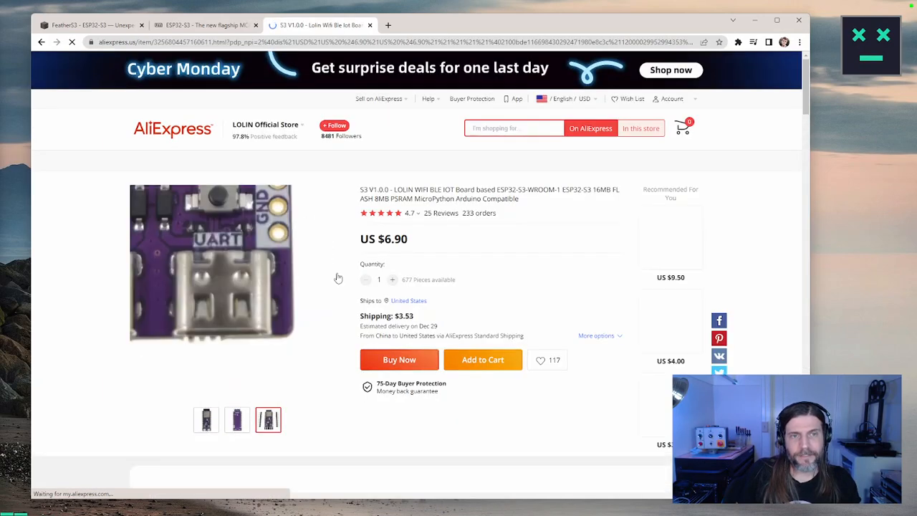
Copy the brand name LOLIN from the listing title and search Google for "lolin s3" in a new browser tab
{"action": "double_click", "coordinate": [395, 190]}
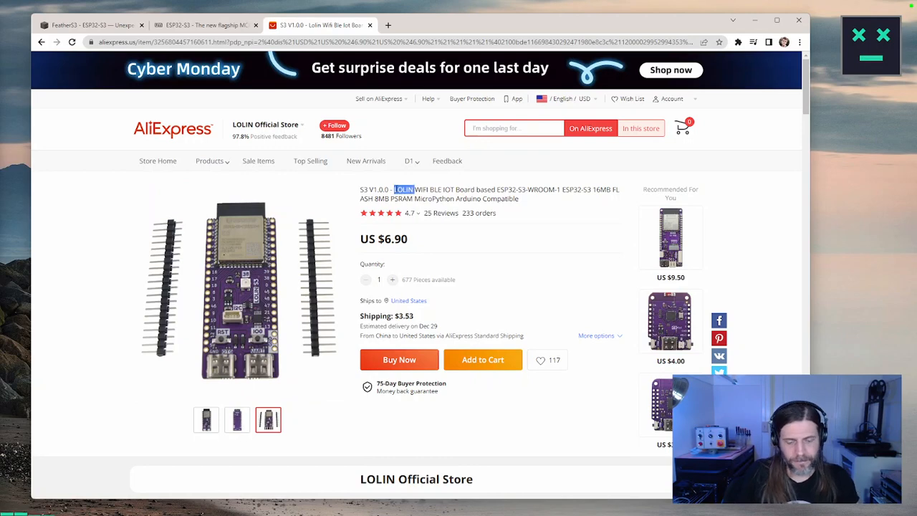
{"action": "key", "text": "ctrl+c"}
{"action": "key", "text": "ctrl+t"}
{"action": "key", "text": "ctrl+v"}
{"action": "type", "text": "s3"}
{"action": "key", "text": "Return"}
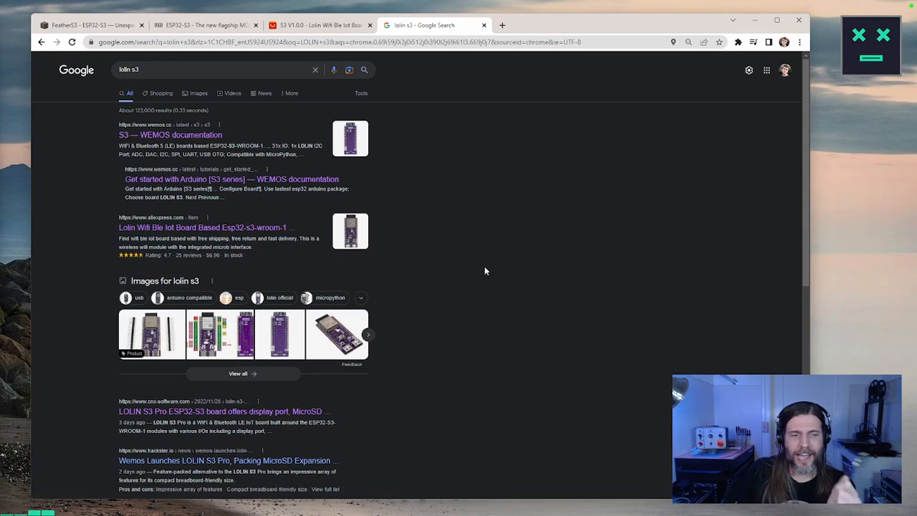
Look through the Google web results for lolin s3, and switch to the shopping results
{"action": "scroll", "coordinate": [485, 269], "scroll_direction": "down", "scroll_amount": 2}
{"action": "scroll", "coordinate": [485, 270], "scroll_direction": "down", "scroll_amount": 1}
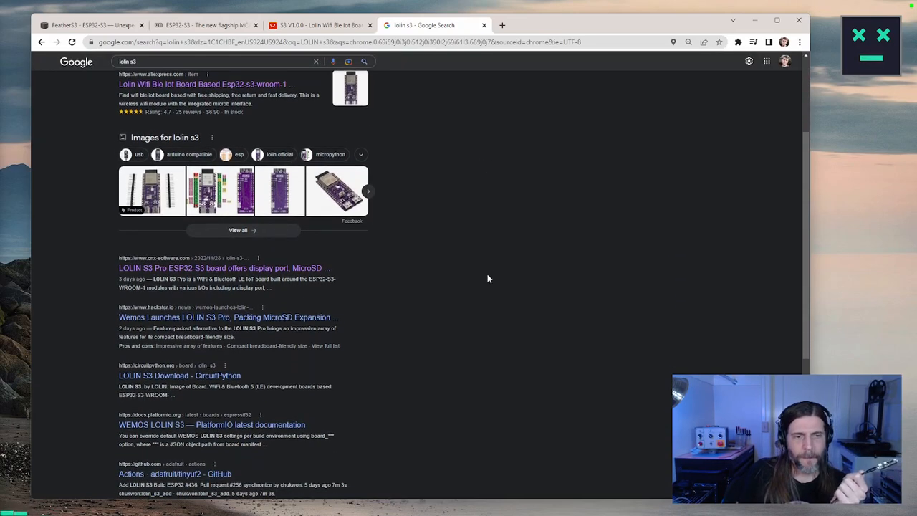
{"action": "scroll", "coordinate": [499, 288], "scroll_direction": "up", "scroll_amount": 3}
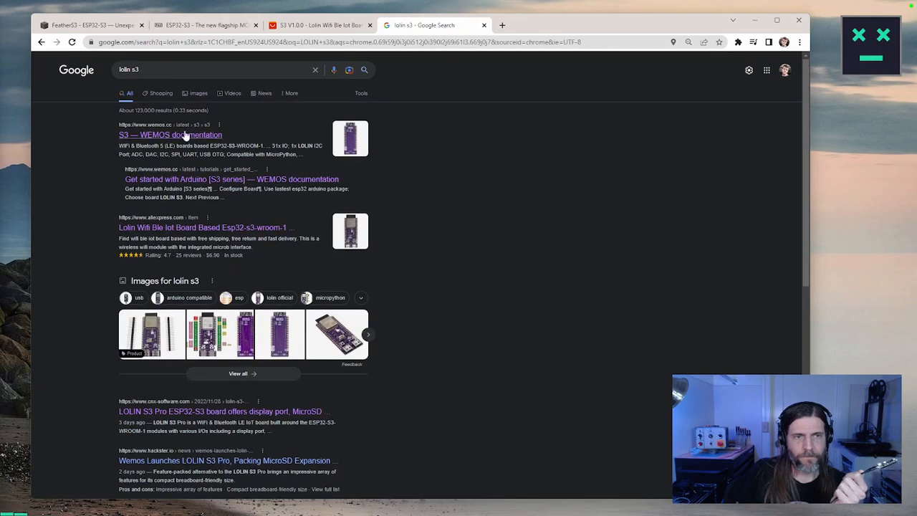
{"action": "scroll", "coordinate": [454, 293], "scroll_direction": "down", "scroll_amount": 7}
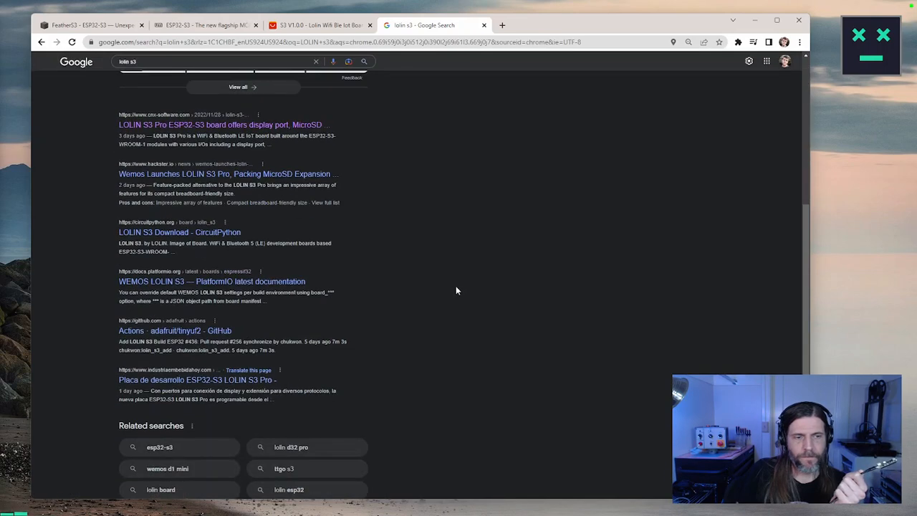
{"action": "scroll", "coordinate": [458, 283], "scroll_direction": "up", "scroll_amount": 7}
{"action": "scroll", "coordinate": [461, 281], "scroll_direction": "down", "scroll_amount": 3}
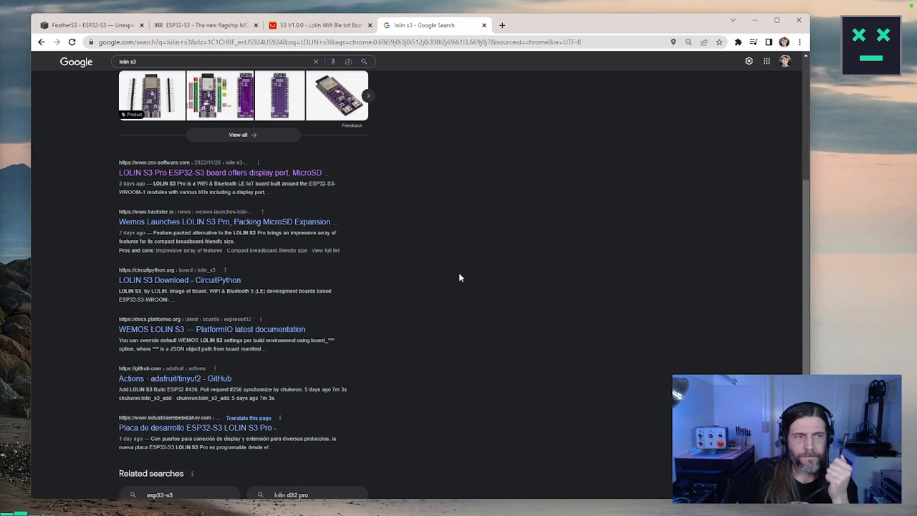
{"action": "scroll", "coordinate": [459, 274], "scroll_direction": "up", "scroll_amount": 3}
{"action": "left_click", "coordinate": [162, 93]}
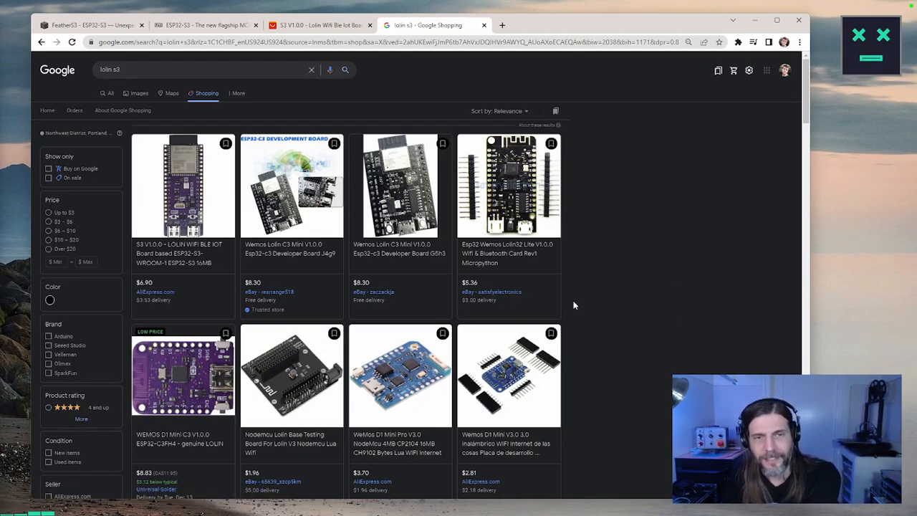
Search Google for "unexpectedmarker quick start" and open the Unexpected Maker home page
{"action": "left_click", "coordinate": [304, 42]}
{"action": "type", "text": "une"}
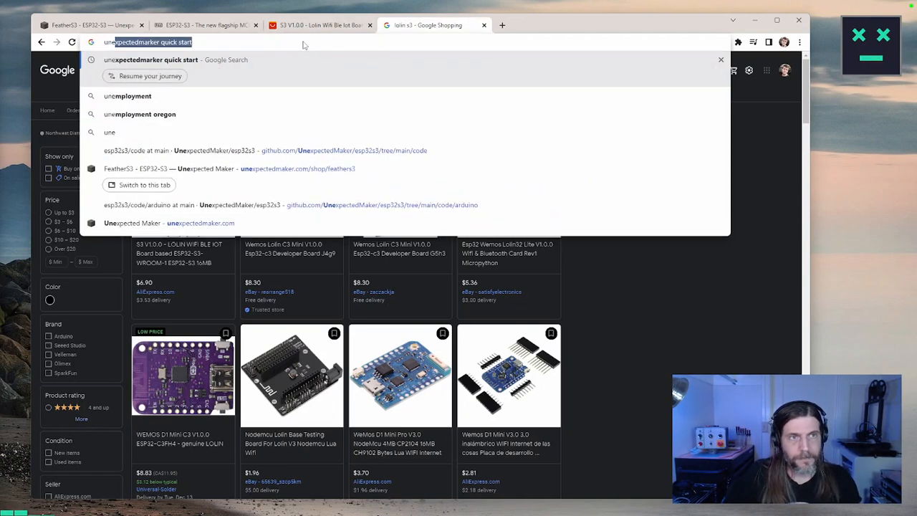
{"action": "key", "text": "Return"}
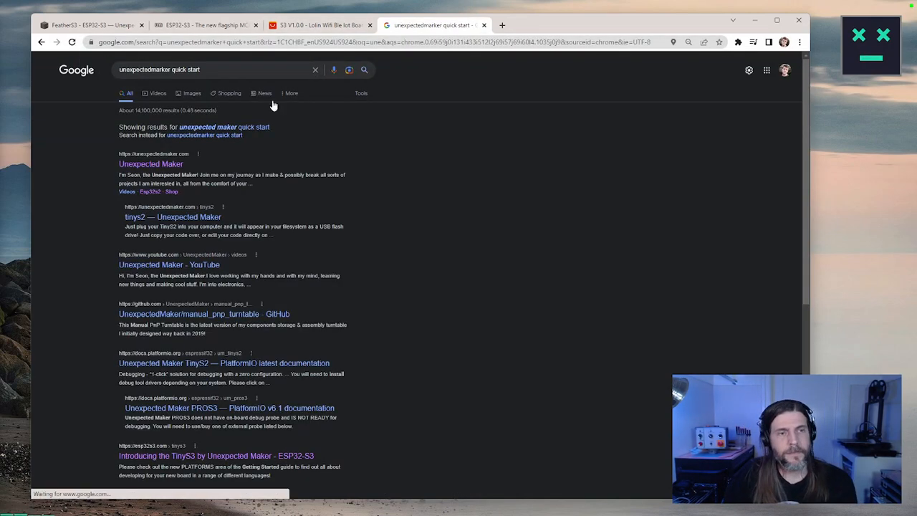
{"action": "left_click", "coordinate": [147, 169]}
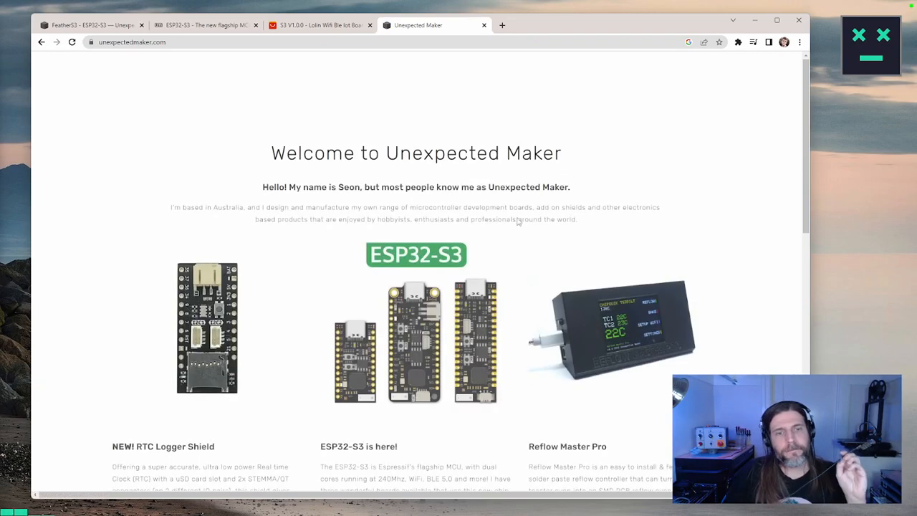
Open the ESP32-S3 site from the Unexpected Maker home page, and view the TinyS3, FeatherS3 and ProS3 boards
{"action": "scroll", "coordinate": [458, 243], "scroll_direction": "down", "scroll_amount": 2}
{"action": "left_click", "coordinate": [417, 152]}
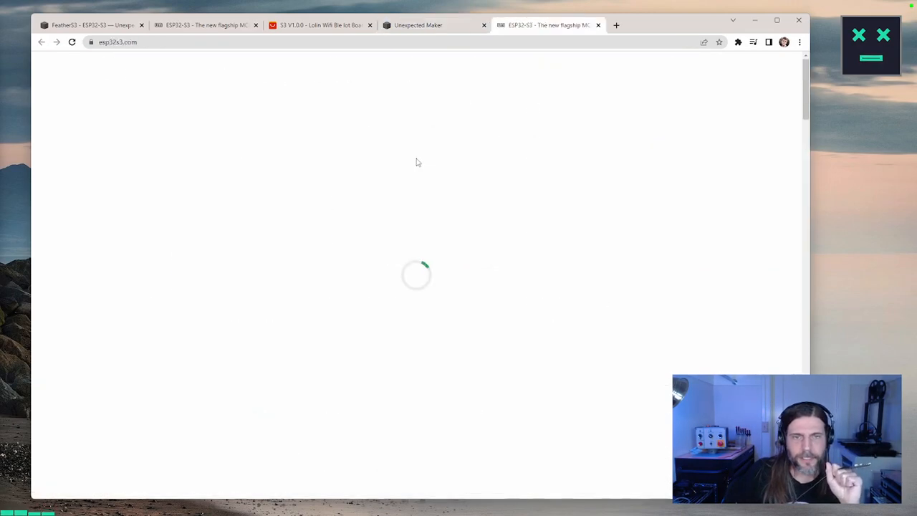
{"action": "scroll", "coordinate": [332, 193], "scroll_direction": "down", "scroll_amount": 2}
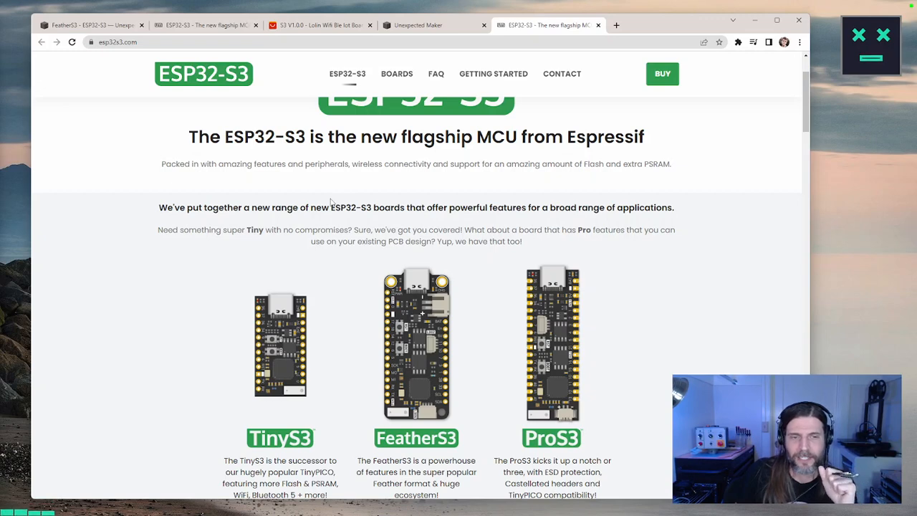
Open the ESP32-S2 page on the Unexpected Maker site and look over the TinyS2, FeatherS2 Neo and FeatherS2 boards
{"action": "scroll", "coordinate": [331, 201], "scroll_direction": "down", "scroll_amount": 2}
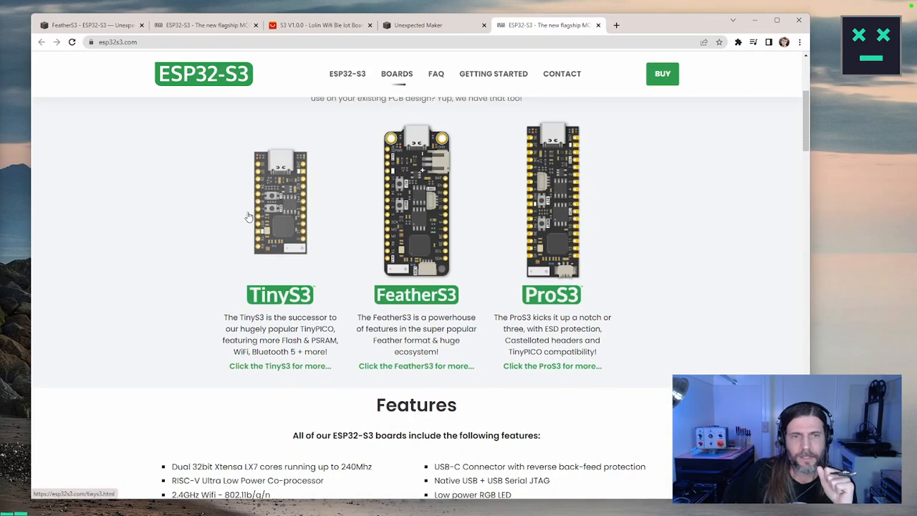
{"action": "scroll", "coordinate": [272, 186], "scroll_direction": "up", "scroll_amount": 3}
{"action": "left_click", "coordinate": [391, 77]}
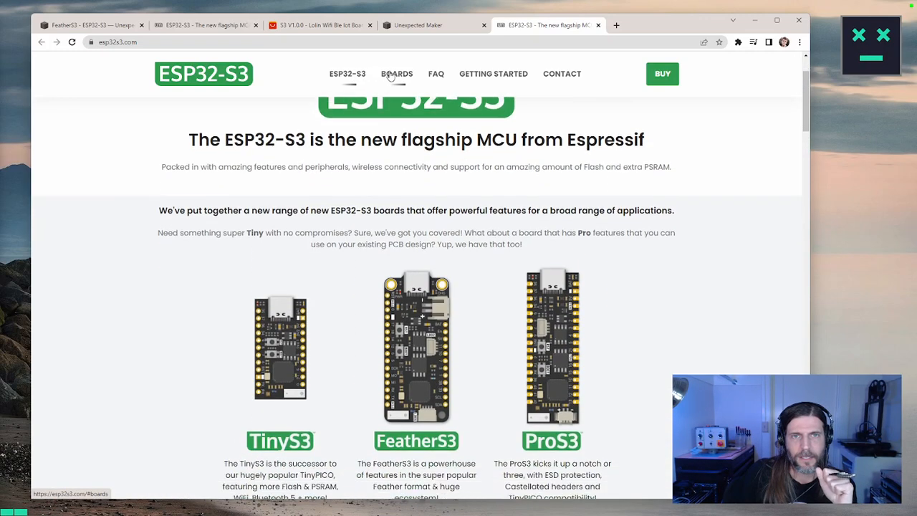
{"action": "left_click", "coordinate": [430, 25]}
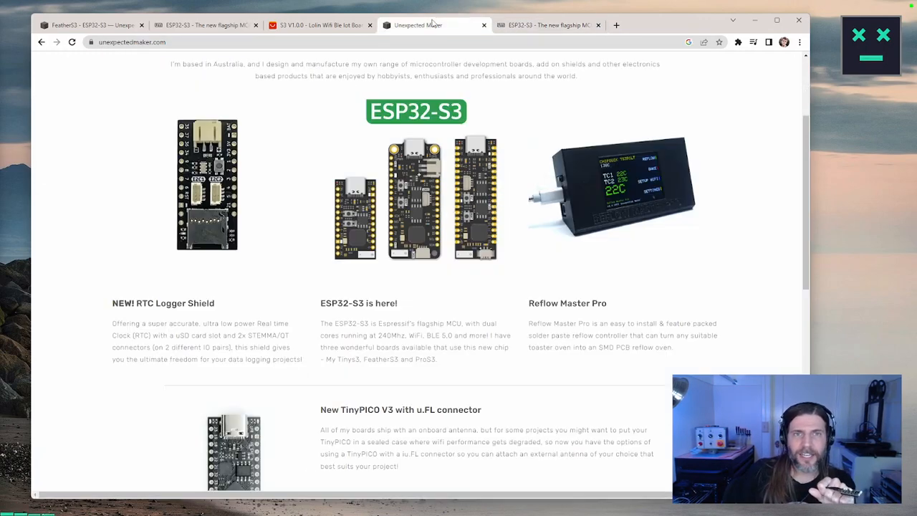
{"action": "scroll", "coordinate": [366, 175], "scroll_direction": "up", "scroll_amount": 2}
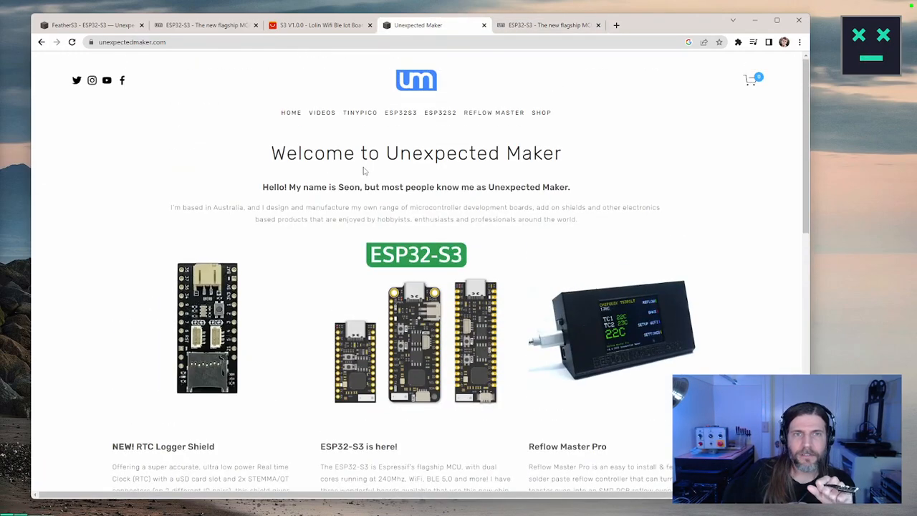
{"action": "left_click", "coordinate": [442, 115]}
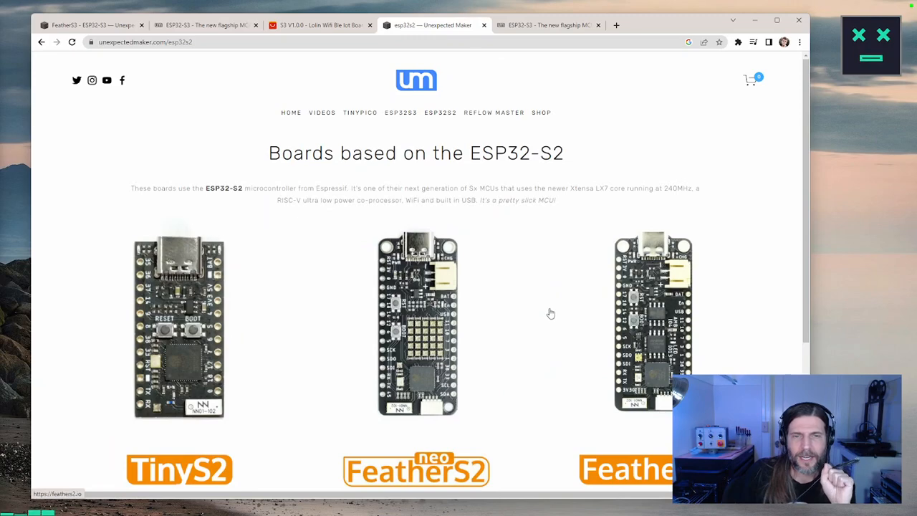
{"action": "scroll", "coordinate": [550, 313], "scroll_direction": "down", "scroll_amount": 2}
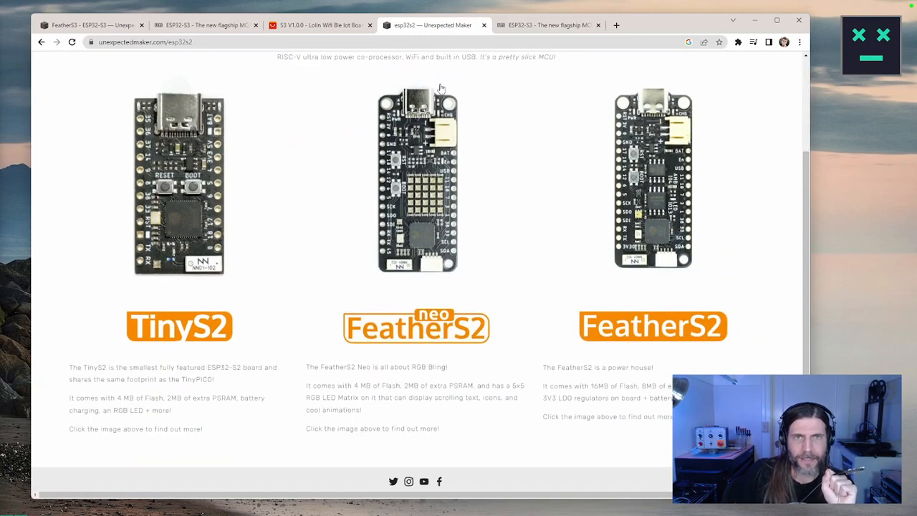
Return to the ESP32-S3 site and review the shared board features, highlighting the entry "Native USB + USB Serial JTAG"
{"action": "left_click", "coordinate": [548, 25]}
{"action": "scroll", "coordinate": [543, 283], "scroll_direction": "down", "scroll_amount": 1}
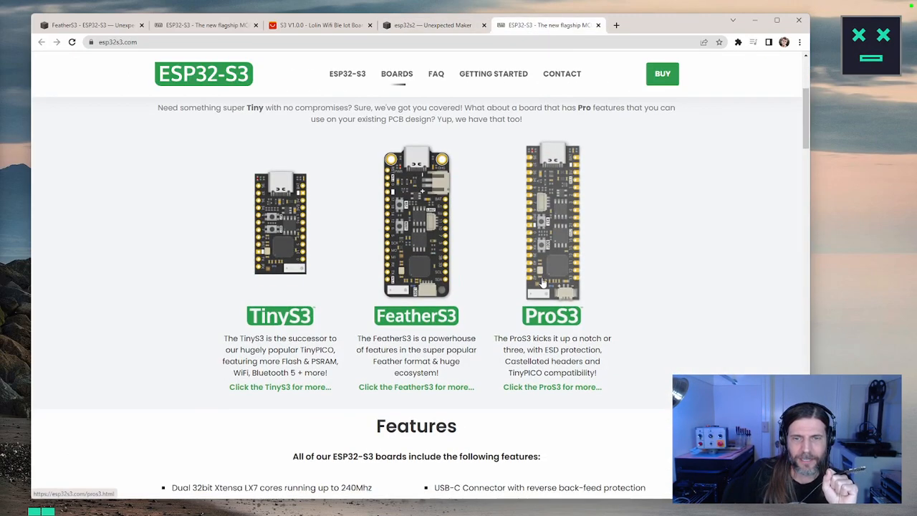
{"action": "scroll", "coordinate": [543, 283], "scroll_direction": "down", "scroll_amount": 3}
{"action": "left_click_drag", "start_coordinate": [434, 271], "coordinate": [556, 274]}
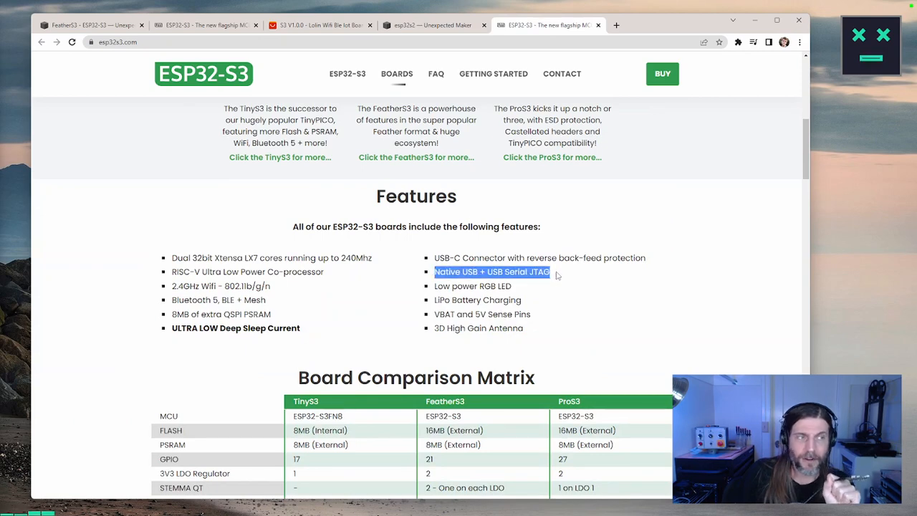
{"action": "scroll", "coordinate": [558, 276], "scroll_direction": "down", "scroll_amount": 2}
{"action": "scroll", "coordinate": [560, 271], "scroll_direction": "up", "scroll_amount": 4}
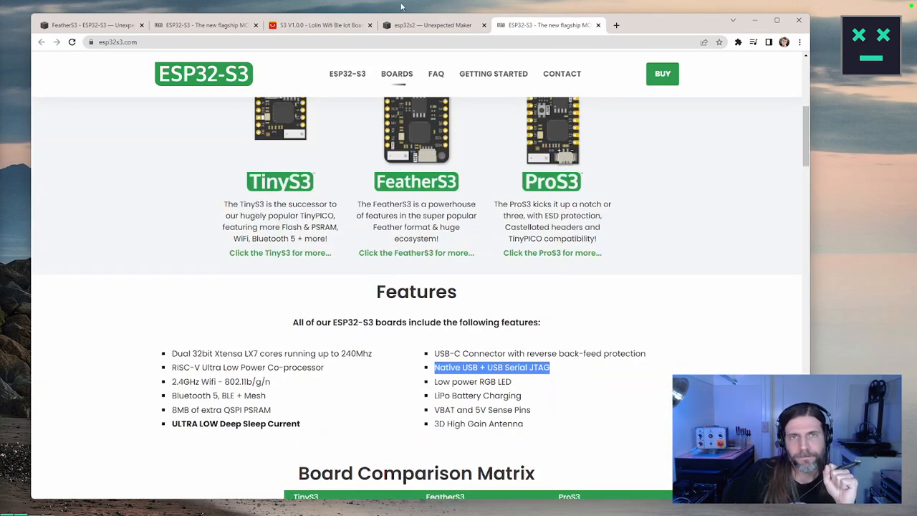
Open the TinyS2 page from the ESP32-S2 boards and read its specs, highlighting the opening text under "Packed with features"
{"action": "left_click", "coordinate": [444, 25]}
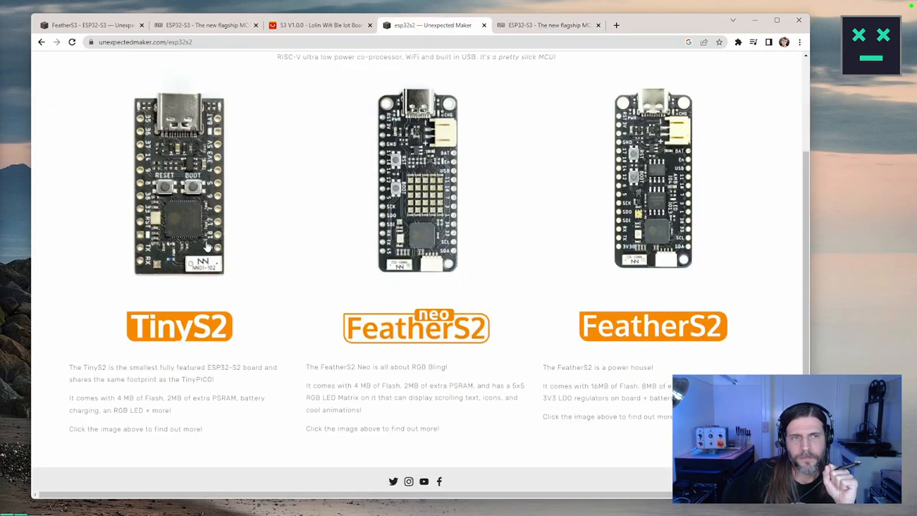
{"action": "left_click", "coordinate": [205, 245]}
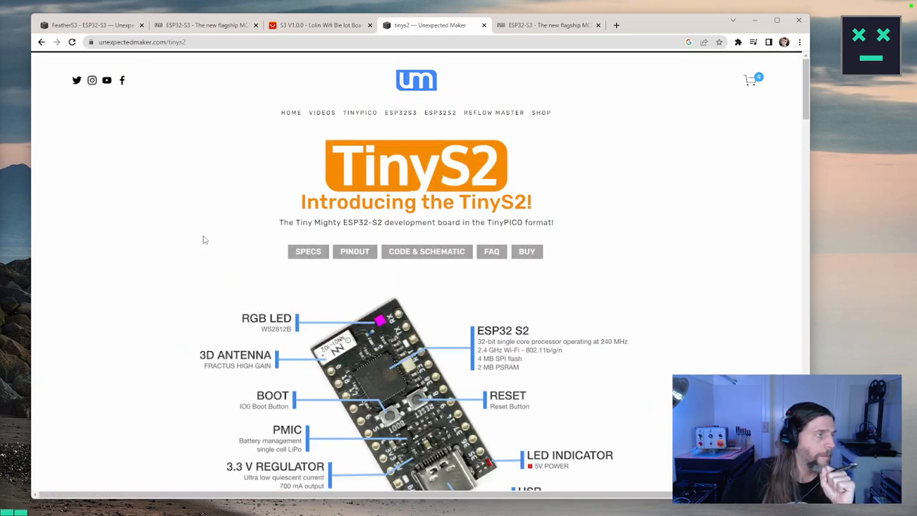
{"action": "scroll", "coordinate": [573, 273], "scroll_direction": "down", "scroll_amount": 1}
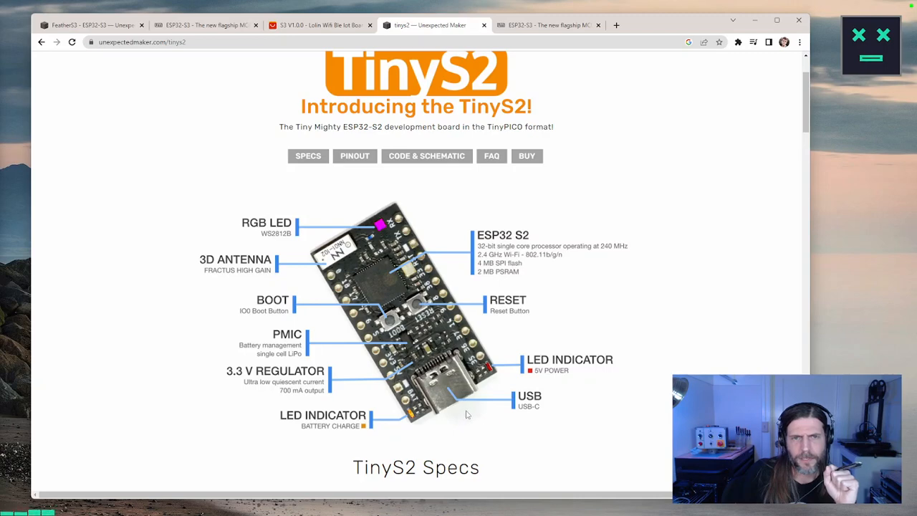
{"action": "scroll", "coordinate": [465, 414], "scroll_direction": "down", "scroll_amount": 3}
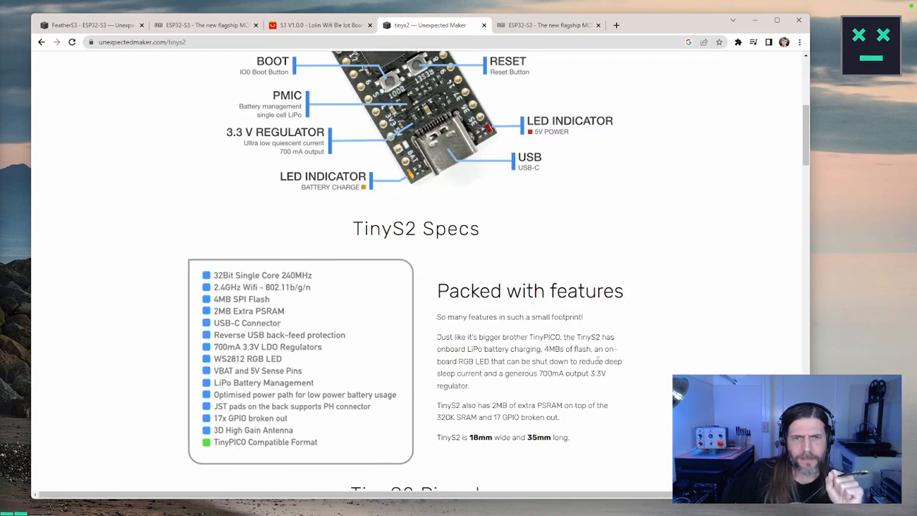
{"action": "left_click_drag", "start_coordinate": [440, 316], "coordinate": [523, 390]}
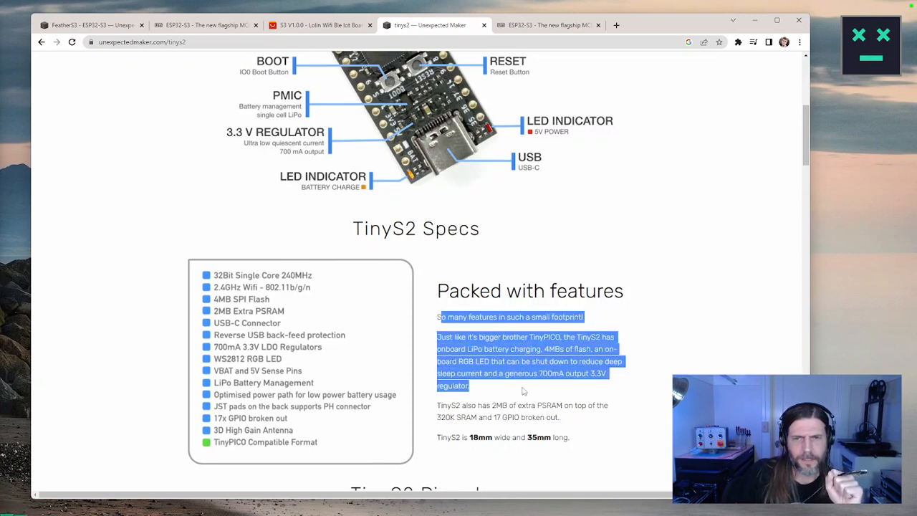
Read through the TinyS2 pinout, SPI revision notes, code and schematic section, and FAQ
{"action": "scroll", "coordinate": [637, 393], "scroll_direction": "down", "scroll_amount": 4}
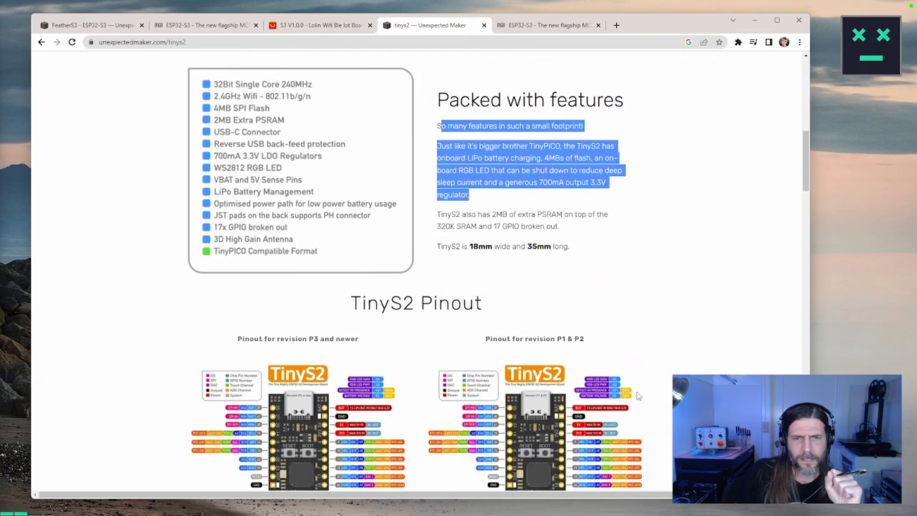
{"action": "scroll", "coordinate": [637, 396], "scroll_direction": "down", "scroll_amount": 3}
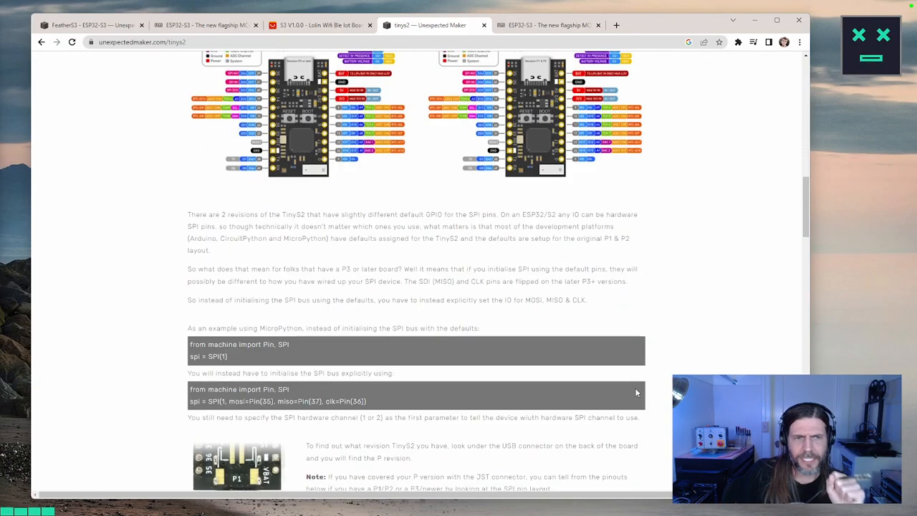
{"action": "scroll", "coordinate": [636, 394], "scroll_direction": "down", "scroll_amount": 3}
{"action": "scroll", "coordinate": [637, 393], "scroll_direction": "down", "scroll_amount": 3}
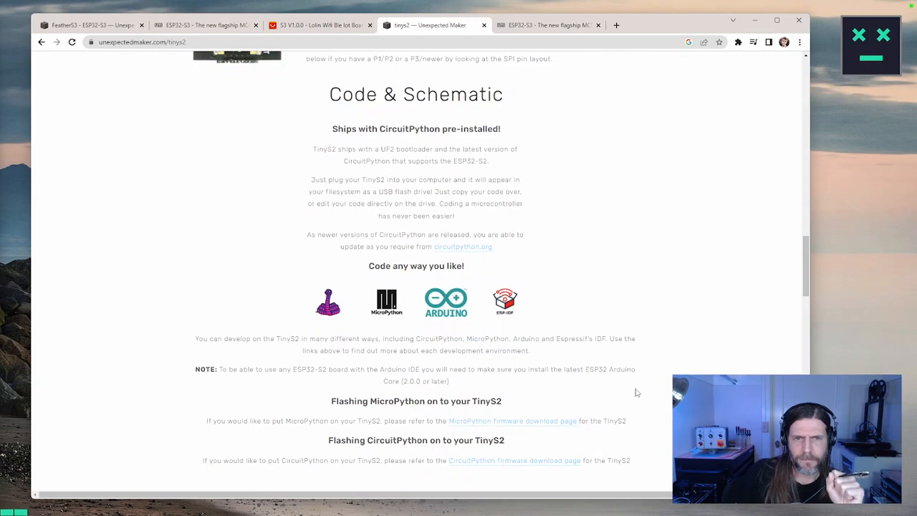
{"action": "scroll", "coordinate": [637, 392], "scroll_direction": "down", "scroll_amount": 2}
{"action": "scroll", "coordinate": [636, 392], "scroll_direction": "down", "scroll_amount": 4}
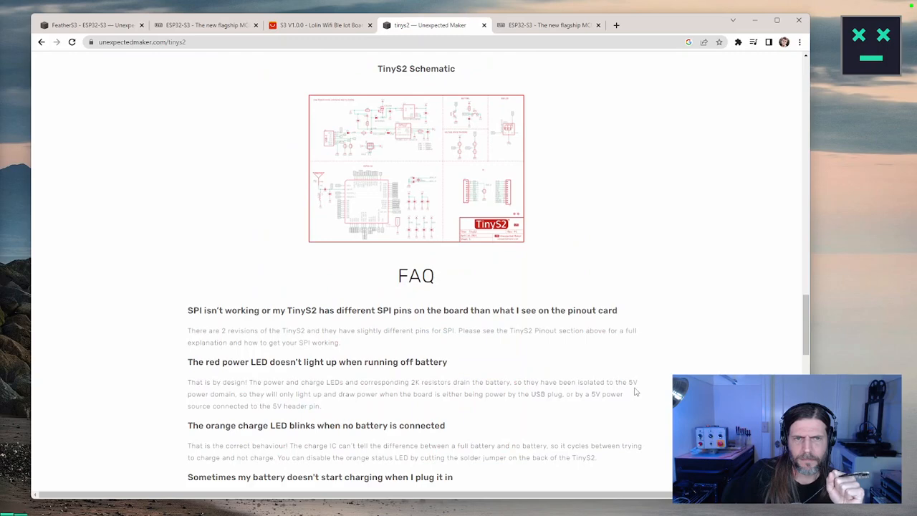
{"action": "scroll", "coordinate": [635, 391], "scroll_direction": "down", "scroll_amount": 3}
{"action": "scroll", "coordinate": [634, 392], "scroll_direction": "down", "scroll_amount": 2}
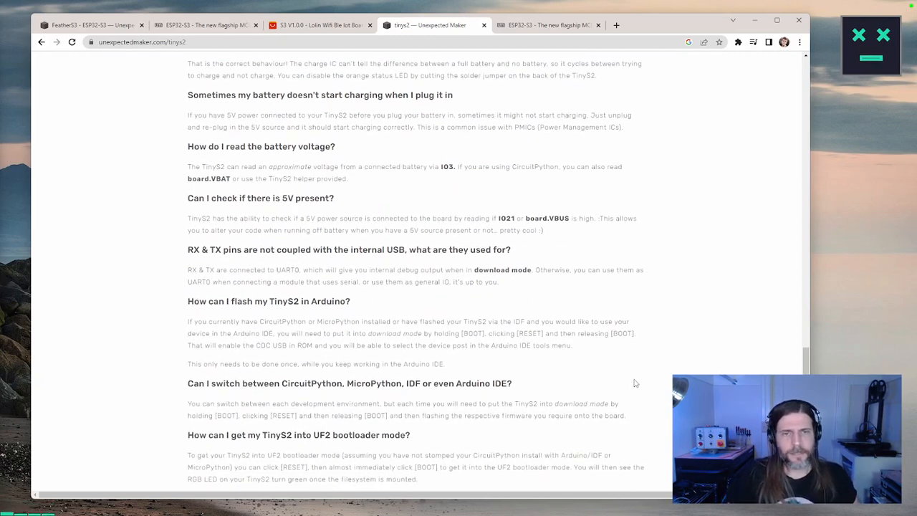
Search the TinyS2 page for "usb" and step through the matches
{"action": "key", "text": "ctrl+f"}
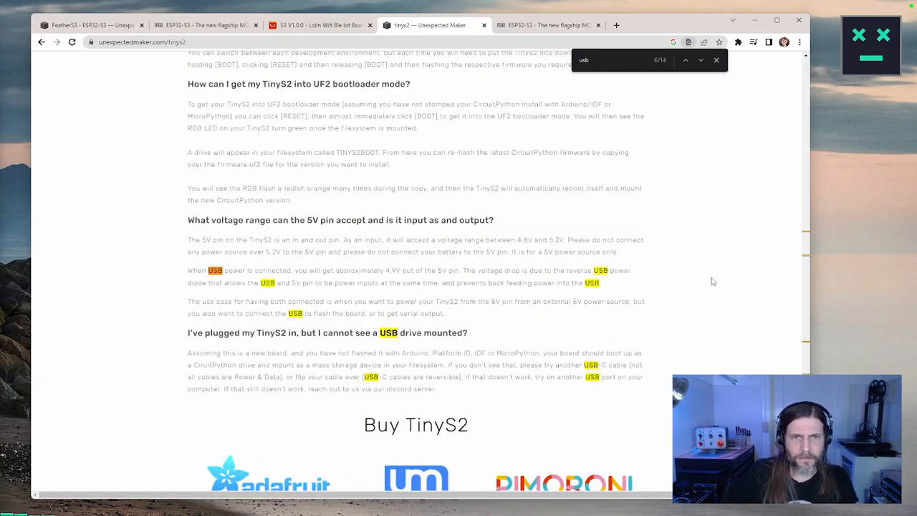
{"action": "key", "text": "Return"}
{"action": "key", "text": "Return"}
{"action": "key", "text": "Return"}
{"action": "key", "text": "Return"}
{"action": "key", "text": "Return"}
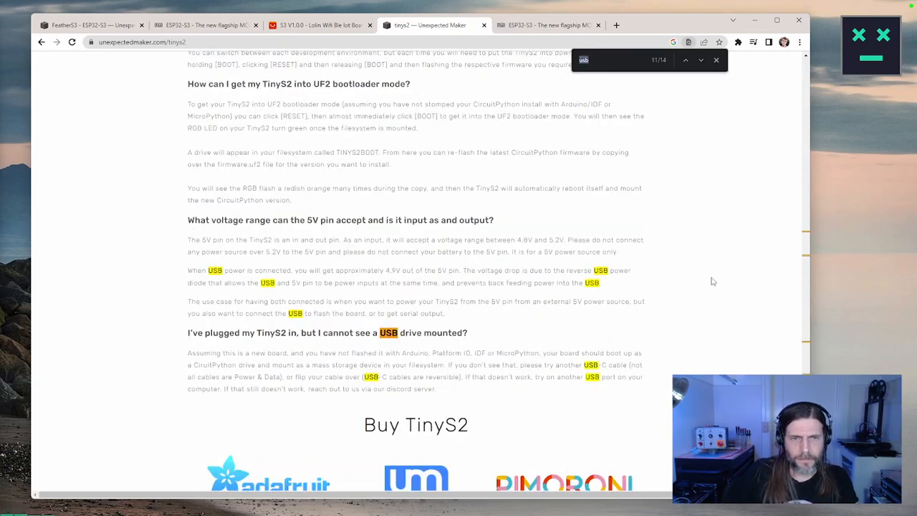
{"action": "key", "text": "Return"}
{"action": "key", "text": "Return"}
{"action": "key", "text": "Return"}
{"action": "key", "text": "Return"}
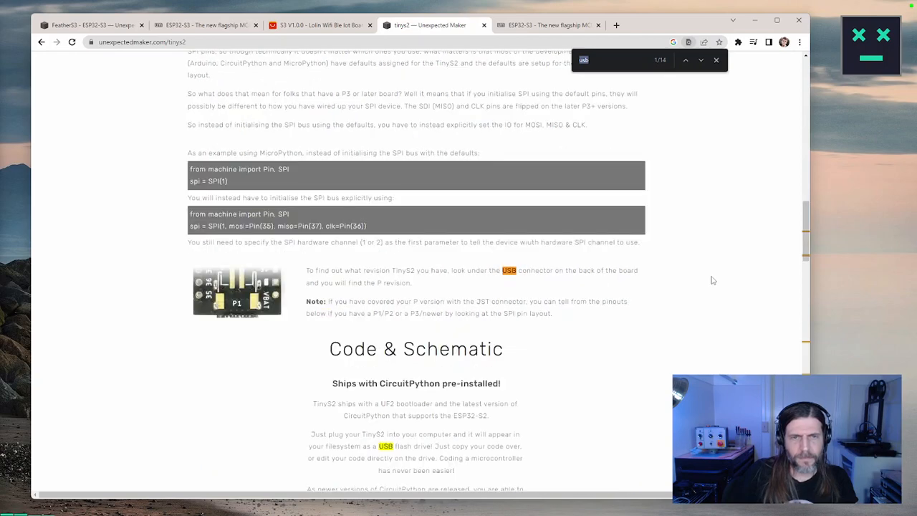
{"action": "key", "text": "Return"}
{"action": "key", "text": "Return"}
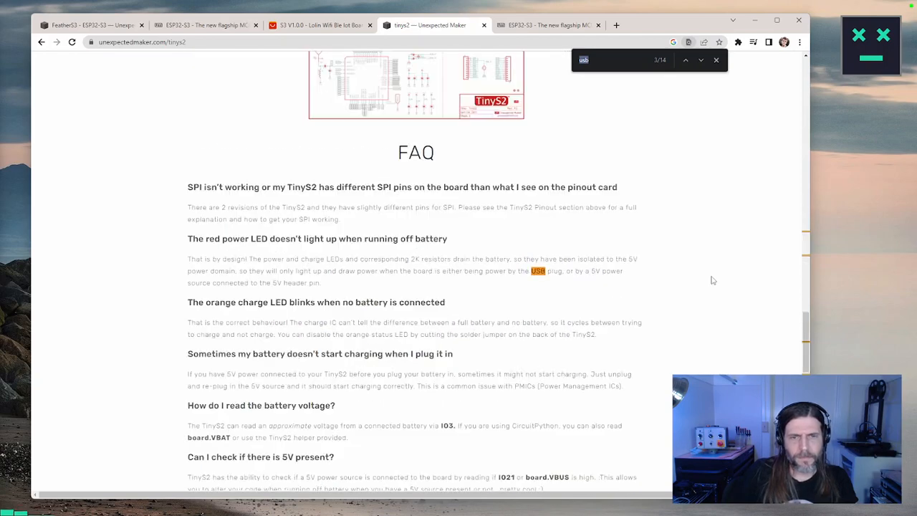
{"action": "key", "text": "Return"}
{"action": "key", "text": "Return"}
{"action": "key", "text": "Return"}
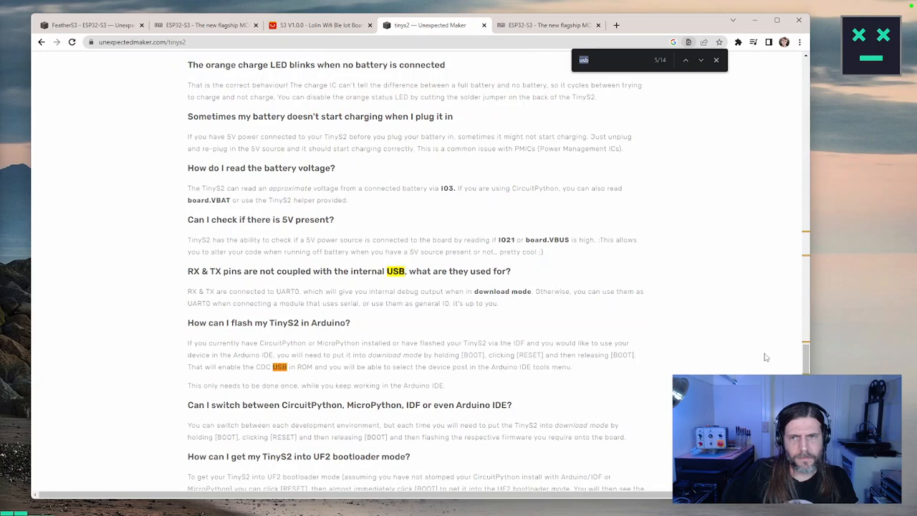
Search the TinyS2 page for "native", close the search, and go back from the Squarespace login to the TinyS2 page
{"action": "type", "text": "native"}
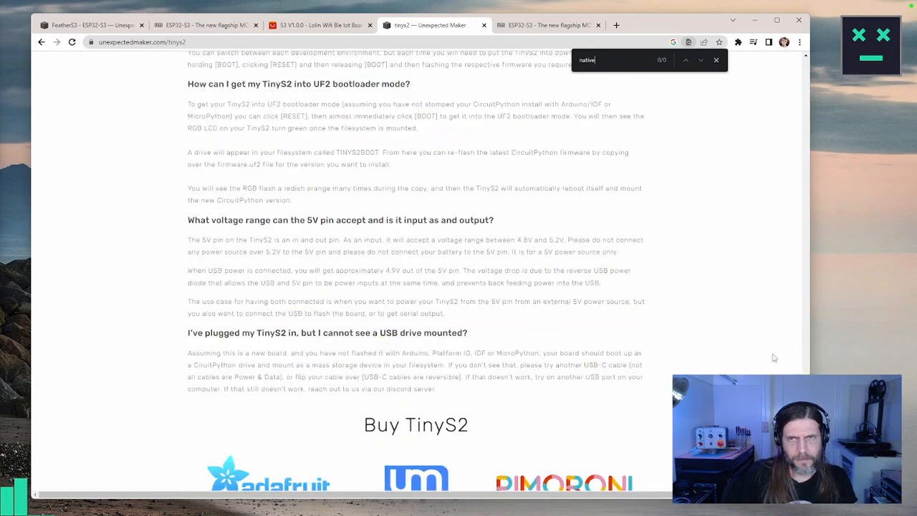
{"action": "key", "text": "Escape"}
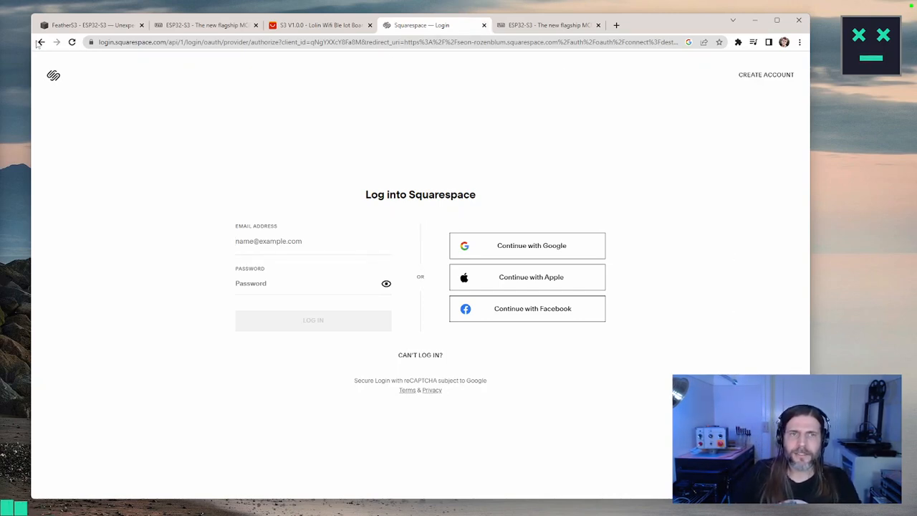
{"action": "left_click", "coordinate": [41, 42]}
{"action": "left_click_drag", "start_coordinate": [805, 422], "coordinate": [764, 66]}
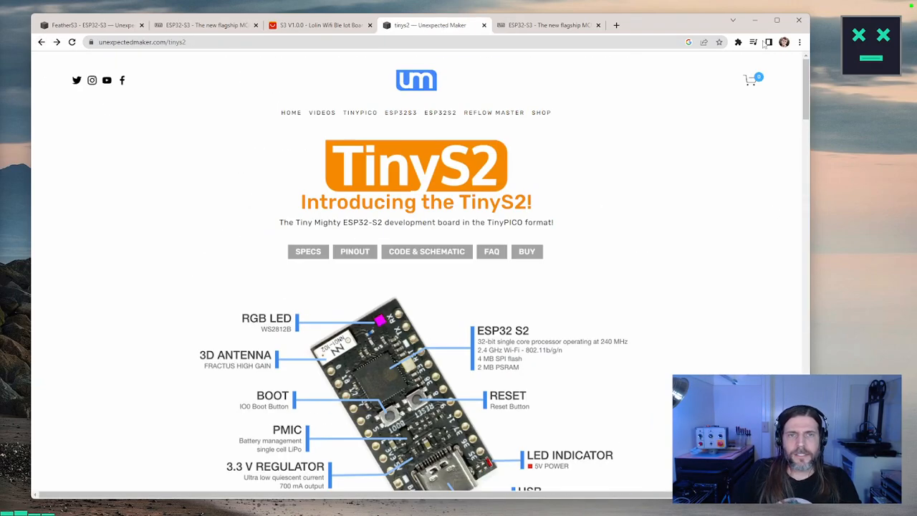
Open the ESP32-S3 site from the Unexpected Maker page, view the TinyS3 board, and go to the buying options
{"action": "left_click", "coordinate": [402, 116]}
{"action": "scroll", "coordinate": [310, 328], "scroll_direction": "down", "scroll_amount": 2}
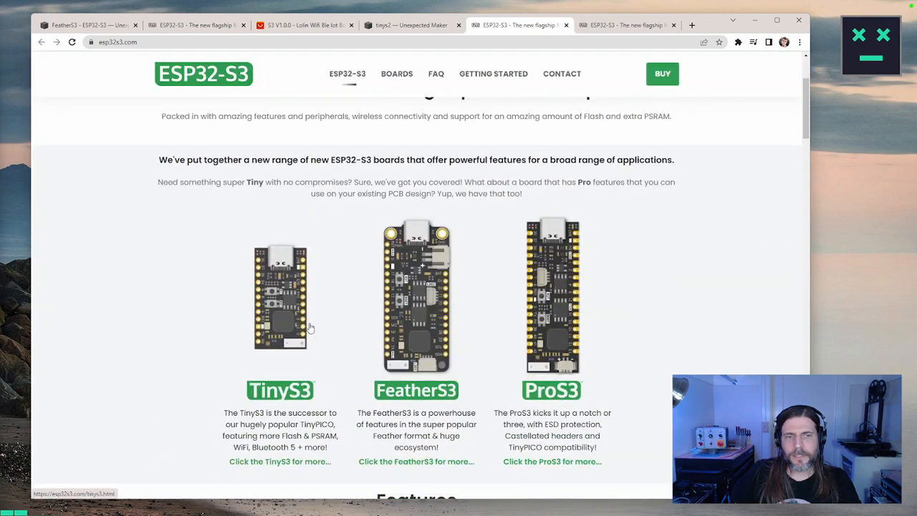
{"action": "left_click", "coordinate": [293, 311]}
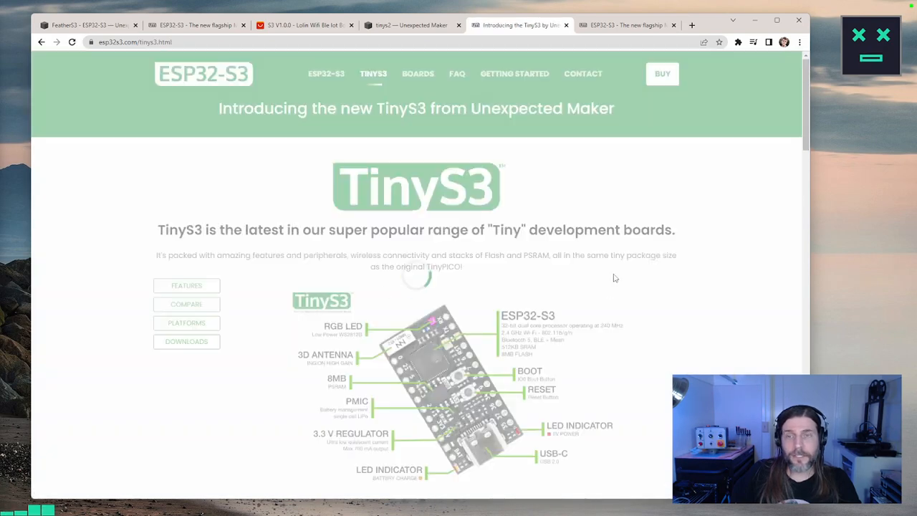
{"action": "left_click", "coordinate": [664, 76]}
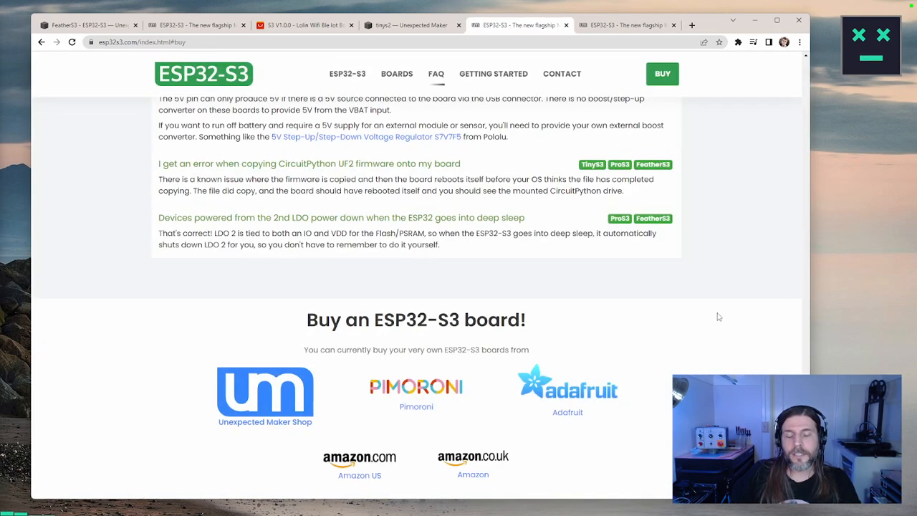
{"action": "scroll", "coordinate": [718, 313], "scroll_direction": "down", "scroll_amount": 1}
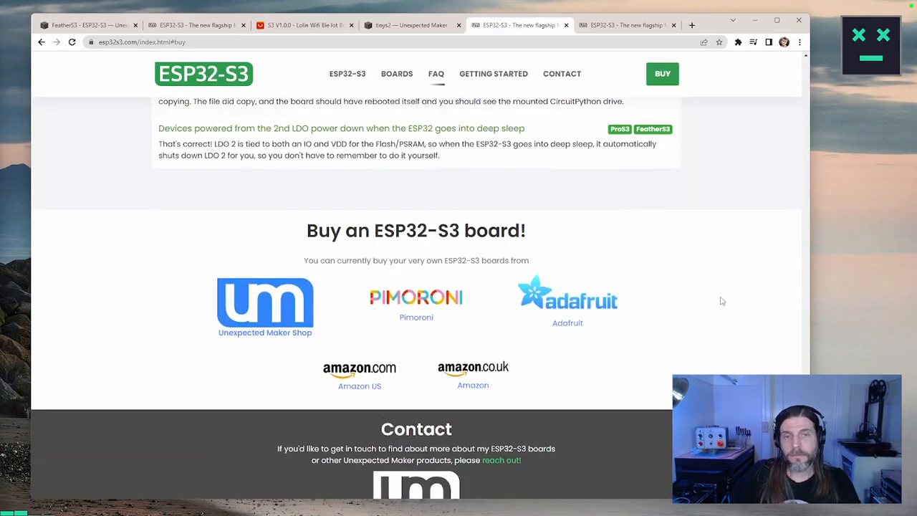
Skim the ESP32-S3 FAQ and return to the list of shops selling the boards
{"action": "scroll", "coordinate": [722, 301], "scroll_direction": "up", "scroll_amount": 12}
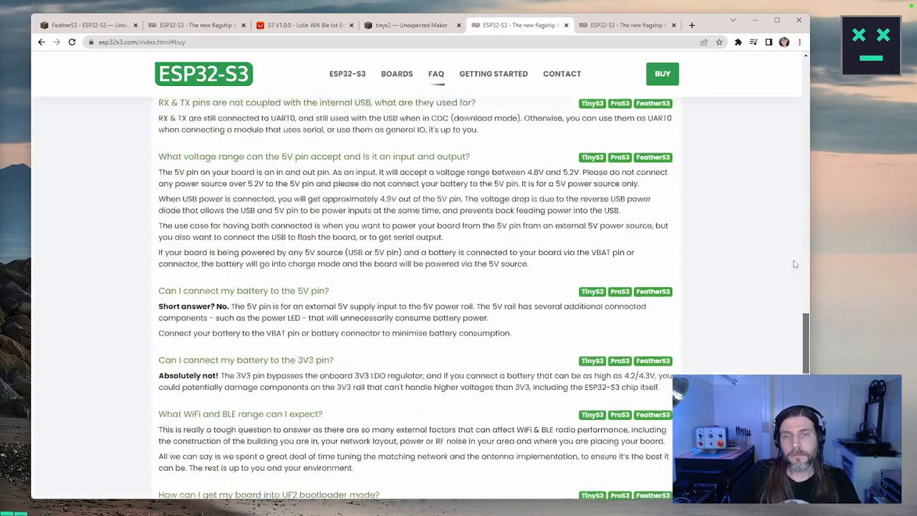
{"action": "scroll", "coordinate": [794, 265], "scroll_direction": "up", "scroll_amount": 15}
{"action": "scroll", "coordinate": [774, 117], "scroll_direction": "down", "scroll_amount": 20}
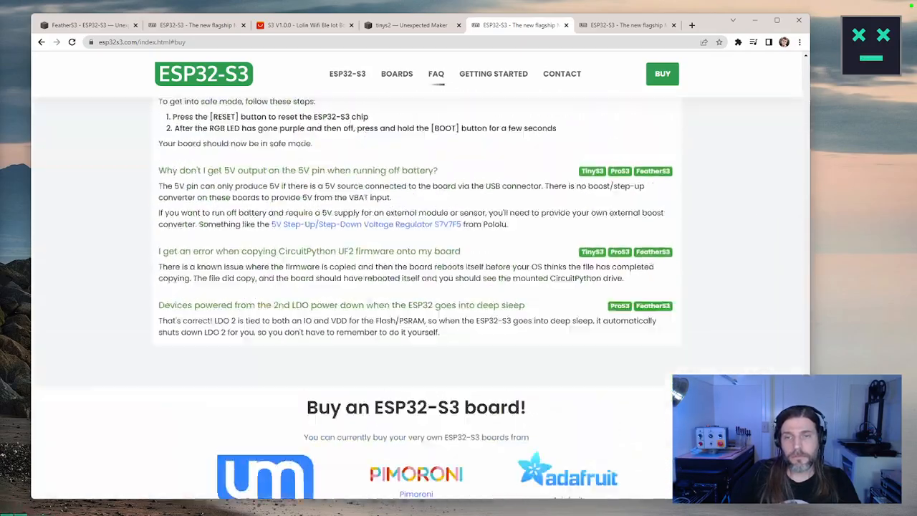
{"action": "scroll", "coordinate": [553, 363], "scroll_direction": "up", "scroll_amount": 9}
{"action": "scroll", "coordinate": [553, 364], "scroll_direction": "down", "scroll_amount": 11}
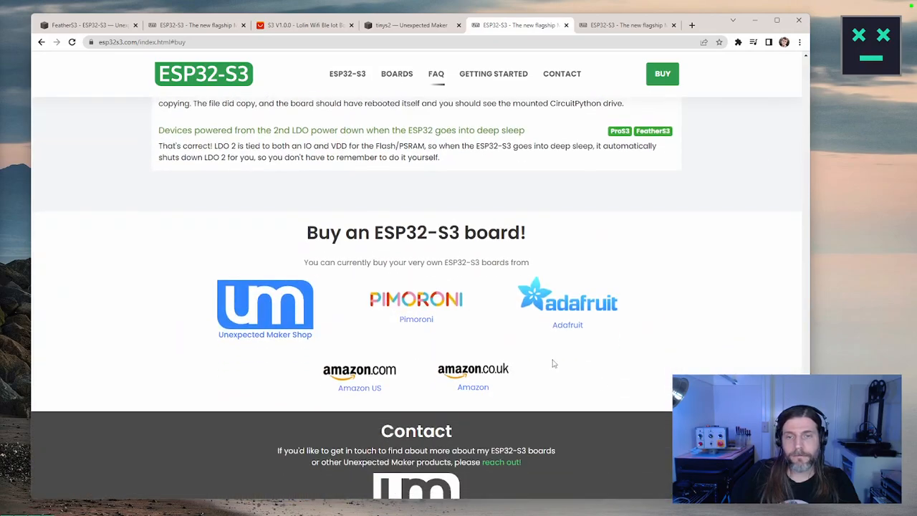
Move the ESP32-S3 page into its own window and open the Unexpected Maker Shop, Adafruit and Amazon US links in new tabs
{"action": "left_click_drag", "start_coordinate": [515, 39], "coordinate": [116, 41]}
{"action": "right_click", "coordinate": [285, 328]}
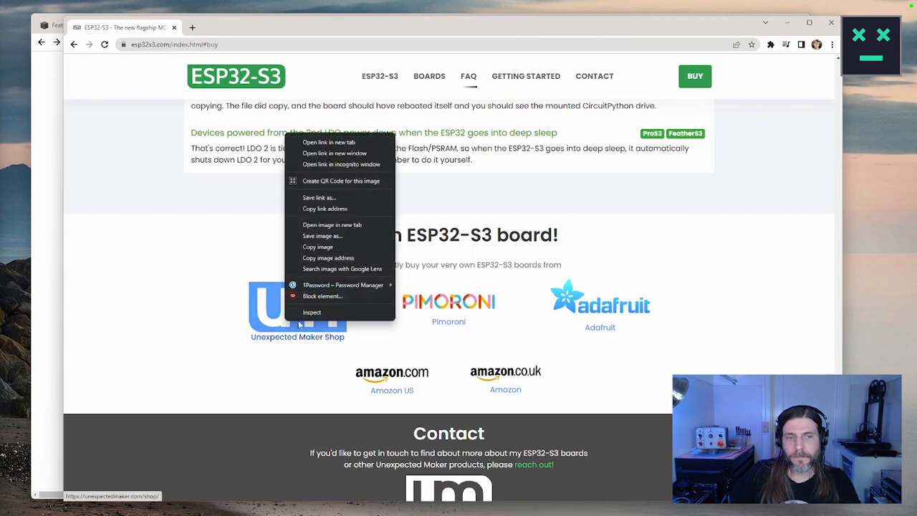
{"action": "left_click", "coordinate": [346, 141]}
{"action": "right_click", "coordinate": [598, 319]}
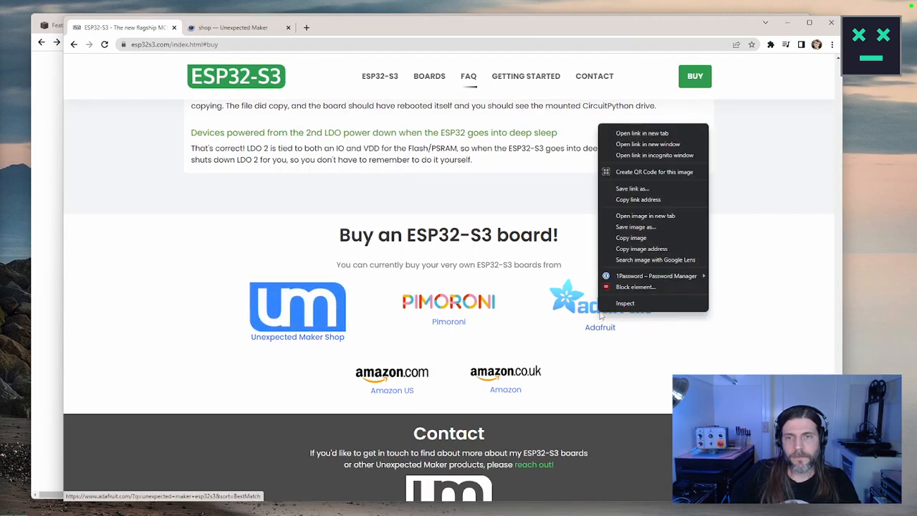
{"action": "left_click", "coordinate": [623, 141]}
{"action": "right_click", "coordinate": [404, 371]}
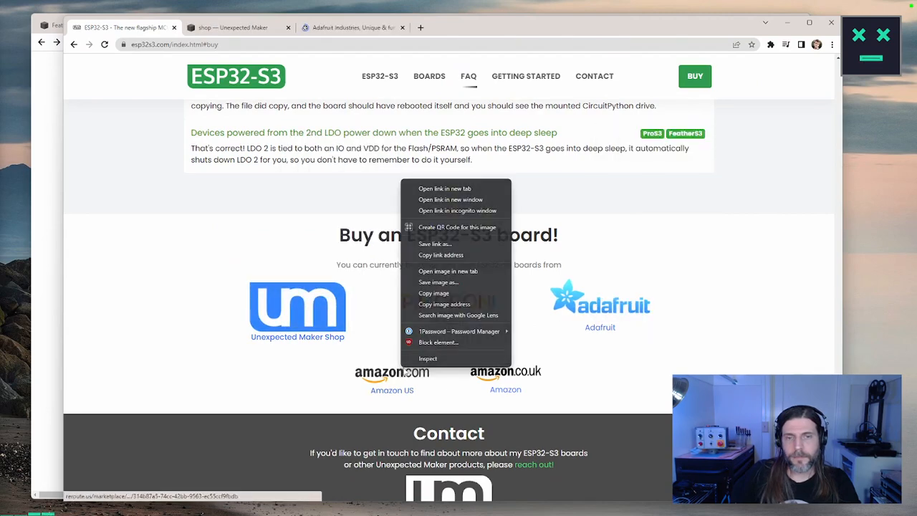
{"action": "left_click", "coordinate": [441, 188]}
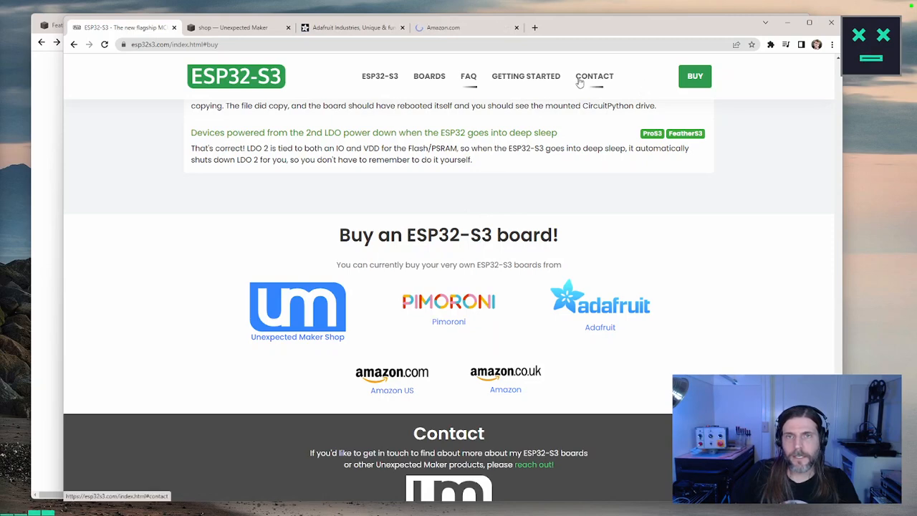
Skim the Unexpected Maker home page, open the Reflow Master site from it, and return to the home page
{"action": "left_click", "coordinate": [233, 29]}
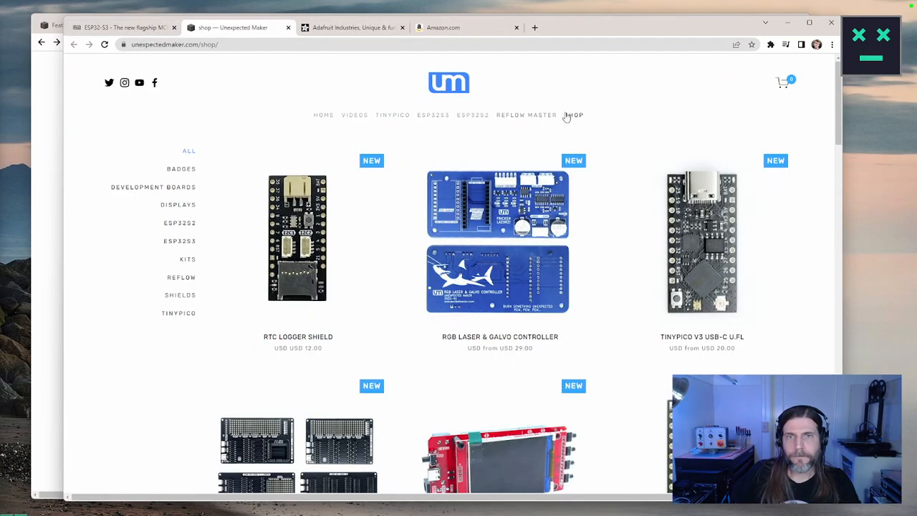
{"action": "left_click", "coordinate": [323, 115]}
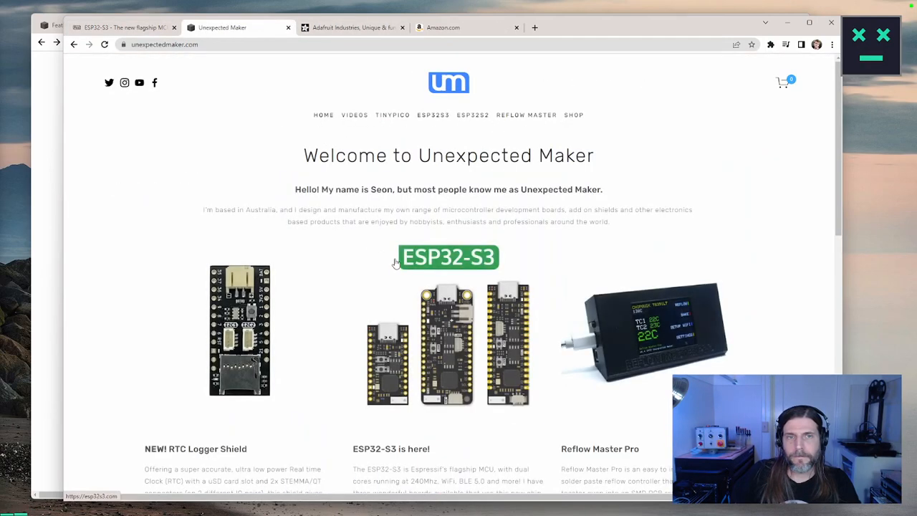
{"action": "double_click", "coordinate": [377, 190]}
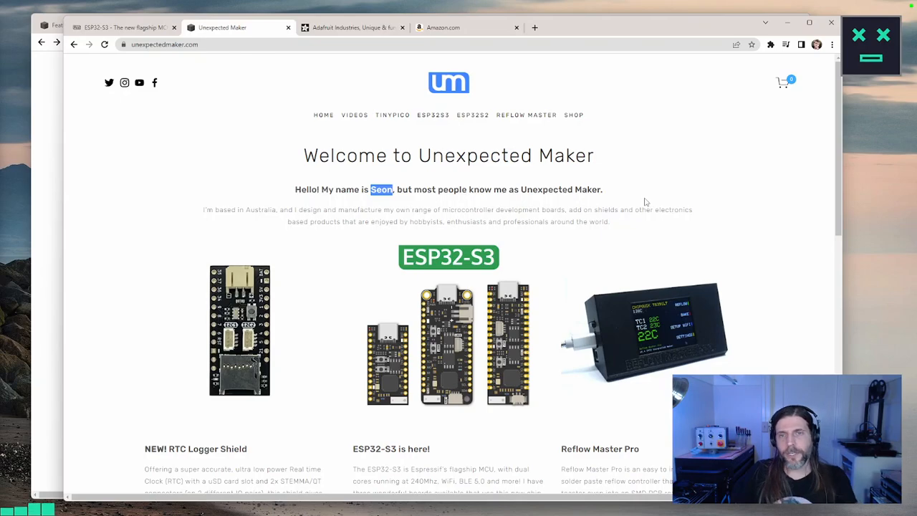
{"action": "scroll", "coordinate": [695, 197], "scroll_direction": "down", "scroll_amount": 3}
{"action": "scroll", "coordinate": [694, 197], "scroll_direction": "down", "scroll_amount": 5}
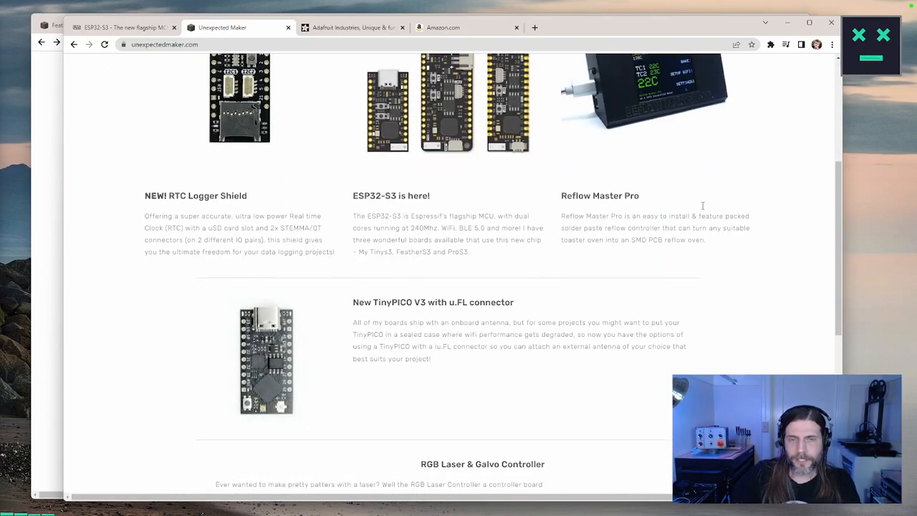
{"action": "scroll", "coordinate": [648, 206], "scroll_direction": "up", "scroll_amount": 10}
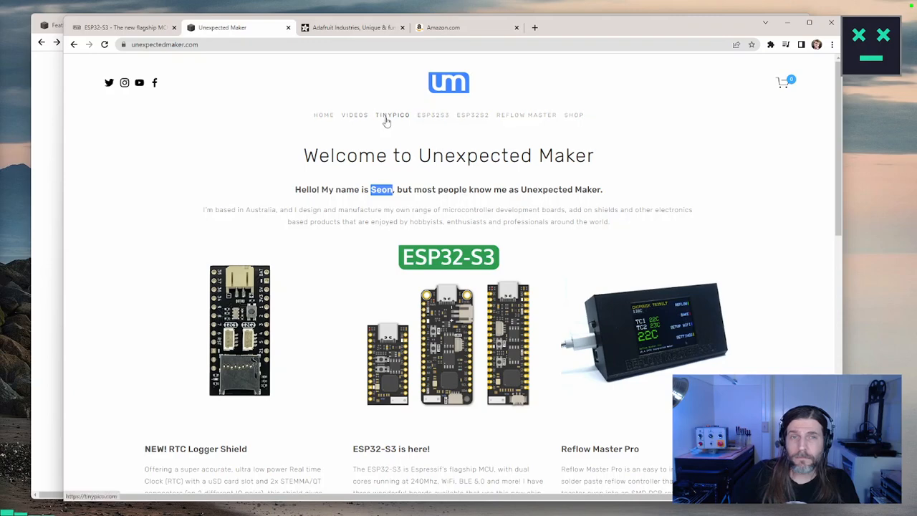
{"action": "left_click", "coordinate": [517, 118]}
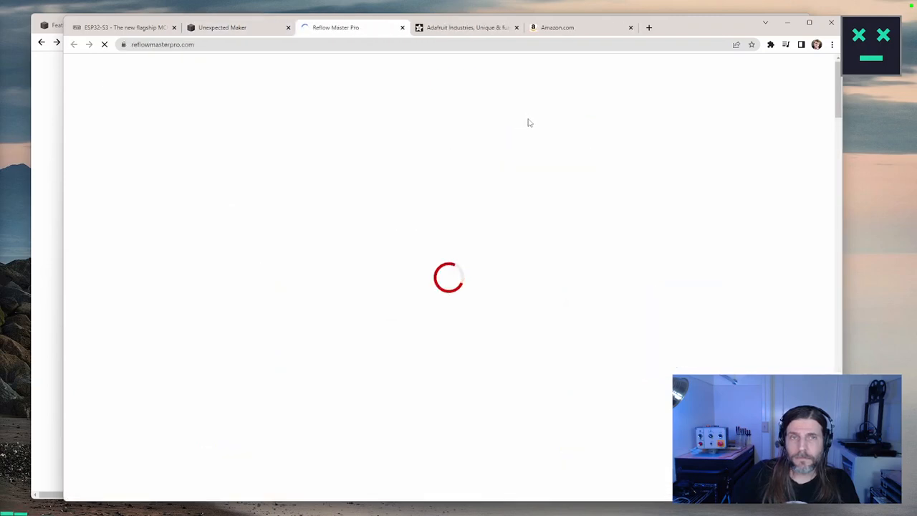
{"action": "key", "text": "ctrl+shift+Tab"}
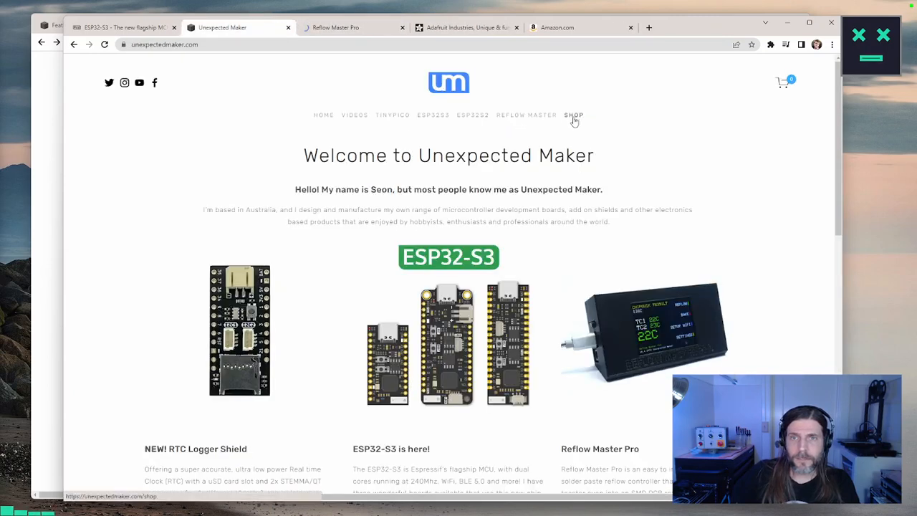
Open the Unexpected Maker shop and look through the full product range and prices
{"action": "left_click", "coordinate": [573, 116]}
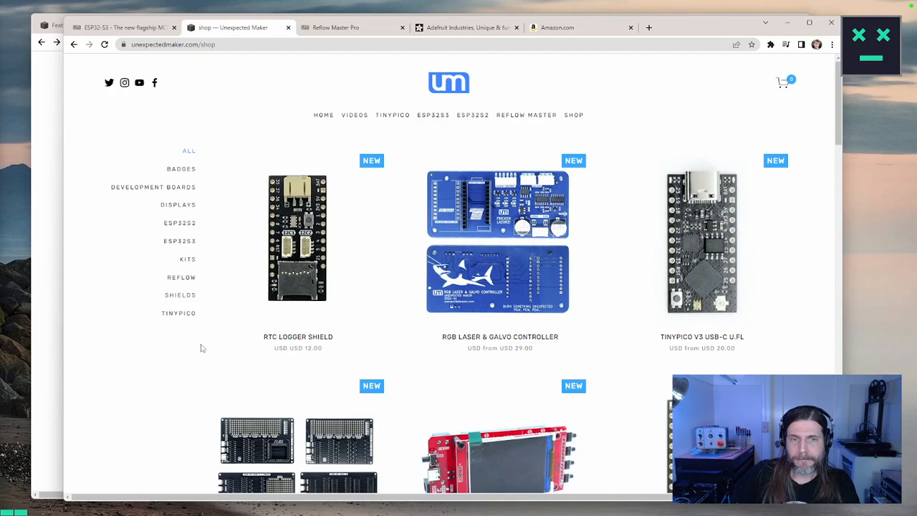
{"action": "scroll", "coordinate": [201, 348], "scroll_direction": "down", "scroll_amount": 3}
{"action": "scroll", "coordinate": [201, 344], "scroll_direction": "down", "scroll_amount": 1}
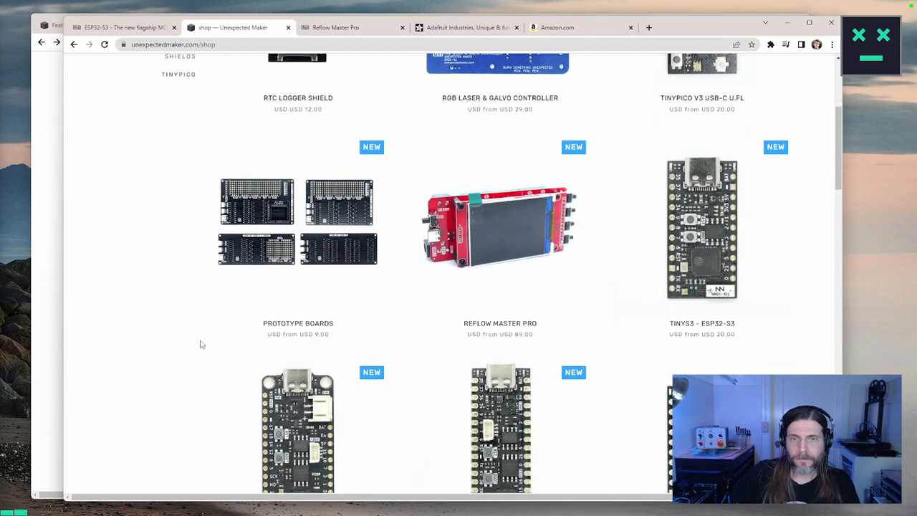
{"action": "scroll", "coordinate": [201, 344], "scroll_direction": "down", "scroll_amount": 4}
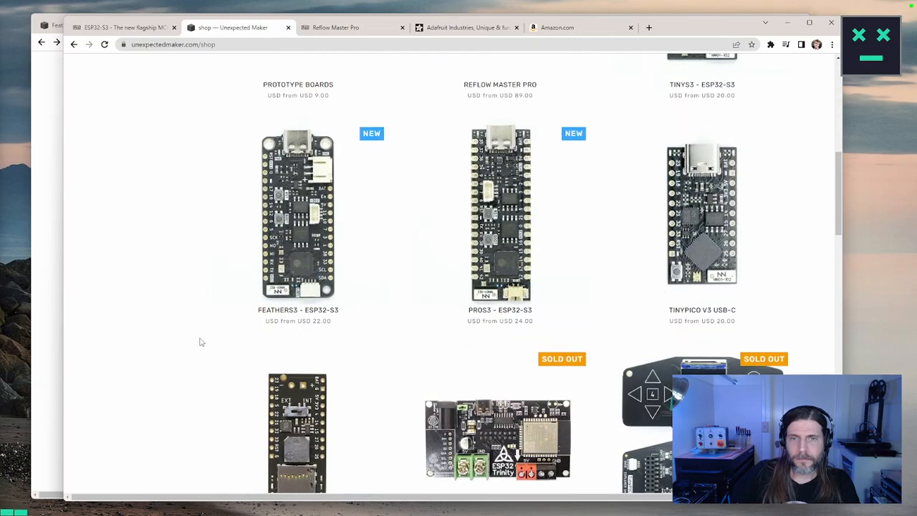
{"action": "scroll", "coordinate": [201, 341], "scroll_direction": "down", "scroll_amount": 10}
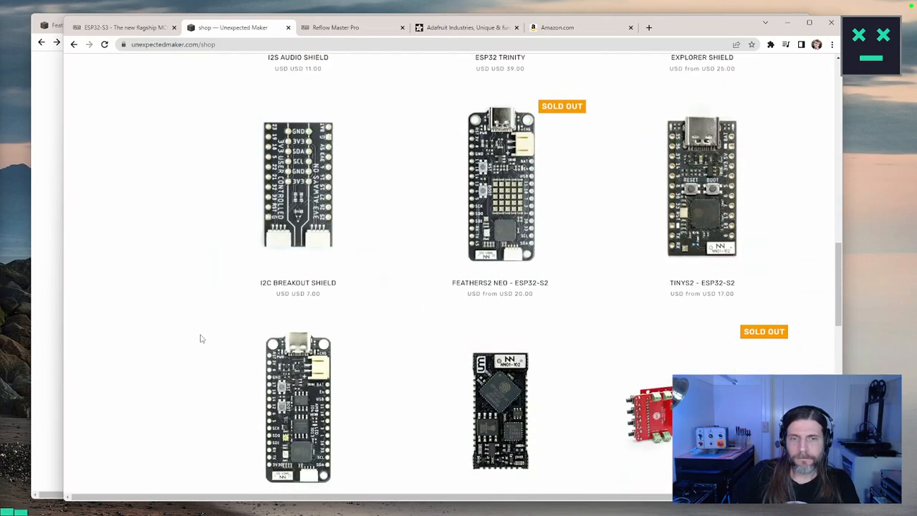
{"action": "scroll", "coordinate": [201, 339], "scroll_direction": "down", "scroll_amount": 6}
{"action": "scroll", "coordinate": [201, 339], "scroll_direction": "down", "scroll_amount": 7}
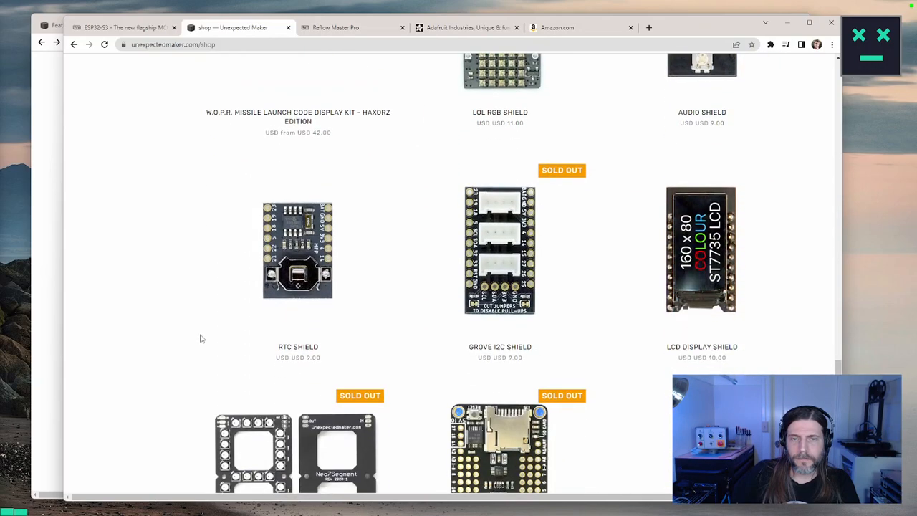
{"action": "scroll", "coordinate": [201, 338], "scroll_direction": "down", "scroll_amount": 4}
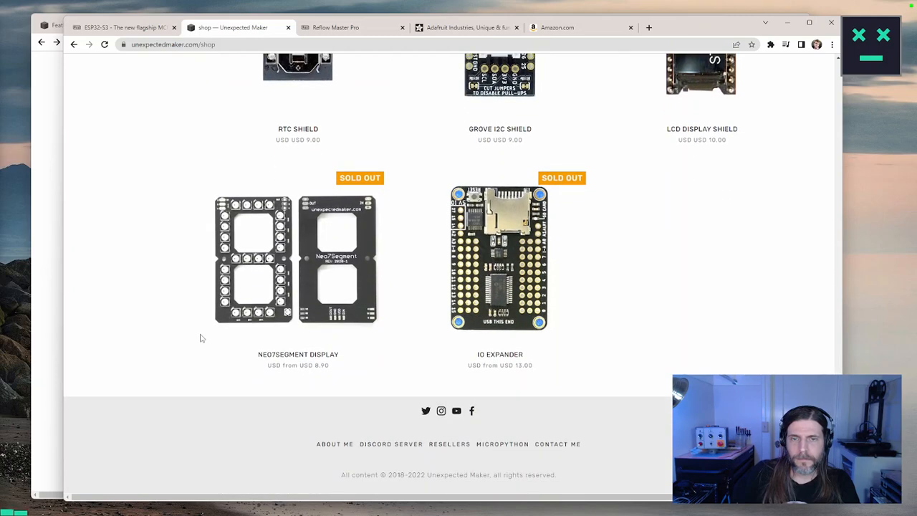
{"action": "scroll", "coordinate": [453, 273], "scroll_direction": "up", "scroll_amount": 18}
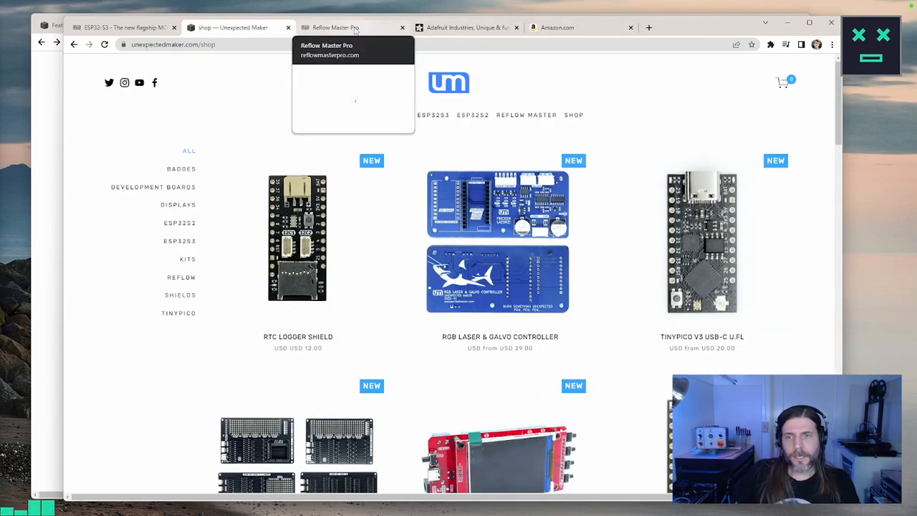
View the Reflow Master Pro page, check the Adafruit search results, and highlight the TinyS3 listing's title
{"action": "left_click", "coordinate": [355, 29]}
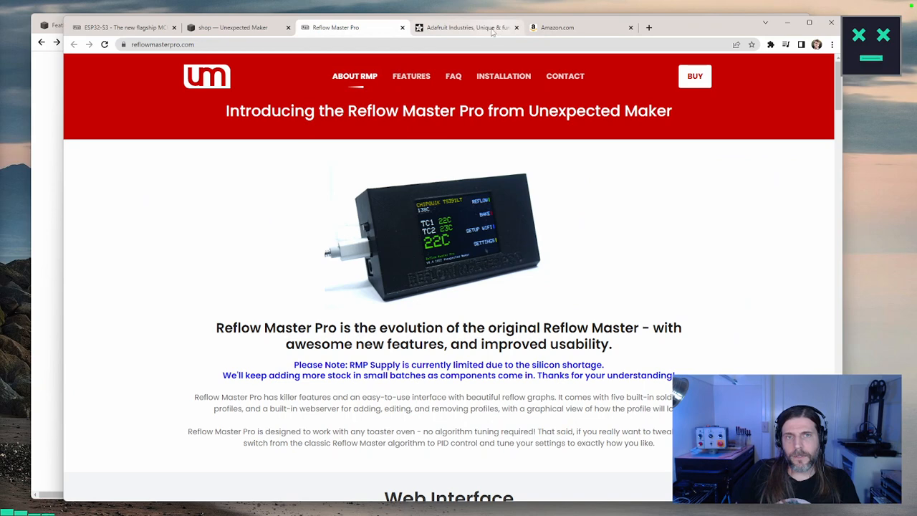
{"action": "left_click", "coordinate": [459, 29]}
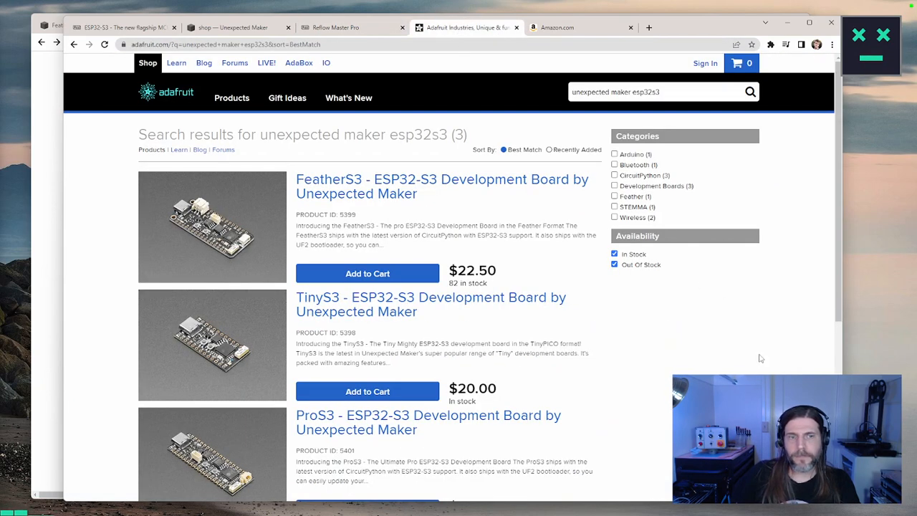
{"action": "scroll", "coordinate": [761, 359], "scroll_direction": "down", "scroll_amount": 1}
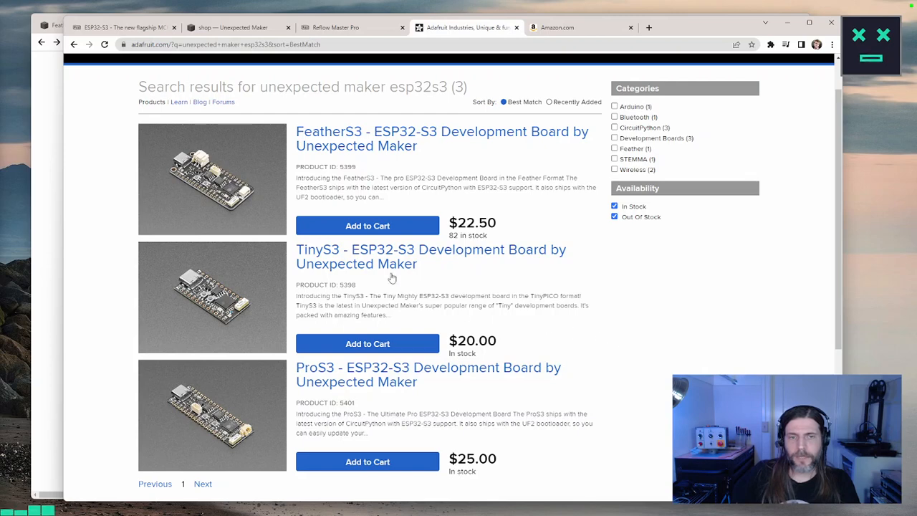
{"action": "left_click_drag", "start_coordinate": [419, 270], "coordinate": [296, 254]}
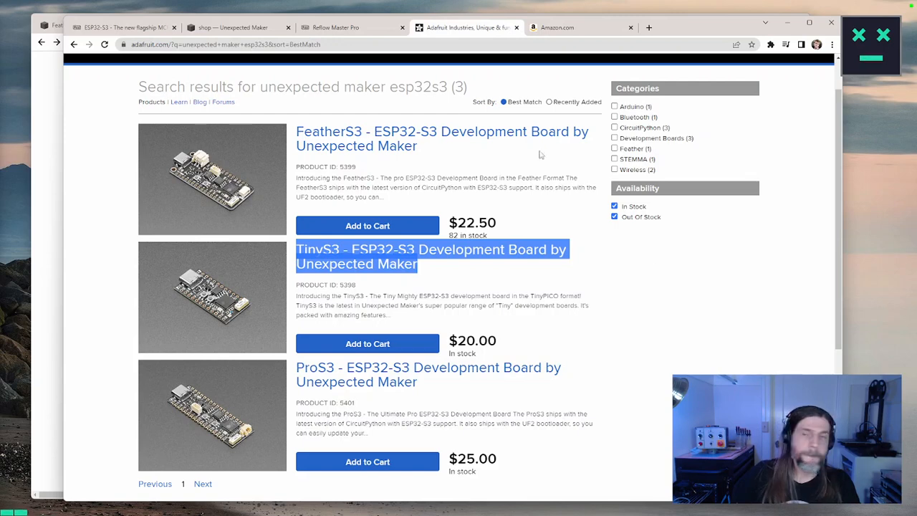
Open the TinyS3 listing from the Amazon results and review its labelled board image and product details
{"action": "left_click", "coordinate": [566, 27]}
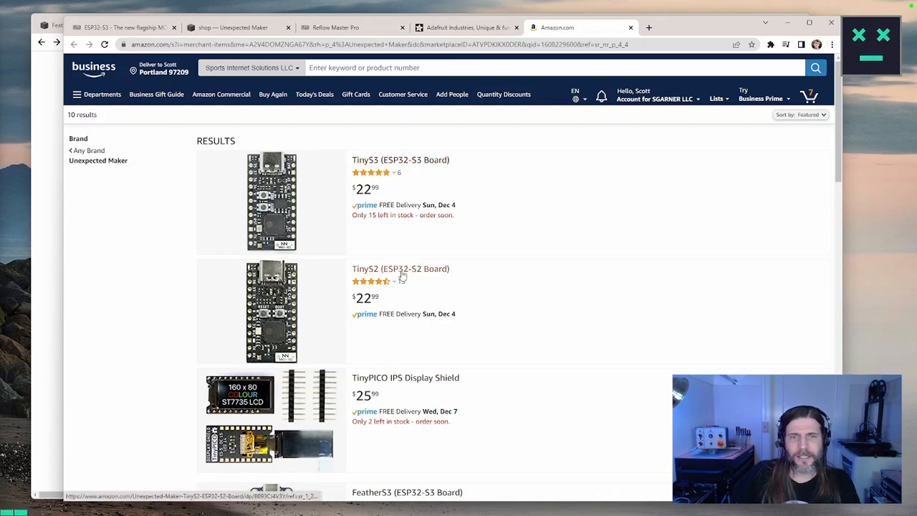
{"action": "left_click", "coordinate": [402, 162]}
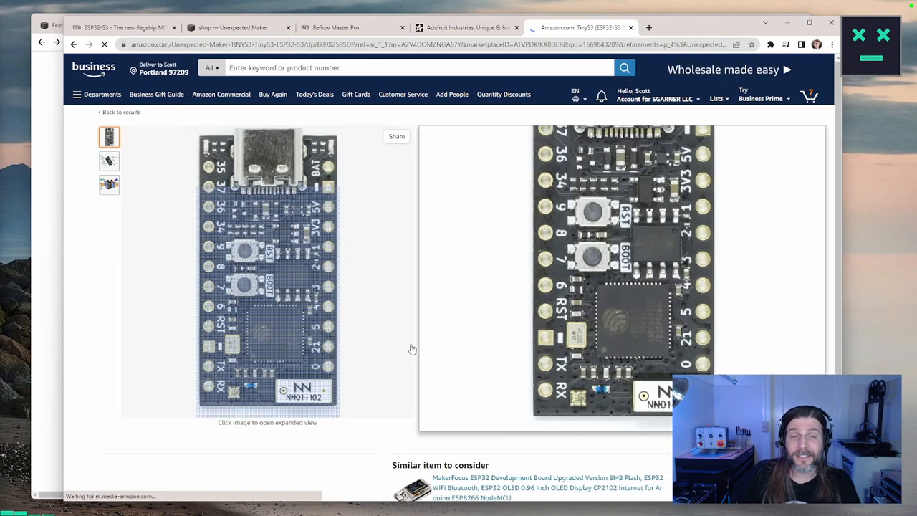
{"action": "left_click", "coordinate": [107, 161]}
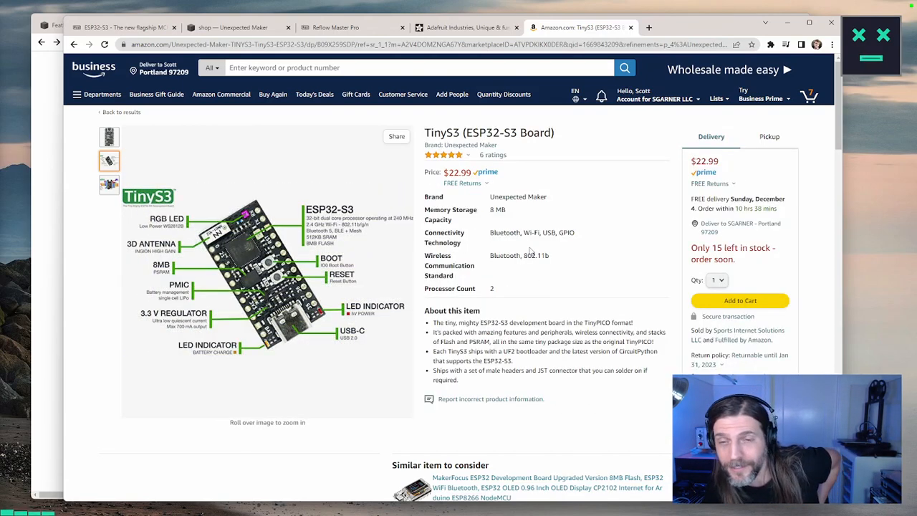
{"action": "scroll", "coordinate": [515, 172], "scroll_direction": "down", "scroll_amount": 8}
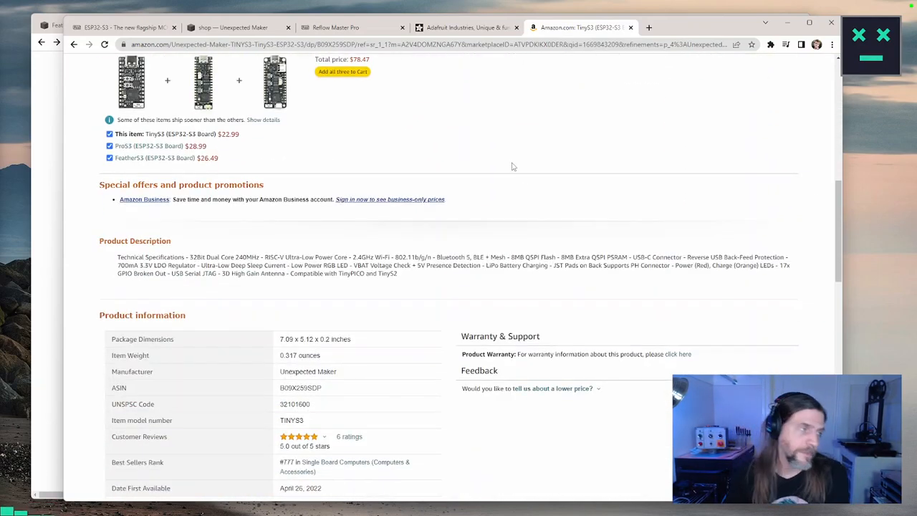
{"action": "scroll", "coordinate": [513, 172], "scroll_direction": "down", "scroll_amount": 1}
{"action": "scroll", "coordinate": [512, 172], "scroll_direction": "up", "scroll_amount": 5}
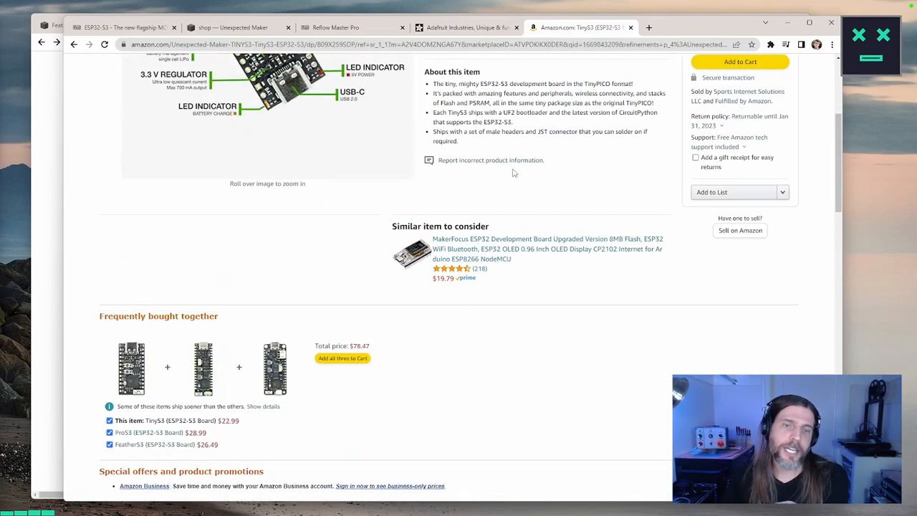
{"action": "scroll", "coordinate": [513, 172], "scroll_direction": "up", "scroll_amount": 3}
{"action": "scroll", "coordinate": [513, 268], "scroll_direction": "up", "scroll_amount": 1}
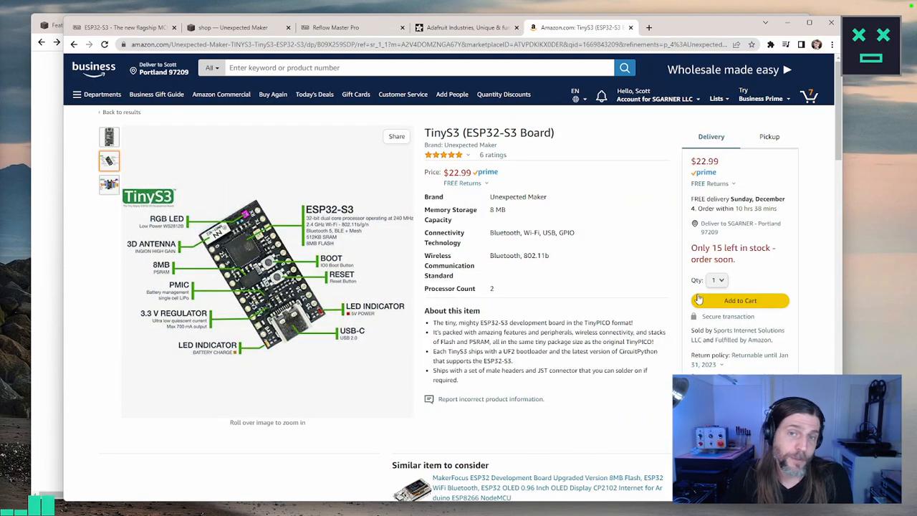
Copy "ESP32-S3" from the TinyS3 listing's title and search Amazon for it
{"action": "left_click_drag", "start_coordinate": [518, 132], "coordinate": [464, 132]}
{"action": "key", "text": "ctrl+c"}
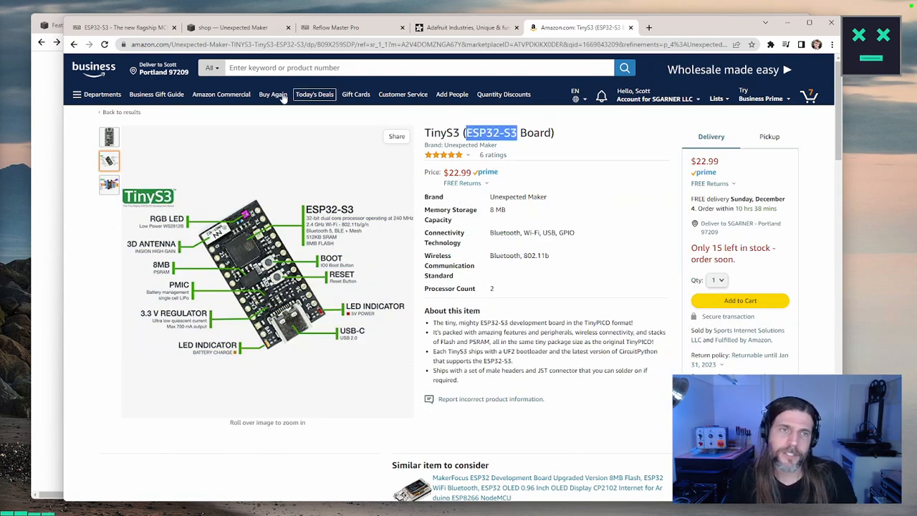
{"action": "left_click", "coordinate": [284, 67]}
{"action": "key", "text": "ctrl+v"}
{"action": "key", "text": "Return"}
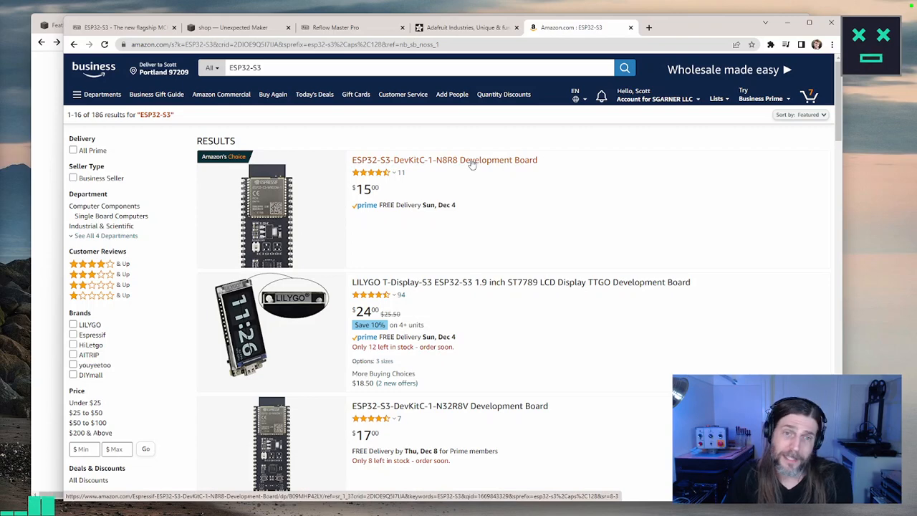
View the ESP32-S3-DevKitC-1-N8R8 listing, open the related N8R2 board from it, and examine that board's product information
{"action": "left_click", "coordinate": [467, 164]}
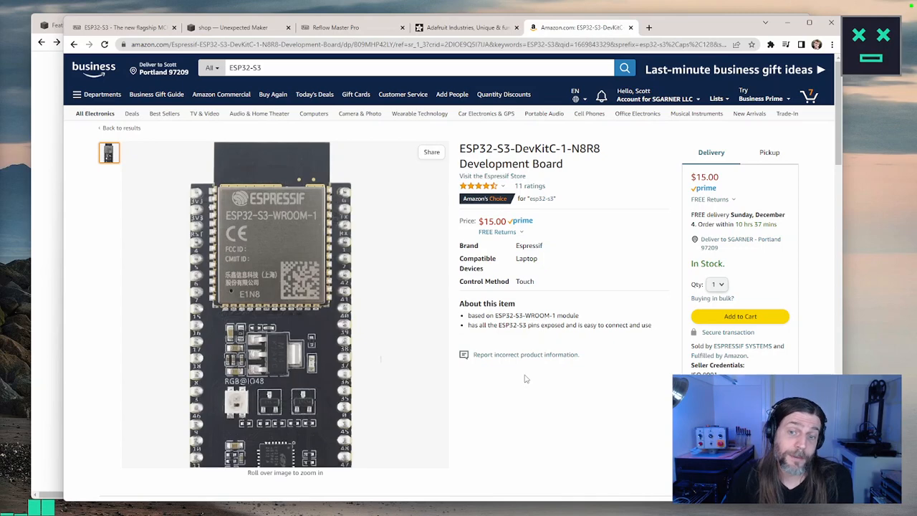
{"action": "scroll", "coordinate": [525, 378], "scroll_direction": "down", "scroll_amount": 3}
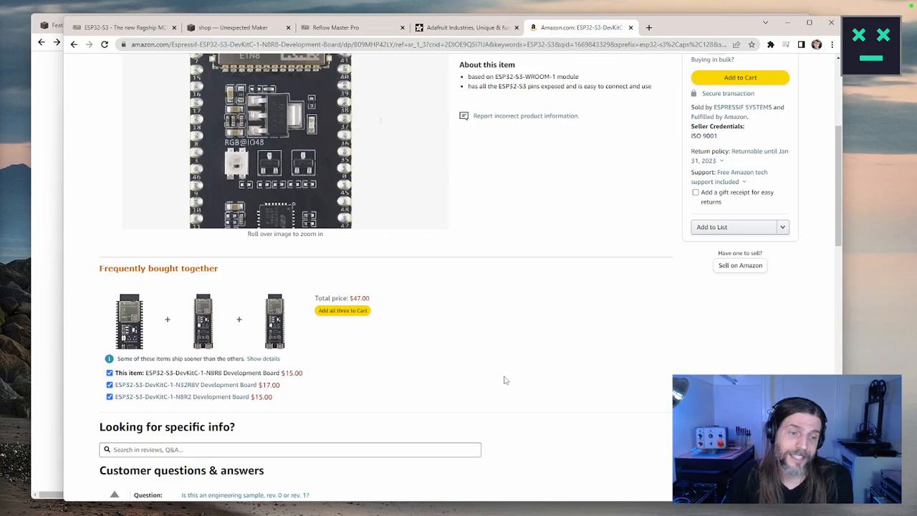
{"action": "left_click", "coordinate": [191, 399]}
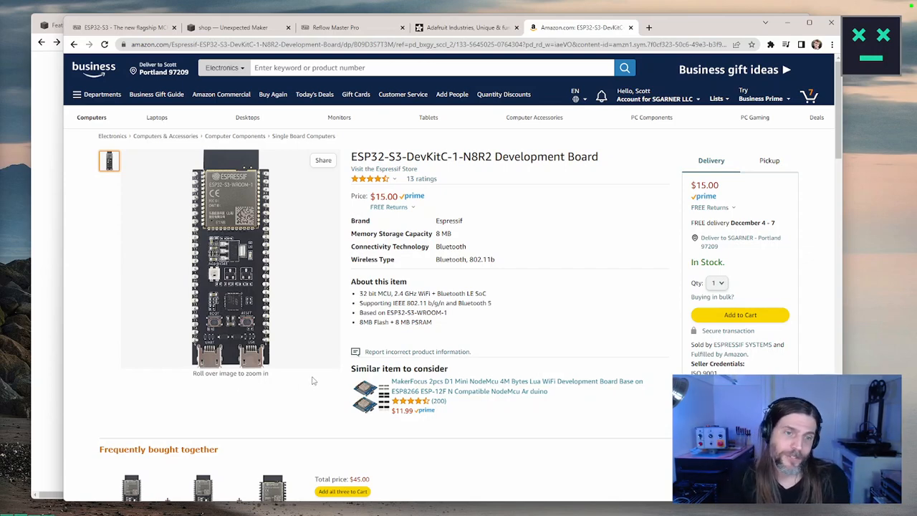
{"action": "scroll", "coordinate": [313, 379], "scroll_direction": "down", "scroll_amount": 1}
{"action": "scroll", "coordinate": [313, 380], "scroll_direction": "down", "scroll_amount": 2}
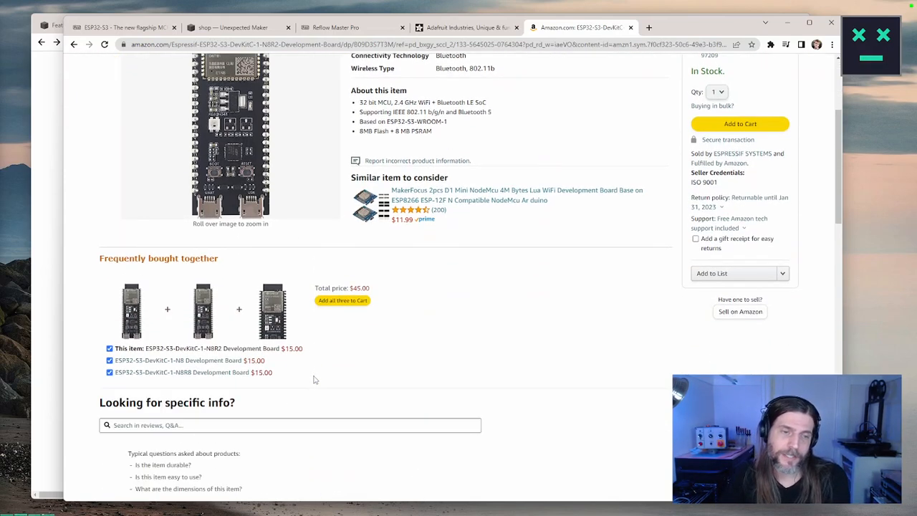
{"action": "scroll", "coordinate": [313, 377], "scroll_direction": "down", "scroll_amount": 5}
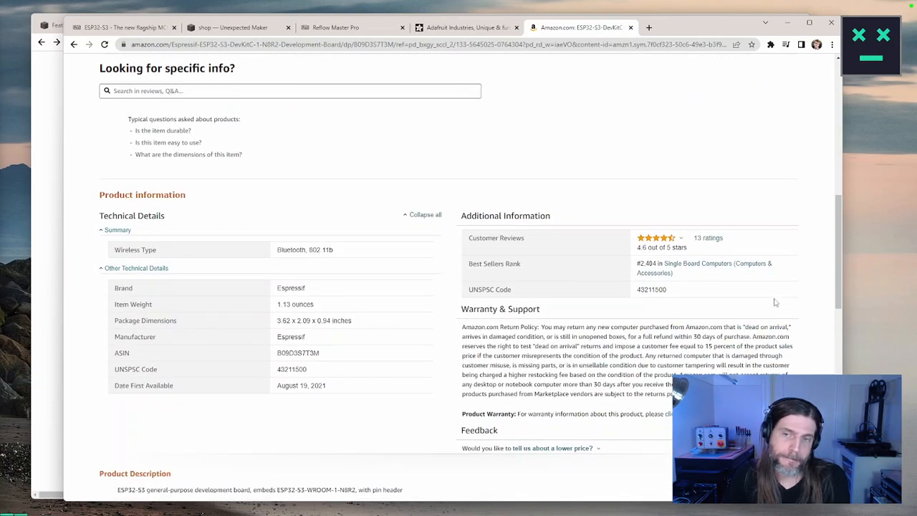
Review the ESP32-S3-DevKitC-1-N8R2 listing's technical details, product description and customer reviews, returning to its overview
{"action": "scroll", "coordinate": [774, 302], "scroll_direction": "down", "scroll_amount": 3}
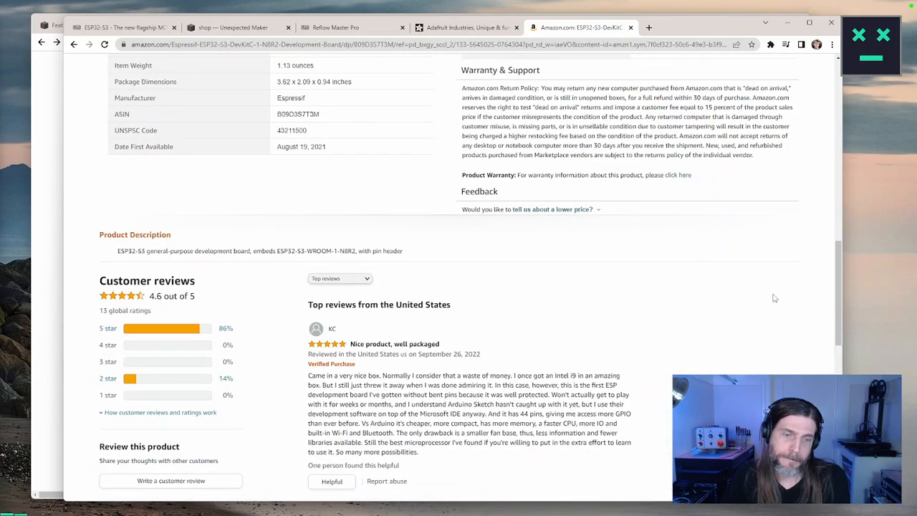
{"action": "scroll", "coordinate": [774, 298], "scroll_direction": "up", "scroll_amount": 5}
{"action": "scroll", "coordinate": [773, 293], "scroll_direction": "down", "scroll_amount": 4}
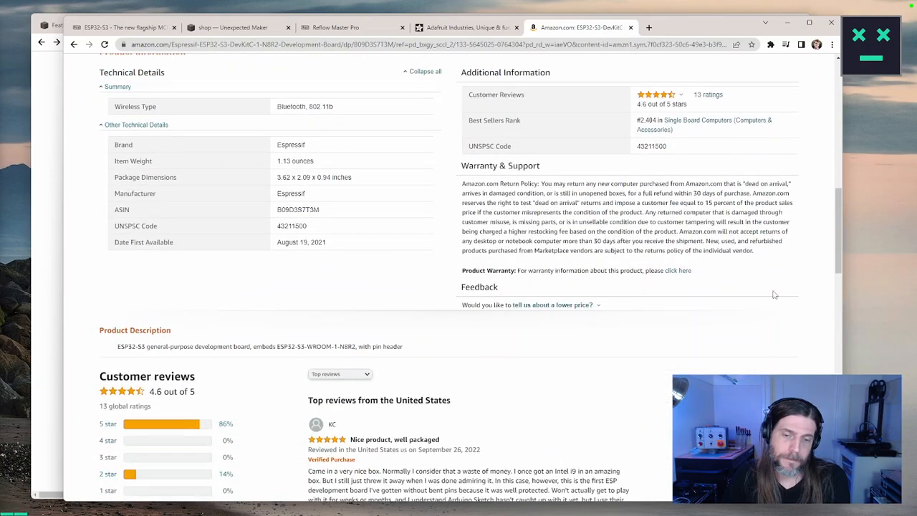
{"action": "scroll", "coordinate": [774, 295], "scroll_direction": "down", "scroll_amount": 3}
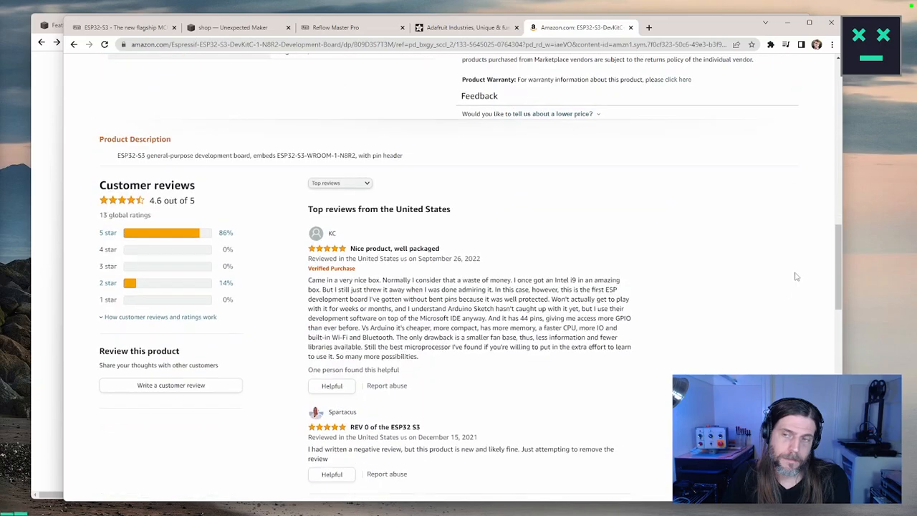
{"action": "left_click_drag", "start_coordinate": [838, 268], "coordinate": [837, 312]}
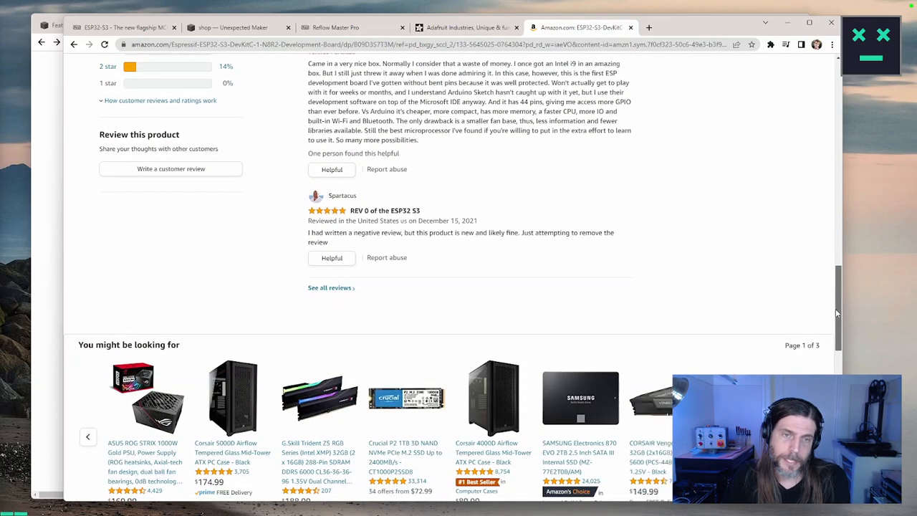
{"action": "left_click_drag", "start_coordinate": [837, 313], "coordinate": [796, 75]}
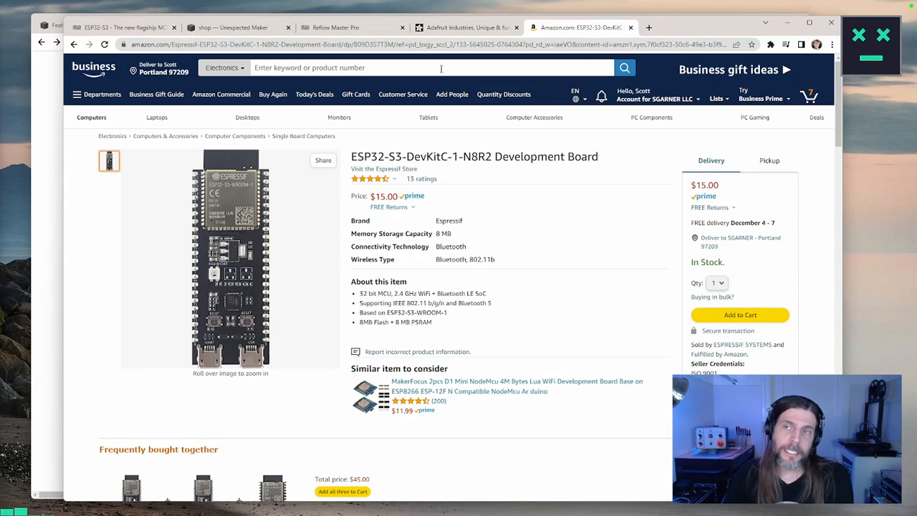
Return to Amazon's ESP32-S3 search results and review the listed boards through the end of the first results page
{"action": "left_click", "coordinate": [73, 44]}
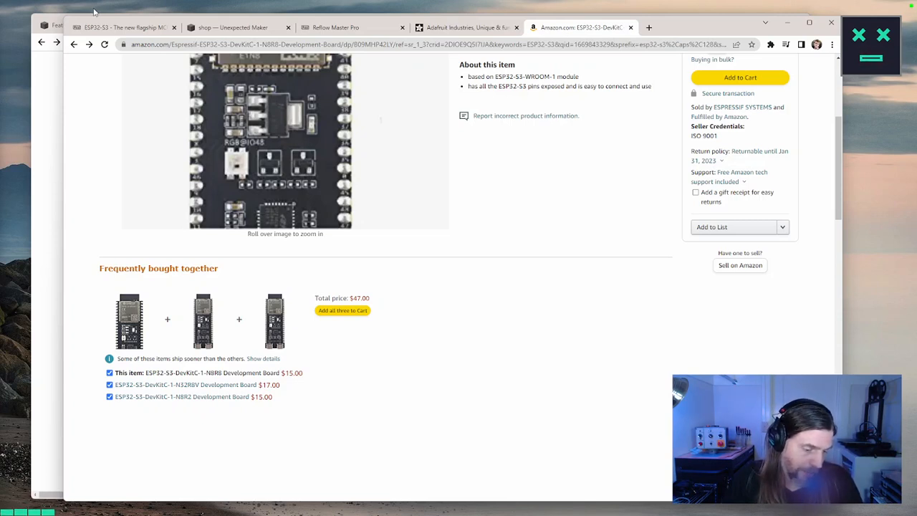
{"action": "scroll", "coordinate": [459, 193], "scroll_direction": "up", "scroll_amount": 5}
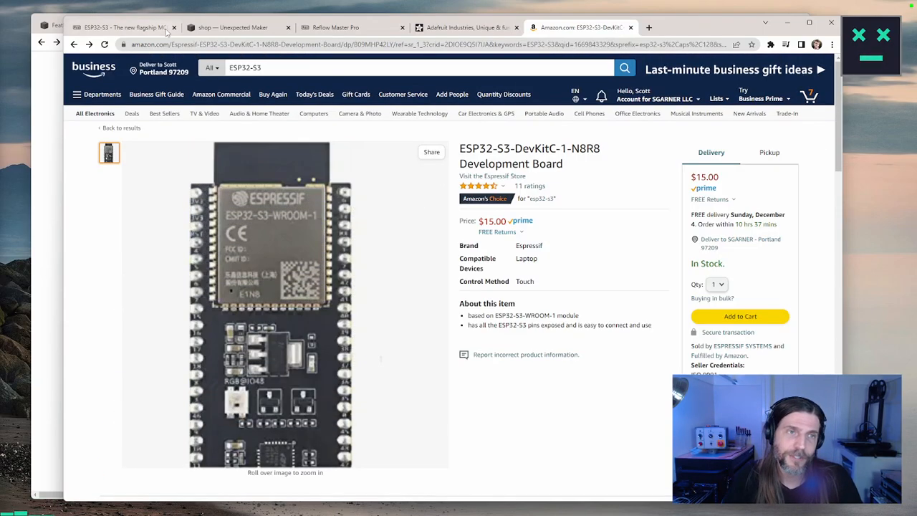
{"action": "left_click", "coordinate": [73, 44]}
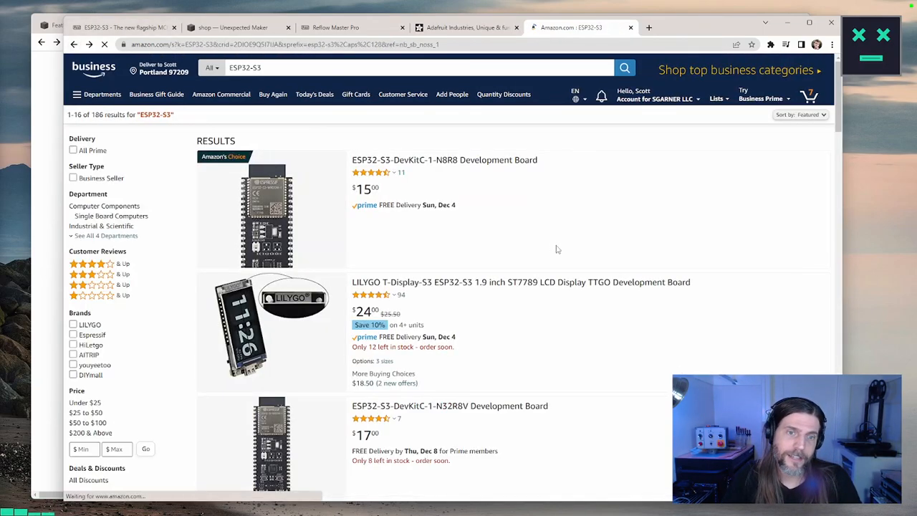
{"action": "scroll", "coordinate": [552, 231], "scroll_direction": "down", "scroll_amount": 8}
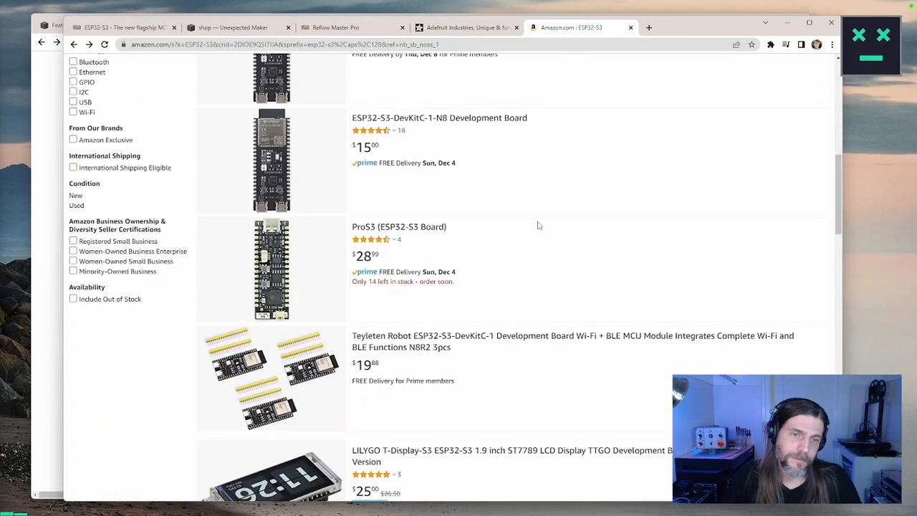
{"action": "scroll", "coordinate": [539, 225], "scroll_direction": "down", "scroll_amount": 5}
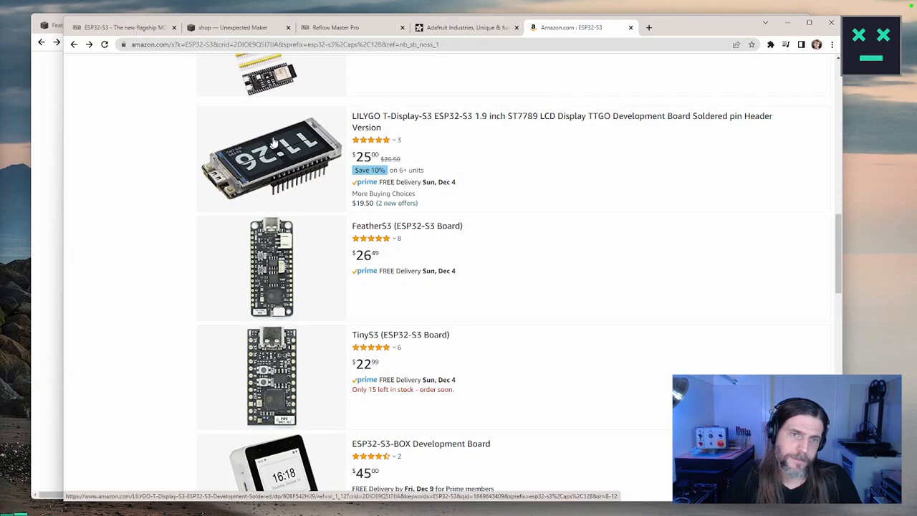
{"action": "scroll", "coordinate": [593, 213], "scroll_direction": "down", "scroll_amount": 1}
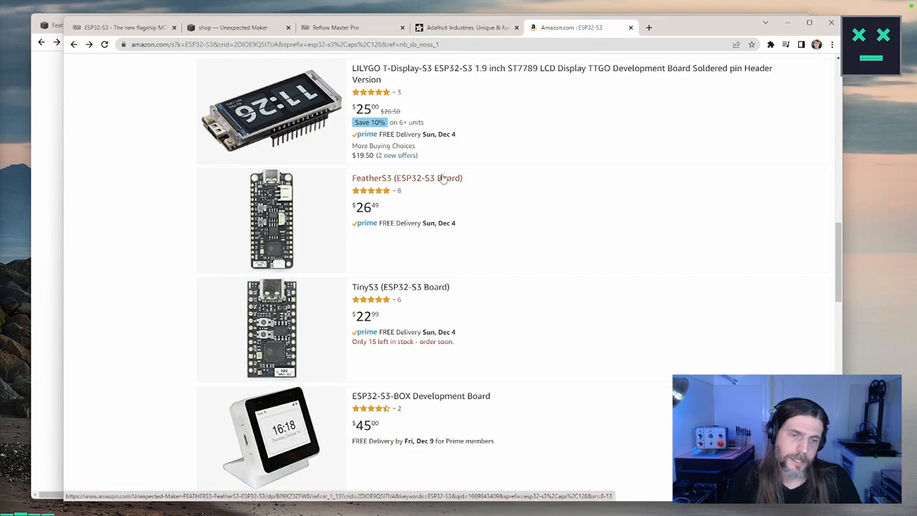
{"action": "scroll", "coordinate": [442, 178], "scroll_direction": "down", "scroll_amount": 4}
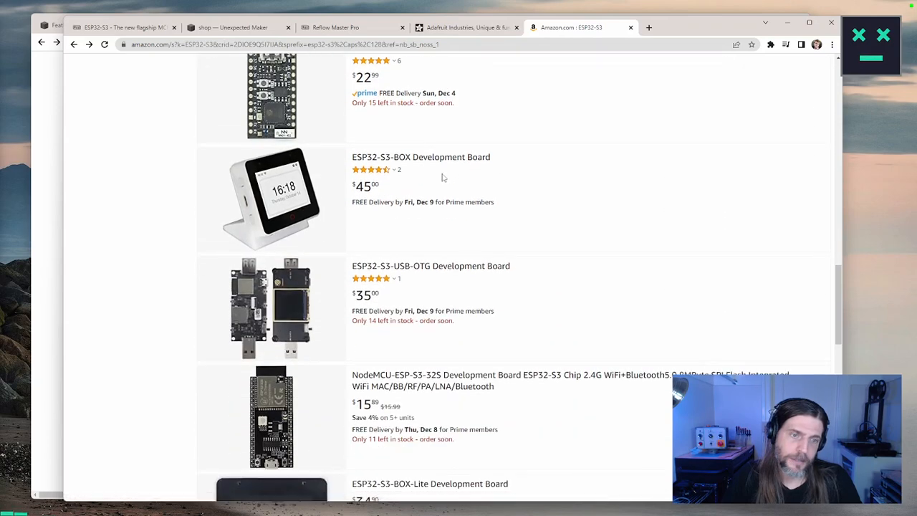
{"action": "scroll", "coordinate": [442, 177], "scroll_direction": "down", "scroll_amount": 3}
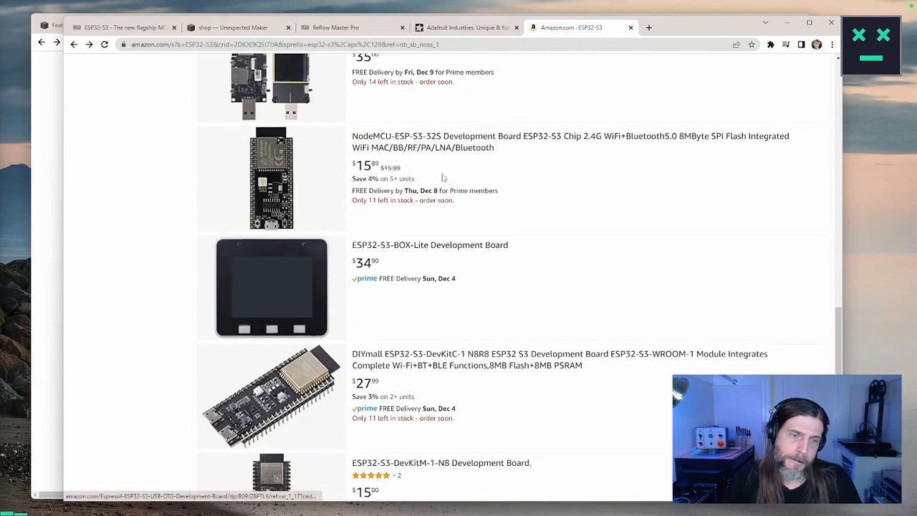
{"action": "scroll", "coordinate": [442, 178], "scroll_direction": "down", "scroll_amount": 2}
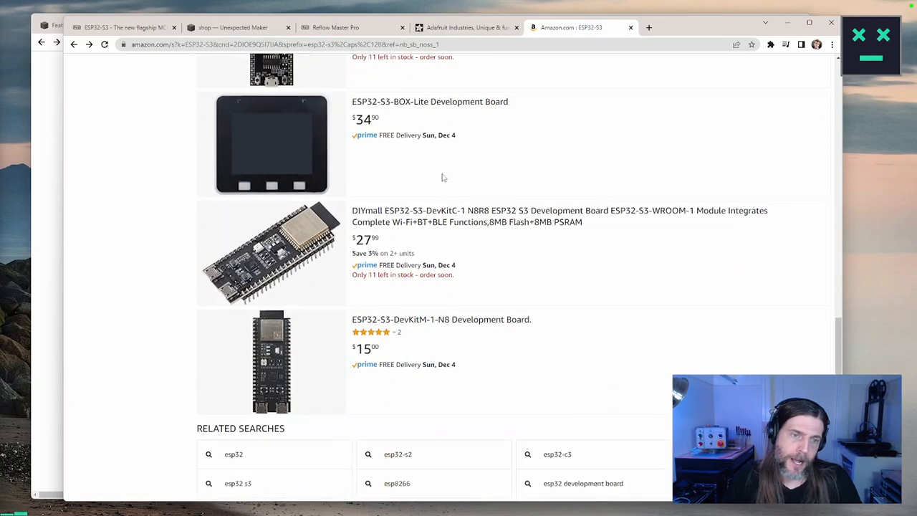
{"action": "scroll", "coordinate": [451, 188], "scroll_direction": "down", "scroll_amount": 2}
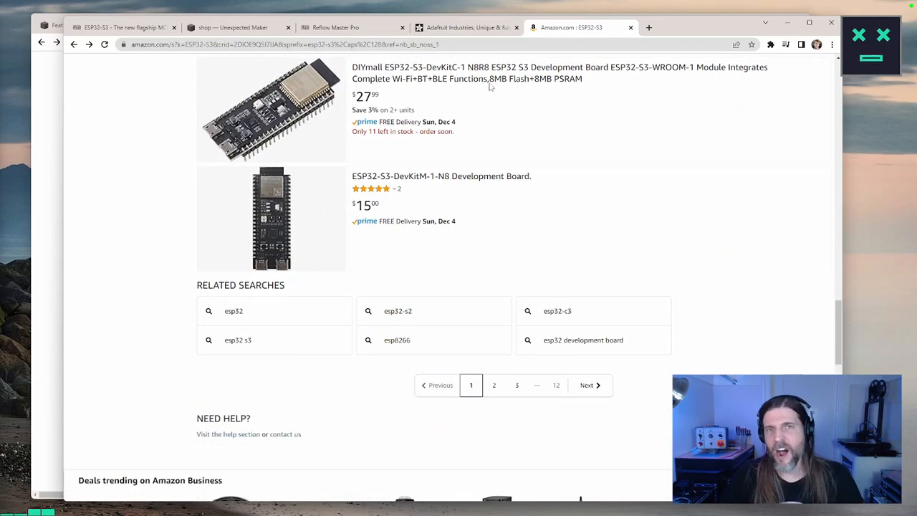
Check Adafruit's Unexpected Maker results, filter the Unexpected Maker shop to ESP32S3, and open the TinyS3 product
{"action": "left_click", "coordinate": [469, 29]}
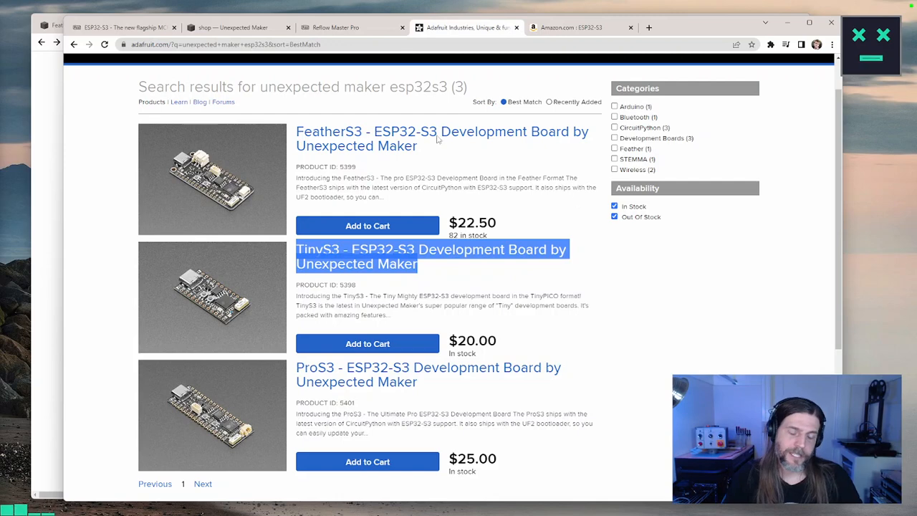
{"action": "left_click", "coordinate": [251, 29]}
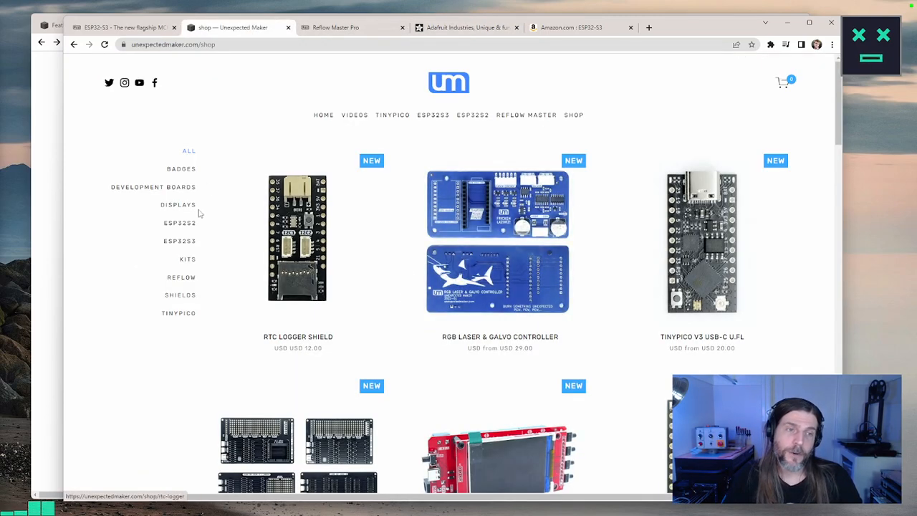
{"action": "left_click", "coordinate": [185, 172]}
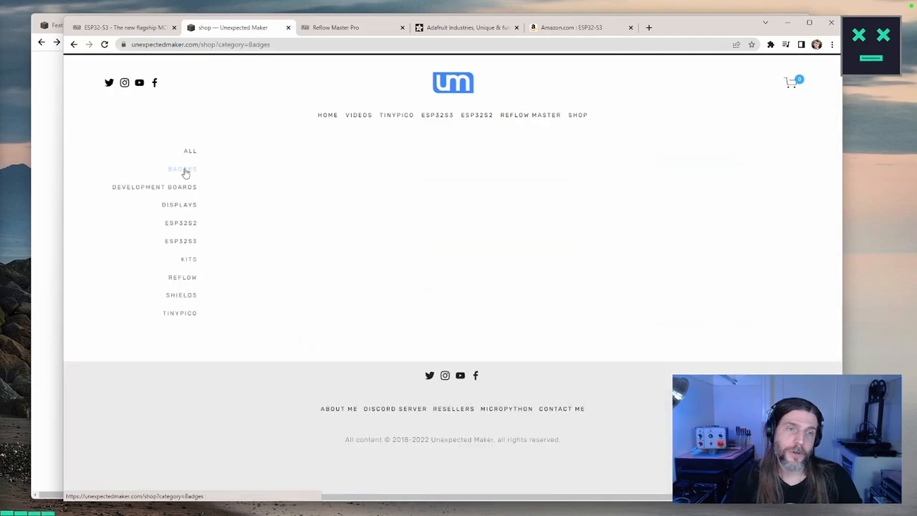
{"action": "left_click", "coordinate": [183, 242]}
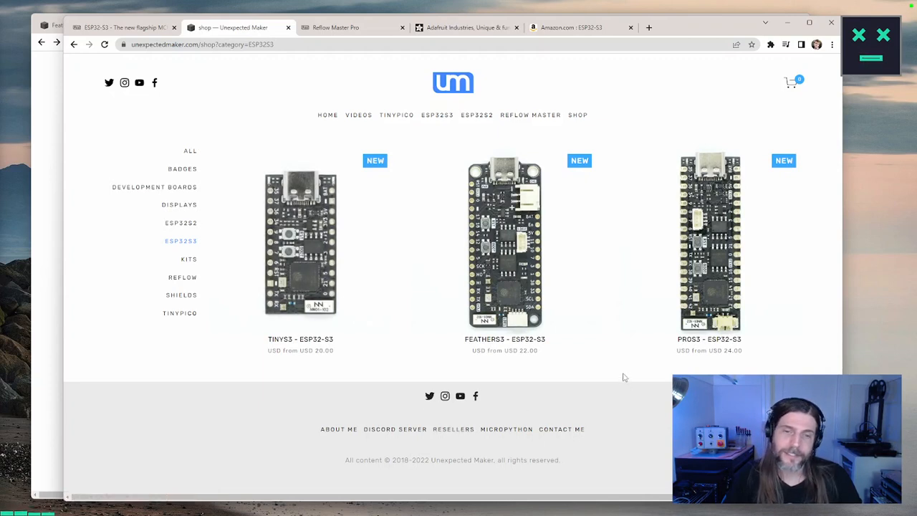
{"action": "left_click", "coordinate": [318, 248]}
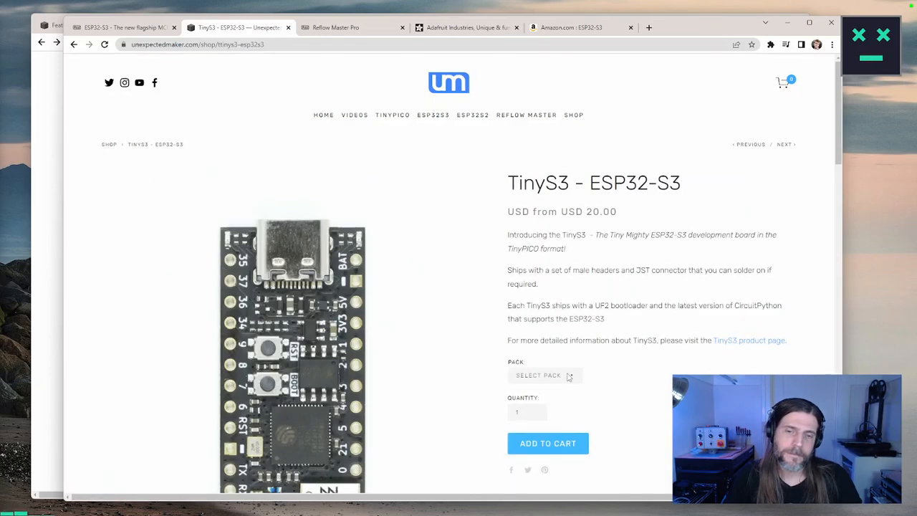
Choose the Single pack for the TinyS3 to check its price, and switch the selection to the 2 Pack
{"action": "left_click", "coordinate": [568, 376]}
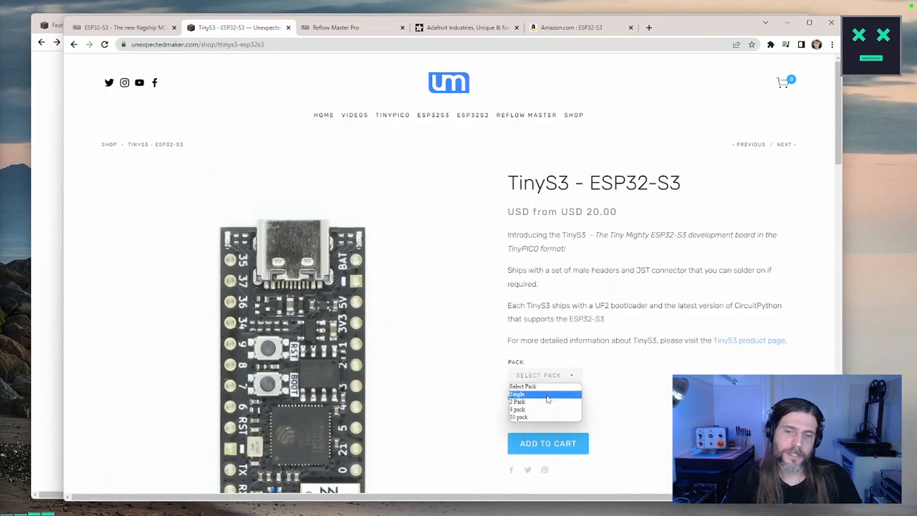
{"action": "left_click", "coordinate": [544, 394]}
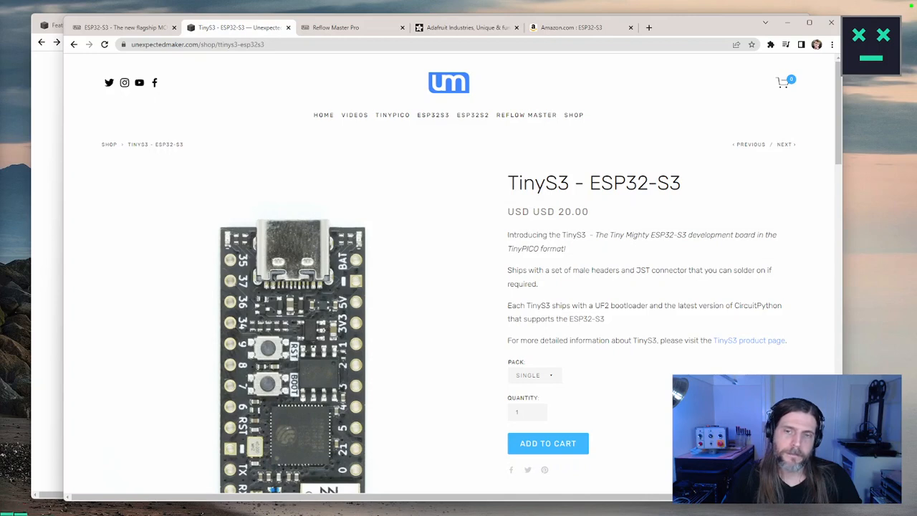
{"action": "scroll", "coordinate": [458, 286], "scroll_direction": "down", "scroll_amount": 3}
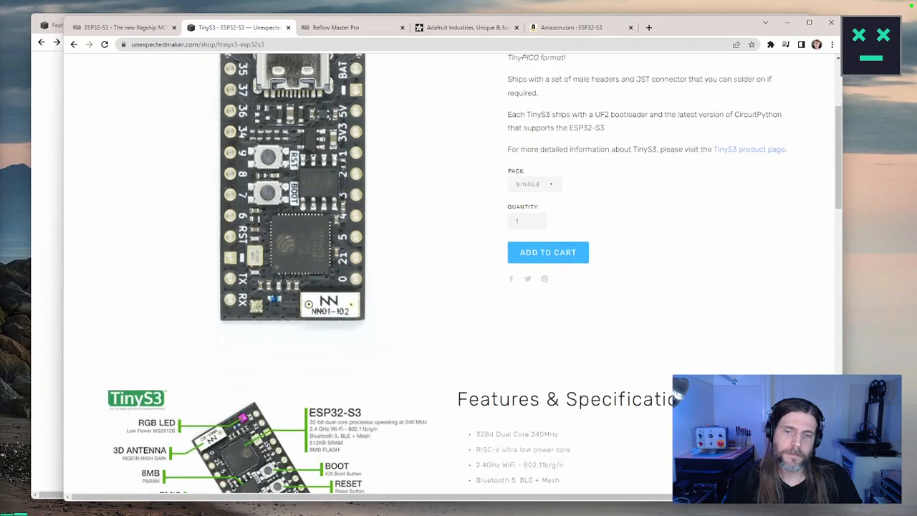
{"action": "scroll", "coordinate": [618, 356], "scroll_direction": "up", "scroll_amount": 2}
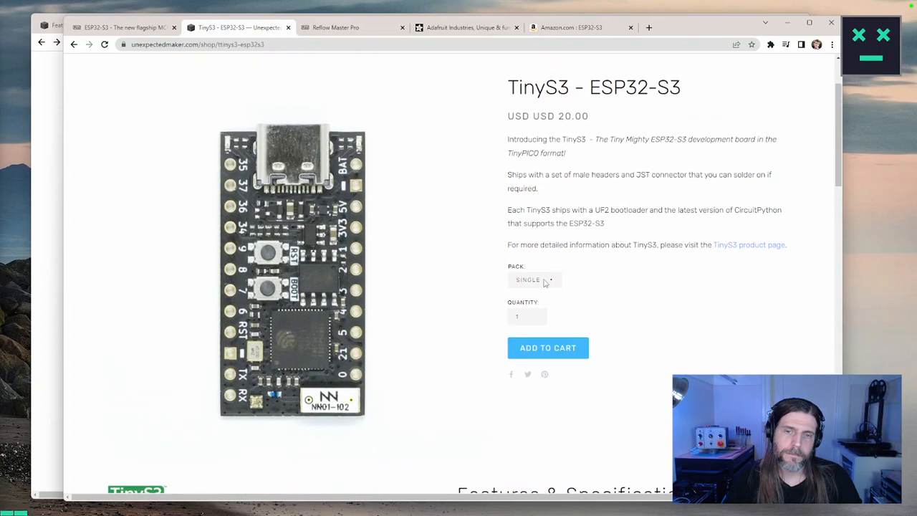
{"action": "left_click", "coordinate": [544, 283]}
{"action": "left_click", "coordinate": [559, 309]}
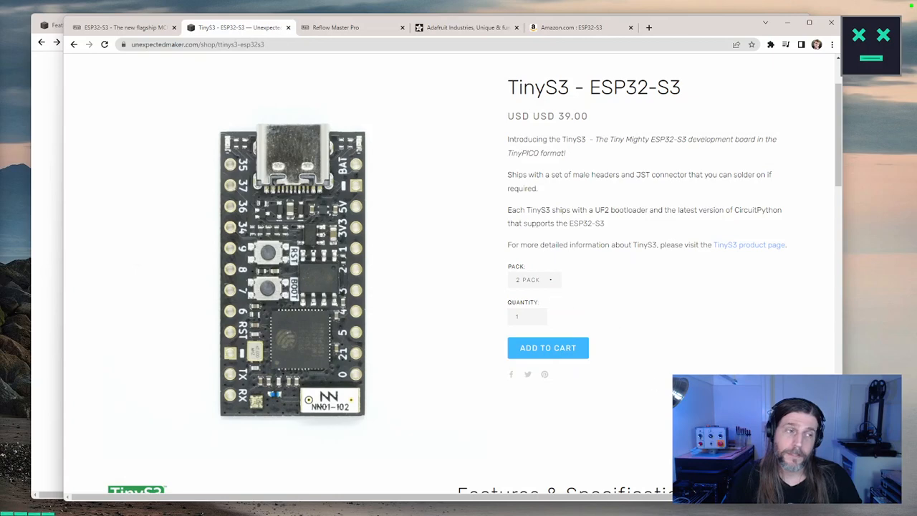
Review the TinyS3's feature list, pinout diagram, CircuitPython notes and suggested related boards
{"action": "scroll", "coordinate": [553, 300], "scroll_direction": "down", "scroll_amount": 3}
{"action": "scroll", "coordinate": [787, 354], "scroll_direction": "down", "scroll_amount": 9}
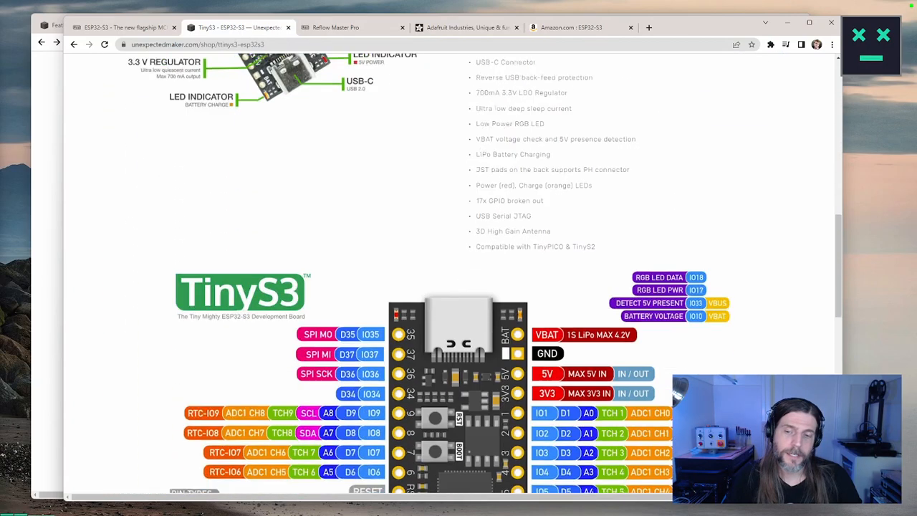
{"action": "scroll", "coordinate": [833, 344], "scroll_direction": "down", "scroll_amount": 3}
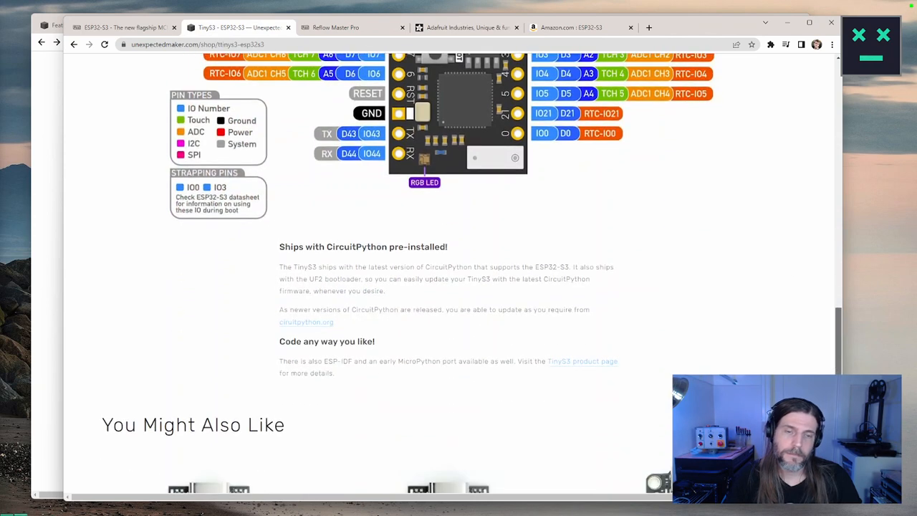
{"action": "scroll", "coordinate": [453, 273], "scroll_direction": "down", "scroll_amount": 4}
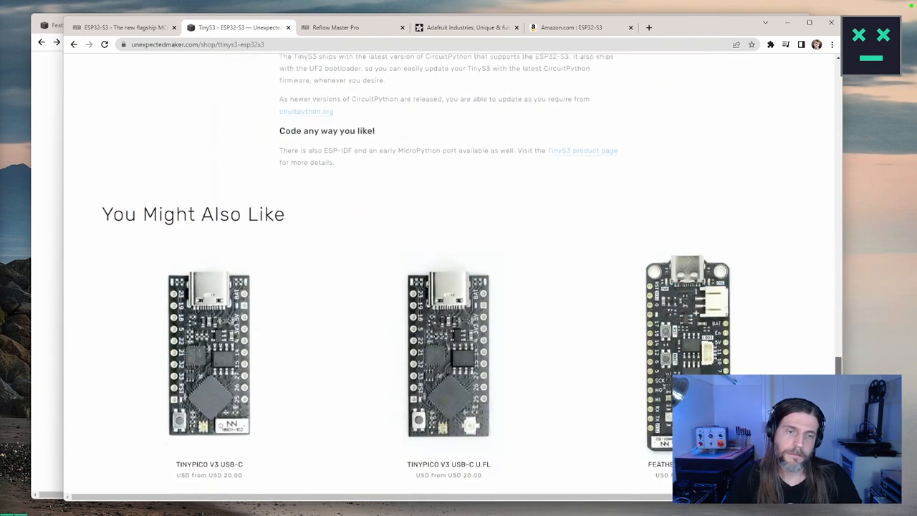
{"action": "scroll", "coordinate": [453, 273], "scroll_direction": "down", "scroll_amount": 1}
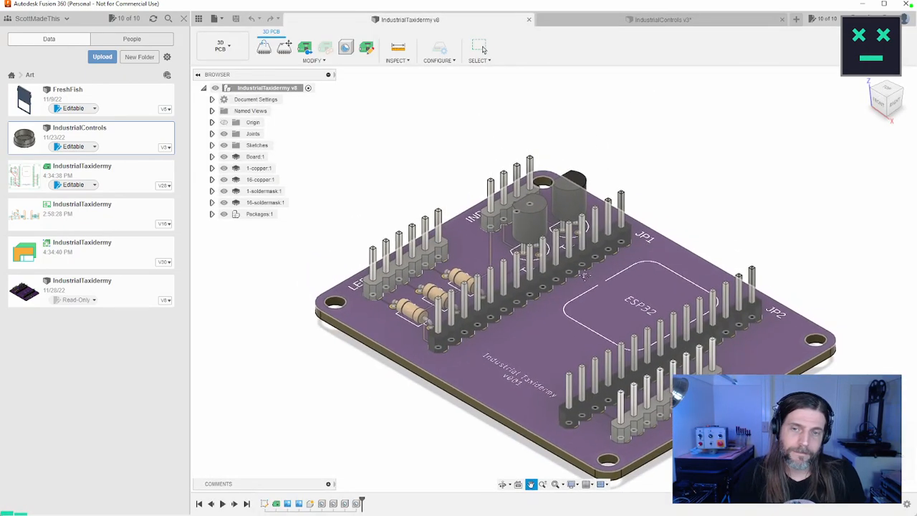
View the IndustrialTaxidermy board from above in Fusion 360, and switch back to the browser to examine the TinyS3 pinout diagram
{"action": "middle_click_drag", "start_coordinate": [551, 250], "coordinate": [590, 277], "text": "shift"}
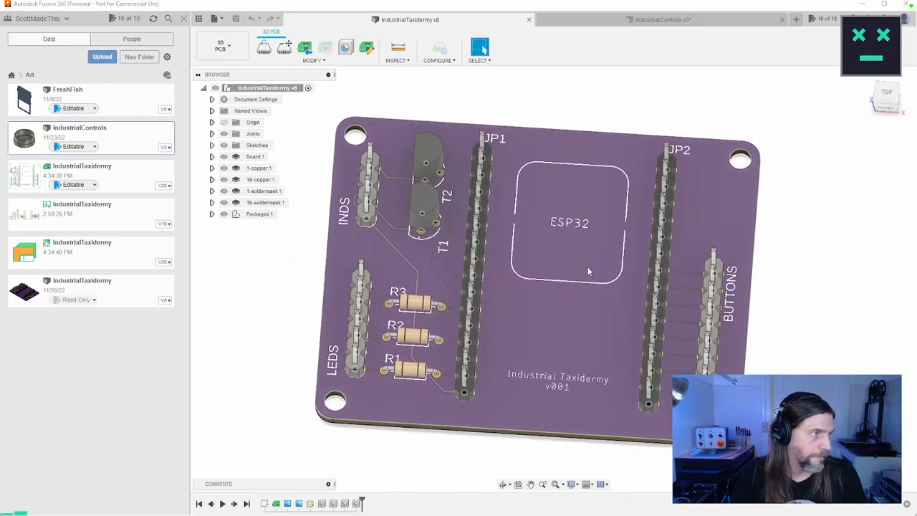
{"action": "key", "text": "alt+Tab"}
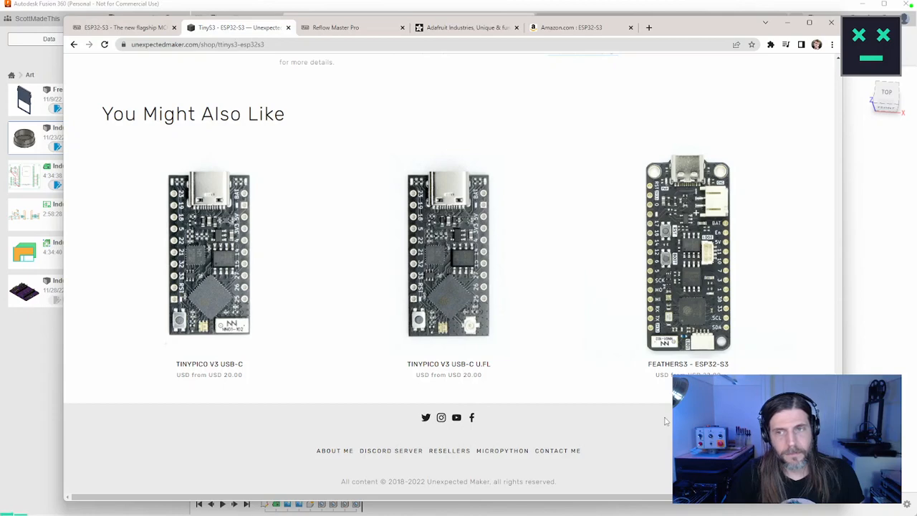
{"action": "scroll", "coordinate": [660, 419], "scroll_direction": "up", "scroll_amount": 10}
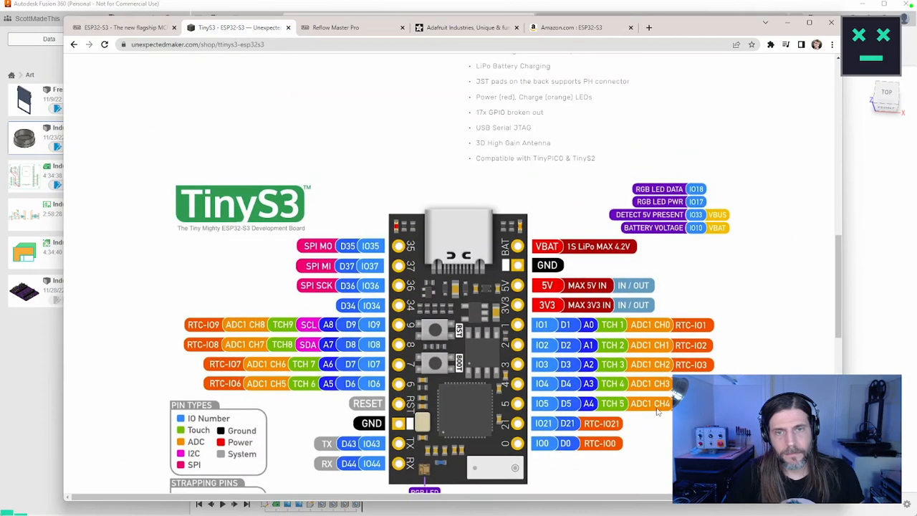
{"action": "scroll", "coordinate": [656, 411], "scroll_direction": "down", "scroll_amount": 2}
{"action": "scroll", "coordinate": [654, 419], "scroll_direction": "down", "scroll_amount": 7}
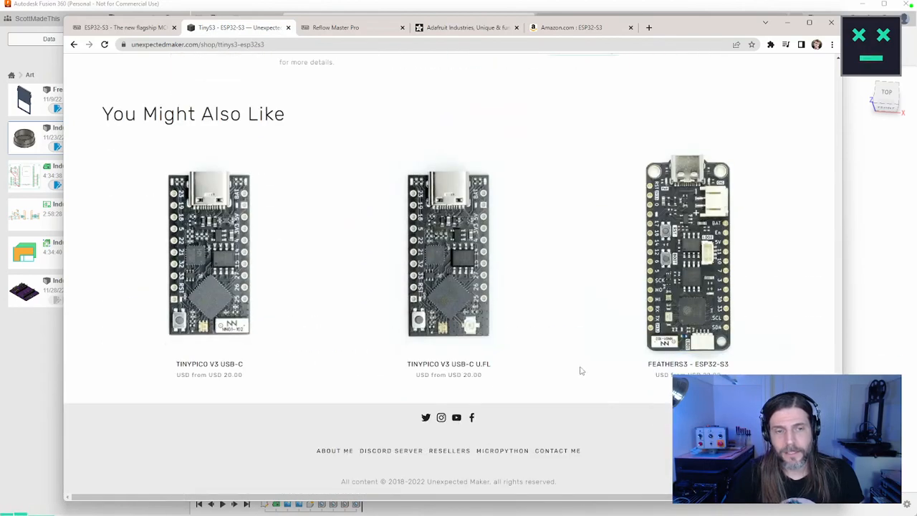
{"action": "scroll", "coordinate": [582, 370], "scroll_direction": "up", "scroll_amount": 9}
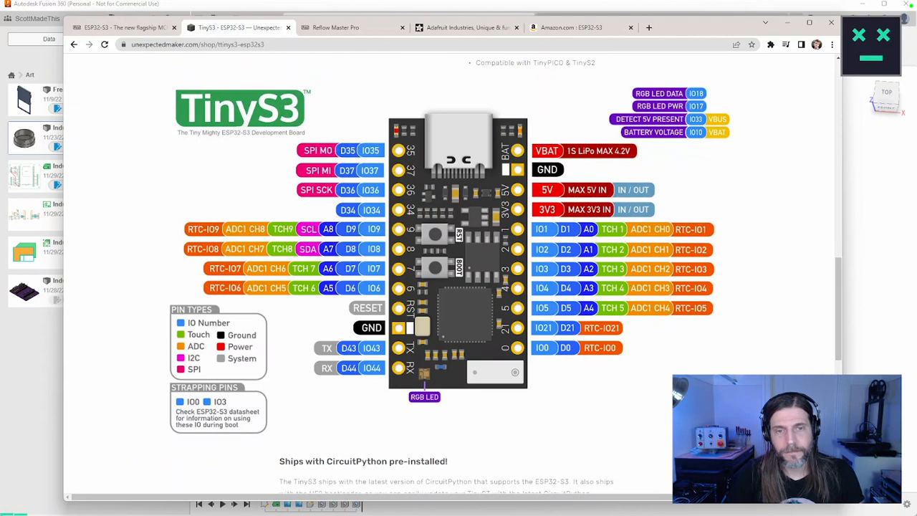
{"action": "scroll", "coordinate": [449, 227], "scroll_direction": "down", "scroll_amount": 3}
{"action": "scroll", "coordinate": [449, 227], "scroll_direction": "up", "scroll_amount": 2}
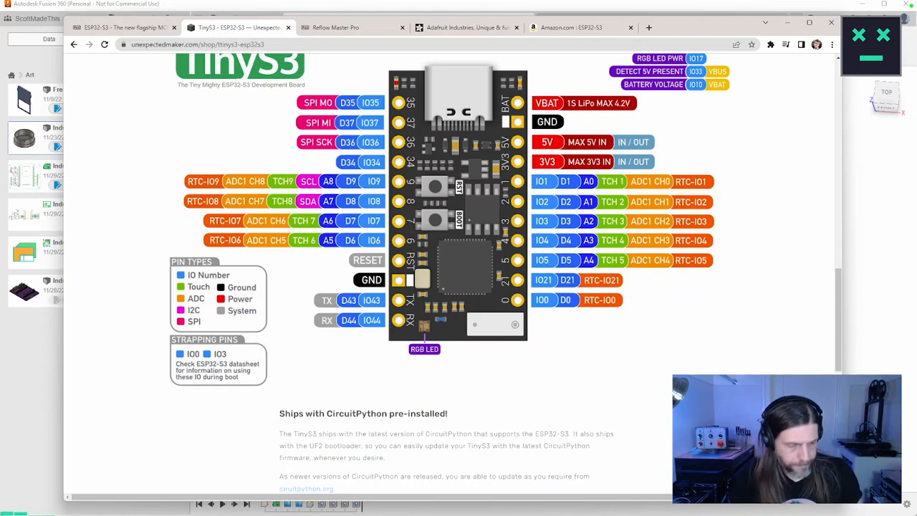
Open the FeatherS3 from the suggested products and look over its description, board photo and feature overview
{"action": "scroll", "coordinate": [688, 251], "scroll_direction": "down", "scroll_amount": 7}
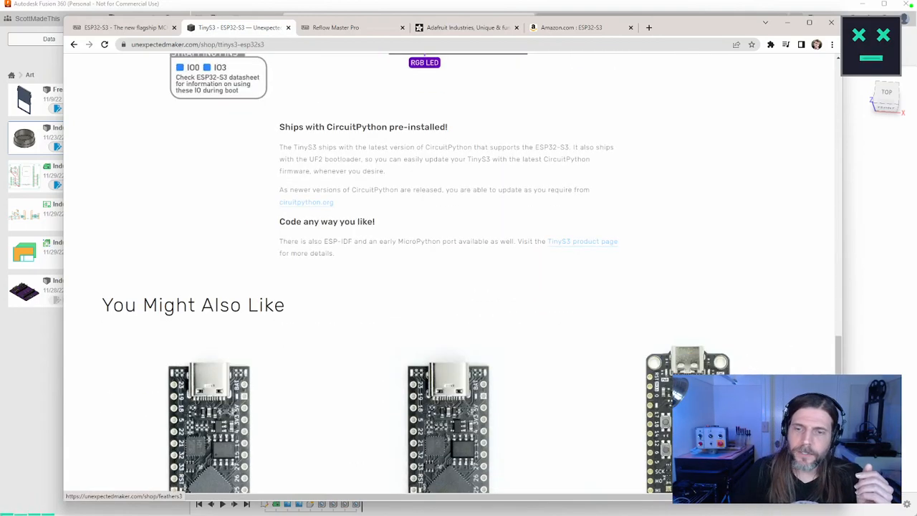
{"action": "left_click", "coordinate": [713, 314]}
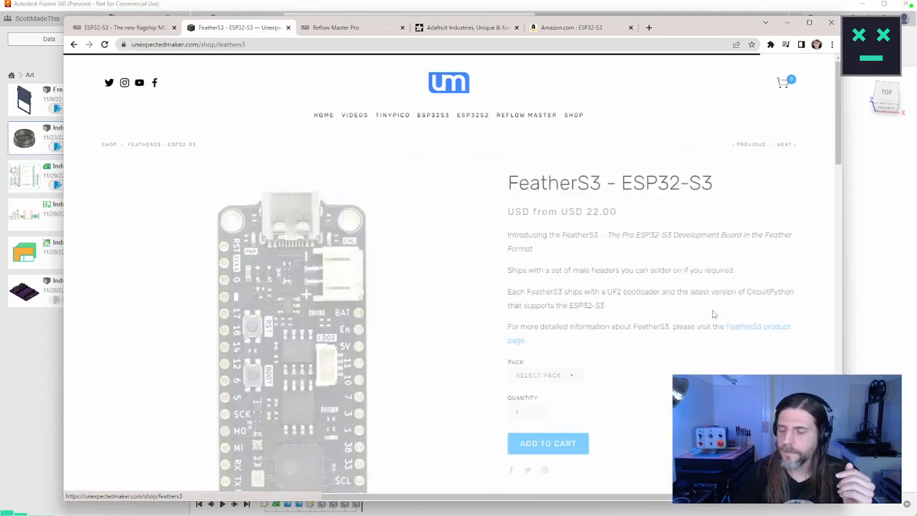
{"action": "scroll", "coordinate": [716, 362], "scroll_direction": "down", "scroll_amount": 1}
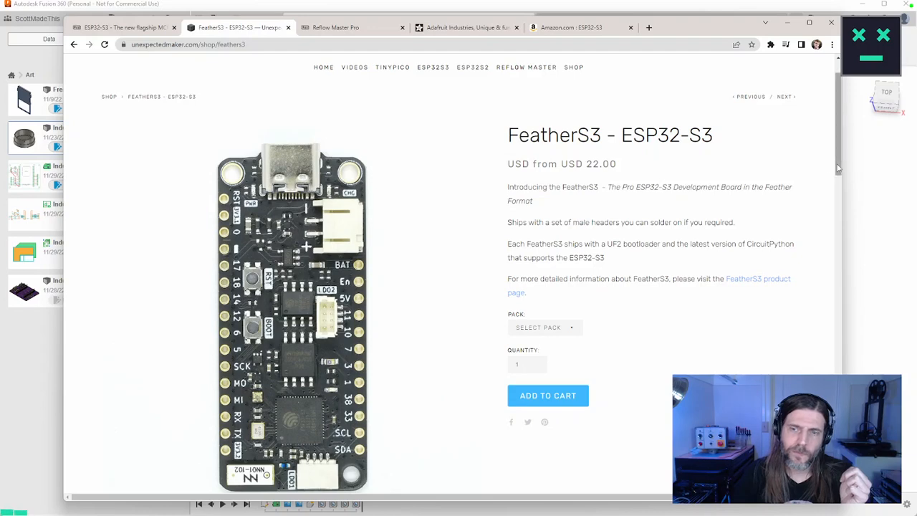
{"action": "left_click_drag", "start_coordinate": [838, 168], "coordinate": [833, 199]}
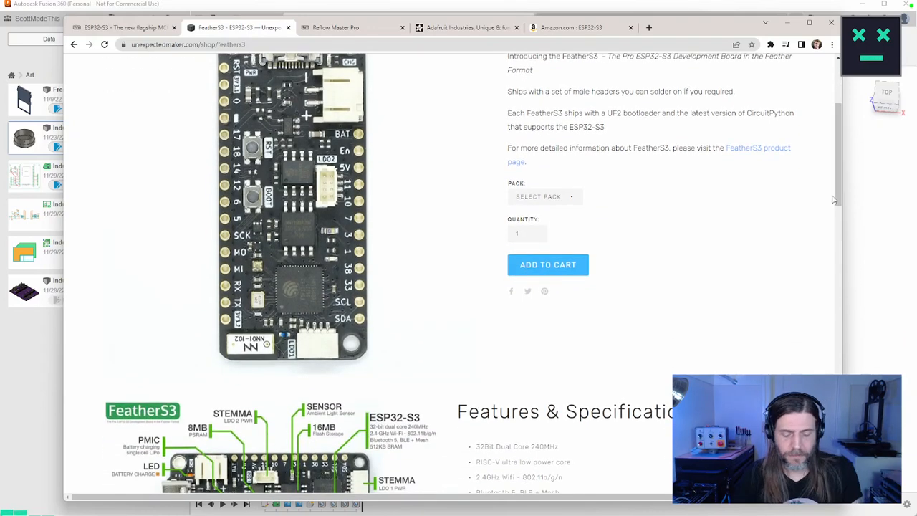
Open the SparkFun website in a new browser tab and search its shop for "micromod"
{"action": "key", "text": "ctrl+t"}
{"action": "type", "text": "sparkfun"}
{"action": "key", "text": "Return"}
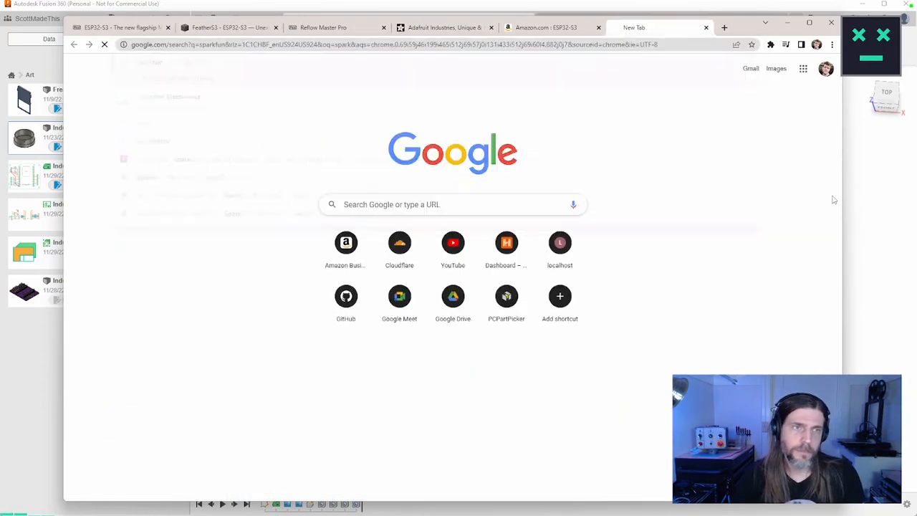
{"action": "left_click", "coordinate": [206, 141]}
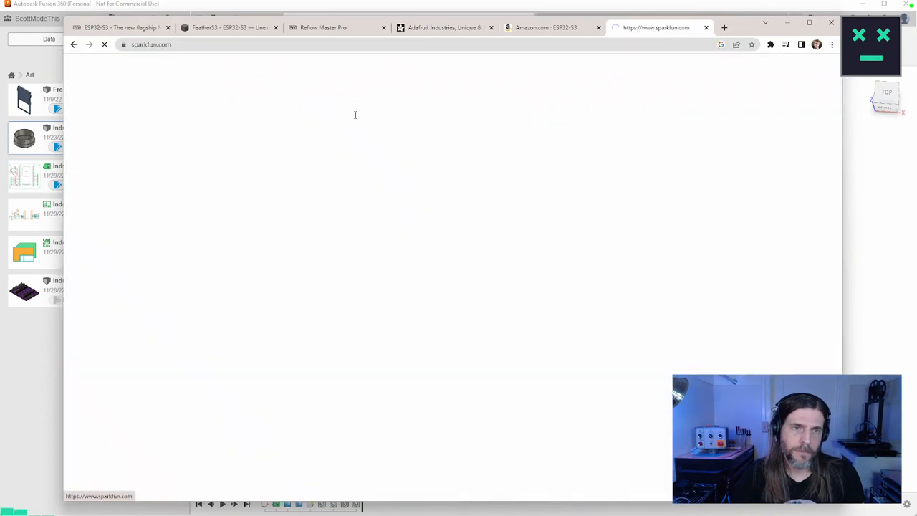
{"action": "left_click", "coordinate": [323, 109]}
{"action": "type", "text": "micro"}
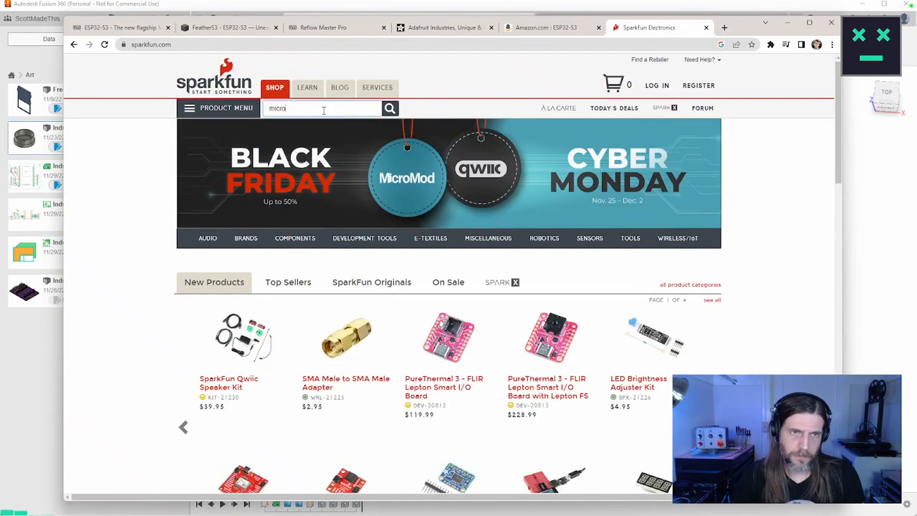
{"action": "type", "text": "mod"}
{"action": "key", "text": "Return"}
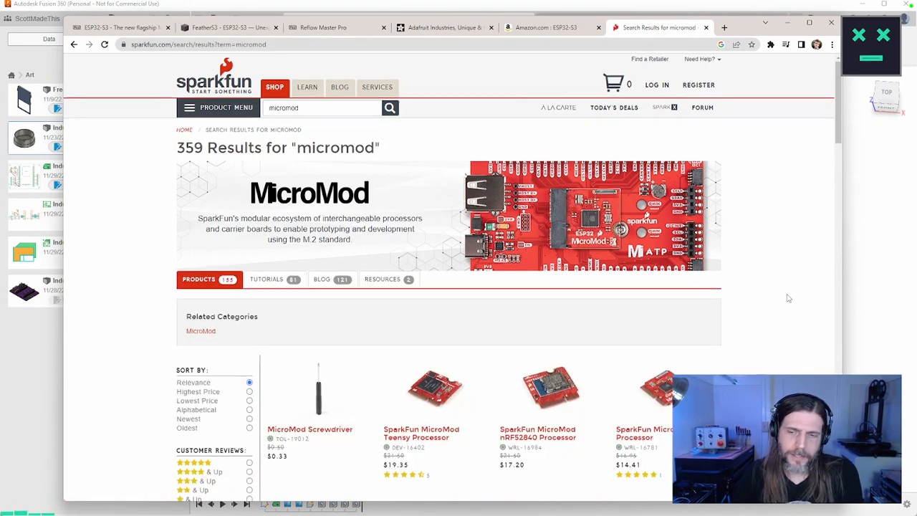
Look through the MicroMod search results, comparing the processor boards, main boards, carrier boards and their prices
{"action": "scroll", "coordinate": [788, 298], "scroll_direction": "down", "scroll_amount": 2}
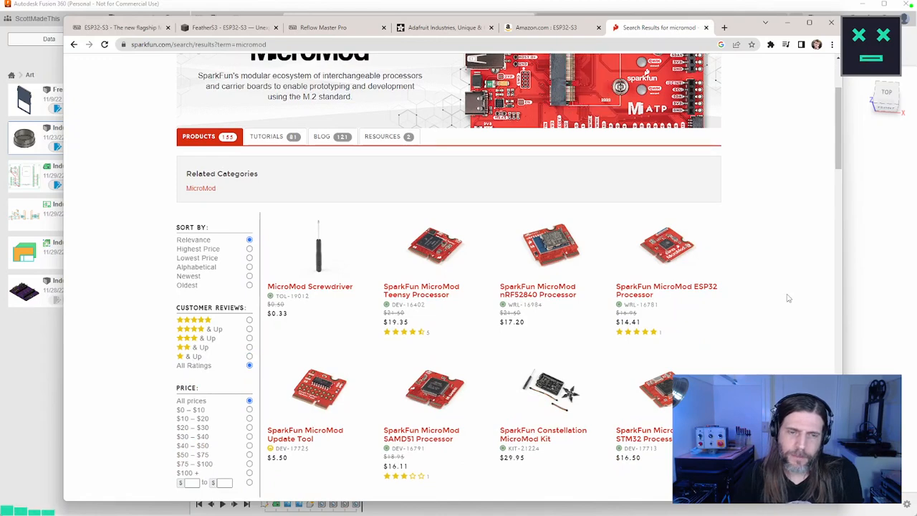
{"action": "scroll", "coordinate": [787, 298], "scroll_direction": "down", "scroll_amount": 1}
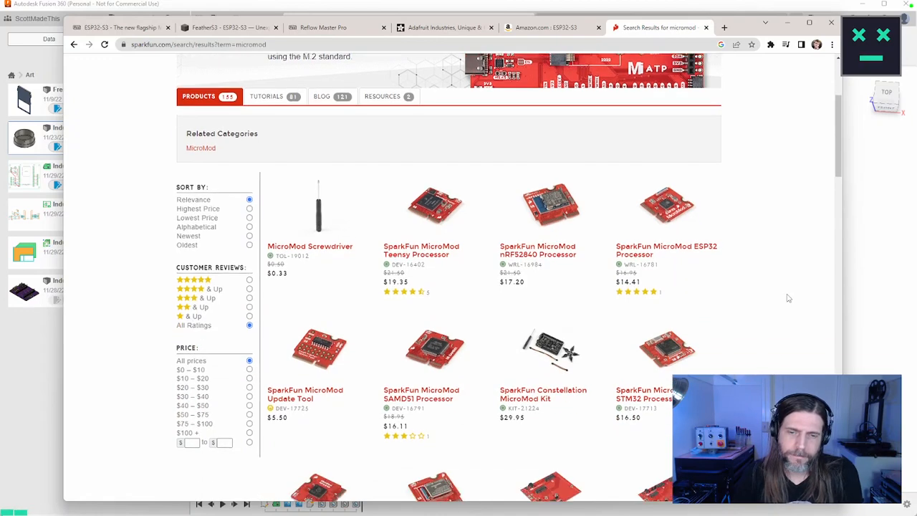
{"action": "scroll", "coordinate": [788, 298], "scroll_direction": "down", "scroll_amount": 2}
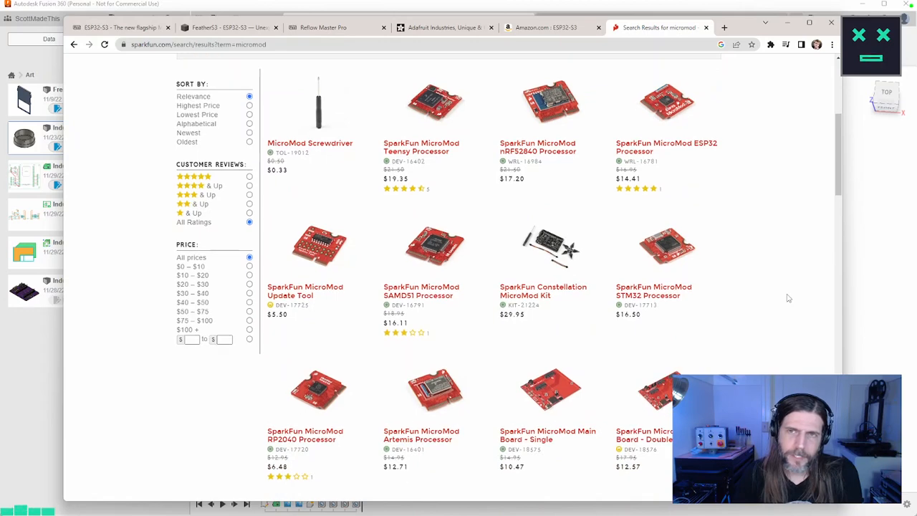
{"action": "scroll", "coordinate": [788, 298], "scroll_direction": "down", "scroll_amount": 2}
{"action": "scroll", "coordinate": [788, 298], "scroll_direction": "down", "scroll_amount": 1}
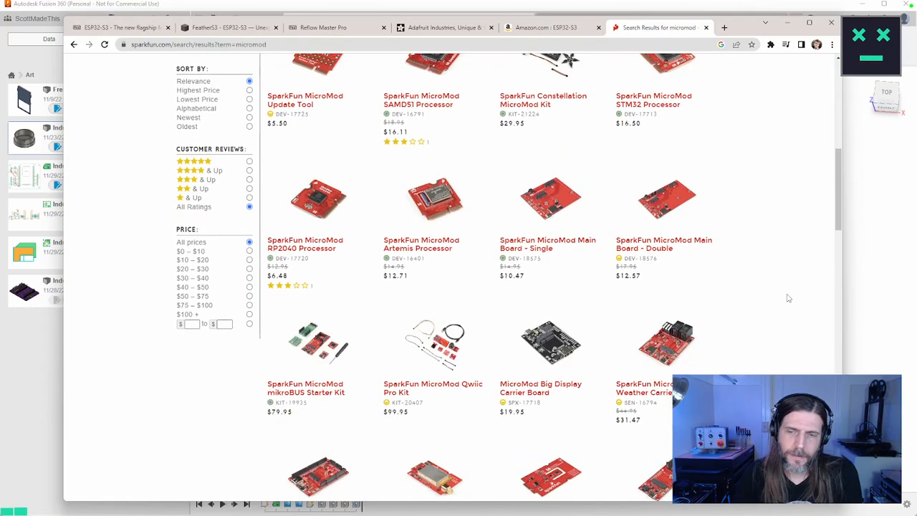
{"action": "scroll", "coordinate": [788, 298], "scroll_direction": "up", "scroll_amount": 1}
{"action": "scroll", "coordinate": [788, 298], "scroll_direction": "down", "scroll_amount": 3}
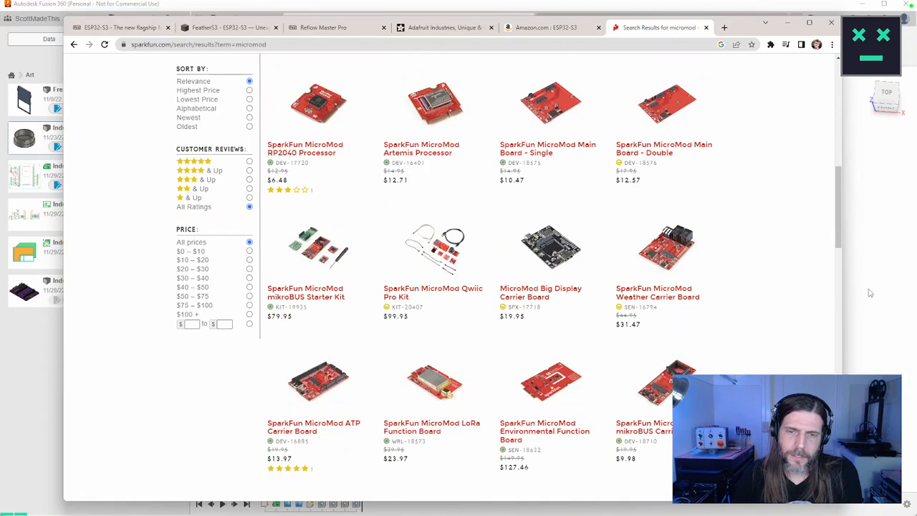
{"action": "left_click_drag", "start_coordinate": [839, 241], "coordinate": [801, 127]}
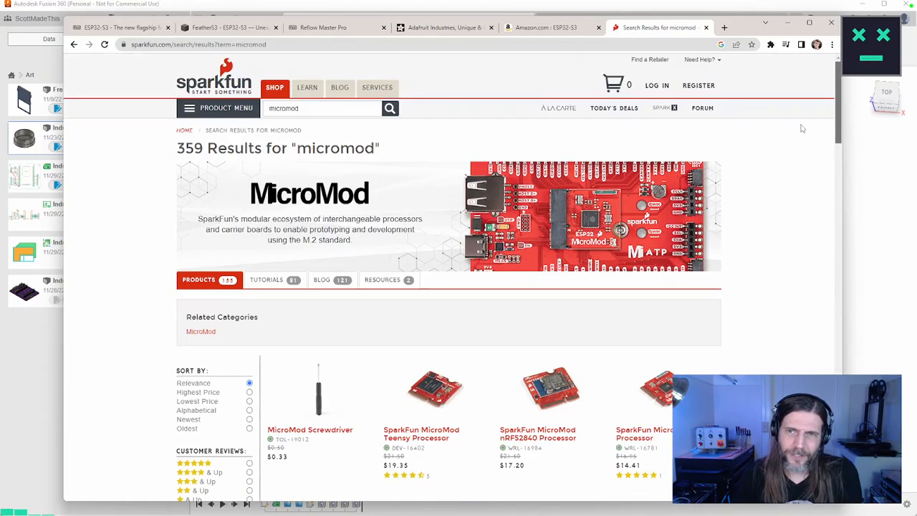
{"action": "scroll", "coordinate": [800, 168], "scroll_direction": "down", "scroll_amount": 2}
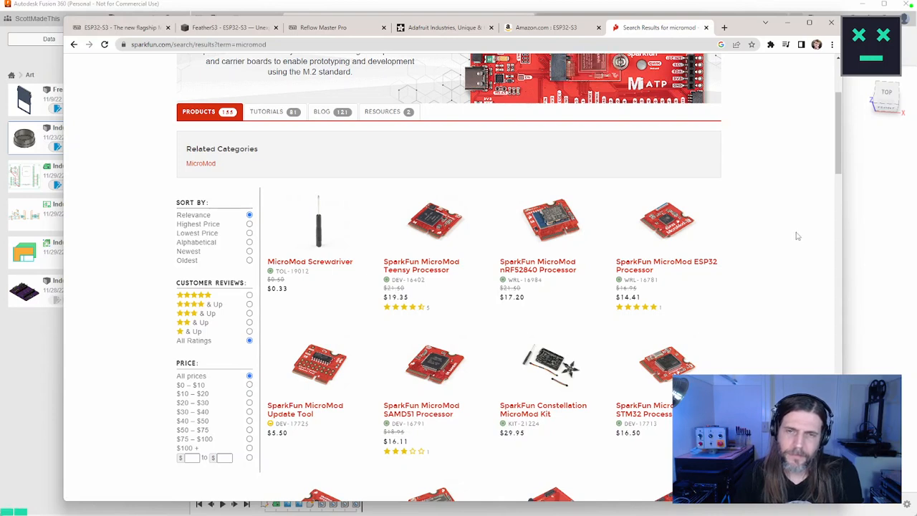
Find the MicroMod ESP32 Processor through the related MicroMod category and view its photo mounted on a carrier board
{"action": "mouse_move", "coordinate": [325, 267]}
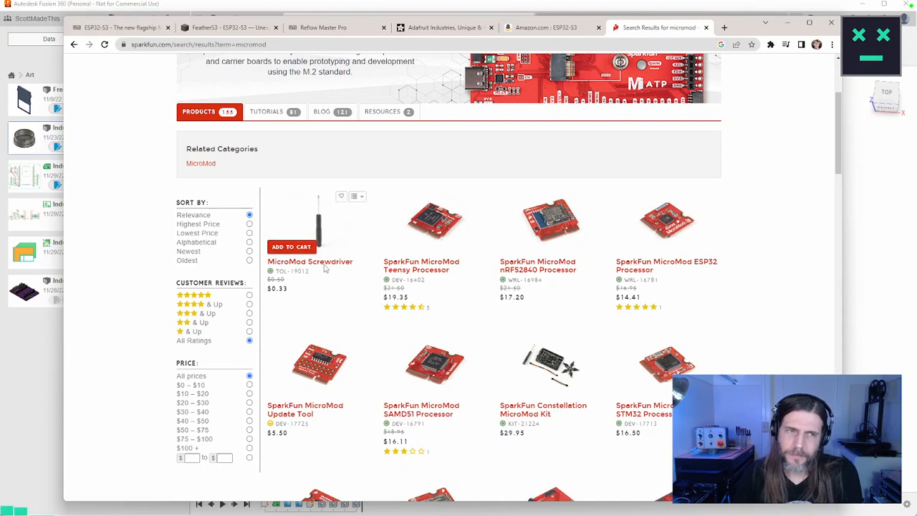
{"action": "left_click", "coordinate": [203, 164]}
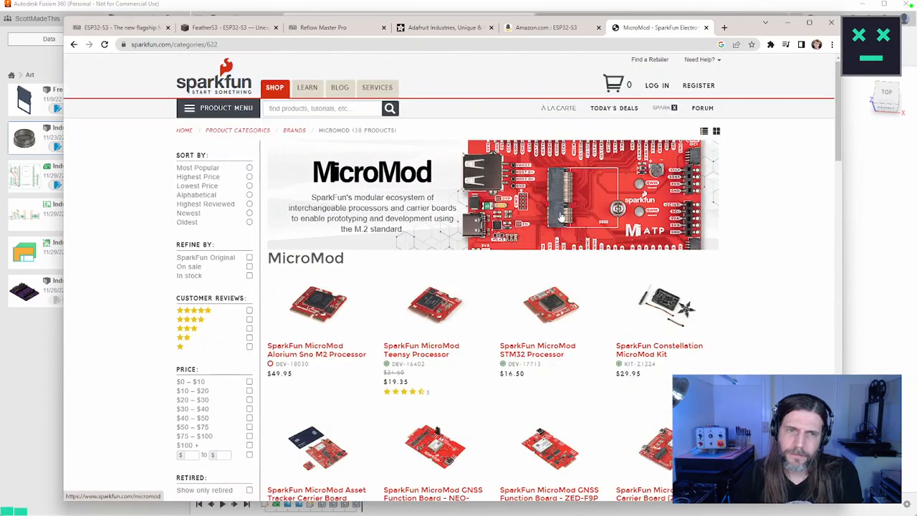
{"action": "scroll", "coordinate": [760, 245], "scroll_direction": "down", "scroll_amount": 3}
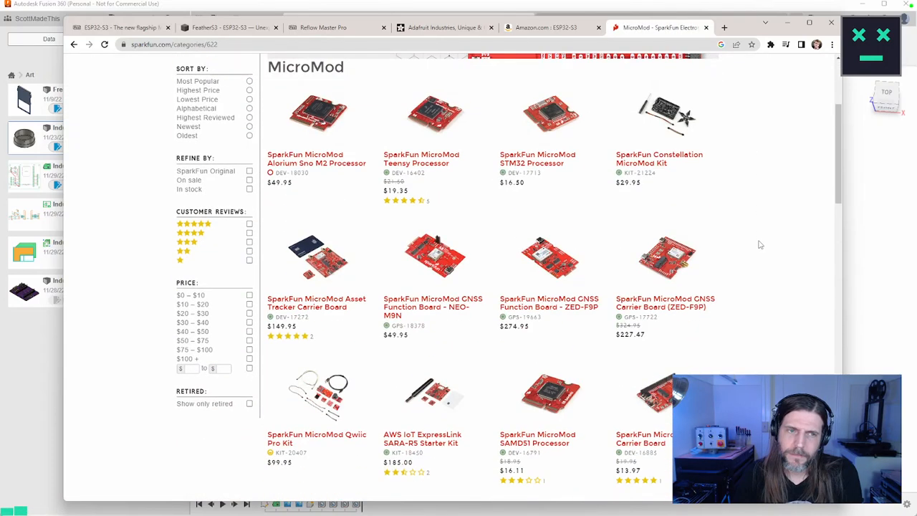
{"action": "scroll", "coordinate": [760, 245], "scroll_direction": "up", "scroll_amount": 3}
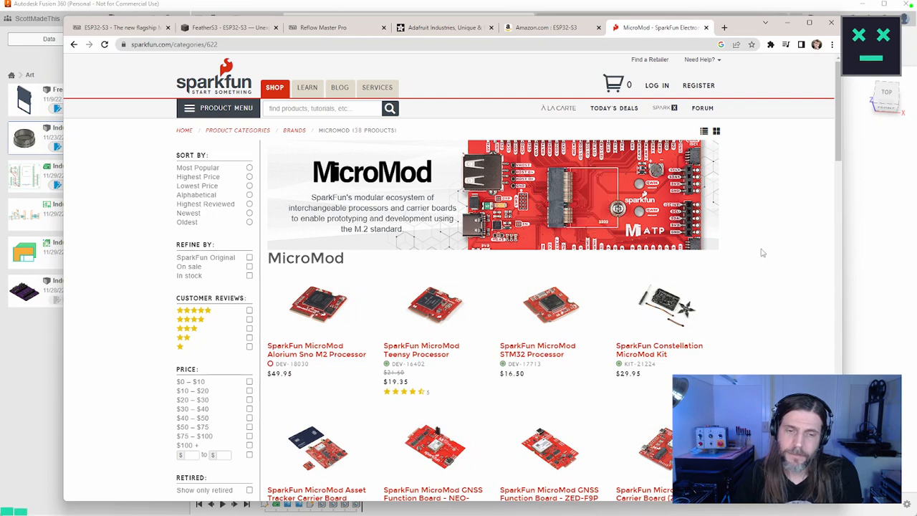
{"action": "scroll", "coordinate": [763, 250], "scroll_direction": "down", "scroll_amount": 2}
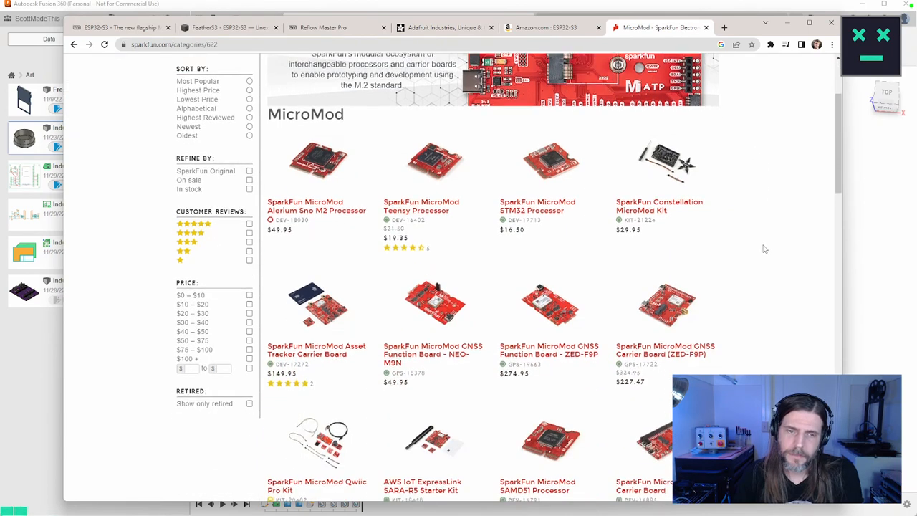
{"action": "scroll", "coordinate": [764, 249], "scroll_direction": "down", "scroll_amount": 2}
{"action": "scroll", "coordinate": [764, 249], "scroll_direction": "down", "scroll_amount": 3}
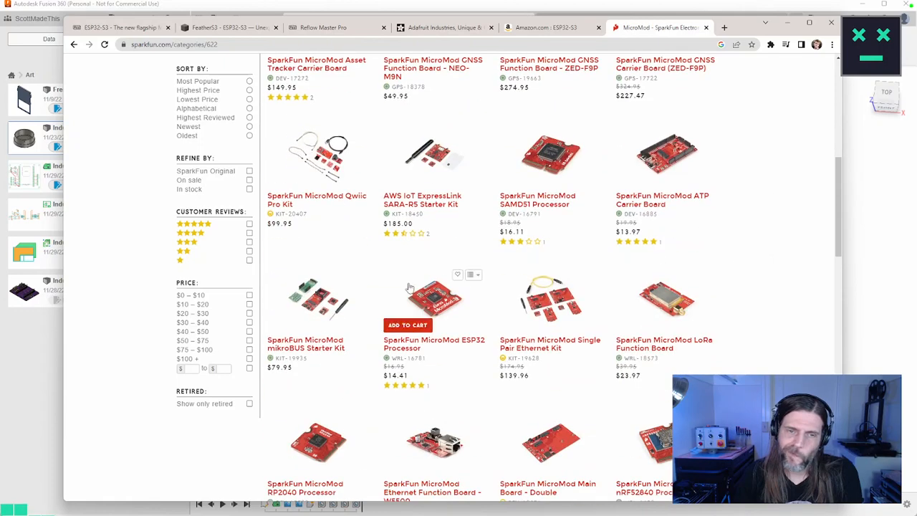
{"action": "left_click", "coordinate": [438, 297]}
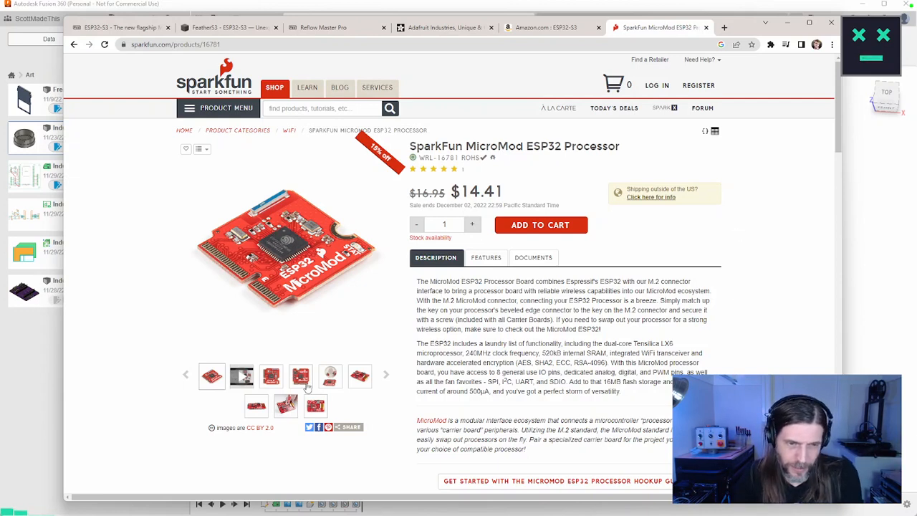
{"action": "left_click", "coordinate": [315, 405]}
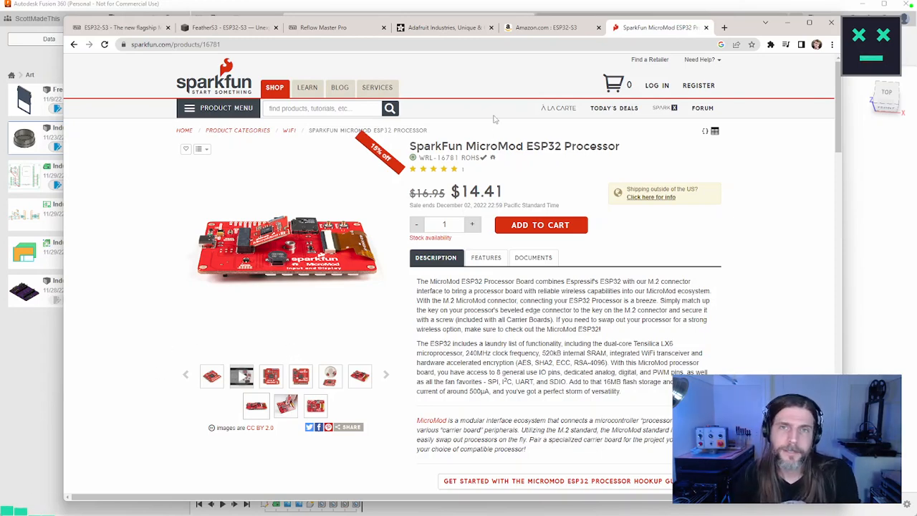
Return to the Amazon ESP32-S3 search and look through page 2 of the results
{"action": "left_click", "coordinate": [551, 29]}
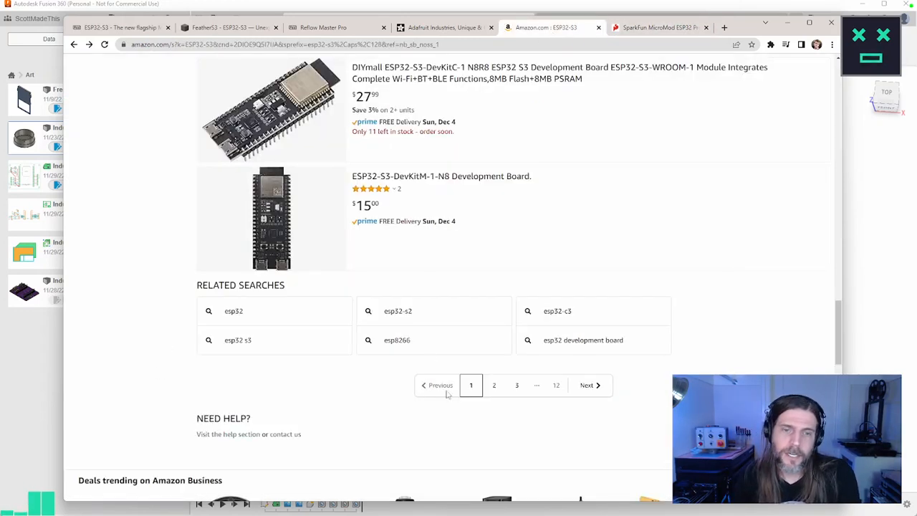
{"action": "left_click", "coordinate": [496, 388]}
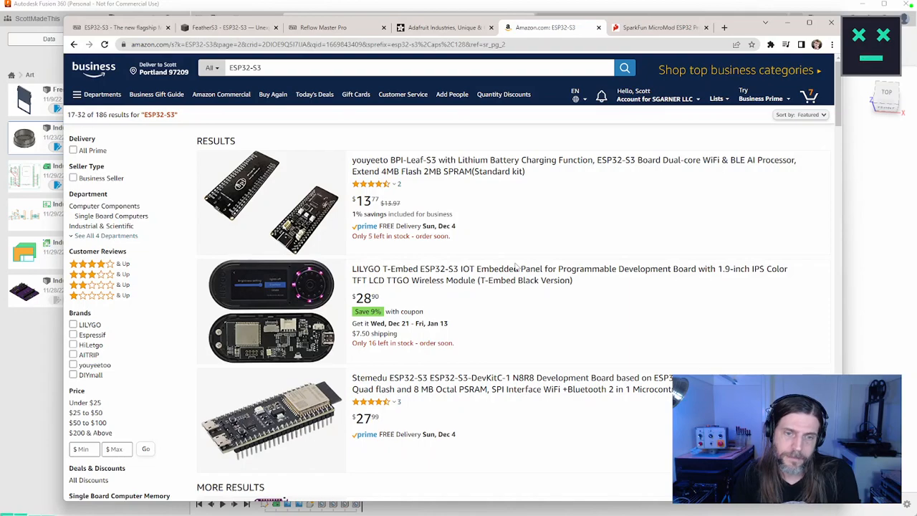
{"action": "scroll", "coordinate": [516, 265], "scroll_direction": "down", "scroll_amount": 3}
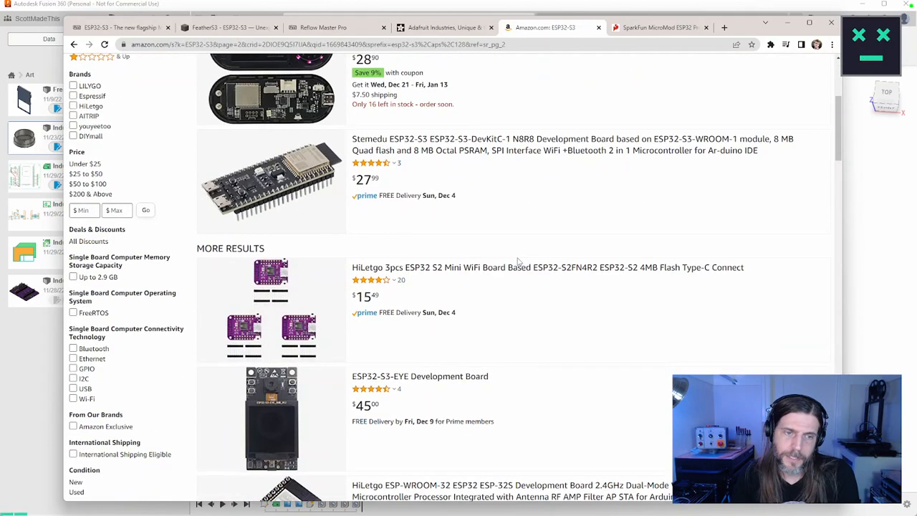
{"action": "scroll", "coordinate": [517, 262], "scroll_direction": "down", "scroll_amount": 3}
{"action": "scroll", "coordinate": [519, 262], "scroll_direction": "up", "scroll_amount": 2}
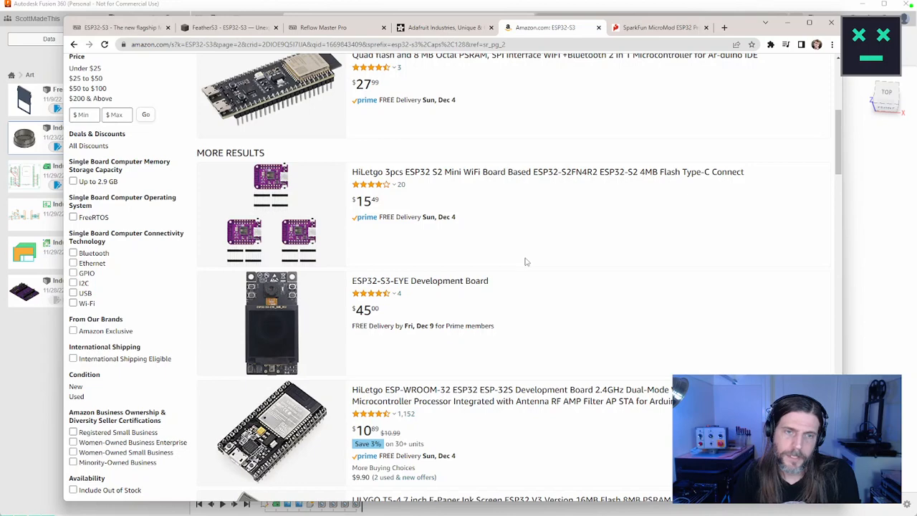
Open the HiLetgo 3pcs ESP32 S2 Mini listing and check its angled board photo and title
{"action": "left_click", "coordinate": [384, 174]}
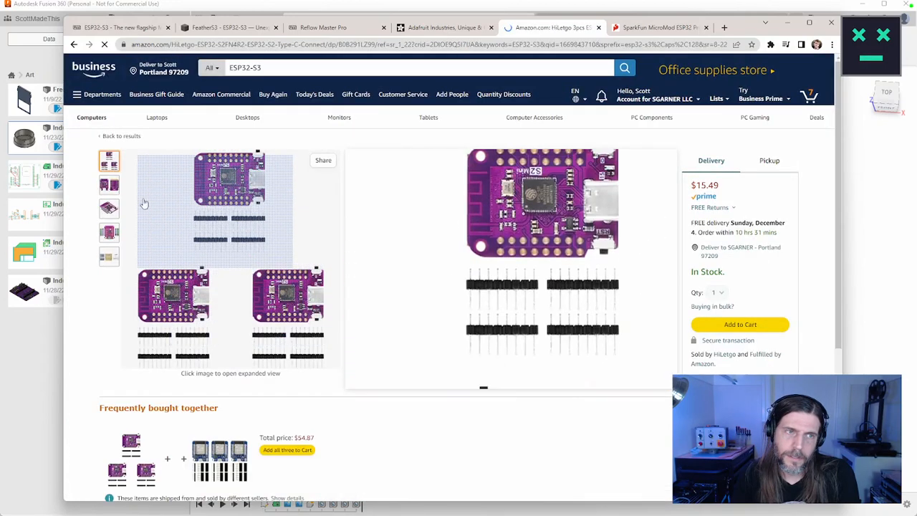
{"action": "mouse_move", "coordinate": [111, 217]}
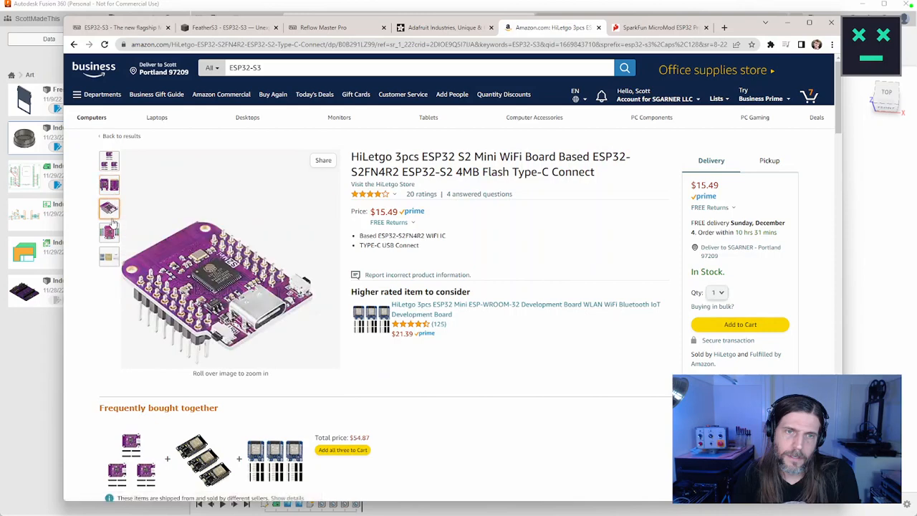
{"action": "double_click", "coordinate": [447, 156]}
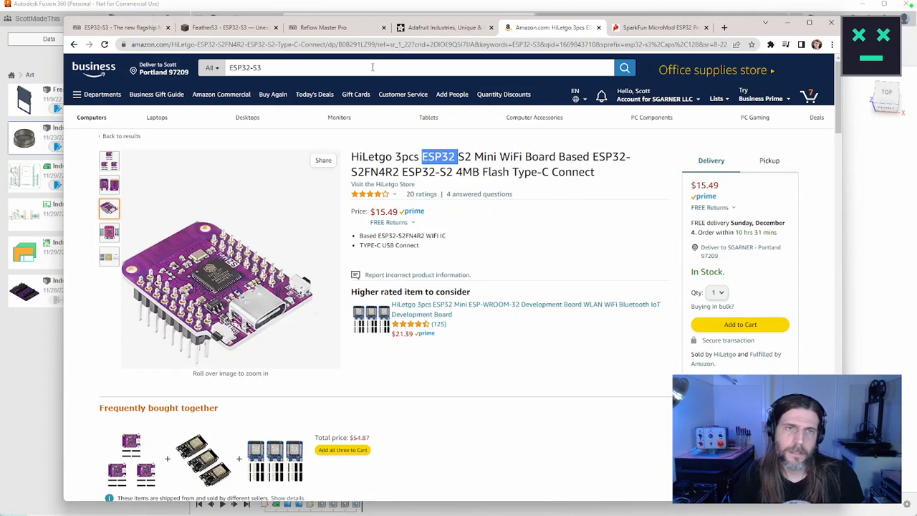
Search Amazon for "hiletgo ESP32 S3", correcting the spelling of the brand name
{"action": "left_click", "coordinate": [263, 67]}
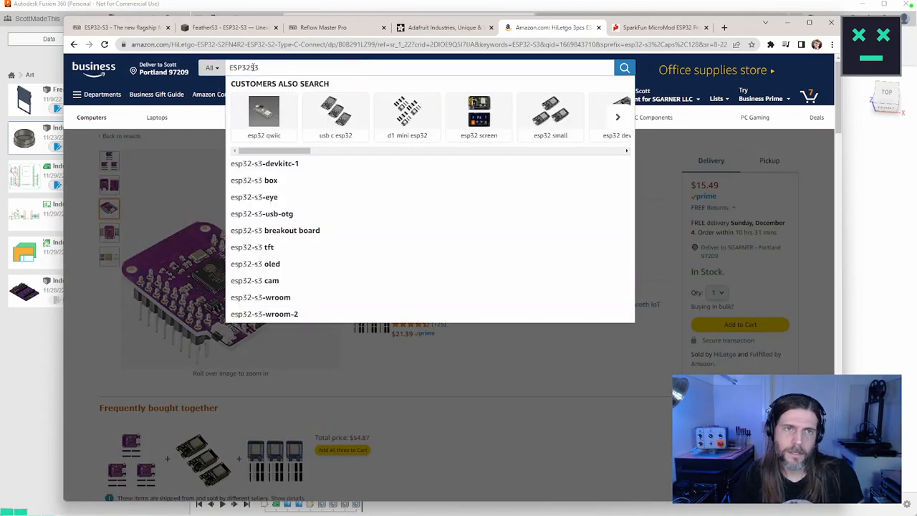
{"action": "key", "text": "Home"}
{"action": "type", "text": "hitletgo"}
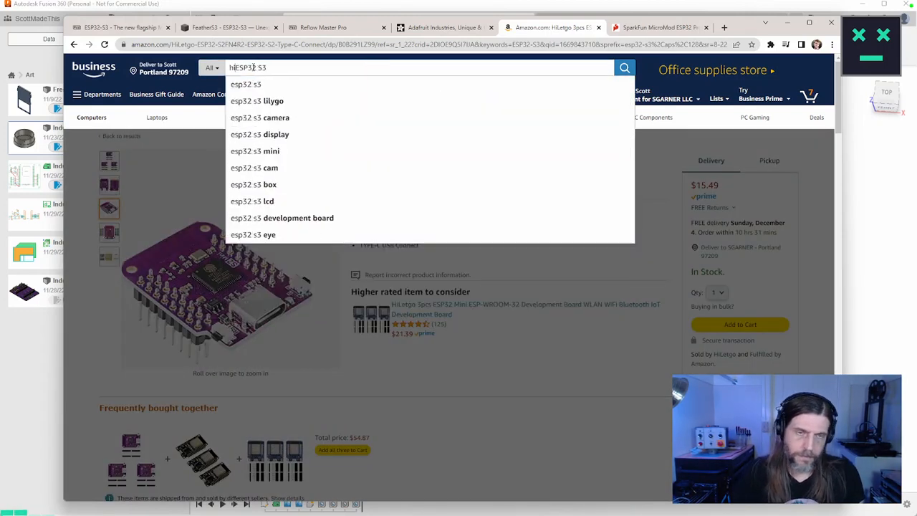
{"action": "key", "text": "Return"}
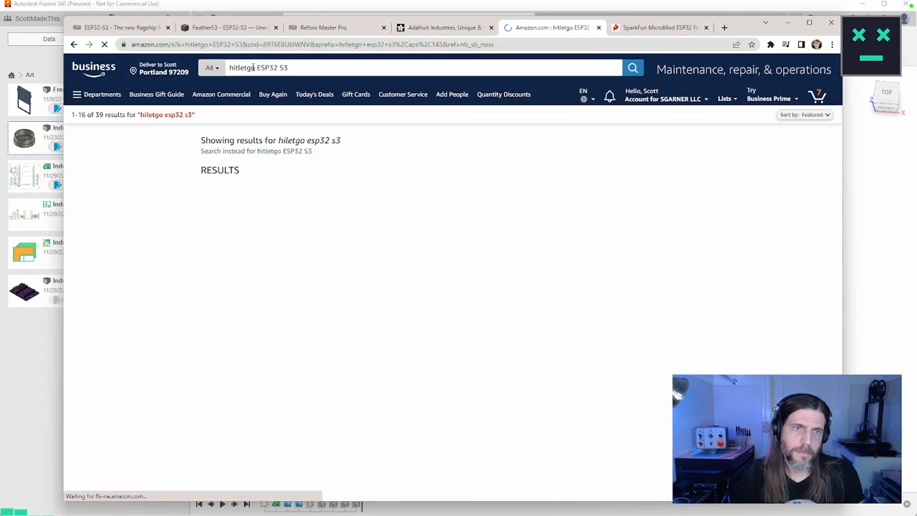
{"action": "left_click", "coordinate": [237, 68]}
{"action": "key", "text": "BackSpace"}
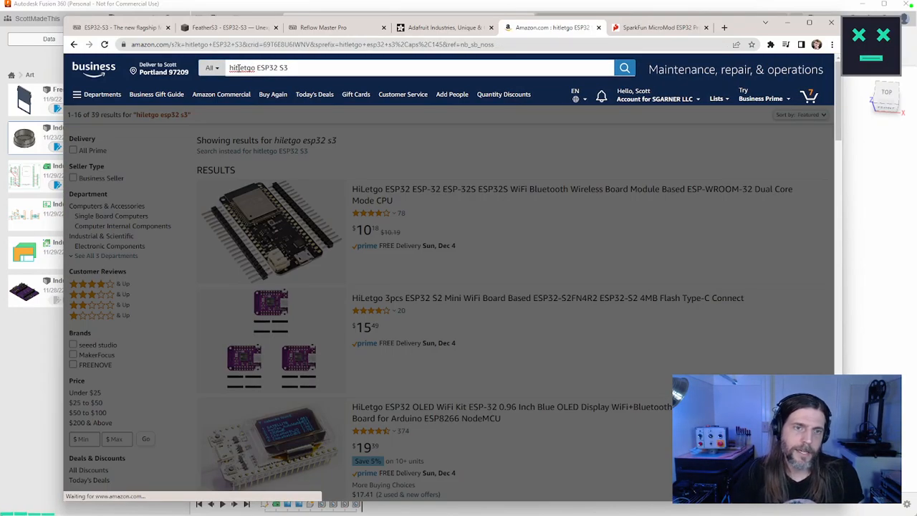
{"action": "key", "text": "Return"}
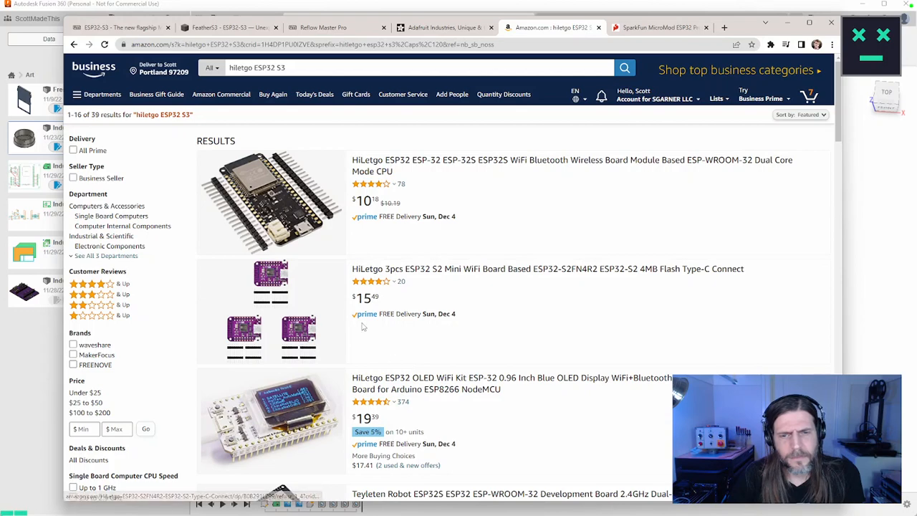
Look through the Amazon results for "hiletgo ESP32 S3", checking which HiLetgo boards are offered and their prices
{"action": "scroll", "coordinate": [363, 327], "scroll_direction": "down", "scroll_amount": 2}
{"action": "scroll", "coordinate": [364, 328], "scroll_direction": "up", "scroll_amount": 2}
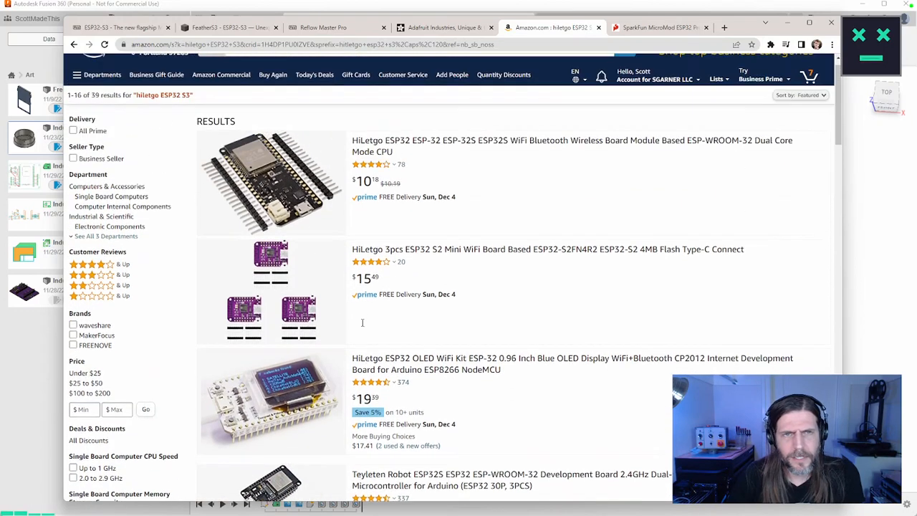
{"action": "scroll", "coordinate": [362, 326], "scroll_direction": "down", "scroll_amount": 3}
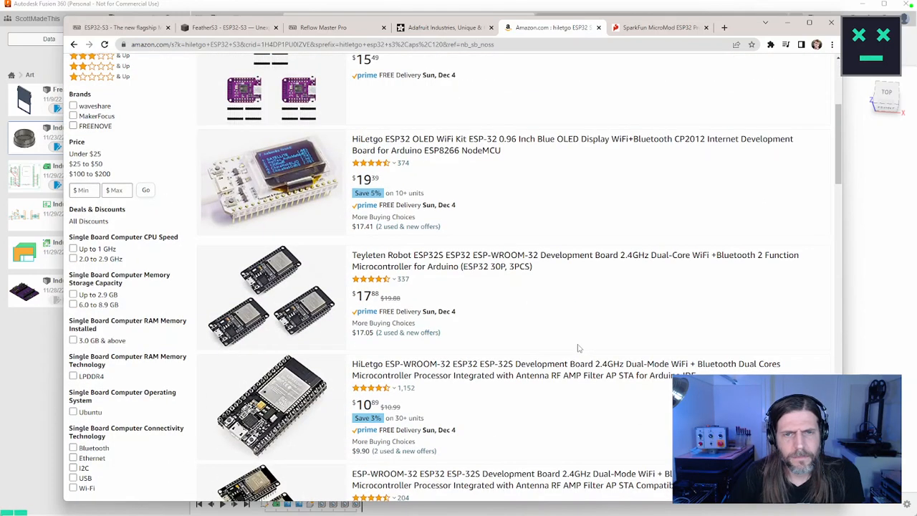
{"action": "scroll", "coordinate": [579, 348], "scroll_direction": "down", "scroll_amount": 2}
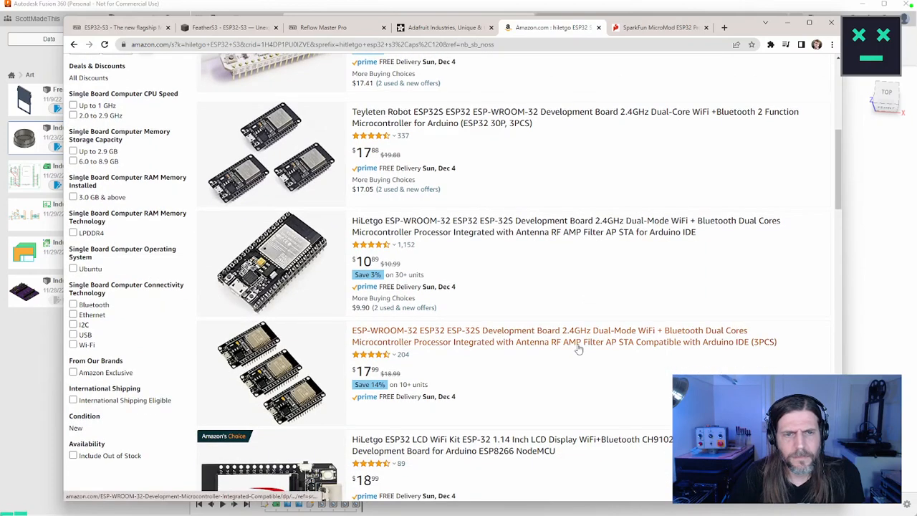
{"action": "scroll", "coordinate": [578, 348], "scroll_direction": "down", "scroll_amount": 2}
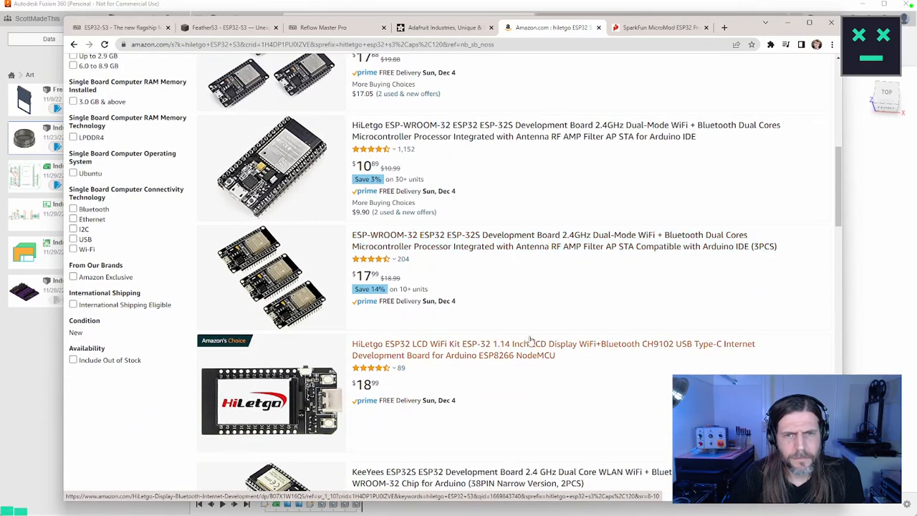
{"action": "scroll", "coordinate": [507, 290], "scroll_direction": "down", "scroll_amount": 5}
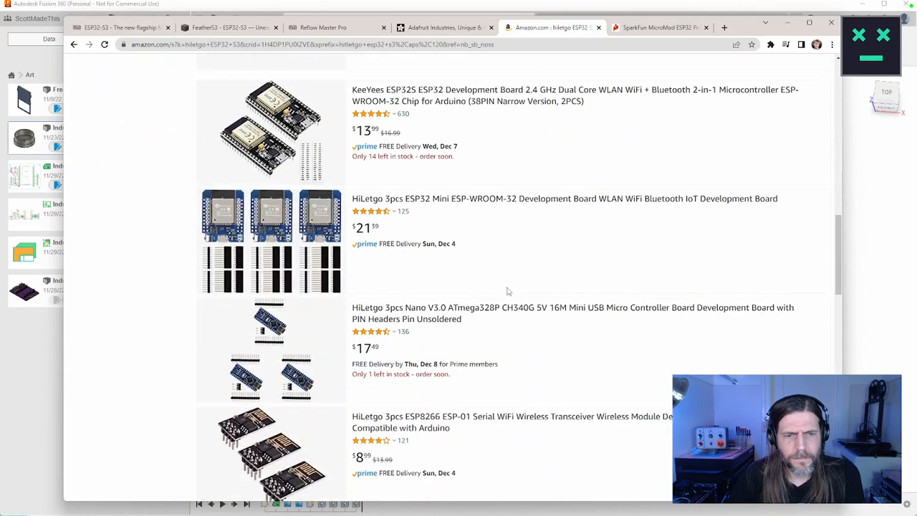
Return to page 2 of the Amazon ESP32-S3 search and examine the rest of its board listings
{"action": "right_click", "coordinate": [72, 46]}
{"action": "left_click", "coordinate": [80, 60]}
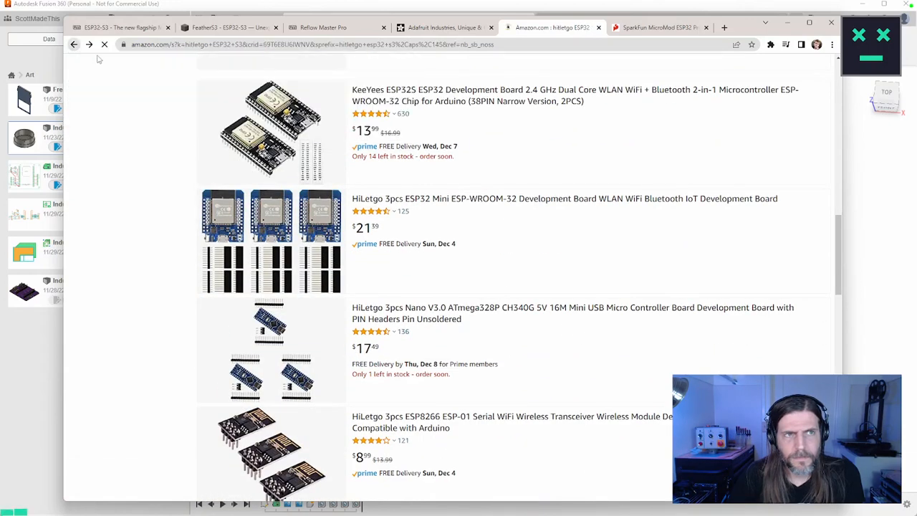
{"action": "left_click", "coordinate": [74, 45]}
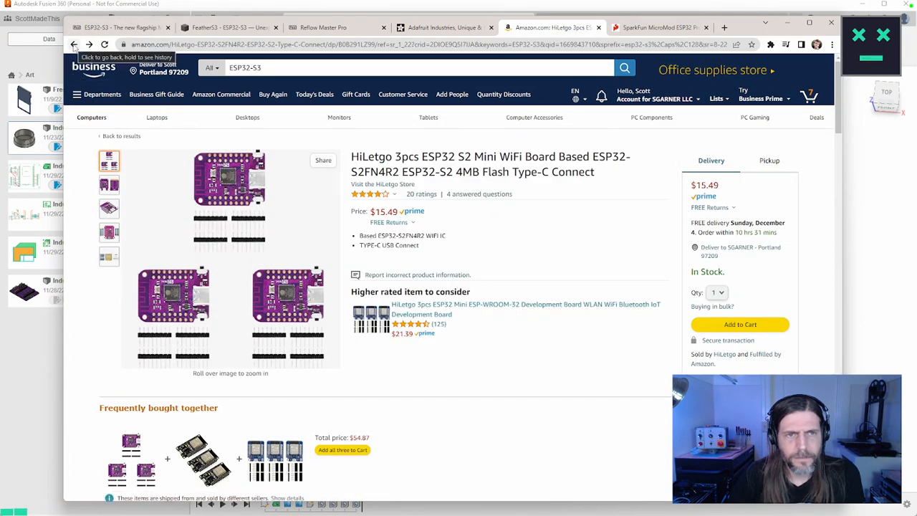
{"action": "left_click", "coordinate": [74, 44]}
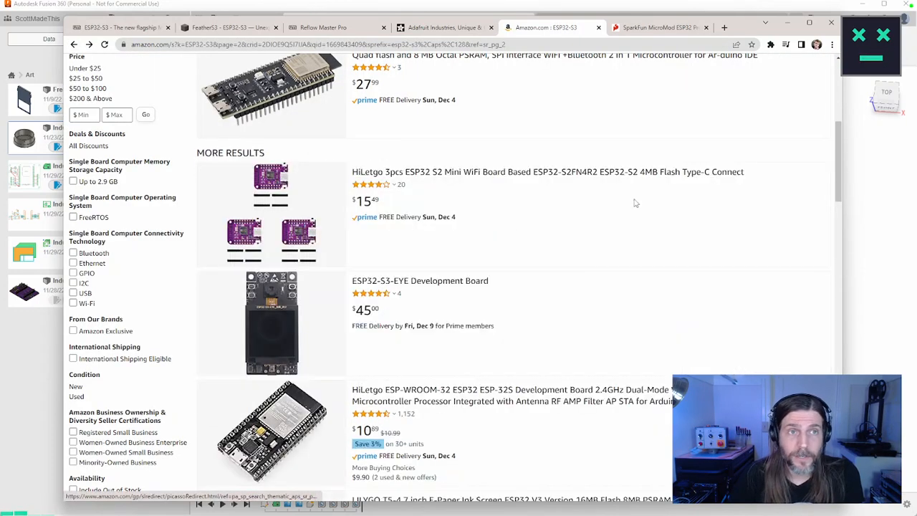
{"action": "scroll", "coordinate": [566, 303], "scroll_direction": "down", "scroll_amount": 2}
{"action": "scroll", "coordinate": [568, 301], "scroll_direction": "down", "scroll_amount": 1}
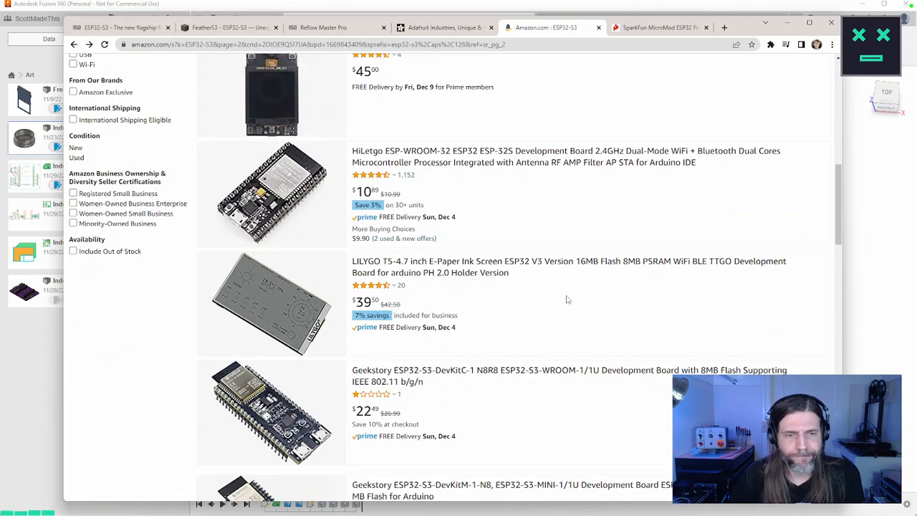
{"action": "scroll", "coordinate": [566, 300], "scroll_direction": "down", "scroll_amount": 3}
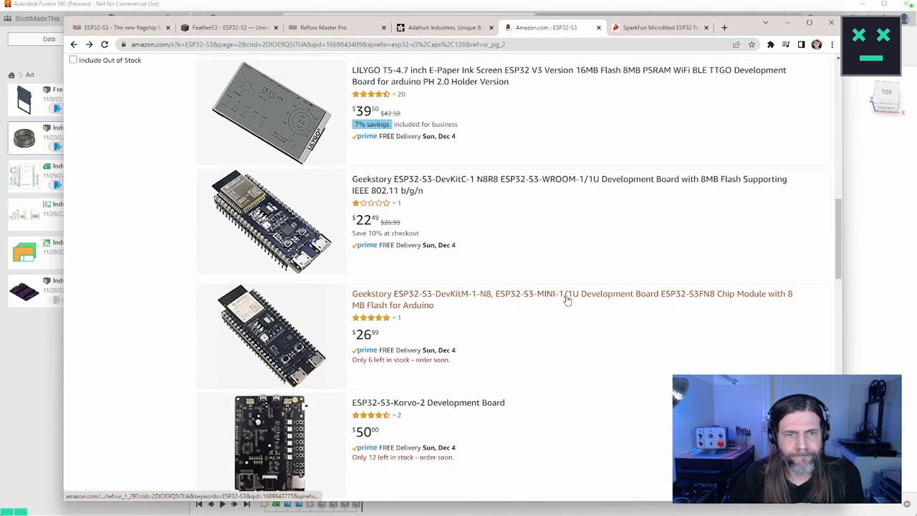
{"action": "scroll", "coordinate": [566, 300], "scroll_direction": "down", "scroll_amount": 4}
{"action": "scroll", "coordinate": [567, 297], "scroll_direction": "down", "scroll_amount": 3}
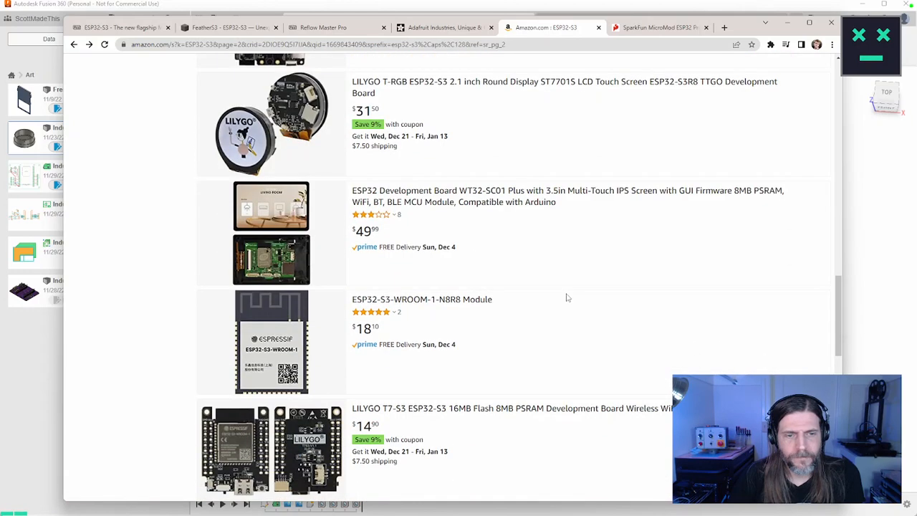
{"action": "scroll", "coordinate": [566, 297], "scroll_direction": "down", "scroll_amount": 3}
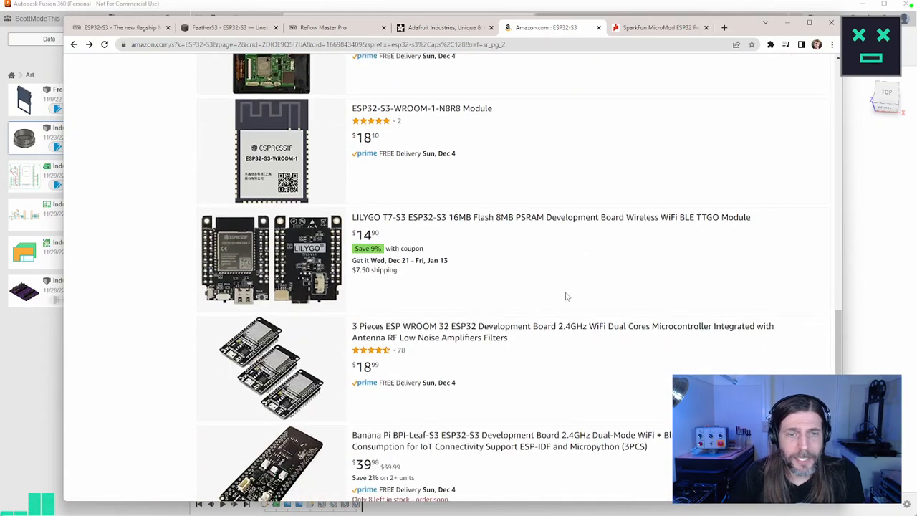
{"action": "scroll", "coordinate": [566, 297], "scroll_direction": "down", "scroll_amount": 3}
{"action": "scroll", "coordinate": [566, 296], "scroll_direction": "down", "scroll_amount": 1}
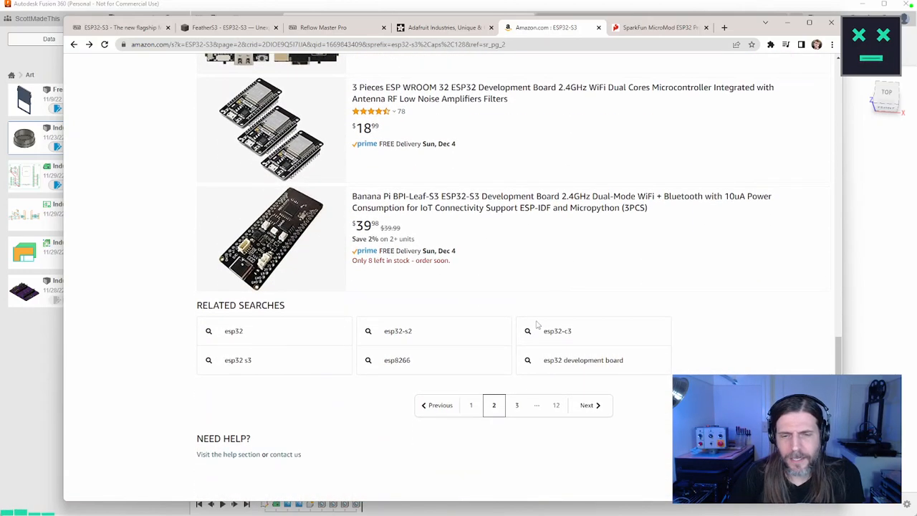
Go to page 3 of the ESP32-S3 results and look through the boards down to the related searches
{"action": "left_click", "coordinate": [517, 406]}
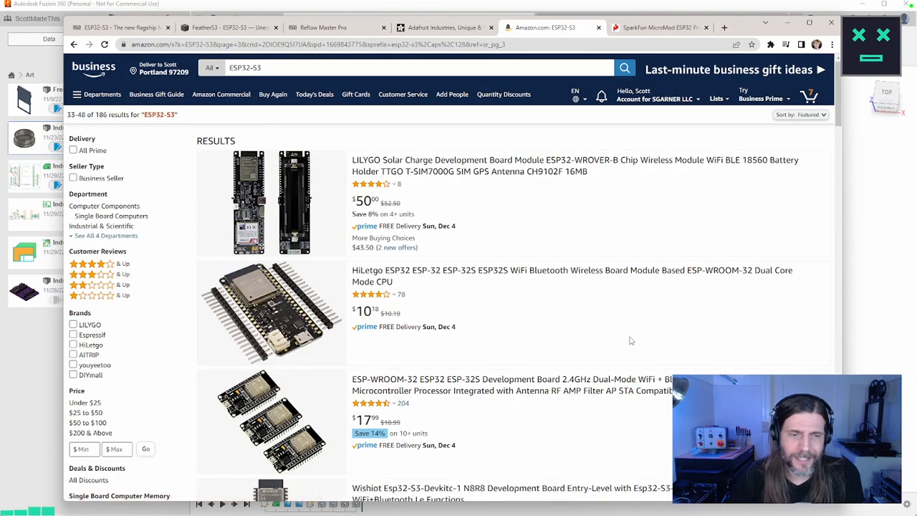
{"action": "scroll", "coordinate": [503, 292], "scroll_direction": "down", "scroll_amount": 2}
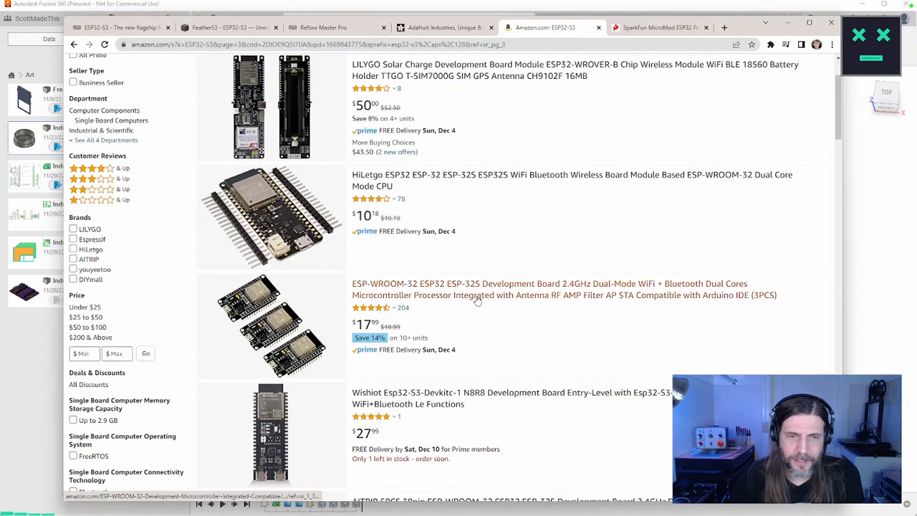
{"action": "scroll", "coordinate": [477, 299], "scroll_direction": "down", "scroll_amount": 2}
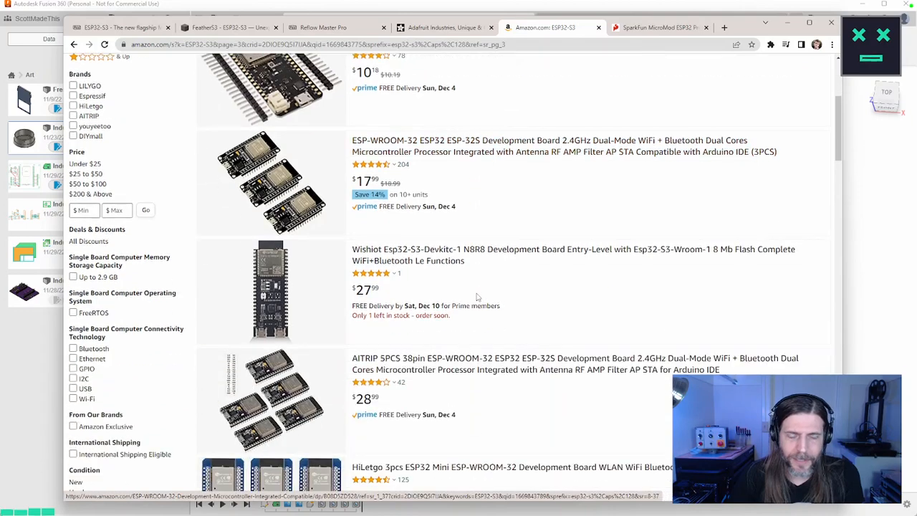
{"action": "scroll", "coordinate": [477, 297], "scroll_direction": "down", "scroll_amount": 2}
{"action": "scroll", "coordinate": [477, 297], "scroll_direction": "down", "scroll_amount": 3}
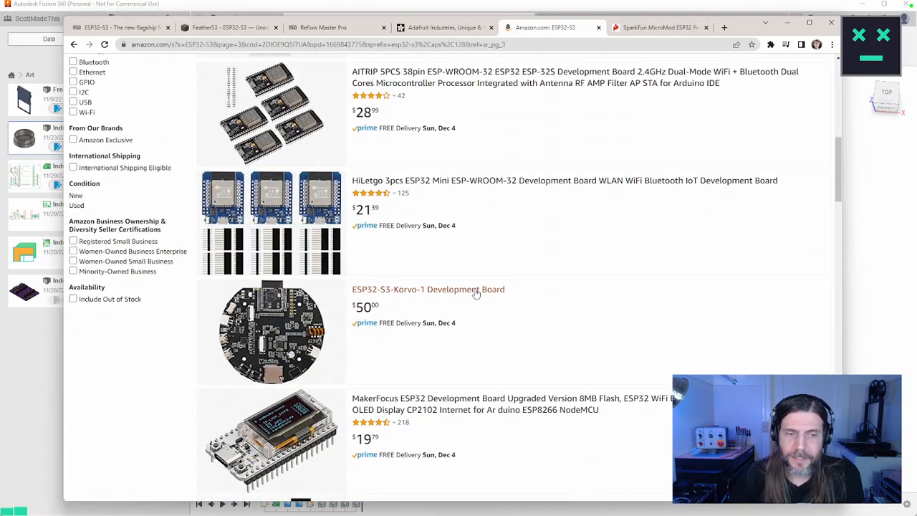
{"action": "scroll", "coordinate": [475, 290], "scroll_direction": "down", "scroll_amount": 3}
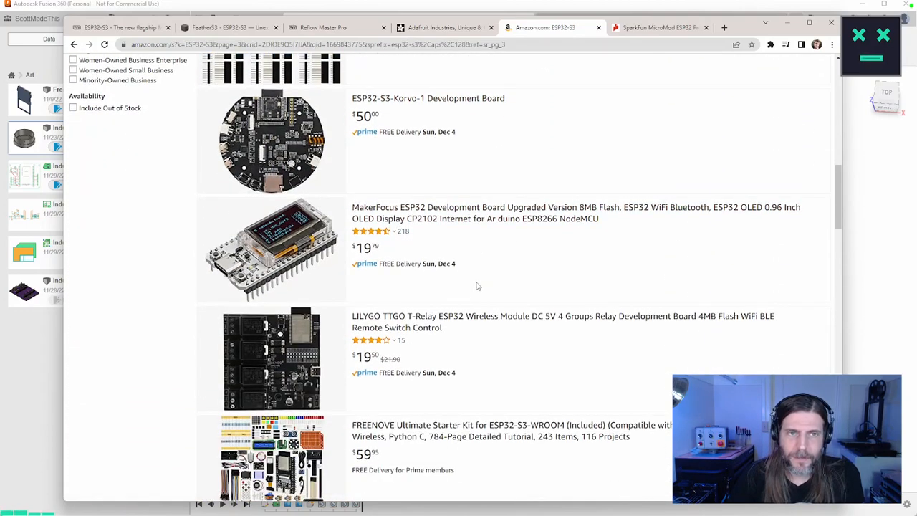
{"action": "scroll", "coordinate": [477, 286], "scroll_direction": "down", "scroll_amount": 10}
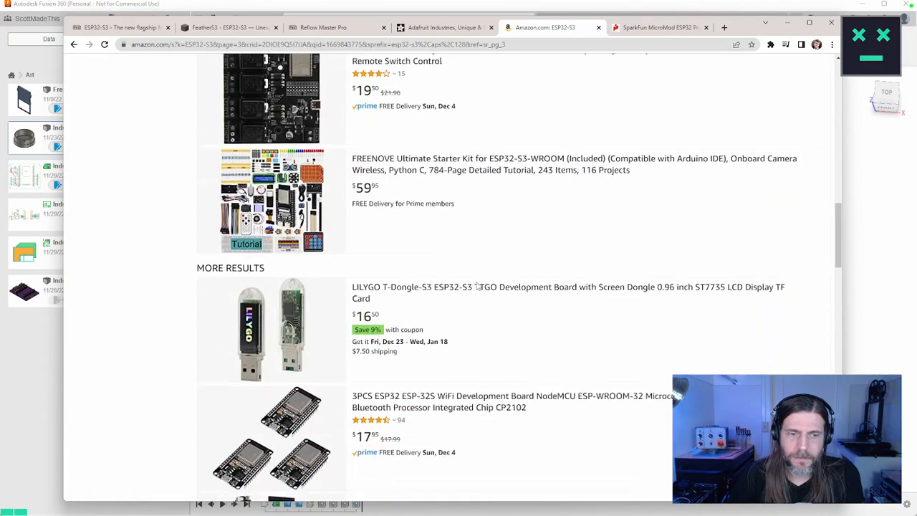
{"action": "scroll", "coordinate": [478, 286], "scroll_direction": "down", "scroll_amount": 3}
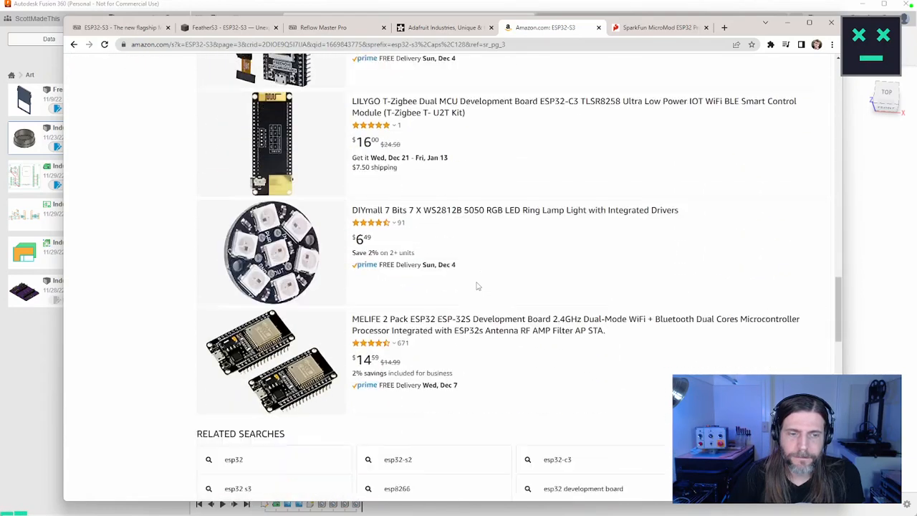
Go to page 4 of the ESP32-S3 results and check the board listings and prices
{"action": "left_click", "coordinate": [535, 457]}
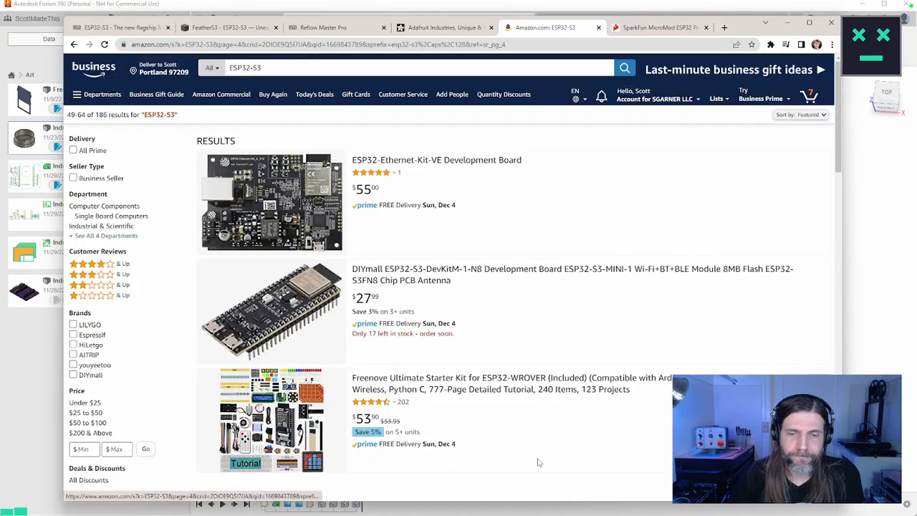
{"action": "scroll", "coordinate": [591, 386], "scroll_direction": "down", "scroll_amount": 4}
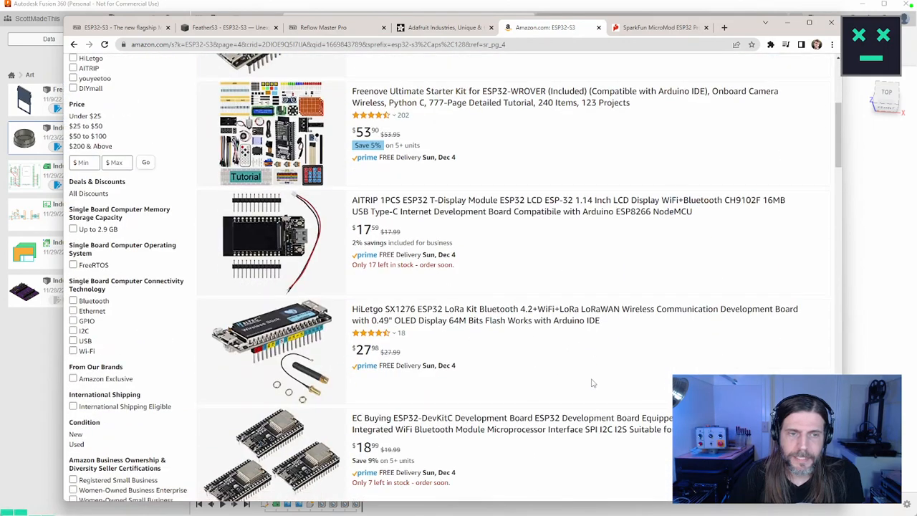
{"action": "scroll", "coordinate": [591, 381], "scroll_direction": "down", "scroll_amount": 3}
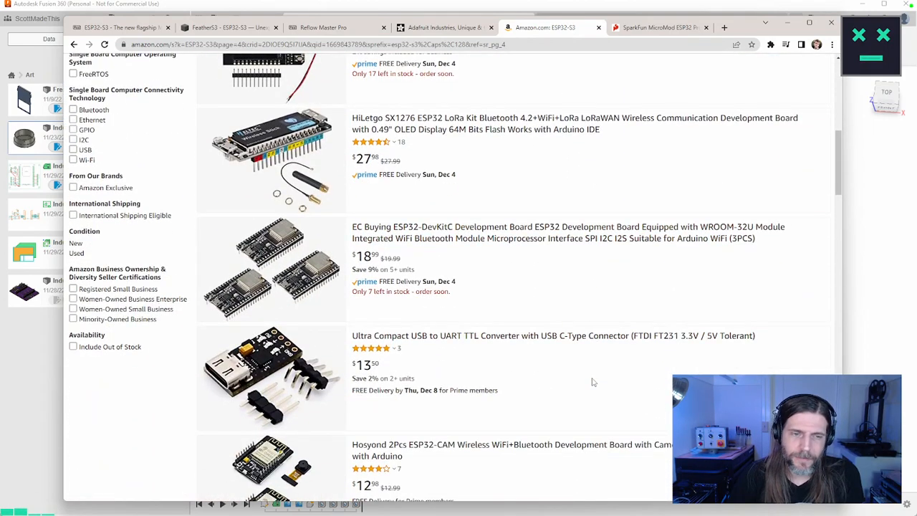
{"action": "scroll", "coordinate": [592, 382], "scroll_direction": "down", "scroll_amount": 3}
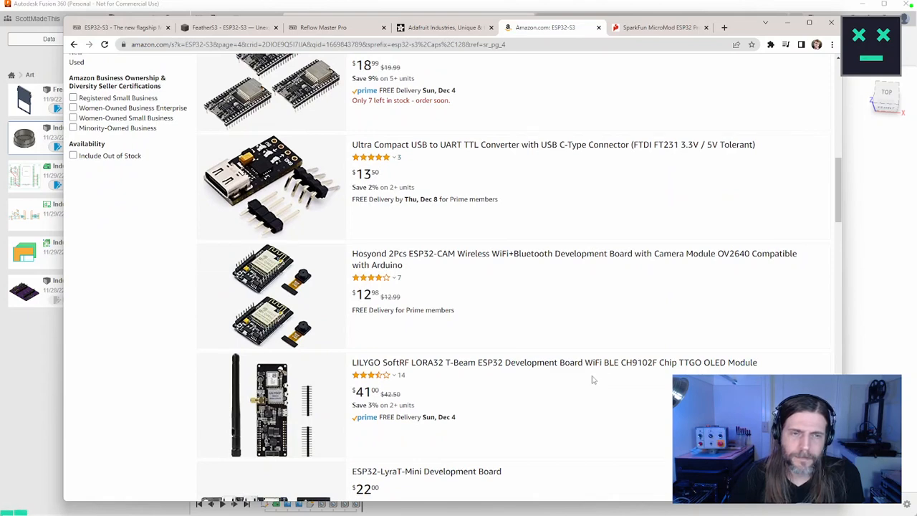
{"action": "scroll", "coordinate": [592, 380], "scroll_direction": "down", "scroll_amount": 4}
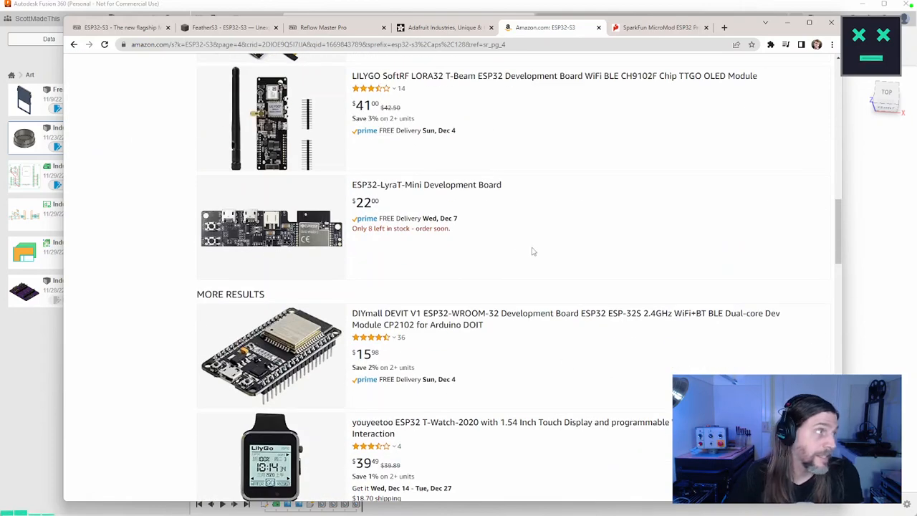
Switch to Fusion 360 and examine the IndustrialTaxidermy 3D PCB, its ESP32 headers, resistors and traces
{"action": "left_click", "coordinate": [788, 25]}
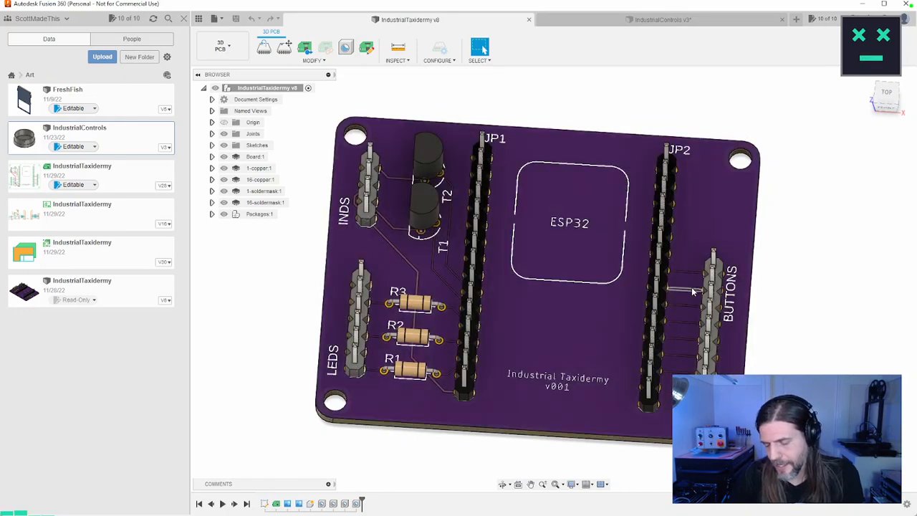
{"action": "middle_click_drag", "start_coordinate": [816, 332], "coordinate": [667, 306]}
{"action": "scroll", "coordinate": [781, 328], "scroll_direction": "up", "scroll_amount": 3}
{"action": "scroll", "coordinate": [782, 341], "scroll_direction": "down", "scroll_amount": 4}
{"action": "scroll", "coordinate": [784, 342], "scroll_direction": "down", "scroll_amount": 3}
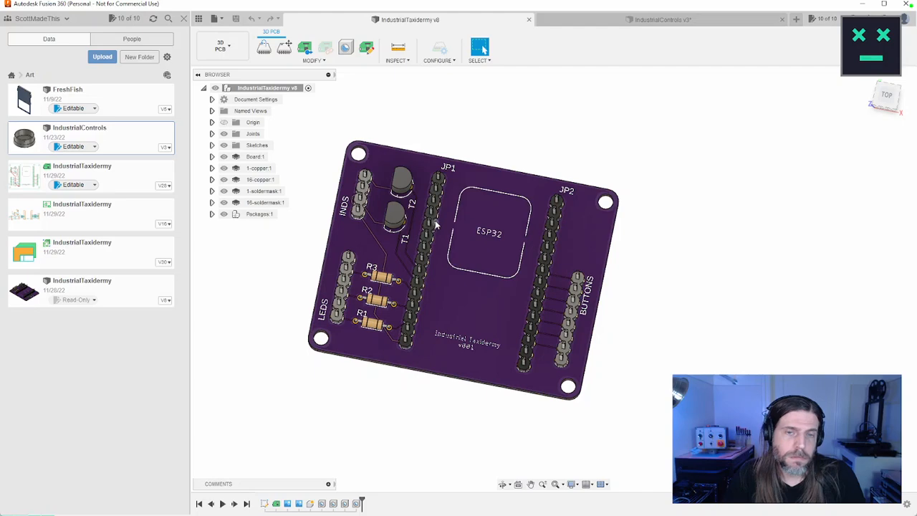
{"action": "scroll", "coordinate": [364, 311], "scroll_direction": "down", "scroll_amount": 1}
{"action": "scroll", "coordinate": [364, 310], "scroll_direction": "up", "scroll_amount": 3}
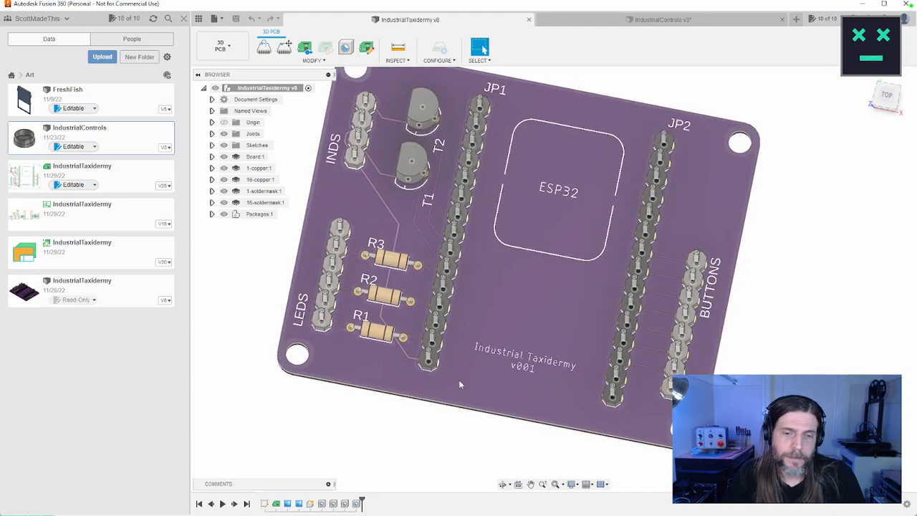
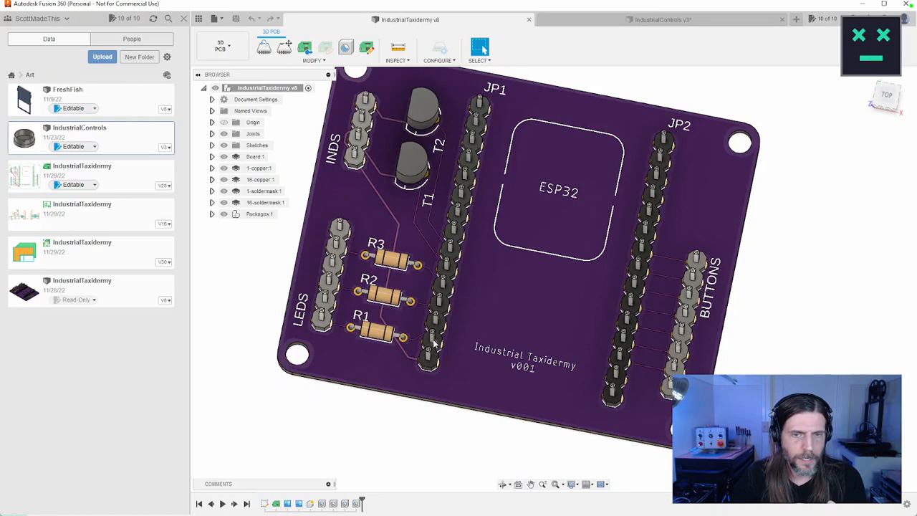
{"action": "scroll", "coordinate": [434, 344], "scroll_direction": "up", "scroll_amount": 5}
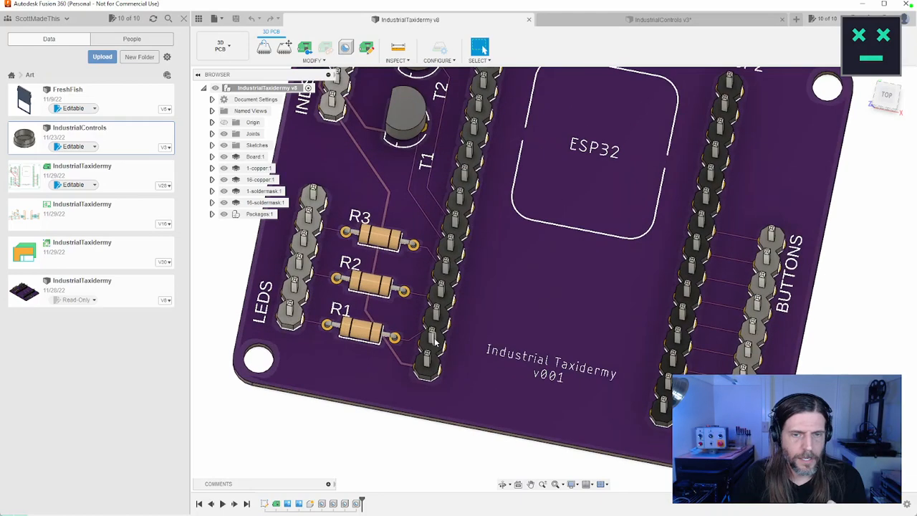
{"action": "scroll", "coordinate": [438, 344], "scroll_direction": "down", "scroll_amount": 10}
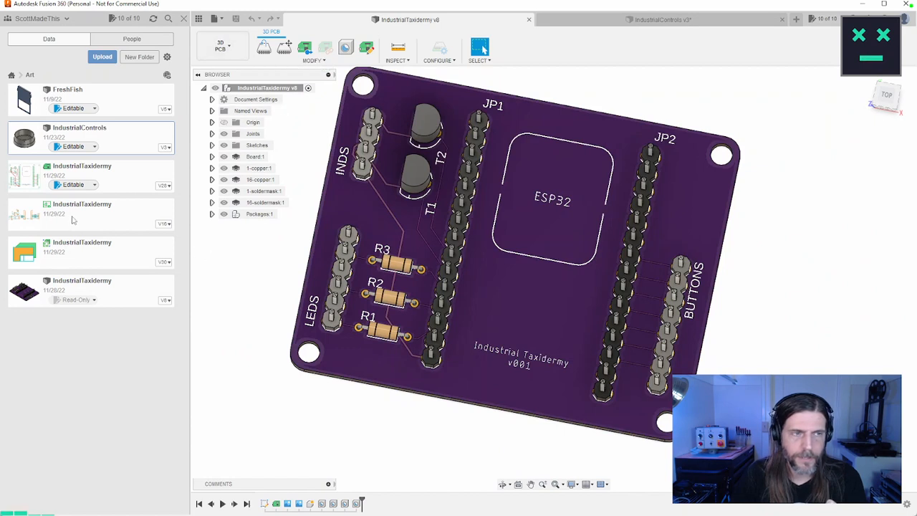
Open the IndustrialTaxidermy electronics design and its 2D PCB board layout
{"action": "double_click", "coordinate": [77, 252]}
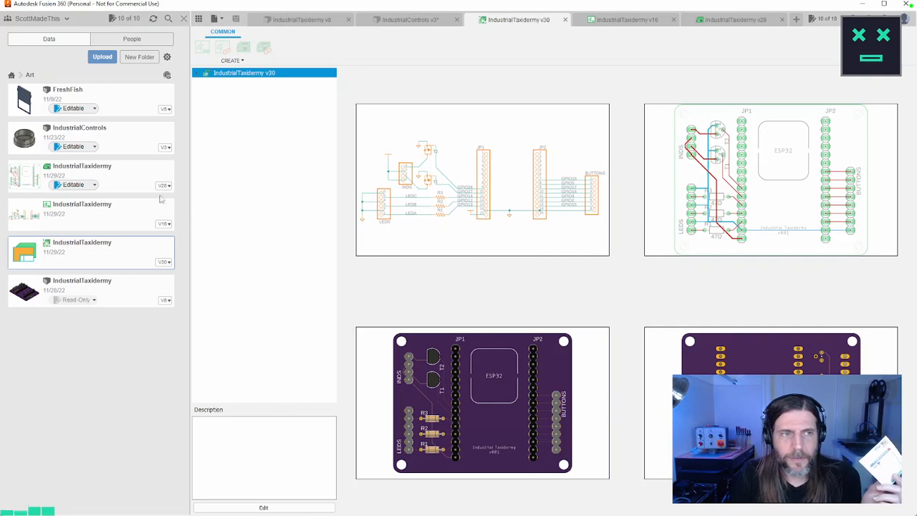
{"action": "double_click", "coordinate": [105, 183]}
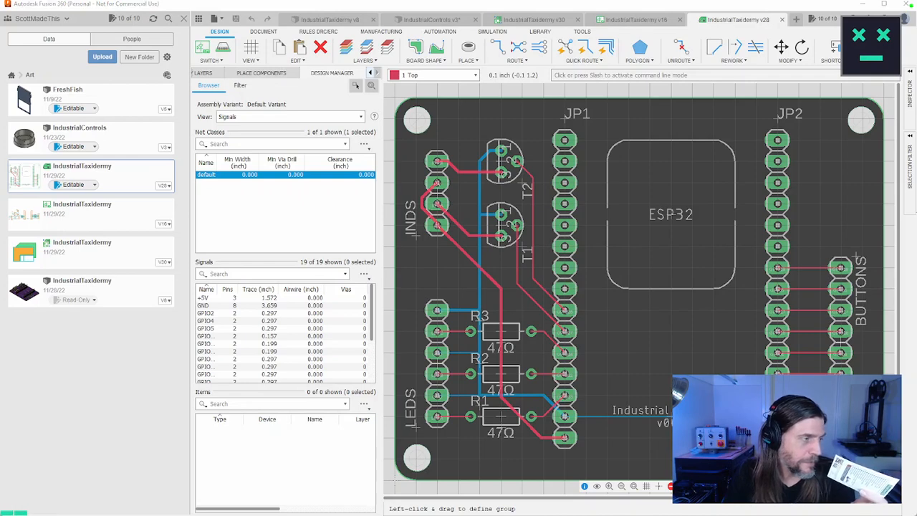
Switch to the browser showing the TinyS2 page and open Unexpected Maker's ESP32-S3 boards site
{"action": "key", "text": "alt+Tab"}
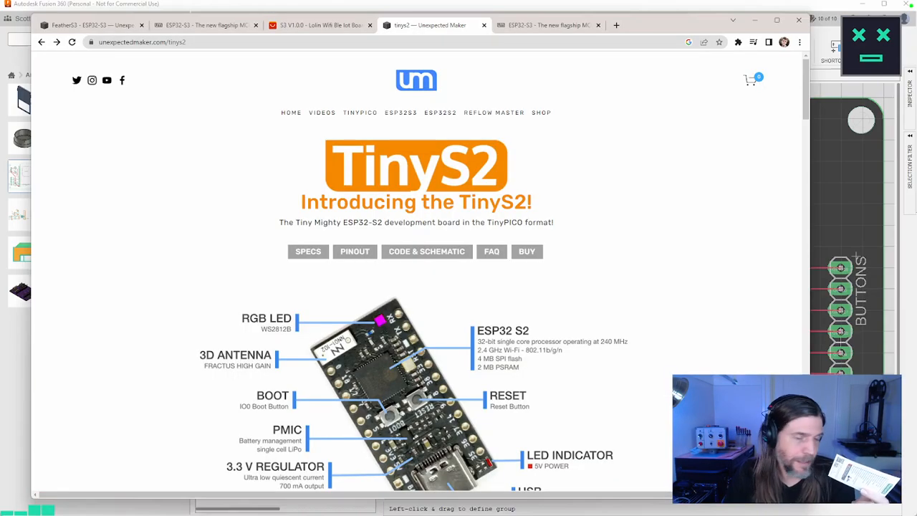
{"action": "left_click", "coordinate": [437, 117]}
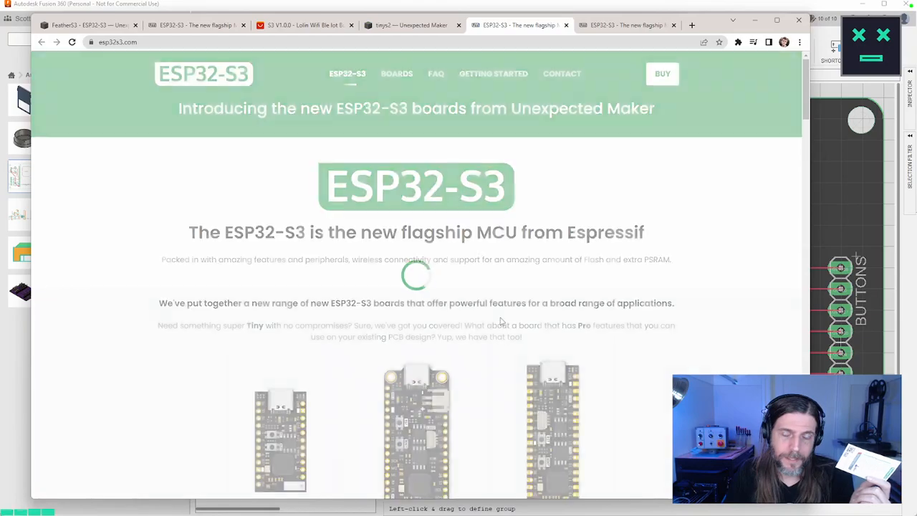
Open the TinyS3 board page and examine its annotated board diagram and features list
{"action": "scroll", "coordinate": [501, 322], "scroll_direction": "down", "scroll_amount": 3}
{"action": "left_click", "coordinate": [311, 297]}
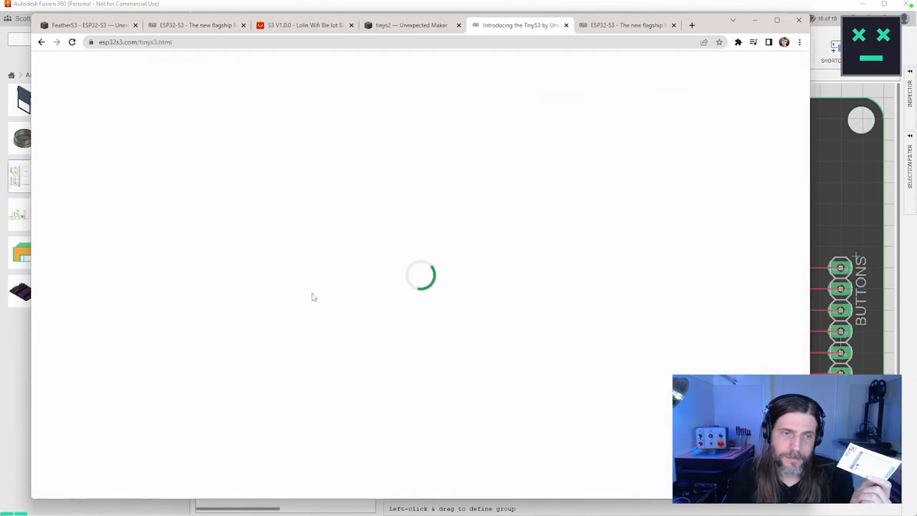
{"action": "scroll", "coordinate": [681, 334], "scroll_direction": "down", "scroll_amount": 3}
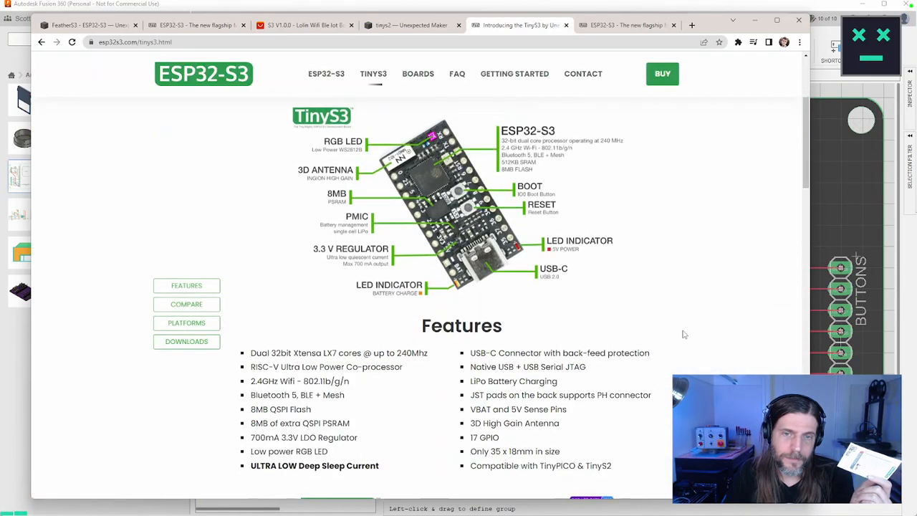
{"action": "scroll", "coordinate": [684, 334], "scroll_direction": "up", "scroll_amount": 2}
{"action": "scroll", "coordinate": [684, 335], "scroll_direction": "down", "scroll_amount": 2}
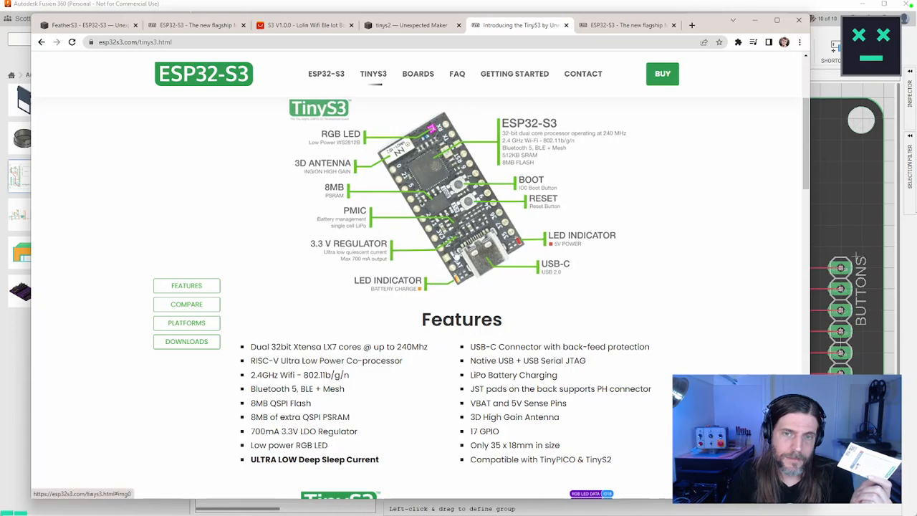
{"action": "left_click_drag", "start_coordinate": [805, 175], "coordinate": [767, 166]}
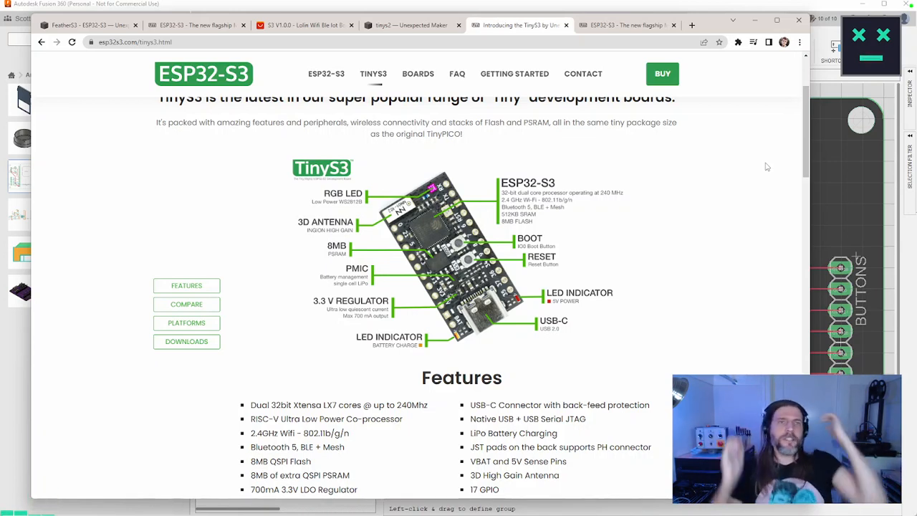
Check the LOLIN S3 listing on AliExpress, then return to the ESP32-S3 boards overview and review the TinyS3, FeatherS3 and ProS3 lineup
{"action": "left_click", "coordinate": [302, 25]}
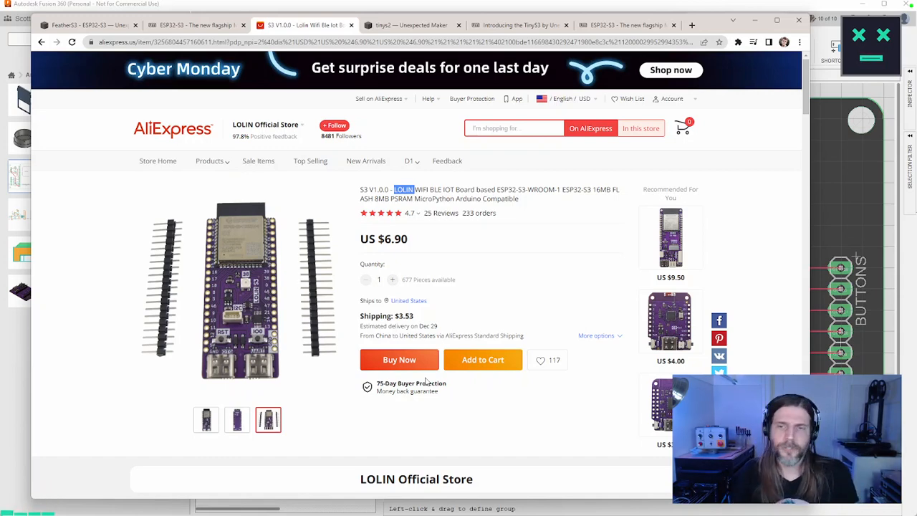
{"action": "left_click", "coordinate": [627, 25]}
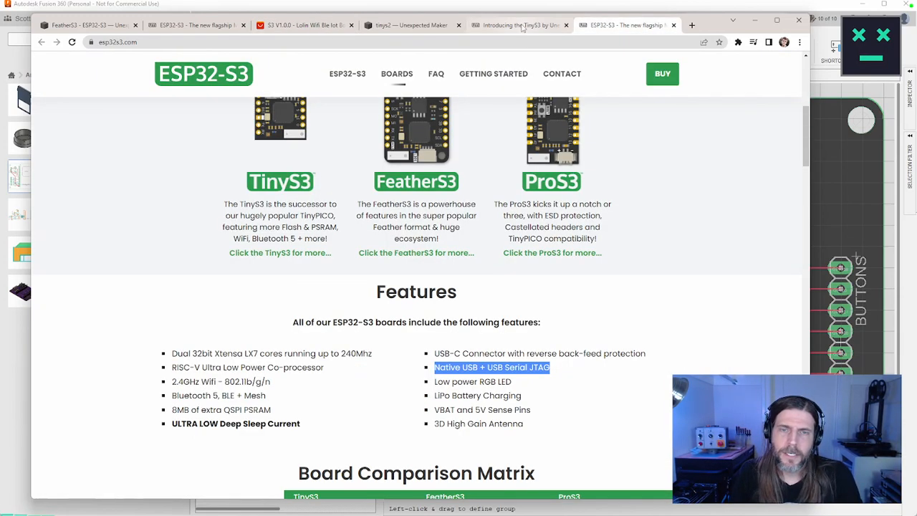
{"action": "scroll", "coordinate": [632, 343], "scroll_direction": "up", "scroll_amount": 3}
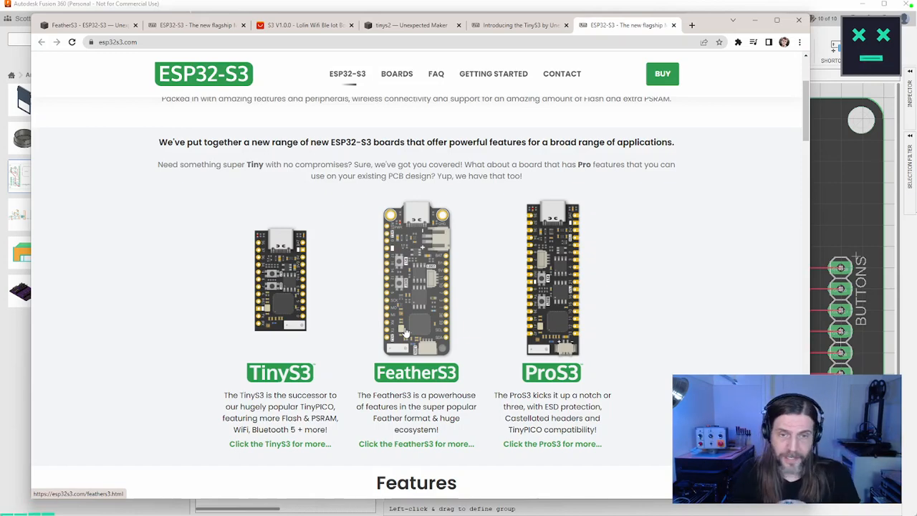
{"action": "scroll", "coordinate": [405, 333], "scroll_direction": "down", "scroll_amount": 3}
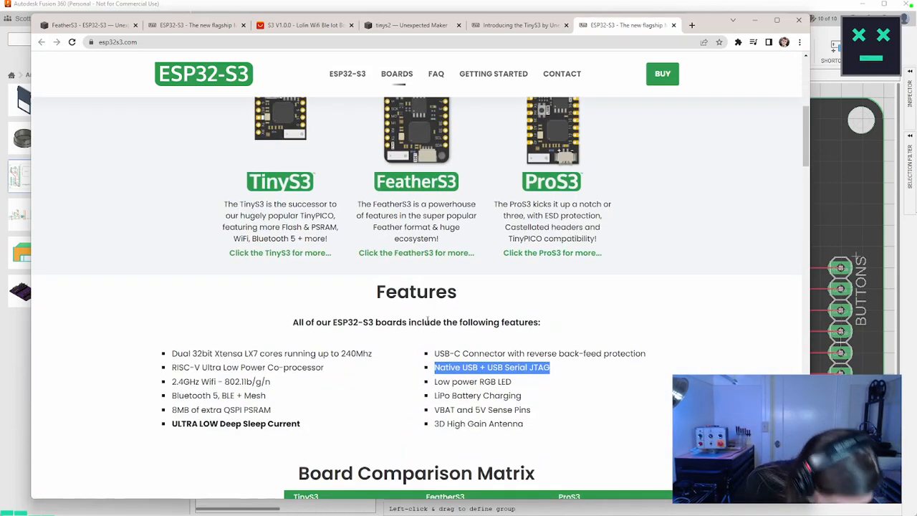
Search the ESP32-S3 boards page for "uart" and read the FAQ entry on the RX and TX pins
{"action": "scroll", "coordinate": [428, 321], "scroll_direction": "down", "scroll_amount": 3}
{"action": "left_click", "coordinate": [597, 290]}
{"action": "key", "text": "ctrl+f"}
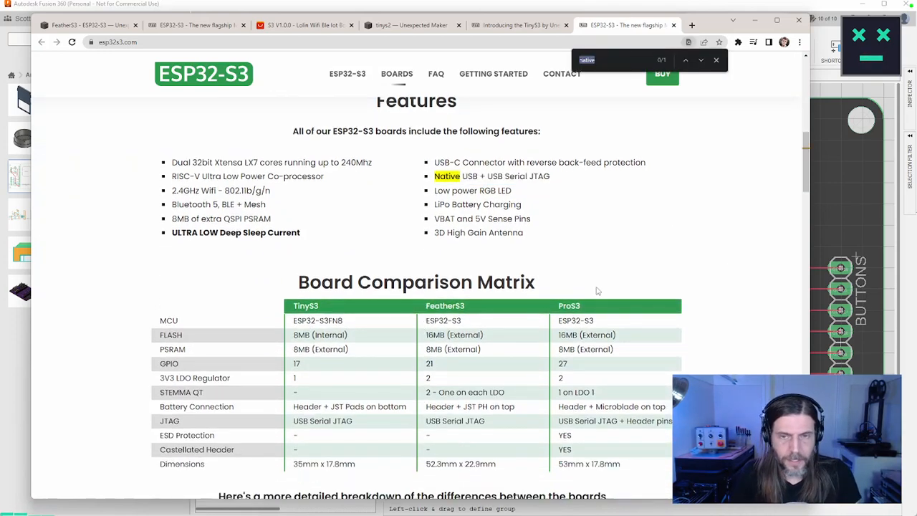
{"action": "type", "text": "uart"}
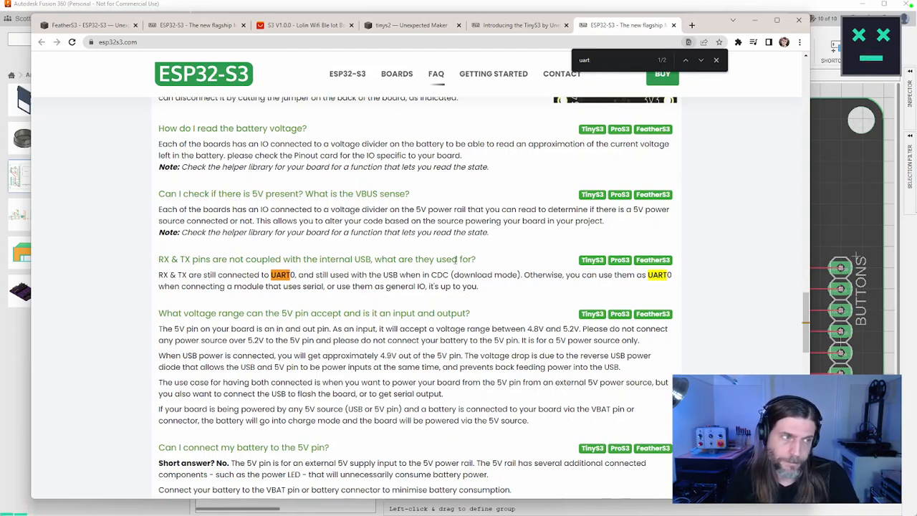
{"action": "scroll", "coordinate": [452, 259], "scroll_direction": "down", "scroll_amount": 2}
{"action": "scroll", "coordinate": [413, 209], "scroll_direction": "up", "scroll_amount": 10}
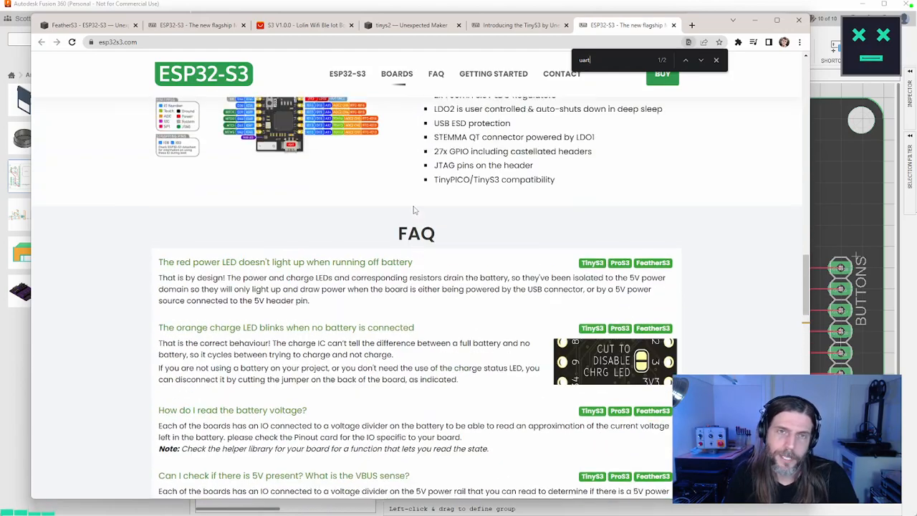
{"action": "scroll", "coordinate": [413, 209], "scroll_direction": "up", "scroll_amount": 12}
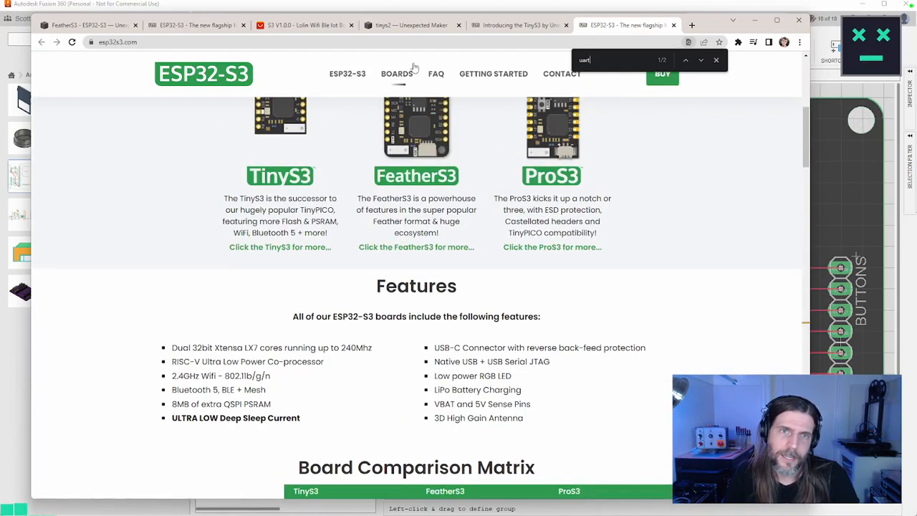
{"action": "left_click", "coordinate": [715, 60]}
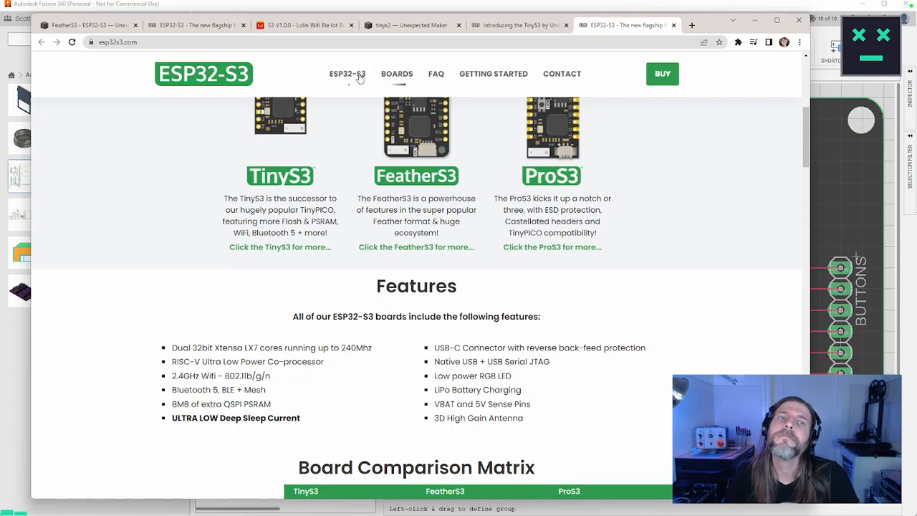
Open the TinyS3 page from the boards overview and study its pinout diagram
{"action": "left_click", "coordinate": [289, 185]}
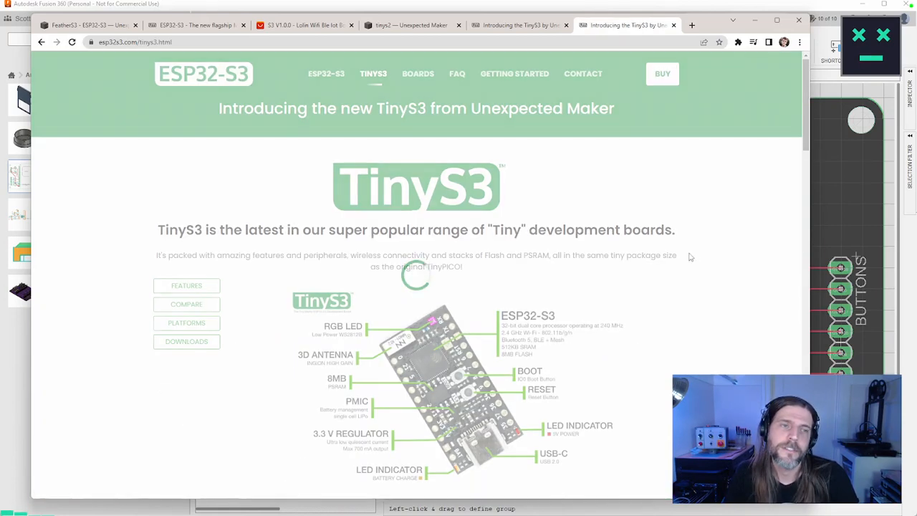
{"action": "scroll", "coordinate": [702, 254], "scroll_direction": "down", "scroll_amount": 2}
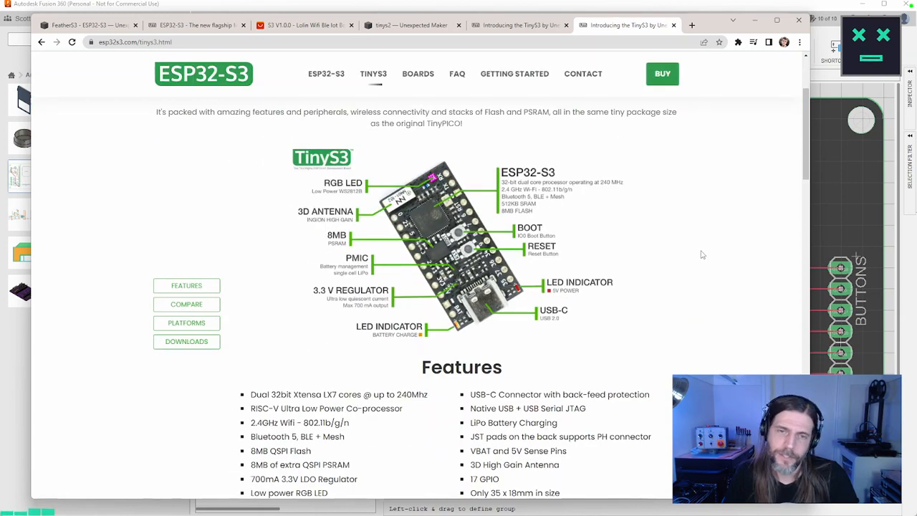
{"action": "scroll", "coordinate": [702, 255], "scroll_direction": "down", "scroll_amount": 4}
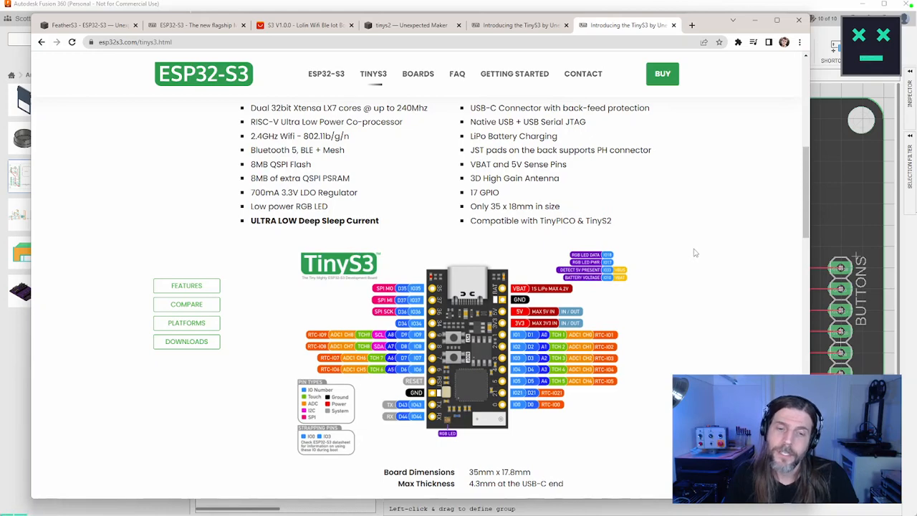
Narrow the browser window and move it off the Fusion 360 PCB layout to view the board, then bring it back
{"action": "left_click_drag", "start_coordinate": [811, 320], "coordinate": [744, 317]}
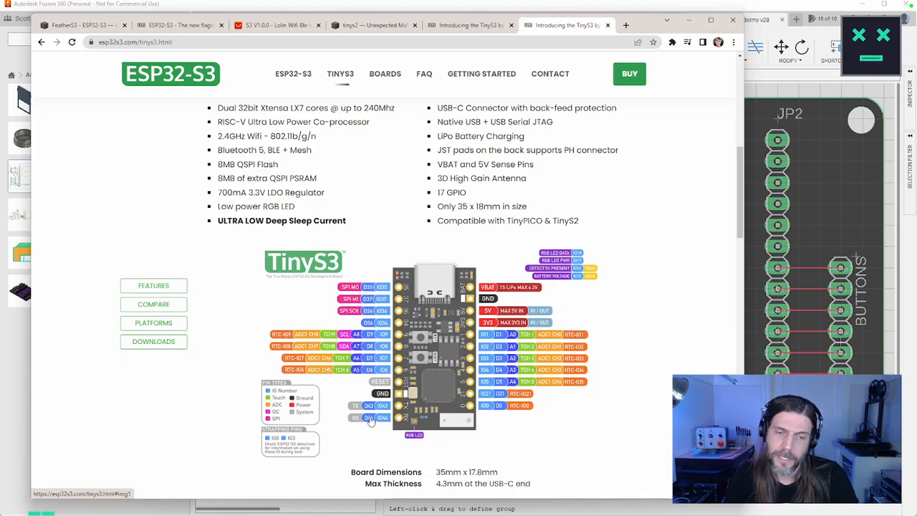
{"action": "left_click_drag", "start_coordinate": [640, 26], "coordinate": [0, 26]}
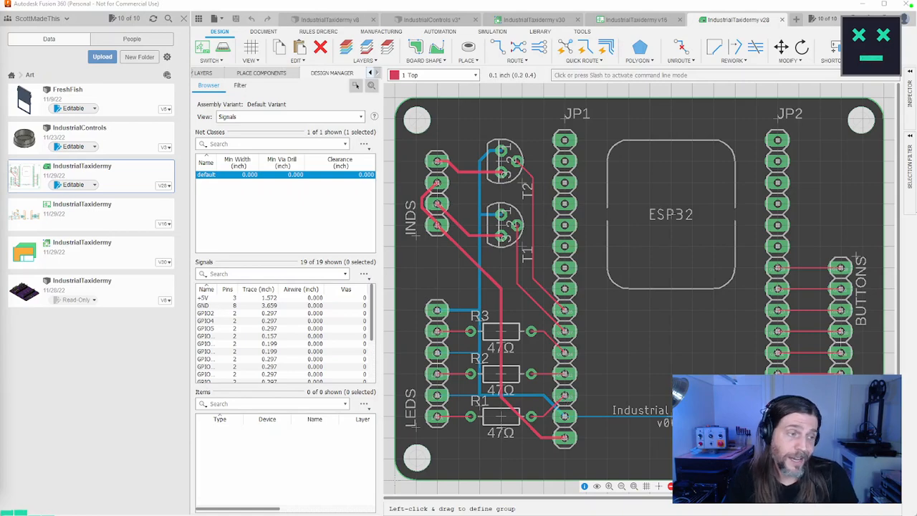
{"action": "left_click_drag", "start_coordinate": [0, 14], "coordinate": [595, 22]}
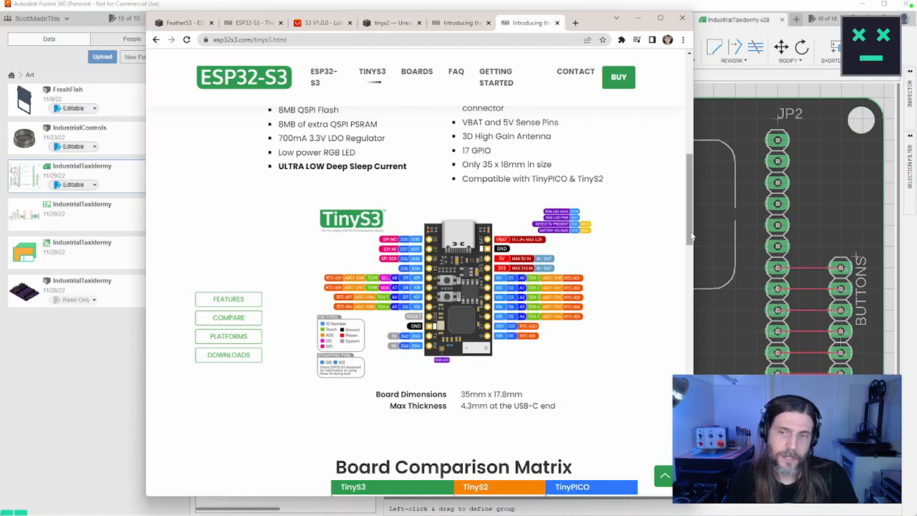
Go to the TinyS3 Downloads section and read the schematic and the list of items in the GitHub repo
{"action": "left_click_drag", "start_coordinate": [689, 233], "coordinate": [671, 393]}
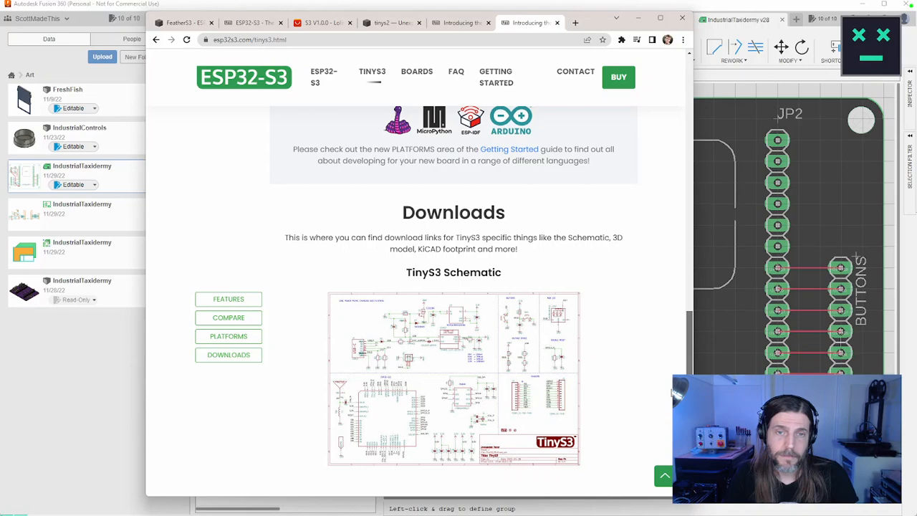
{"action": "scroll", "coordinate": [606, 456], "scroll_direction": "down", "scroll_amount": 2}
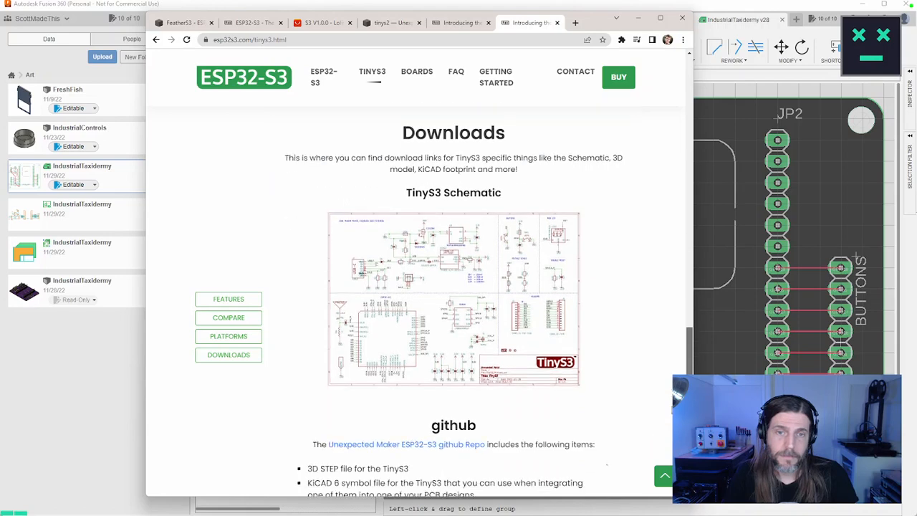
{"action": "scroll", "coordinate": [623, 415], "scroll_direction": "down", "scroll_amount": 3}
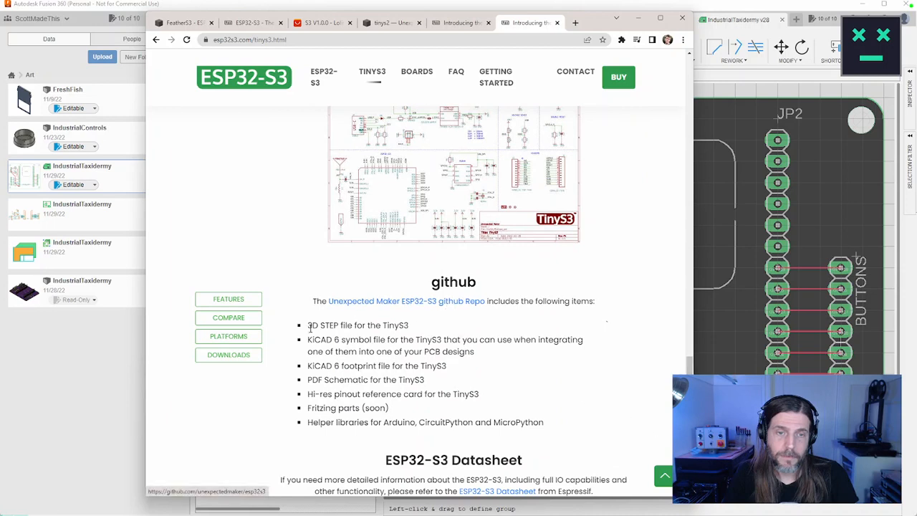
{"action": "left_click_drag", "start_coordinate": [560, 431], "coordinate": [309, 319]}
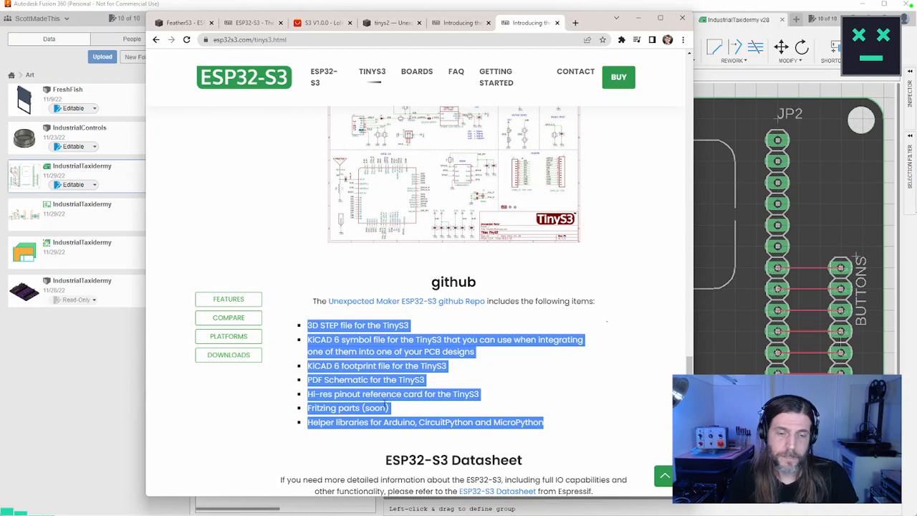
Open the Unexpected Maker ESP32-S3 GitHub repo and check its 3d models, Pinout Cards and code folders
{"action": "left_click", "coordinate": [409, 301]}
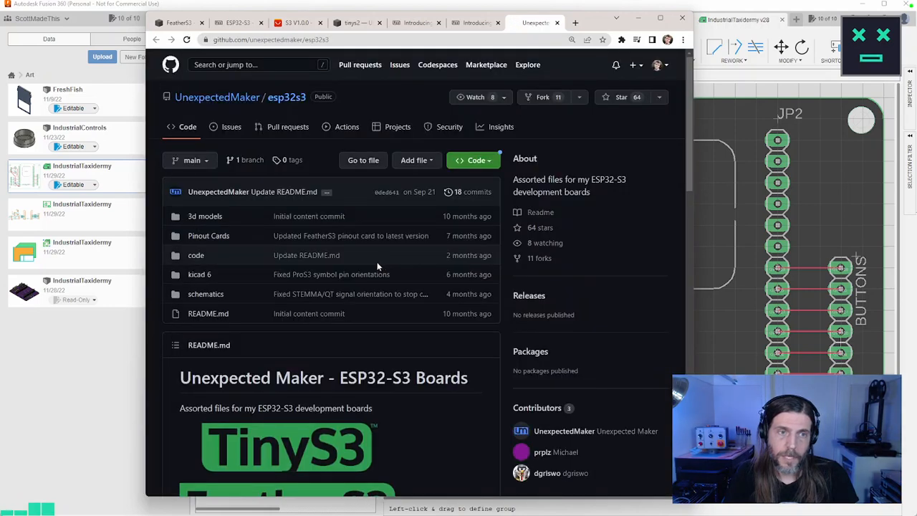
{"action": "left_click", "coordinate": [208, 217]}
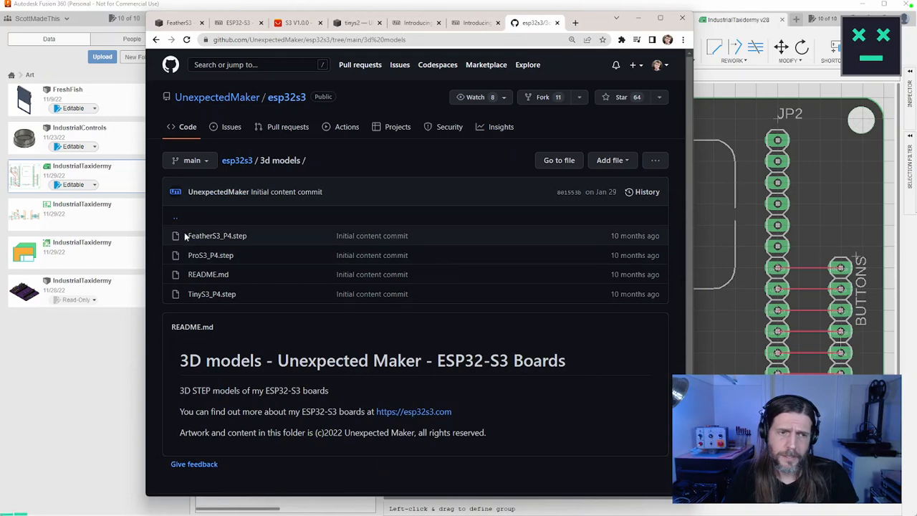
{"action": "left_click", "coordinate": [157, 40]}
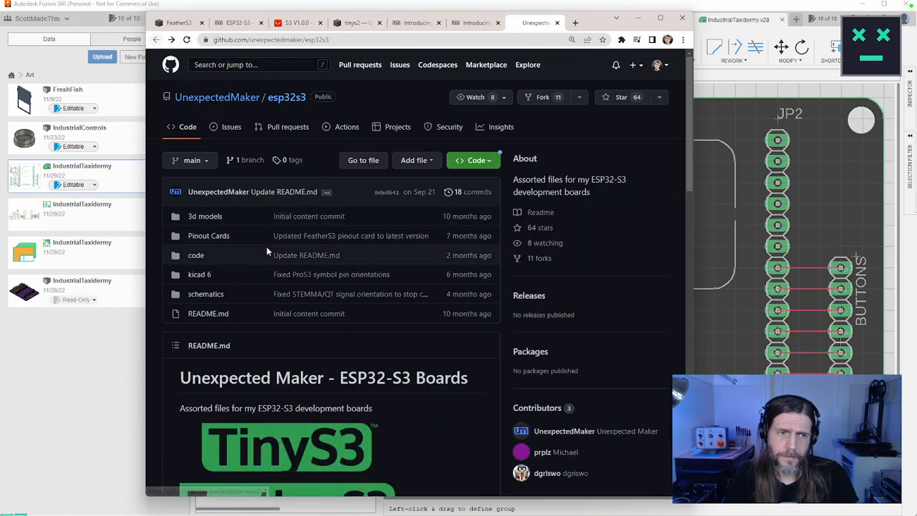
{"action": "left_click", "coordinate": [207, 236]}
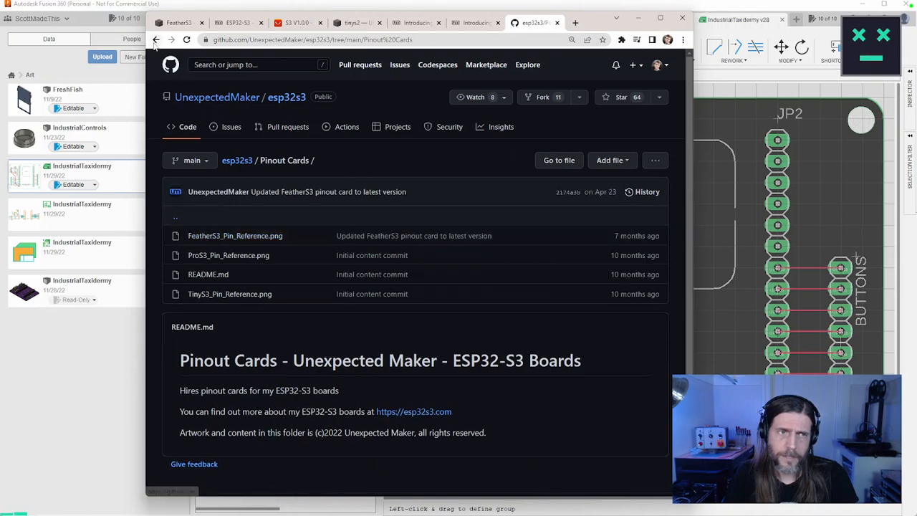
{"action": "left_click", "coordinate": [157, 40]}
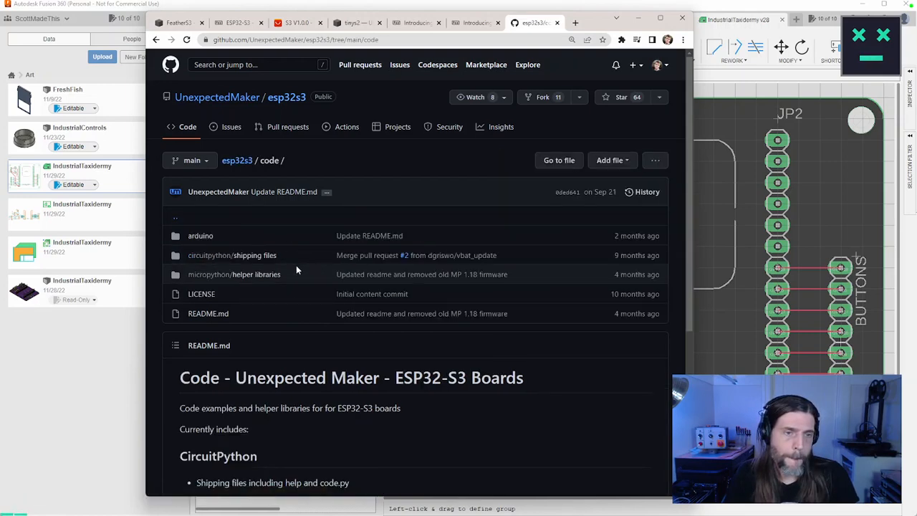
Open the arduino folder inside the code folder and follow its link to the helper library repository
{"action": "left_click", "coordinate": [205, 240]}
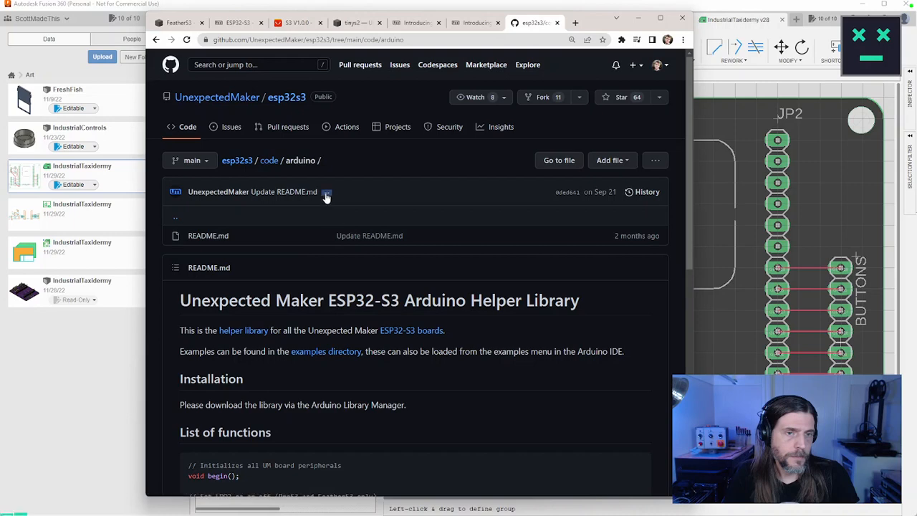
{"action": "left_click", "coordinate": [176, 221]}
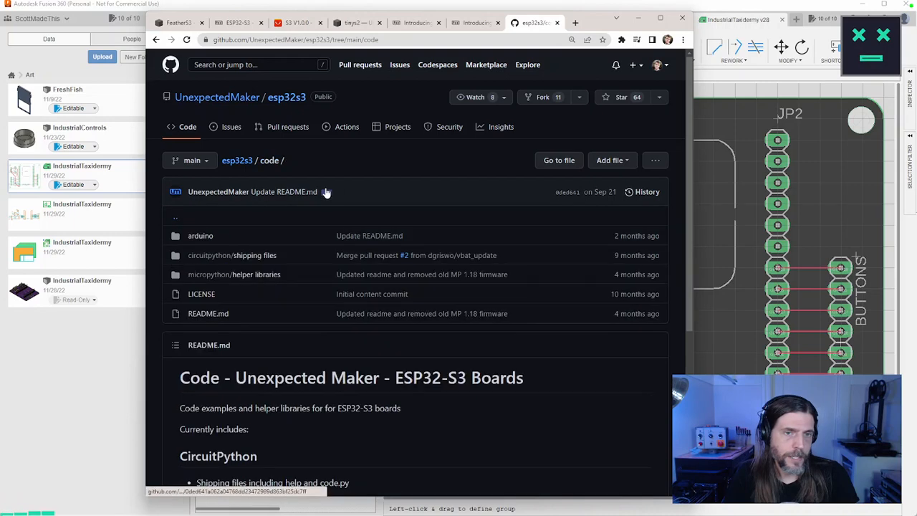
{"action": "left_click", "coordinate": [202, 236]}
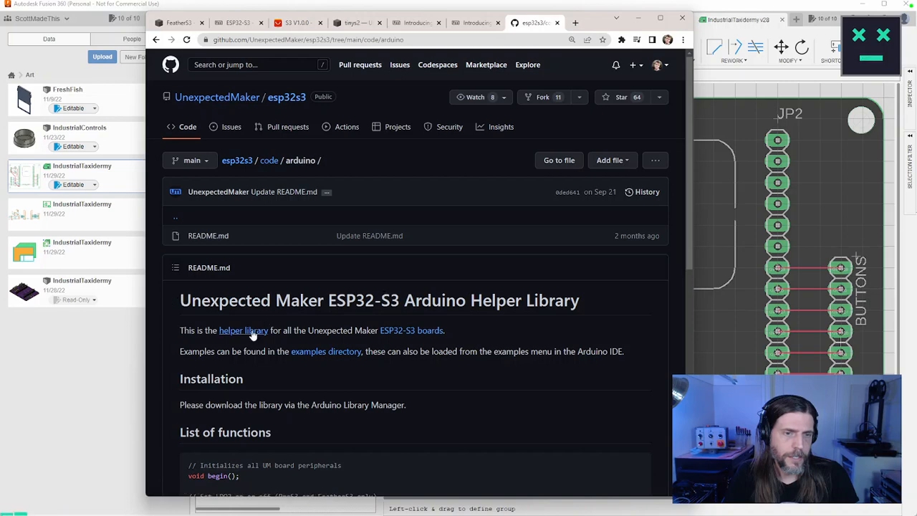
{"action": "left_click", "coordinate": [253, 333]}
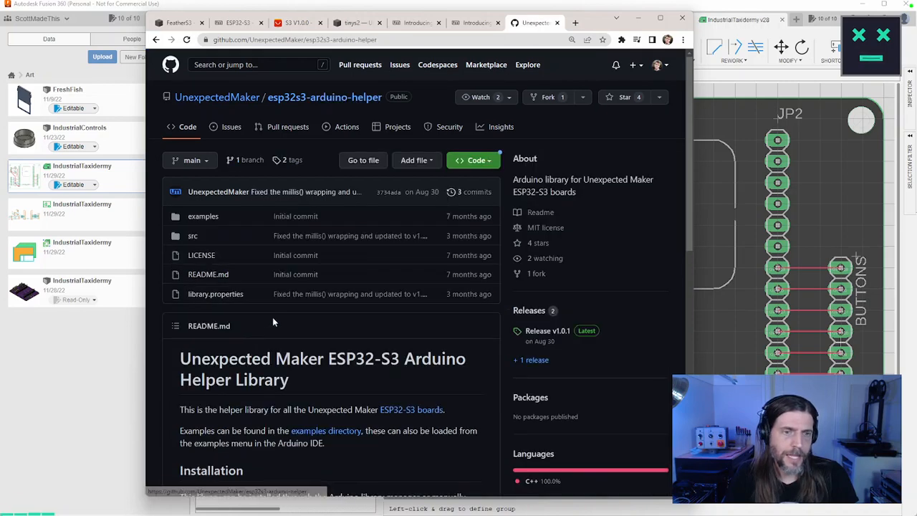
Read the Arduino helper library's README, covering the examples, installation and list of functions
{"action": "scroll", "coordinate": [355, 289], "scroll_direction": "down", "scroll_amount": 3}
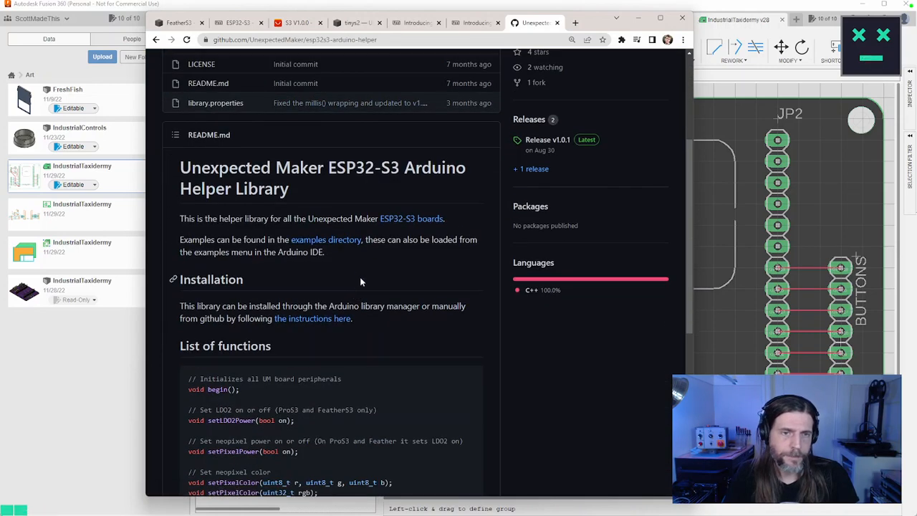
{"action": "left_click_drag", "start_coordinate": [179, 239], "coordinate": [331, 253]}
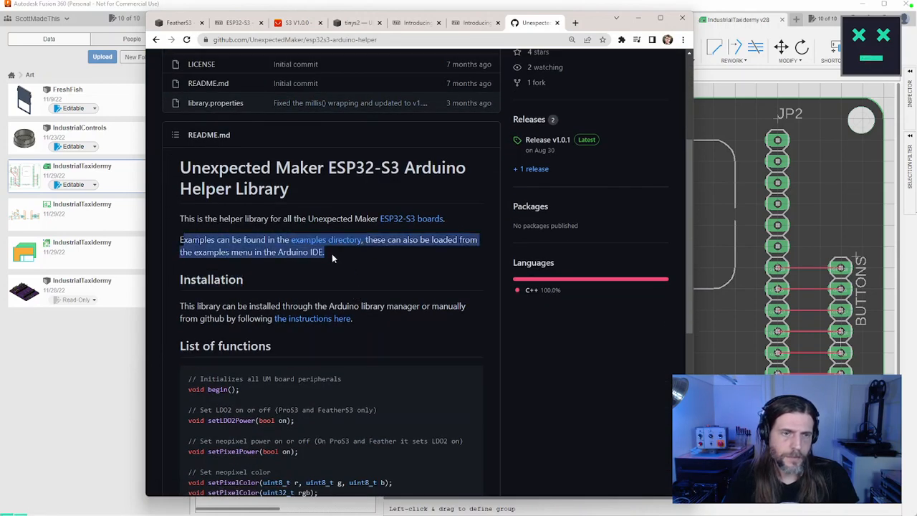
{"action": "scroll", "coordinate": [332, 254], "scroll_direction": "down", "scroll_amount": 2}
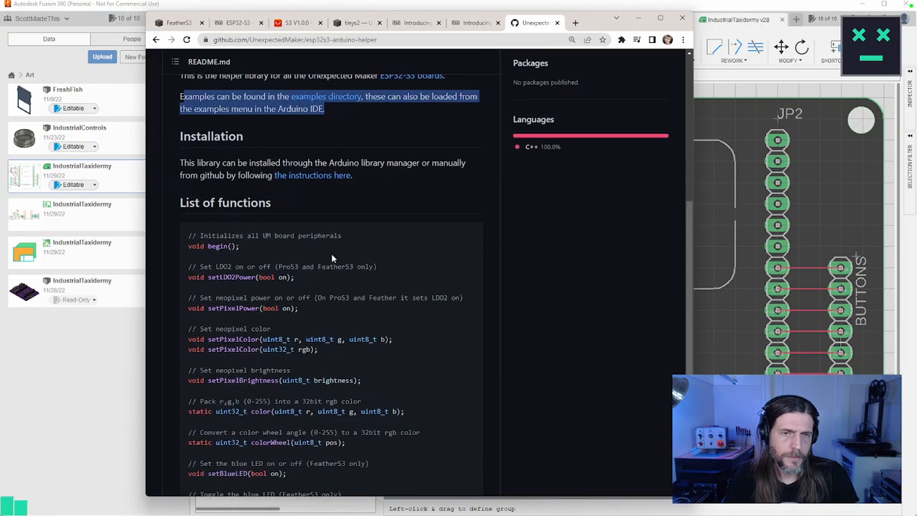
Examine the helper library's list of functions, noting the LDO2 power entry and the two blue LED entries marked FeatherS3 only
{"action": "scroll", "coordinate": [331, 255], "scroll_direction": "down", "scroll_amount": 4}
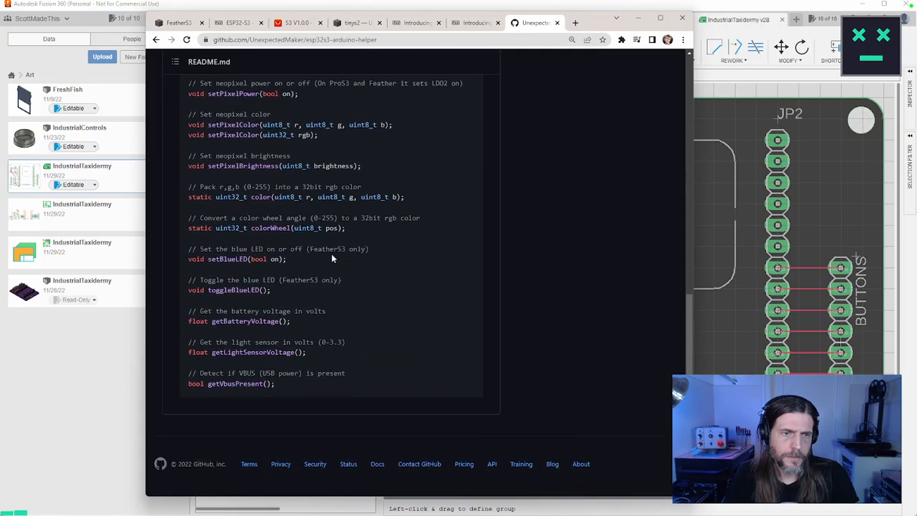
{"action": "scroll", "coordinate": [332, 258], "scroll_direction": "up", "scroll_amount": 2}
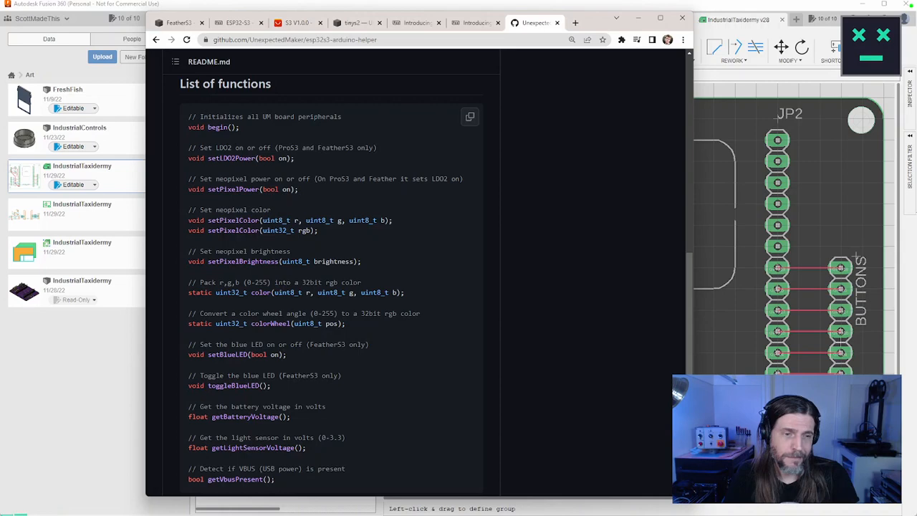
{"action": "scroll", "coordinate": [266, 314], "scroll_direction": "up", "scroll_amount": 2}
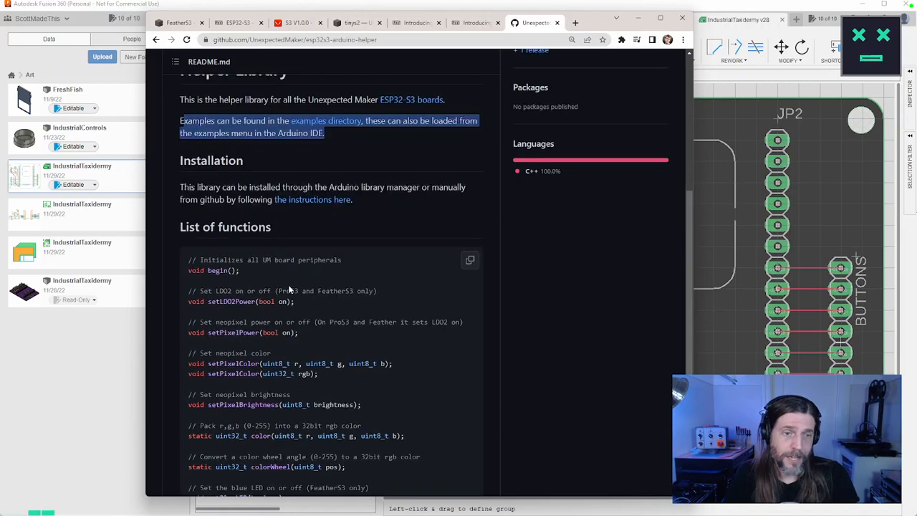
{"action": "scroll", "coordinate": [288, 283], "scroll_direction": "up", "scroll_amount": 3}
{"action": "scroll", "coordinate": [289, 272], "scroll_direction": "down", "scroll_amount": 2}
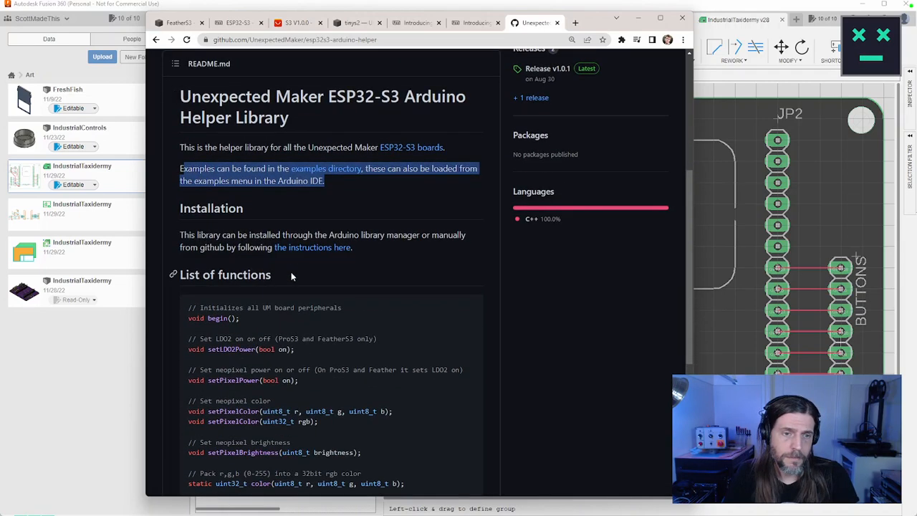
{"action": "scroll", "coordinate": [290, 276], "scroll_direction": "down", "scroll_amount": 2}
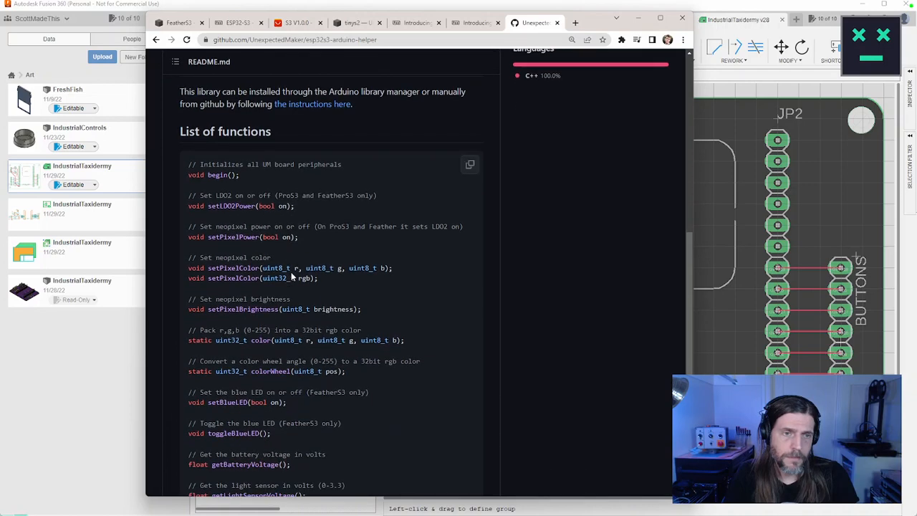
{"action": "triple_click", "coordinate": [216, 195]}
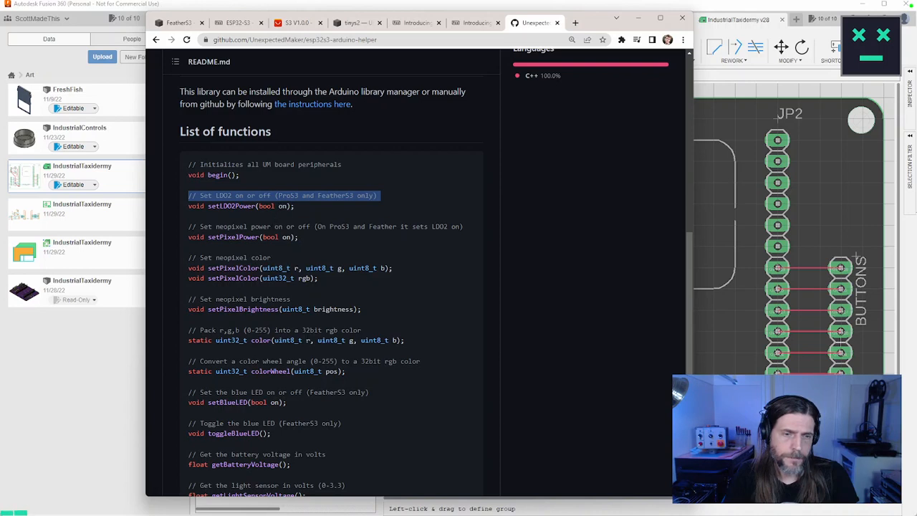
{"action": "scroll", "coordinate": [307, 342], "scroll_direction": "down", "scroll_amount": 3}
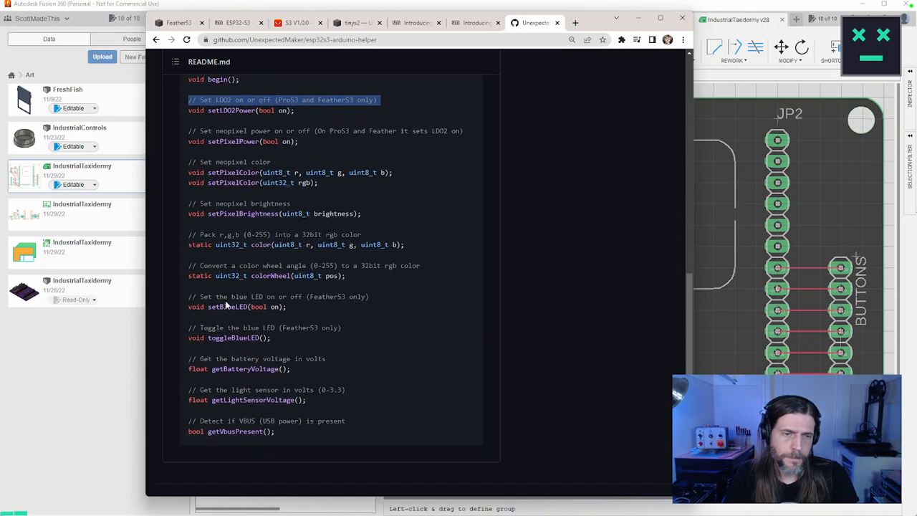
{"action": "left_click_drag", "start_coordinate": [279, 337], "coordinate": [179, 295]}
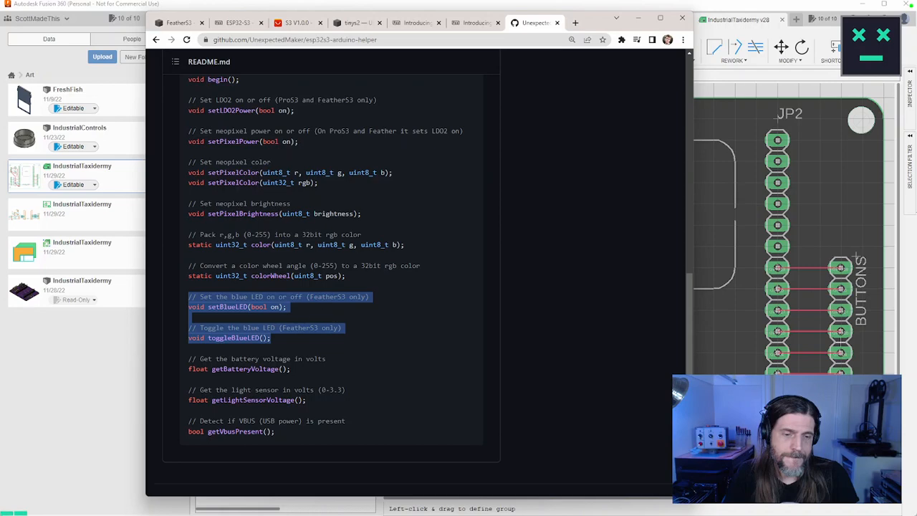
Return from the Arduino helper library to the main page of the esp32s3 repository
{"action": "left_click", "coordinate": [156, 40]}
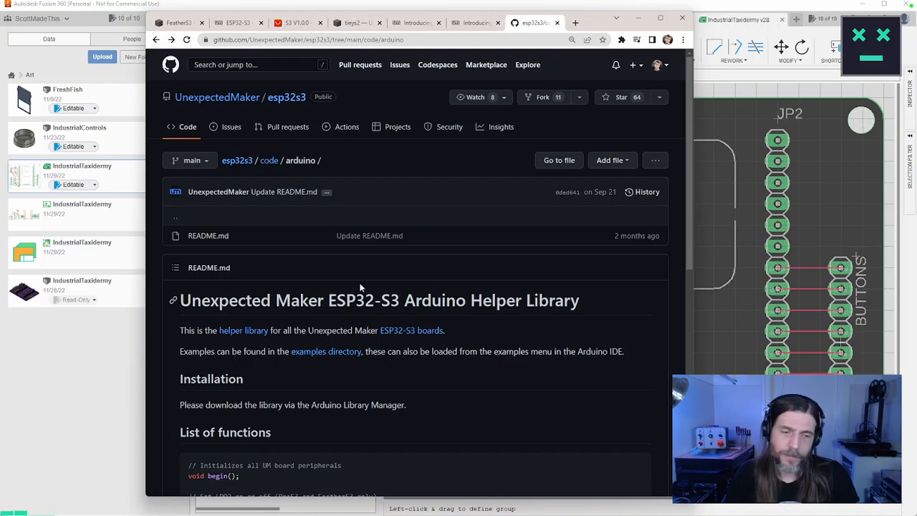
{"action": "scroll", "coordinate": [373, 267], "scroll_direction": "down", "scroll_amount": 2}
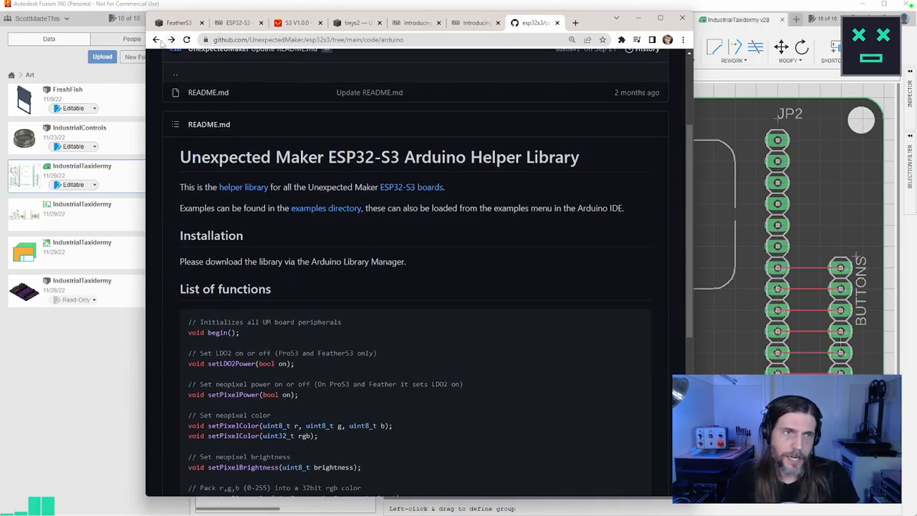
{"action": "key", "text": "alt+Left"}
{"action": "left_click", "coordinate": [156, 40]}
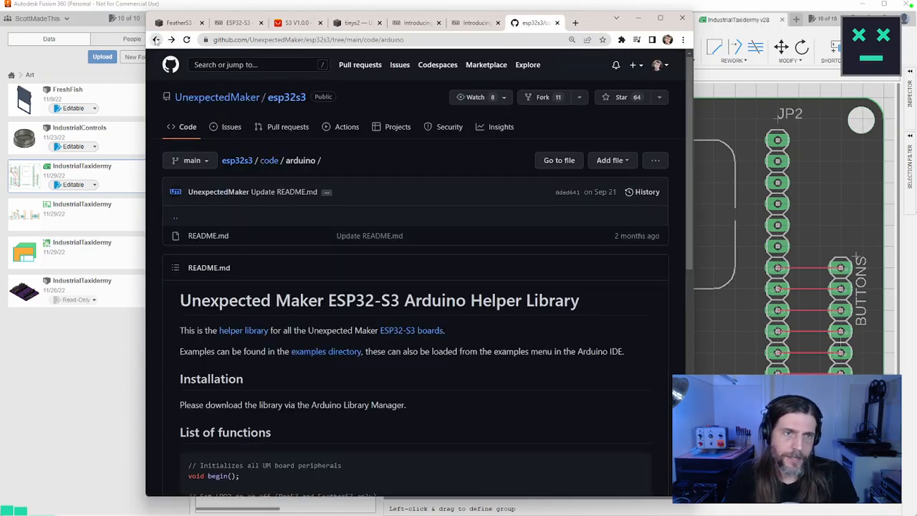
{"action": "left_click", "coordinate": [156, 40]}
{"action": "left_click", "coordinate": [156, 41]}
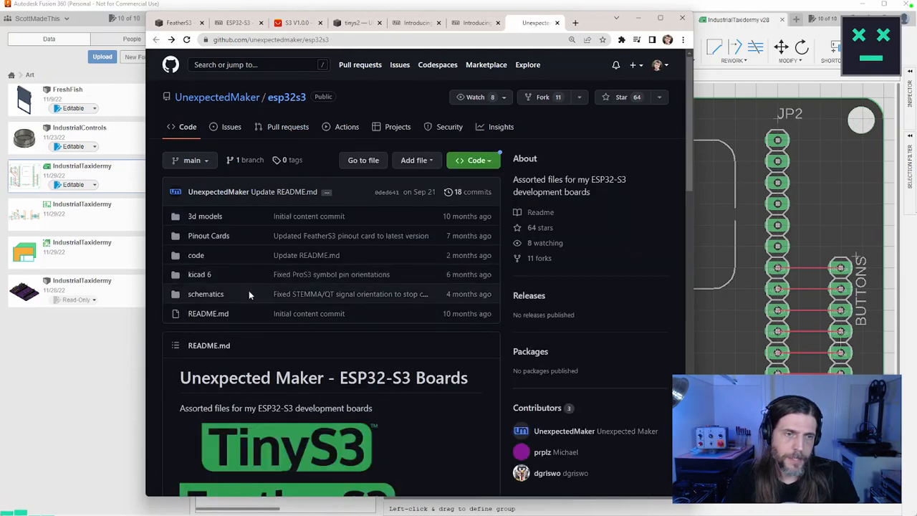
Open schematic-feathers3.pdf from the schematics folder and examine the FeatherS3 schematic in a widened browser window
{"action": "left_click", "coordinate": [215, 294]}
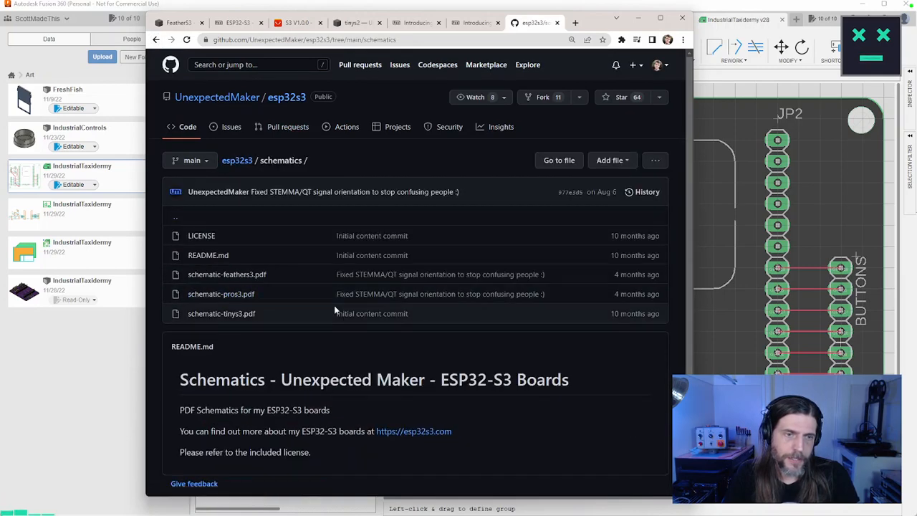
{"action": "left_click", "coordinate": [246, 274]}
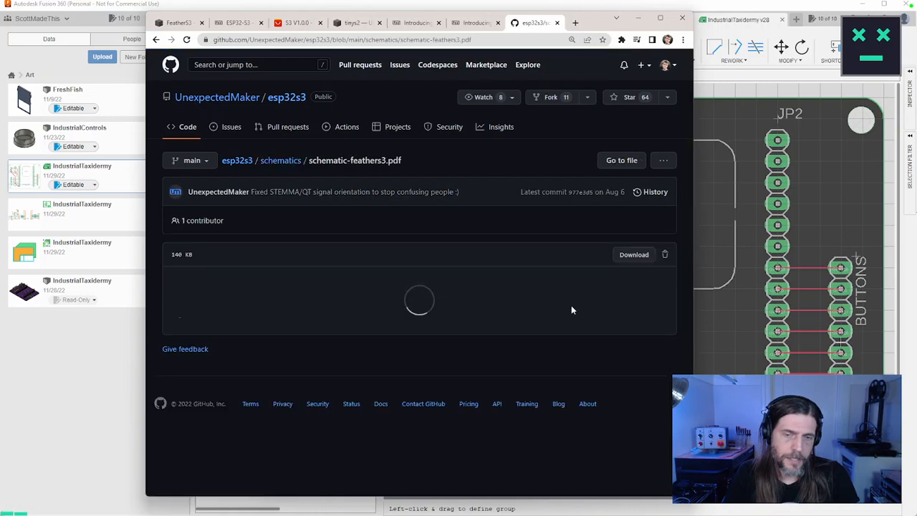
{"action": "scroll", "coordinate": [562, 305], "scroll_direction": "down", "scroll_amount": 2}
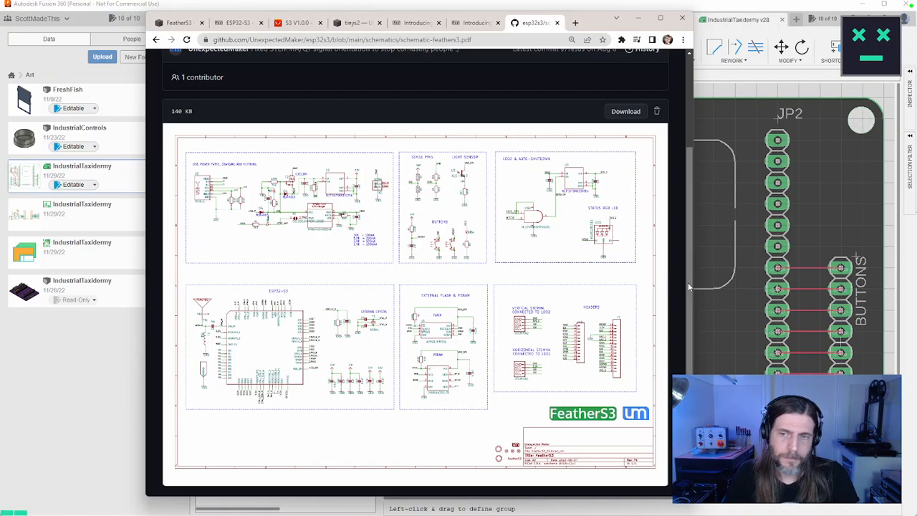
{"action": "left_click_drag", "start_coordinate": [692, 285], "coordinate": [897, 289]}
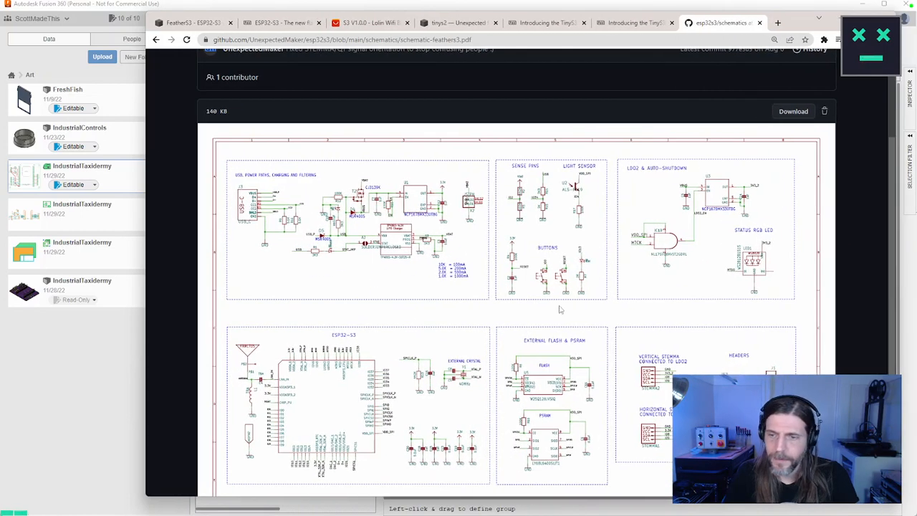
{"action": "scroll", "coordinate": [534, 304], "scroll_direction": "down", "scroll_amount": 2}
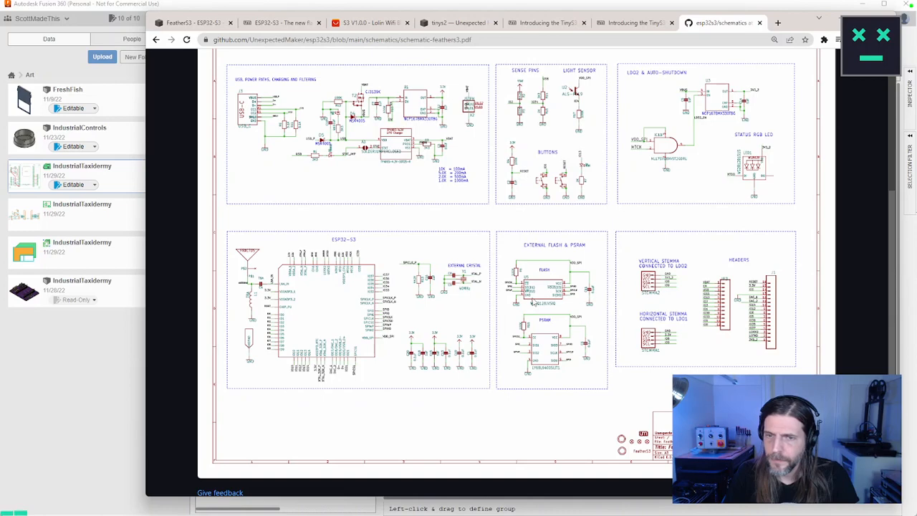
{"action": "scroll", "coordinate": [727, 295], "scroll_direction": "up", "scroll_amount": 1}
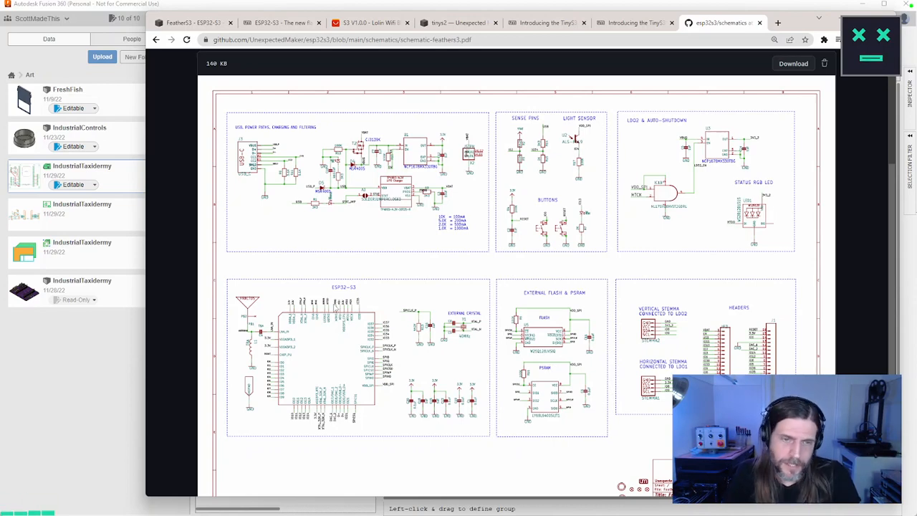
{"action": "scroll", "coordinate": [350, 163], "scroll_direction": "down", "scroll_amount": 1}
Go back to the repository root and check the symbols and footprints folders inside the kicad 6 folder
{"action": "left_click", "coordinate": [155, 39]}
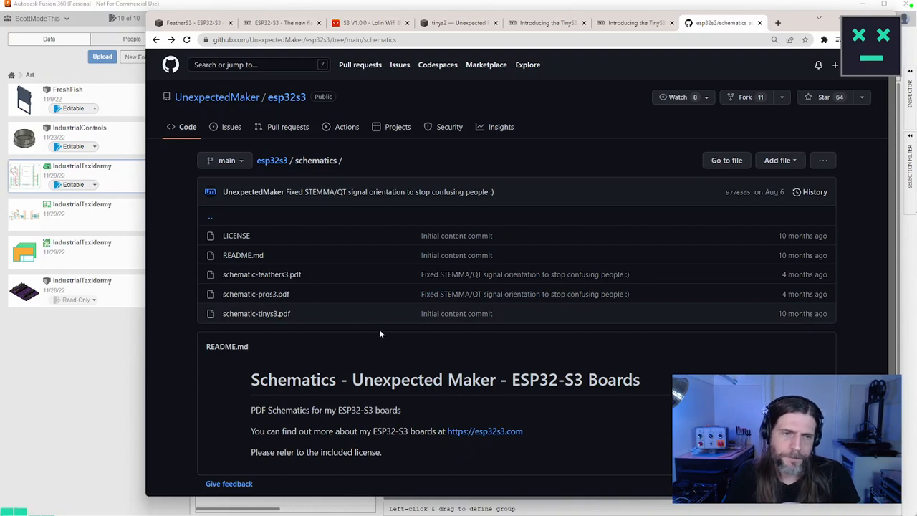
{"action": "left_click", "coordinate": [272, 161]}
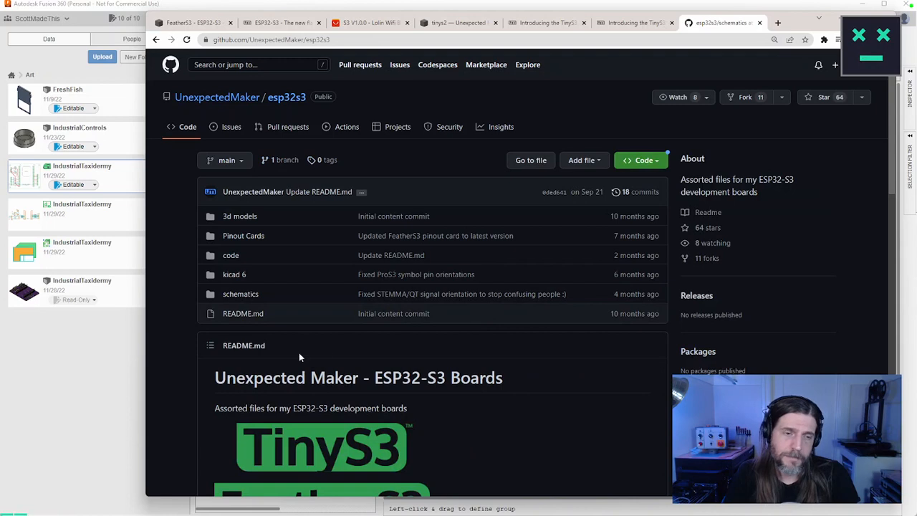
{"action": "left_click", "coordinate": [234, 275]}
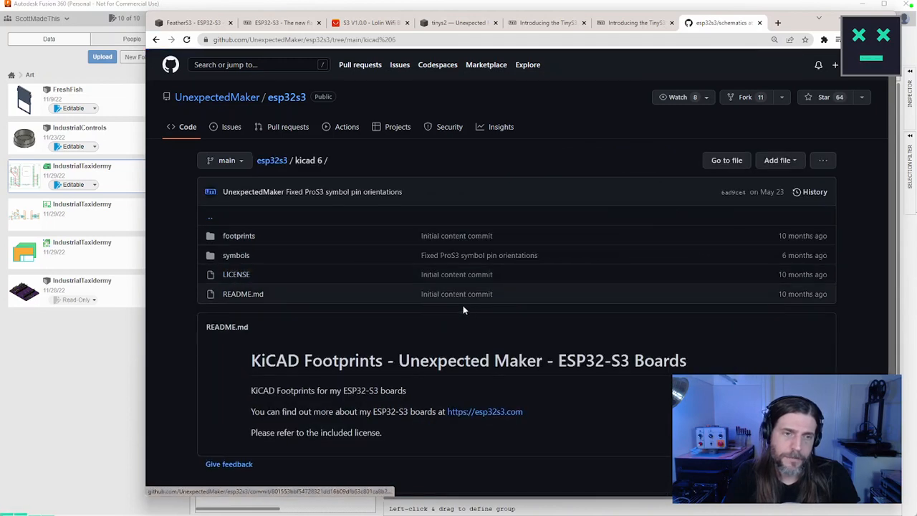
{"action": "left_click", "coordinate": [244, 259]}
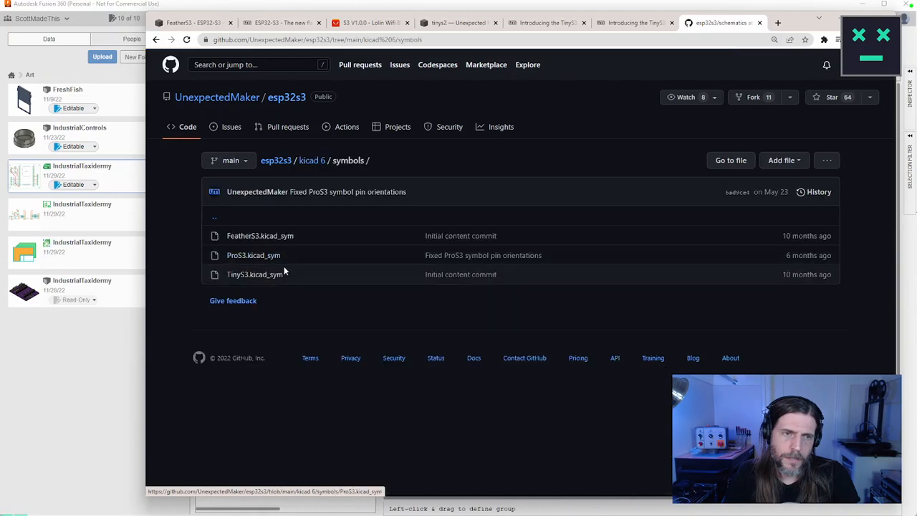
{"action": "left_click", "coordinate": [213, 216]}
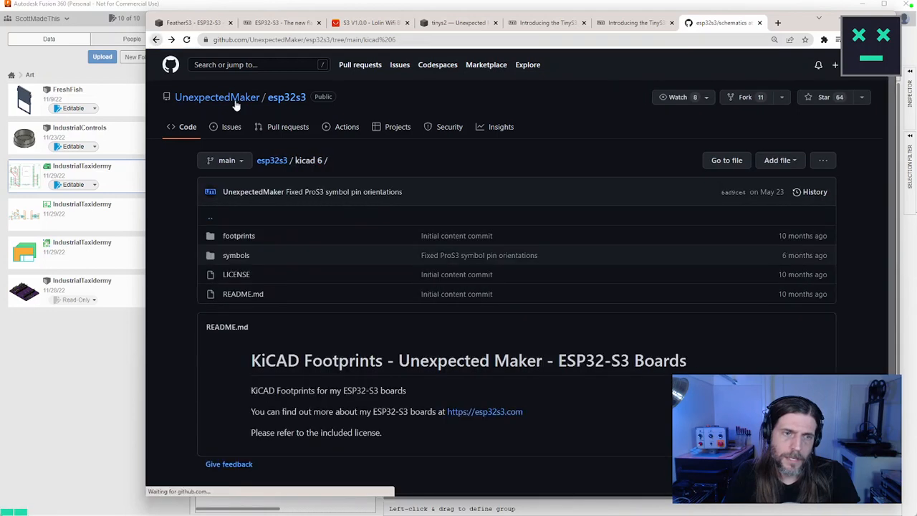
{"action": "left_click", "coordinate": [238, 238]}
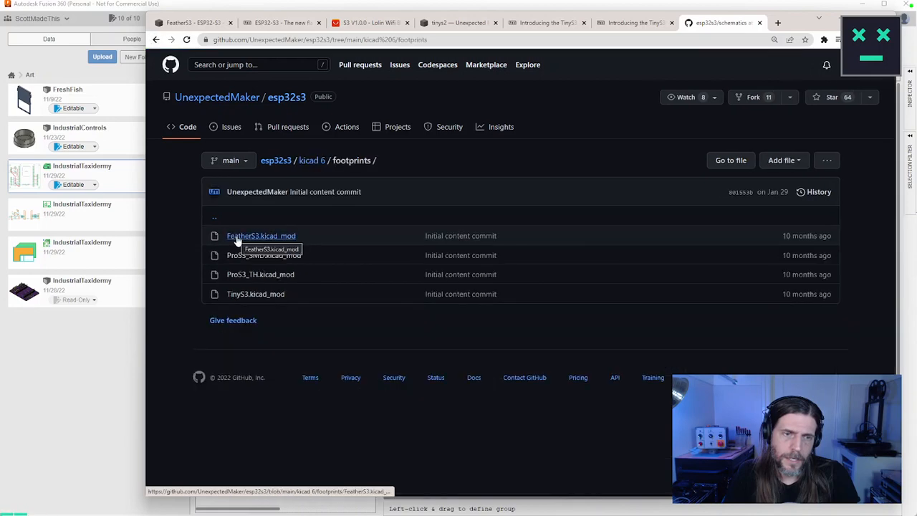
{"action": "left_click", "coordinate": [155, 40]}
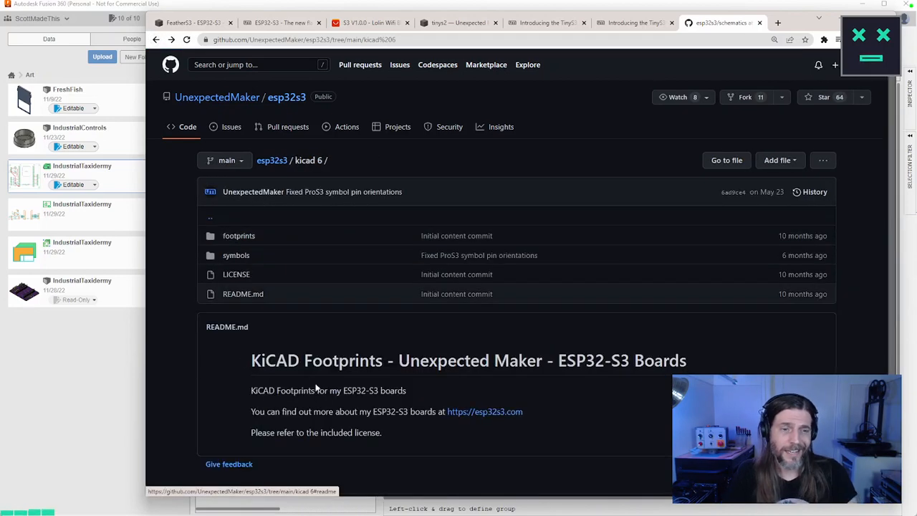
In a new browser tab, search Google for "fusion import kicad", then refine the query to "fusion import kicad component"
{"action": "key", "text": "ctrl+t"}
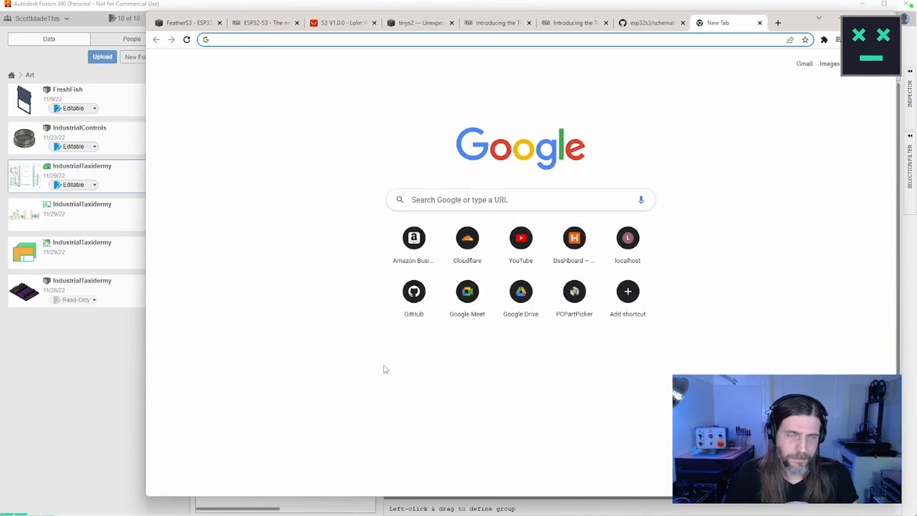
{"action": "type", "text": "fusion impor"}
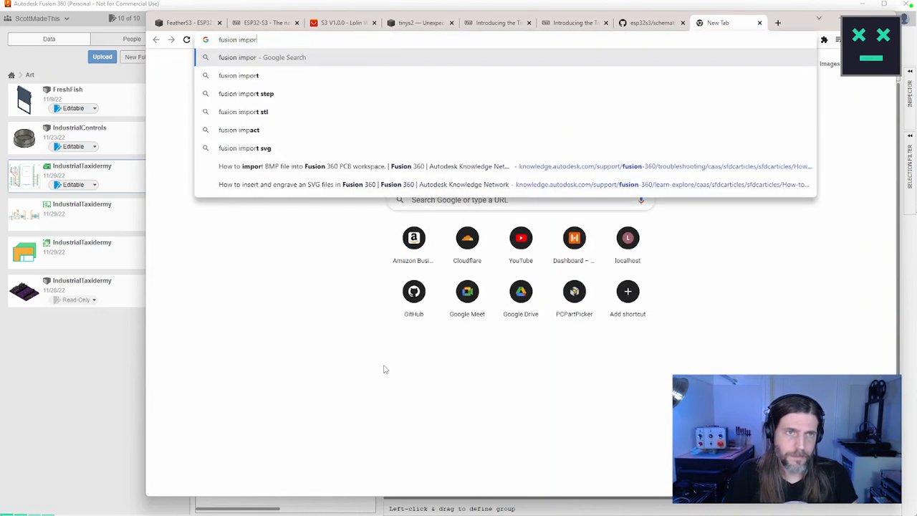
{"action": "type", "text": "t kicad"}
{"action": "key", "text": "Return"}
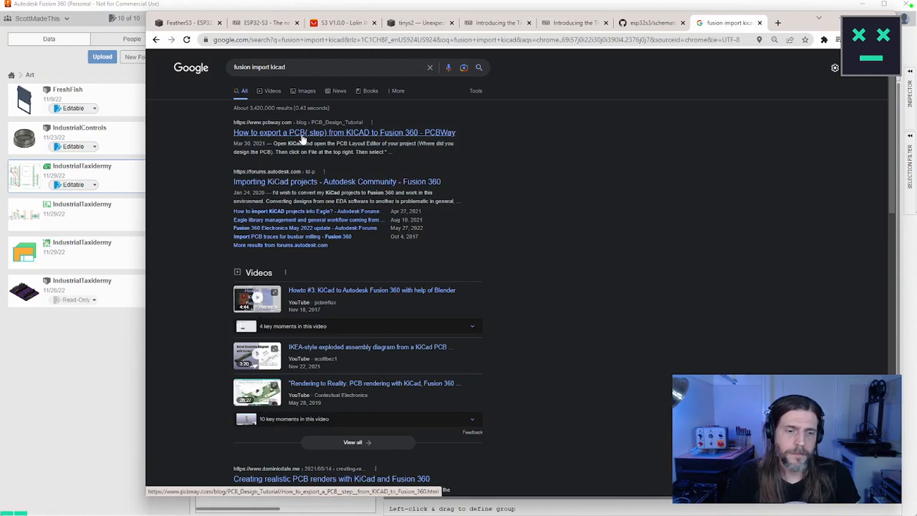
{"action": "triple_click", "coordinate": [331, 68]}
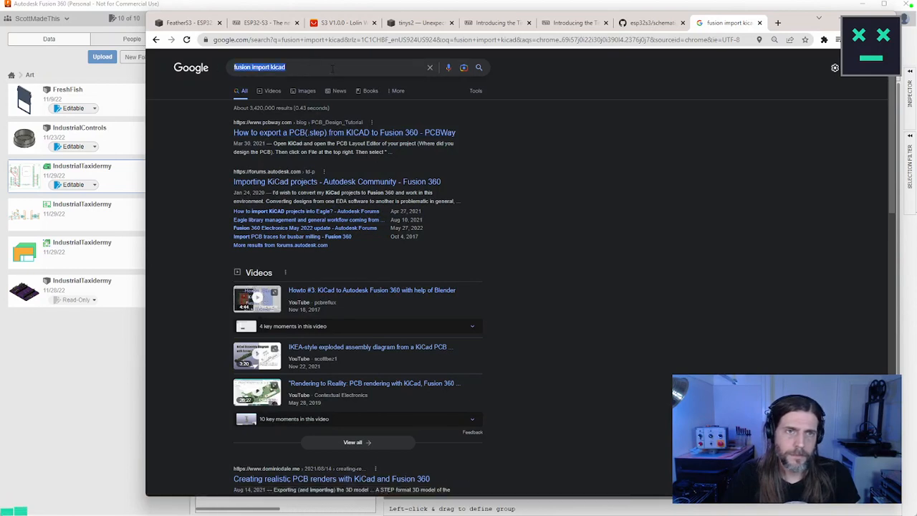
{"action": "left_click", "coordinate": [332, 68]}
{"action": "type", "text": "component"}
{"action": "key", "text": "Return"}
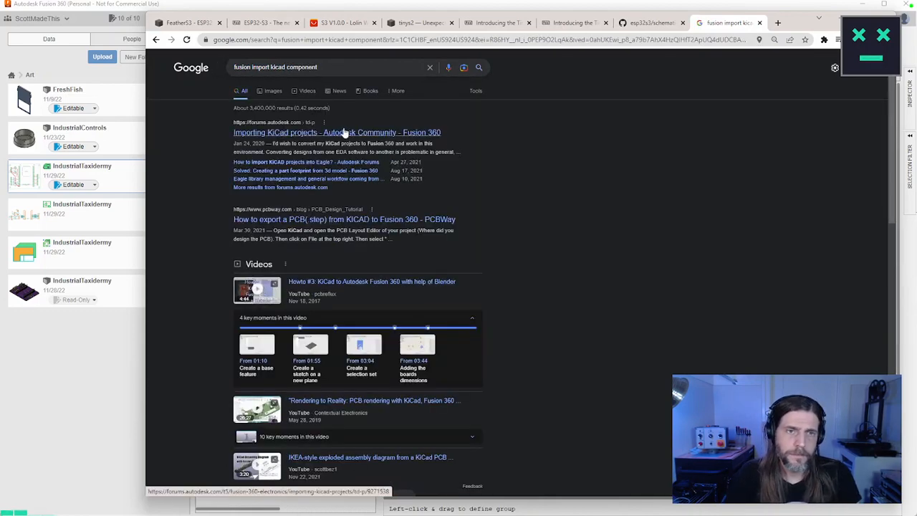
Open the Autodesk Community thread "Importing KiCad projects" and read its replies on KiCad support in Fusion 360
{"action": "left_click", "coordinate": [343, 133]}
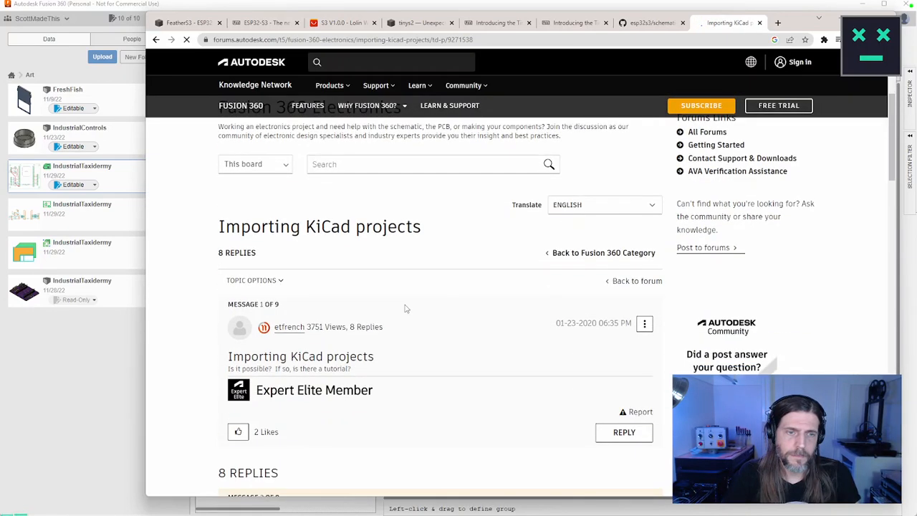
{"action": "scroll", "coordinate": [403, 310], "scroll_direction": "down", "scroll_amount": 5}
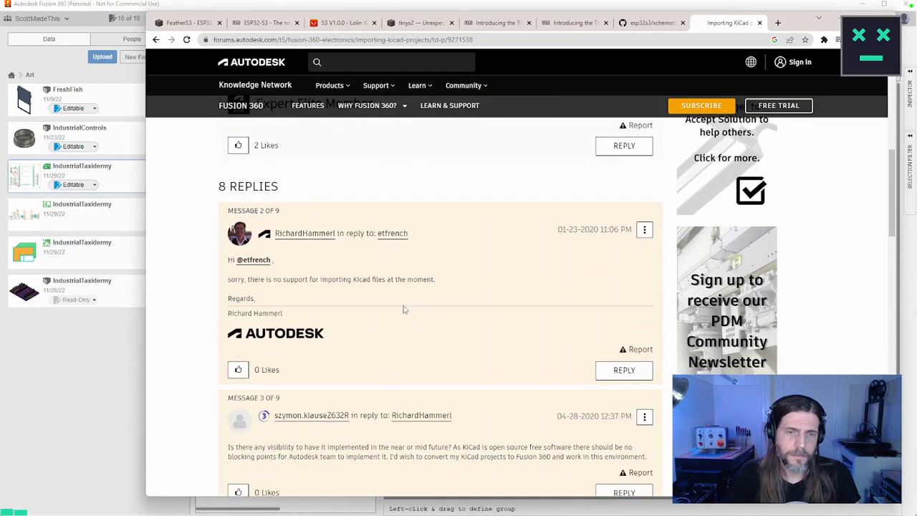
{"action": "scroll", "coordinate": [426, 316], "scroll_direction": "down", "scroll_amount": 4}
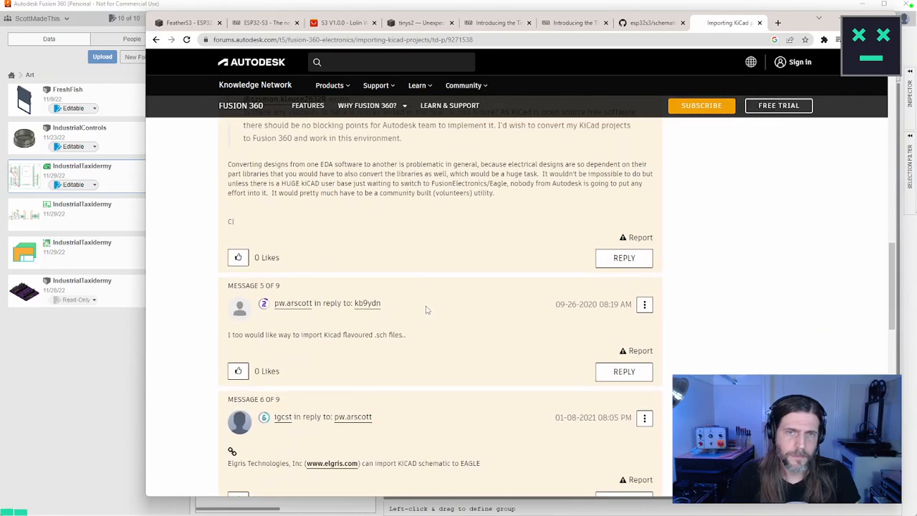
{"action": "scroll", "coordinate": [426, 310], "scroll_direction": "down", "scroll_amount": 3}
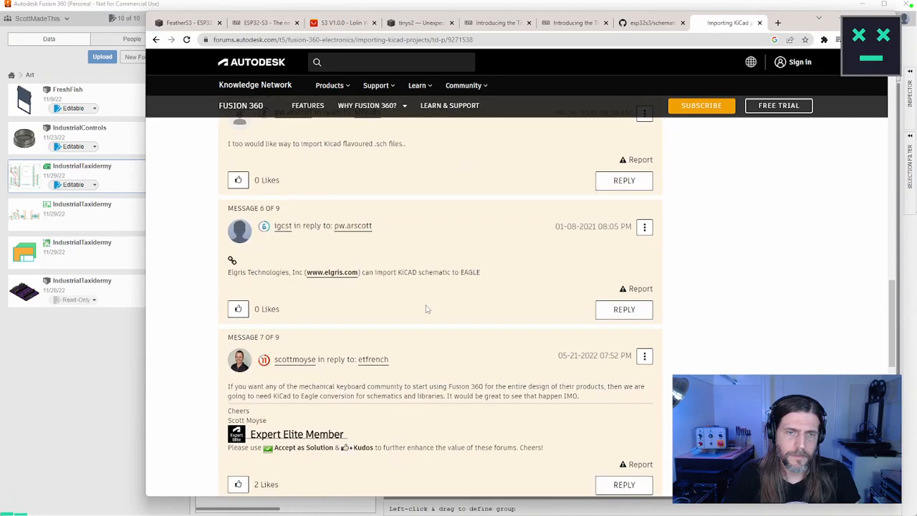
Find the SnapEDA website through Google and search its parts library for "unexpected maker"
{"action": "left_click", "coordinate": [370, 42]}
{"action": "type", "text": "snapeda"}
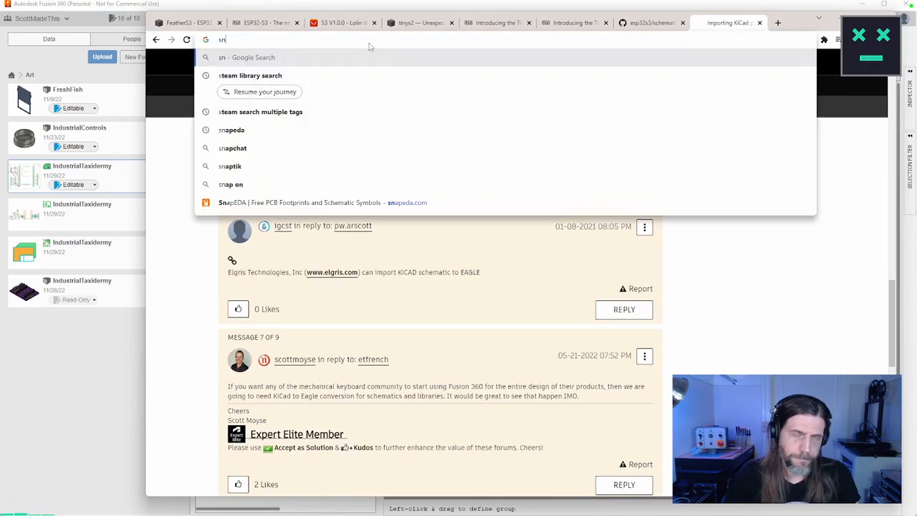
{"action": "key", "text": "Return"}
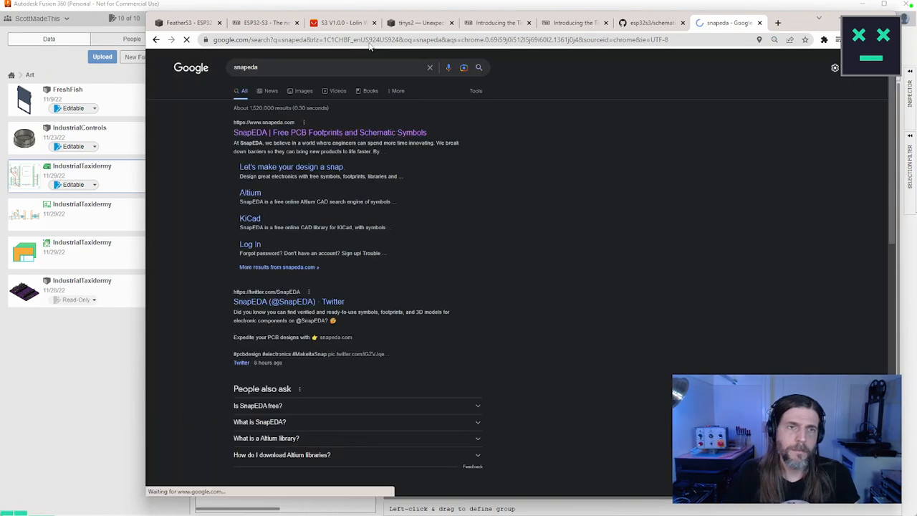
{"action": "left_click", "coordinate": [302, 138]}
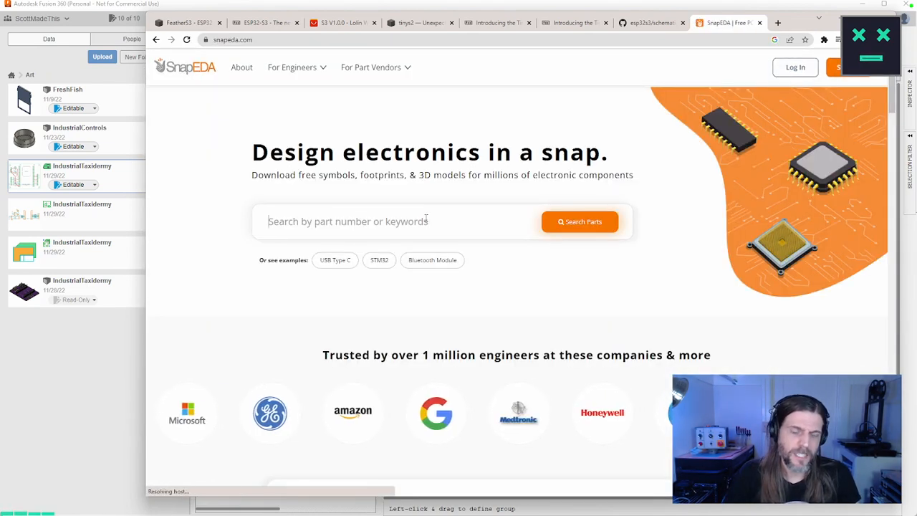
{"action": "type", "text": "unexpect"}
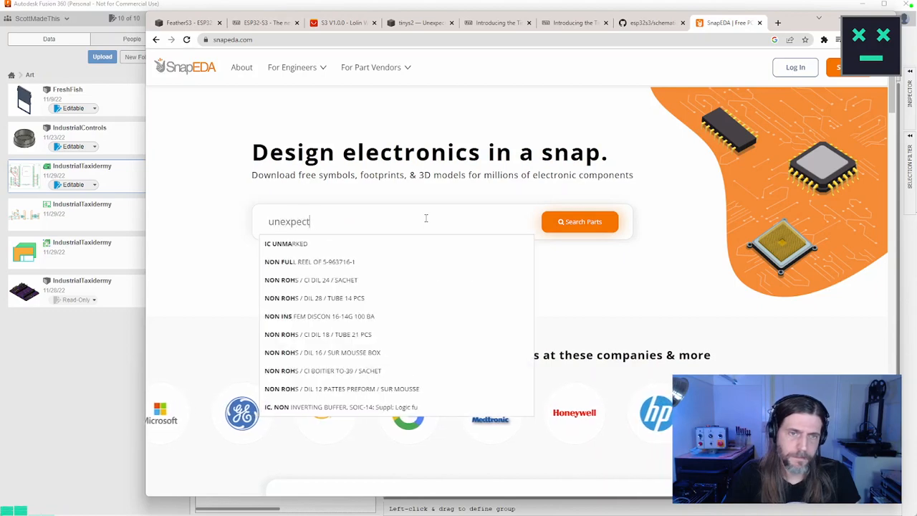
{"action": "type", "text": "ed maker"}
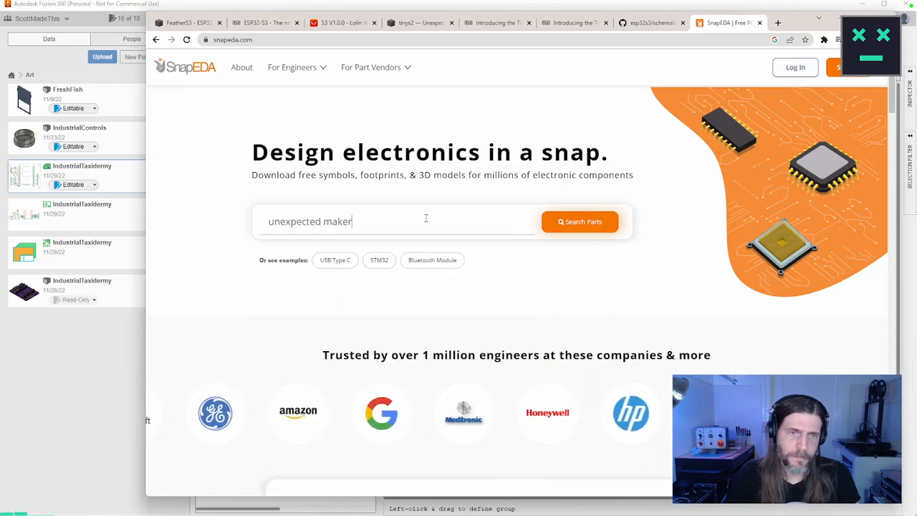
{"action": "key", "text": "Return"}
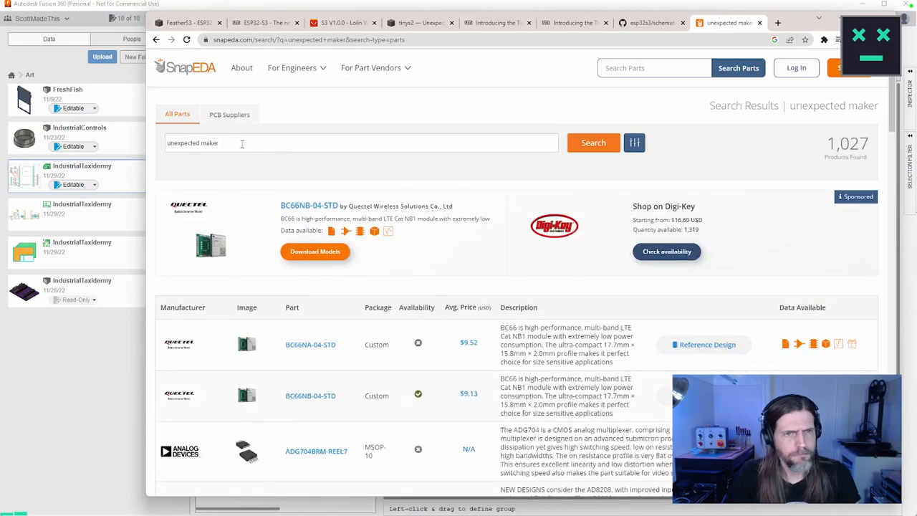
Skim the "unexpected maker" part results and search the parts library for "esp32-s3" instead
{"action": "scroll", "coordinate": [257, 173], "scroll_direction": "down", "scroll_amount": 5}
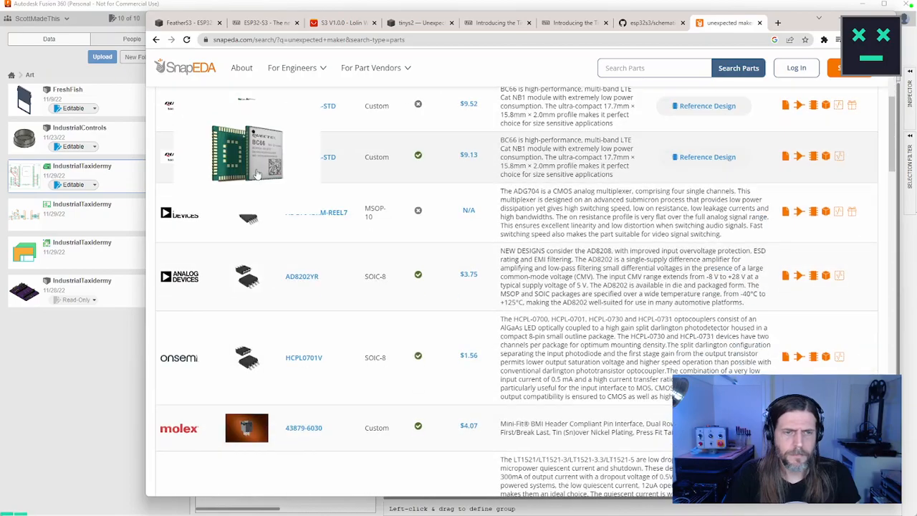
{"action": "scroll", "coordinate": [328, 250], "scroll_direction": "down", "scroll_amount": 4}
{"action": "scroll", "coordinate": [331, 251], "scroll_direction": "up", "scroll_amount": 9}
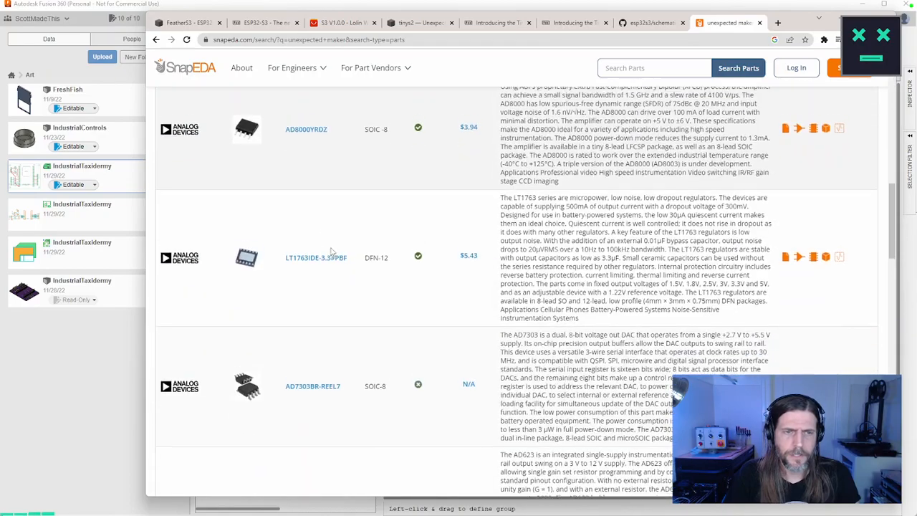
{"action": "triple_click", "coordinate": [278, 146]}
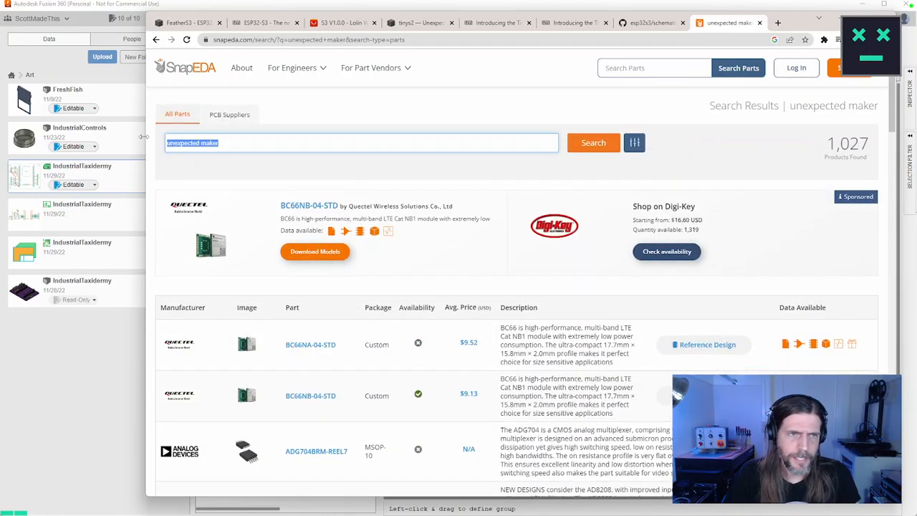
{"action": "type", "text": "esp32-"}
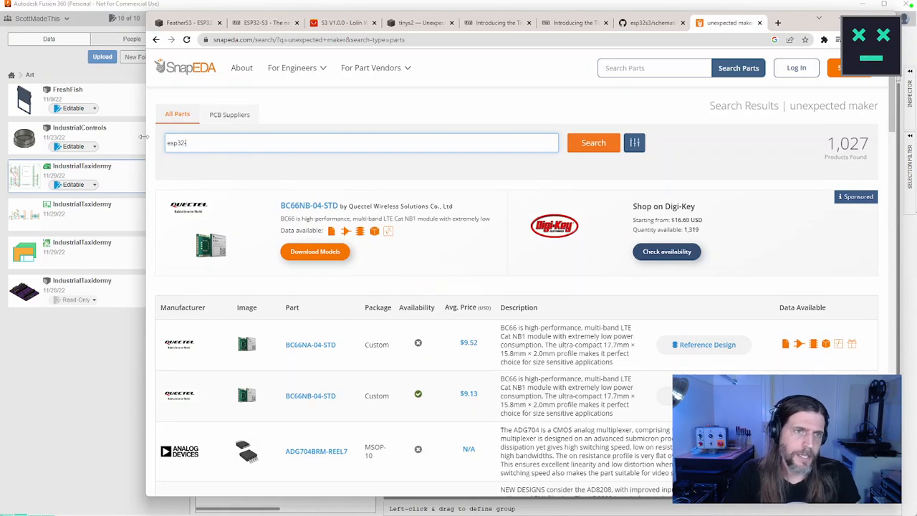
{"action": "type", "text": "s3"}
{"action": "key", "text": "Return"}
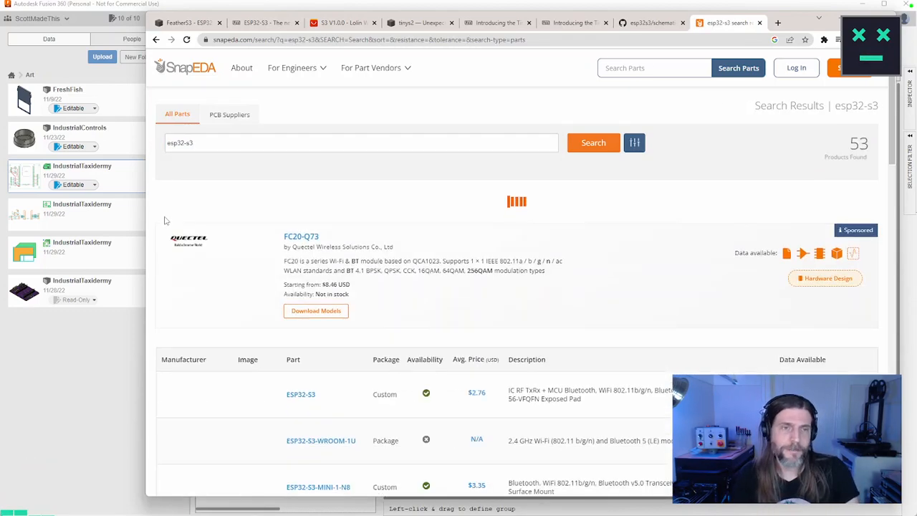
Look through the first page of esp32-s3 results for a matching development board model
{"action": "scroll", "coordinate": [511, 265], "scroll_direction": "down", "scroll_amount": 1}
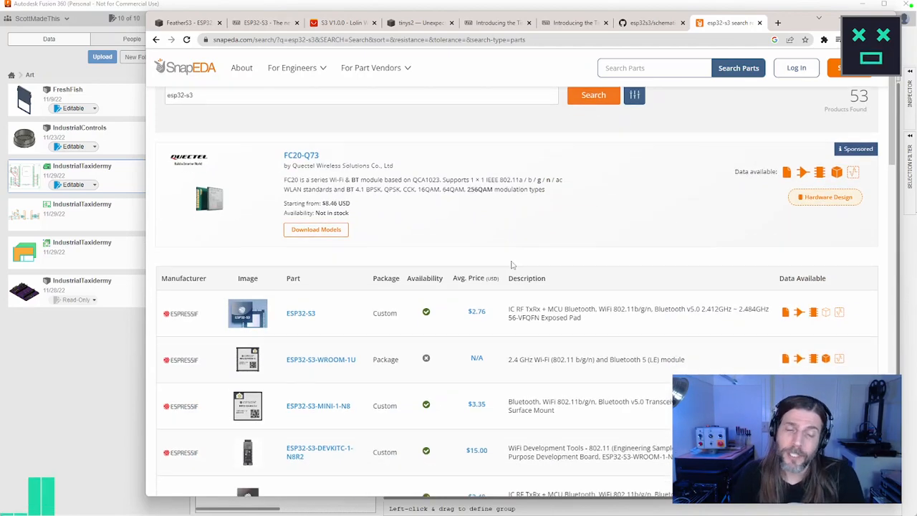
{"action": "scroll", "coordinate": [510, 265], "scroll_direction": "down", "scroll_amount": 4}
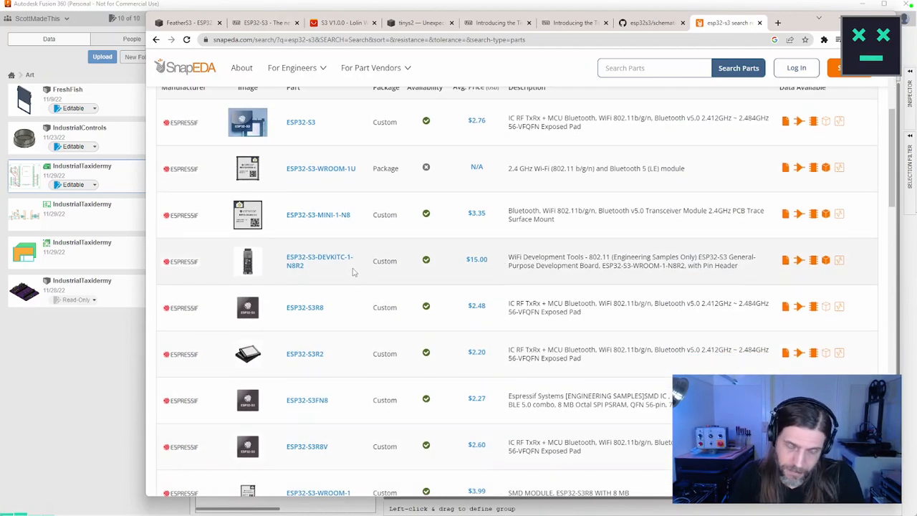
{"action": "mouse_move", "coordinate": [248, 262]}
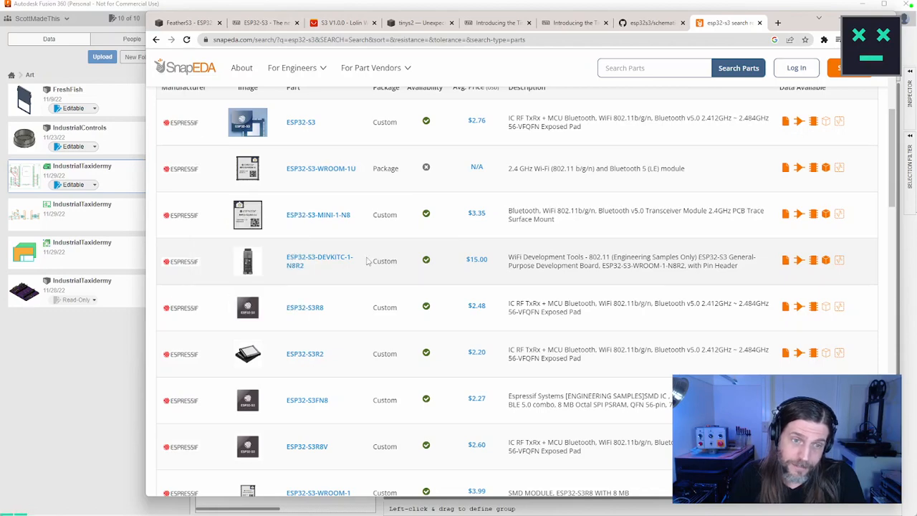
{"action": "scroll", "coordinate": [365, 265], "scroll_direction": "down", "scroll_amount": 1}
{"action": "scroll", "coordinate": [365, 265], "scroll_direction": "down", "scroll_amount": 10}
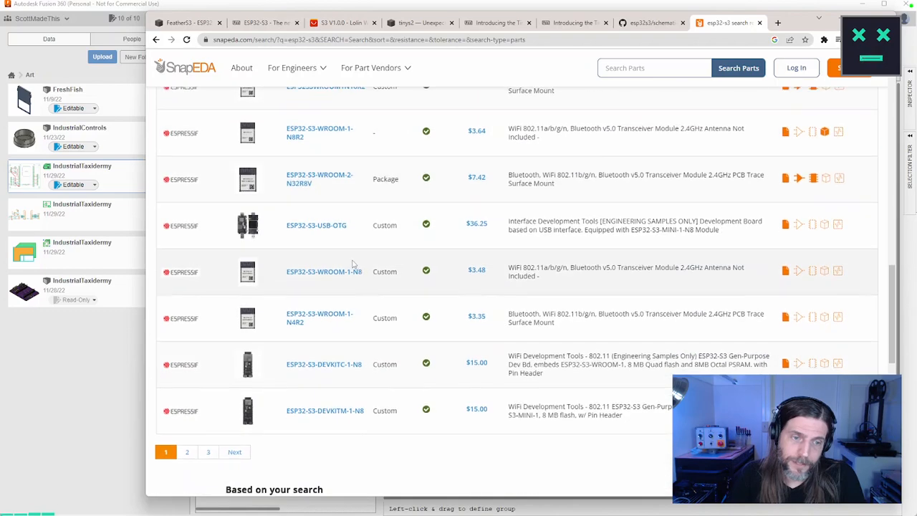
{"action": "scroll", "coordinate": [366, 269], "scroll_direction": "up", "scroll_amount": 10}
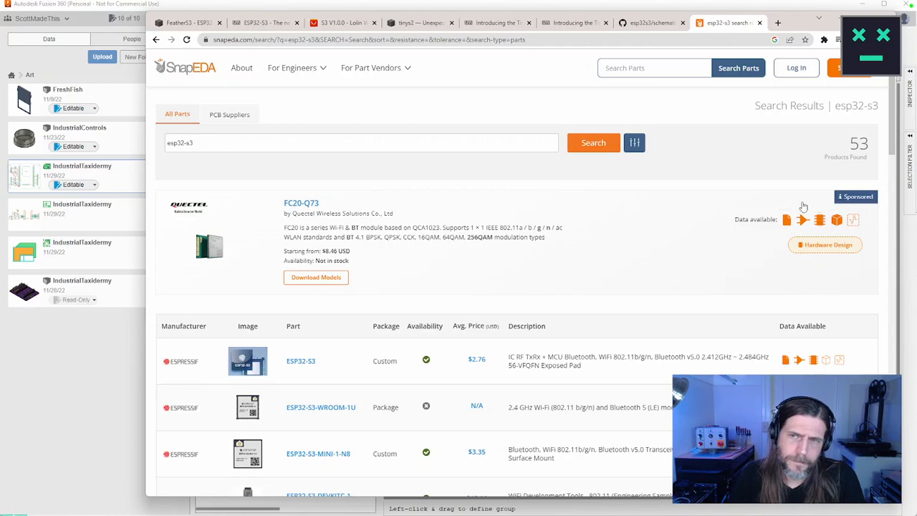
Show the filter options for the esp32-s3 search and check the listed parts against them
{"action": "left_click", "coordinate": [635, 143]}
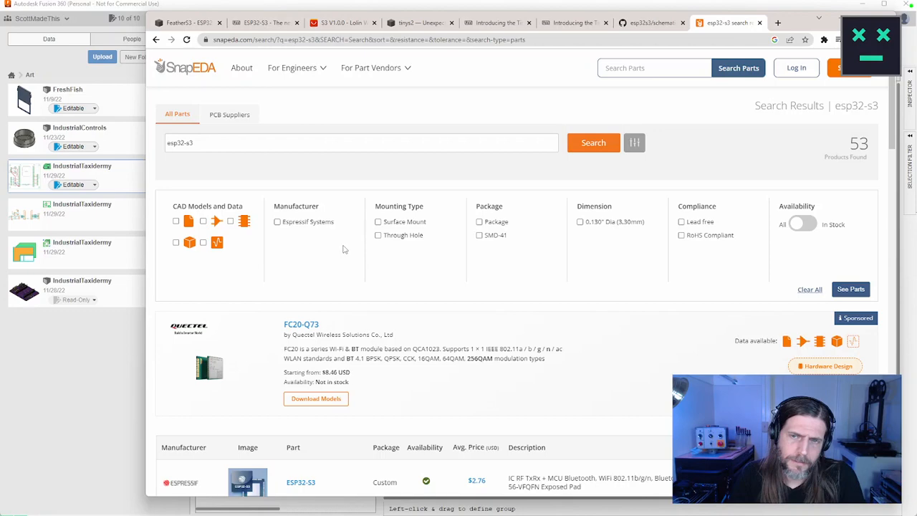
{"action": "scroll", "coordinate": [344, 247], "scroll_direction": "down", "scroll_amount": 3}
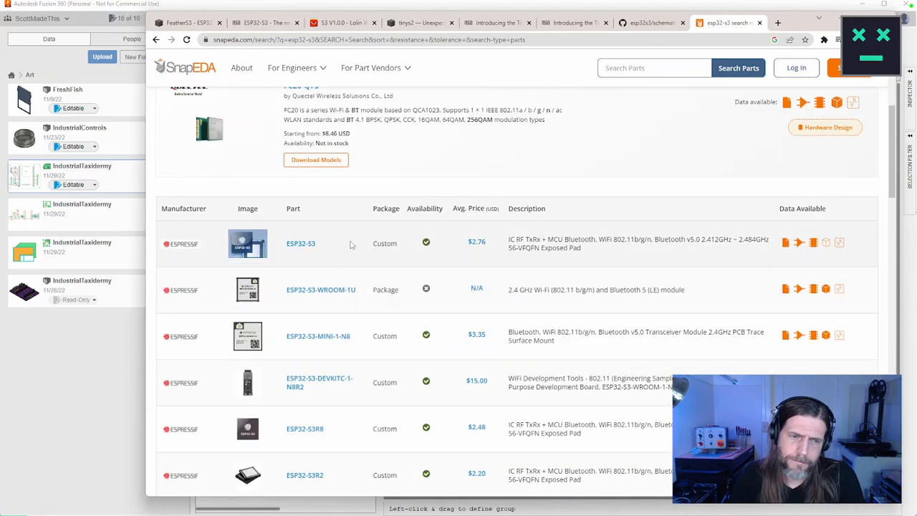
{"action": "scroll", "coordinate": [351, 245], "scroll_direction": "up", "scroll_amount": 3}
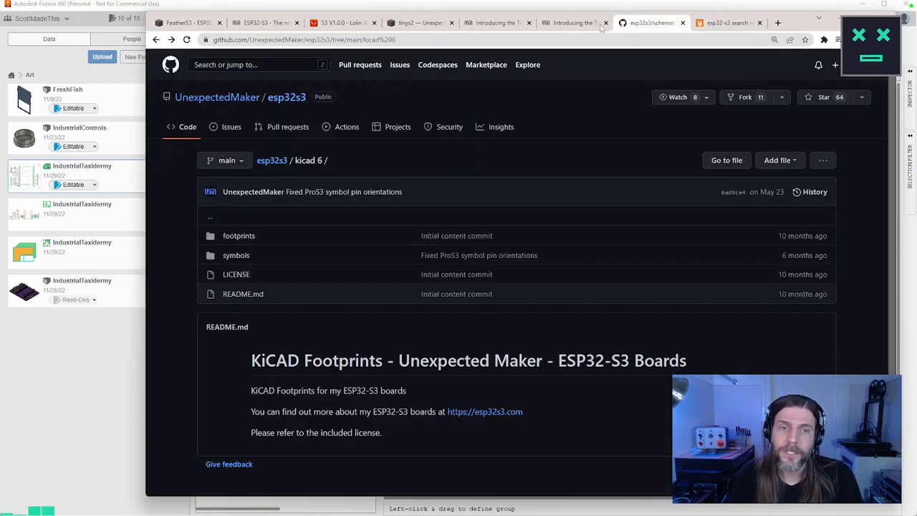
Check the kicad 6 footprints folder in the UnexpectedMaker esp32s3 GitHub repository and return to the repository root
{"action": "left_click", "coordinate": [648, 23]}
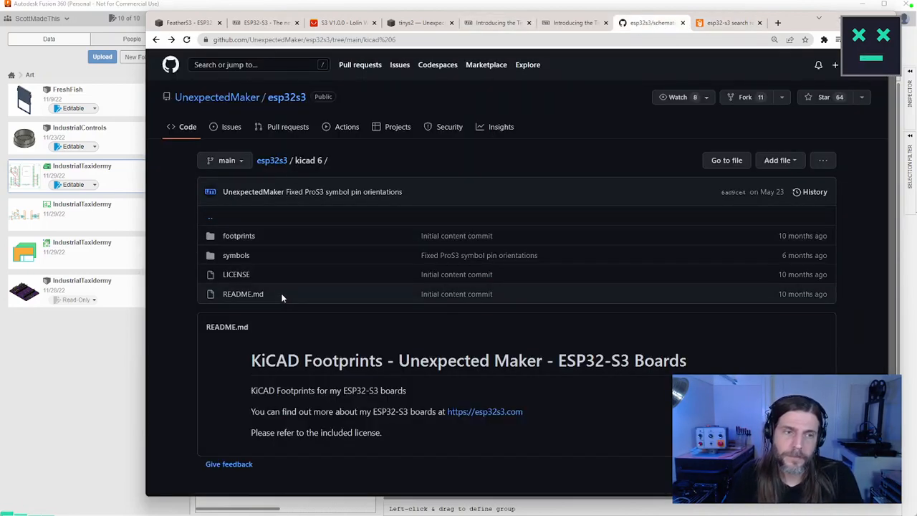
{"action": "left_click", "coordinate": [236, 236]}
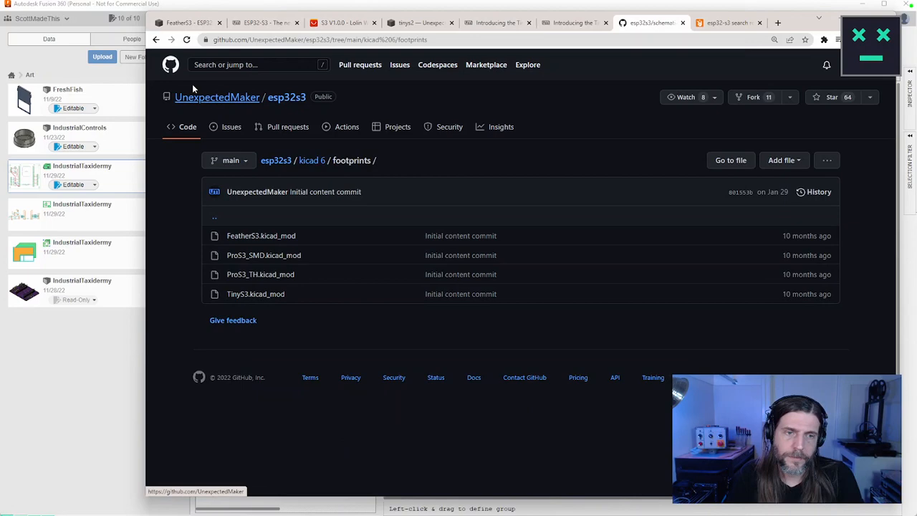
{"action": "left_click", "coordinate": [157, 39]}
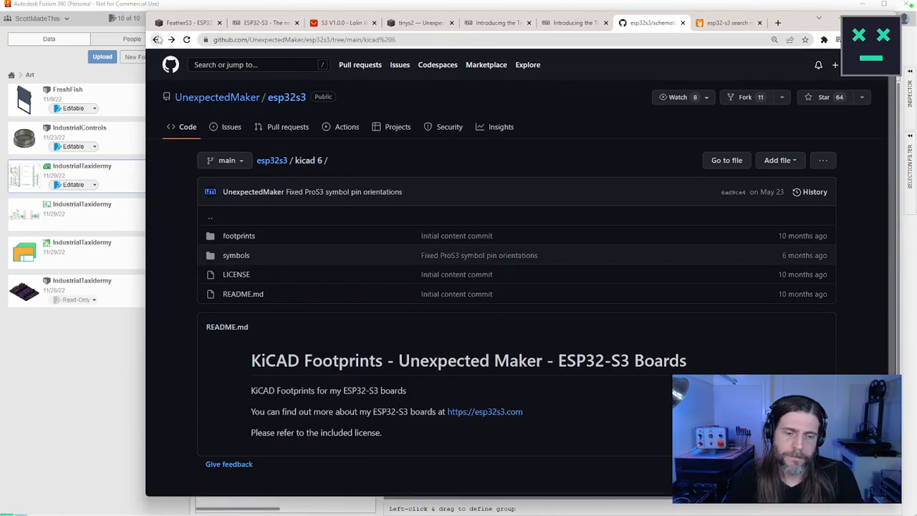
{"action": "left_click", "coordinate": [157, 40]}
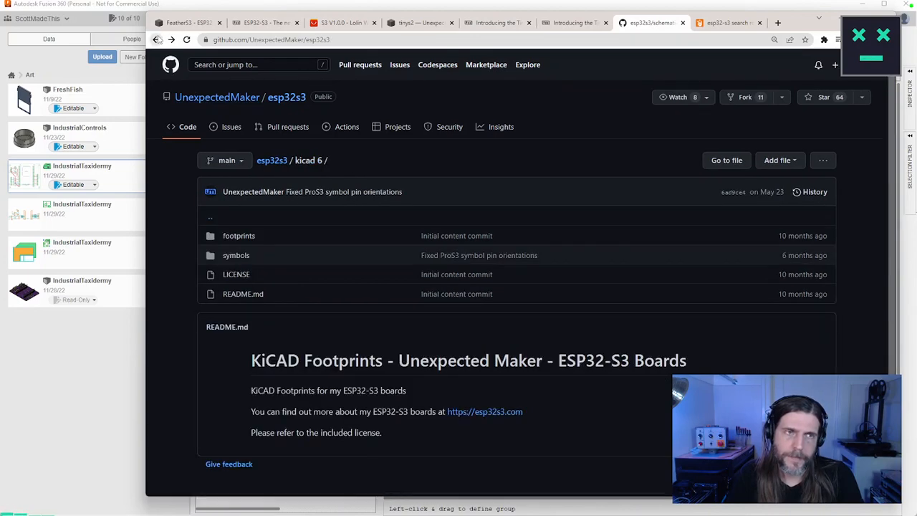
Open schematic-tinys3.pdf from the repository's schematics folder and examine the TinyS3 circuit and headers
{"action": "left_click", "coordinate": [240, 294]}
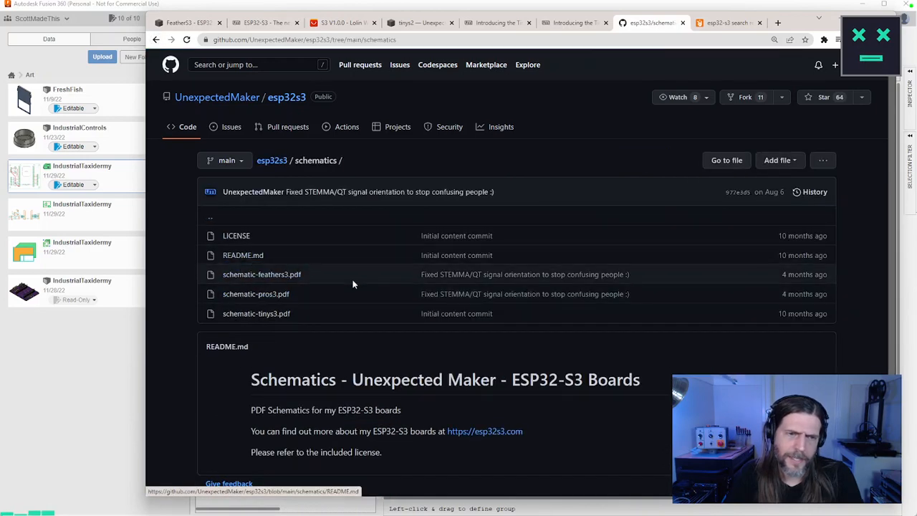
{"action": "left_click", "coordinate": [255, 314]}
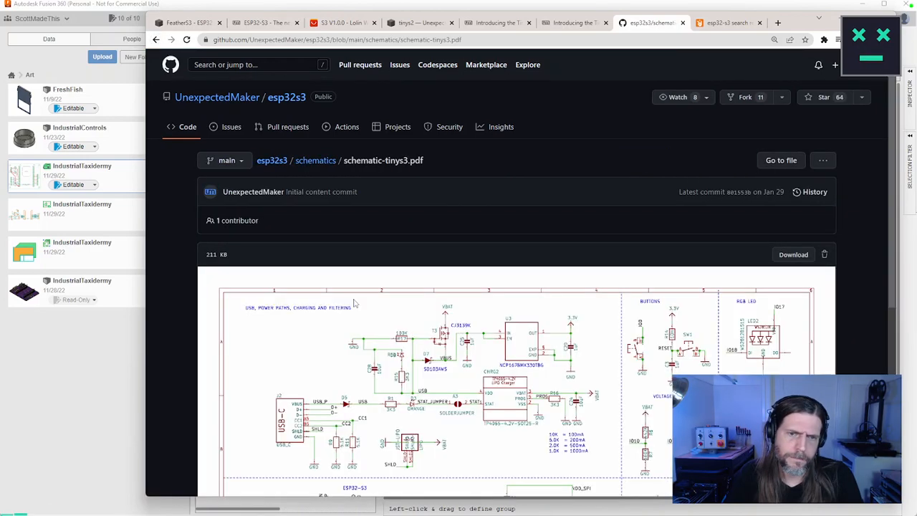
{"action": "scroll", "coordinate": [353, 298], "scroll_direction": "down", "scroll_amount": 3}
{"action": "scroll", "coordinate": [353, 303], "scroll_direction": "down", "scroll_amount": 2}
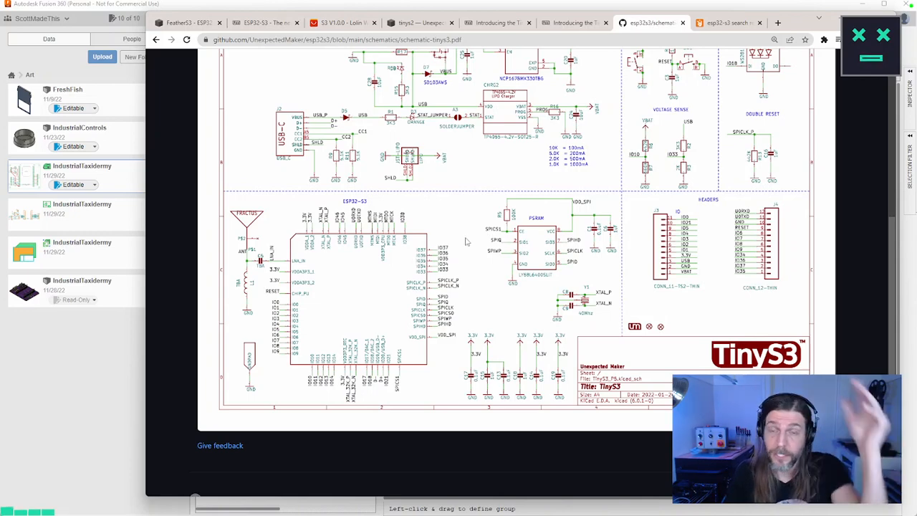
Review the TinyS3 pinout on the esp32s3.com product page and look at the board layout in Fusion 360 for comparison
{"action": "left_click", "coordinate": [573, 23]}
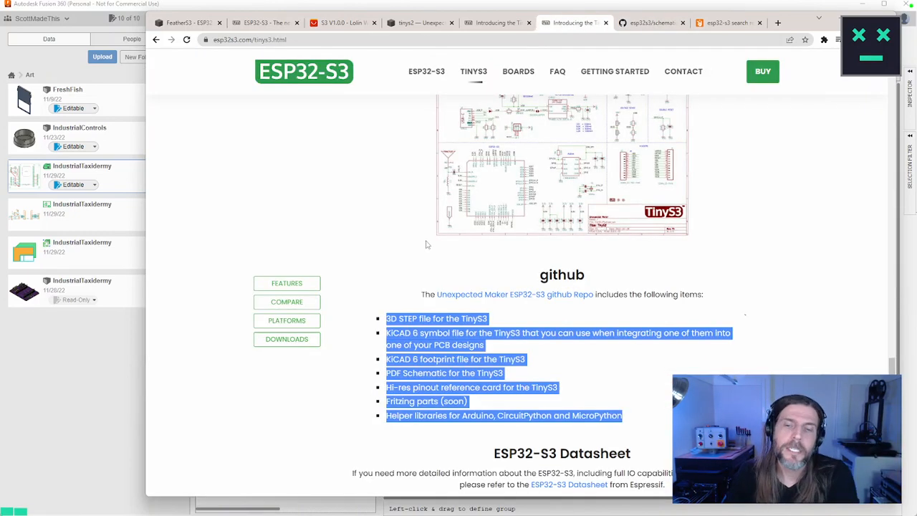
{"action": "scroll", "coordinate": [383, 256], "scroll_direction": "up", "scroll_amount": 10}
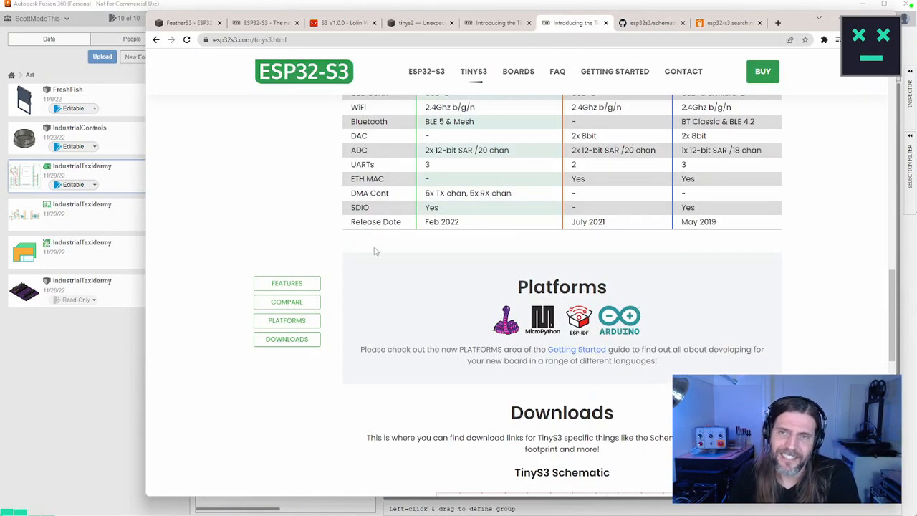
{"action": "scroll", "coordinate": [351, 240], "scroll_direction": "up", "scroll_amount": 3}
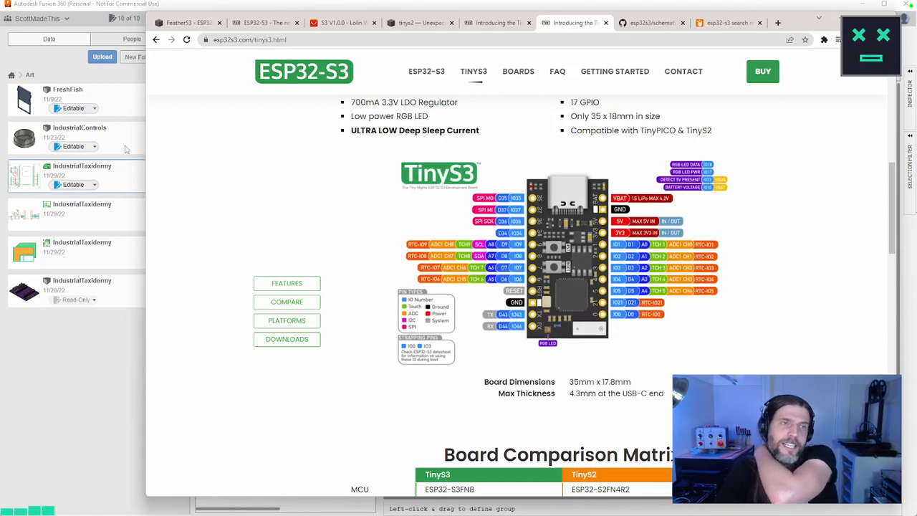
{"action": "left_click", "coordinate": [169, 3]}
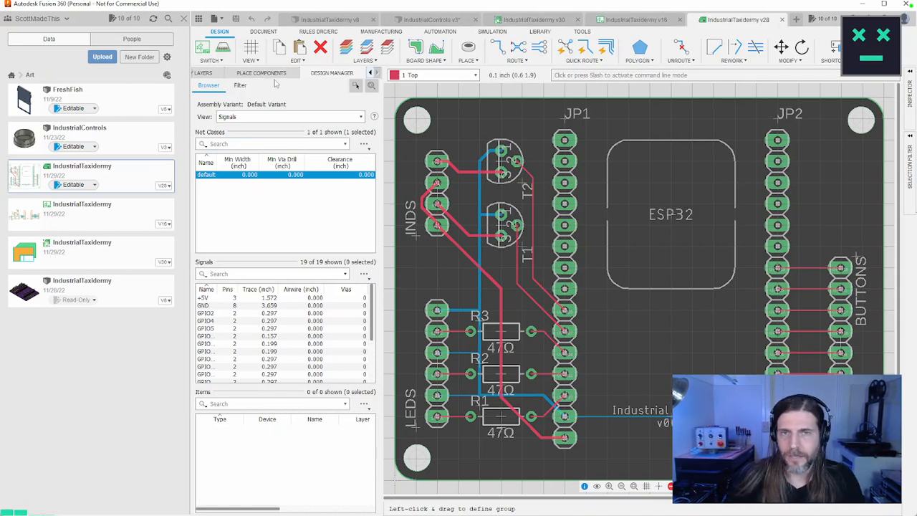
{"action": "key", "text": "alt+Tab"}
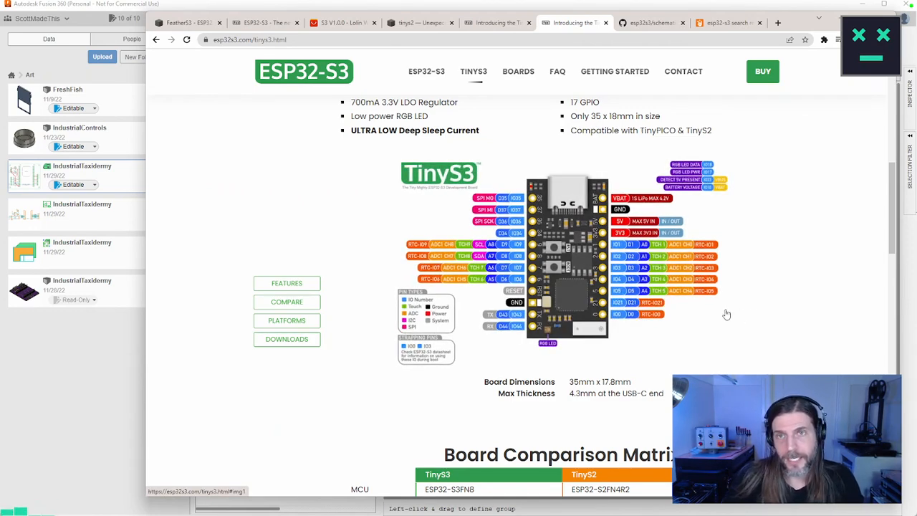
View the range of boards on the ESP32-S3 home page and open the TinyS3 product page from it
{"action": "scroll", "coordinate": [573, 114], "scroll_direction": "up", "scroll_amount": 1}
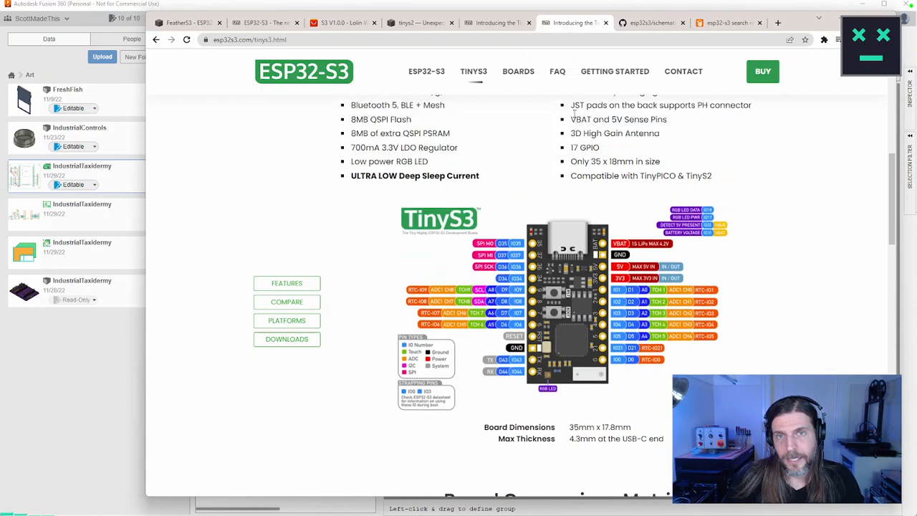
{"action": "scroll", "coordinate": [573, 113], "scroll_direction": "up", "scroll_amount": 3}
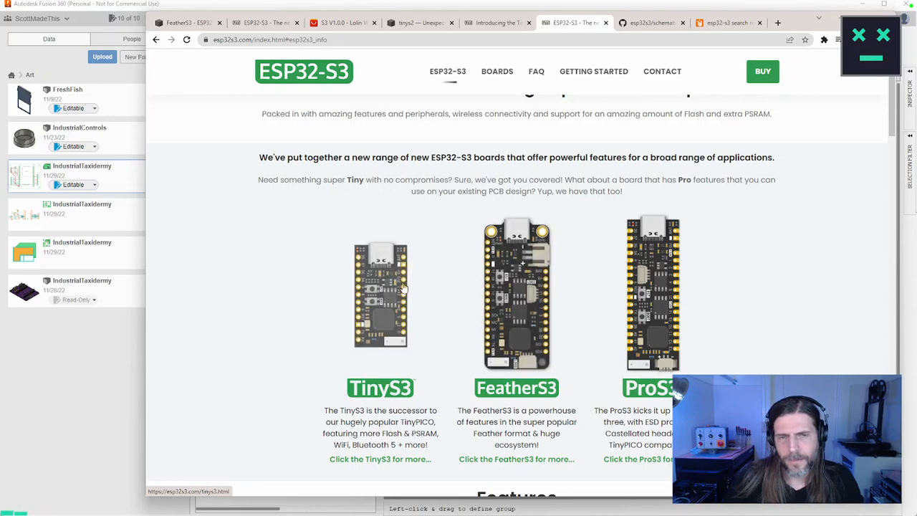
{"action": "left_click", "coordinate": [368, 279]}
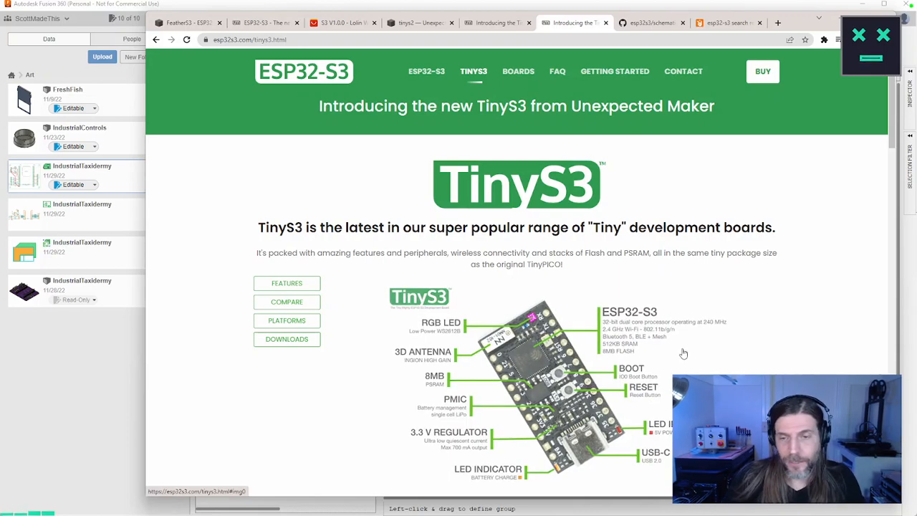
Read through the TinyS3 component overview, features, pinout, board dimensions and Board Comparison Matrix
{"action": "scroll", "coordinate": [684, 354], "scroll_direction": "down", "scroll_amount": 2}
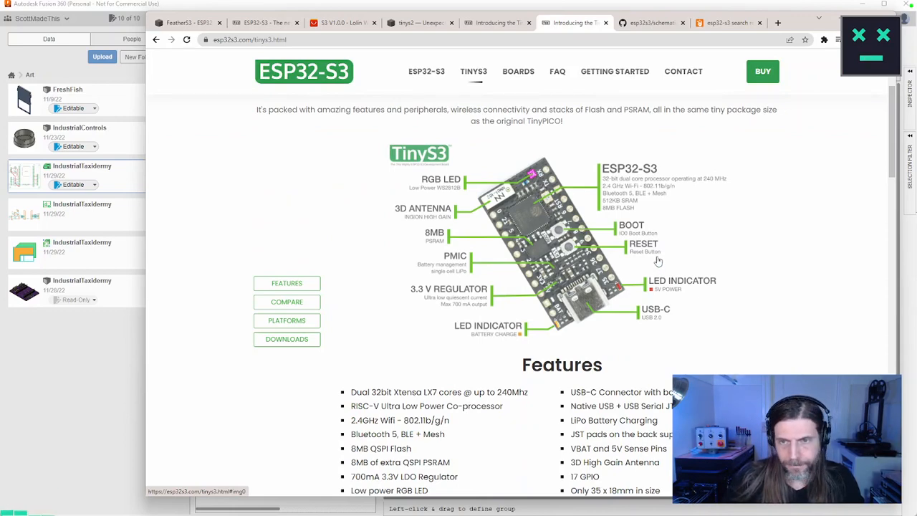
{"action": "scroll", "coordinate": [658, 261], "scroll_direction": "down", "scroll_amount": 4}
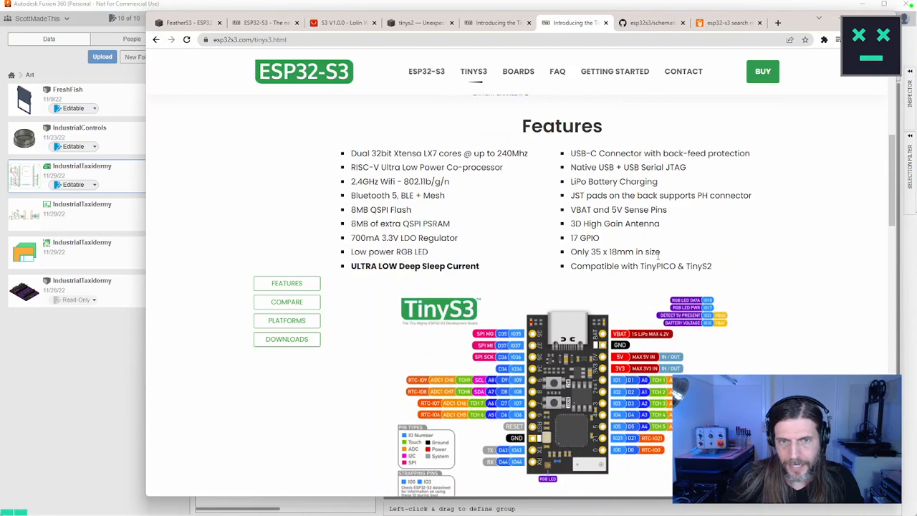
{"action": "scroll", "coordinate": [658, 256], "scroll_direction": "down", "scroll_amount": 3}
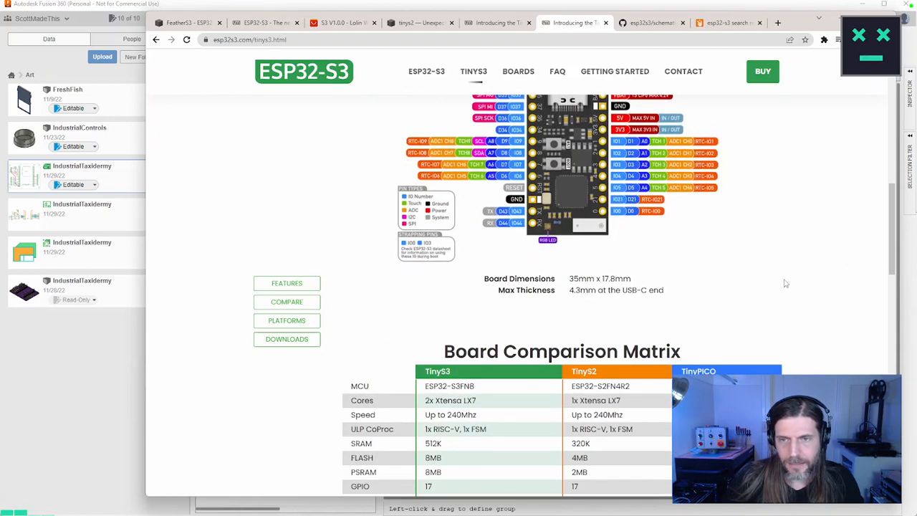
{"action": "left_click_drag", "start_coordinate": [891, 241], "coordinate": [898, 274]}
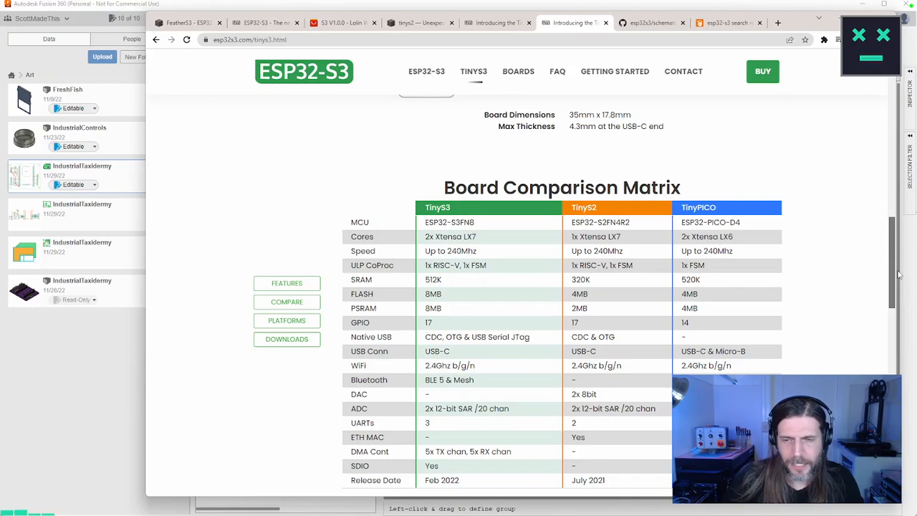
{"action": "left_click_drag", "start_coordinate": [898, 274], "coordinate": [893, 177]}
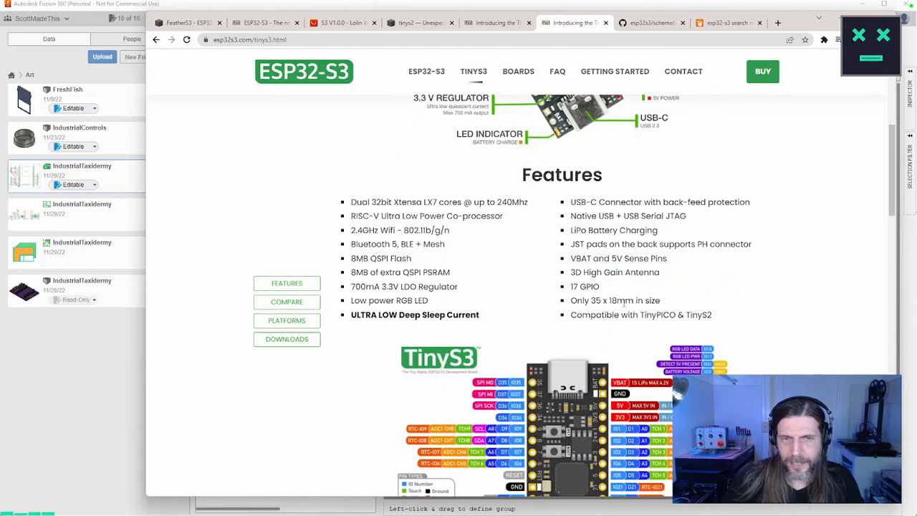
Highlight the board size entry in the TinyS3 Features list and examine the pinout diagram below it
{"action": "left_click_drag", "start_coordinate": [661, 302], "coordinate": [572, 301]}
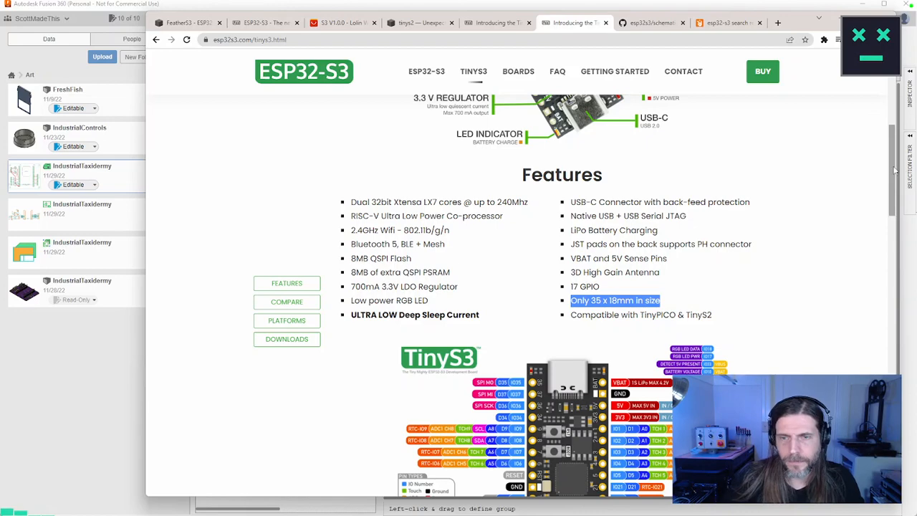
{"action": "scroll", "coordinate": [885, 229], "scroll_direction": "down", "scroll_amount": 4}
{"action": "scroll", "coordinate": [884, 229], "scroll_direction": "up", "scroll_amount": 3}
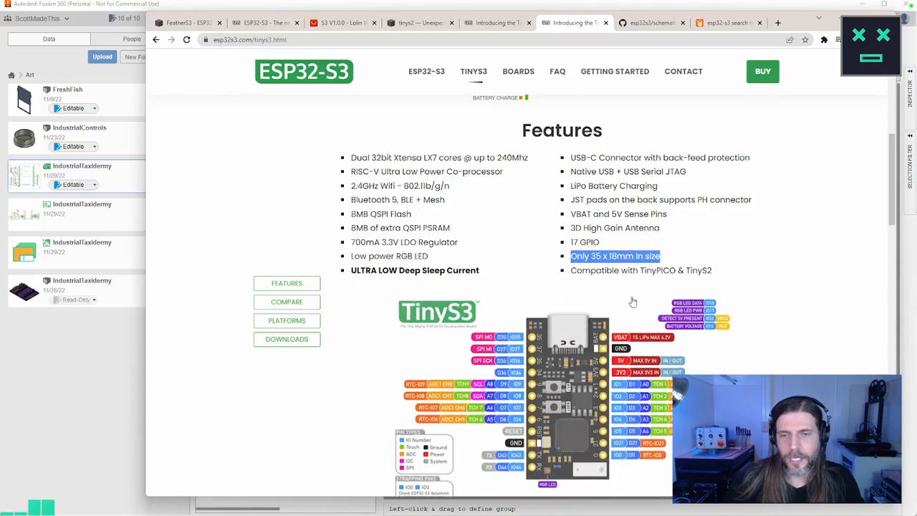
Narrow the browser window with the TinyS3 pinout and place it beside the board layout for comparison
{"action": "left_click_drag", "start_coordinate": [145, 320], "coordinate": [309, 319]}
{"action": "scroll", "coordinate": [382, 323], "scroll_direction": "down", "scroll_amount": 5}
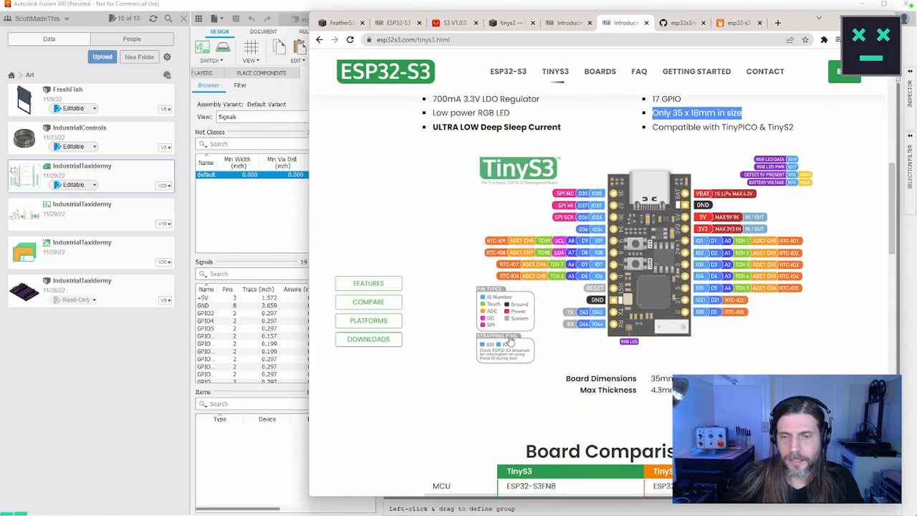
{"action": "scroll", "coordinate": [506, 341], "scroll_direction": "up", "scroll_amount": 4}
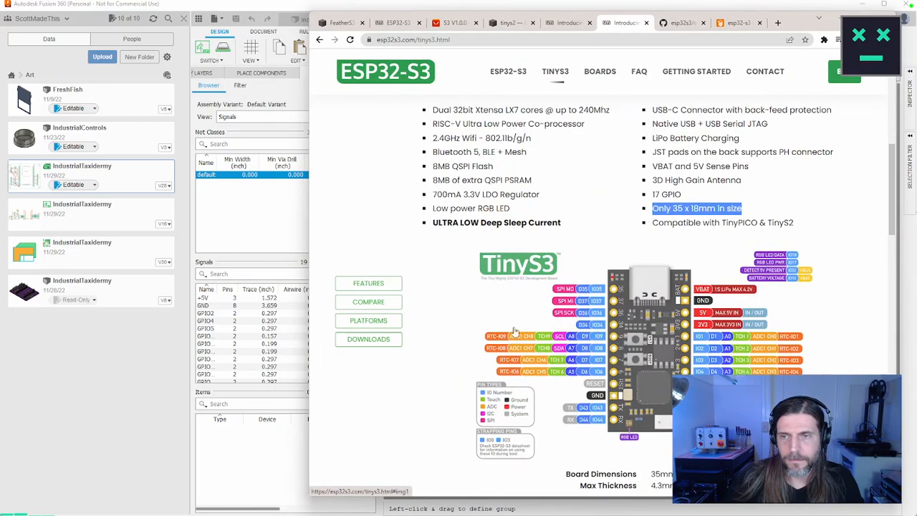
{"action": "left_click_drag", "start_coordinate": [792, 27], "coordinate": [674, 50]}
{"action": "left_click_drag", "start_coordinate": [778, 51], "coordinate": [701, 54]}
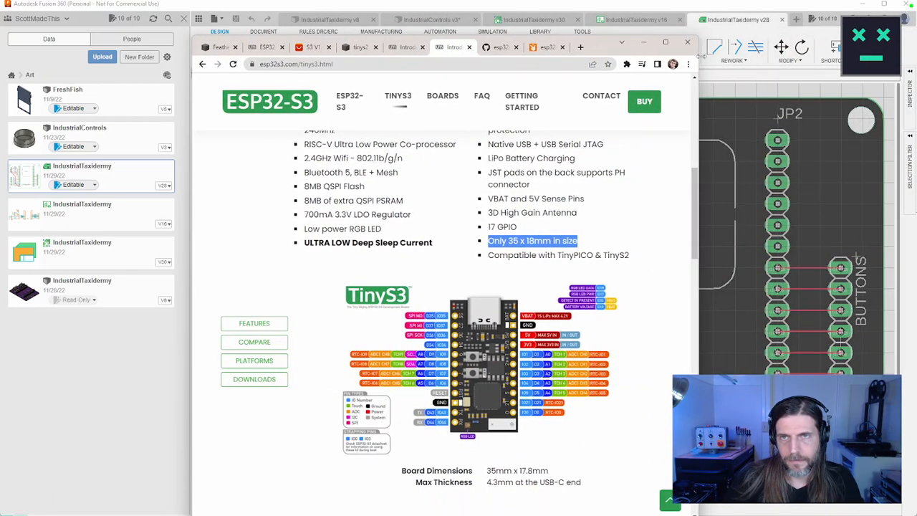
{"action": "left_click_drag", "start_coordinate": [600, 48], "coordinate": [814, 30]}
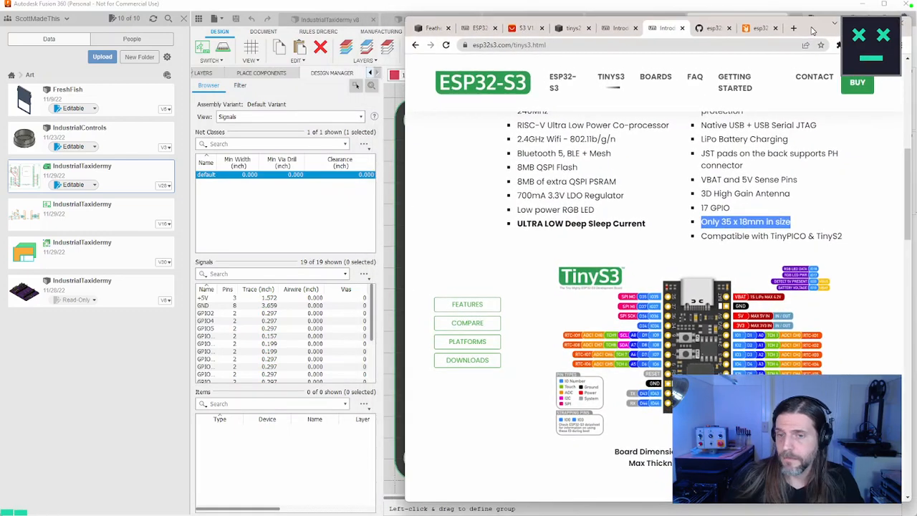
Switch to Fusion 360 and open the IndustrialTaxidermy v16 schematic to inspect the JP2 header connections
{"action": "left_click", "coordinate": [633, 16]}
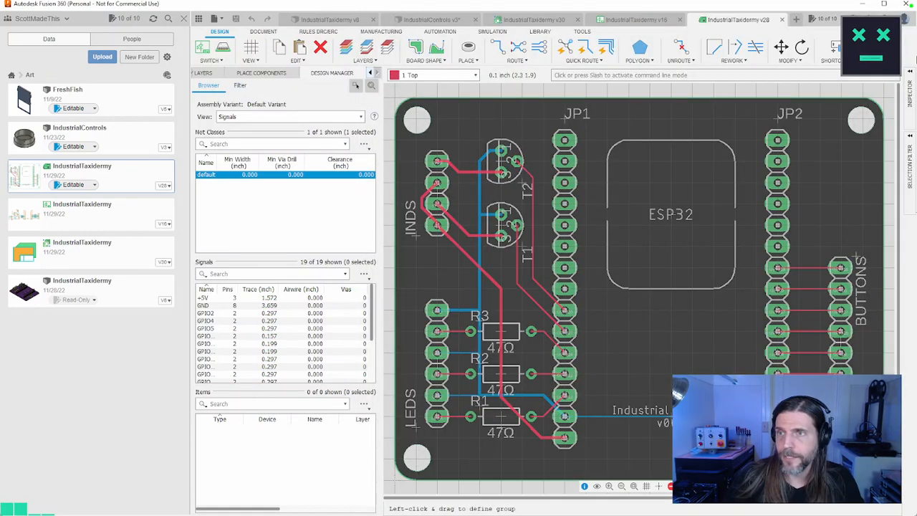
{"action": "left_click", "coordinate": [552, 21]}
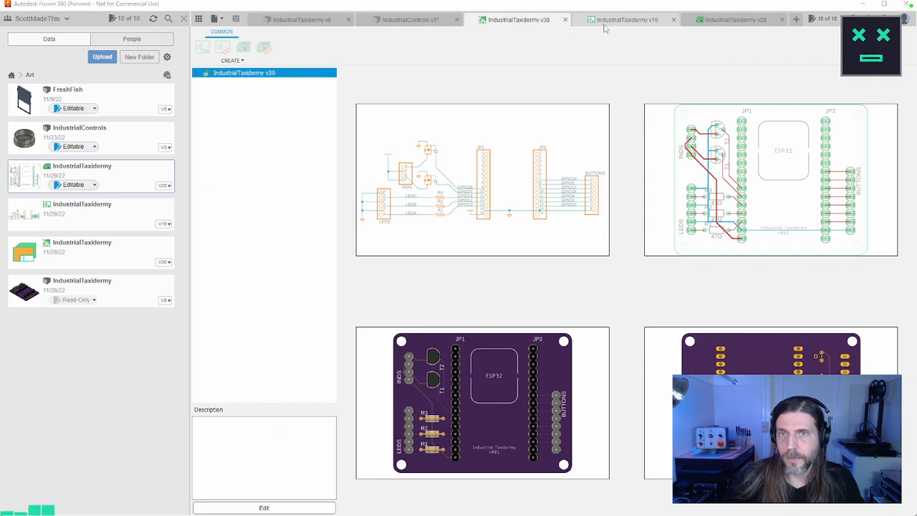
{"action": "left_click", "coordinate": [617, 23]}
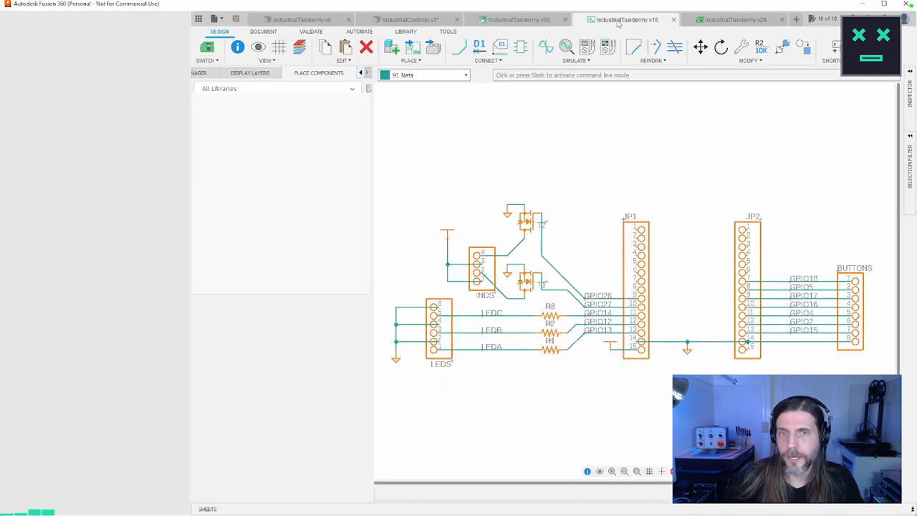
{"action": "scroll", "coordinate": [597, 127], "scroll_direction": "up", "scroll_amount": 4}
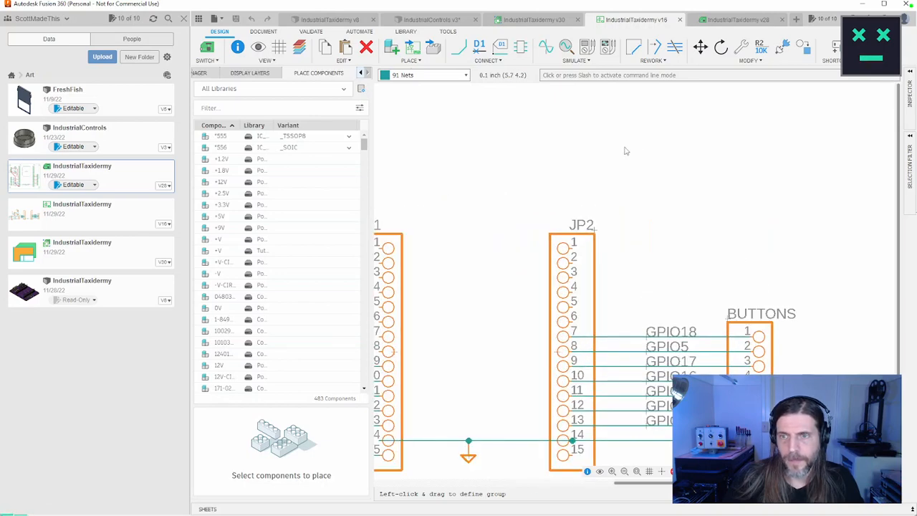
Return to the TinyS3 web page, examine the enlarged pinout diagram and close it again
{"action": "key", "text": "alt+Tab"}
{"action": "key", "text": "alt+Tab"}
{"action": "key", "text": "alt+Tab"}
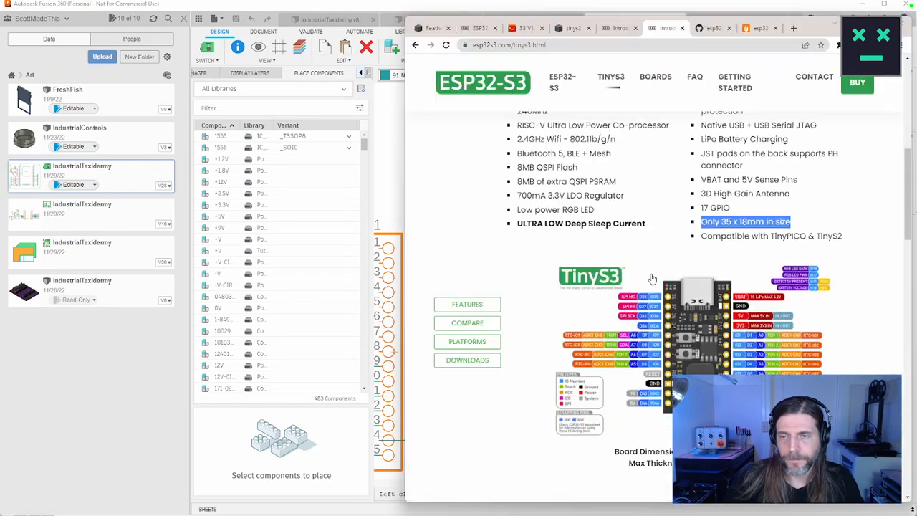
{"action": "left_click", "coordinate": [677, 310]}
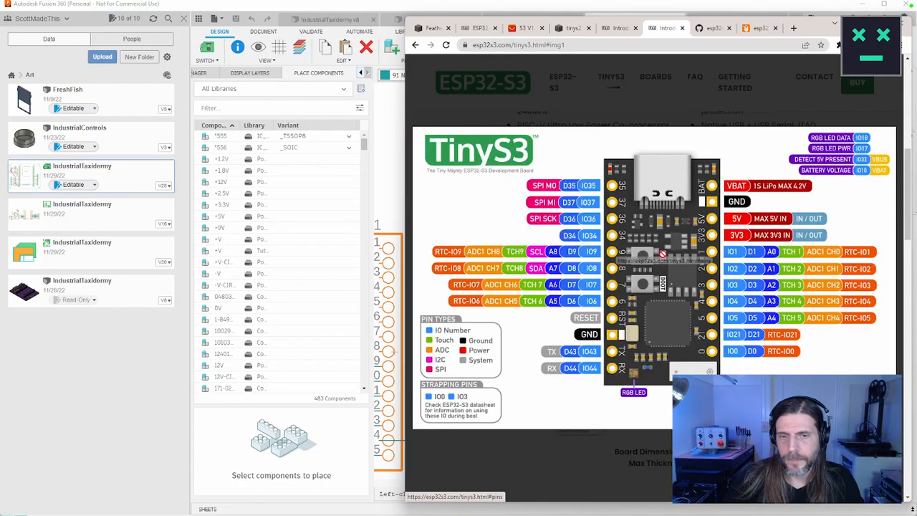
{"action": "right_click", "coordinate": [674, 219]}
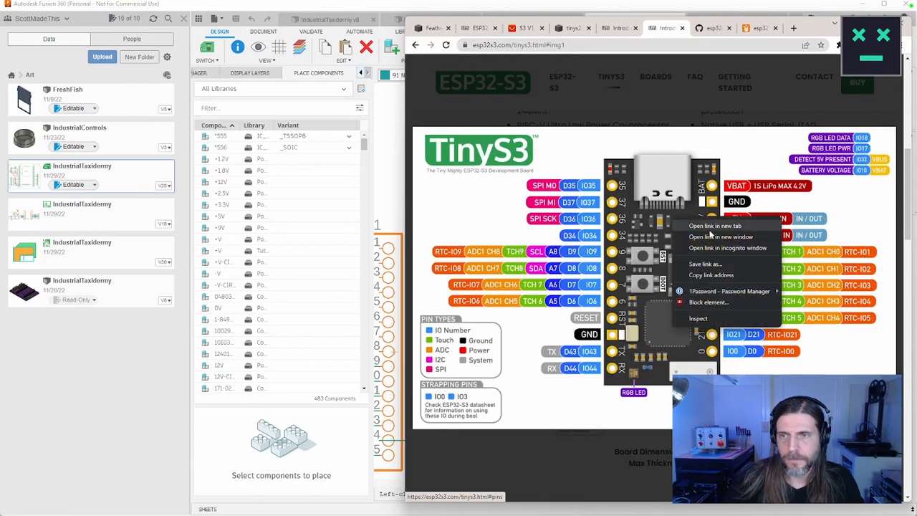
{"action": "left_click", "coordinate": [680, 118]}
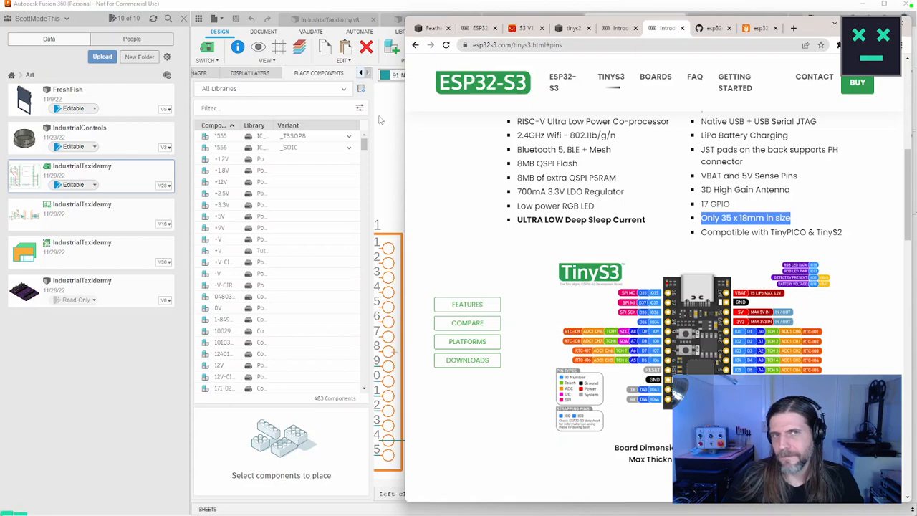
Go back to the Fusion 360 schematic and review the wiring from the LEDs, indicators and buttons to JP1 and JP2
{"action": "left_click", "coordinate": [385, 123]}
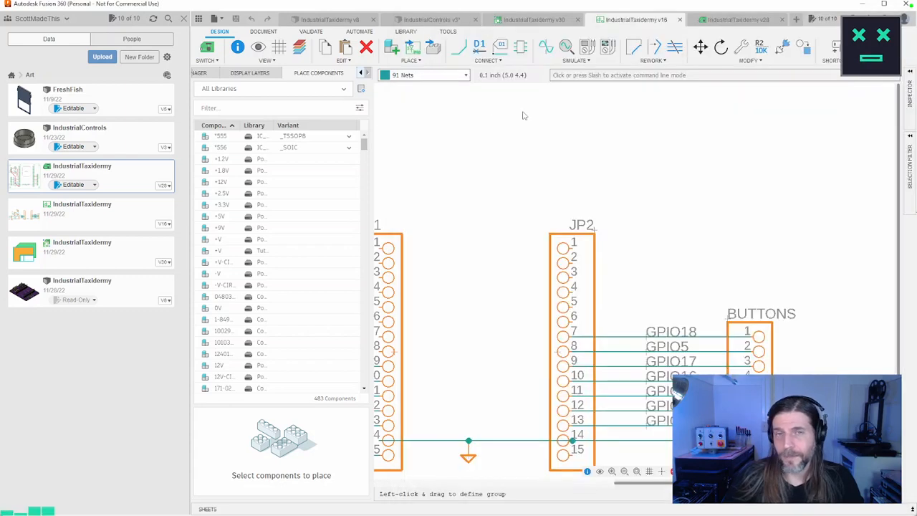
{"action": "scroll", "coordinate": [561, 235], "scroll_direction": "down", "scroll_amount": 4}
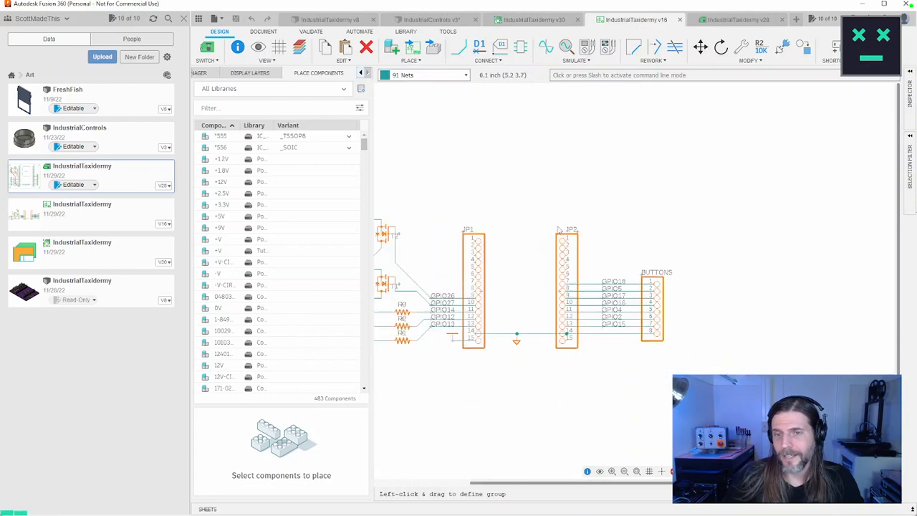
{"action": "middle_click_drag", "start_coordinate": [520, 172], "coordinate": [622, 180]}
{"action": "scroll", "coordinate": [579, 182], "scroll_direction": "up", "scroll_amount": 3}
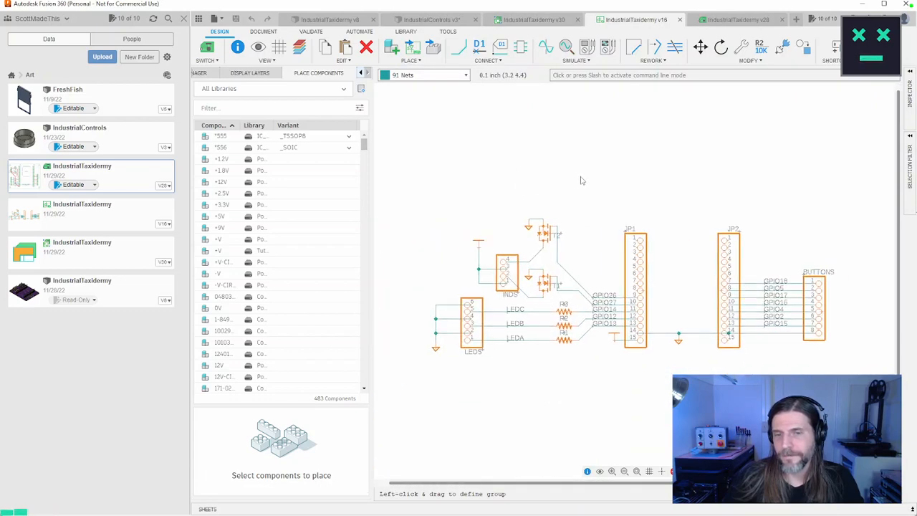
{"action": "scroll", "coordinate": [575, 189], "scroll_direction": "up", "scroll_amount": 1}
{"action": "scroll", "coordinate": [575, 189], "scroll_direction": "down", "scroll_amount": 1}
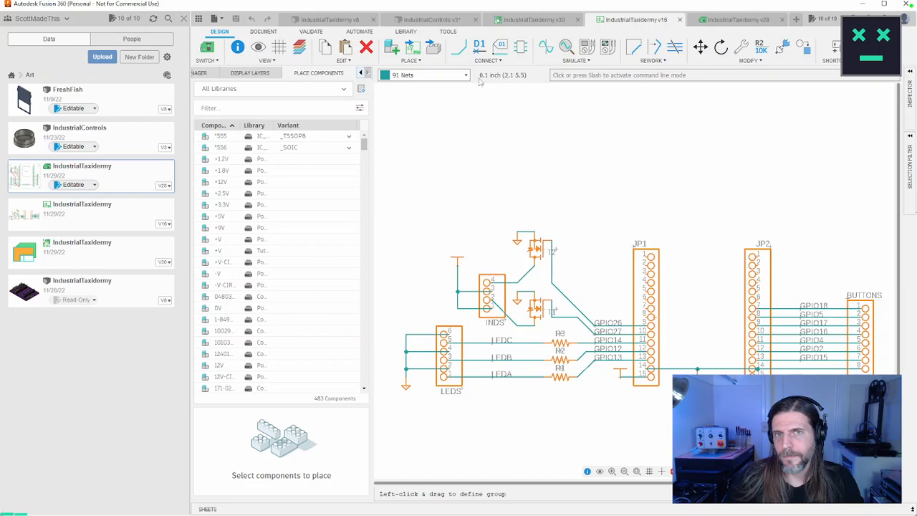
{"action": "left_click", "coordinate": [499, 47]}
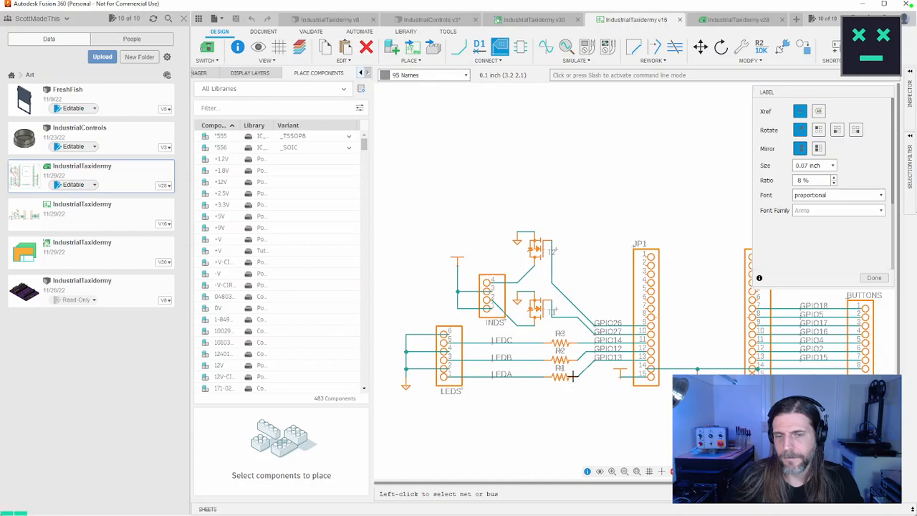
{"action": "key", "text": "Escape"}
{"action": "scroll", "coordinate": [592, 383], "scroll_direction": "up", "scroll_amount": 2}
{"action": "scroll", "coordinate": [592, 380], "scroll_direction": "down", "scroll_amount": 2}
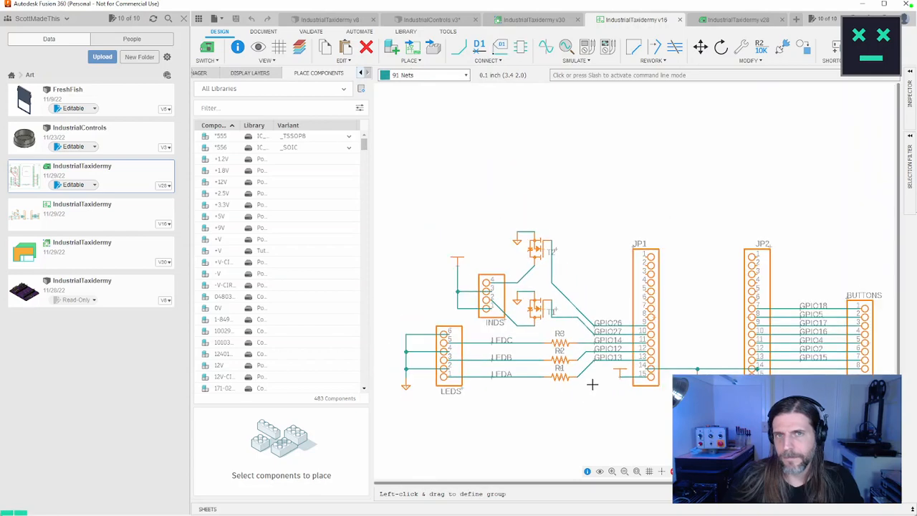
{"action": "middle_click_drag", "start_coordinate": [598, 356], "coordinate": [603, 318]}
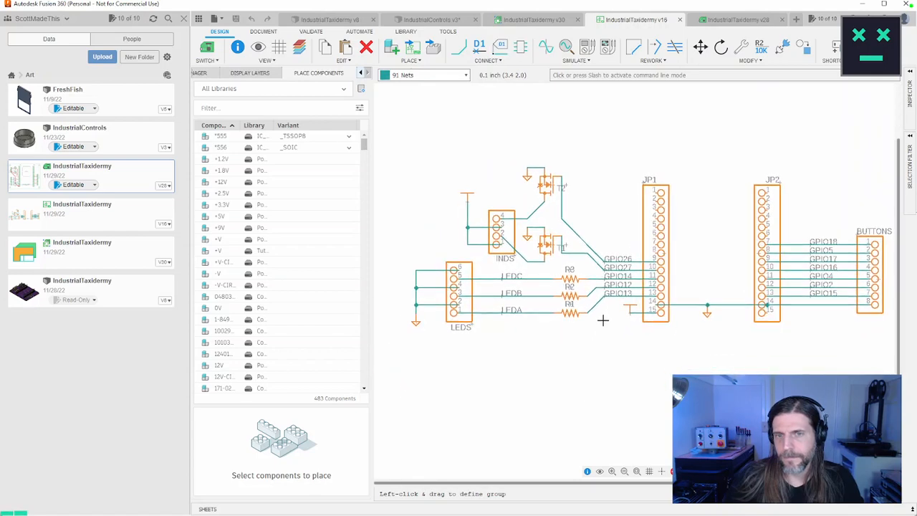
{"action": "left_click", "coordinate": [489, 61]}
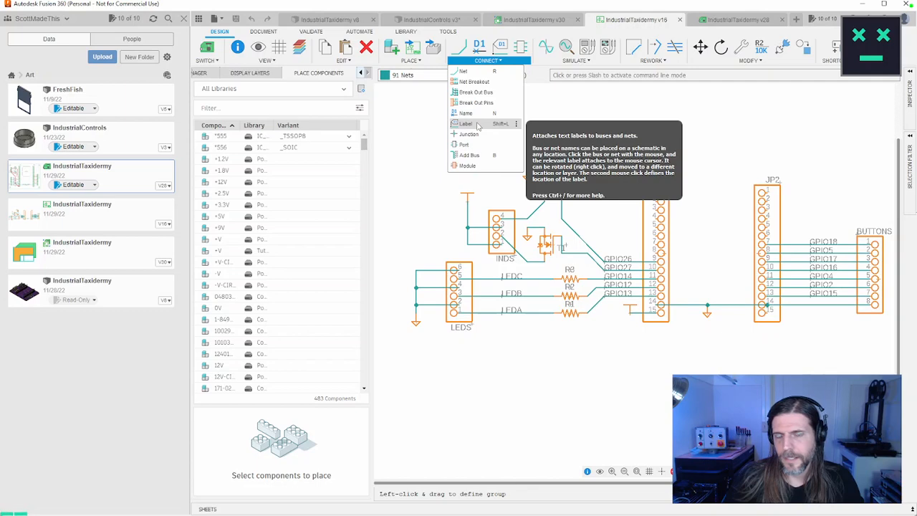
{"action": "left_click", "coordinate": [478, 126]}
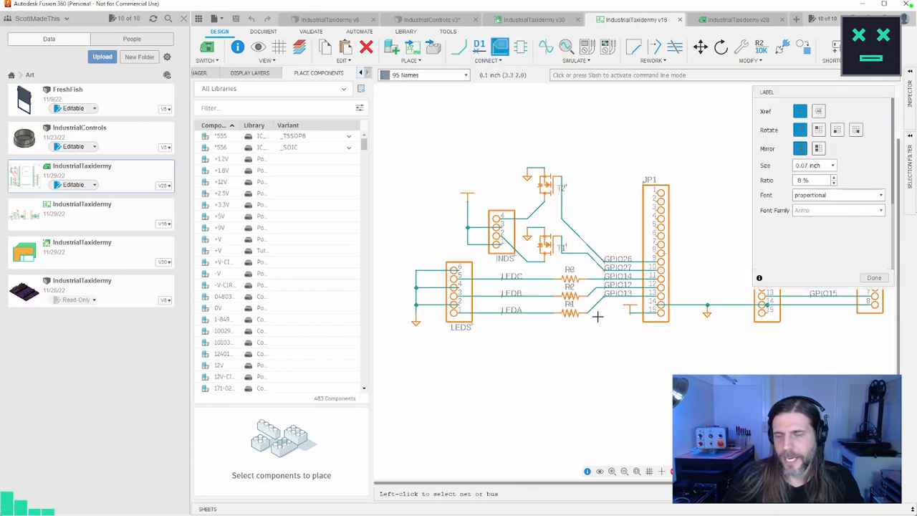
{"action": "key", "text": "Escape"}
Delete the diagonal net segment linking resistor R1 to the GPIO13 line at JP1
{"action": "scroll", "coordinate": [605, 329], "scroll_direction": "up", "scroll_amount": 2}
{"action": "scroll", "coordinate": [605, 329], "scroll_direction": "up", "scroll_amount": 3}
{"action": "right_click", "coordinate": [573, 279]}
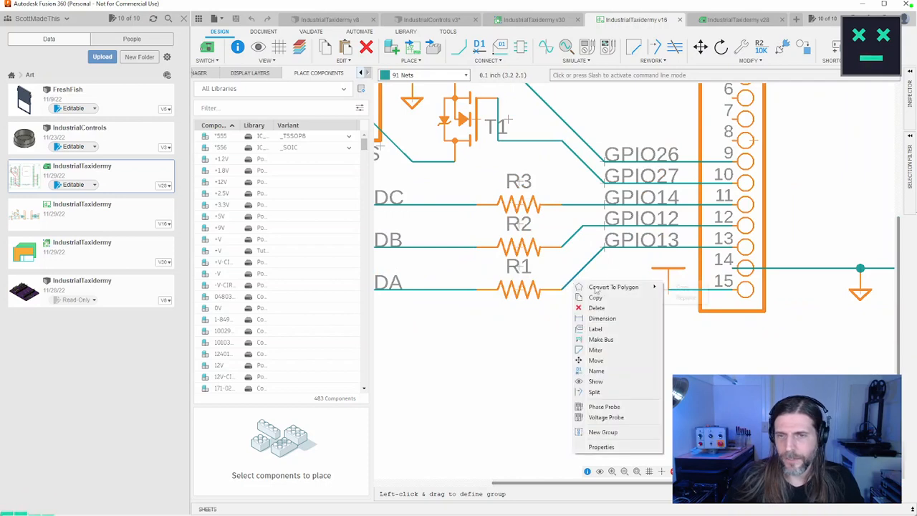
{"action": "left_click", "coordinate": [602, 310]}
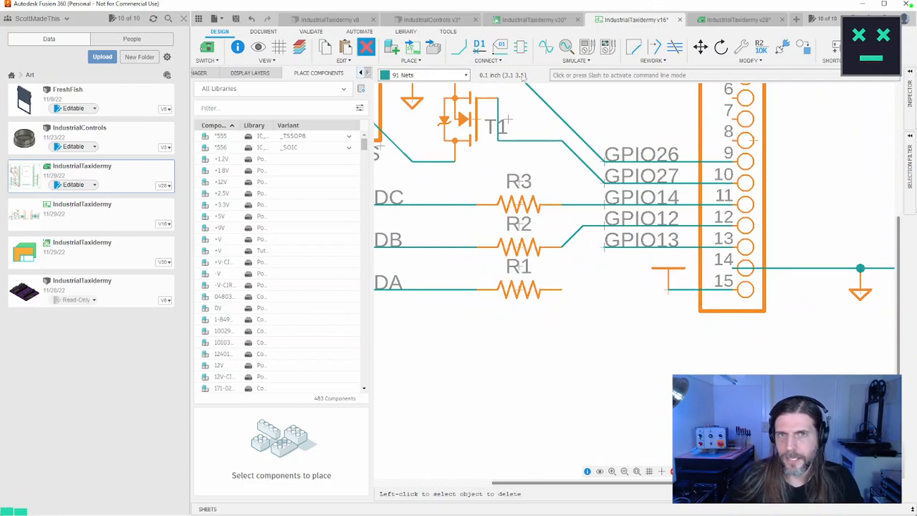
Try to attach a net label with Xref turned on to the LEDA net beside R1
{"action": "left_click", "coordinate": [485, 62]}
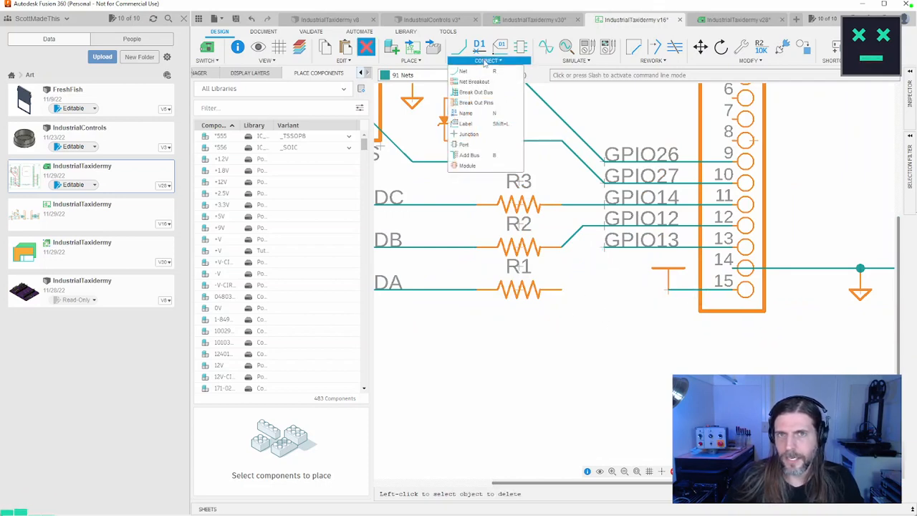
{"action": "left_click", "coordinate": [467, 123]}
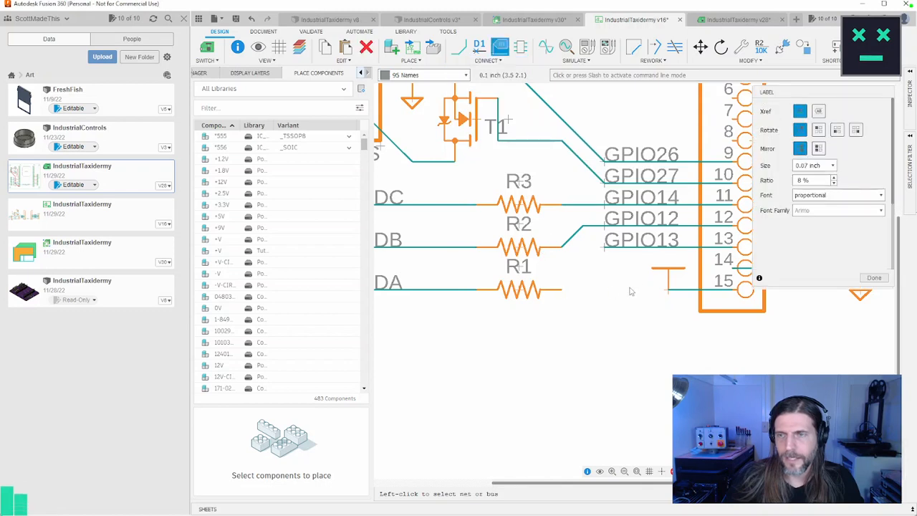
{"action": "left_click", "coordinate": [818, 111]}
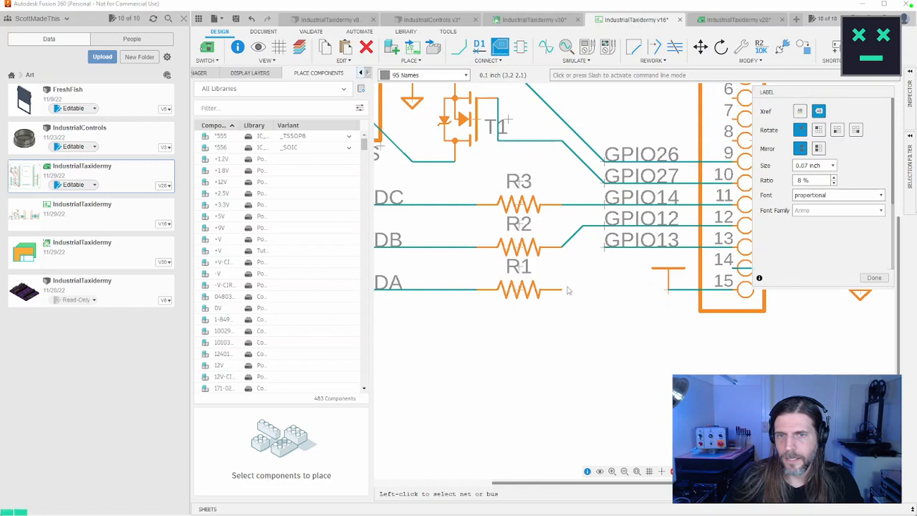
{"action": "left_click", "coordinate": [454, 290]}
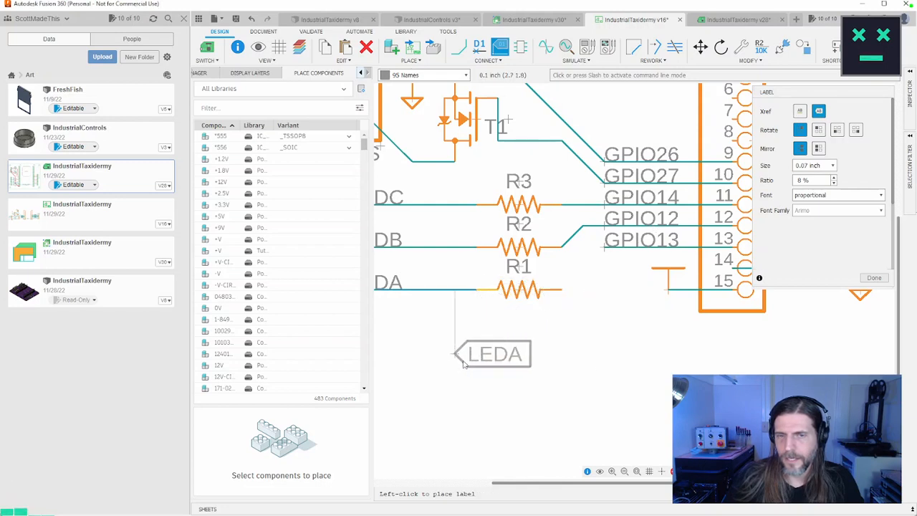
{"action": "key", "text": "Escape"}
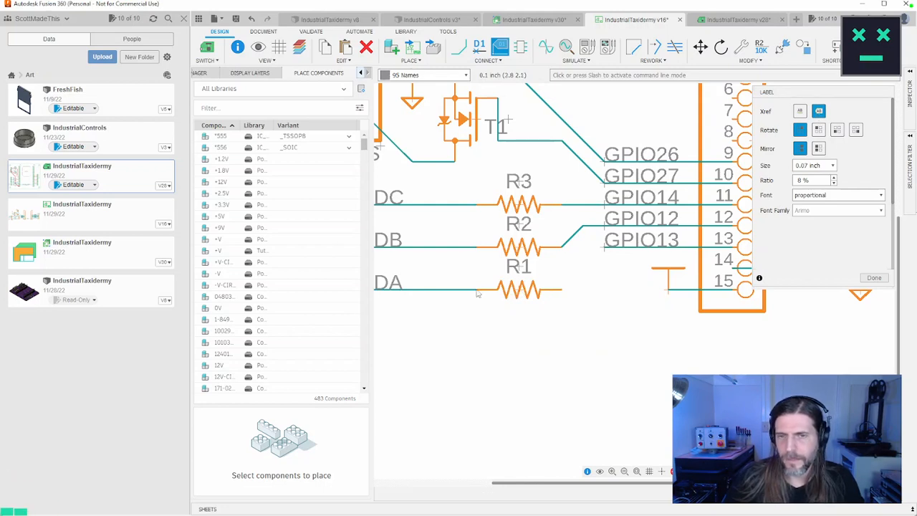
{"action": "scroll", "coordinate": [536, 305], "scroll_direction": "up", "scroll_amount": 2}
{"action": "scroll", "coordinate": [534, 306], "scroll_direction": "down", "scroll_amount": 4}
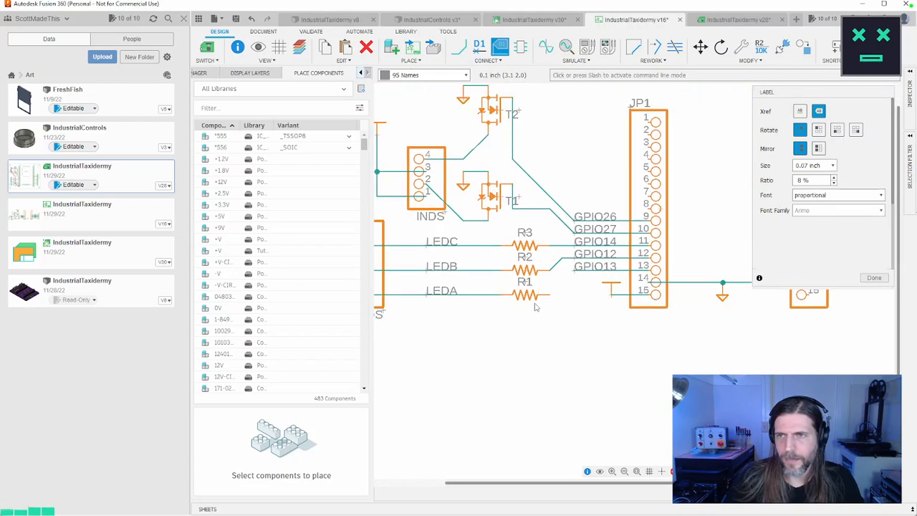
{"action": "scroll", "coordinate": [535, 307], "scroll_direction": "up", "scroll_amount": 1}
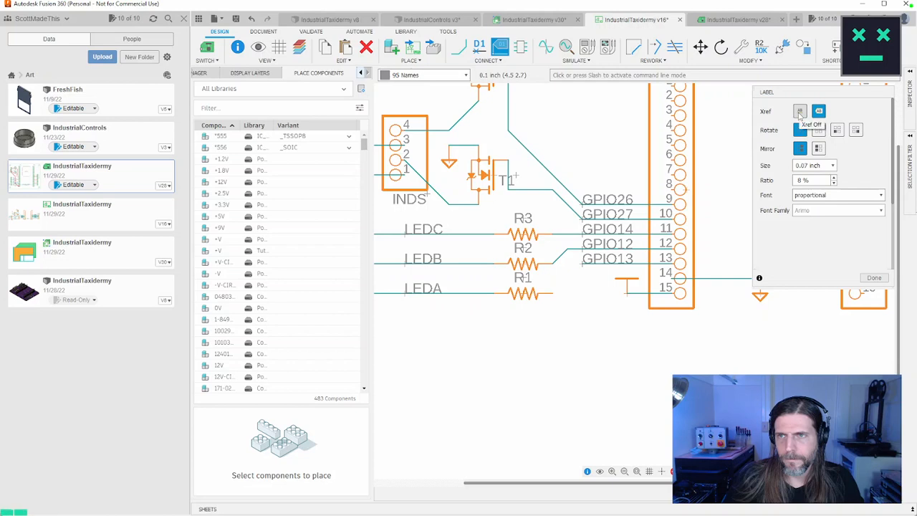
{"action": "left_click", "coordinate": [819, 112]}
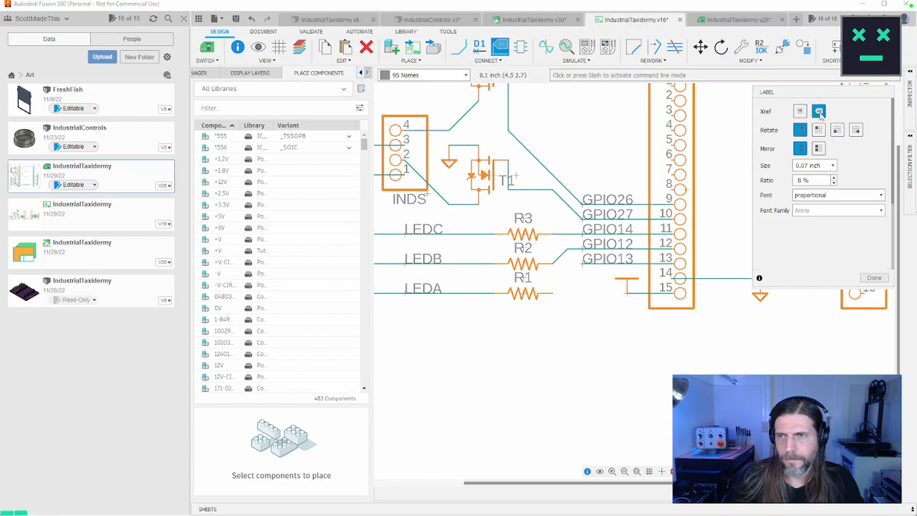
{"action": "key", "text": "Escape"}
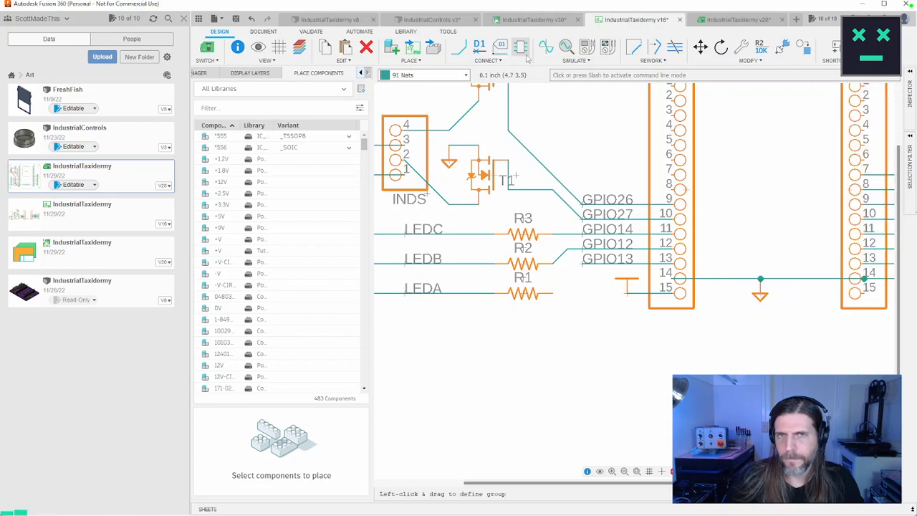
{"action": "left_click", "coordinate": [487, 60]}
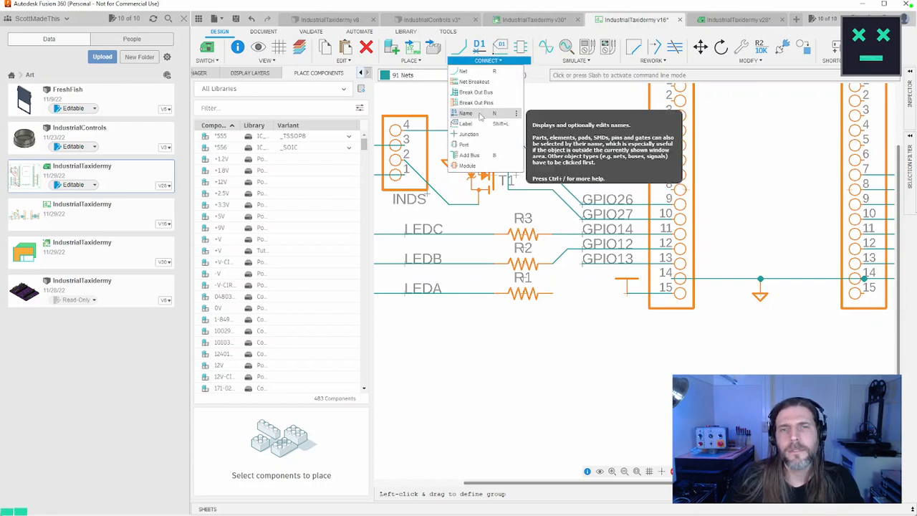
{"action": "left_click", "coordinate": [475, 113]}
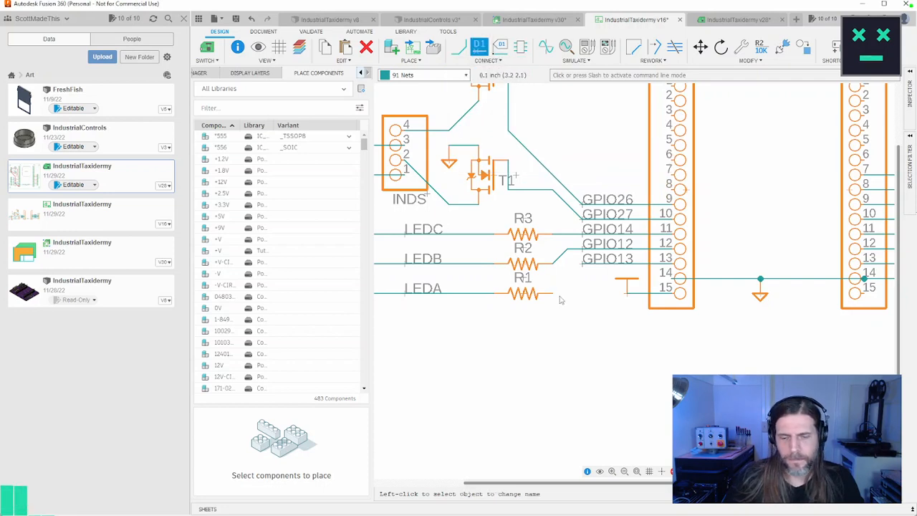
{"action": "key", "text": "Escape"}
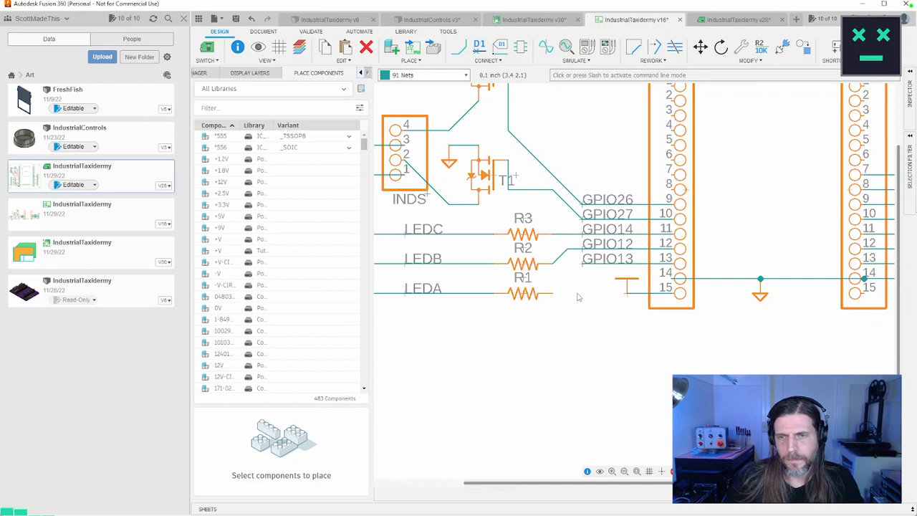
Draw a short horizontal net stub from the free end of resistor R1 towards JP1
{"action": "key", "text": "n"}
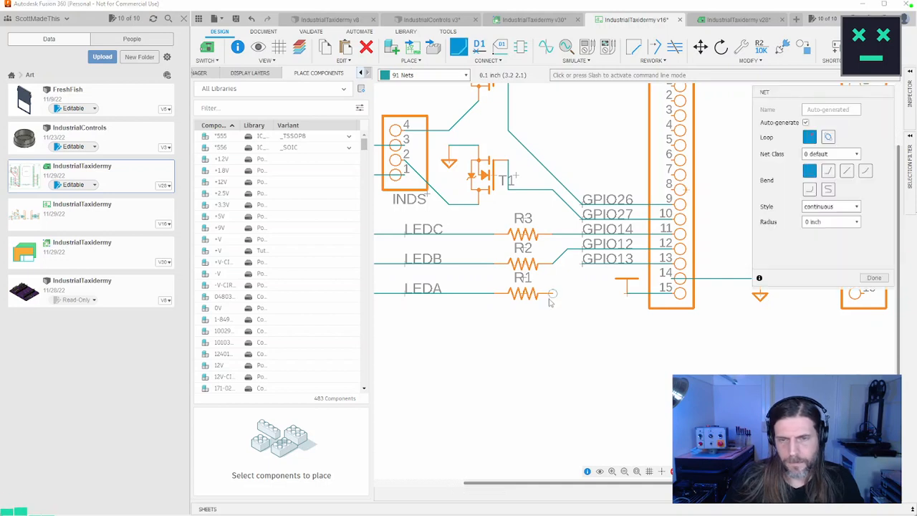
{"action": "left_click", "coordinate": [551, 295]}
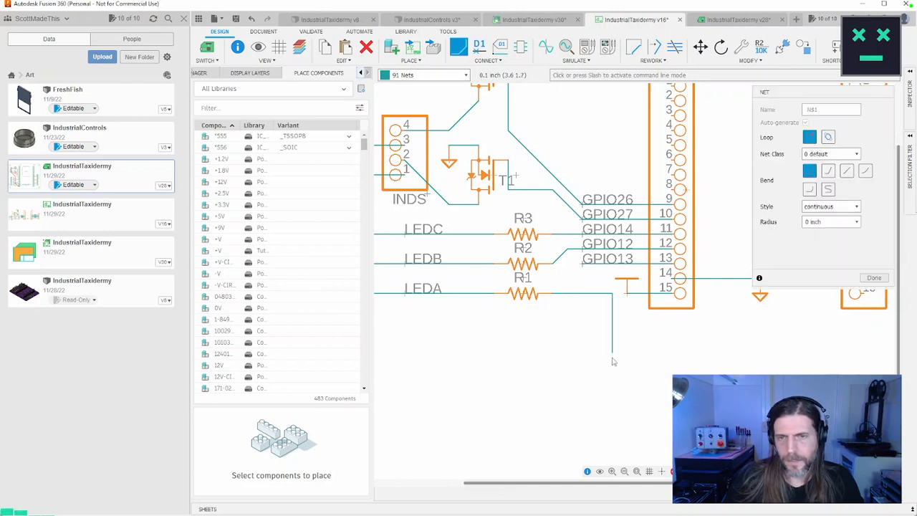
{"action": "left_click", "coordinate": [568, 293]}
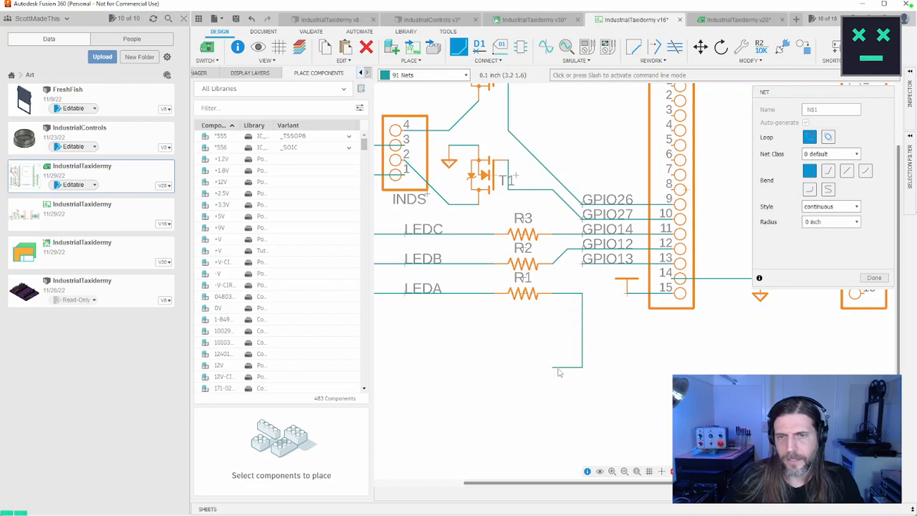
{"action": "key", "text": "Escape"}
Attach an Xref net label to the open end of the new stub beside R1
{"action": "key", "text": "l"}
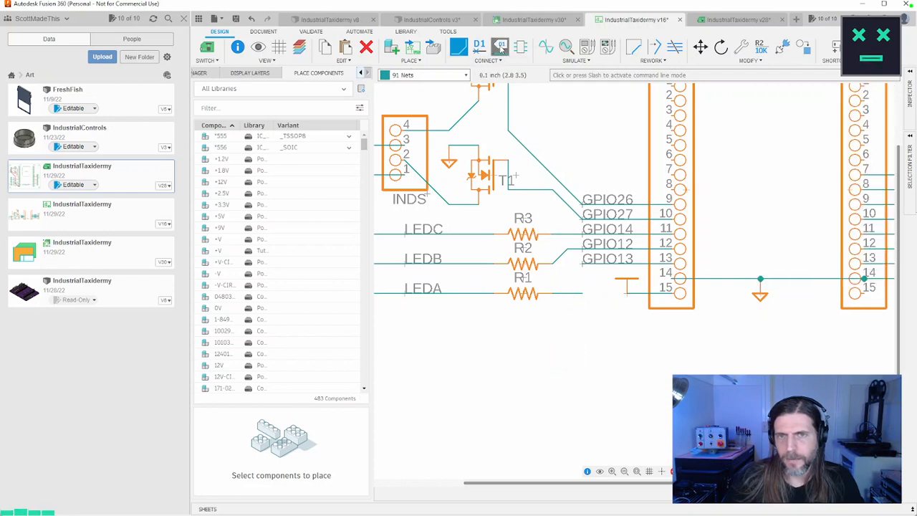
{"action": "left_click", "coordinate": [580, 293]}
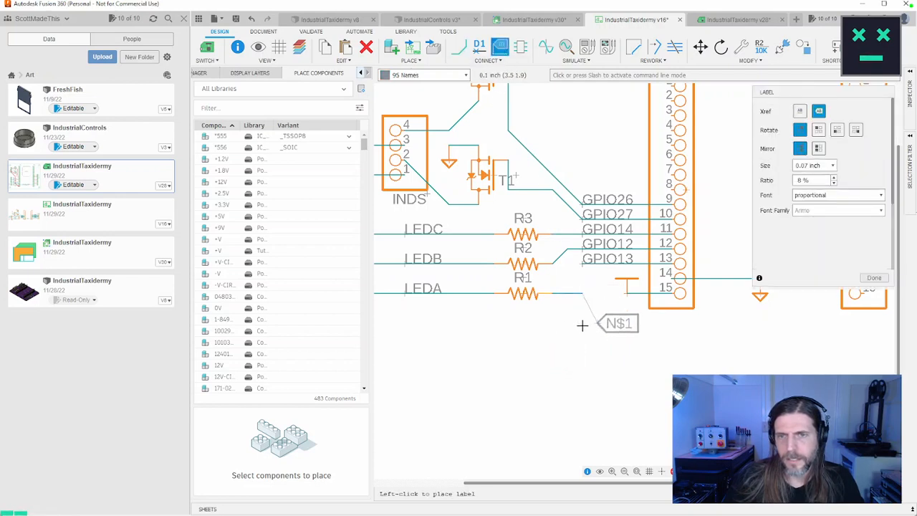
{"action": "left_click", "coordinate": [586, 287]}
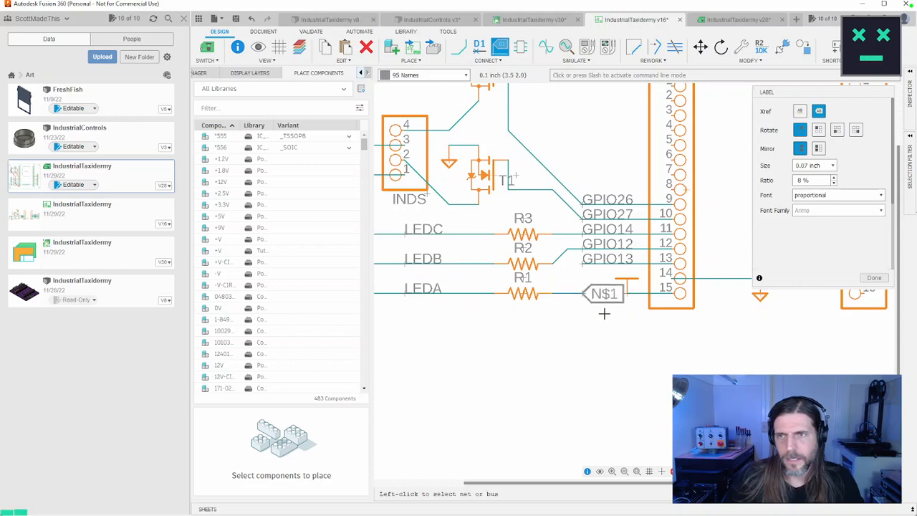
{"action": "key", "text": "Escape"}
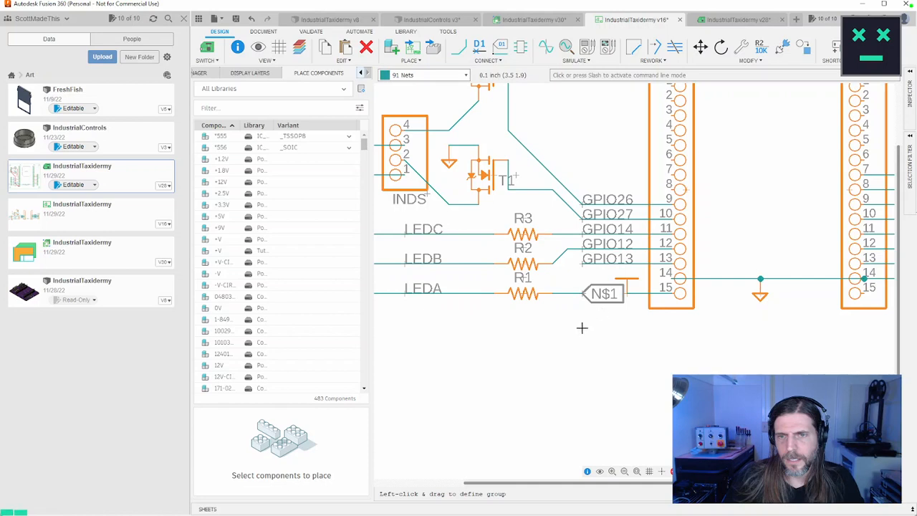
{"action": "middle_click_drag", "start_coordinate": [601, 321], "coordinate": [589, 328]}
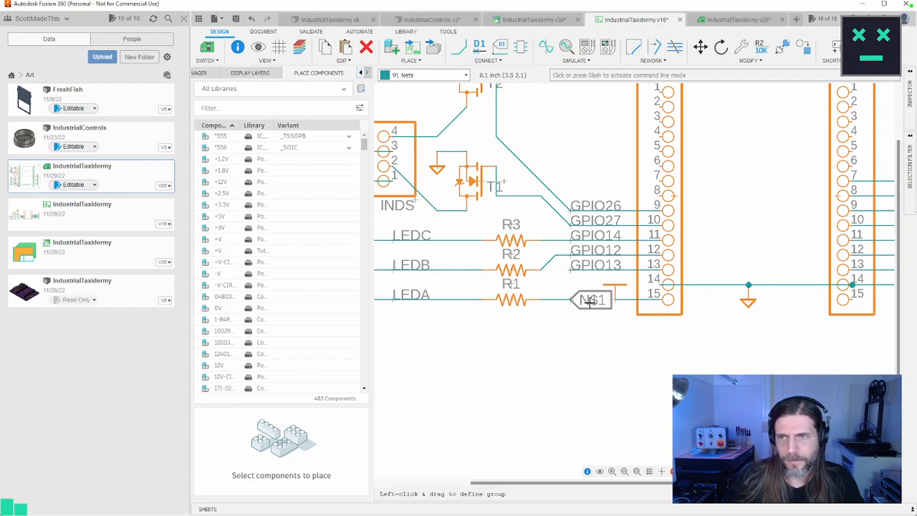
{"action": "key", "text": "n"}
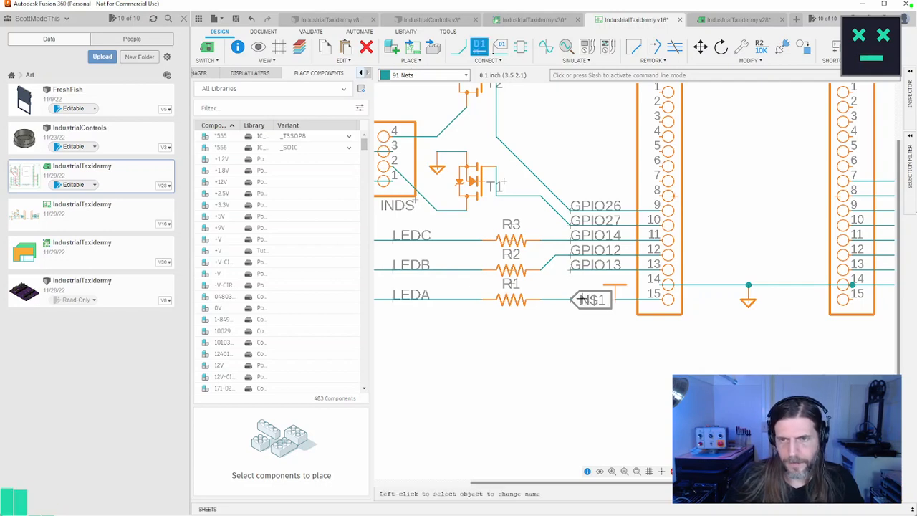
{"action": "left_click", "coordinate": [571, 299]}
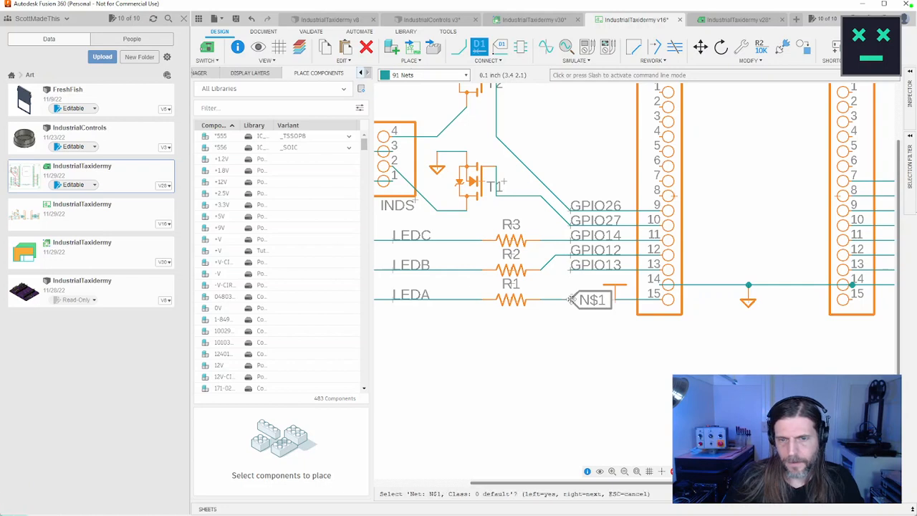
{"action": "left_click", "coordinate": [495, 61]}
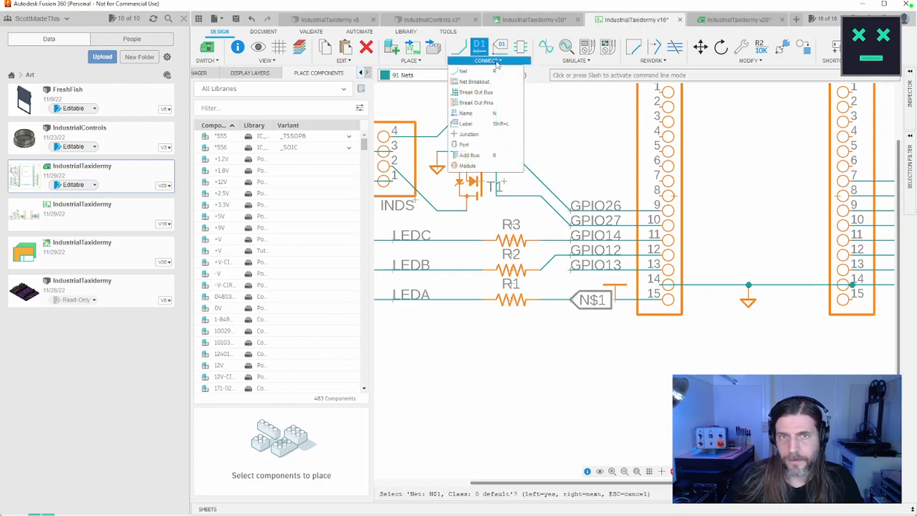
{"action": "left_click", "coordinate": [264, 32]}
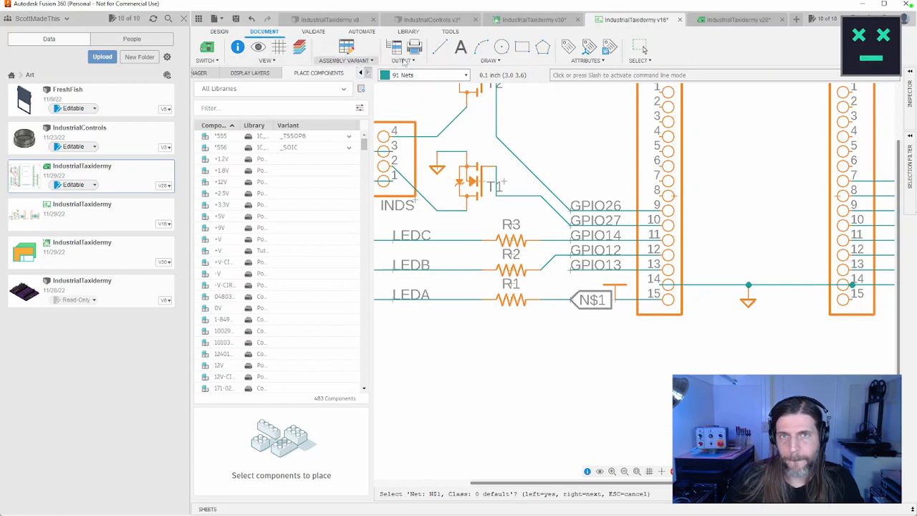
{"action": "left_click", "coordinate": [586, 60]}
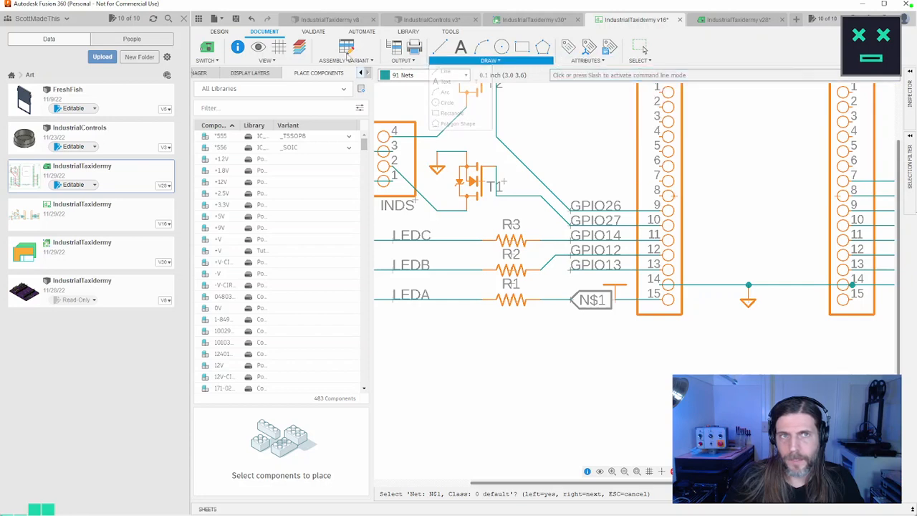
{"action": "left_click", "coordinate": [220, 33]}
{"action": "left_click", "coordinate": [489, 61]}
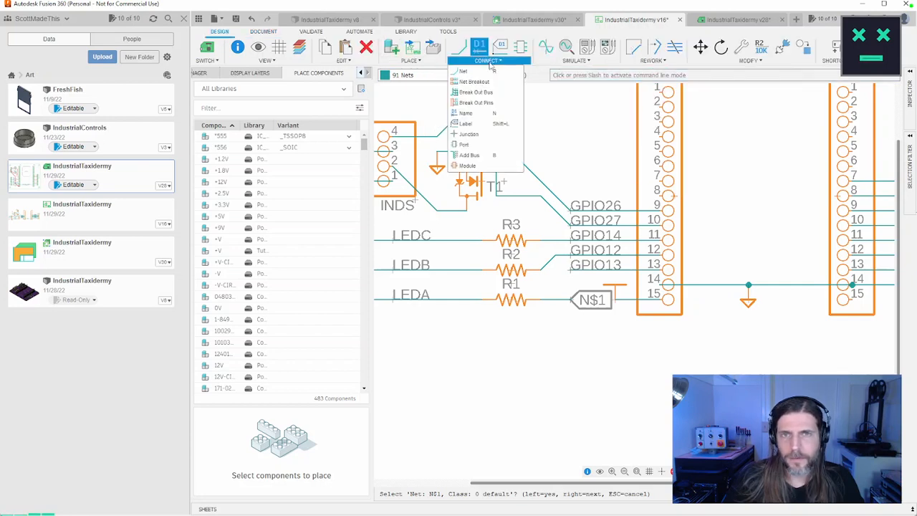
{"action": "right_click", "coordinate": [572, 304]}
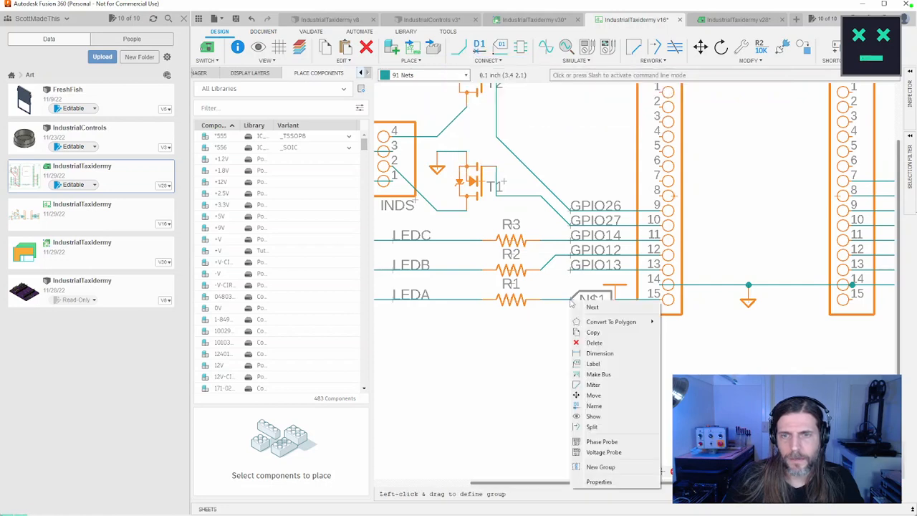
{"action": "left_click", "coordinate": [596, 415]}
{"action": "key", "text": "Escape"}
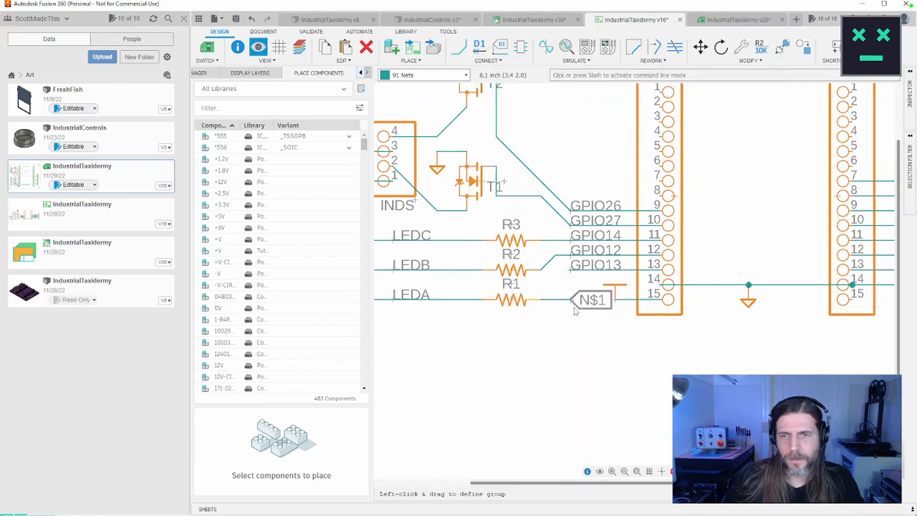
Rename R1's stub net to GPIO13 and agree to connect it with the existing GPIO13 net
{"action": "right_click", "coordinate": [572, 303]}
{"action": "left_click", "coordinate": [589, 385]}
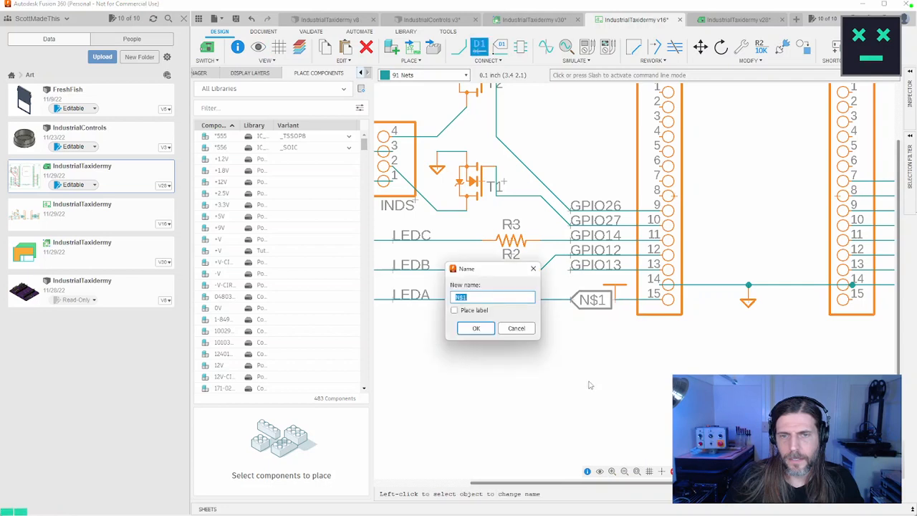
{"action": "type", "text": "GPIO"}
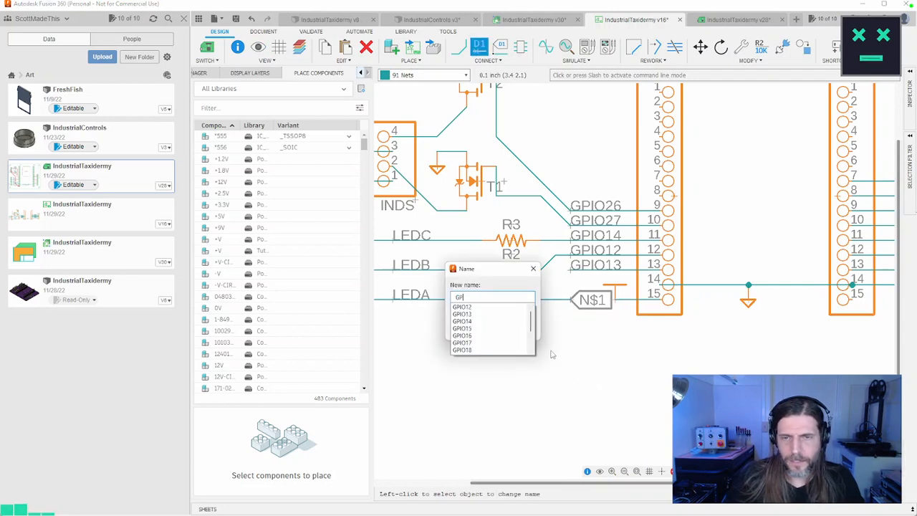
{"action": "left_click", "coordinate": [481, 314]}
{"action": "left_click", "coordinate": [475, 327]}
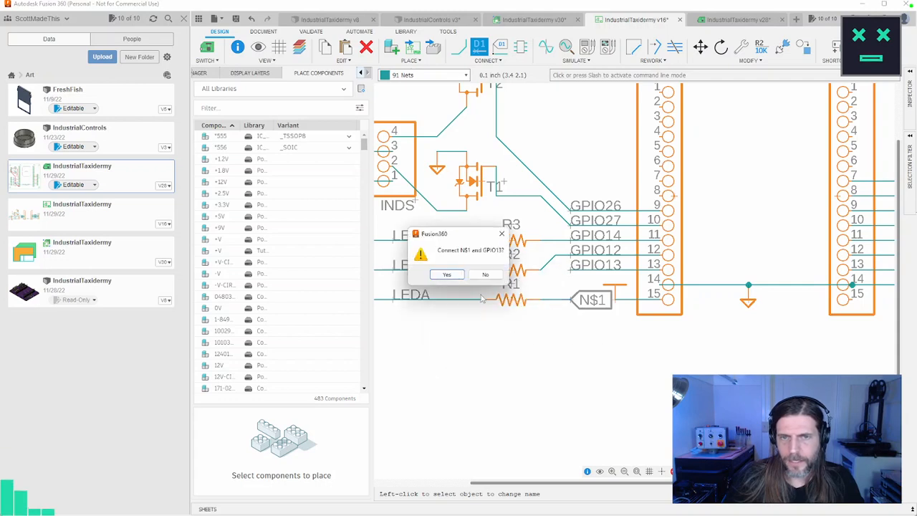
{"action": "left_click", "coordinate": [452, 275]}
Move resistor R1 with its GPIO13 label closer to the LEDS connector, clear of the supply symbol at JP1 pin 15
{"action": "middle_click_drag", "start_coordinate": [580, 359], "coordinate": [666, 347]}
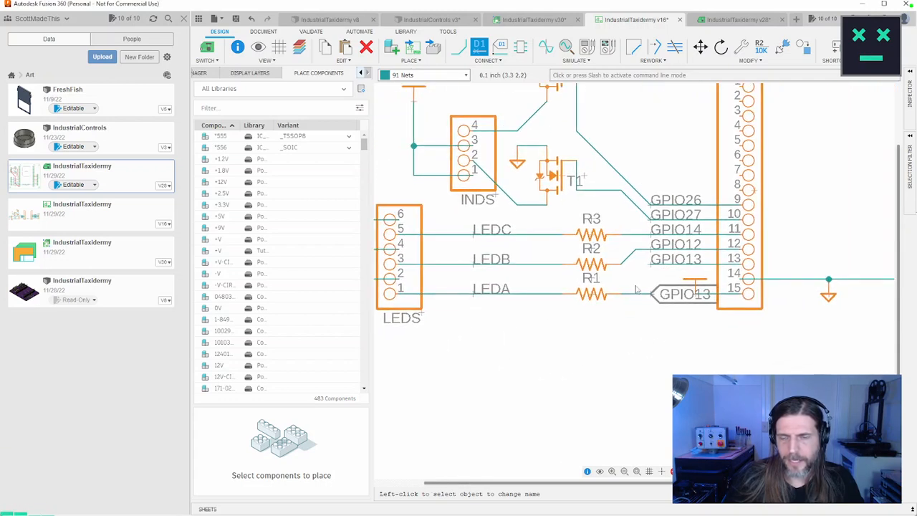
{"action": "key", "text": "m"}
{"action": "left_click", "coordinate": [591, 296]}
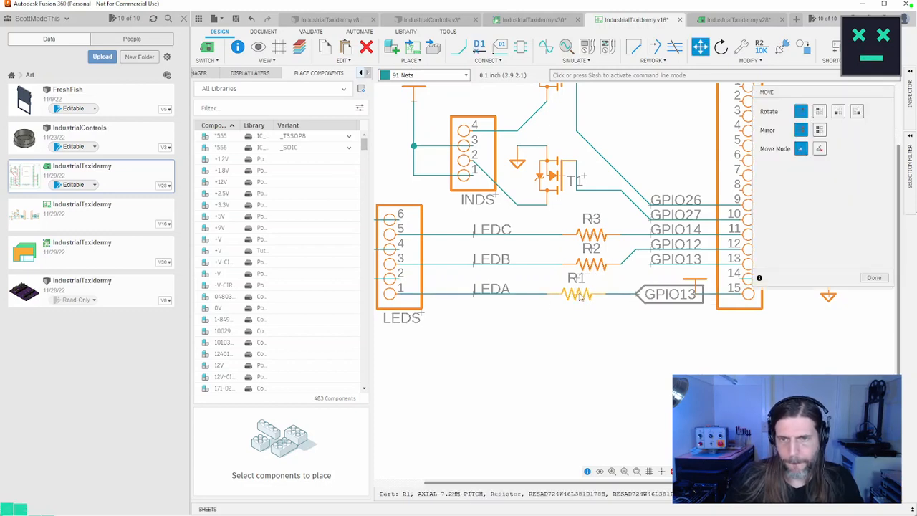
{"action": "left_click", "coordinate": [576, 296]}
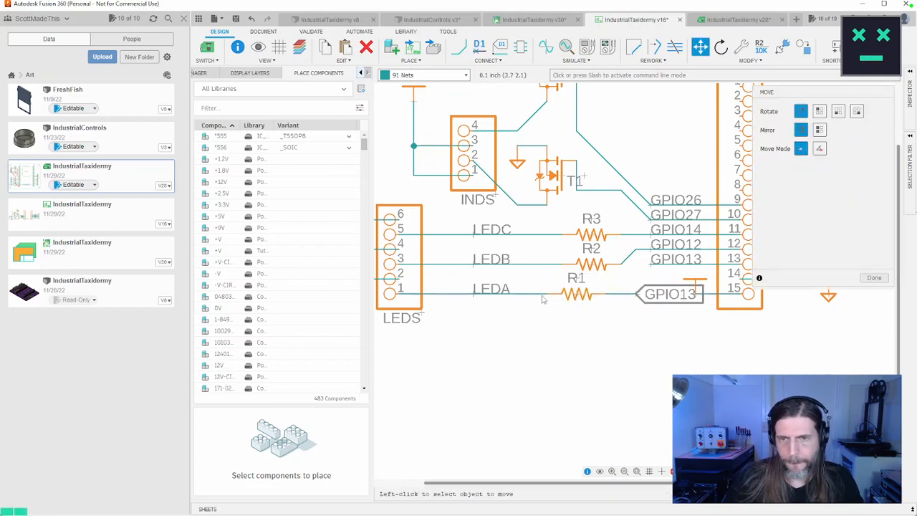
{"action": "left_click", "coordinate": [579, 296]}
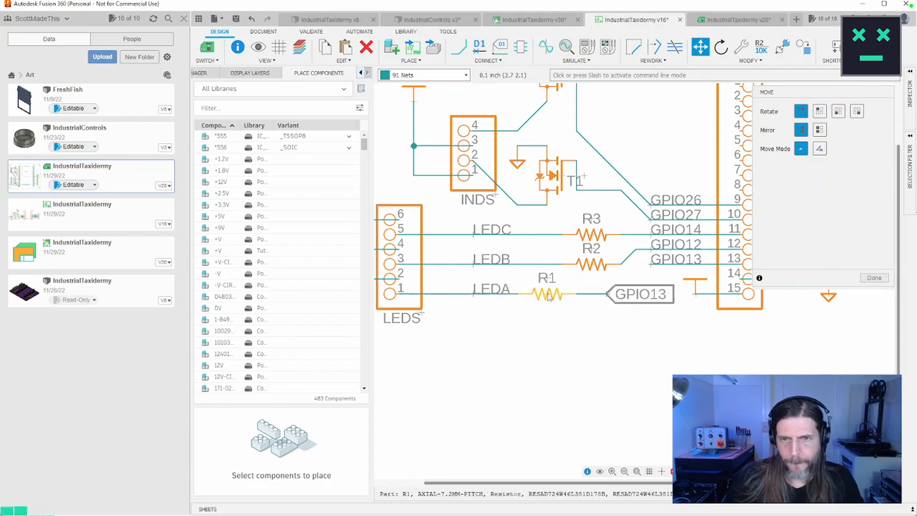
{"action": "left_click", "coordinate": [548, 296]}
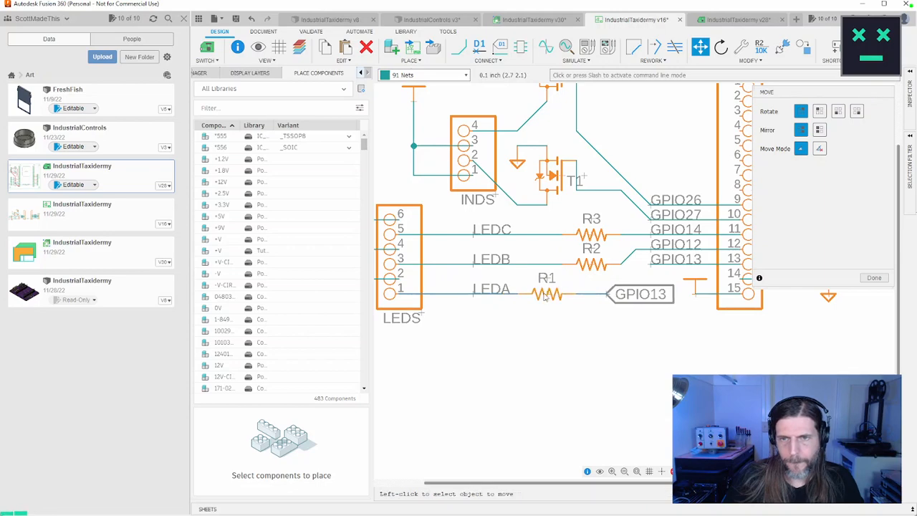
{"action": "key", "text": "Escape"}
Move the LEDA net label along its wire, closer to the LEDS connector
{"action": "middle_click_drag", "start_coordinate": [662, 359], "coordinate": [644, 368]}
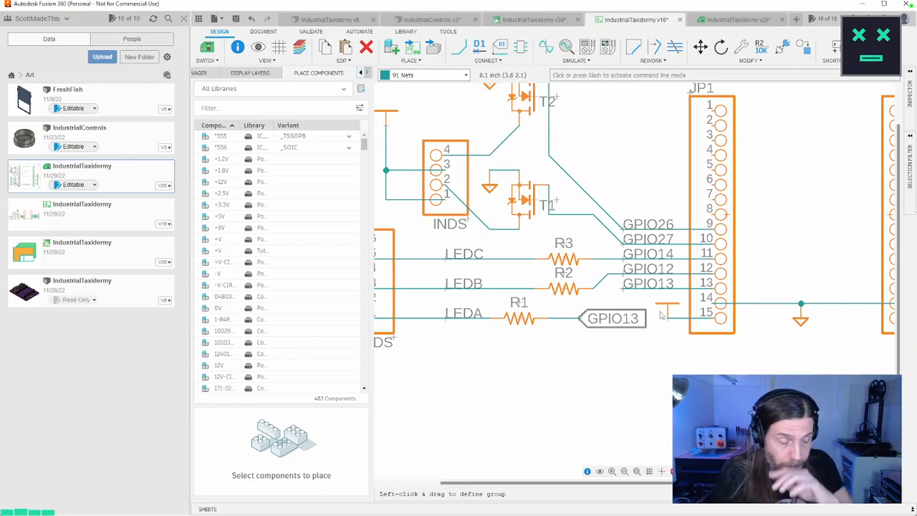
{"action": "scroll", "coordinate": [660, 315], "scroll_direction": "down", "scroll_amount": 3}
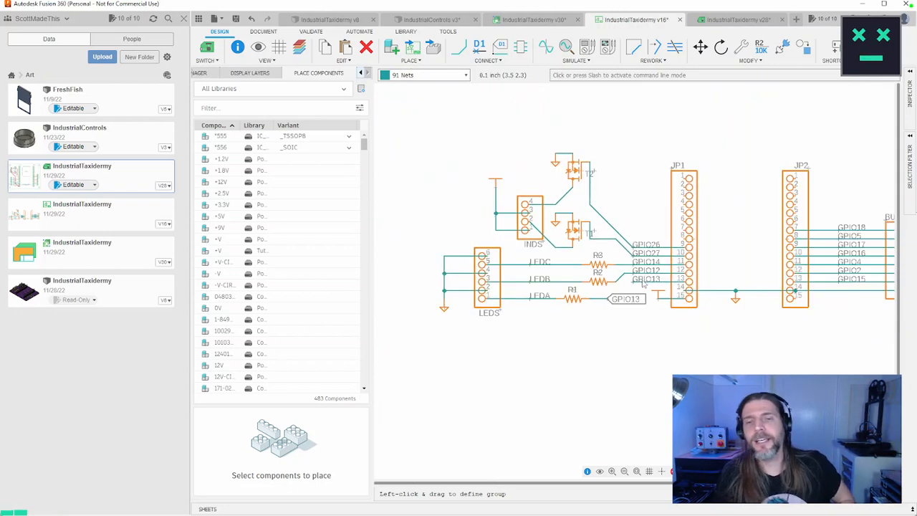
{"action": "scroll", "coordinate": [643, 284], "scroll_direction": "up", "scroll_amount": 2}
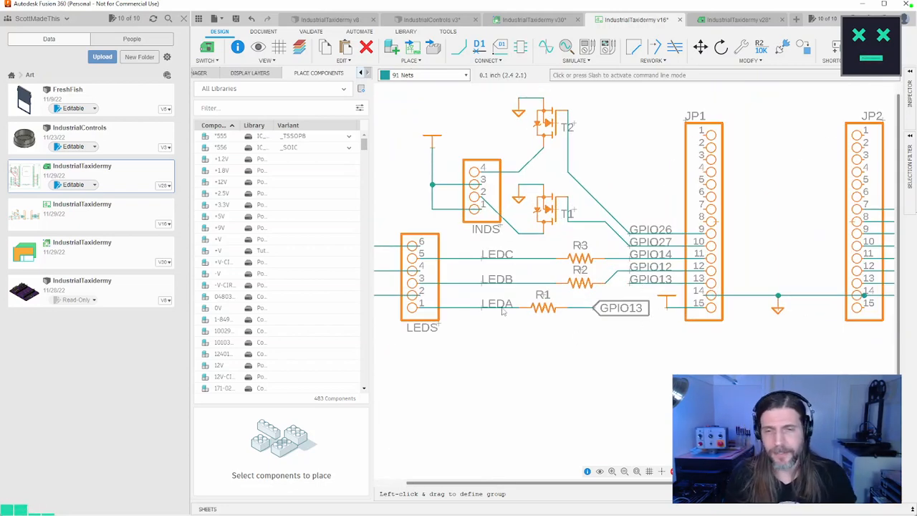
{"action": "key", "text": "m"}
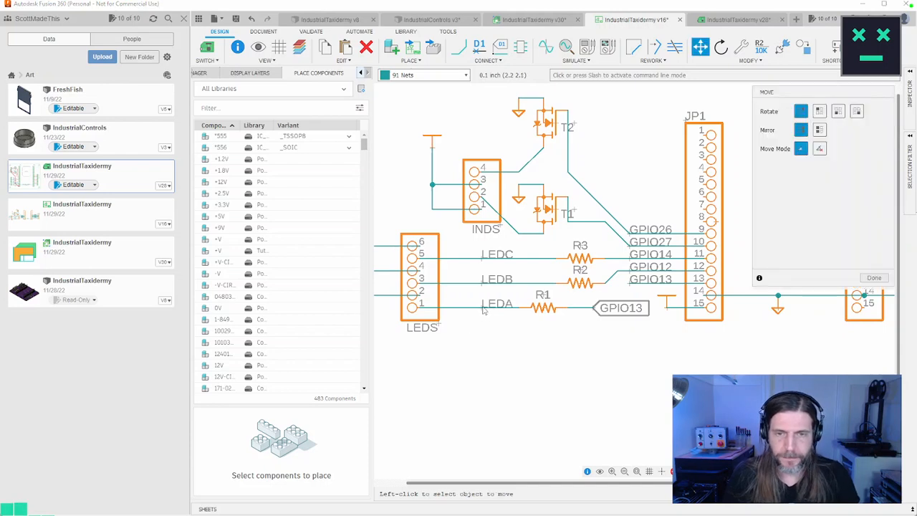
{"action": "left_click", "coordinate": [475, 306]}
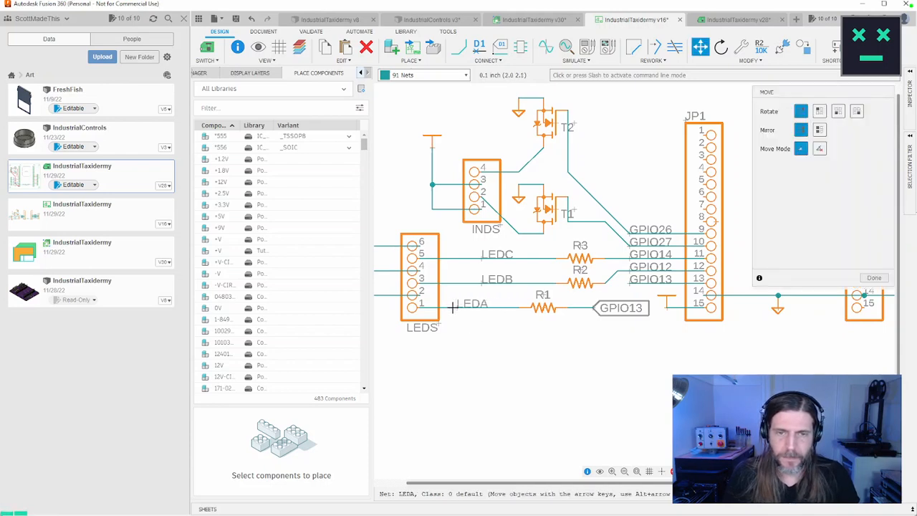
{"action": "left_click", "coordinate": [452, 306]}
Move the LEDB and LEDC net labels along their wires to line up with the LEDA label near the LEDS connector
{"action": "left_click", "coordinate": [478, 282]}
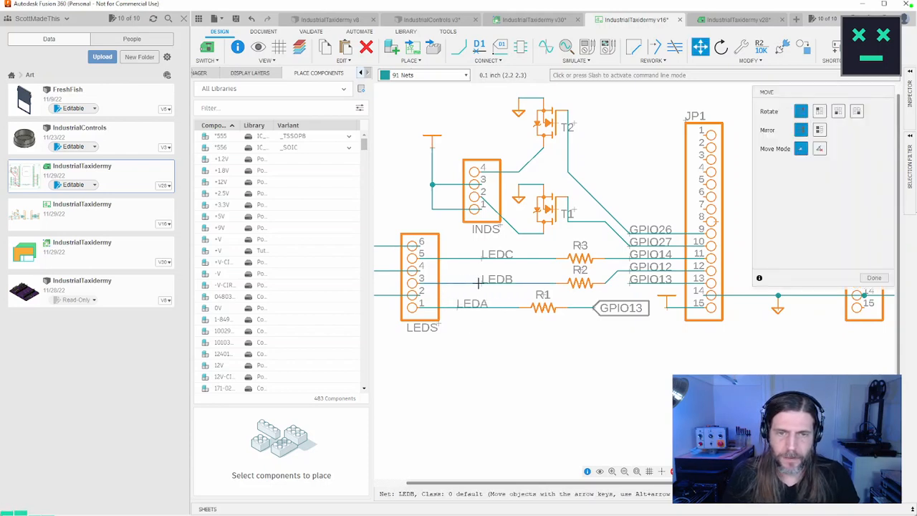
{"action": "left_click", "coordinate": [483, 284]}
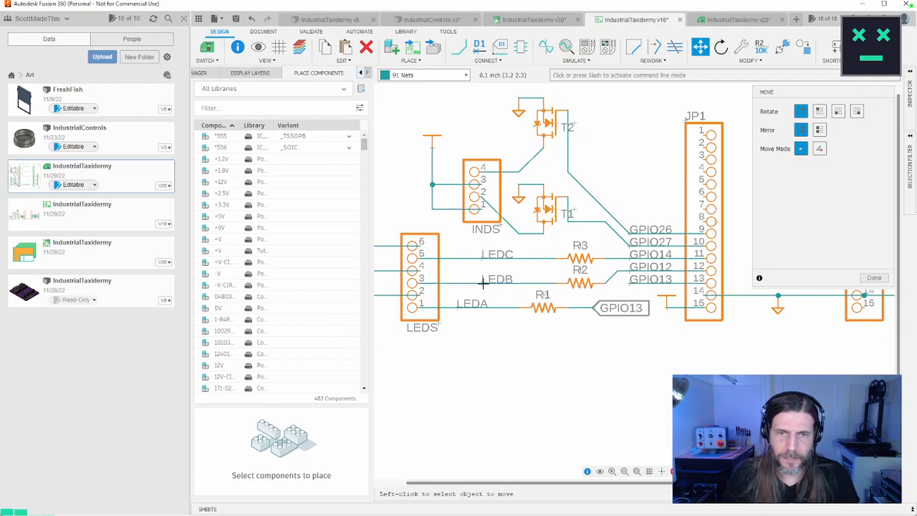
{"action": "left_click", "coordinate": [484, 283]}
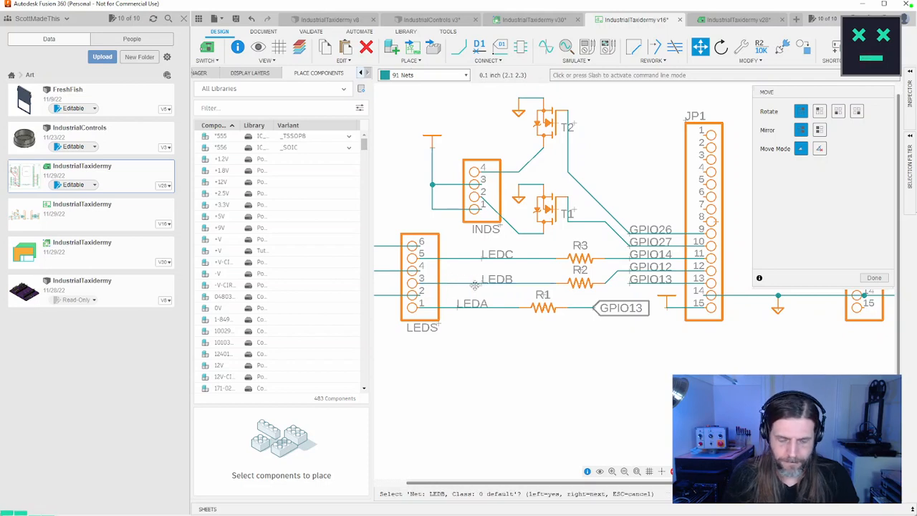
{"action": "key", "text": "Escape"}
{"action": "key", "text": "m"}
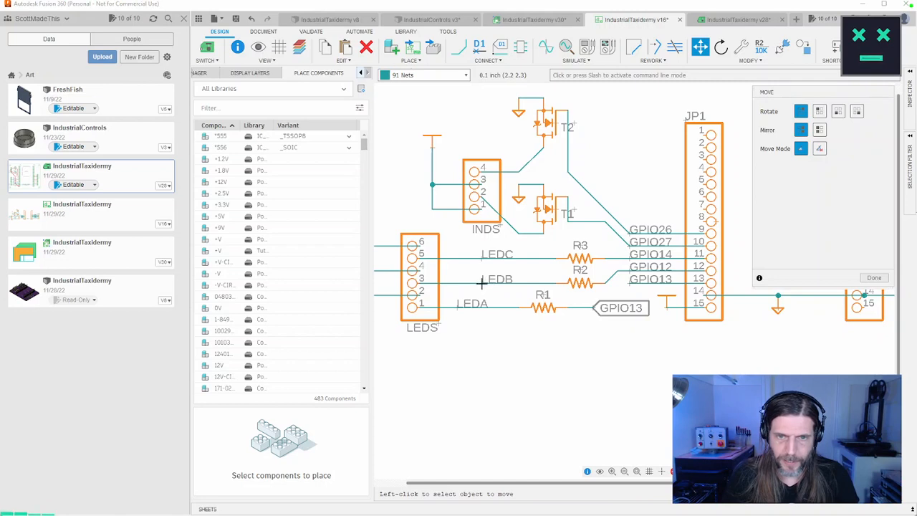
{"action": "left_click", "coordinate": [481, 284]}
{"action": "left_click", "coordinate": [481, 283]}
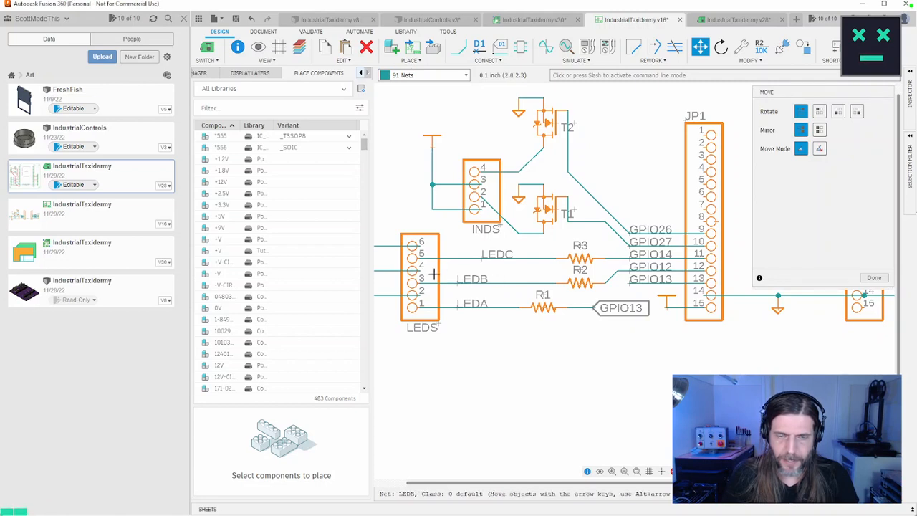
{"action": "left_click", "coordinate": [459, 282]}
{"action": "left_click", "coordinate": [481, 258]}
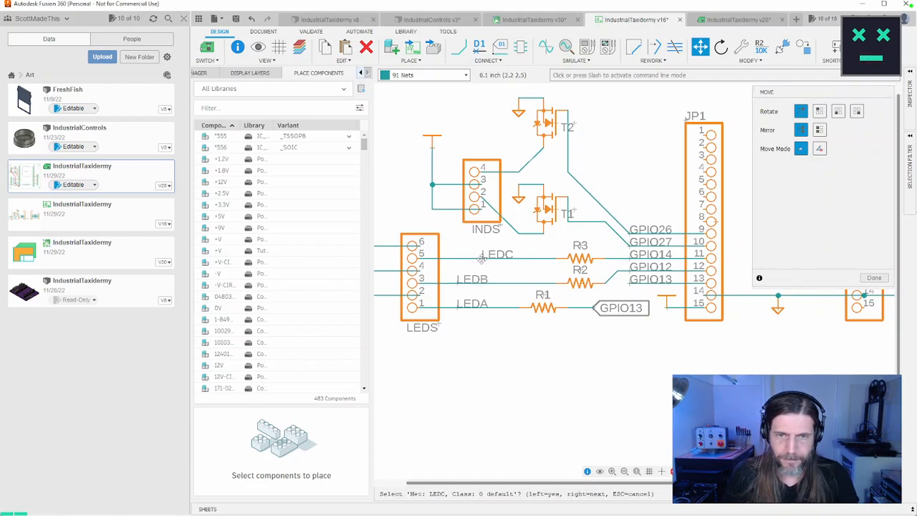
{"action": "left_click", "coordinate": [481, 259]}
{"action": "left_click", "coordinate": [459, 258]}
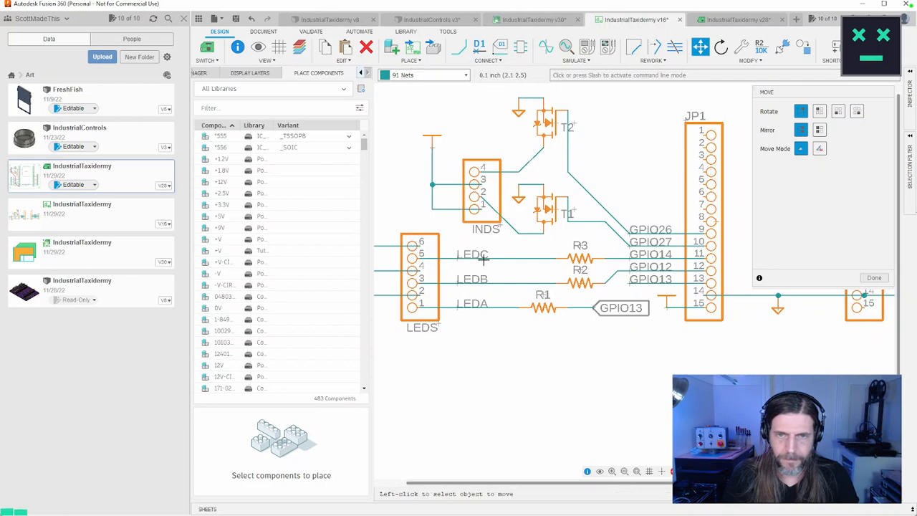
Move resistors R1, R2 and R3 closer to the LEDS connector, aligned in one column beside their LED net labels
{"action": "left_click", "coordinate": [544, 308]}
{"action": "left_click", "coordinate": [518, 308]}
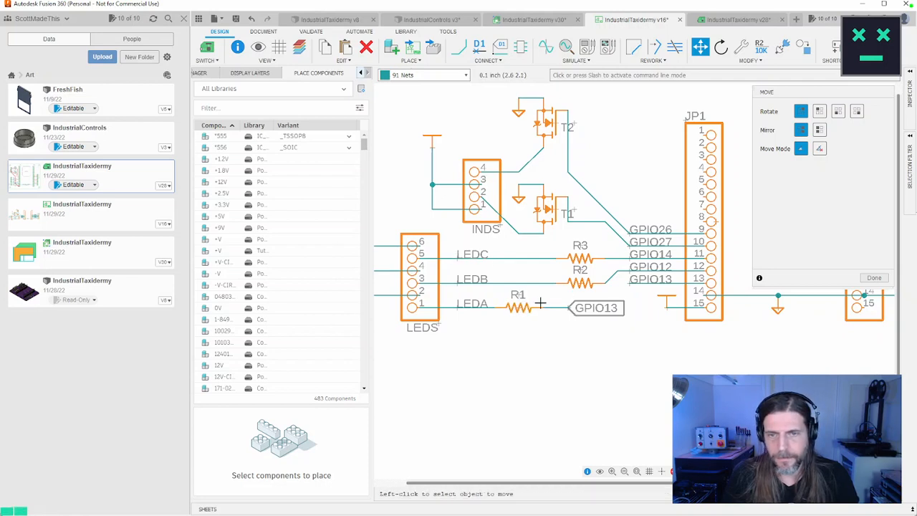
{"action": "left_click", "coordinate": [581, 272]}
{"action": "left_click", "coordinate": [583, 272]}
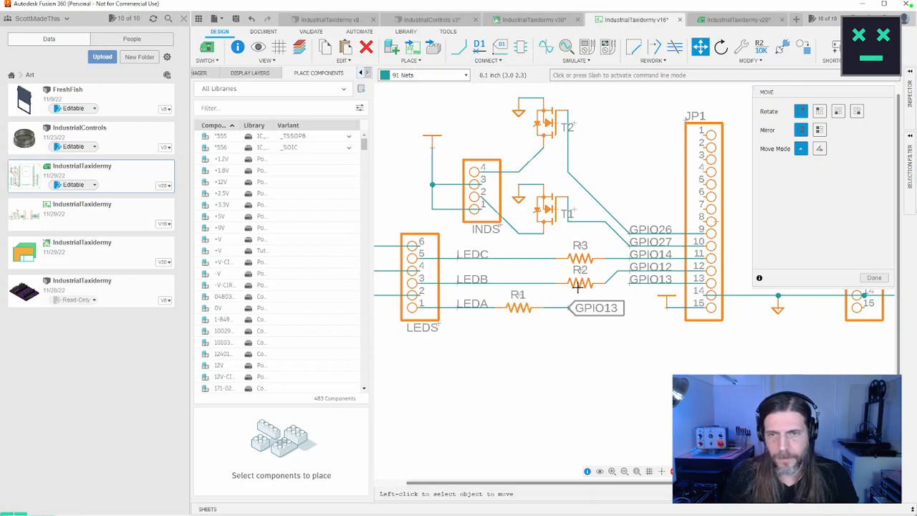
{"action": "left_click", "coordinate": [578, 285]}
{"action": "left_click", "coordinate": [522, 284]}
{"action": "left_click", "coordinate": [580, 259]}
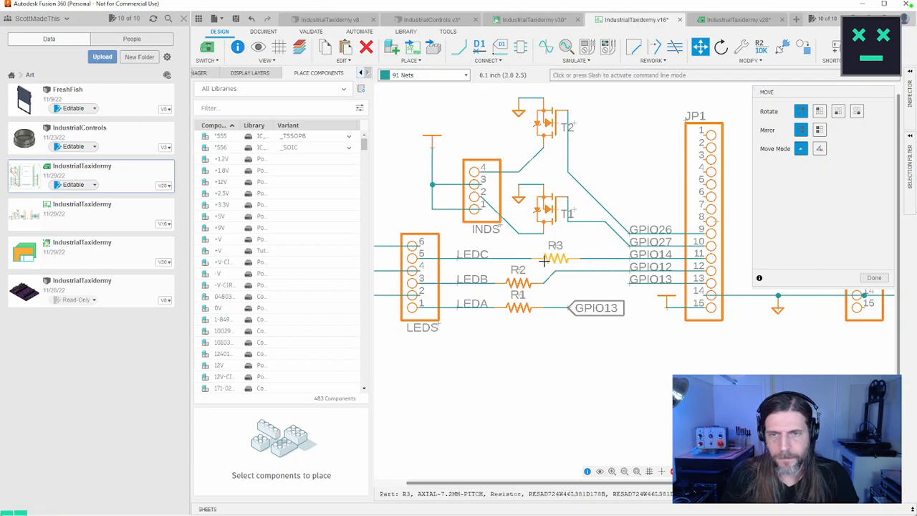
{"action": "left_click", "coordinate": [519, 259]}
{"action": "key", "text": "Escape"}
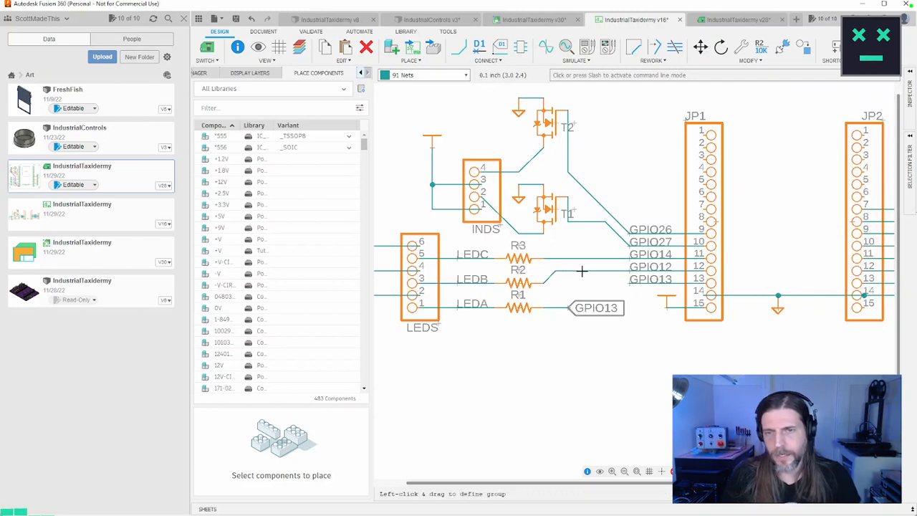
Delete the straight wire segment between R2's angled stub and JP1 pin 12
{"action": "right_click", "coordinate": [581, 276]}
{"action": "left_click", "coordinate": [603, 298]}
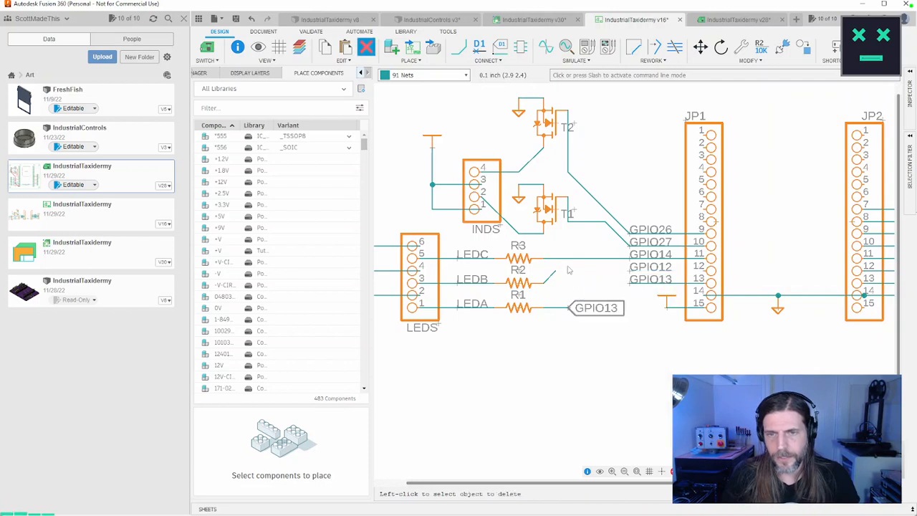
{"action": "right_click", "coordinate": [570, 261]}
{"action": "left_click", "coordinate": [592, 285]}
{"action": "key", "text": "ctrl+z"}
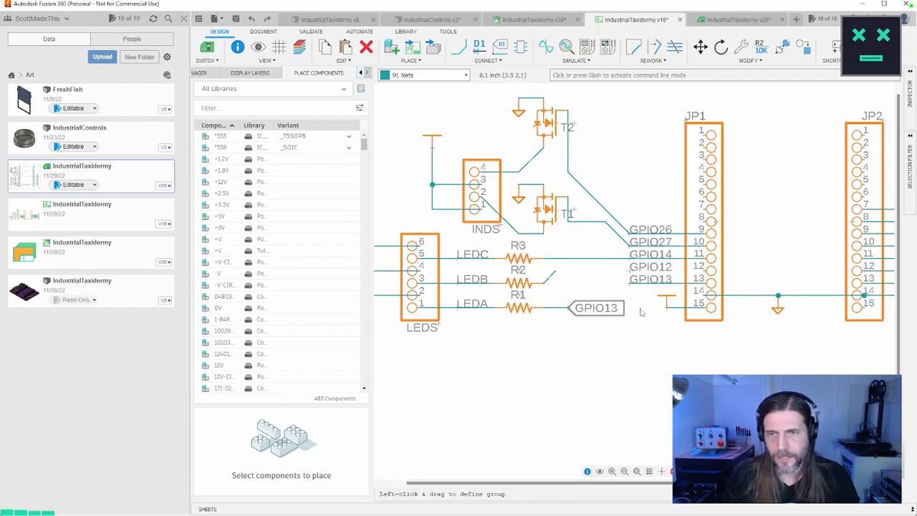
Try to split the GPIO14 wire running from R3 to JP1 pin 11 close to the resistor
{"action": "right_click", "coordinate": [585, 260]}
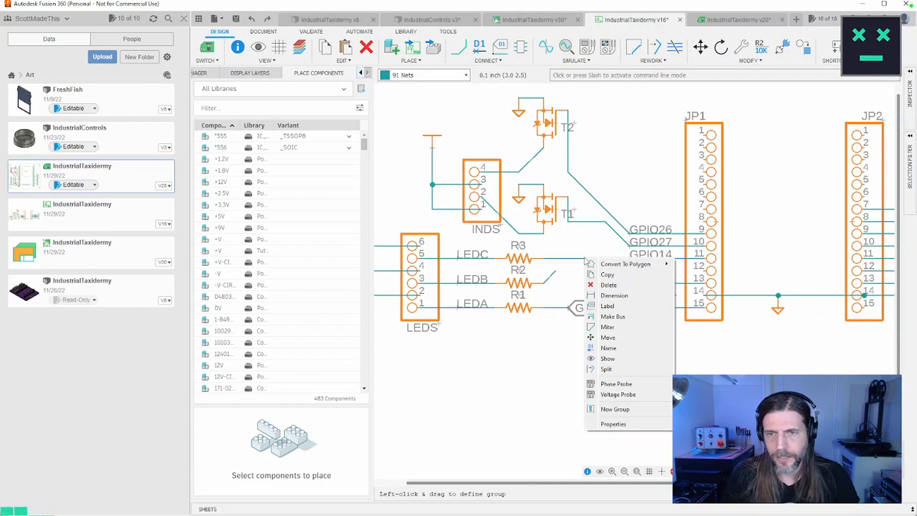
{"action": "left_click", "coordinate": [611, 369]}
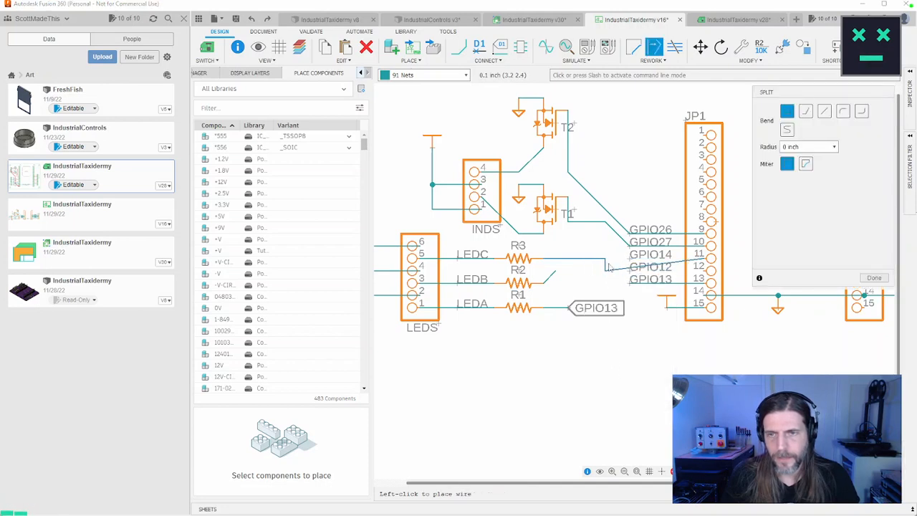
{"action": "left_click", "coordinate": [593, 264]}
{"action": "right_click", "coordinate": [586, 263]}
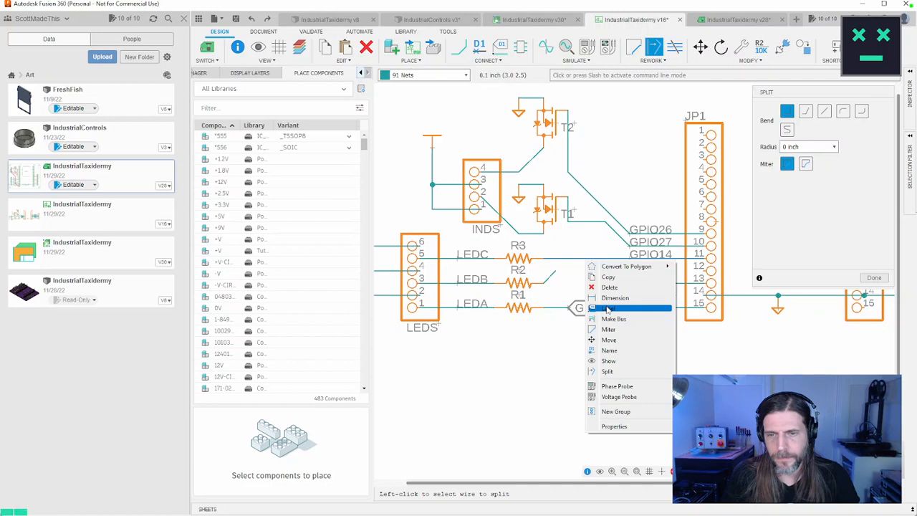
{"action": "left_click", "coordinate": [607, 371]}
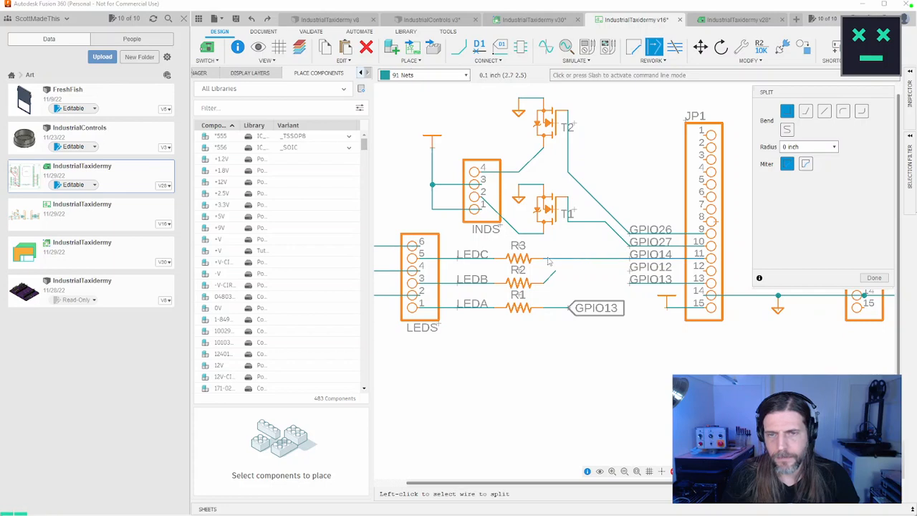
{"action": "left_click", "coordinate": [548, 263]}
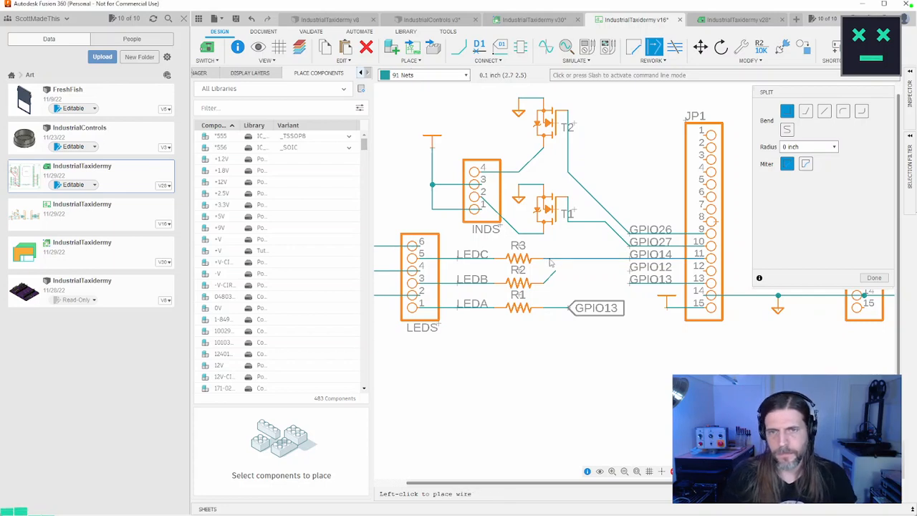
{"action": "left_click", "coordinate": [562, 263]}
Try deleting the GPIO14 wire between R3 and JP1 pin 11, and undo the deletion
{"action": "right_click", "coordinate": [584, 260]}
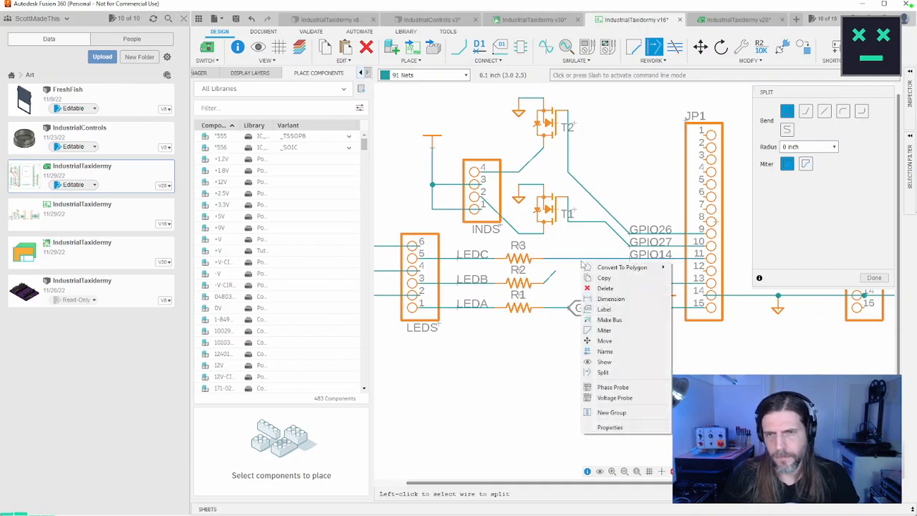
{"action": "left_click", "coordinate": [589, 288]}
{"action": "key", "text": "ctrl+z"}
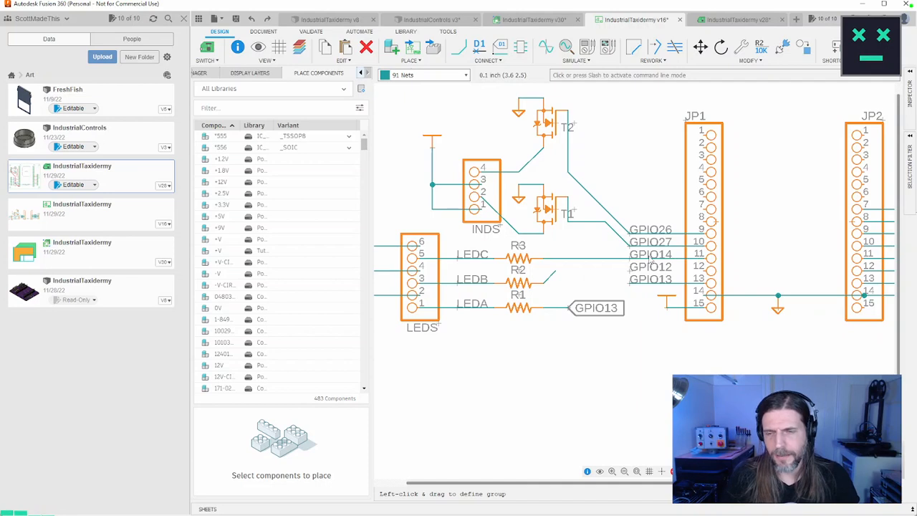
Try to straighten R2's open wire stub and confirm its net name as GPIO12, and undo the changes
{"action": "middle_click_drag", "start_coordinate": [591, 282], "coordinate": [610, 286]}
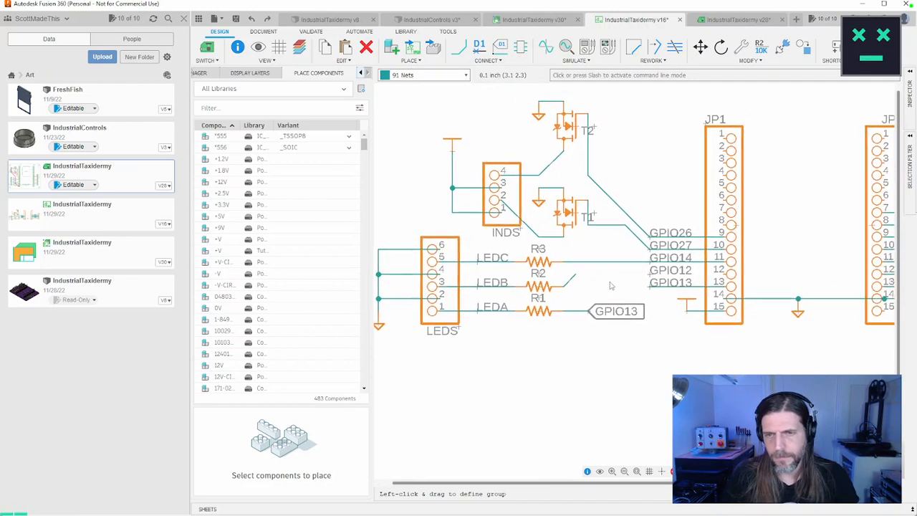
{"action": "key", "text": "m"}
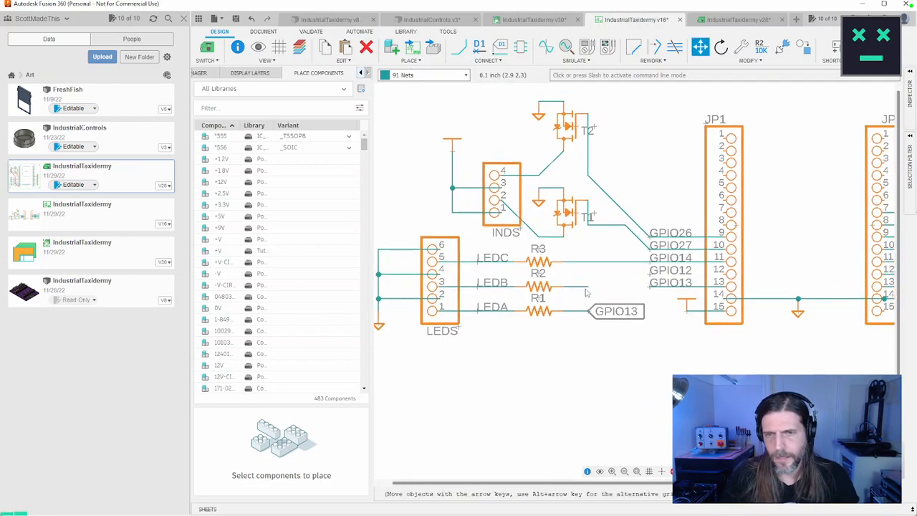
{"action": "key", "text": "Escape"}
{"action": "key", "text": "n"}
{"action": "left_click", "coordinate": [588, 290]}
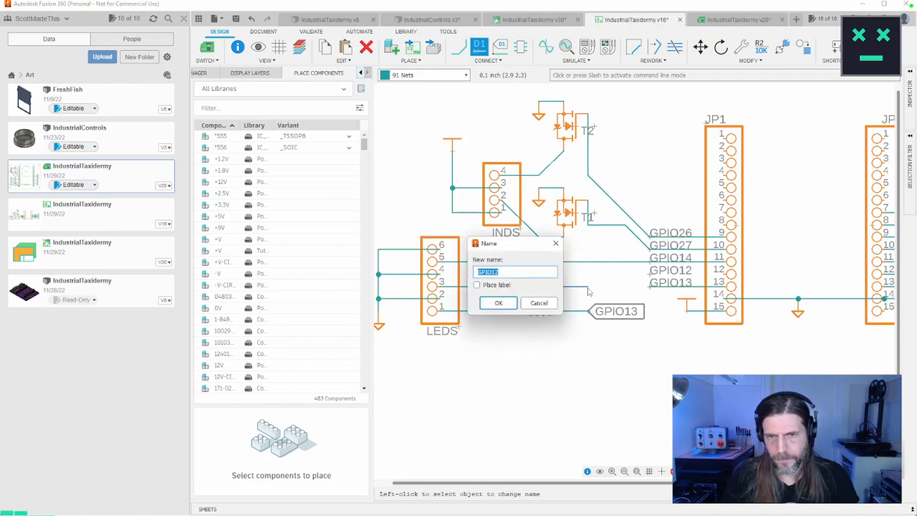
{"action": "left_click", "coordinate": [499, 303]}
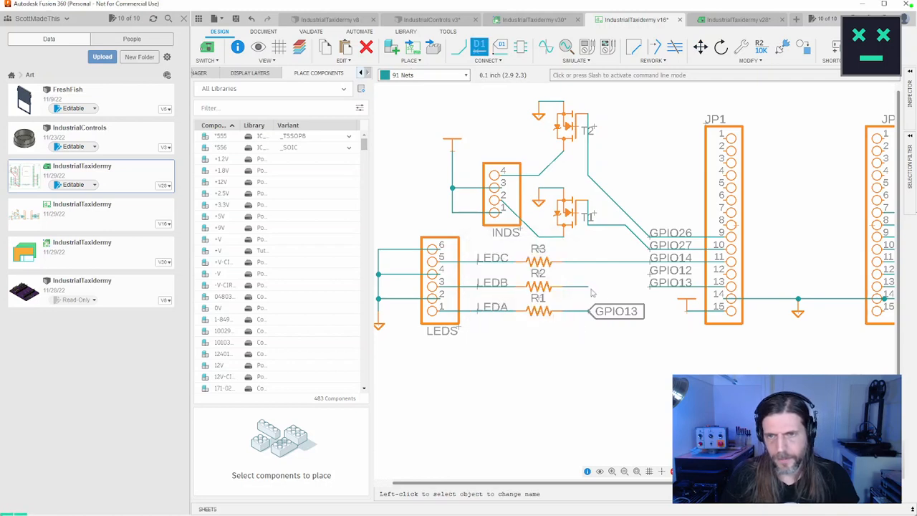
{"action": "key", "text": "ctrl+z"}
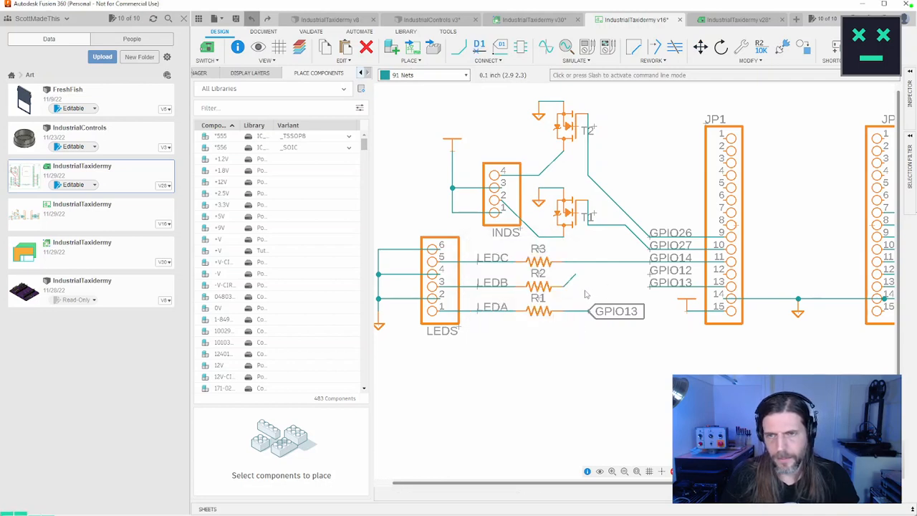
{"action": "left_click", "coordinate": [554, 283]}
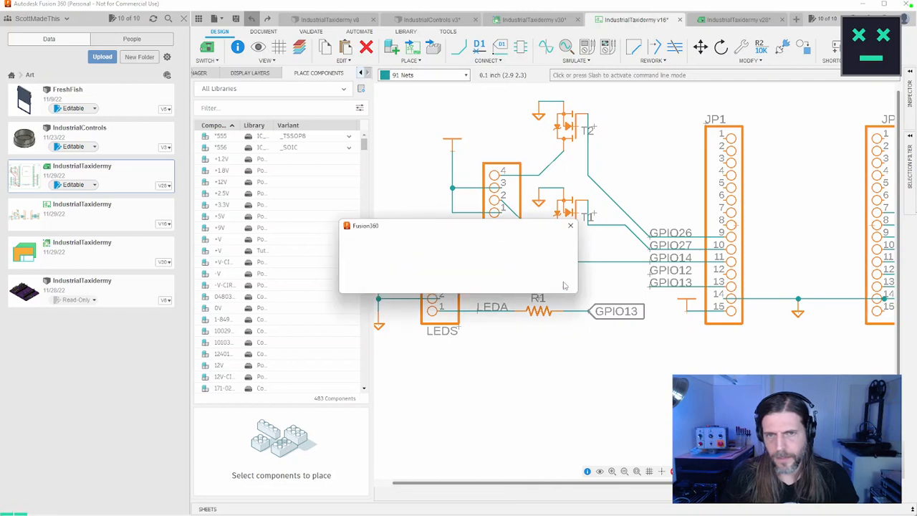
{"action": "left_click", "coordinate": [554, 283]}
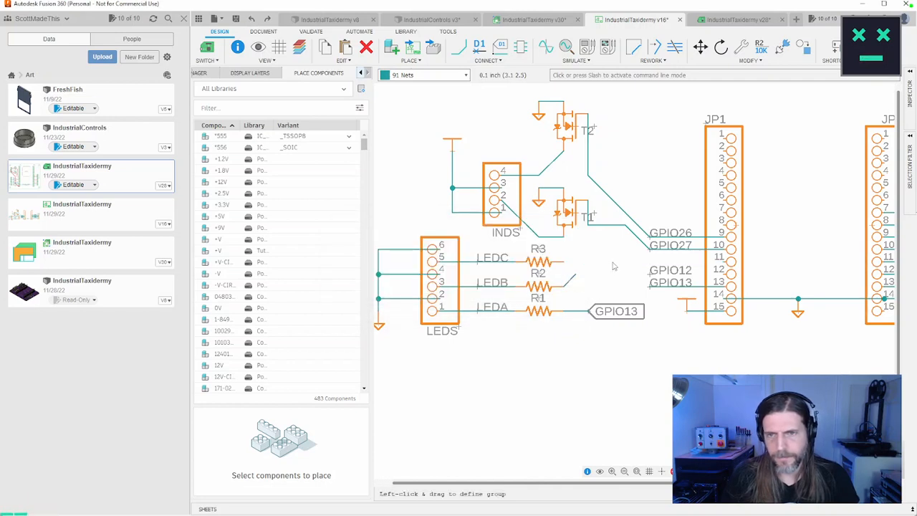
{"action": "left_click", "coordinate": [534, 19]}
{"action": "key", "text": "ctrl+Tab"}
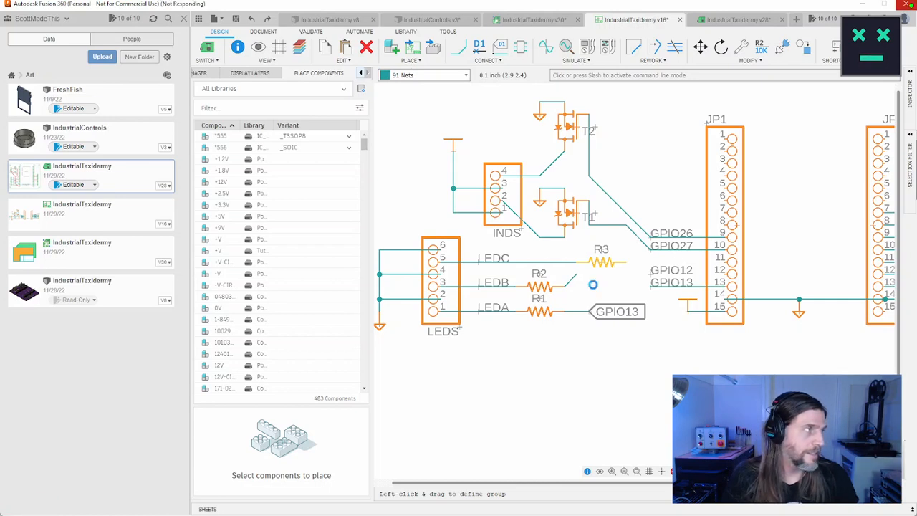
Close the crash error report without submitting it to Autodesk
{"action": "left_click", "coordinate": [563, 92]}
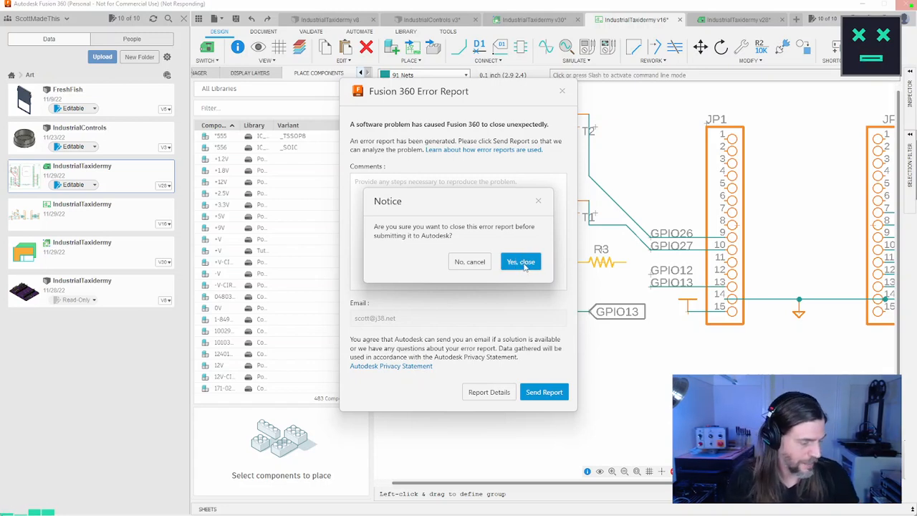
{"action": "left_click", "coordinate": [523, 264]}
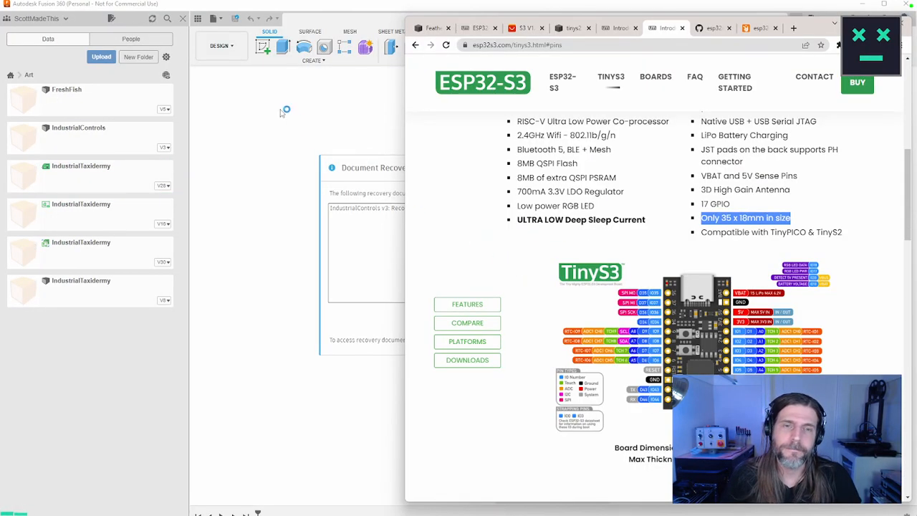
Switch to the browser and examine the header pins in the TinyS3 schematic PDF on GitHub
{"action": "left_click", "coordinate": [710, 28]}
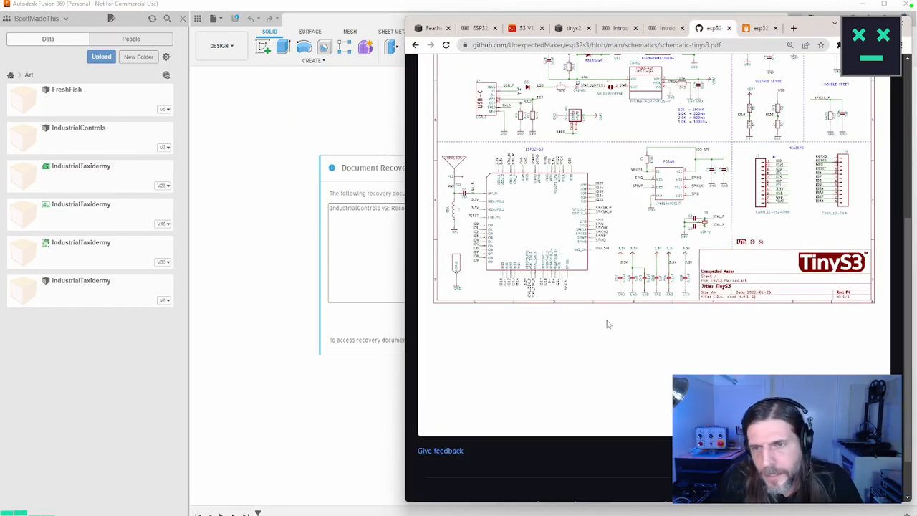
{"action": "scroll", "coordinate": [607, 325], "scroll_direction": "up", "scroll_amount": 2}
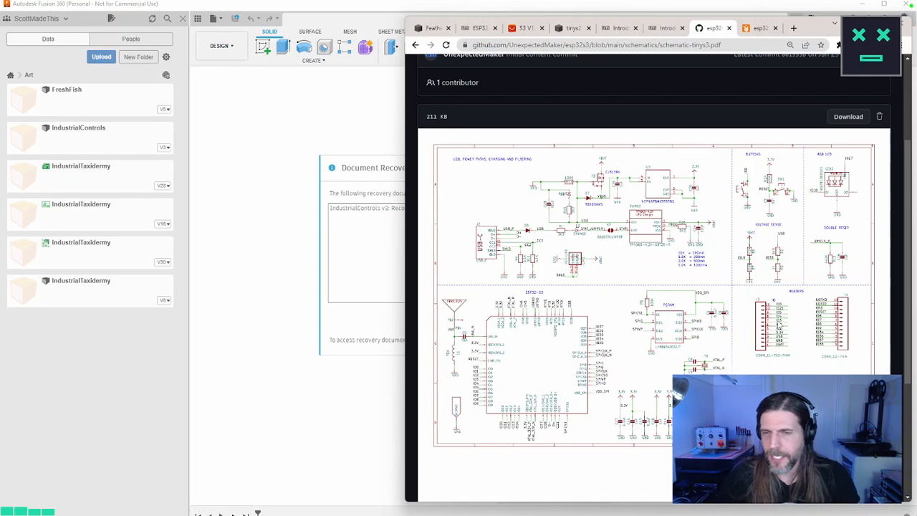
Return to Fusion 360, dismiss the document recovery list and reopen the IndustrialTaxidermy schematic from its auto-saved recovery document
{"action": "left_click", "coordinate": [280, 296]}
{"action": "left_click", "coordinate": [573, 341]}
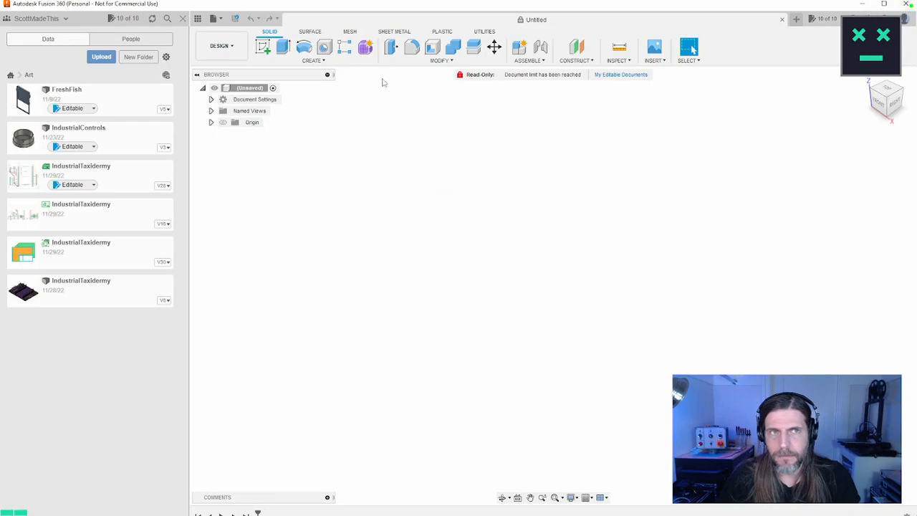
{"action": "double_click", "coordinate": [90, 222]}
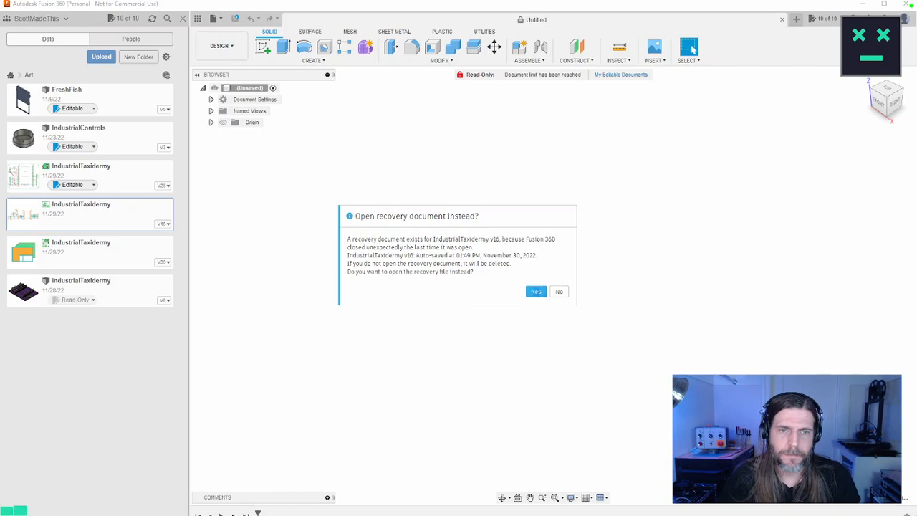
{"action": "left_click", "coordinate": [537, 291]}
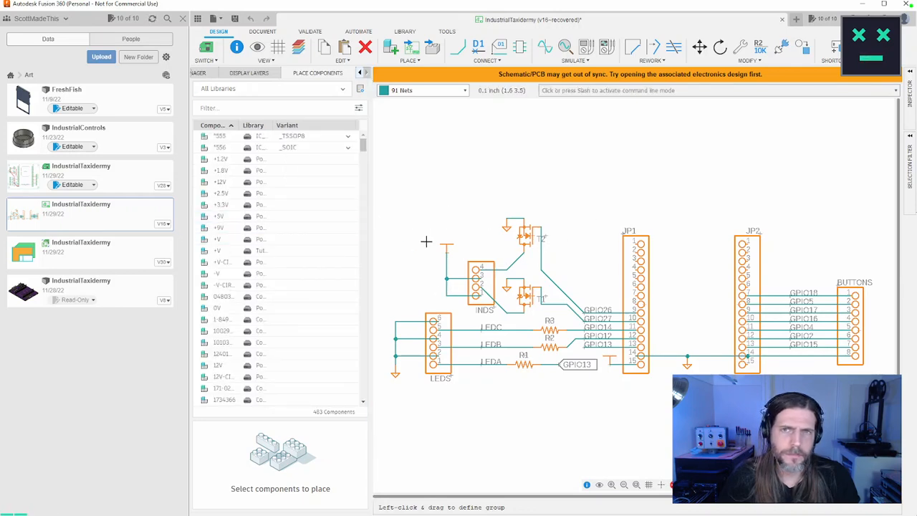
Close the recovered IndustrialTaxidermy schematic without saving and open the saved v16 schematic, declining its recovery document
{"action": "middle_click_drag", "start_coordinate": [427, 241], "coordinate": [471, 204]}
{"action": "scroll", "coordinate": [462, 220], "scroll_direction": "up", "scroll_amount": 3}
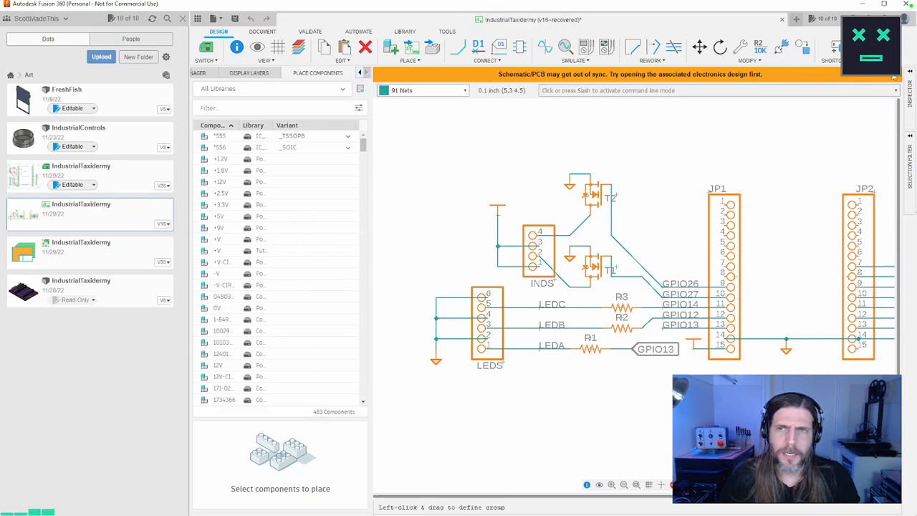
{"action": "left_click", "coordinate": [782, 19]}
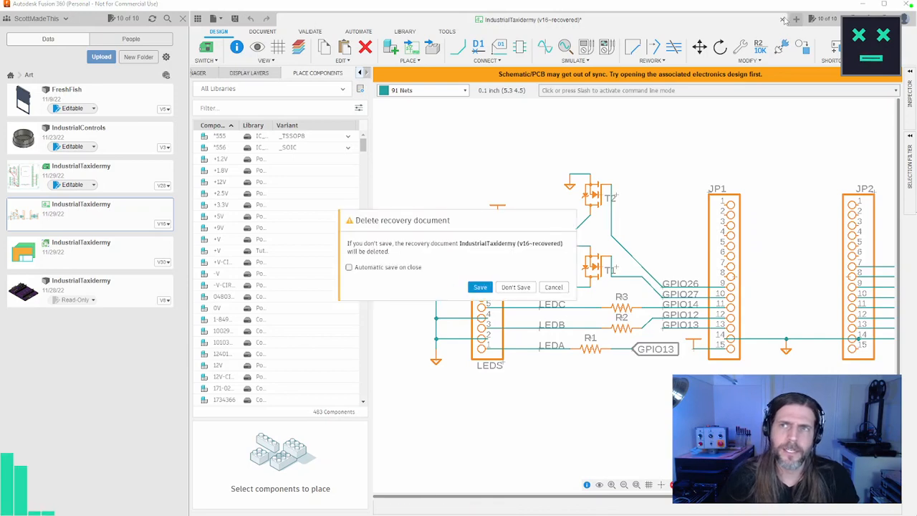
{"action": "left_click", "coordinate": [510, 288]}
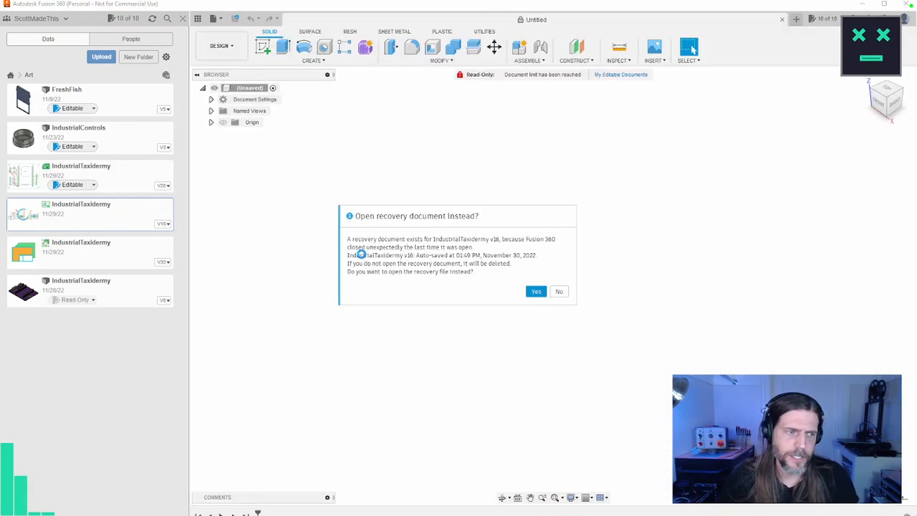
{"action": "left_click", "coordinate": [558, 292]}
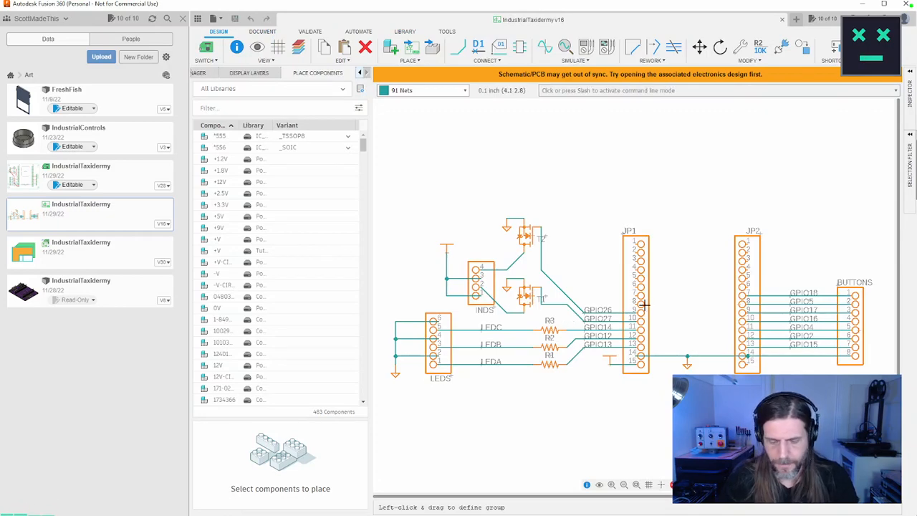
Move the JP1 header a short distance towards JP2, keeping its wires attached
{"action": "key", "text": "m"}
{"action": "left_click", "coordinate": [644, 305]}
{"action": "left_click", "coordinate": [666, 305]}
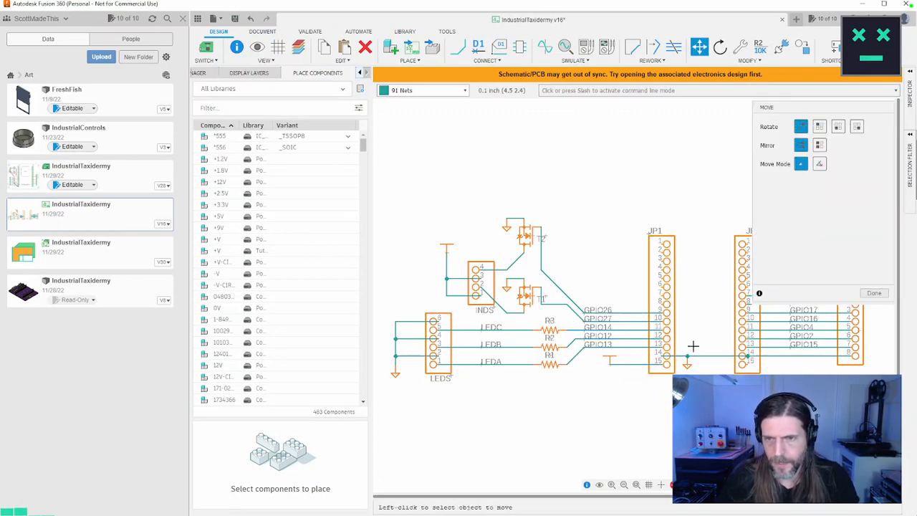
{"action": "scroll", "coordinate": [693, 344], "scroll_direction": "up", "scroll_amount": 2}
{"action": "scroll", "coordinate": [693, 344], "scroll_direction": "down", "scroll_amount": 1}
{"action": "scroll", "coordinate": [692, 344], "scroll_direction": "up", "scroll_amount": 1}
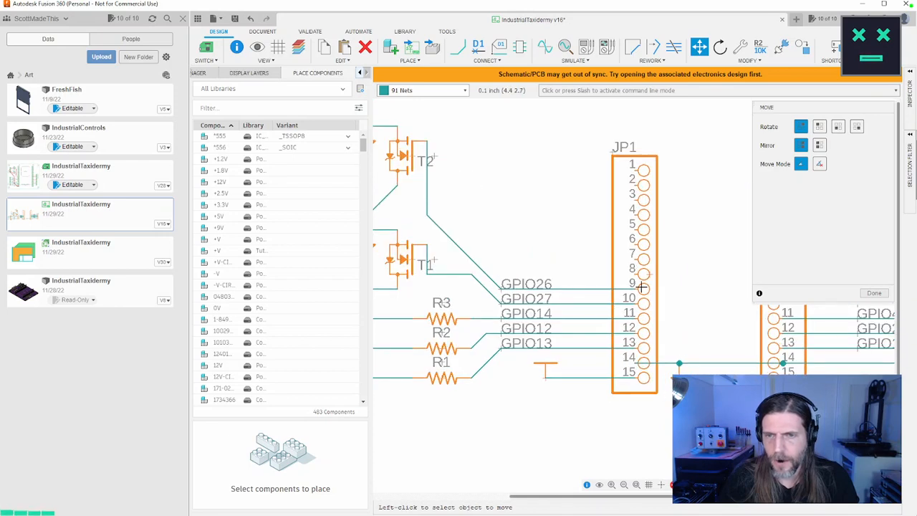
Try to split the GPIO26, GPIO27, GPIO14, GPIO12 and GPIO13 wires between their labels and JP1
{"action": "right_click", "coordinate": [565, 288]}
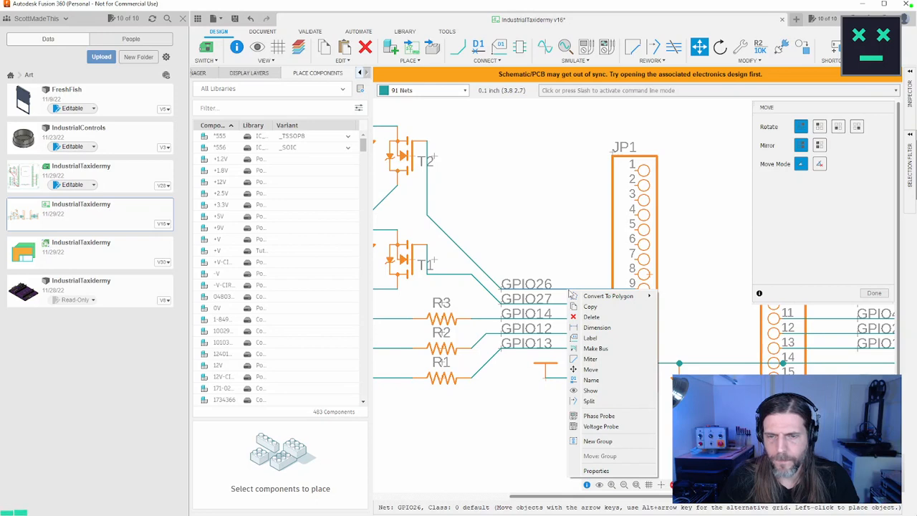
{"action": "left_click", "coordinate": [588, 401]}
{"action": "key", "text": "Escape"}
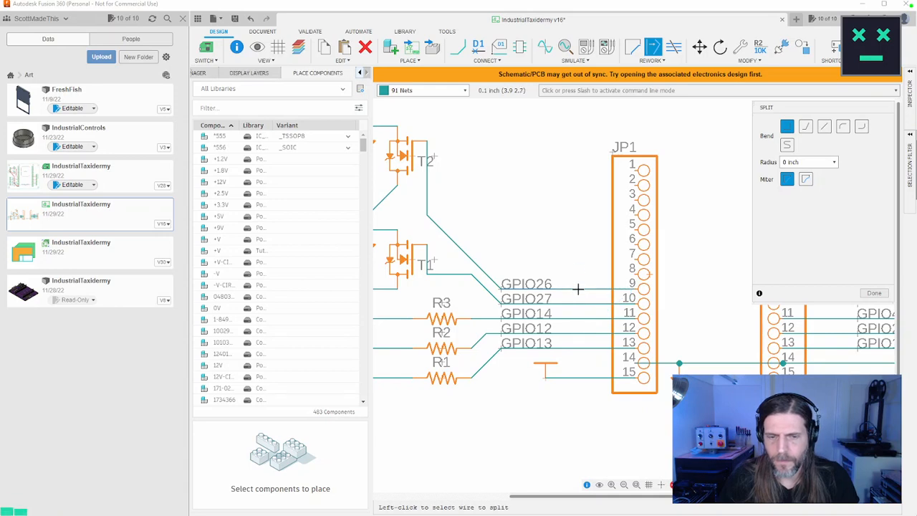
{"action": "left_click", "coordinate": [578, 289]}
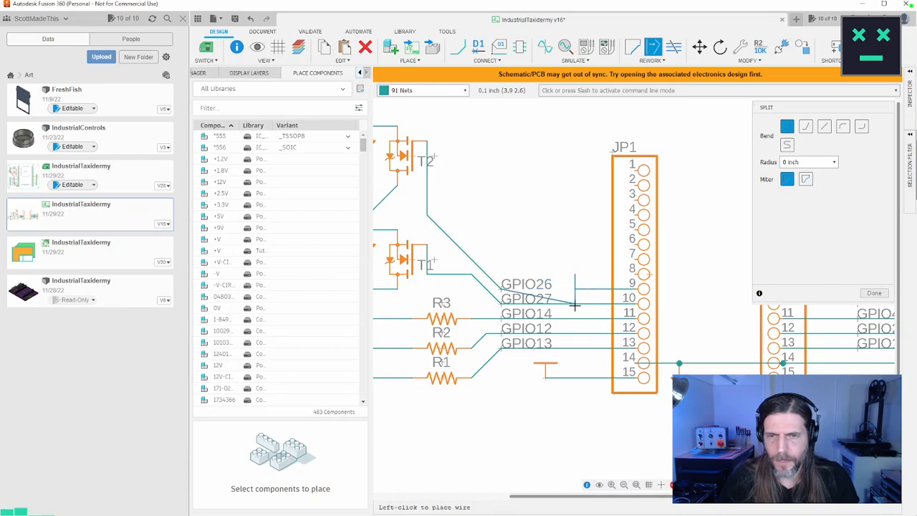
{"action": "left_click", "coordinate": [575, 274]}
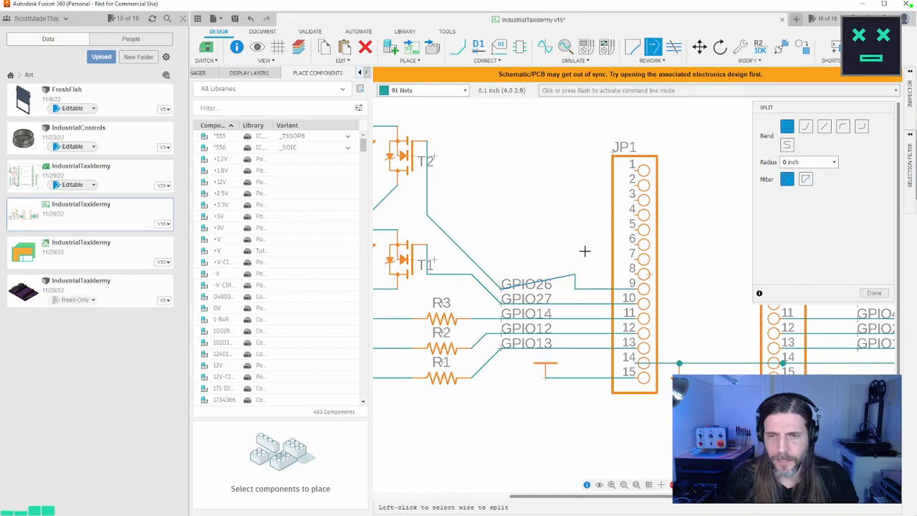
{"action": "left_click", "coordinate": [566, 301]}
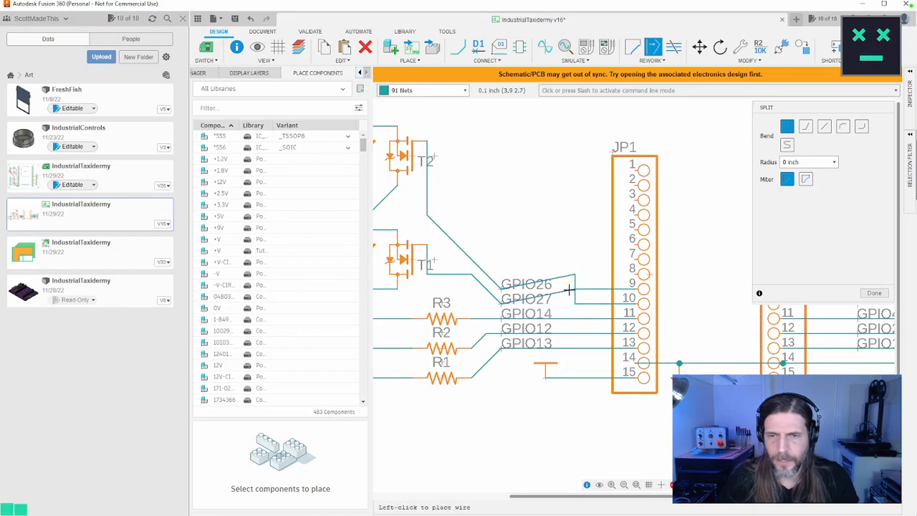
{"action": "left_click", "coordinate": [573, 290]}
{"action": "left_click", "coordinate": [559, 315]}
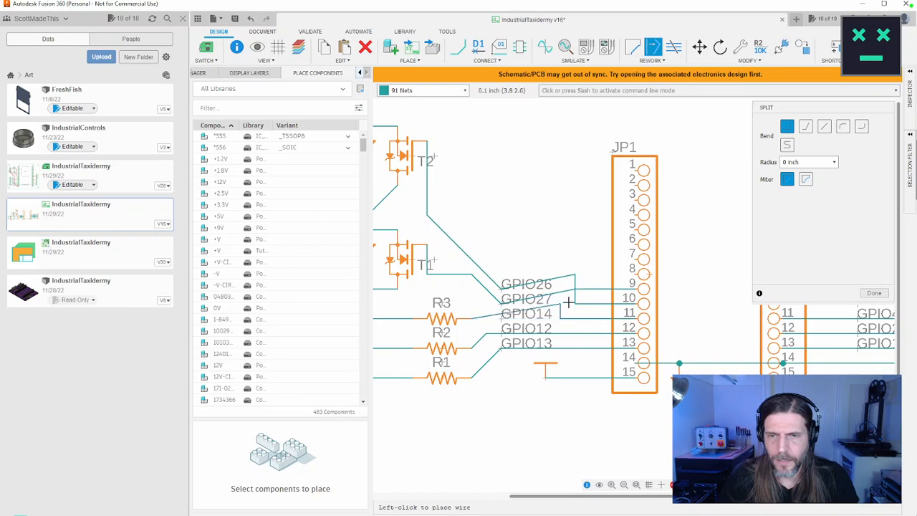
{"action": "left_click", "coordinate": [563, 307]}
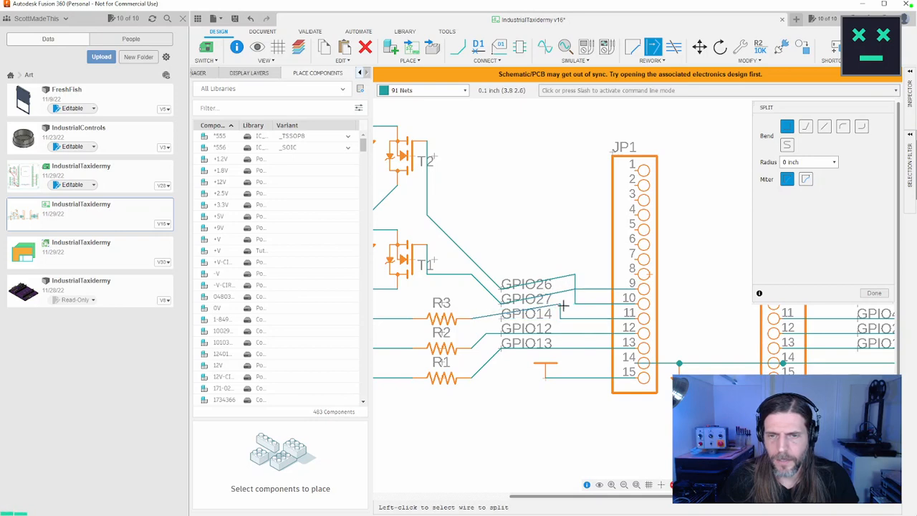
{"action": "left_click", "coordinate": [567, 334]}
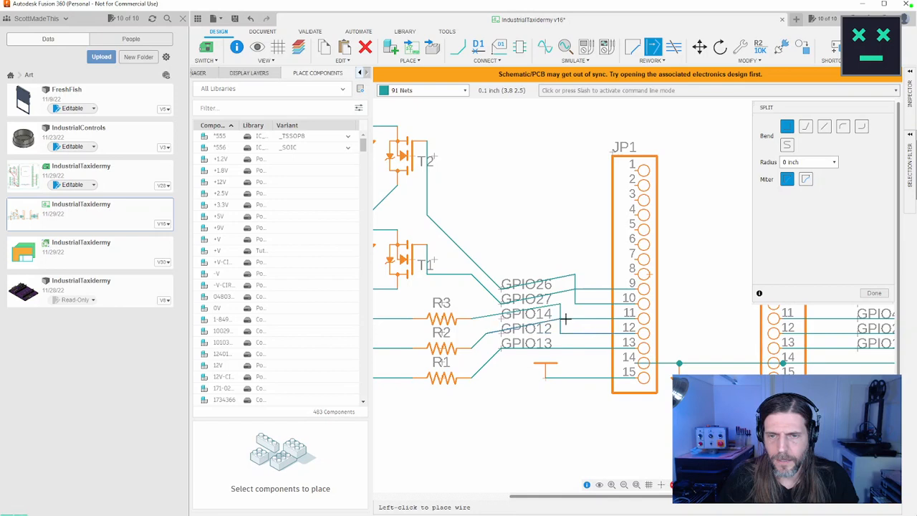
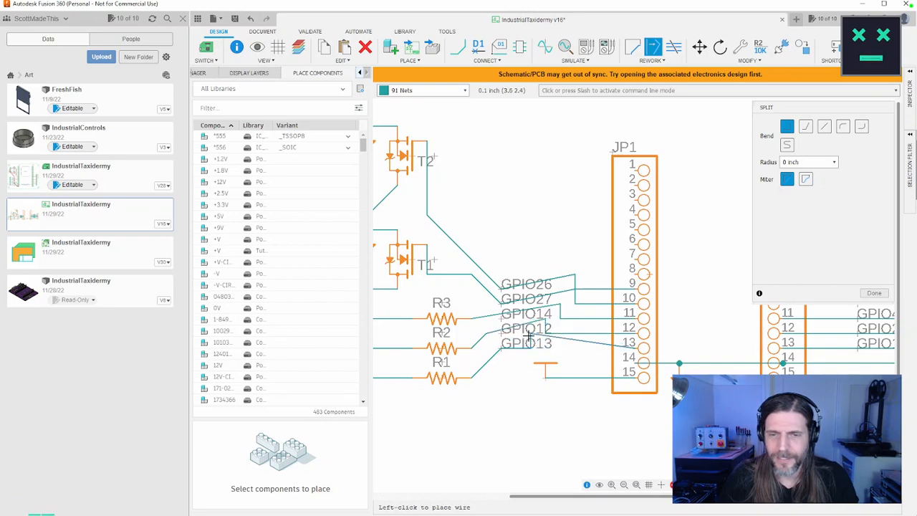
{"action": "key", "text": "Escape"}
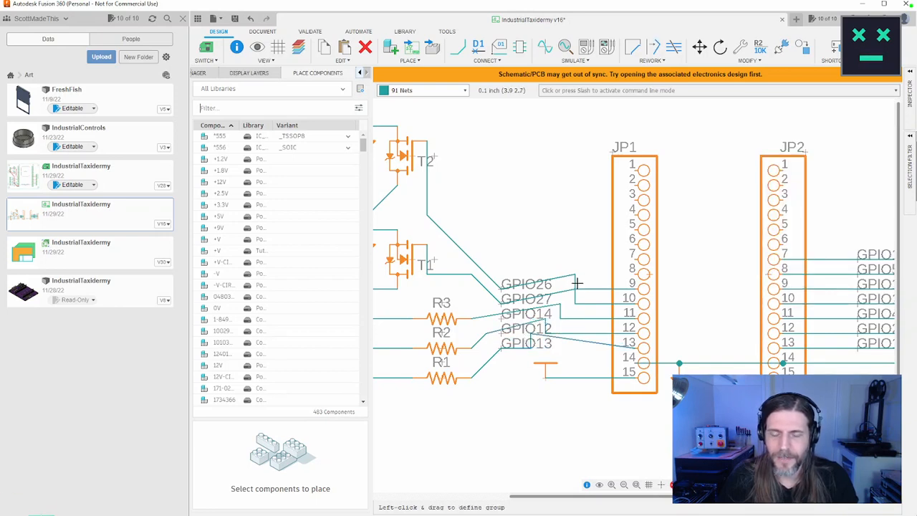
Try to disconnect GPIO26 and GPIO27 from JP1 by deleting their vertical split segments and the pin 9 wire
{"action": "right_click", "coordinate": [575, 283]}
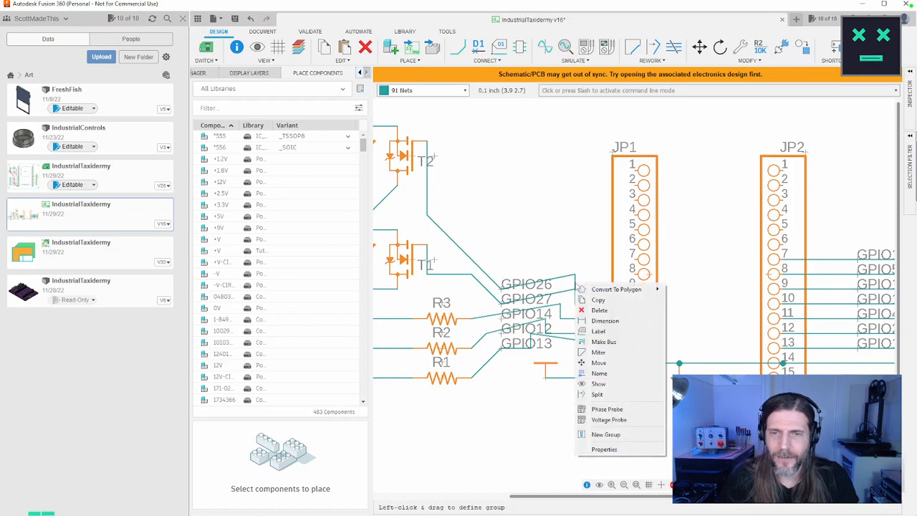
{"action": "left_click", "coordinate": [583, 297]}
{"action": "right_click", "coordinate": [575, 295]}
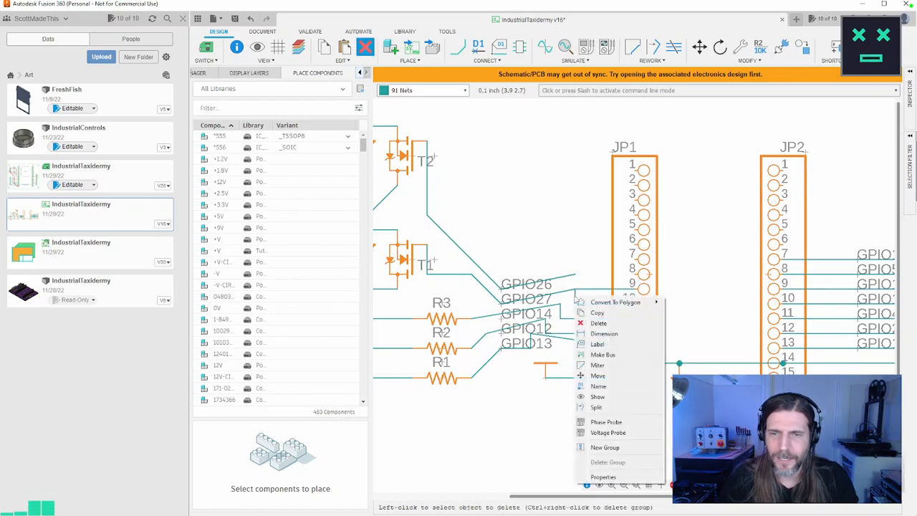
{"action": "left_click", "coordinate": [587, 323]}
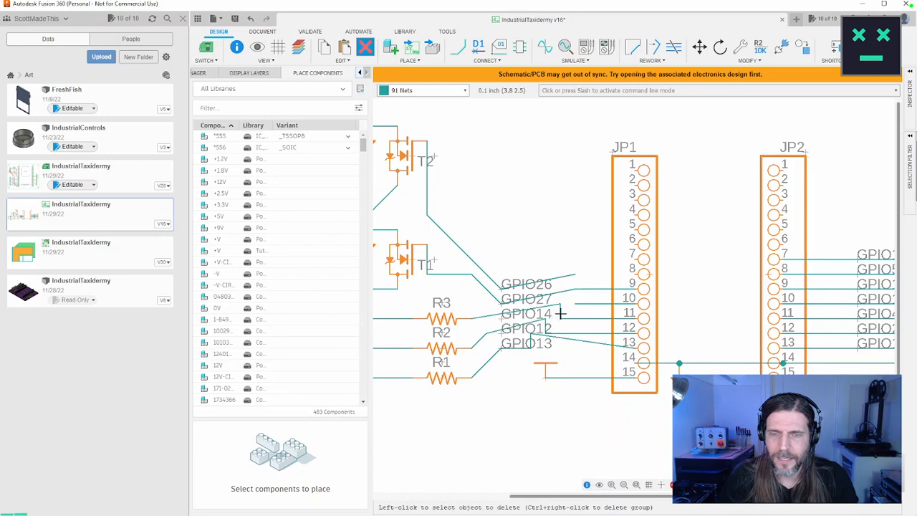
{"action": "left_click", "coordinate": [581, 289]}
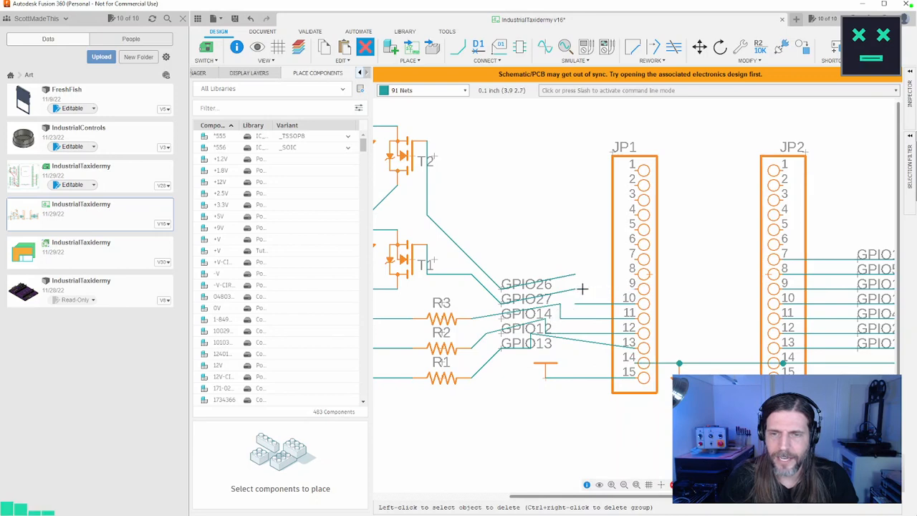
Undo the wire deletions and splits on the GPIO wires beside JP1
{"action": "key", "text": "ctrl+z"}
{"action": "key", "text": "ctrl+z"}
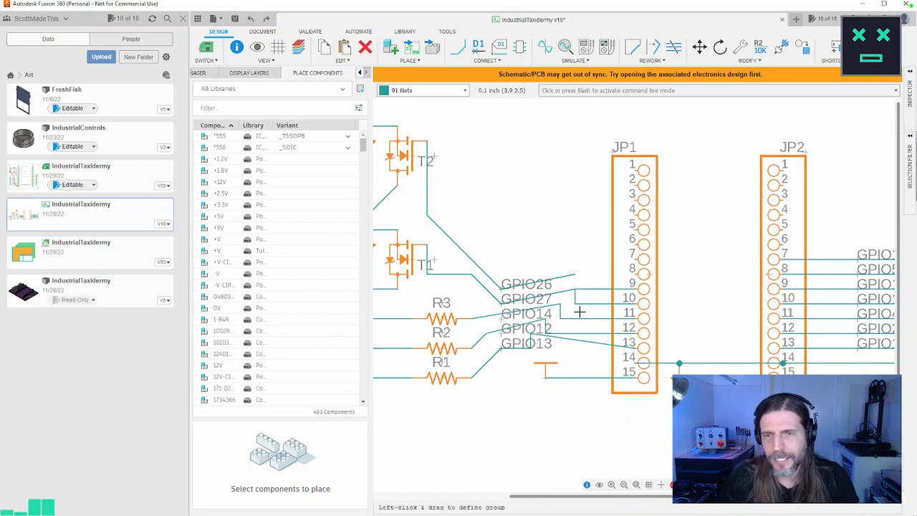
{"action": "key", "text": "ctrl+z"}
{"action": "key", "text": "ctrl+z"}
{"action": "key", "text": "ctrl+z"}
{"action": "key", "text": "ctrl+z"}
{"action": "key", "text": "ctrl+z"}
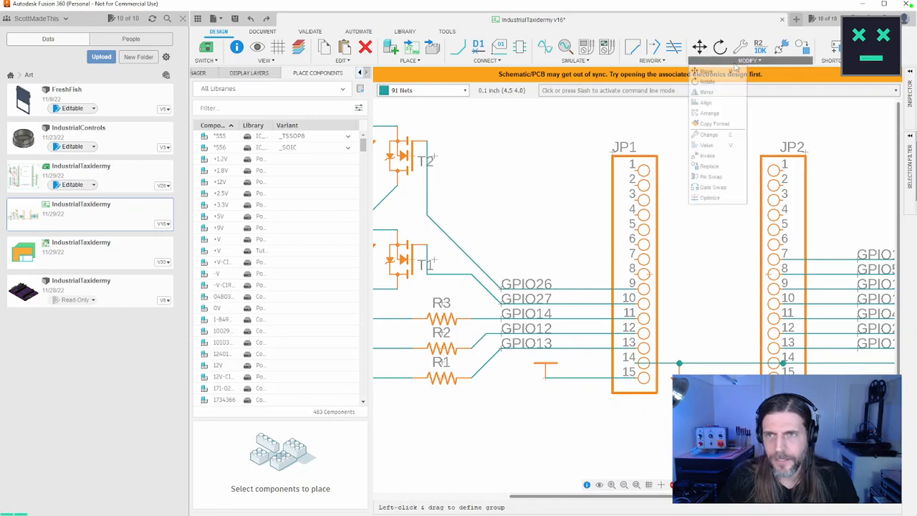
Slice through the GPIO26, GPIO27, GPIO14, GPIO12 and GPIO13 wires with one vertical cut between their labels and JP1
{"action": "mouse_move", "coordinate": [662, 66]}
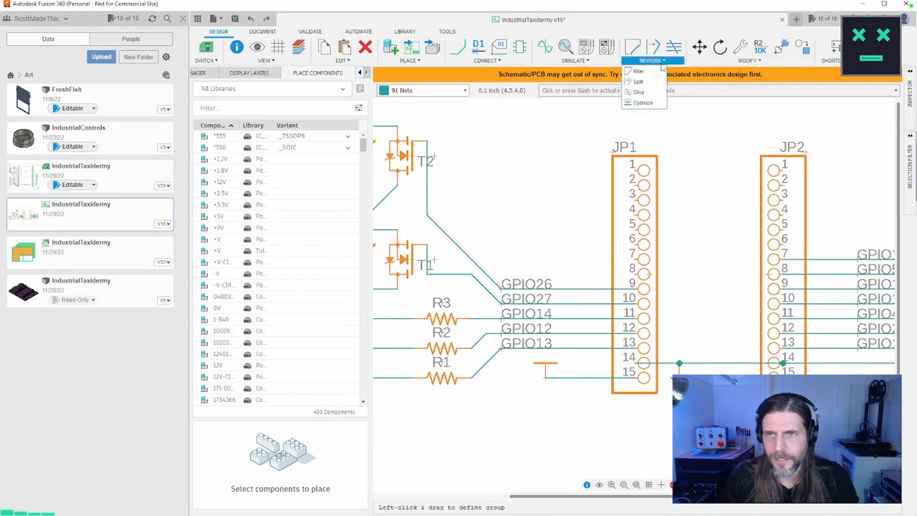
{"action": "left_click", "coordinate": [638, 92]}
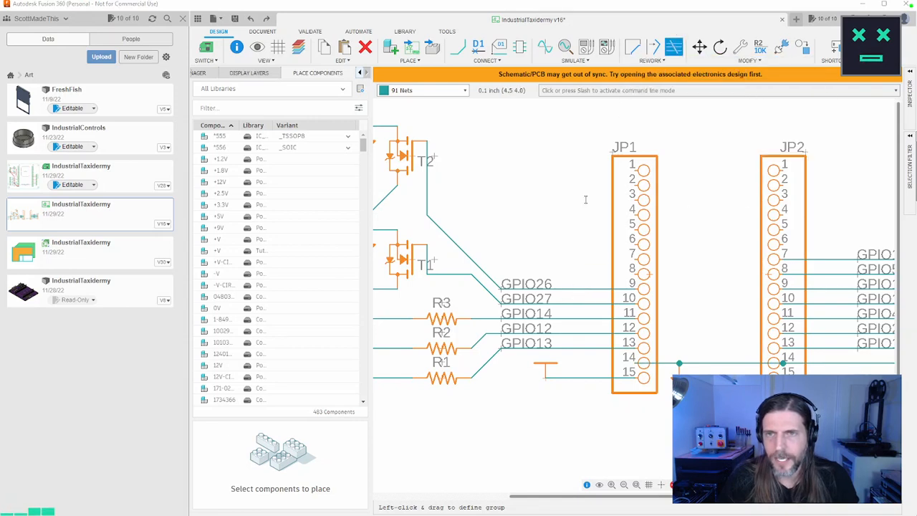
{"action": "left_click", "coordinate": [576, 289]}
{"action": "left_click", "coordinate": [573, 356]}
{"action": "key", "text": "Escape"}
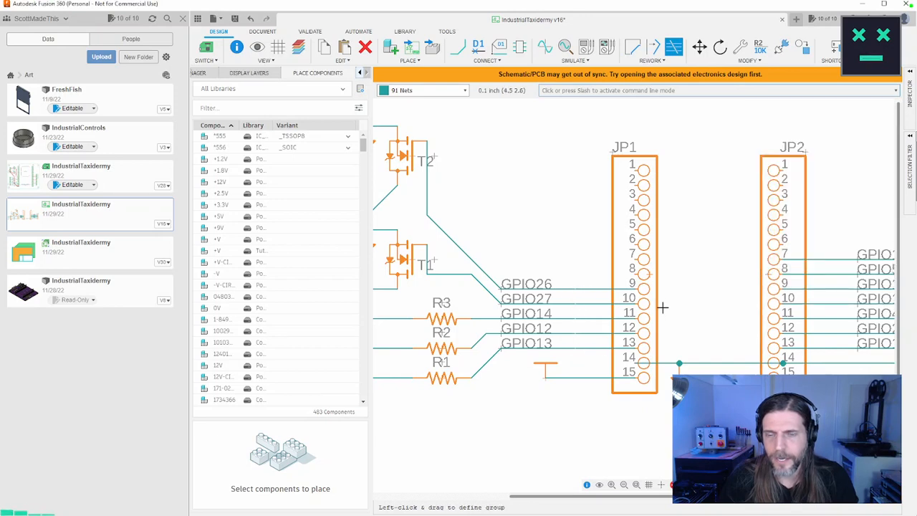
Move the cut ends of the JP1 pin 9 and pin 10 wires towards the header to widen their gaps
{"action": "type", "text": "m"}
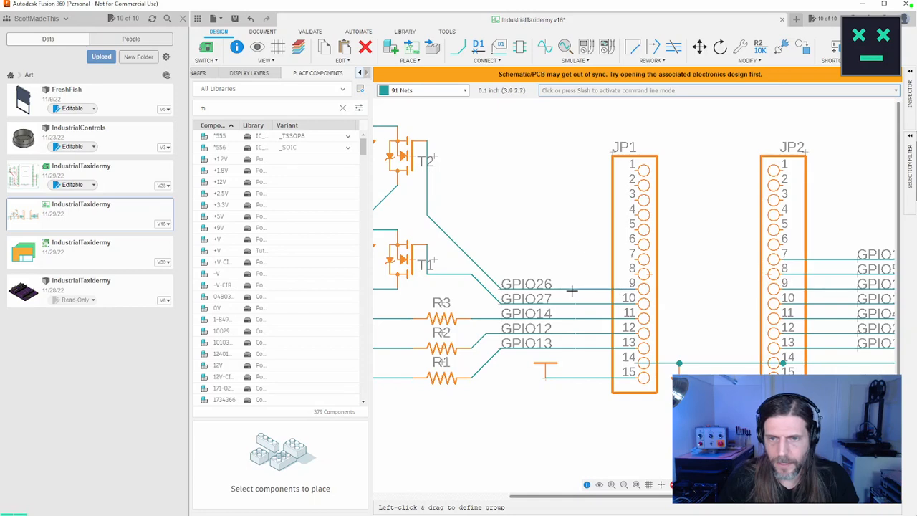
{"action": "type", "text": "m"}
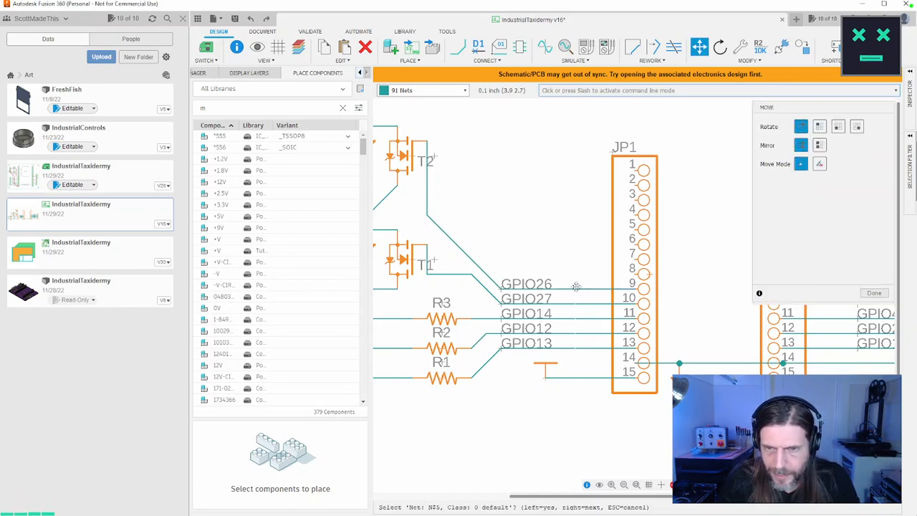
{"action": "left_click", "coordinate": [579, 288]}
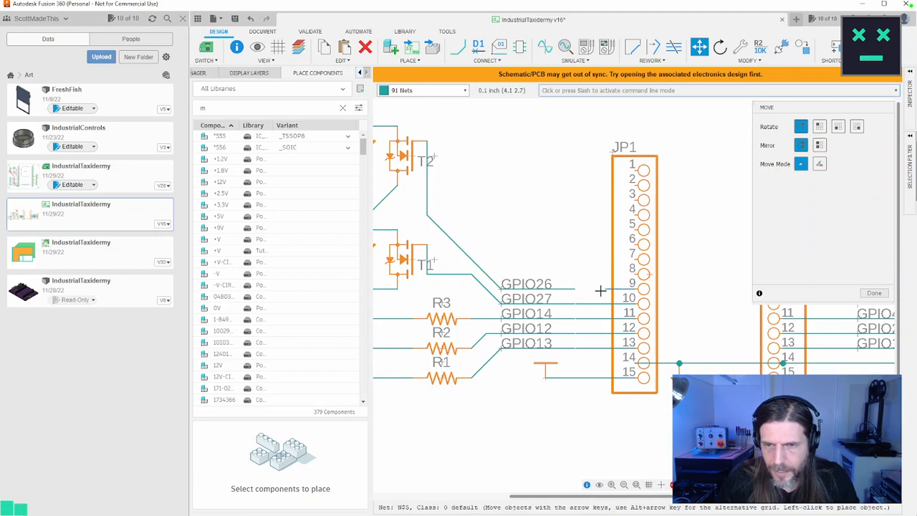
{"action": "left_click", "coordinate": [592, 289]}
{"action": "left_click", "coordinate": [598, 304]}
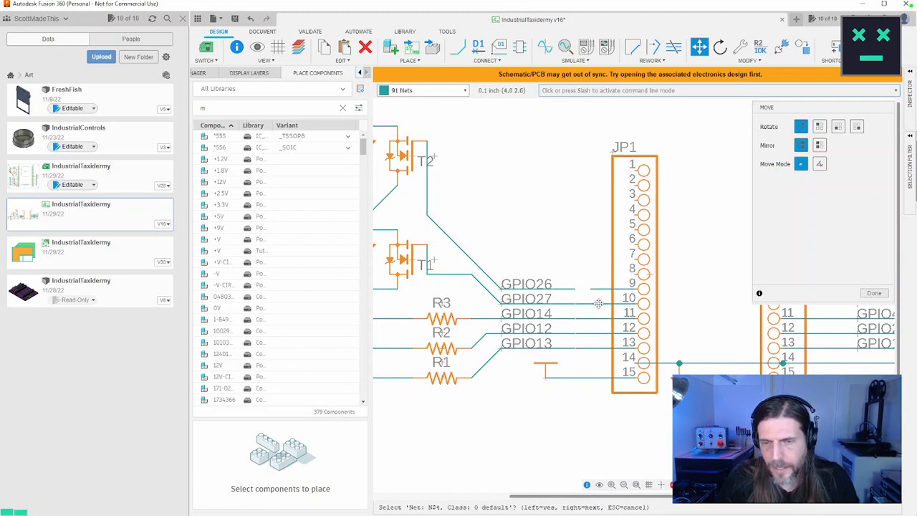
{"action": "key", "text": "Escape"}
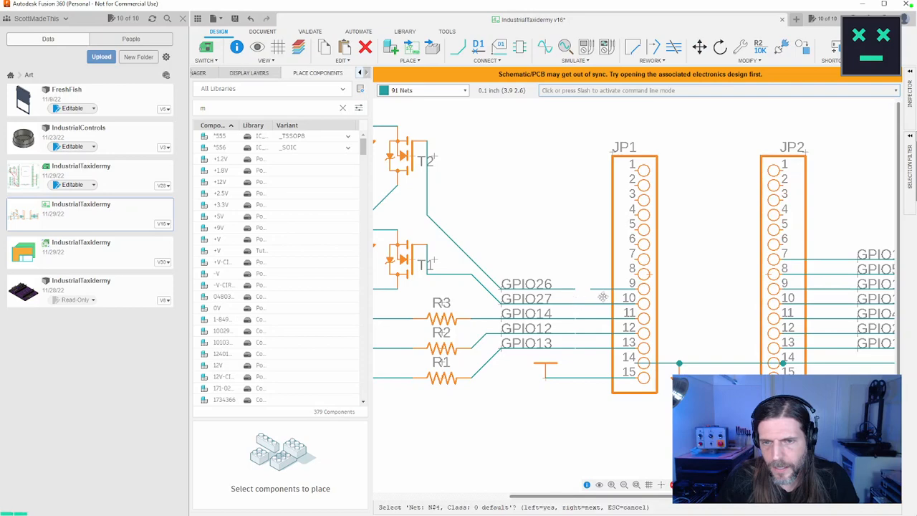
{"action": "key", "text": "Escape"}
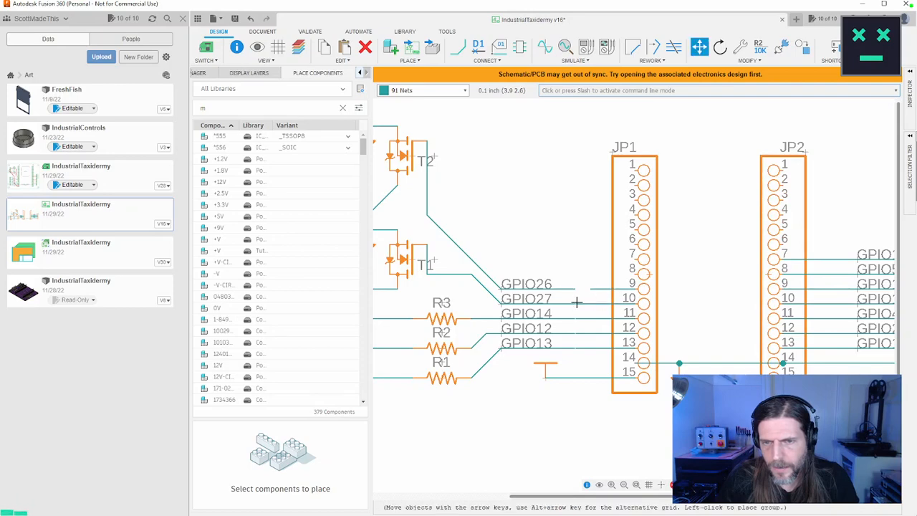
Move the cut ends of the JP1 pin 11, 12 and 13 wires towards the header, aligned with the wires above
{"action": "scroll", "coordinate": [601, 314], "scroll_direction": "up", "scroll_amount": 4}
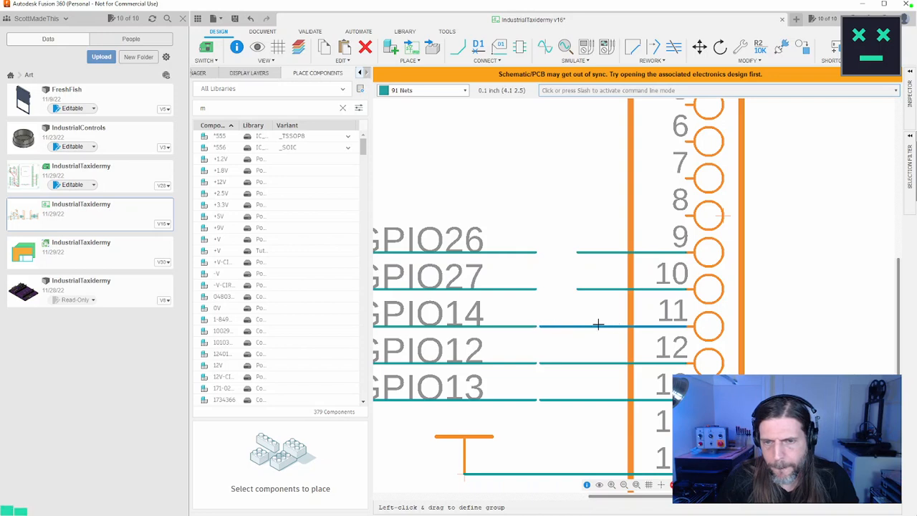
{"action": "key", "text": "m"}
{"action": "left_click", "coordinate": [540, 327]}
{"action": "left_click", "coordinate": [577, 326]}
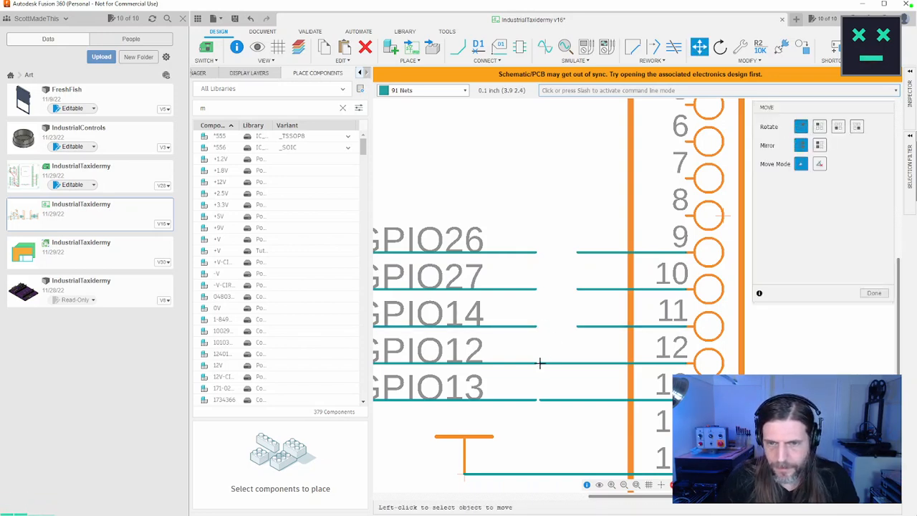
{"action": "left_click", "coordinate": [541, 363]}
{"action": "left_click", "coordinate": [576, 363]}
{"action": "left_click", "coordinate": [540, 400]}
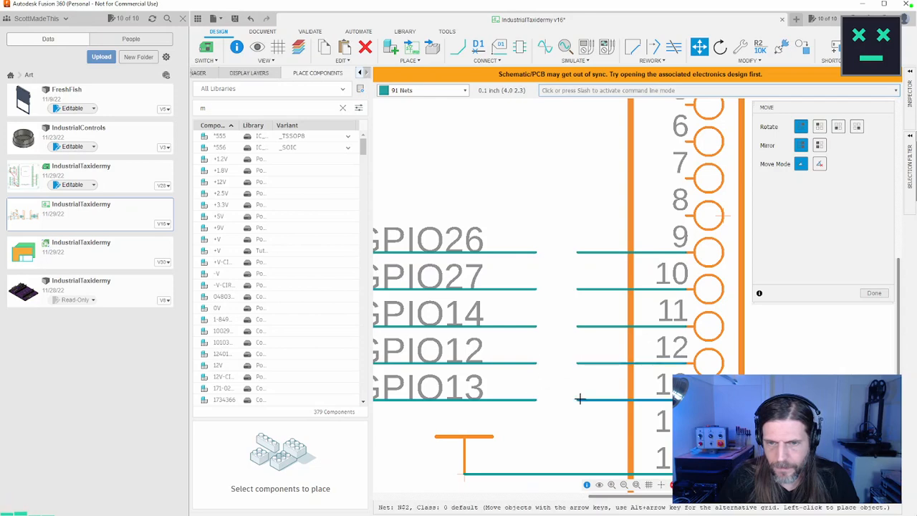
{"action": "left_click", "coordinate": [577, 399]}
{"action": "scroll", "coordinate": [581, 339], "scroll_direction": "up", "scroll_amount": 3}
{"action": "scroll", "coordinate": [586, 333], "scroll_direction": "down", "scroll_amount": 4}
{"action": "scroll", "coordinate": [591, 330], "scroll_direction": "down", "scroll_amount": 6}
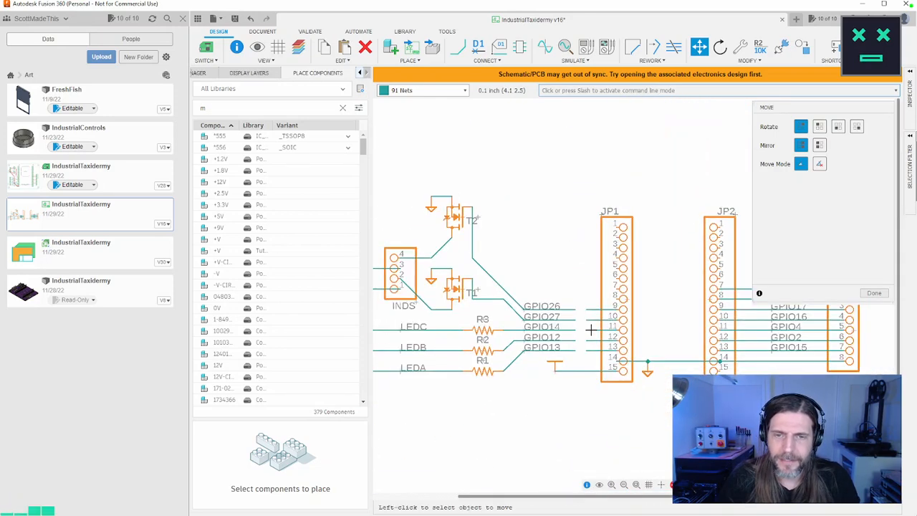
Try to move the INDS and LEDS circuits with their transistors and resistors as a group away from JP1
{"action": "scroll", "coordinate": [637, 292], "scroll_direction": "up", "scroll_amount": 2}
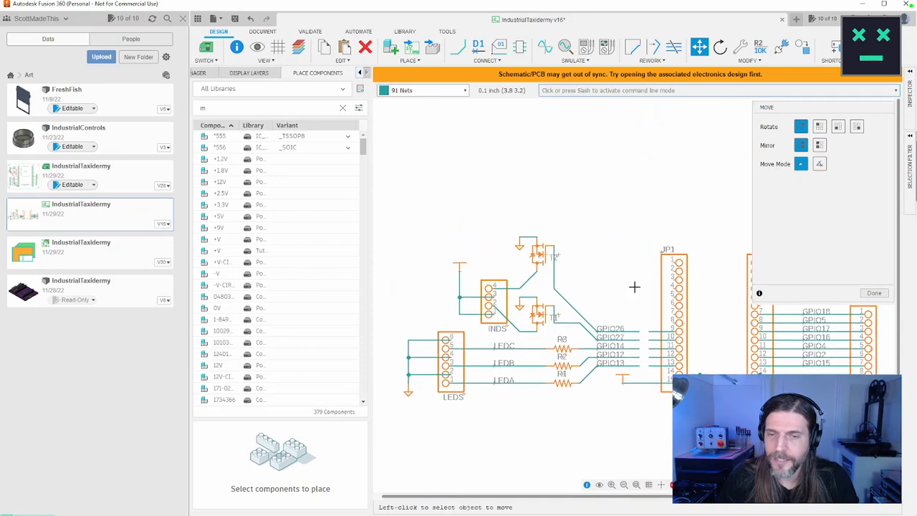
{"action": "key", "text": "Escape"}
{"action": "left_click_drag", "start_coordinate": [389, 210], "coordinate": [612, 414]}
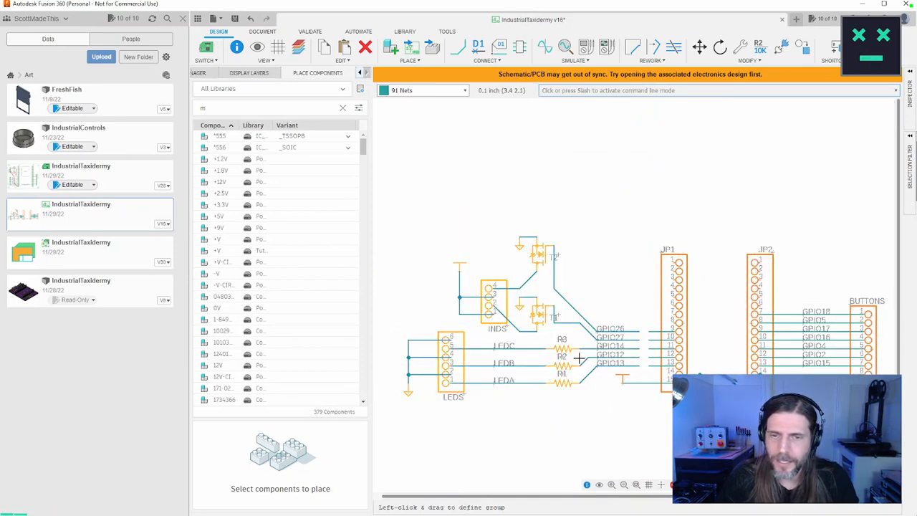
{"action": "key", "text": "m"}
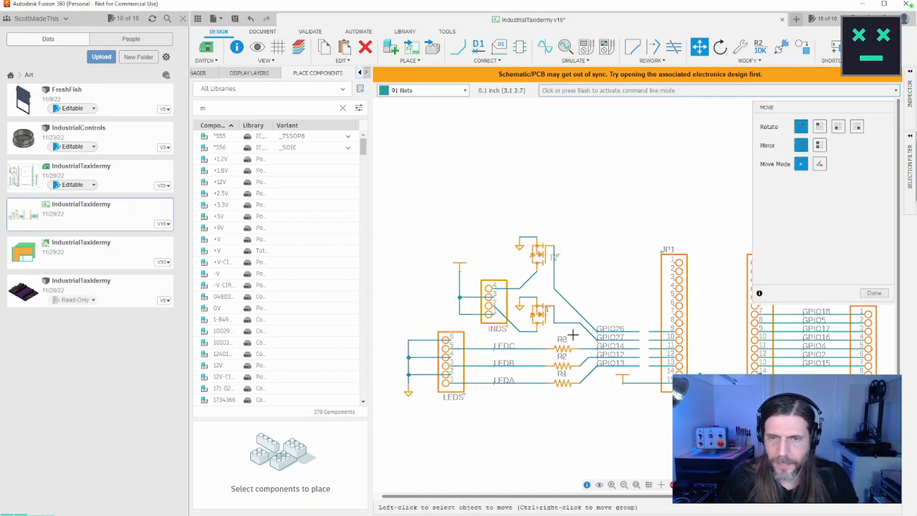
{"action": "key", "text": "Escape"}
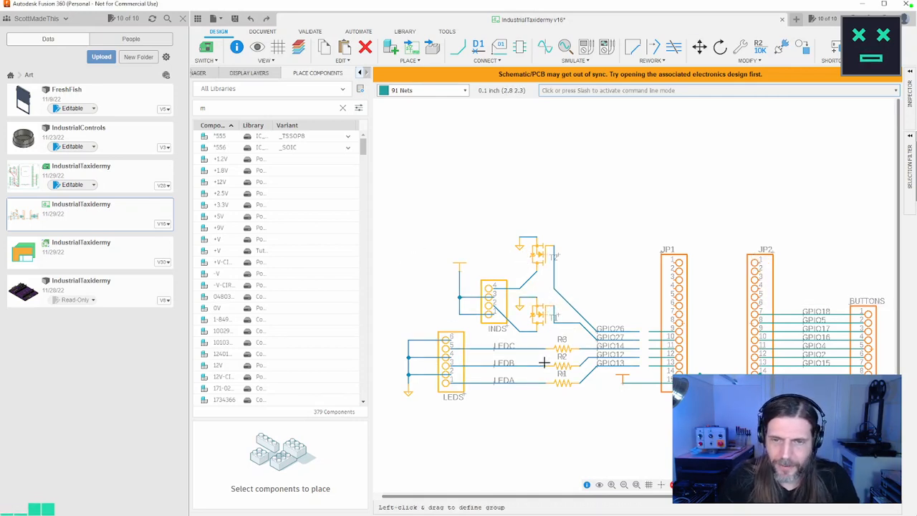
{"action": "left_click_drag", "start_coordinate": [385, 211], "coordinate": [614, 434]}
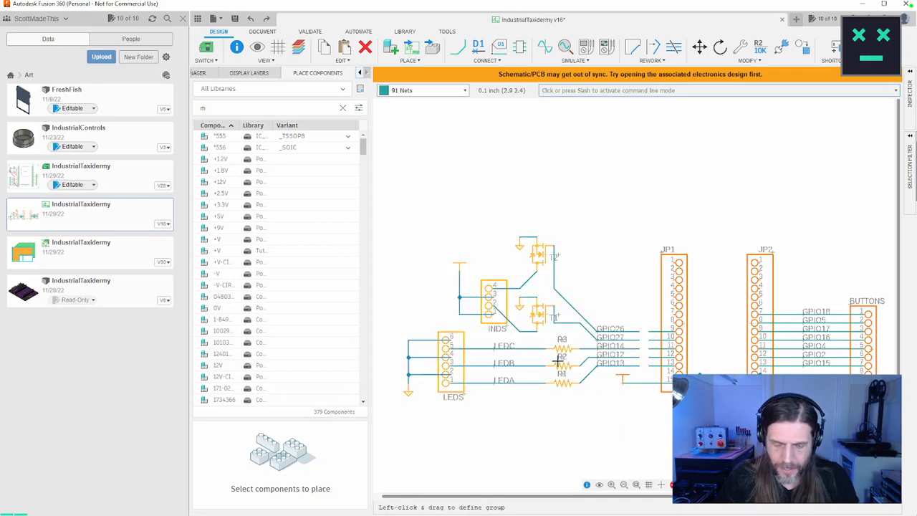
{"action": "key", "text": "m"}
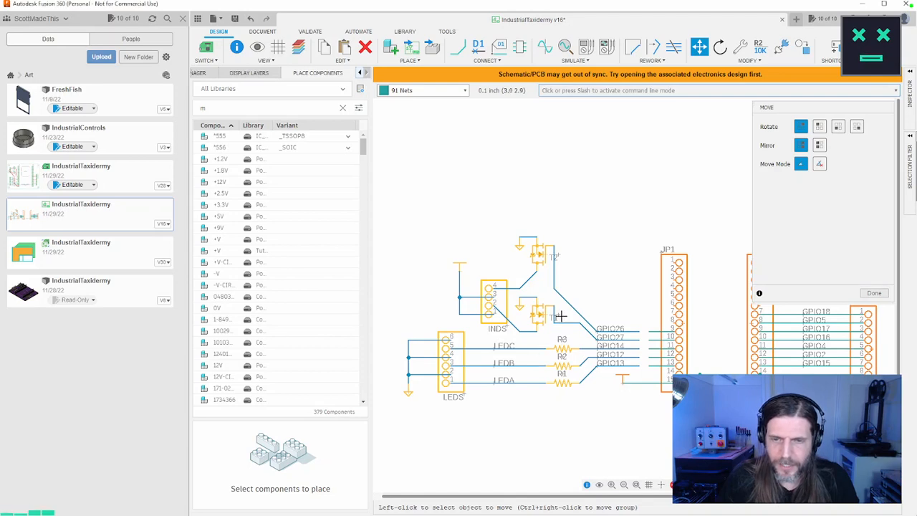
{"action": "right_click", "coordinate": [562, 323], "text": "ctrl"}
{"action": "left_click", "coordinate": [545, 215]}
{"action": "key", "text": "ctrl+z"}
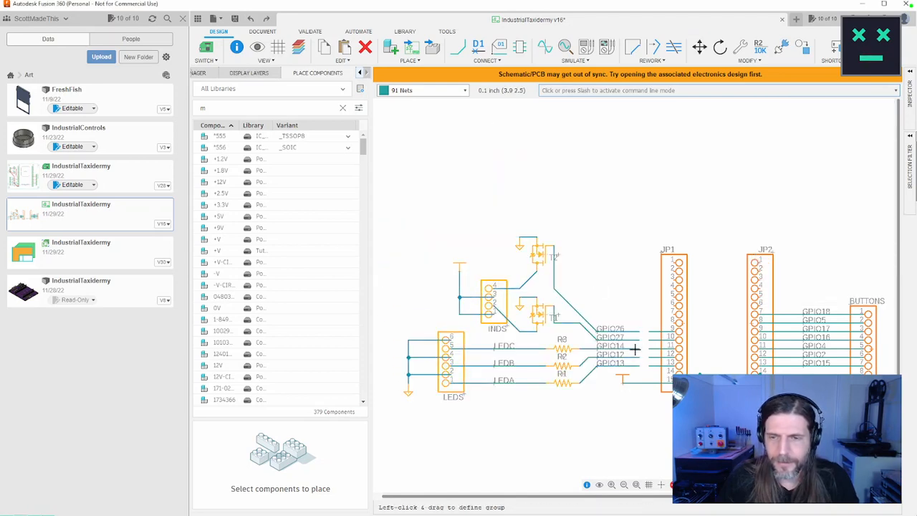
Group the INDS and LEDS circuits with their transistors, resistors and labelled GPIO wires, and move the group up and away from JP1
{"action": "left_click_drag", "start_coordinate": [645, 324], "coordinate": [613, 371]}
{"action": "left_click_drag", "start_coordinate": [604, 228], "coordinate": [408, 424]}
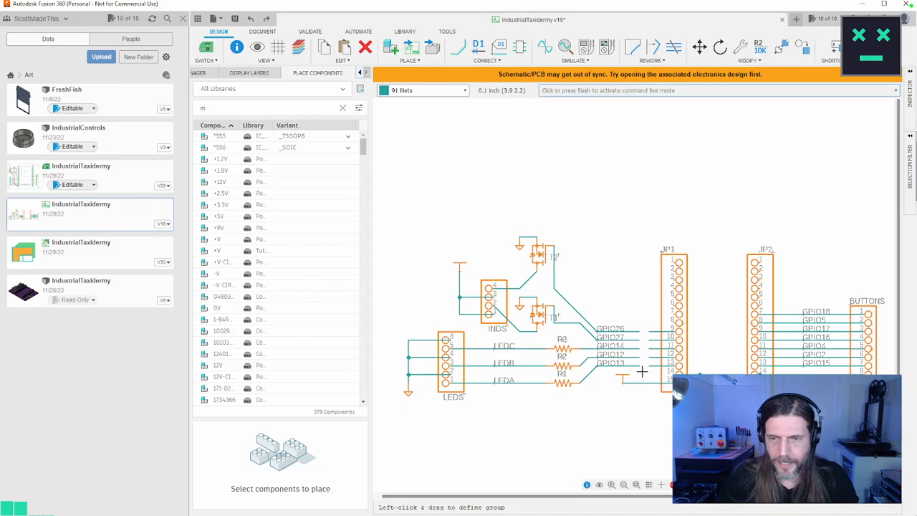
{"action": "left_click_drag", "start_coordinate": [642, 372], "coordinate": [586, 293]}
{"action": "left_click_drag", "start_coordinate": [581, 411], "coordinate": [385, 196]}
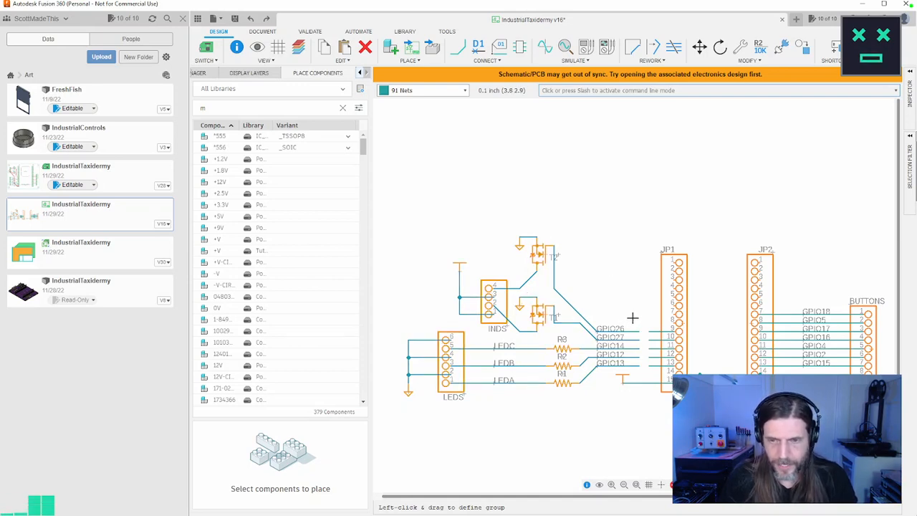
{"action": "left_click_drag", "start_coordinate": [643, 325], "coordinate": [573, 374]}
{"action": "left_click_drag", "start_coordinate": [588, 405], "coordinate": [373, 215]}
{"action": "key", "text": "m"}
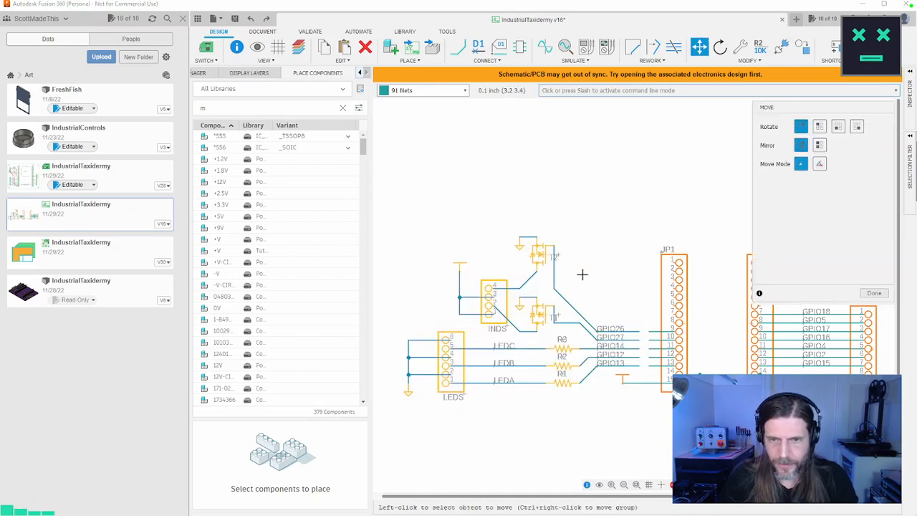
{"action": "right_click", "coordinate": [571, 291], "text": "ctrl"}
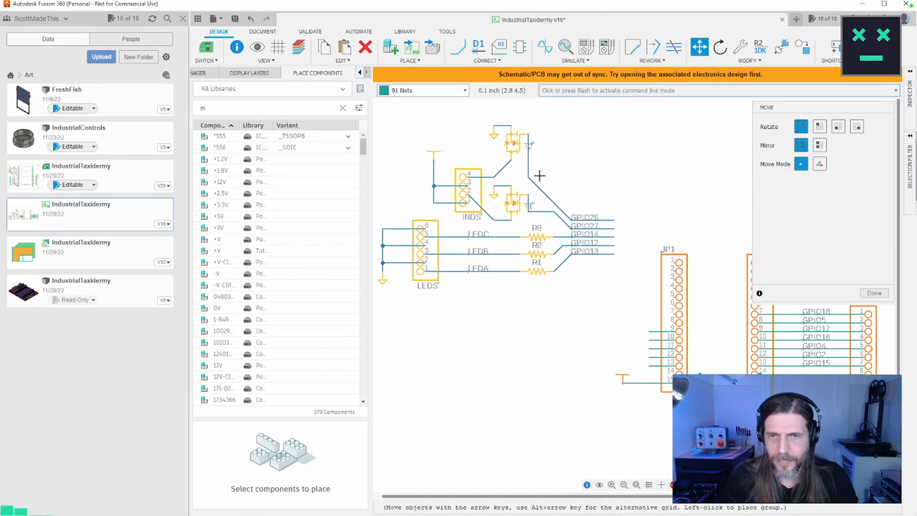
{"action": "left_click", "coordinate": [544, 175]}
{"action": "middle_click_drag", "start_coordinate": [596, 184], "coordinate": [646, 230]}
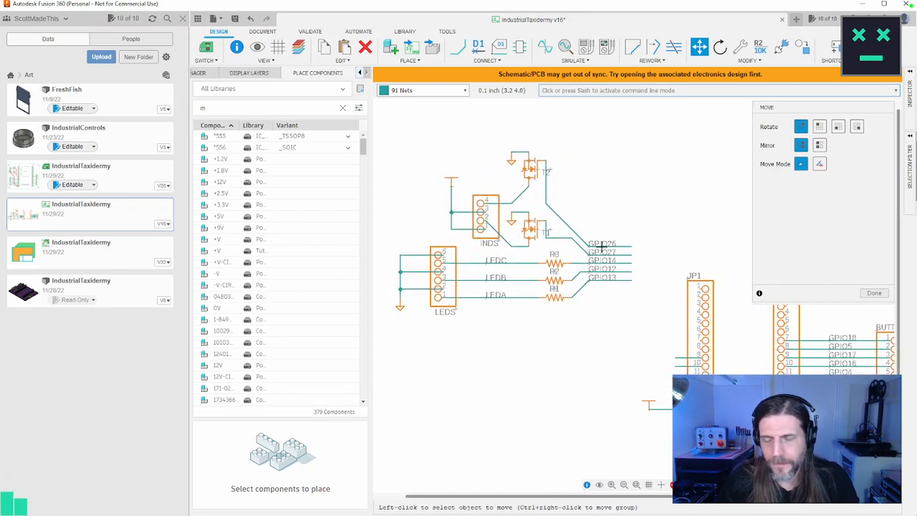
{"action": "left_click", "coordinate": [864, 290]}
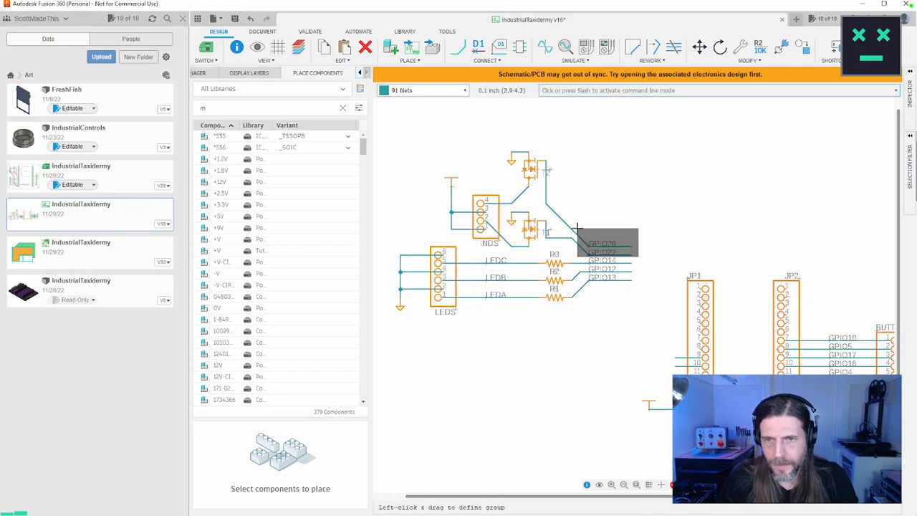
Try to move the GPIO26 and GPIO27 wires and the GPIO26 label up beside the transistors
{"action": "key", "text": "m"}
{"action": "left_click", "coordinate": [591, 253]}
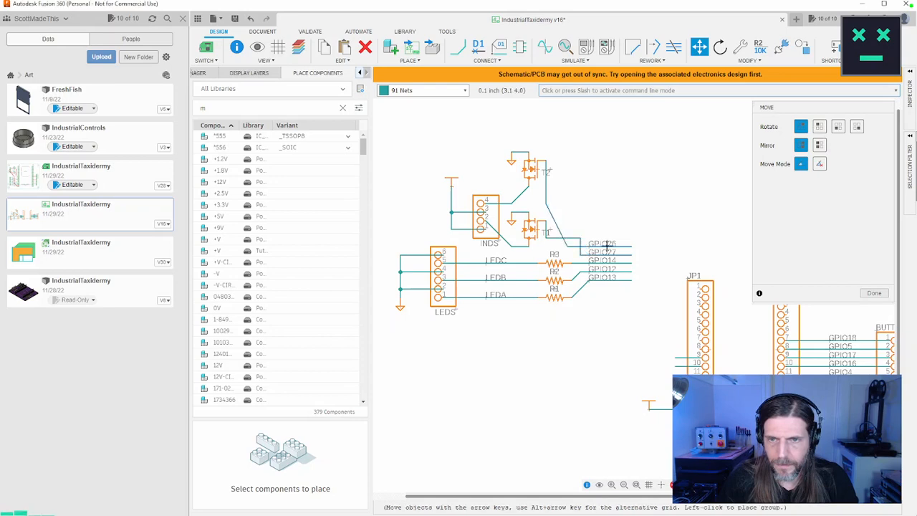
{"action": "key", "text": "Escape"}
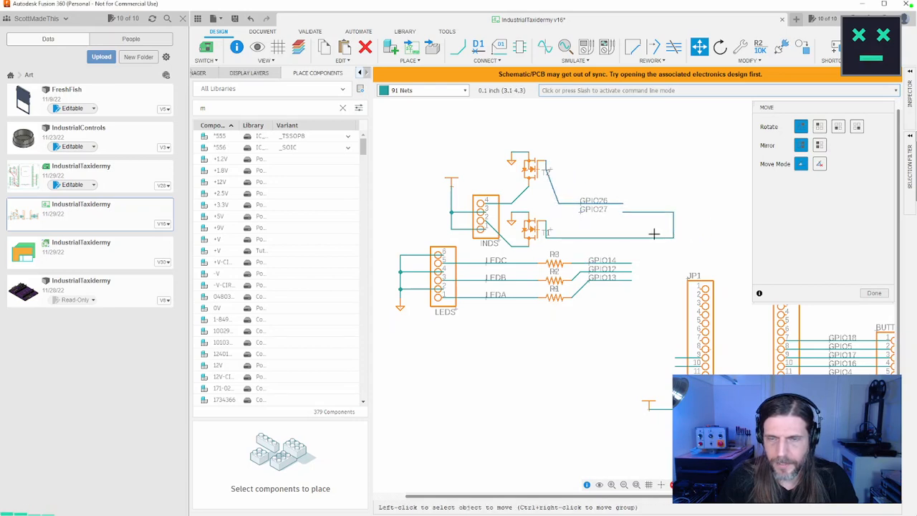
{"action": "key", "text": "Escape"}
{"action": "key", "text": "ctrl+z"}
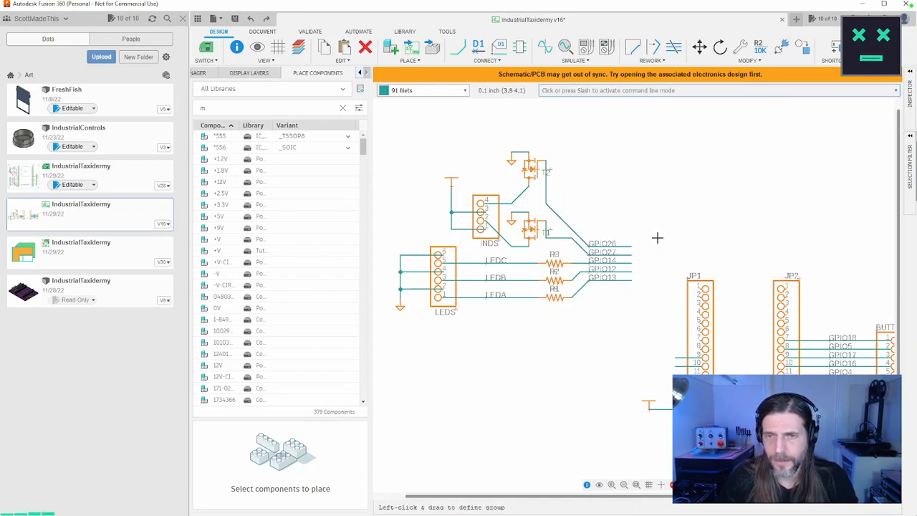
{"action": "right_click", "coordinate": [588, 242]}
{"action": "key", "text": "Escape"}
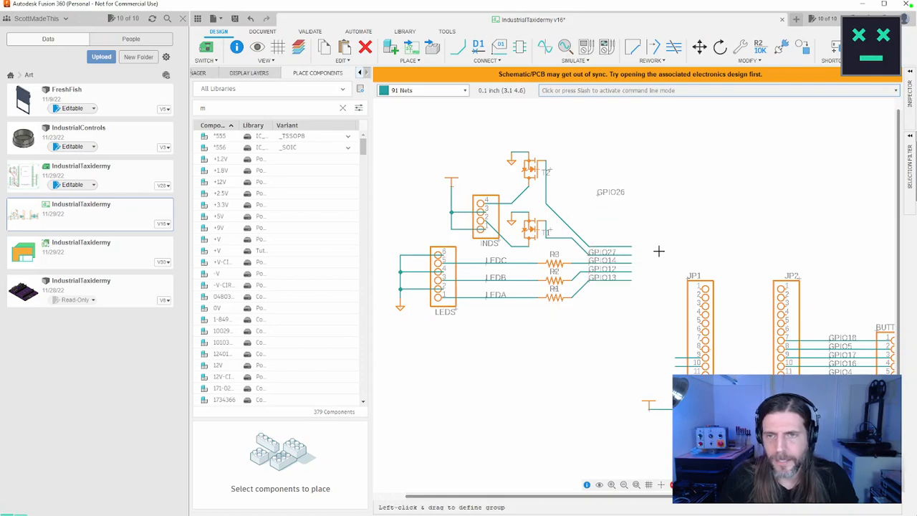
Try to label and name the cut wire at JP1 pin 9
{"action": "scroll", "coordinate": [644, 318], "scroll_direction": "up", "scroll_amount": 2}
{"action": "scroll", "coordinate": [642, 313], "scroll_direction": "down", "scroll_amount": 2}
{"action": "scroll", "coordinate": [645, 322], "scroll_direction": "up", "scroll_amount": 3}
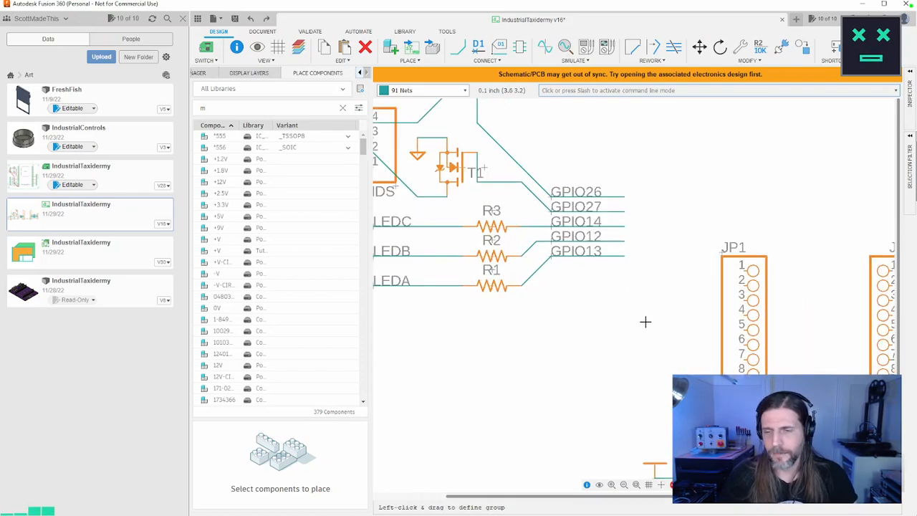
{"action": "middle_click_drag", "start_coordinate": [644, 322], "coordinate": [560, 191]}
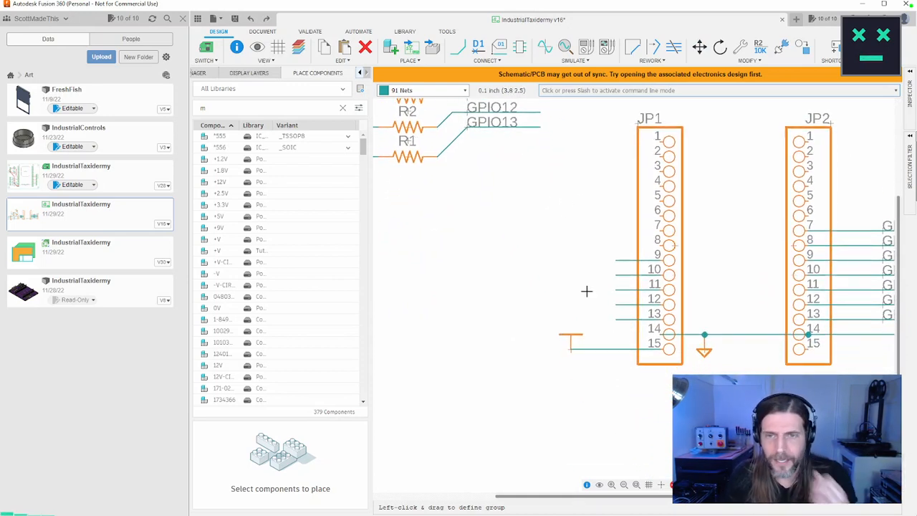
{"action": "left_click", "coordinate": [478, 62]}
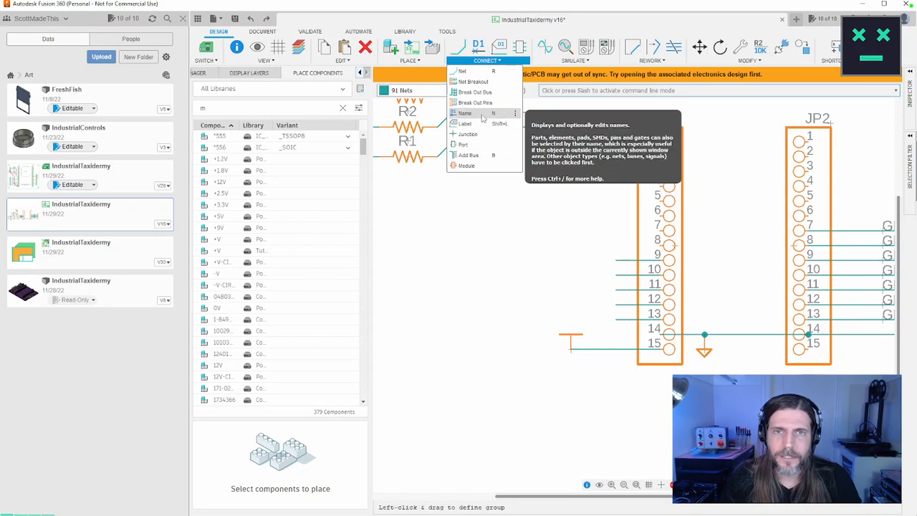
{"action": "left_click", "coordinate": [483, 125]}
{"action": "left_click", "coordinate": [615, 260]}
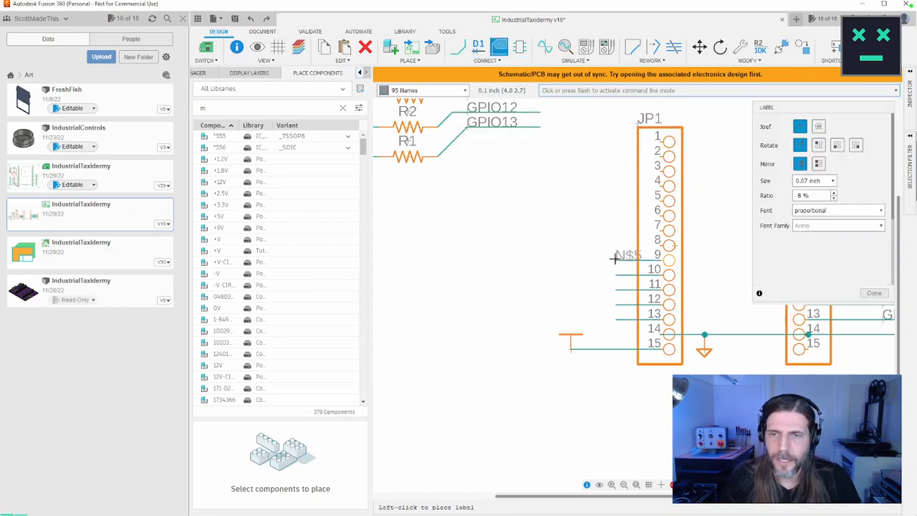
{"action": "key", "text": "Escape"}
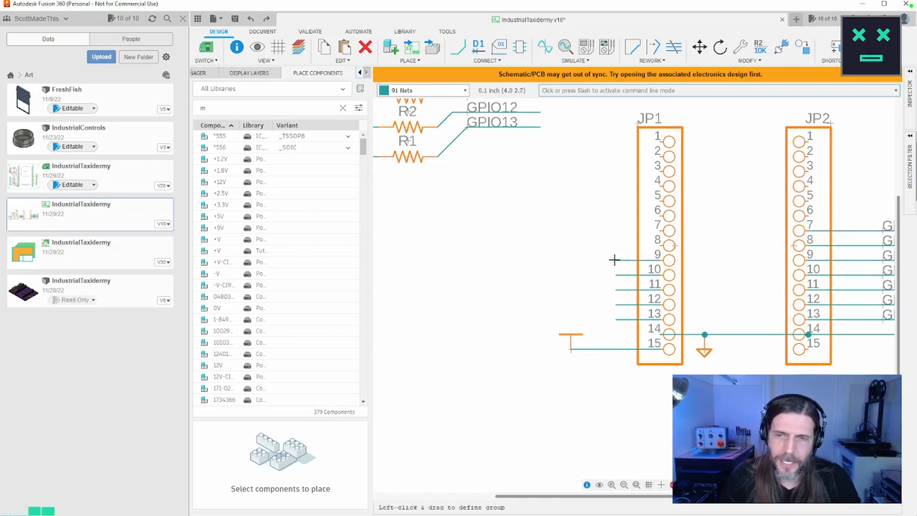
{"action": "key", "text": "n"}
{"action": "left_click", "coordinate": [617, 260]}
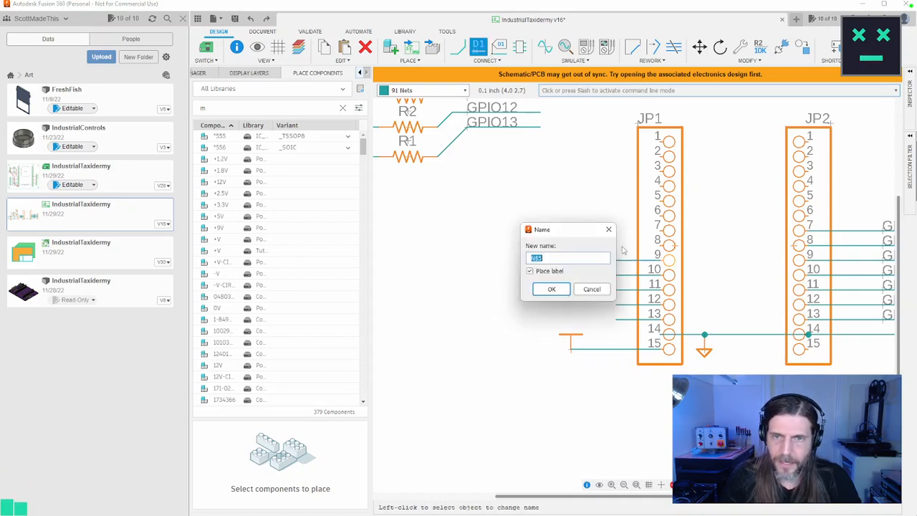
{"action": "left_click", "coordinate": [594, 289]}
Try to move the GPIO13 wire down into line with resistor R1
{"action": "middle_click_drag", "start_coordinate": [593, 244], "coordinate": [620, 290]}
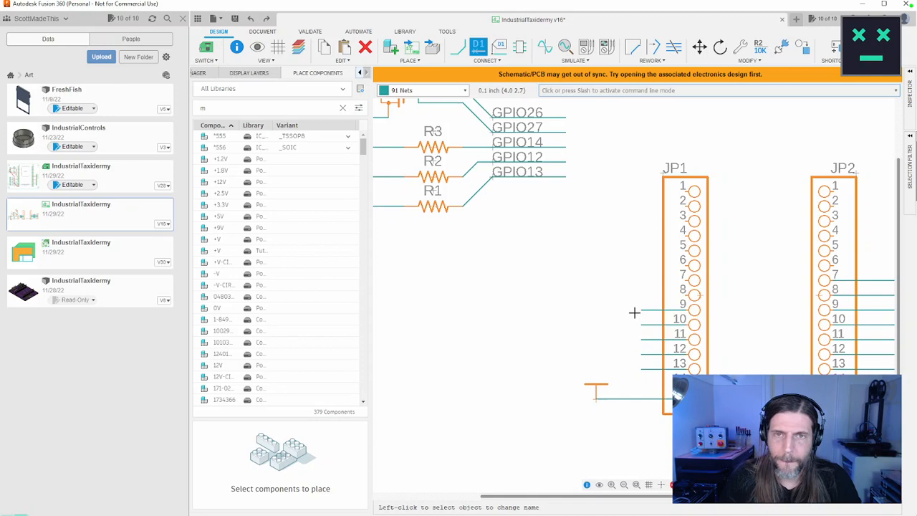
{"action": "middle_click_drag", "start_coordinate": [547, 272], "coordinate": [711, 315]}
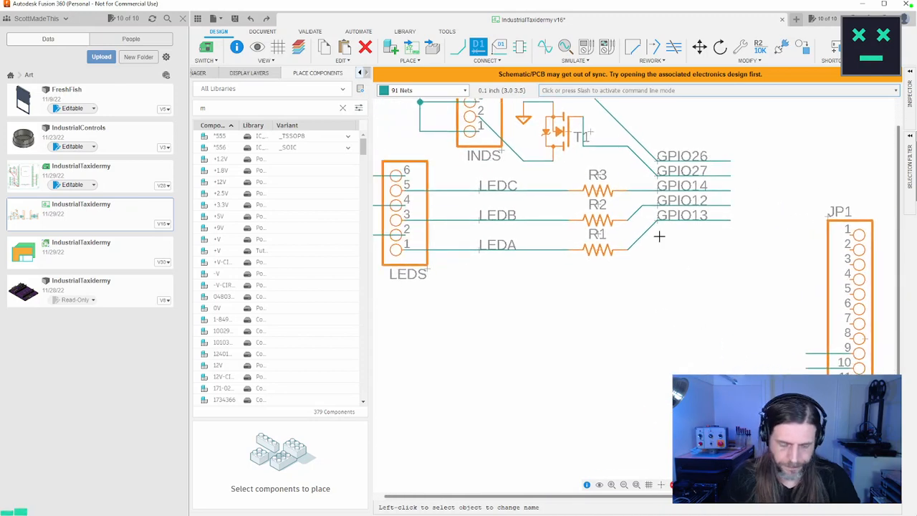
{"action": "key", "text": "m"}
{"action": "left_click", "coordinate": [657, 225]}
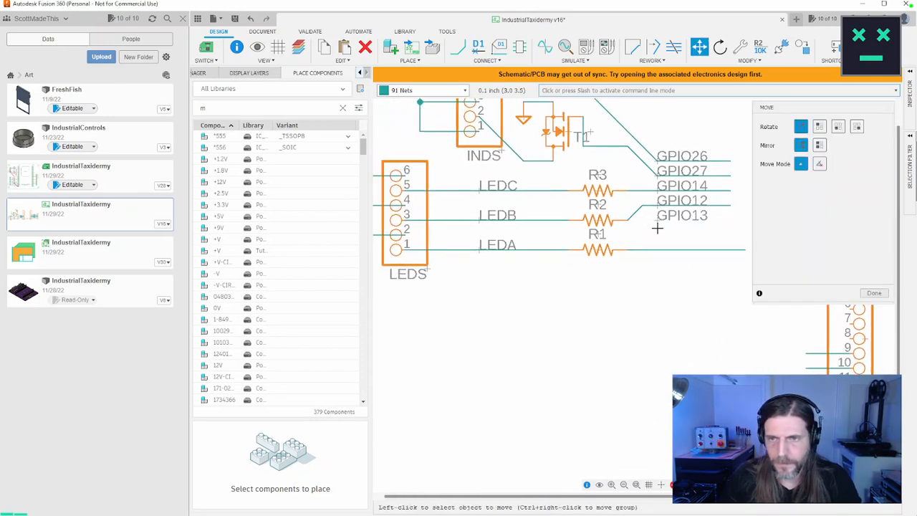
{"action": "key", "text": "Escape"}
{"action": "key", "text": "ctrl+z"}
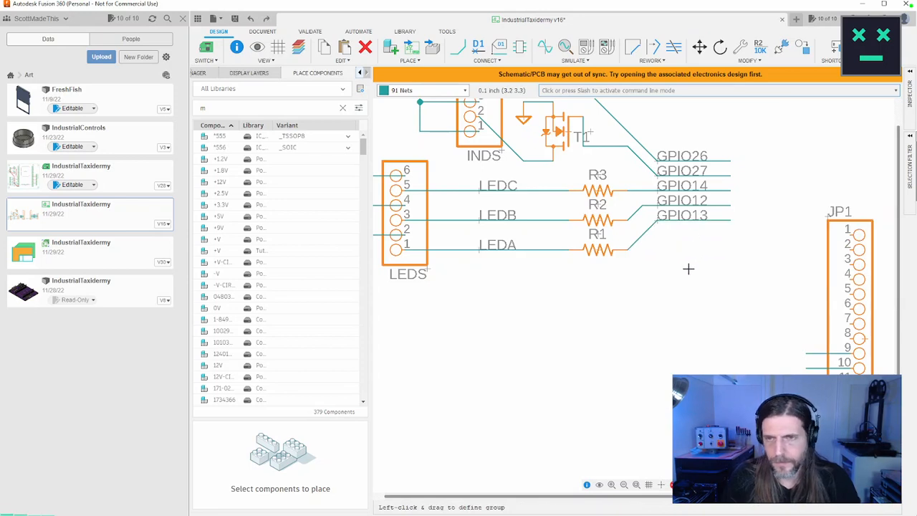
{"action": "key", "text": "m"}
{"action": "left_click", "coordinate": [663, 228]}
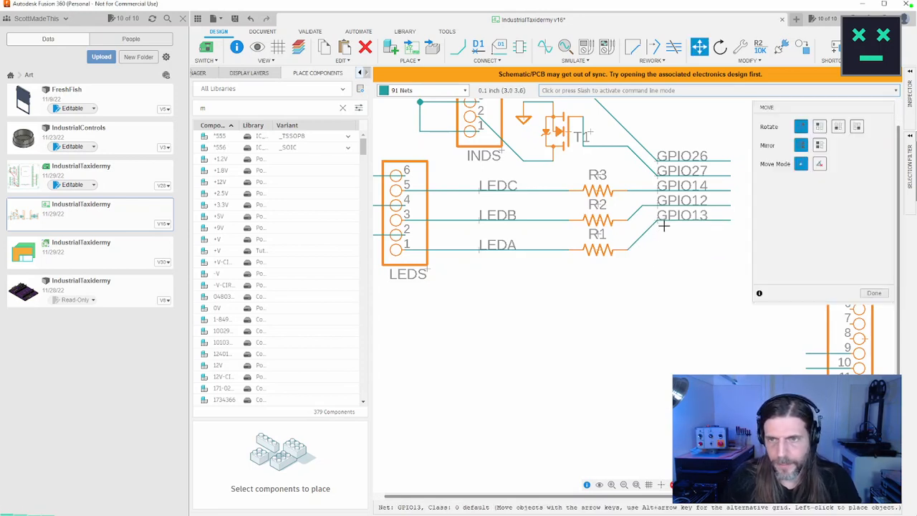
{"action": "key", "text": "Escape"}
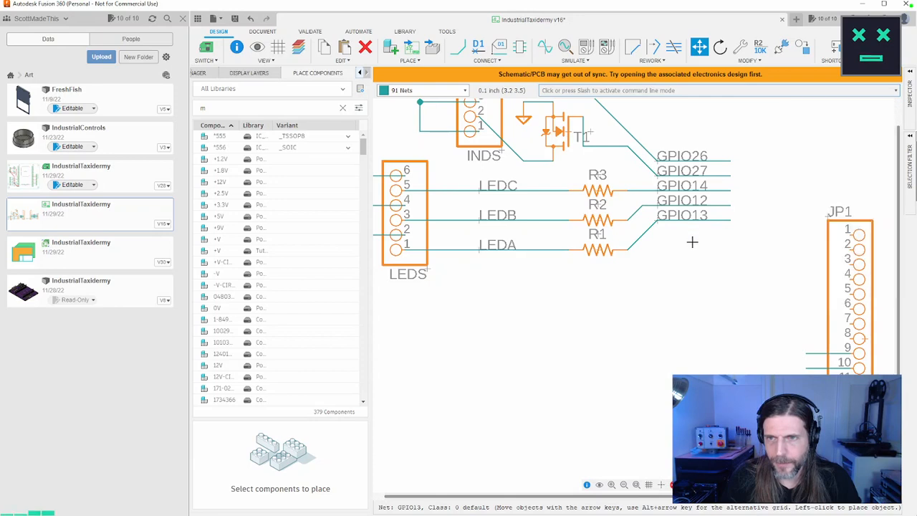
Move the GPIO13 wire level with R1 and the GPIO12 wire level with R2, straightening both resistor connections
{"action": "mouse_move", "coordinate": [673, 256]}
{"action": "middle_mouse_down"}
{"action": "mouse_move", "coordinate": [680, 288]}
{"action": "mouse_move", "coordinate": [663, 266]}
{"action": "middle_mouse_up"}
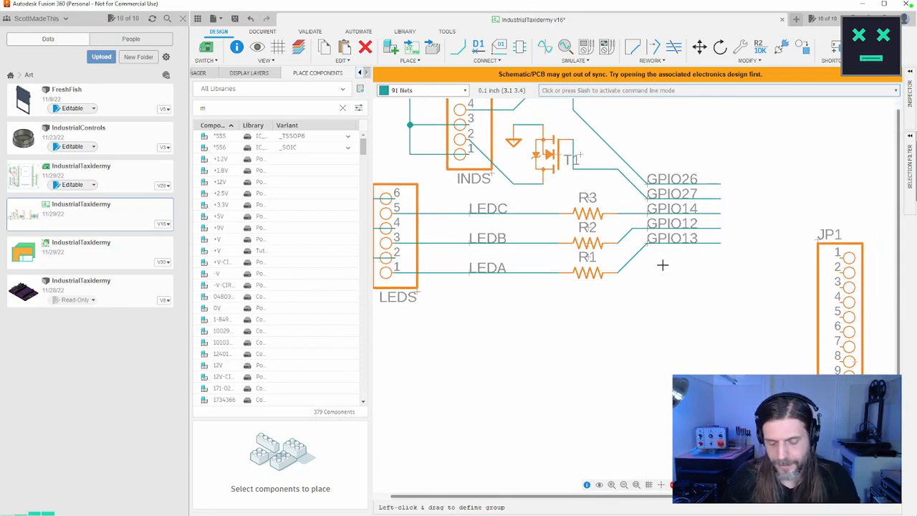
{"action": "key", "text": "m"}
{"action": "left_click", "coordinate": [646, 245]}
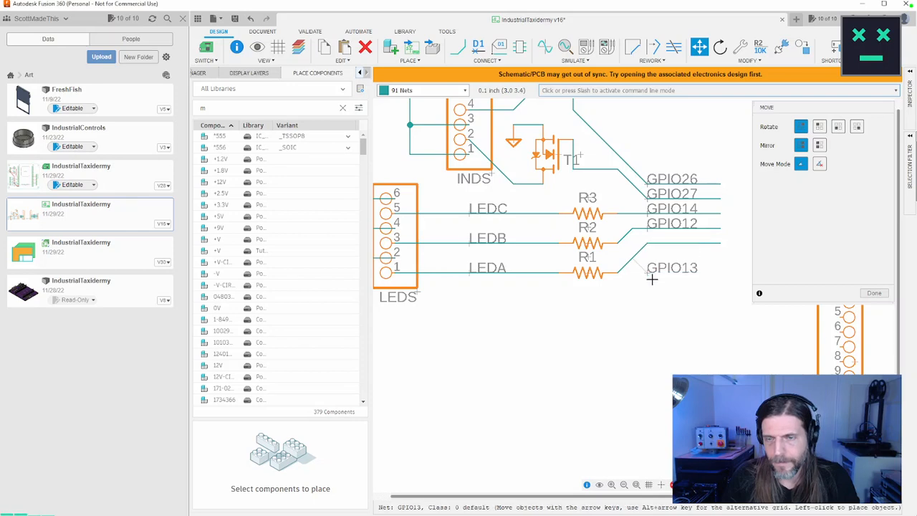
{"action": "key", "text": "Escape"}
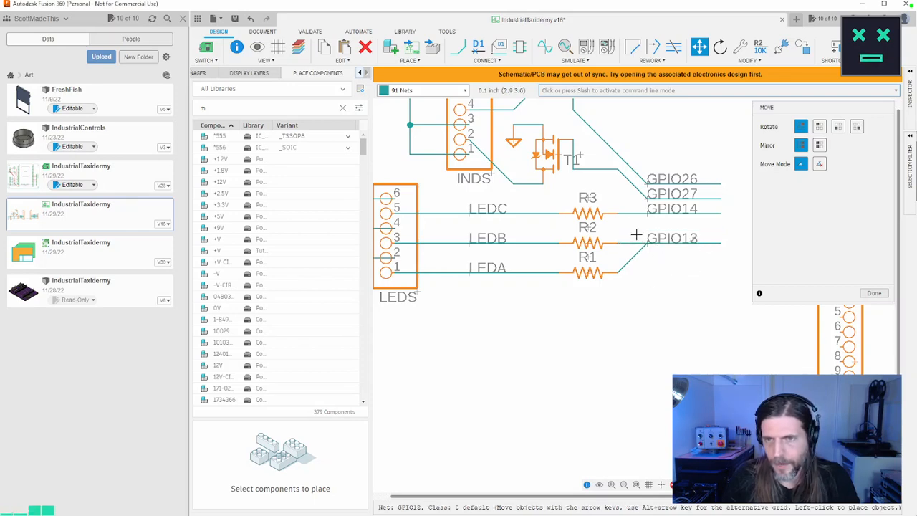
{"action": "left_click", "coordinate": [704, 243]}
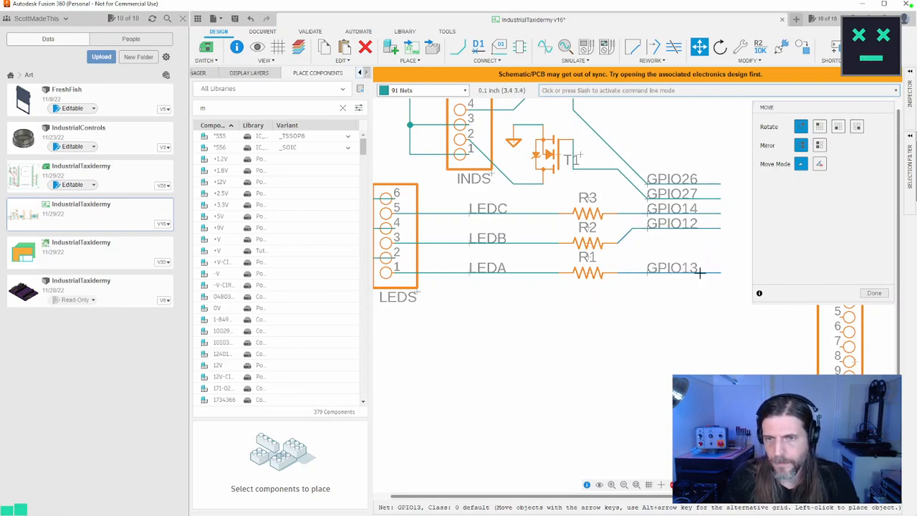
{"action": "left_click", "coordinate": [705, 271]}
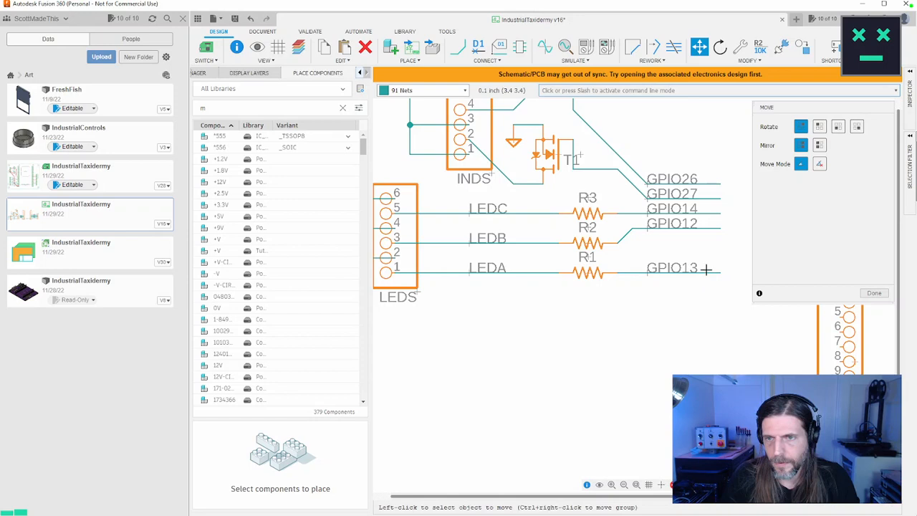
{"action": "left_click", "coordinate": [706, 227]}
{"action": "left_click", "coordinate": [711, 238]}
{"action": "key", "text": "Escape"}
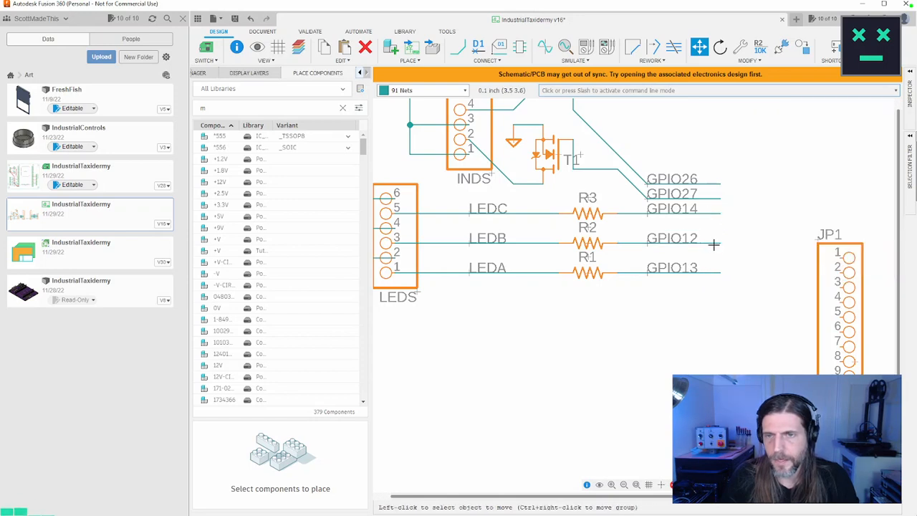
Move the GPIO26 wire up level with INDS pin 4 and the GPIO27 wire up beside T1, straightening both transistor connections
{"action": "middle_click_drag", "start_coordinate": [708, 213], "coordinate": [708, 307]}
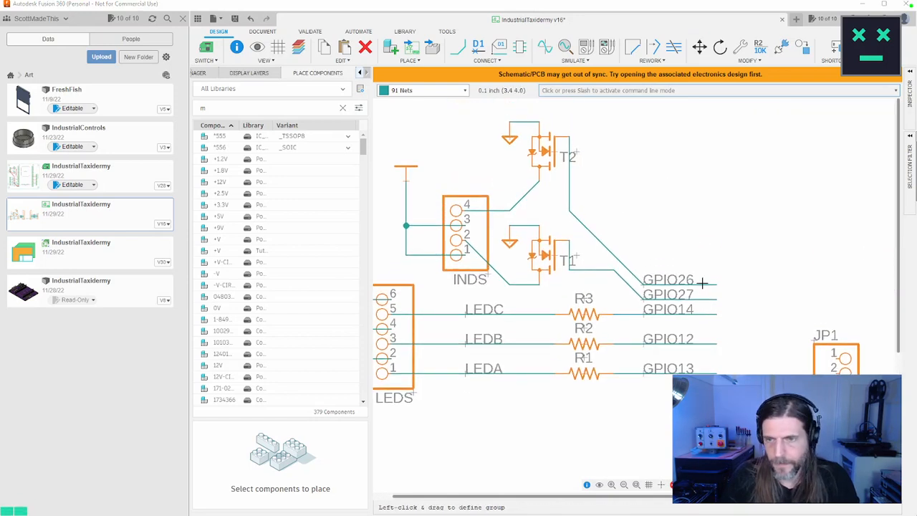
{"action": "key", "text": "m"}
{"action": "left_click", "coordinate": [700, 282]}
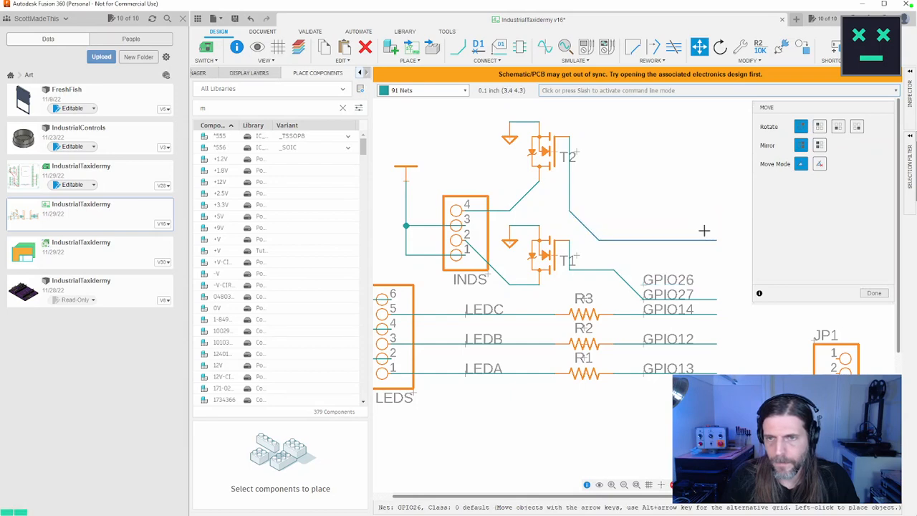
{"action": "left_click", "coordinate": [703, 208]}
{"action": "left_click", "coordinate": [705, 300]}
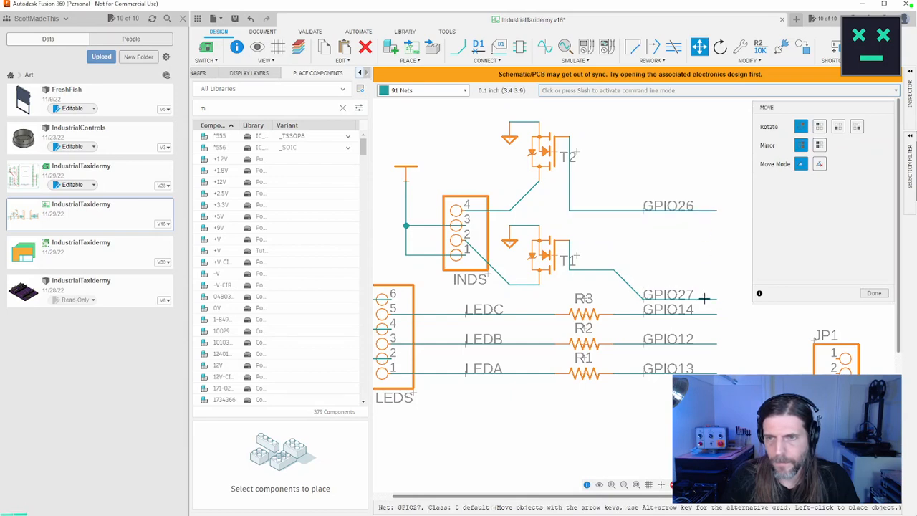
{"action": "left_click", "coordinate": [703, 277]}
{"action": "key", "text": "Escape"}
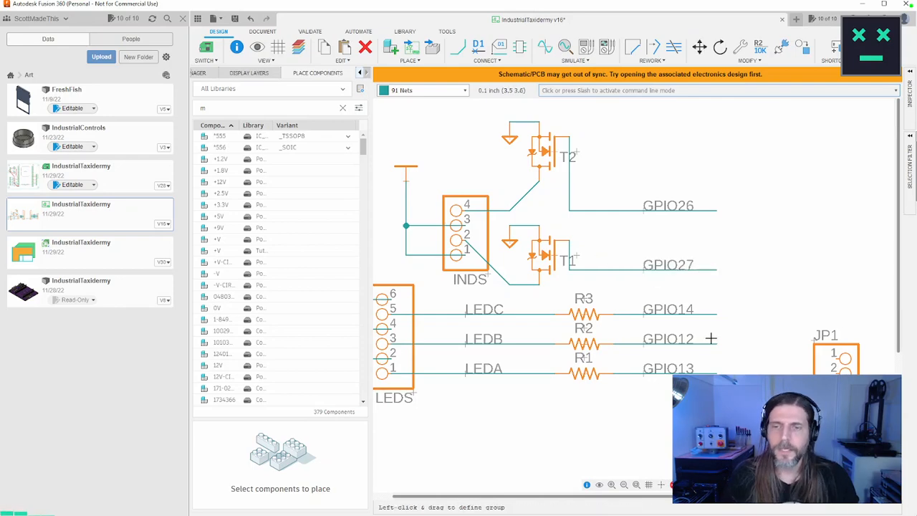
Try to place a plain net label beside the cut wire at JP1 pin 13
{"action": "scroll", "coordinate": [715, 337], "scroll_direction": "down", "scroll_amount": 4}
{"action": "scroll", "coordinate": [717, 334], "scroll_direction": "up", "scroll_amount": 1}
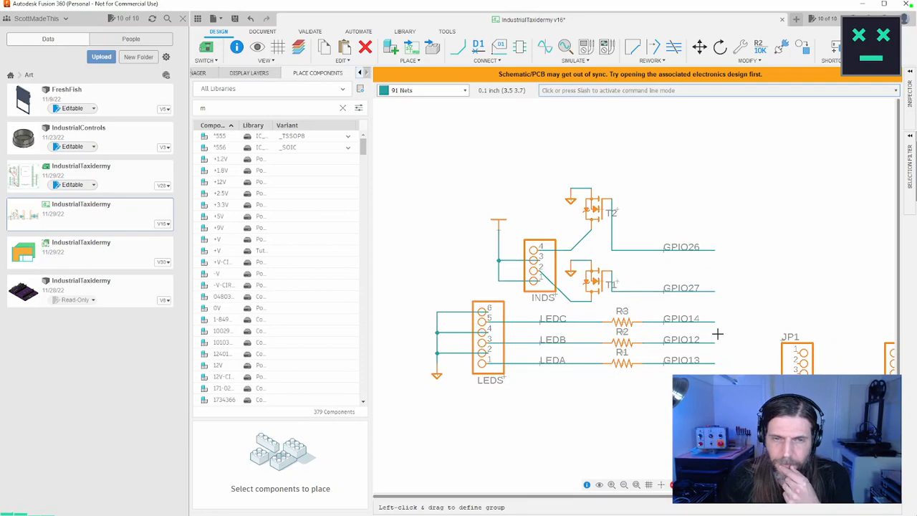
{"action": "middle_click_drag", "start_coordinate": [717, 334], "coordinate": [598, 184]}
{"action": "scroll", "coordinate": [647, 288], "scroll_direction": "up", "scroll_amount": 3}
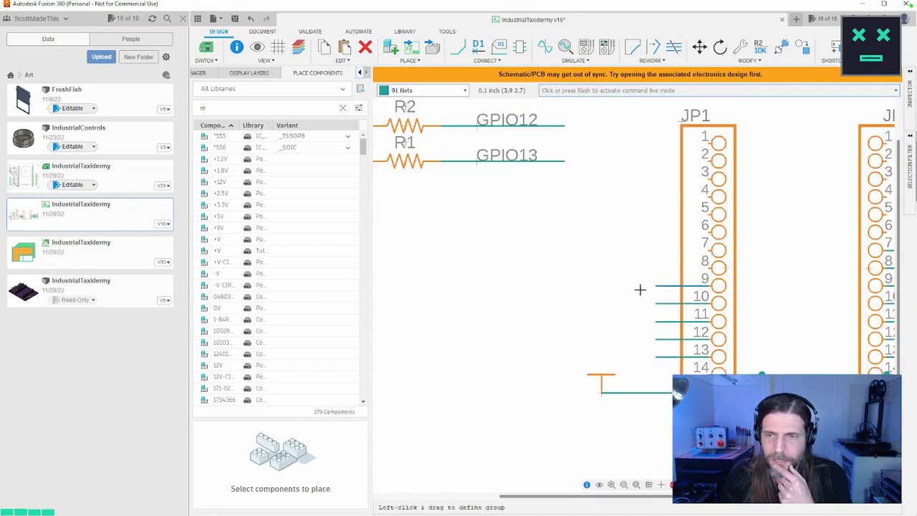
{"action": "scroll", "coordinate": [647, 288], "scroll_direction": "down", "scroll_amount": 3}
{"action": "middle_click_drag", "start_coordinate": [645, 283], "coordinate": [609, 340]}
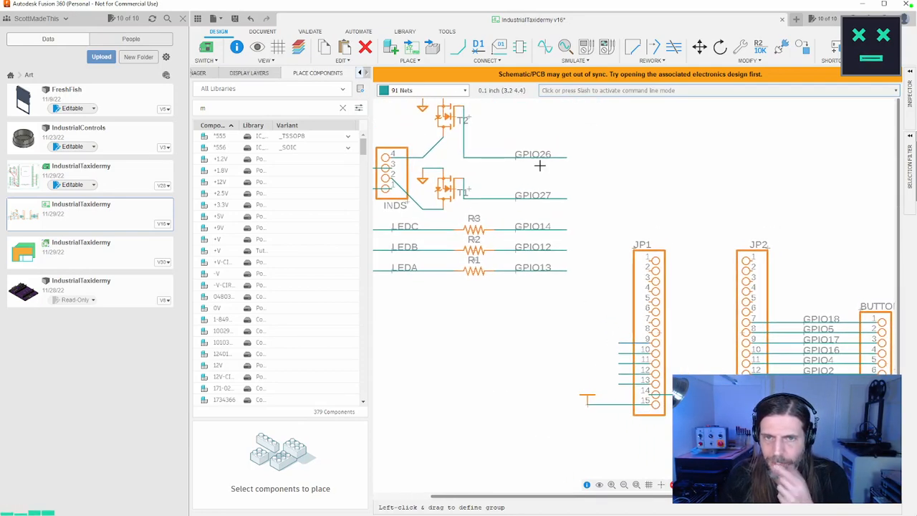
{"action": "scroll", "coordinate": [631, 438], "scroll_direction": "up", "scroll_amount": 1}
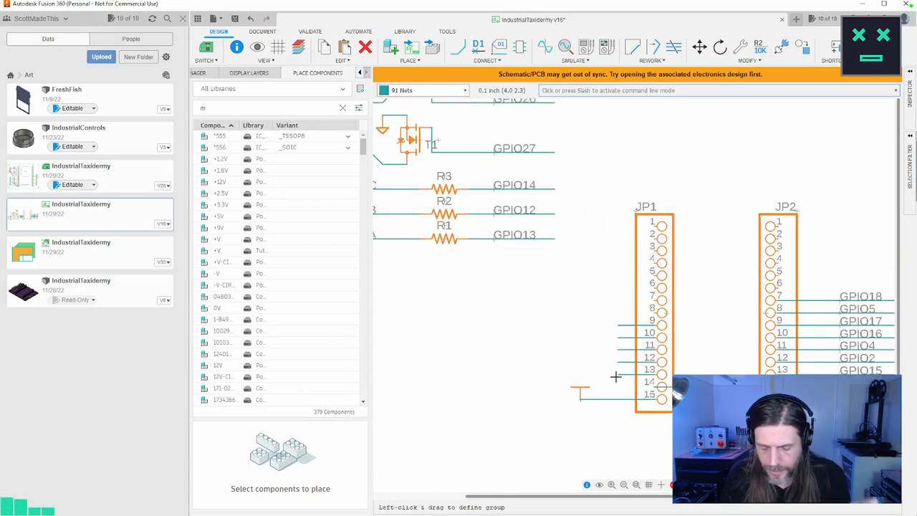
{"action": "key", "text": "l"}
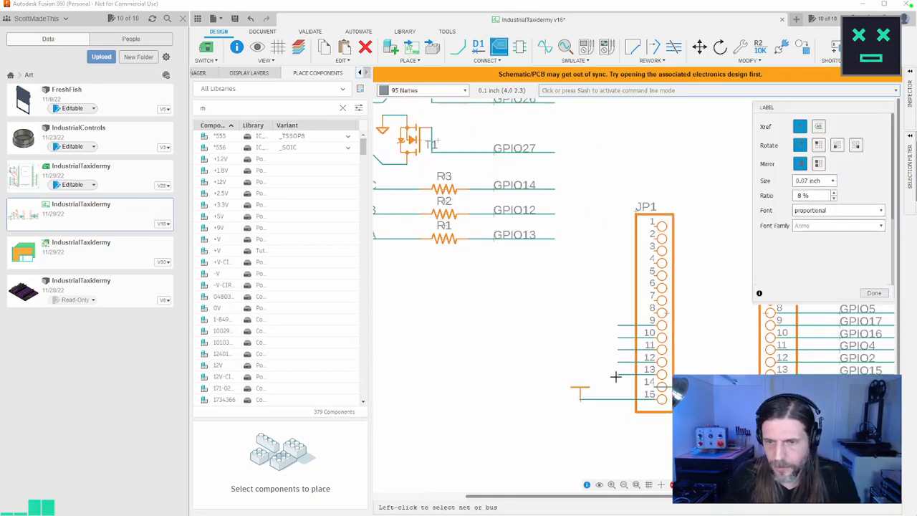
{"action": "left_click", "coordinate": [578, 360]}
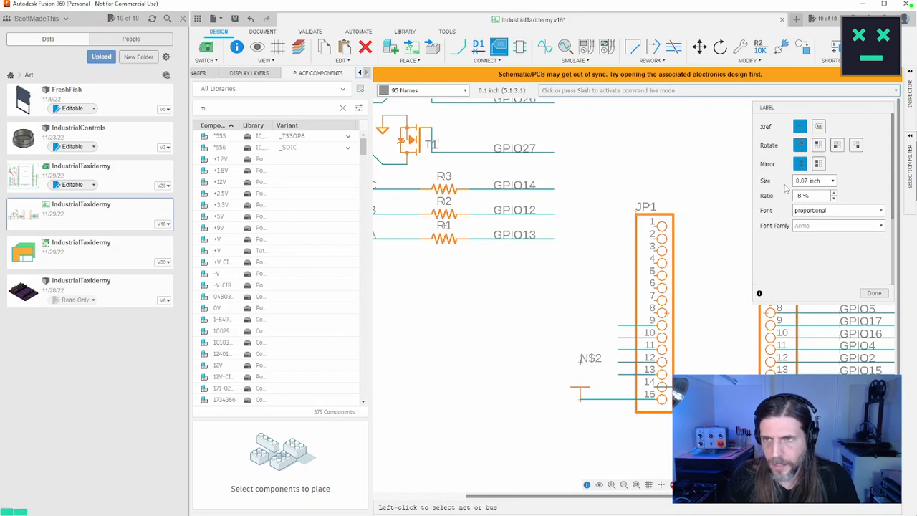
{"action": "key", "text": "Escape"}
{"action": "key", "text": "ctrl+z"}
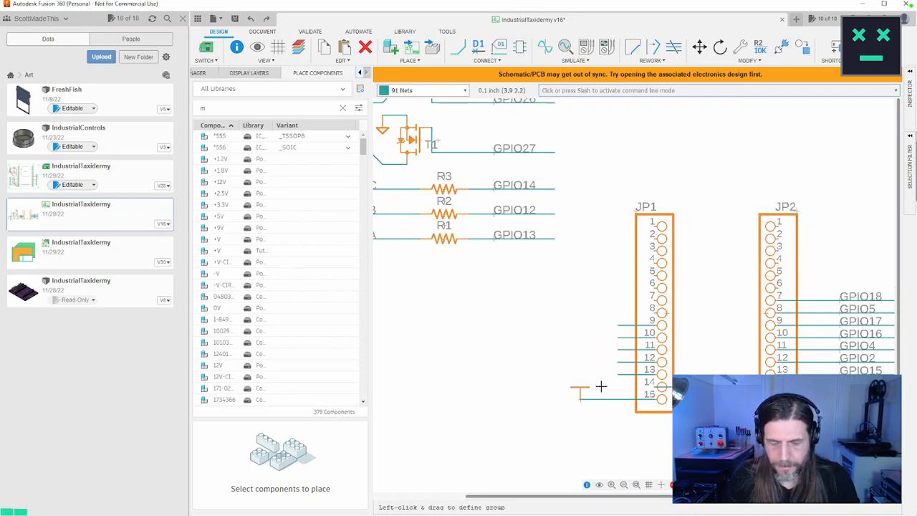
Place an Xref-style net label rotated 180 degrees on the free end of the JP1 pin 13 wire
{"action": "key", "text": "l"}
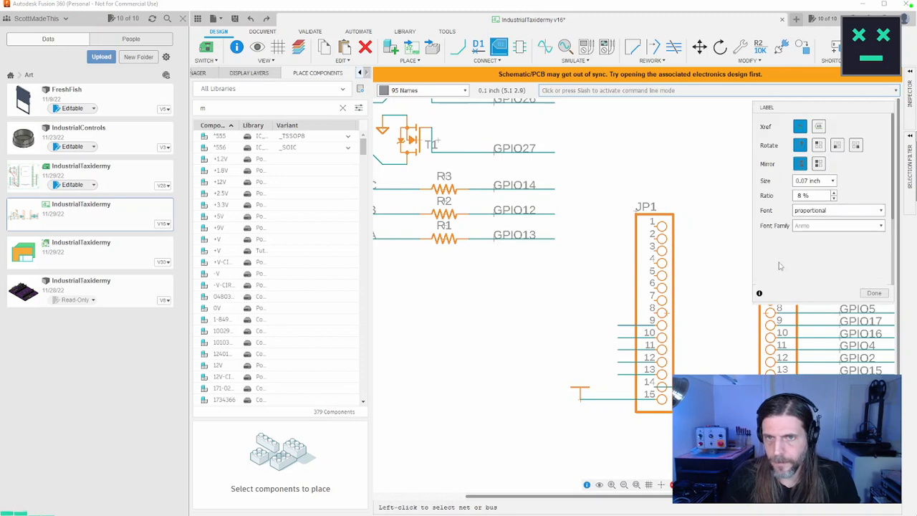
{"action": "left_click", "coordinate": [818, 126]}
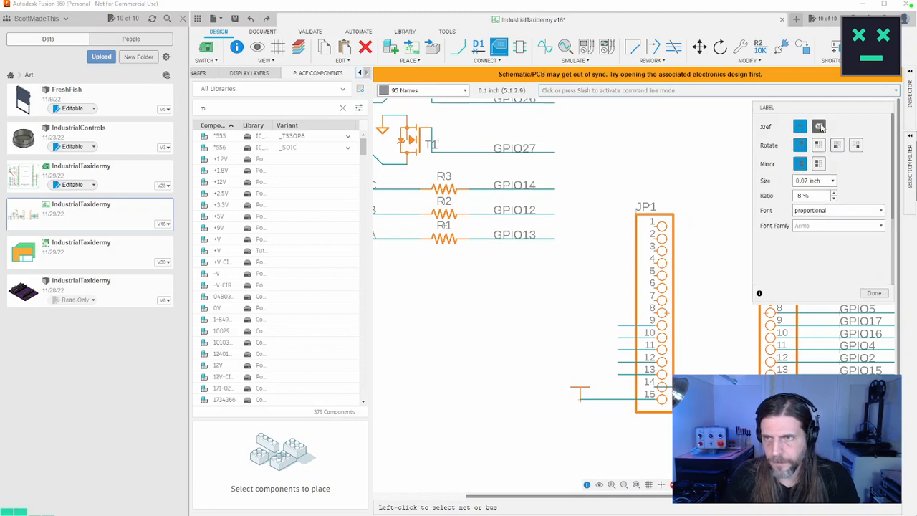
{"action": "left_click", "coordinate": [617, 374]}
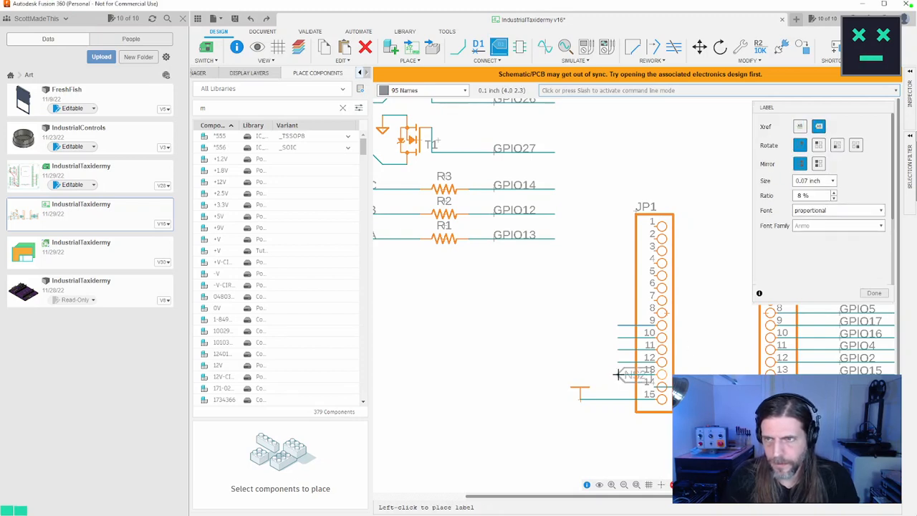
{"action": "left_click", "coordinate": [818, 145]}
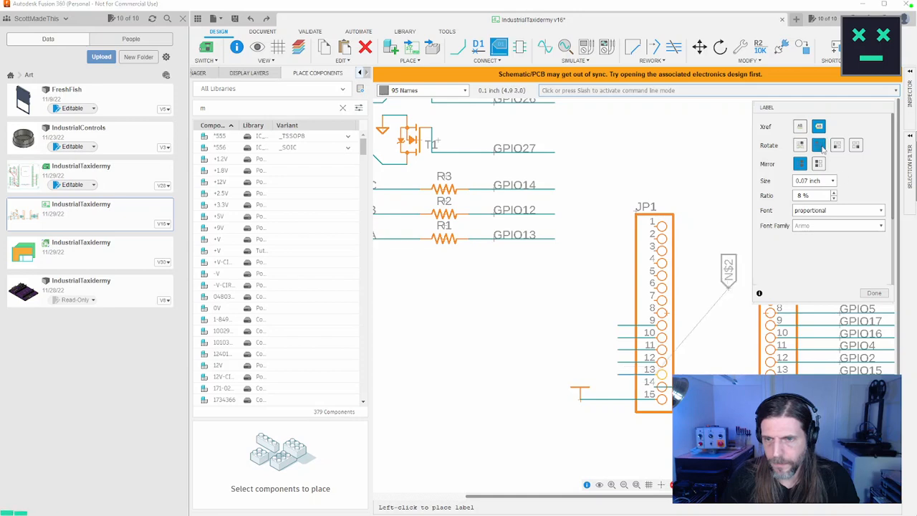
{"action": "left_click", "coordinate": [837, 145]}
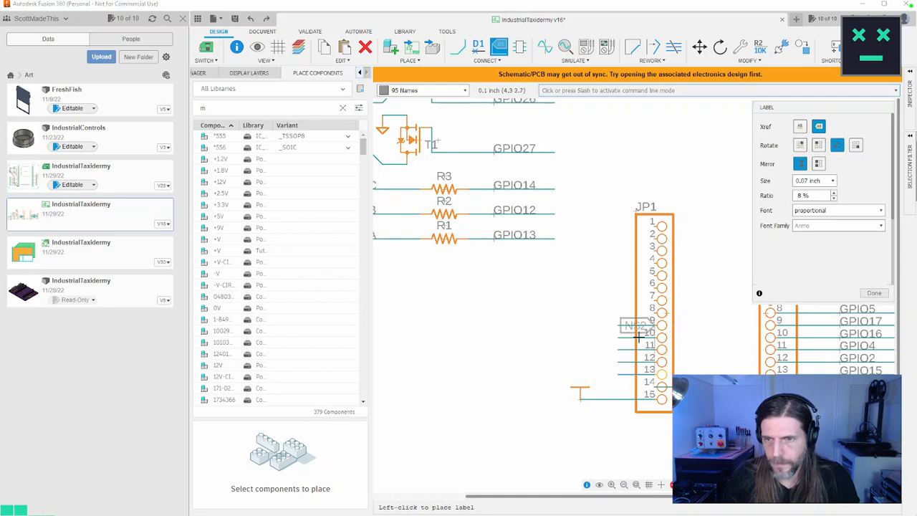
{"action": "left_click", "coordinate": [616, 374]}
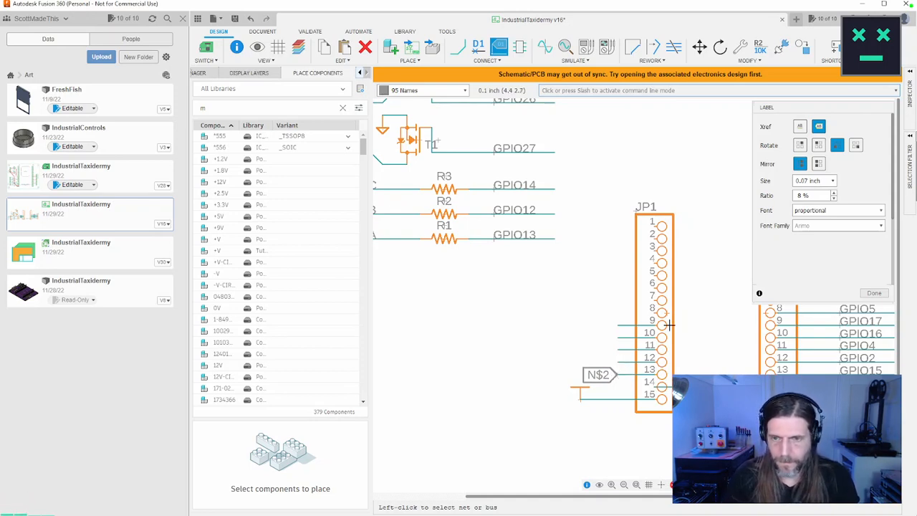
{"action": "left_click", "coordinate": [874, 293]}
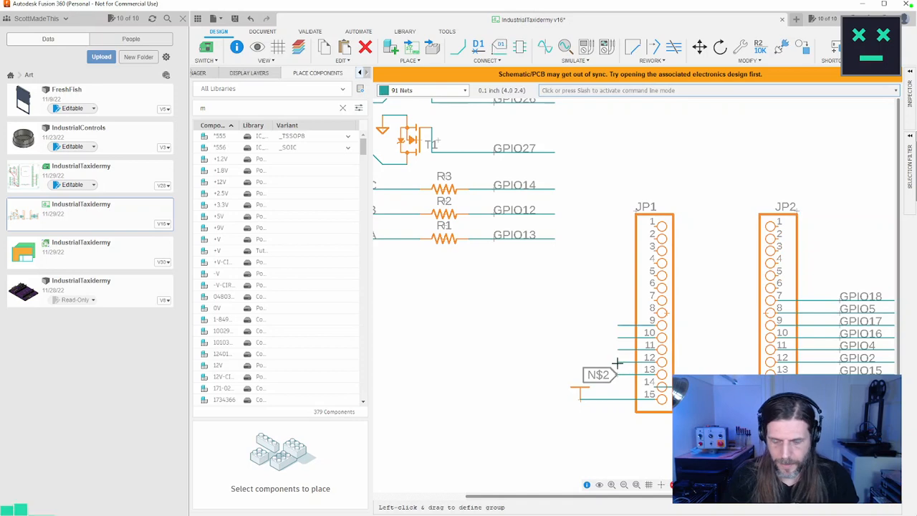
Add matching Xref labels to the free ends of the wires at JP1 pins 12, 11, 10 and 9
{"action": "key", "text": "l"}
{"action": "left_click", "coordinate": [622, 361]}
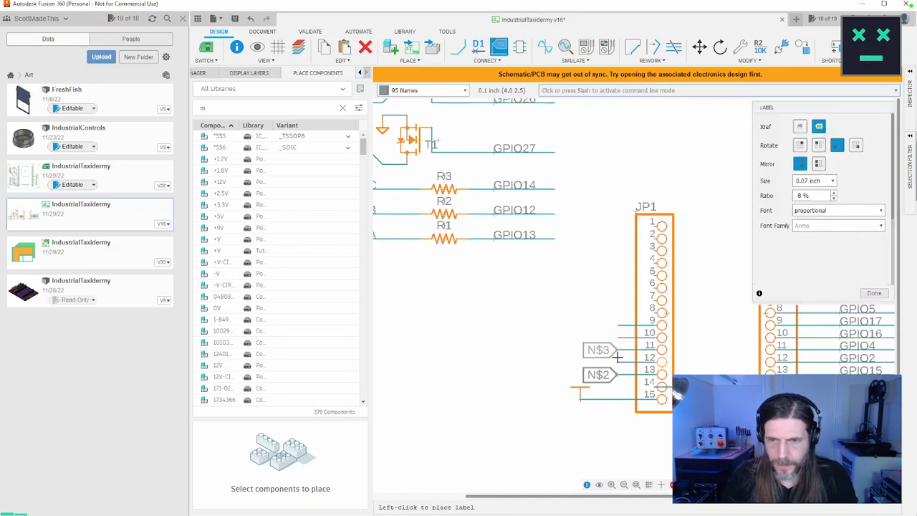
{"action": "left_click", "coordinate": [619, 361]}
{"action": "left_click", "coordinate": [615, 349]}
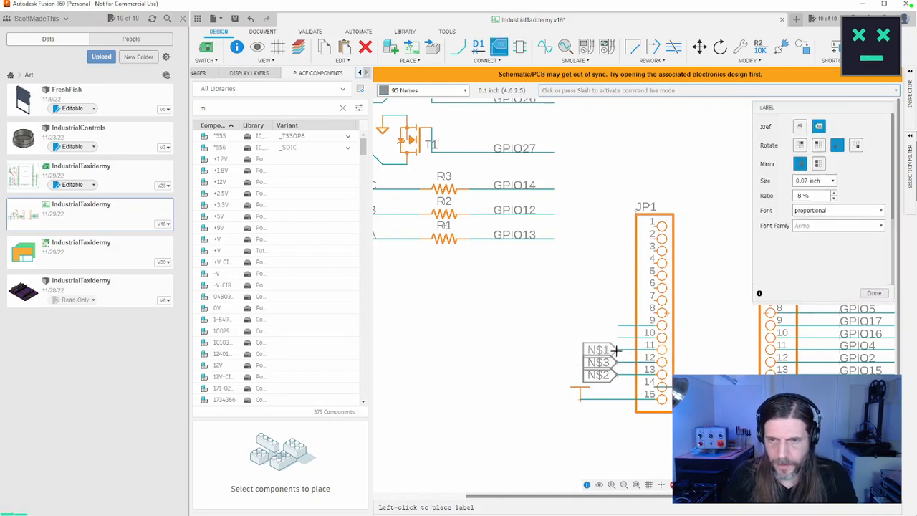
{"action": "left_click", "coordinate": [616, 349]}
{"action": "left_click", "coordinate": [618, 336]}
{"action": "left_click", "coordinate": [618, 337]}
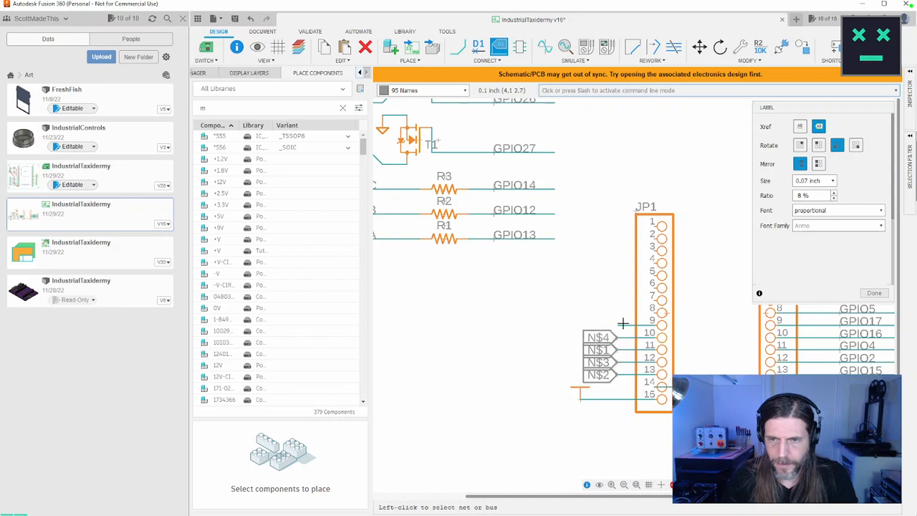
{"action": "left_click", "coordinate": [617, 326]}
{"action": "left_click", "coordinate": [617, 326]}
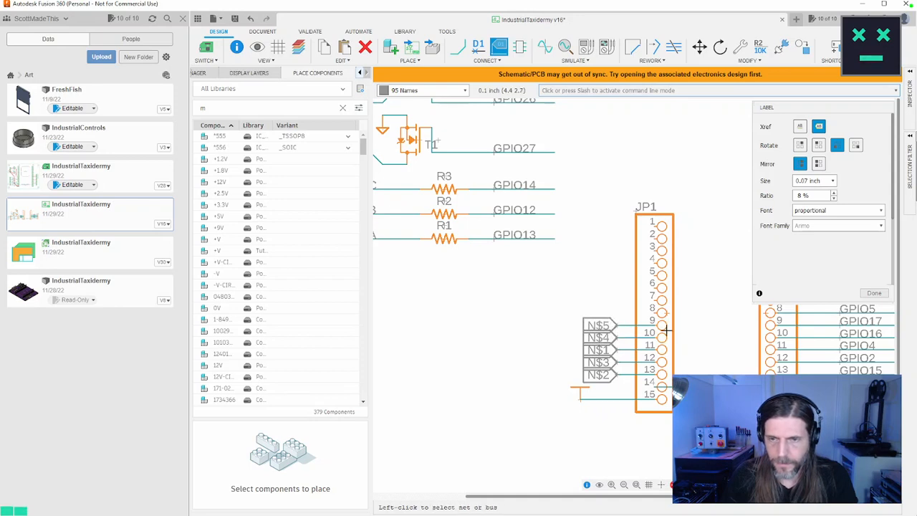
{"action": "key", "text": "Escape"}
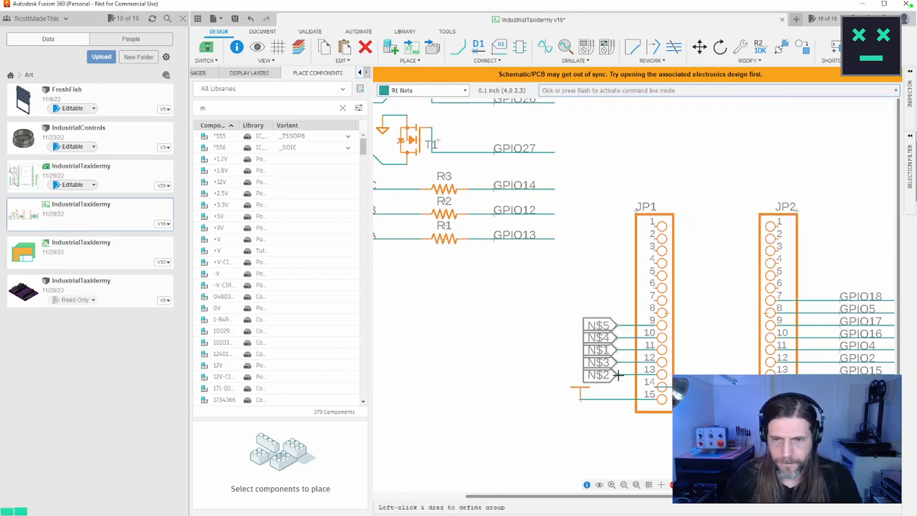
Set the size of the net label at JP1 pin 13 to 0.05 inch
{"action": "right_click", "coordinate": [616, 374]}
{"action": "left_click", "coordinate": [637, 371]}
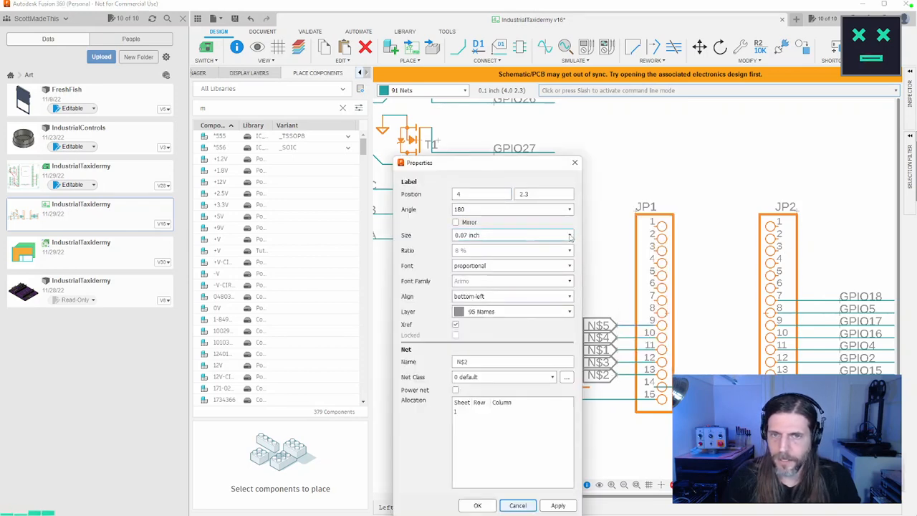
{"action": "left_click", "coordinate": [570, 236]}
{"action": "left_click", "coordinate": [491, 285]}
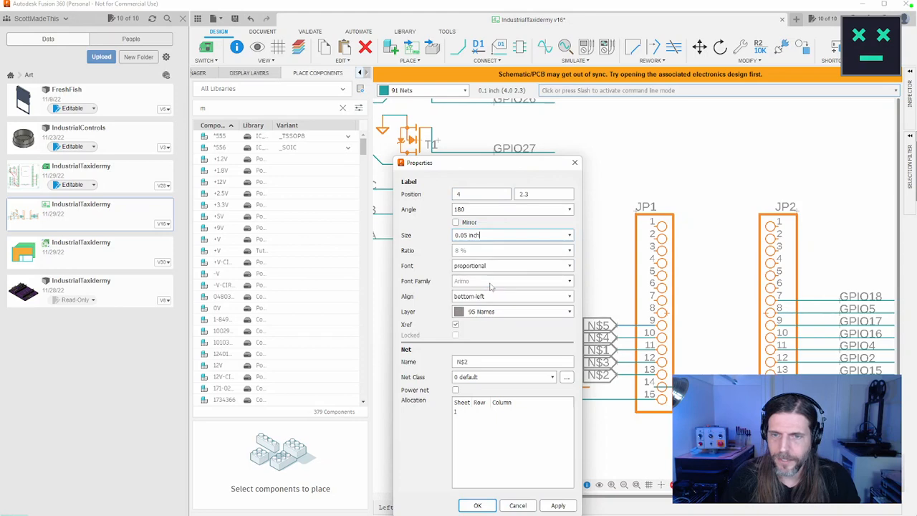
{"action": "left_click", "coordinate": [562, 505]}
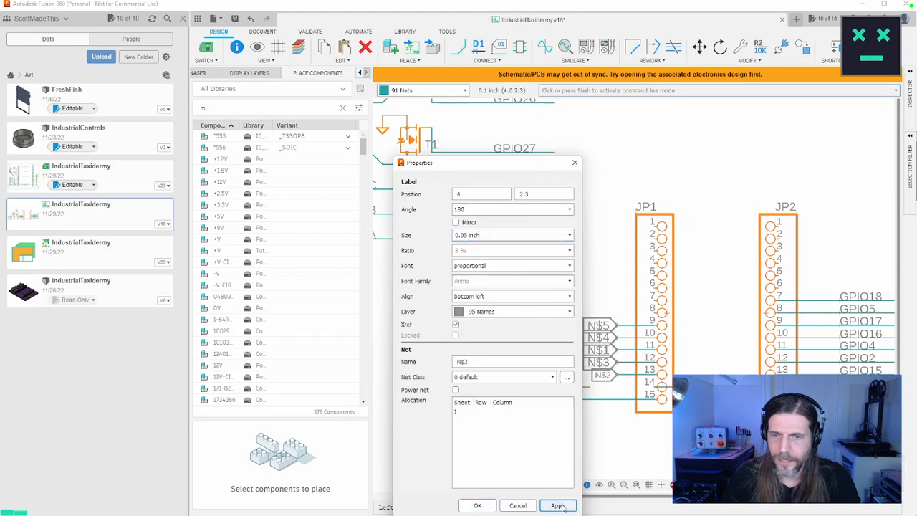
{"action": "left_click", "coordinate": [477, 505]}
Set the size of the net label at JP1 pin 12 to 0.05 inch
{"action": "right_click", "coordinate": [614, 363]}
{"action": "left_click", "coordinate": [639, 354]}
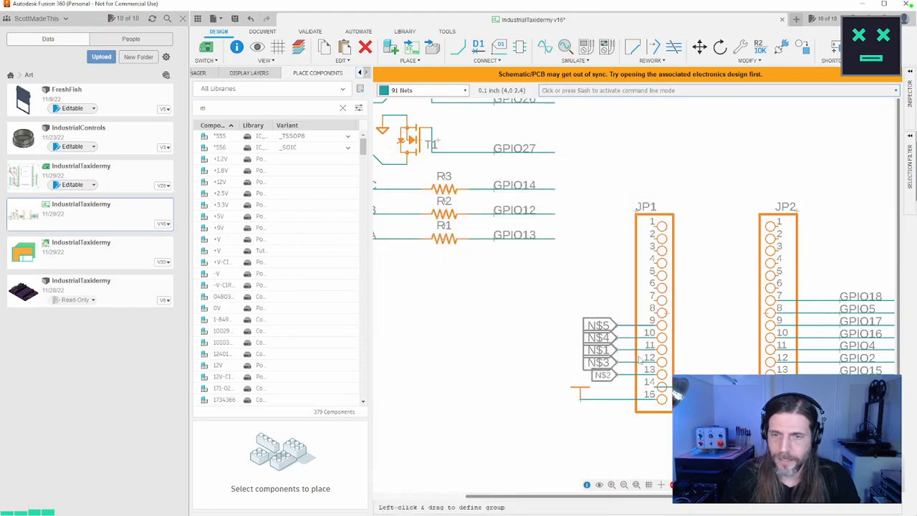
{"action": "left_click", "coordinate": [570, 237]}
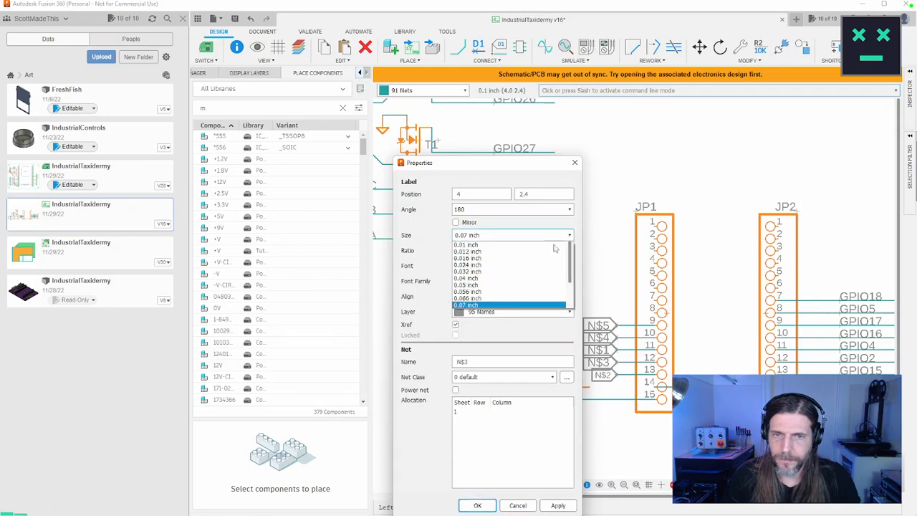
{"action": "left_click", "coordinate": [494, 287]}
{"action": "left_click", "coordinate": [478, 505]}
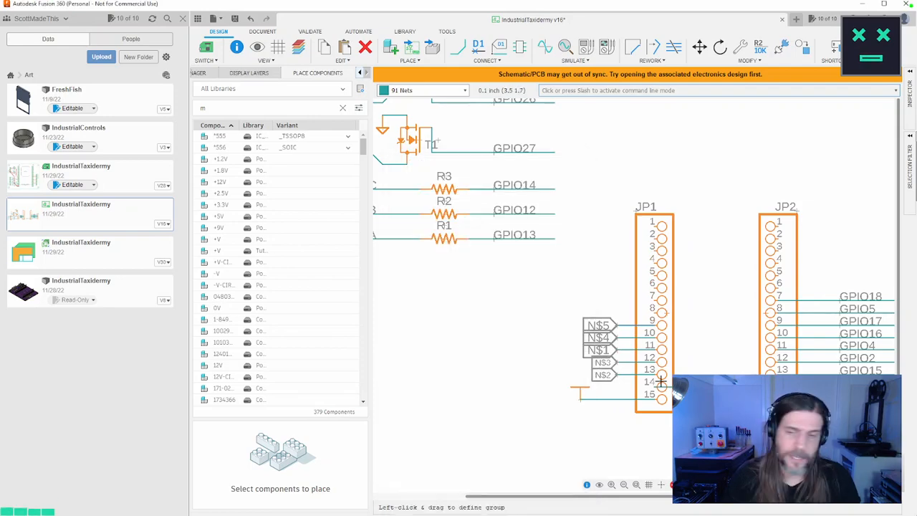
Set the size of the net label at JP1 pin 11 to 0.05 inch
{"action": "scroll", "coordinate": [618, 396], "scroll_direction": "up", "scroll_amount": 5}
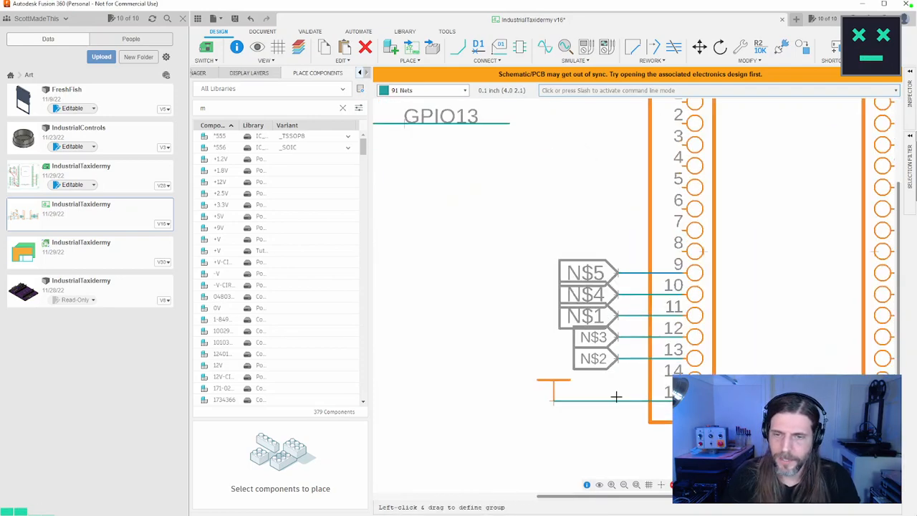
{"action": "scroll", "coordinate": [617, 392], "scroll_direction": "down", "scroll_amount": 4}
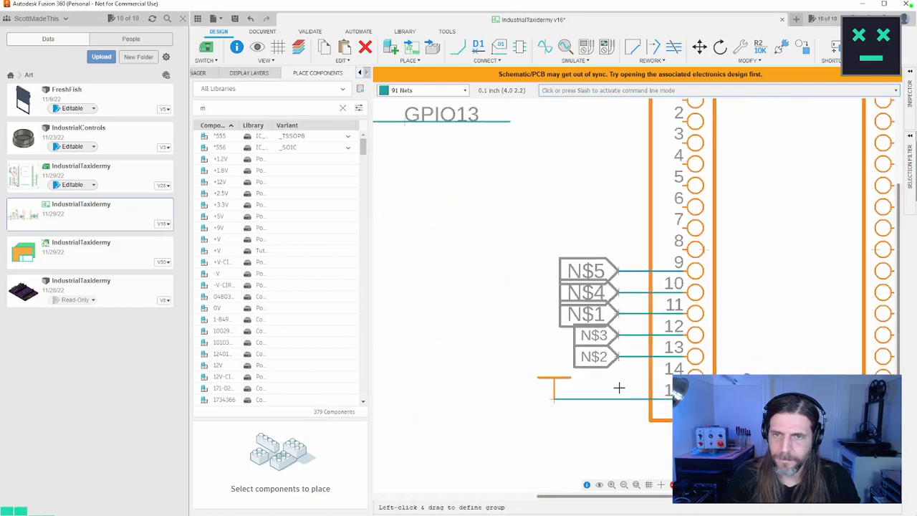
{"action": "right_click", "coordinate": [615, 315]}
{"action": "right_click", "coordinate": [616, 316]}
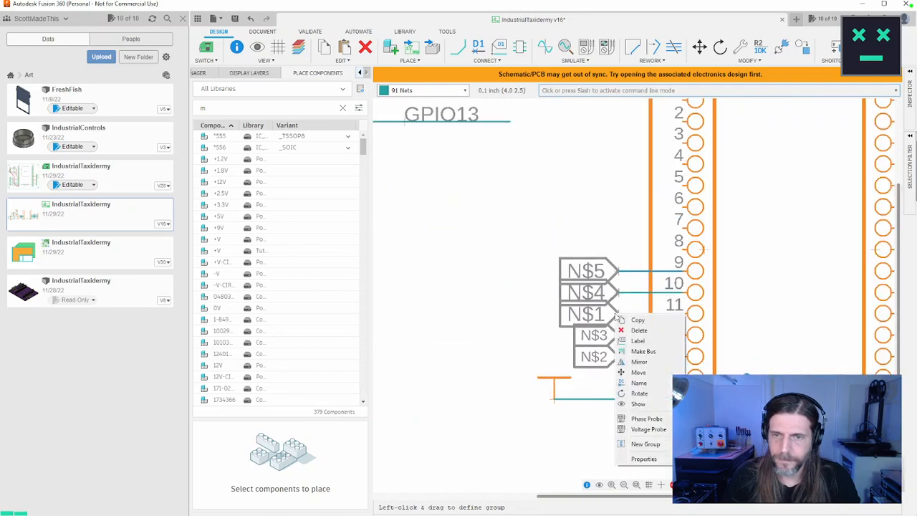
{"action": "left_click", "coordinate": [641, 457]}
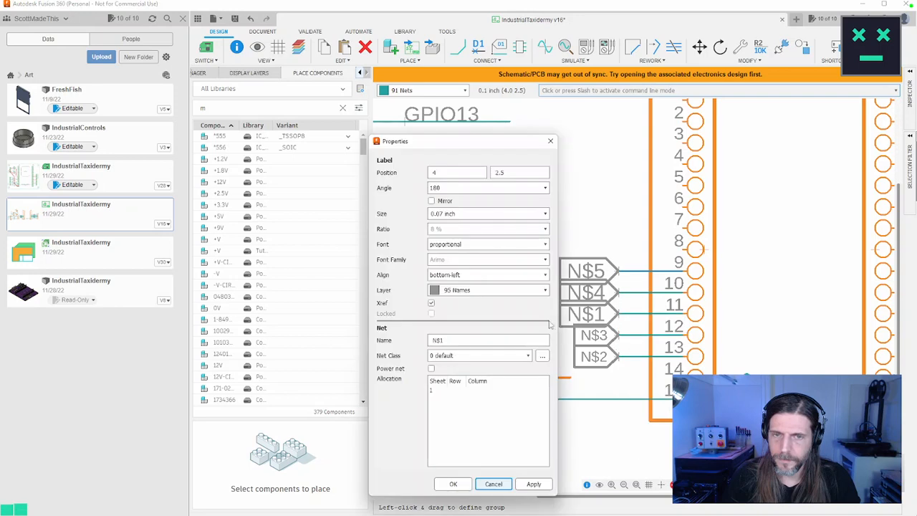
{"action": "left_click", "coordinate": [545, 213]}
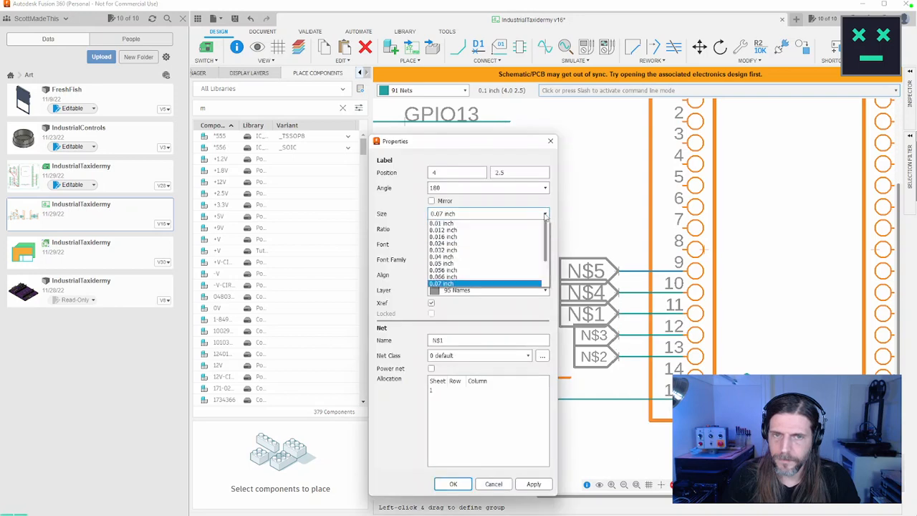
{"action": "left_click", "coordinate": [462, 265]}
{"action": "left_click", "coordinate": [453, 483]}
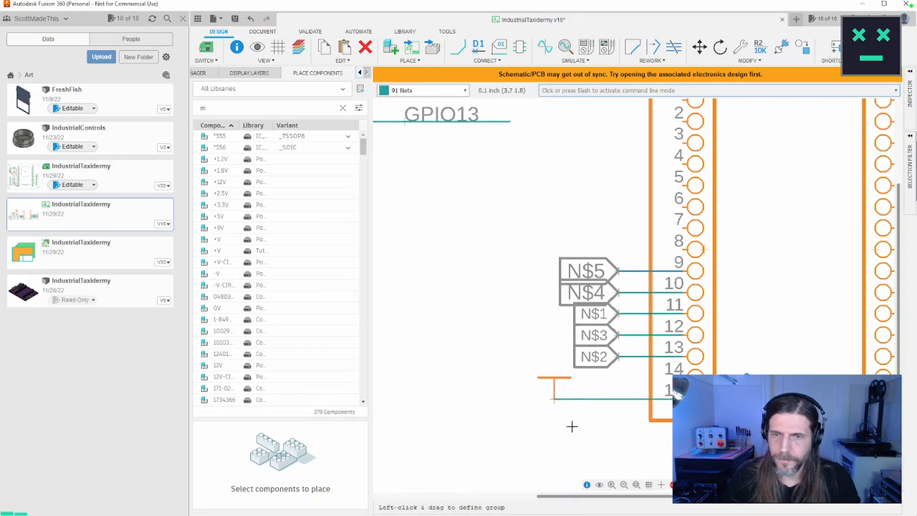
Set the size of the net label at JP1 pin 10 to 0.05 inch
{"action": "right_click", "coordinate": [619, 292]}
{"action": "left_click", "coordinate": [645, 459]}
{"action": "left_click", "coordinate": [545, 192]}
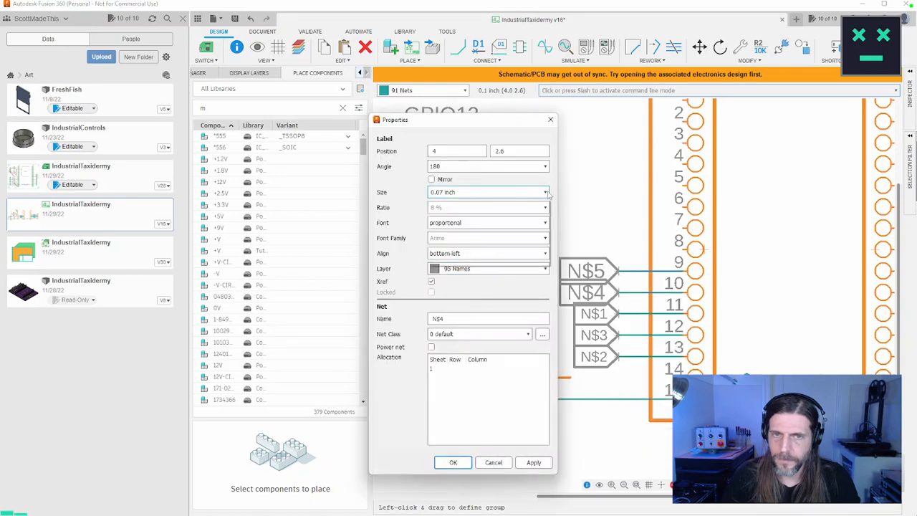
{"action": "left_click", "coordinate": [468, 243]}
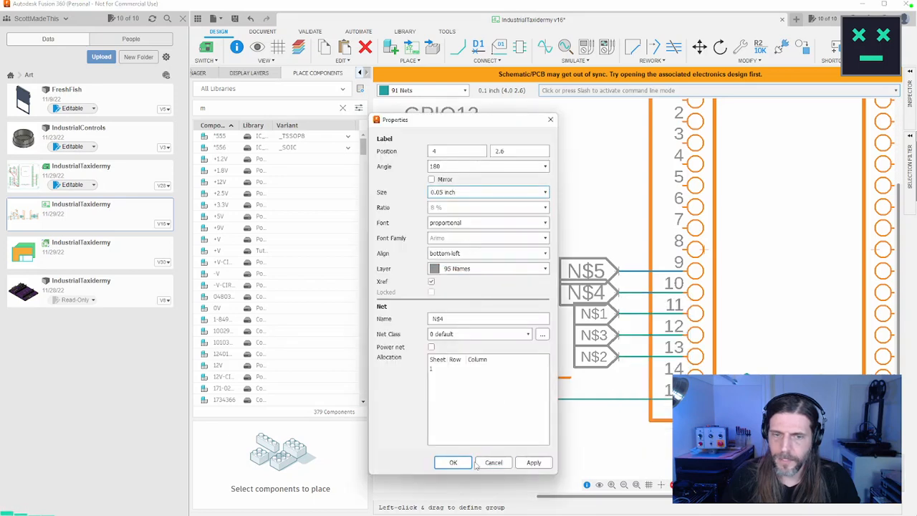
{"action": "left_click", "coordinate": [453, 462]}
Set the size of the net label at JP1 pin 9 to 0.05 inch
{"action": "right_click", "coordinate": [617, 271]}
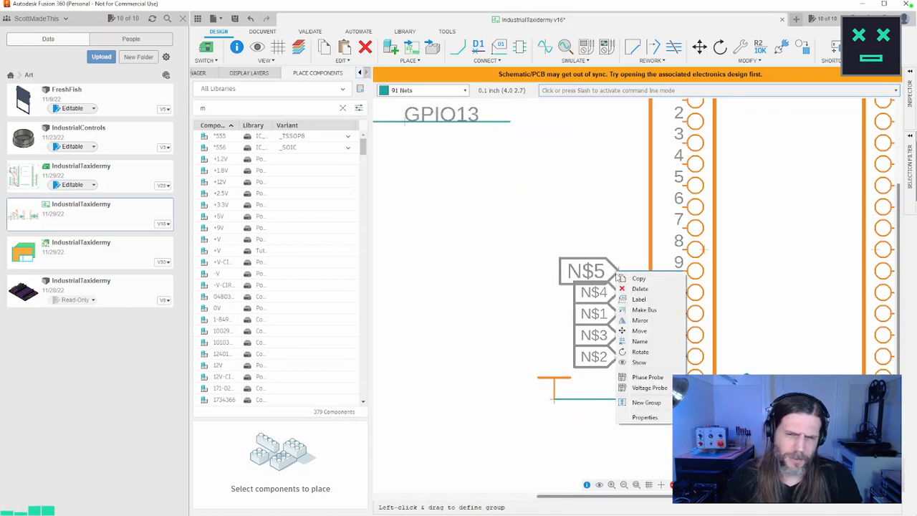
{"action": "left_click", "coordinate": [645, 433]}
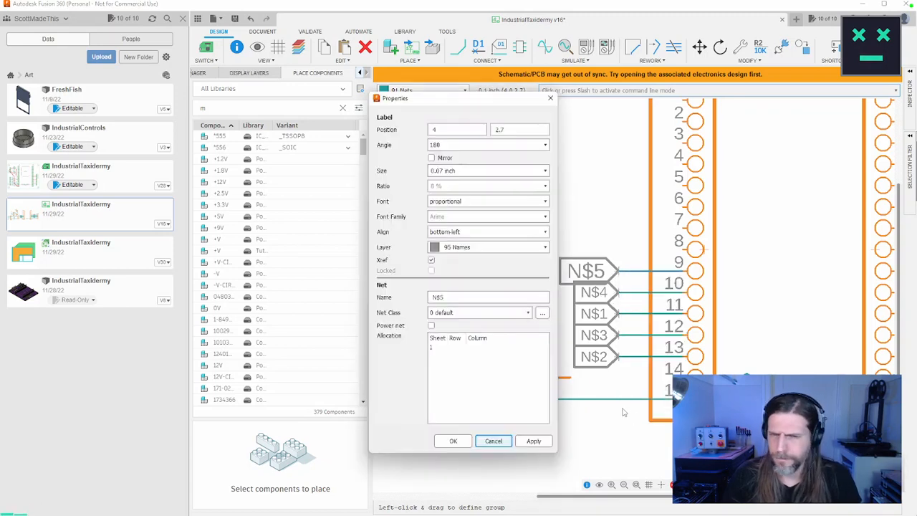
{"action": "left_click", "coordinate": [546, 202]}
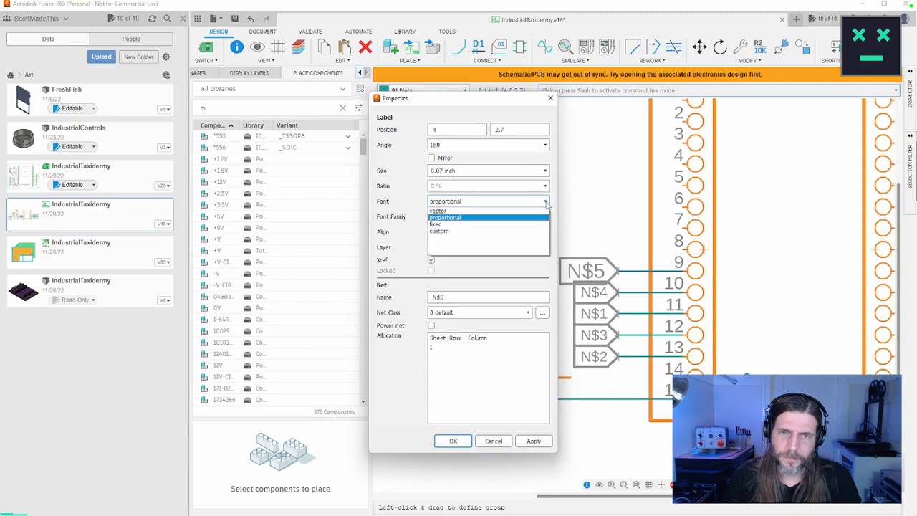
{"action": "left_click", "coordinate": [543, 174]}
{"action": "left_click", "coordinate": [545, 170]}
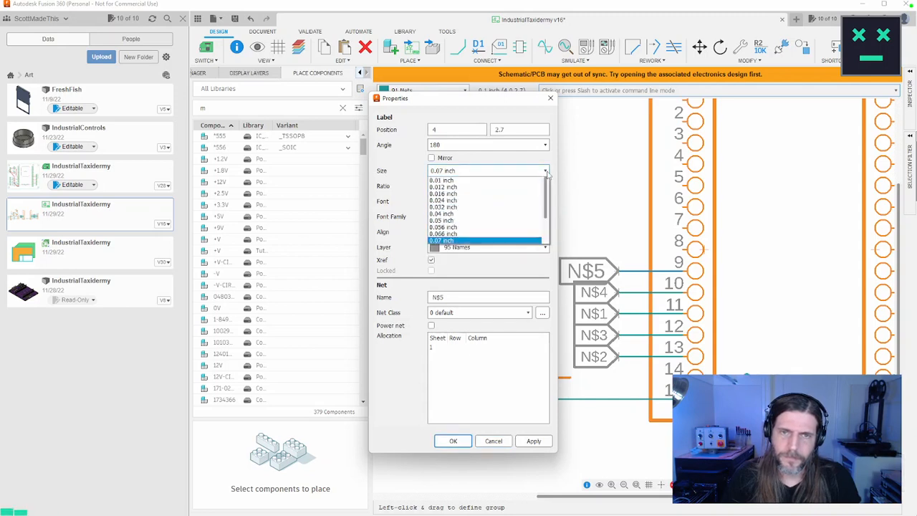
{"action": "left_click", "coordinate": [463, 220]}
{"action": "left_click", "coordinate": [453, 441]}
Rename the net at JP1 pin 13 to GPIO13 and connect it with the existing net of that name
{"action": "scroll", "coordinate": [539, 378], "scroll_direction": "up", "scroll_amount": 3}
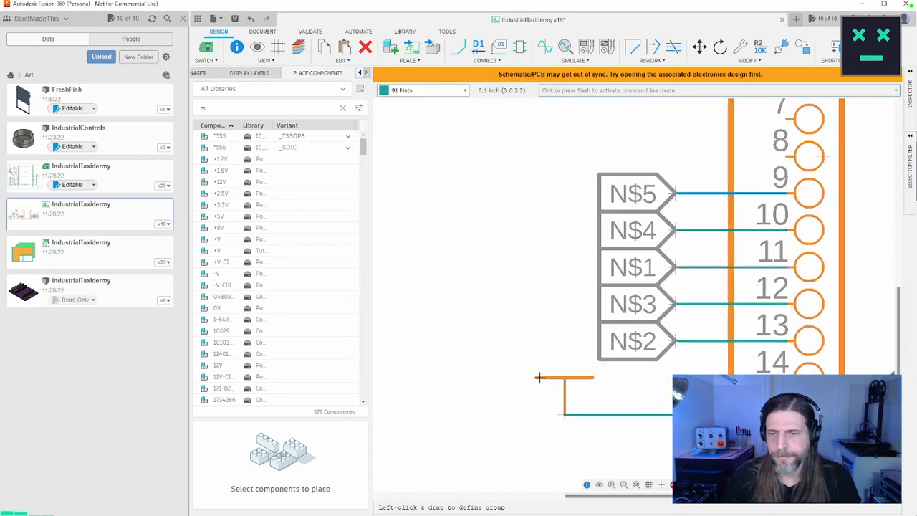
{"action": "scroll", "coordinate": [539, 378], "scroll_direction": "down", "scroll_amount": 3}
{"action": "middle_click_drag", "start_coordinate": [523, 352], "coordinate": [596, 411]}
{"action": "scroll", "coordinate": [542, 387], "scroll_direction": "down", "scroll_amount": 2}
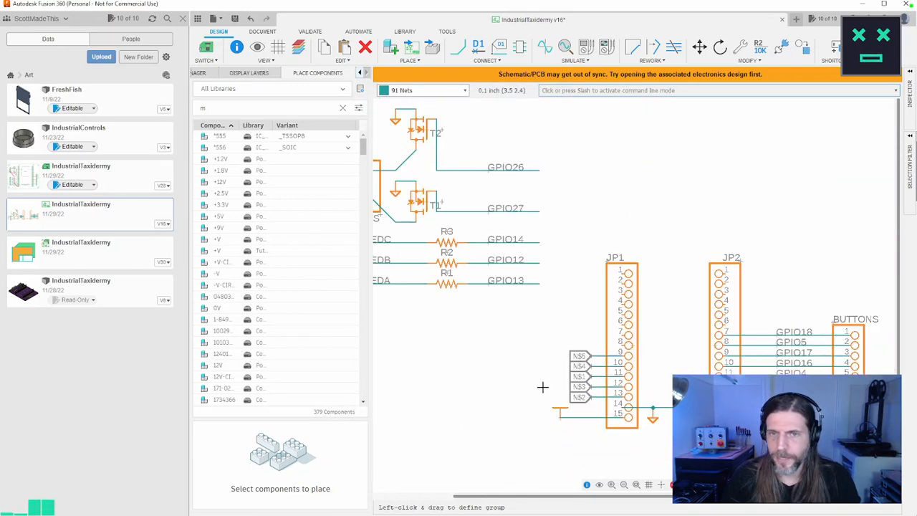
{"action": "key", "text": "n"}
{"action": "left_click", "coordinate": [591, 396]}
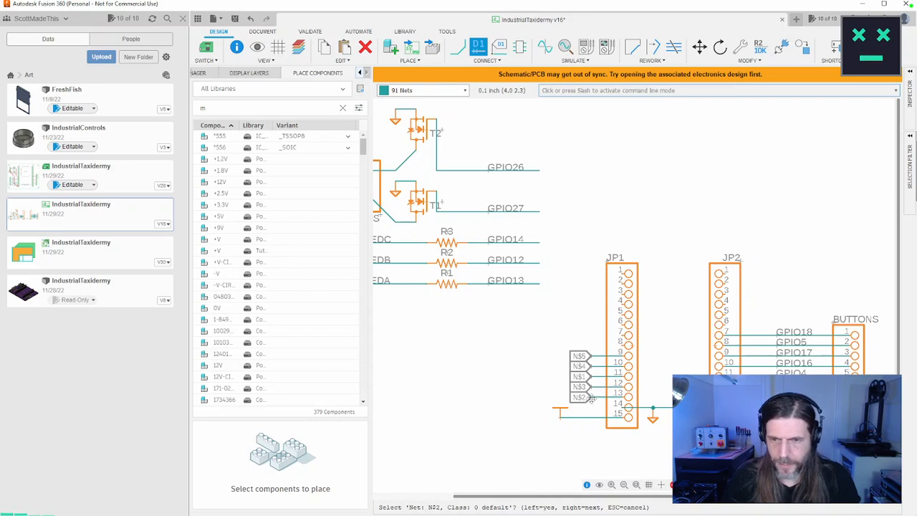
{"action": "left_click", "coordinate": [494, 61]}
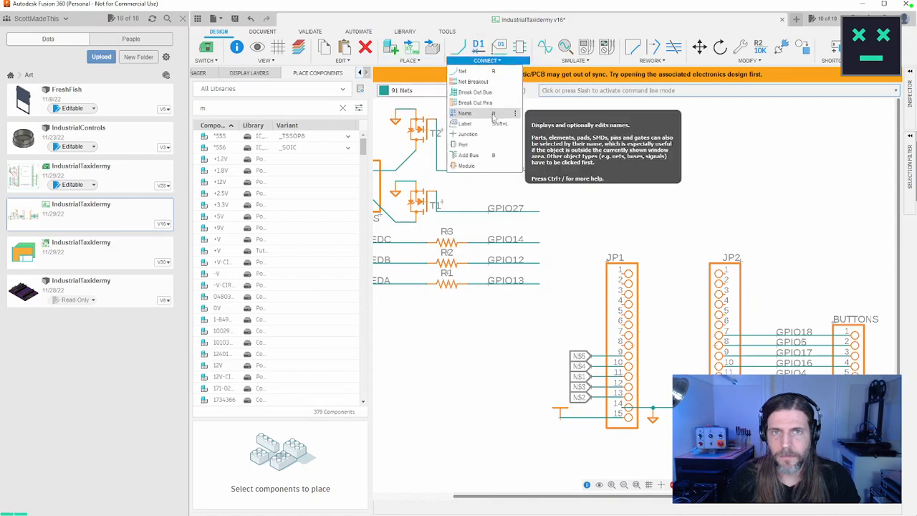
{"action": "left_click", "coordinate": [466, 113]}
{"action": "left_click", "coordinate": [594, 397]}
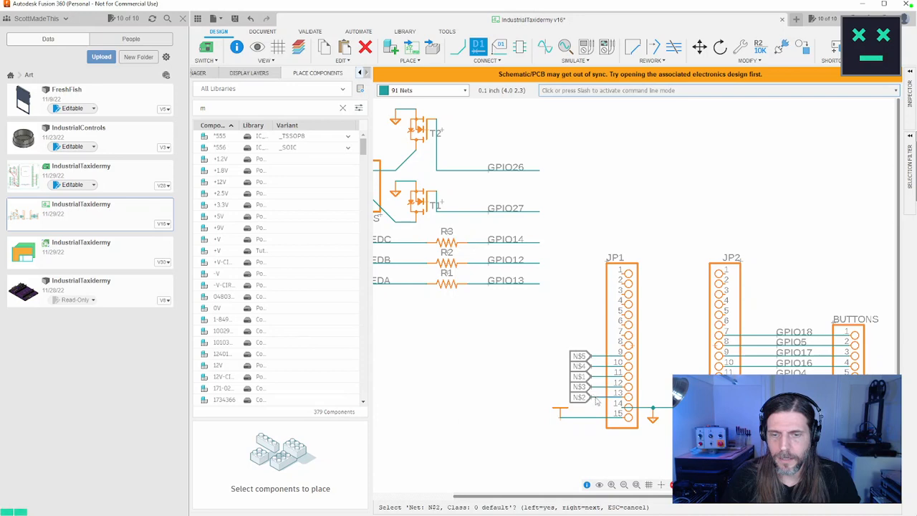
{"action": "left_click", "coordinate": [597, 402]}
{"action": "type", "text": "GPIO"}
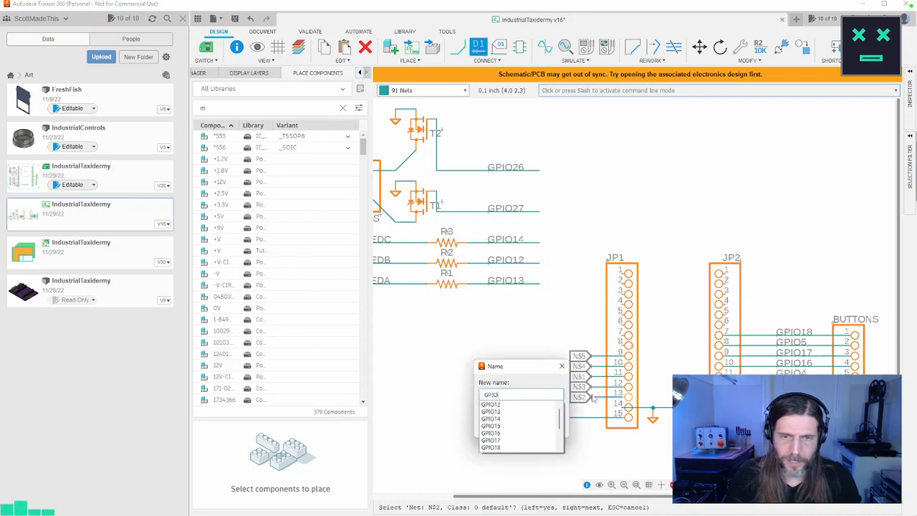
{"action": "type", "text": "13"}
{"action": "key", "text": "Return"}
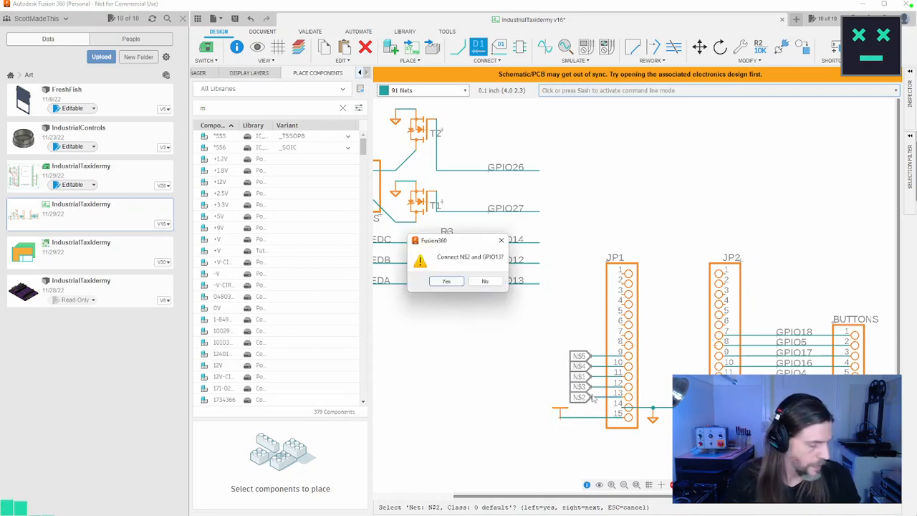
{"action": "left_click", "coordinate": [445, 281]}
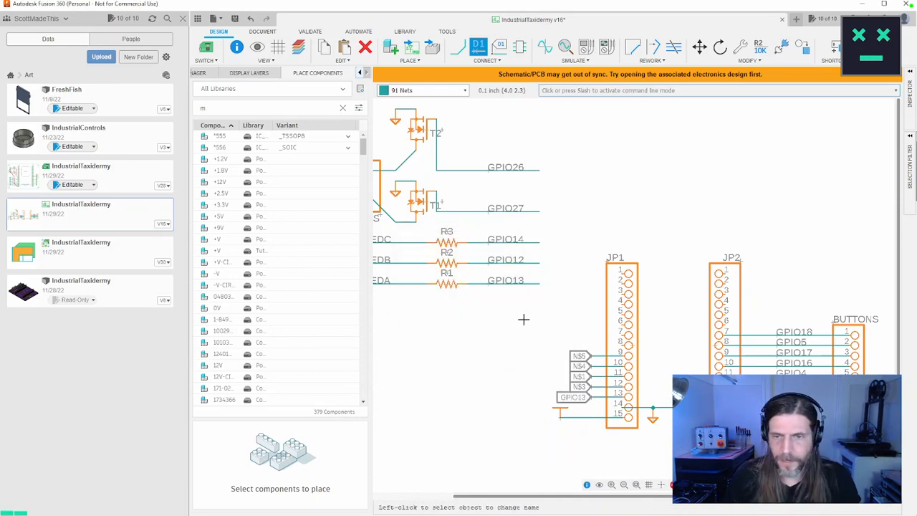
Rename the net at JP1 pin 12 to GPIO12 and connect it with the existing GPIO12 net
{"action": "left_click", "coordinate": [600, 389]}
{"action": "type", "text": "GP"}
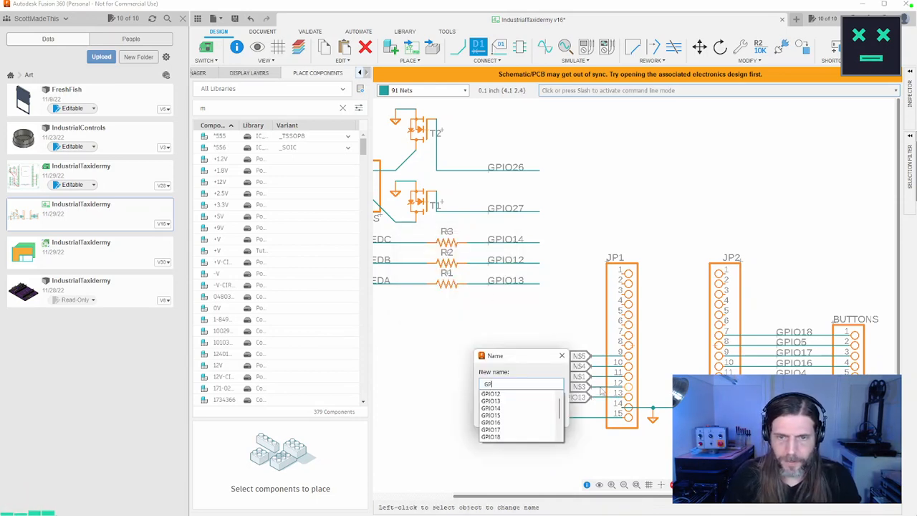
{"action": "type", "text": "IO12"}
{"action": "key", "text": "Return"}
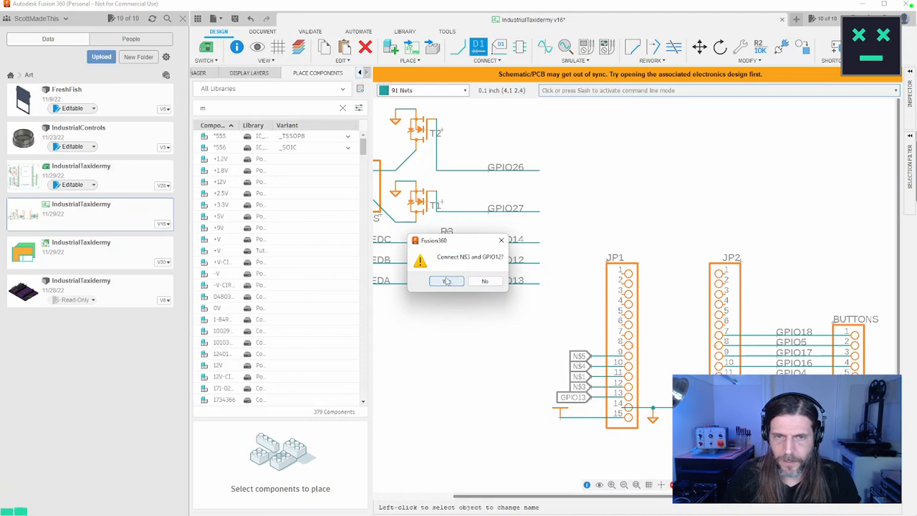
{"action": "left_click", "coordinate": [447, 281]}
Rename the net at JP1 pin 11 to GPIO14 and connect it with the existing GPIO14 net
{"action": "left_click", "coordinate": [600, 376]}
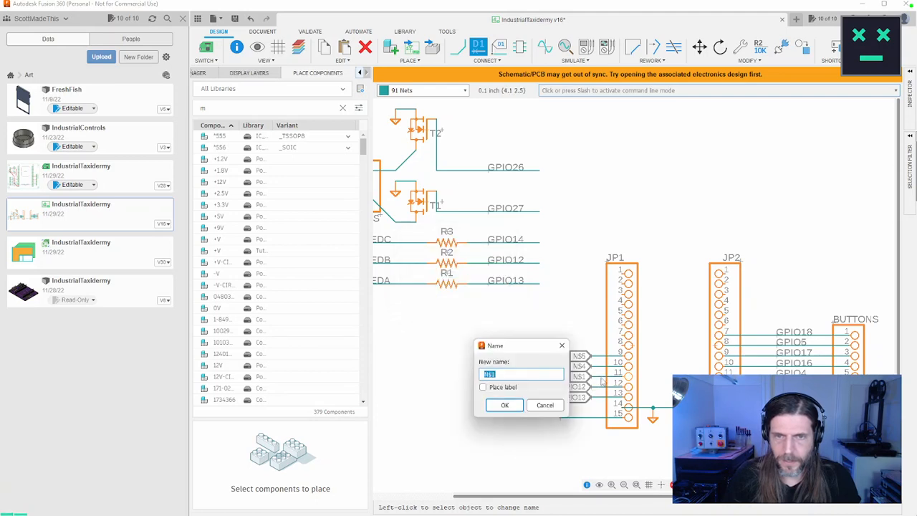
{"action": "type", "text": "GPIO14"}
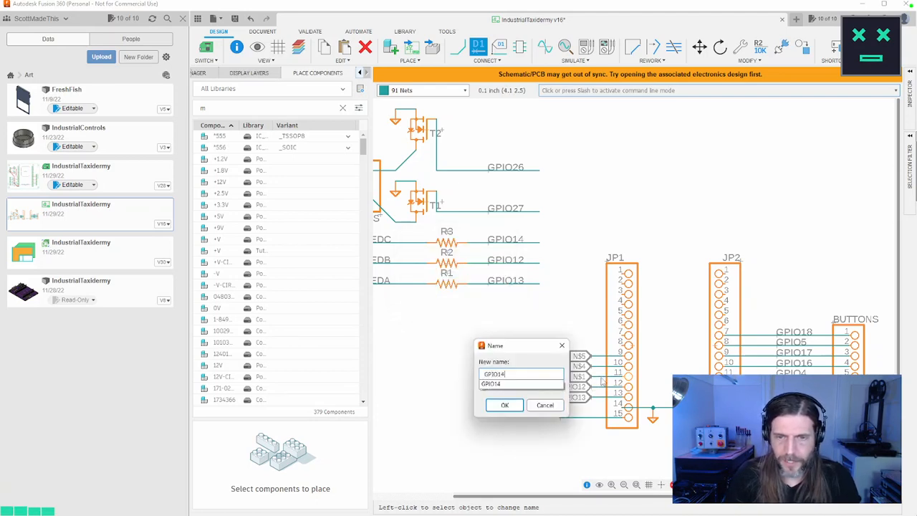
{"action": "key", "text": "Return"}
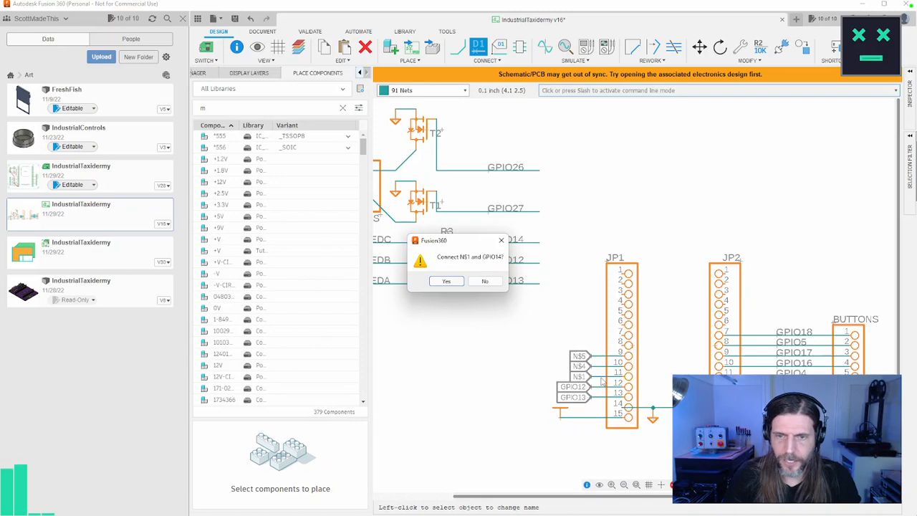
{"action": "left_click", "coordinate": [446, 281]}
Rename the net at JP1 pin 10 to GPIO27 and connect it with the existing GPIO27 net
{"action": "right_click", "coordinate": [598, 366]}
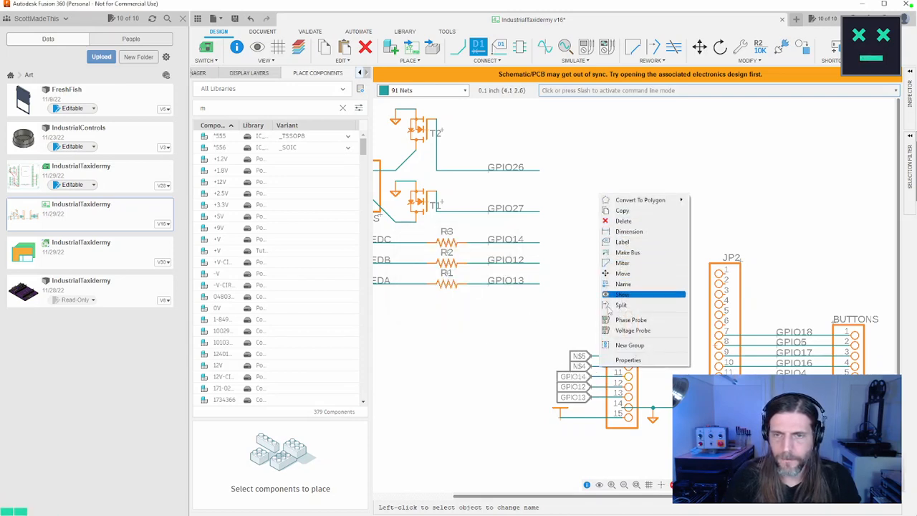
{"action": "left_click", "coordinate": [590, 372]}
{"action": "left_click", "coordinate": [599, 368]}
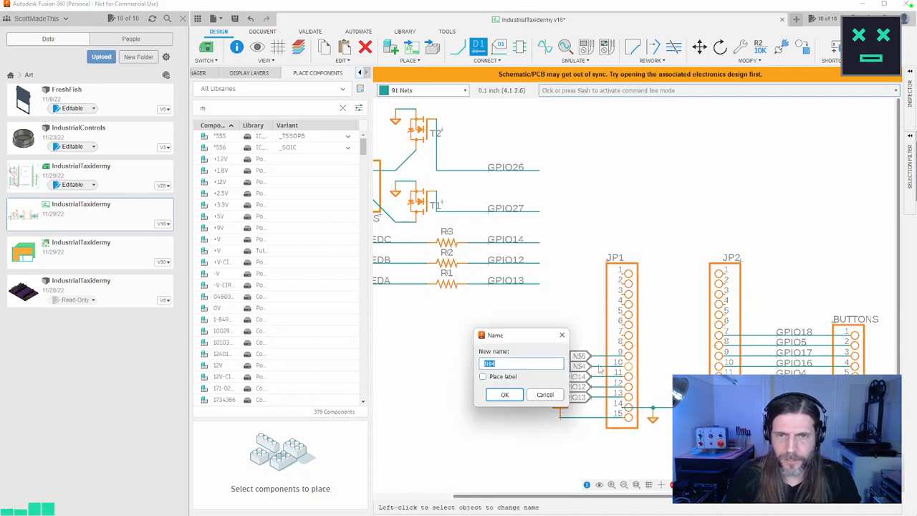
{"action": "type", "text": "GPIO27"}
{"action": "key", "text": "Return"}
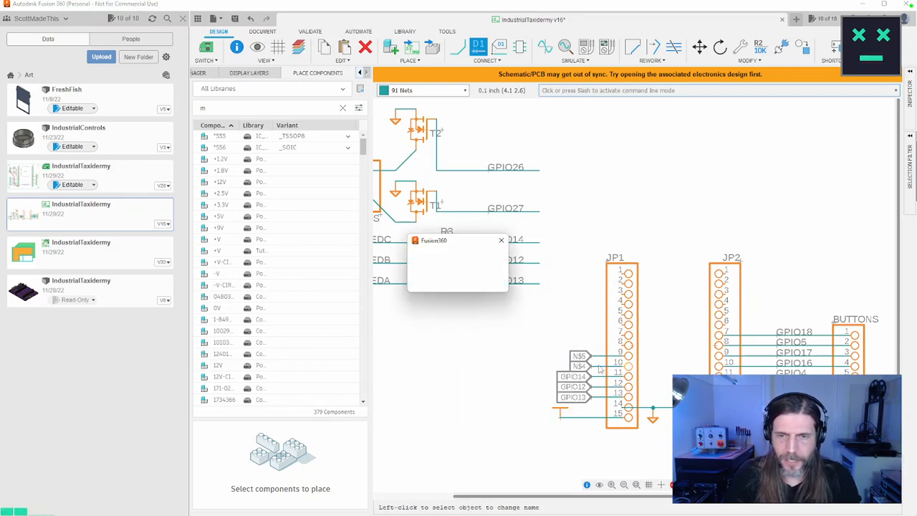
{"action": "key", "text": "Return"}
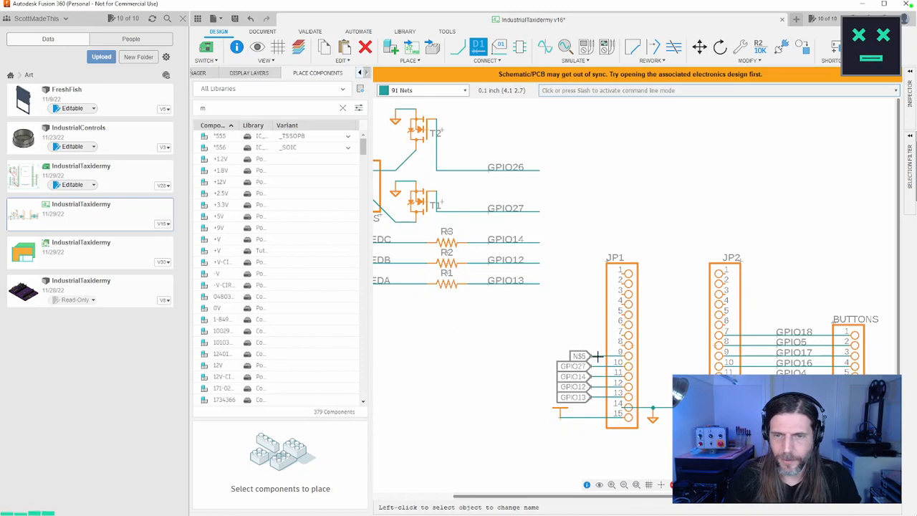
Rename the net at JP1 pin 9 to GPIO26 and connect it with the existing GPIO26 net
{"action": "left_click", "coordinate": [600, 356]}
{"action": "type", "text": "GPIO26"}
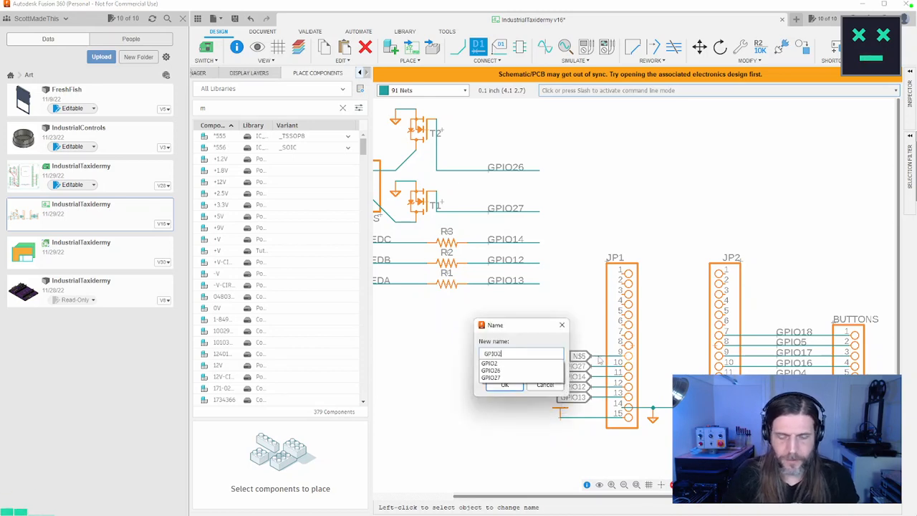
{"action": "key", "text": "Return"}
{"action": "left_click", "coordinate": [448, 280]}
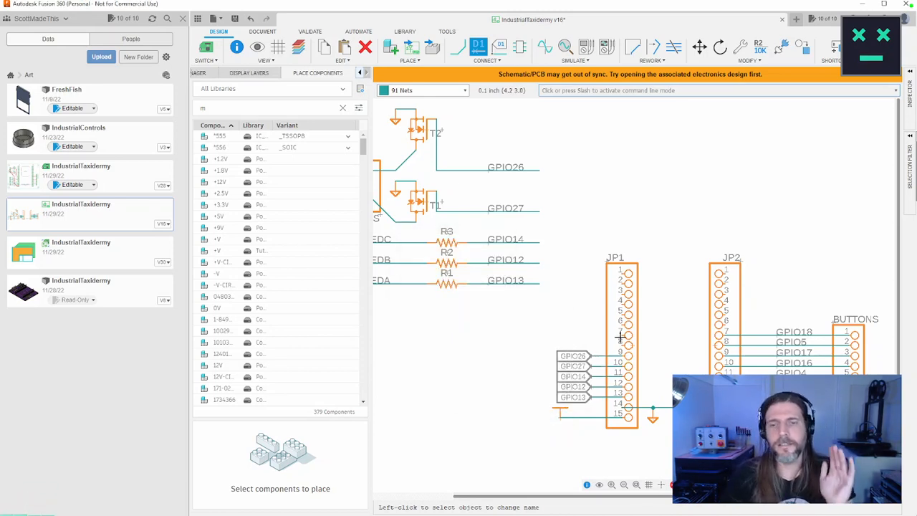
Place an unrotated Xref label with a size of 0.05 inch on the free end of R1's GPIO13 wire
{"action": "middle_click_drag", "start_coordinate": [535, 321], "coordinate": [622, 347]}
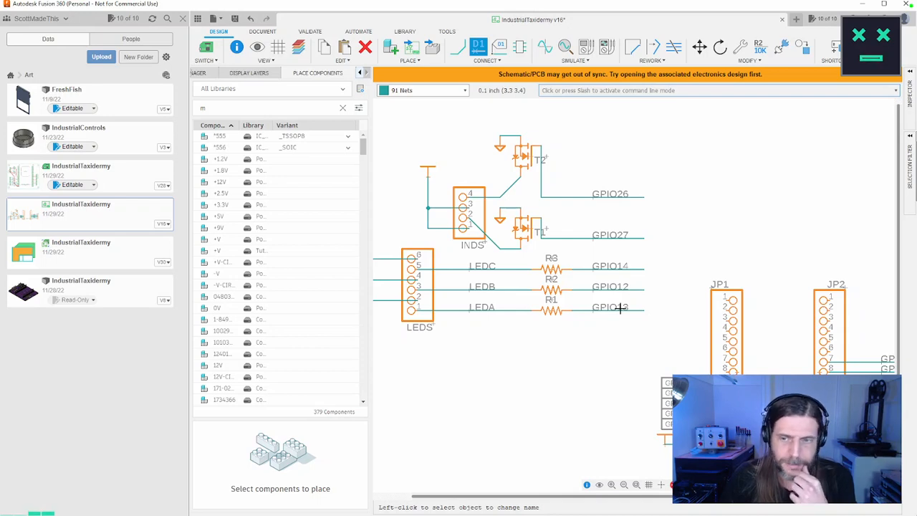
{"action": "middle_click_drag", "start_coordinate": [618, 307], "coordinate": [602, 307]}
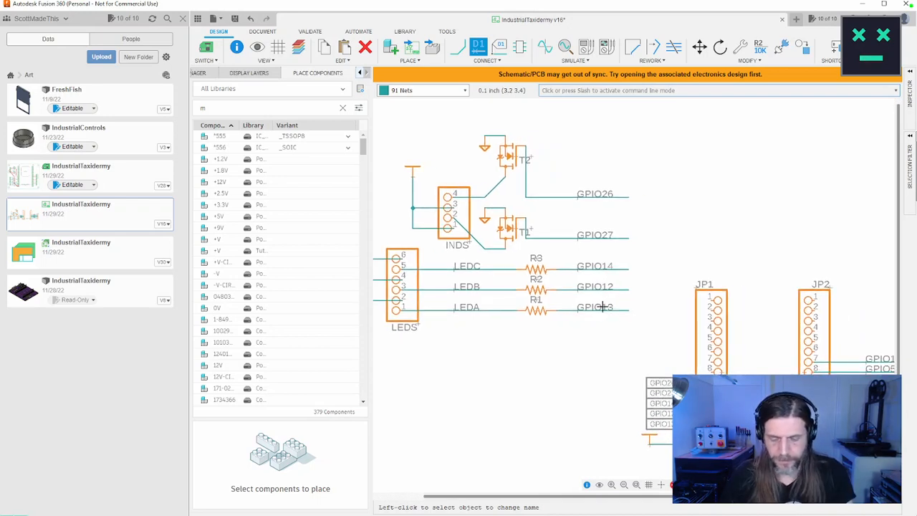
{"action": "key", "text": "l"}
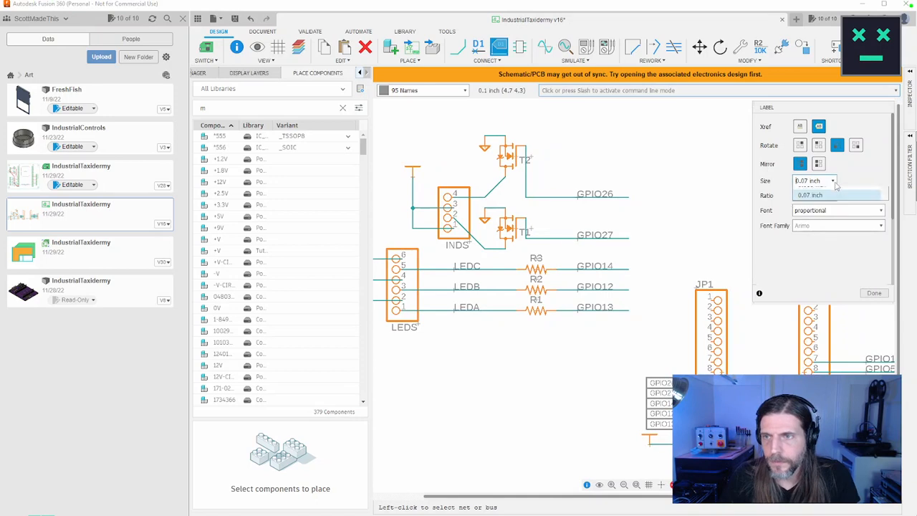
{"action": "left_click", "coordinate": [816, 180]}
{"action": "left_click", "coordinate": [821, 256]}
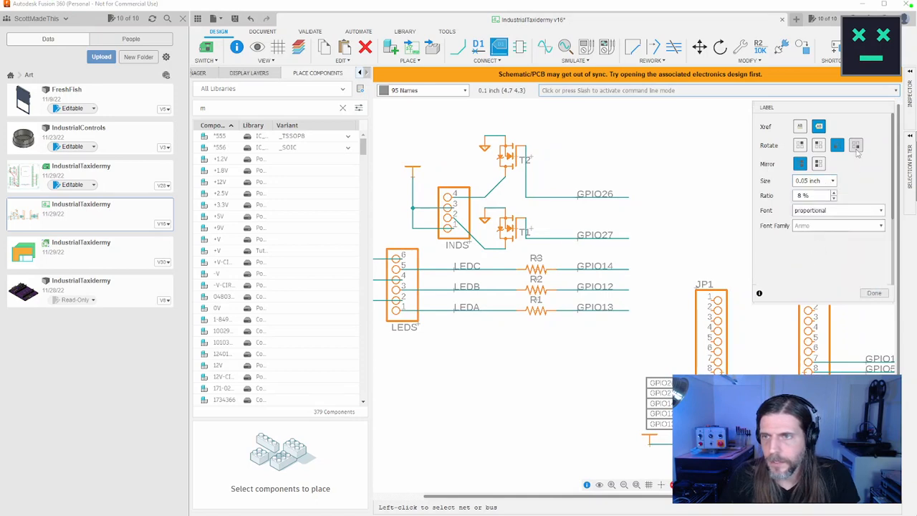
{"action": "left_click", "coordinate": [855, 145]}
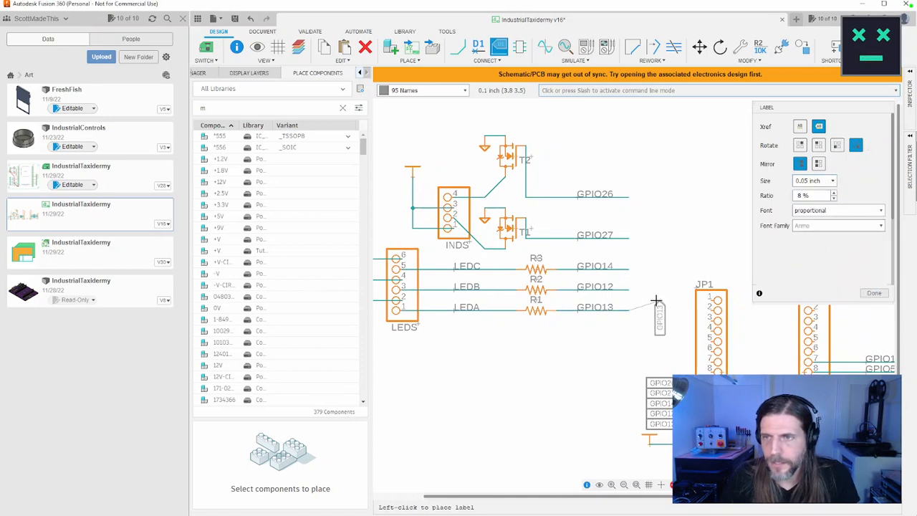
{"action": "left_click", "coordinate": [799, 145]}
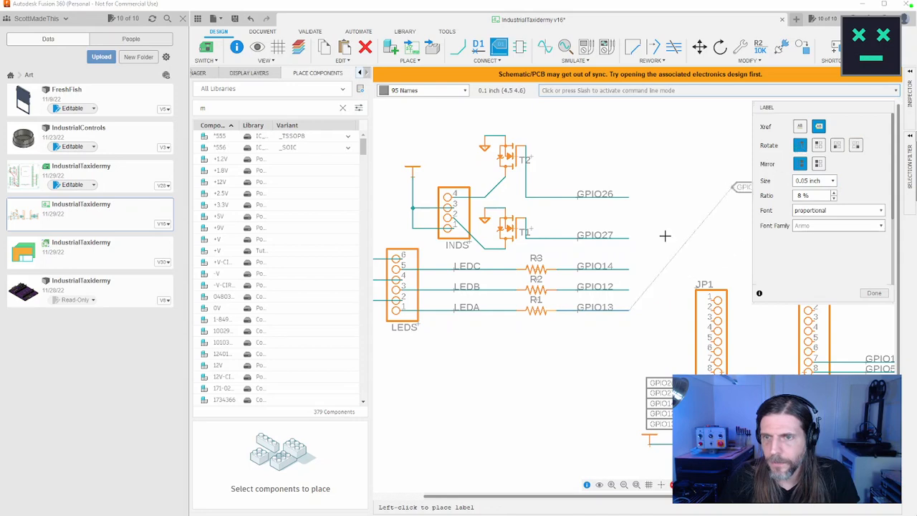
{"action": "left_click", "coordinate": [631, 308]}
Place 0.05 inch Xref labels on the free ends of the GPIO12, GPIO14, GPIO27 and GPIO26 wires
{"action": "left_click", "coordinate": [630, 292]}
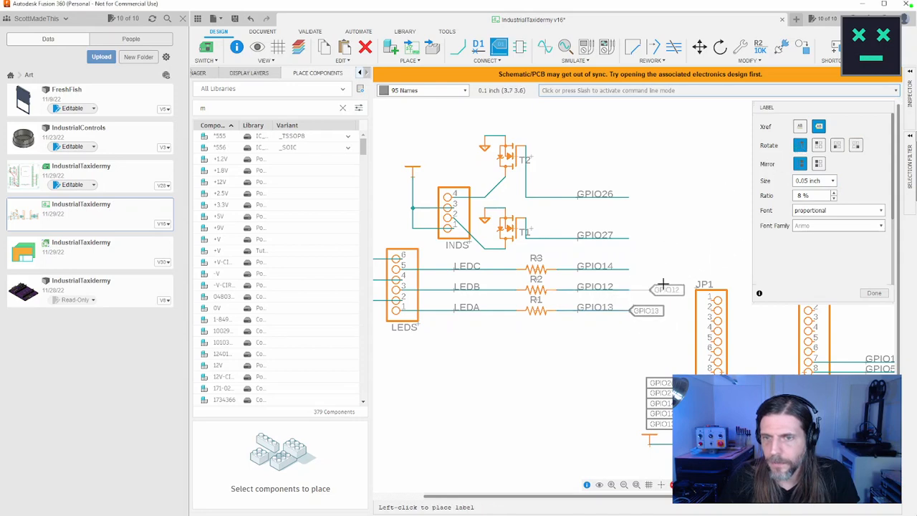
{"action": "left_click", "coordinate": [630, 289]}
{"action": "left_click", "coordinate": [629, 268]}
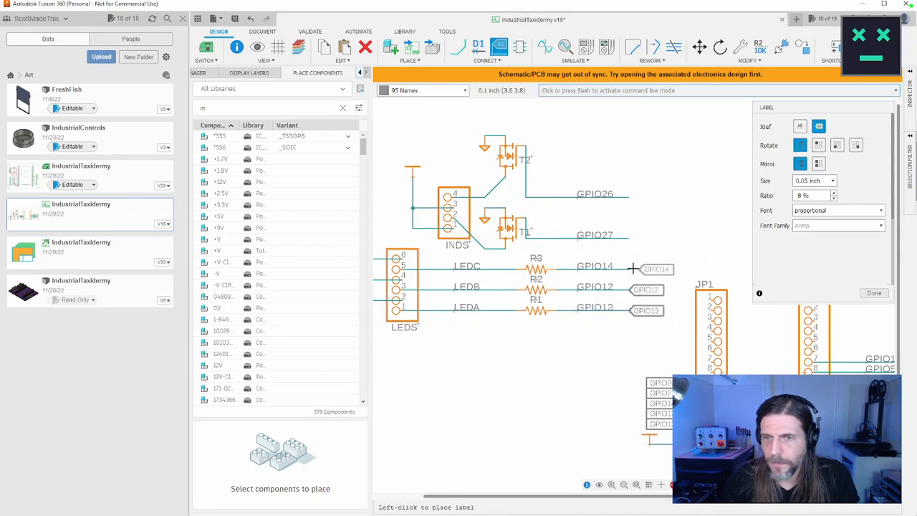
{"action": "left_click", "coordinate": [630, 269]}
{"action": "left_click", "coordinate": [630, 239]}
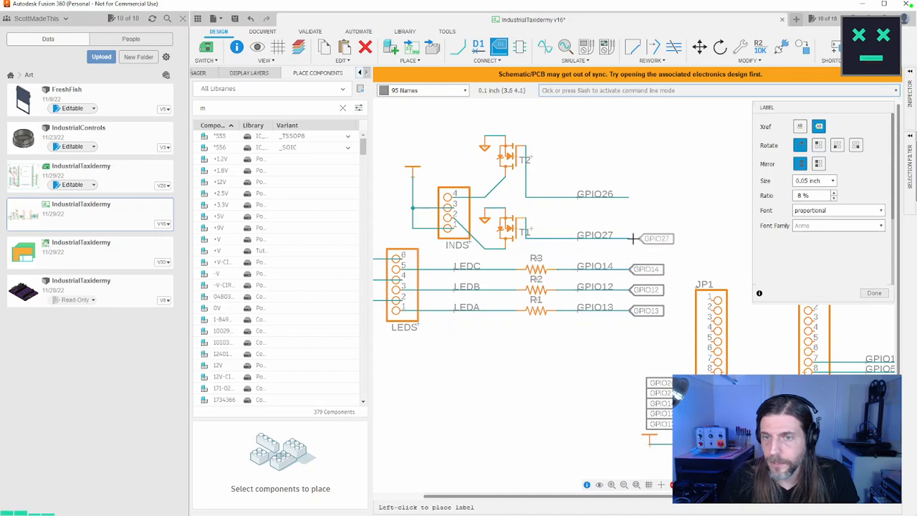
{"action": "left_click", "coordinate": [630, 239]}
{"action": "left_click", "coordinate": [627, 195]}
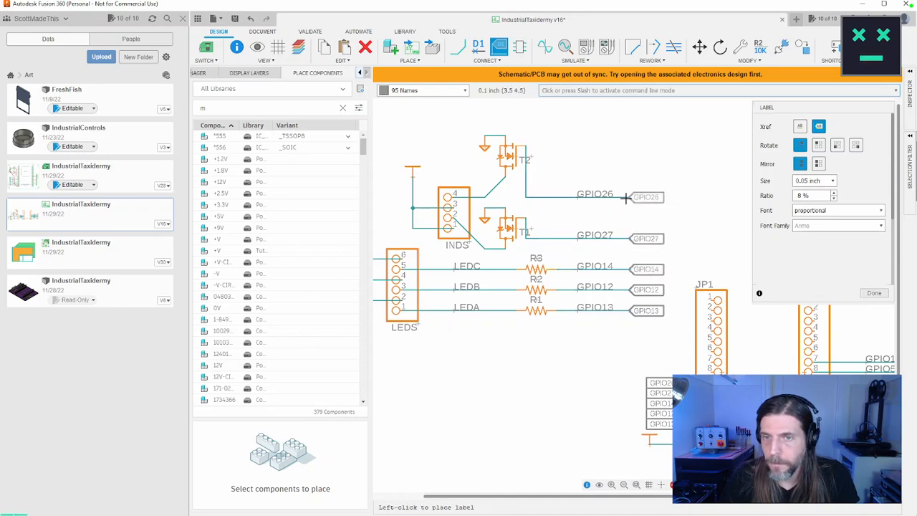
{"action": "left_click", "coordinate": [628, 195]}
Try to delete the plain GPIO26 text label above T2's wire
{"action": "right_click", "coordinate": [587, 195]}
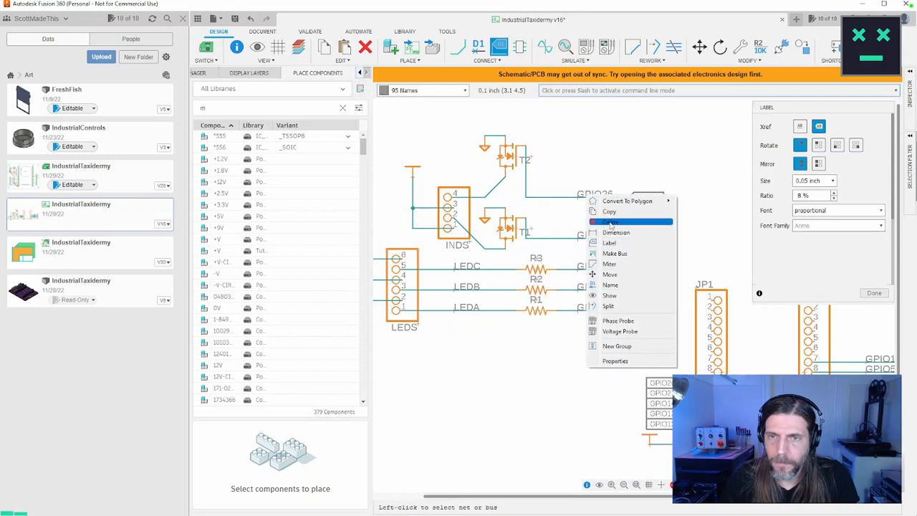
{"action": "left_click", "coordinate": [596, 223]}
{"action": "key", "text": "ctrl+z"}
{"action": "key", "text": "Escape"}
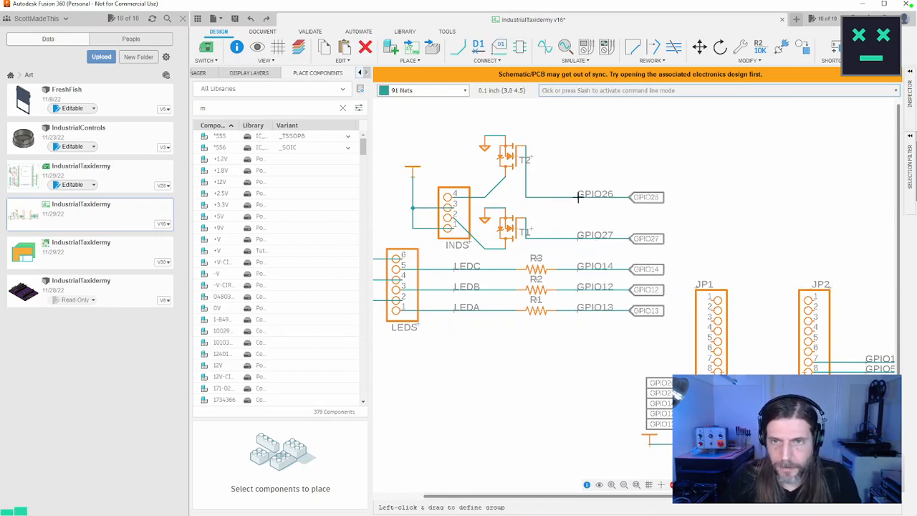
{"action": "right_click", "coordinate": [579, 197]}
{"action": "left_click", "coordinate": [604, 240]}
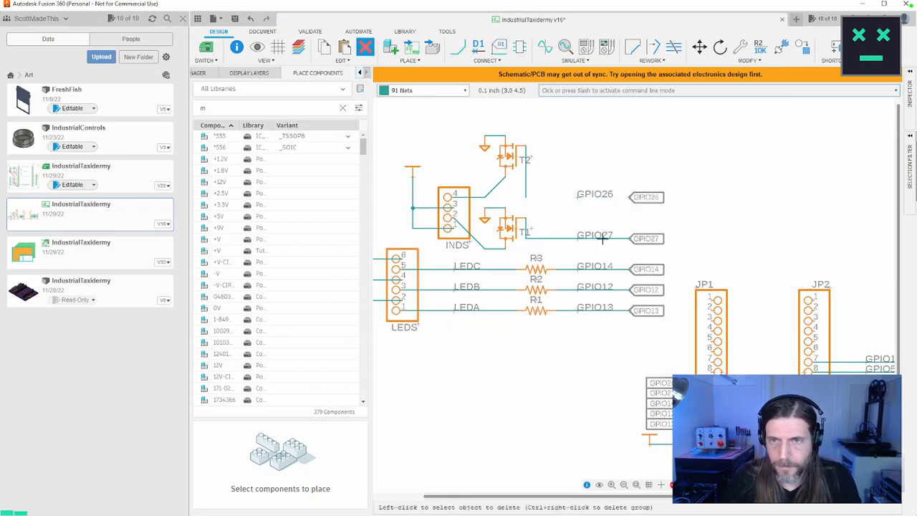
{"action": "left_click", "coordinate": [585, 199]}
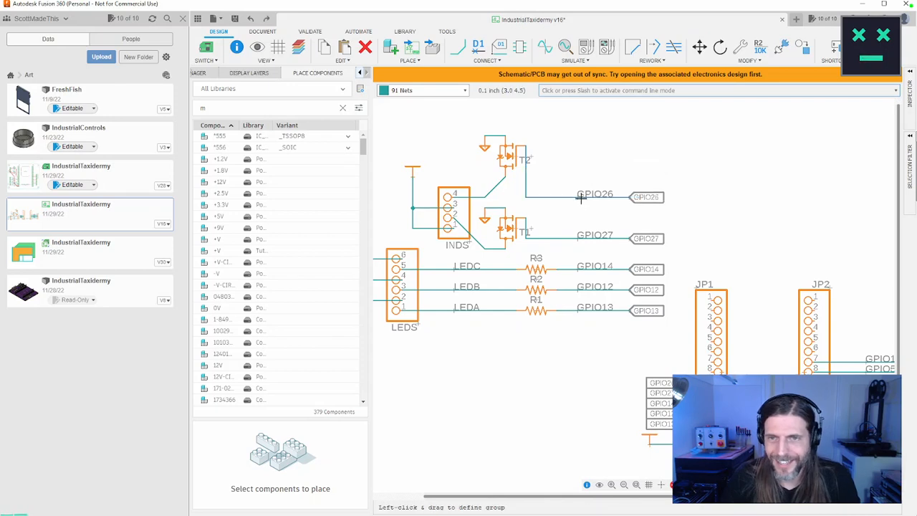
Delete the plain GPIO13 and GPIO12 text labels on the R1 and R2 wires, keeping the wires and Xref labels
{"action": "right_click", "coordinate": [577, 311]}
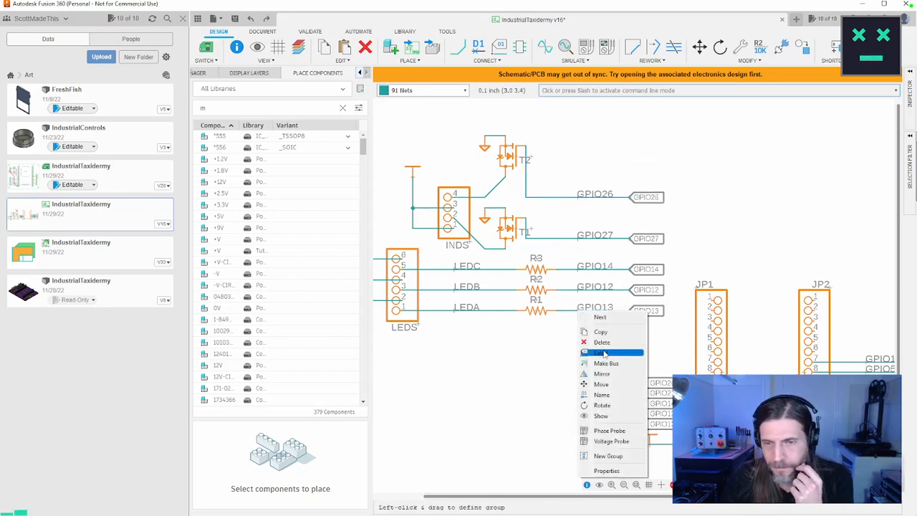
{"action": "left_click", "coordinate": [601, 342]}
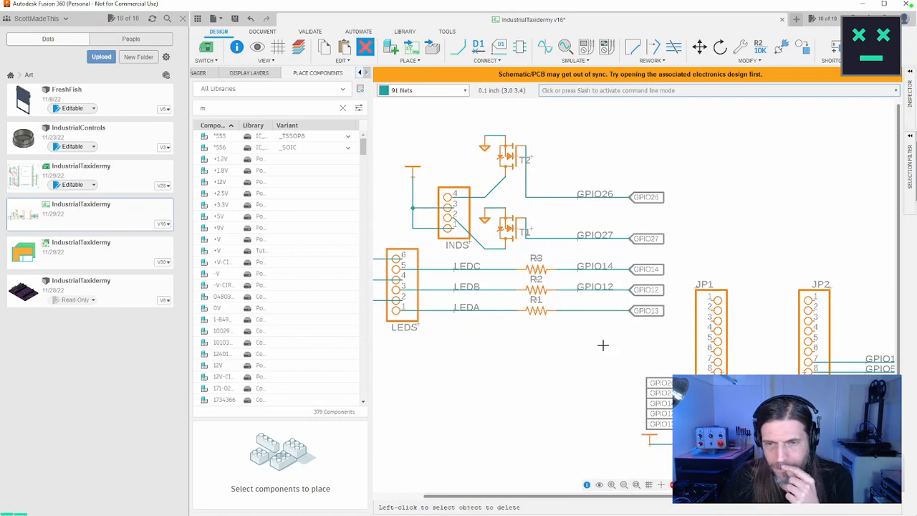
{"action": "left_click", "coordinate": [578, 288]}
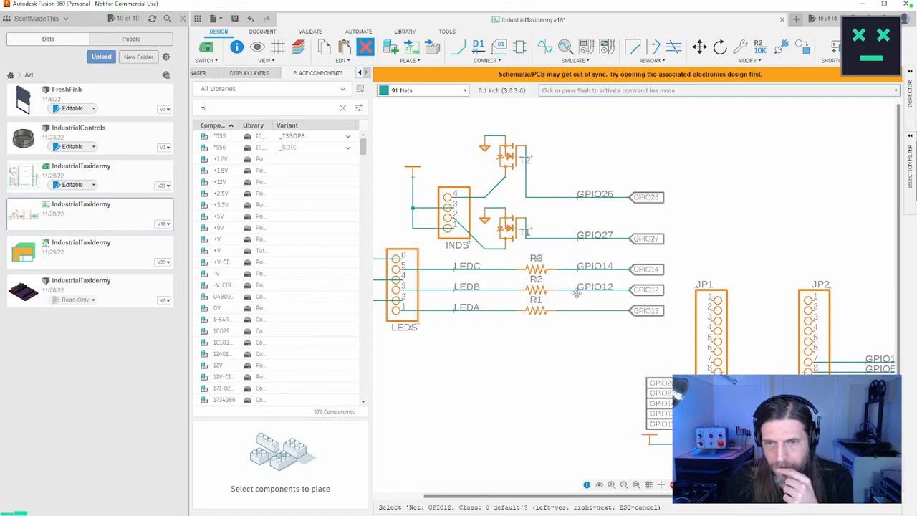
{"action": "left_click", "coordinate": [576, 293]}
{"action": "key", "text": "ctrl+z"}
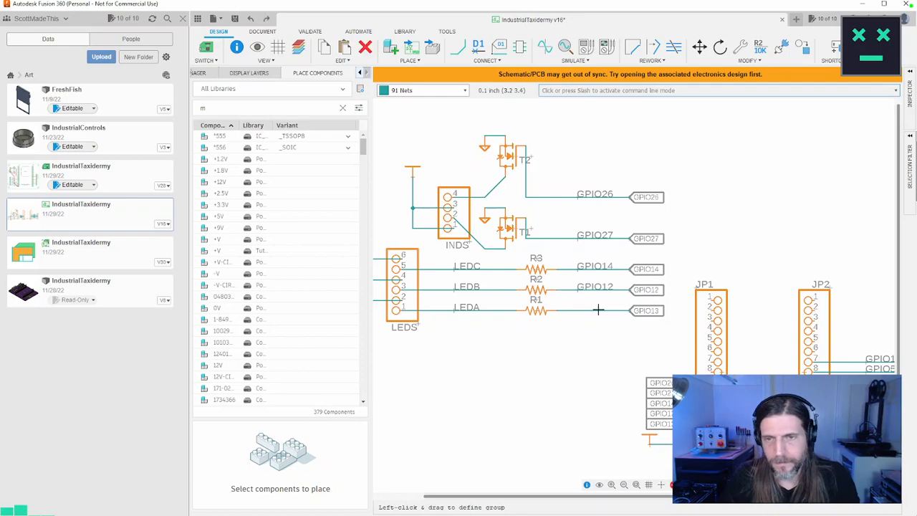
{"action": "scroll", "coordinate": [580, 294], "scroll_direction": "up", "scroll_amount": 3}
{"action": "right_click", "coordinate": [550, 263]}
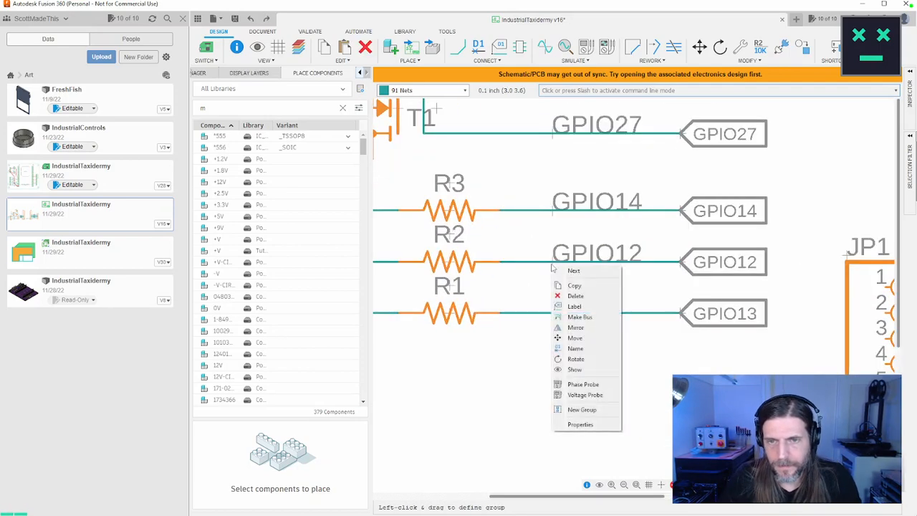
{"action": "left_click", "coordinate": [581, 298]}
Delete the plain GPIO14, GPIO27 and GPIO26 text labels on the wires of R3, T1 and T2
{"action": "right_click", "coordinate": [553, 213]}
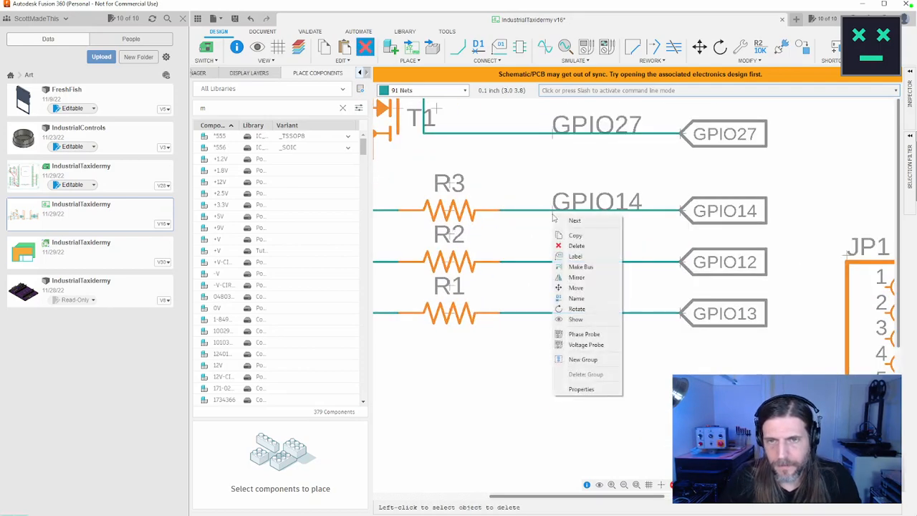
{"action": "left_click", "coordinate": [583, 246]}
{"action": "right_click", "coordinate": [552, 141]}
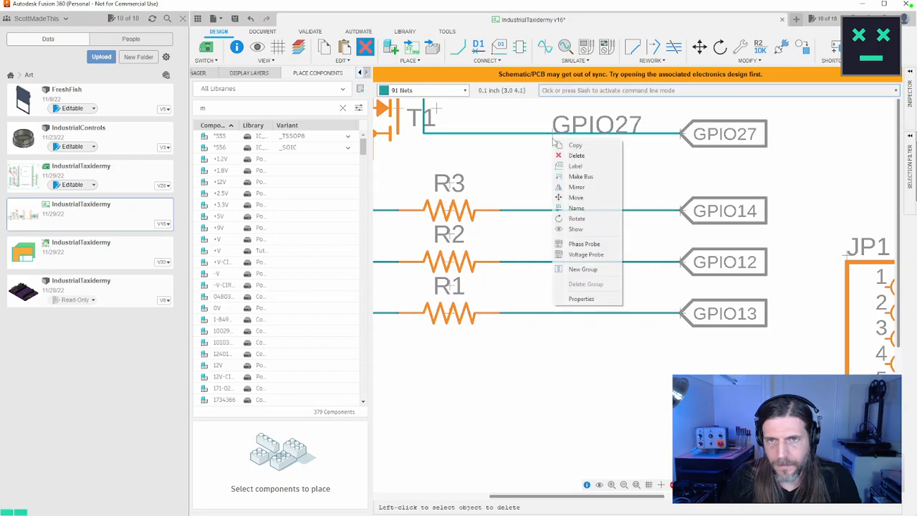
{"action": "left_click", "coordinate": [573, 156]}
{"action": "scroll", "coordinate": [580, 237], "scroll_direction": "up", "scroll_amount": 4}
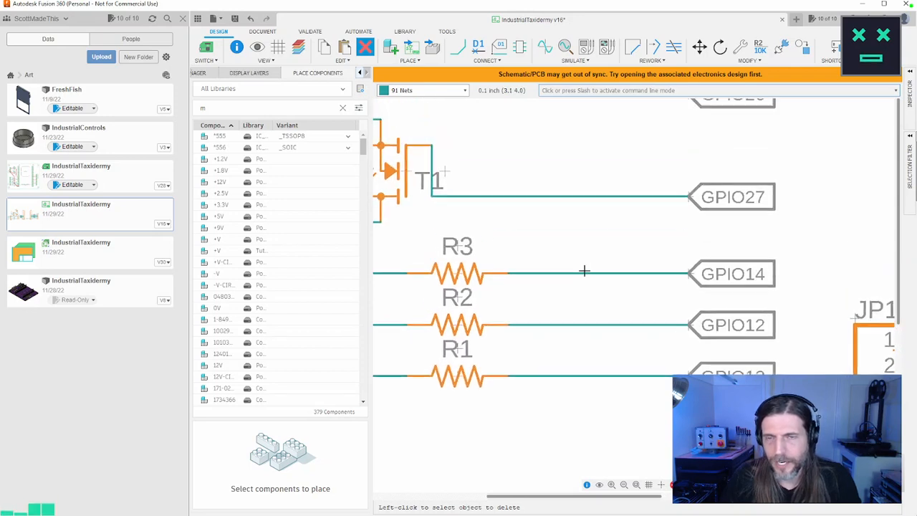
{"action": "right_click", "coordinate": [543, 178]}
{"action": "left_click", "coordinate": [566, 194]}
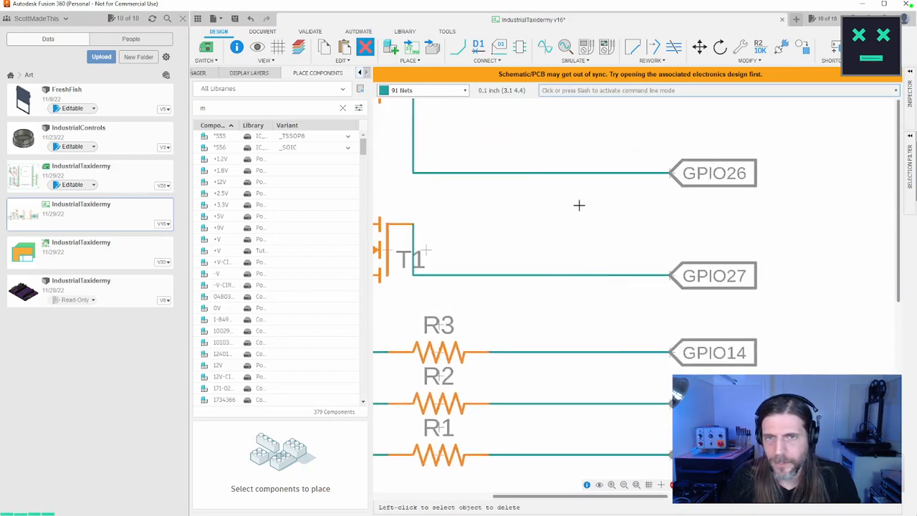
Move the five Xref labels as a group about 0.6 inch left toward the resistors and transistors, and save the schematic
{"action": "scroll", "coordinate": [608, 272], "scroll_direction": "up", "scroll_amount": 2}
{"action": "scroll", "coordinate": [608, 276], "scroll_direction": "down", "scroll_amount": 5}
{"action": "scroll", "coordinate": [608, 278], "scroll_direction": "down", "scroll_amount": 3}
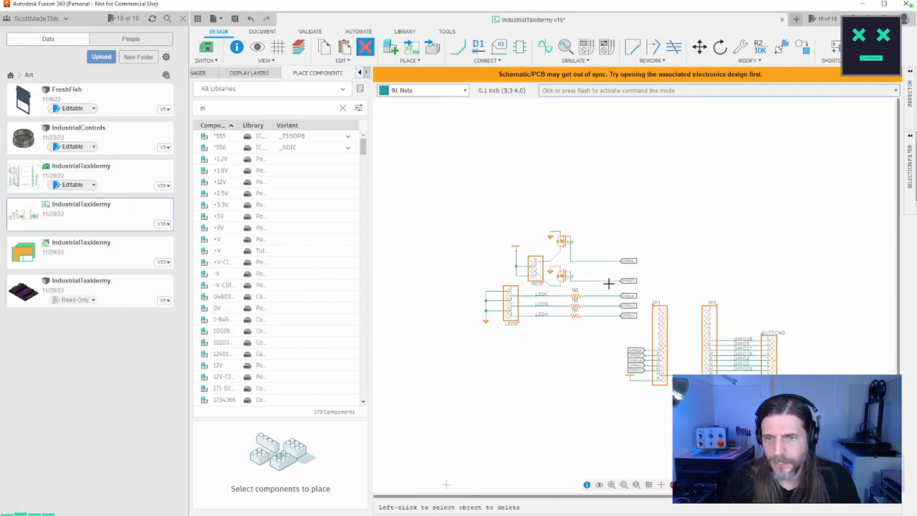
{"action": "scroll", "coordinate": [608, 283], "scroll_direction": "up", "scroll_amount": 2}
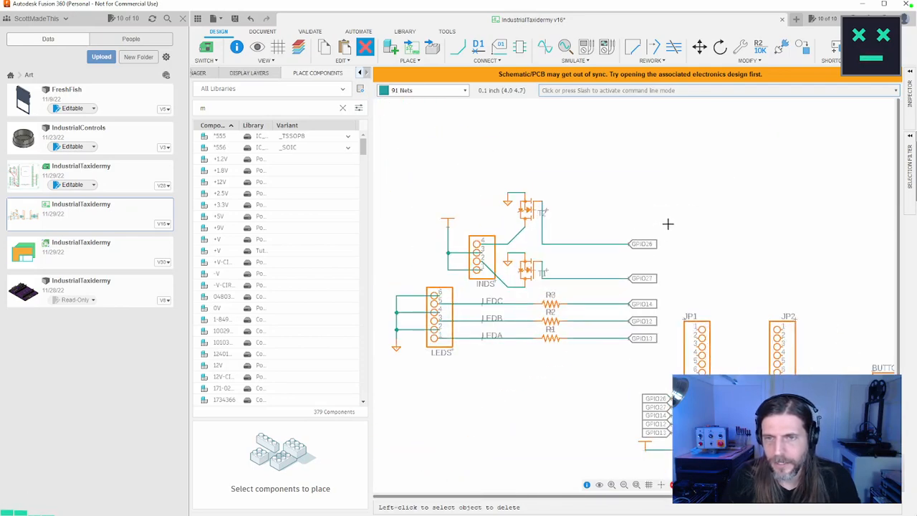
{"action": "key", "text": "Escape"}
{"action": "left_click_drag", "start_coordinate": [666, 223], "coordinate": [604, 354]}
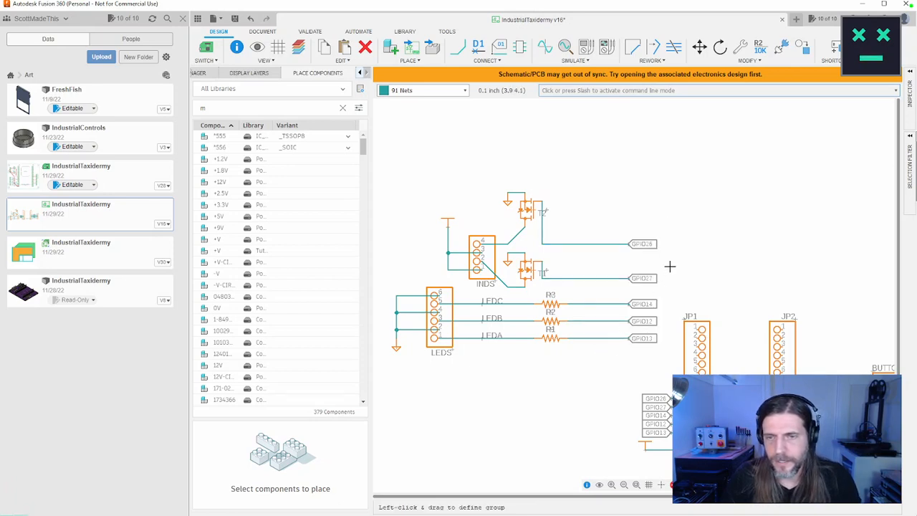
{"action": "left_click_drag", "start_coordinate": [671, 221], "coordinate": [608, 358]}
{"action": "key", "text": "m"}
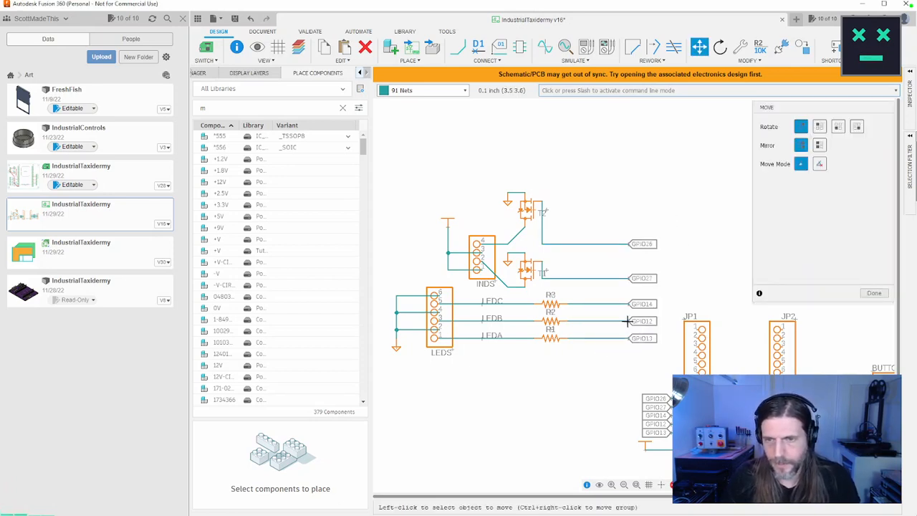
{"action": "right_click", "coordinate": [628, 321], "text": "ctrl"}
{"action": "left_click", "coordinate": [573, 326]}
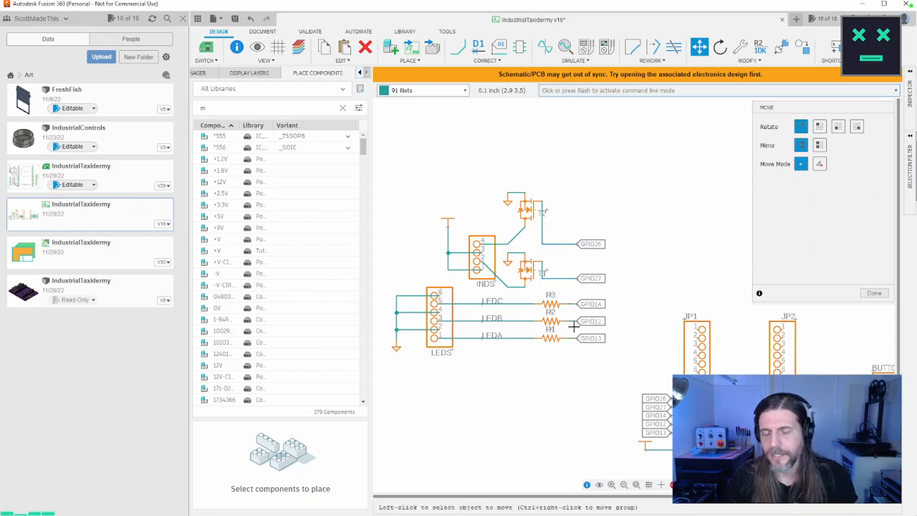
{"action": "key", "text": "Escape"}
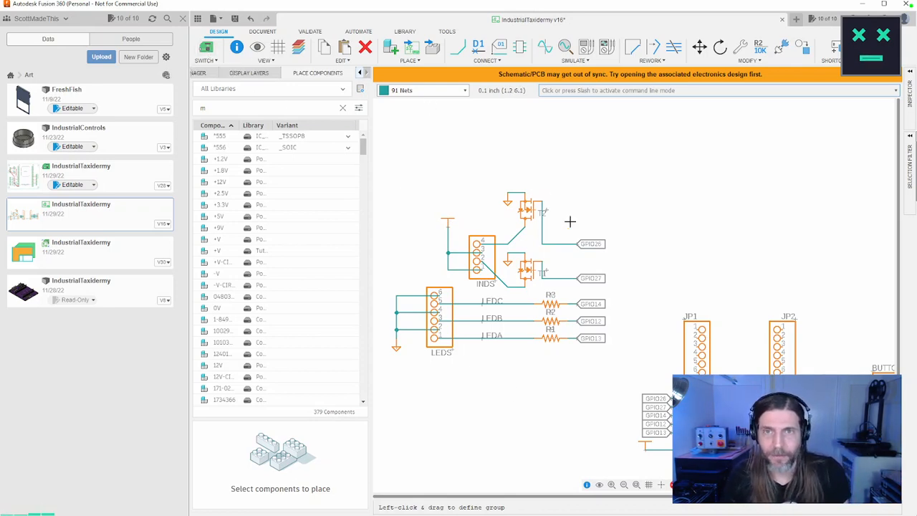
{"action": "key", "text": "ctrl+s"}
{"action": "key", "text": "Return"}
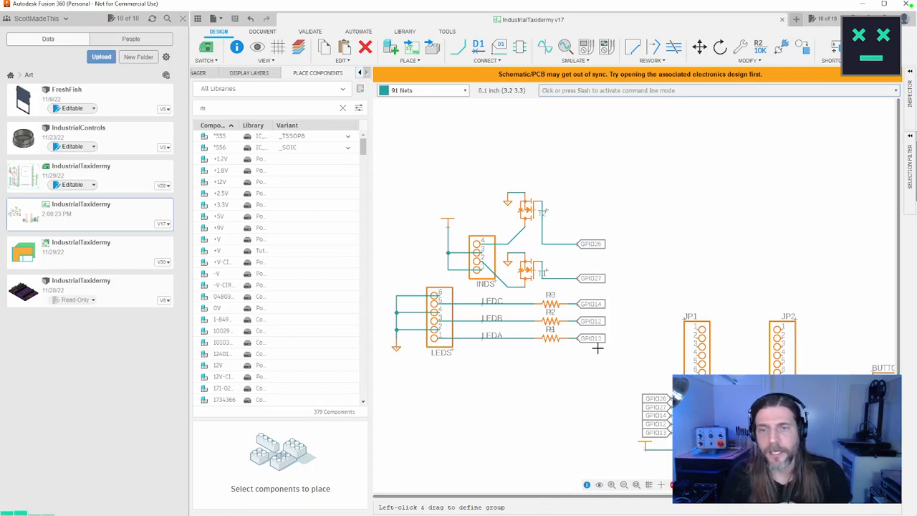
Move the whole LEDS connector circuit, with R1 to R3 and their labels, about 0.5 inch down, away from the INDS circuit
{"action": "left_click_drag", "start_coordinate": [612, 368], "coordinate": [381, 286]}
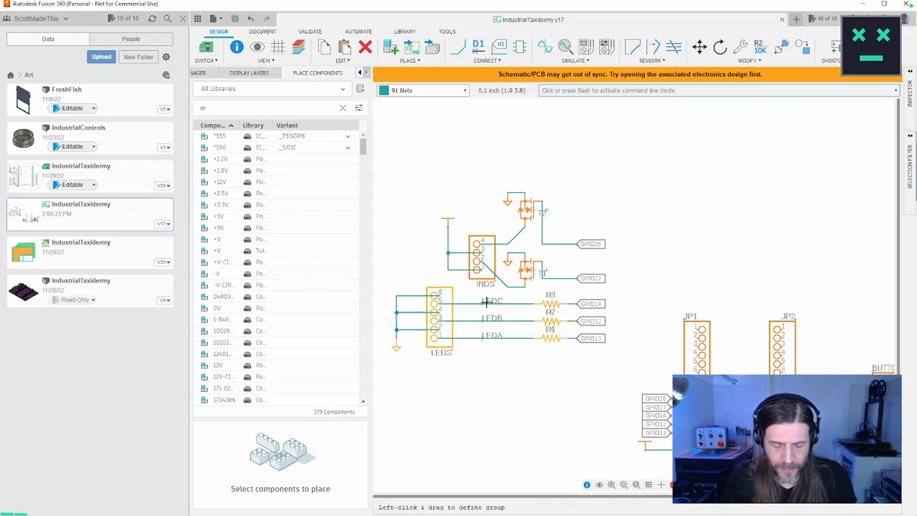
{"action": "key", "text": "m"}
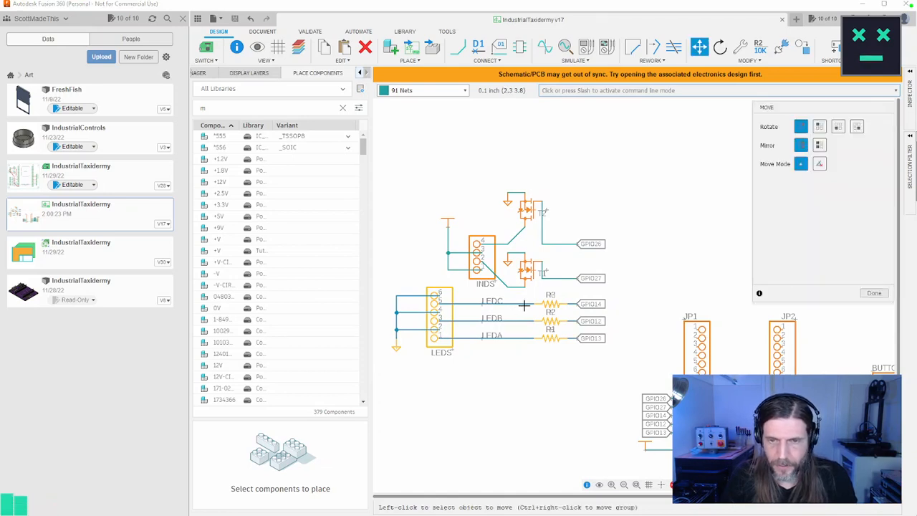
{"action": "right_click", "coordinate": [524, 305], "text": "ctrl"}
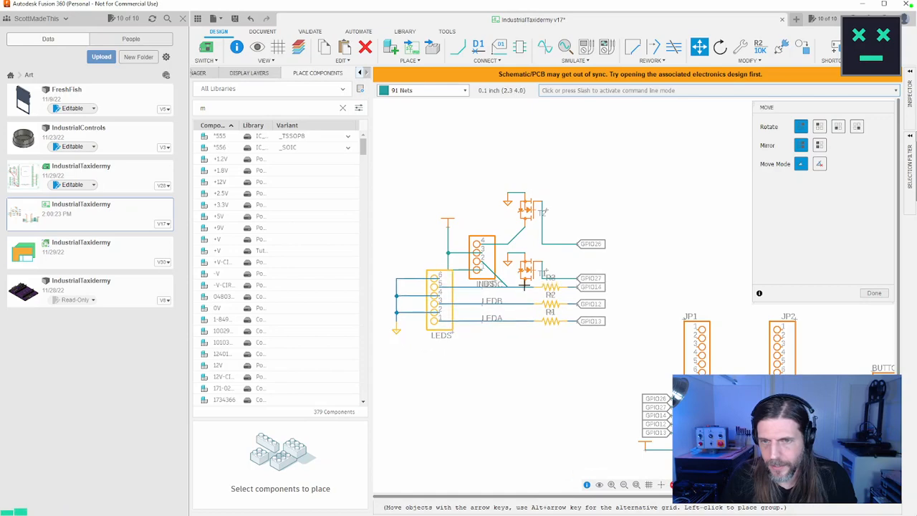
{"action": "left_click", "coordinate": [525, 346]}
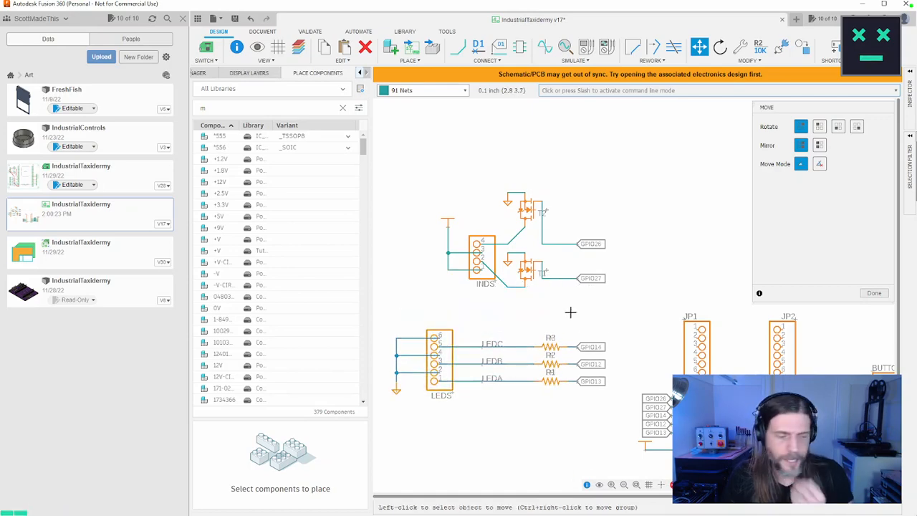
Try to switch from the schematic to its linked PCB layout
{"action": "scroll", "coordinate": [570, 312], "scroll_direction": "up", "scroll_amount": 2}
{"action": "scroll", "coordinate": [570, 313], "scroll_direction": "down", "scroll_amount": 5}
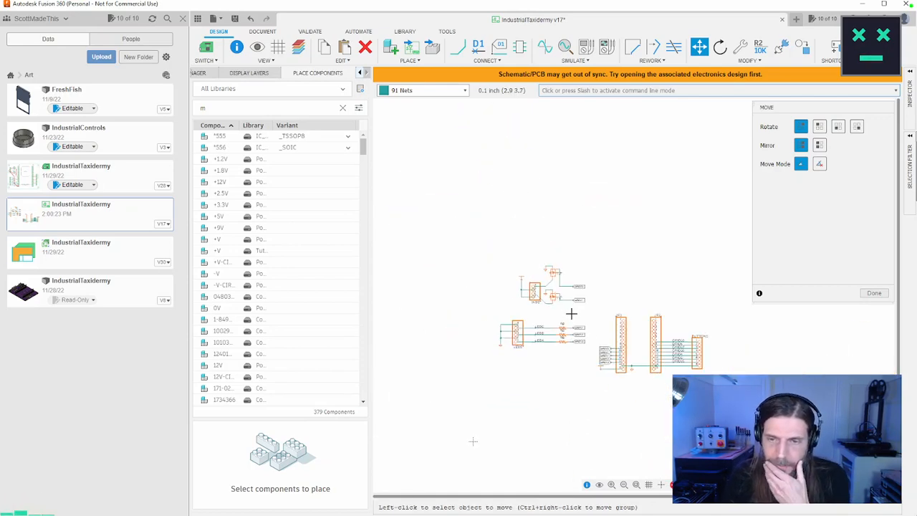
{"action": "scroll", "coordinate": [568, 313], "scroll_direction": "up", "scroll_amount": 2}
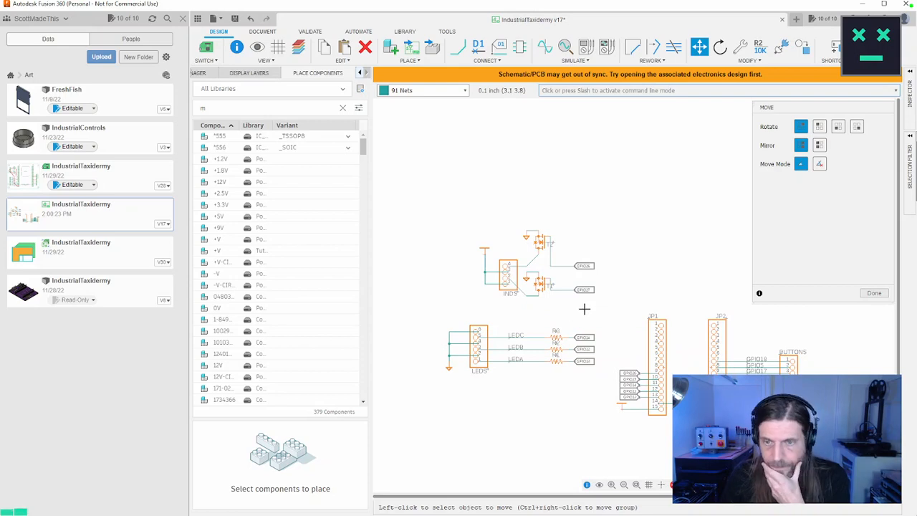
{"action": "middle_click_drag", "start_coordinate": [583, 309], "coordinate": [526, 303]}
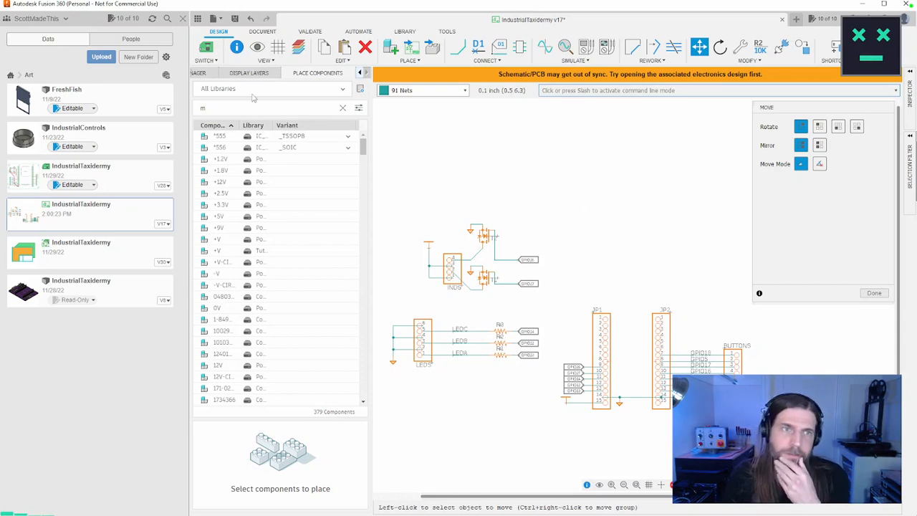
{"action": "left_click", "coordinate": [209, 52]}
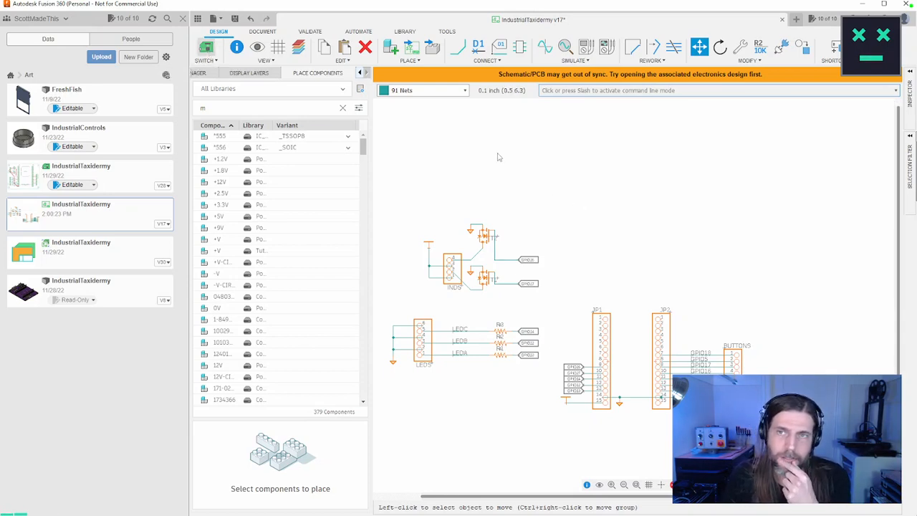
{"action": "key", "text": "g"}
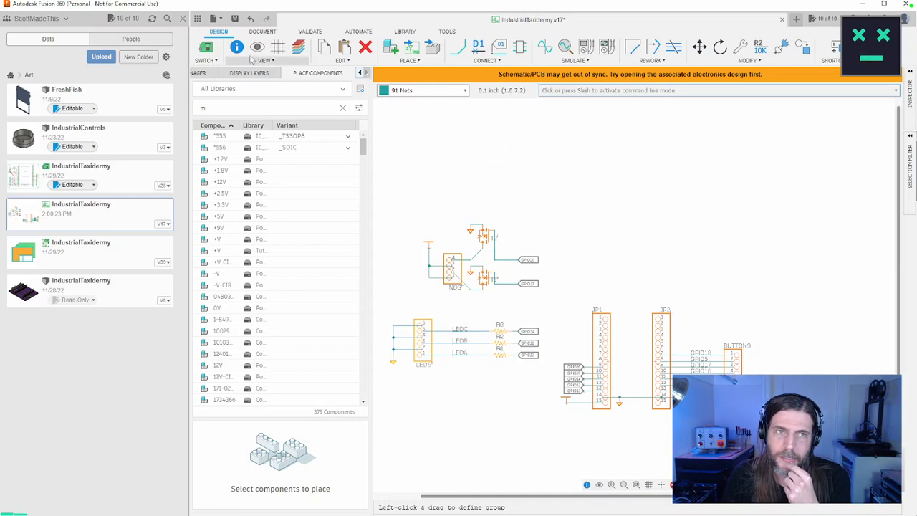
{"action": "left_click", "coordinate": [209, 61]}
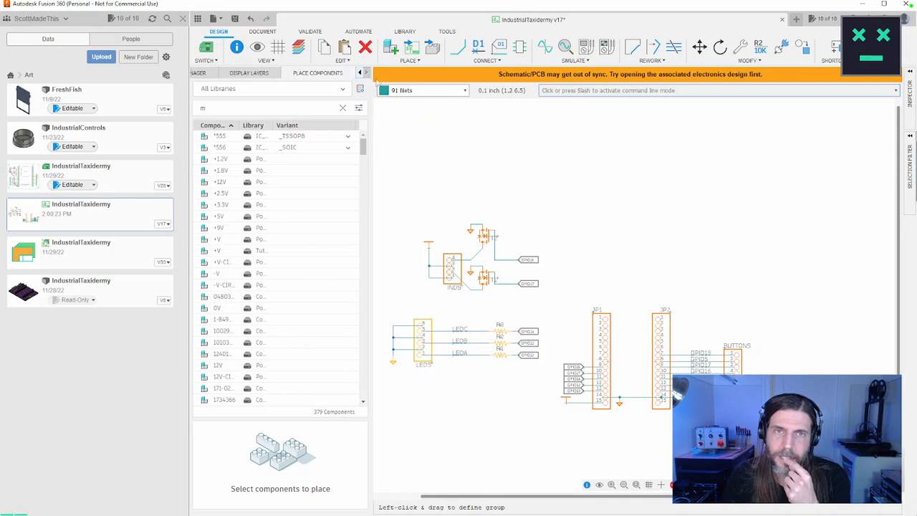
Open the IndustrialTaxidermy v30 electronics design, load the latest linked schematic version, and decline the recovery documents for v30 and v28
{"action": "double_click", "coordinate": [82, 254]}
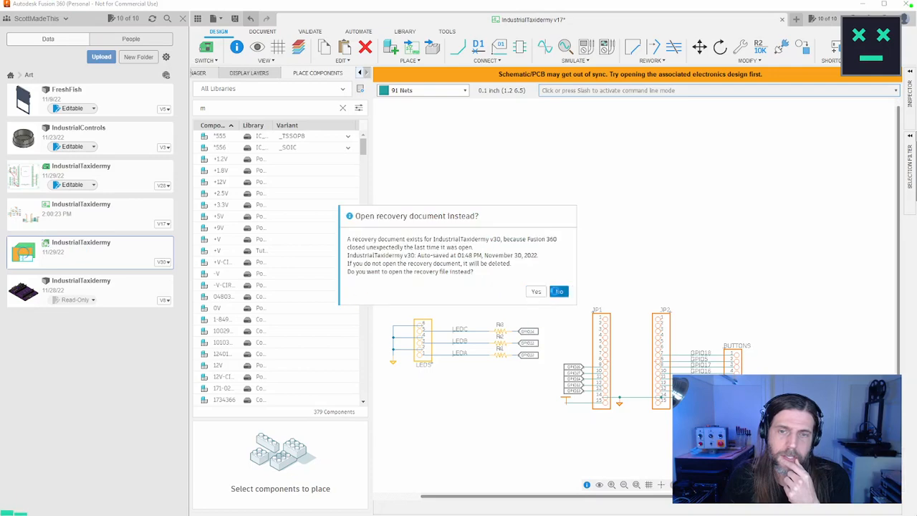
{"action": "left_click", "coordinate": [558, 291]}
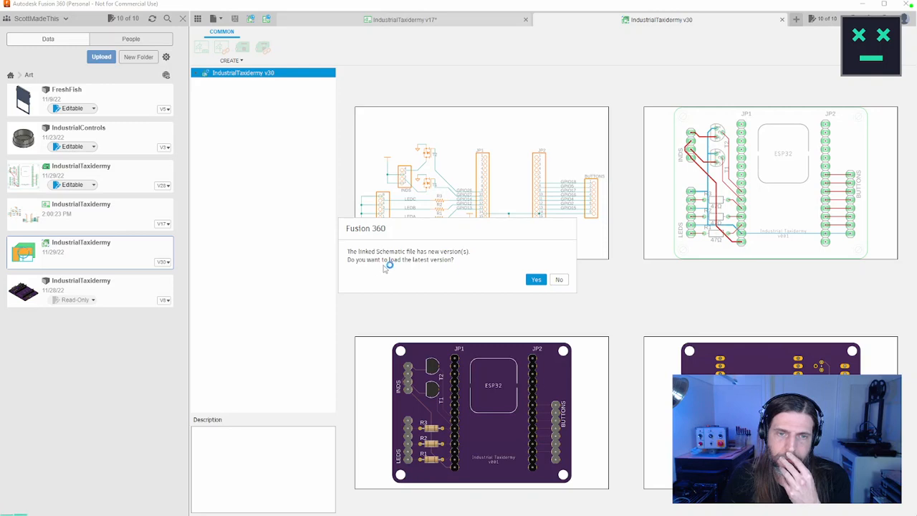
{"action": "left_click", "coordinate": [526, 280]}
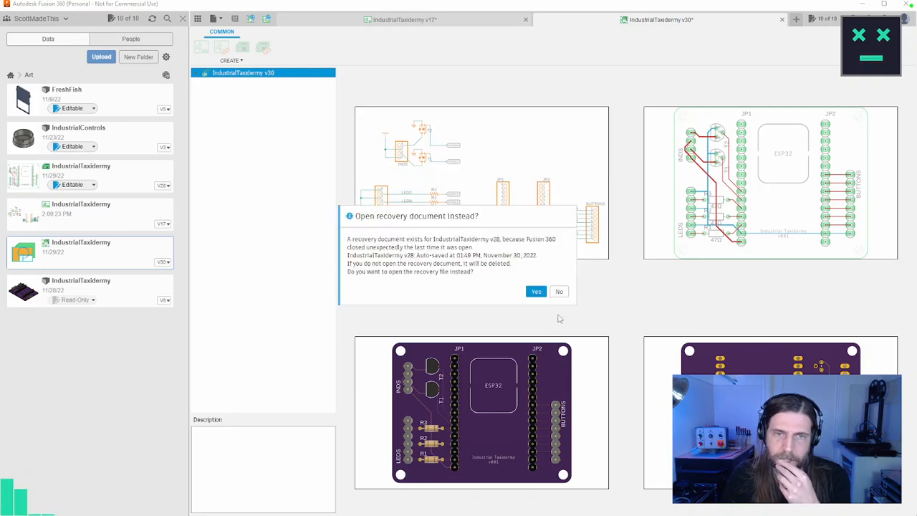
{"action": "left_click", "coordinate": [560, 293]}
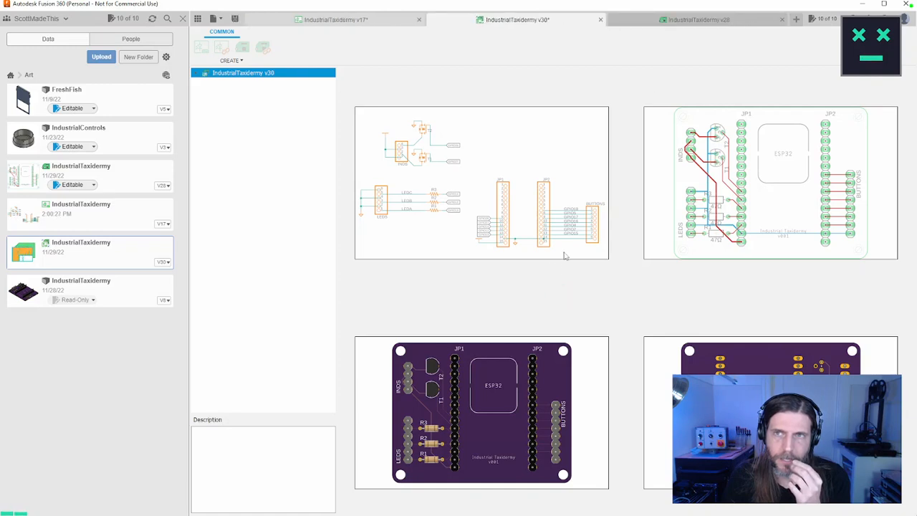
Look over the traces on the IndustrialTaxidermy v28 board and return to the v17 schematic
{"action": "left_click", "coordinate": [671, 20]}
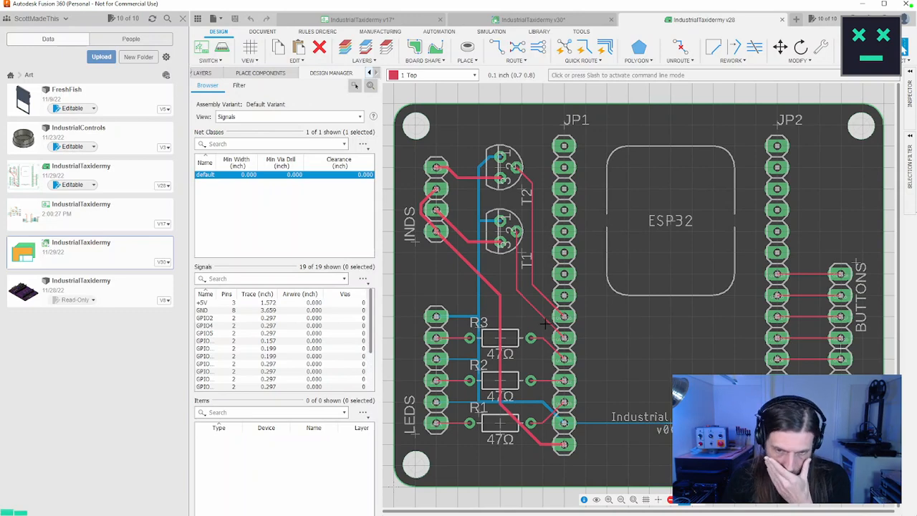
{"action": "scroll", "coordinate": [545, 324], "scroll_direction": "up", "scroll_amount": 3}
{"action": "scroll", "coordinate": [545, 324], "scroll_direction": "down", "scroll_amount": 3}
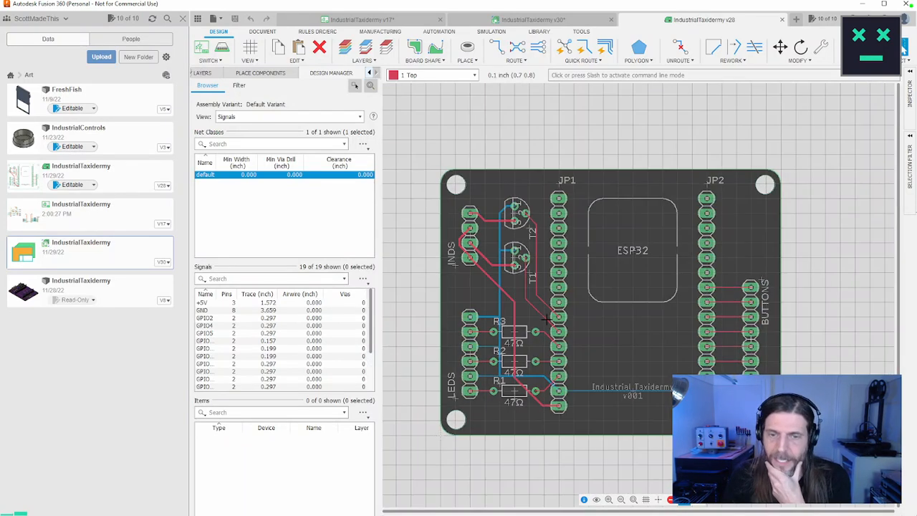
{"action": "left_click", "coordinate": [545, 21]}
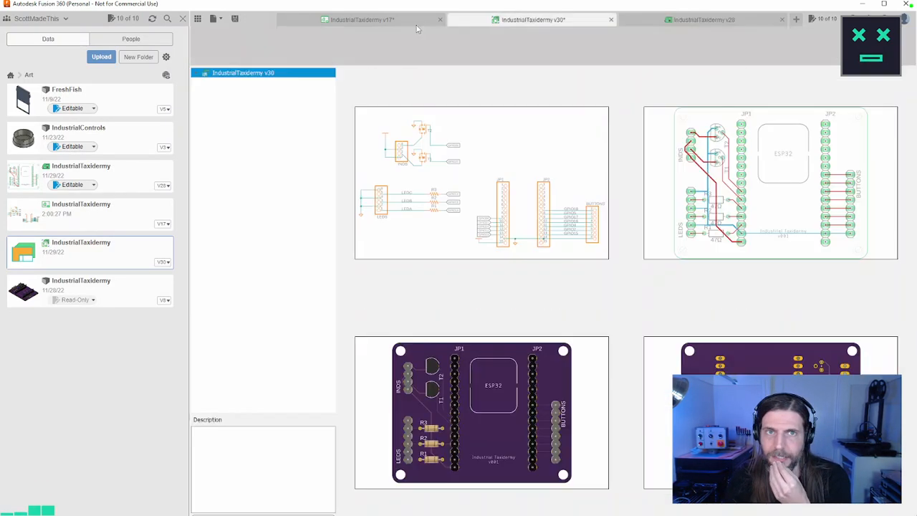
{"action": "left_click", "coordinate": [368, 21]}
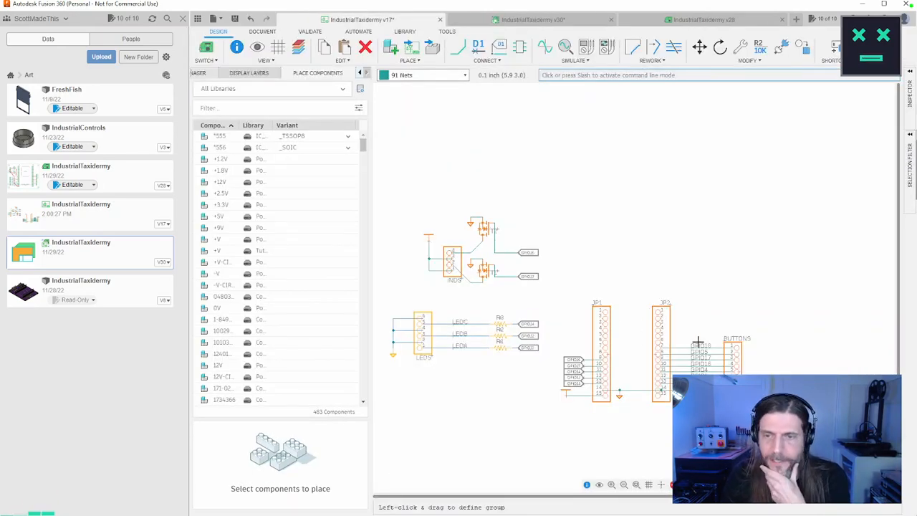
Delete the plain GPIO15, GPIO2 and GPIO4 text labels on the wires between JP2 and the BUTTONS connector
{"action": "scroll", "coordinate": [697, 342], "scroll_direction": "up", "scroll_amount": 3}
{"action": "scroll", "coordinate": [697, 343], "scroll_direction": "up", "scroll_amount": 1}
{"action": "middle_click_drag", "start_coordinate": [677, 313], "coordinate": [651, 237]}
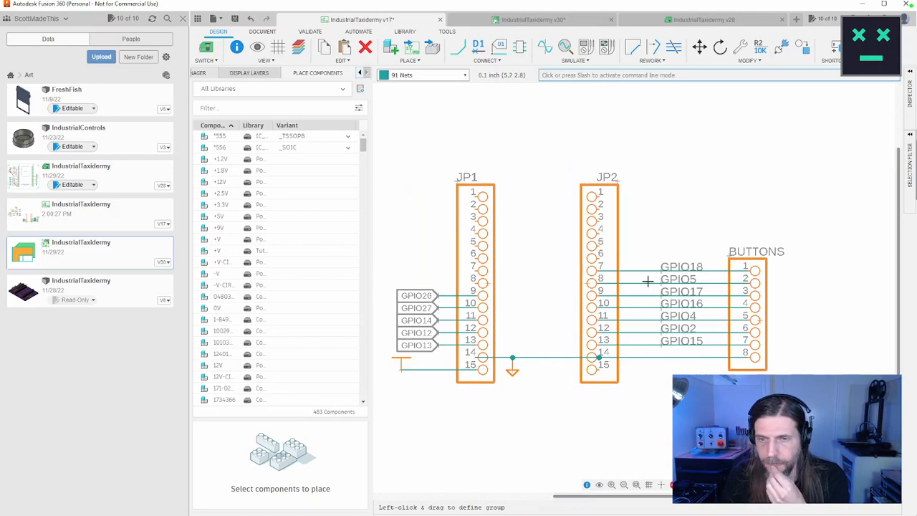
{"action": "scroll", "coordinate": [661, 271], "scroll_direction": "up", "scroll_amount": 5}
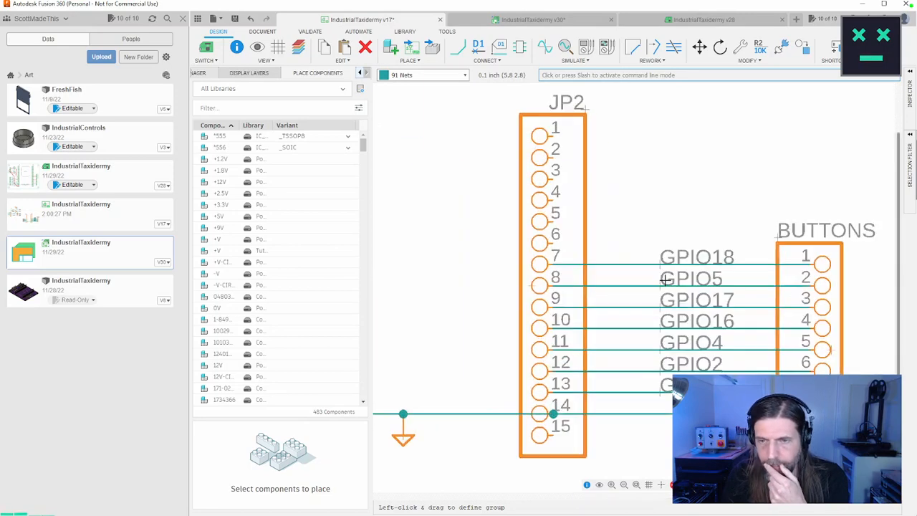
{"action": "right_click", "coordinate": [657, 446]}
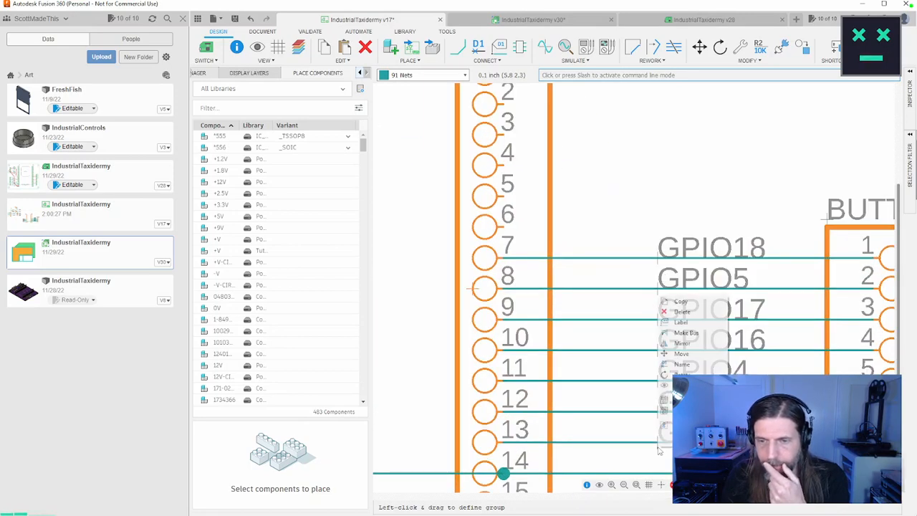
{"action": "left_click", "coordinate": [680, 311]}
{"action": "right_click", "coordinate": [660, 421]}
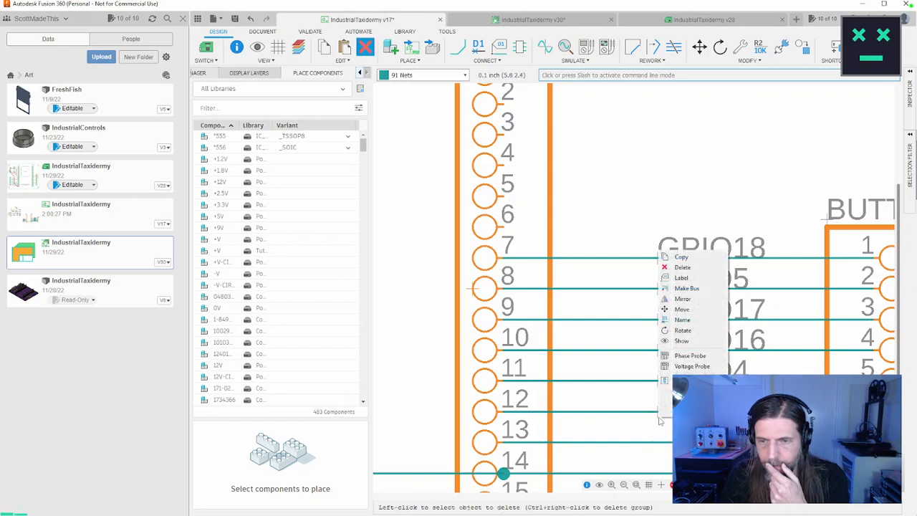
{"action": "left_click", "coordinate": [681, 267]}
{"action": "right_click", "coordinate": [657, 391]}
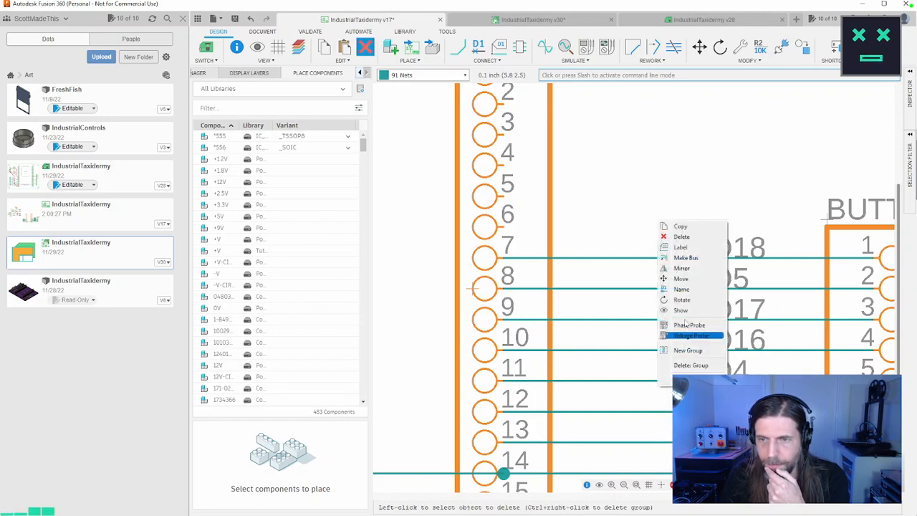
{"action": "left_click", "coordinate": [680, 245]}
Delete the plain GPIO16, GPIO17, GPIO5 and GPIO18 text labels on the wires between JP2 and the BUTTONS connector
{"action": "right_click", "coordinate": [659, 354]}
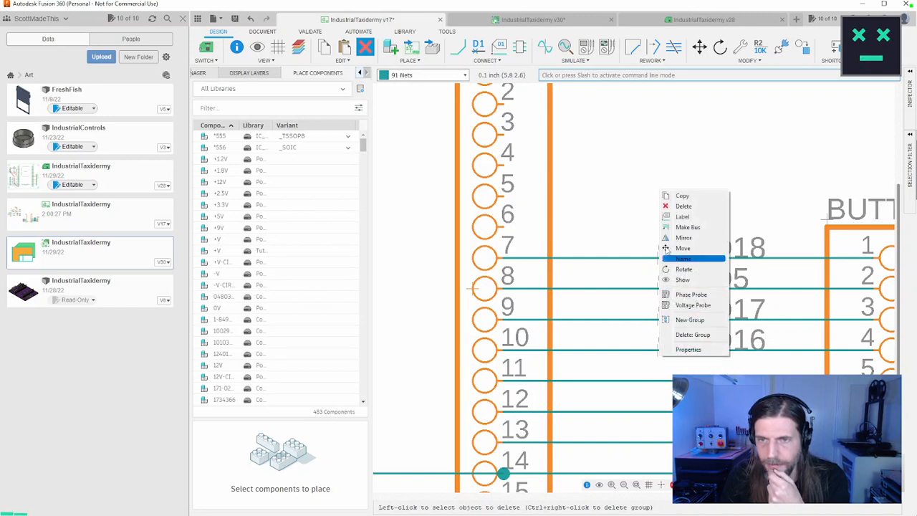
{"action": "left_click", "coordinate": [680, 208]}
{"action": "right_click", "coordinate": [660, 331]}
{"action": "left_click", "coordinate": [682, 345]}
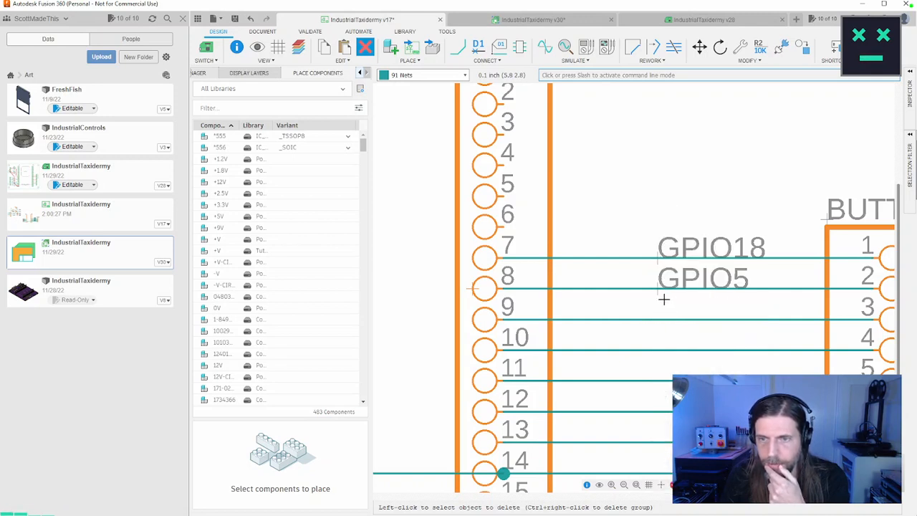
{"action": "right_click", "coordinate": [660, 300]}
{"action": "left_click", "coordinate": [680, 313]}
{"action": "right_click", "coordinate": [659, 269]}
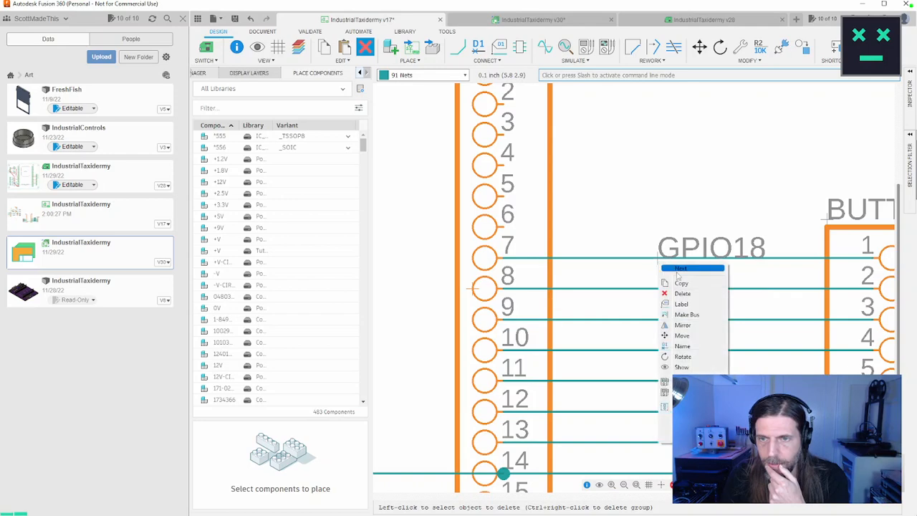
{"action": "left_click", "coordinate": [680, 290]}
{"action": "scroll", "coordinate": [687, 362], "scroll_direction": "down", "scroll_amount": 4}
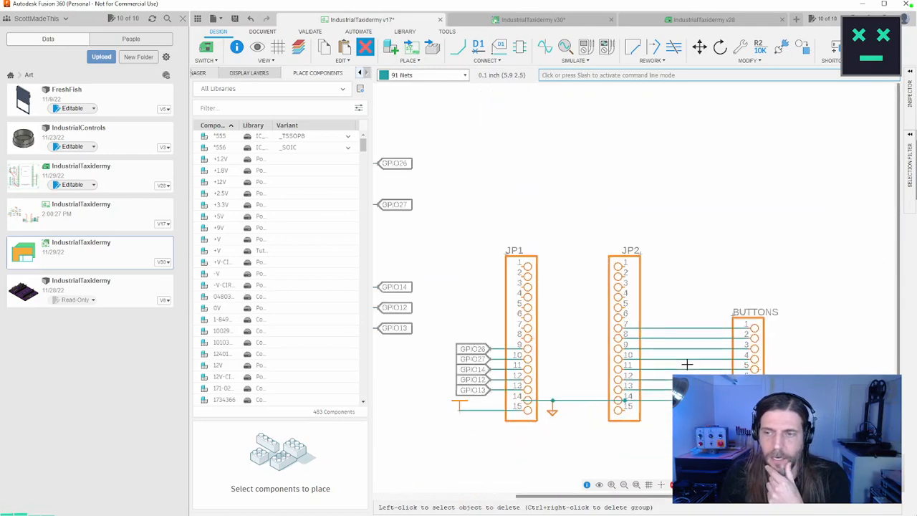
Slice through all eight wires between JP2 and the BUTTONS connector, using a 0.006 inch slice width
{"action": "right_click", "coordinate": [681, 311]}
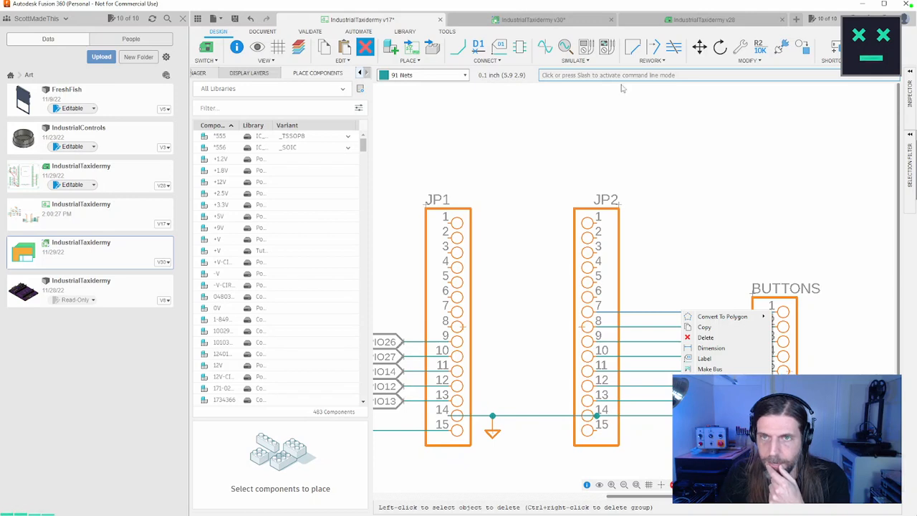
{"action": "left_click", "coordinate": [650, 60]}
{"action": "left_click", "coordinate": [653, 48]}
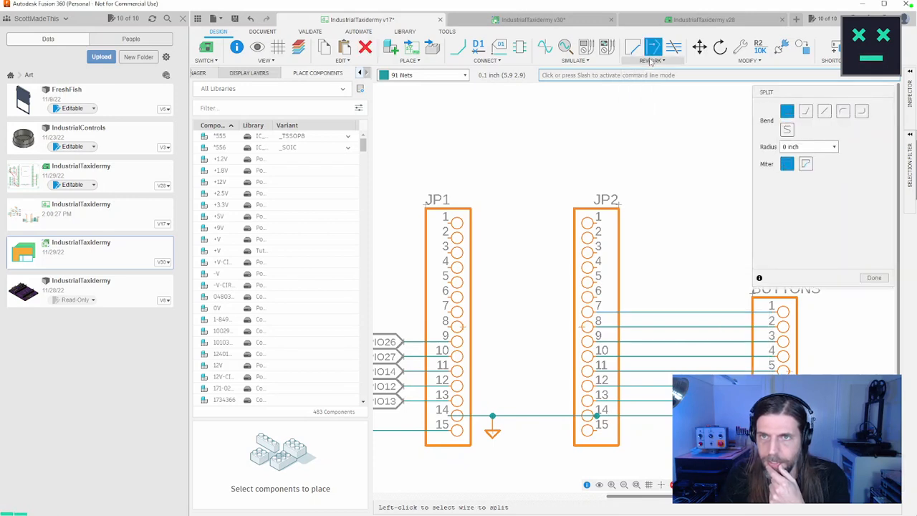
{"action": "left_click", "coordinate": [651, 60]}
{"action": "left_click", "coordinate": [638, 92]}
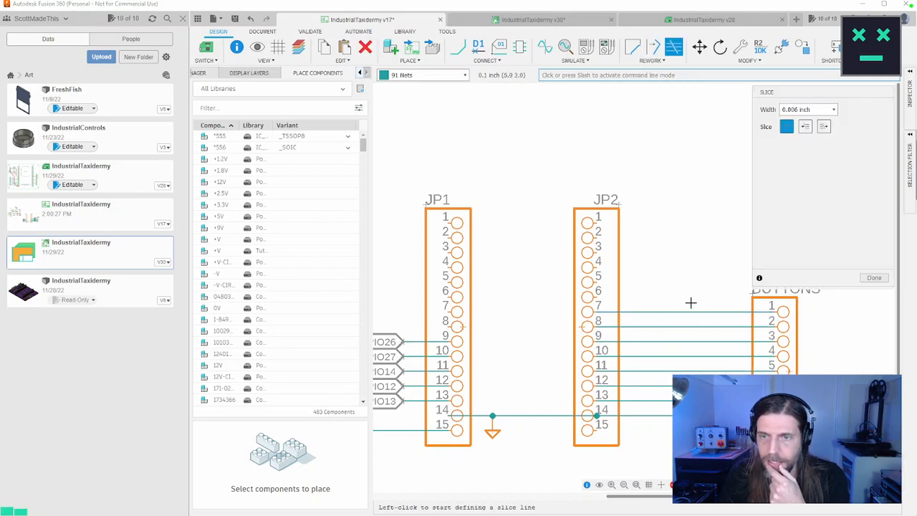
{"action": "left_click", "coordinate": [698, 430]}
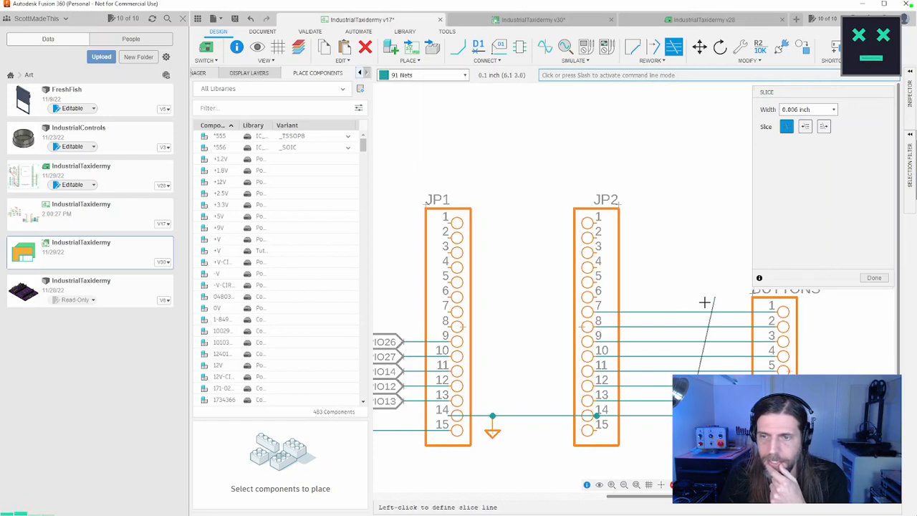
{"action": "scroll", "coordinate": [696, 329], "scroll_direction": "up", "scroll_amount": 2}
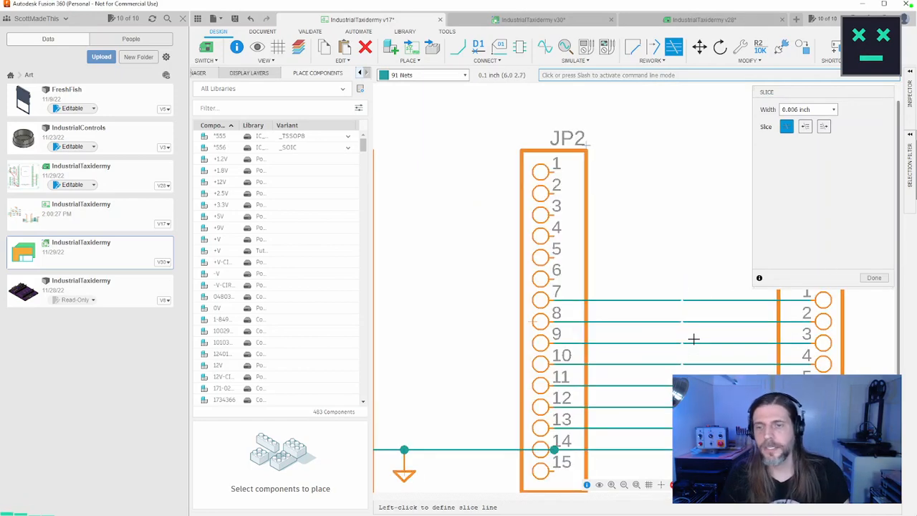
{"action": "middle_click_drag", "start_coordinate": [667, 266], "coordinate": [503, 145]}
{"action": "scroll", "coordinate": [543, 186], "scroll_direction": "up", "scroll_amount": 2}
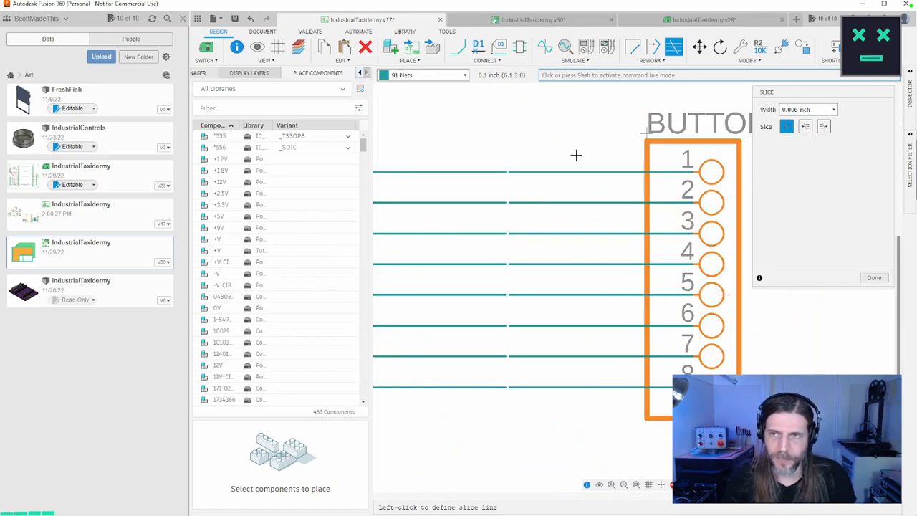
{"action": "key", "text": "Escape"}
Group the cut ends of the eight BUTTONS-side wires and move them about 0.2 inch toward the BUTTONS connector
{"action": "left_click_drag", "start_coordinate": [588, 156], "coordinate": [508, 429]}
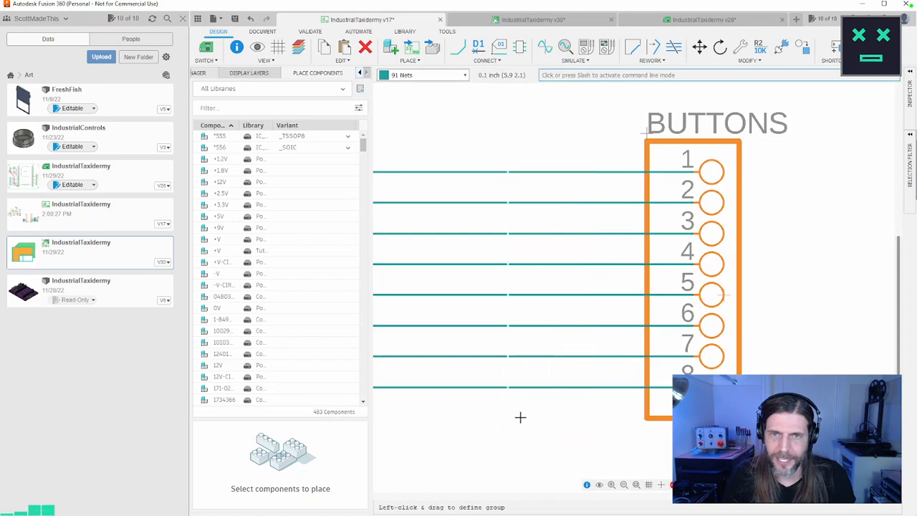
{"action": "key", "text": "m"}
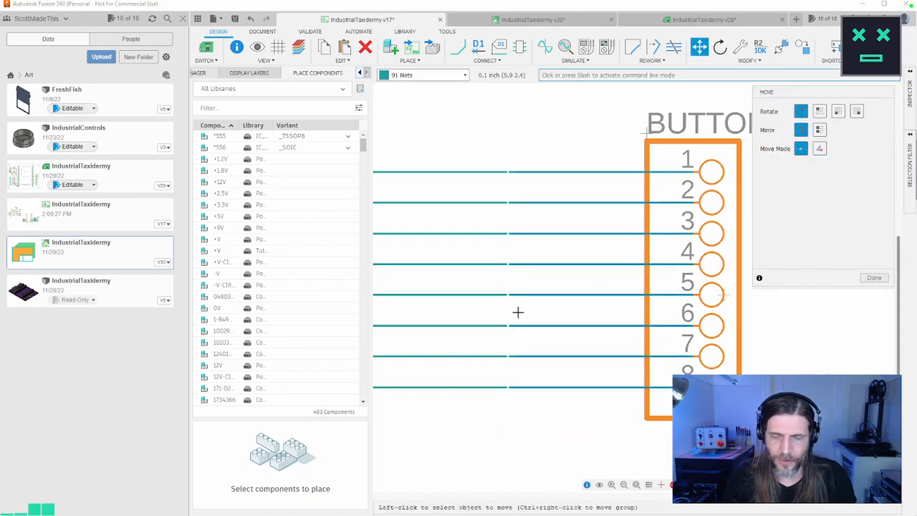
{"action": "right_click", "coordinate": [518, 312], "text": "ctrl"}
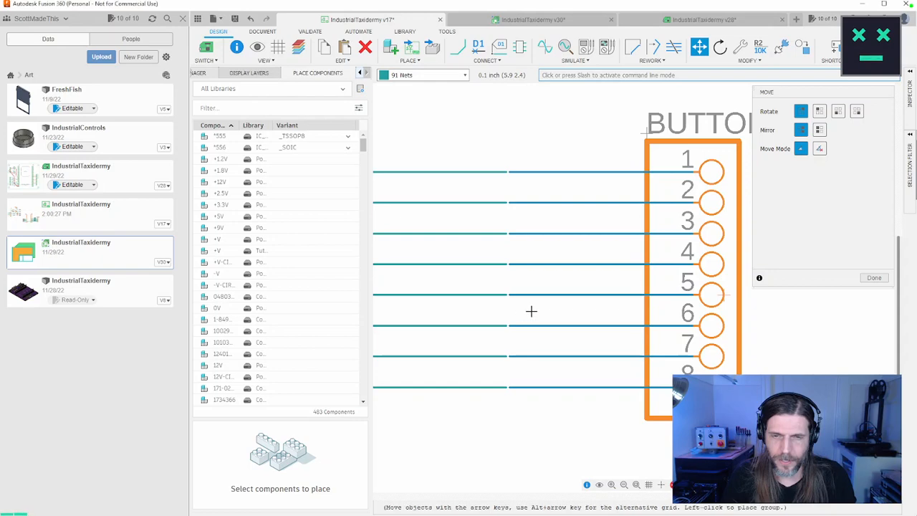
{"action": "left_click", "coordinate": [564, 326]}
{"action": "scroll", "coordinate": [547, 342], "scroll_direction": "up", "scroll_amount": 2}
{"action": "scroll", "coordinate": [544, 335], "scroll_direction": "down", "scroll_amount": 5}
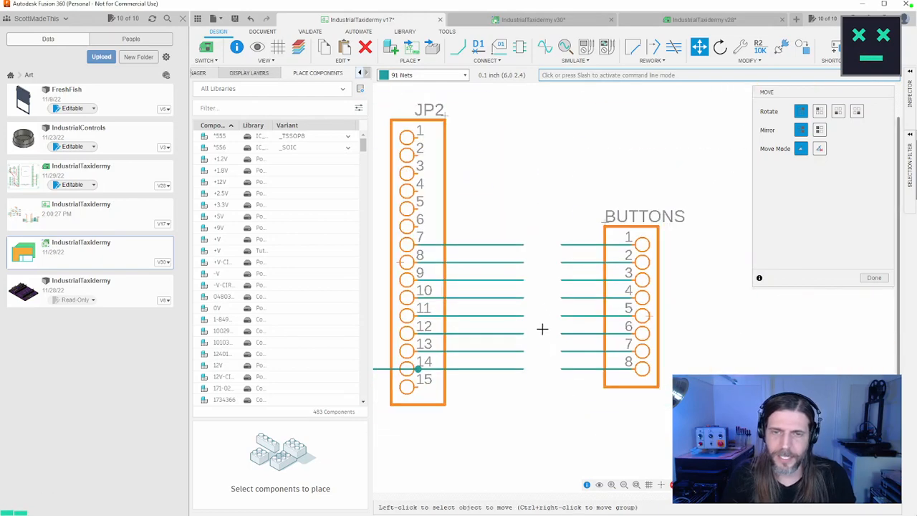
{"action": "middle_click_drag", "start_coordinate": [542, 329], "coordinate": [689, 323]}
{"action": "scroll", "coordinate": [681, 301], "scroll_direction": "down", "scroll_amount": 4}
{"action": "scroll", "coordinate": [682, 328], "scroll_direction": "up", "scroll_amount": 2}
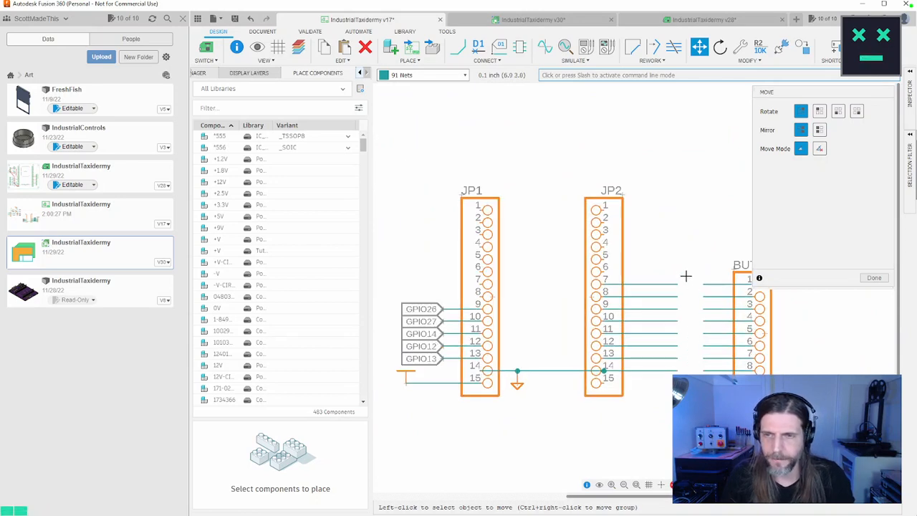
{"action": "left_click", "coordinate": [874, 277]}
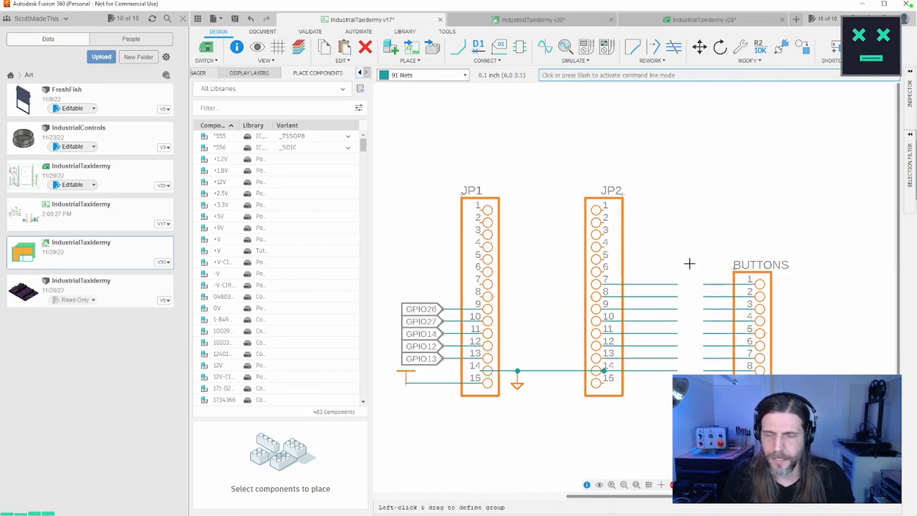
Group the cut ends of the eight JP2-side wires and move them about 0.3 inch toward JP2
{"action": "left_click_drag", "start_coordinate": [689, 264], "coordinate": [645, 394]}
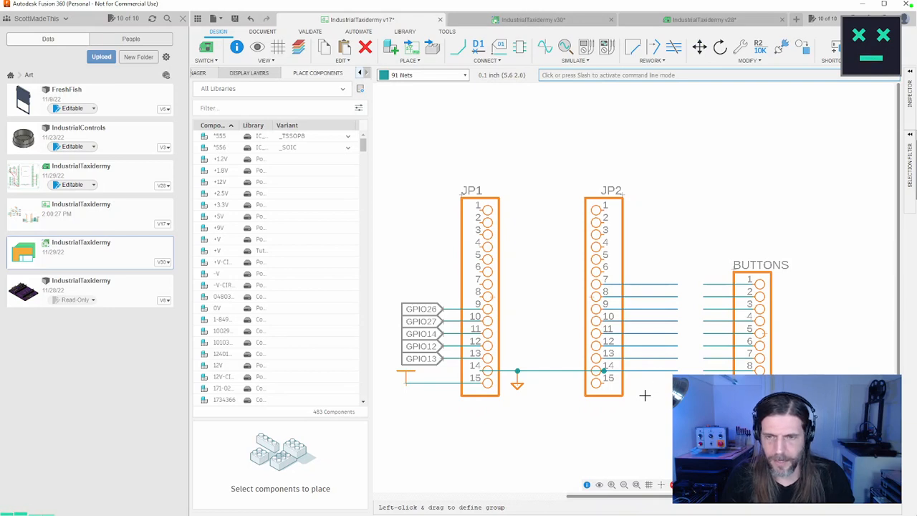
{"action": "key", "text": "m"}
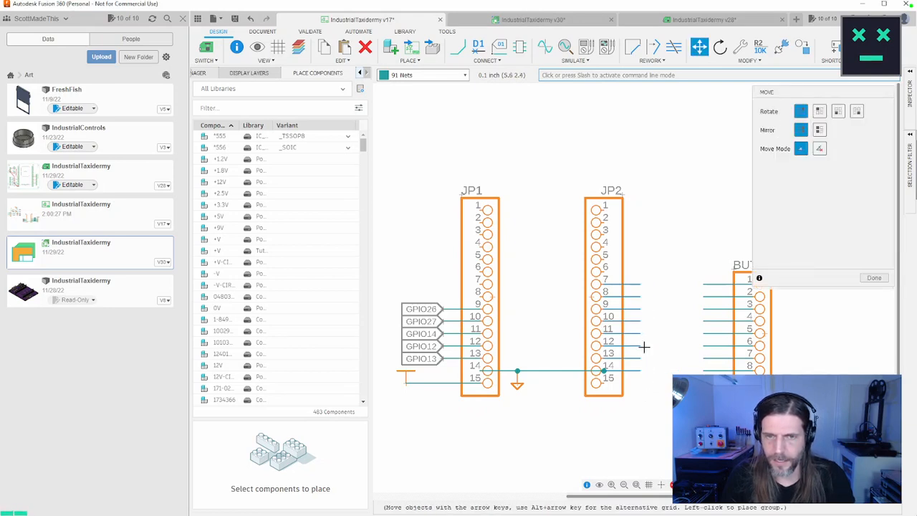
{"action": "left_click", "coordinate": [644, 347]}
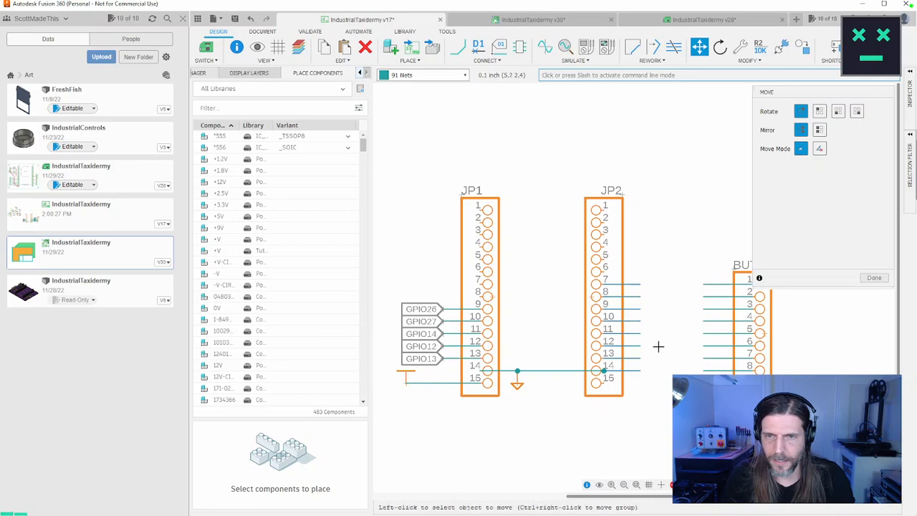
{"action": "left_click", "coordinate": [874, 278]}
Place Xref labels on the free ends of the wires from JP2 pins 14, 13 and 12
{"action": "mouse_move", "coordinate": [643, 312]}
{"action": "middle_mouse_down"}
{"action": "mouse_move", "coordinate": [777, 319]}
{"action": "mouse_move", "coordinate": [627, 297]}
{"action": "mouse_move", "coordinate": [650, 296]}
{"action": "middle_mouse_up"}
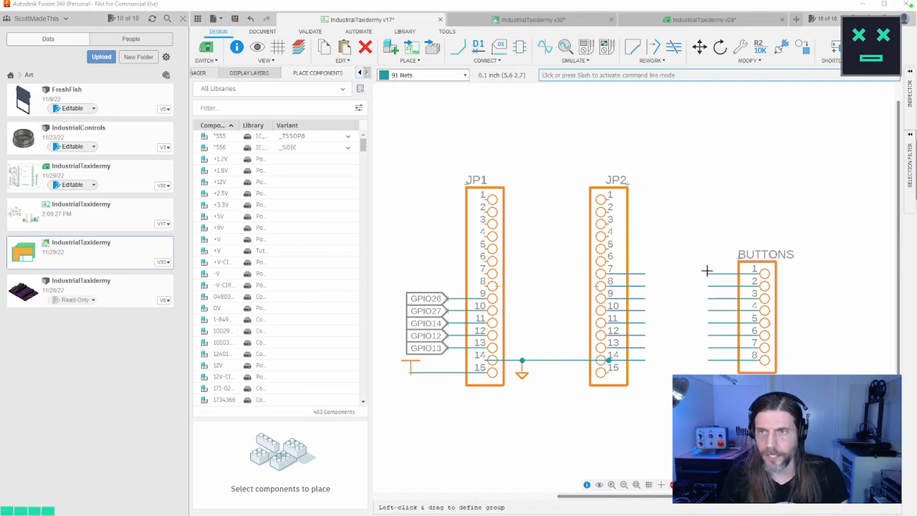
{"action": "key", "text": "l"}
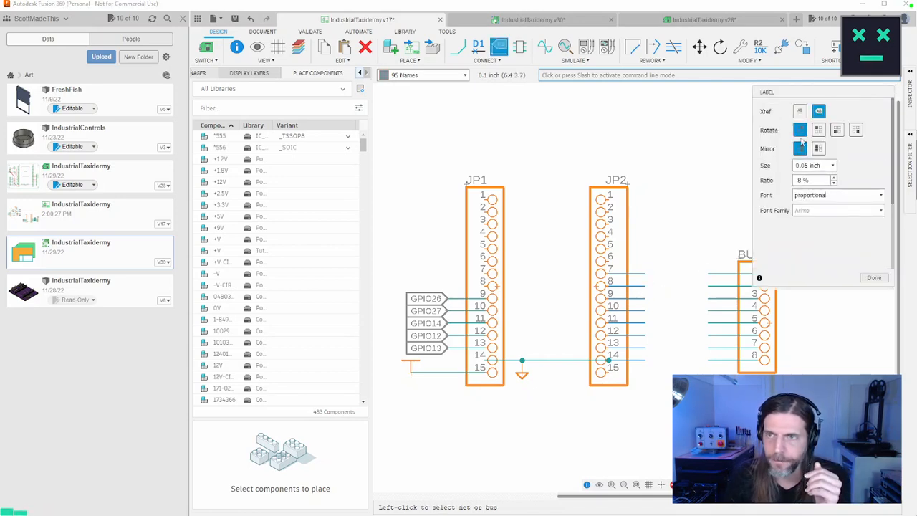
{"action": "left_click", "coordinate": [705, 274]}
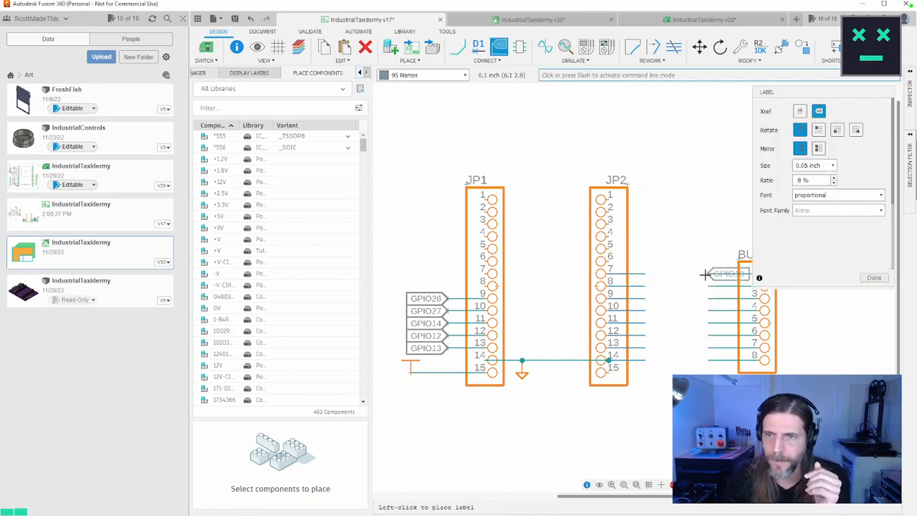
{"action": "key", "text": "Escape"}
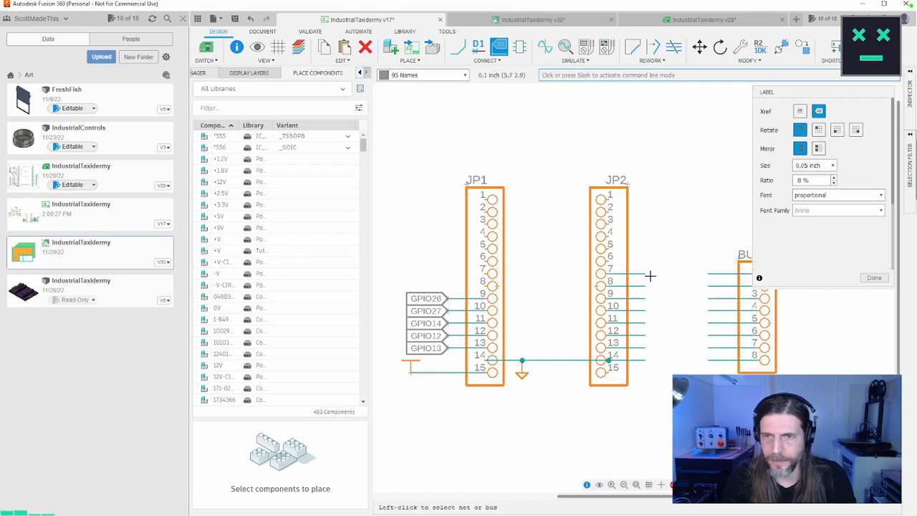
{"action": "left_click", "coordinate": [646, 275]}
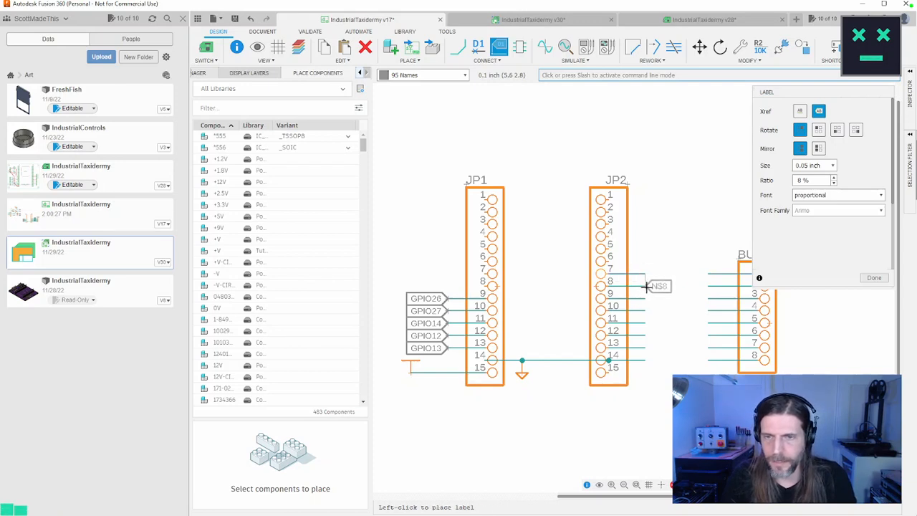
{"action": "key", "text": "Escape"}
{"action": "left_click", "coordinate": [647, 359]}
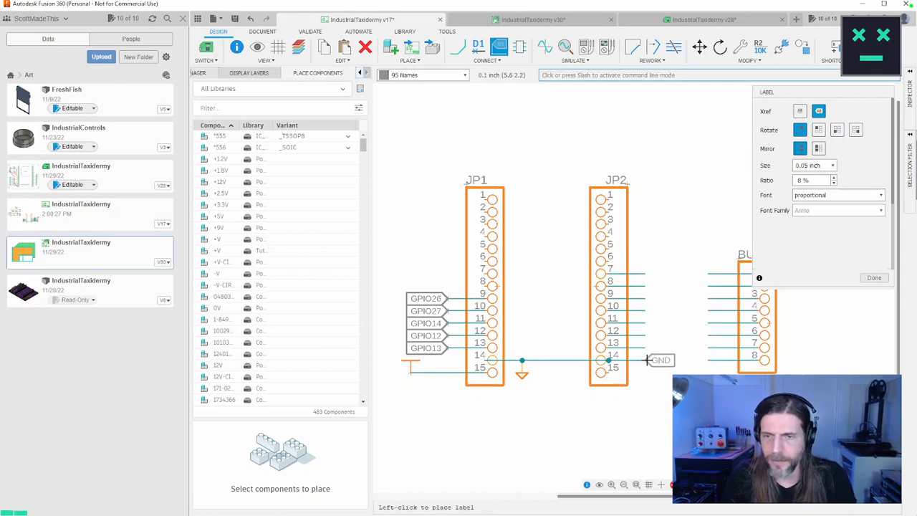
{"action": "left_click", "coordinate": [647, 360]}
{"action": "left_click", "coordinate": [647, 347]}
{"action": "left_click", "coordinate": [647, 347]}
{"action": "left_click", "coordinate": [647, 336]}
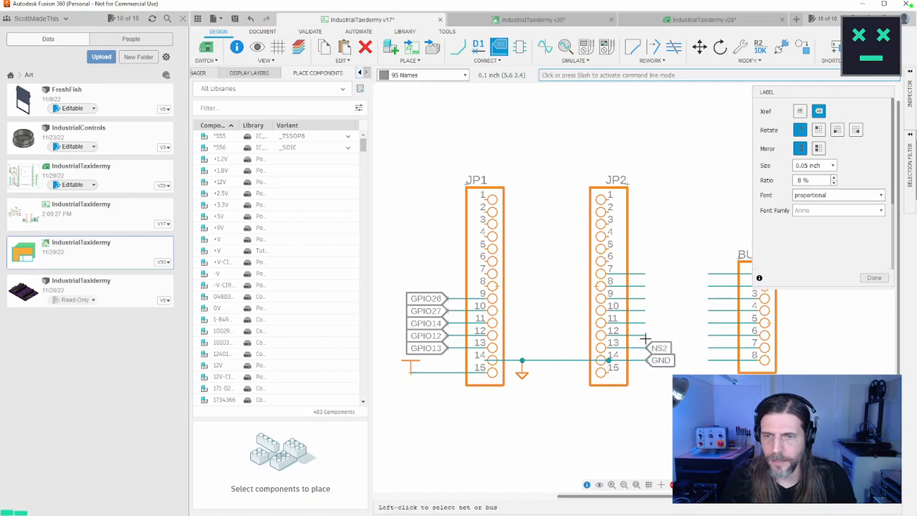
{"action": "left_click", "coordinate": [647, 335]}
Place Xref labels on the free ends of the wires from JP2 pins 11, 10, 9, 8 and 7
{"action": "left_click", "coordinate": [647, 323]}
{"action": "left_click", "coordinate": [647, 323]}
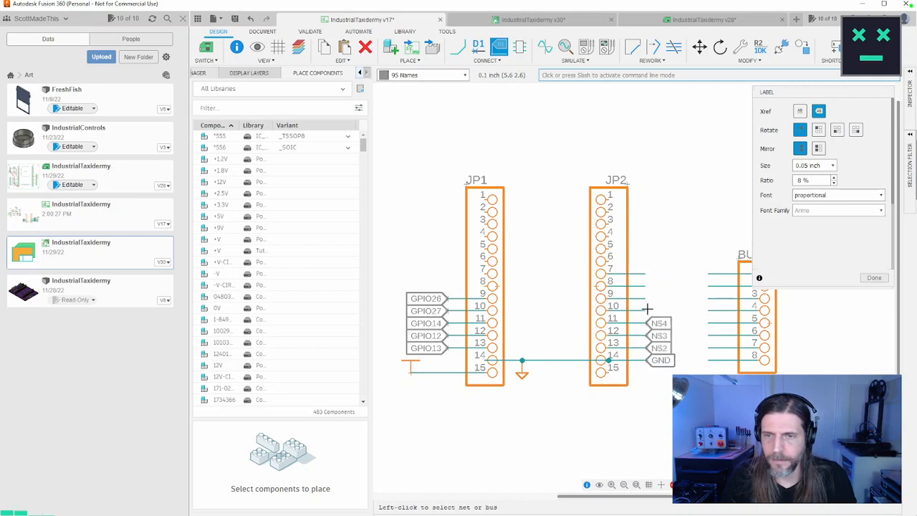
{"action": "left_click", "coordinate": [647, 311]}
{"action": "left_click", "coordinate": [647, 310]}
{"action": "left_click", "coordinate": [647, 298]}
{"action": "left_click", "coordinate": [647, 298]}
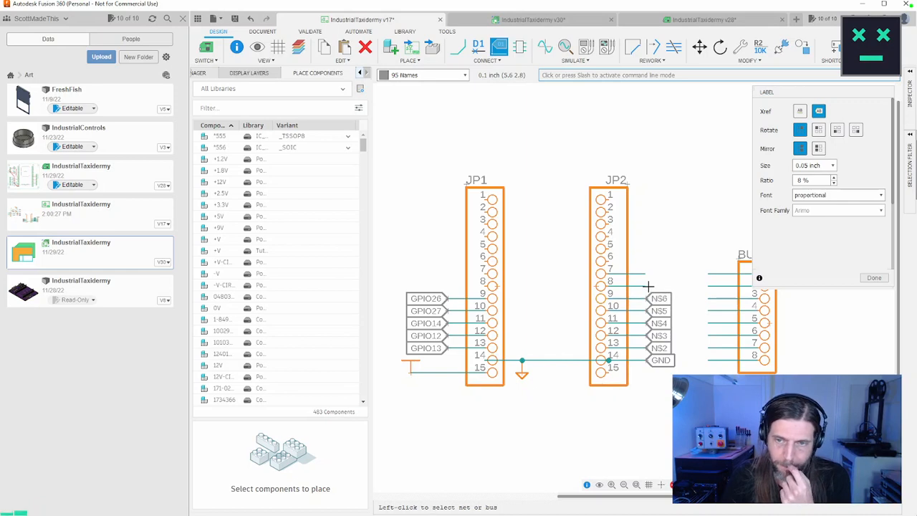
{"action": "left_click", "coordinate": [646, 286]}
{"action": "left_click", "coordinate": [647, 286]}
{"action": "left_click", "coordinate": [644, 273]}
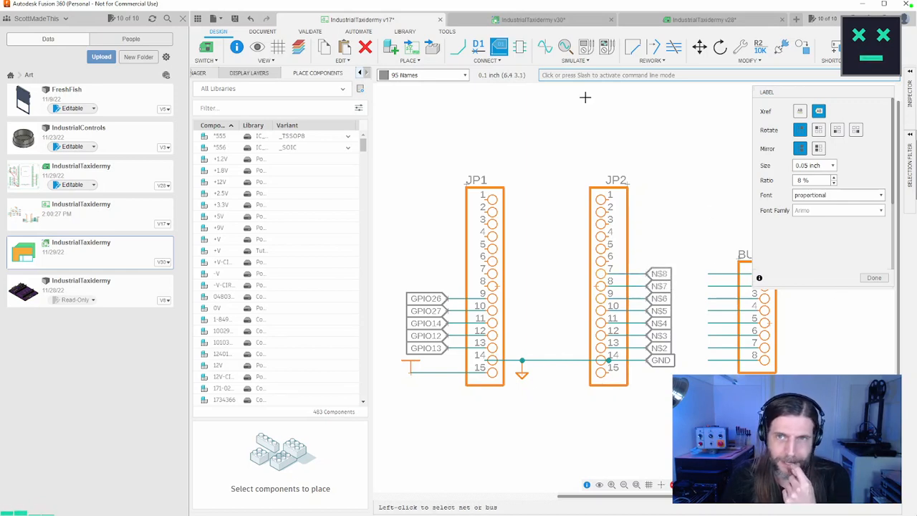
{"action": "left_click", "coordinate": [648, 61]}
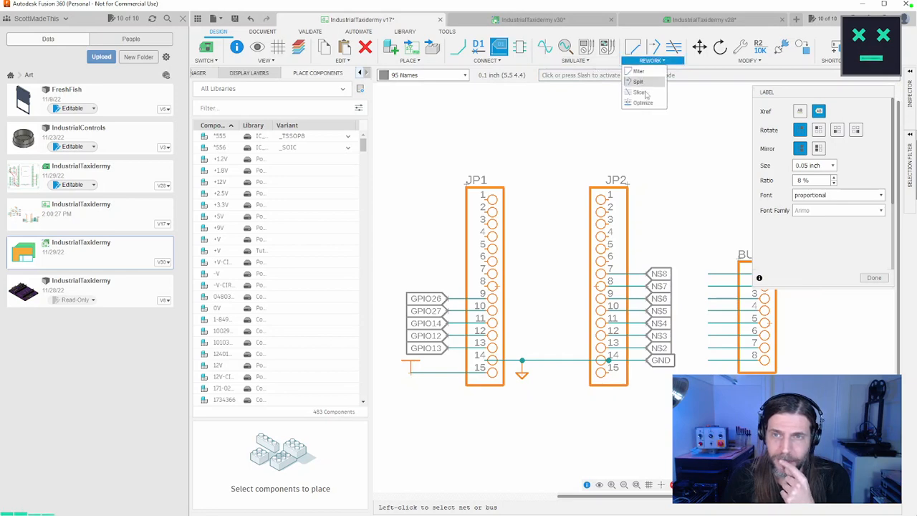
{"action": "left_click", "coordinate": [639, 91]}
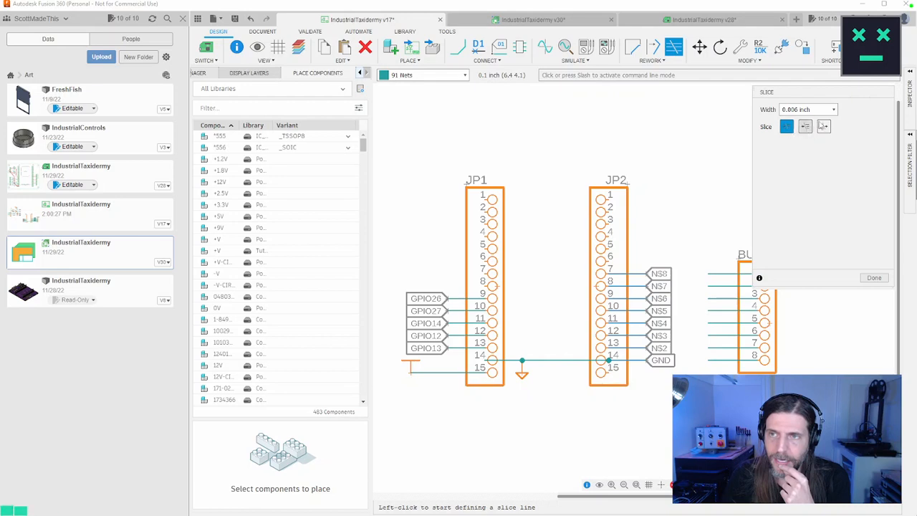
{"action": "left_click", "coordinate": [874, 278]}
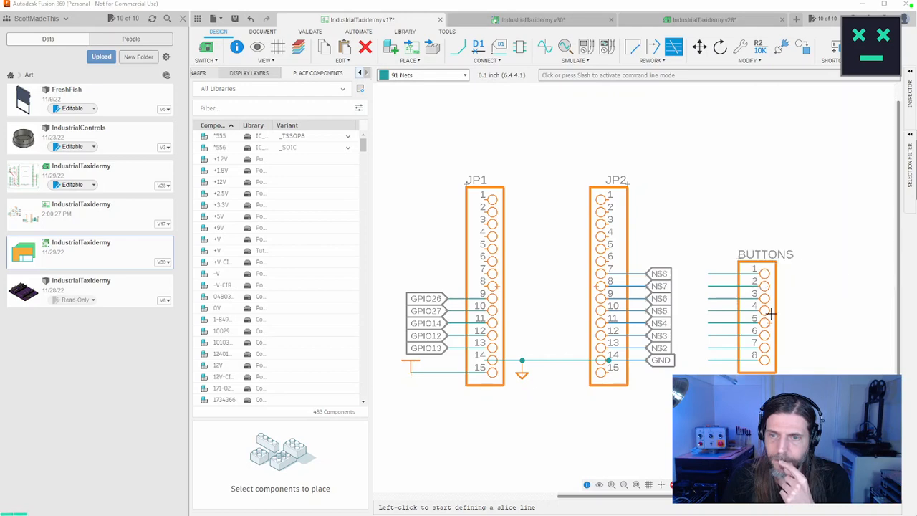
{"action": "key", "text": "Escape"}
Place an Xref label rotated 180° on the free end of the wire to BUTTONS pin 8
{"action": "middle_click_drag", "start_coordinate": [745, 393], "coordinate": [709, 396]}
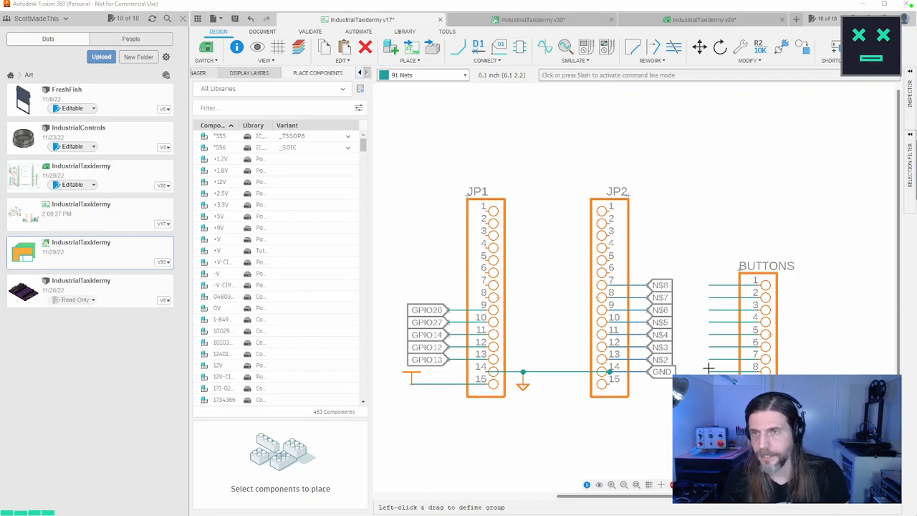
{"action": "key", "text": "l"}
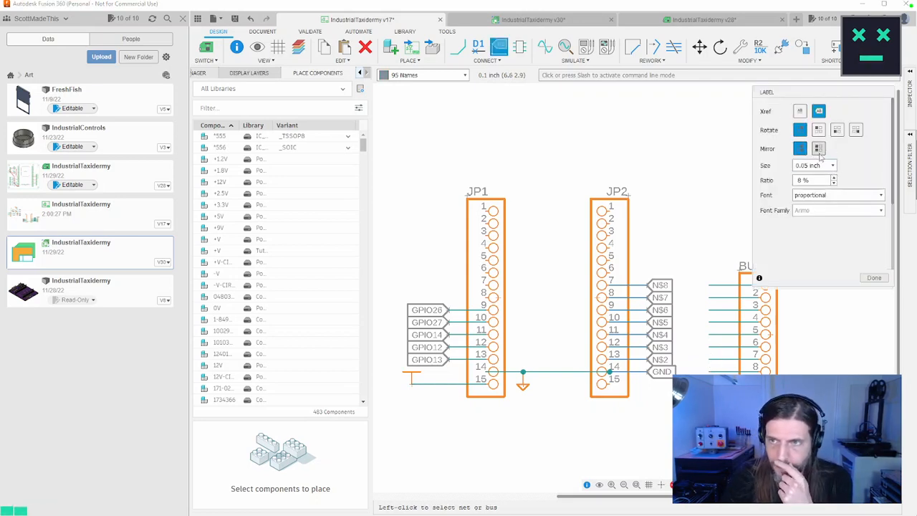
{"action": "left_click", "coordinate": [855, 130]}
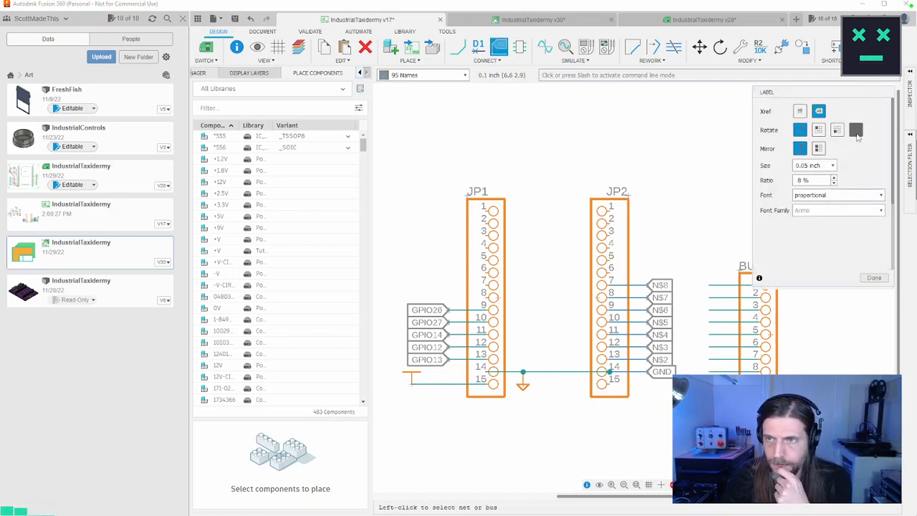
{"action": "left_click", "coordinate": [711, 367]}
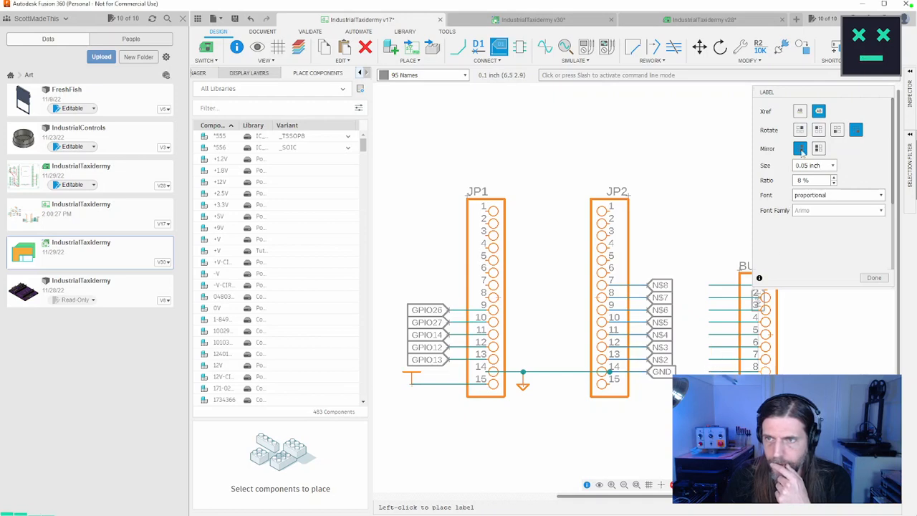
{"action": "left_click", "coordinate": [836, 131]}
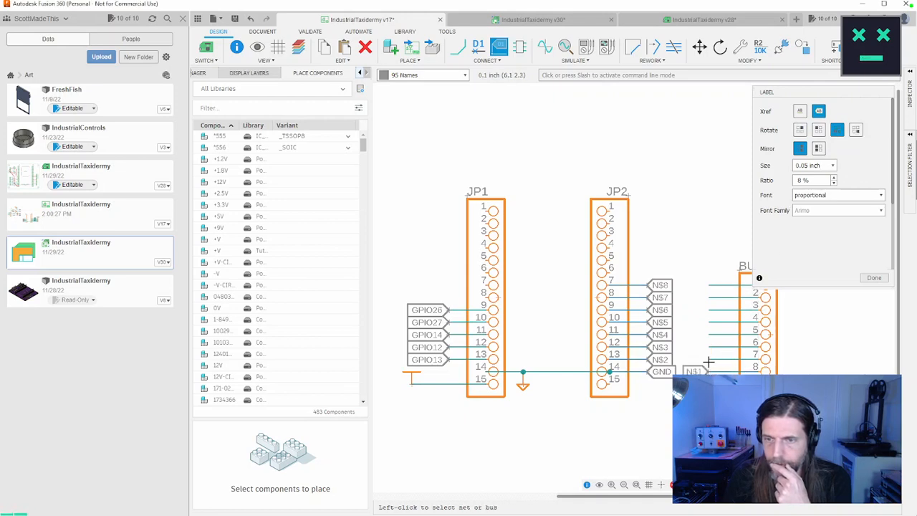
Place flag labels on the BUTTONS connector's nets for pins 7, 6, 5 and 4: GPIO15, GPIO2, GPIO4 and GPIO16
{"action": "left_click", "coordinate": [707, 359]}
{"action": "left_click", "coordinate": [707, 347]}
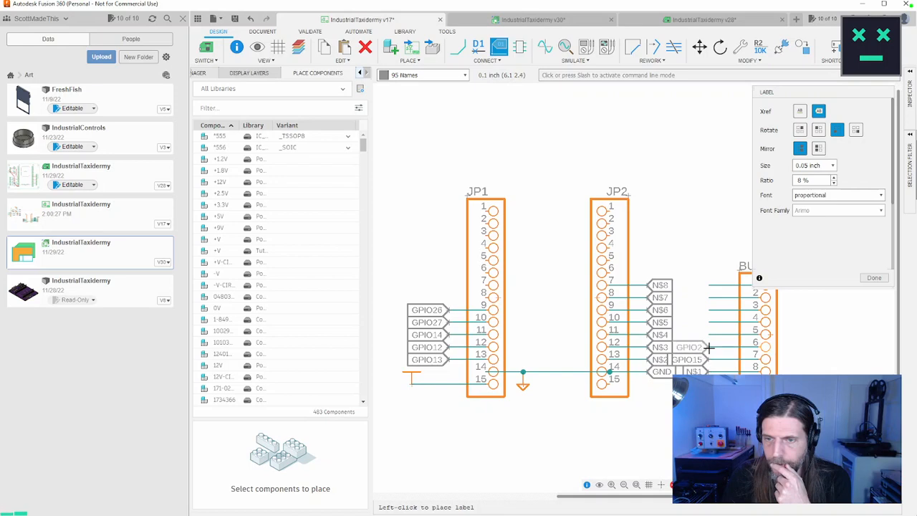
{"action": "left_click", "coordinate": [708, 347]}
{"action": "left_click", "coordinate": [708, 334]}
{"action": "left_click", "coordinate": [707, 334]}
{"action": "left_click", "coordinate": [708, 321]}
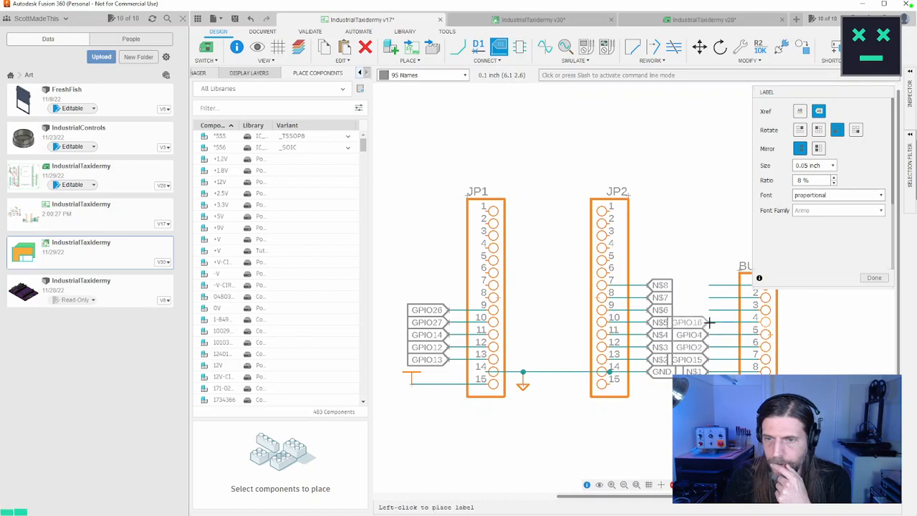
{"action": "left_click", "coordinate": [707, 321]}
Label the BUTTONS connector's nets for pins 3, 2 and 1, namely GPIO17, GPIO5 and GPIO18, and finish labelling
{"action": "left_click", "coordinate": [707, 310]}
{"action": "left_click", "coordinate": [707, 309]}
{"action": "left_click", "coordinate": [708, 297]}
{"action": "left_click", "coordinate": [708, 297]}
{"action": "left_click", "coordinate": [708, 285]}
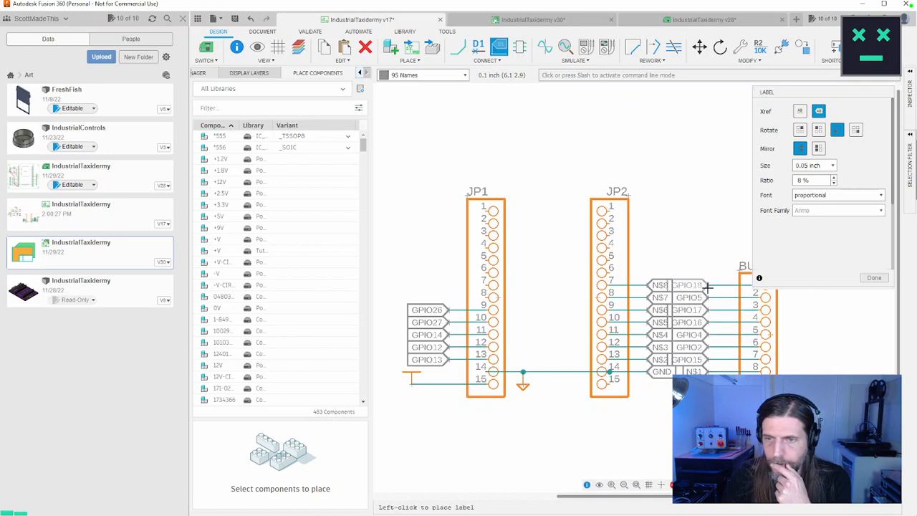
{"action": "left_click", "coordinate": [708, 285]}
{"action": "middle_click_drag", "start_coordinate": [714, 257], "coordinate": [582, 233]}
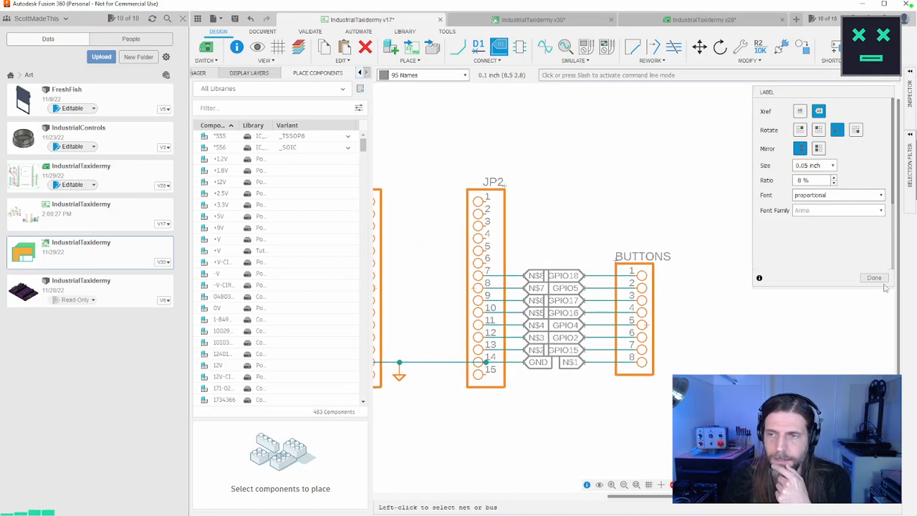
{"action": "key", "text": "Escape"}
Move the BUTTONS connector with its nets and labels as a group to the right, clear of the JP2 labels
{"action": "left_click_drag", "start_coordinate": [720, 225], "coordinate": [556, 391]}
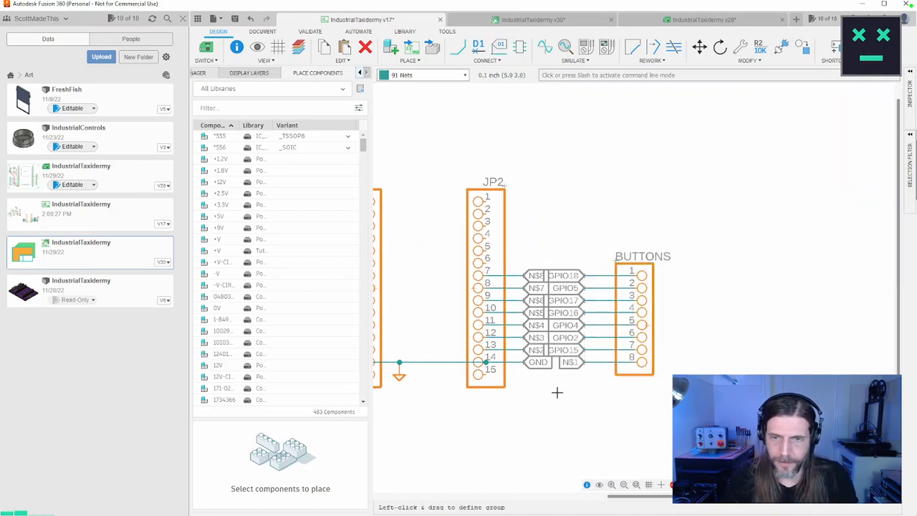
{"action": "key", "text": "m"}
{"action": "right_click", "coordinate": [576, 313], "text": "ctrl"}
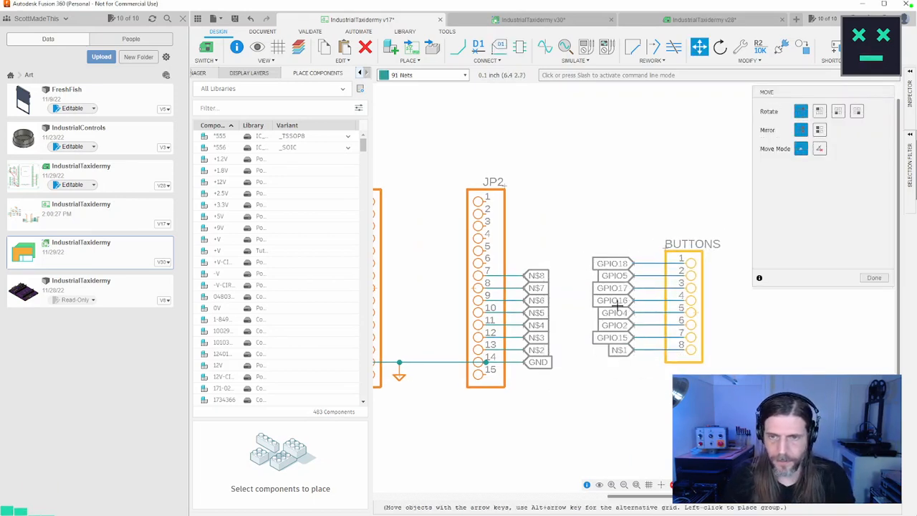
{"action": "left_click", "coordinate": [614, 315]}
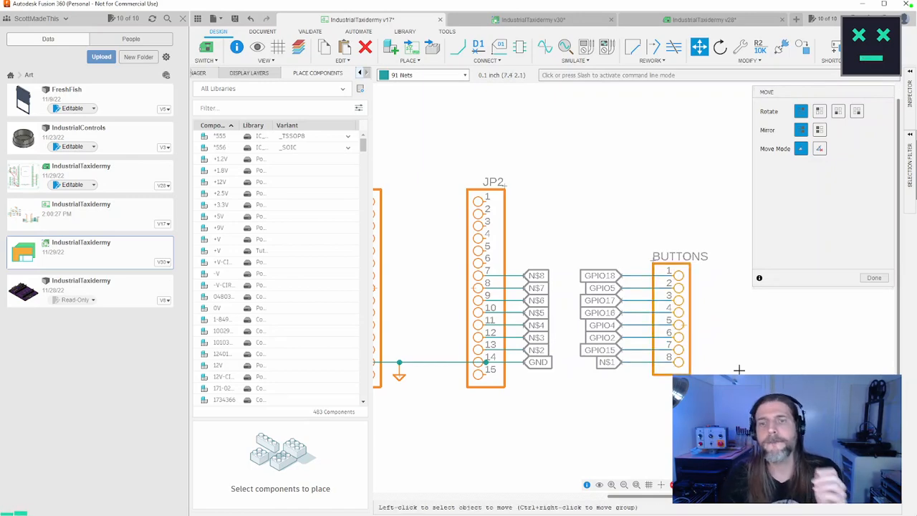
{"action": "middle_click_drag", "start_coordinate": [518, 373], "coordinate": [607, 395]}
{"action": "scroll", "coordinate": [608, 395], "scroll_direction": "up", "scroll_amount": 2}
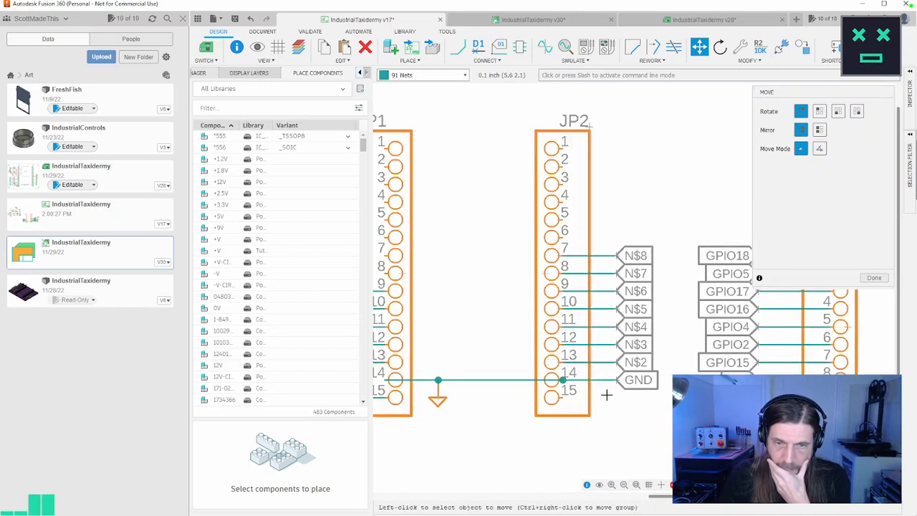
{"action": "scroll", "coordinate": [609, 395], "scroll_direction": "down", "scroll_amount": 4}
{"action": "scroll", "coordinate": [609, 392], "scroll_direction": "up", "scroll_amount": 2}
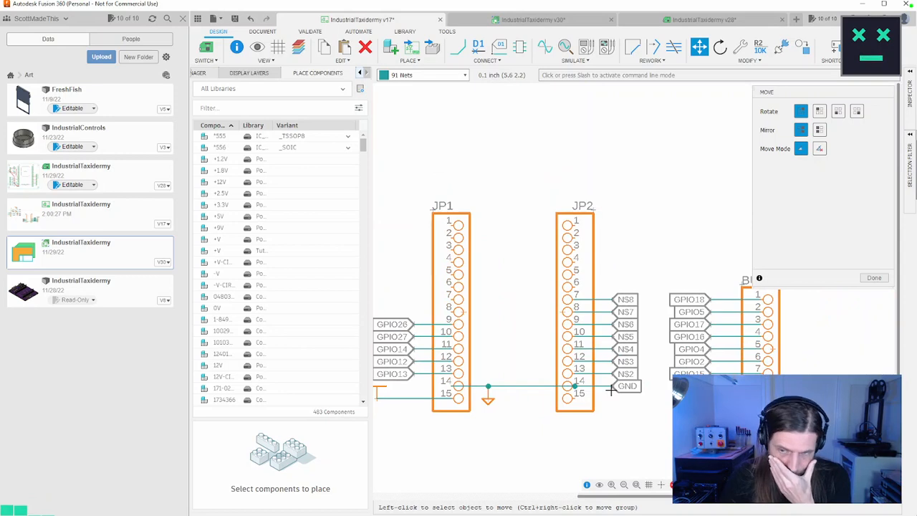
{"action": "middle_click_drag", "start_coordinate": [614, 387], "coordinate": [639, 409]}
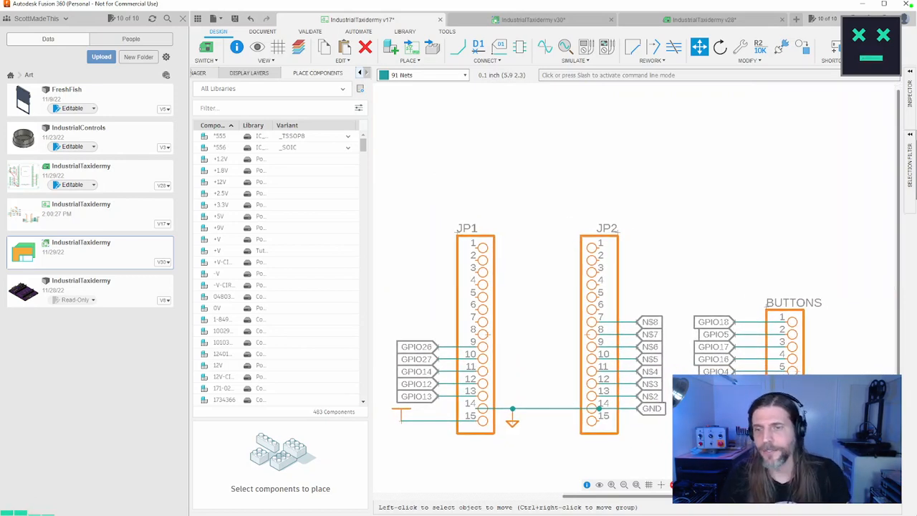
{"action": "key", "text": "Escape"}
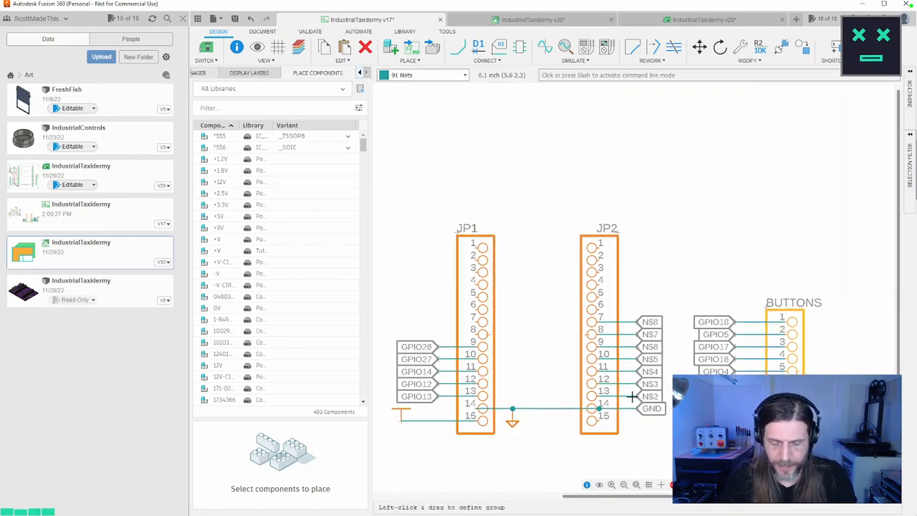
Rename the net on JP2 pin 13 to GPIO15 and connect it with the existing net of that name
{"action": "key", "text": "n"}
{"action": "left_click", "coordinate": [629, 396]}
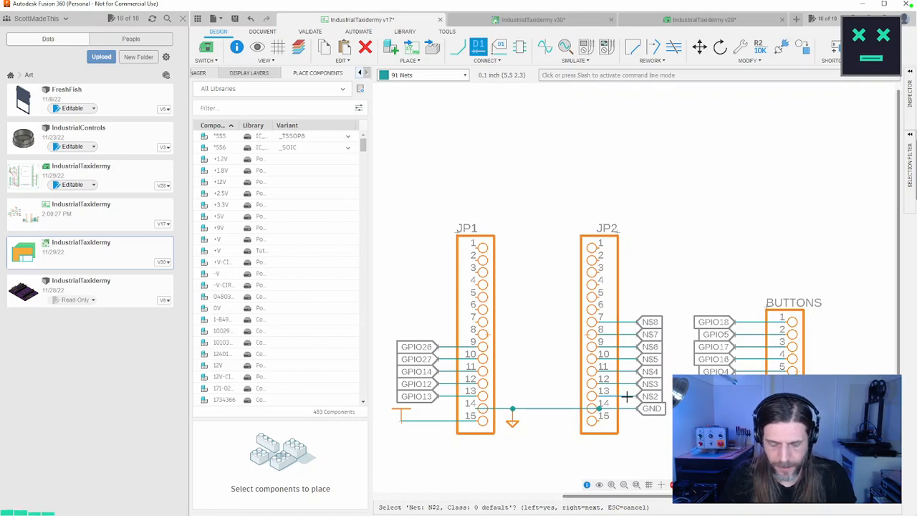
{"action": "left_click", "coordinate": [626, 396]}
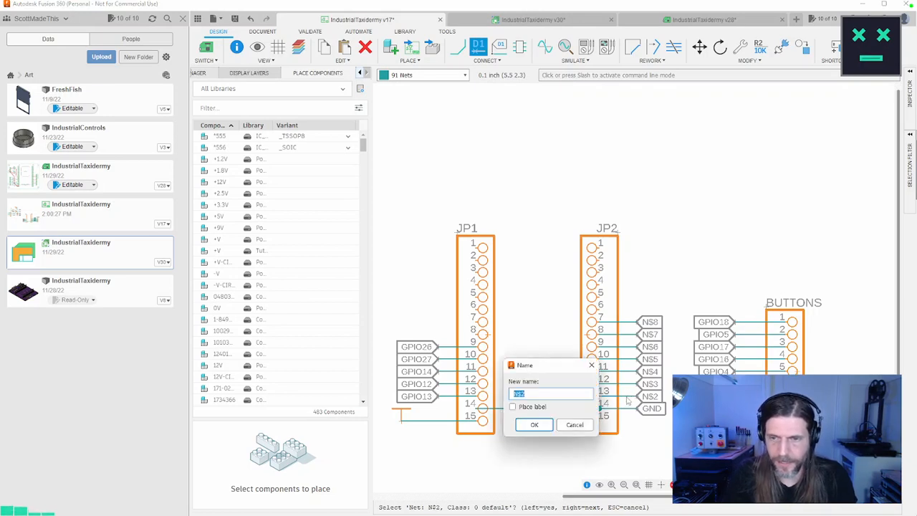
{"action": "type", "text": "GPIO15"}
{"action": "key", "text": "Return"}
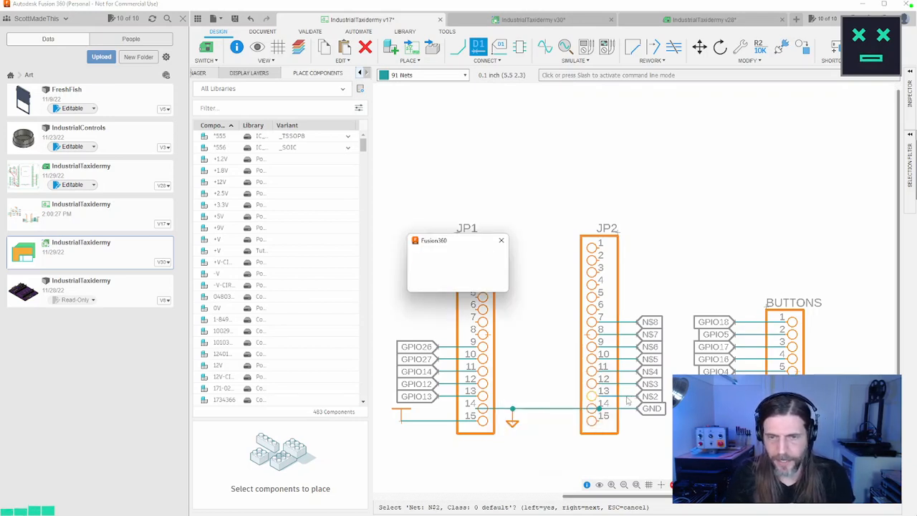
{"action": "key", "text": "Return"}
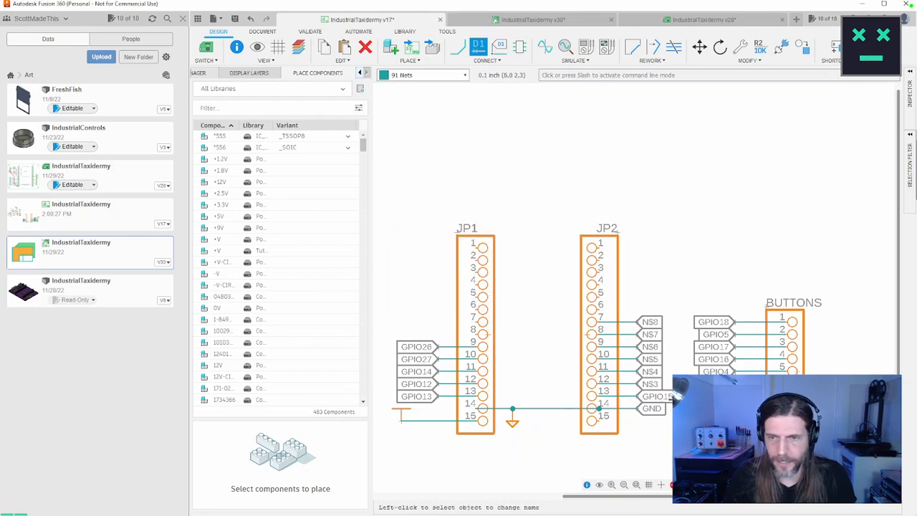
Rename the net on JP2 pin 12 to GPIO2 and connect it with the existing net of that name
{"action": "left_click", "coordinate": [626, 384]}
{"action": "type", "text": "GPIO2"}
{"action": "key", "text": "Return"}
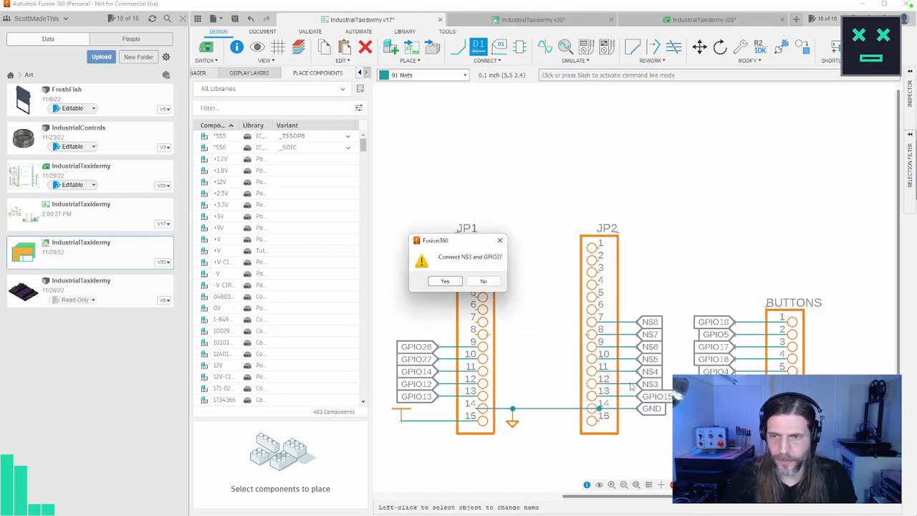
{"action": "key", "text": "Return"}
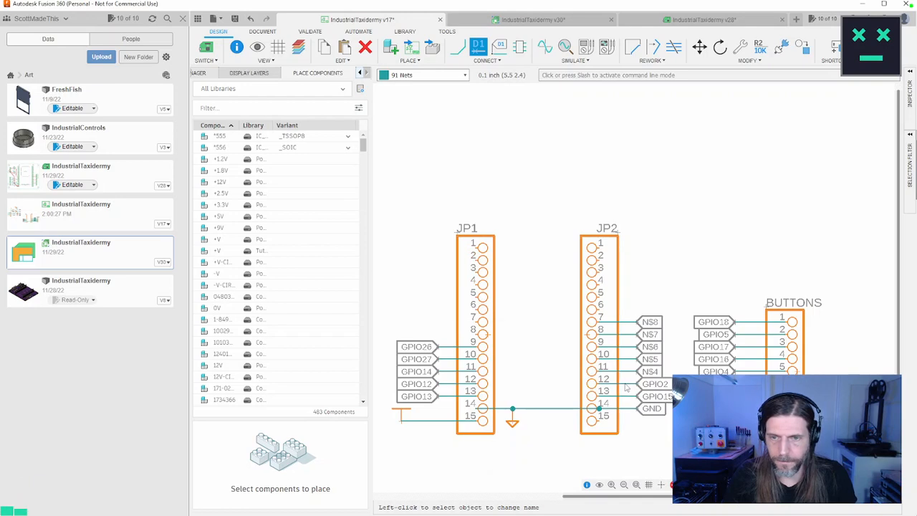
{"action": "left_click", "coordinate": [625, 387]}
{"action": "key", "text": "Escape"}
Rename the net on JP2 pin 11 to GPIO4 and connect it with the existing net of that name
{"action": "left_click", "coordinate": [627, 375]}
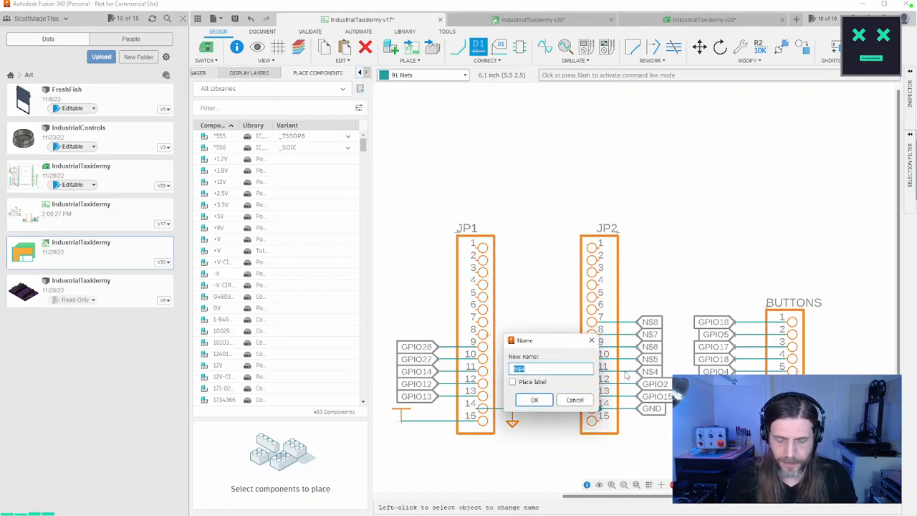
{"action": "type", "text": "GPIO"}
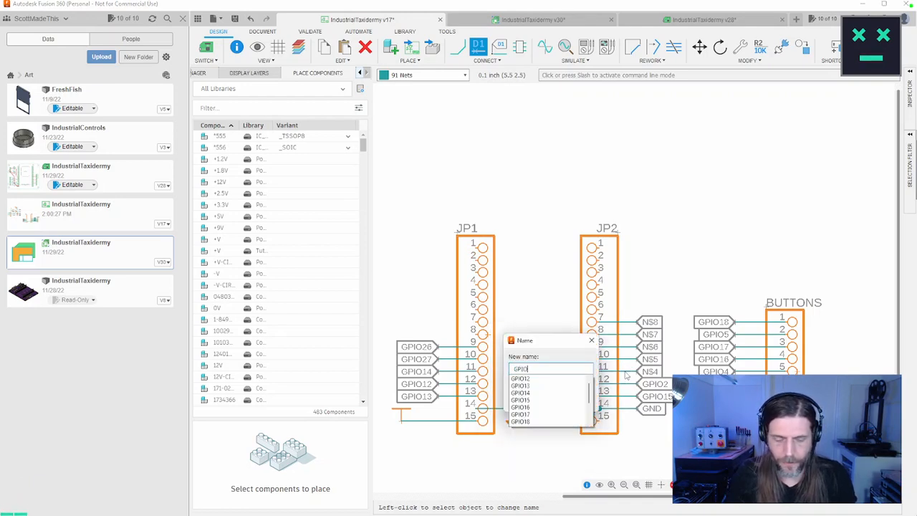
{"action": "type", "text": "4"}
{"action": "key", "text": "Return"}
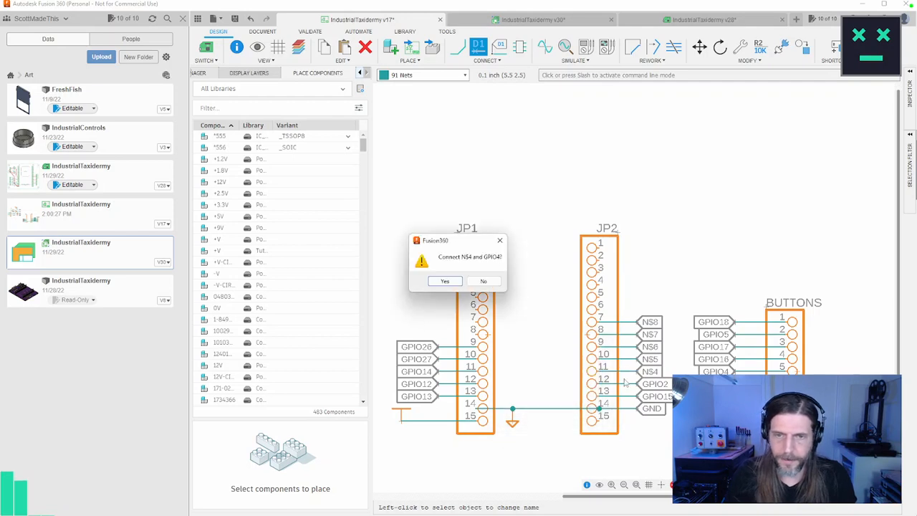
{"action": "key", "text": "Return"}
Rename the net on JP2 pin 10 to GPIO16 and connect it with the existing net of that name
{"action": "left_click", "coordinate": [628, 358]}
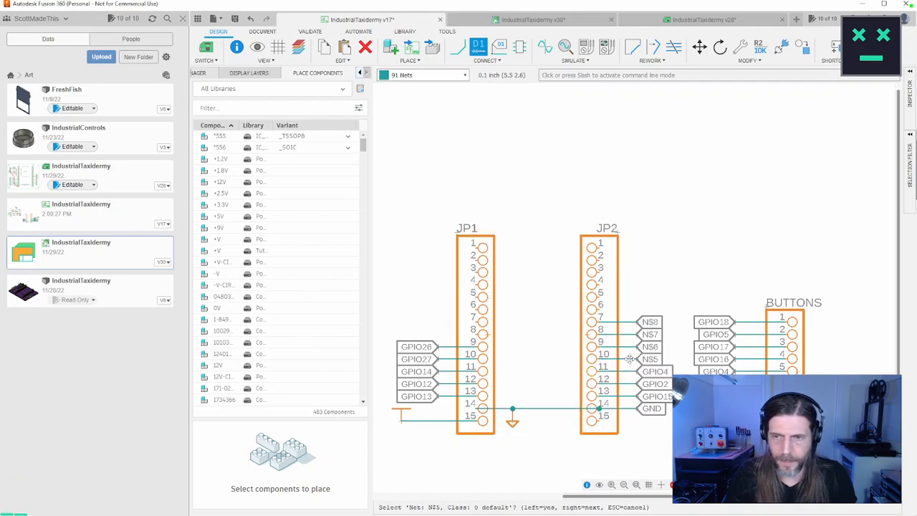
{"action": "left_click", "coordinate": [628, 358]}
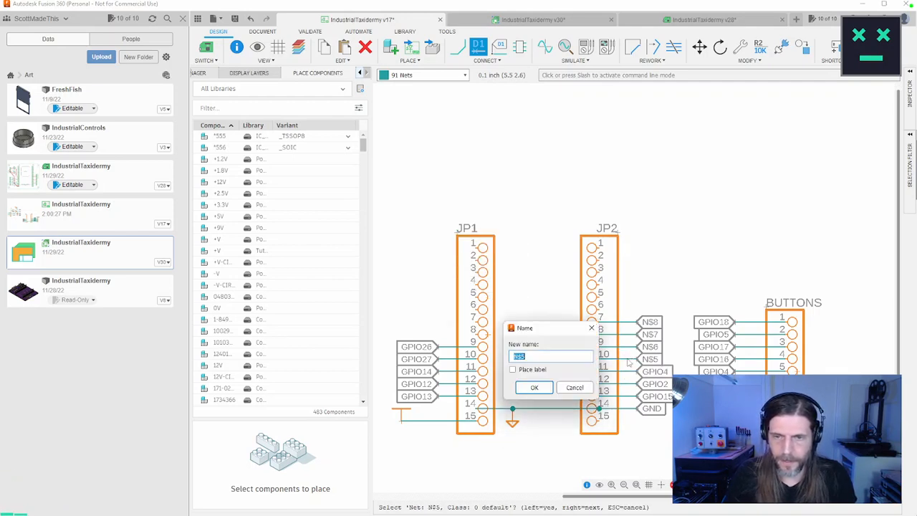
{"action": "type", "text": "GPIO"}
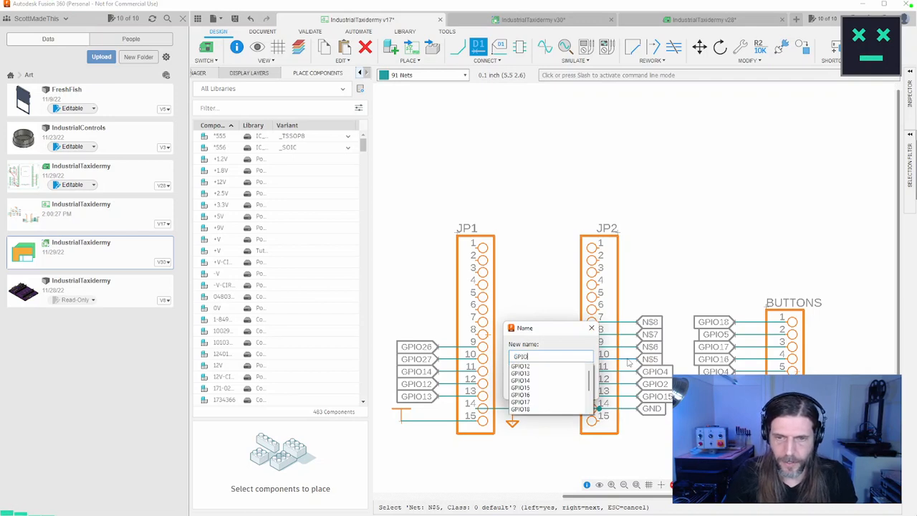
{"action": "type", "text": "16"}
{"action": "key", "text": "Return"}
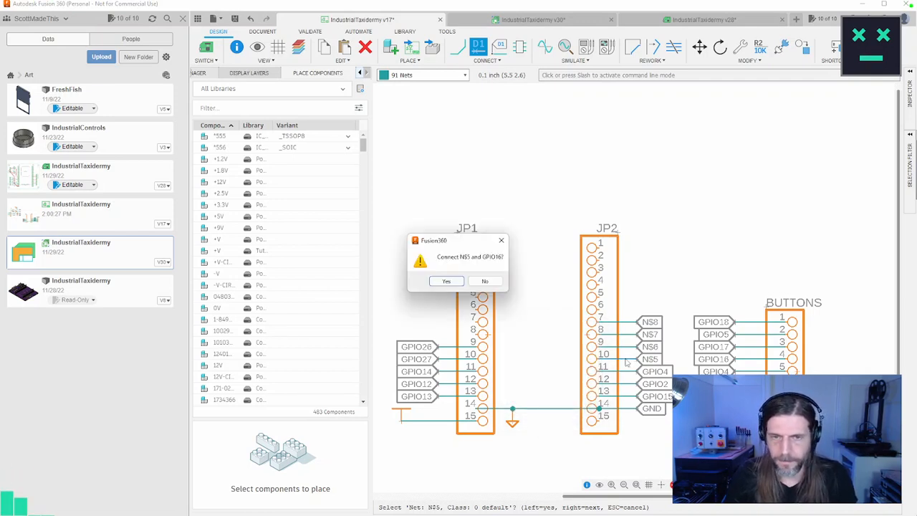
{"action": "key", "text": "Return"}
Rename the net on JP2 pin 9 to GPIO17 and connect it with the existing net of that name
{"action": "left_click", "coordinate": [626, 347]}
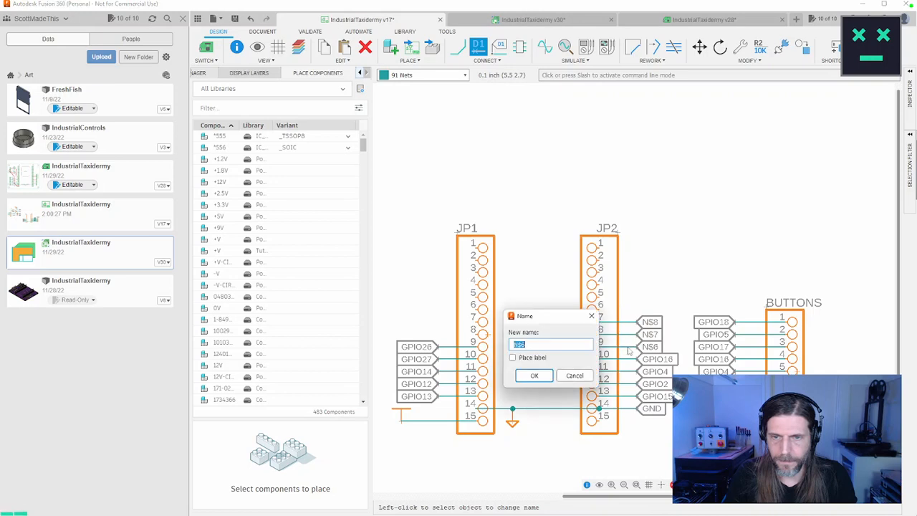
{"action": "type", "text": "GPIO17"}
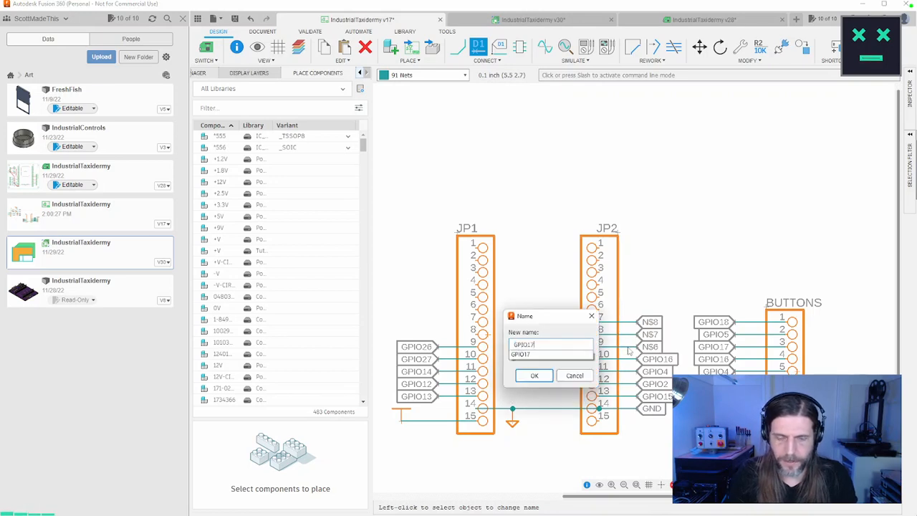
{"action": "key", "text": "Return"}
{"action": "left_click", "coordinate": [460, 283]}
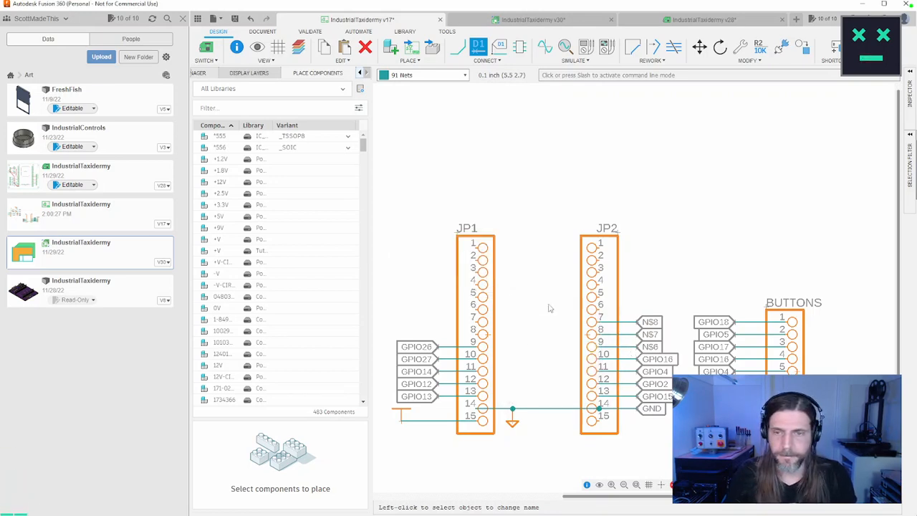
Rename the net on JP2 pin 8 to GPIO5 and connect it with the existing net of that name
{"action": "left_click", "coordinate": [634, 334]}
{"action": "type", "text": "GPIO5"}
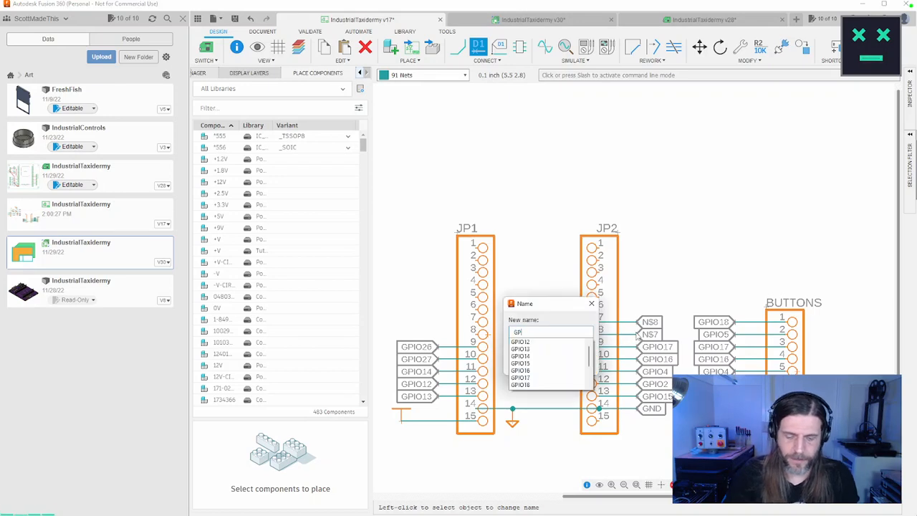
{"action": "key", "text": "Return"}
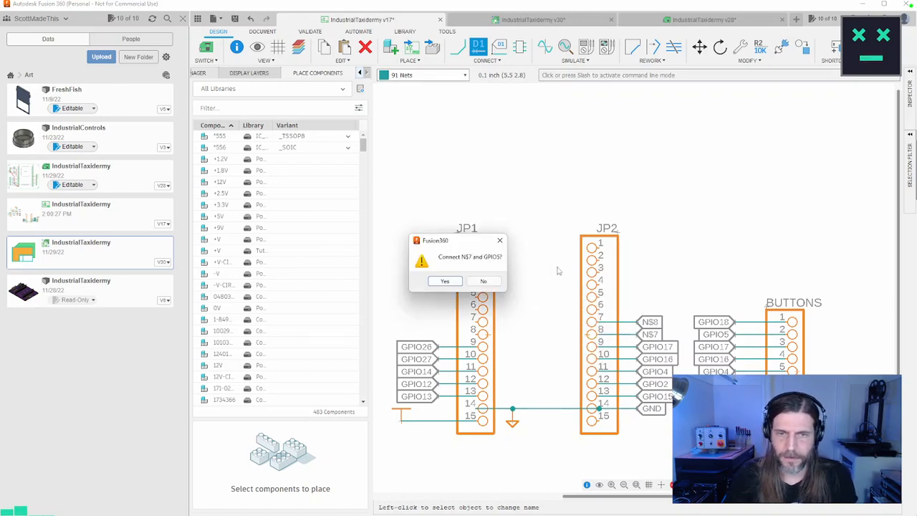
{"action": "left_click", "coordinate": [445, 280]}
Rename the net on JP2 pin 7 to GPIO18 and connect it with the existing net of that name
{"action": "left_click", "coordinate": [625, 321]}
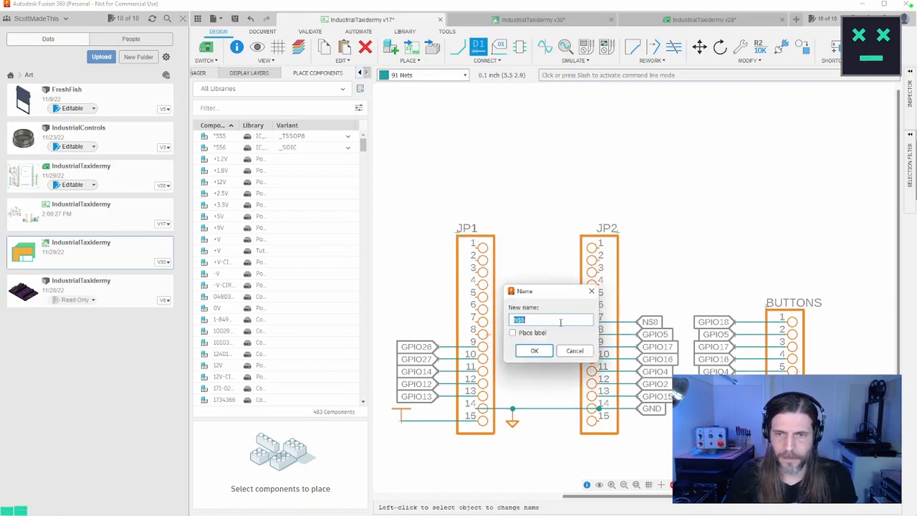
{"action": "type", "text": "GPIO18"}
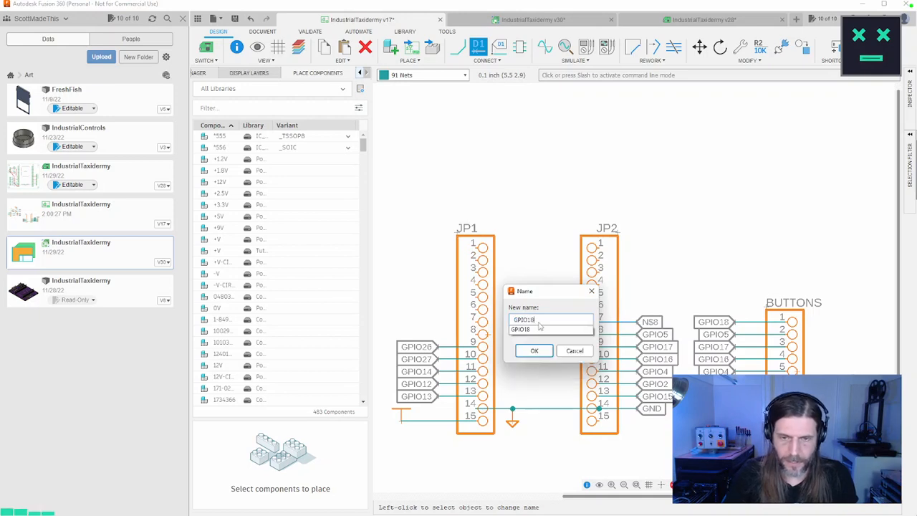
{"action": "key", "text": "Return"}
{"action": "left_click", "coordinate": [447, 281]}
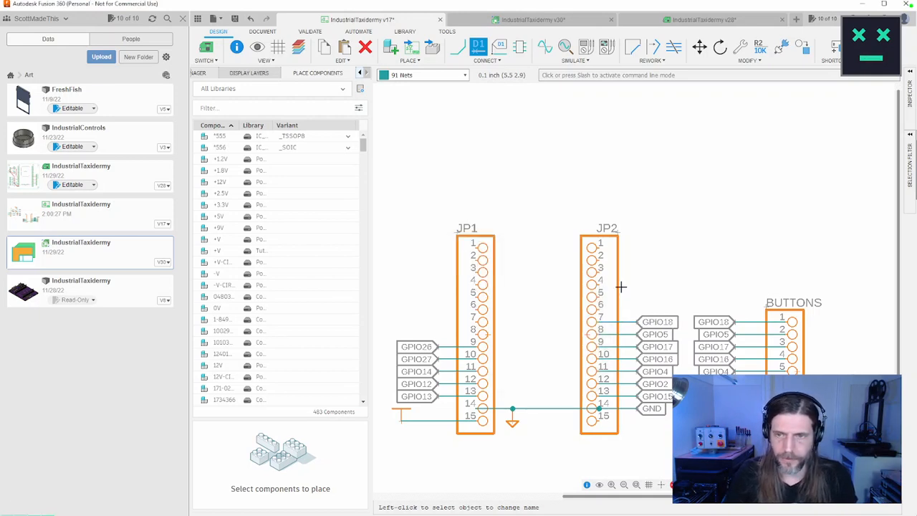
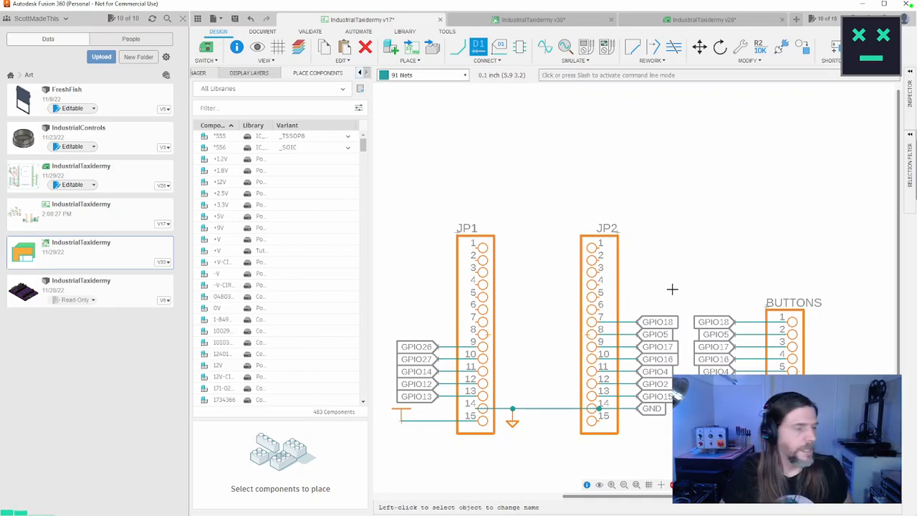
{"action": "scroll", "coordinate": [702, 310], "scroll_direction": "up", "scroll_amount": 3}
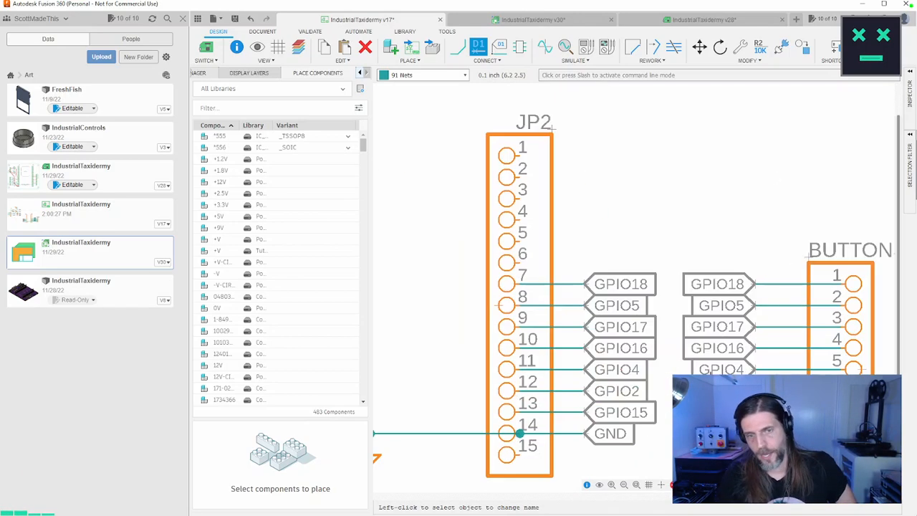
{"action": "scroll", "coordinate": [701, 310], "scroll_direction": "down", "scroll_amount": 5}
{"action": "scroll", "coordinate": [702, 310], "scroll_direction": "up", "scroll_amount": 2}
{"action": "middle_click_drag", "start_coordinate": [702, 310], "coordinate": [777, 309]}
{"action": "scroll", "coordinate": [780, 291], "scroll_direction": "down", "scroll_amount": 2}
{"action": "scroll", "coordinate": [780, 293], "scroll_direction": "up", "scroll_amount": 1}
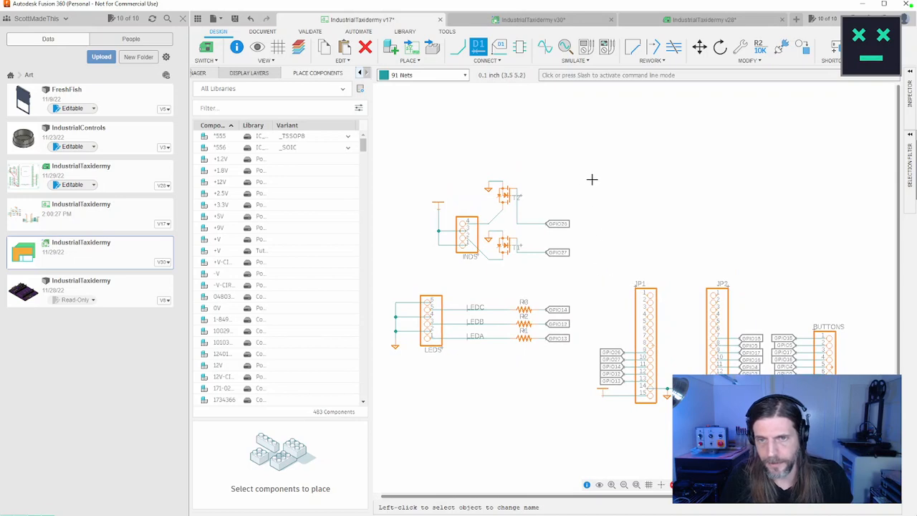
Save the schematic with its new GPIO net connections and switch to the linked PCB board layout
{"action": "middle_click_drag", "start_coordinate": [592, 179], "coordinate": [642, 172]}
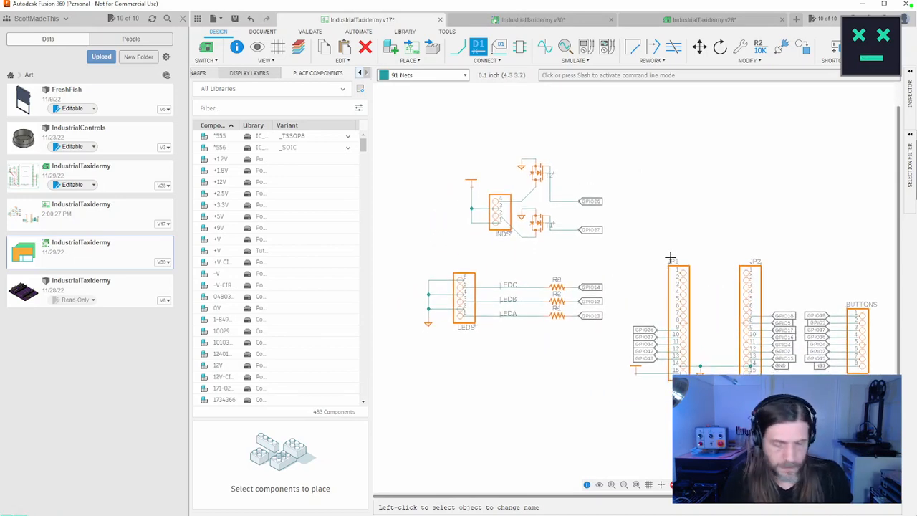
{"action": "middle_click_drag", "start_coordinate": [670, 258], "coordinate": [653, 246]}
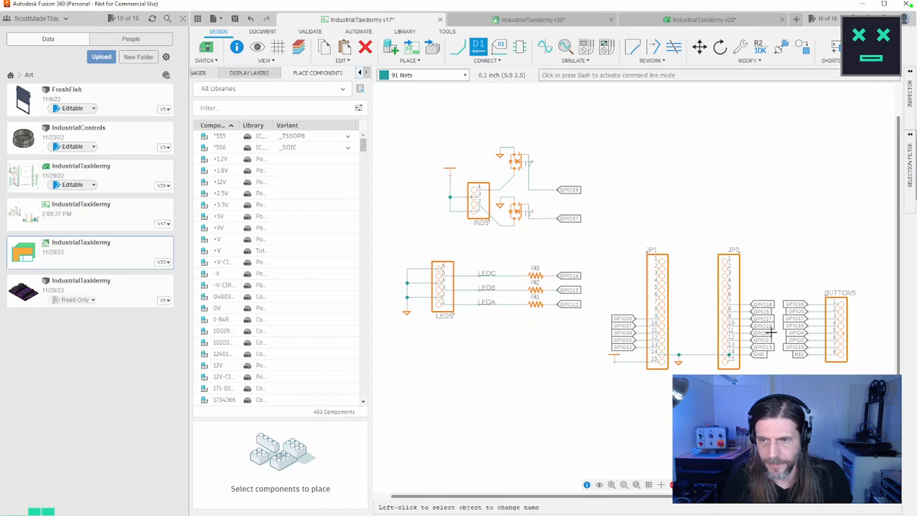
{"action": "left_click", "coordinate": [506, 295]}
{"action": "left_click", "coordinate": [462, 290]}
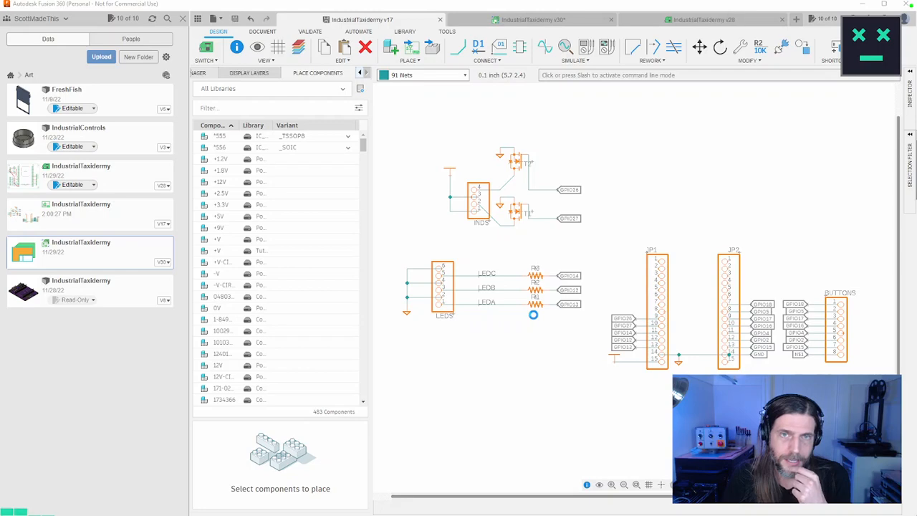
{"action": "key", "text": "Escape"}
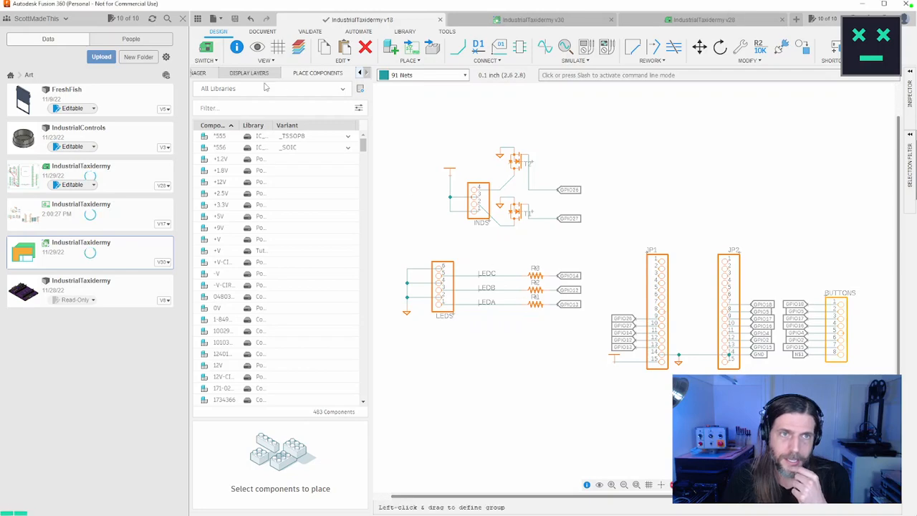
{"action": "left_click", "coordinate": [206, 47]}
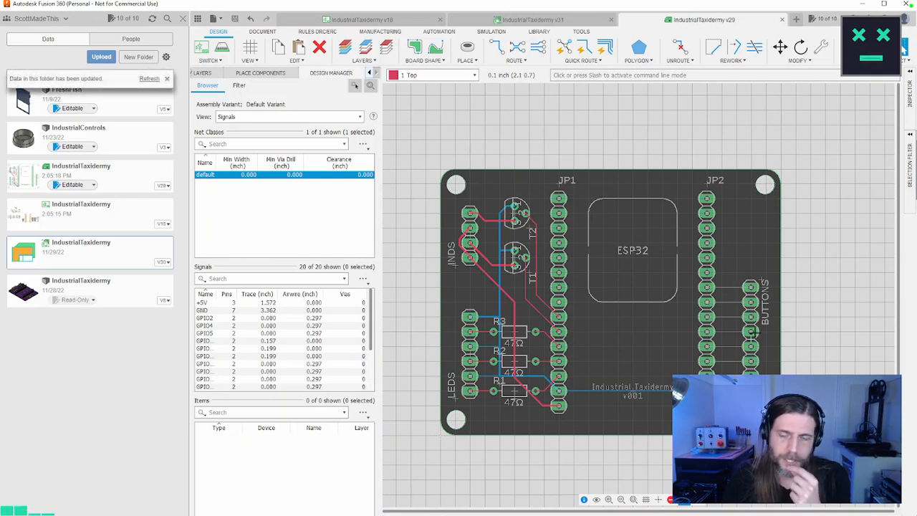
Manually route a top-layer trace for GPIO15 from JP2 pin 13 to BUTTONS pin 7
{"action": "scroll", "coordinate": [754, 326], "scroll_direction": "up", "scroll_amount": 5}
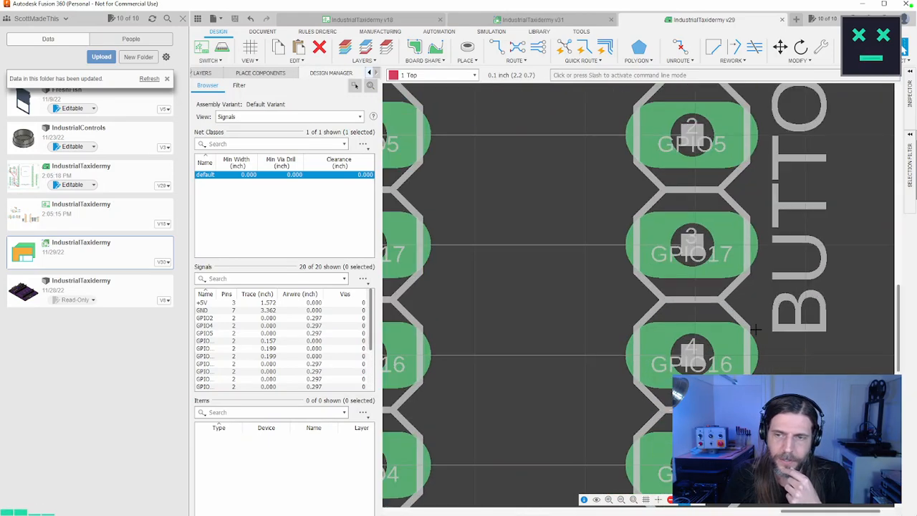
{"action": "scroll", "coordinate": [755, 329], "scroll_direction": "down", "scroll_amount": 2}
{"action": "scroll", "coordinate": [755, 329], "scroll_direction": "down", "scroll_amount": 4}
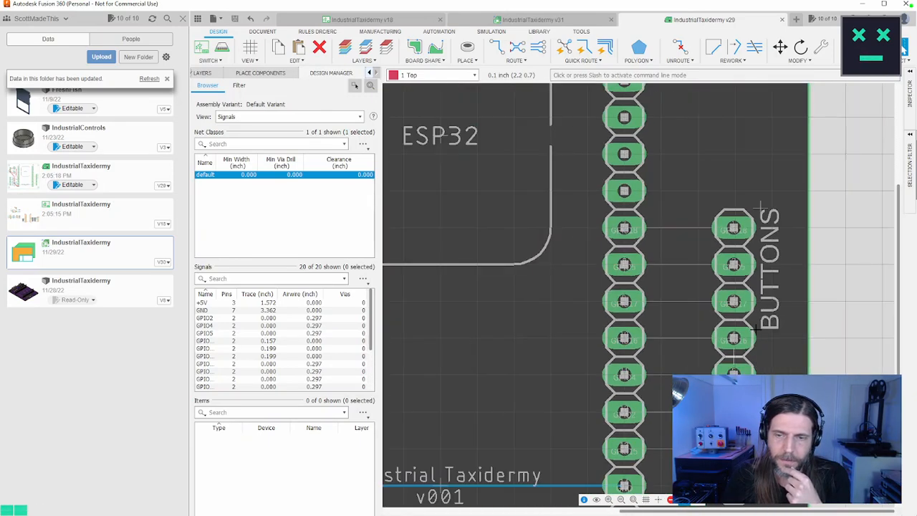
{"action": "scroll", "coordinate": [753, 328], "scroll_direction": "up", "scroll_amount": 2}
{"action": "middle_click_drag", "start_coordinate": [808, 374], "coordinate": [747, 317]}
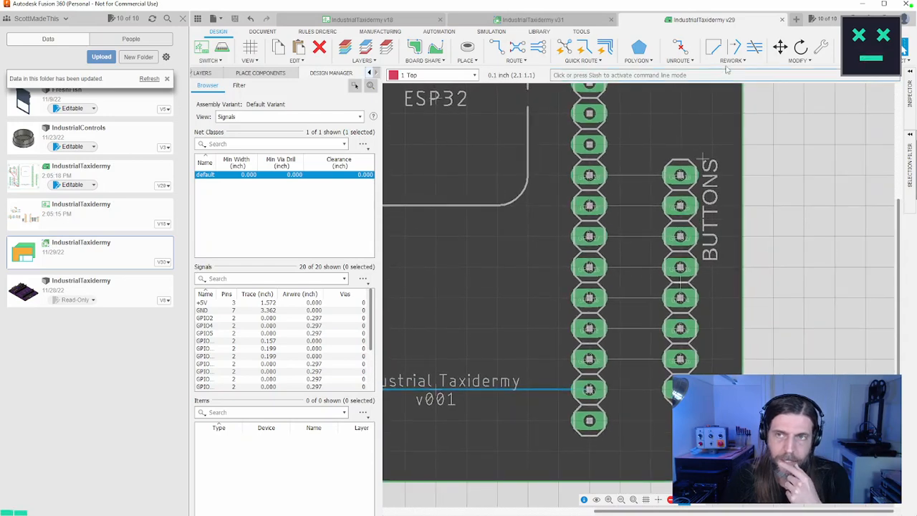
{"action": "left_click", "coordinate": [514, 61]}
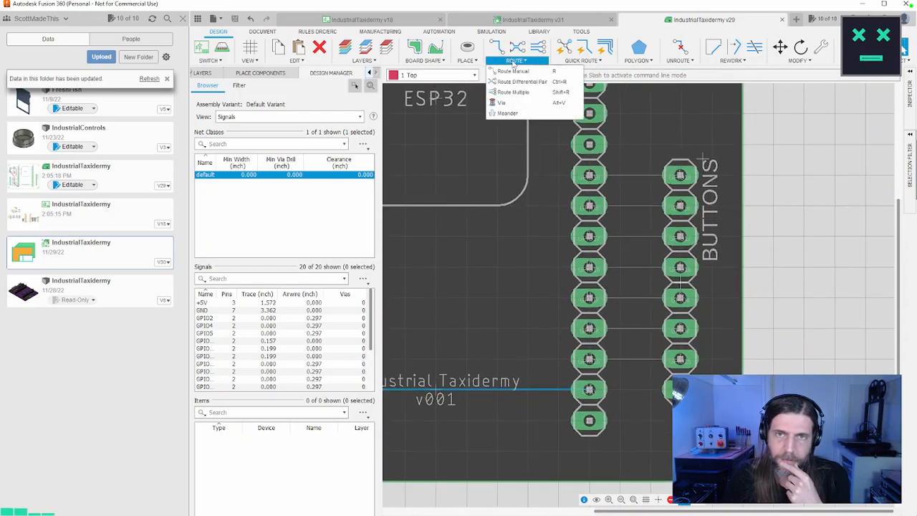
{"action": "left_click", "coordinate": [512, 72]}
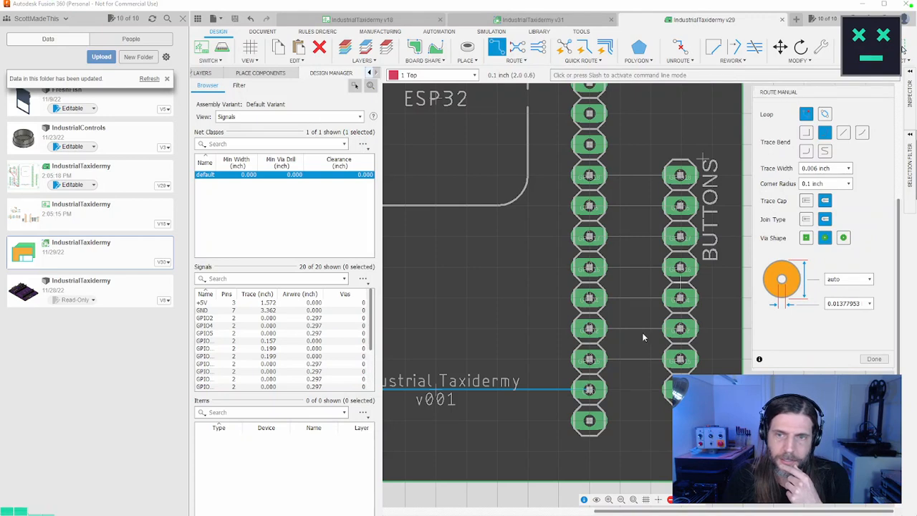
{"action": "left_click", "coordinate": [589, 358]}
{"action": "left_click", "coordinate": [680, 358]}
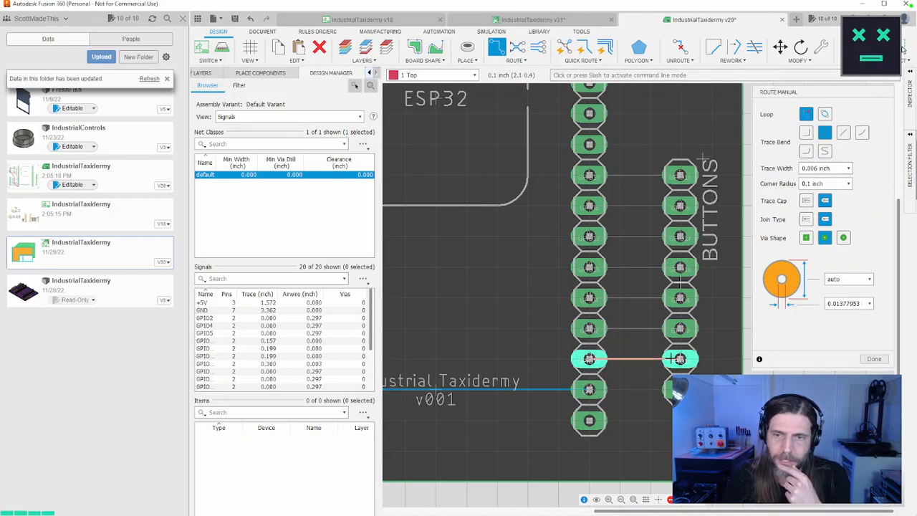
{"action": "left_click", "coordinate": [593, 328]}
{"action": "key", "text": "Escape"}
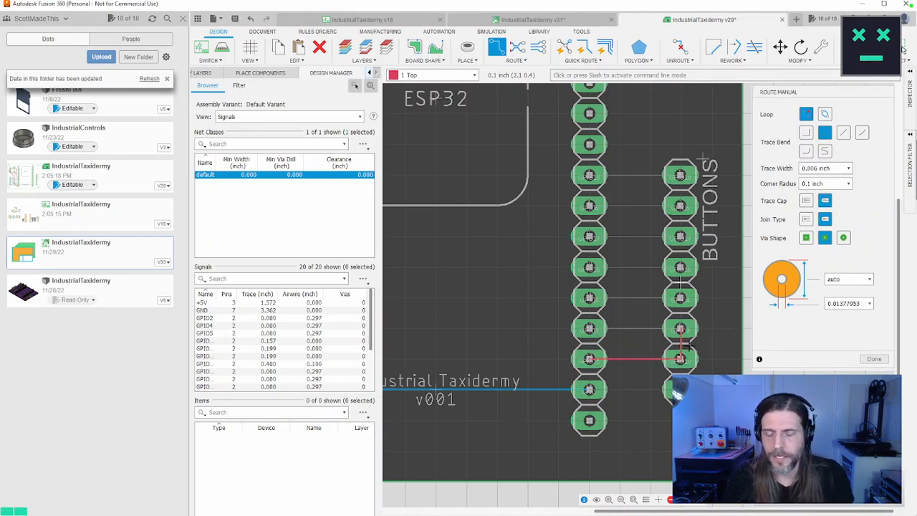
{"action": "key", "text": "Escape"}
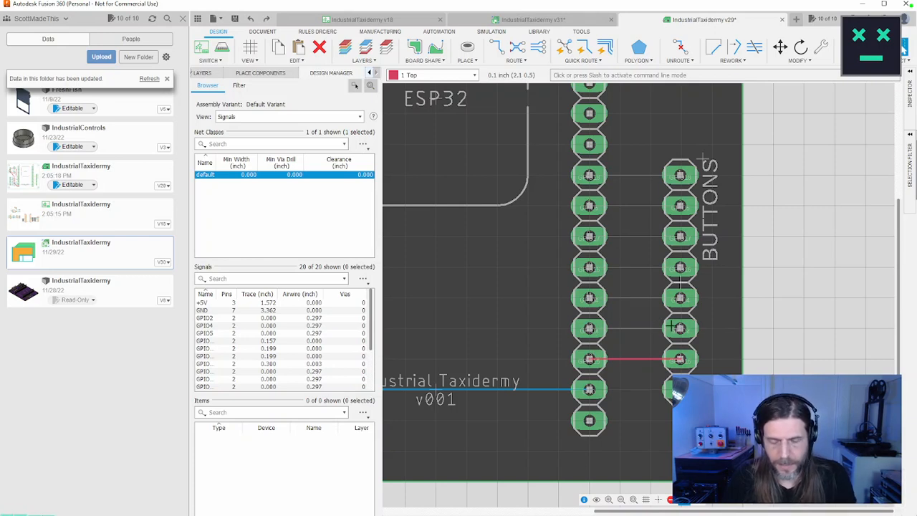
Manually route a top-layer trace for GPIO2 from JP2 pin 12 to BUTTONS pin 6
{"action": "key", "text": "r"}
{"action": "left_click", "coordinate": [597, 327]}
{"action": "left_click", "coordinate": [679, 328]}
{"action": "left_click", "coordinate": [596, 297]}
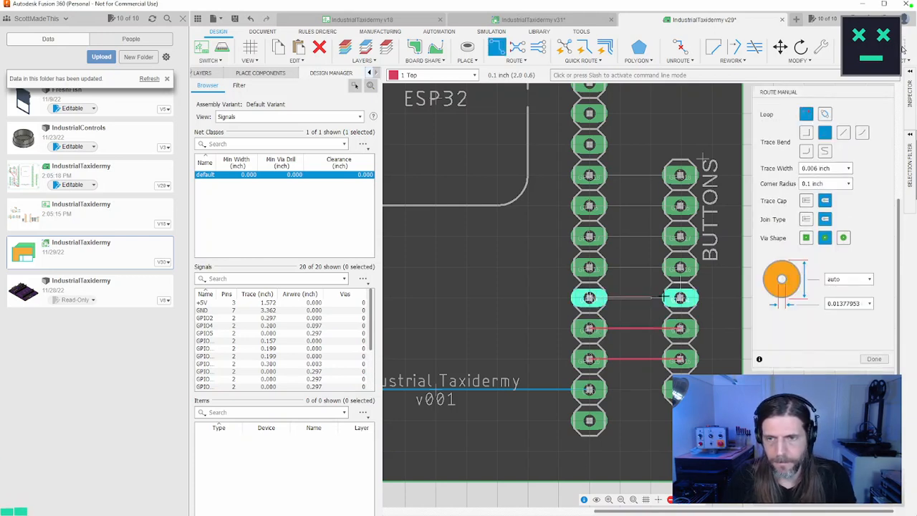
{"action": "key", "text": "Escape"}
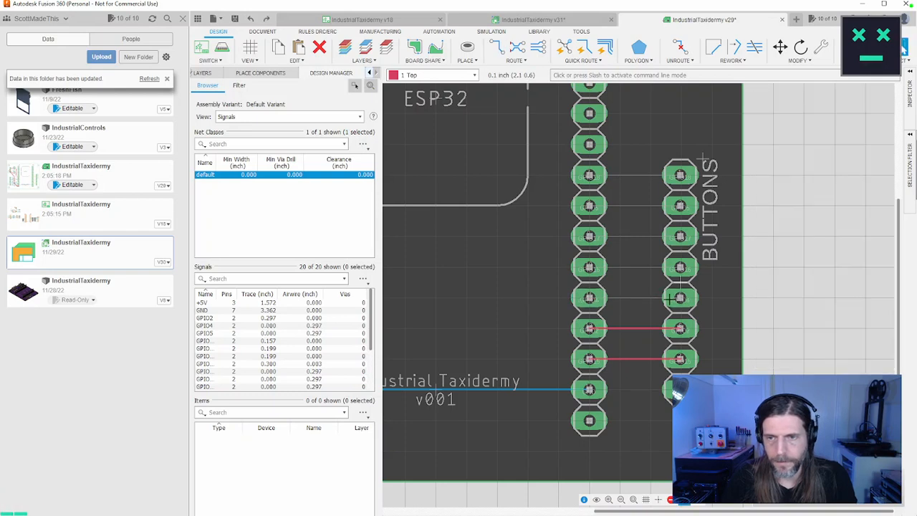
Route straight top-layer traces for GPIO4, GPIO16 and GPIO17 from JP2 pins 11, 10 and 9 to BUTTONS pins 5, 4 and 3
{"action": "key", "text": "r"}
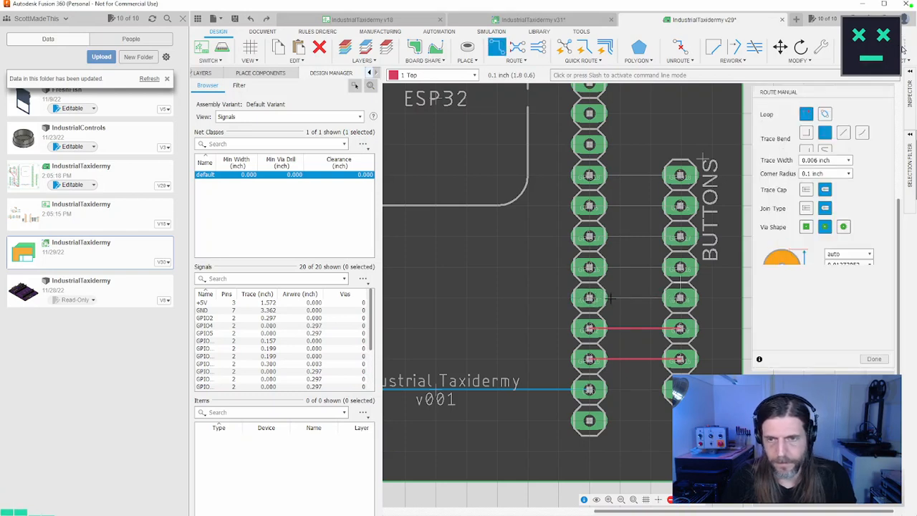
{"action": "left_click", "coordinate": [591, 297]}
{"action": "left_click", "coordinate": [679, 297]}
{"action": "left_click", "coordinate": [587, 267]}
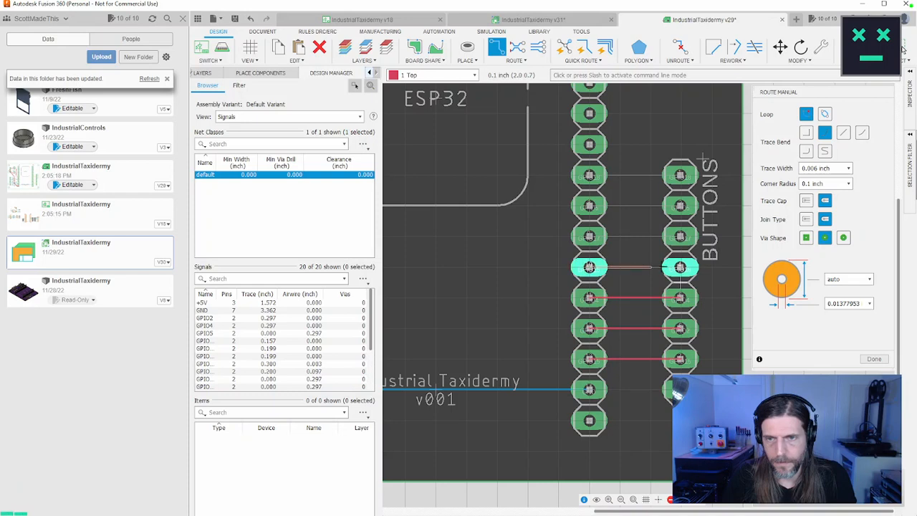
{"action": "left_click", "coordinate": [679, 266]}
{"action": "left_click", "coordinate": [602, 234]}
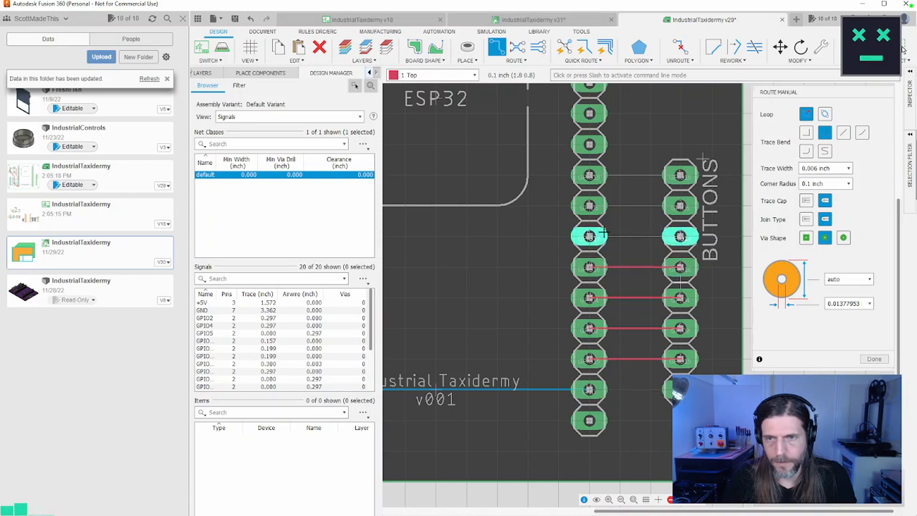
{"action": "left_click", "coordinate": [679, 236]}
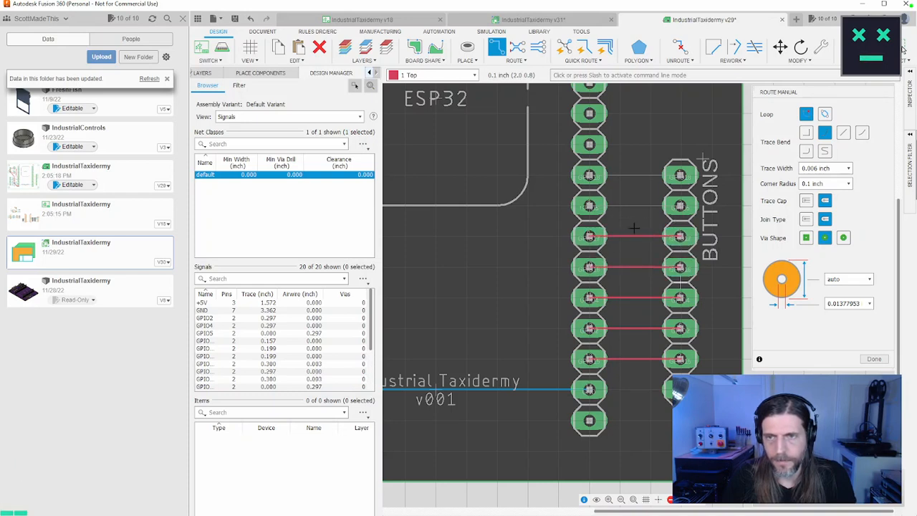
Route straight top-layer traces for GPIO5 and GPIO18 from JP2 pins 8 and 7 to BUTTONS pins 2 and 1, and finish manual routing
{"action": "left_click", "coordinate": [589, 206]}
{"action": "left_click", "coordinate": [679, 205]}
{"action": "key", "text": "Escape"}
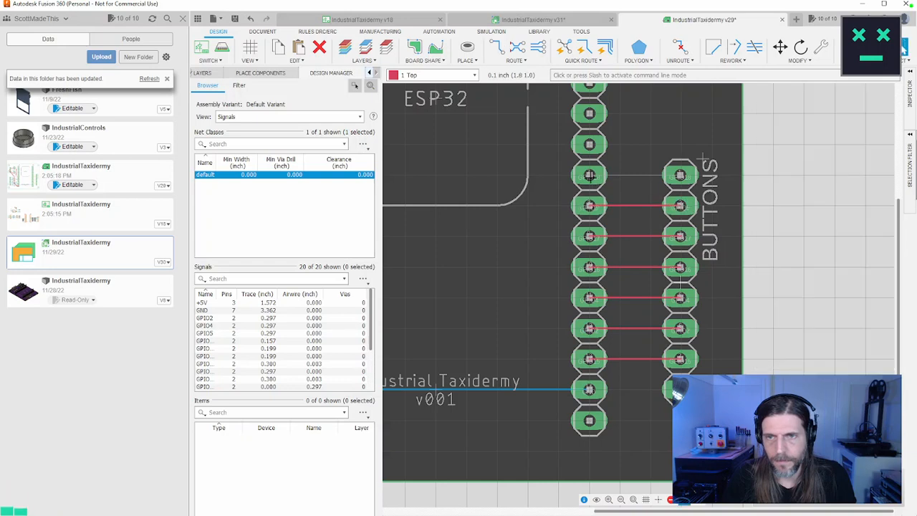
{"action": "key", "text": "r"}
{"action": "left_click", "coordinate": [589, 175]}
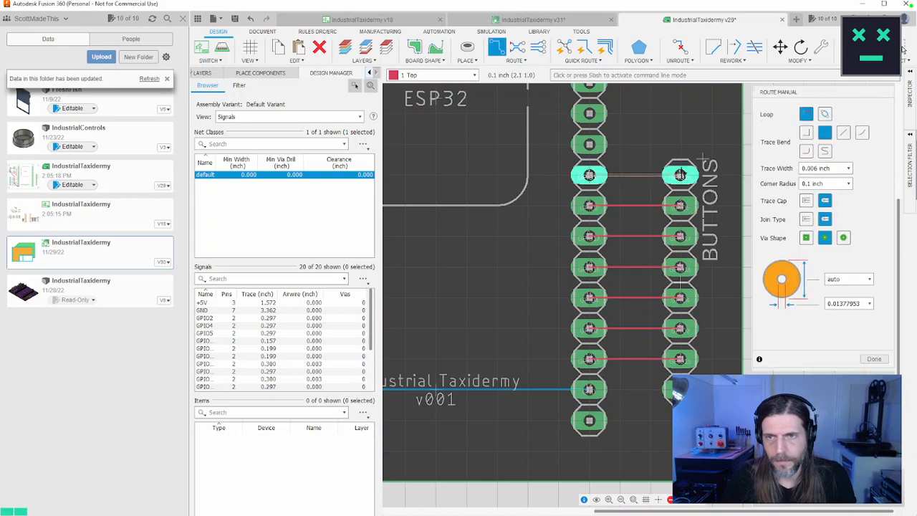
{"action": "left_click", "coordinate": [679, 175]}
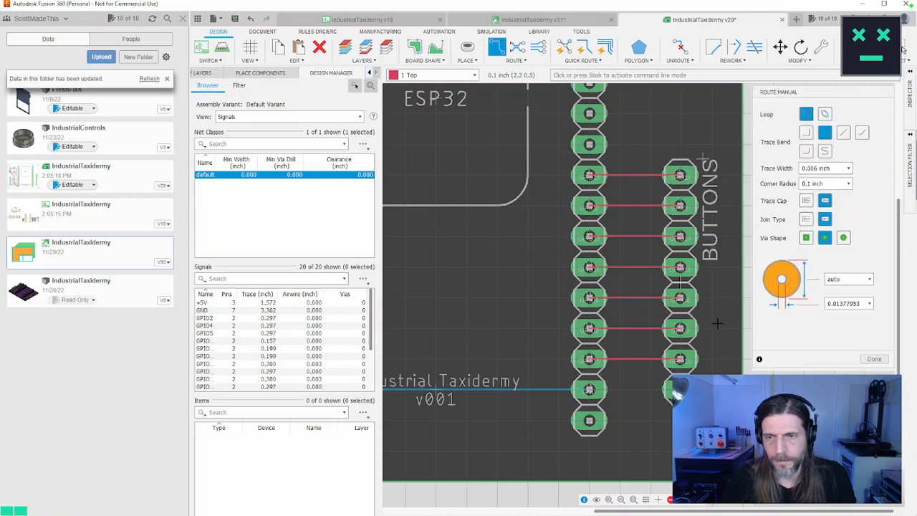
{"action": "scroll", "coordinate": [717, 323], "scroll_direction": "up", "scroll_amount": 4}
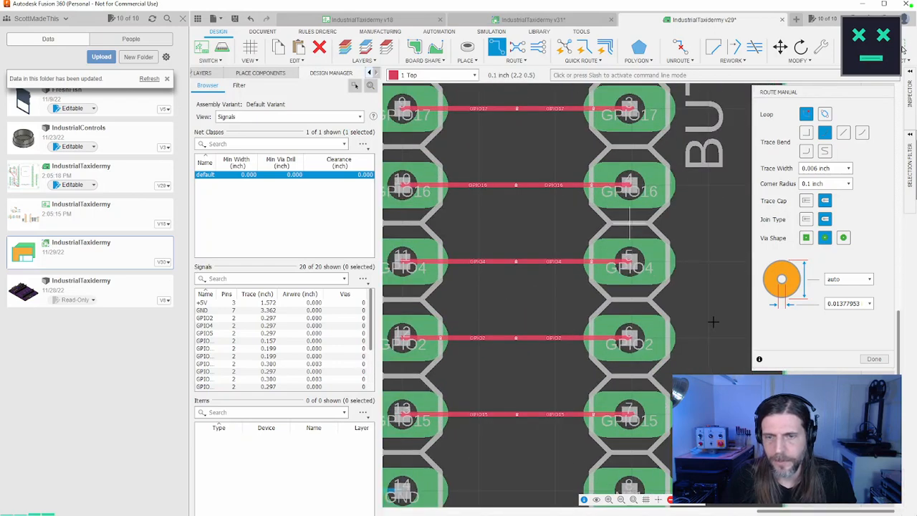
{"action": "scroll", "coordinate": [712, 322], "scroll_direction": "down", "scroll_amount": 3}
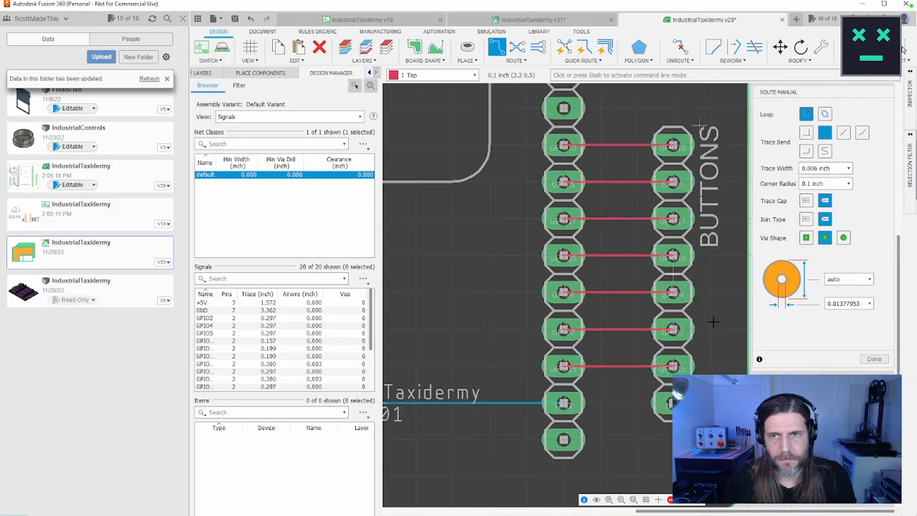
{"action": "scroll", "coordinate": [713, 322], "scroll_direction": "up", "scroll_amount": 1}
{"action": "left_click", "coordinate": [874, 358]}
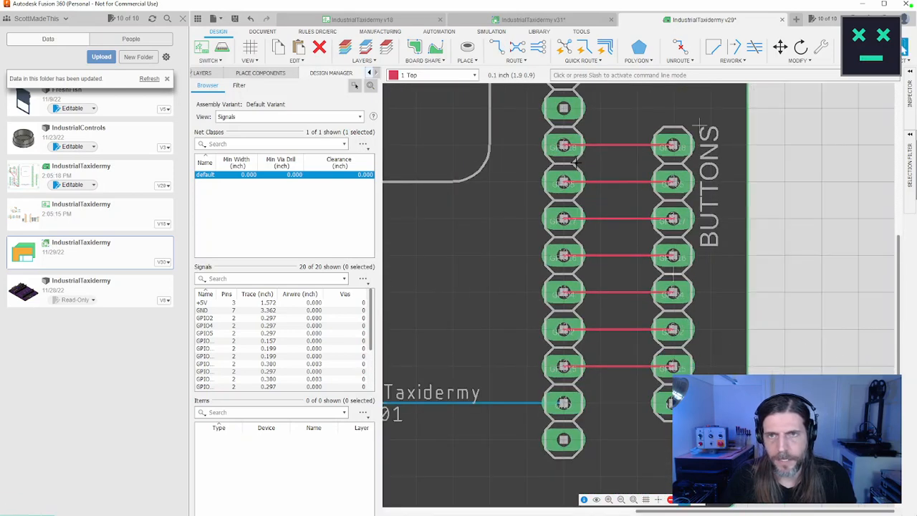
{"action": "left_click", "coordinate": [582, 60]}
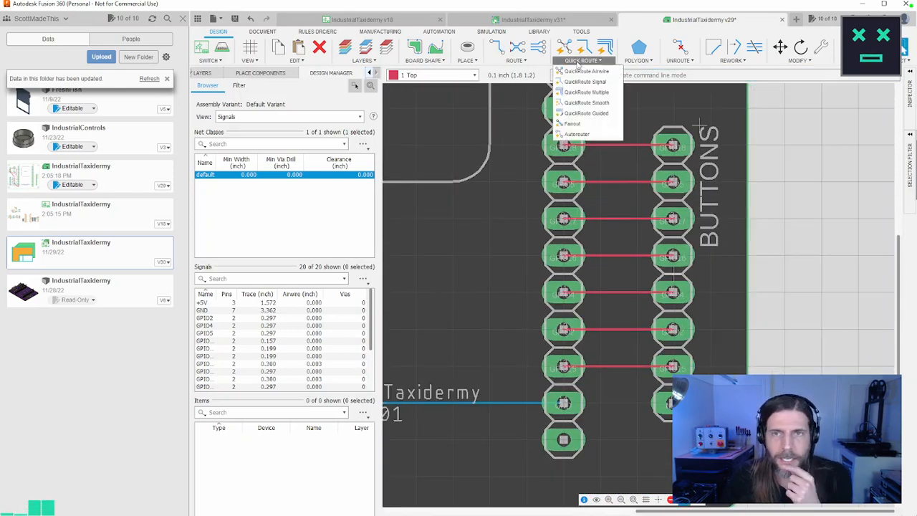
{"action": "left_click", "coordinate": [514, 60]}
{"action": "left_click", "coordinate": [653, 63]}
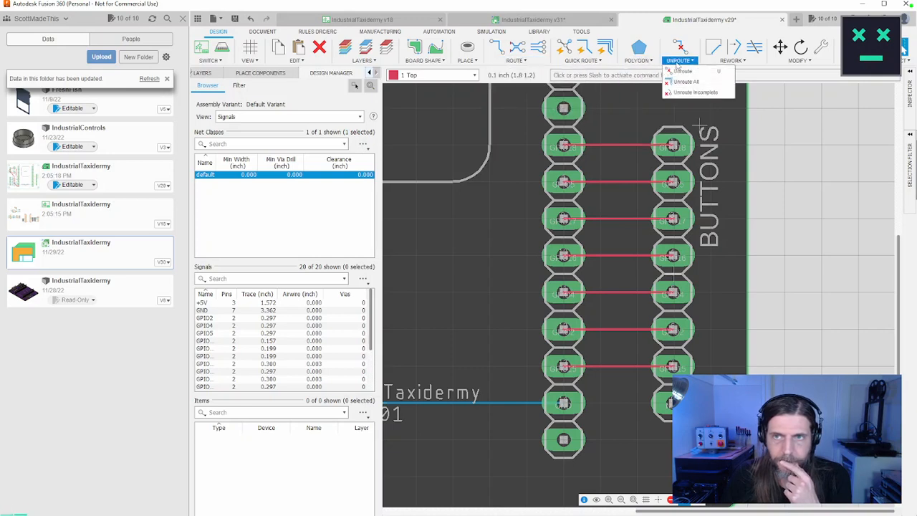
{"action": "mouse_move", "coordinate": [578, 65]}
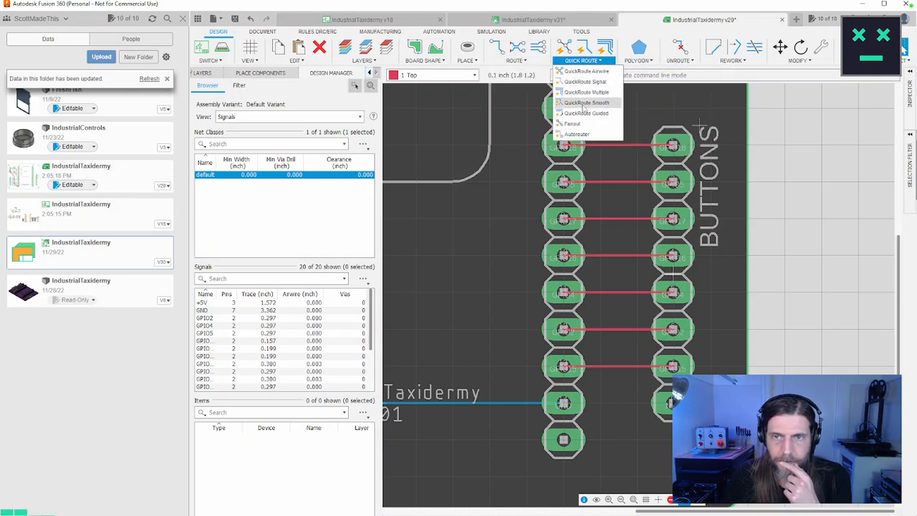
{"action": "left_click", "coordinate": [621, 367]}
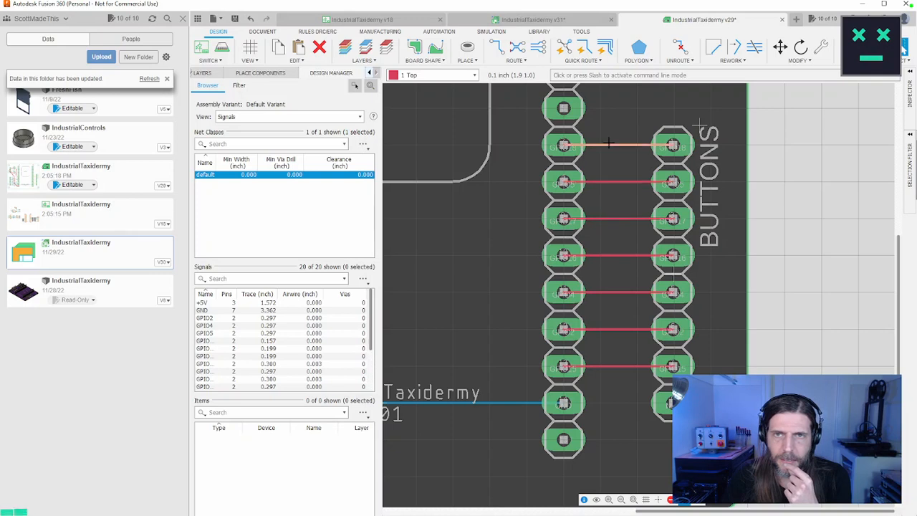
{"action": "left_click", "coordinate": [524, 61]}
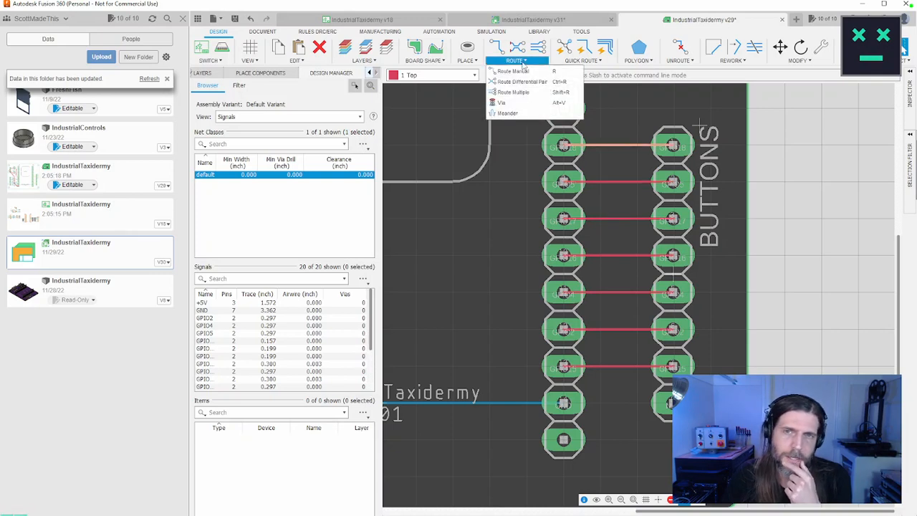
{"action": "left_click", "coordinate": [573, 62]}
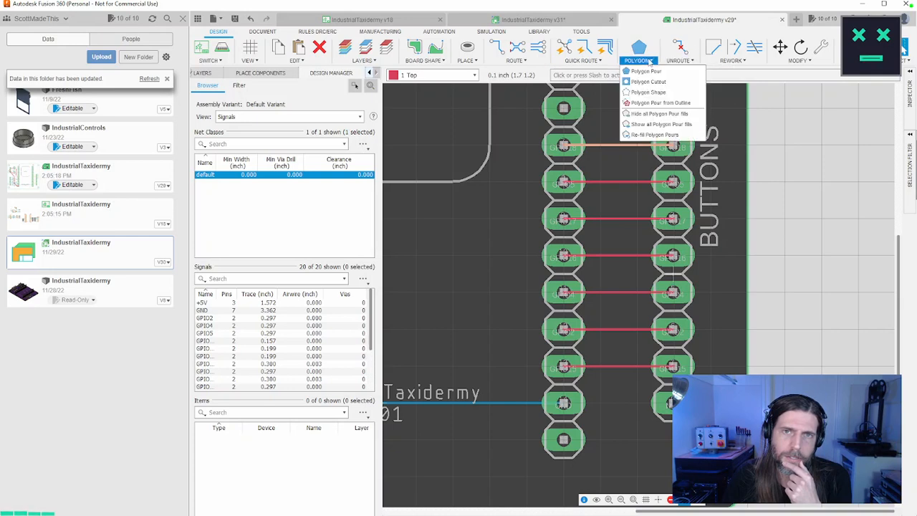
{"action": "mouse_move", "coordinate": [467, 63]}
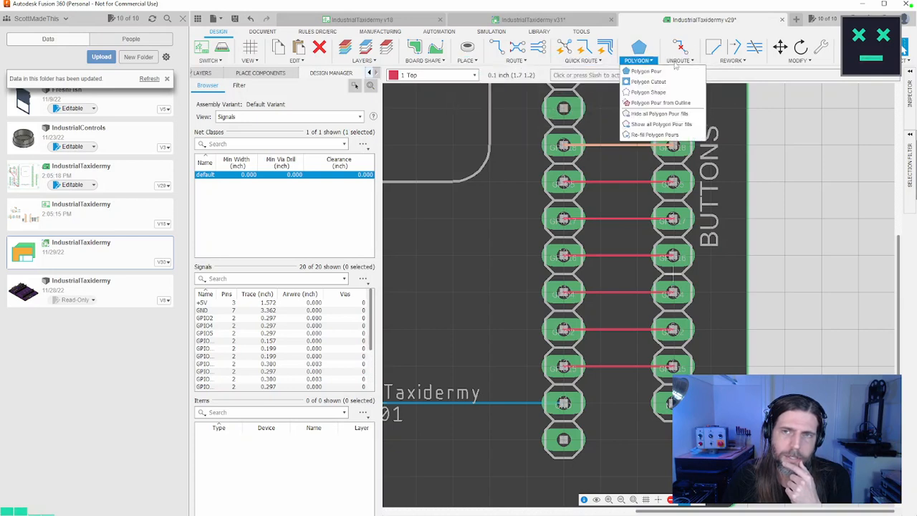
{"action": "mouse_move", "coordinate": [682, 65]}
{"action": "mouse_move", "coordinate": [628, 63]}
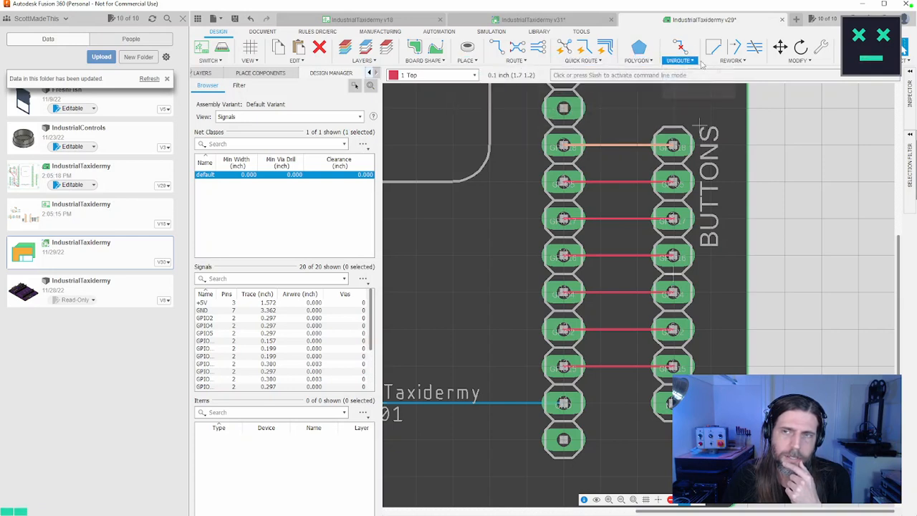
{"action": "mouse_move", "coordinate": [727, 62]}
{"action": "left_click", "coordinate": [721, 127]}
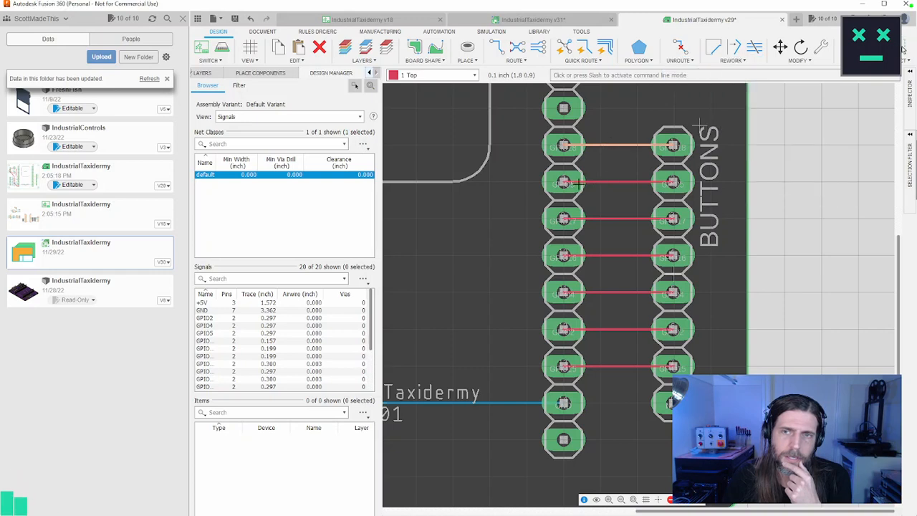
{"action": "key", "text": "Escape"}
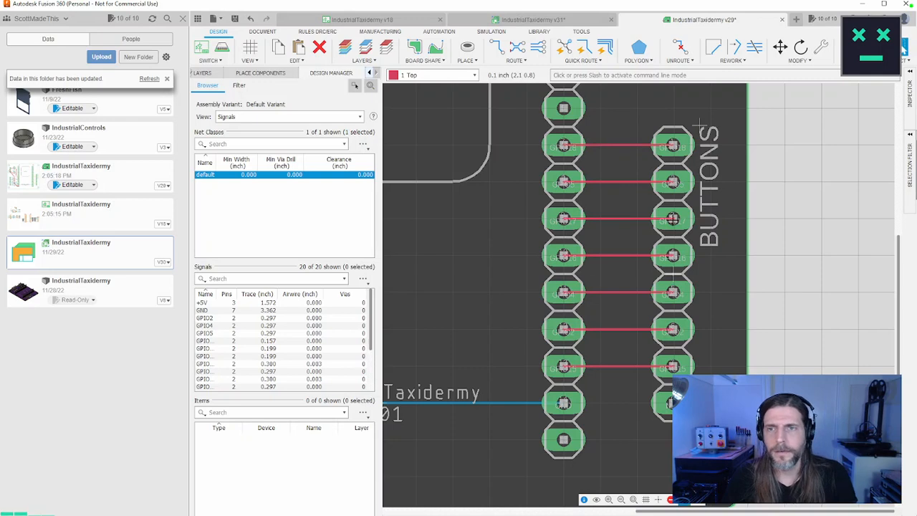
Try Optimize on the horizontal traces between JP2 and BUTTONS and inspect the routed board
{"action": "left_click", "coordinate": [732, 62]}
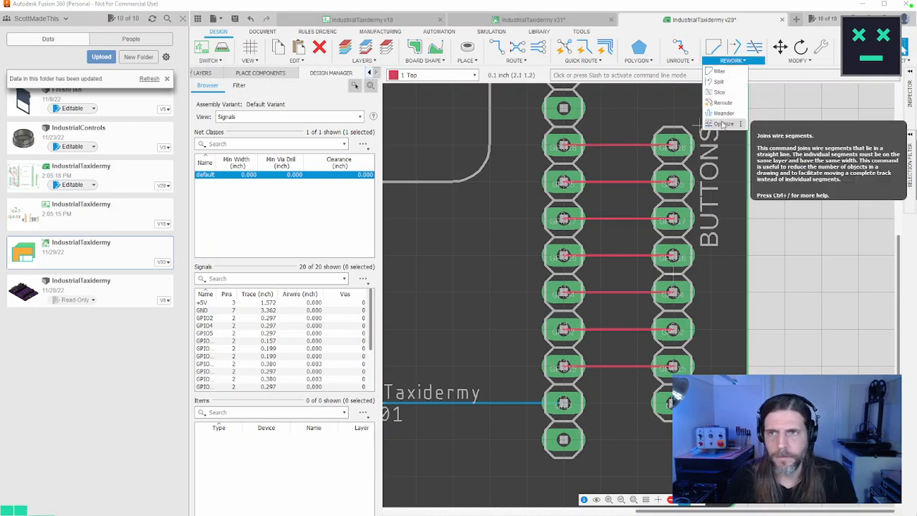
{"action": "left_click", "coordinate": [723, 126]}
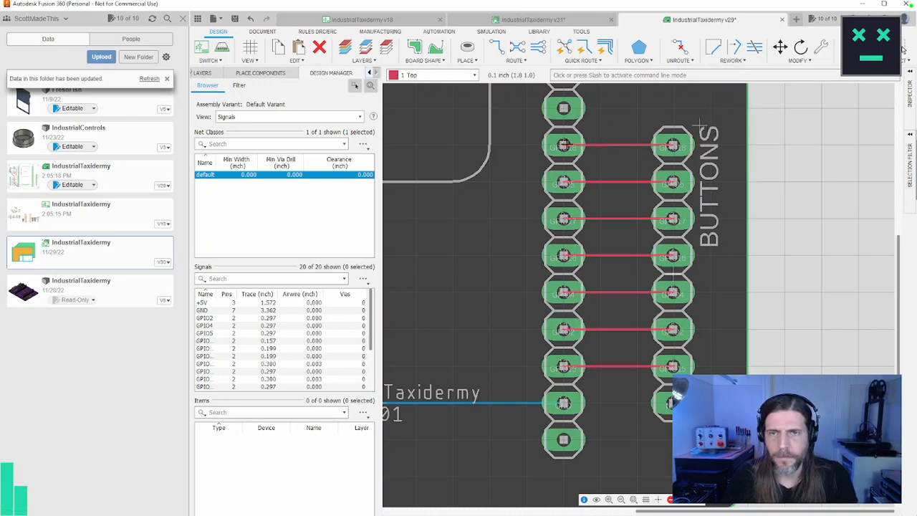
{"action": "scroll", "coordinate": [620, 208], "scroll_direction": "up", "scroll_amount": 3}
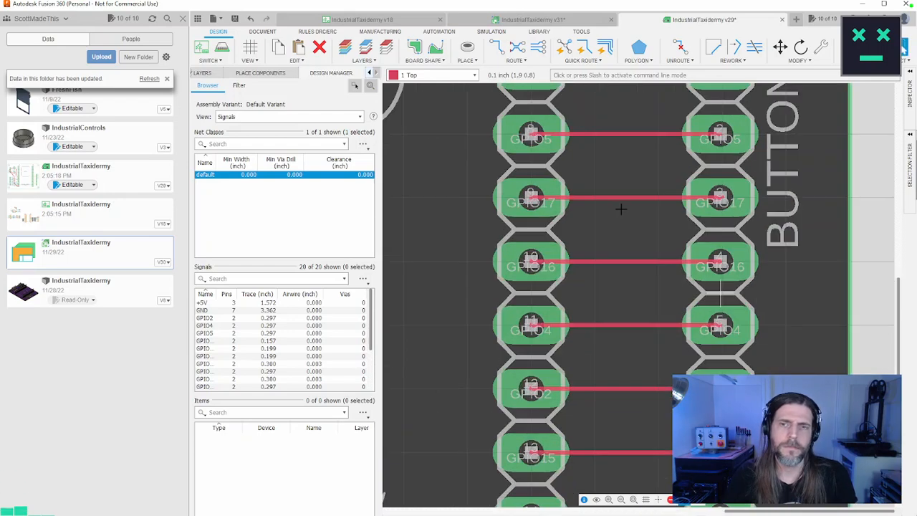
{"action": "scroll", "coordinate": [615, 195], "scroll_direction": "down", "scroll_amount": 5}
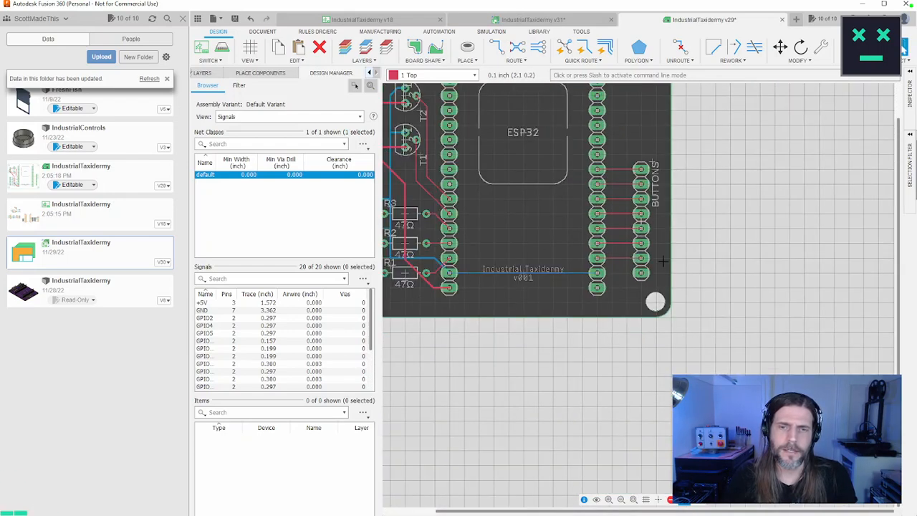
{"action": "middle_click_drag", "start_coordinate": [714, 218], "coordinate": [819, 308]}
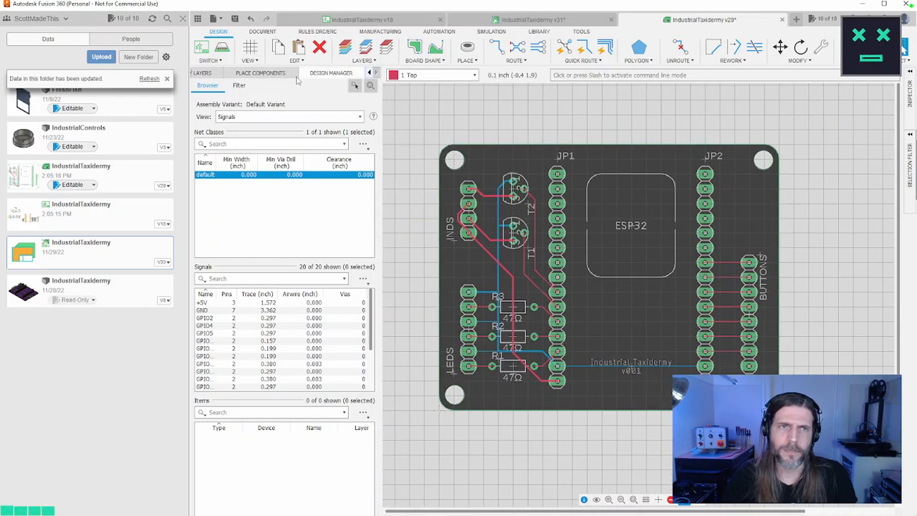
Show the footprint library for placing components and dismiss the data-folder update notice
{"action": "left_click", "coordinate": [262, 73]}
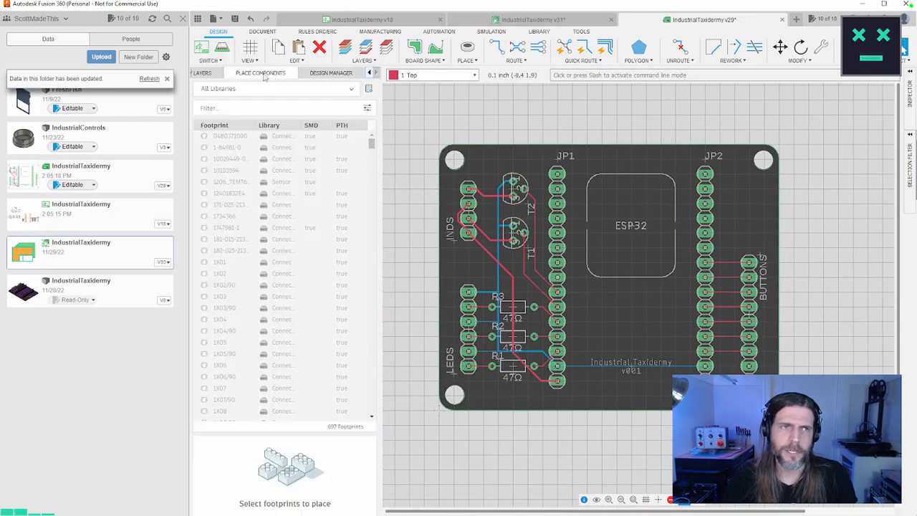
{"action": "left_click", "coordinate": [166, 79]}
{"action": "scroll", "coordinate": [604, 151], "scroll_direction": "up", "scroll_amount": 1}
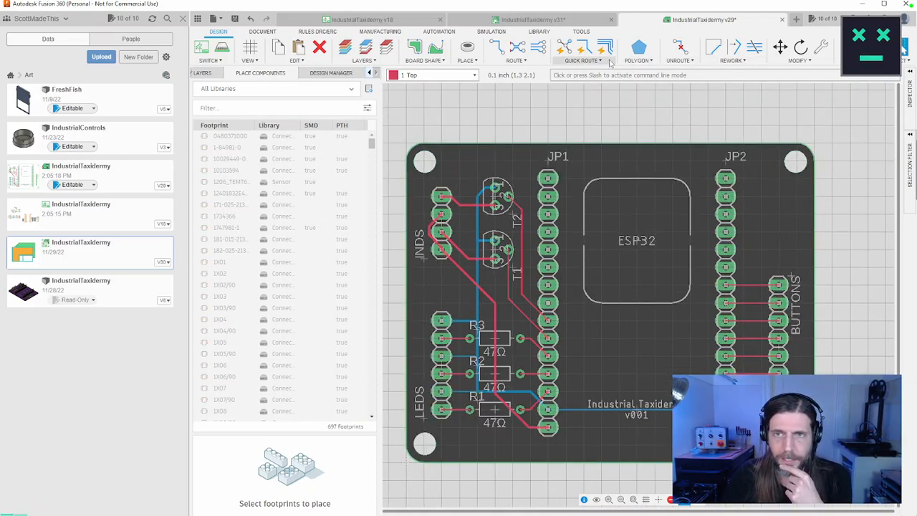
{"action": "left_click", "coordinate": [601, 61]}
{"action": "left_click", "coordinate": [535, 63]}
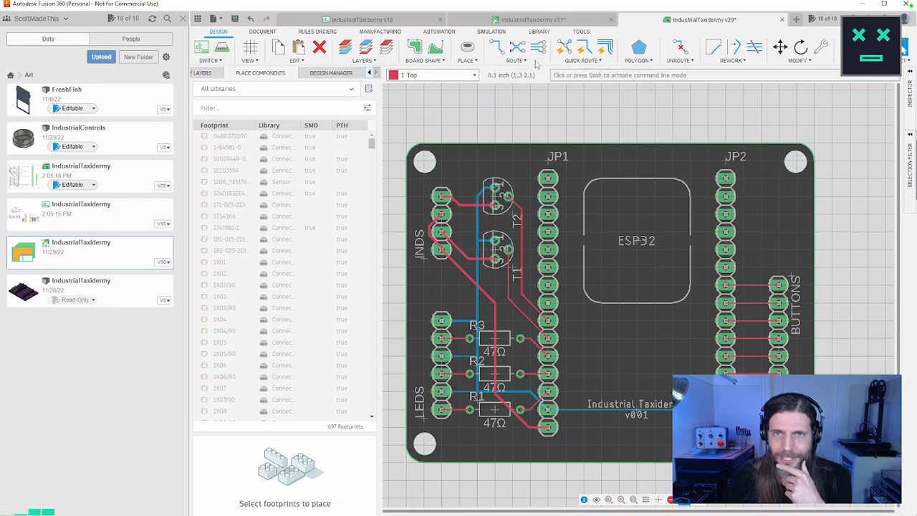
{"action": "left_click", "coordinate": [522, 62]}
{"action": "left_click", "coordinate": [511, 71]}
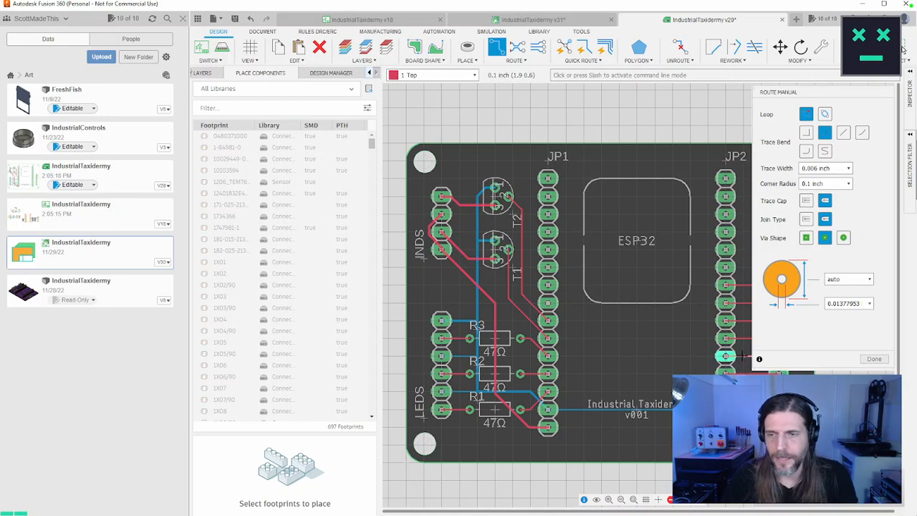
{"action": "key", "text": "Escape"}
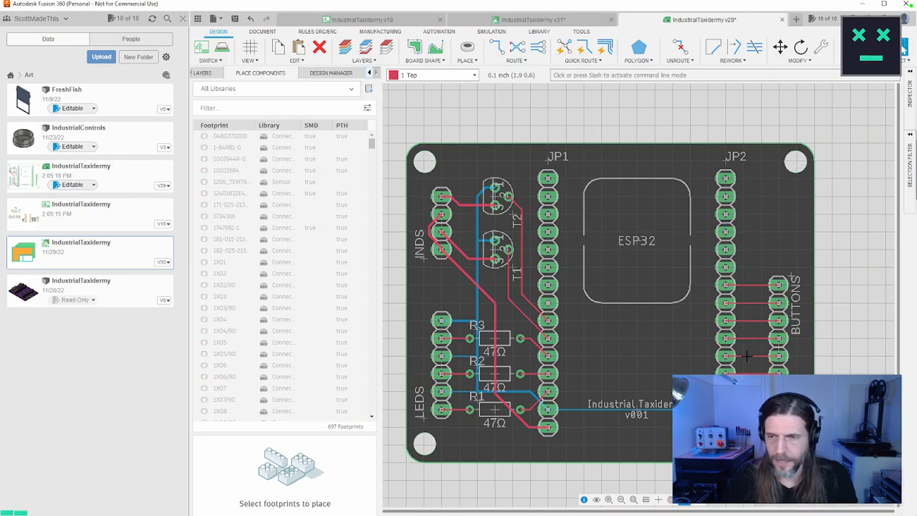
{"action": "scroll", "coordinate": [755, 364], "scroll_direction": "up", "scroll_amount": 4}
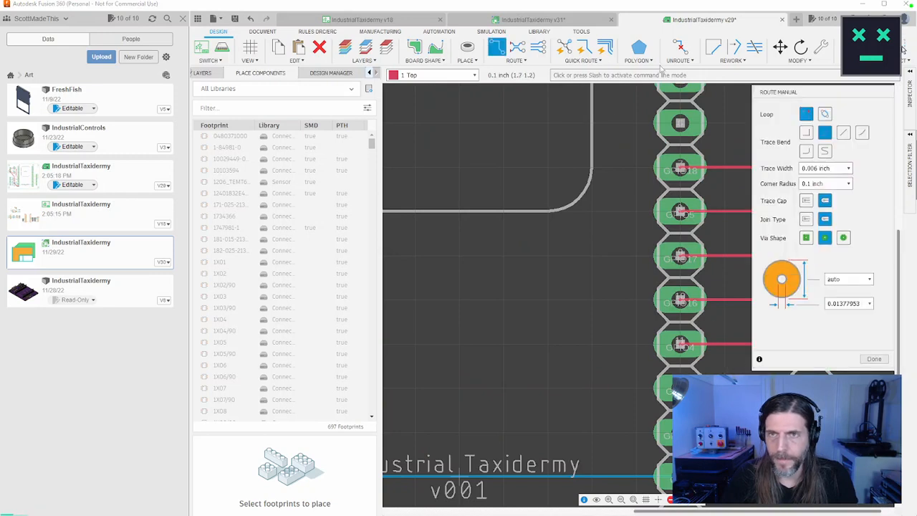
{"action": "left_click", "coordinate": [729, 61]}
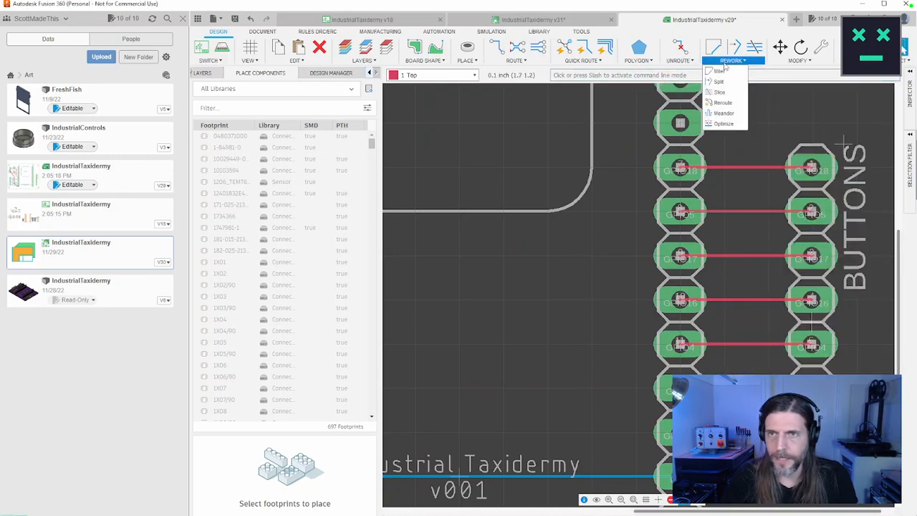
{"action": "left_click", "coordinate": [813, 391]}
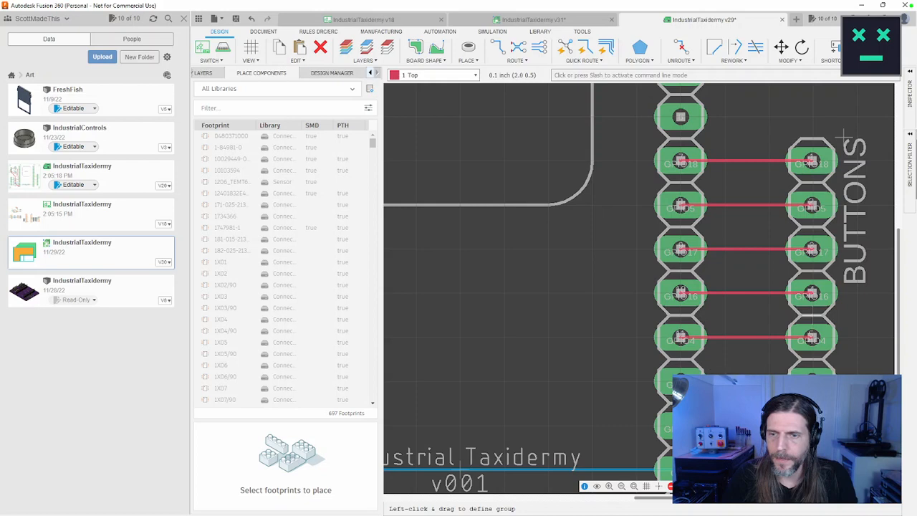
Choose Optimize and examine the horizontal traces between JP2 and the BUTTONS connector
{"action": "left_click", "coordinate": [732, 60]}
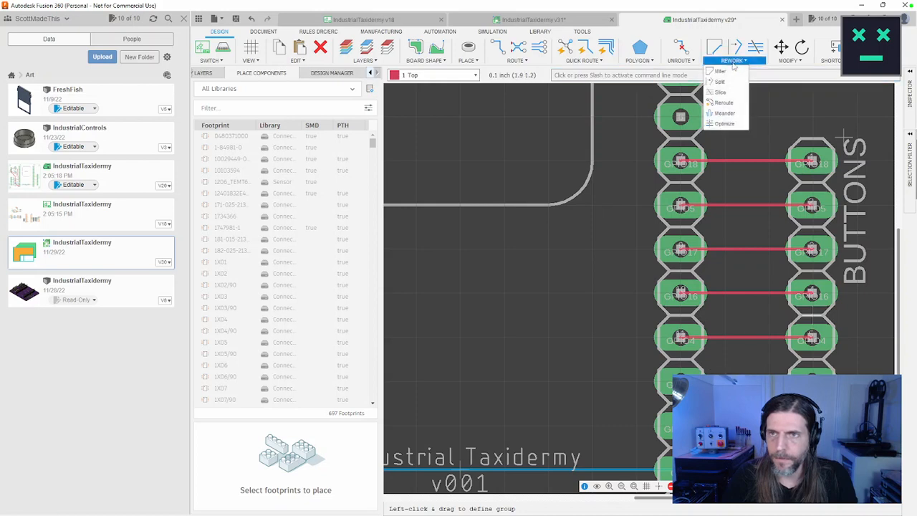
{"action": "left_click", "coordinate": [721, 124]}
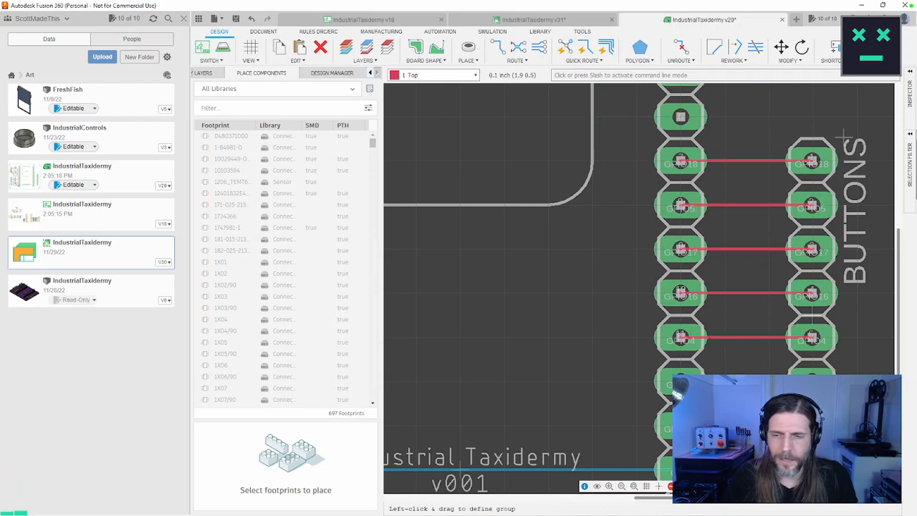
{"action": "mouse_move", "coordinate": [724, 386]}
{"action": "middle_mouse_down"}
{"action": "mouse_move", "coordinate": [719, 374]}
{"action": "mouse_move", "coordinate": [663, 350]}
{"action": "middle_mouse_up"}
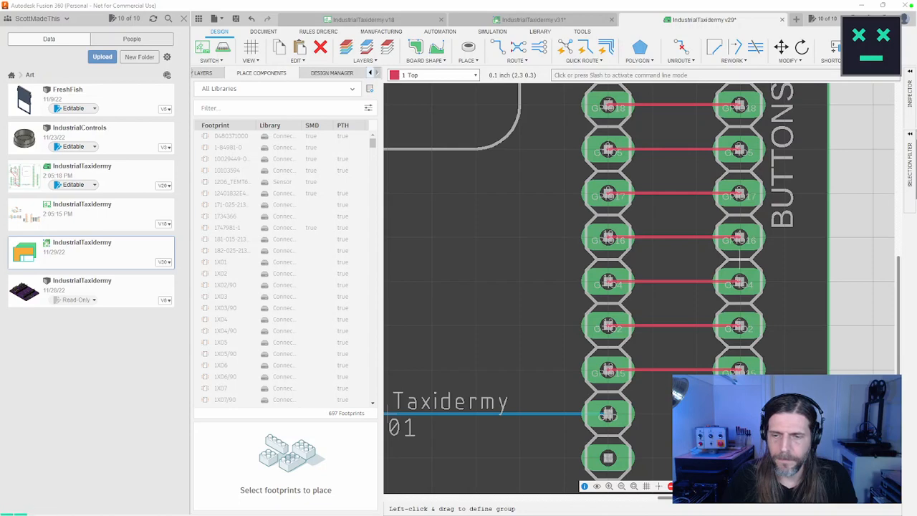
{"action": "scroll", "coordinate": [824, 423], "scroll_direction": "up", "scroll_amount": 4}
{"action": "scroll", "coordinate": [823, 421], "scroll_direction": "down", "scroll_amount": 11}
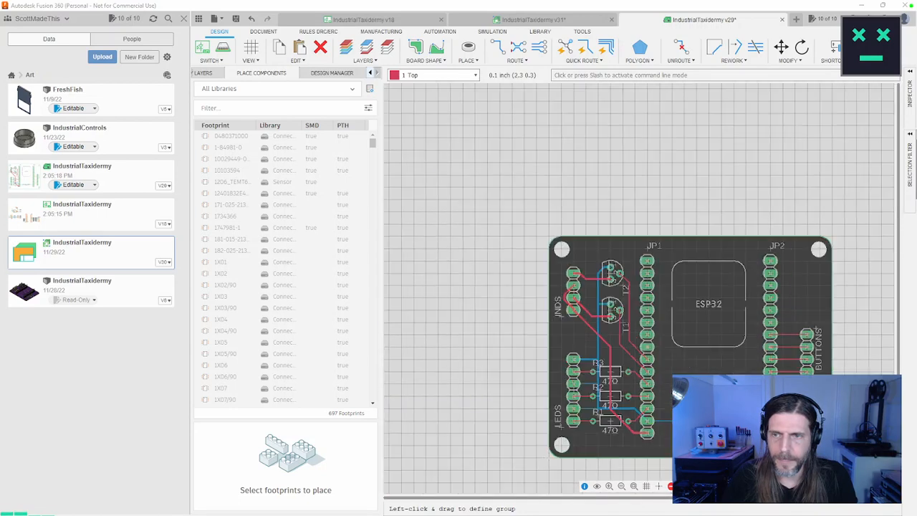
{"action": "scroll", "coordinate": [827, 416], "scroll_direction": "up", "scroll_amount": 2}
{"action": "scroll", "coordinate": [827, 414], "scroll_direction": "up", "scroll_amount": 2}
{"action": "middle_click_drag", "start_coordinate": [827, 414], "coordinate": [739, 409]}
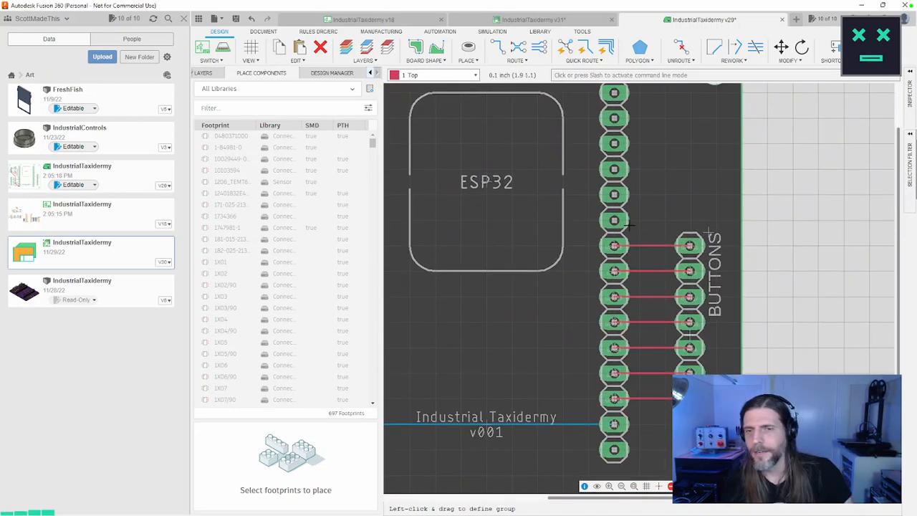
Try to select the horizontal traces between JP2 and BUTTONS, as a group and individually
{"action": "left_click_drag", "start_coordinate": [635, 226], "coordinate": [669, 391]}
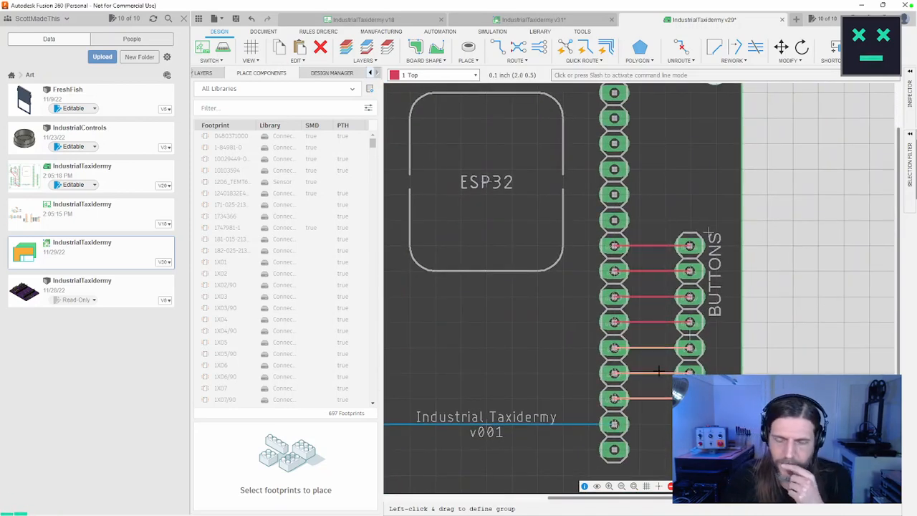
{"action": "left_click_drag", "start_coordinate": [634, 221], "coordinate": [671, 430]}
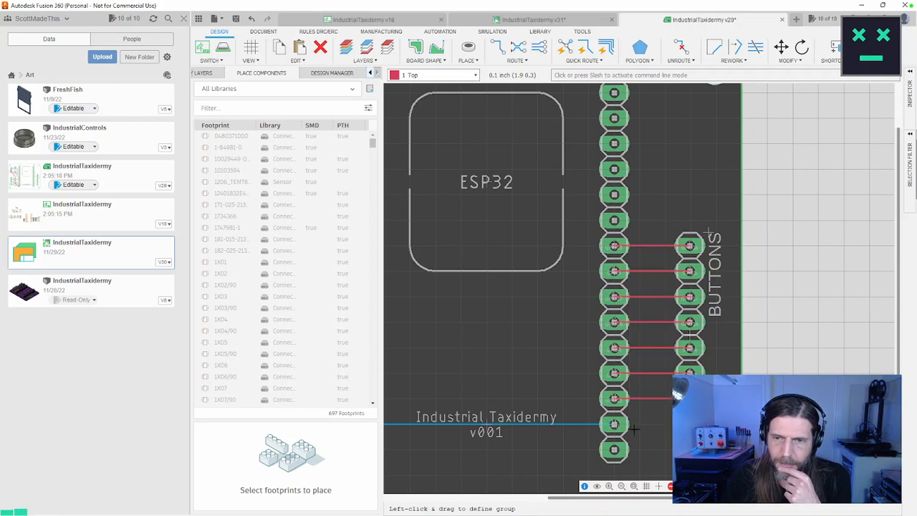
{"action": "left_click", "coordinate": [647, 347]}
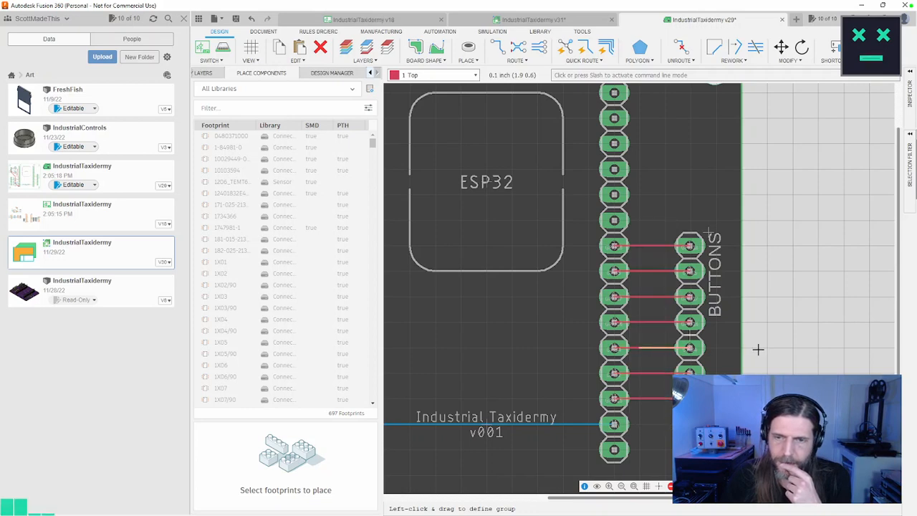
{"action": "left_click", "coordinate": [658, 372]}
{"action": "left_click", "coordinate": [659, 398]}
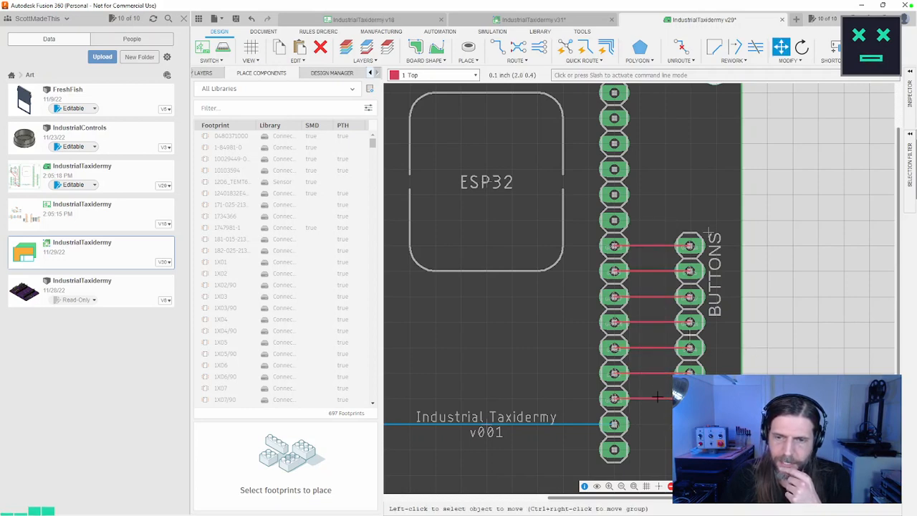
{"action": "left_click", "coordinate": [658, 397]}
{"action": "left_click_drag", "start_coordinate": [655, 392], "coordinate": [671, 417]}
Optimize the GPIO15 trace between JP2 pin 13 and BUTTONS pin 7 to join its wire segments
{"action": "left_click", "coordinate": [658, 398]}
{"action": "left_click", "coordinate": [658, 398]}
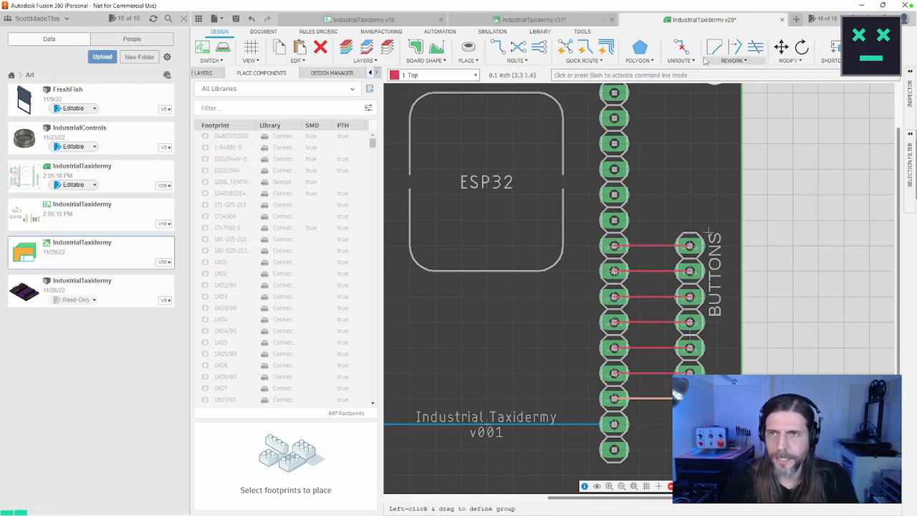
{"action": "left_click", "coordinate": [731, 60]}
{"action": "left_click", "coordinate": [731, 123]}
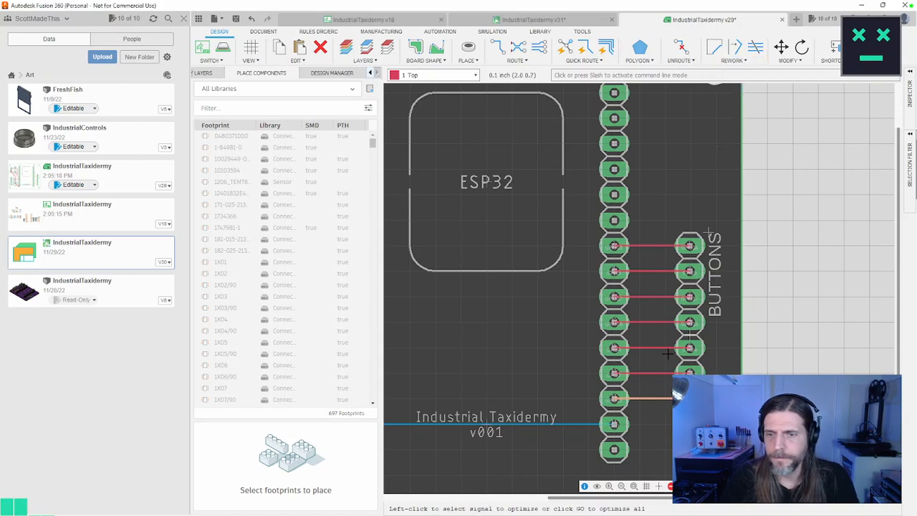
{"action": "left_click", "coordinate": [641, 393]}
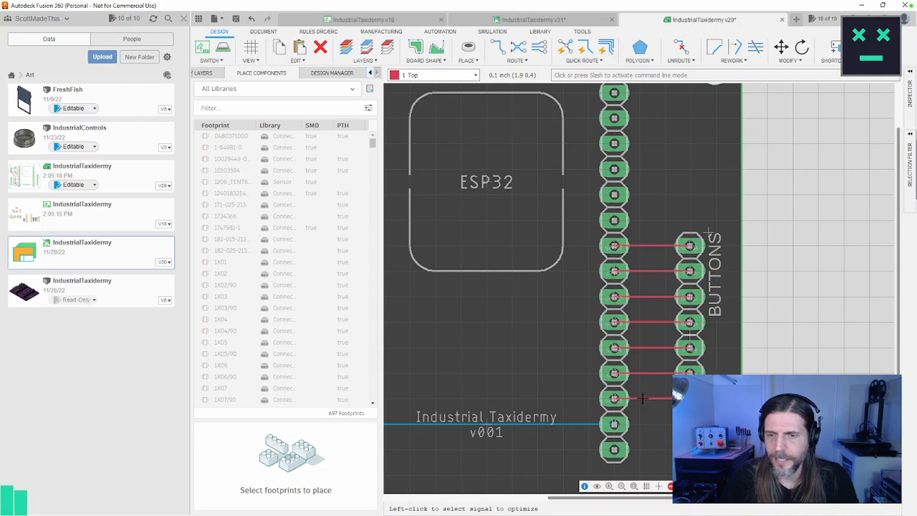
{"action": "left_click", "coordinate": [649, 398]}
{"action": "left_click", "coordinate": [668, 396]}
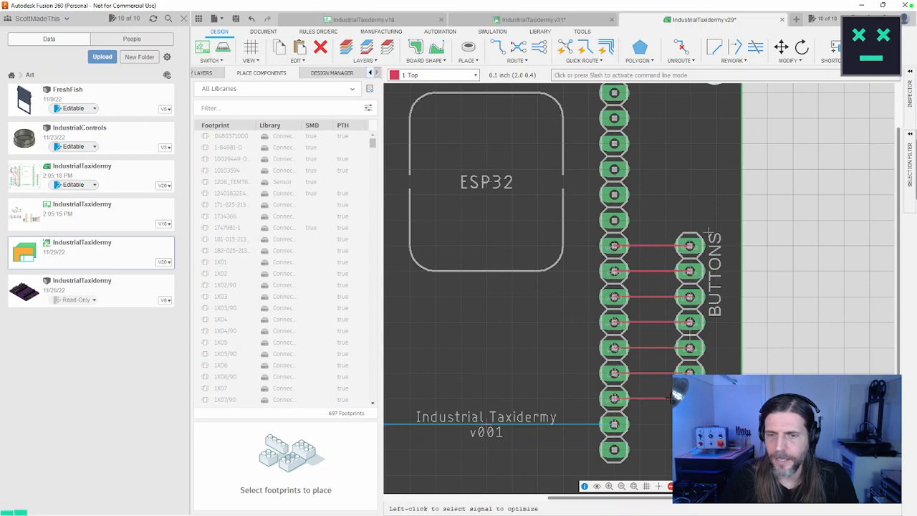
Apply QuickRoute Smooth to the horizontal top-layer GPIO traces between JP2 and BUTTONS, from GPIO18 down to GPIO15
{"action": "left_click", "coordinate": [582, 60]}
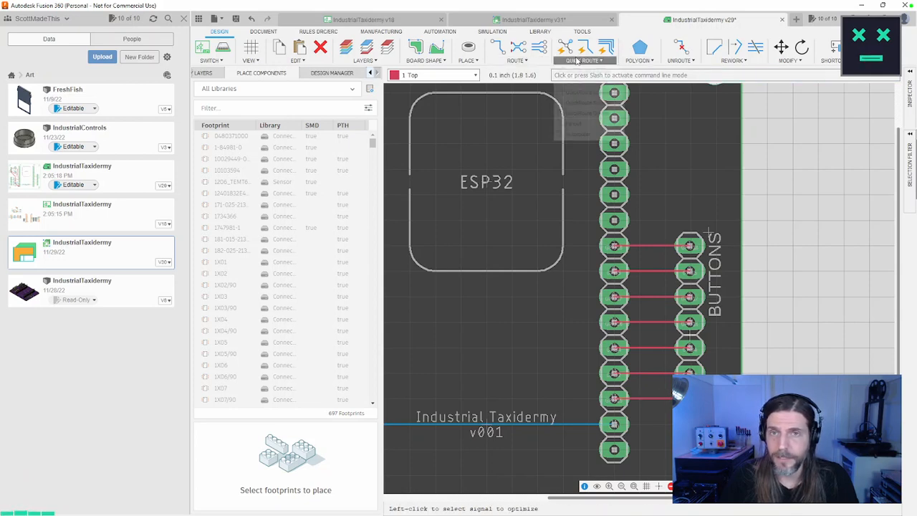
{"action": "left_click", "coordinate": [583, 95]}
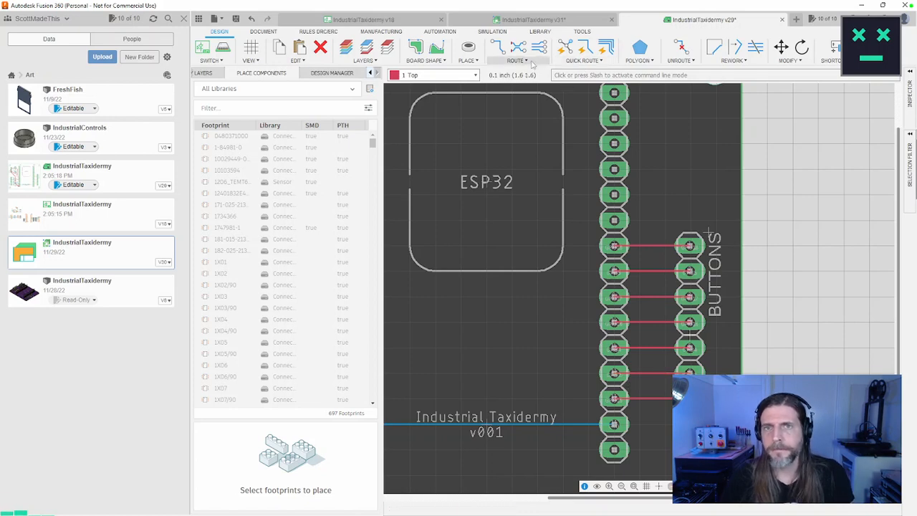
{"action": "left_click", "coordinate": [565, 62]}
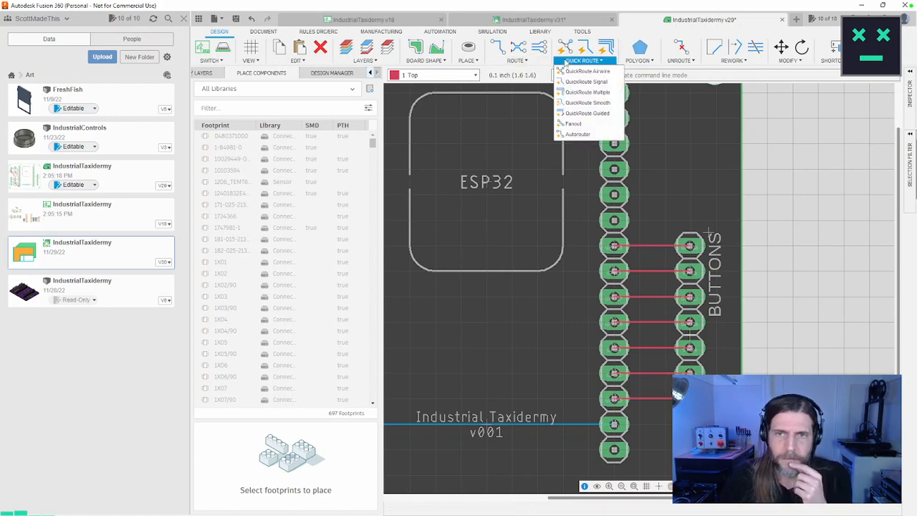
{"action": "left_click", "coordinate": [588, 103]}
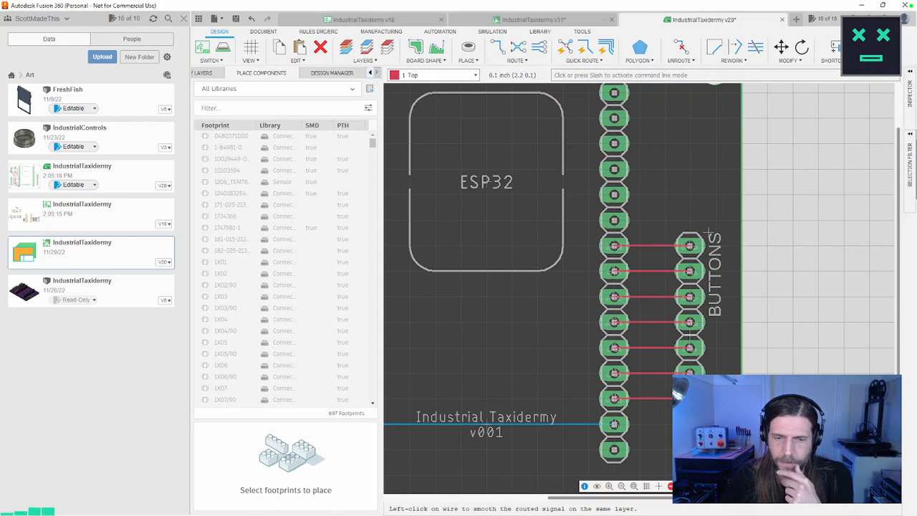
{"action": "left_click", "coordinate": [663, 246]}
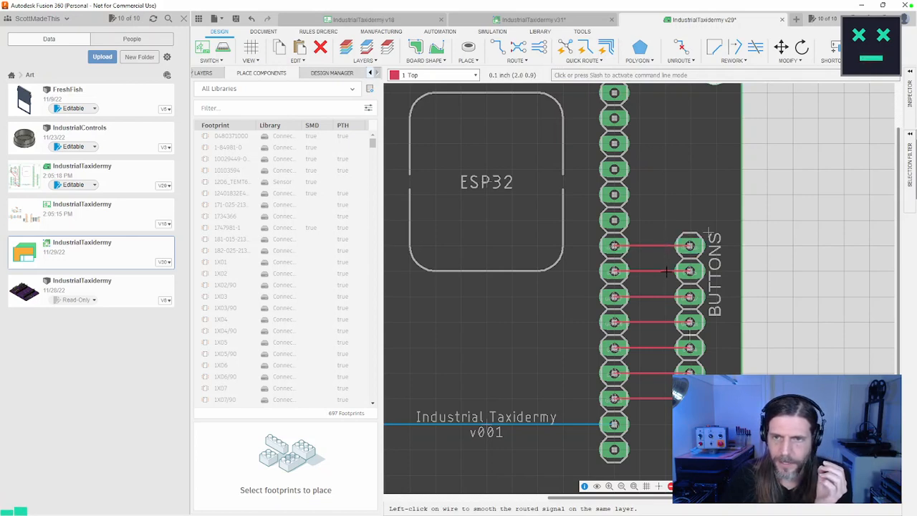
{"action": "left_click", "coordinate": [665, 270]}
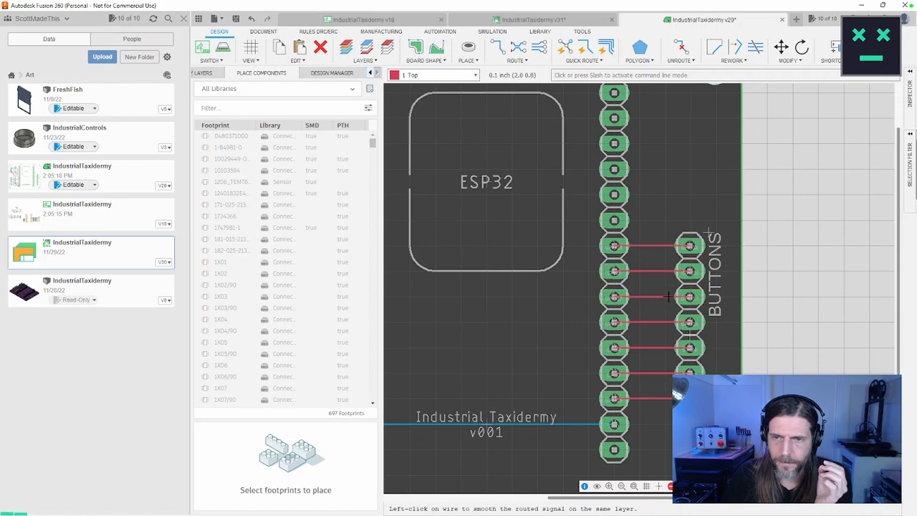
{"action": "left_click", "coordinate": [668, 296]}
{"action": "left_click", "coordinate": [667, 296]}
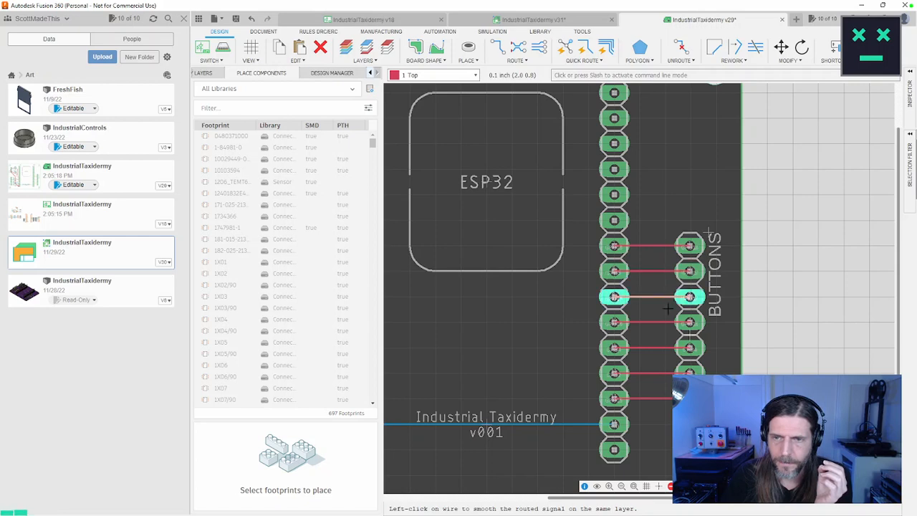
{"action": "left_click", "coordinate": [665, 348]}
{"action": "left_click", "coordinate": [668, 373]}
{"action": "left_click", "coordinate": [668, 372]}
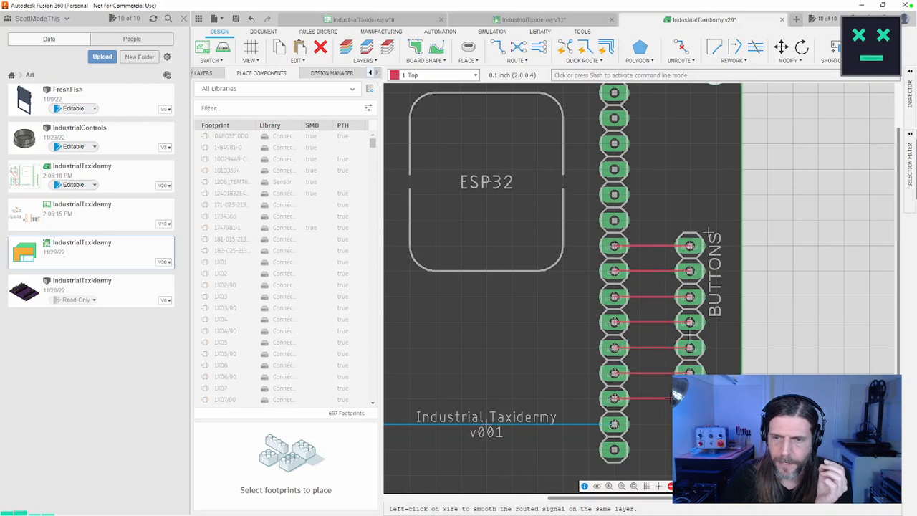
{"action": "left_click", "coordinate": [668, 398]}
Save the routed board with the version description User Saved
{"action": "key", "text": "ctrl+s"}
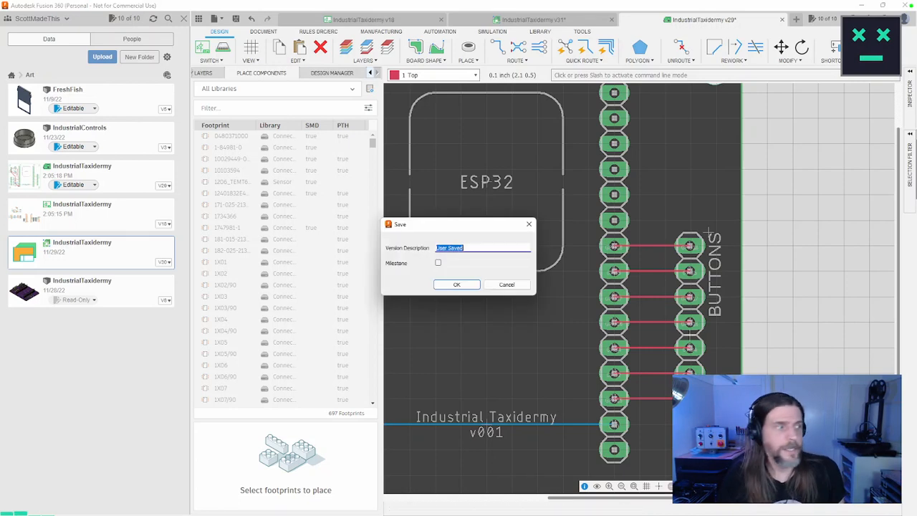
{"action": "left_click", "coordinate": [457, 285]}
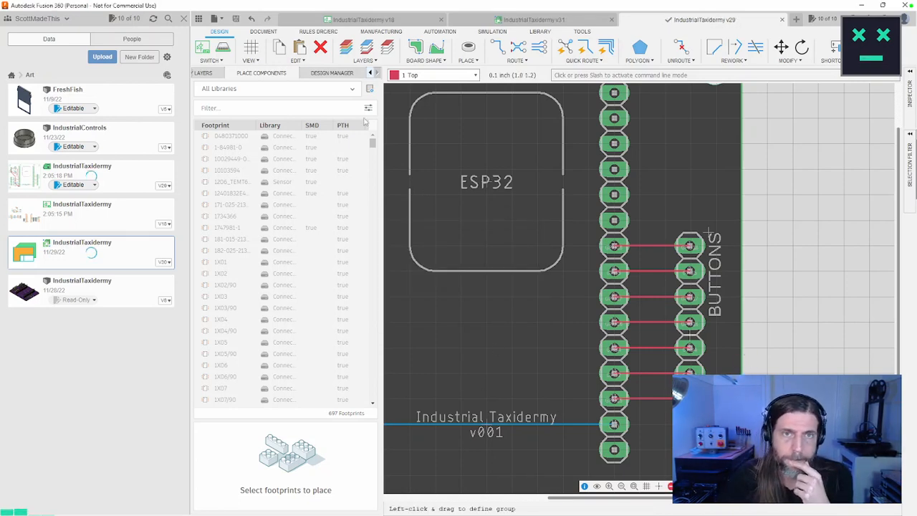
Switch to the IndustrialTaxidermy schematic and limit the component list to parts in this design, with a wider Component column
{"action": "left_click", "coordinate": [386, 20]}
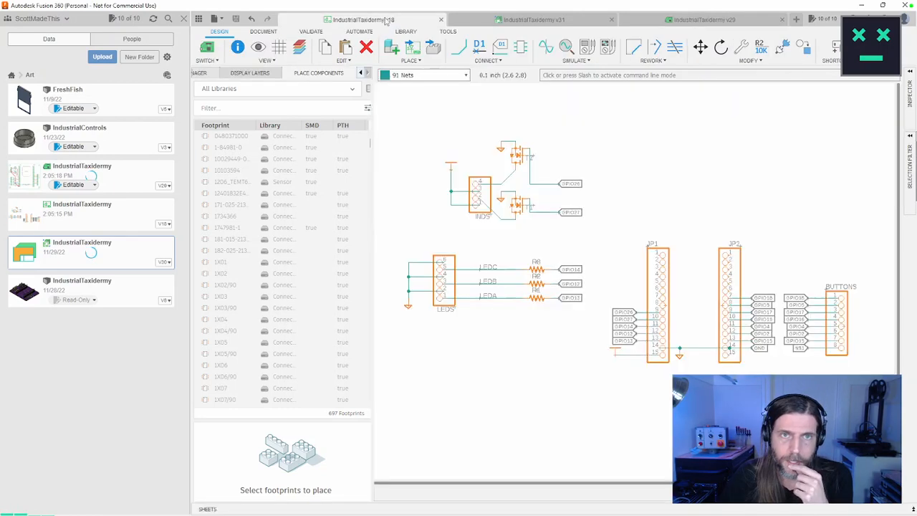
{"action": "scroll", "coordinate": [699, 256], "scroll_direction": "up", "scroll_amount": 4}
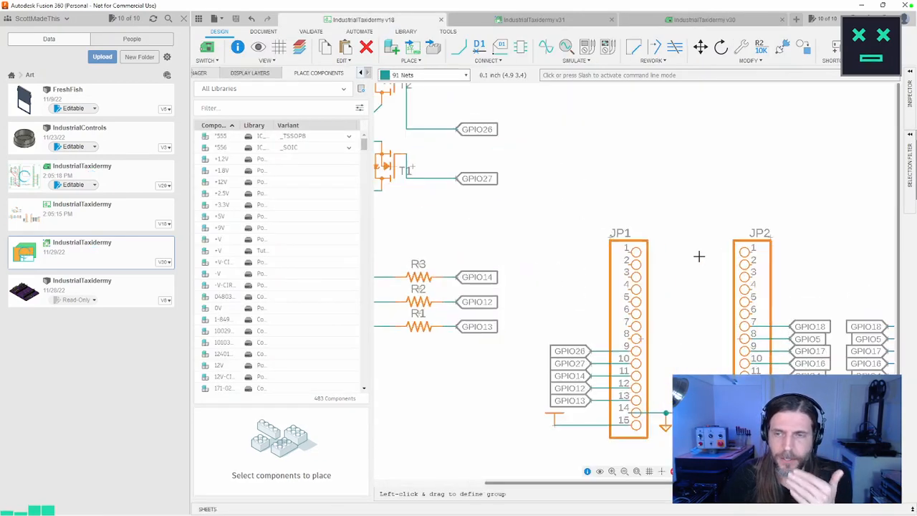
{"action": "scroll", "coordinate": [699, 256], "scroll_direction": "down", "scroll_amount": 3}
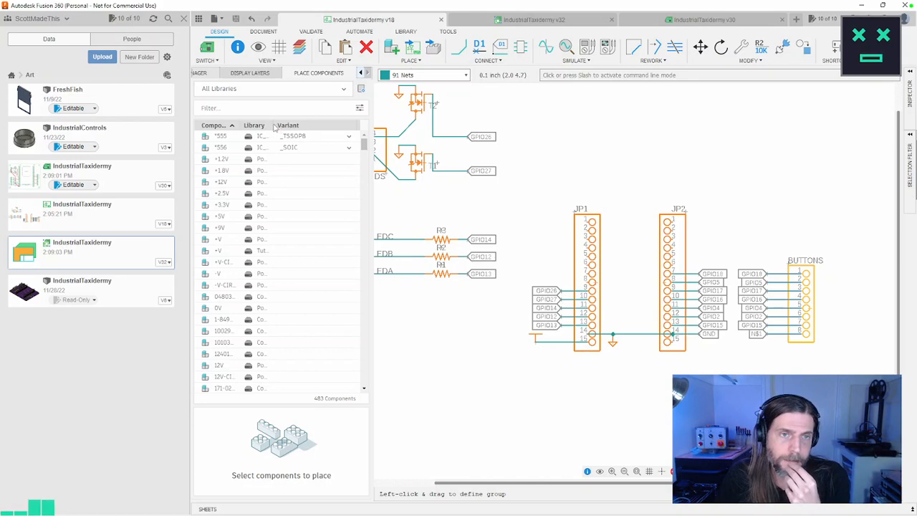
{"action": "left_click_drag", "start_coordinate": [273, 126], "coordinate": [295, 127]}
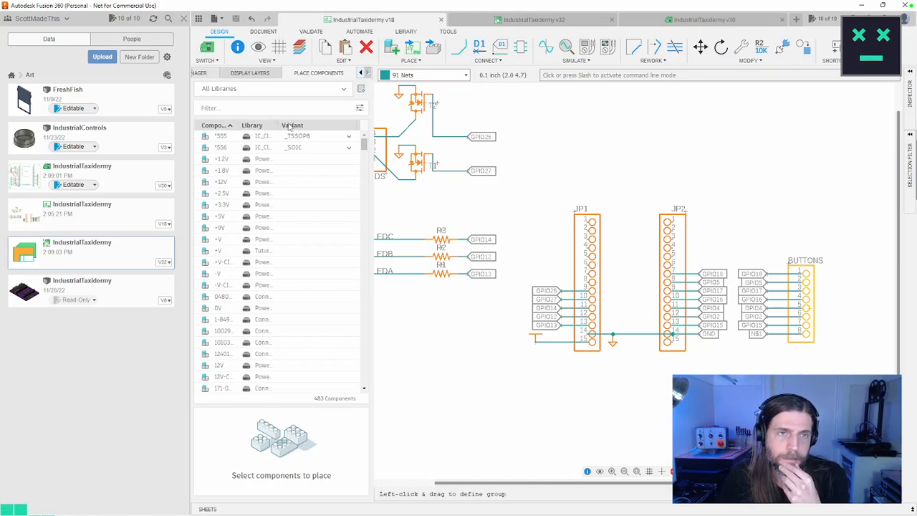
{"action": "left_click", "coordinate": [276, 88]}
{"action": "left_click", "coordinate": [228, 112]}
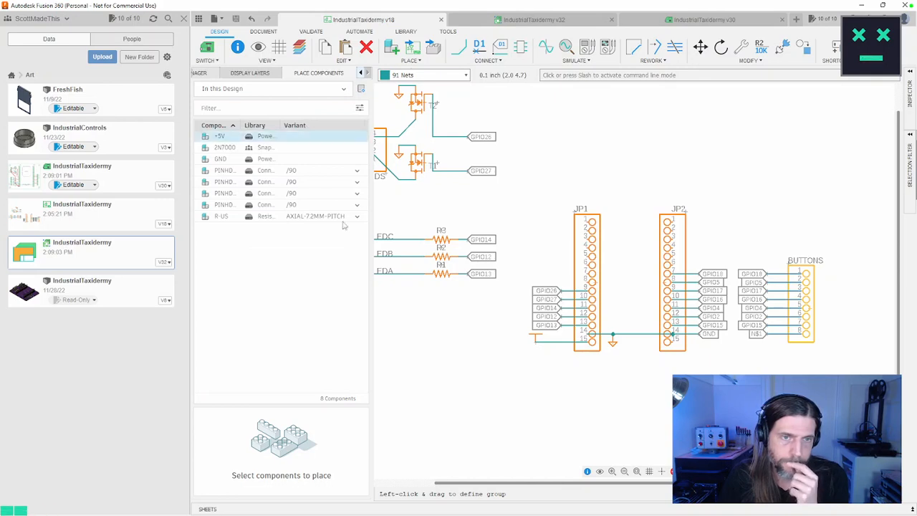
{"action": "left_click_drag", "start_coordinate": [279, 125], "coordinate": [312, 128]}
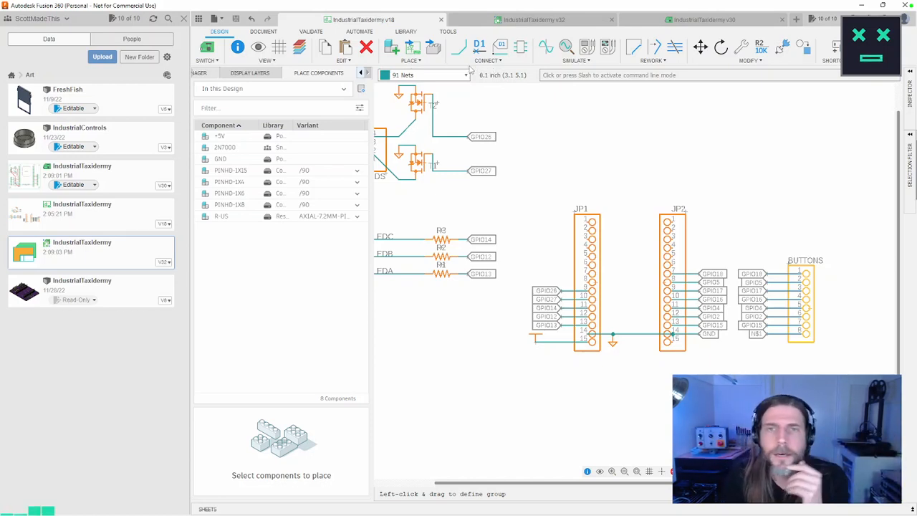
{"action": "left_click", "coordinate": [410, 60]}
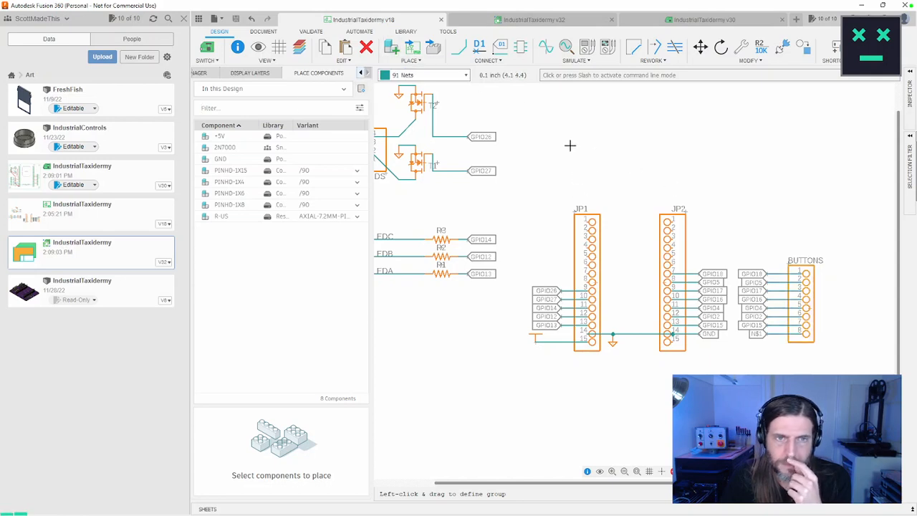
{"action": "left_click", "coordinate": [411, 60]}
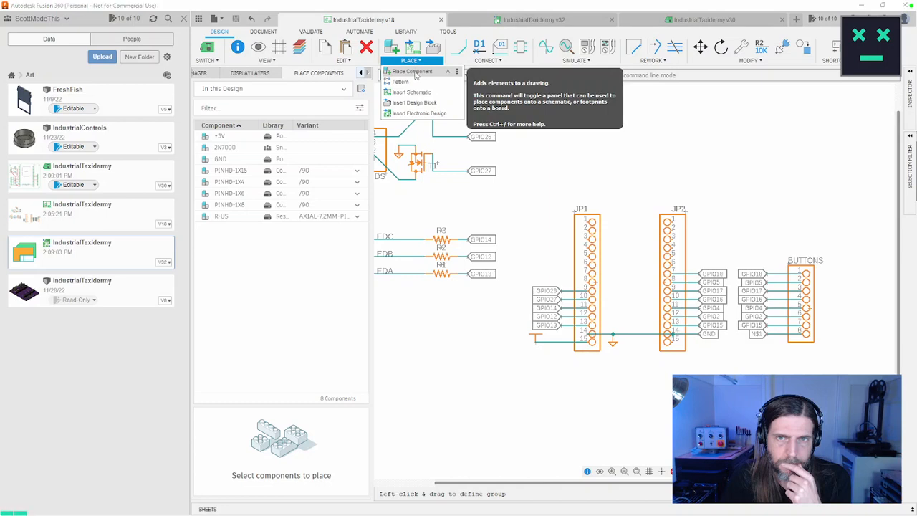
{"action": "left_click", "coordinate": [415, 74]}
{"action": "left_click", "coordinate": [248, 74]}
{"action": "left_click", "coordinate": [408, 60]}
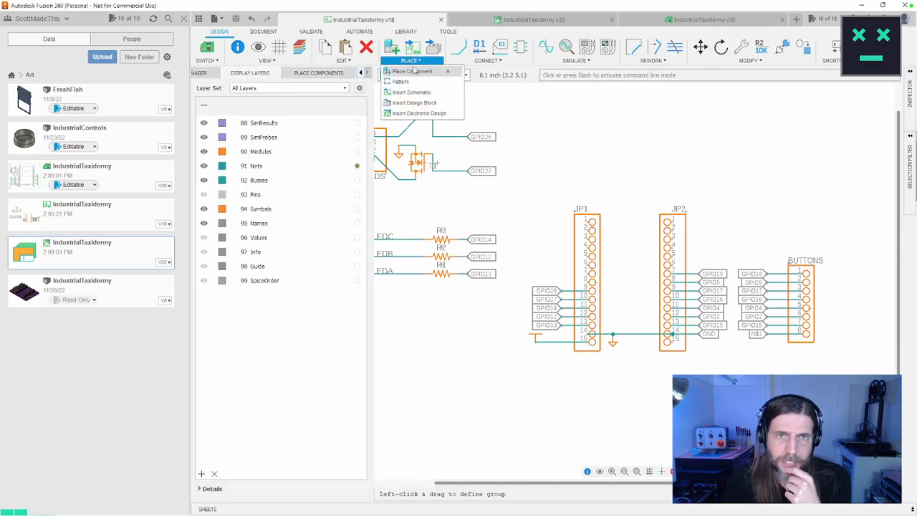
{"action": "left_click", "coordinate": [417, 68]}
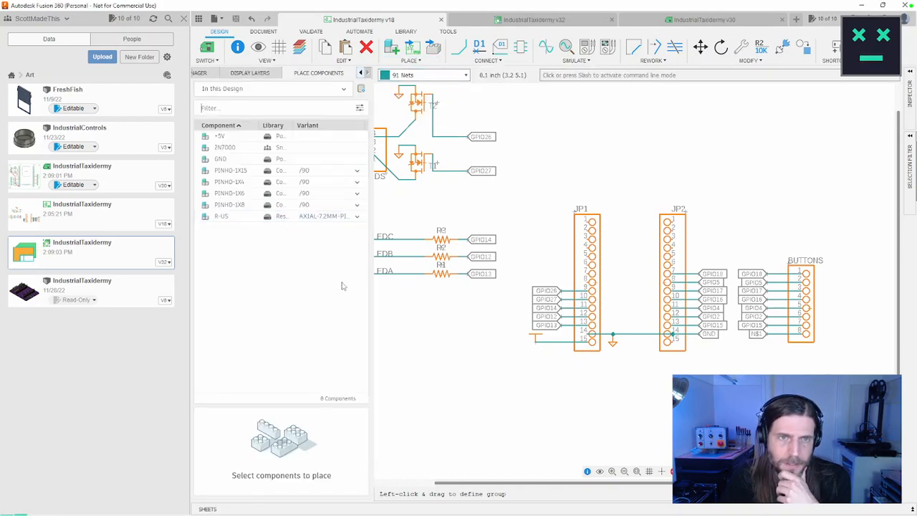
Search the Library Manager for pinhd-1x12 and for 1x12, clear the search and close the manager
{"action": "left_click", "coordinate": [361, 88]}
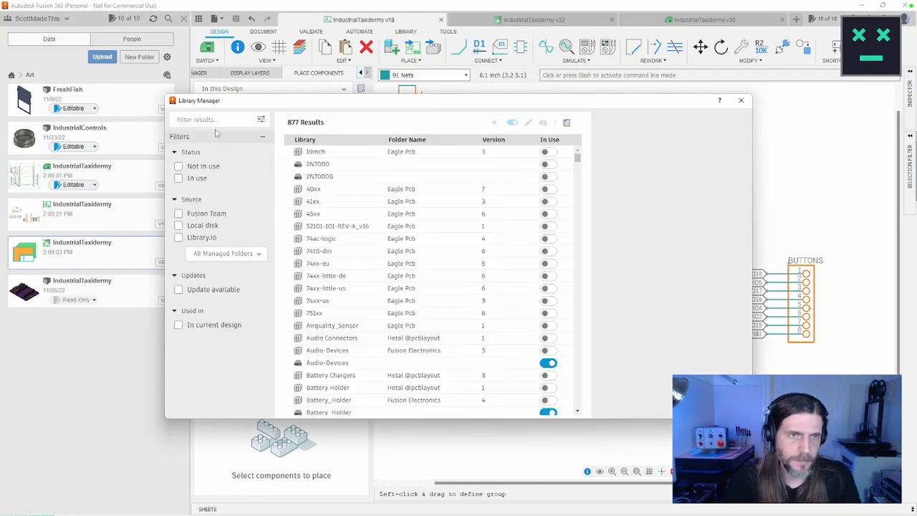
{"action": "type", "text": "pinhd-"}
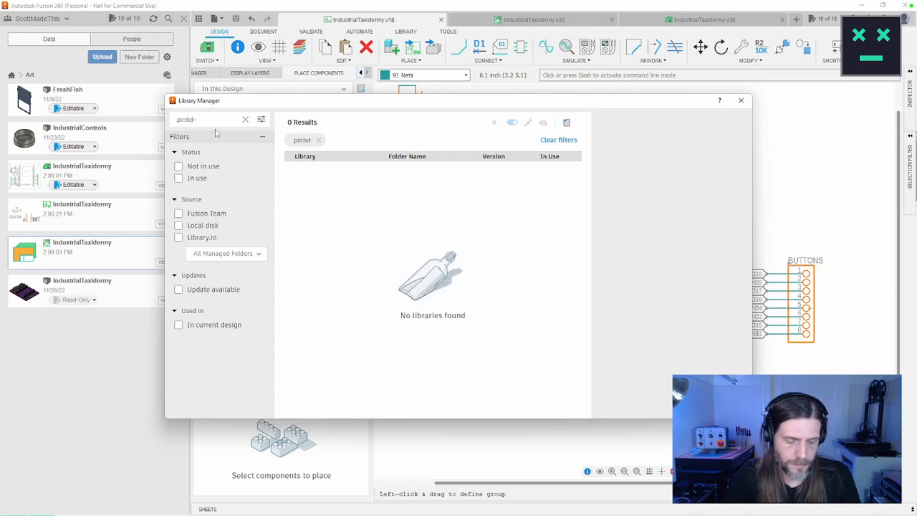
{"action": "type", "text": "1x12"}
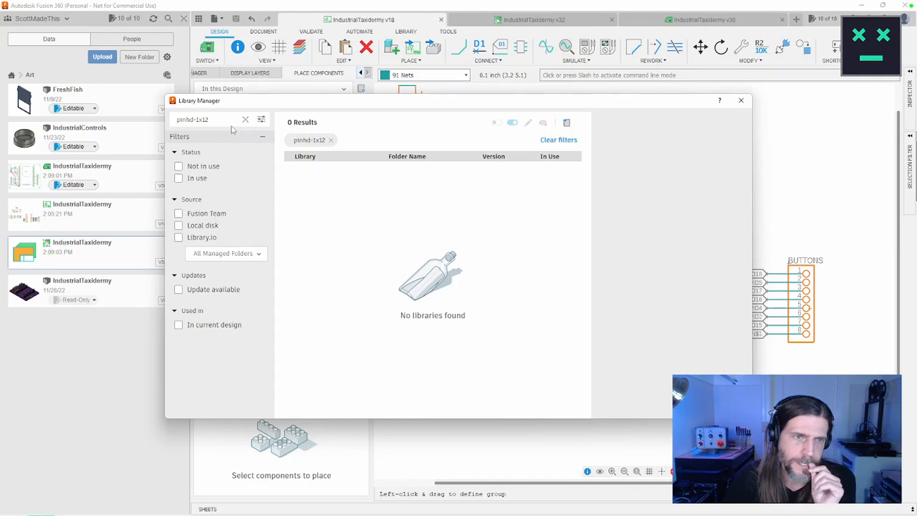
{"action": "left_click_drag", "start_coordinate": [229, 119], "coordinate": [166, 125]}
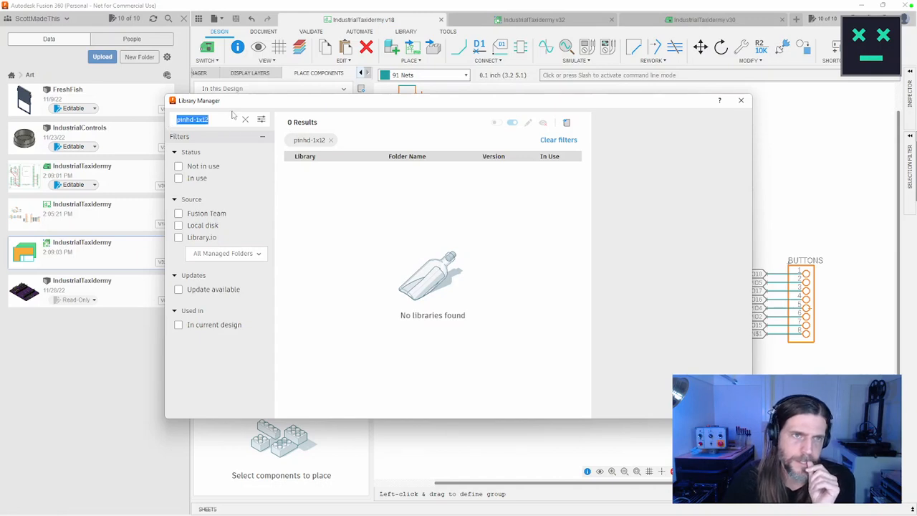
{"action": "left_click_drag", "start_coordinate": [249, 103], "coordinate": [146, 203]}
{"action": "left_click", "coordinate": [209, 203]}
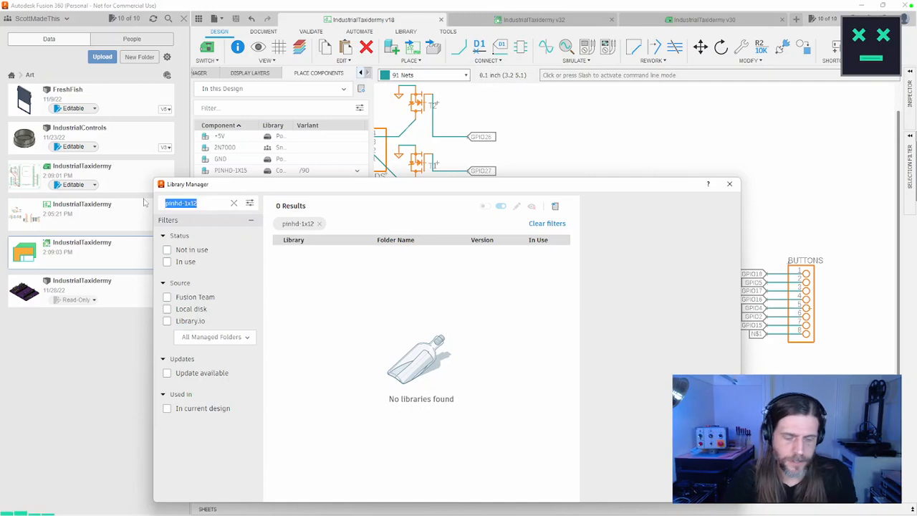
{"action": "type", "text": "1x"}
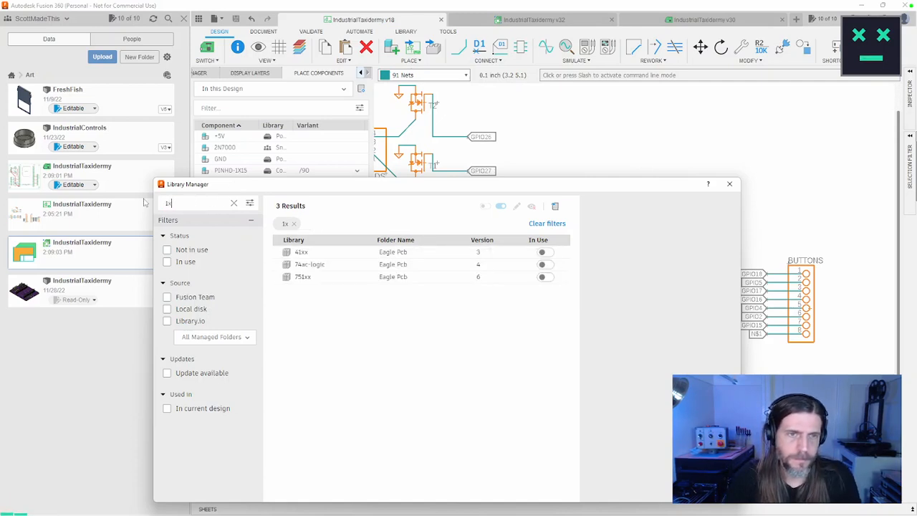
{"action": "type", "text": "12"}
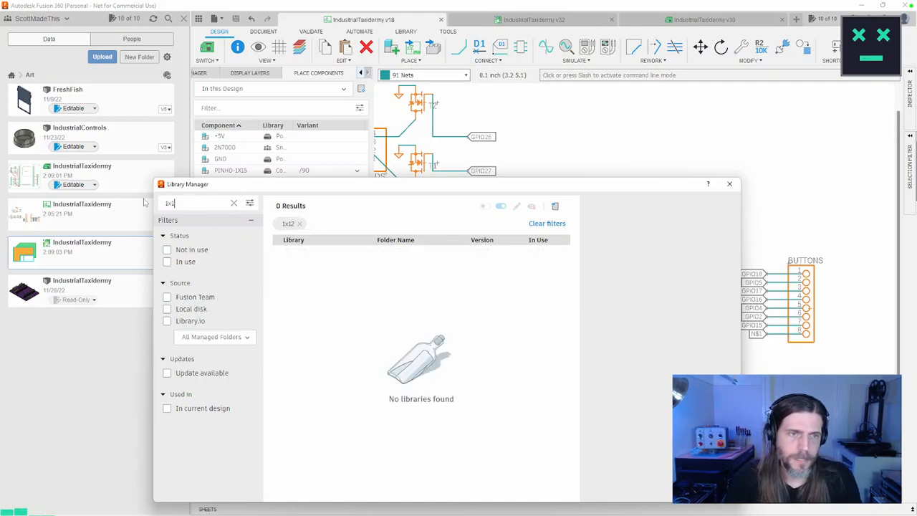
{"action": "left_click", "coordinate": [233, 203]}
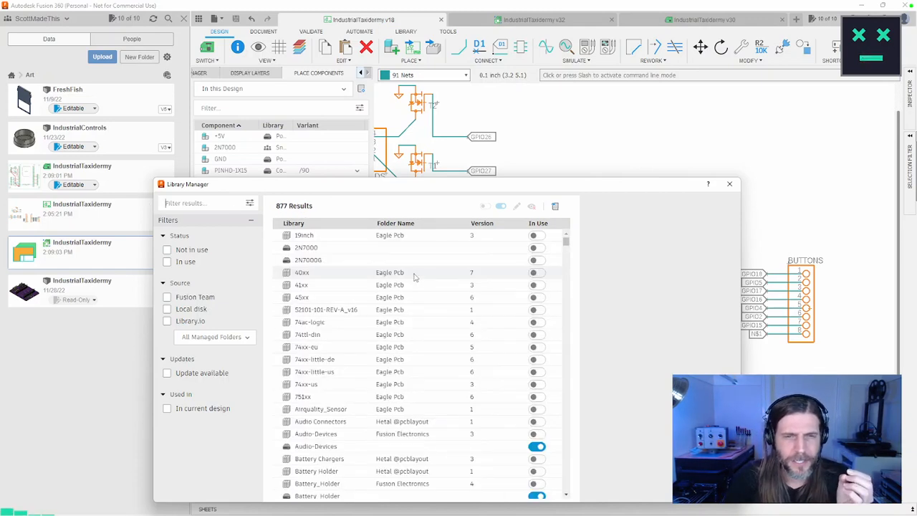
{"action": "left_click", "coordinate": [730, 183]}
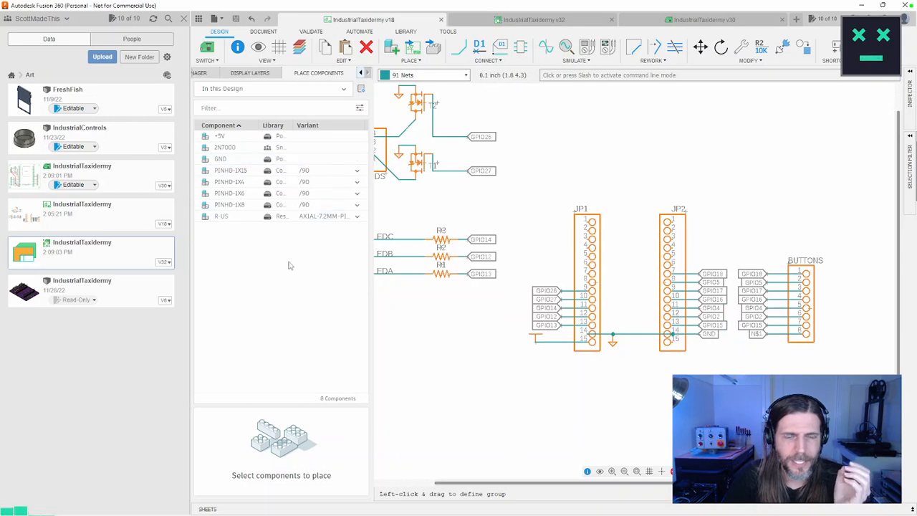
Restrict the component list to the Connector library, hide the data panel and widen the component list
{"action": "left_click", "coordinate": [359, 109]}
{"action": "left_click", "coordinate": [359, 109]}
{"action": "left_click", "coordinate": [300, 91]}
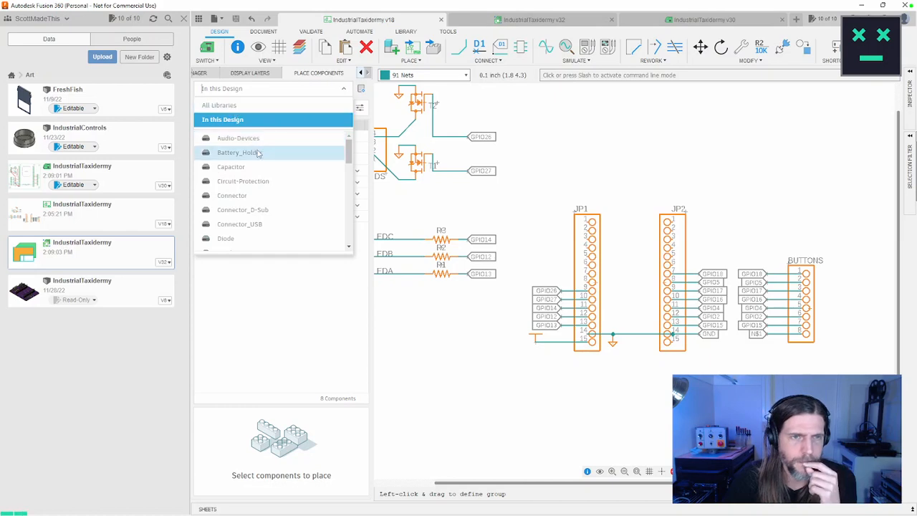
{"action": "left_click", "coordinate": [244, 196]}
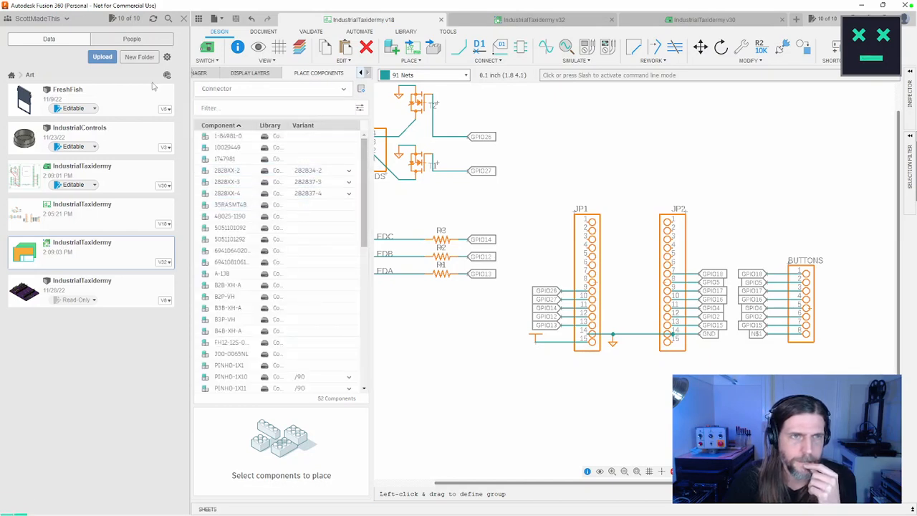
{"action": "left_click", "coordinate": [184, 20]}
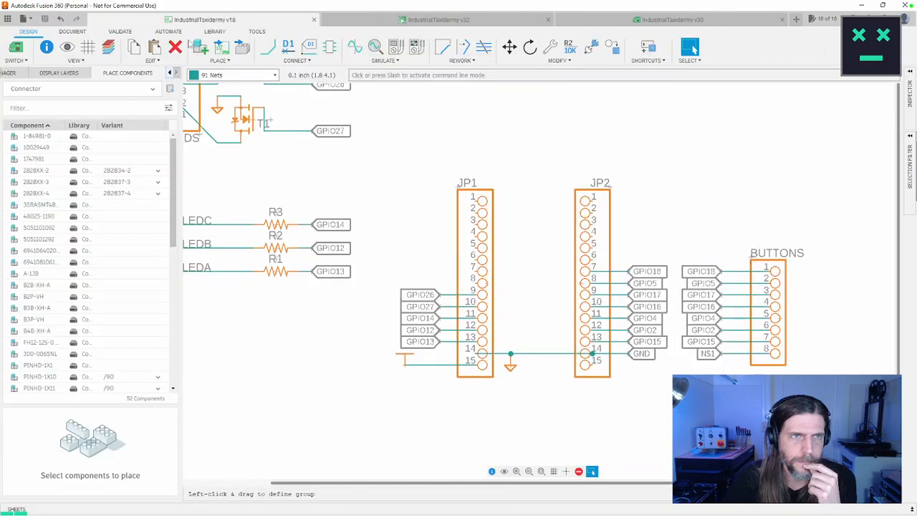
{"action": "left_click_drag", "start_coordinate": [182, 194], "coordinate": [215, 194]}
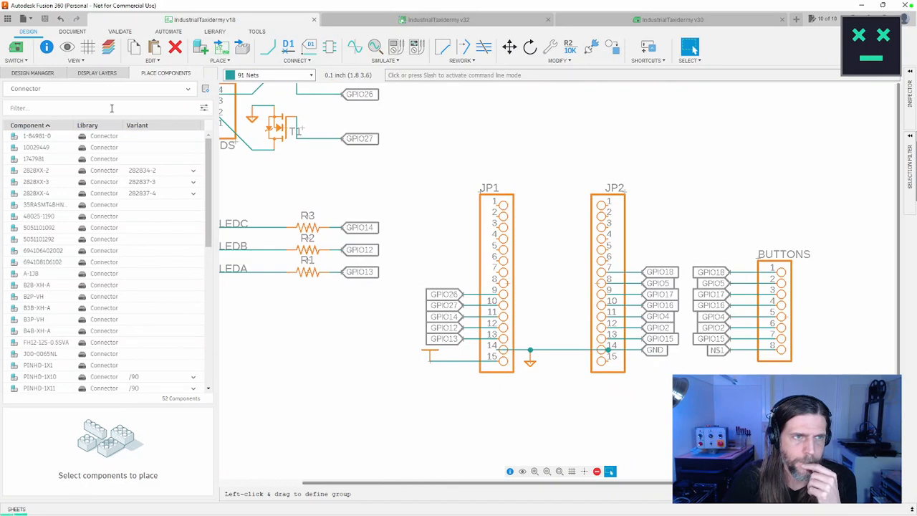
Filter the Connector library for 1x12 and place a PINHD-1X12 header, in the variant without /90, above JP1
{"action": "left_click", "coordinate": [111, 107]}
{"action": "type", "text": "1x12"}
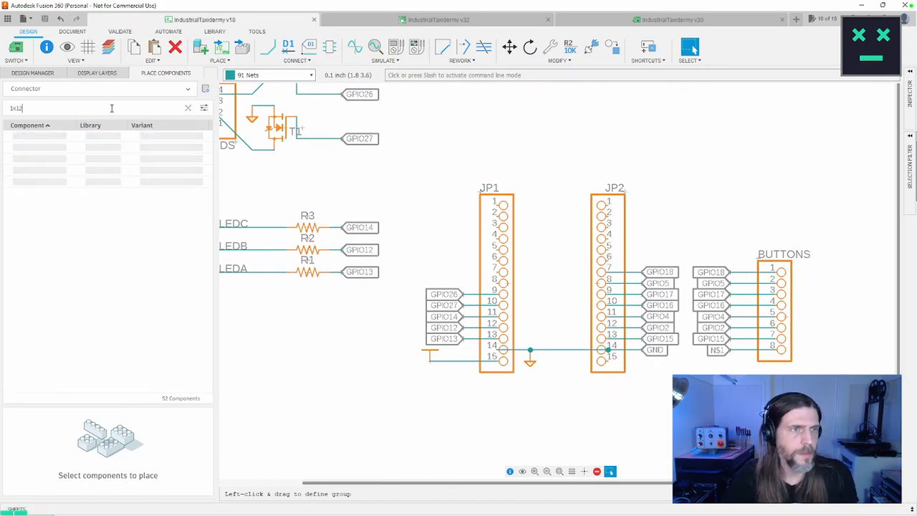
{"action": "left_click", "coordinate": [194, 137]}
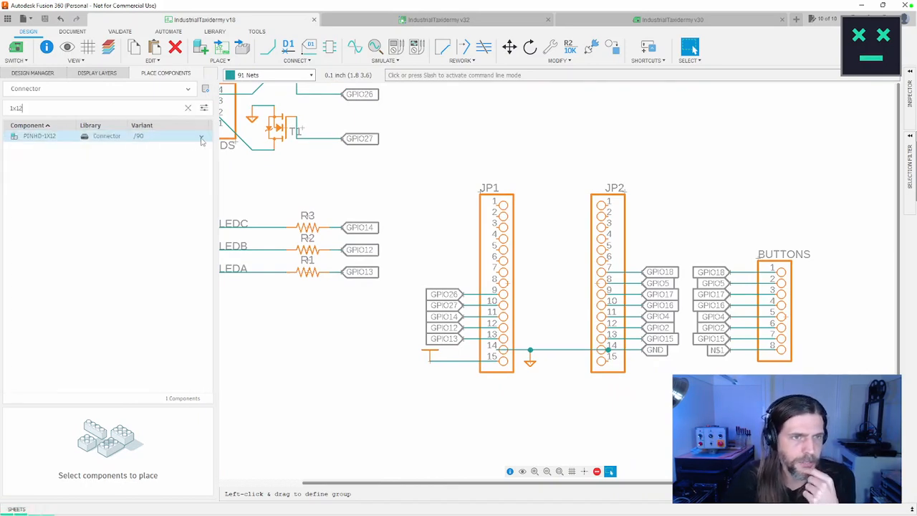
{"action": "left_click", "coordinate": [168, 161]}
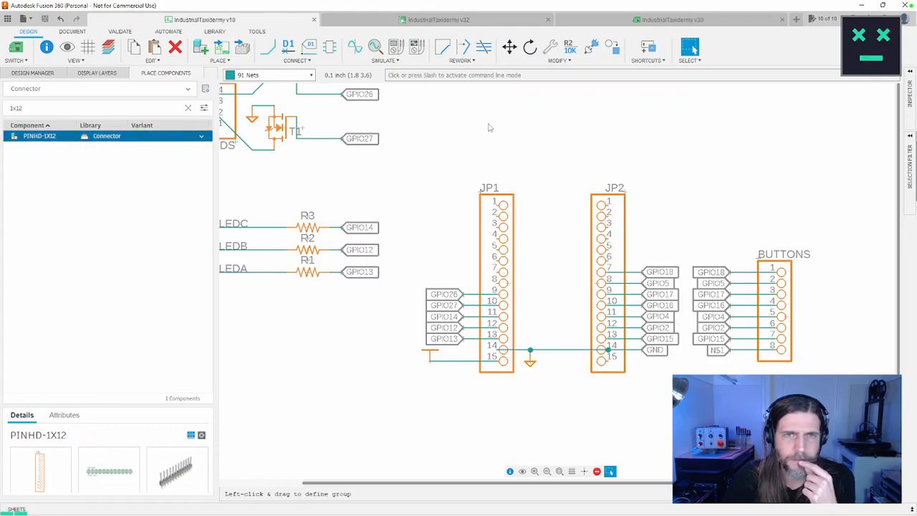
{"action": "left_click", "coordinate": [538, 123]}
{"action": "middle_click_drag", "start_coordinate": [605, 145], "coordinate": [573, 246]}
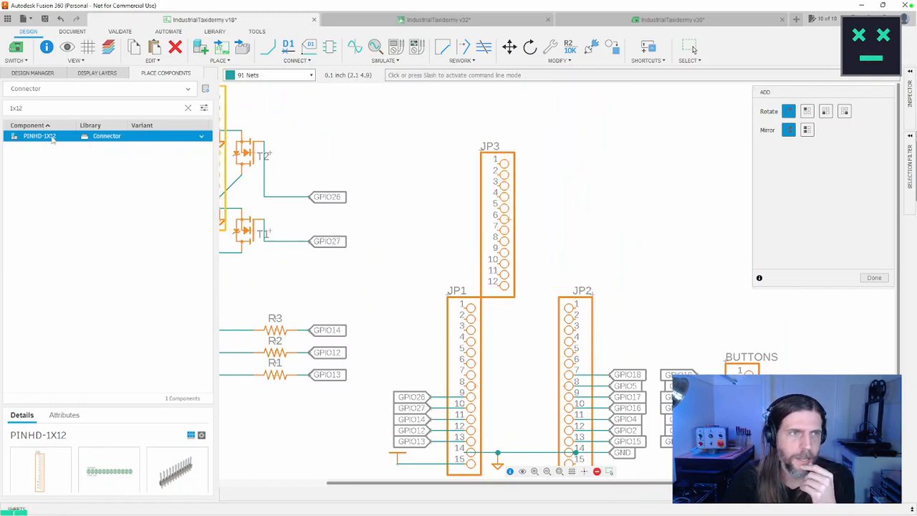
Filter the Connector library for 1x16 and place a PINHD-1X16 header, in the variant without /90, above and right of JP3
{"action": "left_click", "coordinate": [43, 109]}
{"action": "key", "text": "BackSpace"}
{"action": "type", "text": "6"}
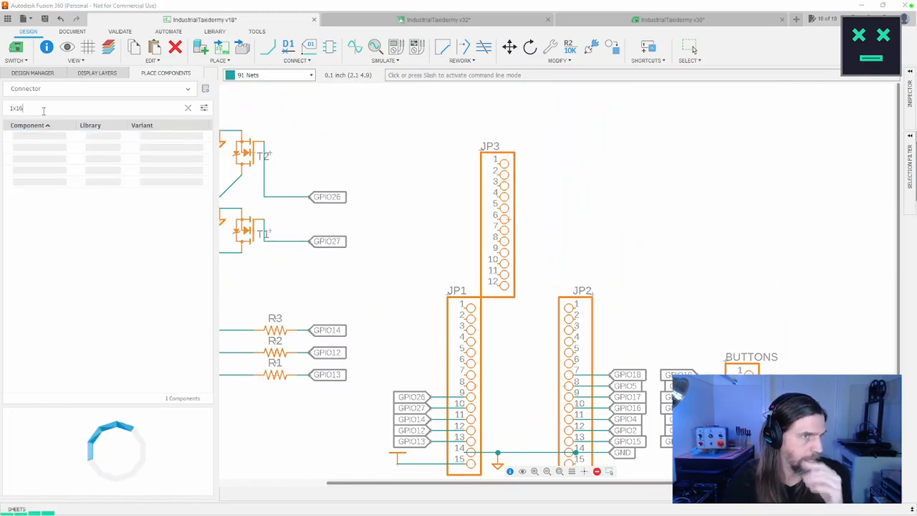
{"action": "left_click", "coordinate": [50, 136]}
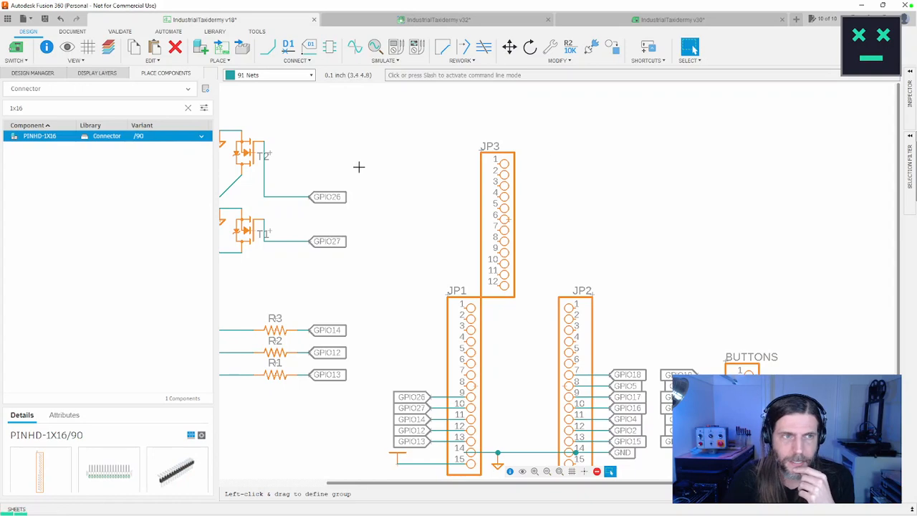
{"action": "middle_click_drag", "start_coordinate": [434, 169], "coordinate": [407, 239]}
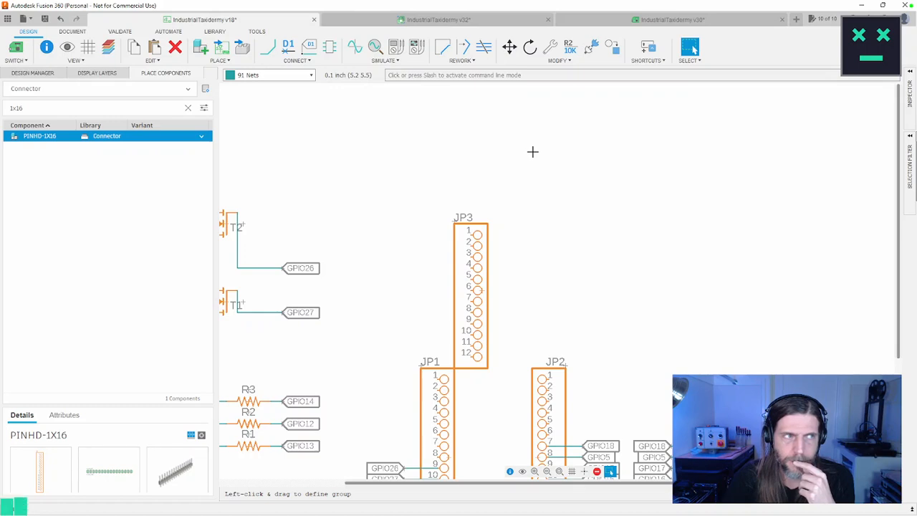
{"action": "left_click", "coordinate": [40, 137]}
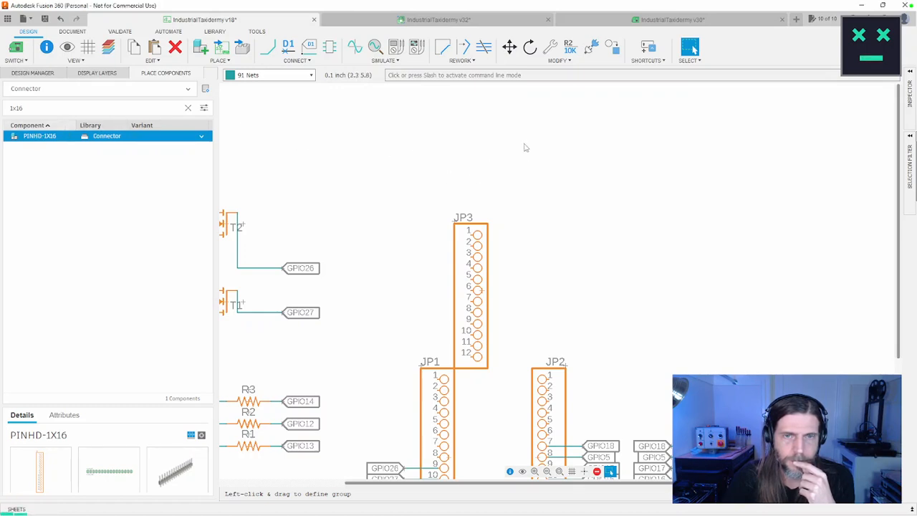
{"action": "left_click", "coordinate": [523, 145]}
{"action": "key", "text": "Escape"}
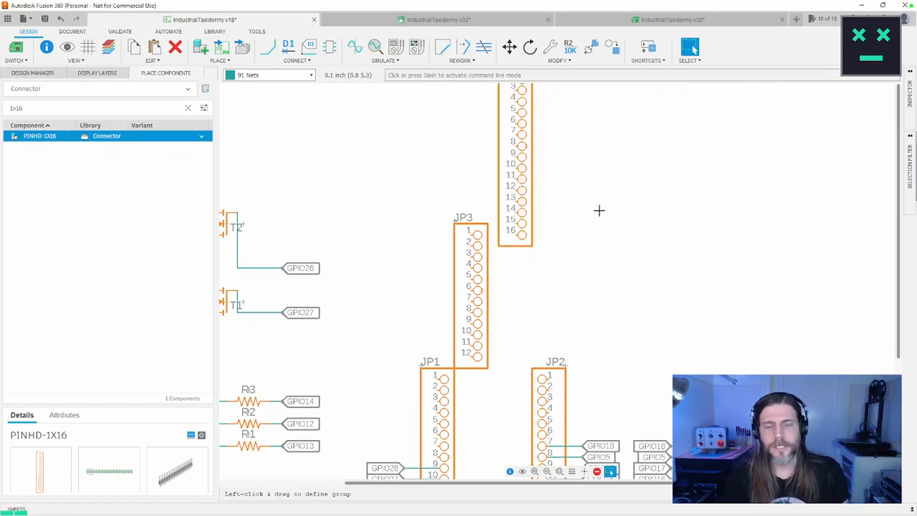
{"action": "scroll", "coordinate": [599, 208], "scroll_direction": "up", "scroll_amount": 2}
{"action": "scroll", "coordinate": [604, 211], "scroll_direction": "down", "scroll_amount": 4}
{"action": "middle_click_drag", "start_coordinate": [604, 210], "coordinate": [558, 222]}
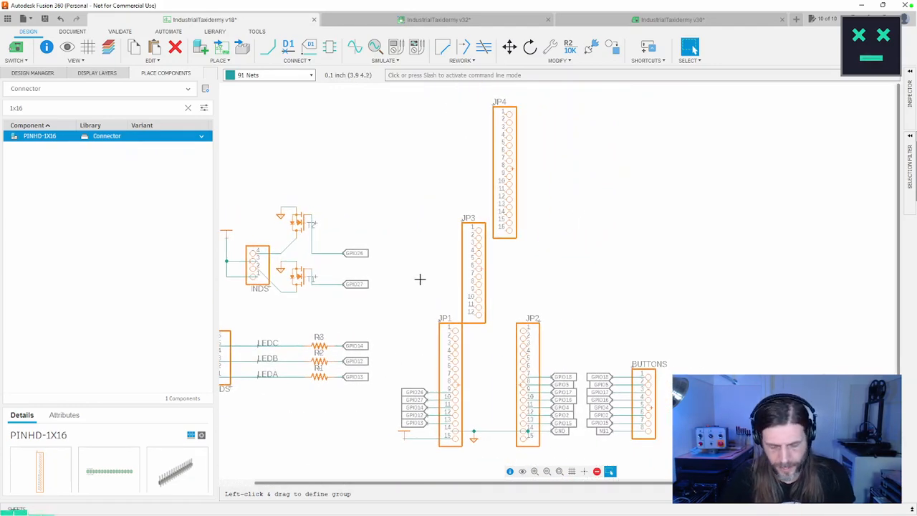
Move the 12-pin header JP3 up beside the 16-pin header JP4, above JP1
{"action": "key", "text": "m"}
{"action": "left_click", "coordinate": [477, 265]}
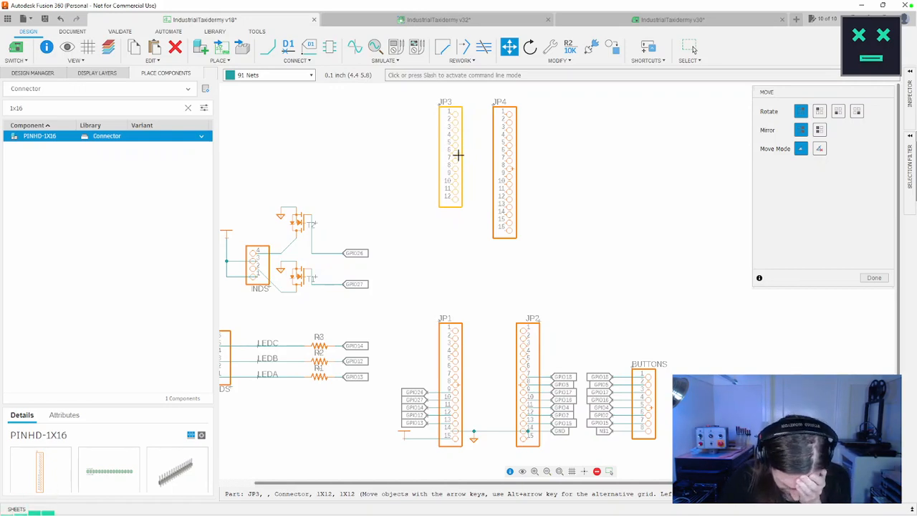
{"action": "left_click", "coordinate": [458, 154]}
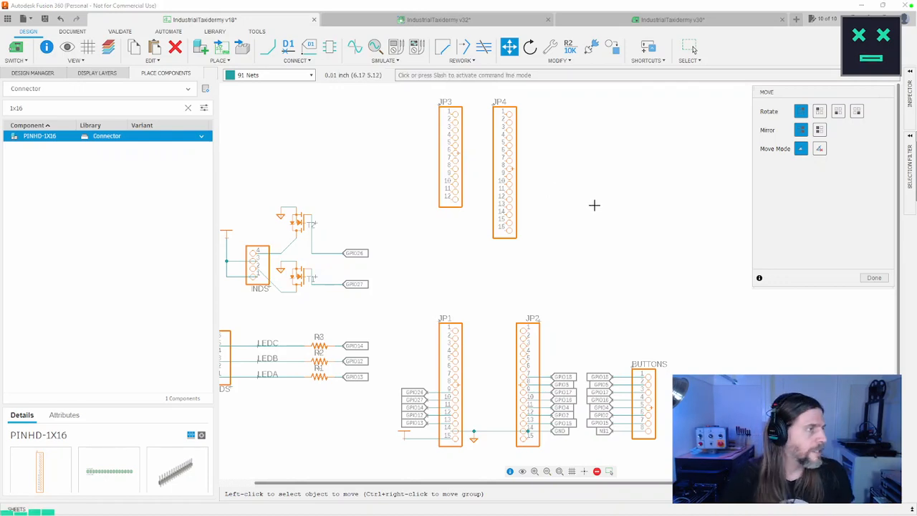
Switch to the browser and examine the header pins in schematic-tinys3.pdf on GitHub
{"action": "key", "text": "alt+Tab"}
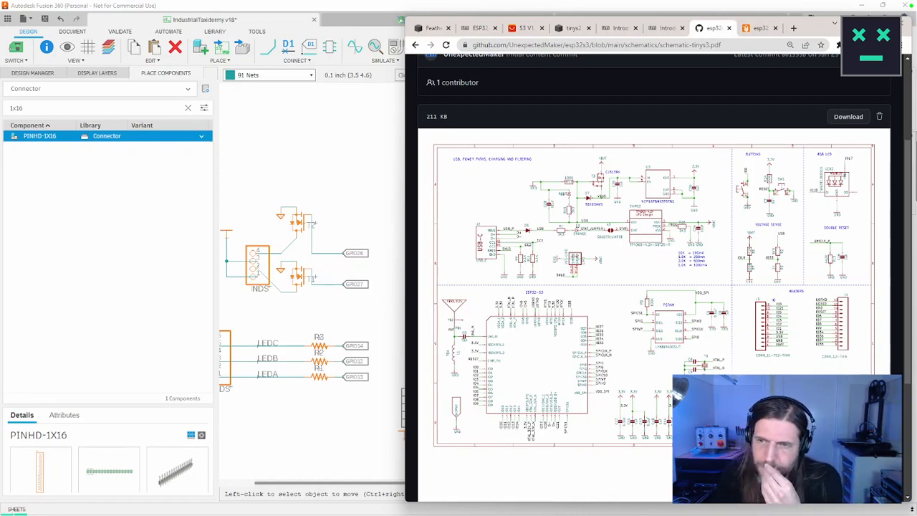
{"action": "left_click", "coordinate": [416, 45]}
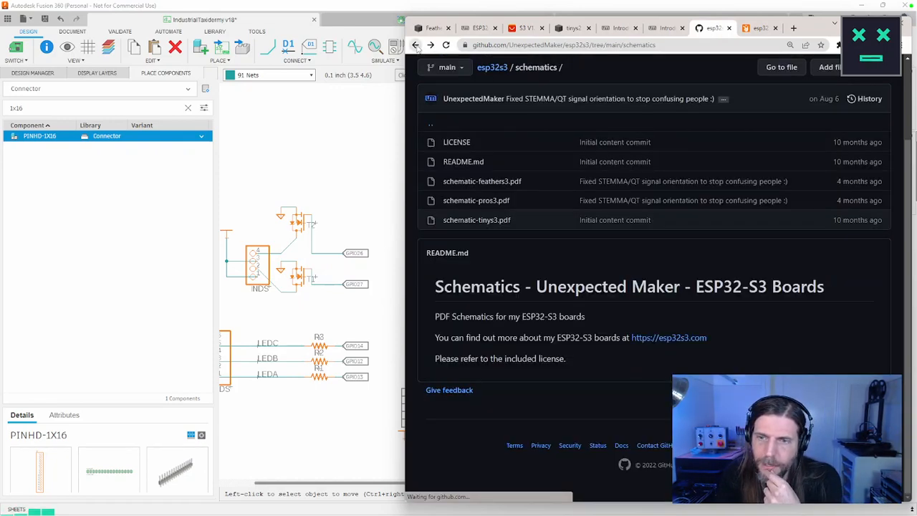
{"action": "left_click", "coordinate": [431, 45]}
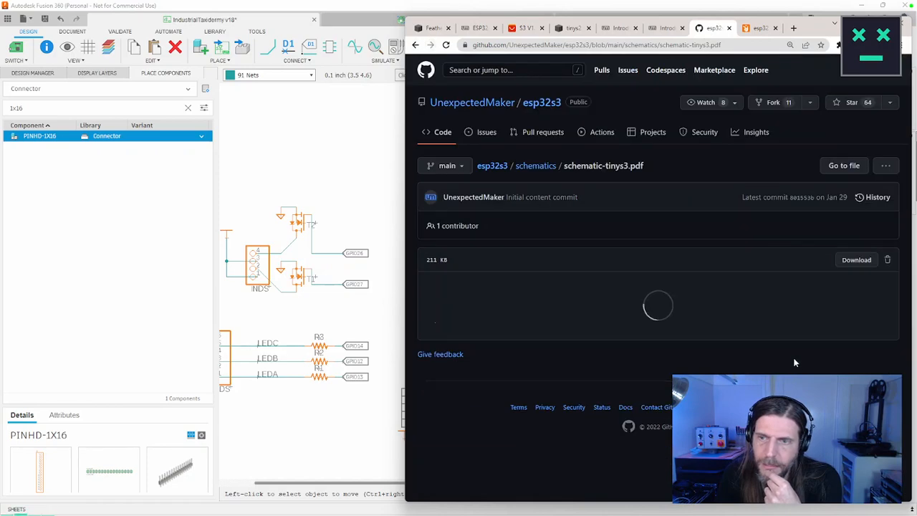
{"action": "scroll", "coordinate": [653, 287], "scroll_direction": "down", "scroll_amount": 3}
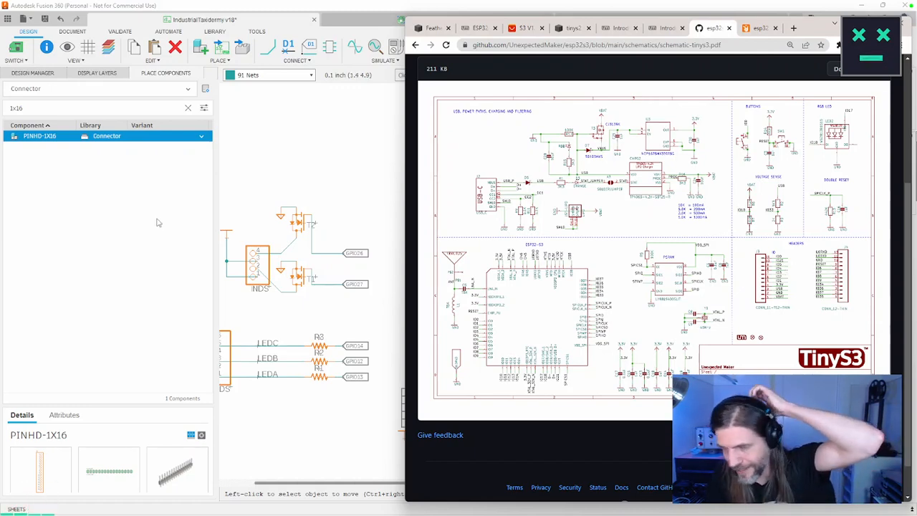
Return to Fusion 360 and undo the header move and the placement of the 12-pin and 16-pin headers
{"action": "key", "text": "alt+Tab"}
{"action": "key", "text": "ctrl+z"}
{"action": "key", "text": "ctrl+z"}
{"action": "key", "text": "ctrl+z"}
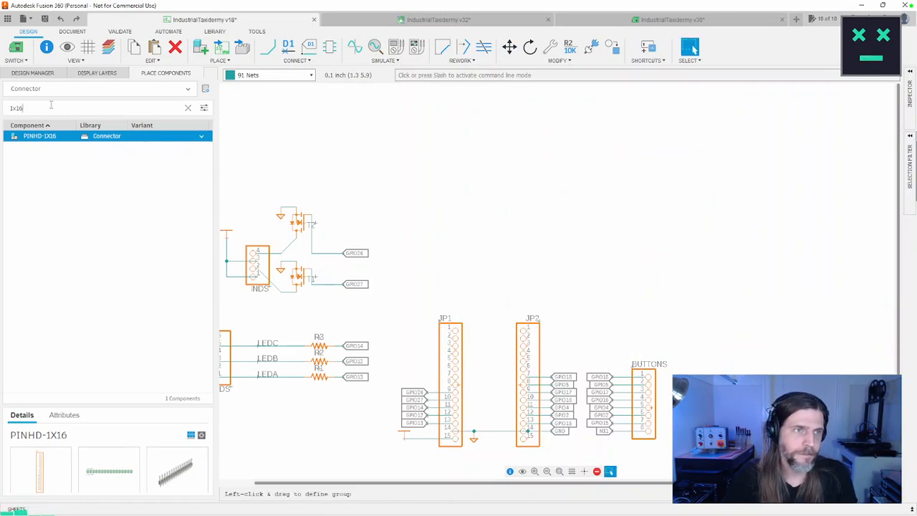
Filter the Connector library for 1x11 and place a PINHD-1X11 header, in the variant without /90, above JP1
{"action": "key", "text": "BackSpace"}
{"action": "type", "text": "1"}
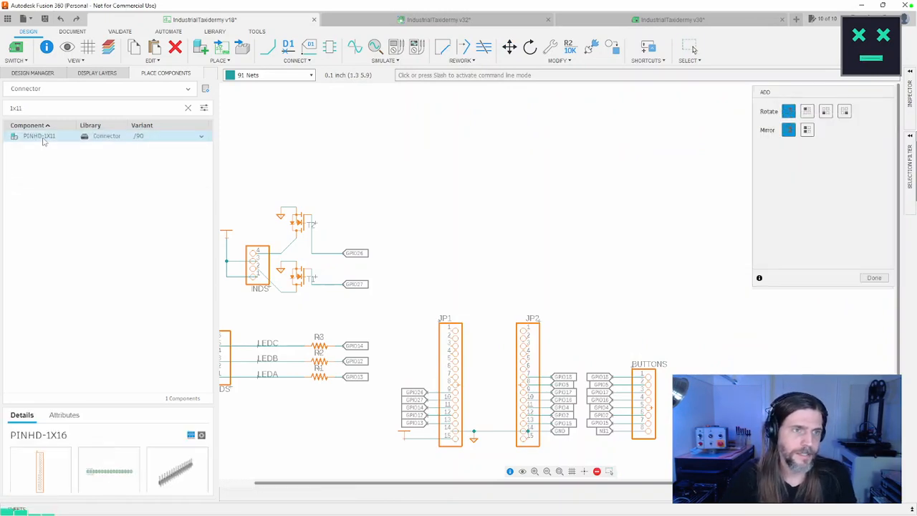
{"action": "left_click", "coordinate": [201, 138]}
{"action": "left_click", "coordinate": [168, 156]}
{"action": "left_click", "coordinate": [168, 219]}
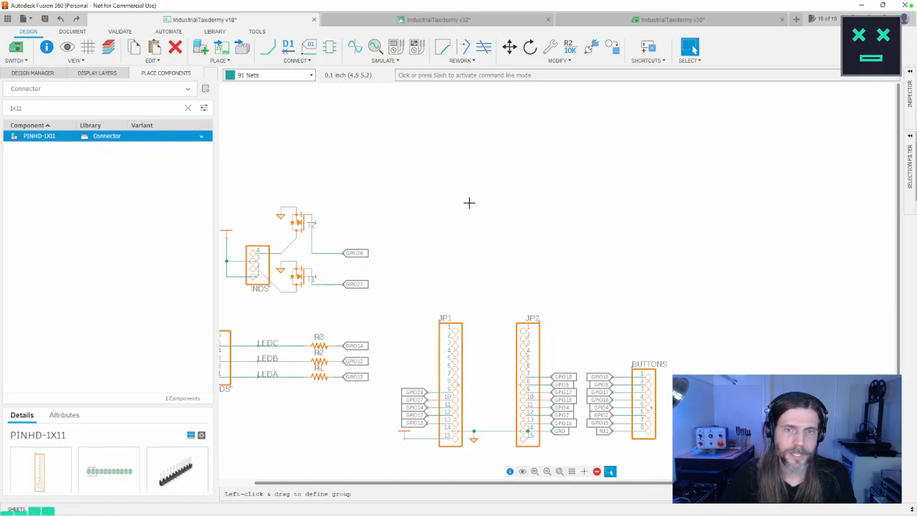
{"action": "left_click", "coordinate": [113, 141]}
{"action": "left_click", "coordinate": [454, 164]}
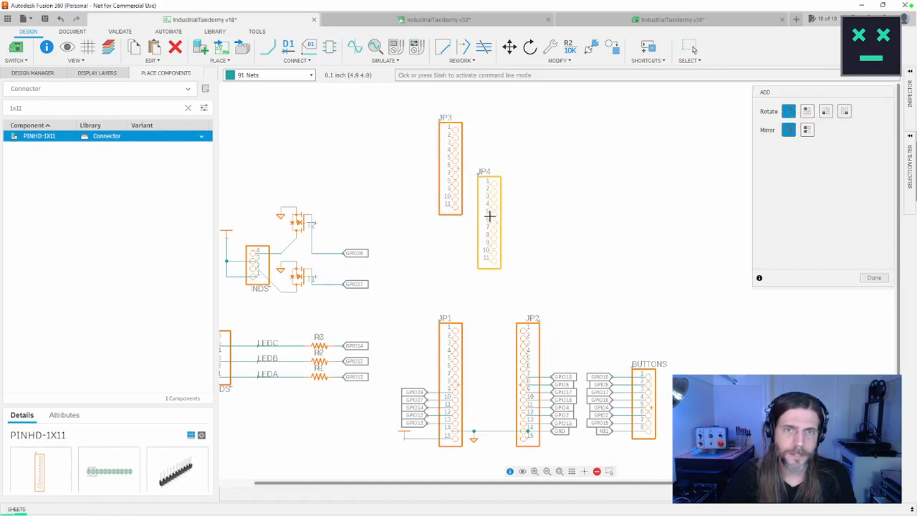
Filter the Connector library for 1x12 and place a PINHD-1X12 header, in the variant without /90, above JP2
{"action": "left_click", "coordinate": [54, 108]}
{"action": "key", "text": "BackSpace"}
{"action": "type", "text": "2"}
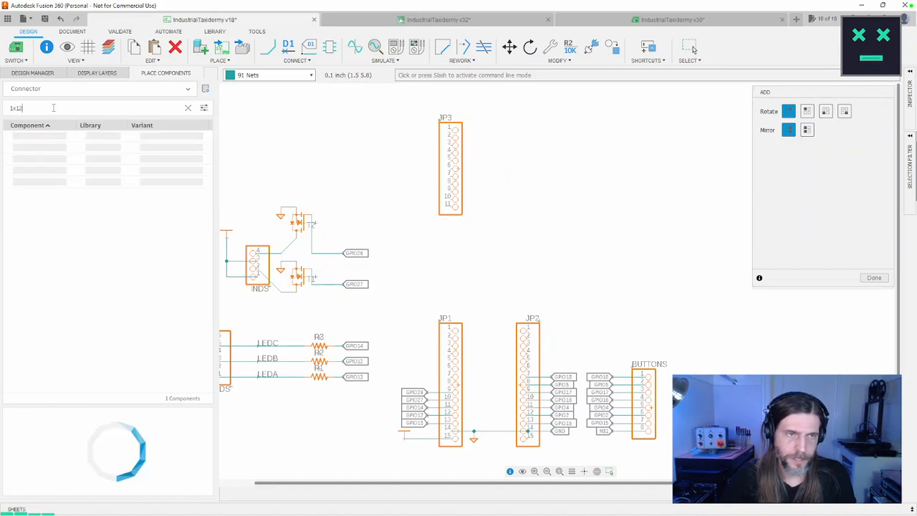
{"action": "left_click", "coordinate": [58, 137]}
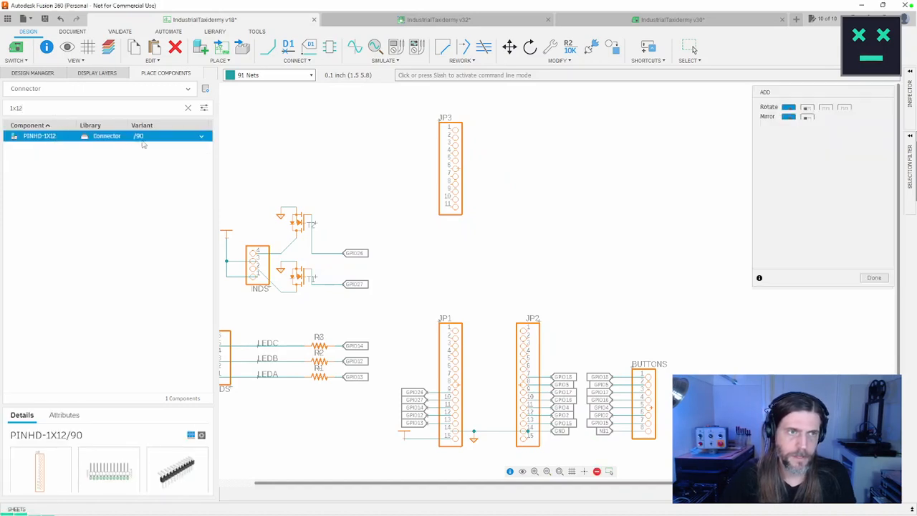
{"action": "left_click", "coordinate": [152, 139]}
{"action": "left_click", "coordinate": [154, 162]}
{"action": "left_click", "coordinate": [36, 137]}
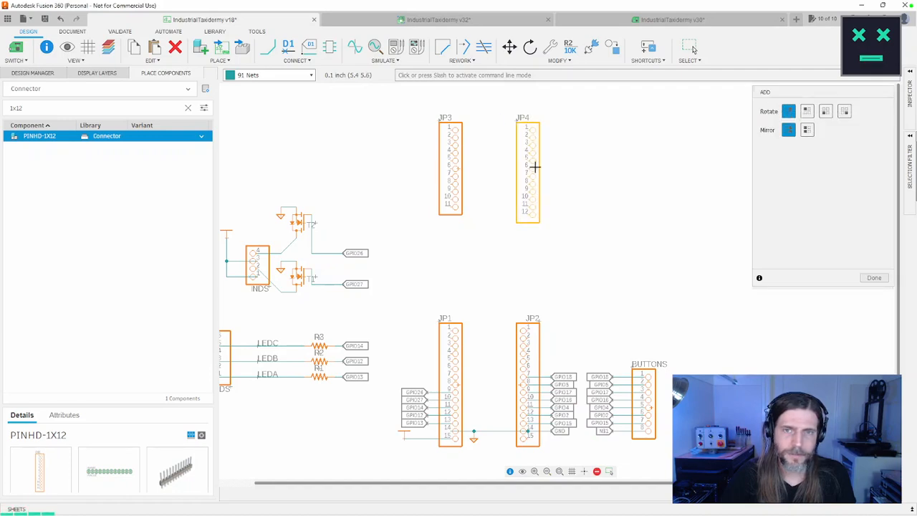
{"action": "left_click", "coordinate": [542, 169]}
Switch to the browser and view the full-size TinyS3_Pin_Reference.png from the esp32s3 repository's Pinout Cards folder
{"action": "key", "text": "alt+Tab"}
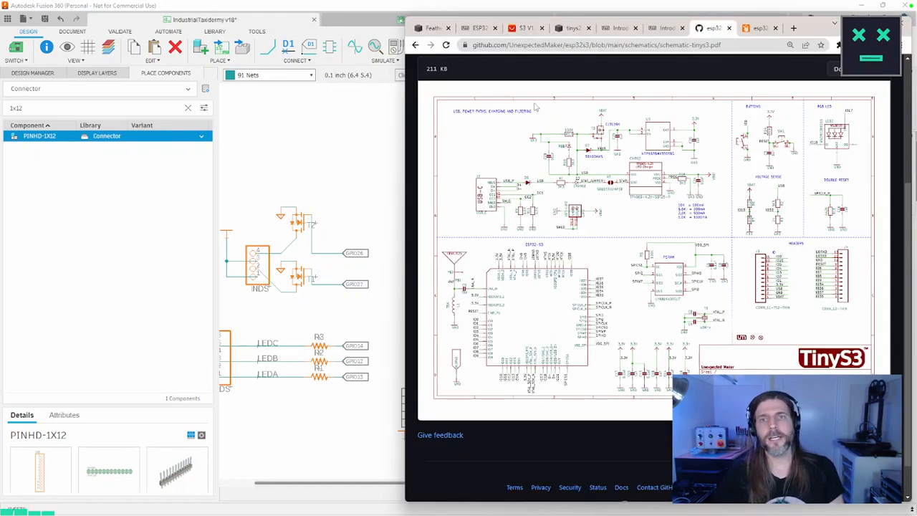
{"action": "left_click", "coordinate": [417, 46]}
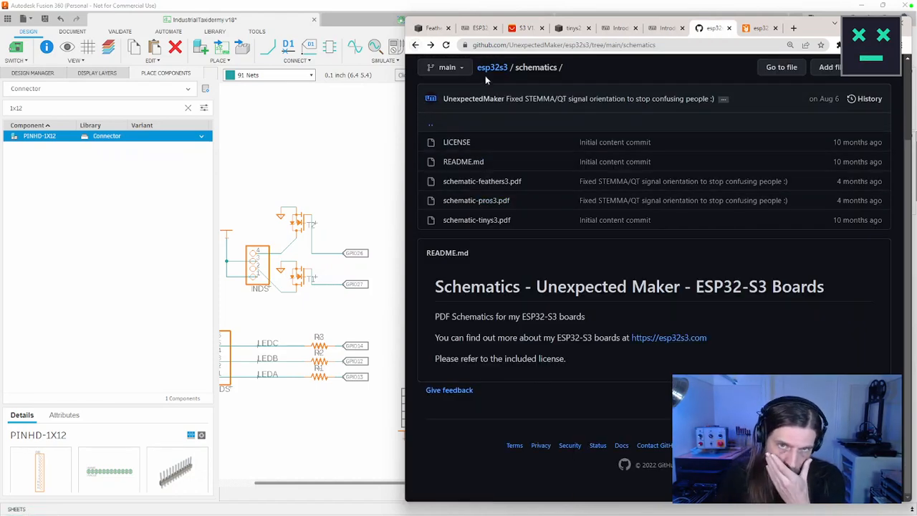
{"action": "key", "text": "alt+Left"}
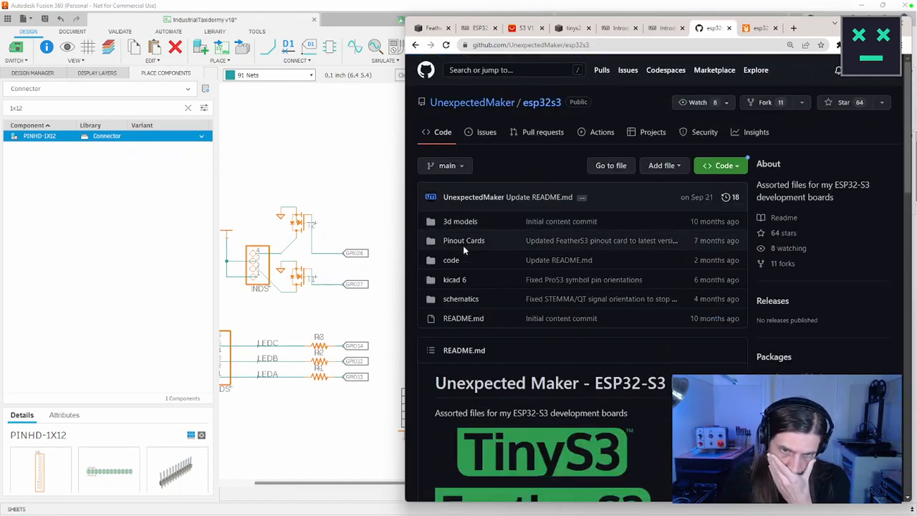
{"action": "left_click", "coordinate": [464, 240]}
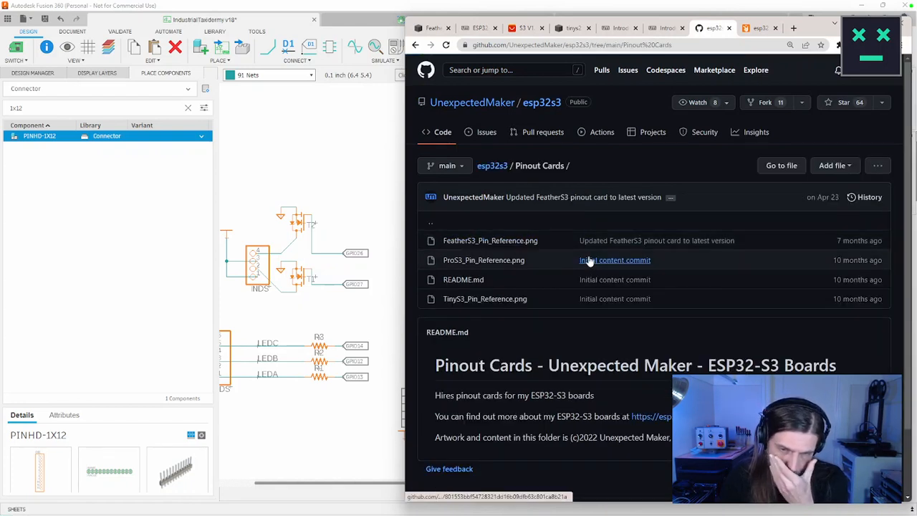
{"action": "left_click", "coordinate": [484, 299]}
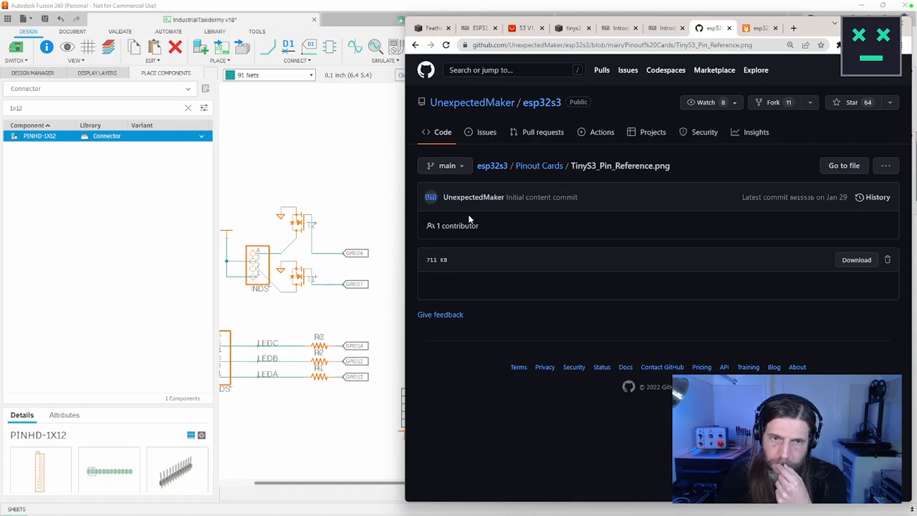
{"action": "scroll", "coordinate": [591, 260], "scroll_direction": "down", "scroll_amount": 3}
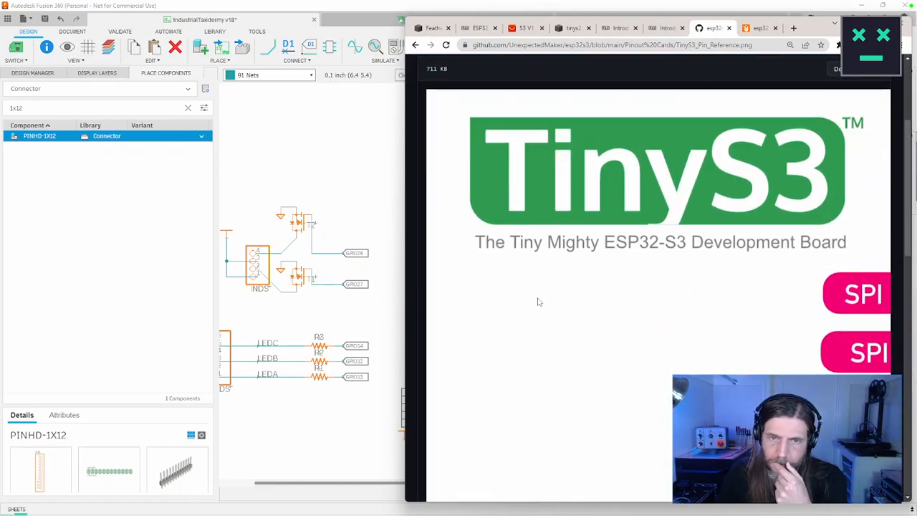
{"action": "scroll", "coordinate": [539, 302], "scroll_direction": "down", "scroll_amount": 1}
{"action": "scroll", "coordinate": [547, 291], "scroll_direction": "up", "scroll_amount": 4}
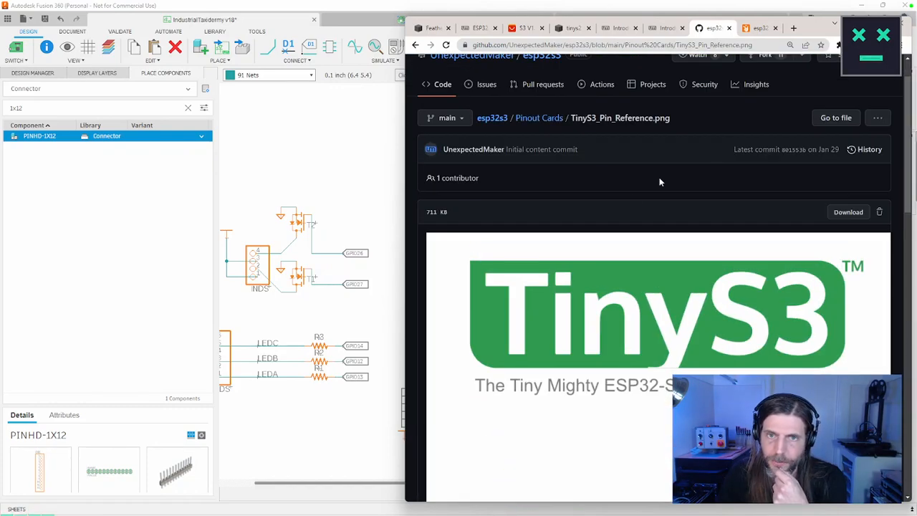
{"action": "left_click", "coordinate": [846, 212]}
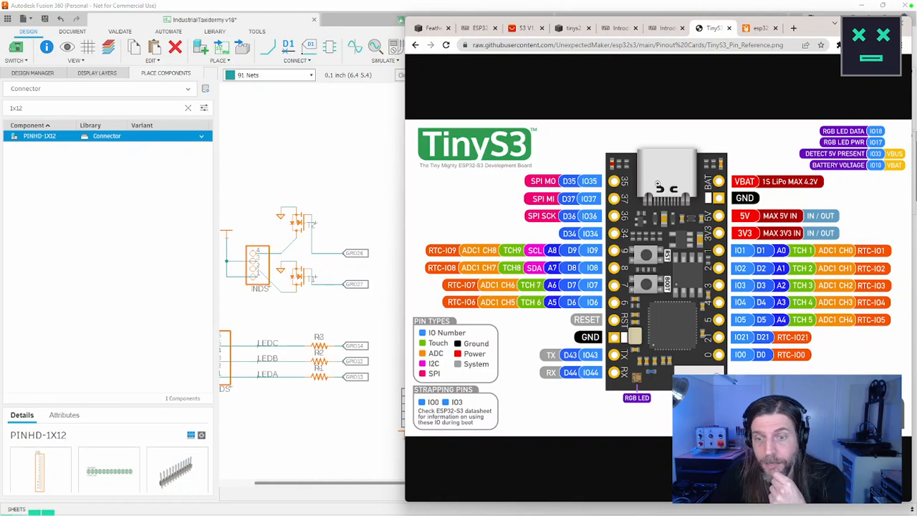
Open schematic-tinys3.pdf from the repository's schematics folder in a new browser tab and examine its header pins
{"action": "left_click", "coordinate": [760, 29]}
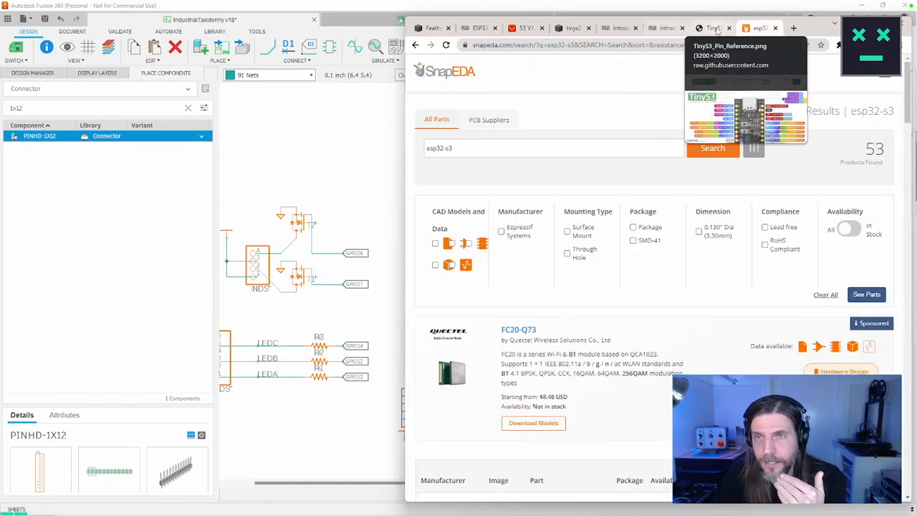
{"action": "left_click", "coordinate": [713, 28]}
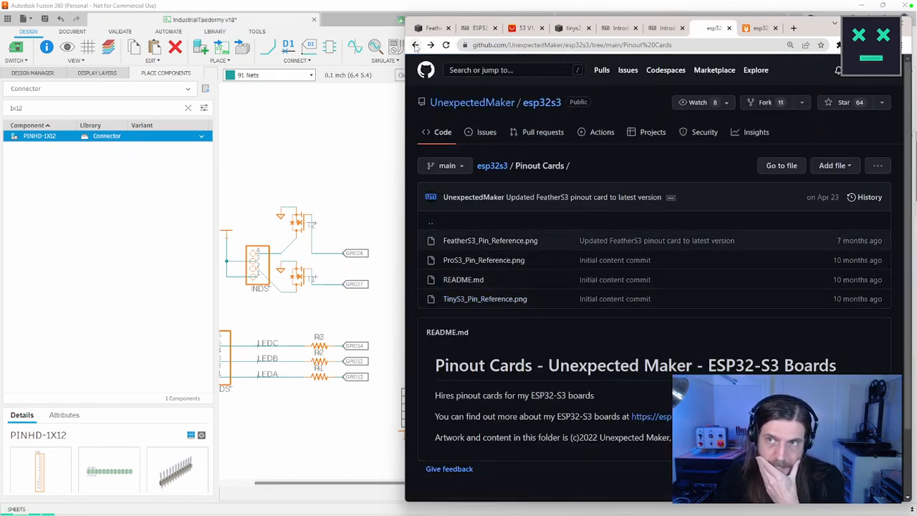
{"action": "left_click", "coordinate": [415, 46]}
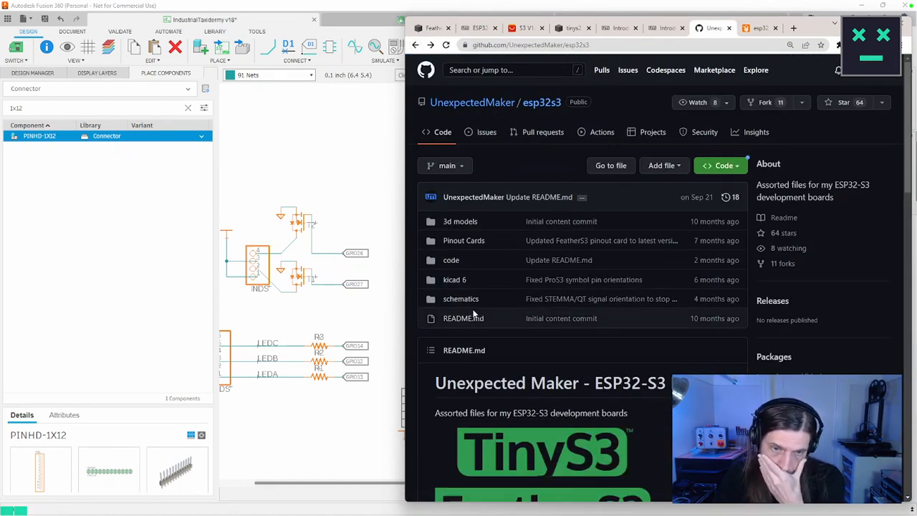
{"action": "left_click", "coordinate": [466, 299]}
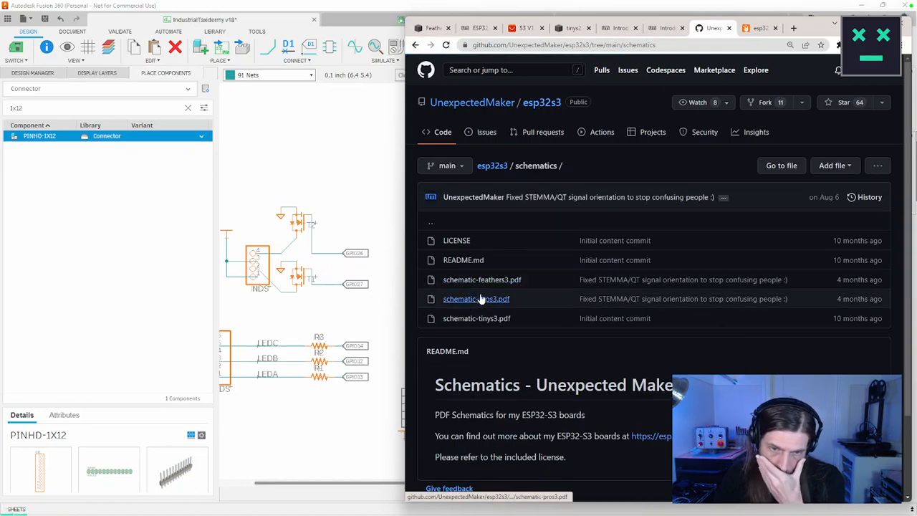
{"action": "right_click", "coordinate": [483, 316]}
{"action": "left_click", "coordinate": [516, 323]}
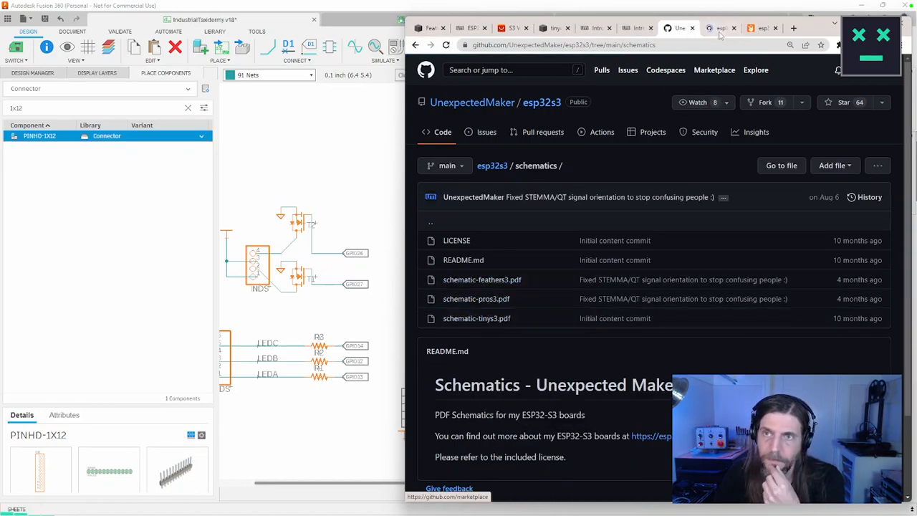
{"action": "left_click", "coordinate": [718, 29]}
{"action": "scroll", "coordinate": [644, 287], "scroll_direction": "down", "scroll_amount": 3}
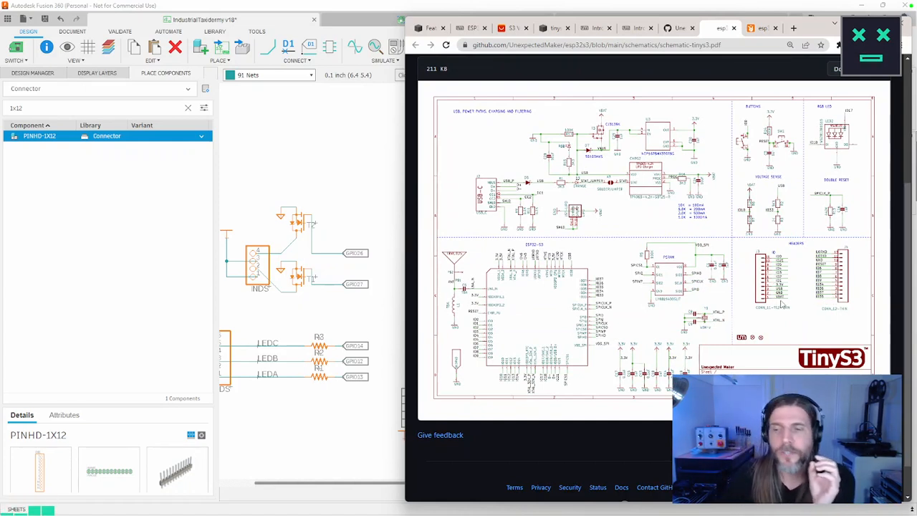
Reopen the full-size TinyS3_Pin_Reference.png in the repository's browser tab and narrow the browser window to uncover header JP3
{"action": "left_click", "coordinate": [677, 27]}
{"action": "left_click", "coordinate": [417, 47]}
{"action": "left_click", "coordinate": [417, 48]}
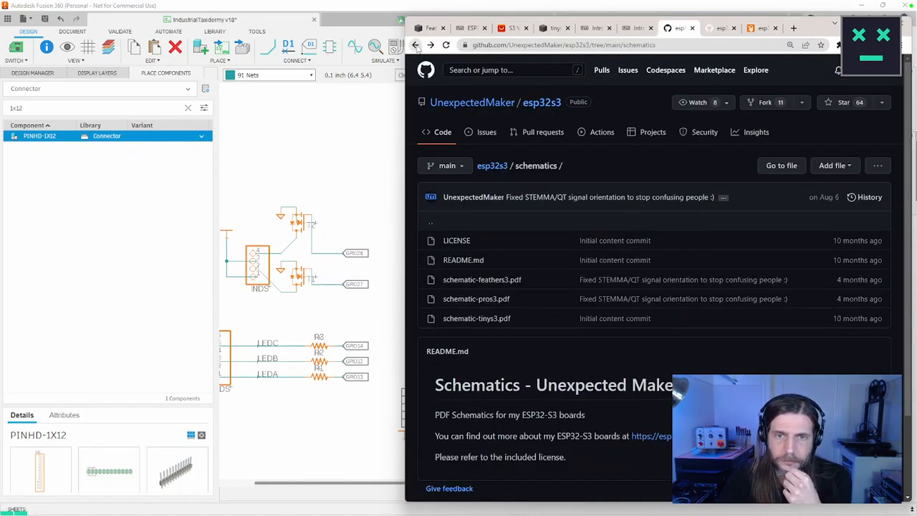
{"action": "left_click", "coordinate": [415, 45]}
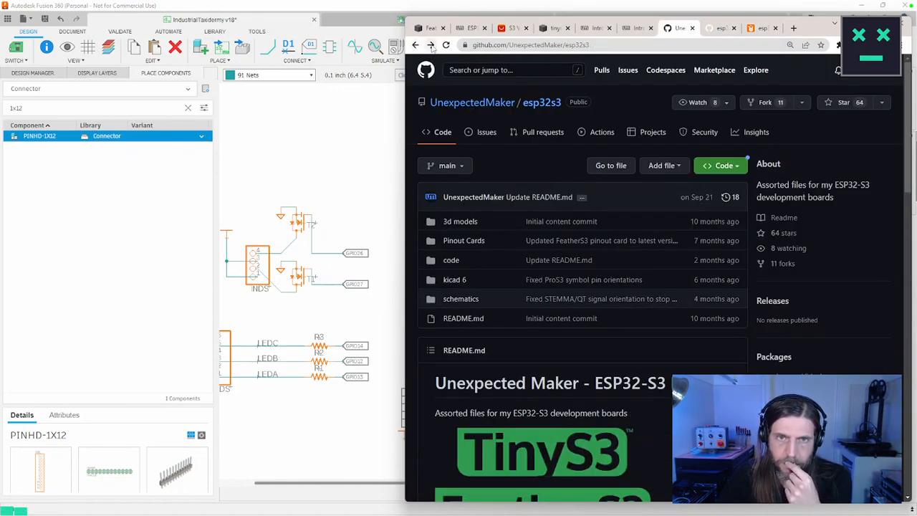
{"action": "left_click", "coordinate": [431, 45]}
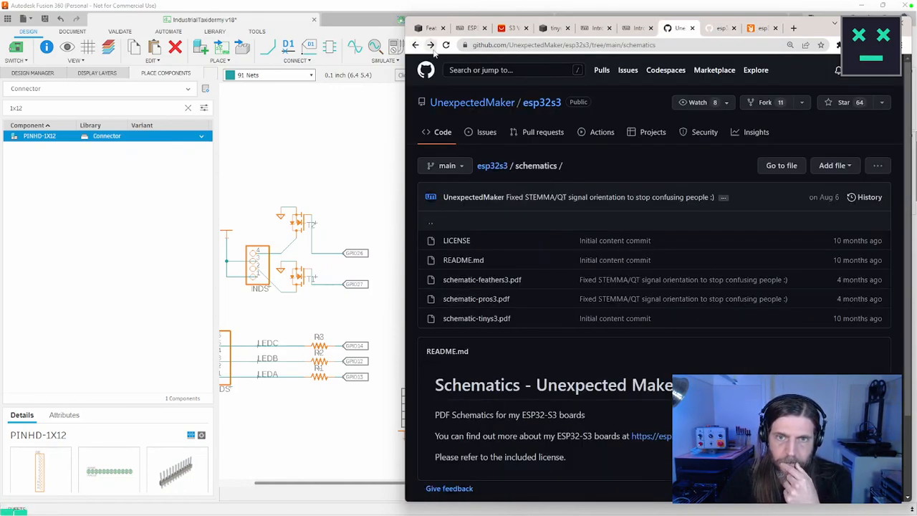
{"action": "left_click", "coordinate": [491, 170]}
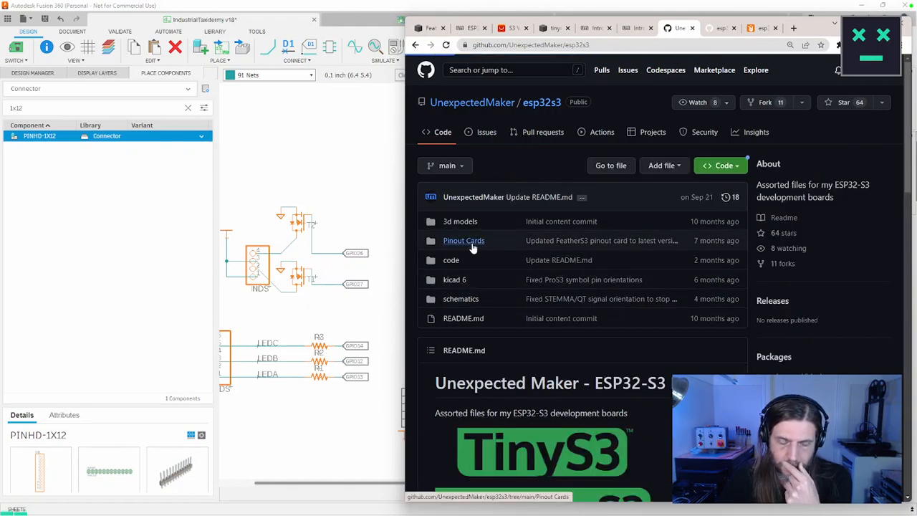
{"action": "left_click", "coordinate": [472, 243]}
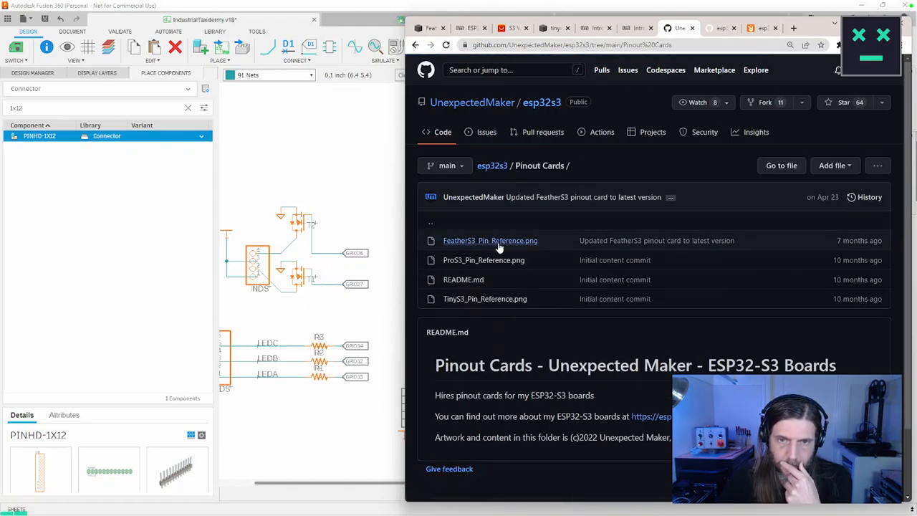
{"action": "left_click", "coordinate": [493, 300]}
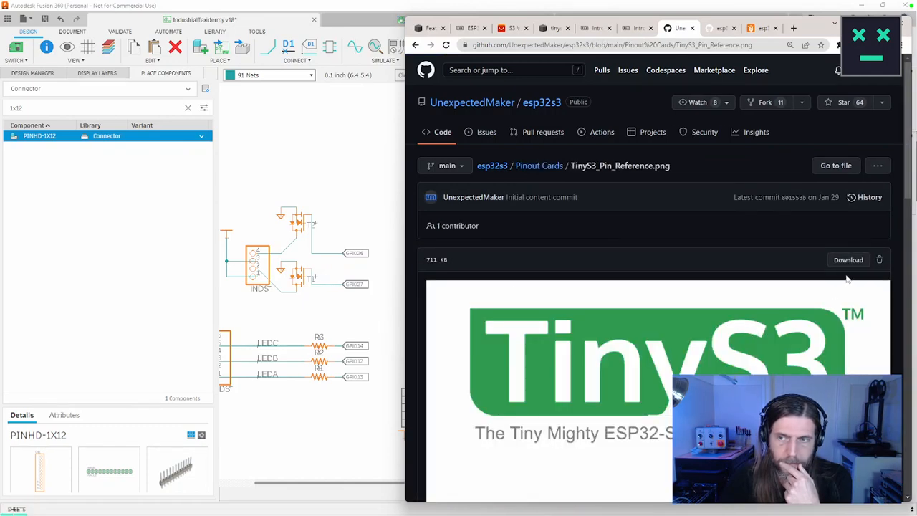
{"action": "left_click", "coordinate": [848, 260]}
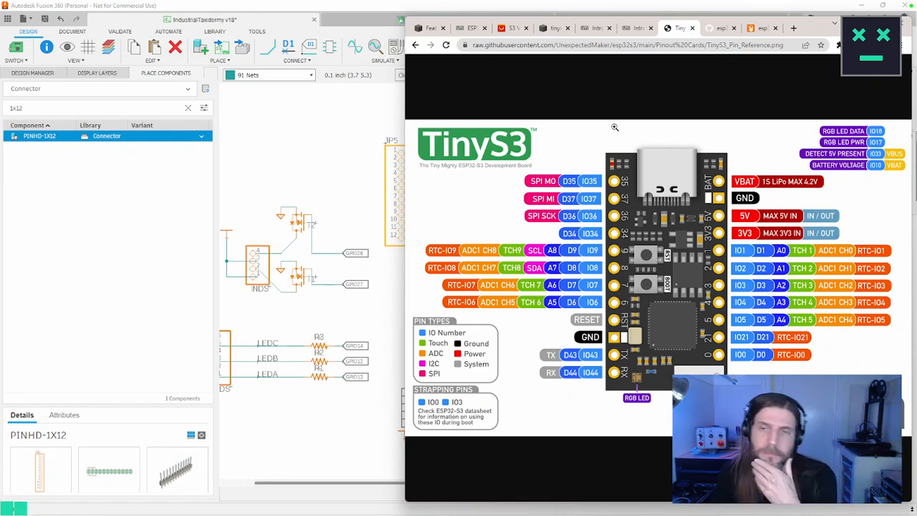
{"action": "left_click_drag", "start_coordinate": [403, 106], "coordinate": [499, 105]}
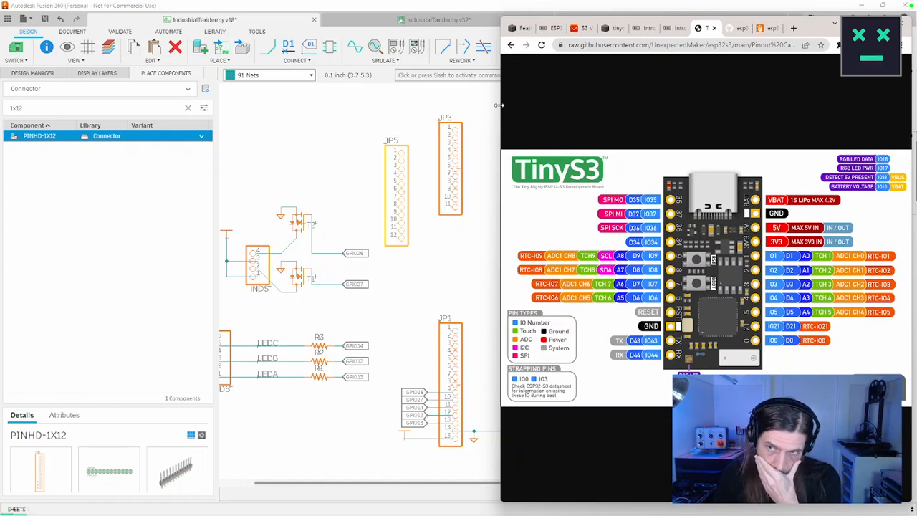
Narrow the browser to uncover header JP4, end the PINHD-1X12 placement and undo the stray extra header
{"action": "left_click_drag", "start_coordinate": [498, 105], "coordinate": [581, 104]}
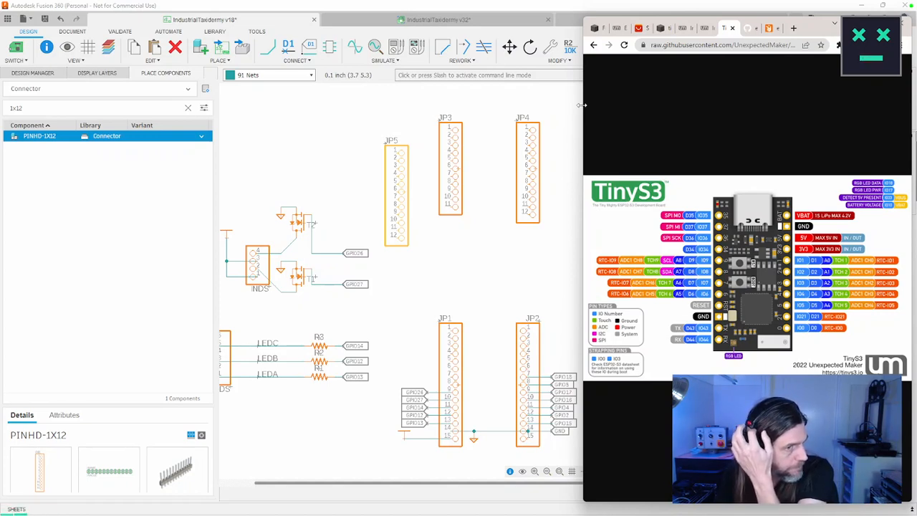
{"action": "left_click_drag", "start_coordinate": [404, 191], "coordinate": [489, 275]}
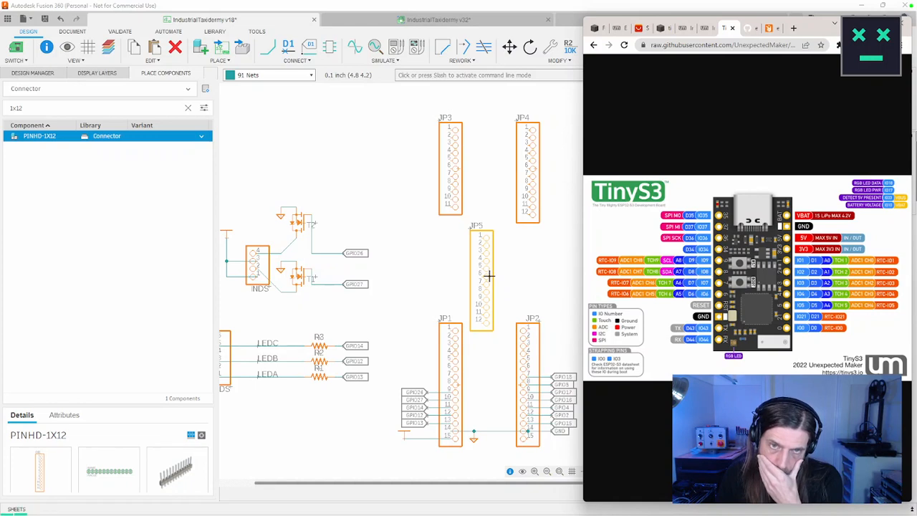
{"action": "left_click_drag", "start_coordinate": [490, 276], "coordinate": [494, 261]}
{"action": "left_click", "coordinate": [494, 261]}
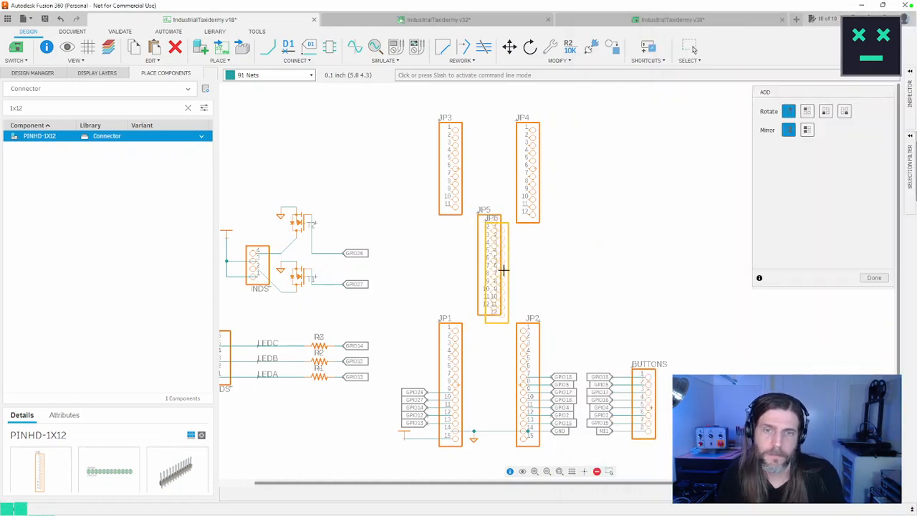
{"action": "key", "text": "Escape"}
{"action": "key", "text": "ctrl+z"}
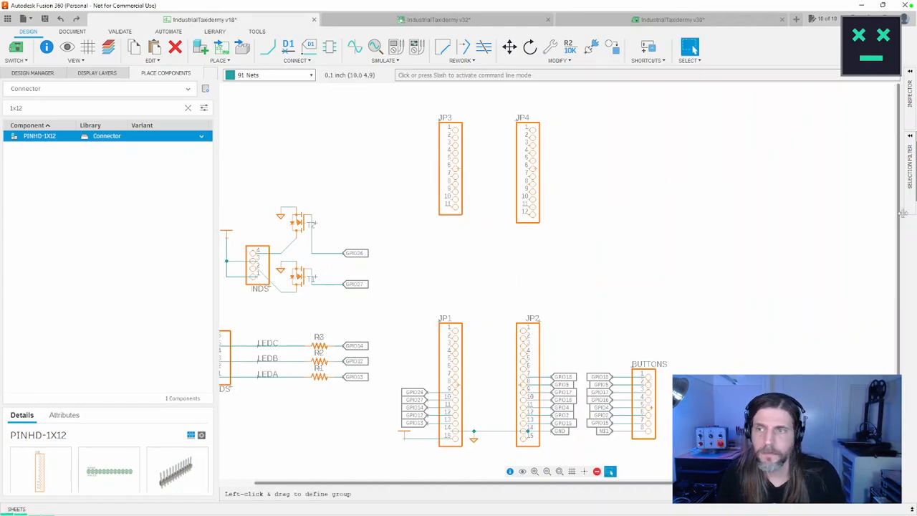
Arrange the Fusion 360 window beside a narrower browser window so the schematic and the TinyS3 pinout are both visible
{"action": "left_click_drag", "start_coordinate": [798, 8], "coordinate": [787, 22]}
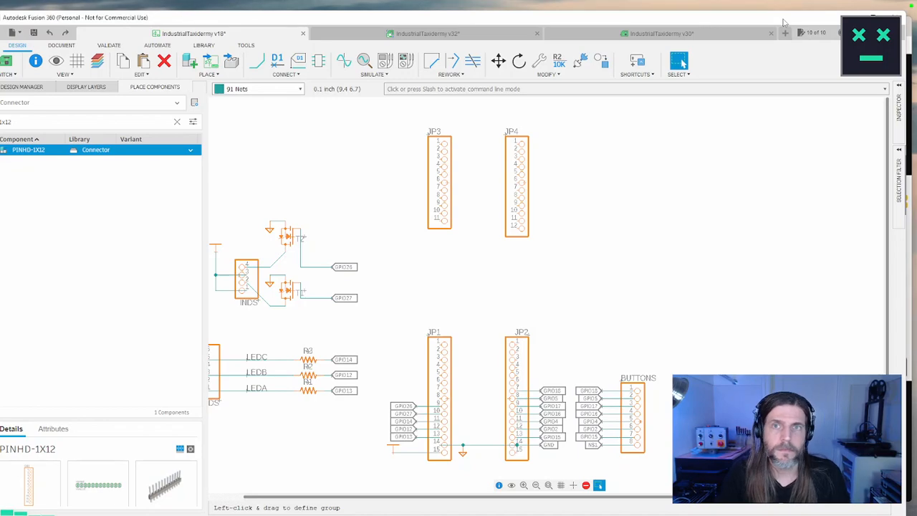
{"action": "key", "text": "super+Left"}
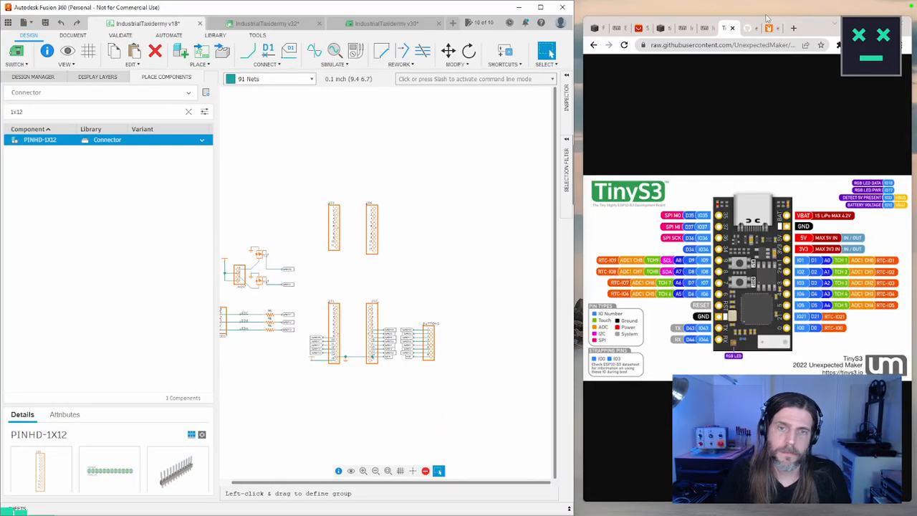
{"action": "left_click_drag", "start_coordinate": [583, 129], "coordinate": [666, 128]}
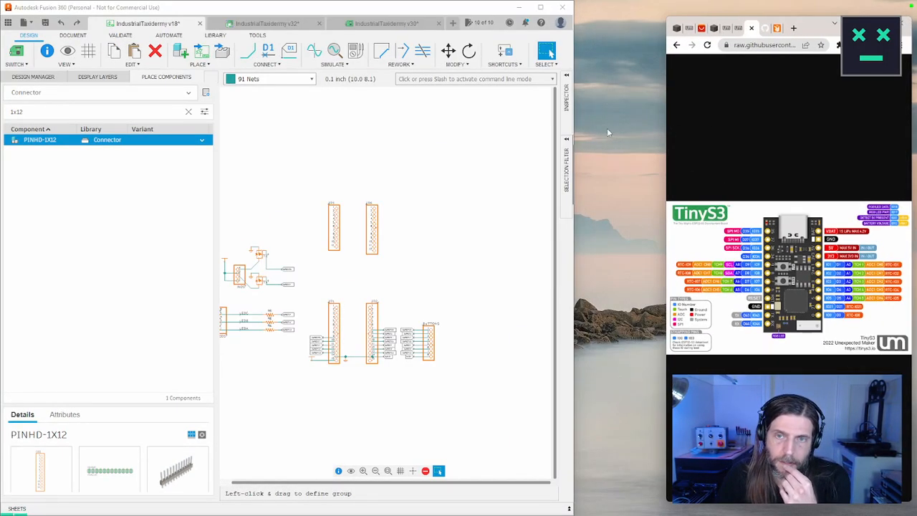
{"action": "left_click_drag", "start_coordinate": [575, 118], "coordinate": [660, 118]}
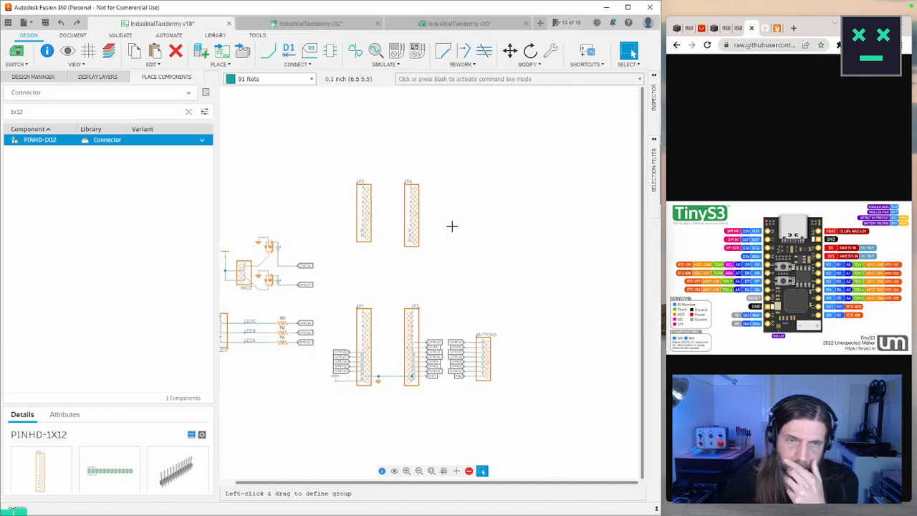
Select the INDS connector circuit with its two transistors and supply symbols as a group
{"action": "scroll", "coordinate": [493, 213], "scroll_direction": "up", "scroll_amount": 2}
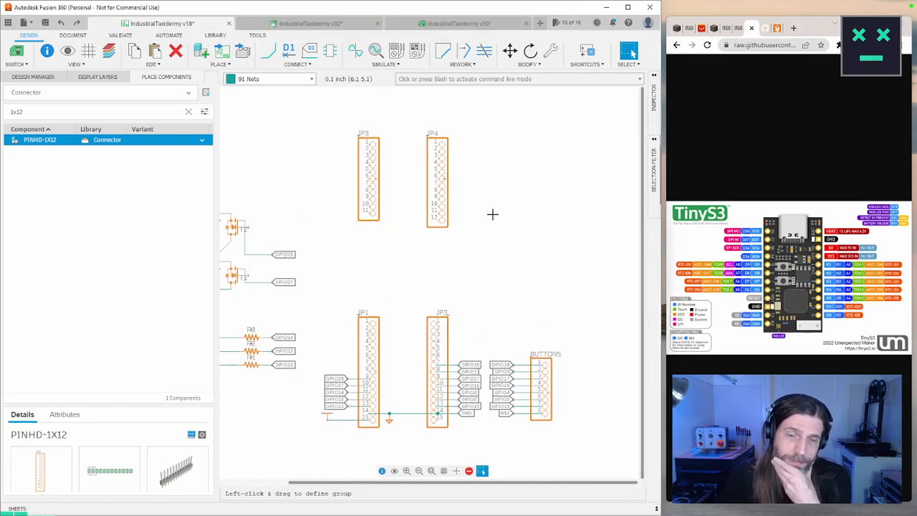
{"action": "scroll", "coordinate": [492, 214], "scroll_direction": "down", "scroll_amount": 1}
{"action": "scroll", "coordinate": [492, 216], "scroll_direction": "up", "scroll_amount": 1}
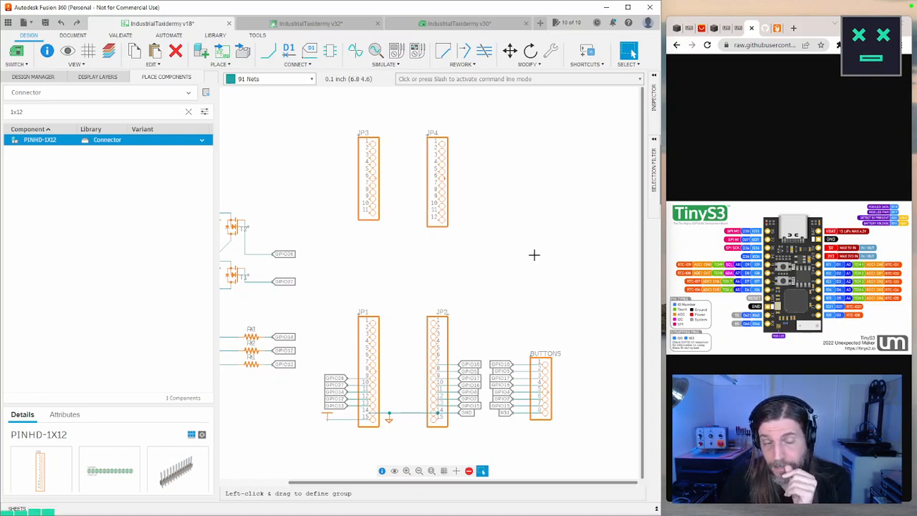
{"action": "middle_click_drag", "start_coordinate": [390, 259], "coordinate": [483, 258]}
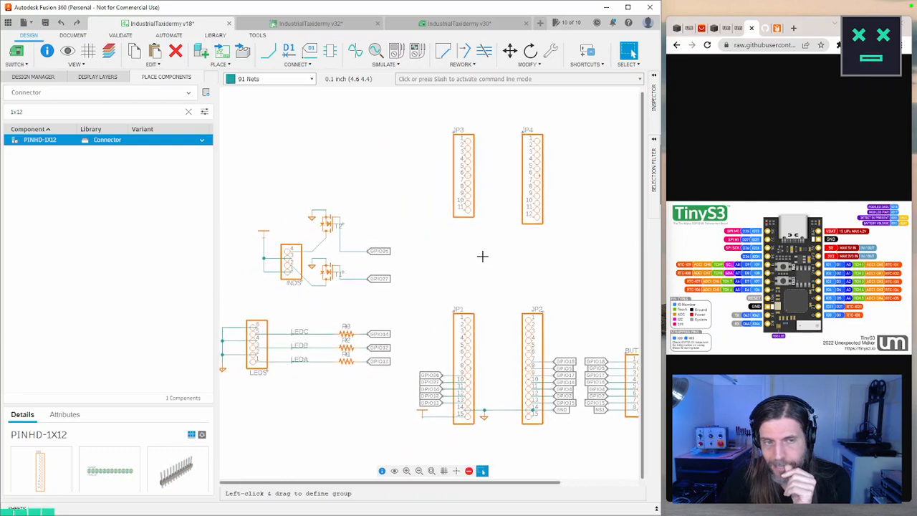
{"action": "left_click_drag", "start_coordinate": [421, 197], "coordinate": [223, 304]}
{"action": "left_click", "coordinate": [528, 64]}
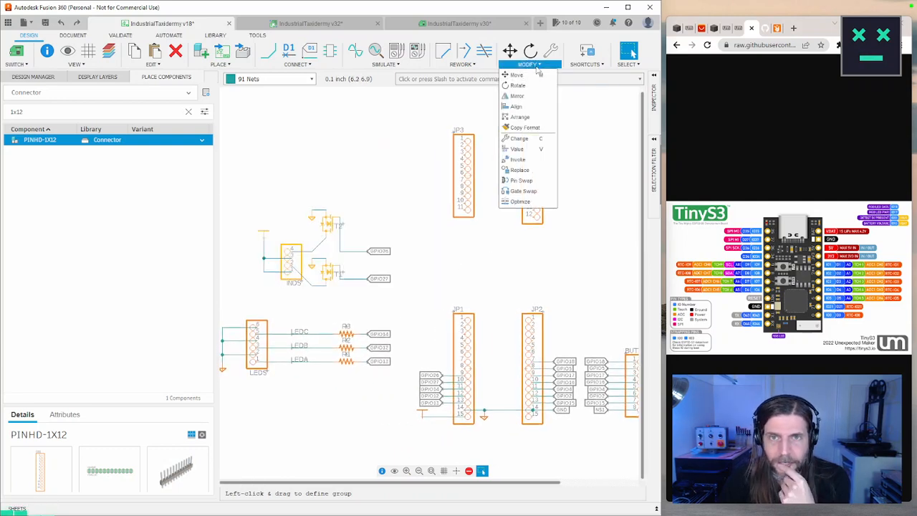
{"action": "left_click", "coordinate": [523, 73]}
{"action": "left_click", "coordinate": [564, 136]}
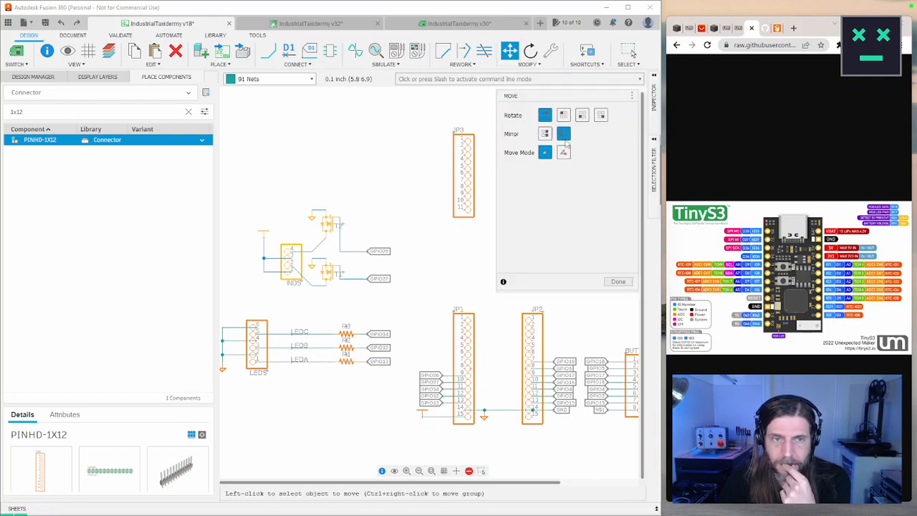
{"action": "left_click", "coordinate": [618, 281]}
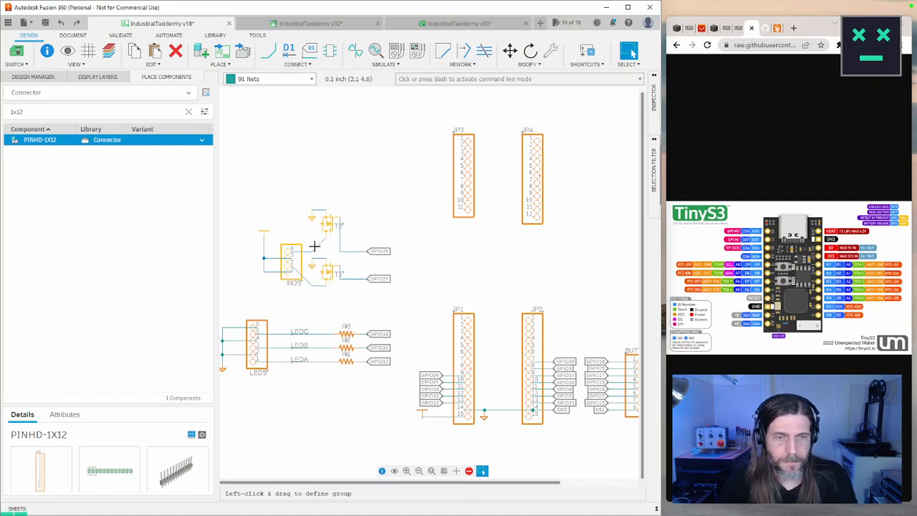
Mirror the selected INDS circuit group and move it into the free area to the right of header JP4
{"action": "left_click", "coordinate": [511, 53]}
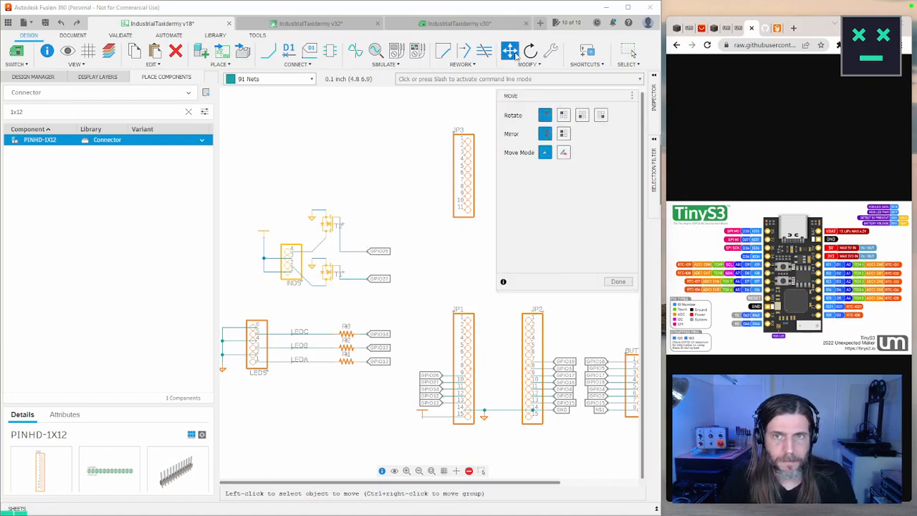
{"action": "left_click", "coordinate": [564, 135]}
{"action": "right_click", "coordinate": [322, 255], "text": "ctrl"}
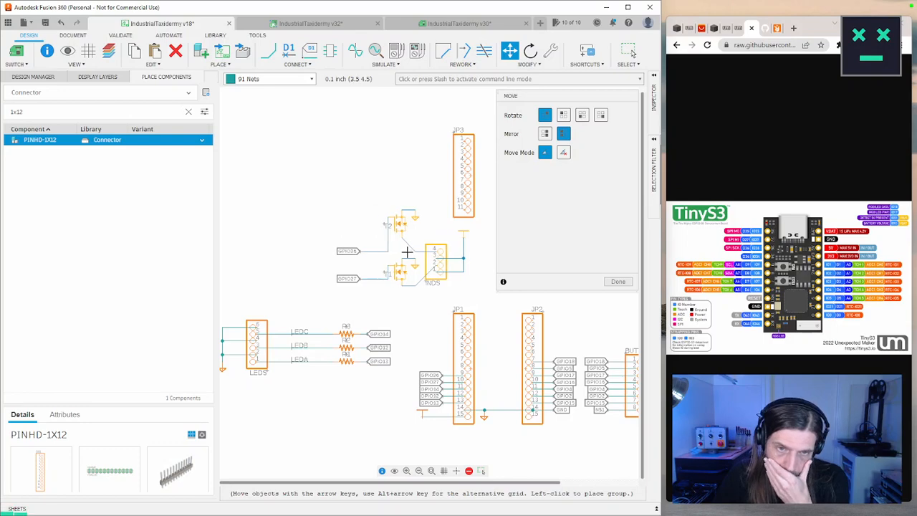
{"action": "middle_click_drag", "start_coordinate": [399, 253], "coordinate": [368, 287]}
{"action": "scroll", "coordinate": [408, 296], "scroll_direction": "up", "scroll_amount": 2}
{"action": "scroll", "coordinate": [422, 292], "scroll_direction": "down", "scroll_amount": 4}
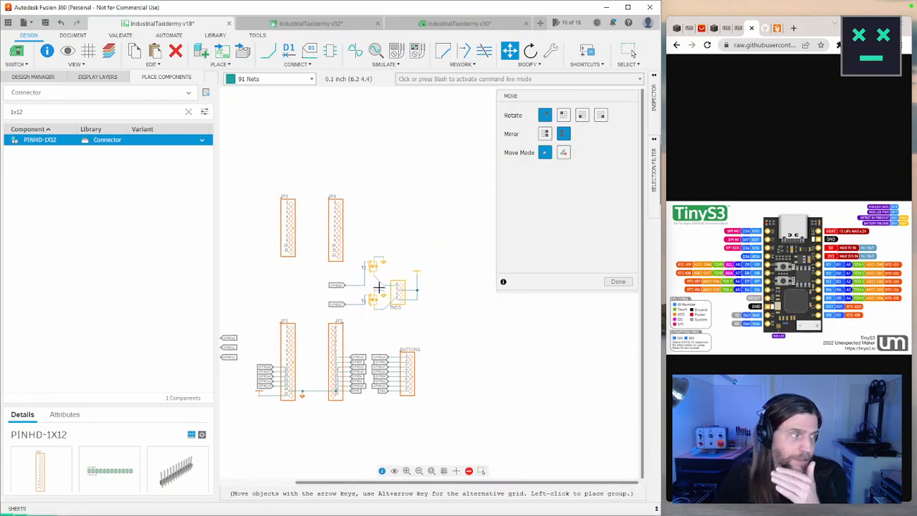
{"action": "middle_click_drag", "start_coordinate": [452, 245], "coordinate": [413, 246]}
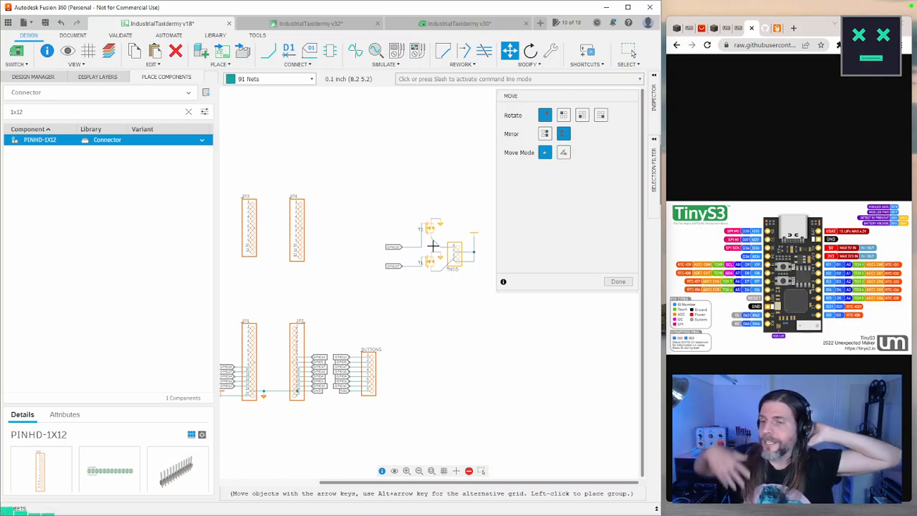
{"action": "left_click", "coordinate": [433, 245]}
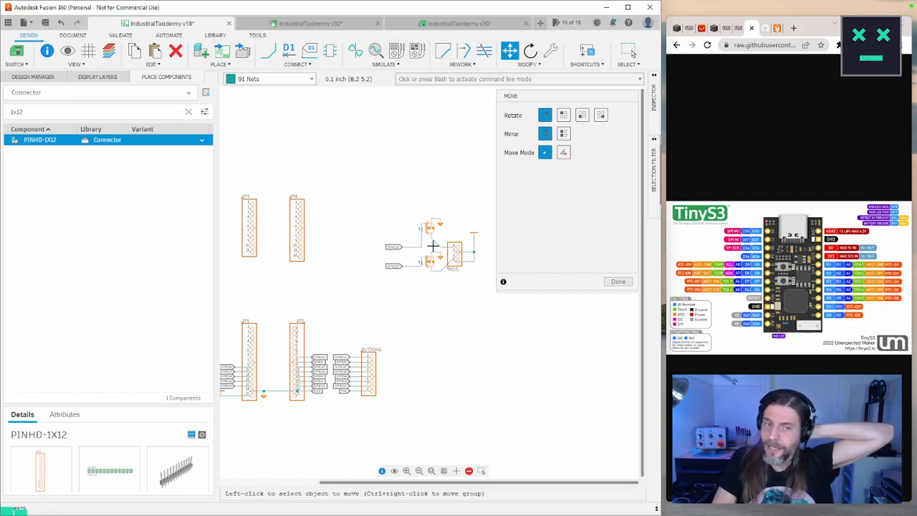
{"action": "scroll", "coordinate": [461, 316], "scroll_direction": "down", "scroll_amount": 2}
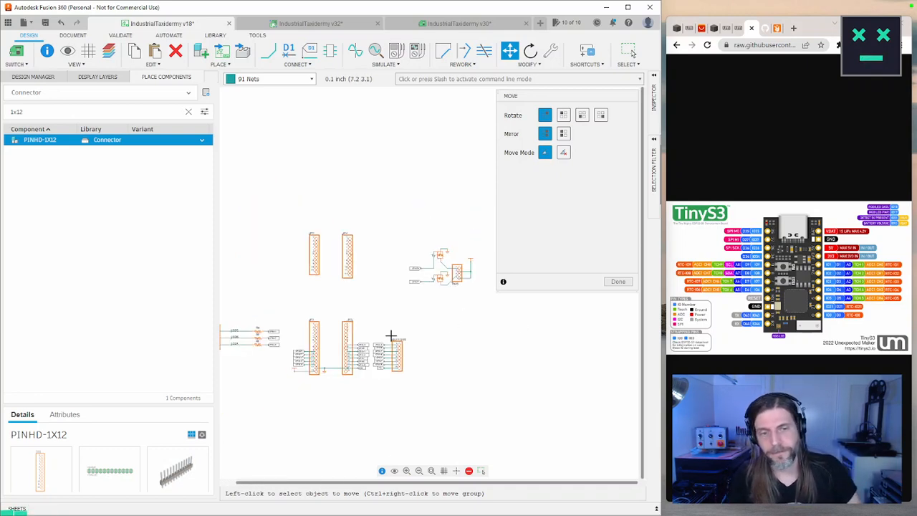
{"action": "middle_click_drag", "start_coordinate": [308, 320], "coordinate": [364, 318]}
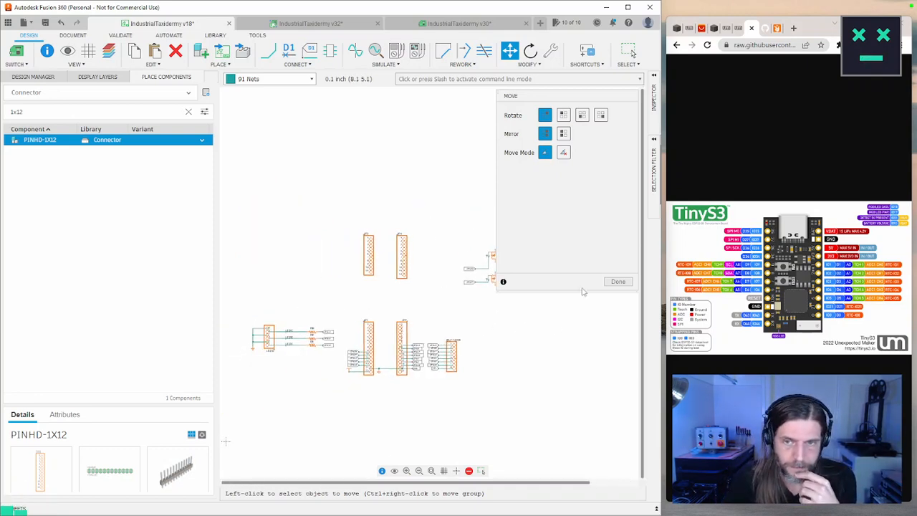
{"action": "left_click", "coordinate": [618, 281]}
Mirror the LEDS connector circuit with its three resistors as a group and place it below the INDS circuit
{"action": "left_click_drag", "start_coordinate": [344, 306], "coordinate": [237, 368]}
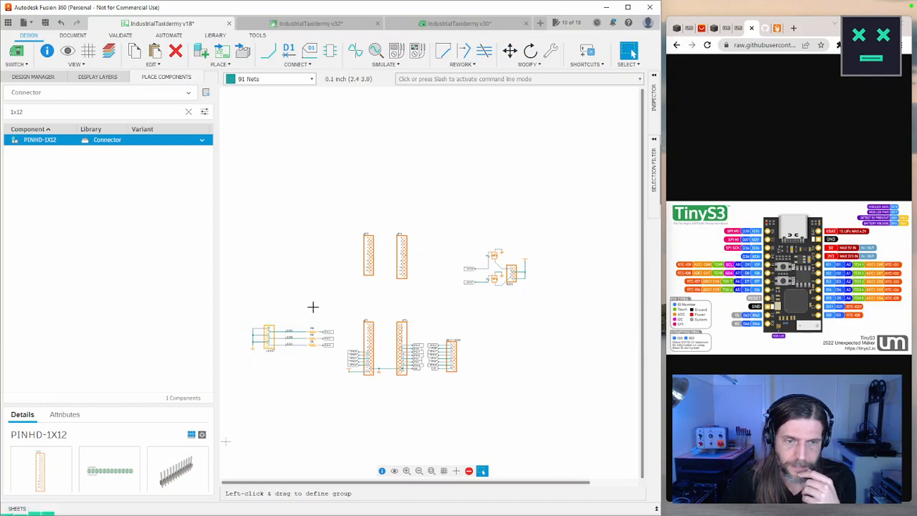
{"action": "key", "text": "m"}
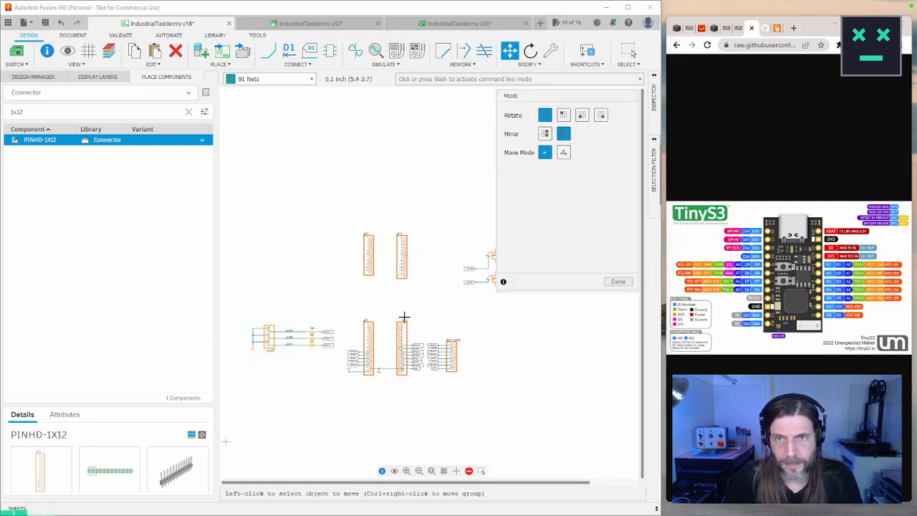
{"action": "right_click", "coordinate": [414, 313], "text": "ctrl"}
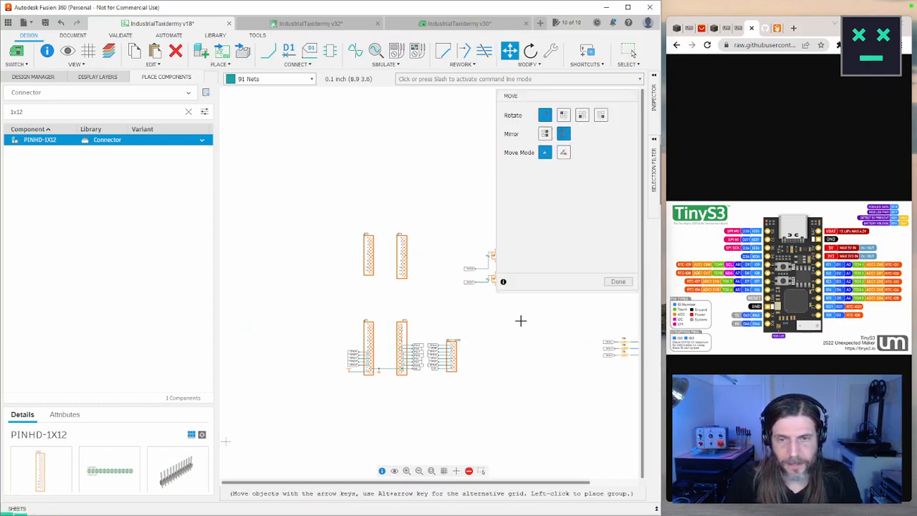
{"action": "middle_click_drag", "start_coordinate": [414, 308], "coordinate": [323, 320]}
{"action": "scroll", "coordinate": [355, 311], "scroll_direction": "up", "scroll_amount": 2}
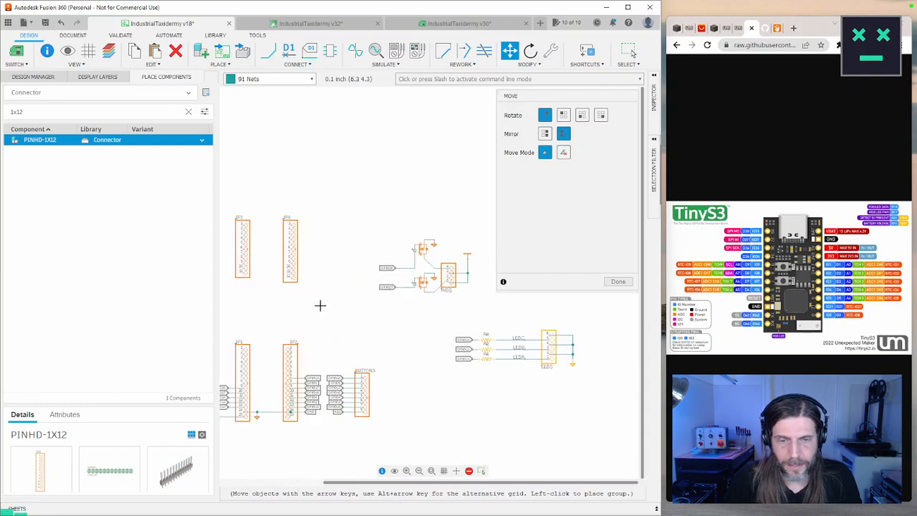
{"action": "left_click", "coordinate": [262, 296]}
{"action": "middle_click_drag", "start_coordinate": [325, 258], "coordinate": [399, 251]}
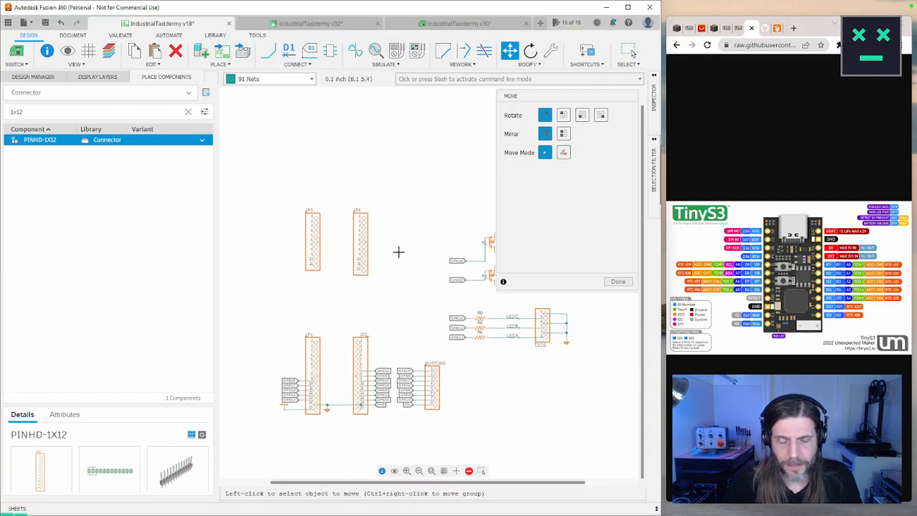
{"action": "key", "text": "Escape"}
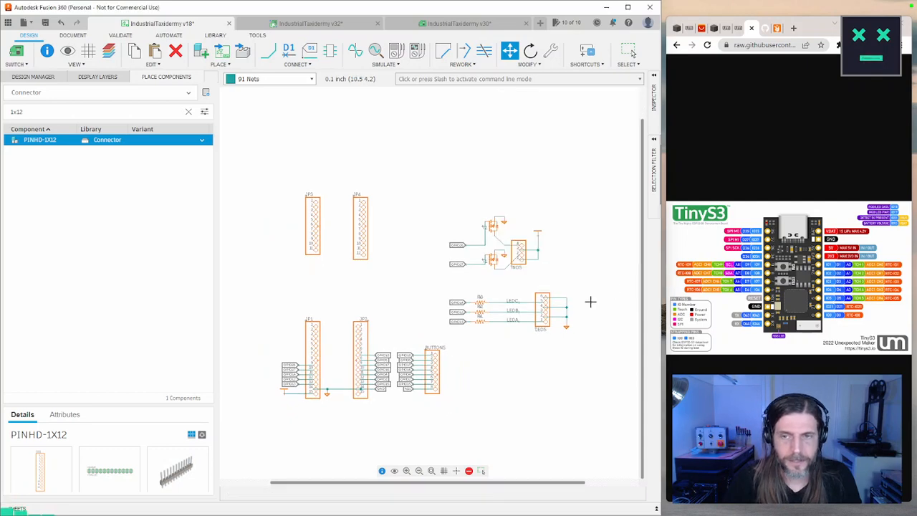
Mirror the BUTTONS header with its net labels as a group and place it to the left of JP1 and JP3
{"action": "left_click_drag", "start_coordinate": [449, 413], "coordinate": [399, 343]}
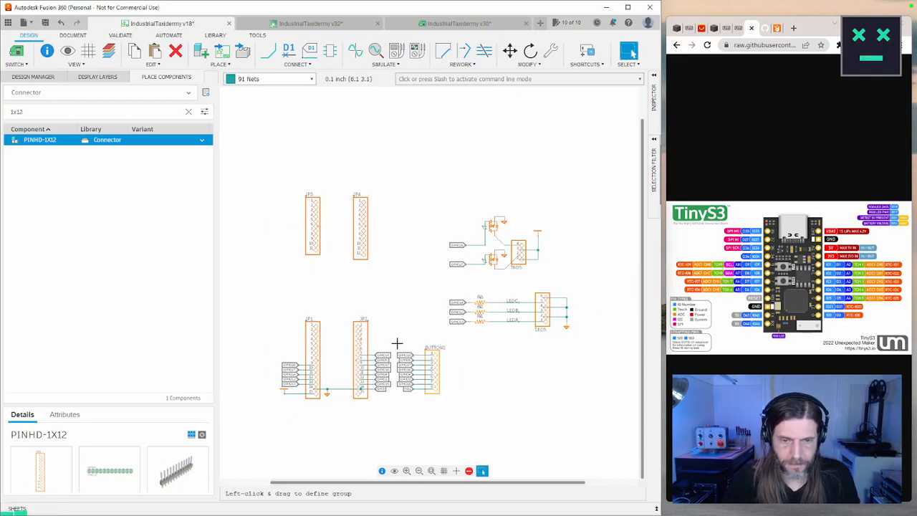
{"action": "key", "text": "m"}
{"action": "right_click", "coordinate": [429, 366], "text": "ctrl"}
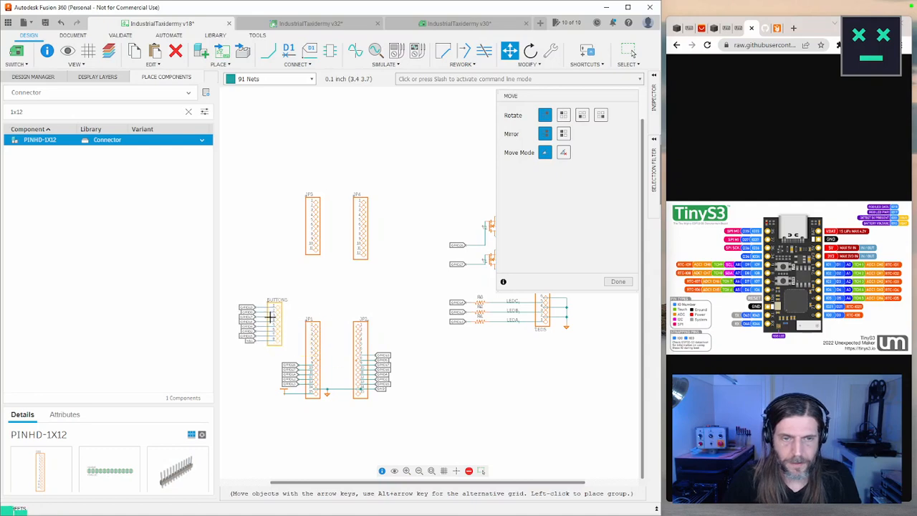
{"action": "middle_click_drag", "start_coordinate": [271, 318], "coordinate": [386, 316]}
{"action": "left_click", "coordinate": [563, 134]}
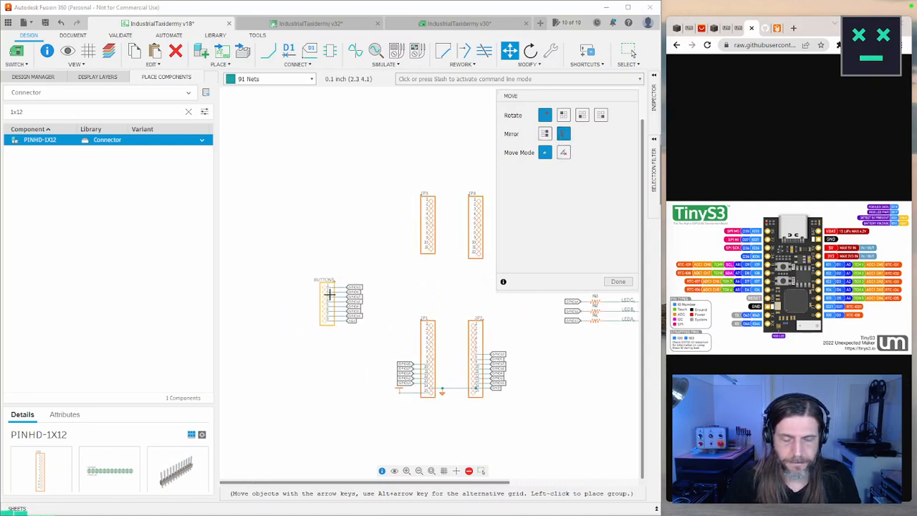
{"action": "left_click", "coordinate": [340, 290]}
{"action": "scroll", "coordinate": [403, 298], "scroll_direction": "up", "scroll_amount": 1}
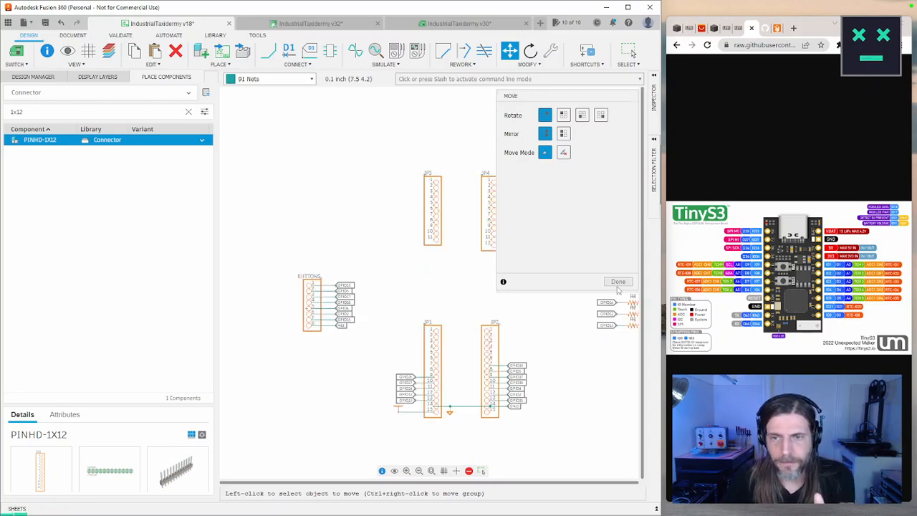
{"action": "key", "text": "Escape"}
Rename the net on pin 8 of the BUTTONS header to GND and connect it to the existing GND net
{"action": "scroll", "coordinate": [472, 326], "scroll_direction": "up", "scroll_amount": 2}
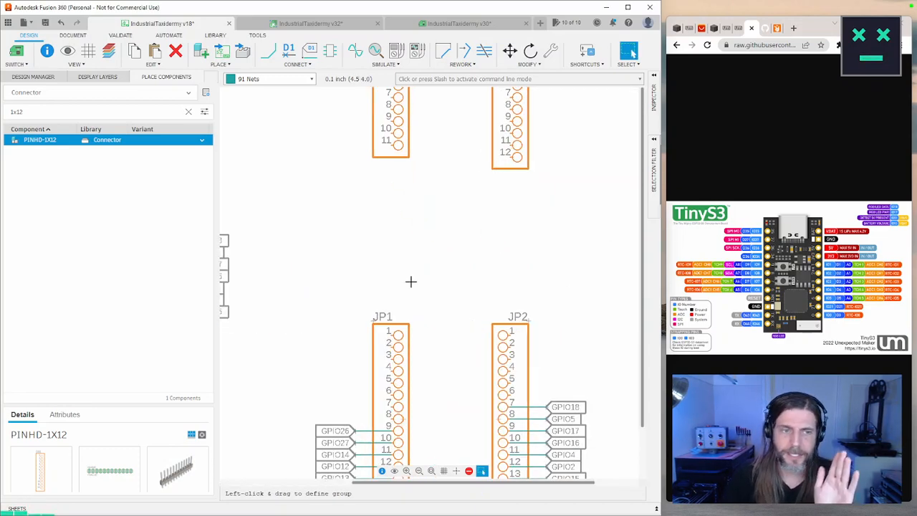
{"action": "middle_click_drag", "start_coordinate": [409, 280], "coordinate": [555, 260]}
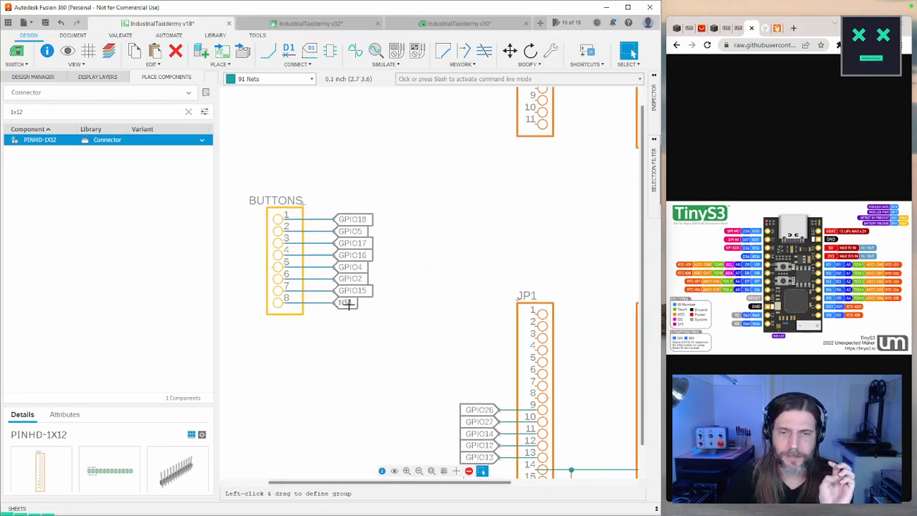
{"action": "scroll", "coordinate": [485, 311], "scroll_direction": "up", "scroll_amount": 1}
{"action": "scroll", "coordinate": [520, 301], "scroll_direction": "down", "scroll_amount": 3}
{"action": "scroll", "coordinate": [451, 308], "scroll_direction": "up", "scroll_amount": 2}
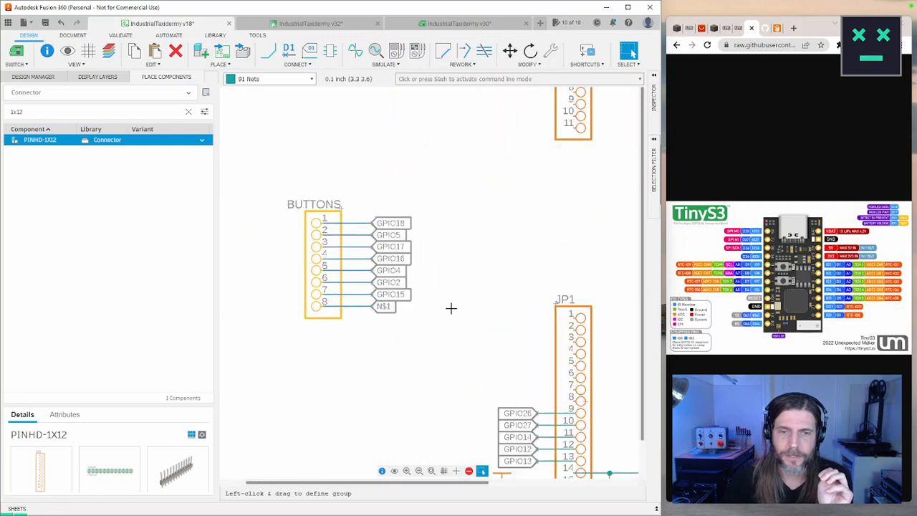
{"action": "scroll", "coordinate": [450, 308], "scroll_direction": "up", "scroll_amount": 1}
{"action": "right_click", "coordinate": [337, 309]}
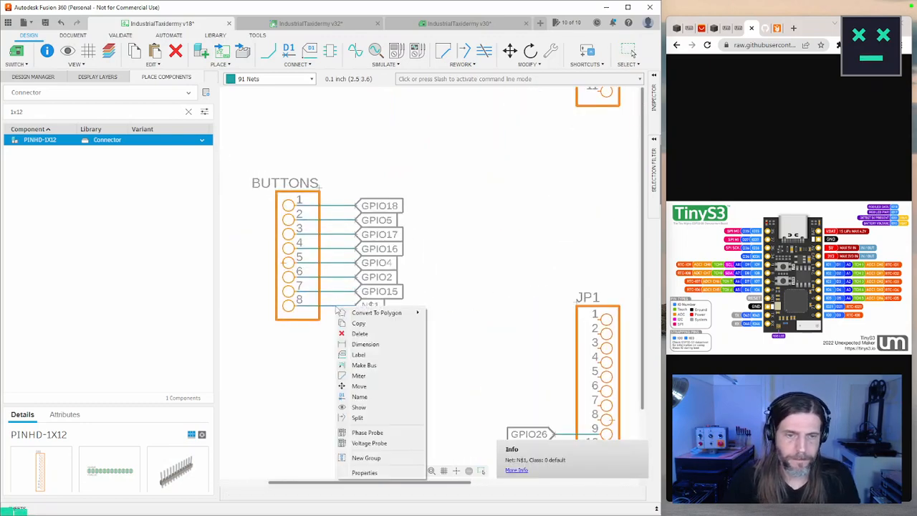
{"action": "left_click", "coordinate": [384, 397]}
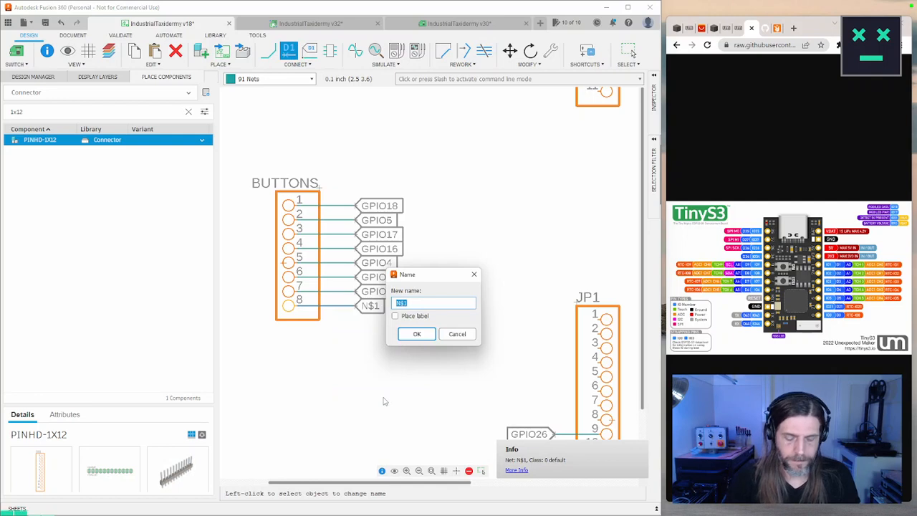
{"action": "type", "text": "GND"}
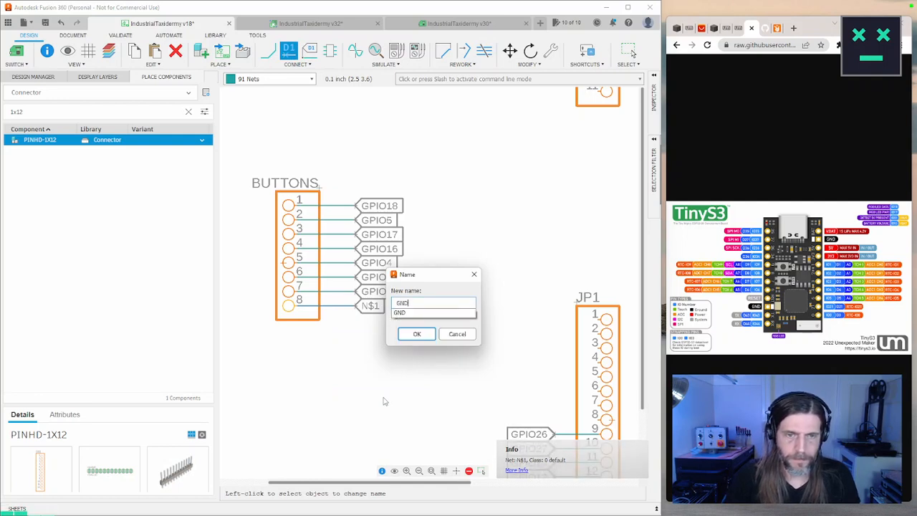
{"action": "left_click", "coordinate": [404, 314]}
{"action": "left_click", "coordinate": [415, 335]}
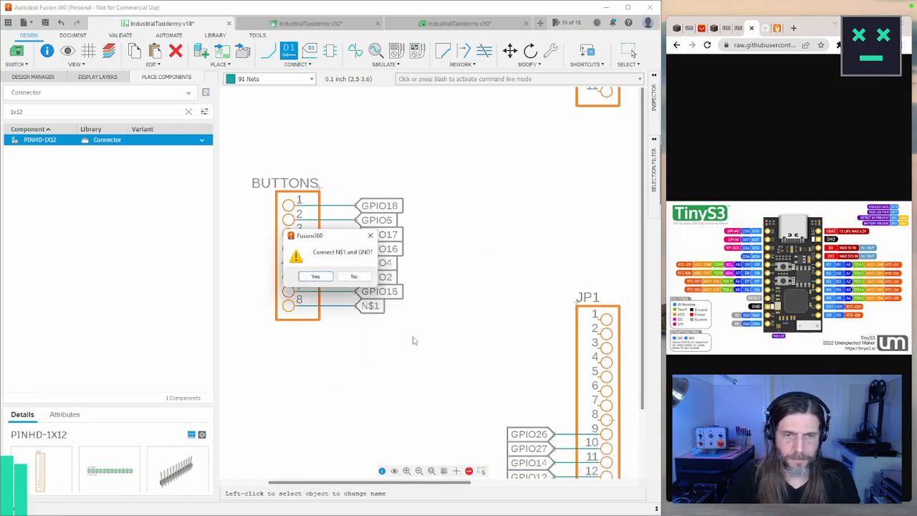
{"action": "left_click", "coordinate": [316, 279]}
{"action": "scroll", "coordinate": [517, 326], "scroll_direction": "up", "scroll_amount": 3}
{"action": "scroll", "coordinate": [518, 326], "scroll_direction": "down", "scroll_amount": 3}
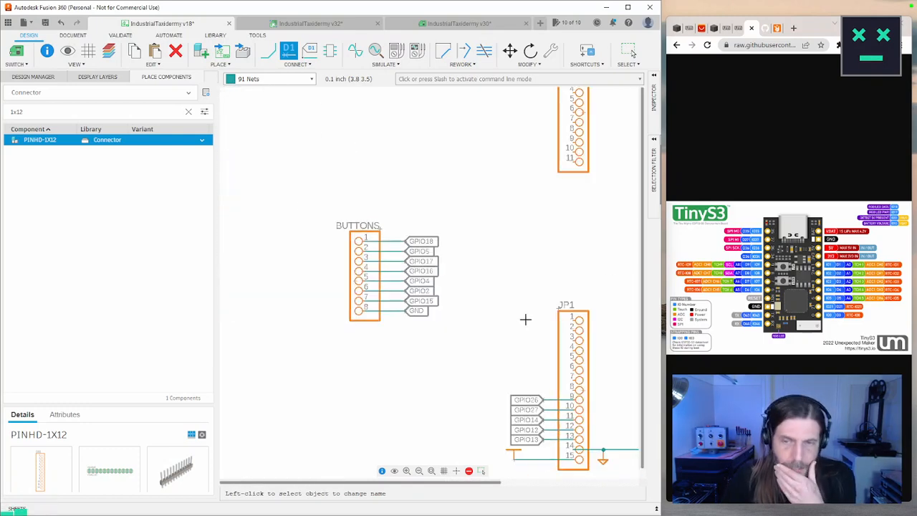
Switch to the browser and open the TinyS3 schematic PDF from its GitHub page
{"action": "middle_click_drag", "start_coordinate": [526, 319], "coordinate": [282, 279]}
{"action": "scroll", "coordinate": [428, 295], "scroll_direction": "down", "scroll_amount": 2}
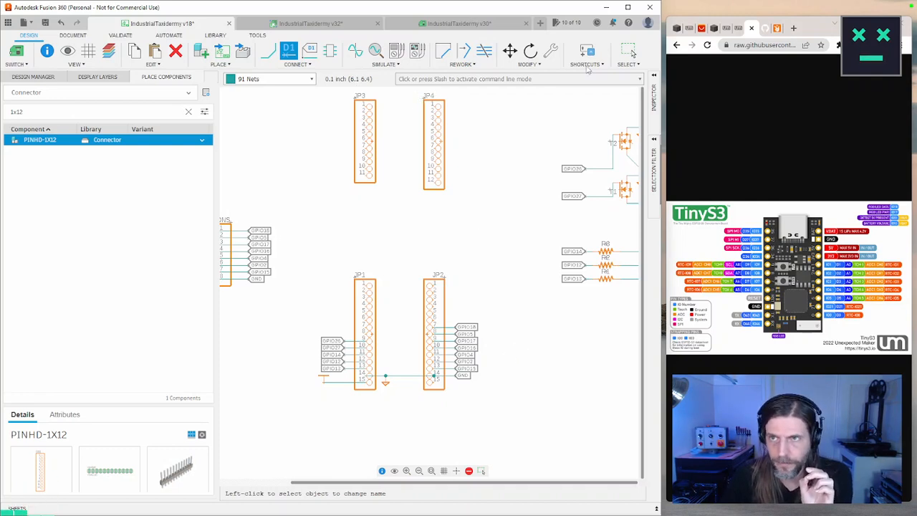
{"action": "left_click", "coordinate": [739, 31]}
{"action": "left_click", "coordinate": [752, 32]}
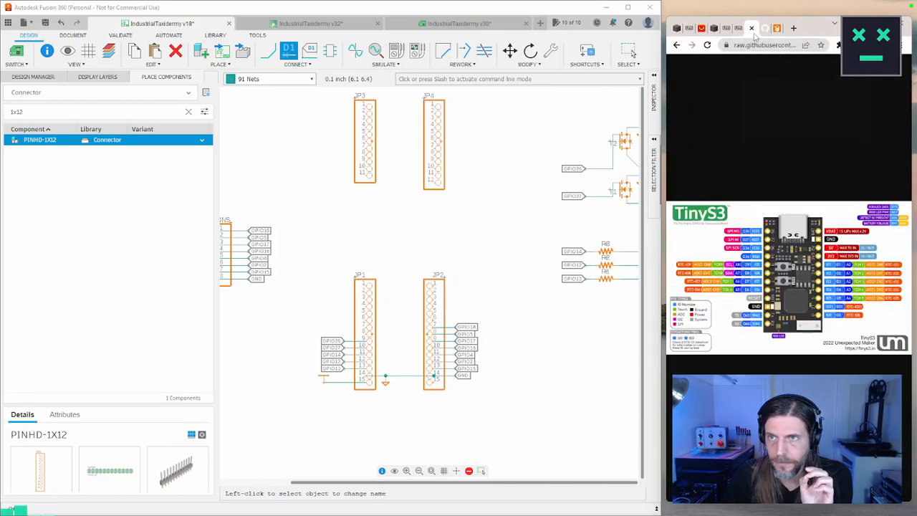
{"action": "left_click", "coordinate": [766, 34]}
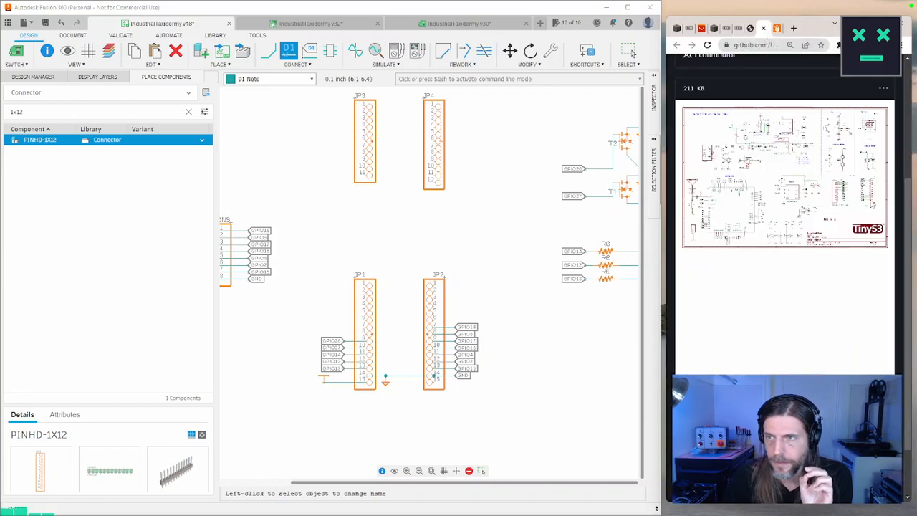
{"action": "left_click", "coordinate": [883, 90]}
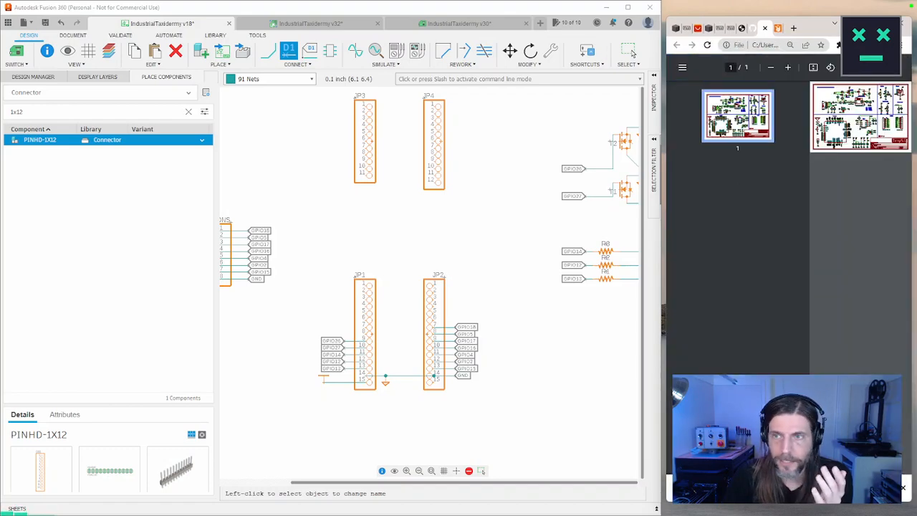
Widen the browser window and enlarge the TinyS3 schematic to 100% to examine its HEADERS section
{"action": "left_click_drag", "start_coordinate": [666, 167], "coordinate": [360, 182]}
{"action": "left_click", "coordinate": [654, 68]}
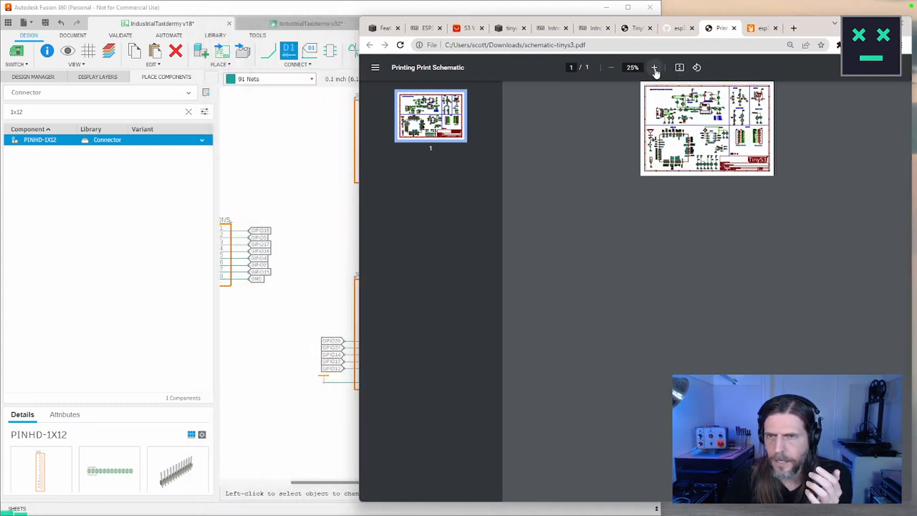
{"action": "left_click", "coordinate": [654, 68]}
{"action": "left_click", "coordinate": [654, 68]}
{"action": "left_click", "coordinate": [653, 68]}
{"action": "left_click", "coordinate": [654, 68]}
{"action": "left_click", "coordinate": [654, 68]}
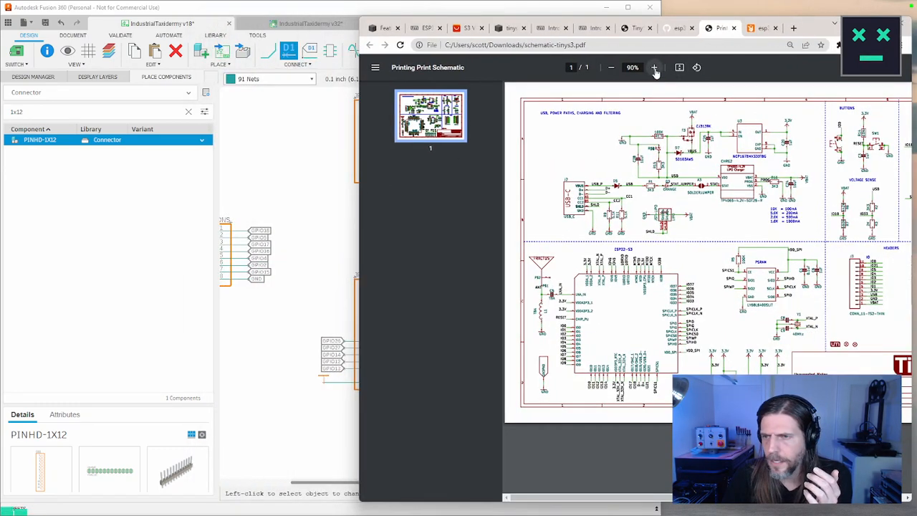
{"action": "left_click_drag", "start_coordinate": [705, 498], "coordinate": [770, 497]}
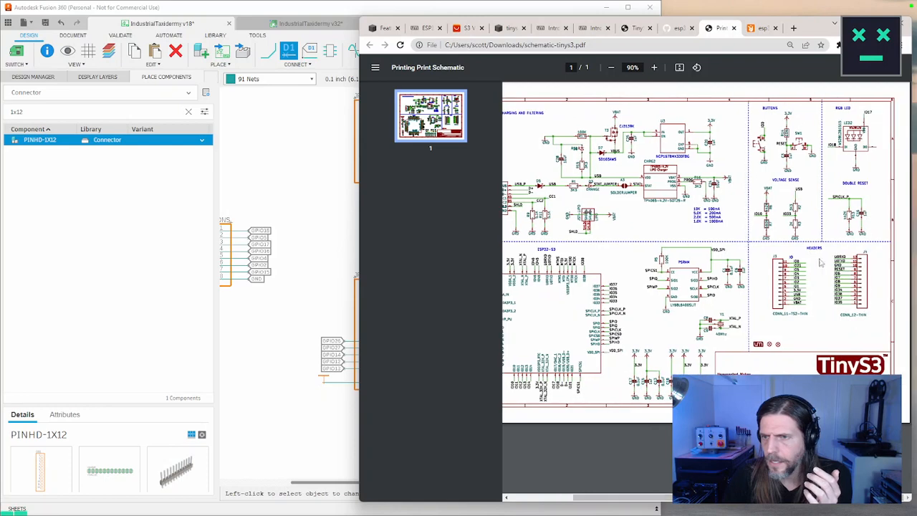
{"action": "left_click", "coordinate": [654, 67]}
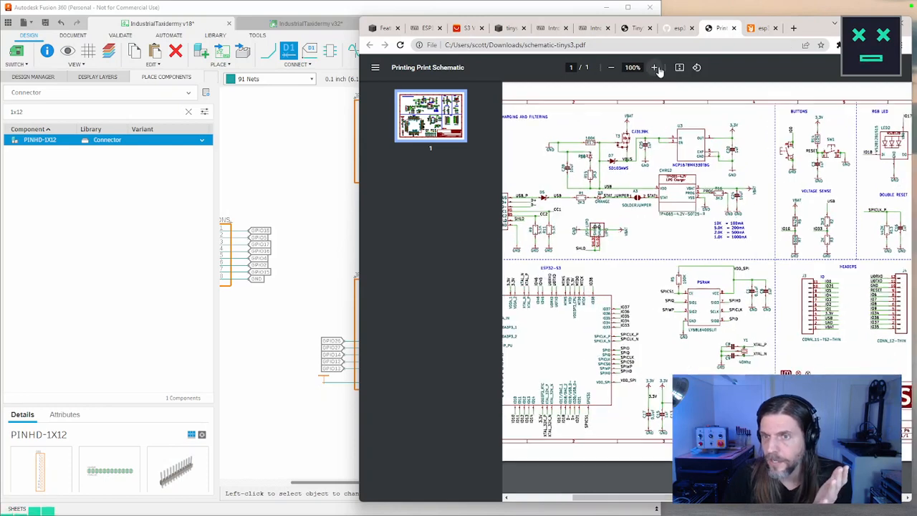
{"action": "left_click_drag", "start_coordinate": [727, 497], "coordinate": [762, 497]}
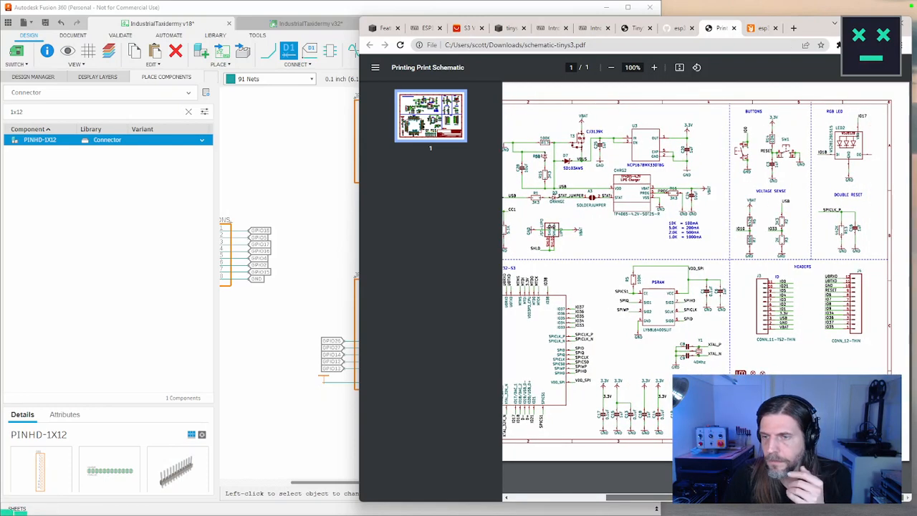
Bring up the TinyS3 pinout card and narrow the browser window to view it beside the schematic's headers JP1 to JP4
{"action": "left_click", "coordinate": [346, 13]}
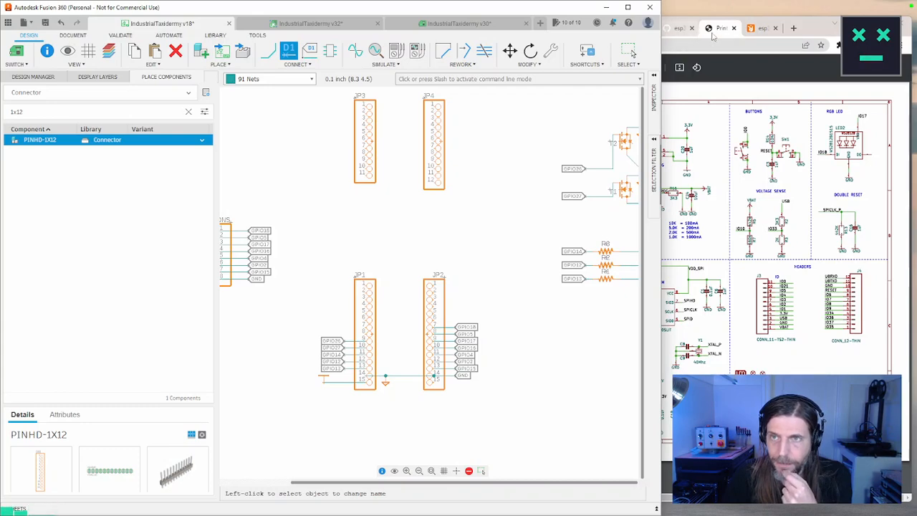
{"action": "left_click", "coordinate": [681, 28]}
{"action": "left_click", "coordinate": [636, 28]}
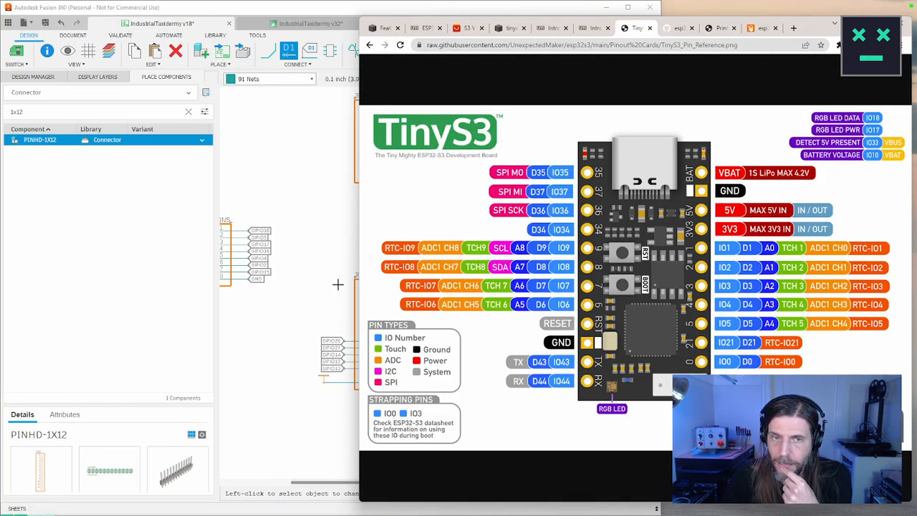
{"action": "left_click_drag", "start_coordinate": [358, 279], "coordinate": [502, 287]}
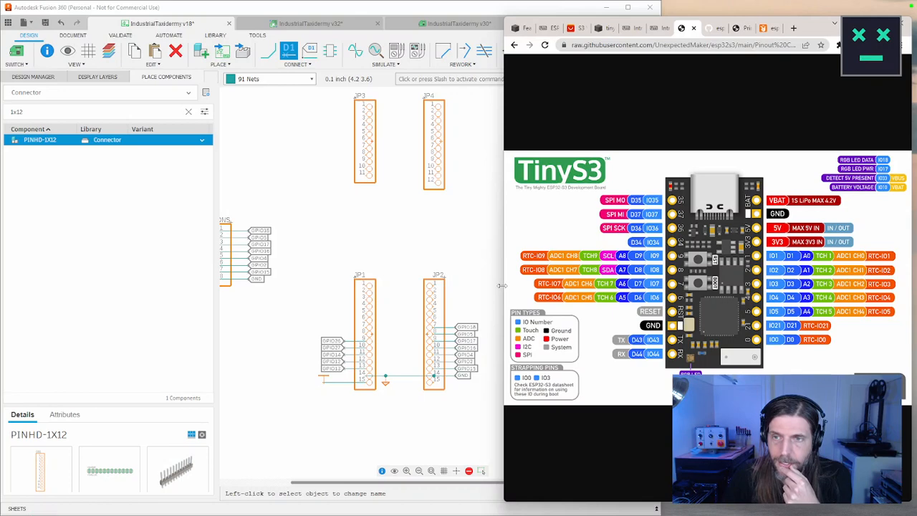
Return to the TinyS3 schematic PDF, enlarge it to 150% and examine the pin assignments of headers J3 and J4
{"action": "left_click", "coordinate": [769, 30]}
{"action": "left_click", "coordinate": [742, 30]}
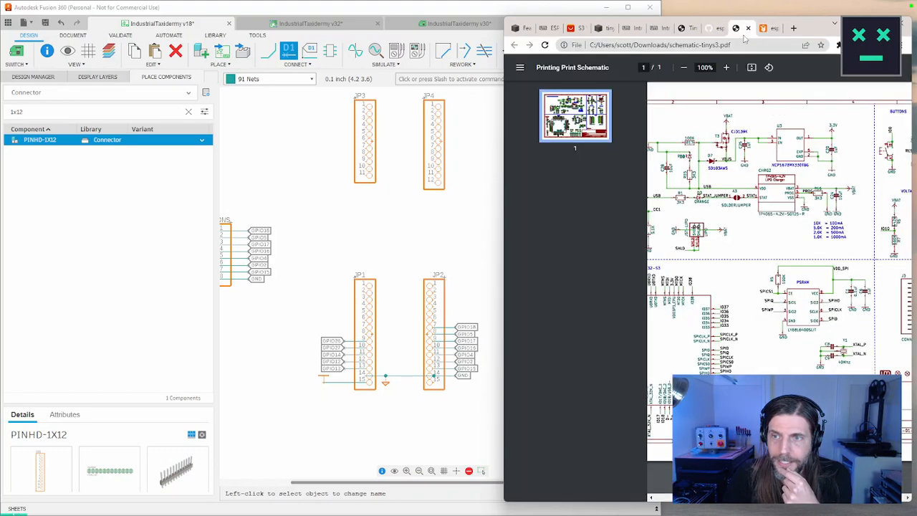
{"action": "left_click_drag", "start_coordinate": [732, 498], "coordinate": [835, 498]}
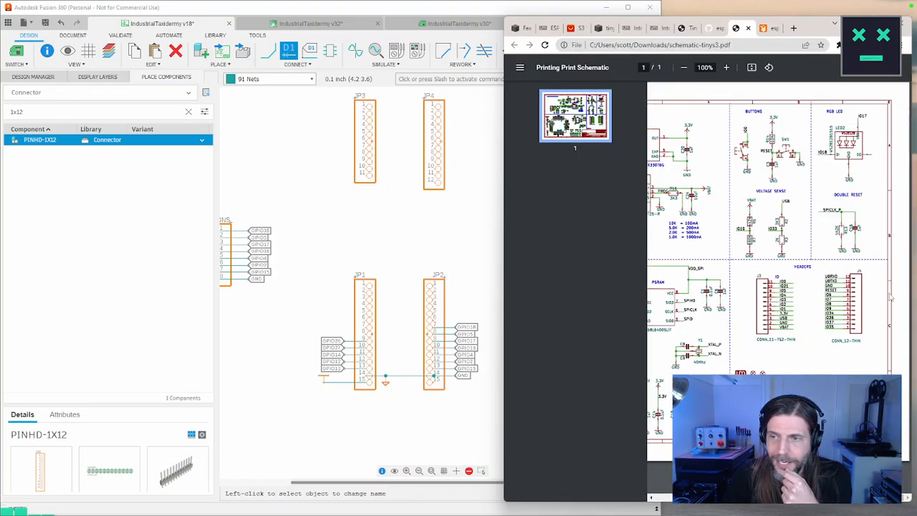
{"action": "left_click", "coordinate": [726, 68]}
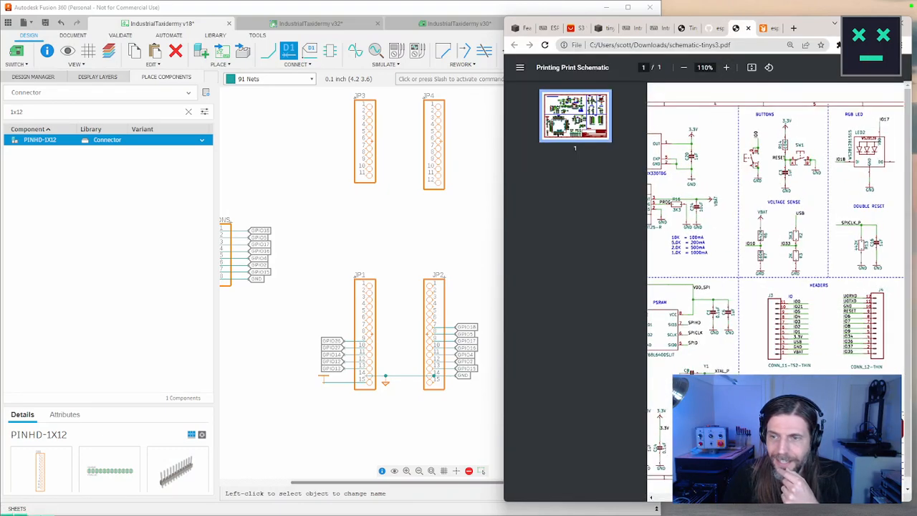
{"action": "left_click", "coordinate": [725, 67]}
{"action": "left_click", "coordinate": [726, 67]}
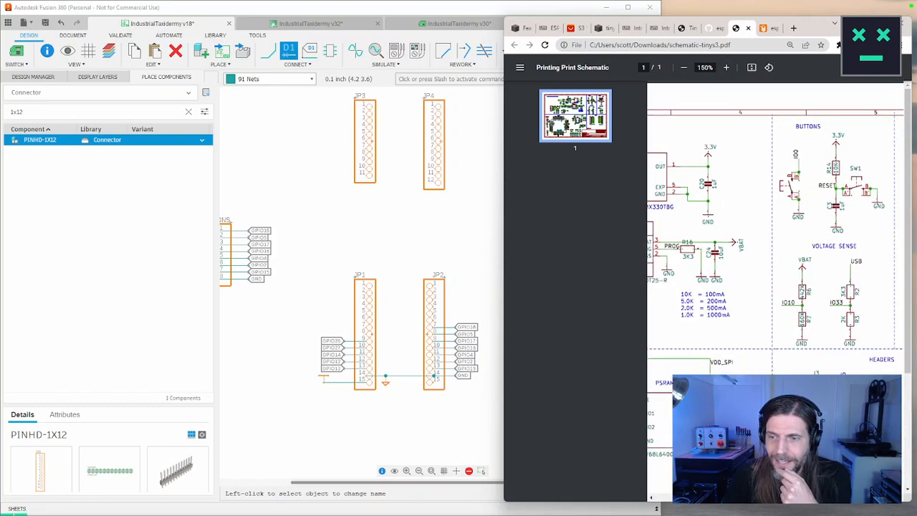
{"action": "left_click_drag", "start_coordinate": [834, 497], "coordinate": [865, 498]}
{"action": "scroll", "coordinate": [759, 229], "scroll_direction": "down", "scroll_amount": 3}
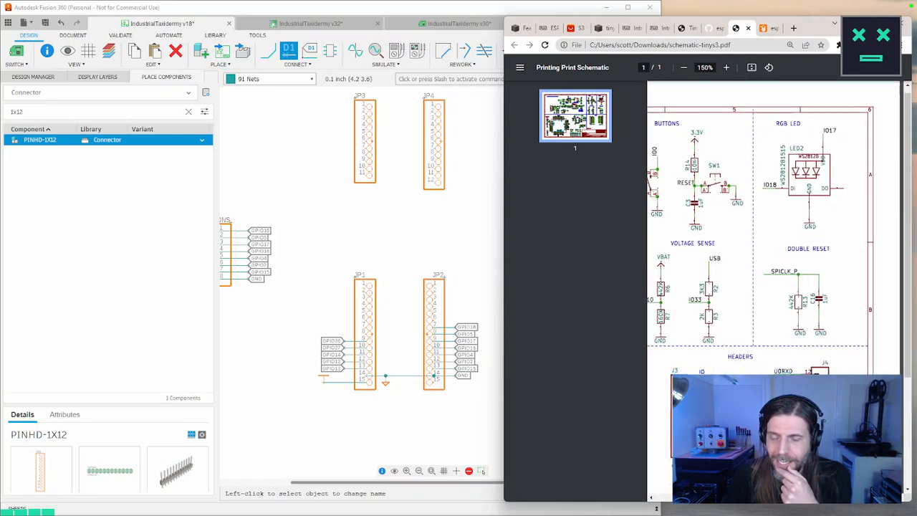
{"action": "scroll", "coordinate": [759, 229], "scroll_direction": "down", "scroll_amount": 1}
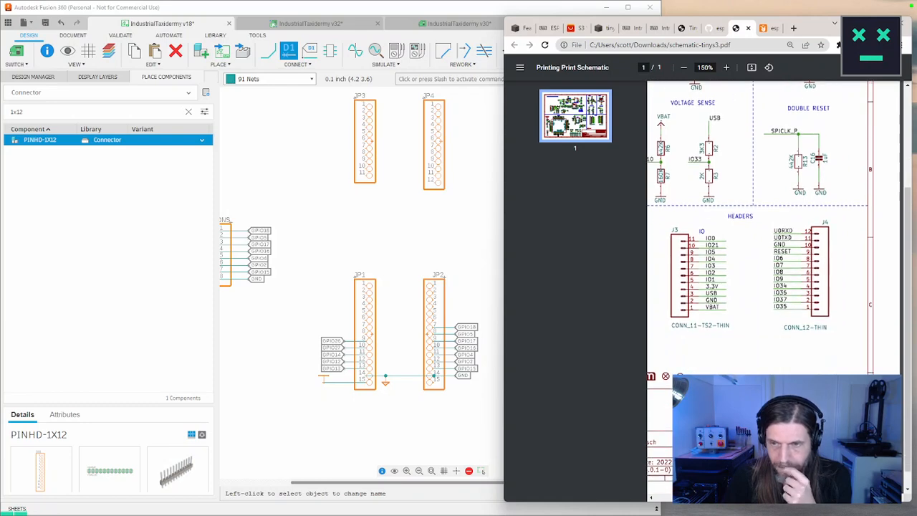
Compare the pin order on the TinyS3 pinout card with headers J3 and J4 in the schematic PDF
{"action": "left_click", "coordinate": [710, 29]}
{"action": "left_click", "coordinate": [686, 28]}
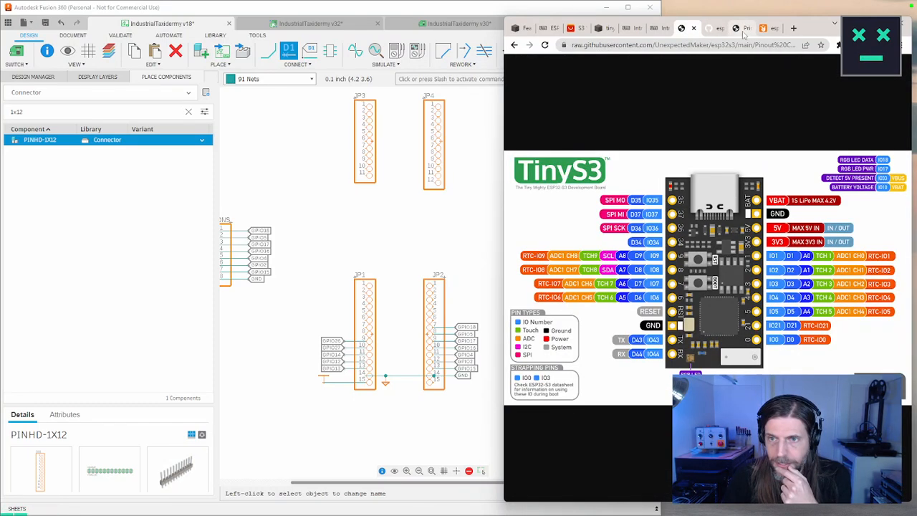
{"action": "mouse_move", "coordinate": [744, 33]}
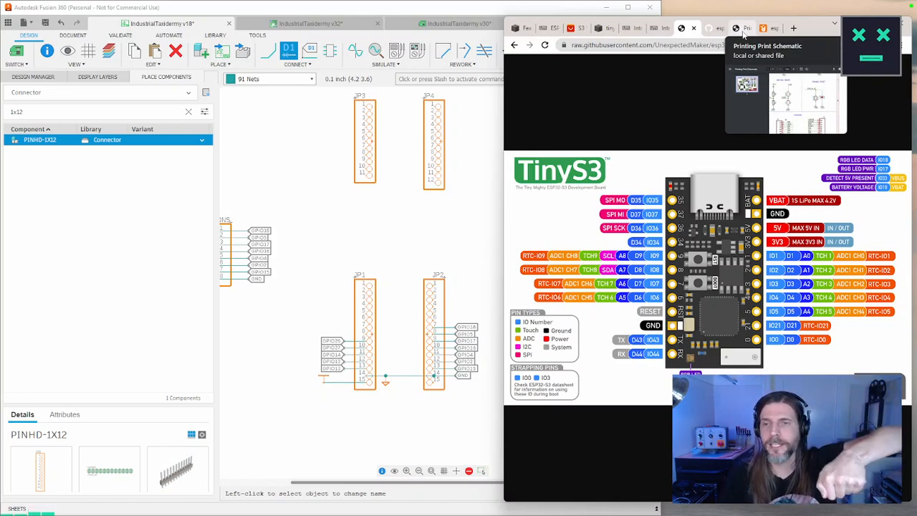
{"action": "left_click", "coordinate": [742, 29]}
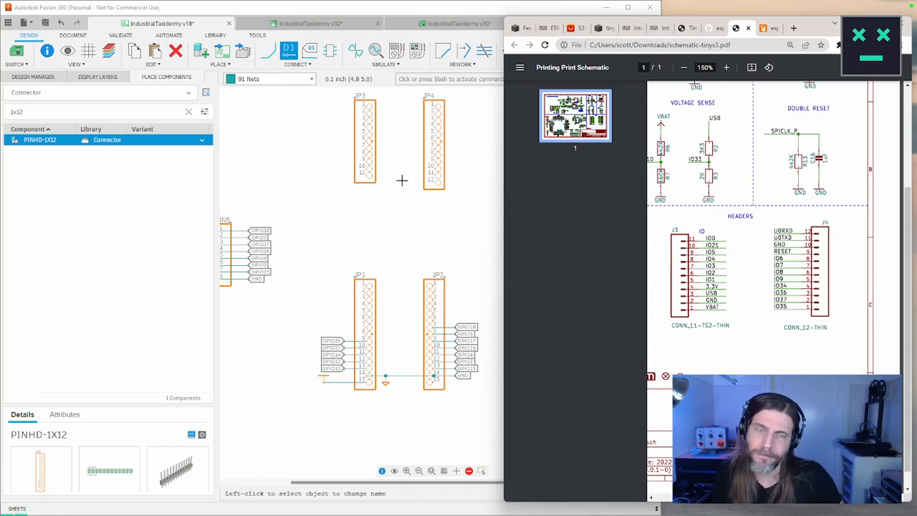
Switch back to Fusion 360 and undo the GND net renaming and the mirrored moves of the BUTTONS, LEDS and INDS circuits
{"action": "left_click", "coordinate": [400, 210]}
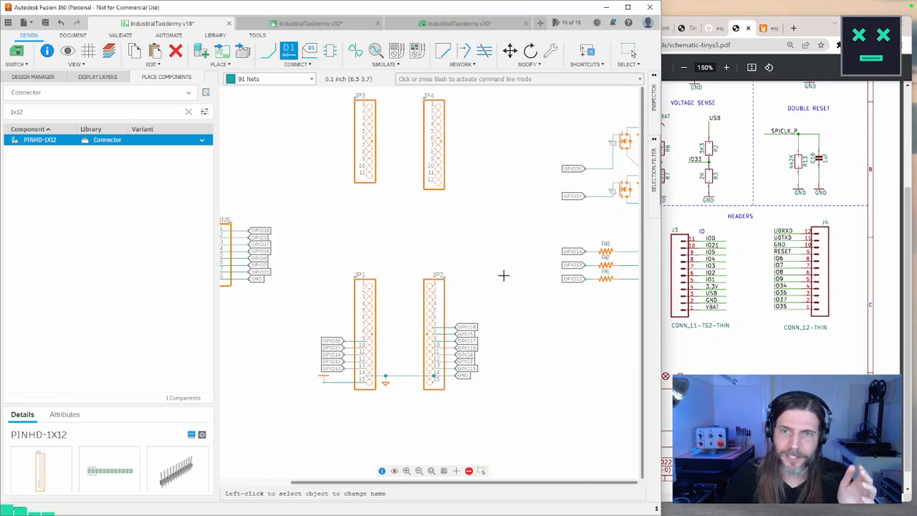
{"action": "scroll", "coordinate": [504, 277], "scroll_direction": "down", "scroll_amount": 2}
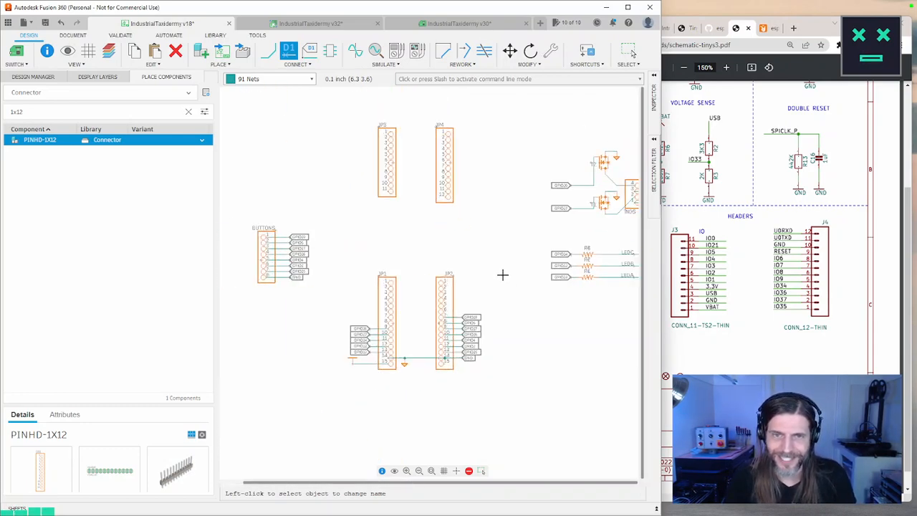
{"action": "scroll", "coordinate": [476, 283], "scroll_direction": "down", "scroll_amount": 2}
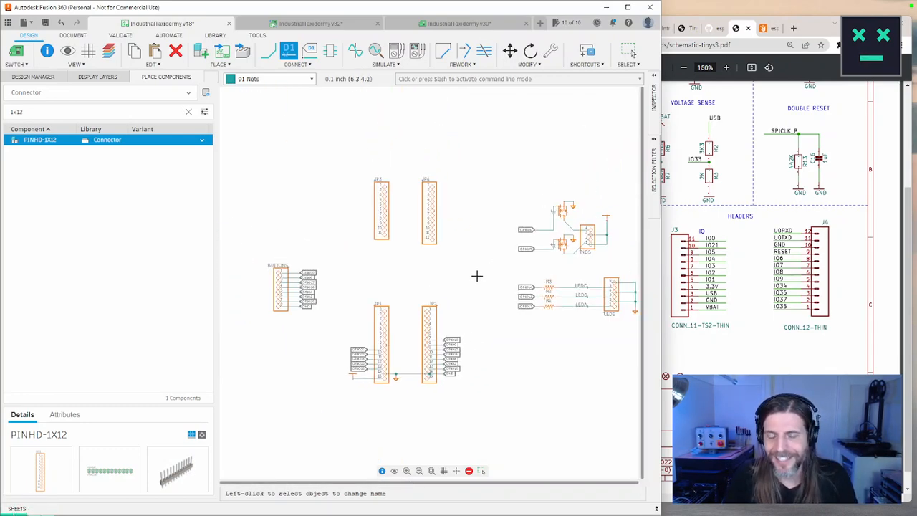
{"action": "scroll", "coordinate": [484, 264], "scroll_direction": "down", "scroll_amount": 1}
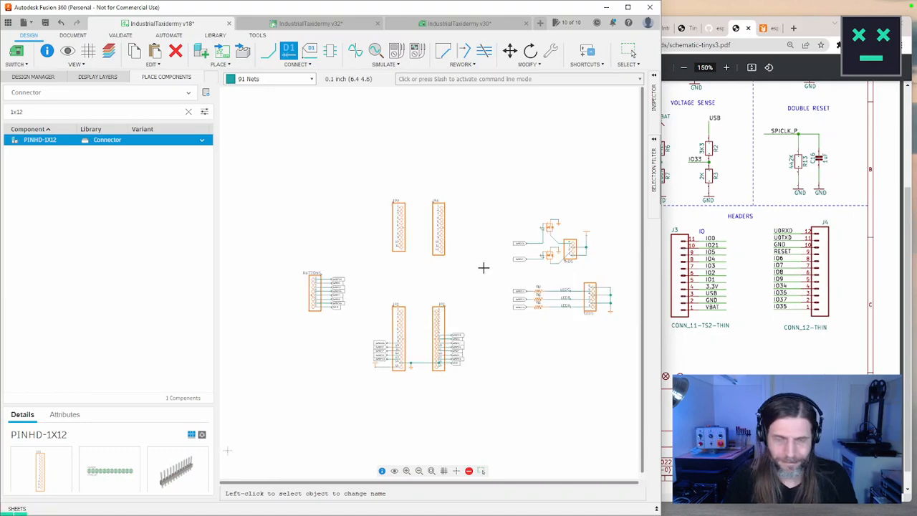
{"action": "key", "text": "Escape"}
{"action": "key", "text": "ctrl+z"}
{"action": "key", "text": "ctrl+z"}
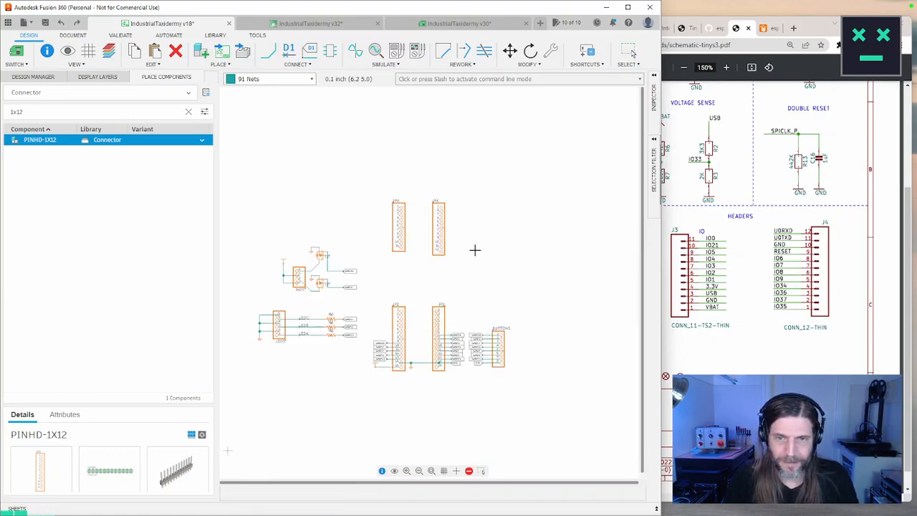
{"action": "scroll", "coordinate": [475, 251], "scroll_direction": "up", "scroll_amount": 4}
{"action": "scroll", "coordinate": [554, 272], "scroll_direction": "up", "scroll_amount": 5}
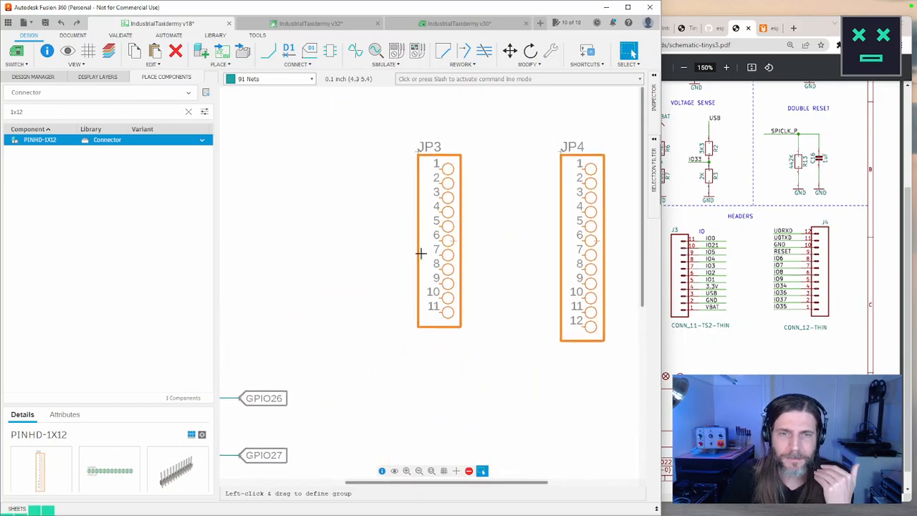
Check the TinyS3 pin assignments on the pinout card and return to headers J3 and J4 in the schematic PDF
{"action": "key", "text": "l"}
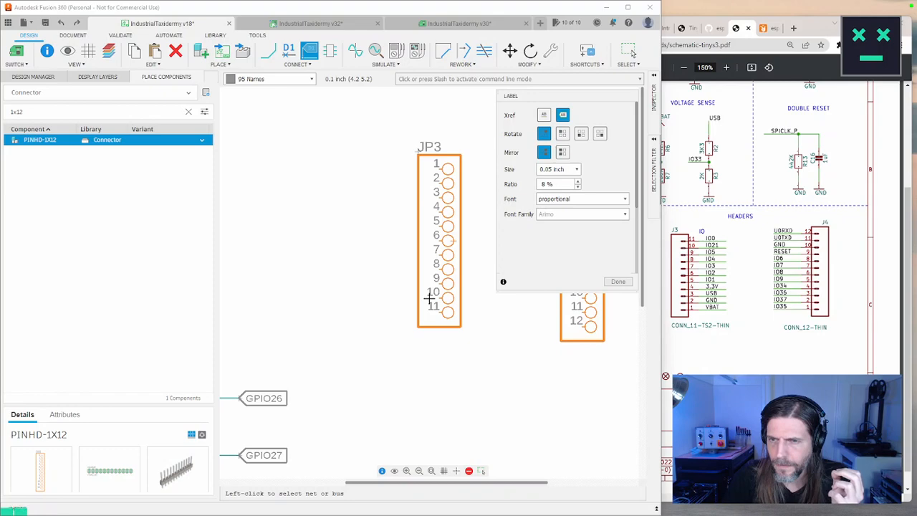
{"action": "left_click", "coordinate": [769, 29]}
{"action": "left_click", "coordinate": [689, 29]}
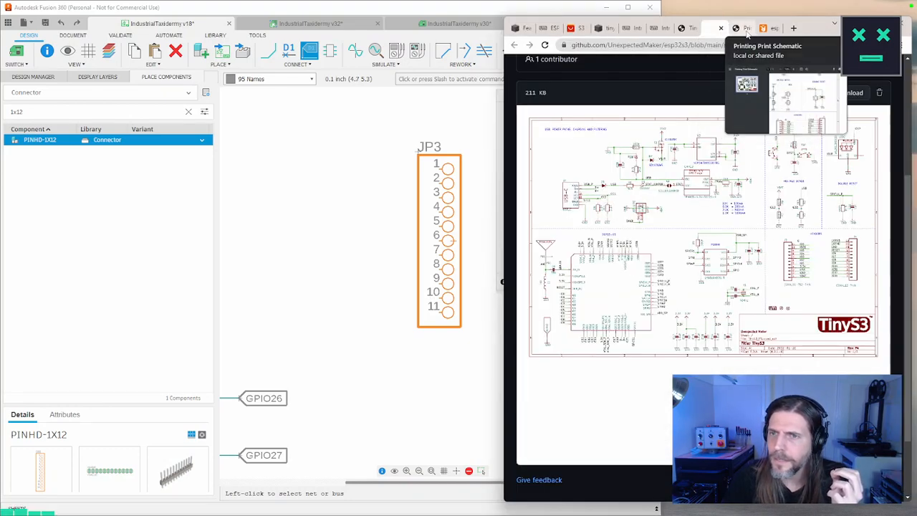
{"action": "left_click", "coordinate": [690, 29]}
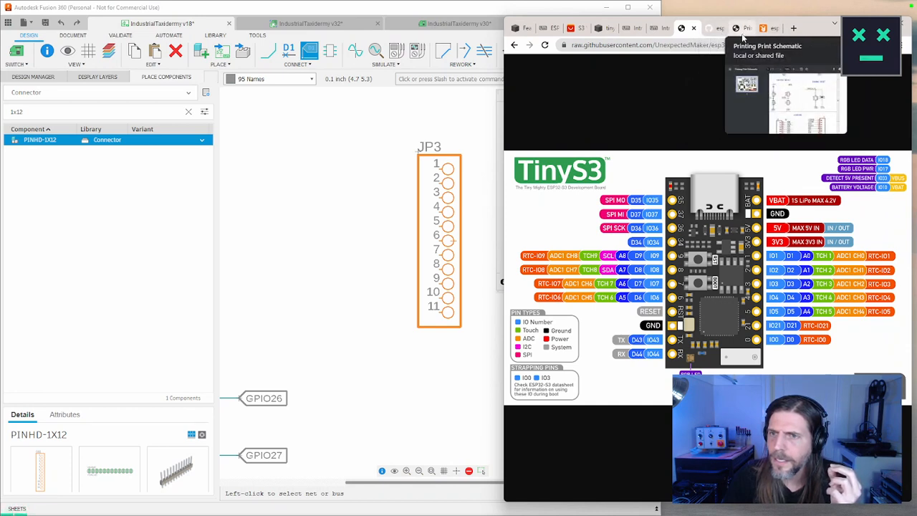
{"action": "left_click", "coordinate": [741, 28]}
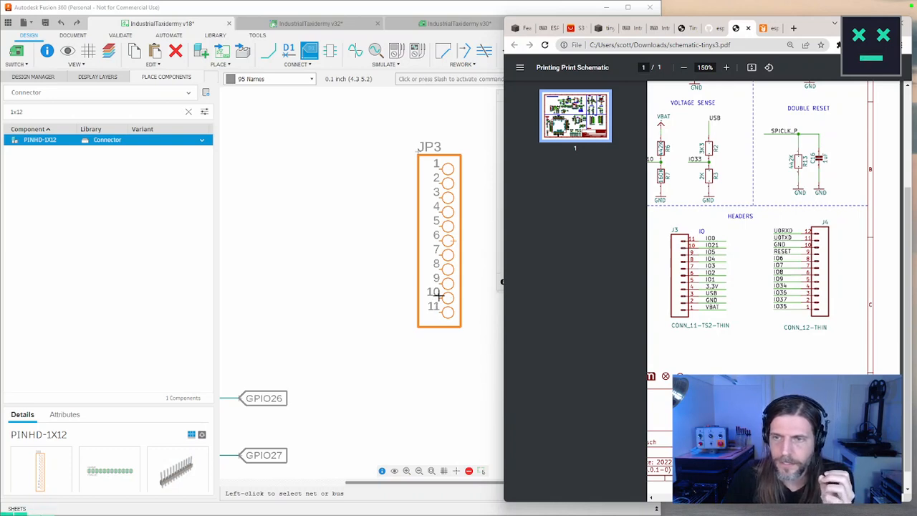
{"action": "middle_click_drag", "start_coordinate": [438, 295], "coordinate": [347, 286]}
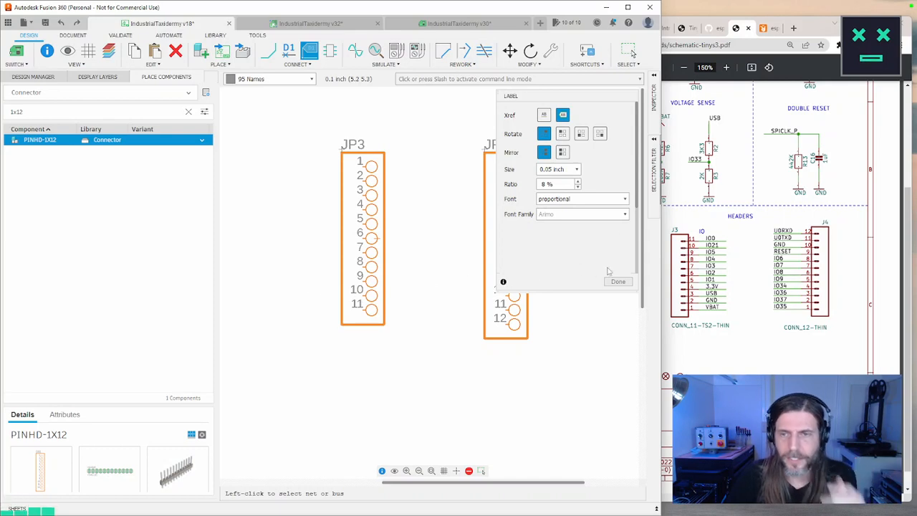
{"action": "key", "text": "Escape"}
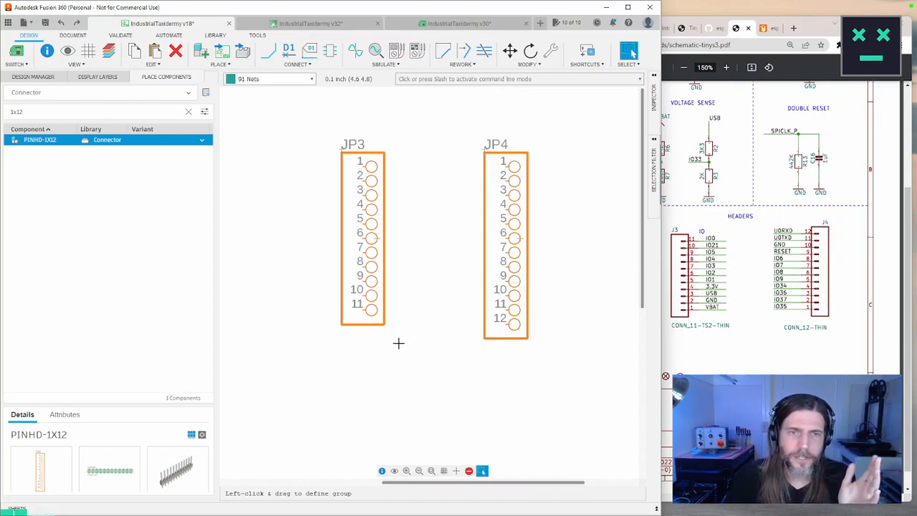
{"action": "left_click", "coordinate": [330, 50]}
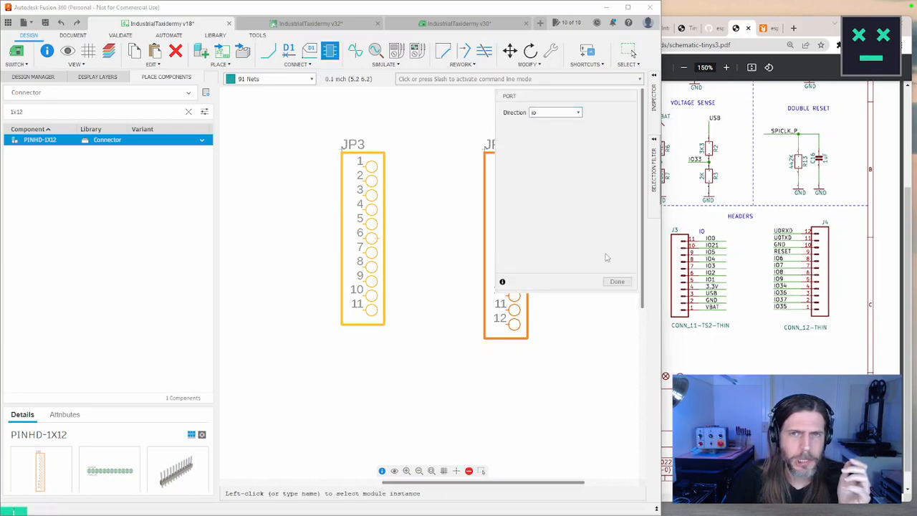
{"action": "left_click", "coordinate": [576, 113]}
{"action": "left_click", "coordinate": [517, 162]}
{"action": "left_click", "coordinate": [615, 282]}
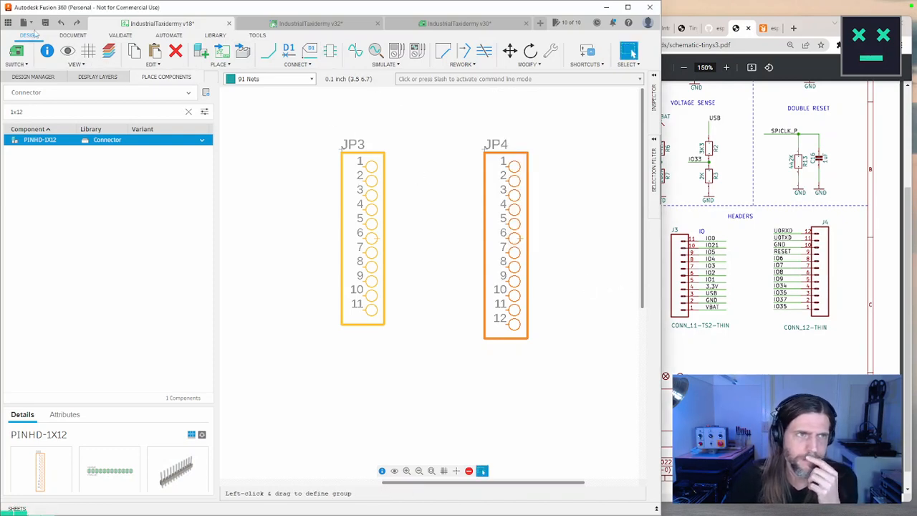
{"action": "left_click", "coordinate": [61, 22]}
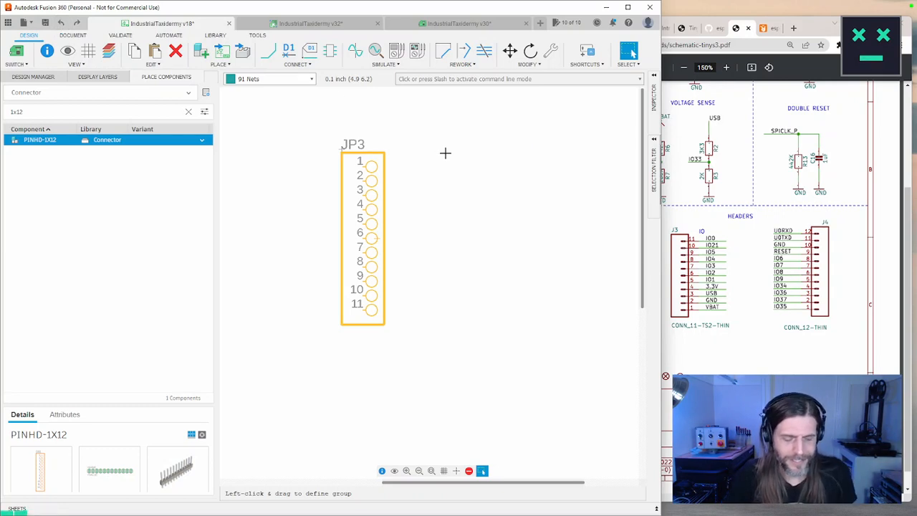
{"action": "key", "text": "ctrl+y"}
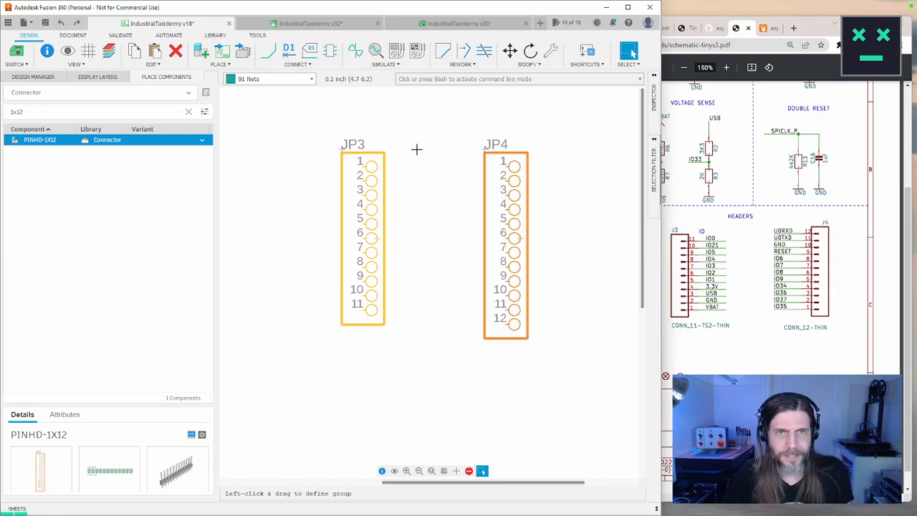
Start a pin breakout on header JP3 and add pins 2 and 3 to its selected pins
{"action": "left_click", "coordinate": [303, 66]}
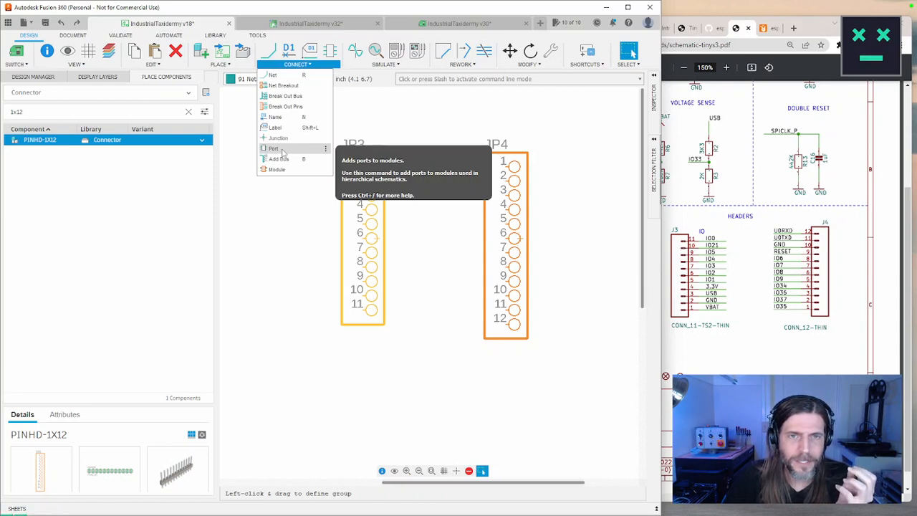
{"action": "left_click", "coordinate": [285, 106]}
{"action": "left_click", "coordinate": [375, 239]}
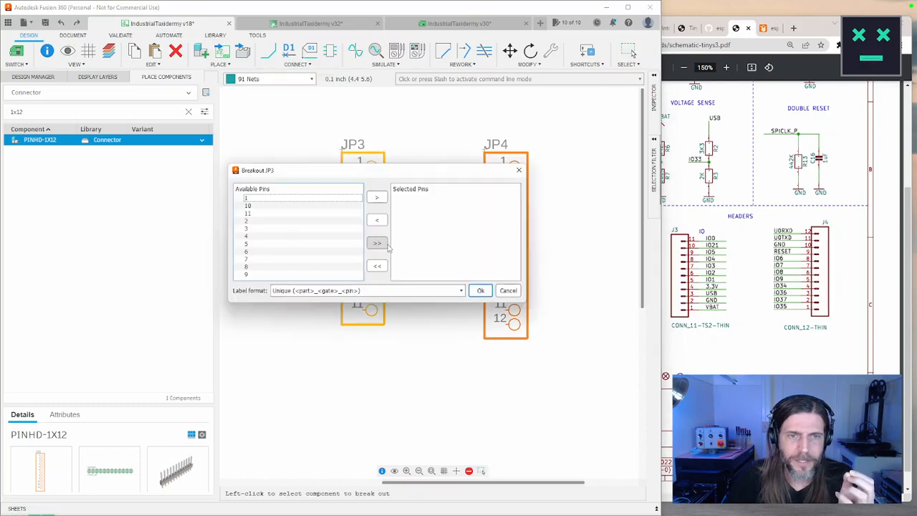
{"action": "left_click_drag", "start_coordinate": [377, 171], "coordinate": [520, 306]}
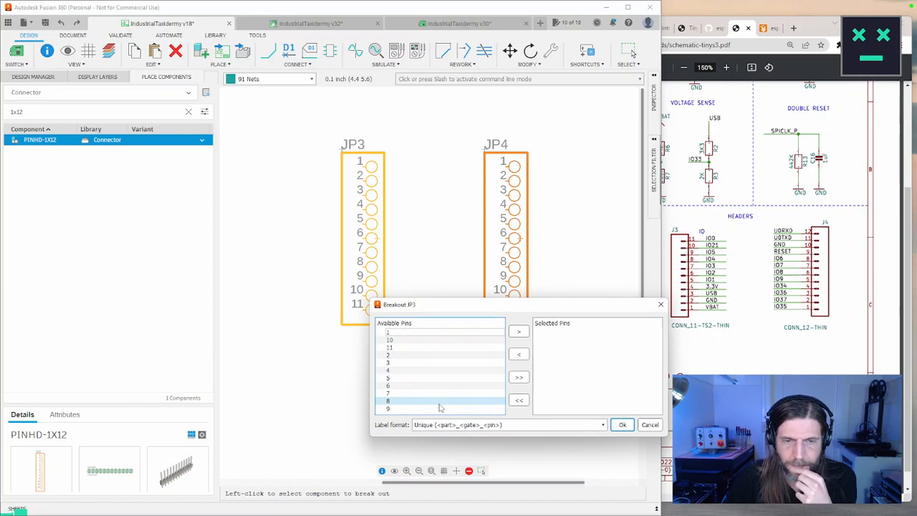
{"action": "left_click", "coordinate": [393, 356]}
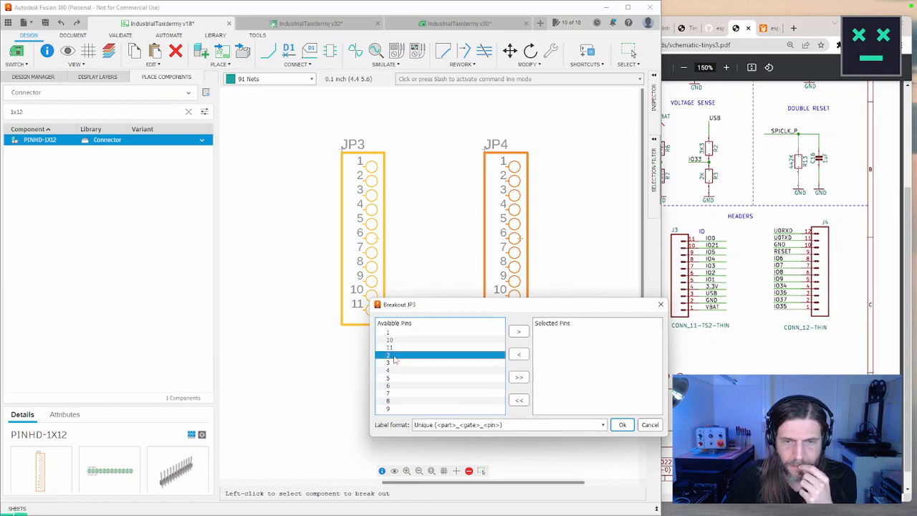
{"action": "left_click", "coordinate": [519, 332]}
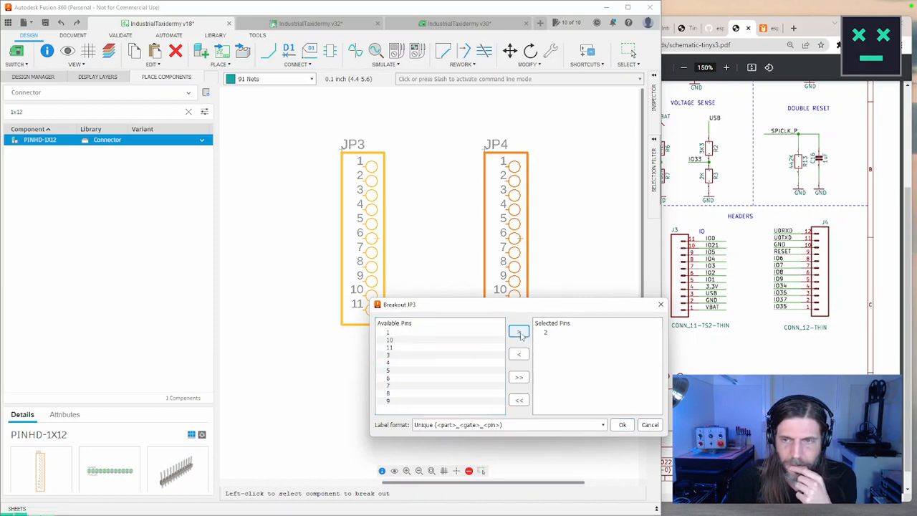
{"action": "left_click", "coordinate": [399, 356]}
{"action": "left_click", "coordinate": [519, 331]}
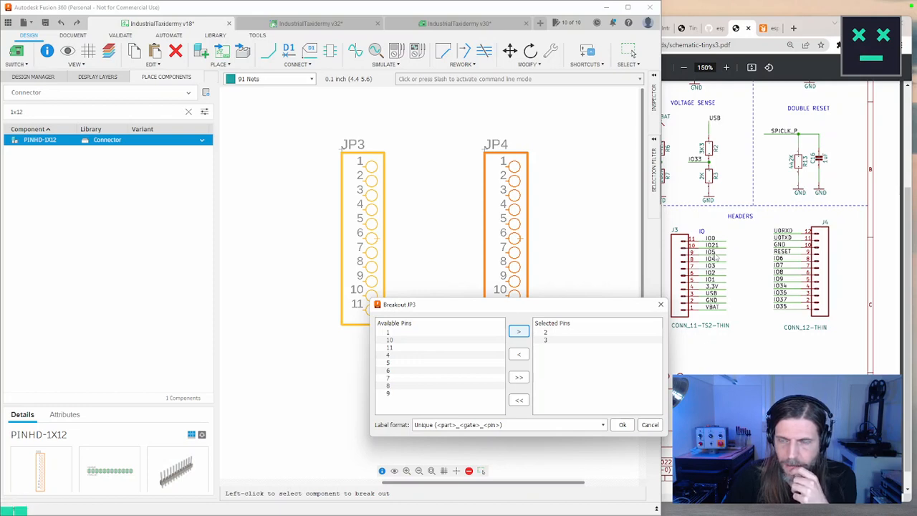
Check header J3 in the TinyS3 schematic PDF, add pins 5 to 9 to the JP3 breakout and generate it with the unique label format
{"action": "left_click", "coordinate": [685, 28]}
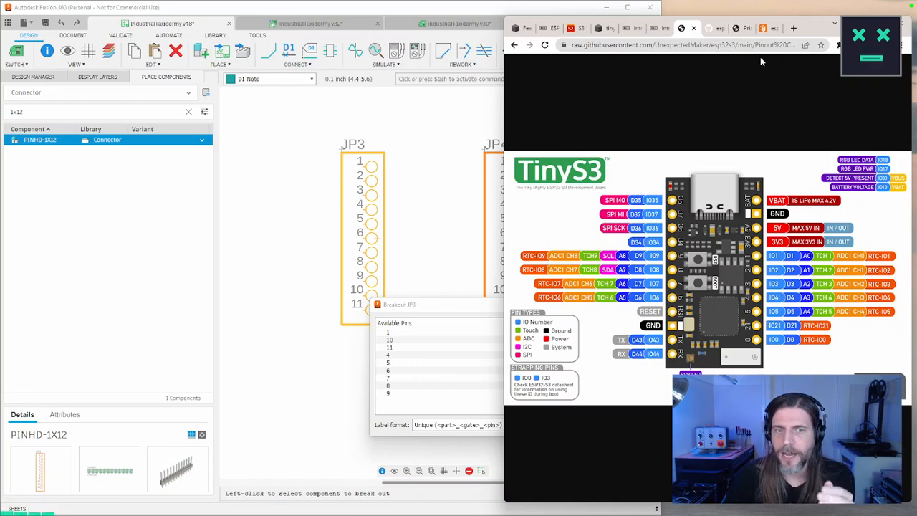
{"action": "left_click", "coordinate": [770, 28]}
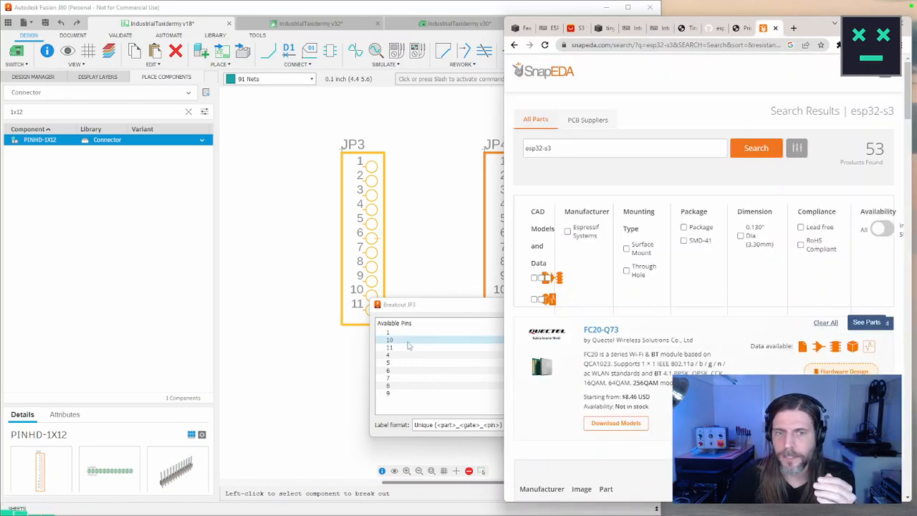
{"action": "left_click", "coordinate": [740, 28]}
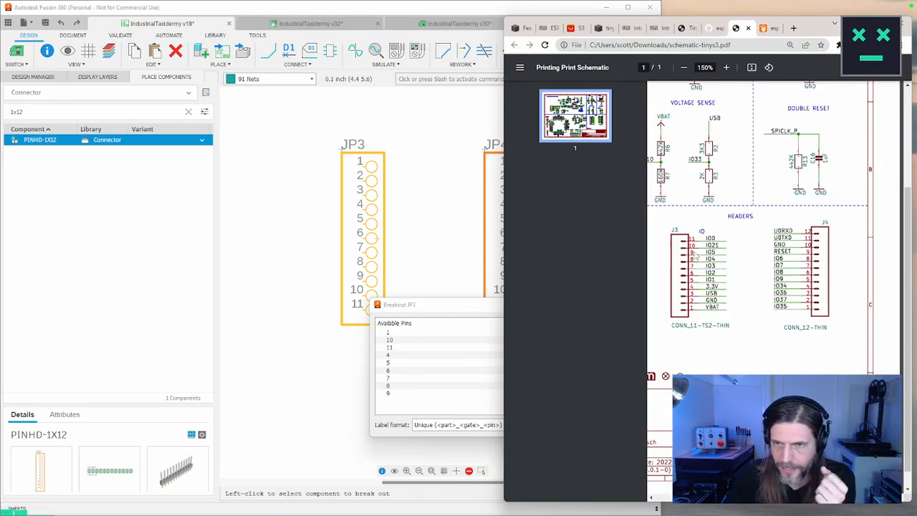
{"action": "left_click", "coordinate": [478, 308]}
{"action": "left_click", "coordinate": [402, 364]}
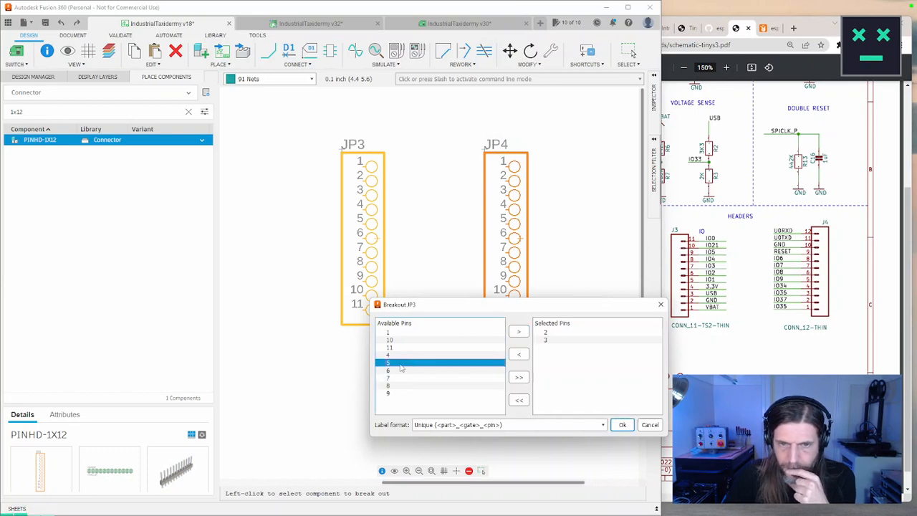
{"action": "left_click", "coordinate": [397, 394]}
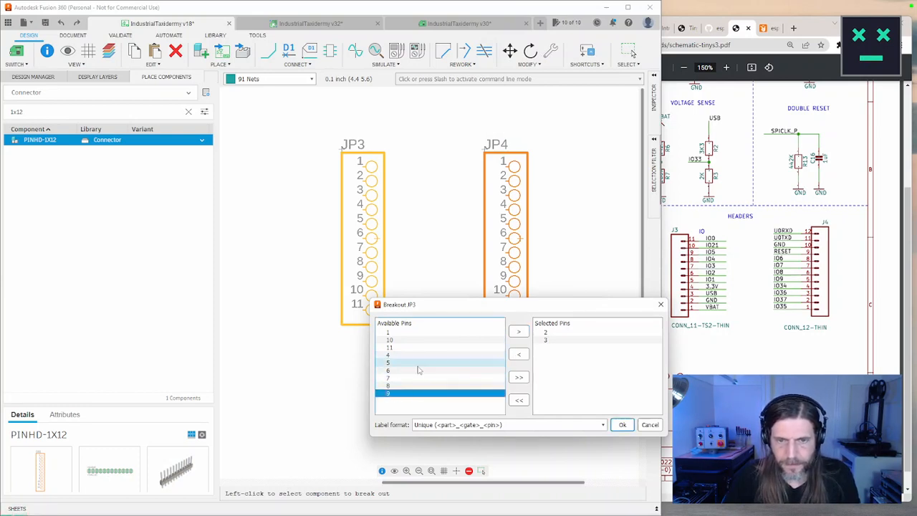
{"action": "left_click", "coordinate": [393, 364]}
{"action": "left_click", "coordinate": [519, 332]}
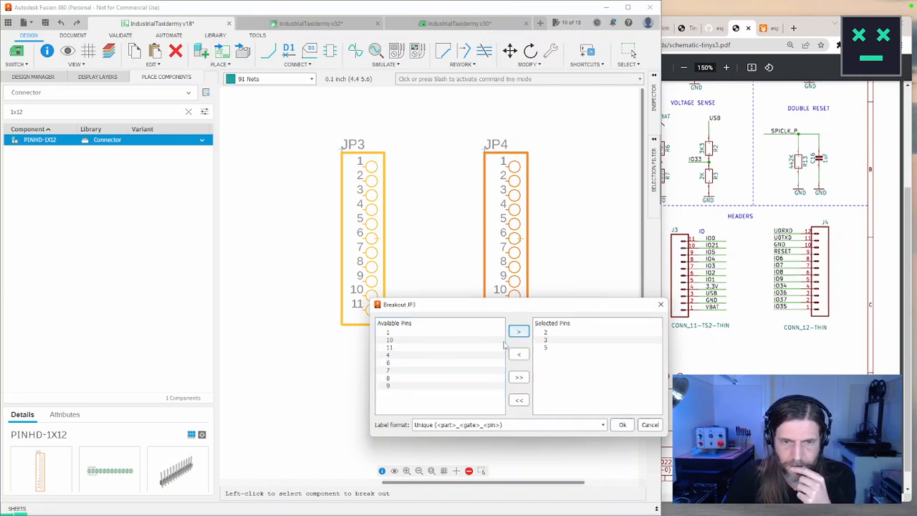
{"action": "left_click", "coordinate": [401, 362]}
{"action": "left_click", "coordinate": [518, 332]}
{"action": "left_click", "coordinate": [401, 362]}
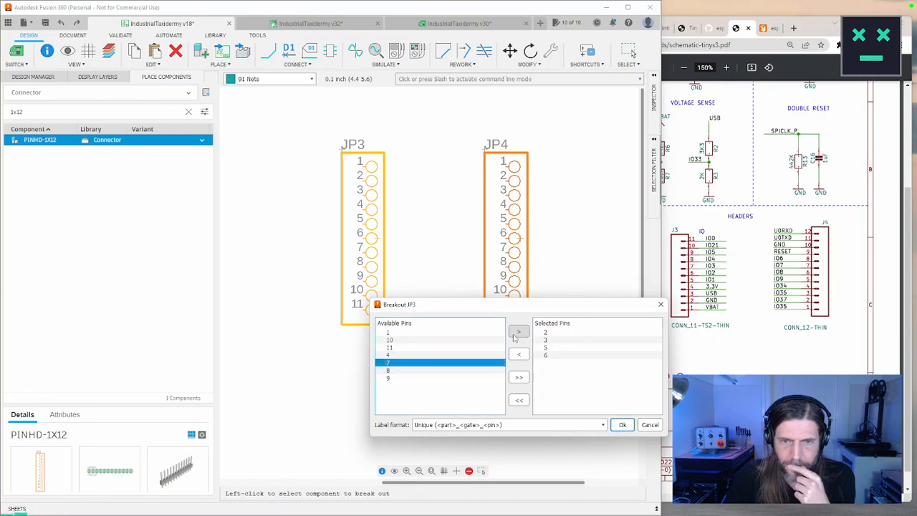
{"action": "left_click", "coordinate": [519, 332]}
{"action": "left_click", "coordinate": [401, 363]}
{"action": "left_click", "coordinate": [518, 332]}
{"action": "left_click", "coordinate": [444, 362]}
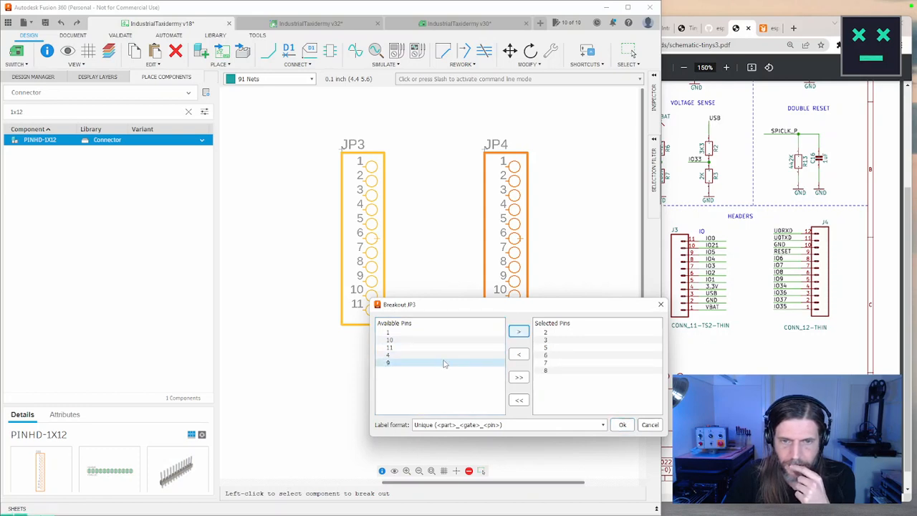
{"action": "left_click", "coordinate": [519, 331]}
{"action": "left_click", "coordinate": [622, 424]}
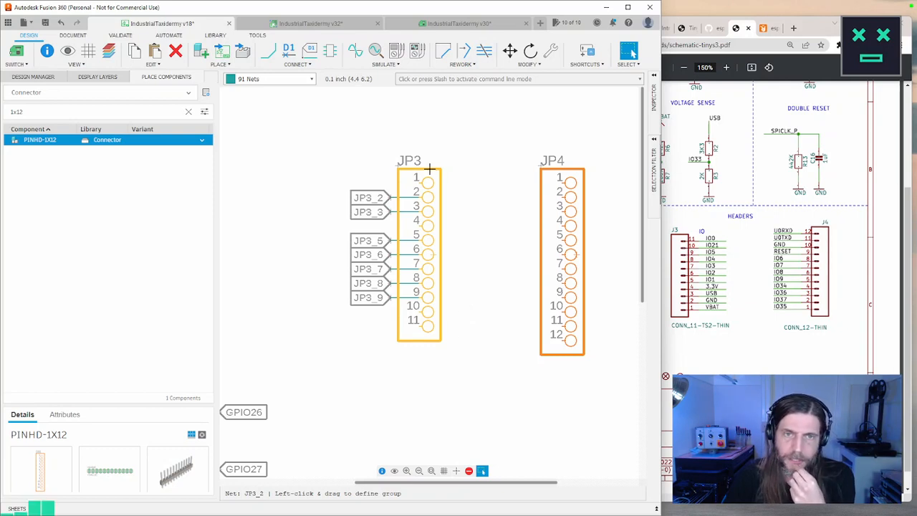
Rotate header JP3 by 180 degrees, mirror it and place it beside JP4 with its pin order reversed
{"action": "key", "text": "m"}
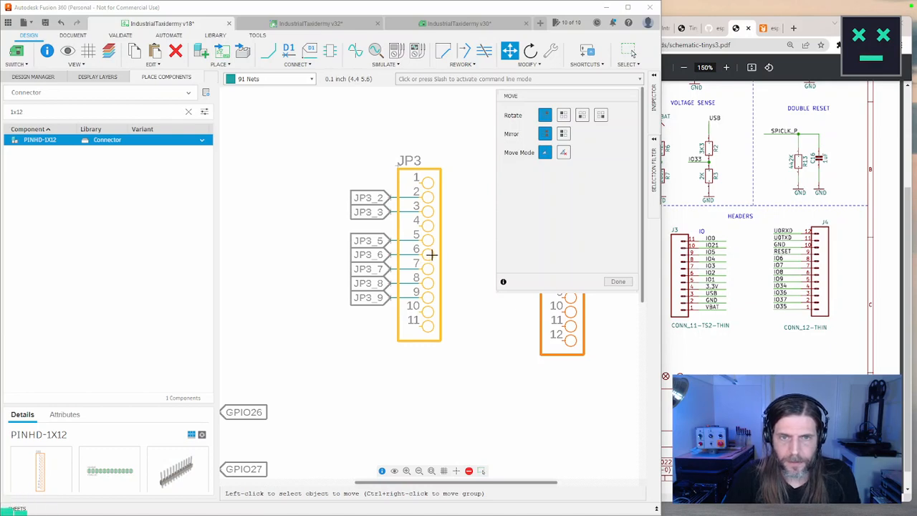
{"action": "left_click", "coordinate": [431, 253]}
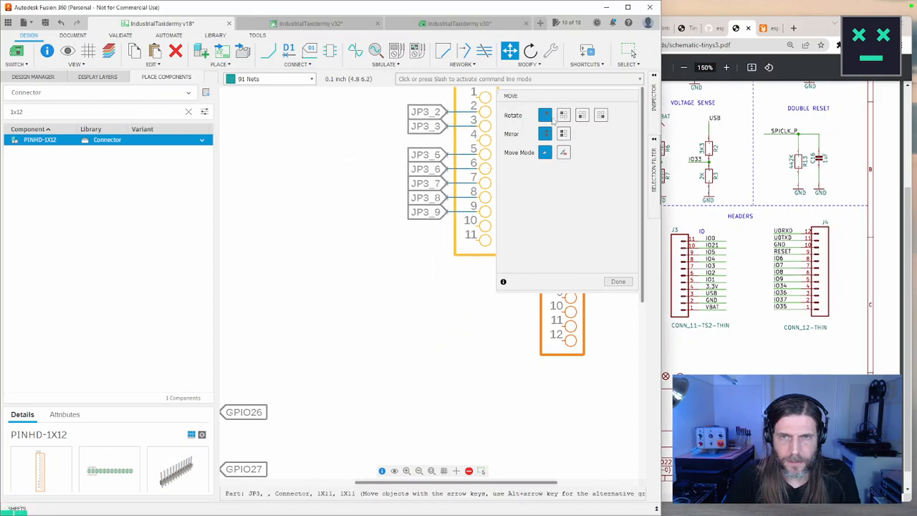
{"action": "left_click", "coordinate": [563, 116]}
{"action": "left_click", "coordinate": [583, 116]}
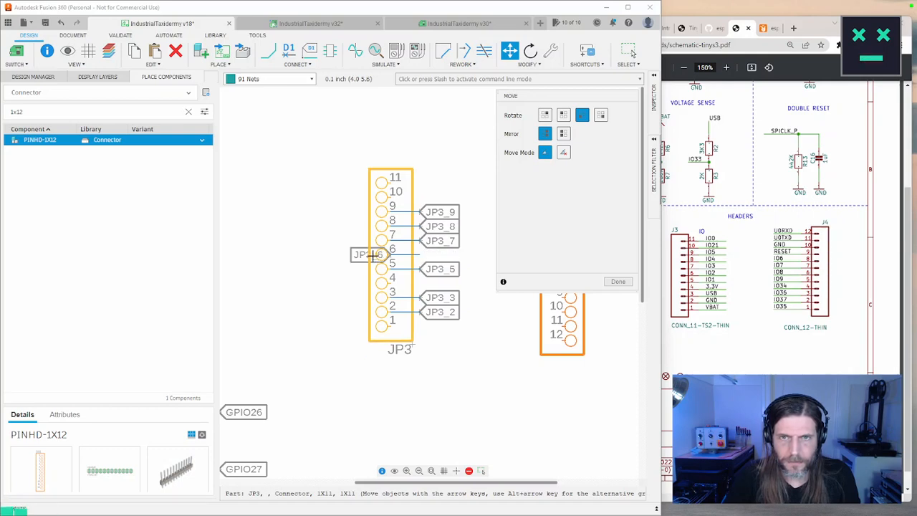
{"action": "left_click", "coordinate": [563, 134]}
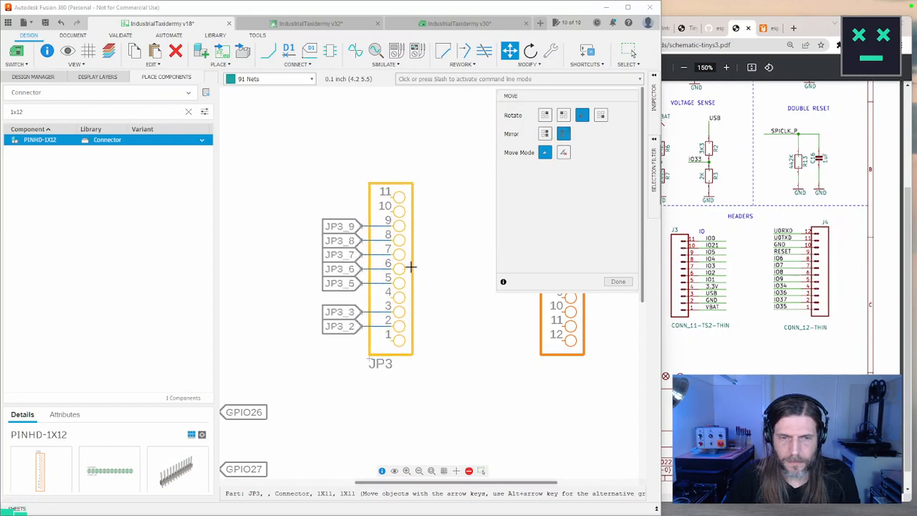
{"action": "left_click", "coordinate": [418, 258]}
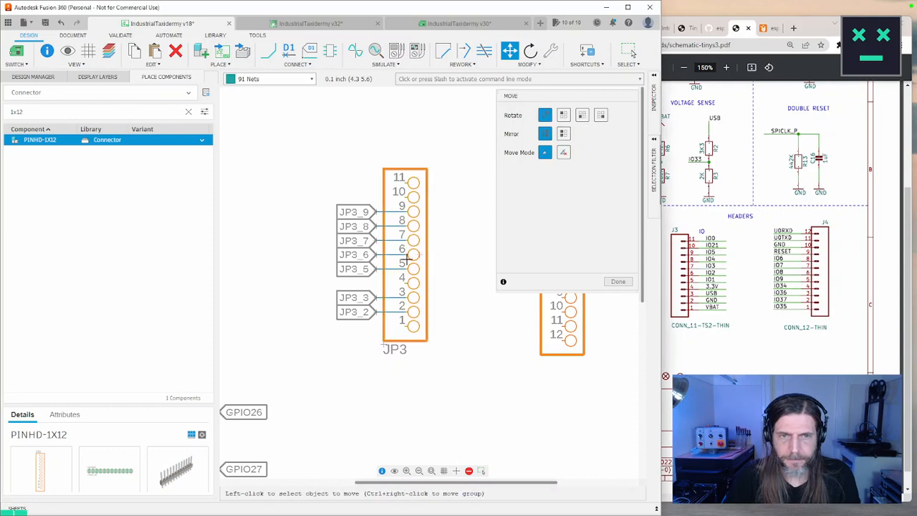
{"action": "key", "text": "Escape"}
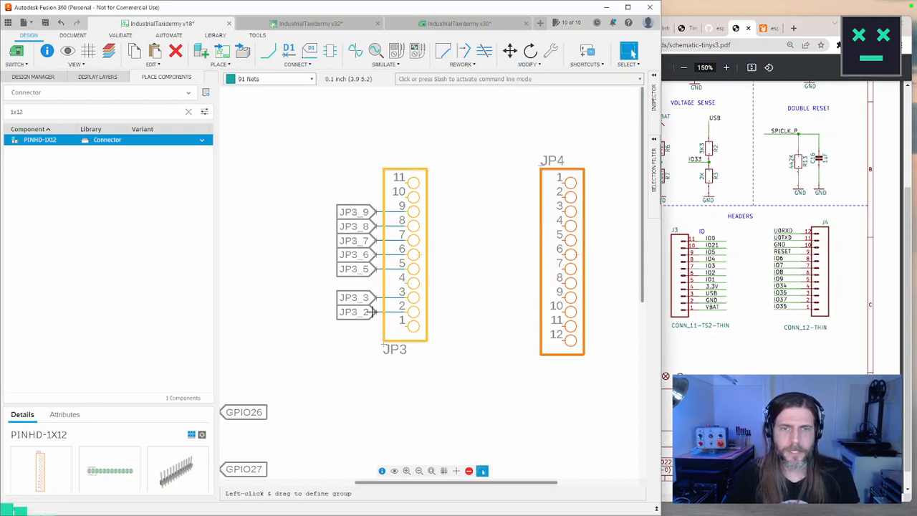
Rename the net on pin 2 of header JP3 to GND
{"action": "key", "text": "n"}
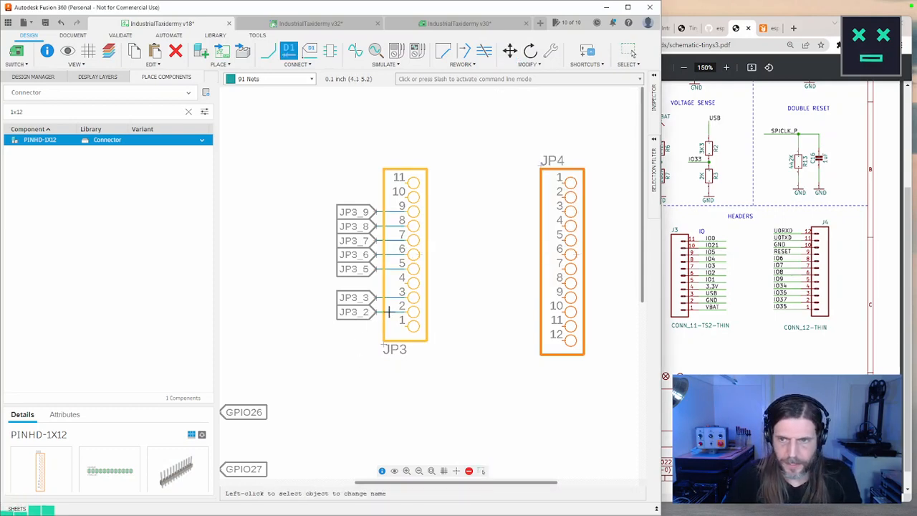
{"action": "left_click", "coordinate": [386, 312]}
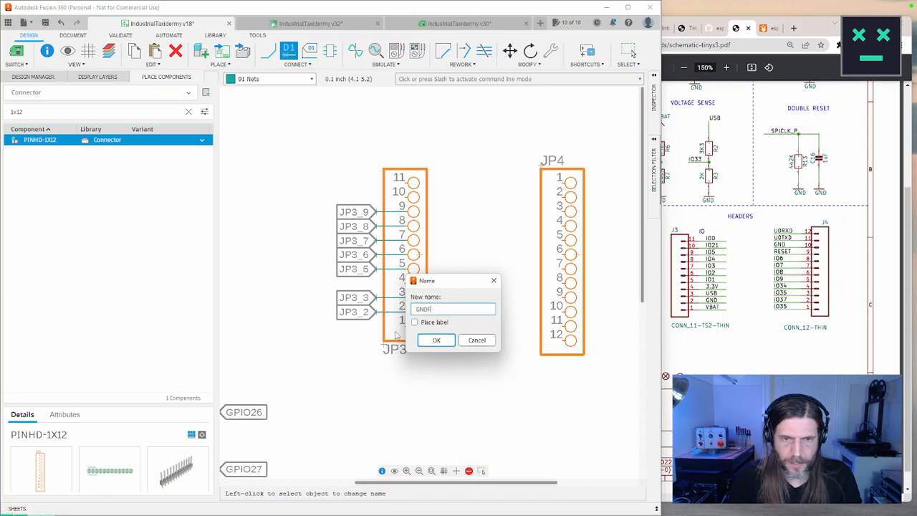
{"action": "key", "text": "Return"}
{"action": "left_click", "coordinate": [319, 272]}
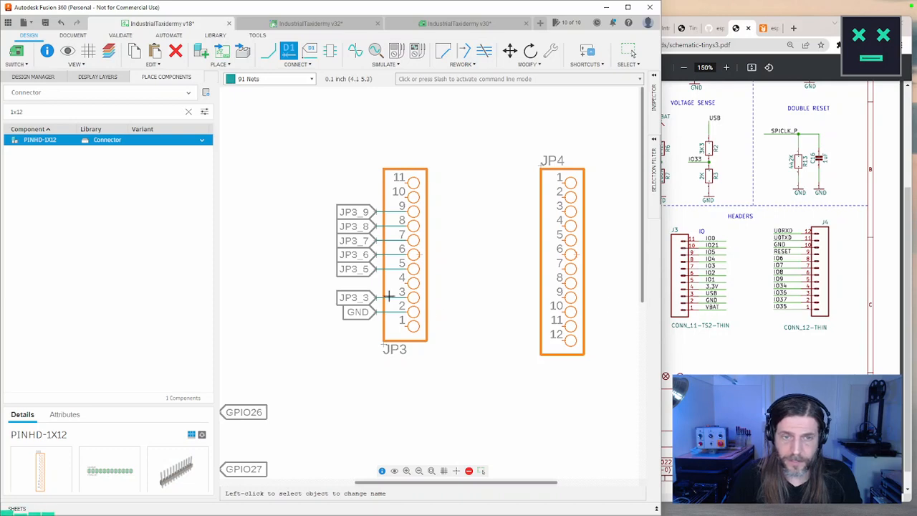
Try naming the net on pin 3 of header JP3 5V
{"action": "left_click", "coordinate": [390, 297]}
{"action": "type", "text": "s"}
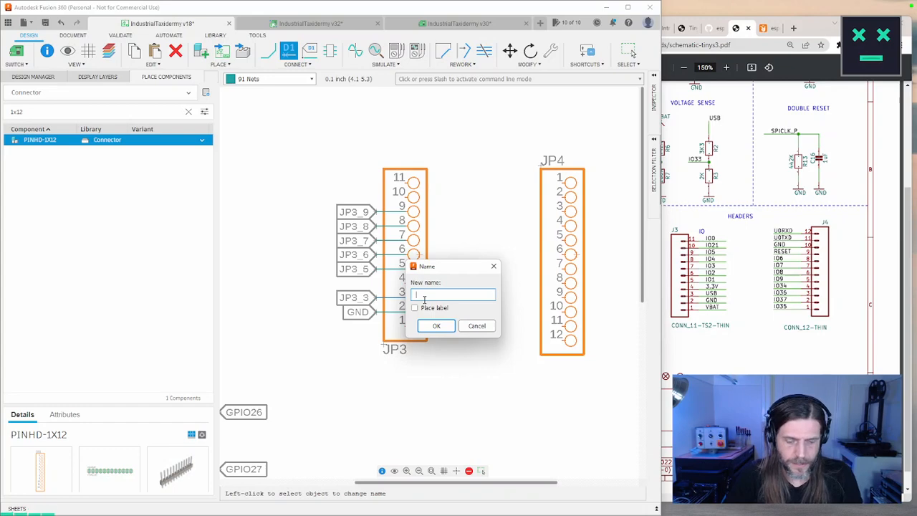
{"action": "type", "text": "S"}
{"action": "type", "text": "V"}
{"action": "key", "text": "Return"}
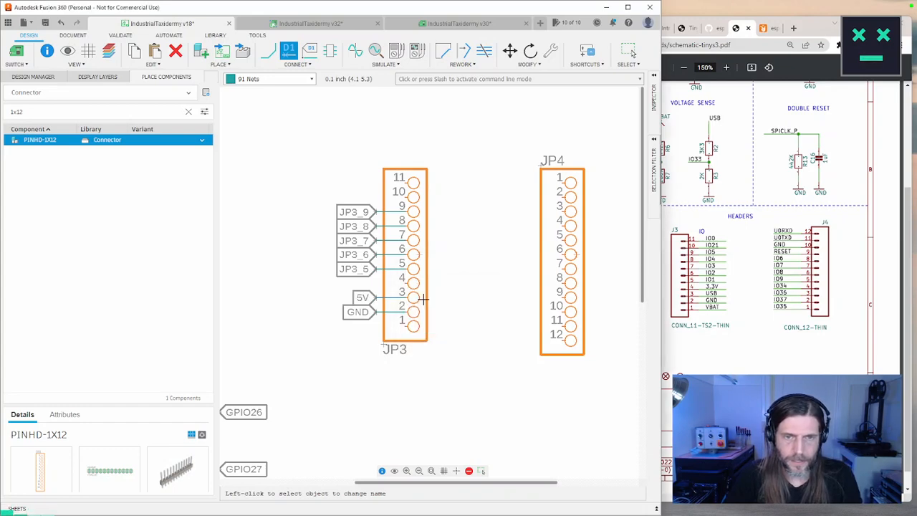
{"action": "key", "text": "Escape"}
Check the JP1 and JP2 header wiring, and rename the net on pin 3 of header JP3 to USB
{"action": "middle_click_drag", "start_coordinate": [440, 385], "coordinate": [609, 258]}
{"action": "scroll", "coordinate": [610, 257], "scroll_direction": "down", "scroll_amount": 2}
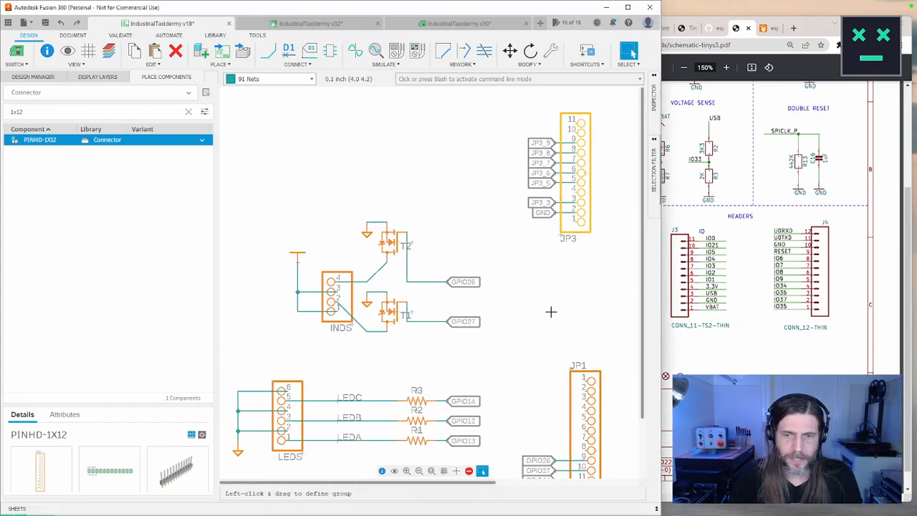
{"action": "middle_click_drag", "start_coordinate": [551, 313], "coordinate": [276, 239]}
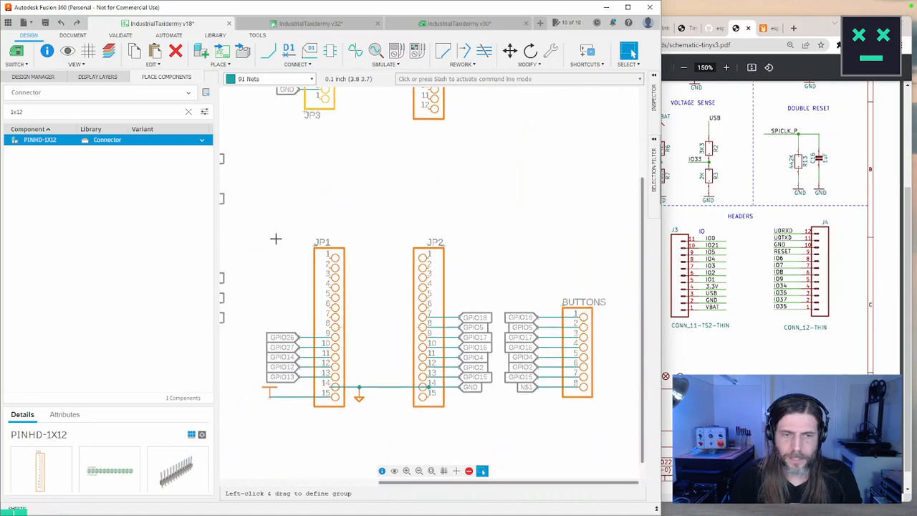
{"action": "middle_click_drag", "start_coordinate": [276, 238], "coordinate": [350, 343]}
{"action": "scroll", "coordinate": [388, 302], "scroll_direction": "up", "scroll_amount": 3}
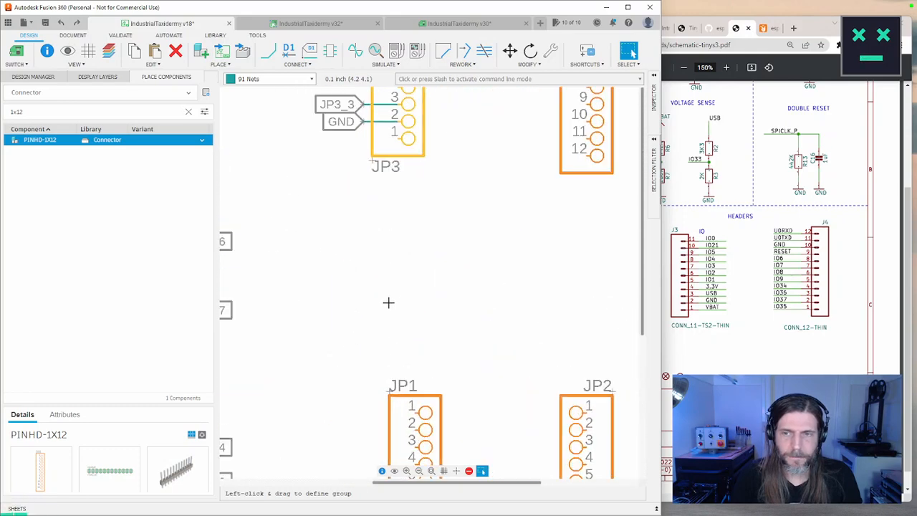
{"action": "middle_click_drag", "start_coordinate": [418, 288], "coordinate": [426, 415]}
{"action": "middle_click_drag", "start_coordinate": [412, 271], "coordinate": [397, 334]}
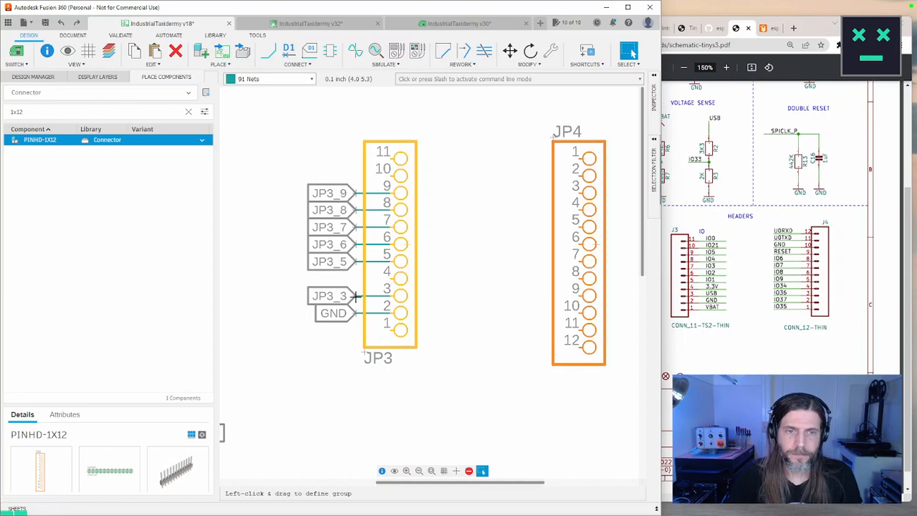
{"action": "key", "text": "n"}
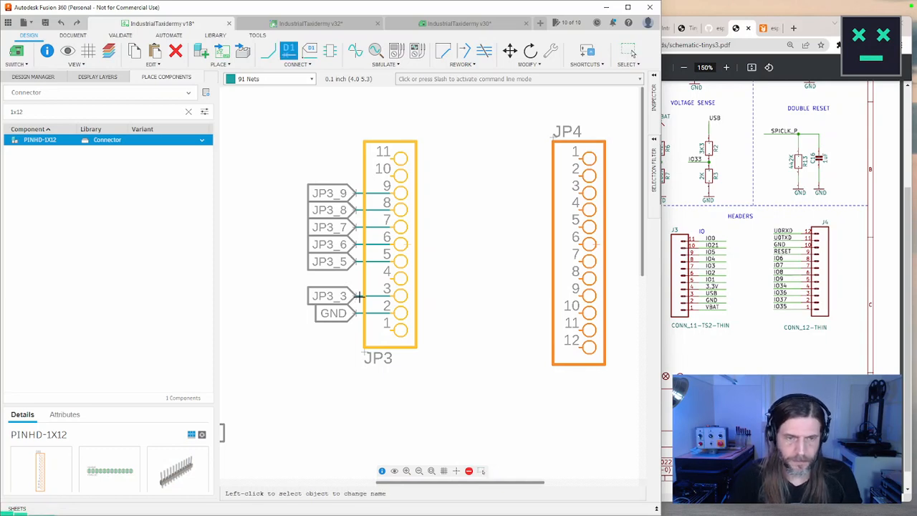
{"action": "left_click", "coordinate": [362, 296]}
{"action": "left_click", "coordinate": [360, 300]}
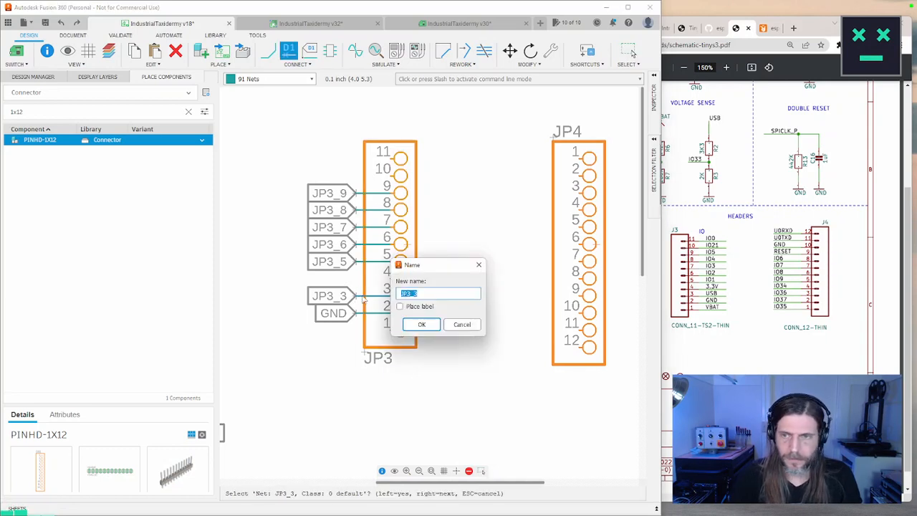
{"action": "key", "text": "Return"}
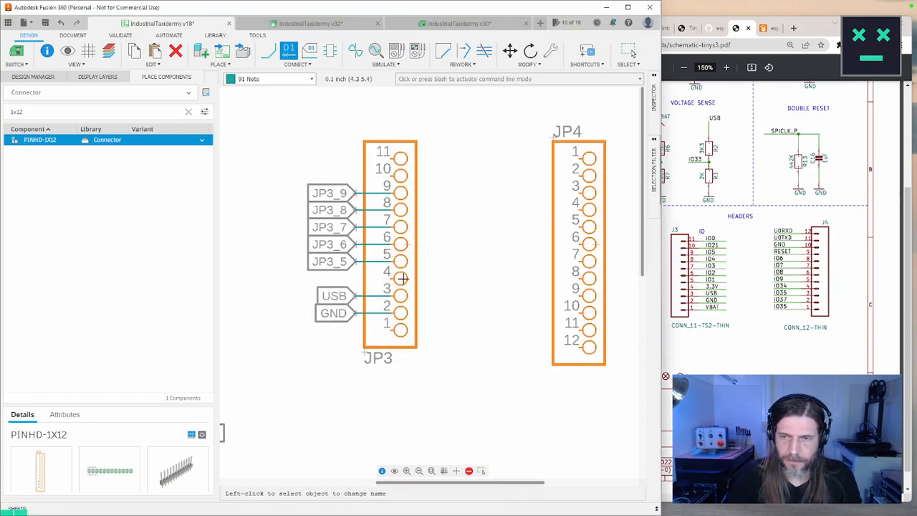
Rename the nets on pins 5, 6 and 7 of header JP3 to IO1, IO2 and IO3
{"action": "left_click", "coordinate": [360, 262]}
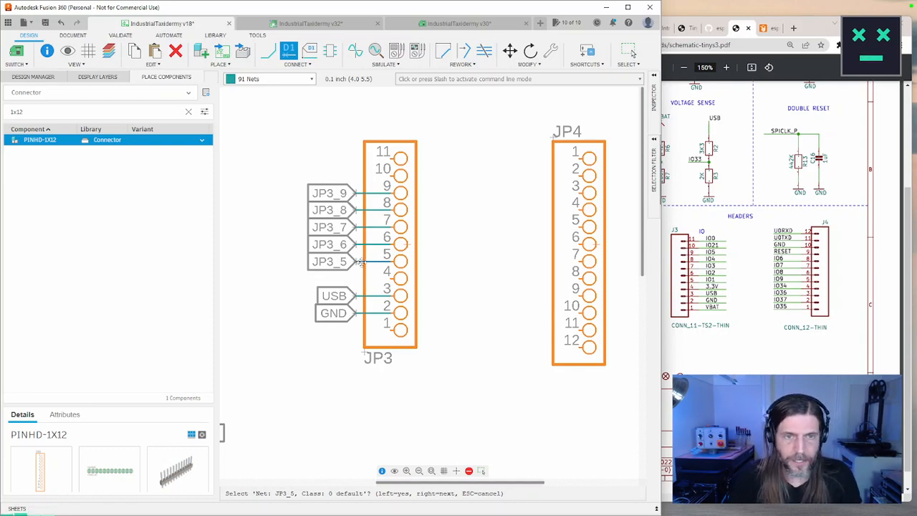
{"action": "left_click", "coordinate": [364, 261]}
{"action": "type", "text": "IO1"}
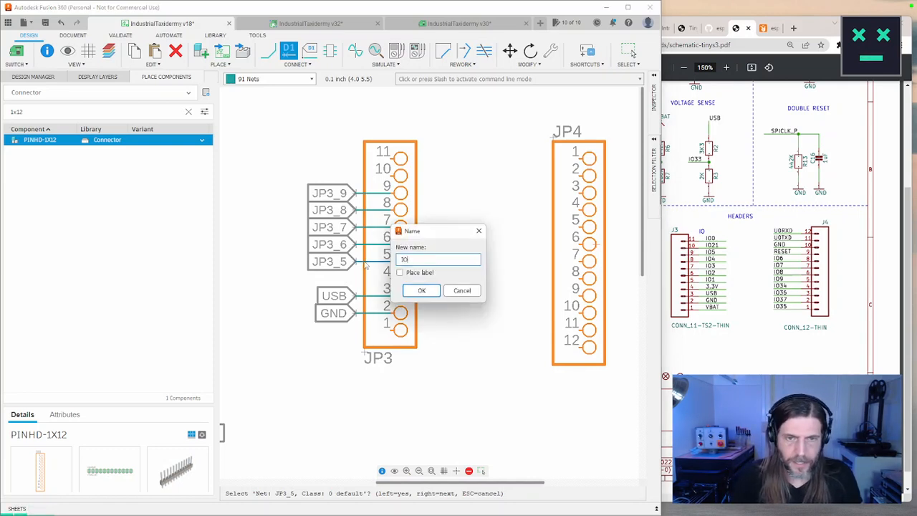
{"action": "key", "text": "Return"}
{"action": "left_click", "coordinate": [364, 244]}
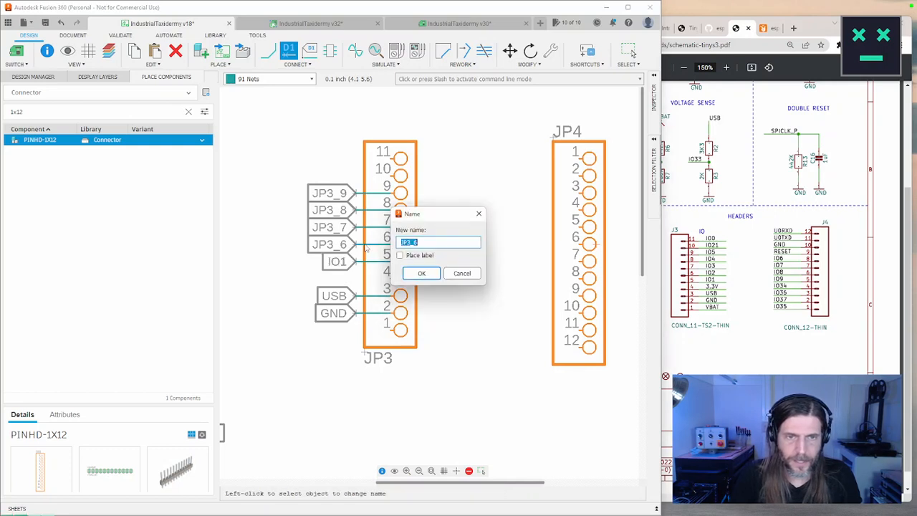
{"action": "type", "text": "IO2"}
{"action": "key", "text": "Return"}
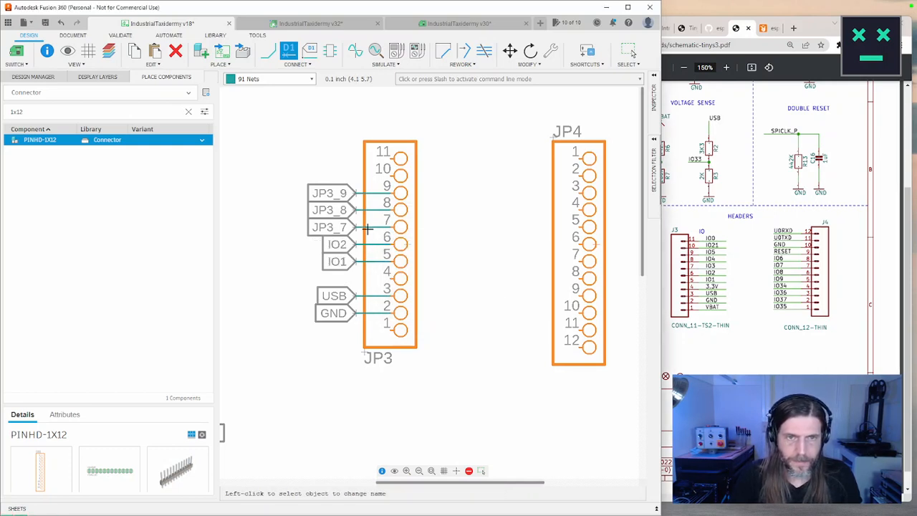
{"action": "left_click", "coordinate": [366, 228]}
{"action": "type", "text": "IO3"}
{"action": "key", "text": "Return"}
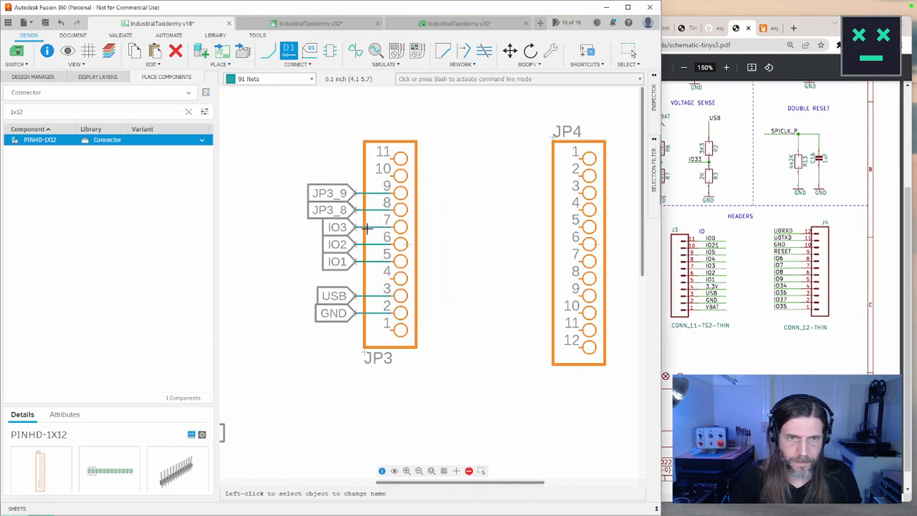
Rename the nets on pins 8 and 9 of header JP3 to IO4 and IO5
{"action": "left_click", "coordinate": [370, 214]}
{"action": "type", "text": "IO4"}
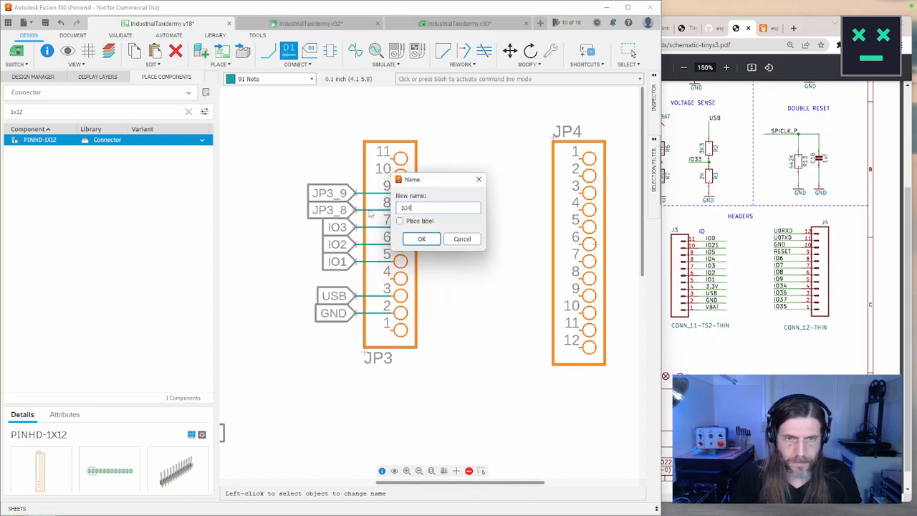
{"action": "key", "text": "Return"}
{"action": "left_click", "coordinate": [374, 198]}
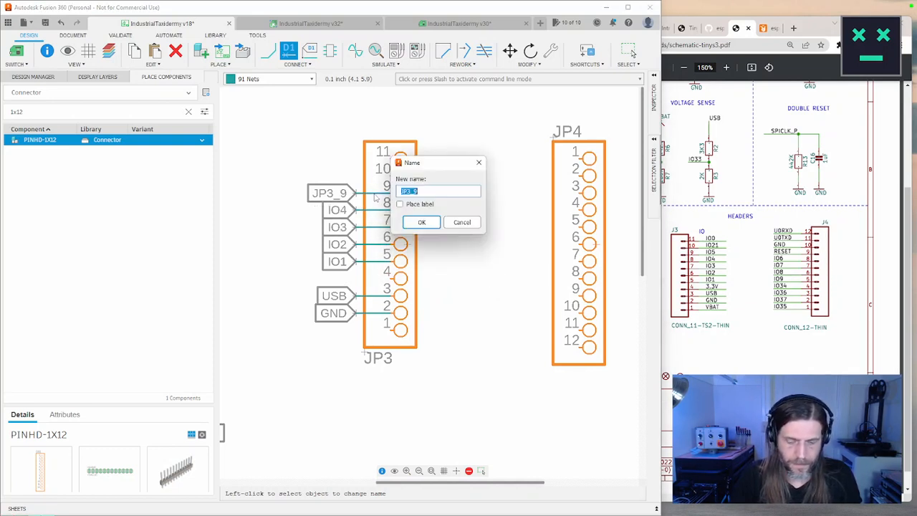
{"action": "type", "text": "IO5"}
{"action": "key", "text": "Return"}
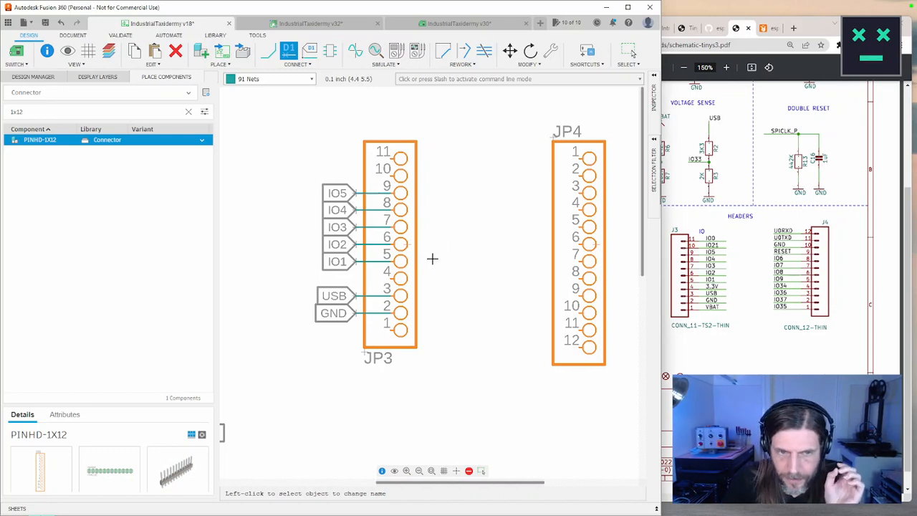
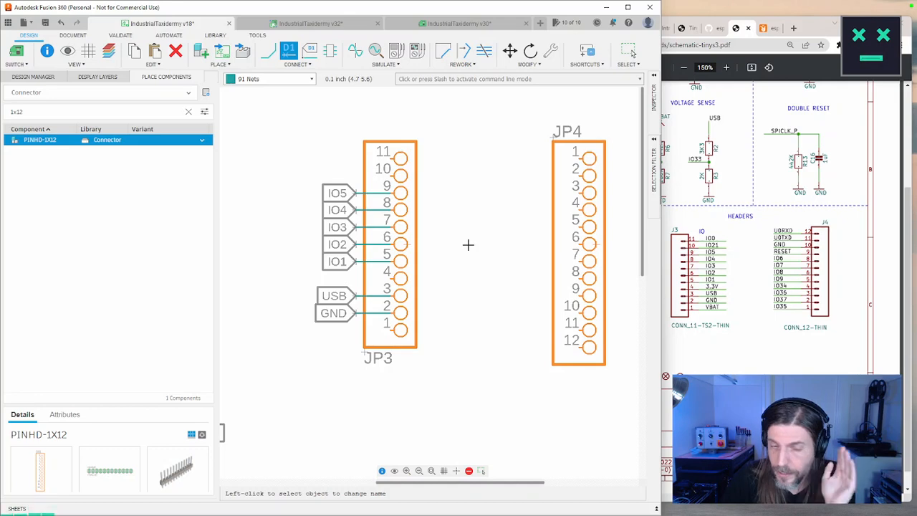
Place a +5V symbol from the Power_Symbols library above header JP3, keeping its value as +5V
{"action": "middle_click_drag", "start_coordinate": [485, 250], "coordinate": [438, 266]}
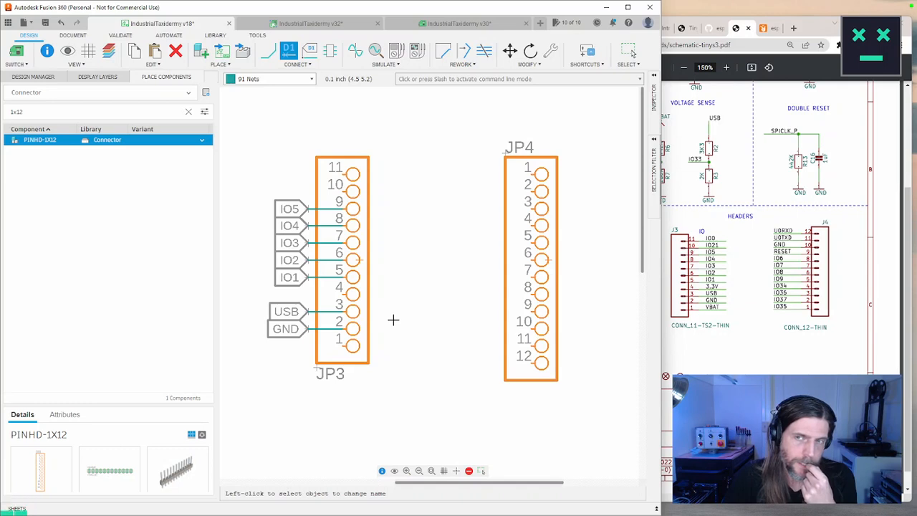
{"action": "middle_click_drag", "start_coordinate": [393, 309], "coordinate": [397, 348]}
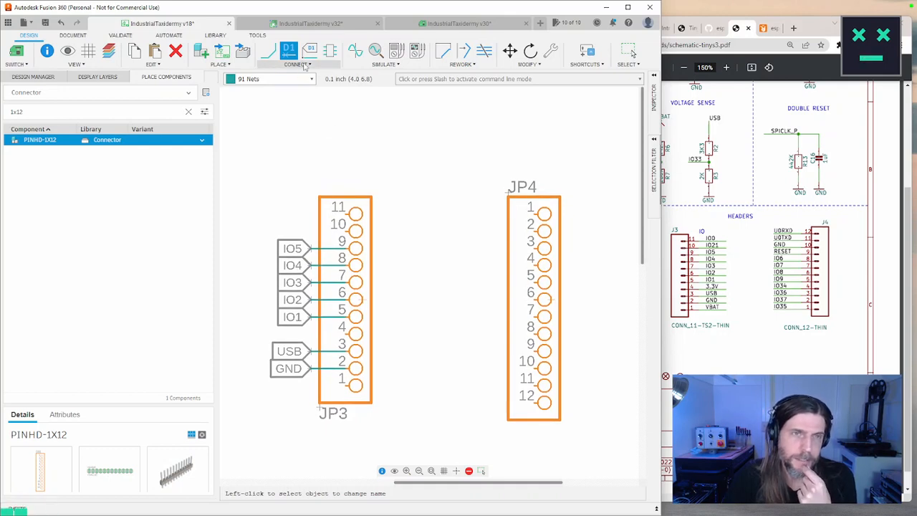
{"action": "left_click", "coordinate": [188, 111]}
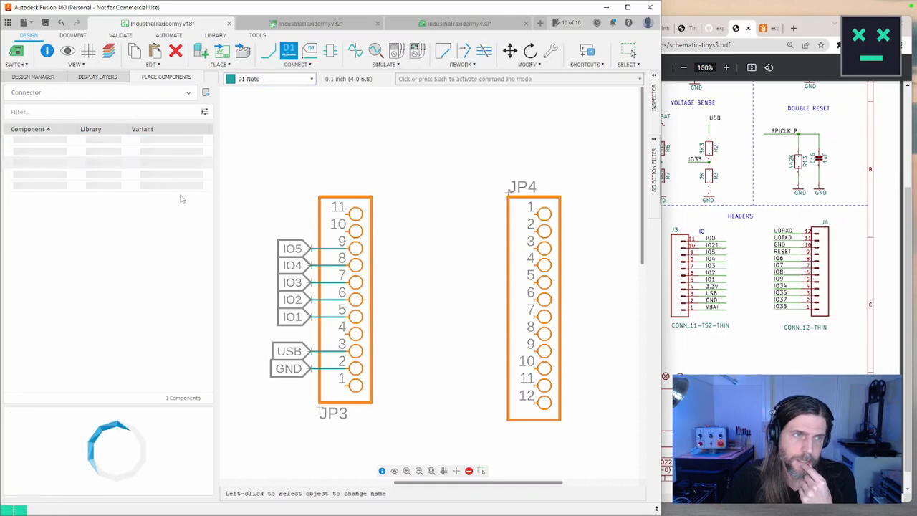
{"action": "left_click", "coordinate": [188, 94]}
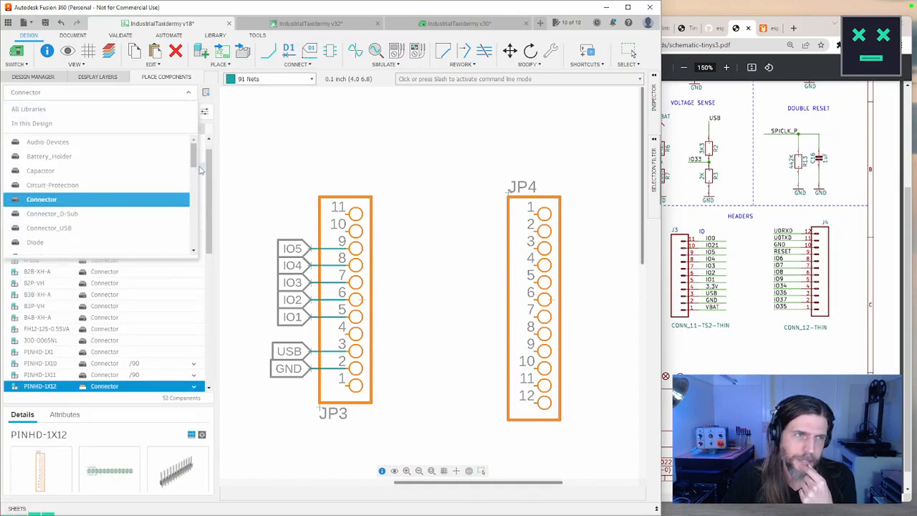
{"action": "left_click_drag", "start_coordinate": [194, 160], "coordinate": [194, 228]}
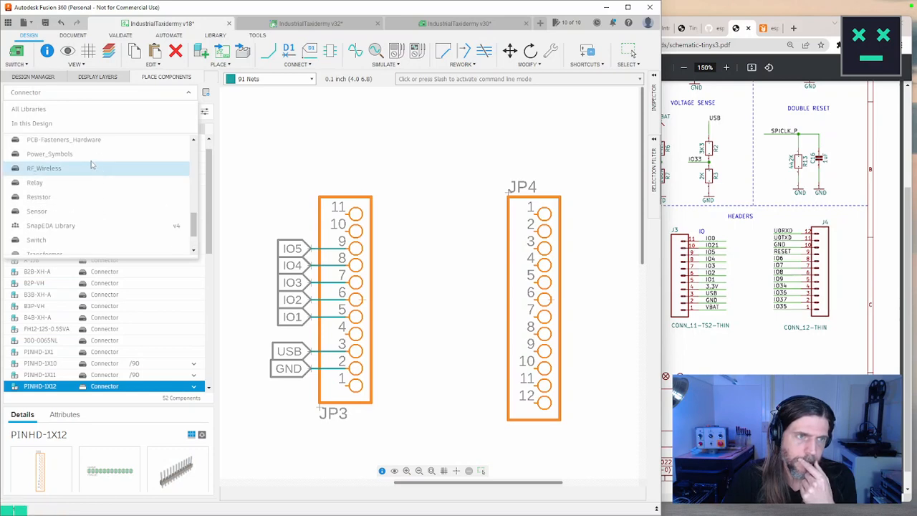
{"action": "left_click", "coordinate": [78, 154]}
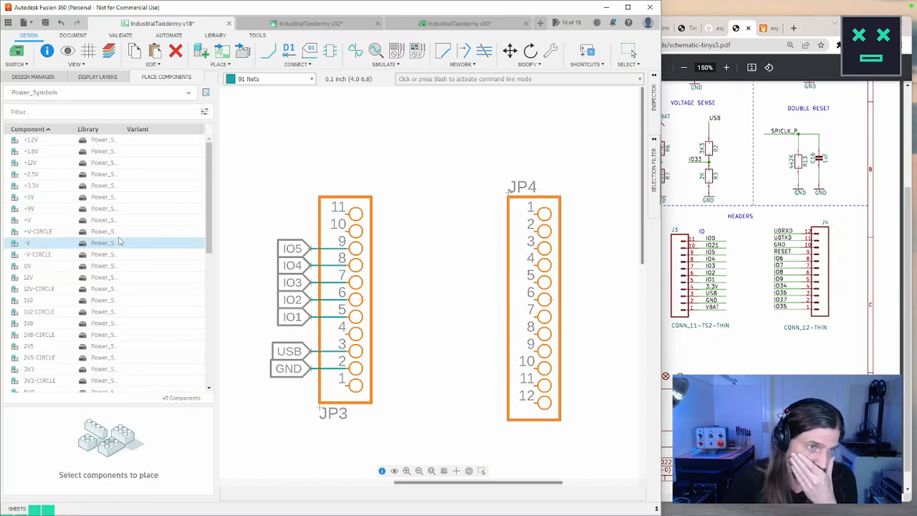
{"action": "left_click", "coordinate": [30, 201]}
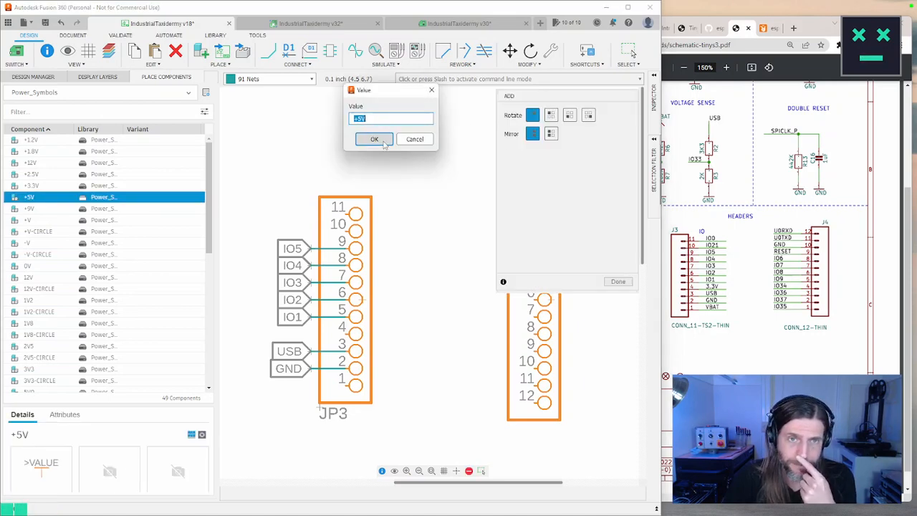
{"action": "left_click", "coordinate": [385, 143]}
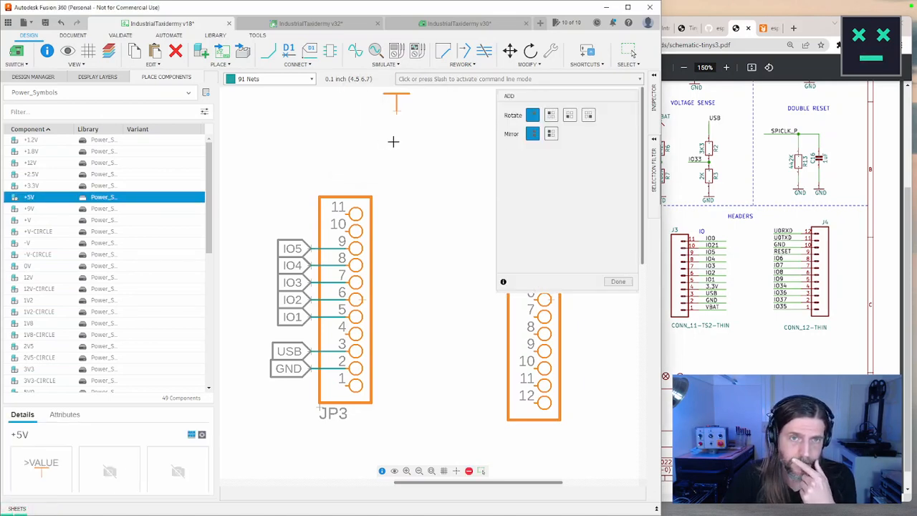
{"action": "key", "text": "Escape"}
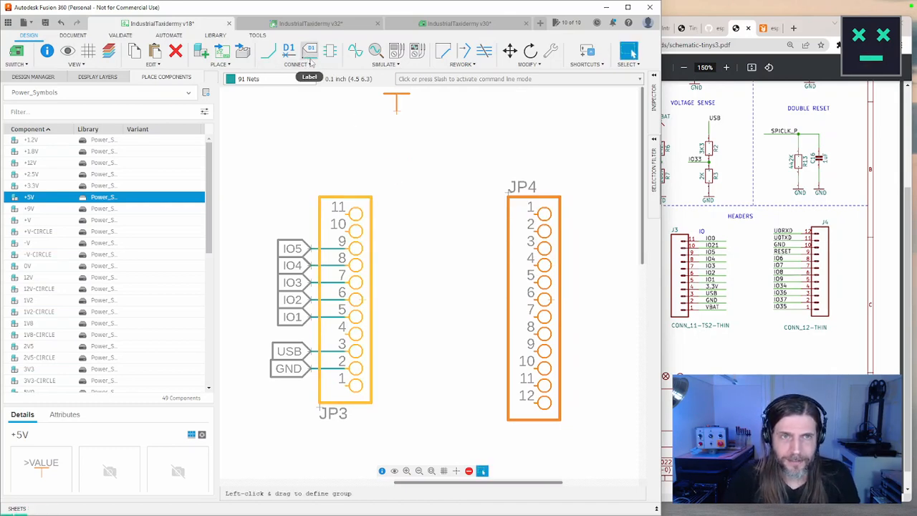
Draw a short net from the +5V power symbol and attach an Xref label to its free end
{"action": "left_click", "coordinate": [310, 54]}
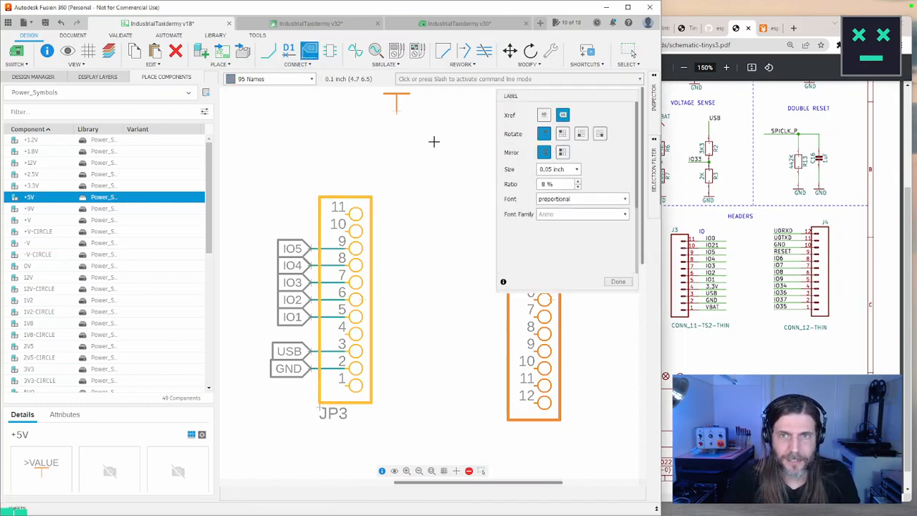
{"action": "key", "text": "Escape"}
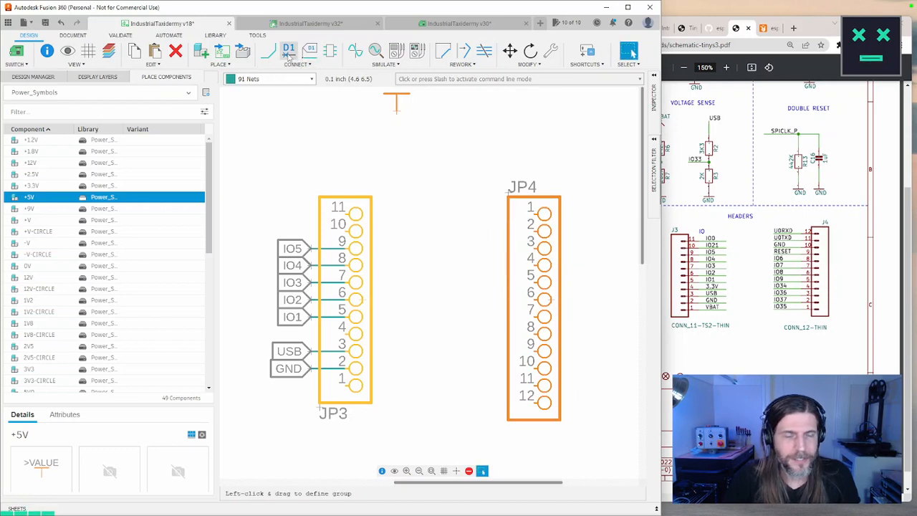
{"action": "left_click", "coordinate": [289, 65]}
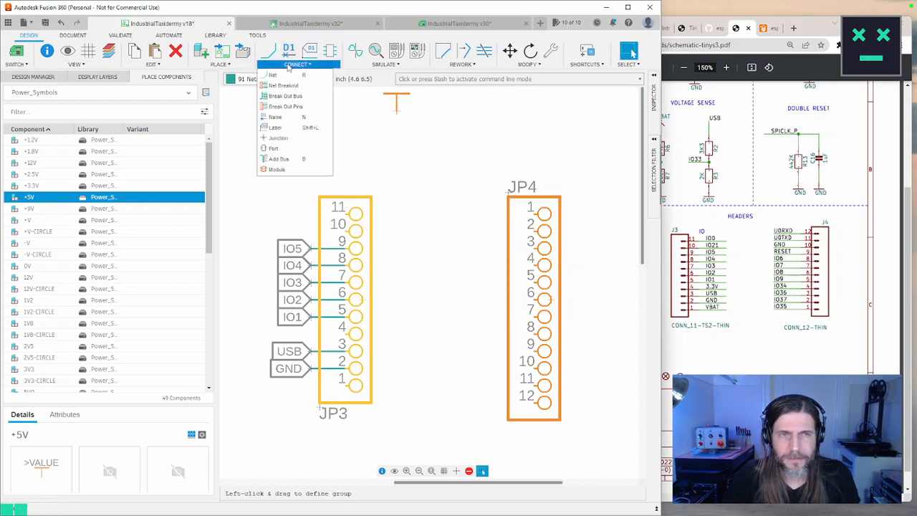
{"action": "left_click", "coordinate": [274, 75]}
{"action": "left_click", "coordinate": [397, 111]}
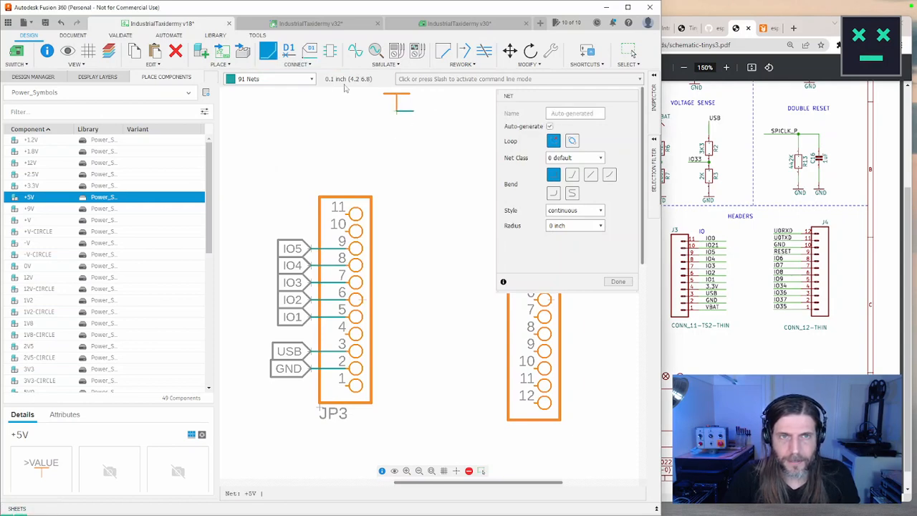
{"action": "left_click", "coordinate": [309, 50]}
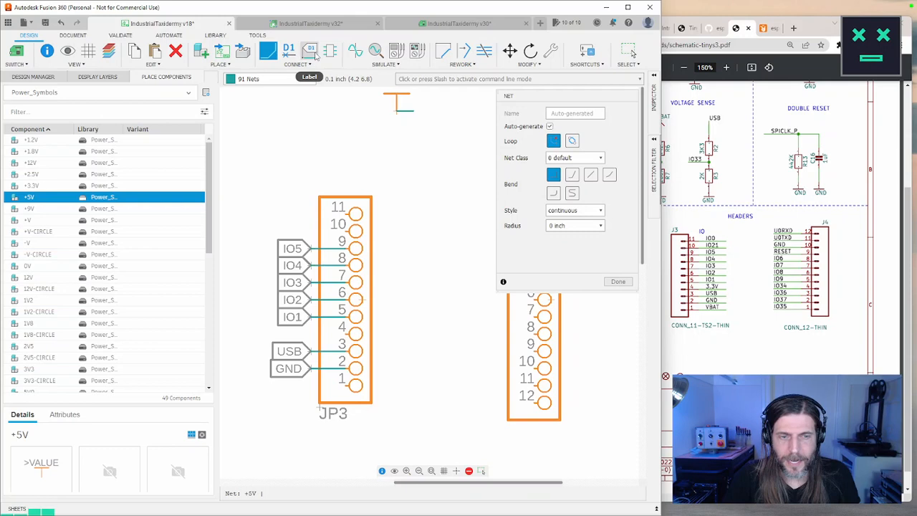
{"action": "left_click", "coordinate": [411, 111]}
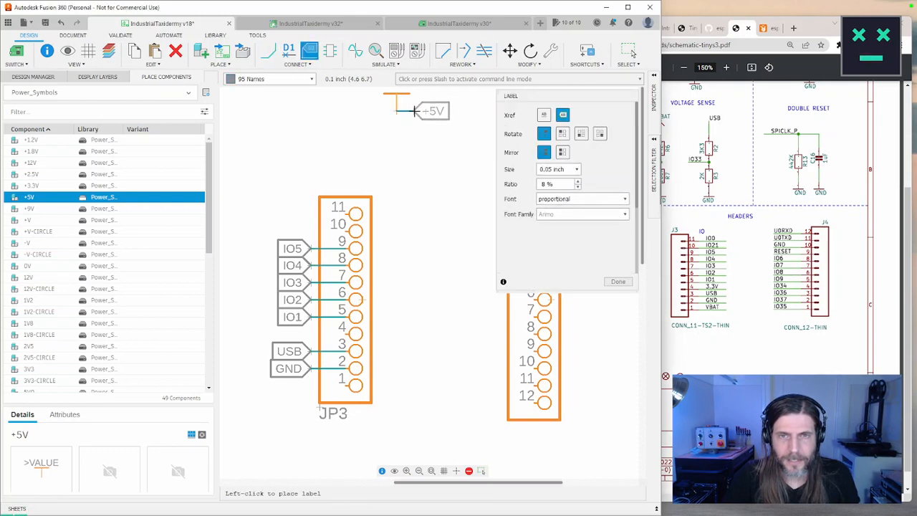
{"action": "left_click", "coordinate": [414, 111]}
{"action": "key", "text": "Escape"}
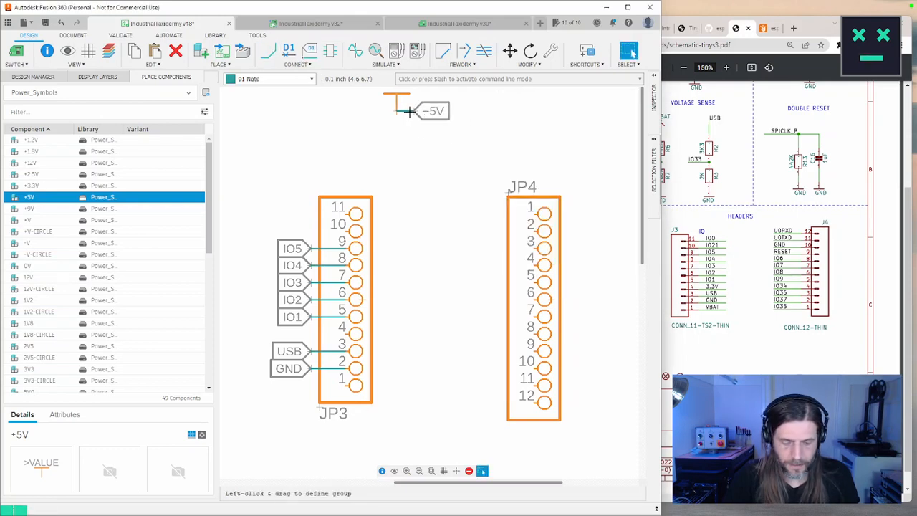
Rename the net on the +5V power symbol to USB and connect it with the existing USB net
{"action": "key", "text": "n"}
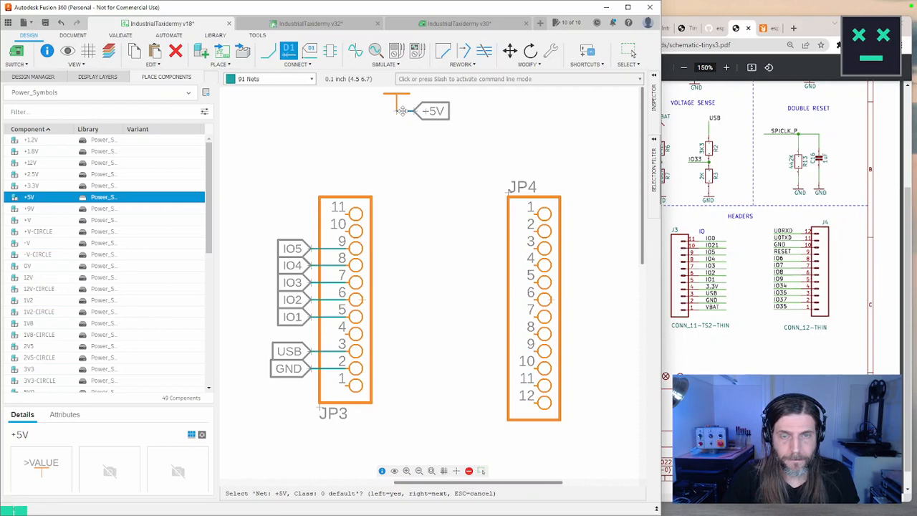
{"action": "left_click", "coordinate": [402, 111]}
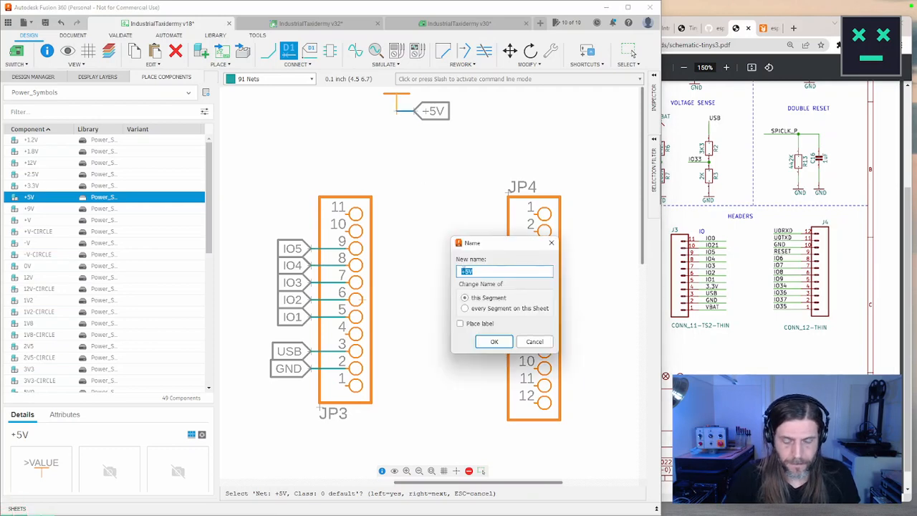
{"action": "type", "text": "USB"}
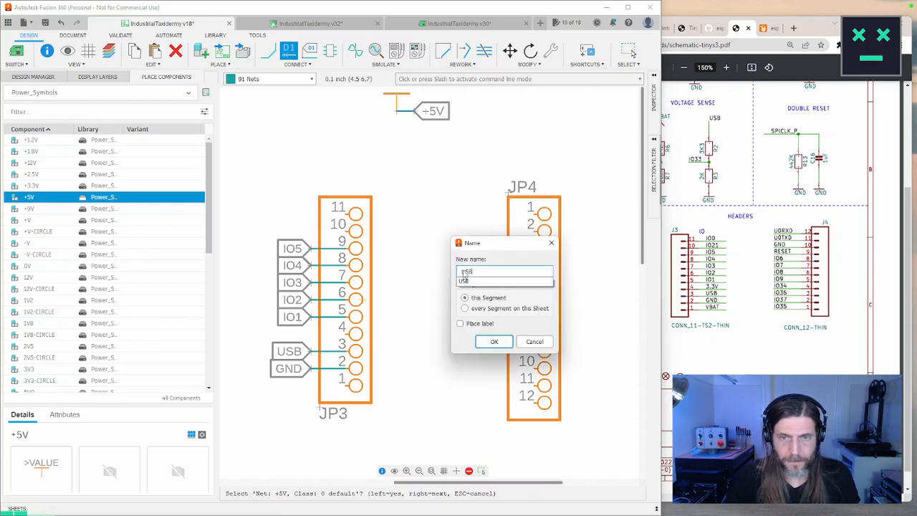
{"action": "key", "text": "Return"}
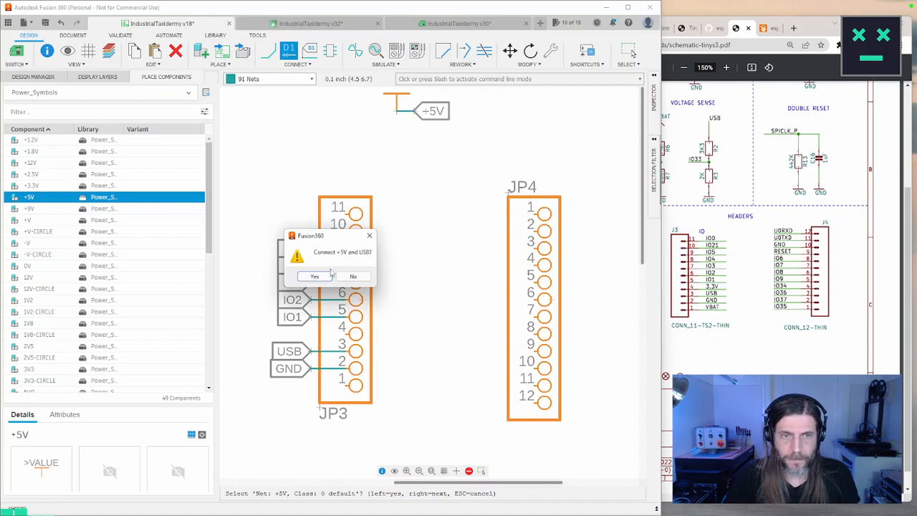
{"action": "key", "text": "Return"}
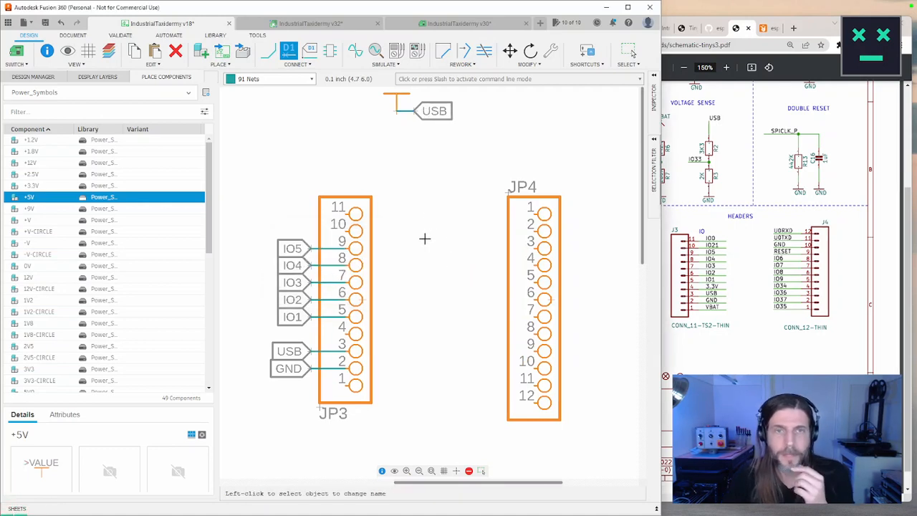
Switch to the TinyS3 schematic PDF in the browser and examine the USB power path, charging circuit and header pin connections
{"action": "mouse_move", "coordinate": [425, 240]}
{"action": "middle_mouse_down"}
{"action": "mouse_move", "coordinate": [425, 272]}
{"action": "mouse_move", "coordinate": [415, 253]}
{"action": "mouse_move", "coordinate": [424, 244]}
{"action": "middle_mouse_up"}
{"action": "left_click", "coordinate": [797, 344]}
{"action": "scroll", "coordinate": [684, 342], "scroll_direction": "up", "scroll_amount": 3}
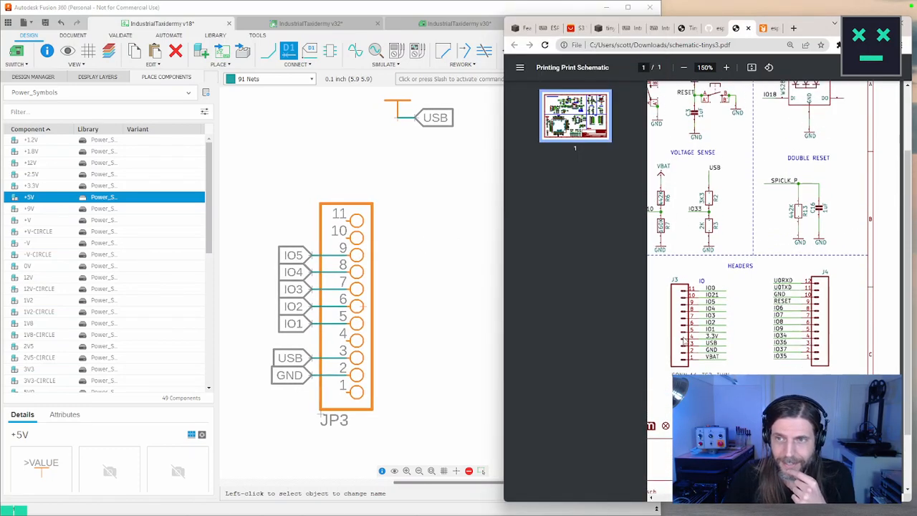
{"action": "scroll", "coordinate": [776, 287], "scroll_direction": "left", "scroll_amount": 5}
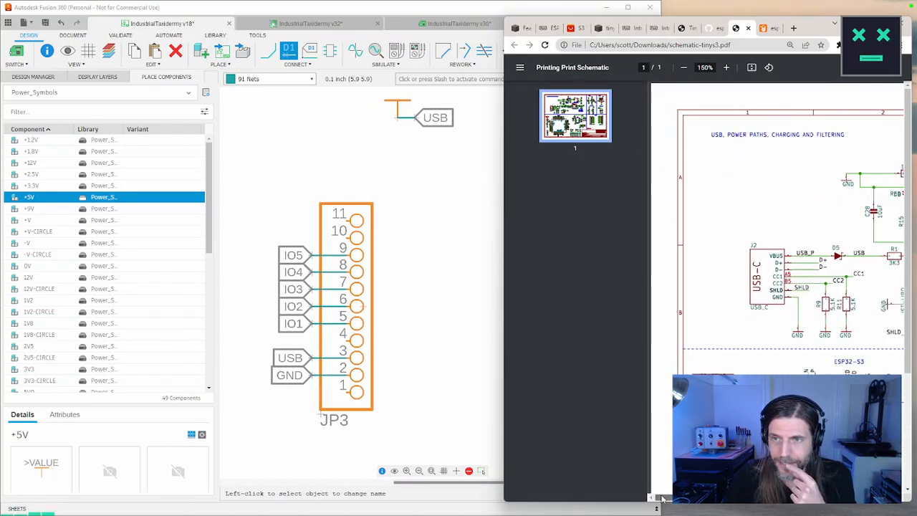
{"action": "scroll", "coordinate": [776, 286], "scroll_direction": "down", "scroll_amount": 4}
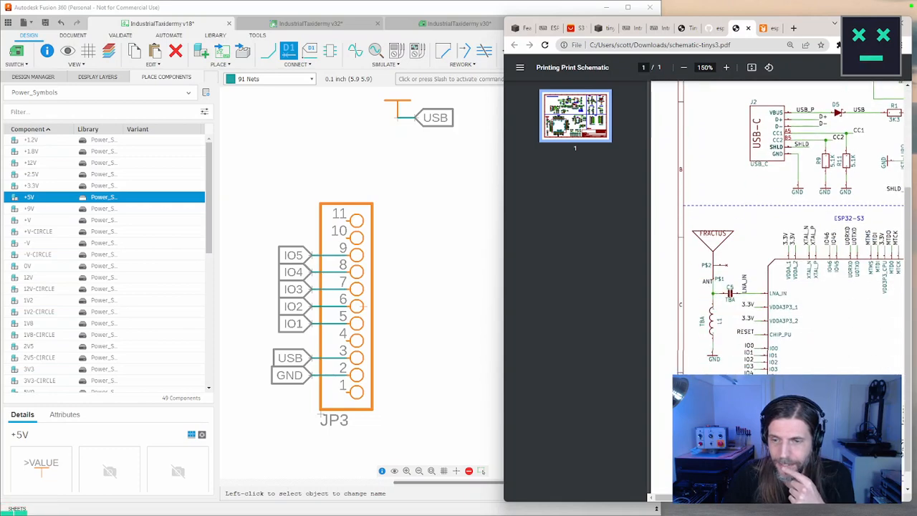
{"action": "scroll", "coordinate": [776, 286], "scroll_direction": "right", "scroll_amount": 6}
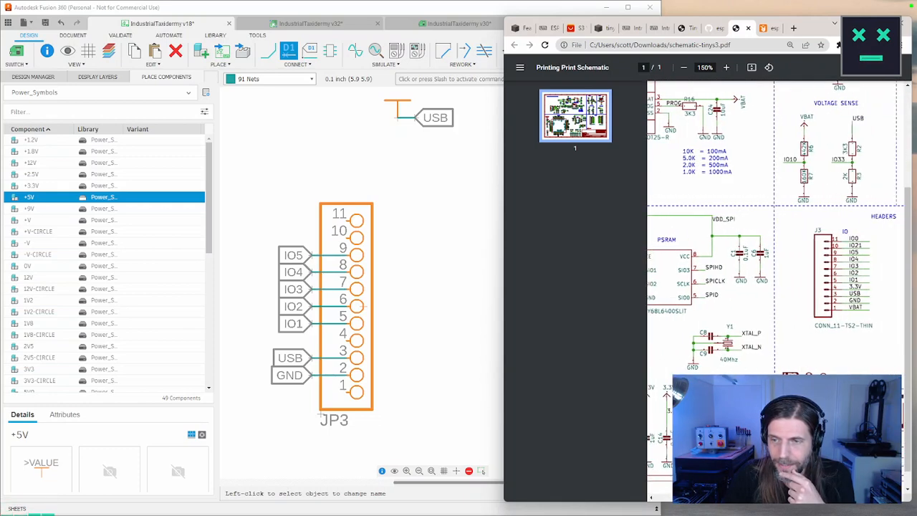
{"action": "scroll", "coordinate": [776, 287], "scroll_direction": "right", "scroll_amount": 4}
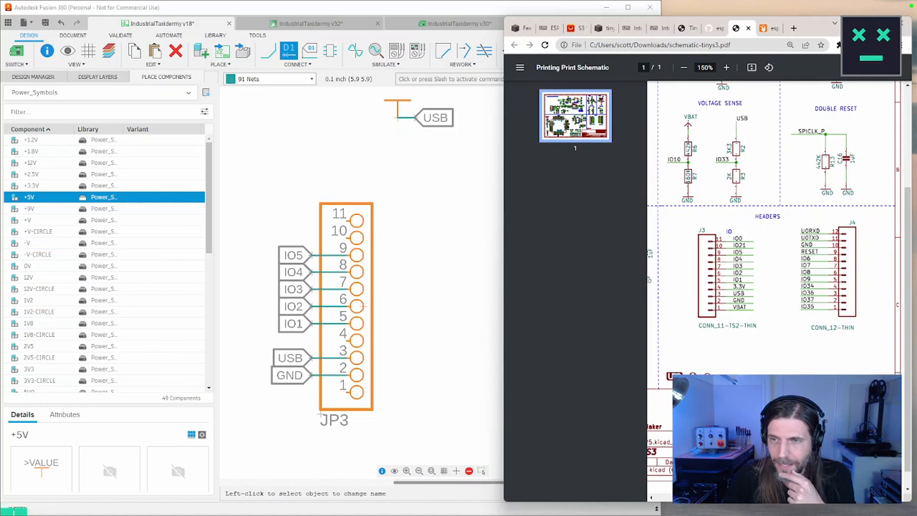
{"action": "scroll", "coordinate": [775, 287], "scroll_direction": "up", "scroll_amount": 4}
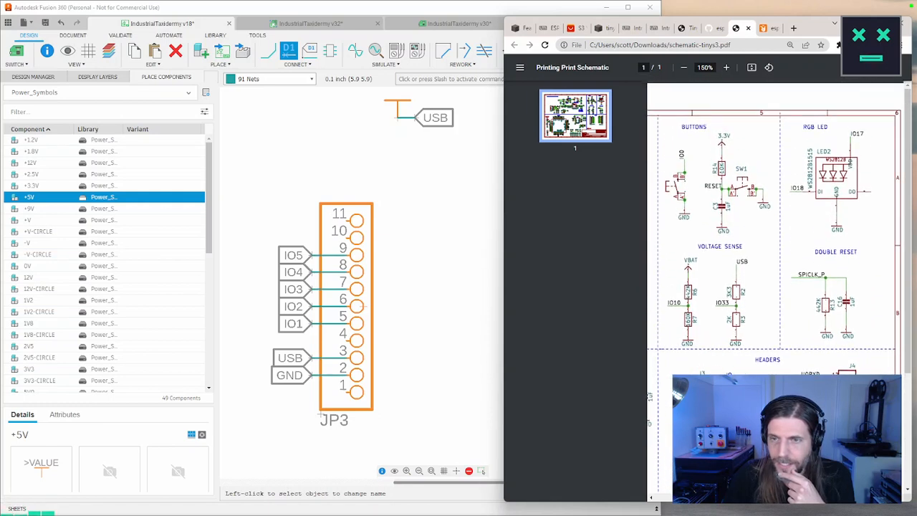
{"action": "scroll", "coordinate": [776, 286], "scroll_direction": "left", "scroll_amount": 6}
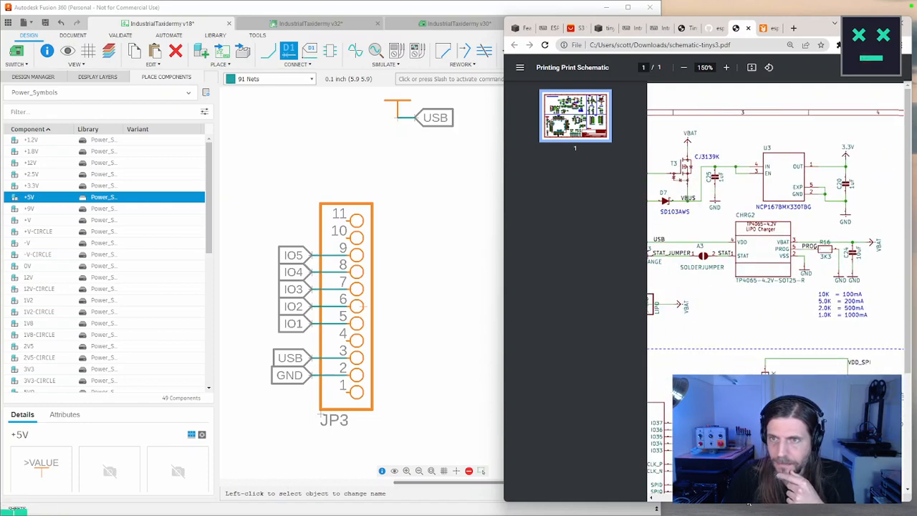
{"action": "scroll", "coordinate": [776, 287], "scroll_direction": "left", "scroll_amount": 6}
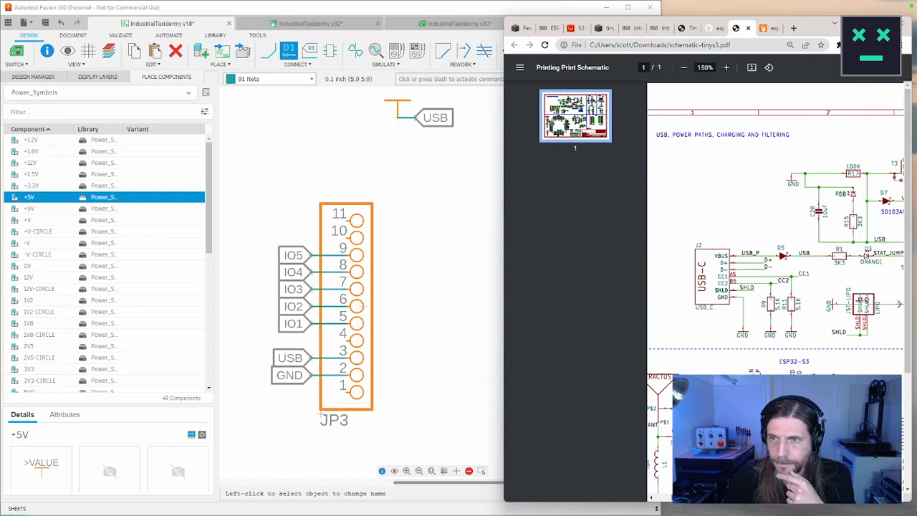
{"action": "scroll", "coordinate": [776, 287], "scroll_direction": "right", "scroll_amount": 1}
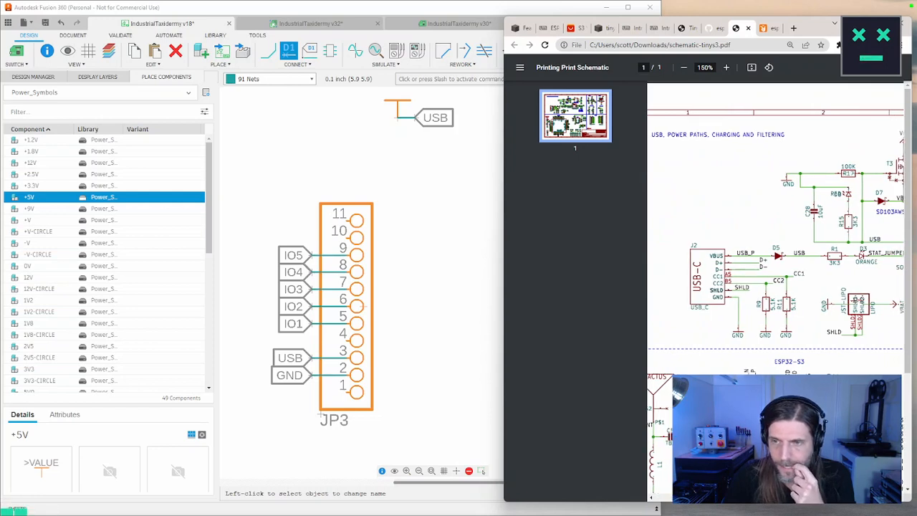
{"action": "scroll", "coordinate": [776, 286], "scroll_direction": "right", "scroll_amount": 6}
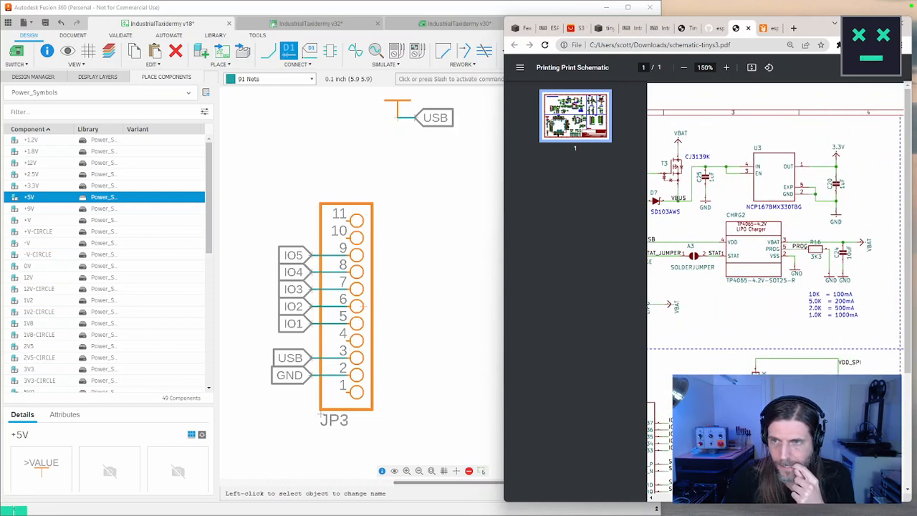
{"action": "scroll", "coordinate": [776, 286], "scroll_direction": "left", "scroll_amount": 2}
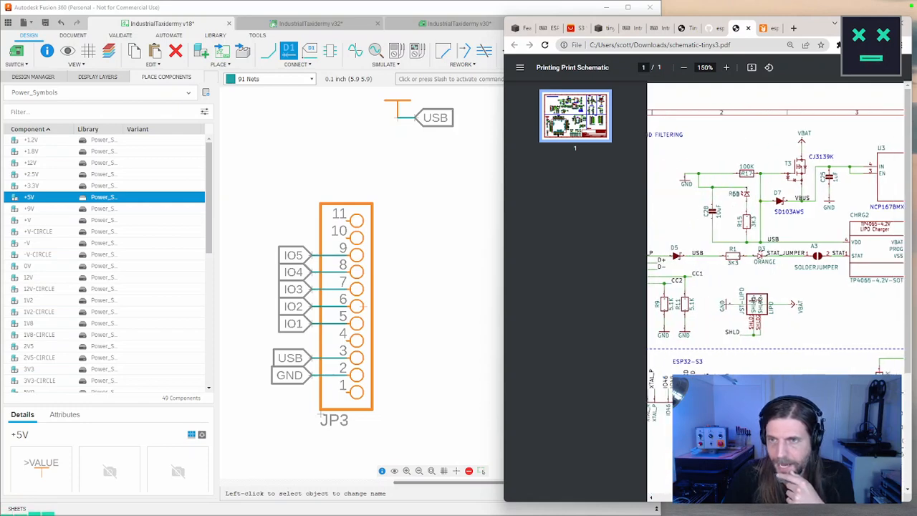
{"action": "scroll", "coordinate": [776, 287], "scroll_direction": "right", "scroll_amount": 1}
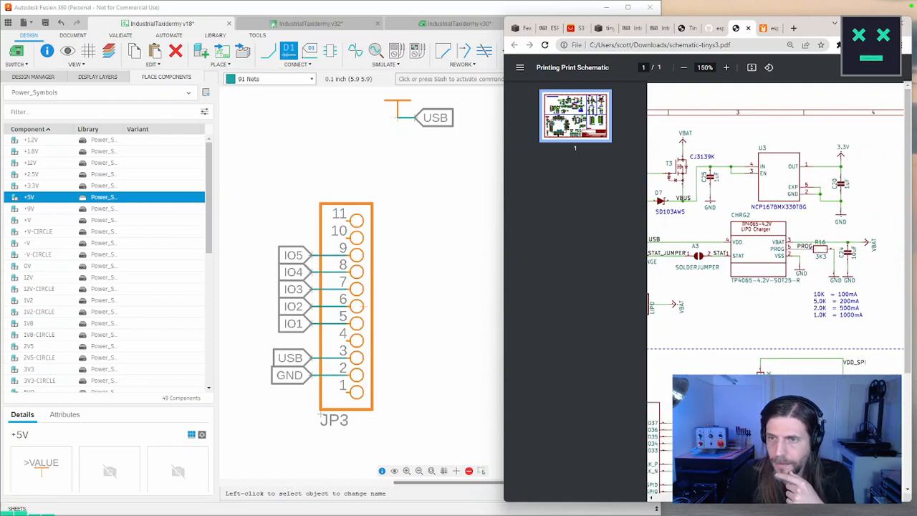
{"action": "scroll", "coordinate": [664, 484], "scroll_direction": "left", "scroll_amount": 6}
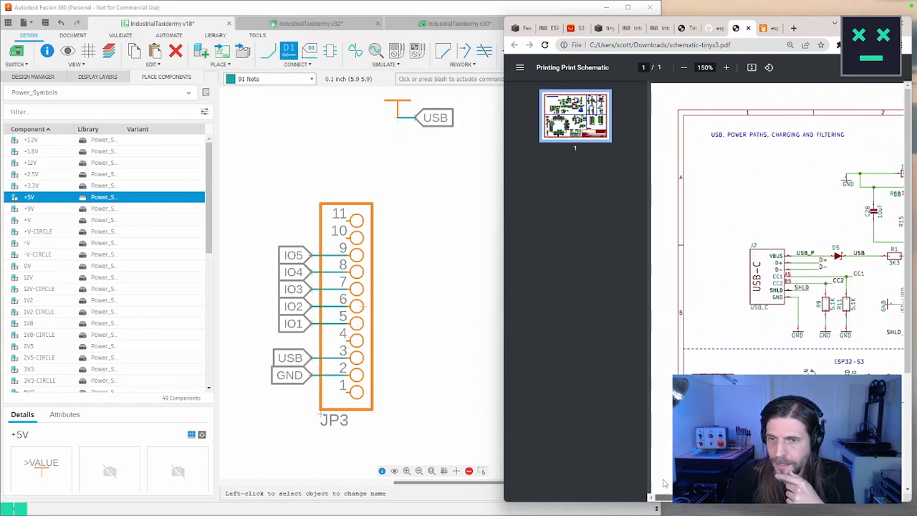
{"action": "scroll", "coordinate": [664, 484], "scroll_direction": "right", "scroll_amount": 4}
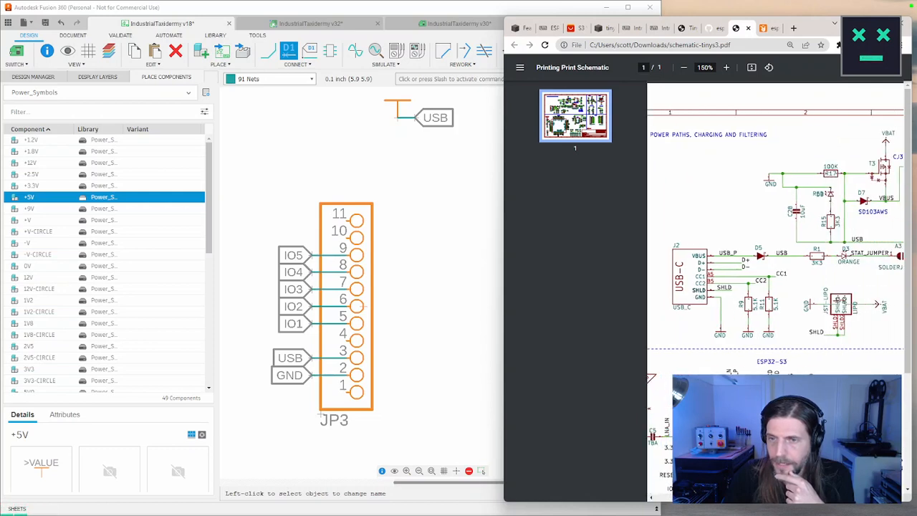
{"action": "scroll", "coordinate": [776, 287], "scroll_direction": "right", "scroll_amount": 1}
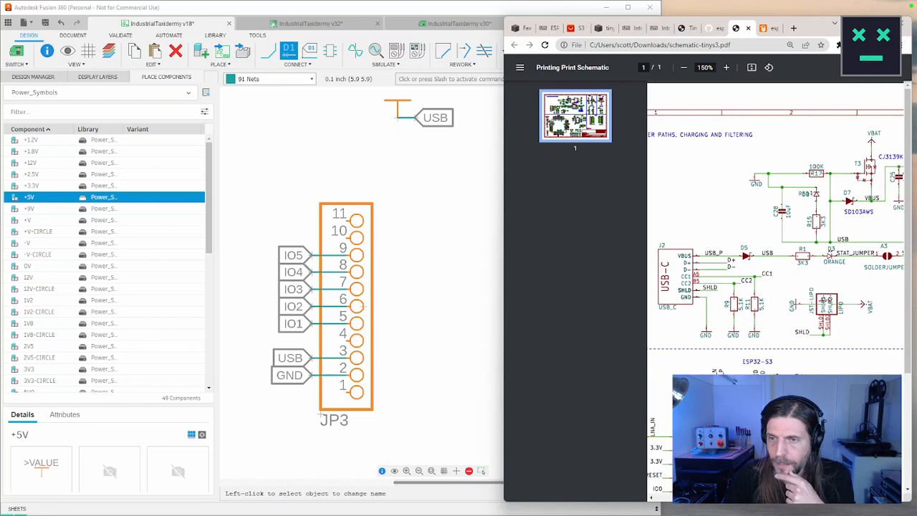
{"action": "scroll", "coordinate": [776, 286], "scroll_direction": "left", "scroll_amount": 1}
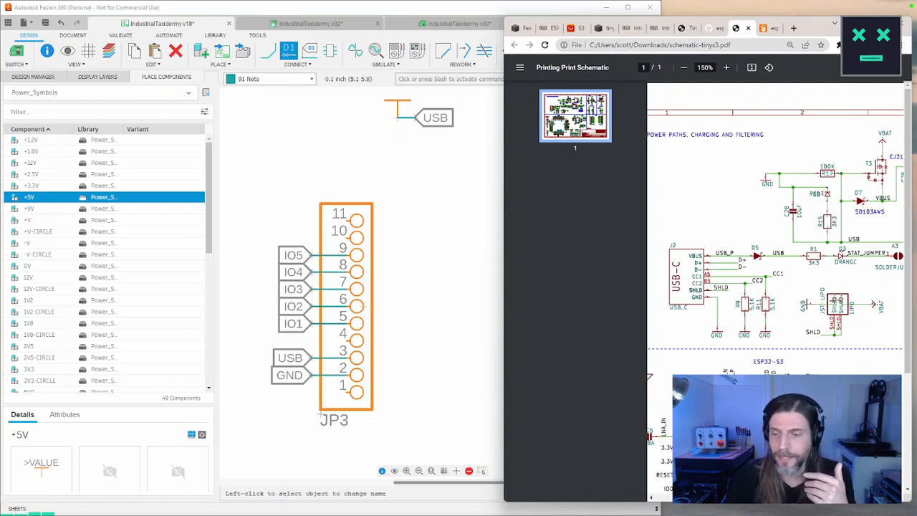
{"action": "scroll", "coordinate": [740, 504], "scroll_direction": "right", "scroll_amount": 10}
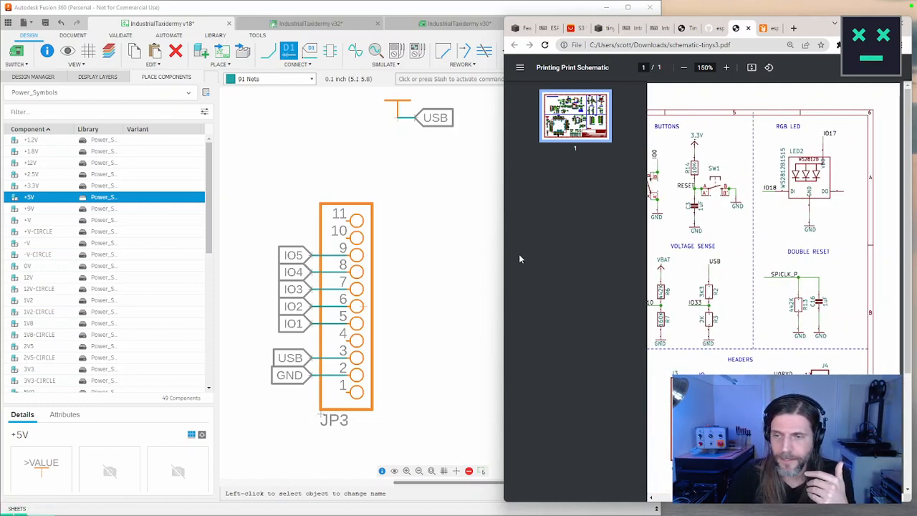
Switch back to Fusion 360 and review the older headers' connections to the INDS, LEDS and BUTTONS circuits
{"action": "left_click", "coordinate": [470, 237]}
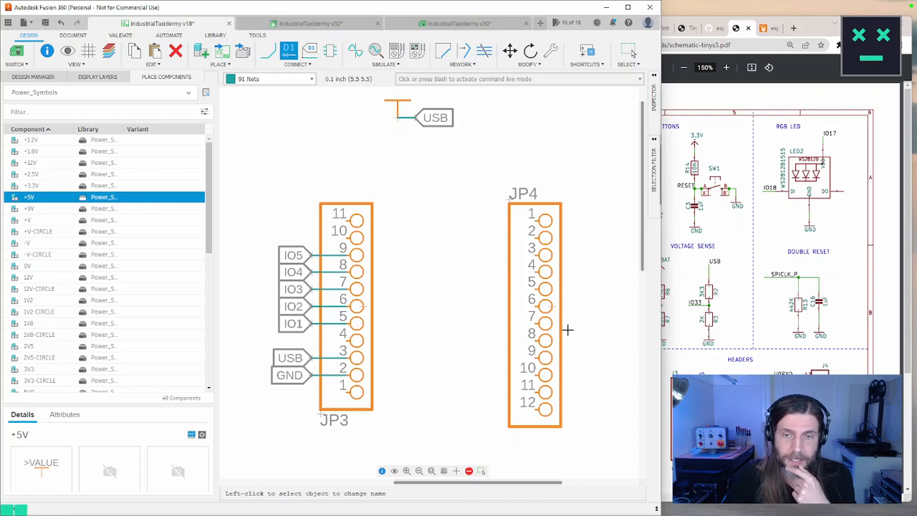
{"action": "scroll", "coordinate": [567, 330], "scroll_direction": "down", "scroll_amount": 3}
{"action": "scroll", "coordinate": [506, 215], "scroll_direction": "down", "scroll_amount": 2}
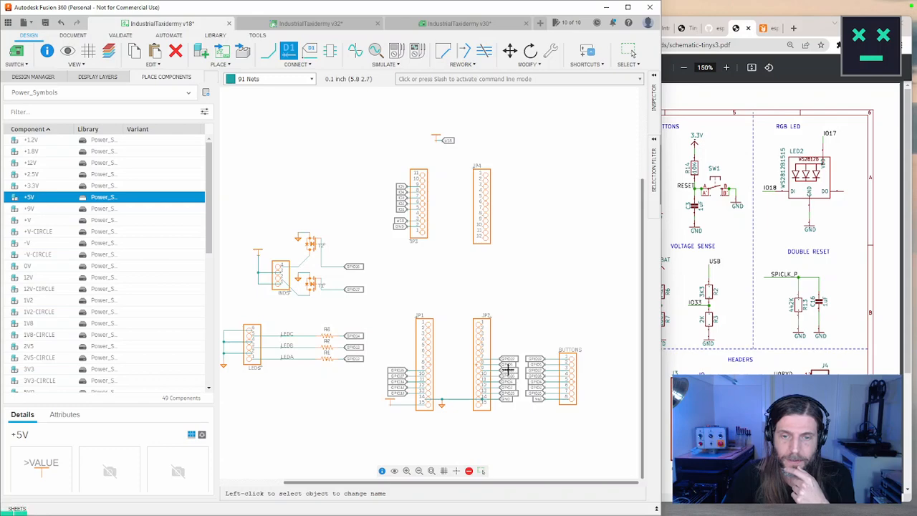
{"action": "scroll", "coordinate": [506, 254], "scroll_direction": "up", "scroll_amount": 3}
{"action": "scroll", "coordinate": [503, 221], "scroll_direction": "down", "scroll_amount": 1}
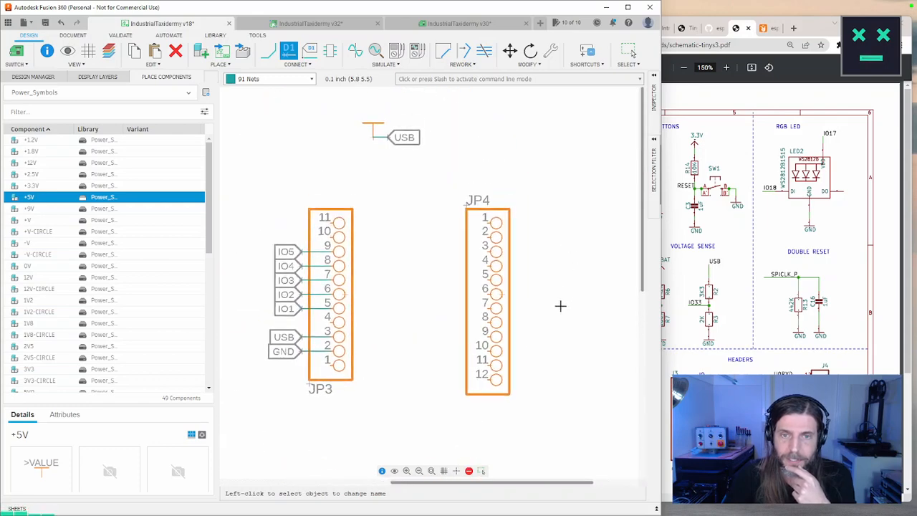
{"action": "middle_click_drag", "start_coordinate": [560, 306], "coordinate": [581, 305]}
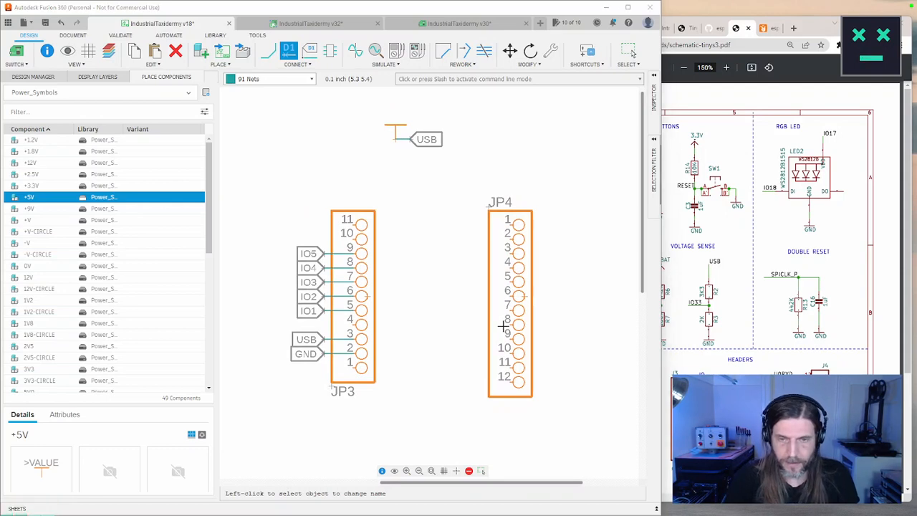
{"action": "key", "text": "l"}
{"action": "left_click", "coordinate": [604, 278]}
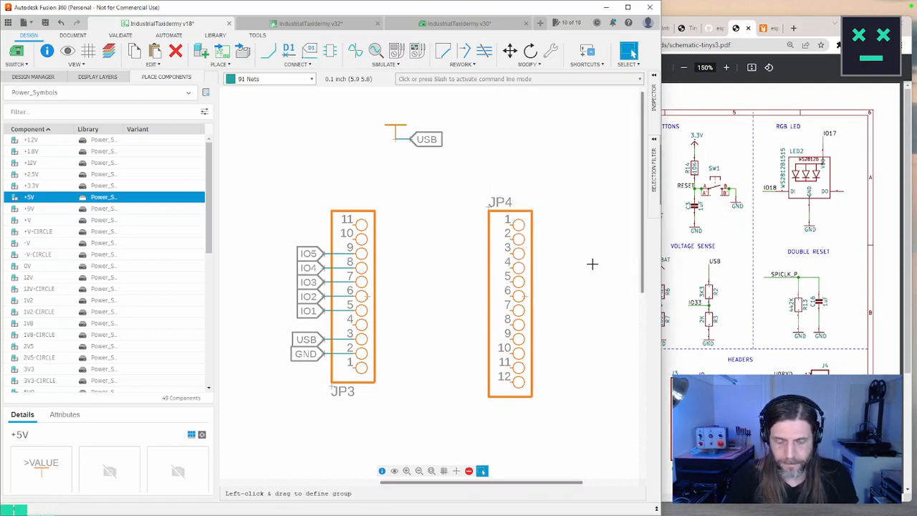
{"action": "key", "text": "l"}
{"action": "scroll", "coordinate": [504, 311], "scroll_direction": "right", "scroll_amount": 3}
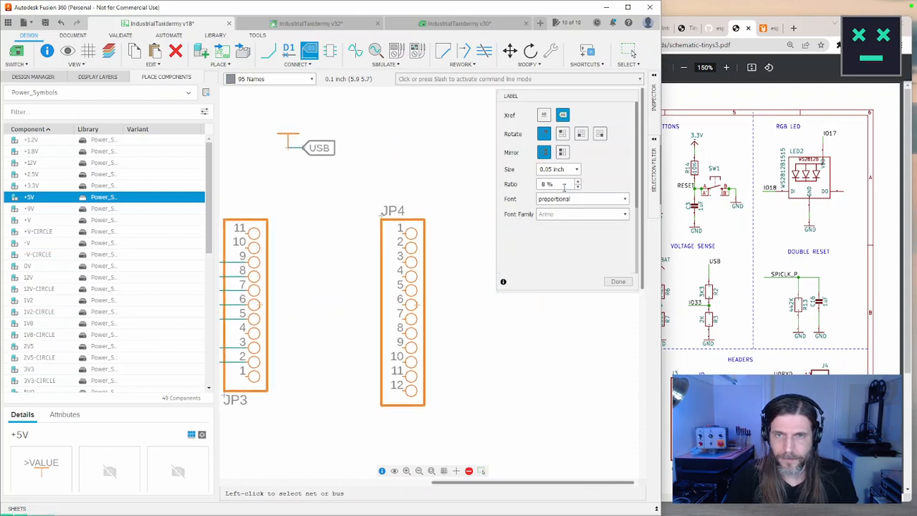
{"action": "left_click", "coordinate": [562, 135]}
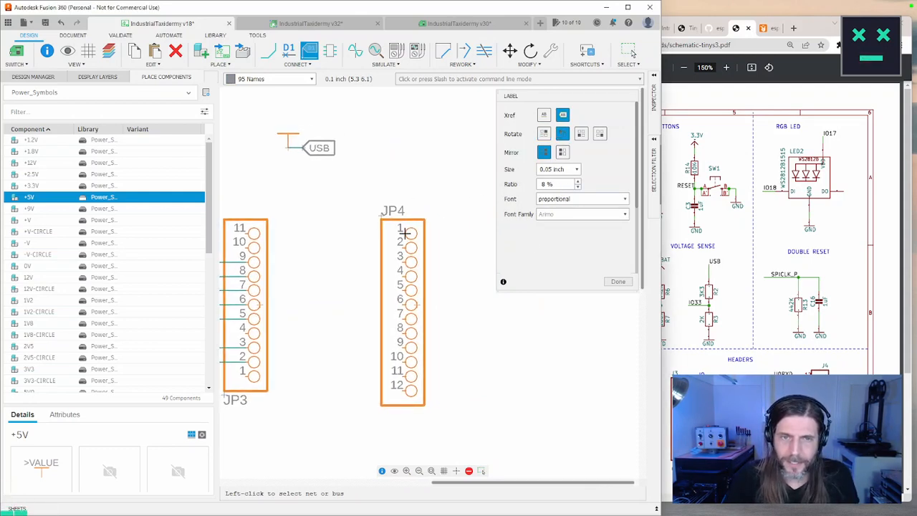
{"action": "key", "text": "Escape"}
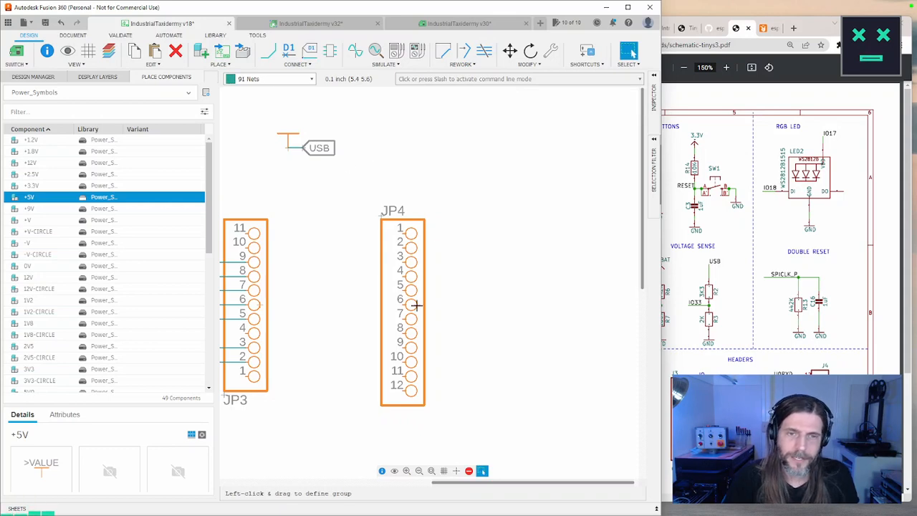
Start breaking out the pins of header JP4 and add pins 10, 6, 7 and 8 to the selected pins
{"action": "left_click", "coordinate": [295, 65]}
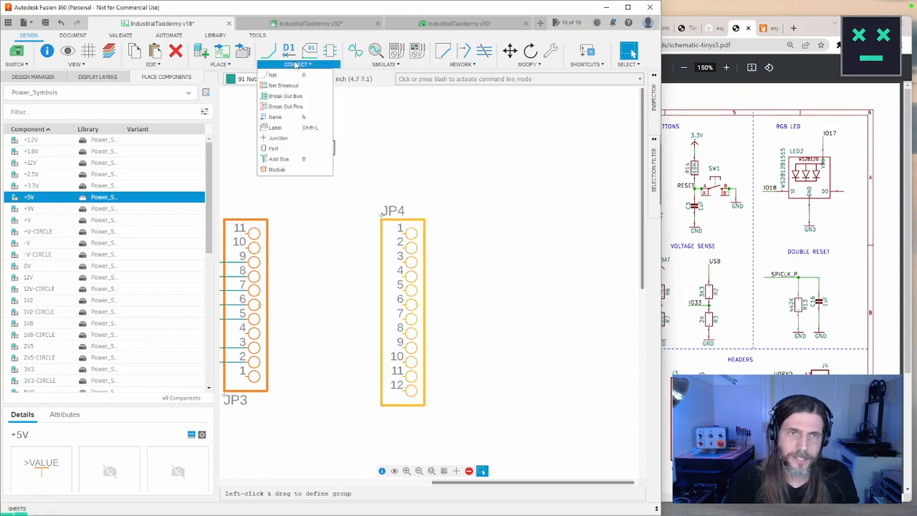
{"action": "left_click", "coordinate": [285, 106]}
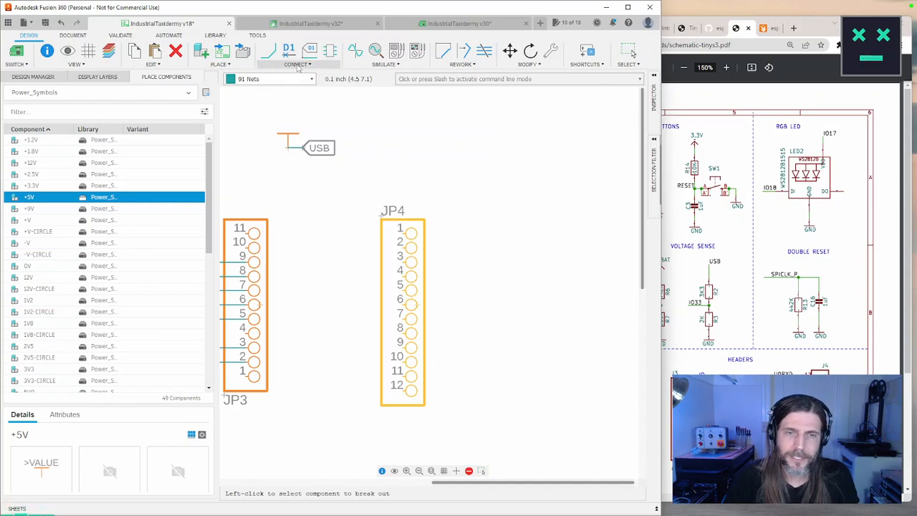
{"action": "left_click", "coordinate": [420, 306]}
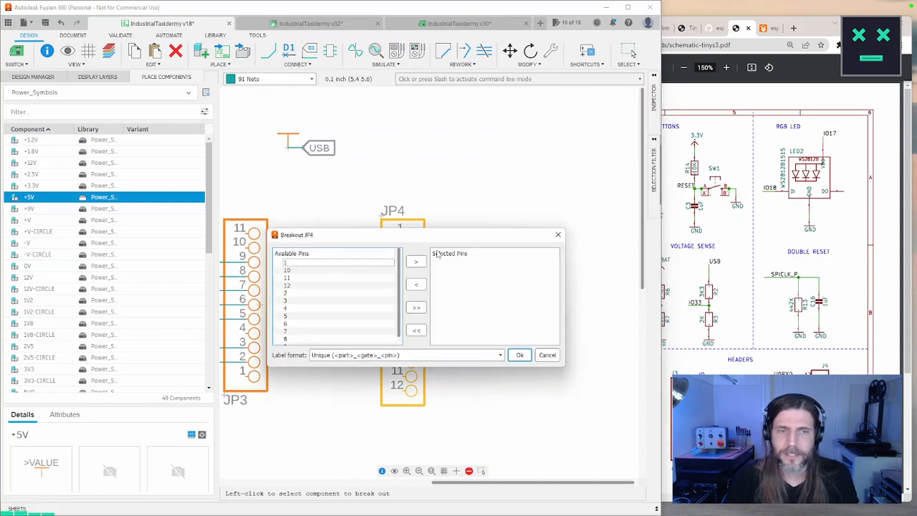
{"action": "left_click_drag", "start_coordinate": [512, 242], "coordinate": [667, 349]}
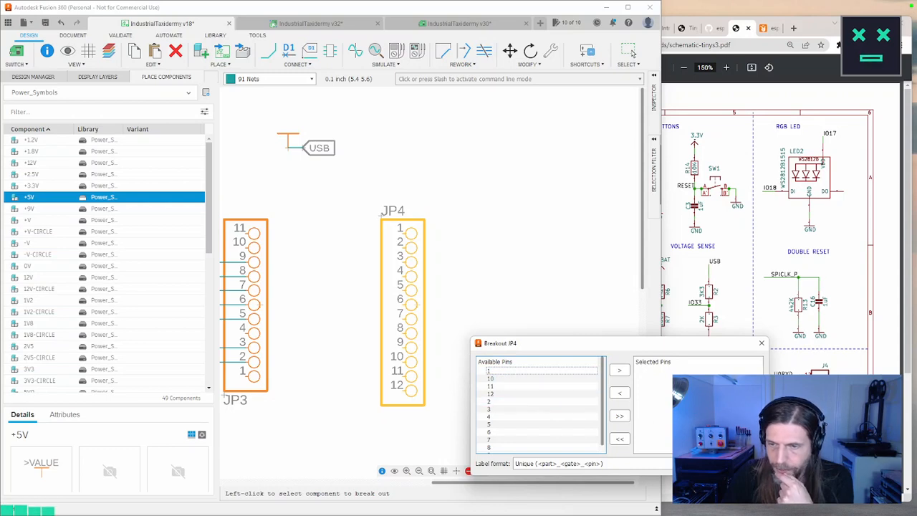
{"action": "left_click", "coordinate": [502, 378]}
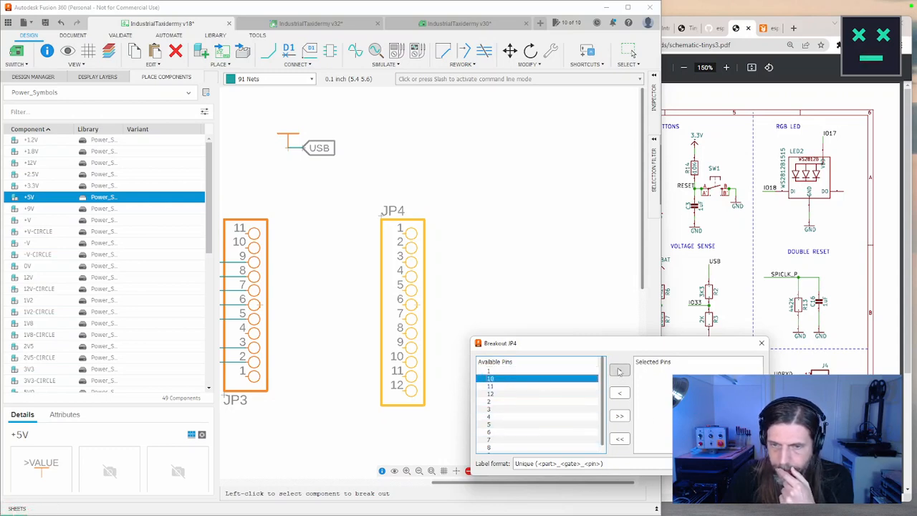
{"action": "left_click", "coordinate": [619, 369]}
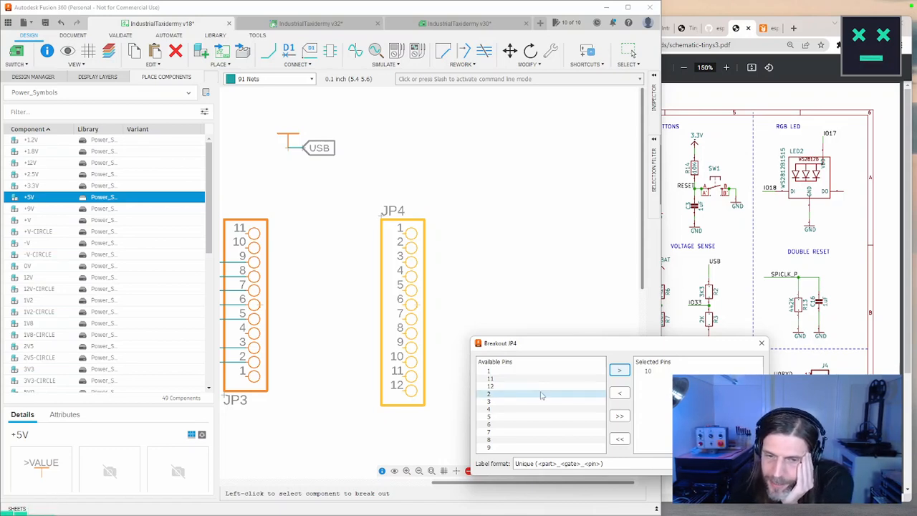
{"action": "left_click", "coordinate": [501, 424]}
{"action": "left_click", "coordinate": [620, 370]}
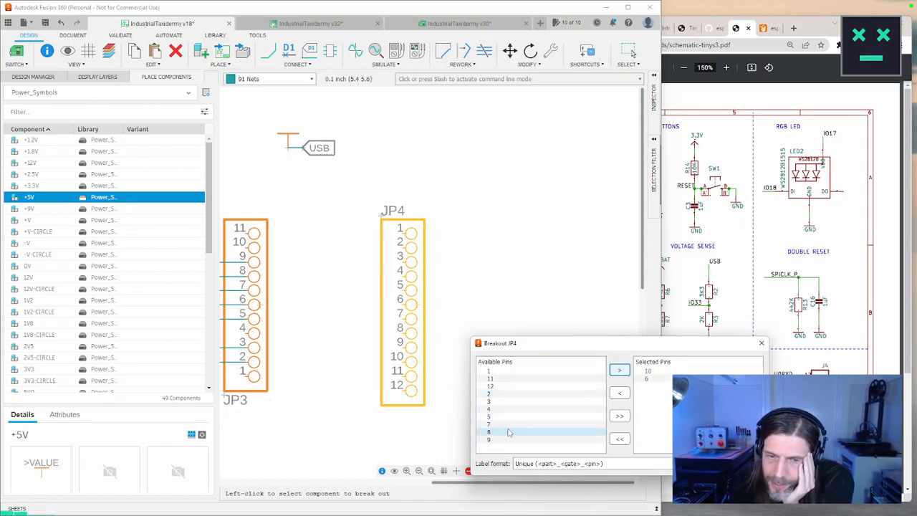
{"action": "left_click", "coordinate": [501, 424]}
{"action": "left_click", "coordinate": [620, 370]}
{"action": "left_click", "coordinate": [522, 423]}
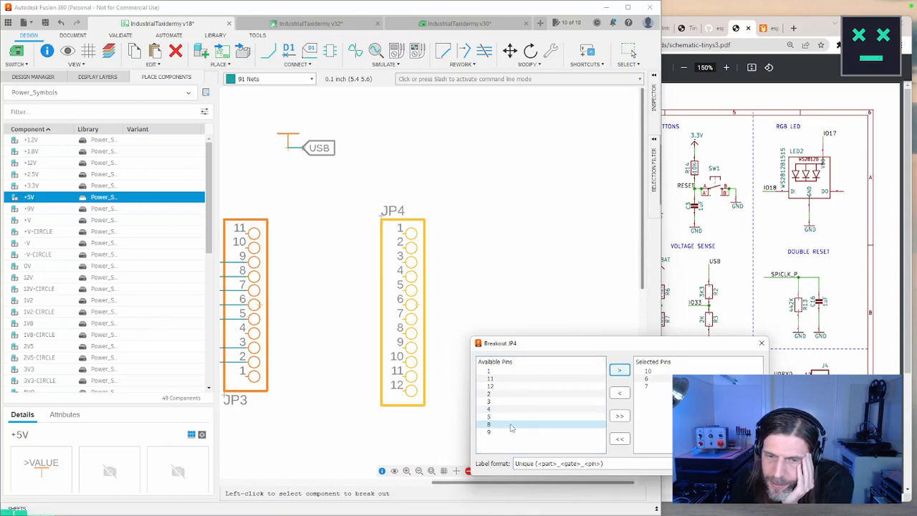
{"action": "left_click", "coordinate": [620, 369]}
{"action": "left_click", "coordinate": [501, 424]}
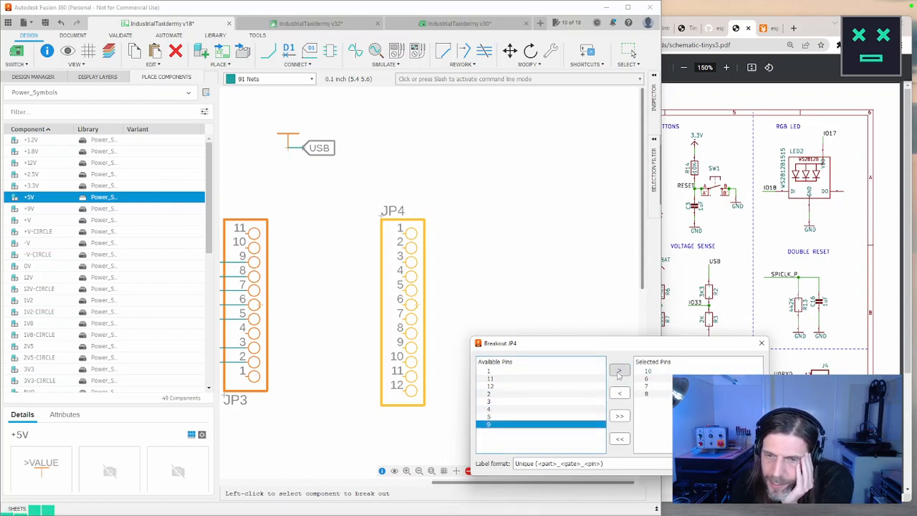
{"action": "left_click", "coordinate": [619, 370]}
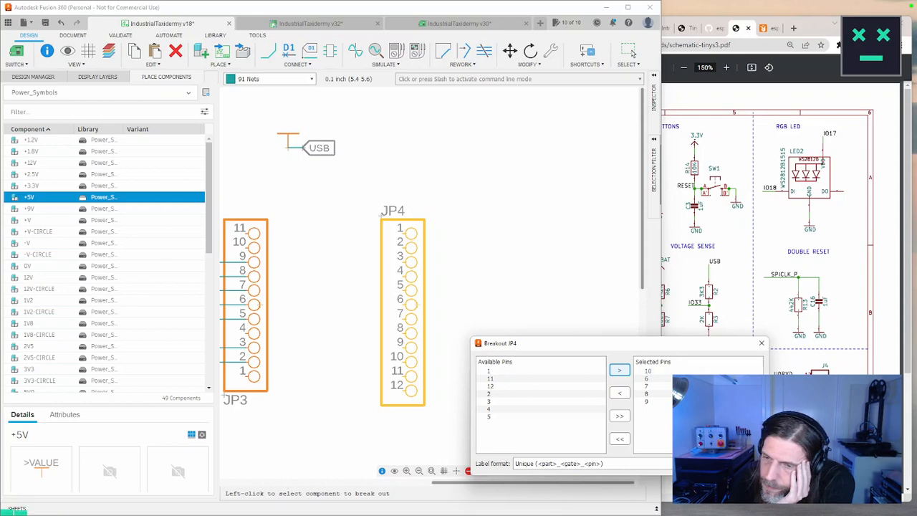
{"action": "left_click", "coordinate": [646, 401]}
{"action": "left_click", "coordinate": [620, 392]}
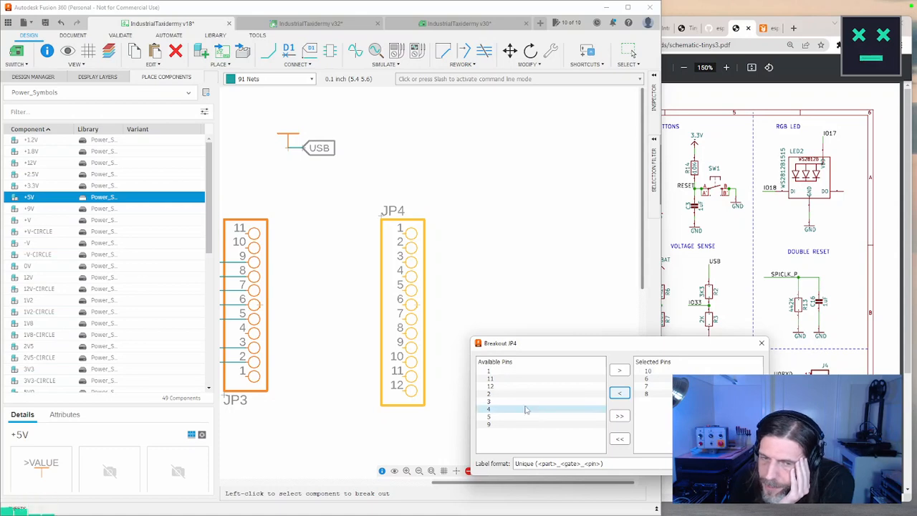
Add pins 5, 3 and 4 to the JP4 breakout selection and generate the labelled nets
{"action": "left_click", "coordinate": [500, 416]}
{"action": "left_click", "coordinate": [620, 371]}
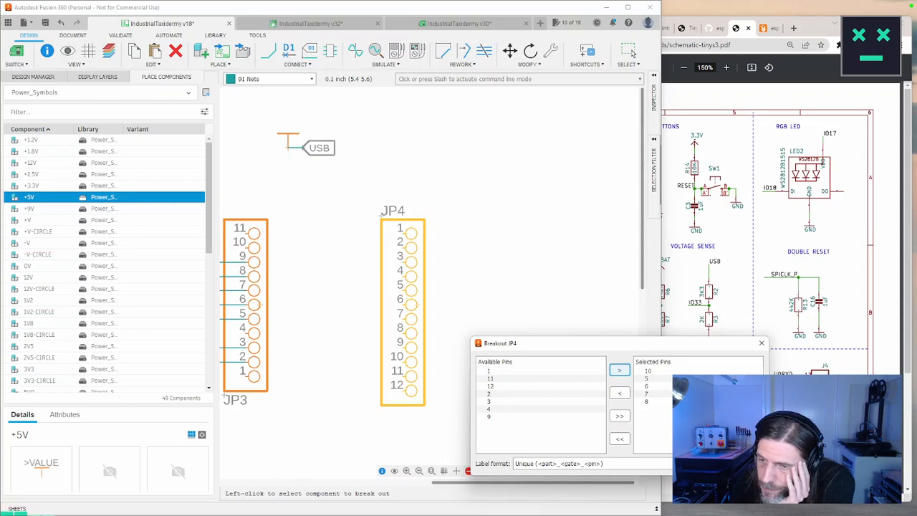
{"action": "left_click", "coordinate": [499, 403]}
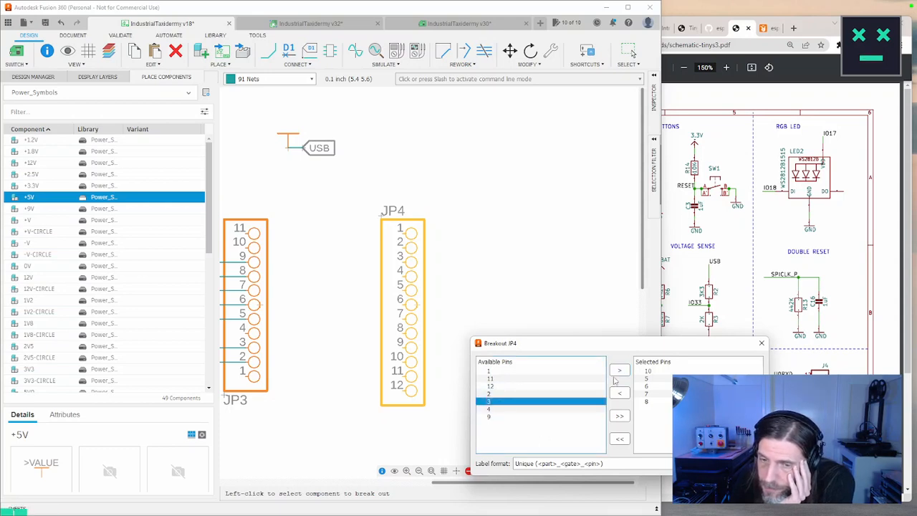
{"action": "left_click", "coordinate": [617, 373]}
{"action": "left_click", "coordinate": [528, 403]}
{"action": "left_click", "coordinate": [617, 371]}
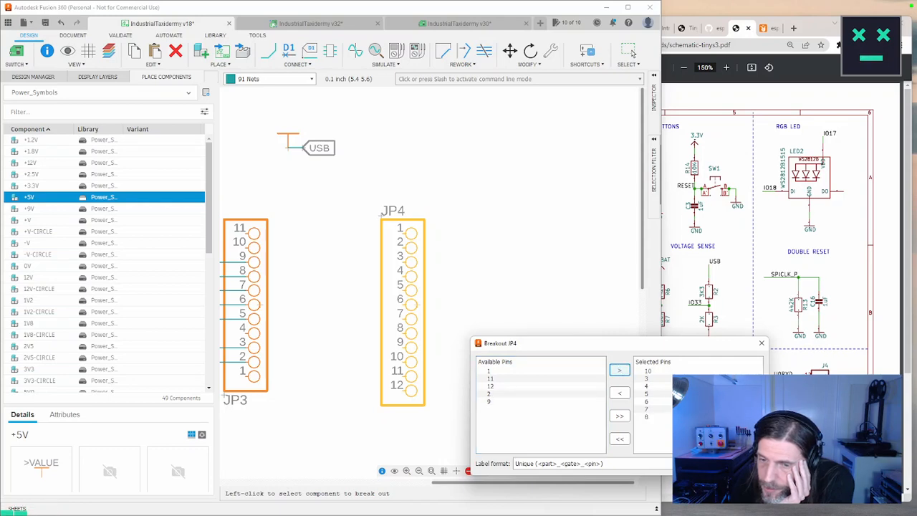
{"action": "left_click", "coordinate": [706, 463]}
{"action": "middle_click_drag", "start_coordinate": [518, 392], "coordinate": [594, 380]}
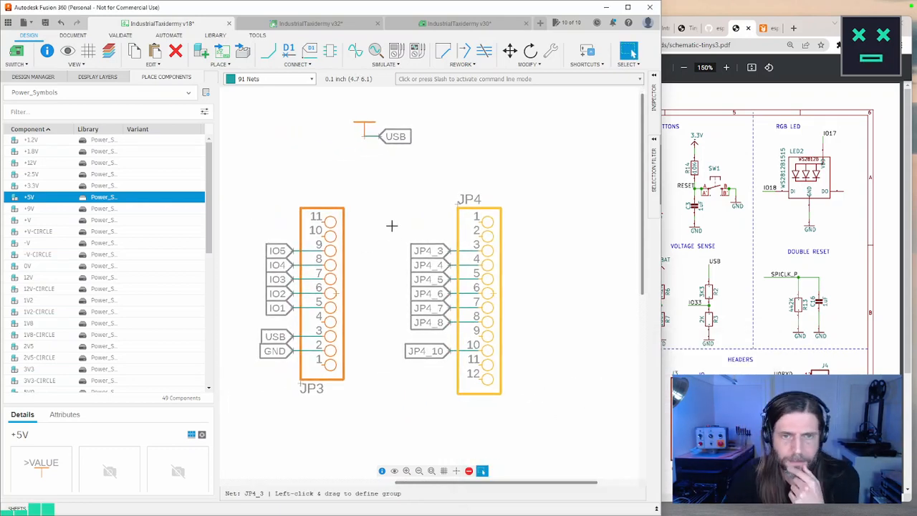
{"action": "left_click_drag", "start_coordinate": [388, 226], "coordinate": [454, 391]}
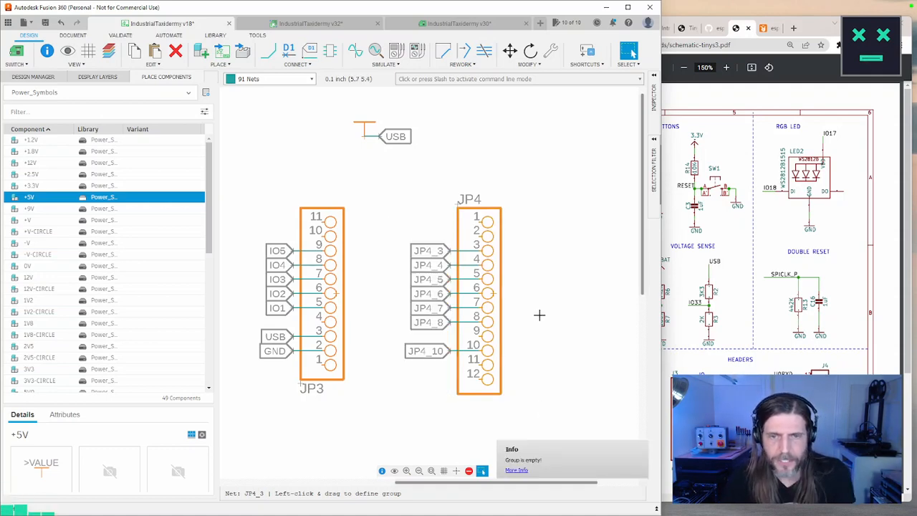
Mirror header JP4 so its net labels face away from JP3, and place it closer to JP3
{"action": "key", "text": "m"}
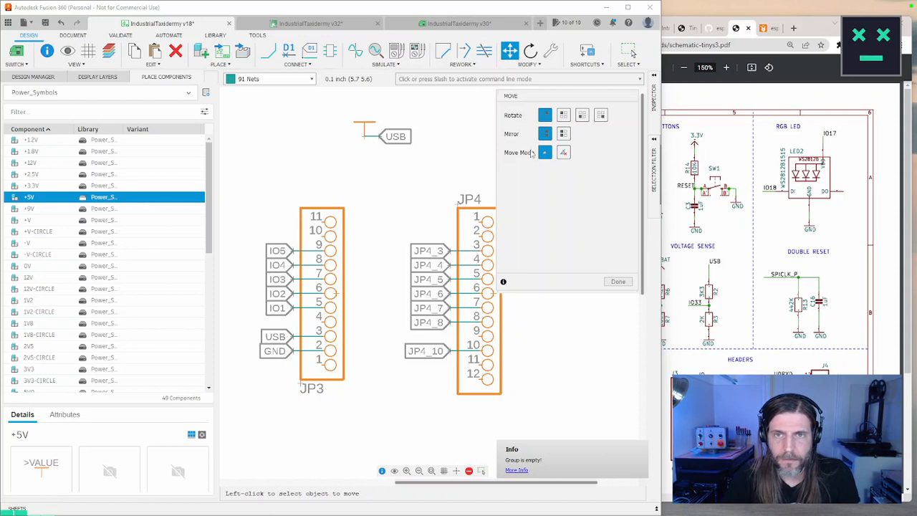
{"action": "middle_click_drag", "start_coordinate": [485, 171], "coordinate": [393, 178]}
{"action": "left_click", "coordinate": [563, 137]}
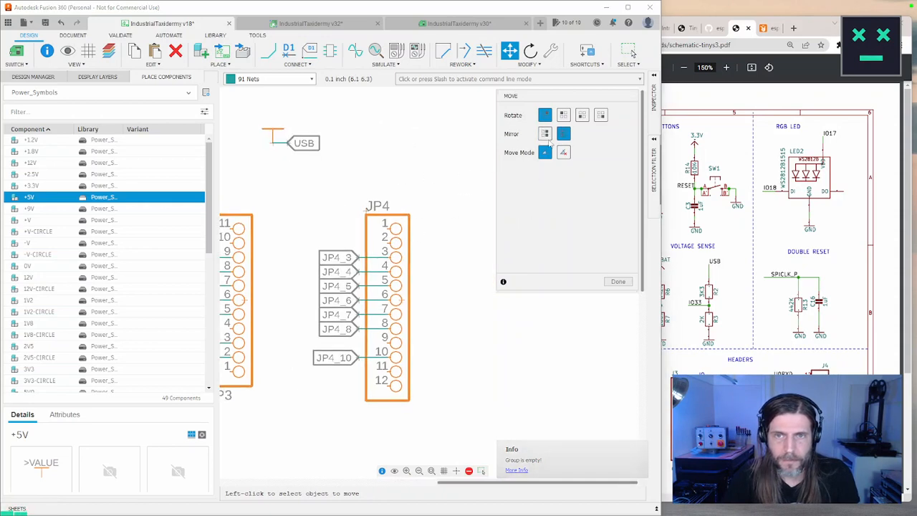
{"action": "left_click", "coordinate": [402, 300]}
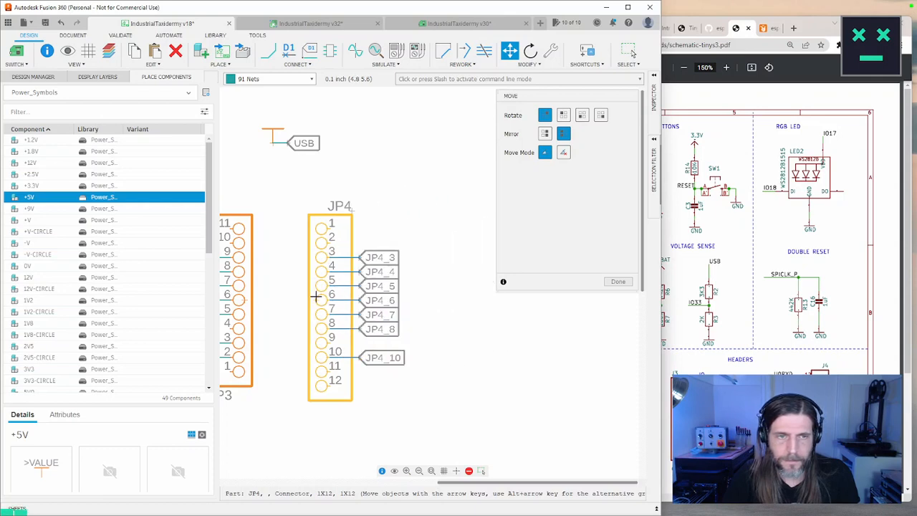
{"action": "left_click", "coordinate": [313, 301]}
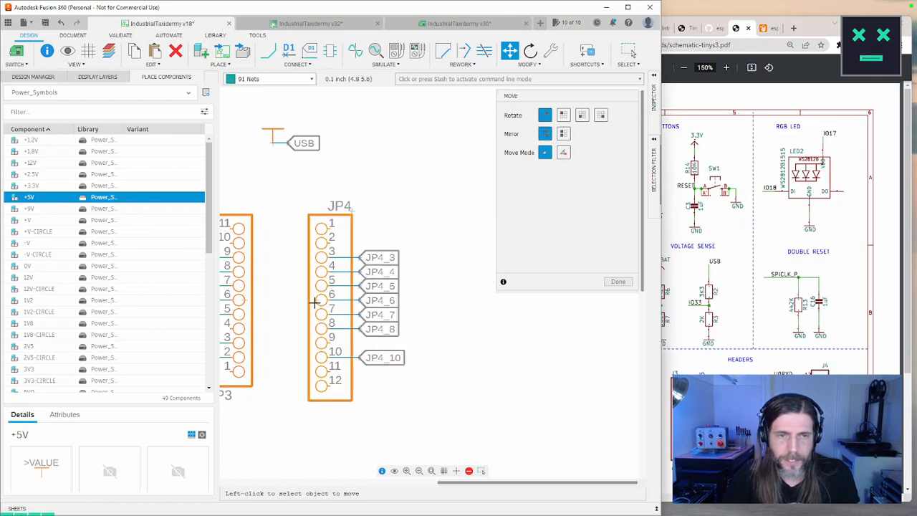
{"action": "middle_click_drag", "start_coordinate": [458, 326], "coordinate": [536, 345]}
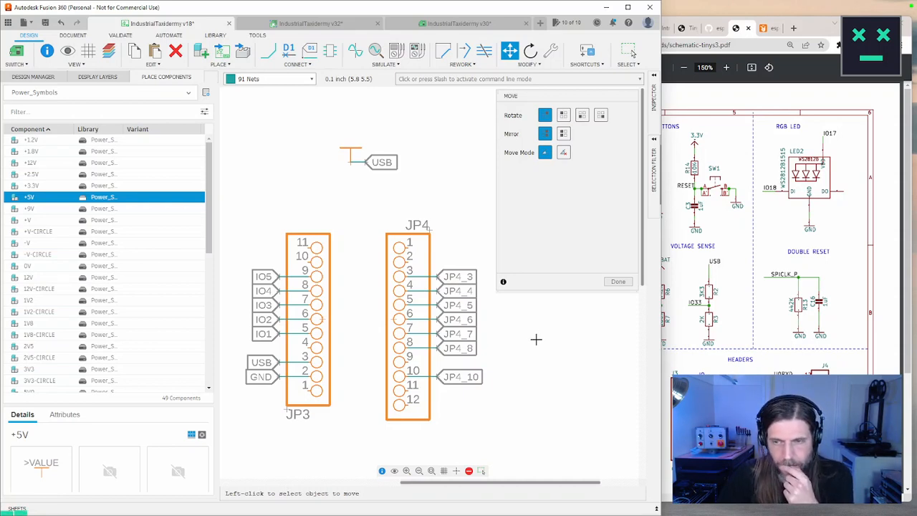
Rotate header JP4 by 180 degrees with mirroring on, and place it opposite JP3 with pin 12 uppermost
{"action": "left_click", "coordinate": [565, 135]}
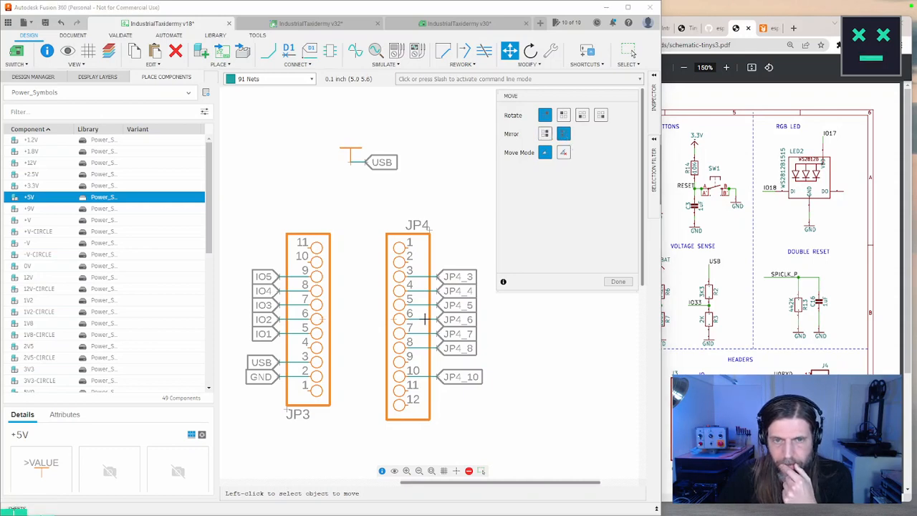
{"action": "left_click", "coordinate": [397, 320]}
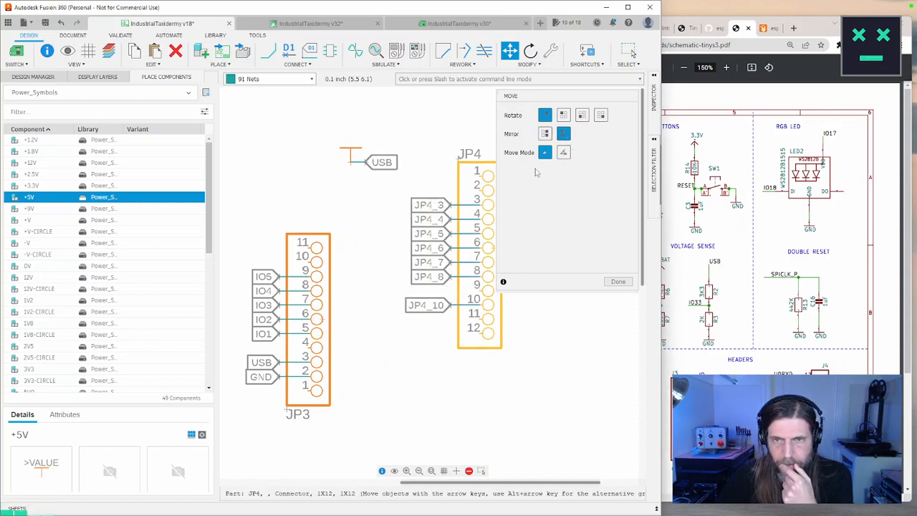
{"action": "left_click", "coordinate": [546, 135]}
{"action": "left_click", "coordinate": [583, 116]}
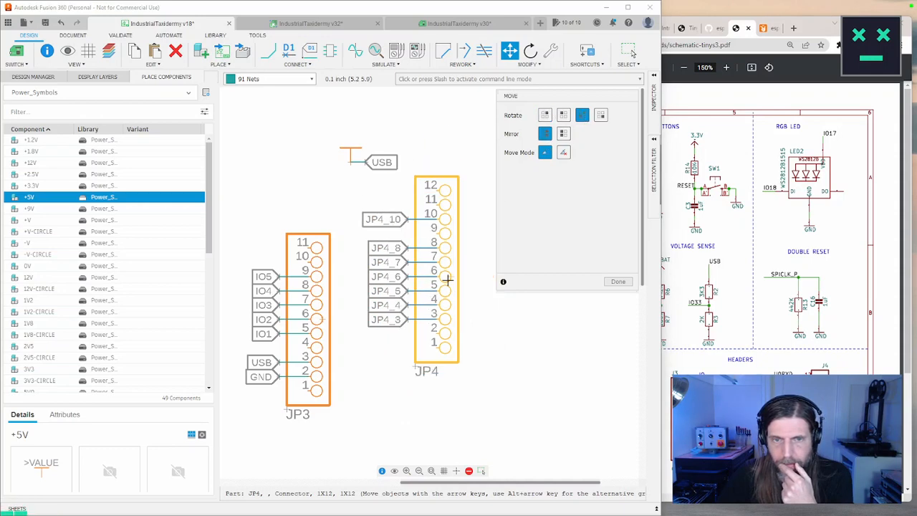
{"action": "left_click", "coordinate": [563, 134]}
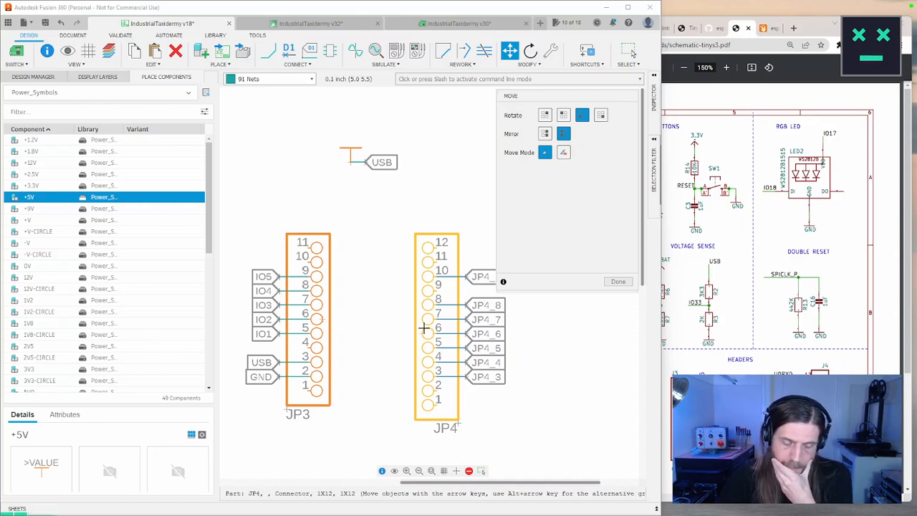
{"action": "left_click", "coordinate": [424, 328]}
Rename the net on JP4 pin 10 to GND and connect it to the existing GND net
{"action": "scroll", "coordinate": [517, 335], "scroll_direction": "right", "scroll_amount": 1}
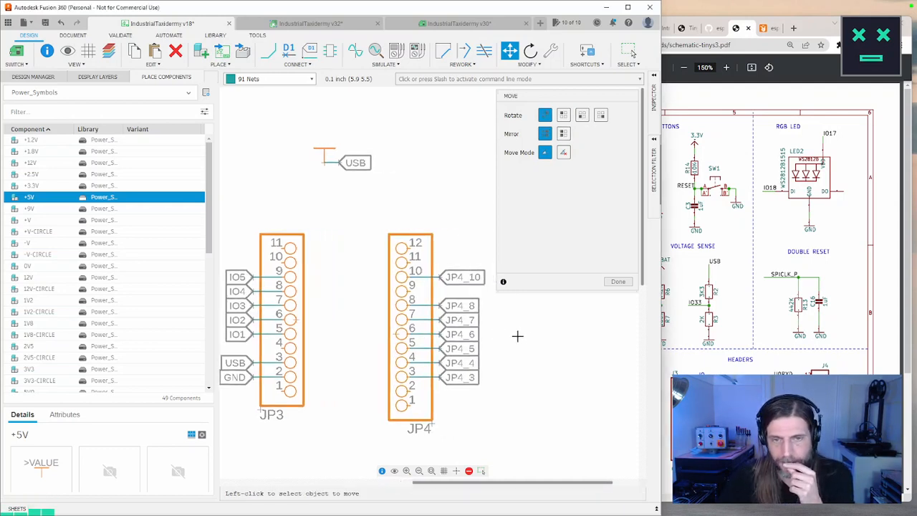
{"action": "scroll", "coordinate": [517, 335], "scroll_direction": "right", "scroll_amount": 1}
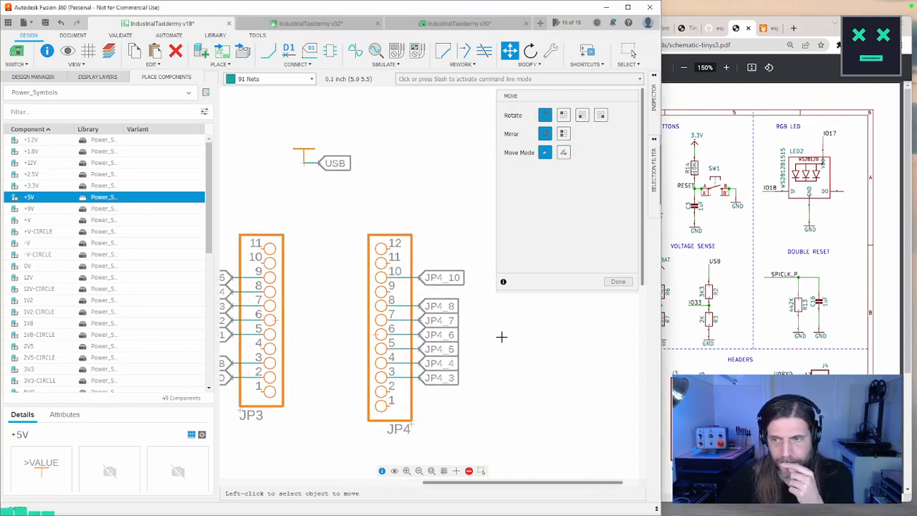
{"action": "key", "text": "n"}
{"action": "left_click", "coordinate": [413, 277]}
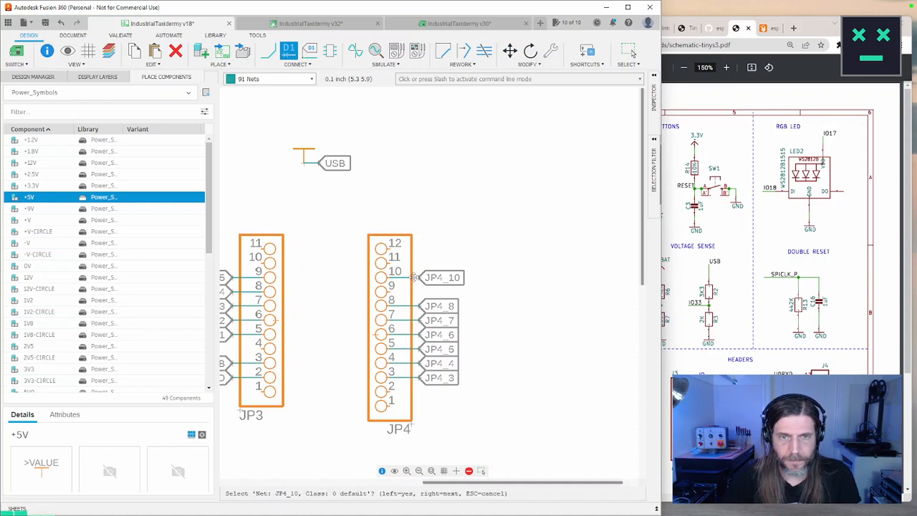
{"action": "left_click", "coordinate": [414, 278]}
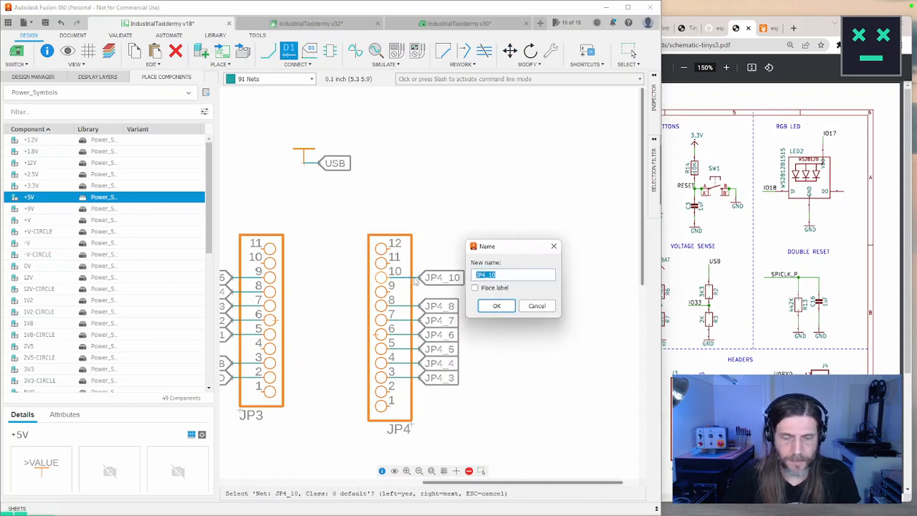
{"action": "type", "text": "GND"}
{"action": "key", "text": "Return"}
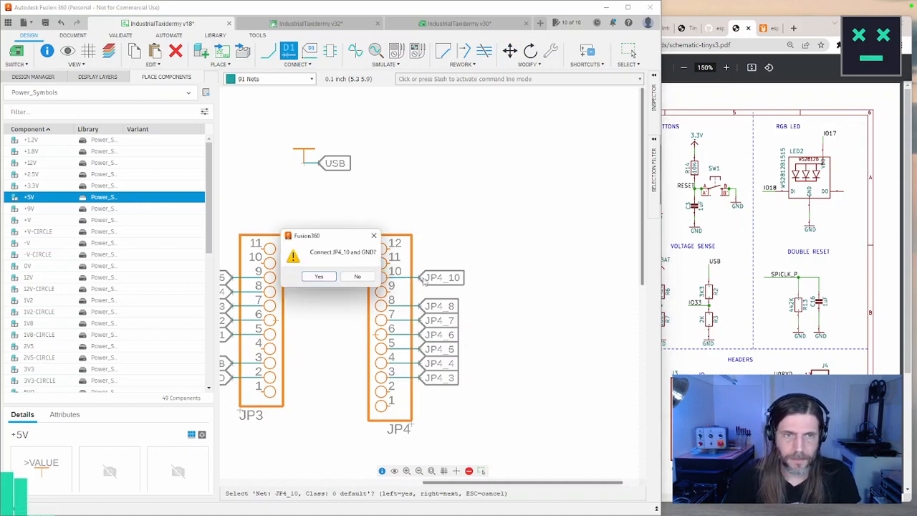
{"action": "left_click", "coordinate": [319, 277]}
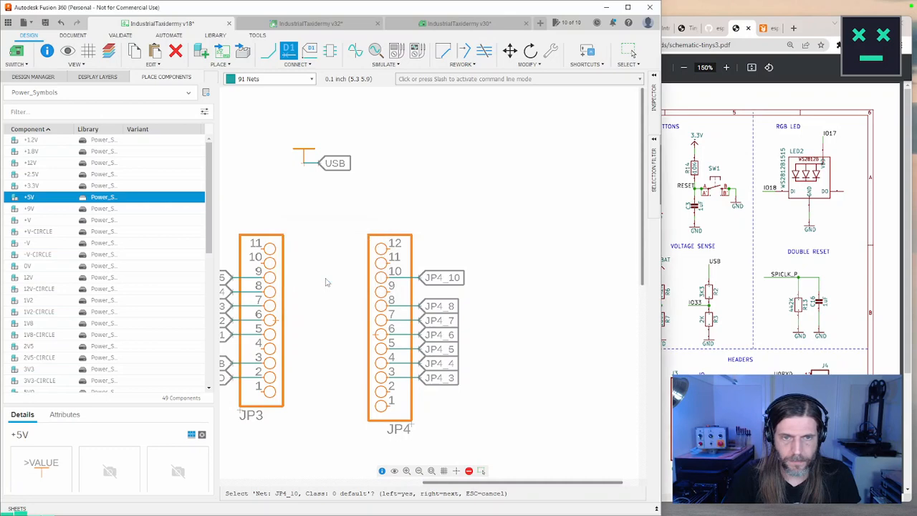
Rename the nets on JP4 pins 8 and 7 to IO6 and IO7
{"action": "left_click", "coordinate": [404, 307]}
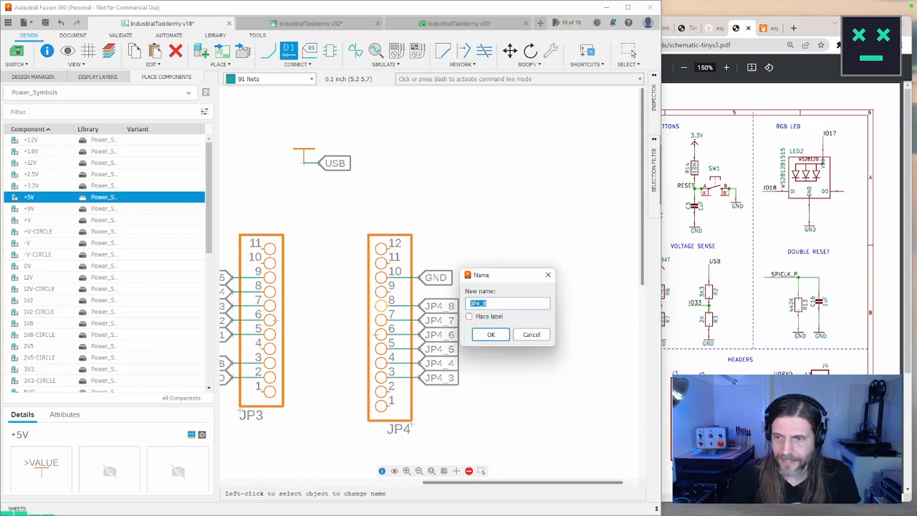
{"action": "type", "text": "IO6"}
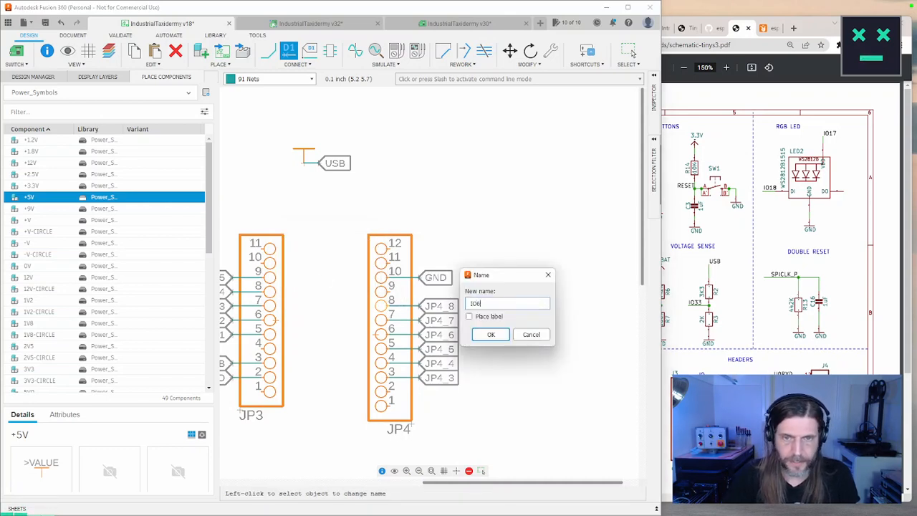
{"action": "left_click", "coordinate": [487, 334]}
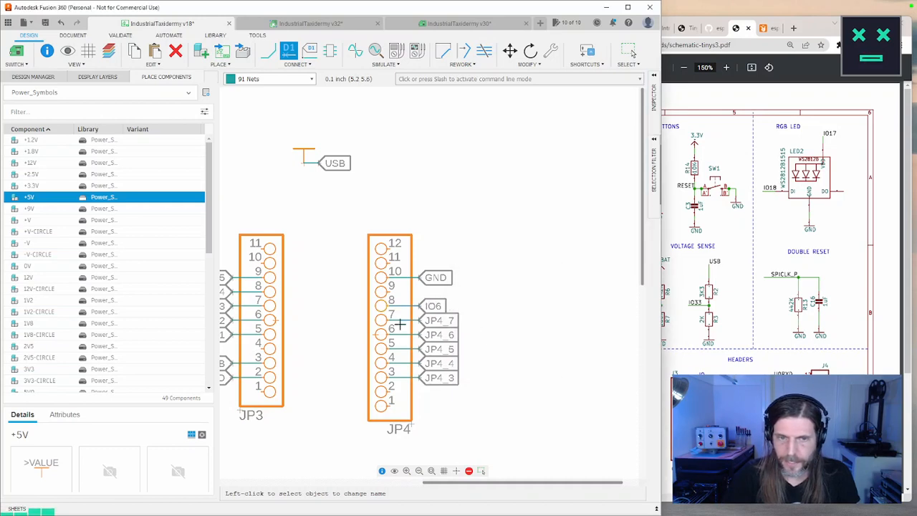
{"action": "left_click", "coordinate": [406, 323]}
{"action": "type", "text": "IO7"}
{"action": "key", "text": "Return"}
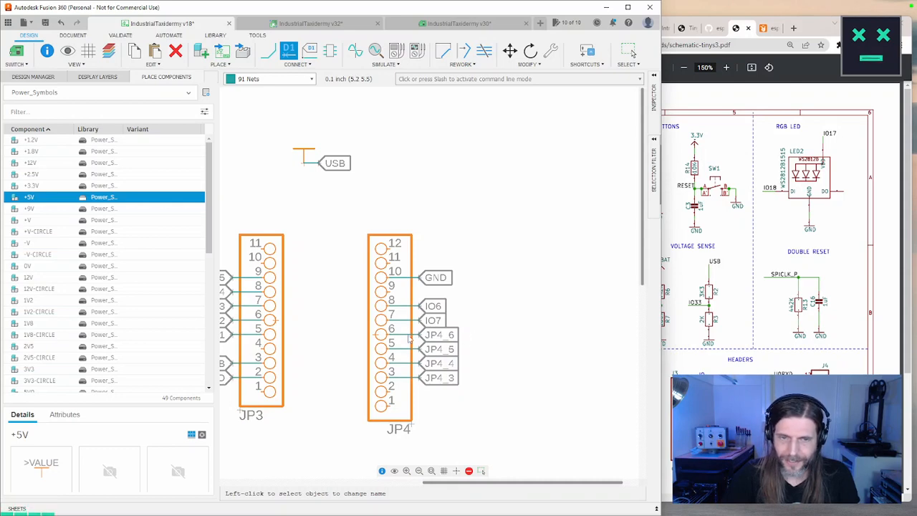
Rename the nets on JP4 pins 6 and 5 to IO8 and IO9
{"action": "left_click", "coordinate": [407, 337]}
{"action": "type", "text": "IO8"}
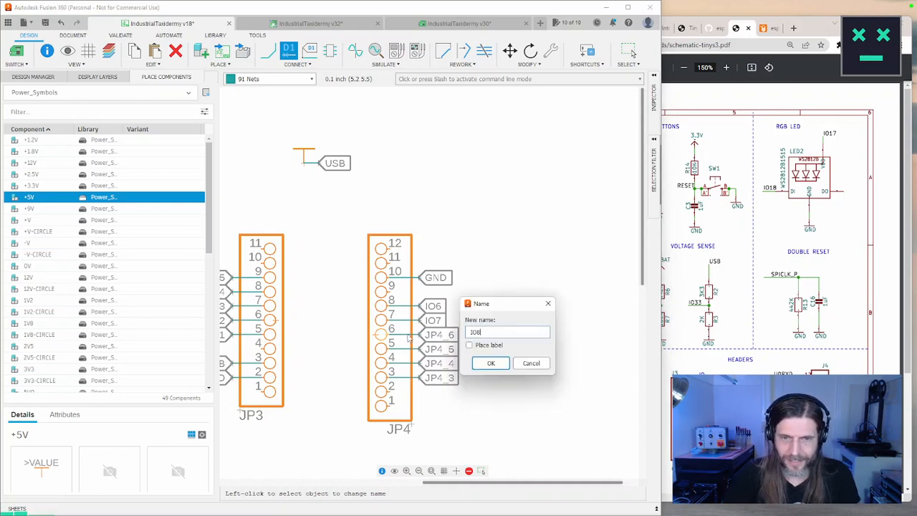
{"action": "key", "text": "BackSpace"}
{"action": "type", "text": "8"}
{"action": "key", "text": "Return"}
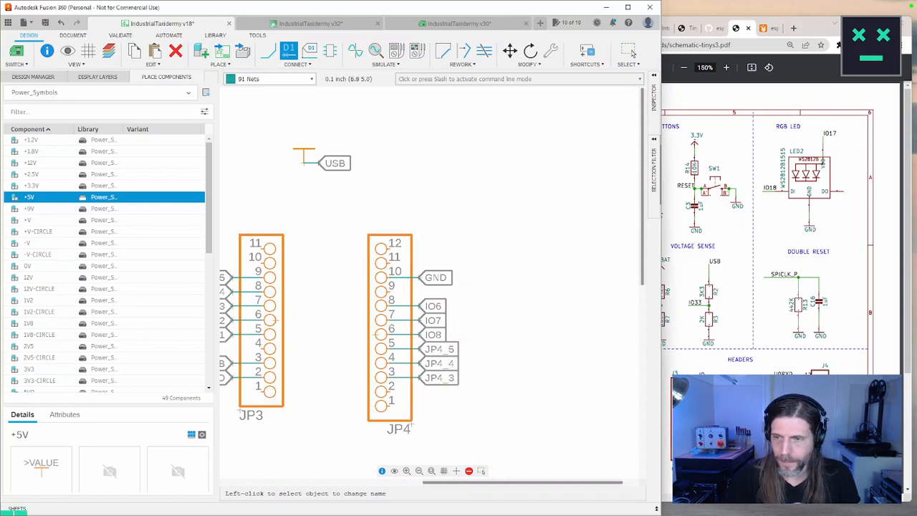
{"action": "left_click", "coordinate": [406, 349]}
{"action": "type", "text": "IO9"}
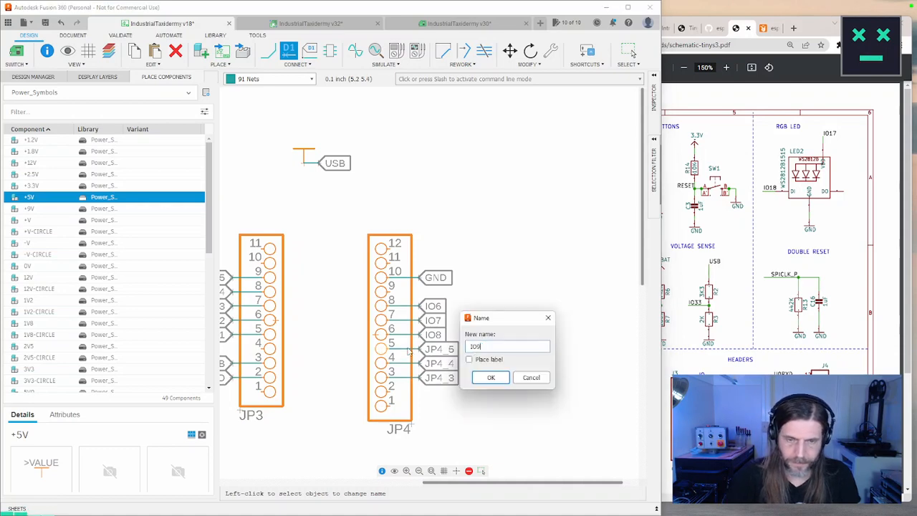
{"action": "key", "text": "Return"}
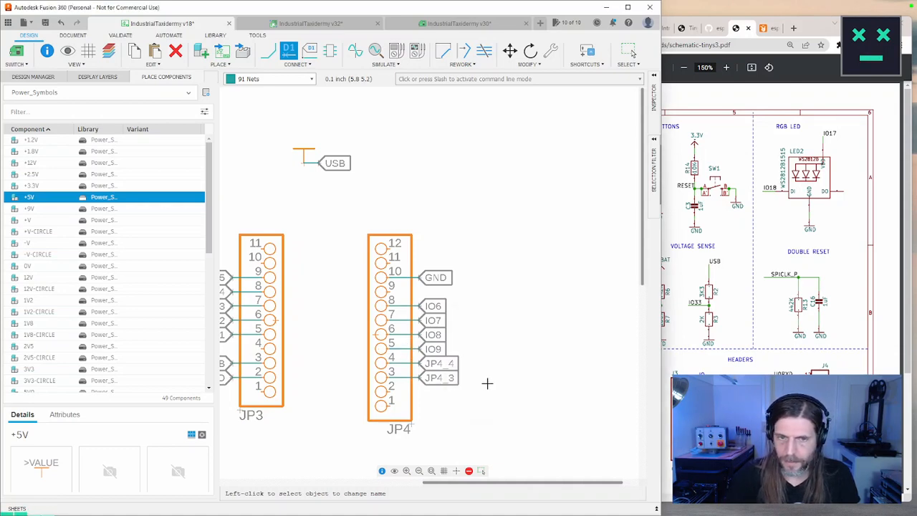
Rename the nets on JP4 pins 4 and 3 to IO34 and IO36
{"action": "left_click", "coordinate": [405, 361]}
{"action": "type", "text": "IO"}
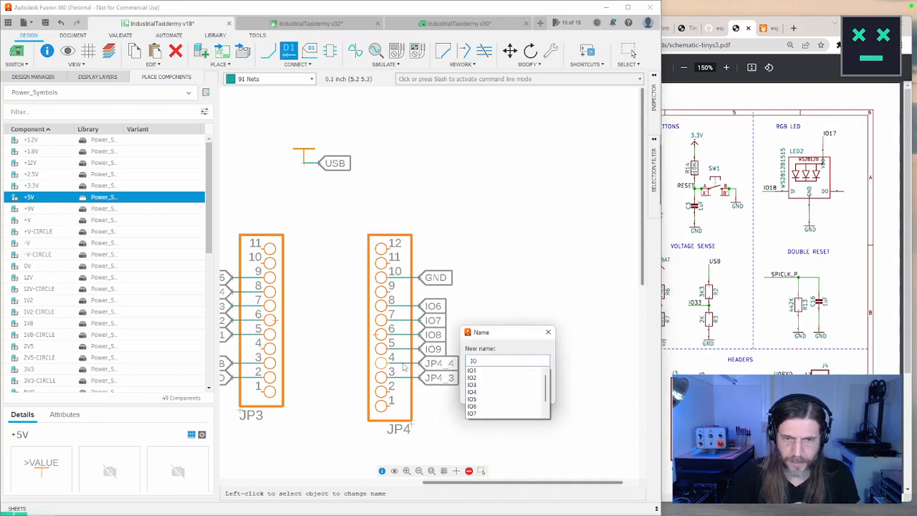
{"action": "type", "text": "34"}
{"action": "key", "text": "Return"}
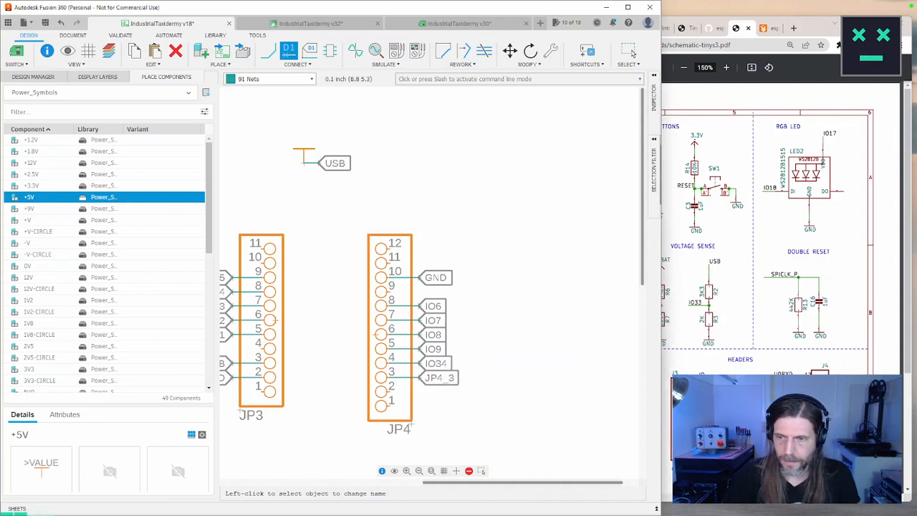
{"action": "left_click", "coordinate": [403, 379]}
{"action": "type", "text": "IO"}
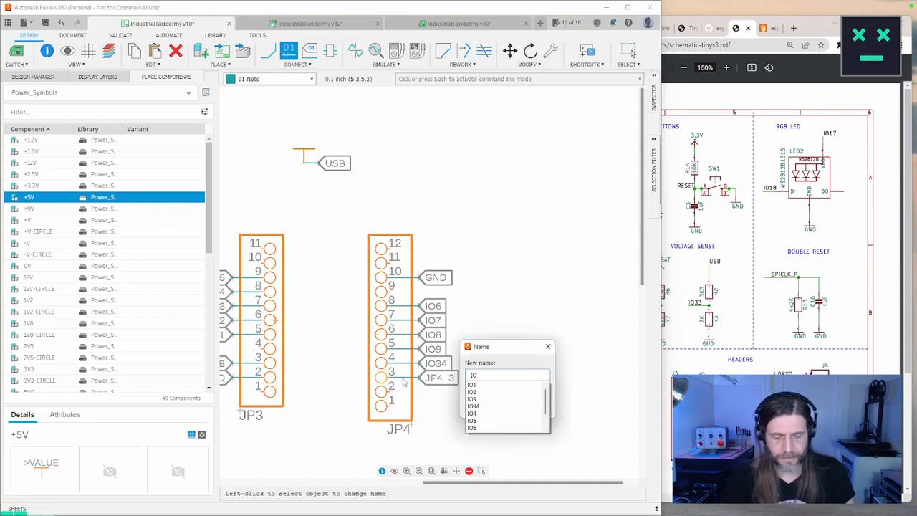
{"action": "type", "text": "36"}
{"action": "key", "text": "Return"}
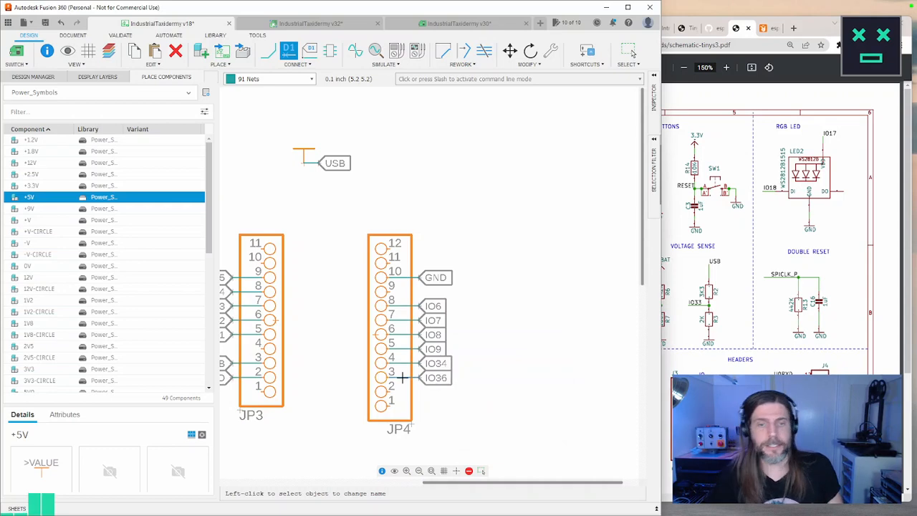
Examine the power, ground and net connections of the JP1 and JP2 headers against those of JP3 and JP4
{"action": "middle_click_drag", "start_coordinate": [495, 304], "coordinate": [579, 298]}
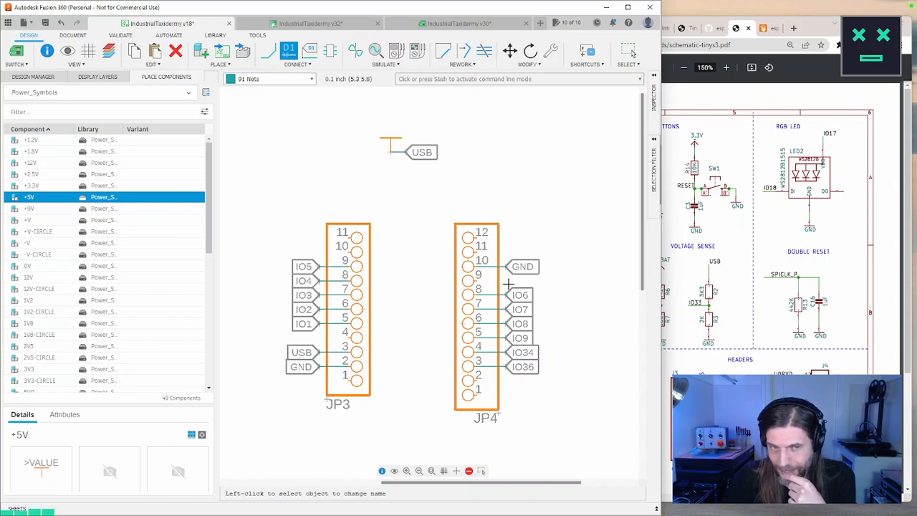
{"action": "scroll", "coordinate": [491, 402], "scroll_direction": "down", "scroll_amount": 6}
{"action": "middle_click_drag", "start_coordinate": [532, 427], "coordinate": [564, 291]}
{"action": "scroll", "coordinate": [525, 335], "scroll_direction": "up", "scroll_amount": 4}
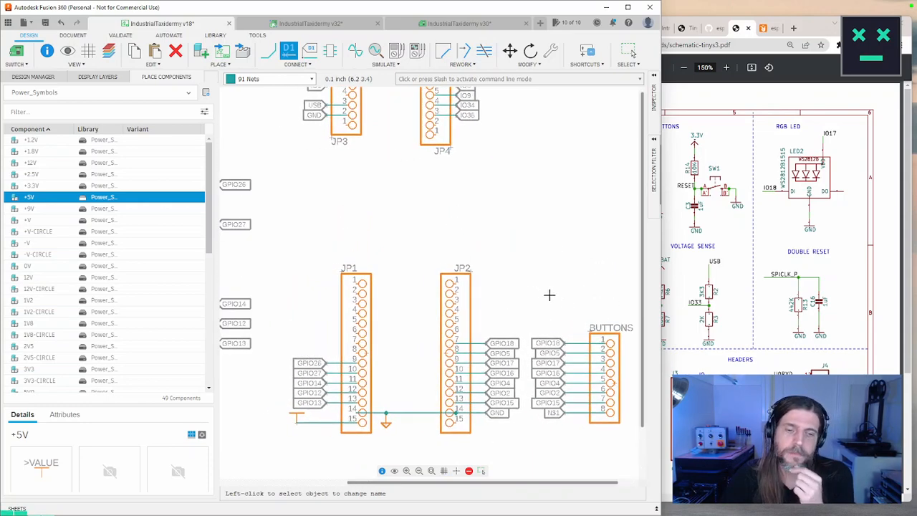
{"action": "scroll", "coordinate": [512, 308], "scroll_direction": "up", "scroll_amount": 1}
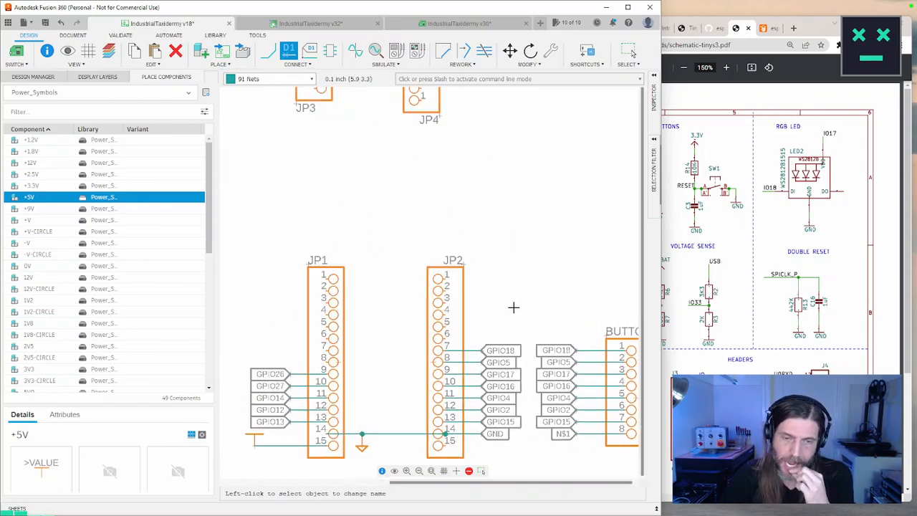
{"action": "scroll", "coordinate": [513, 307], "scroll_direction": "down", "scroll_amount": 5}
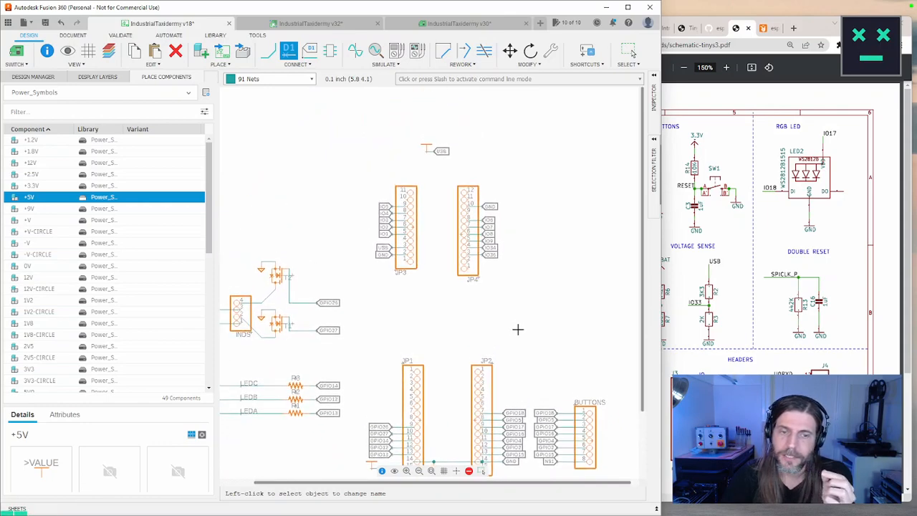
{"action": "scroll", "coordinate": [511, 317], "scroll_direction": "down", "scroll_amount": 2}
{"action": "scroll", "coordinate": [480, 184], "scroll_direction": "up", "scroll_amount": 5}
{"action": "middle_click_drag", "start_coordinate": [477, 209], "coordinate": [502, 172]}
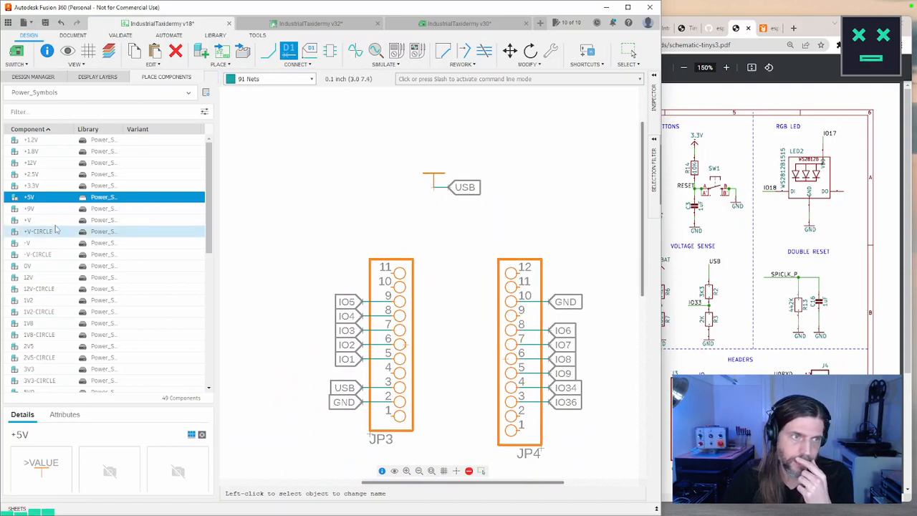
Place a GND symbol from the Power_Symbols library just above header JP3
{"action": "scroll", "coordinate": [56, 228], "scroll_direction": "down", "scroll_amount": 6}
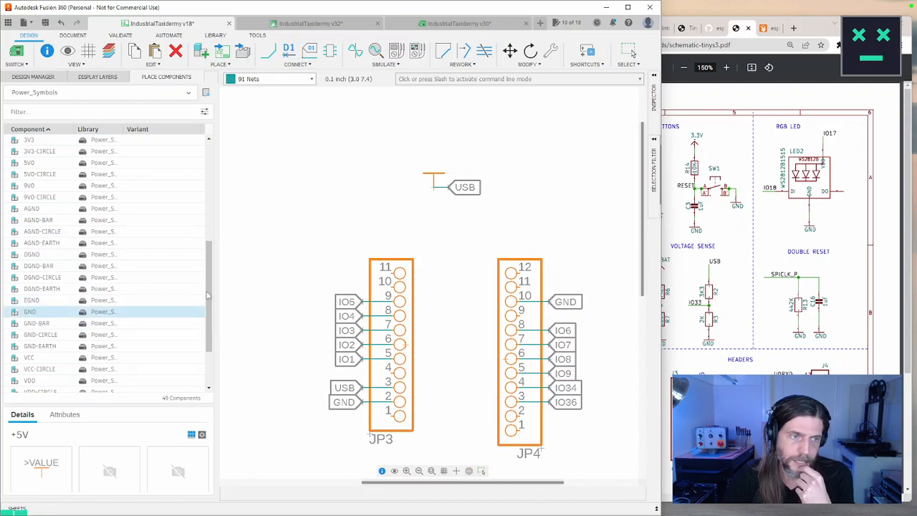
{"action": "left_click", "coordinate": [43, 311]}
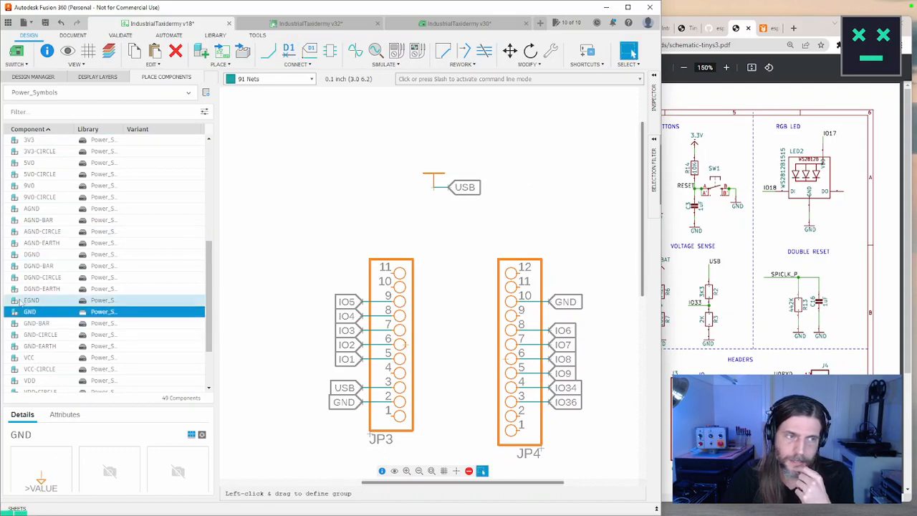
{"action": "left_click", "coordinate": [390, 235]}
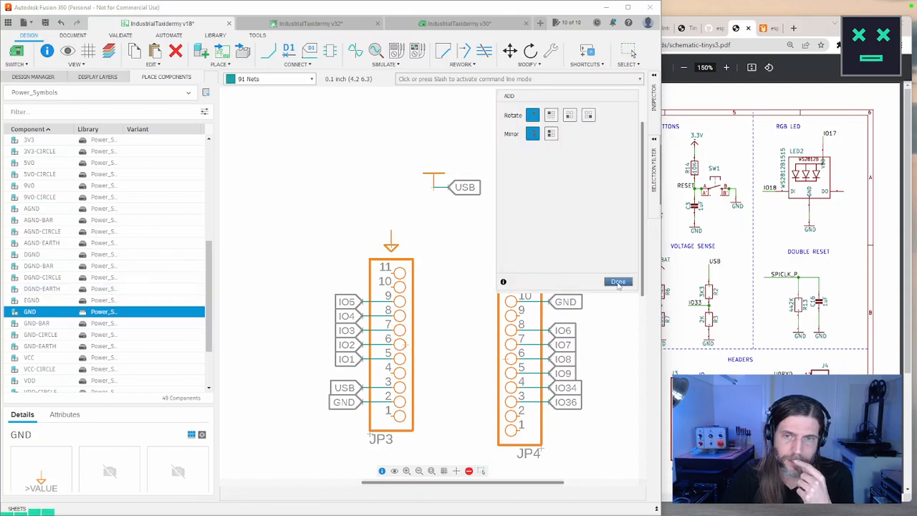
Place a GND symbol from the Power_Symbols library directly below the USB power symbol, above the JP3 and JP4 headers
{"action": "left_click", "coordinate": [618, 281]}
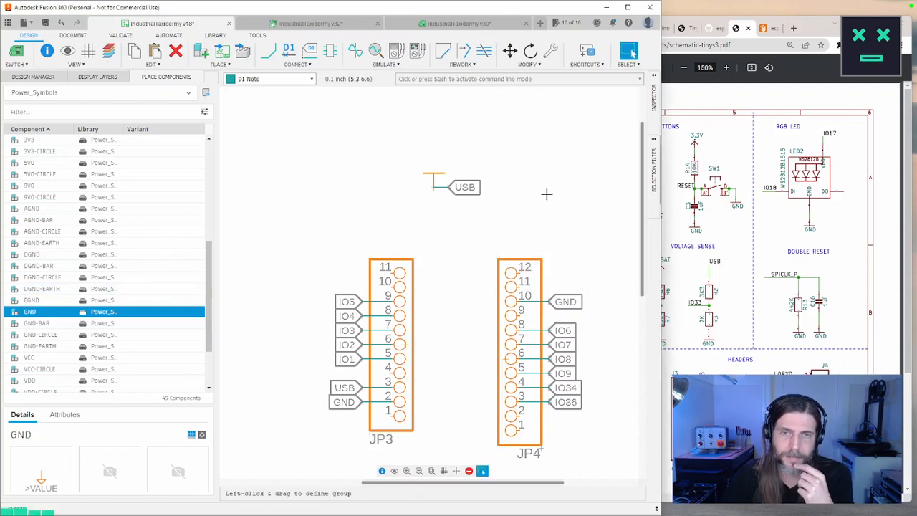
{"action": "double_click", "coordinate": [32, 311]}
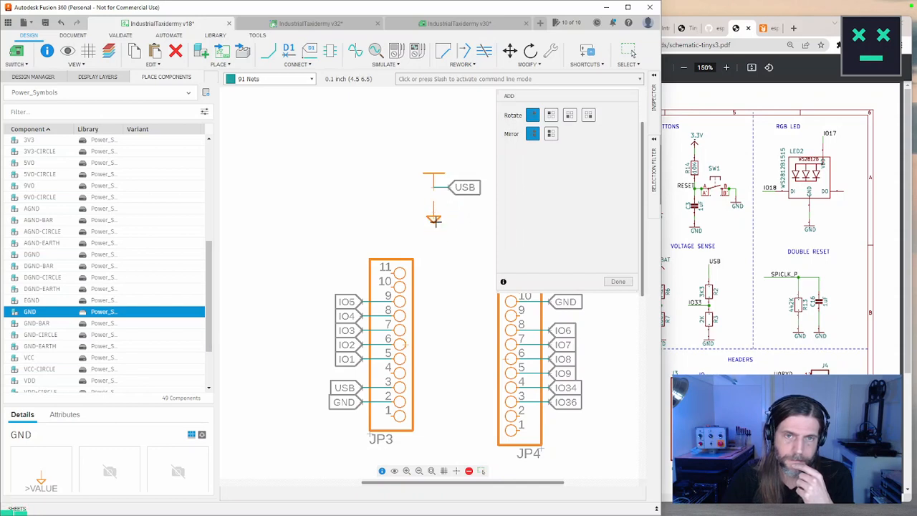
{"action": "left_click", "coordinate": [434, 230]}
{"action": "left_click", "coordinate": [418, 245]}
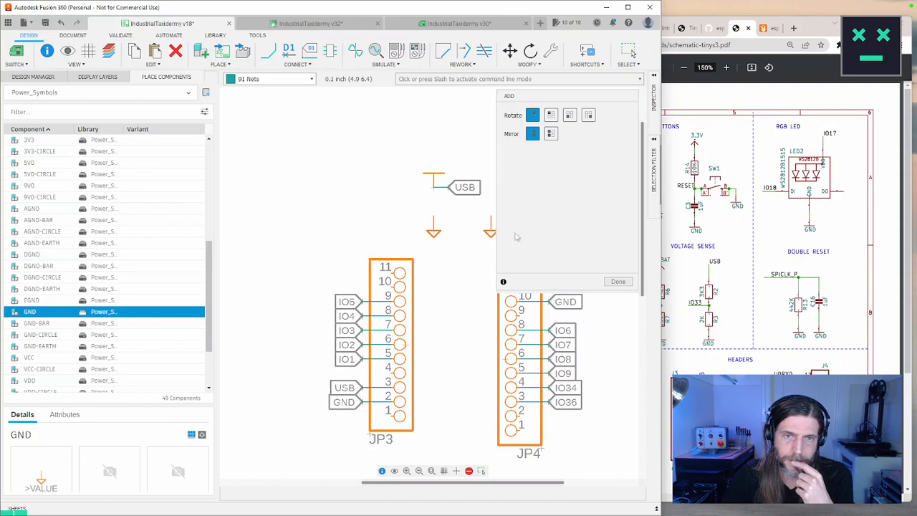
{"action": "left_click", "coordinate": [616, 281]}
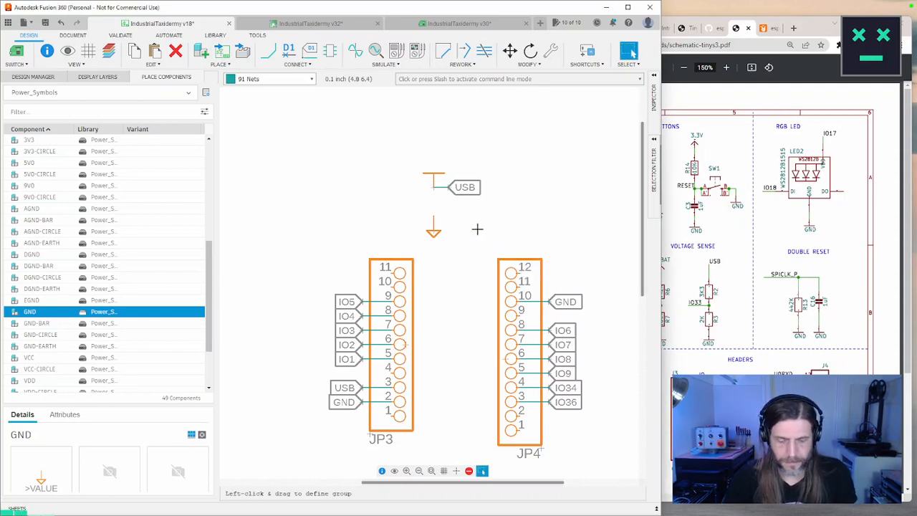
Draw a short net from the new GND symbol and attach a GND cross-reference label to its end
{"action": "key", "text": "l"}
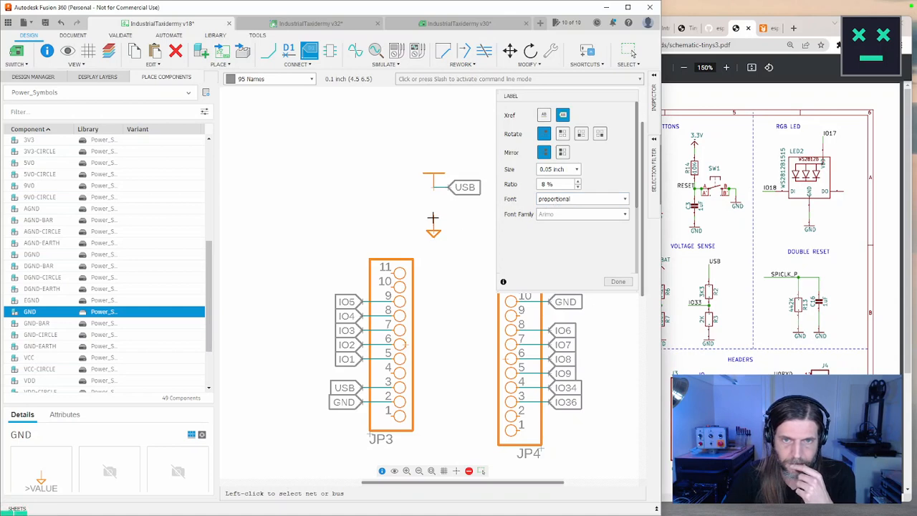
{"action": "key", "text": "Escape"}
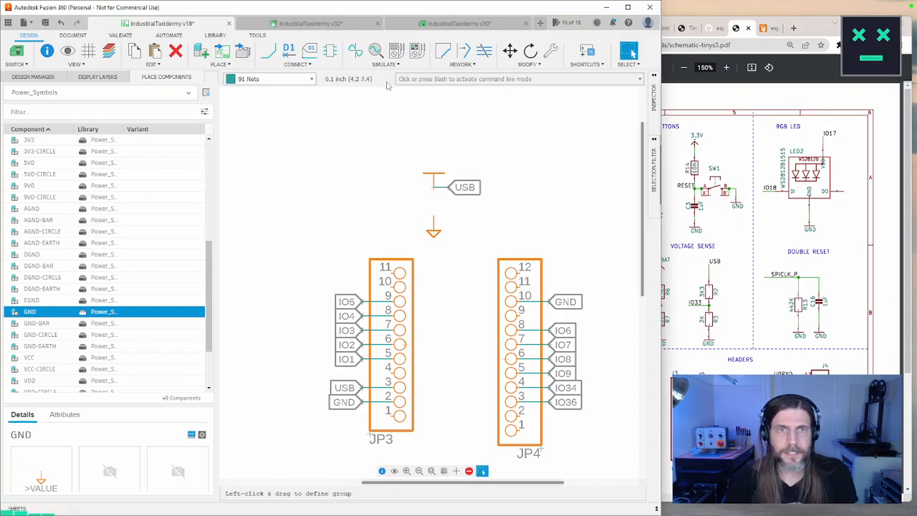
{"action": "key", "text": "n"}
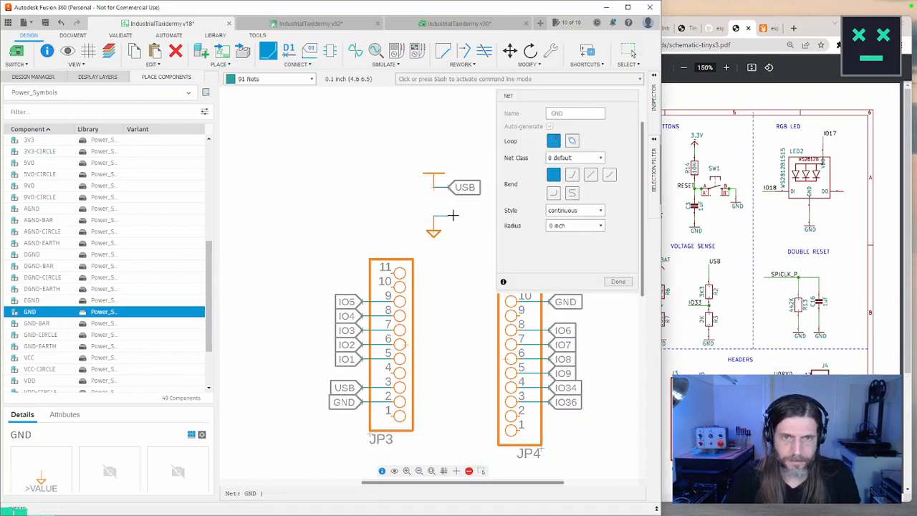
{"action": "double_click", "coordinate": [454, 216]}
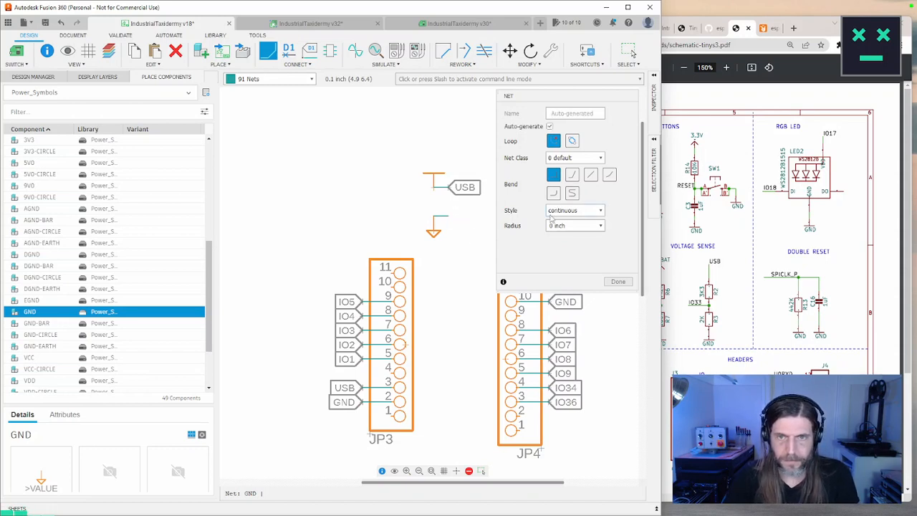
{"action": "key", "text": "l"}
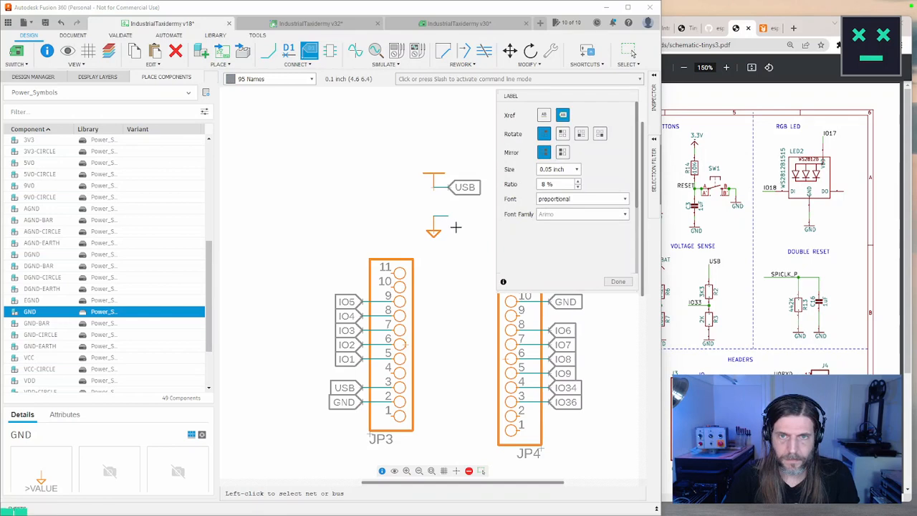
{"action": "left_click", "coordinate": [447, 216]}
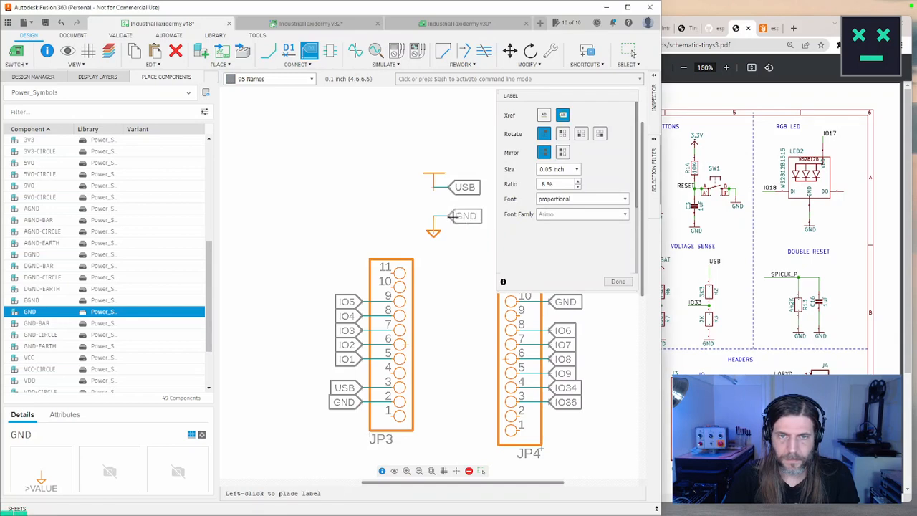
{"action": "left_click", "coordinate": [451, 216]}
{"action": "left_click", "coordinate": [617, 280]}
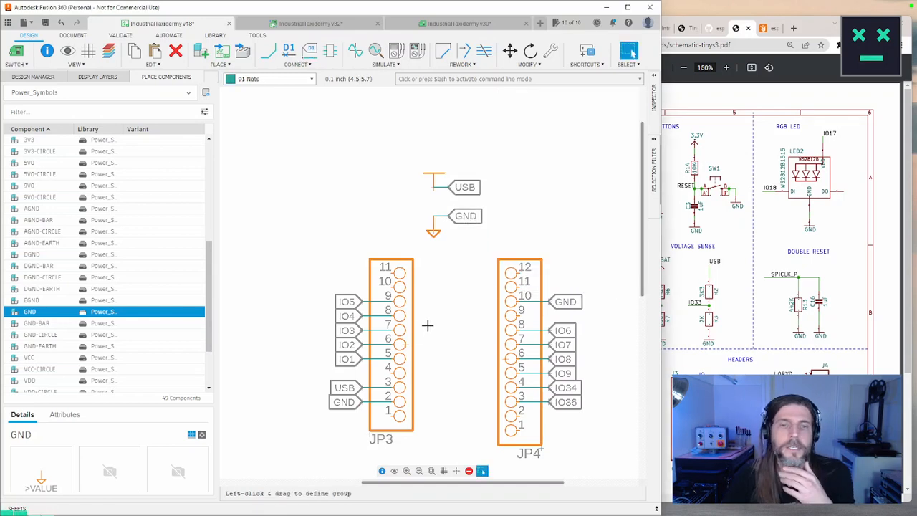
Save the schematic as a new version with the description User Saved
{"action": "middle_click_drag", "start_coordinate": [427, 325], "coordinate": [414, 278]}
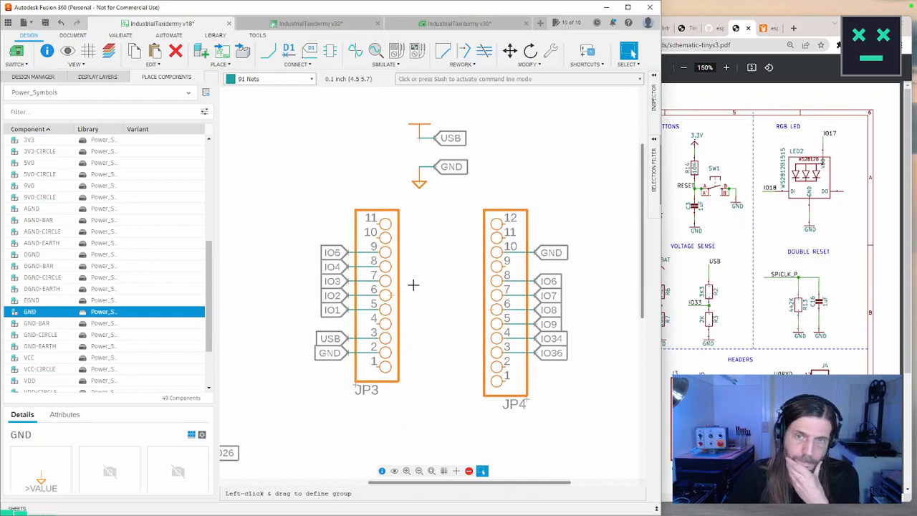
{"action": "scroll", "coordinate": [413, 285], "scroll_direction": "up", "scroll_amount": 2}
{"action": "scroll", "coordinate": [411, 280], "scroll_direction": "down", "scroll_amount": 7}
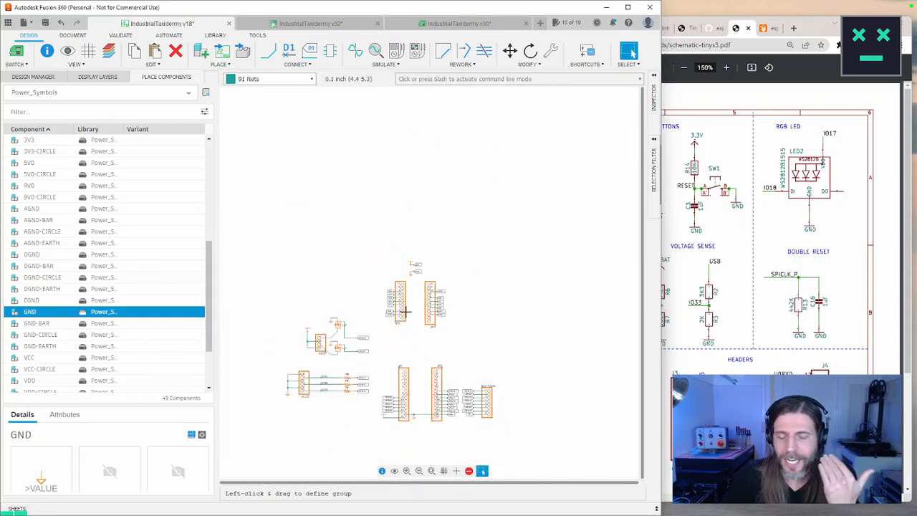
{"action": "scroll", "coordinate": [469, 342], "scroll_direction": "up", "scroll_amount": 6}
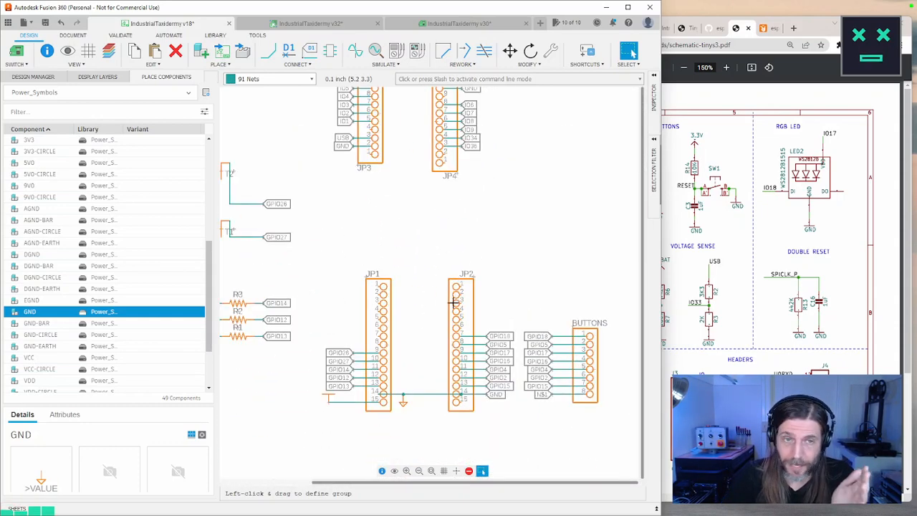
{"action": "key", "text": "ctrl+s"}
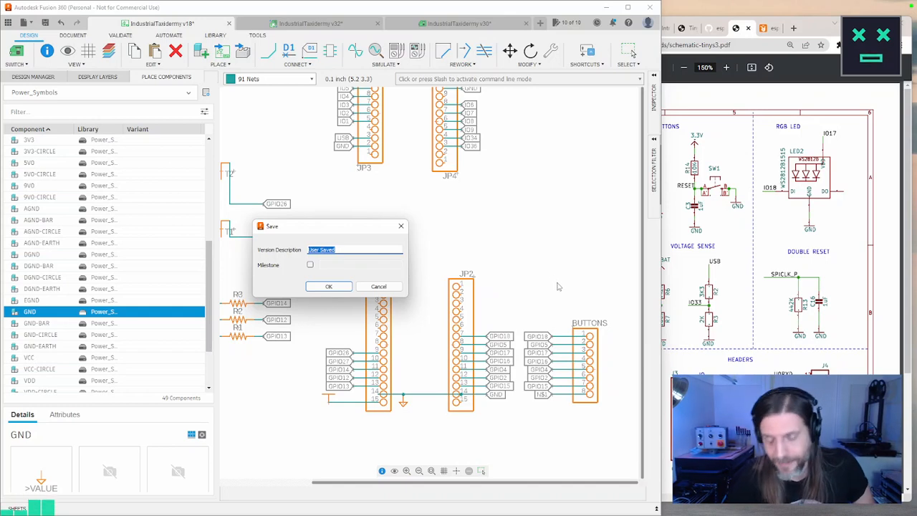
{"action": "left_click", "coordinate": [332, 287]}
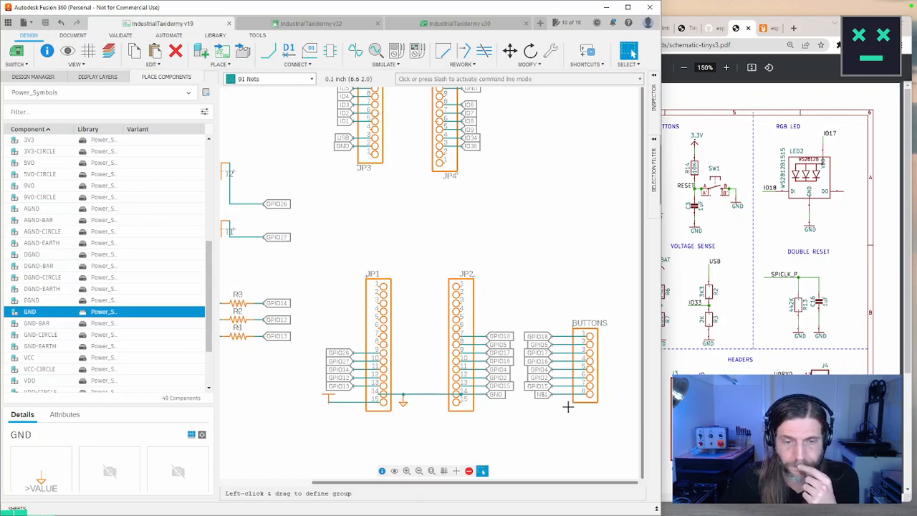
Check the PCB layout for the new header footprints beside the existing ESP32 board design
{"action": "left_click", "coordinate": [487, 23]}
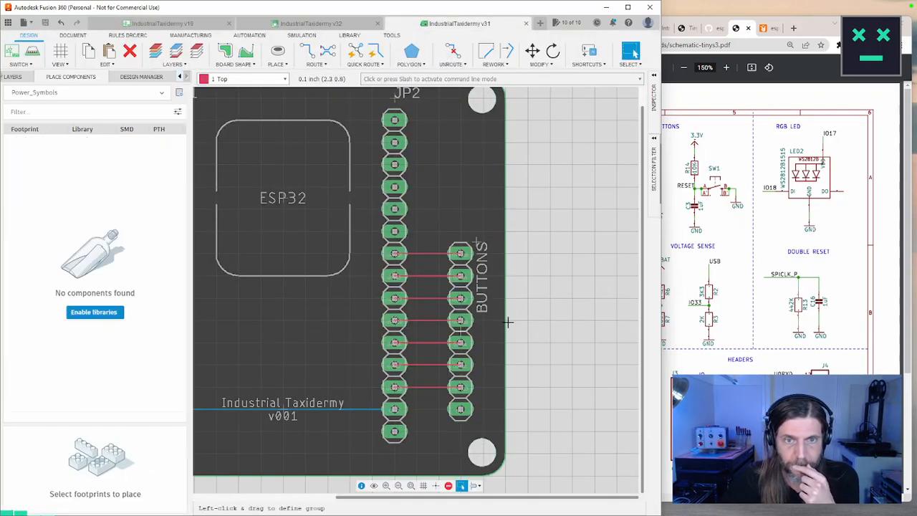
{"action": "scroll", "coordinate": [573, 311], "scroll_direction": "down", "scroll_amount": 3}
{"action": "scroll", "coordinate": [555, 317], "scroll_direction": "up", "scroll_amount": 1}
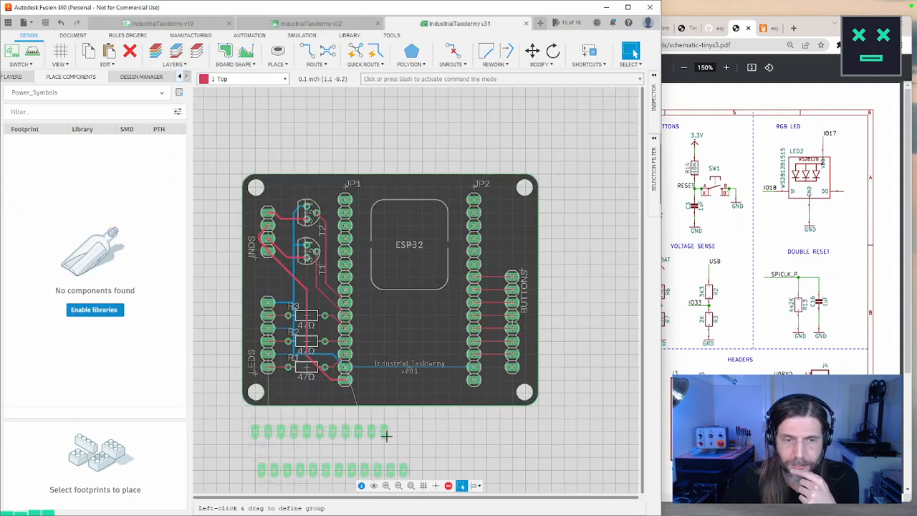
{"action": "middle_click_drag", "start_coordinate": [563, 338], "coordinate": [544, 356]}
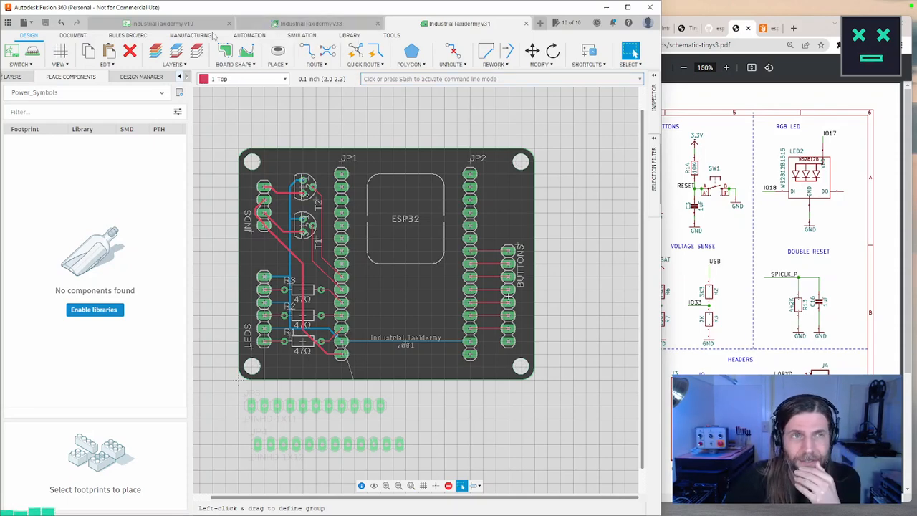
Delete headers JP1 and JP2 from the schematic together with their nets, labels and power symbols
{"action": "left_click", "coordinate": [196, 27]}
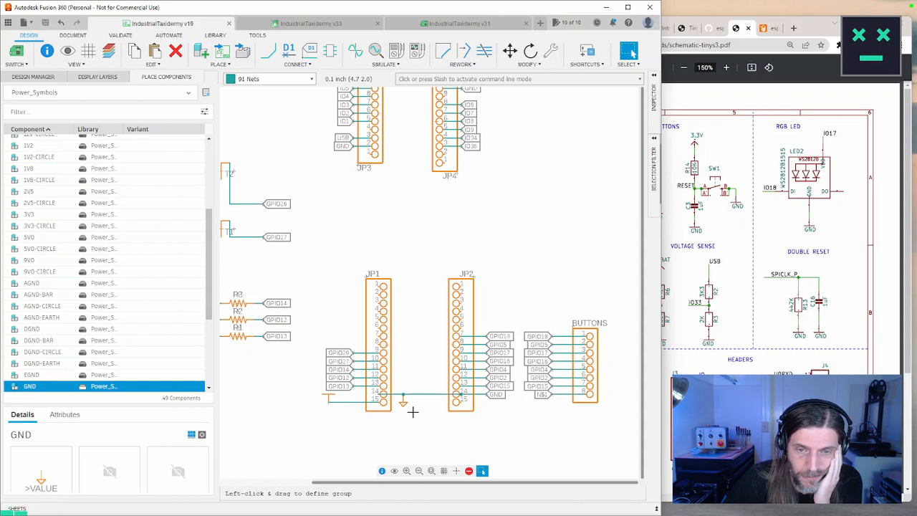
{"action": "left_click_drag", "start_coordinate": [313, 428], "coordinate": [523, 244]}
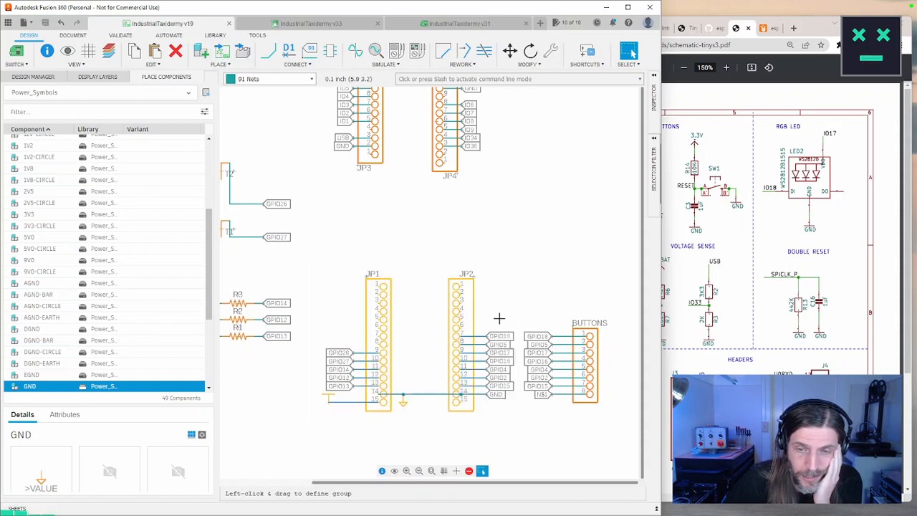
{"action": "right_click", "coordinate": [475, 338]}
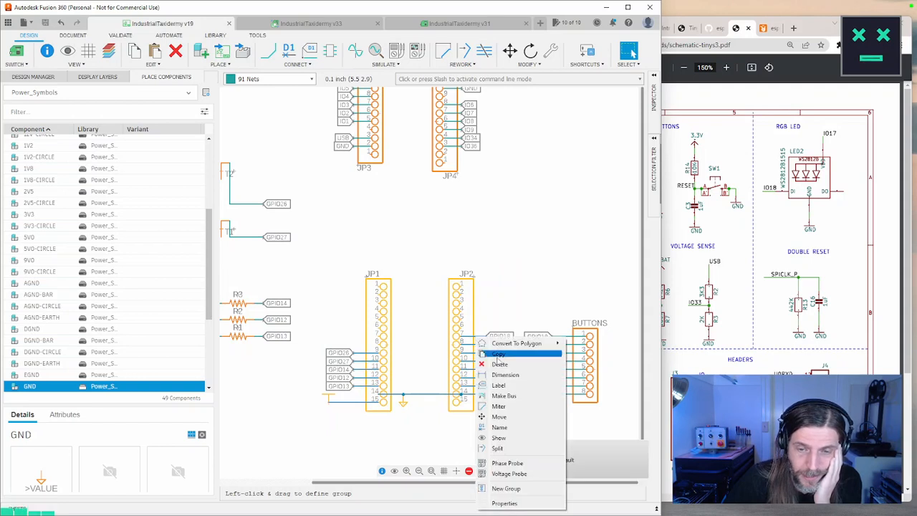
{"action": "left_click", "coordinate": [498, 361]}
{"action": "key", "text": "Delete"}
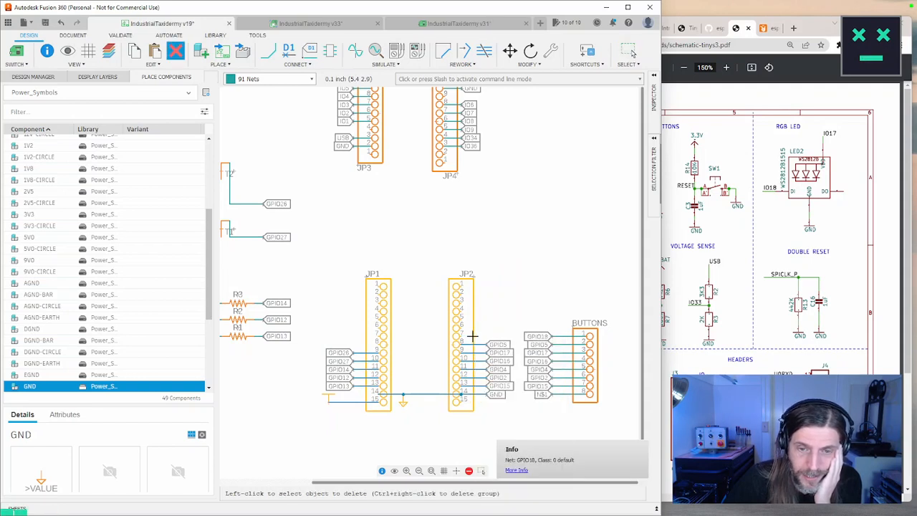
{"action": "right_click", "coordinate": [452, 345]}
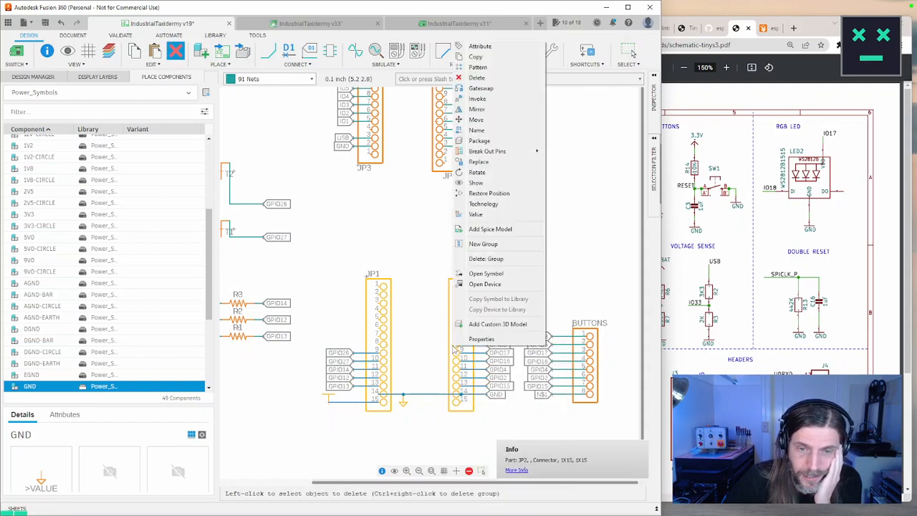
{"action": "left_click", "coordinate": [477, 80]}
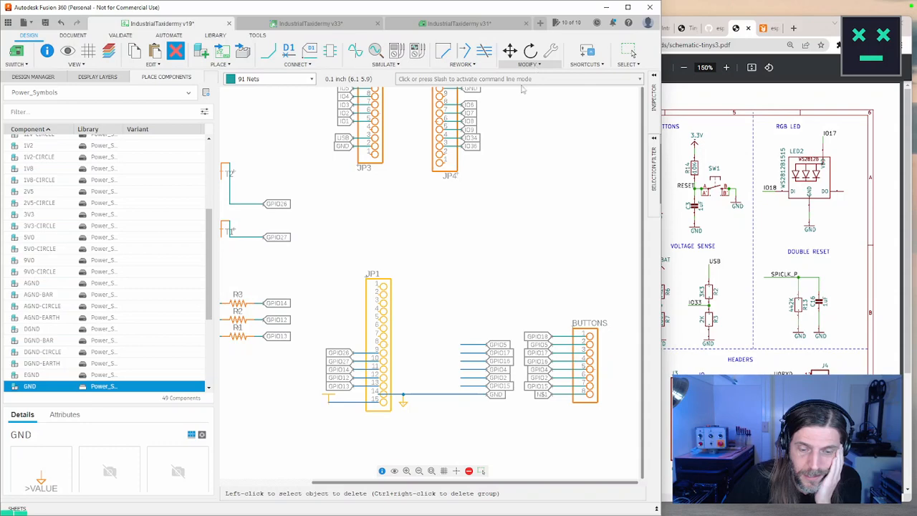
{"action": "right_click", "coordinate": [415, 317], "text": "ctrl"}
{"action": "middle_click_drag", "start_coordinate": [514, 281], "coordinate": [494, 301]}
{"action": "scroll", "coordinate": [525, 313], "scroll_direction": "up", "scroll_amount": 2}
{"action": "scroll", "coordinate": [527, 313], "scroll_direction": "down", "scroll_amount": 5}
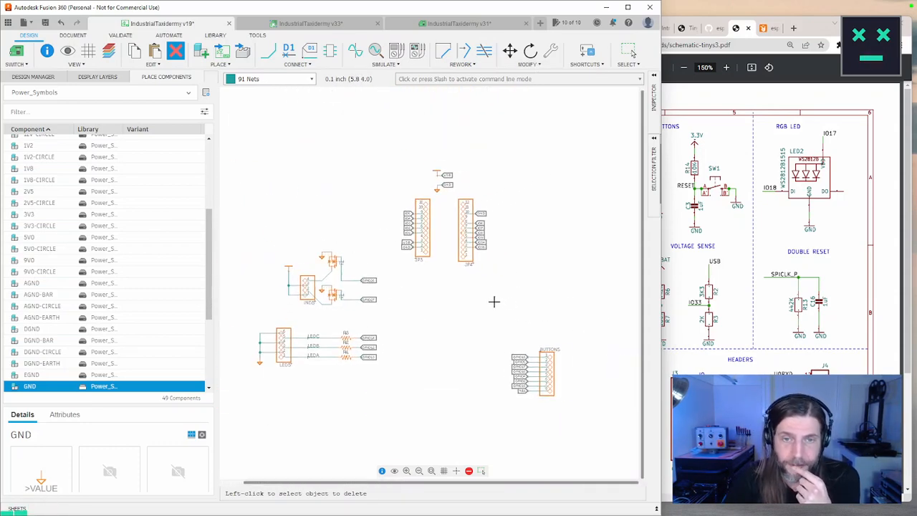
{"action": "scroll", "coordinate": [494, 301], "scroll_direction": "up", "scroll_amount": 1}
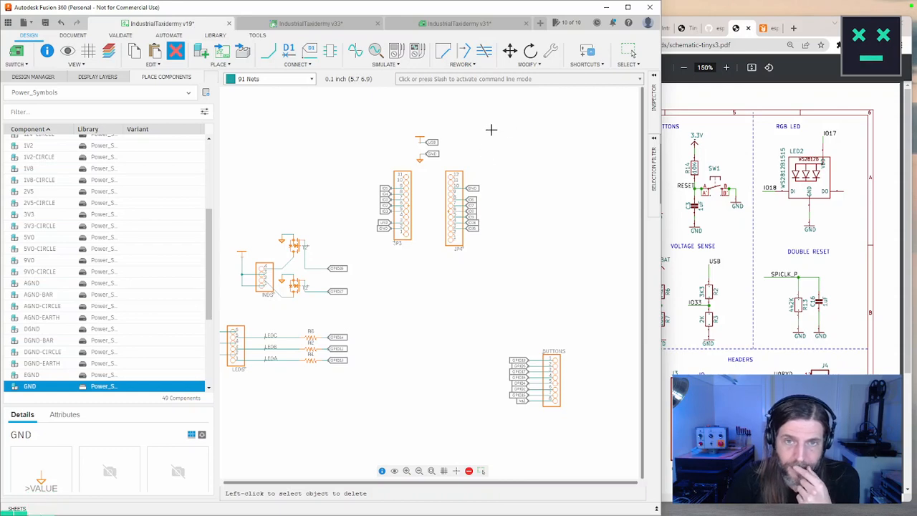
{"action": "key", "text": "Escape"}
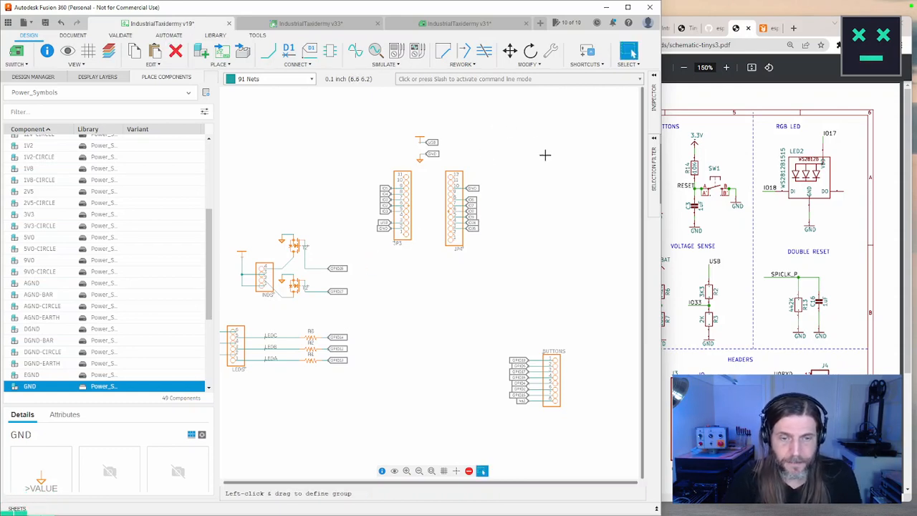
Move the JP3 and JP4 headers with their USB and GND symbols down, beside the INDS and LEDS circuits
{"action": "left_click_drag", "start_coordinate": [470, 169], "coordinate": [361, 255]}
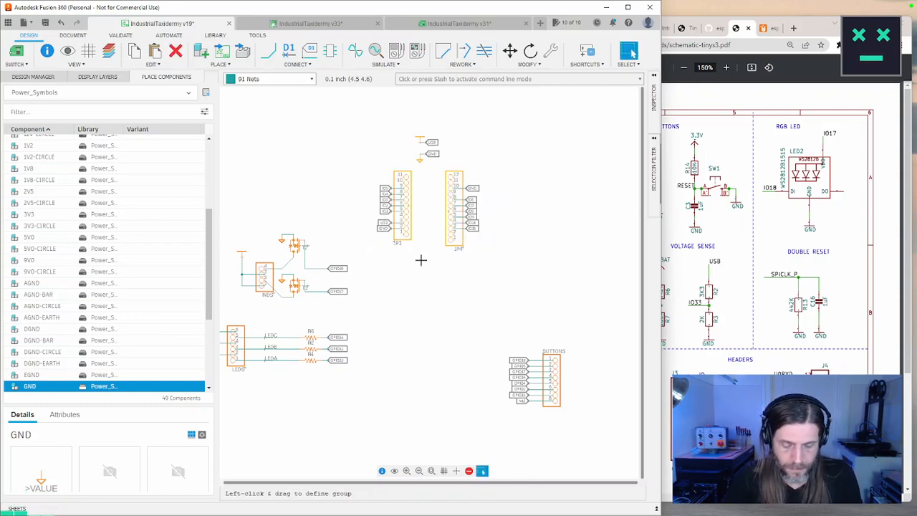
{"action": "key", "text": "m"}
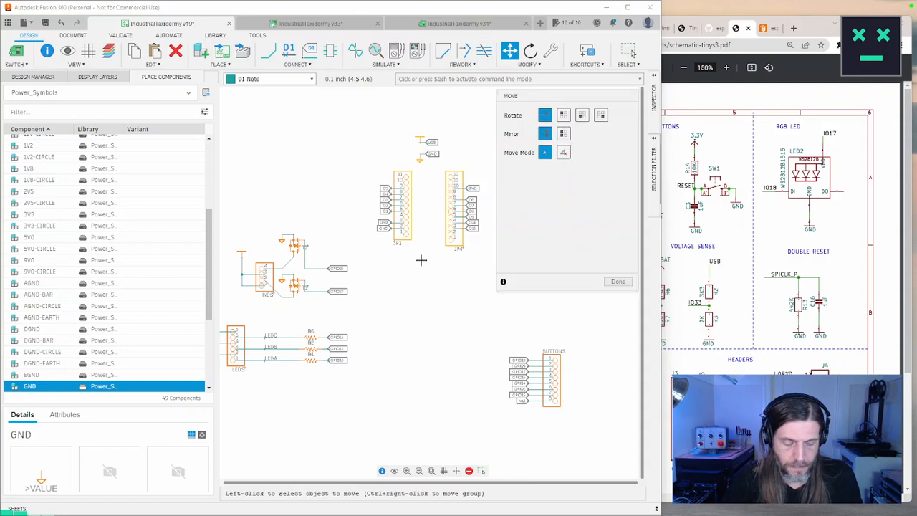
{"action": "right_click", "coordinate": [452, 224], "text": "ctrl"}
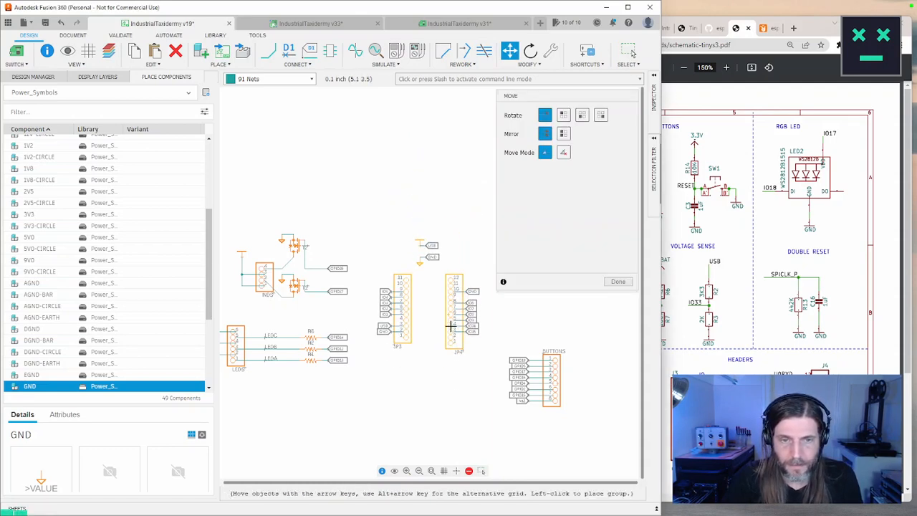
{"action": "left_click", "coordinate": [443, 326]}
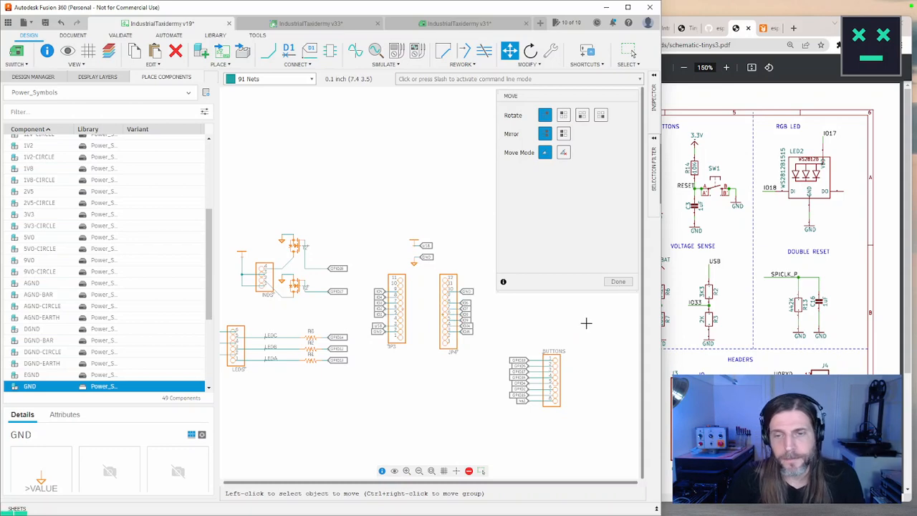
Move the BUTTONS connector and its net labels up so it sits alongside header JP4
{"action": "key", "text": "g"}
{"action": "left_click_drag", "start_coordinate": [589, 327], "coordinate": [495, 432]}
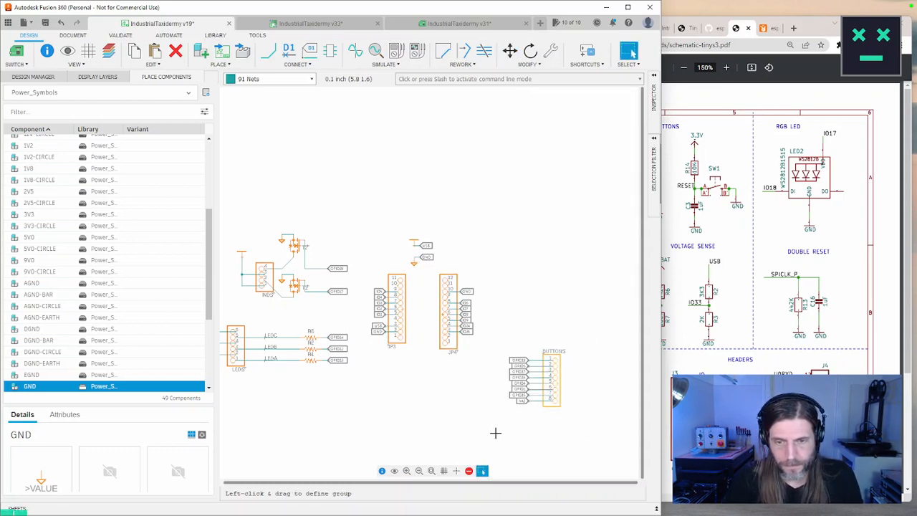
{"action": "key", "text": "m"}
{"action": "right_click", "coordinate": [553, 396], "text": "ctrl"}
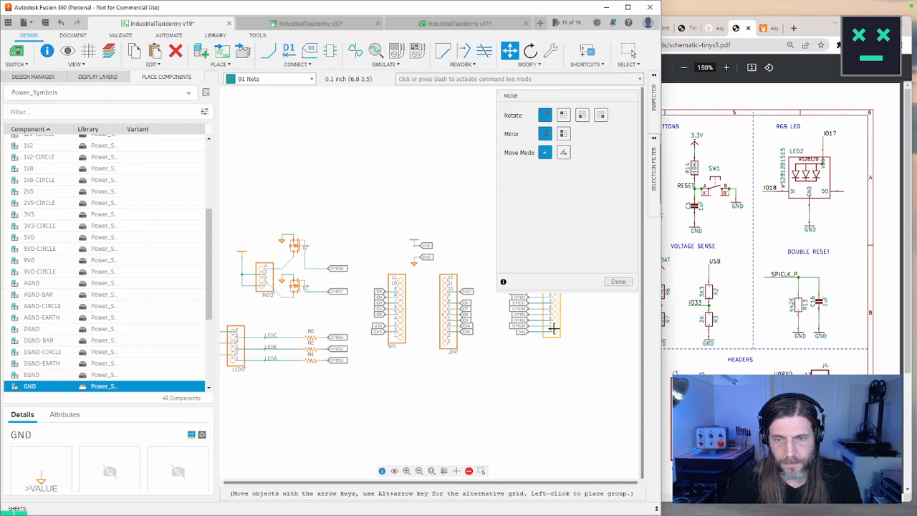
{"action": "left_click", "coordinate": [555, 329]}
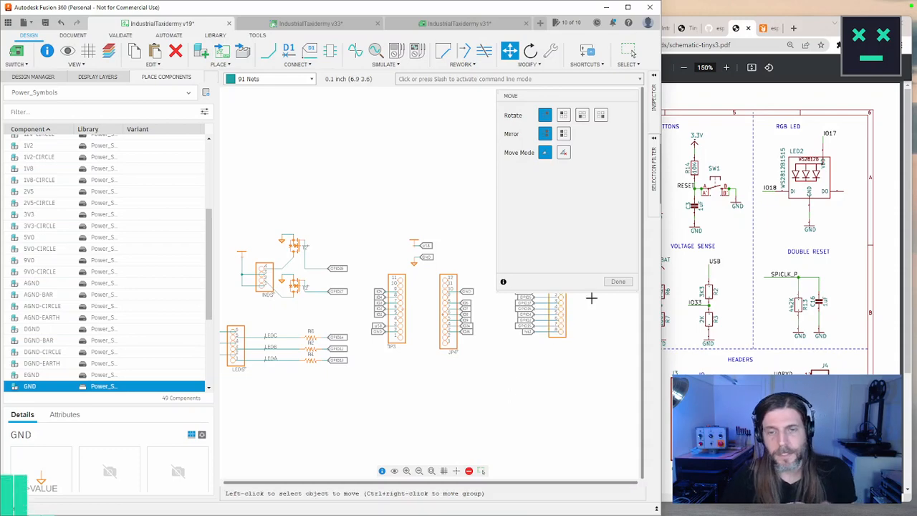
Draw a short net named IO37 from pin 2 of header JP4
{"action": "left_click", "coordinate": [618, 282]}
{"action": "scroll", "coordinate": [514, 391], "scroll_direction": "up", "scroll_amount": 3}
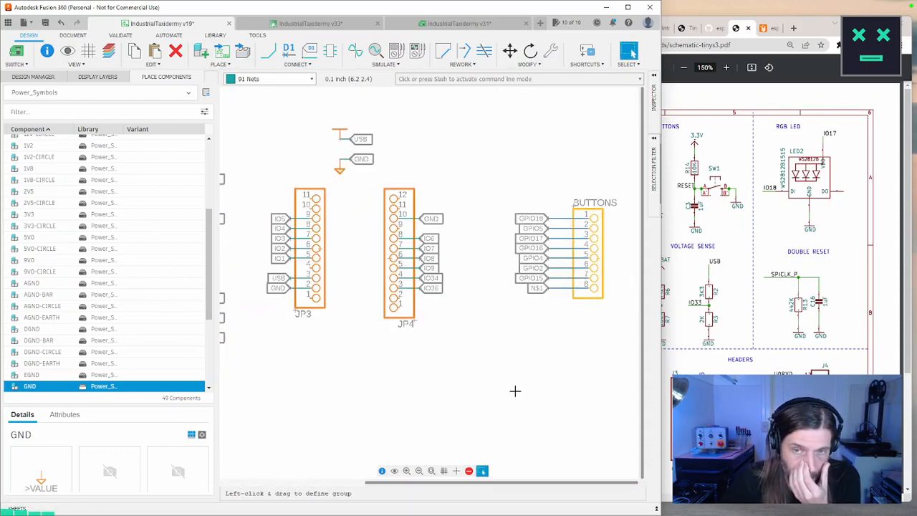
{"action": "middle_click_drag", "start_coordinate": [467, 367], "coordinate": [406, 392]}
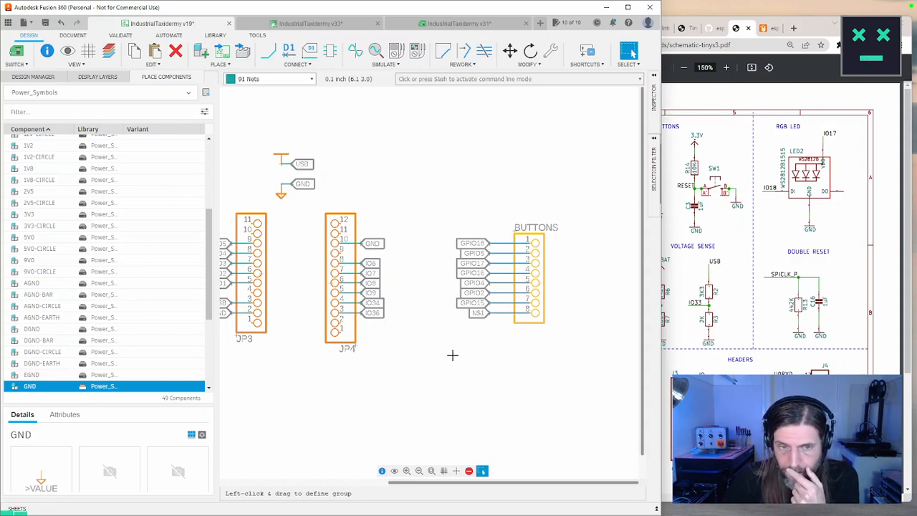
{"action": "scroll", "coordinate": [452, 355], "scroll_direction": "up", "scroll_amount": 2}
{"action": "scroll", "coordinate": [452, 354], "scroll_direction": "down", "scroll_amount": 1}
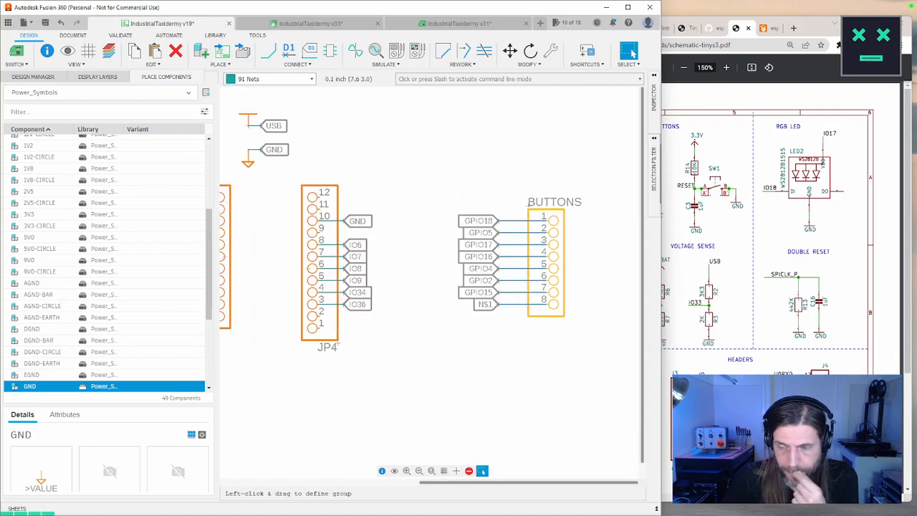
{"action": "middle_click_drag", "start_coordinate": [477, 359], "coordinate": [538, 358]}
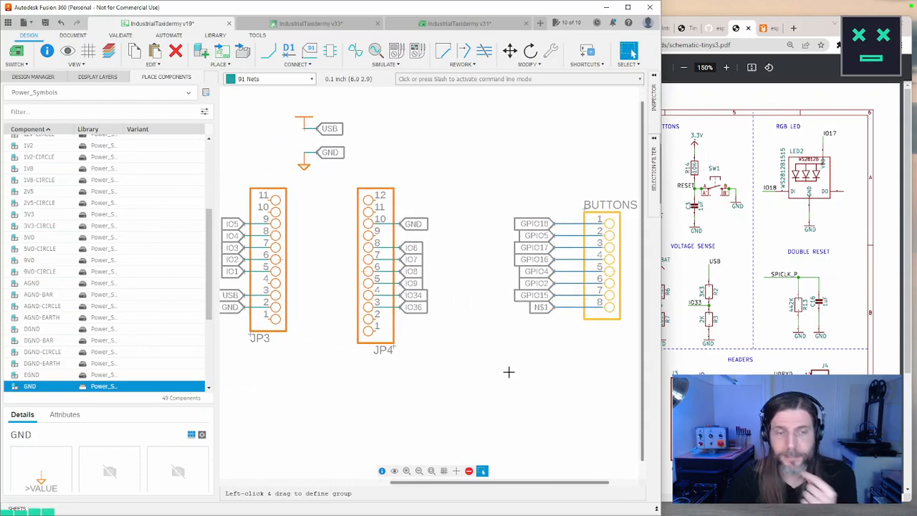
{"action": "scroll", "coordinate": [434, 344], "scroll_direction": "up", "scroll_amount": 1}
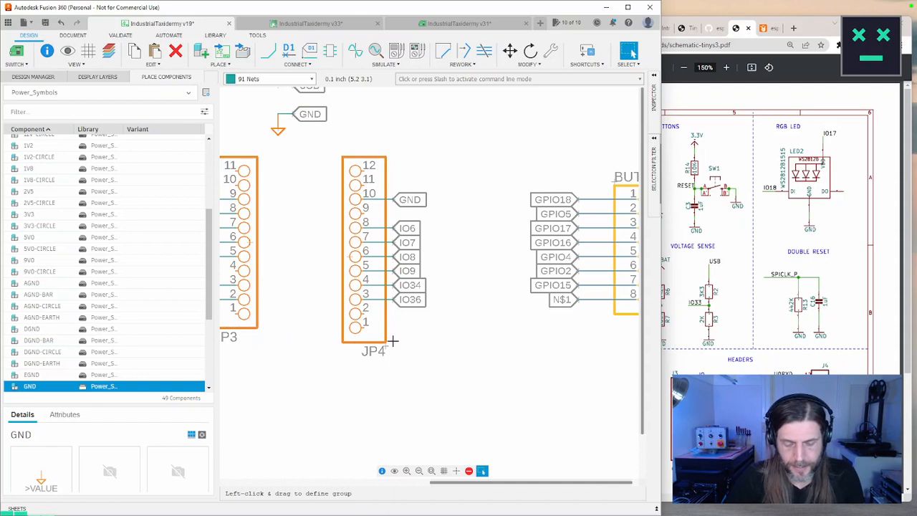
{"action": "key", "text": "n"}
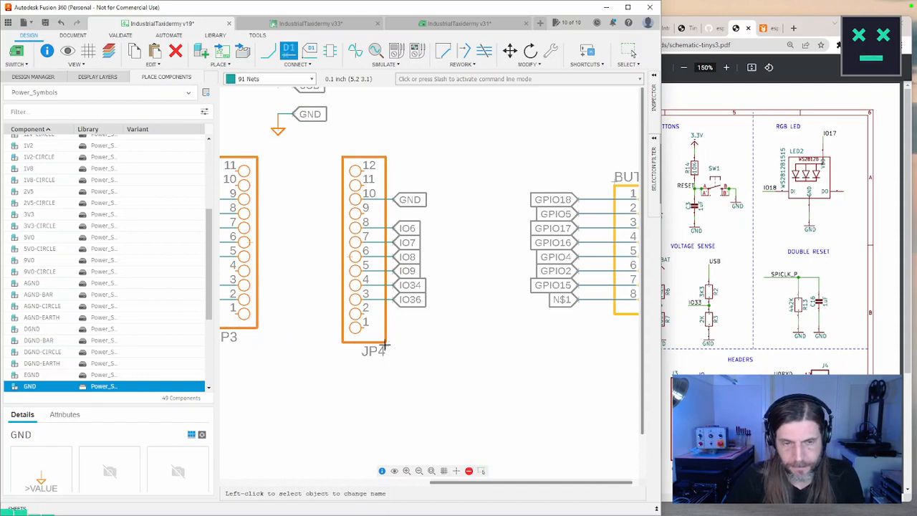
{"action": "key", "text": "n"}
{"action": "left_click", "coordinate": [364, 313]}
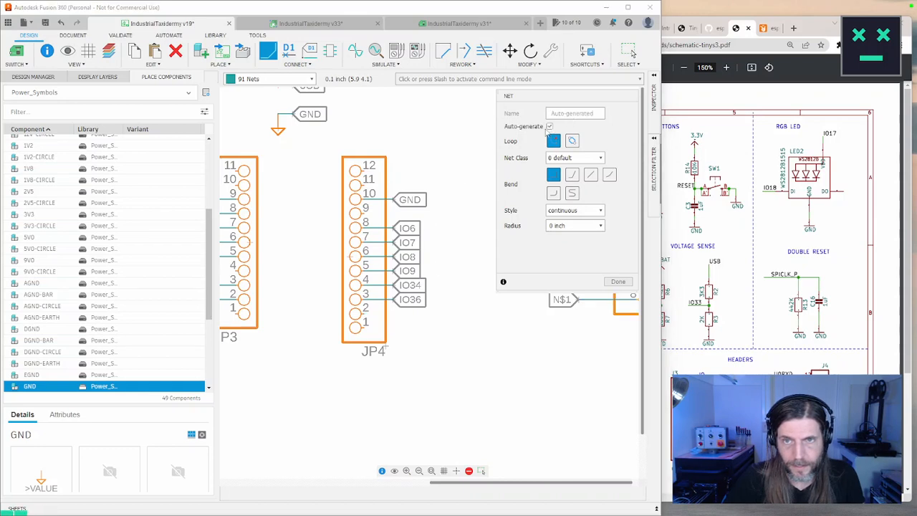
{"action": "left_click", "coordinate": [549, 127]}
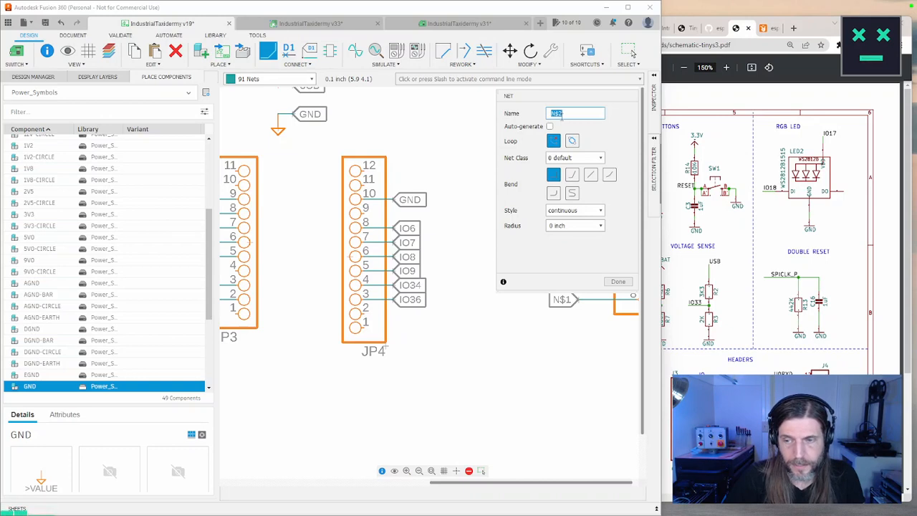
{"action": "type", "text": "IO37"}
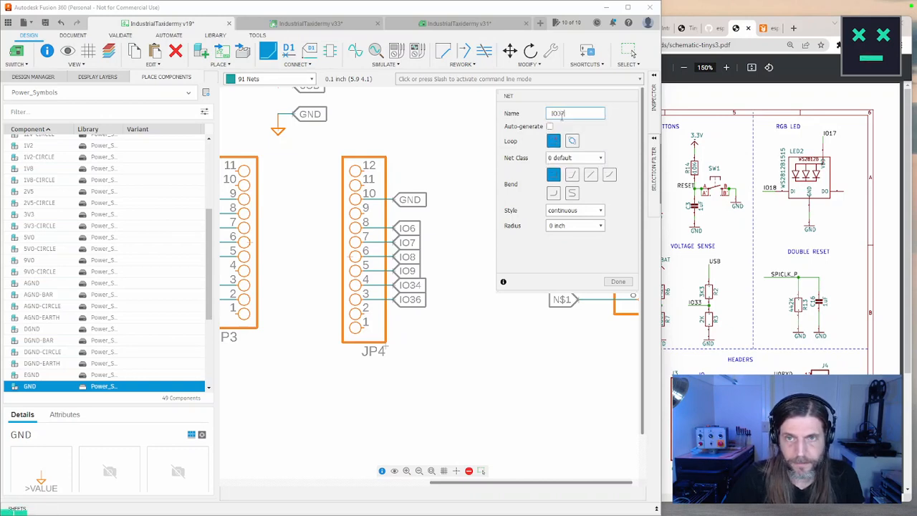
{"action": "left_click", "coordinate": [366, 313]}
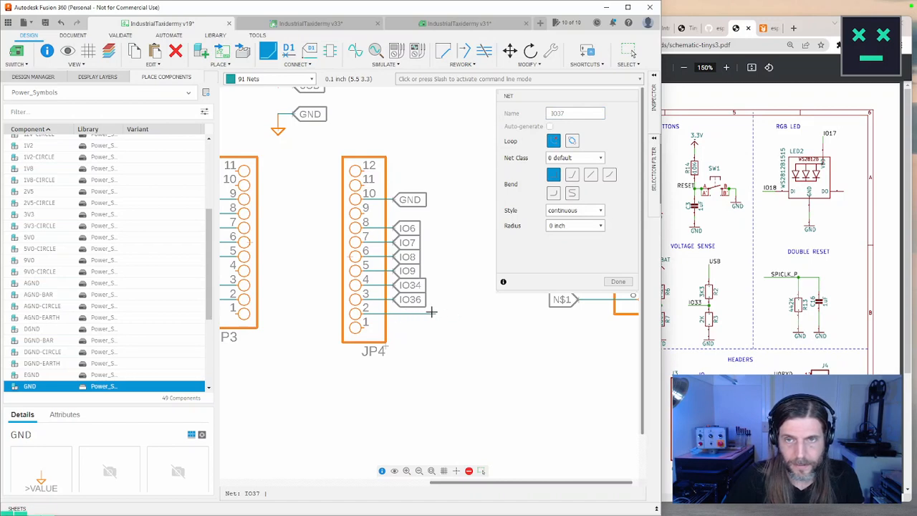
{"action": "left_click", "coordinate": [616, 282]}
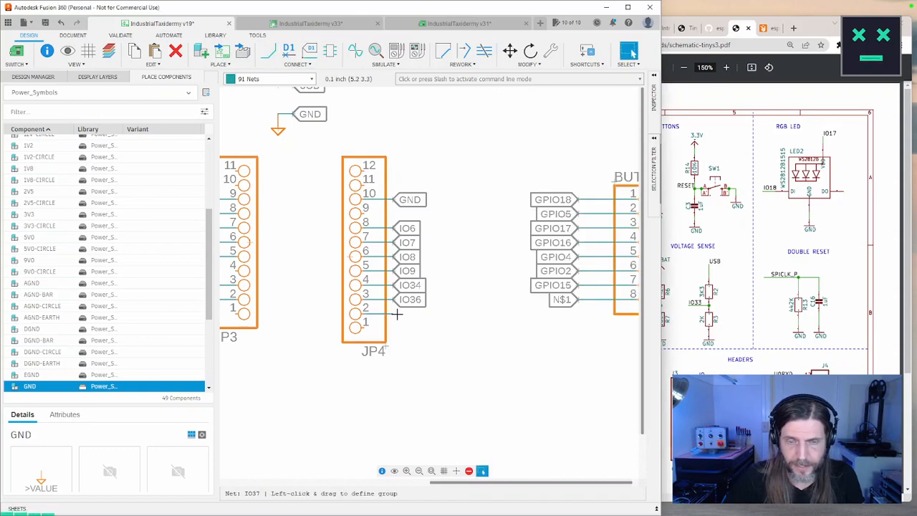
Place an Xref label on the IO37 net at JP4 pin 2, in line with the labels above it
{"action": "key", "text": "l"}
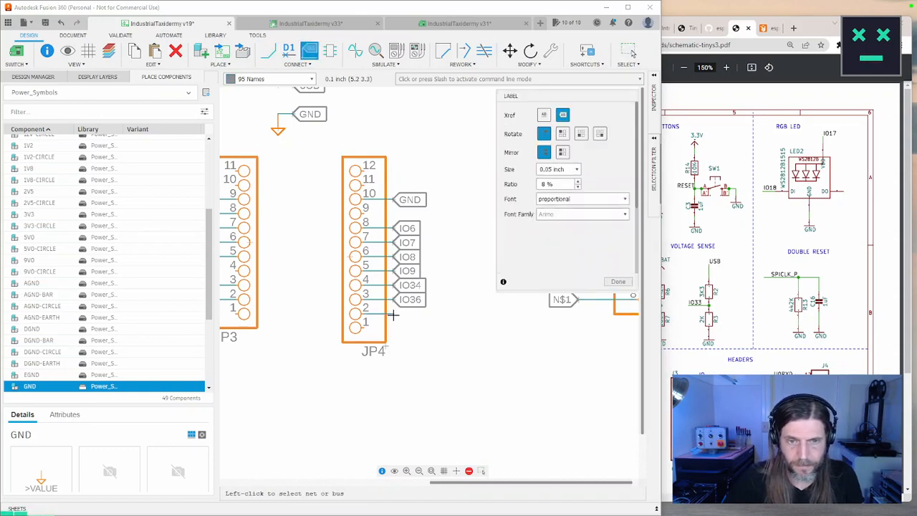
{"action": "left_click", "coordinate": [392, 315]}
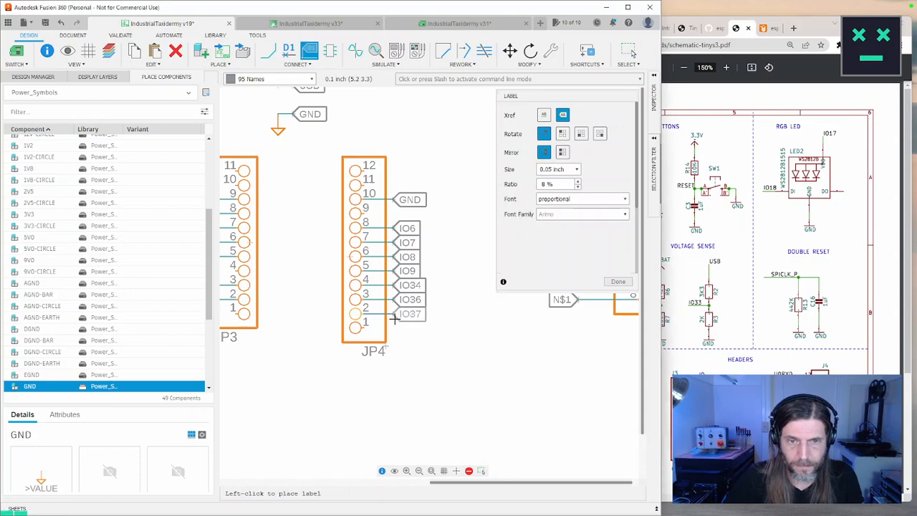
{"action": "left_click", "coordinate": [394, 314]}
{"action": "left_click", "coordinate": [618, 282]}
Rename the net on pin 1 of the BUTTONS connector to GND and accept connecting it to the existing GND net
{"action": "scroll", "coordinate": [525, 383], "scroll_direction": "down", "scroll_amount": 2}
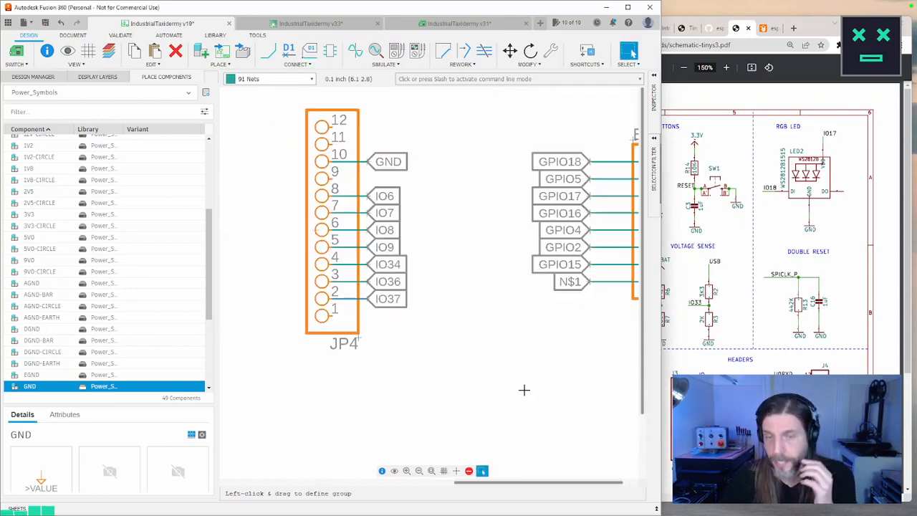
{"action": "scroll", "coordinate": [525, 383], "scroll_direction": "up", "scroll_amount": 2}
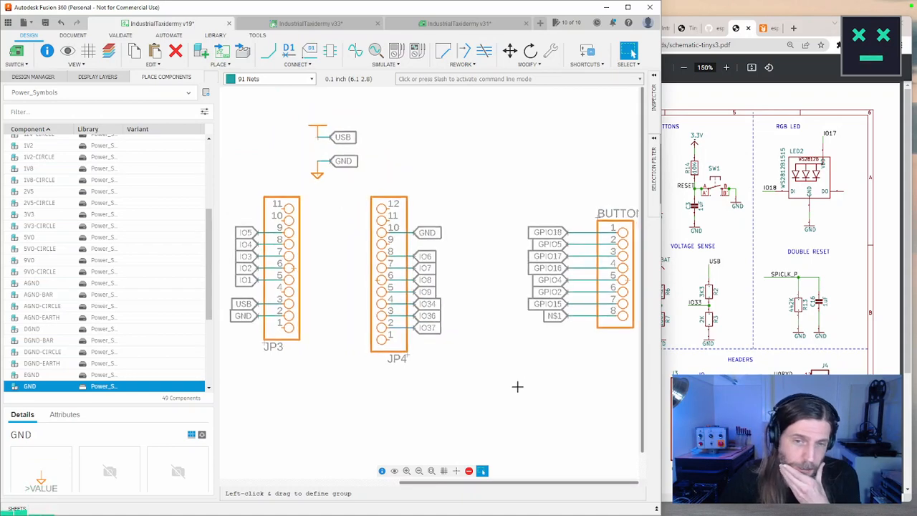
{"action": "middle_click_drag", "start_coordinate": [525, 383], "coordinate": [453, 389]}
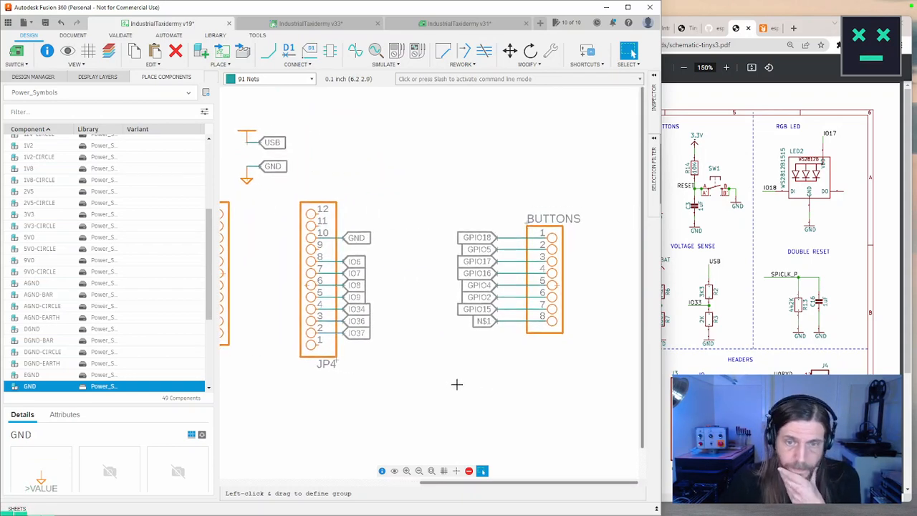
{"action": "scroll", "coordinate": [457, 384], "scroll_direction": "up", "scroll_amount": 1}
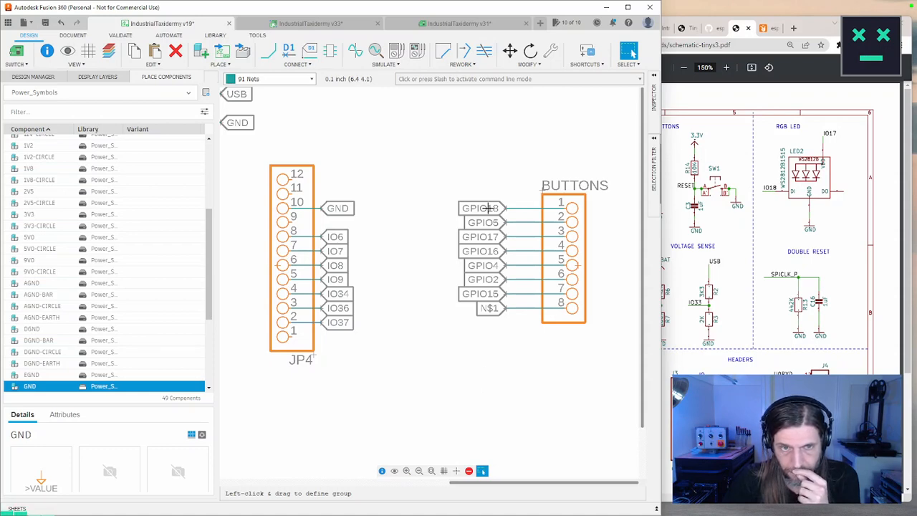
{"action": "key", "text": "n"}
{"action": "left_click", "coordinate": [528, 212]}
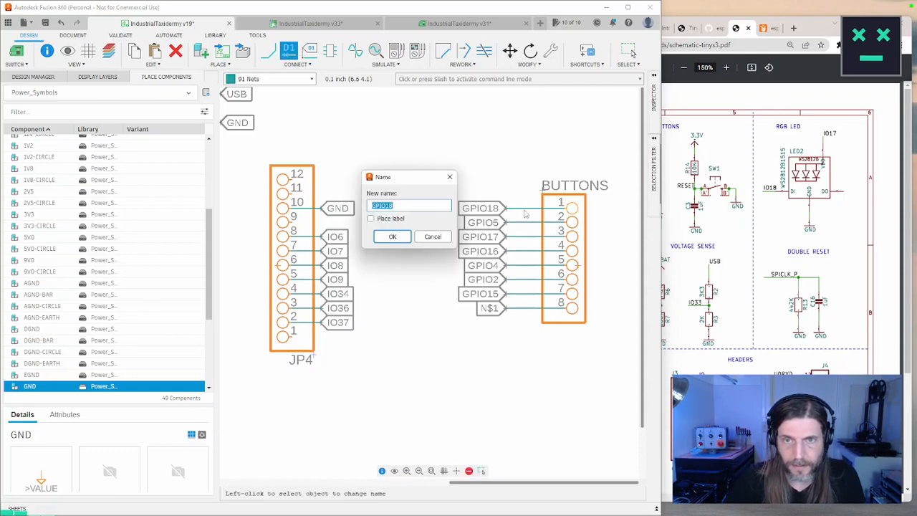
{"action": "type", "text": "GN"}
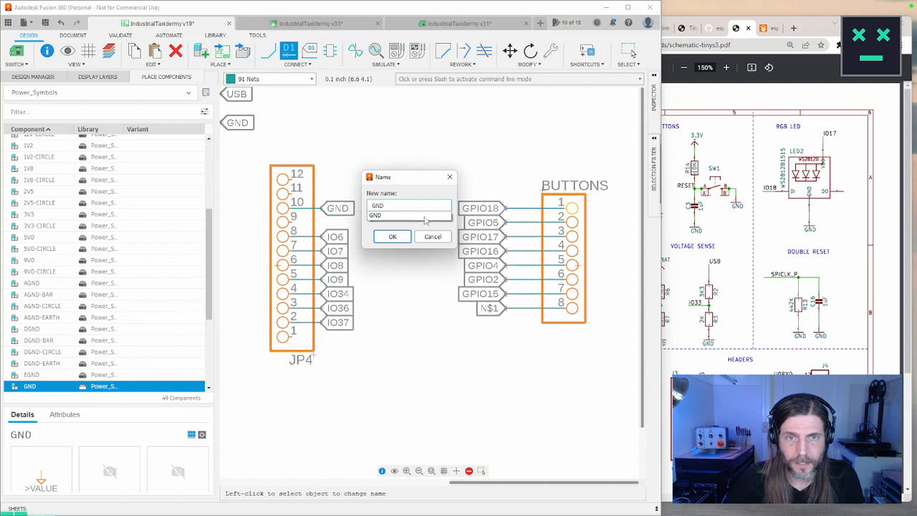
{"action": "type", "text": "D"}
{"action": "left_click", "coordinate": [423, 216]}
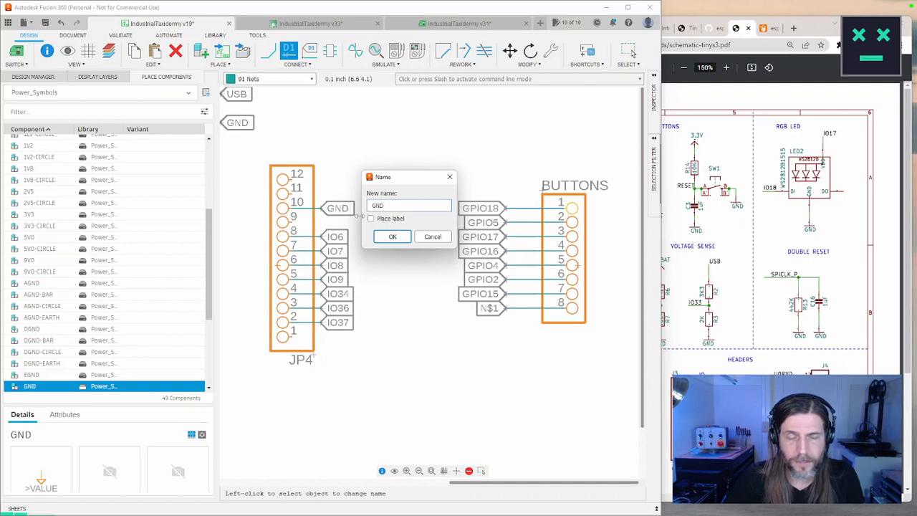
{"action": "left_click", "coordinate": [393, 236]}
{"action": "left_click", "coordinate": [329, 277]}
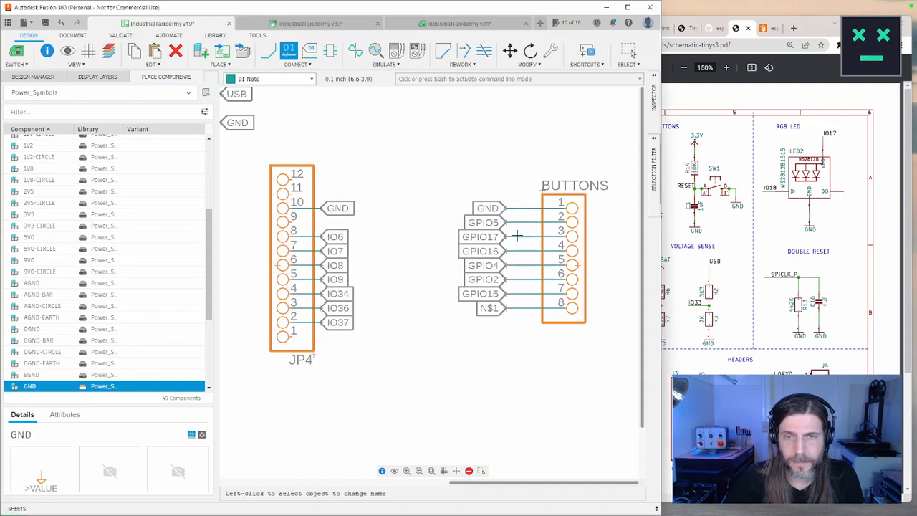
Rename the net on BUTTONS pin 2 to IO6 and accept connecting the two nets
{"action": "left_click", "coordinate": [522, 222]}
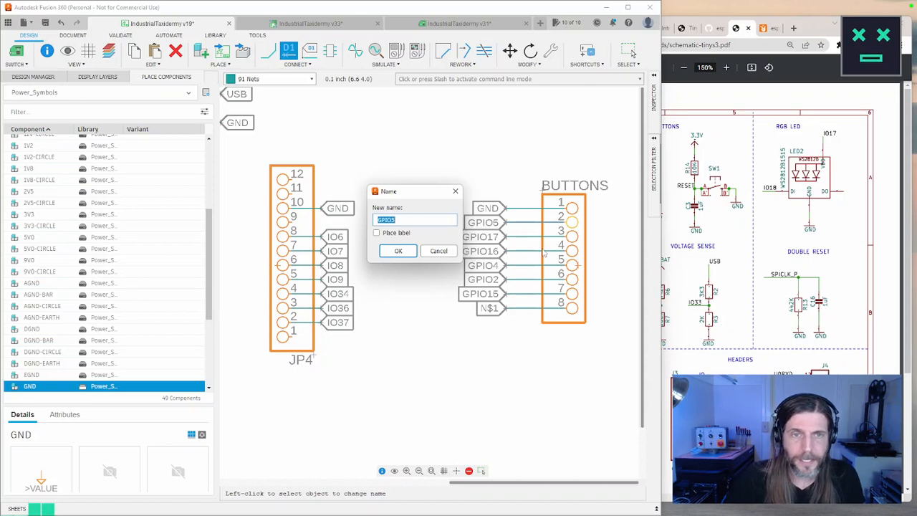
{"action": "type", "text": "IO"}
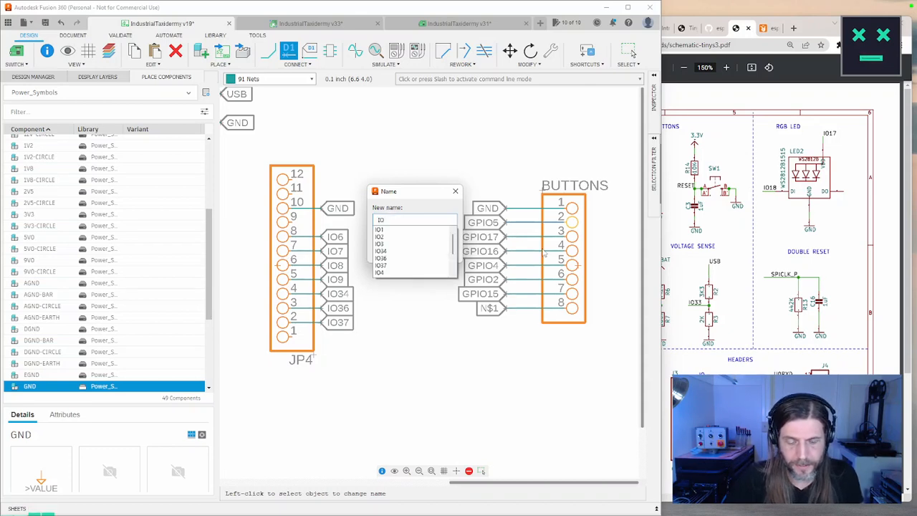
{"action": "type", "text": "6"}
{"action": "key", "text": "Return"}
{"action": "key", "text": "Return"}
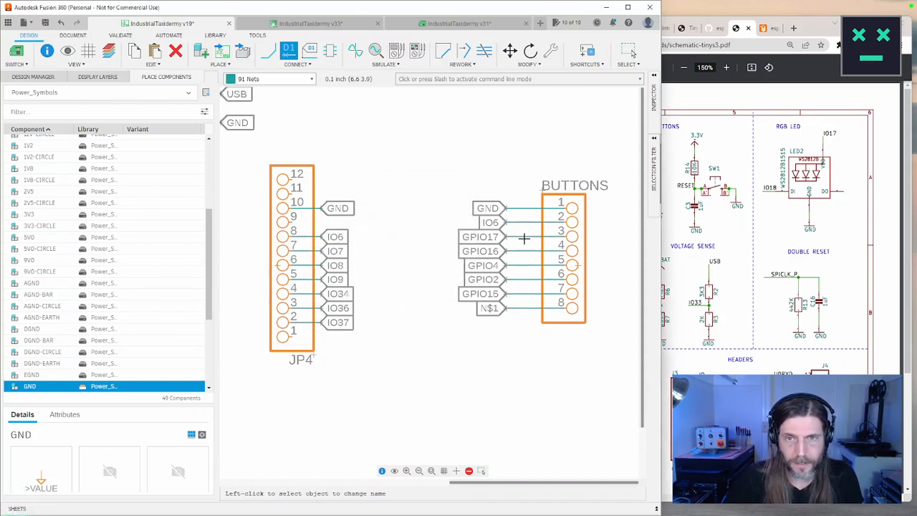
Rename the net on BUTTONS pin 3 to IO7 and accept connecting the two nets
{"action": "left_click", "coordinate": [524, 238]}
{"action": "type", "text": "IO"}
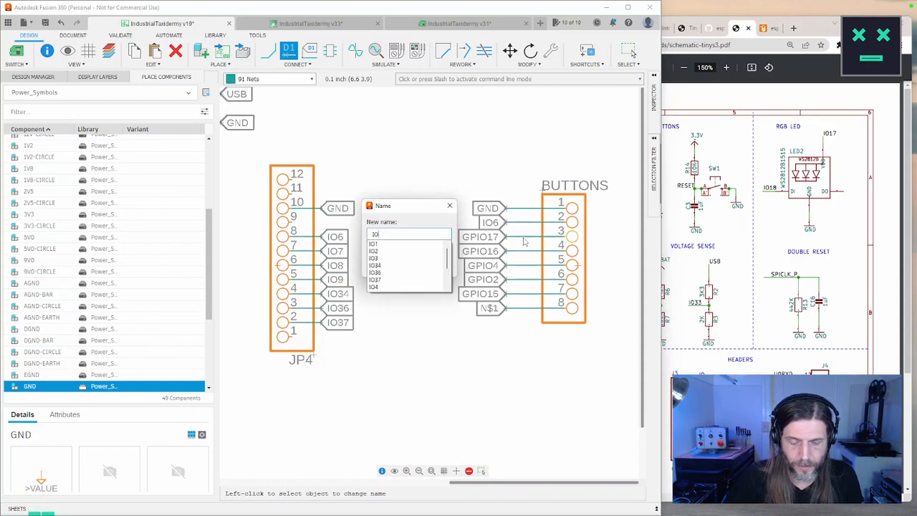
{"action": "type", "text": "7"}
{"action": "left_click", "coordinate": [394, 266]}
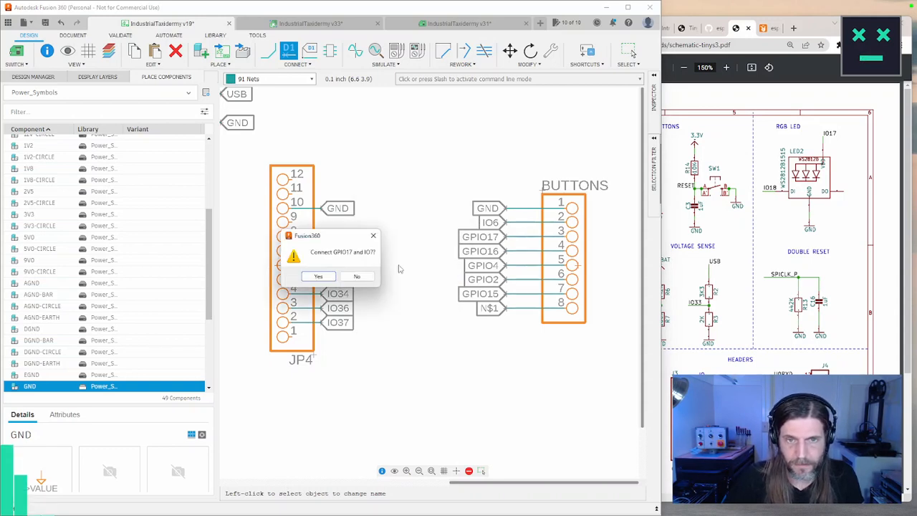
{"action": "left_click", "coordinate": [326, 276]}
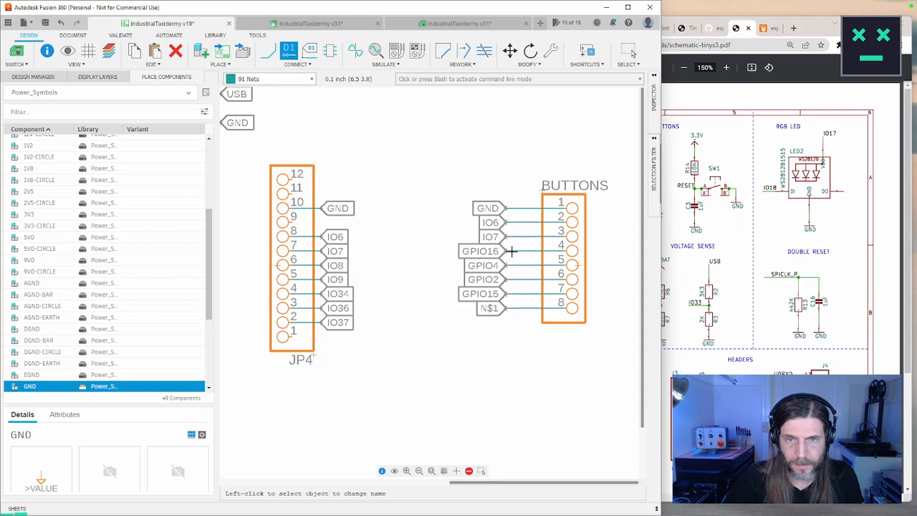
Rename the net on BUTTONS pin 4 to IO8 and accept connecting the two nets
{"action": "left_click", "coordinate": [511, 251]}
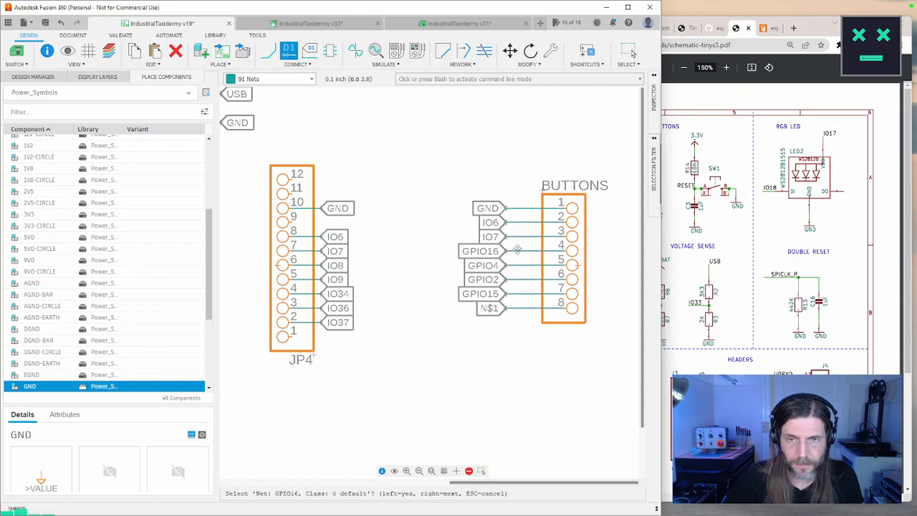
{"action": "left_click", "coordinate": [517, 250]}
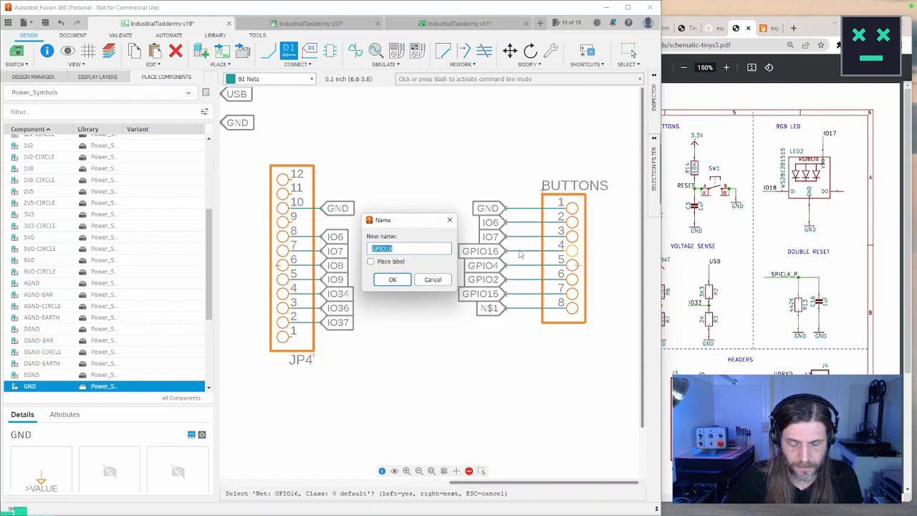
{"action": "type", "text": "IO7"}
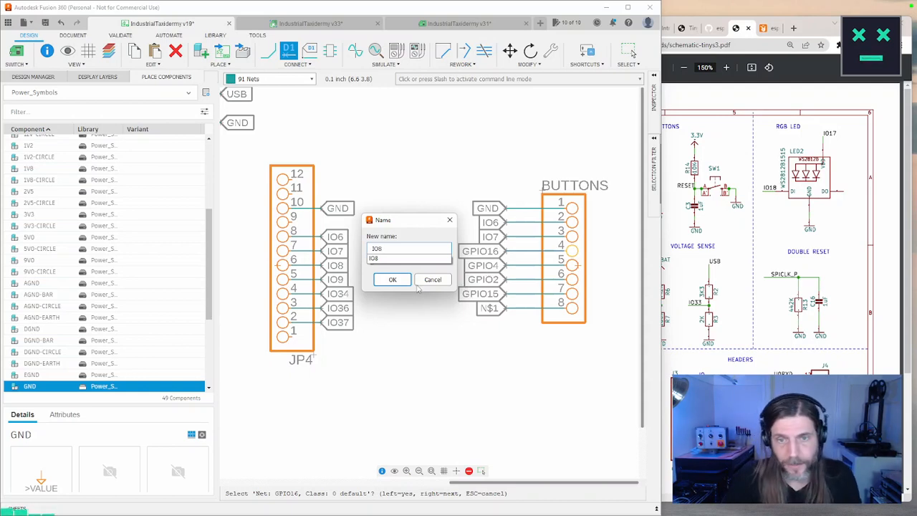
{"action": "left_click", "coordinate": [392, 280]}
{"action": "left_click", "coordinate": [319, 276]}
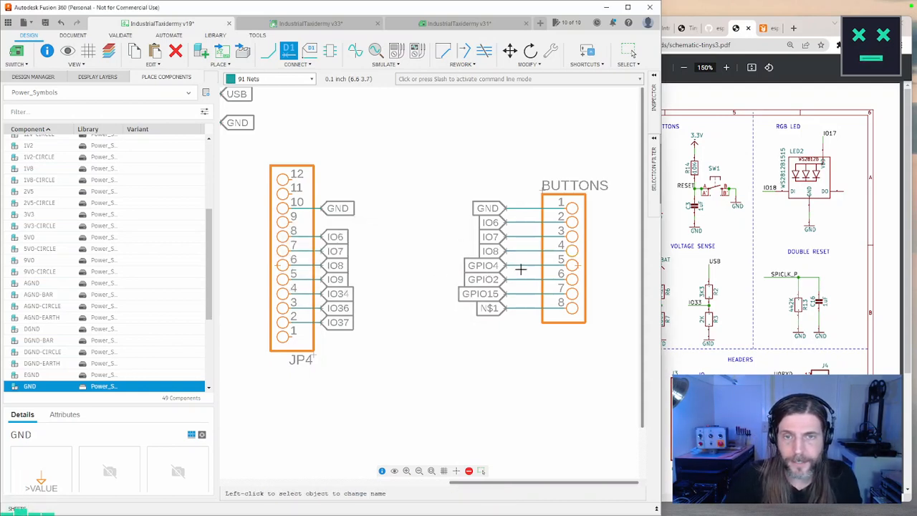
Rename the net on BUTTONS pin 5 to IO9 and accept connecting the two nets
{"action": "left_click", "coordinate": [520, 268]}
{"action": "type", "text": "IO"}
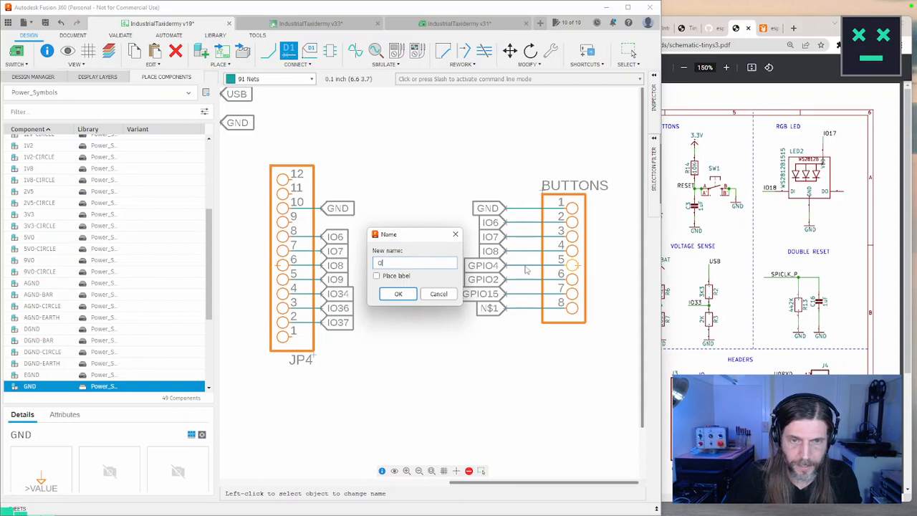
{"action": "type", "text": "9"}
{"action": "key", "text": "Return"}
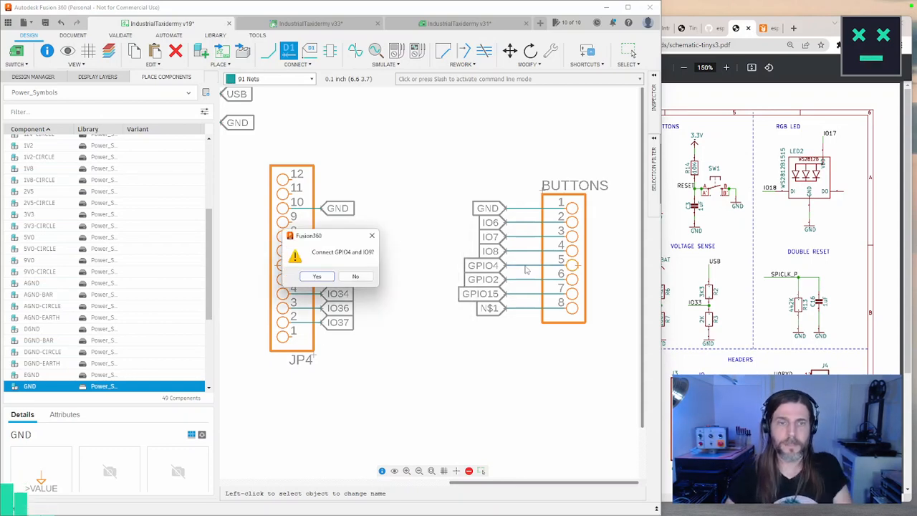
{"action": "left_click", "coordinate": [331, 277]}
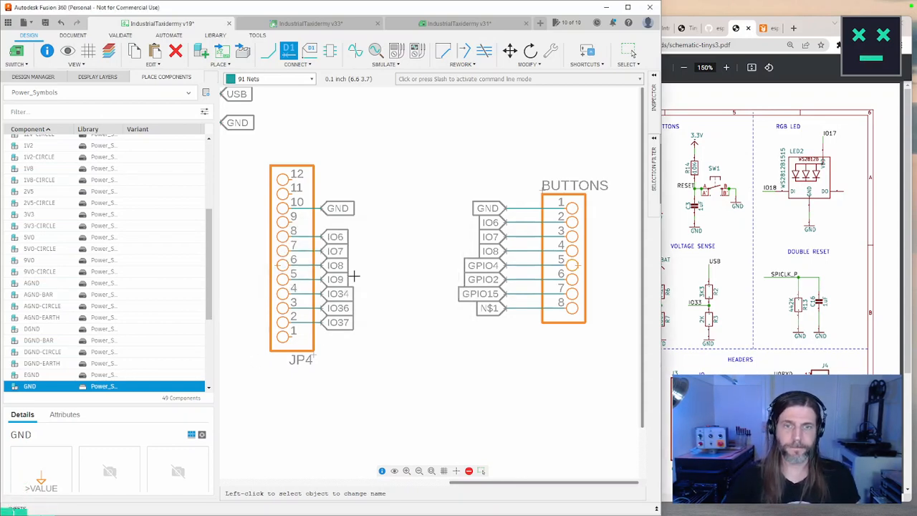
Rename the net on BUTTONS pin 6 to IO34 and accept connecting the two nets
{"action": "left_click", "coordinate": [520, 279]}
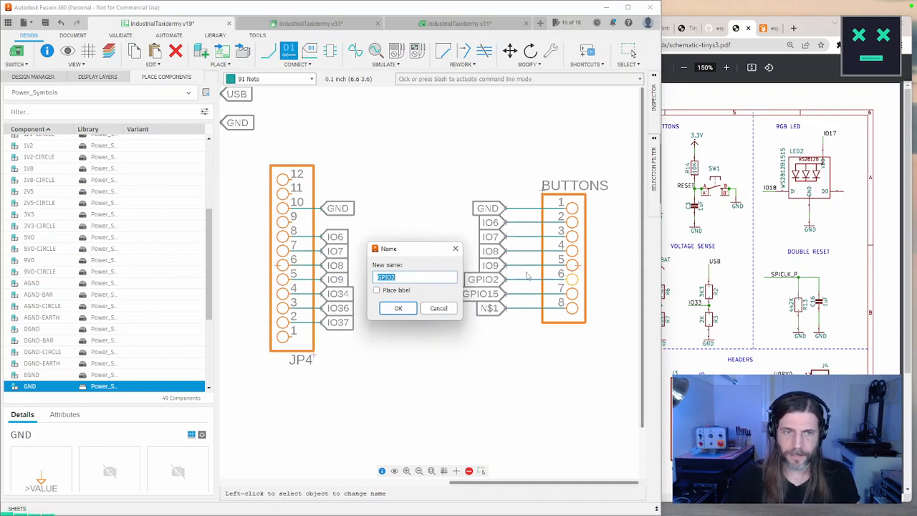
{"action": "type", "text": "IO34"}
{"action": "key", "text": "Return"}
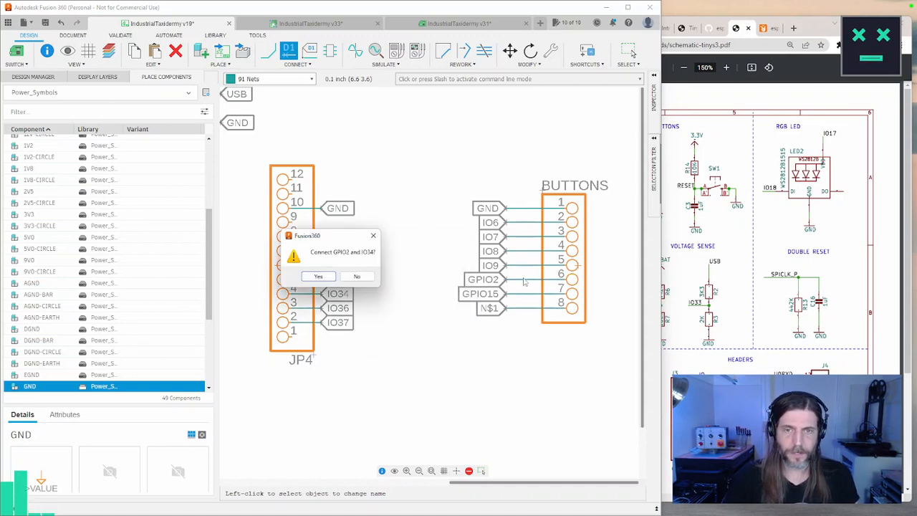
{"action": "left_click", "coordinate": [324, 279]}
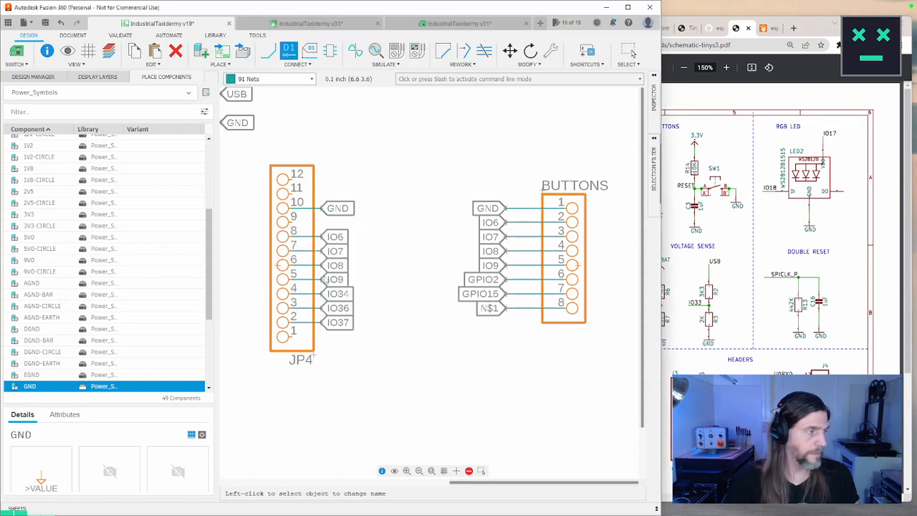
Rename the net on BUTTONS pin 7 to IO36 and accept connecting the two nets
{"action": "left_click", "coordinate": [520, 294]}
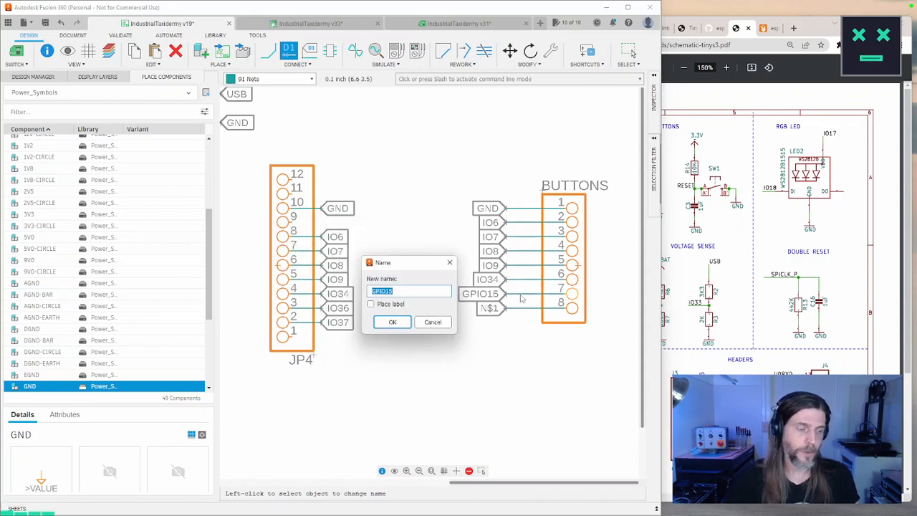
{"action": "type", "text": "IO36"}
{"action": "key", "text": "Return"}
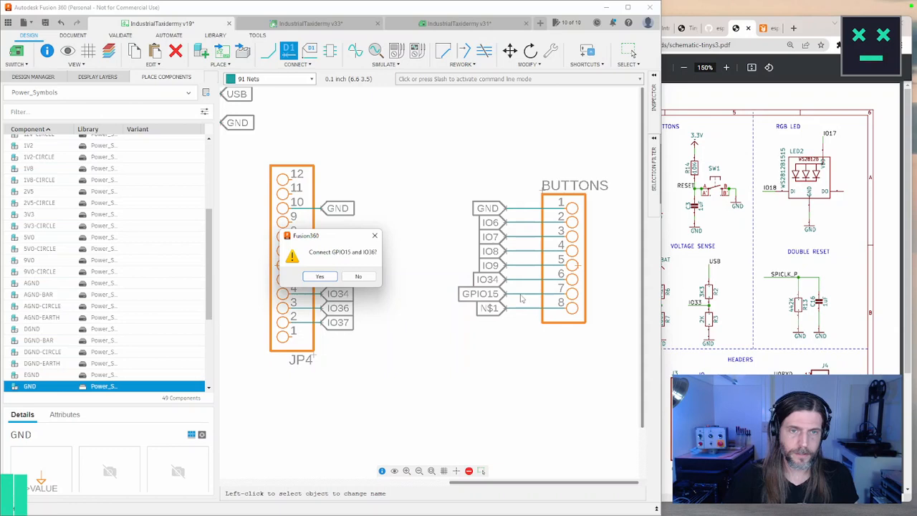
{"action": "left_click", "coordinate": [319, 276]}
Rename the net on BUTTONS pin 8 to IO37 and accept connecting the two nets
{"action": "left_click", "coordinate": [526, 306]}
{"action": "type", "text": "IO37"}
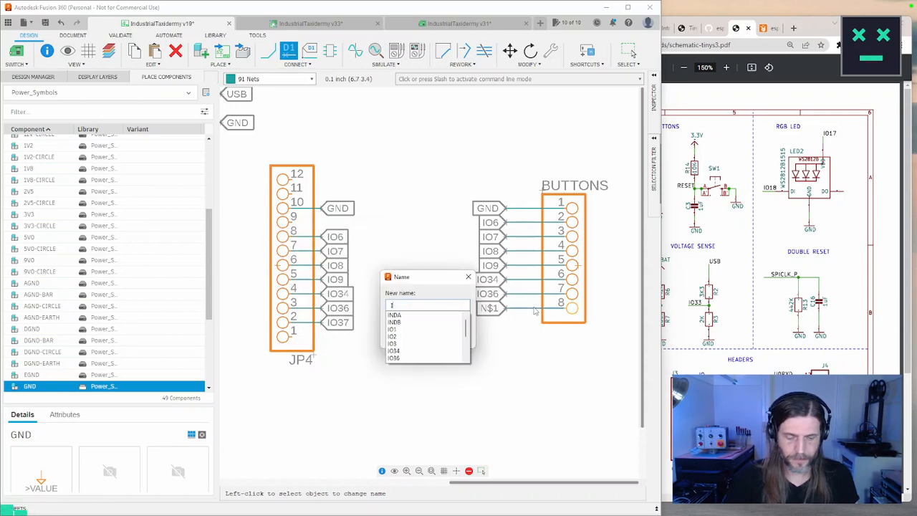
{"action": "key", "text": "Return"}
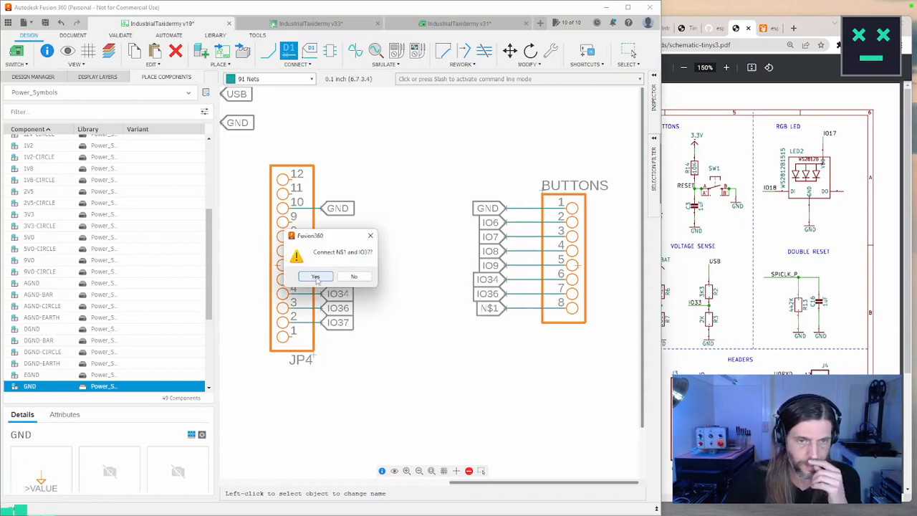
{"action": "left_click", "coordinate": [320, 277]}
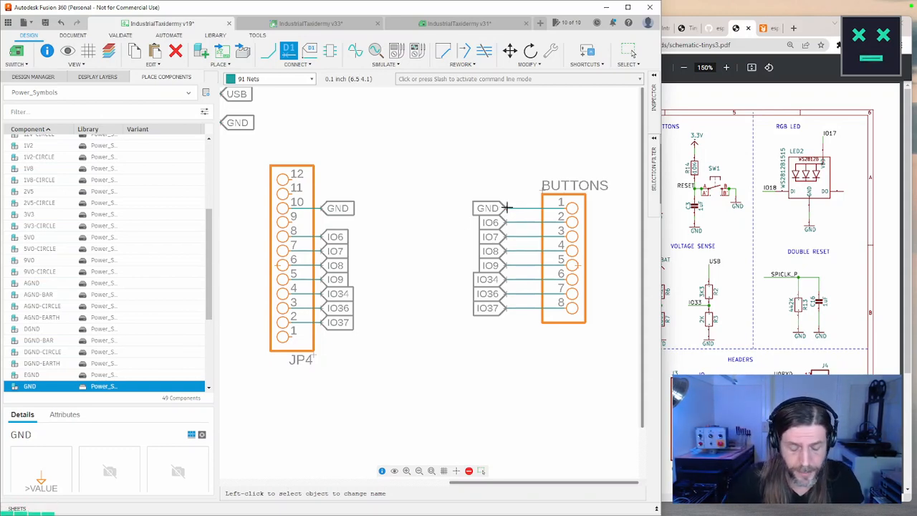
Move the BUTTONS connector with its wires and labels closer to JP4, lining up its IO6–IO37 labels with the matching JP4 labels
{"action": "key", "text": "Escape"}
{"action": "left_click_drag", "start_coordinate": [438, 169], "coordinate": [603, 341]}
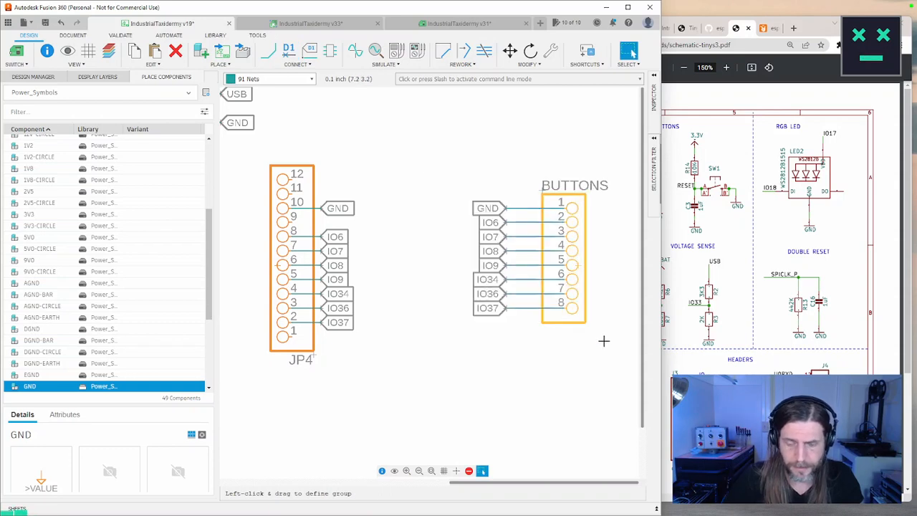
{"action": "key", "text": "m"}
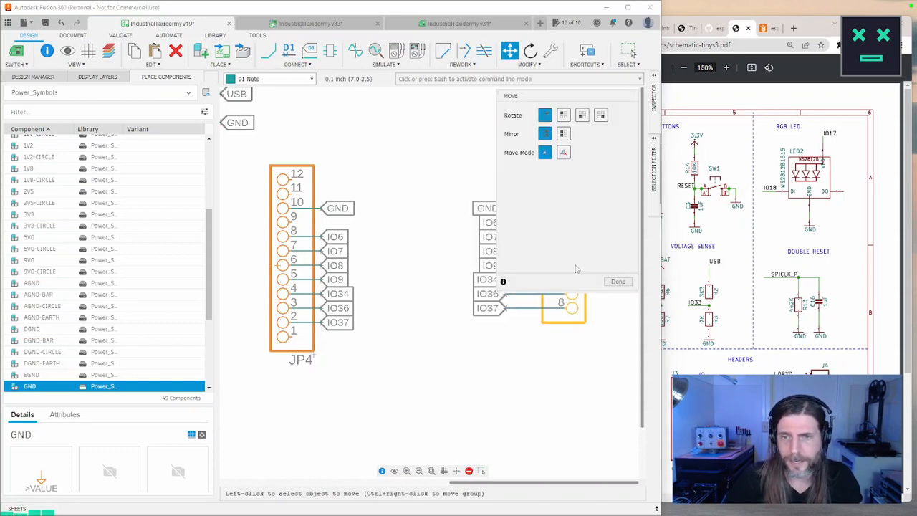
{"action": "middle_click_drag", "start_coordinate": [560, 332], "coordinate": [530, 395]}
{"action": "right_click", "coordinate": [580, 338], "text": "ctrl"}
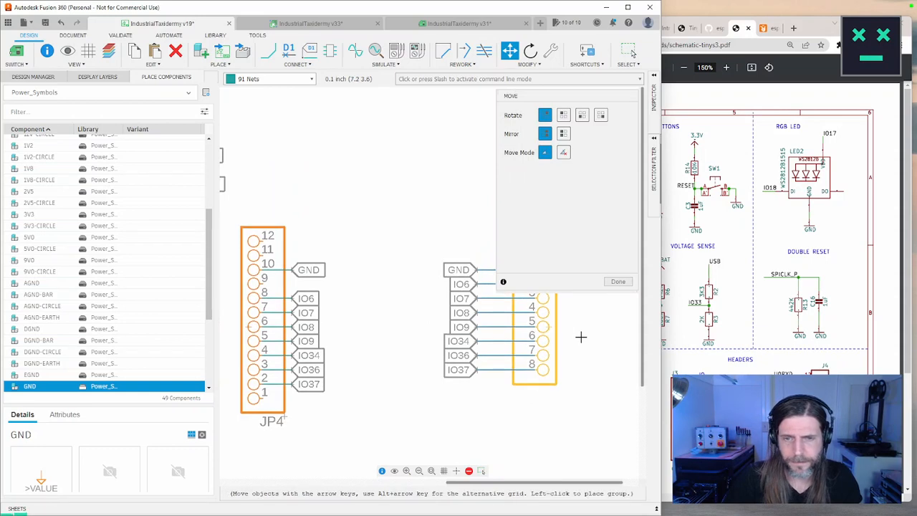
{"action": "left_click", "coordinate": [533, 361]}
{"action": "middle_click_drag", "start_coordinate": [568, 358], "coordinate": [543, 366]}
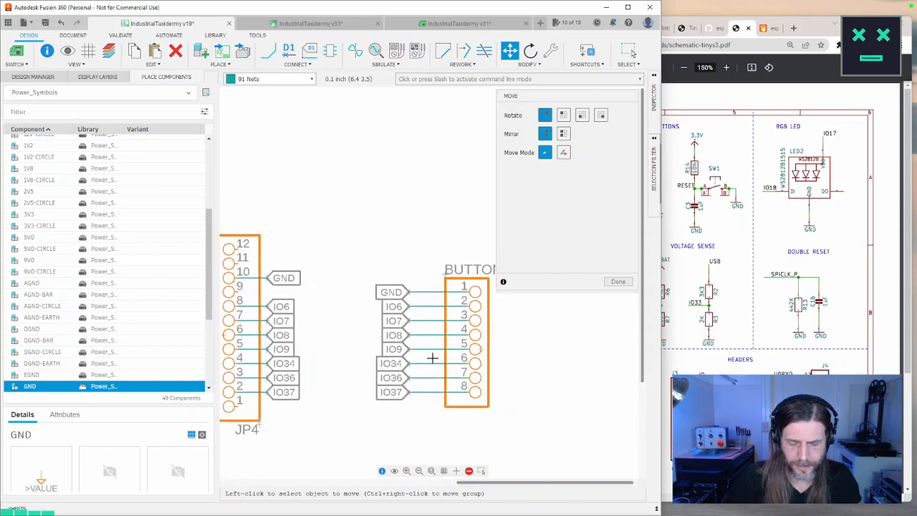
{"action": "left_click", "coordinate": [408, 293]}
{"action": "key", "text": "Escape"}
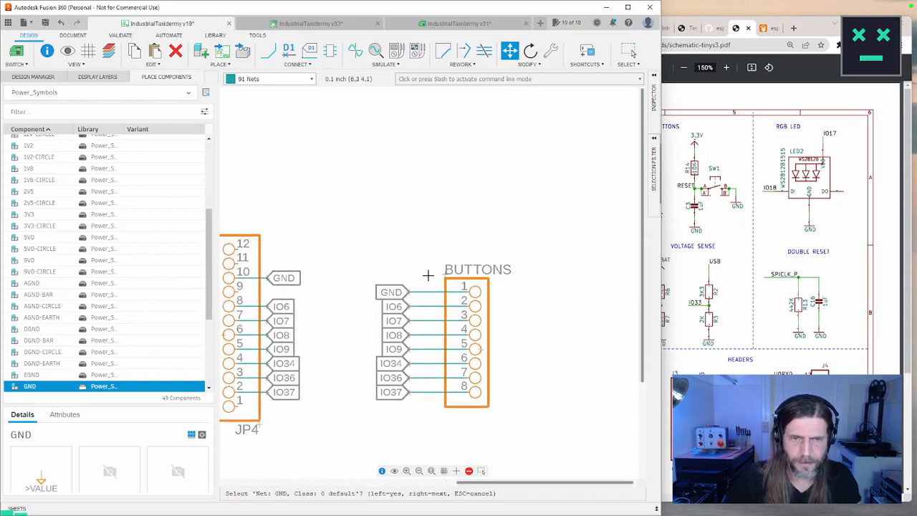
{"action": "key", "text": "m"}
{"action": "left_click", "coordinate": [409, 290]}
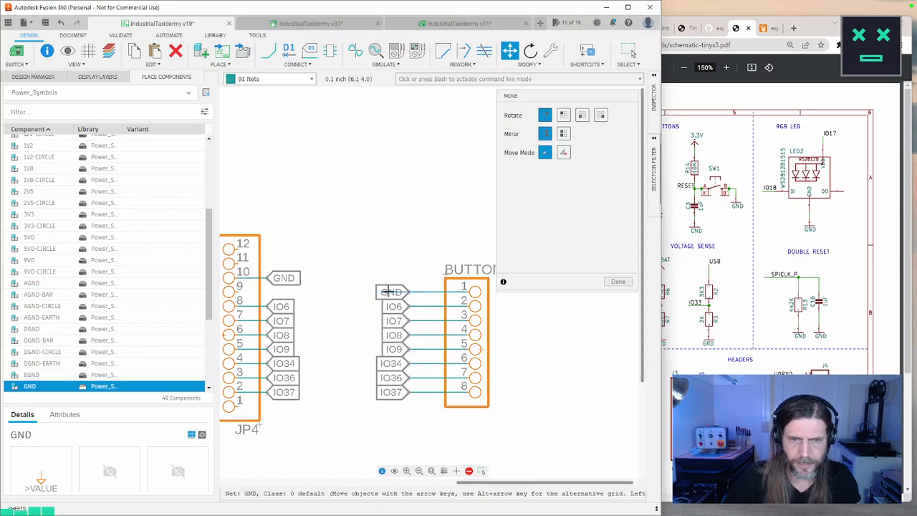
{"action": "key", "text": "Escape"}
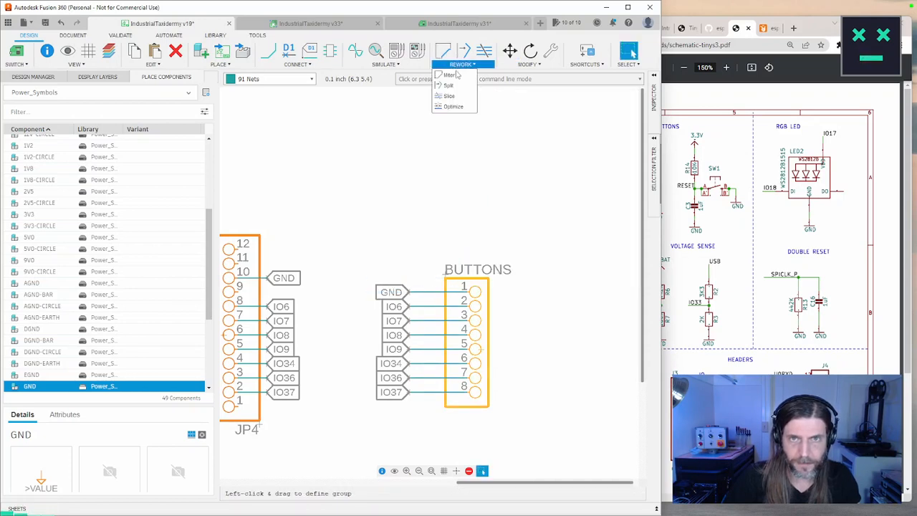
{"action": "left_click", "coordinate": [442, 122]}
{"action": "left_click", "coordinate": [414, 282]}
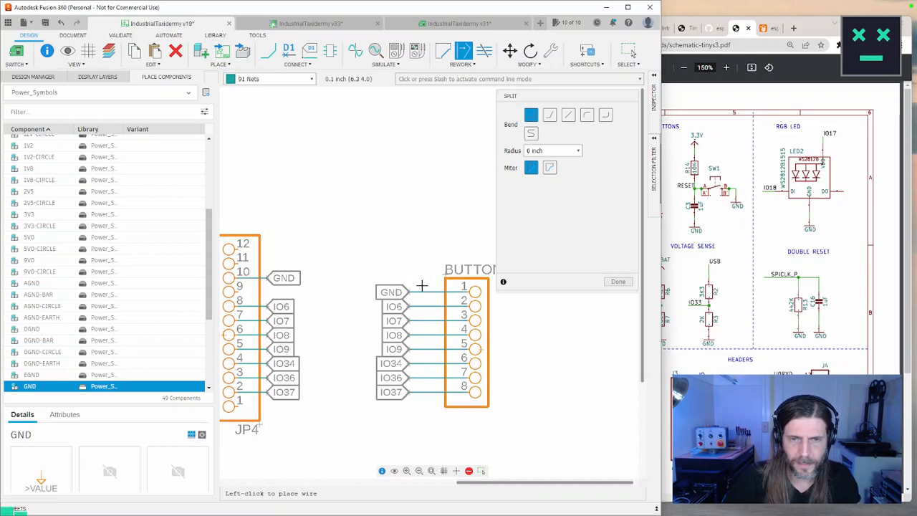
{"action": "left_click", "coordinate": [424, 285]}
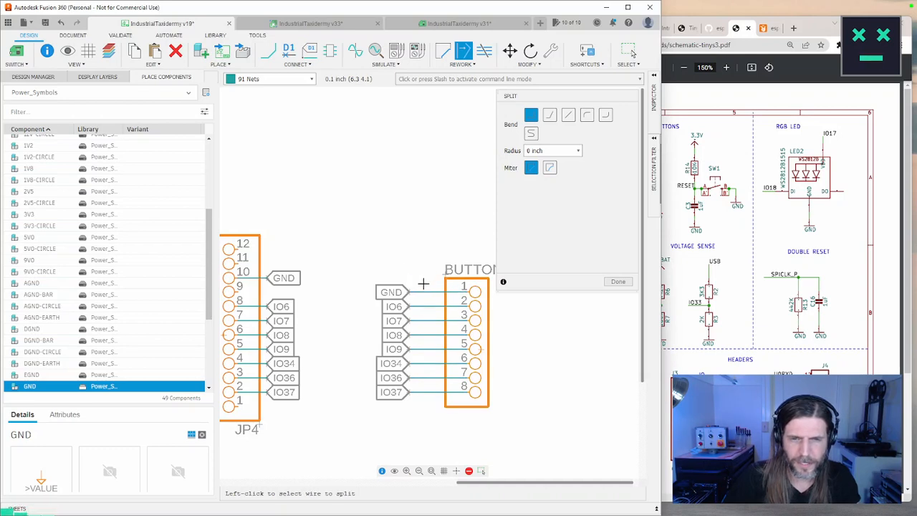
{"action": "key", "text": "m"}
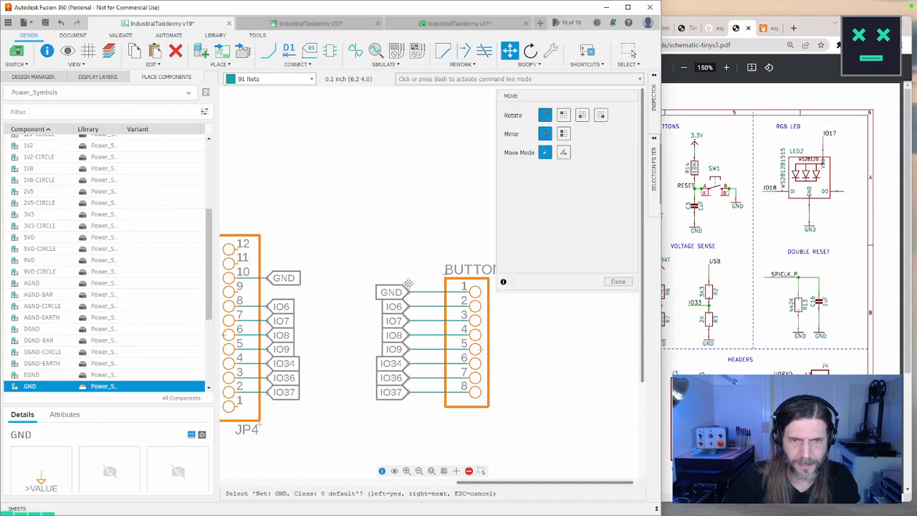
{"action": "key", "text": "Escape"}
Try to move the GND label and wire of BUTTONS pin 1 level with the GND label on JP4 pin 10
{"action": "key", "text": "m"}
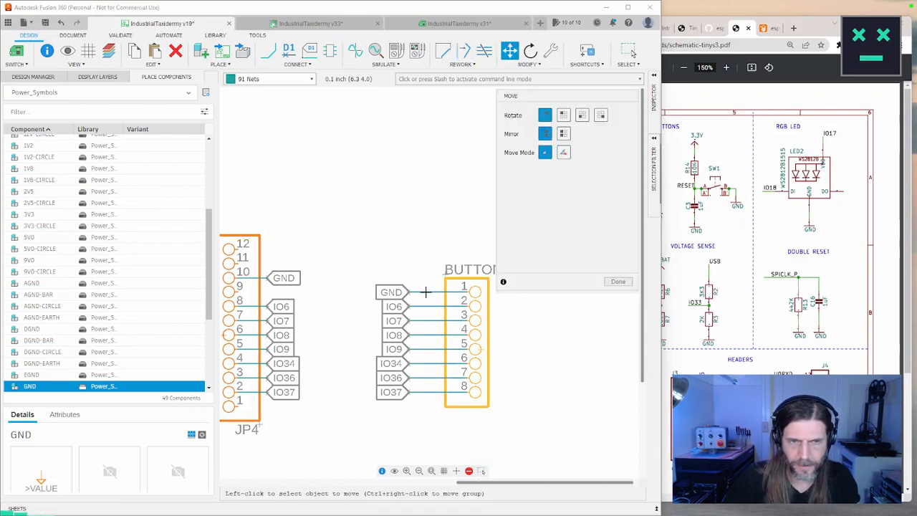
{"action": "left_click", "coordinate": [390, 291]}
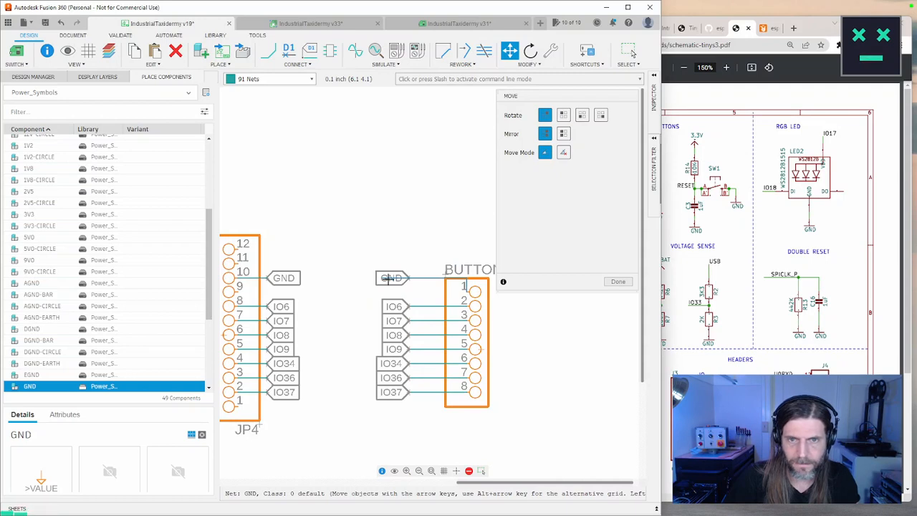
{"action": "left_click", "coordinate": [391, 278]}
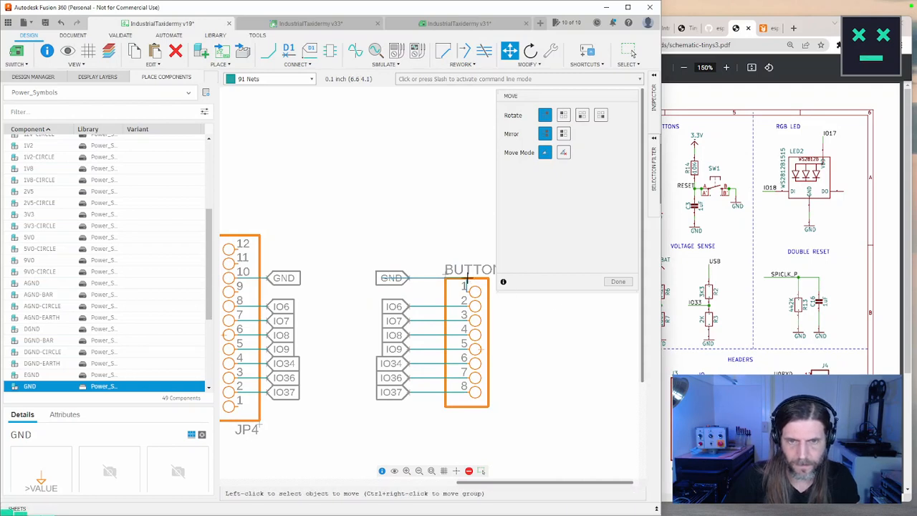
{"action": "left_click", "coordinate": [467, 276]}
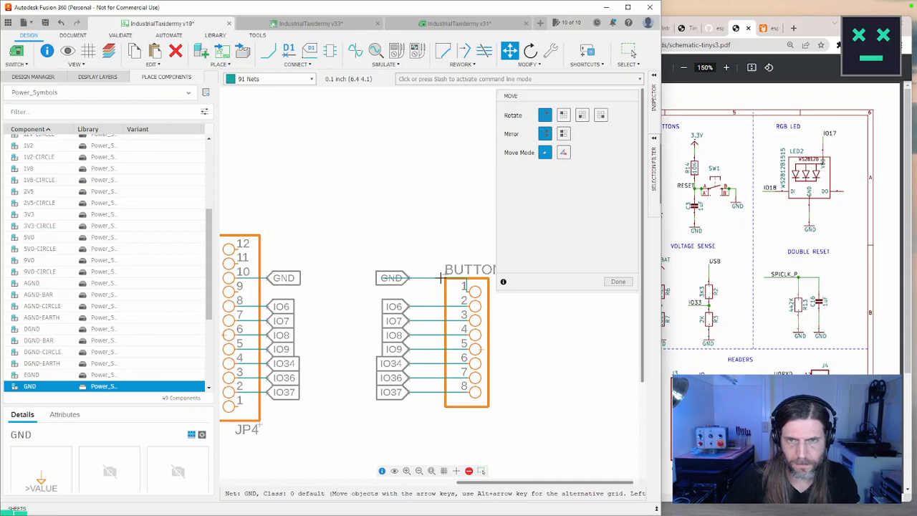
{"action": "left_click", "coordinate": [441, 277]}
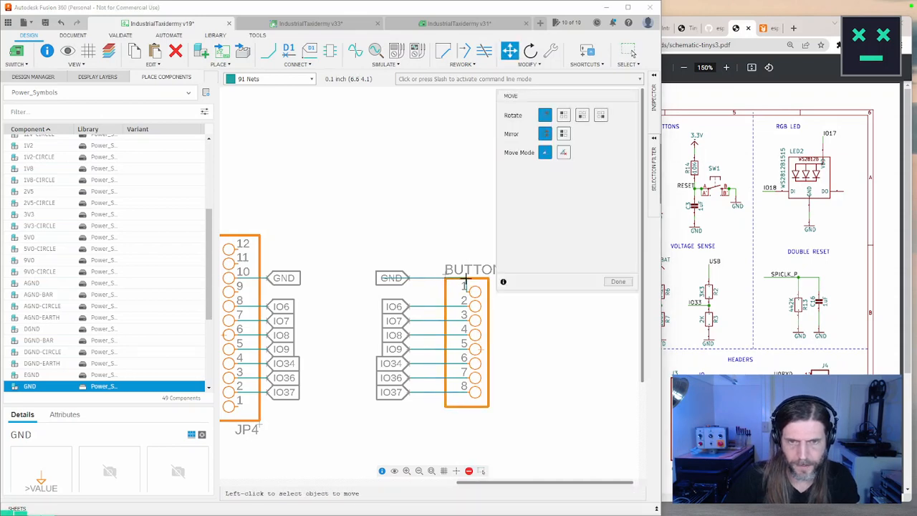
{"action": "left_click", "coordinate": [465, 278]}
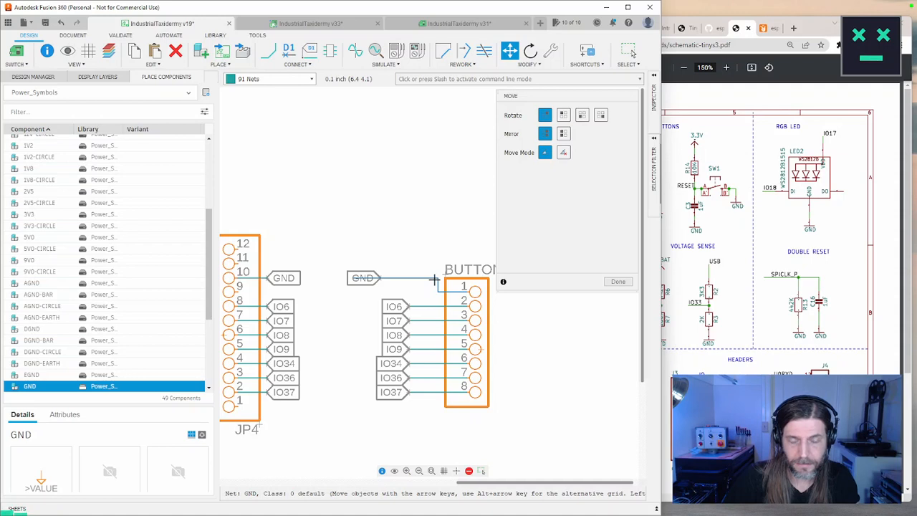
{"action": "left_click", "coordinate": [434, 282]}
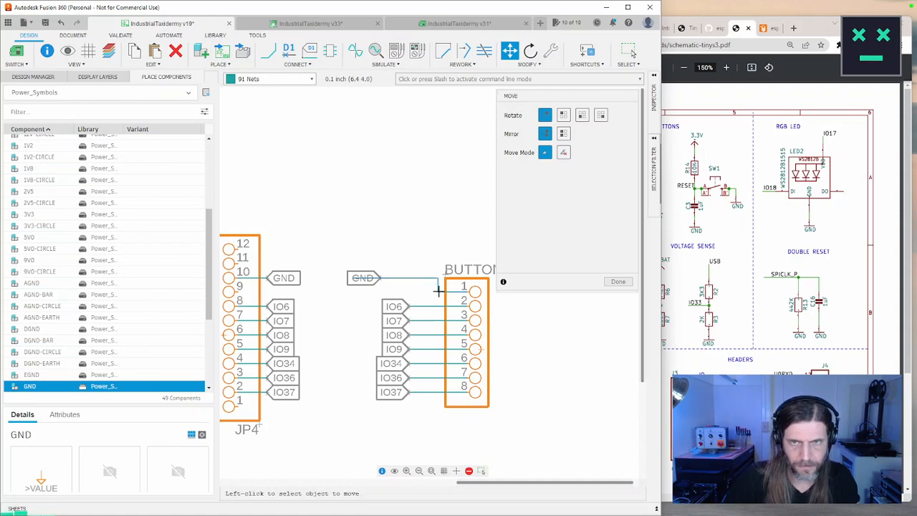
{"action": "left_click", "coordinate": [438, 291]}
{"action": "left_click", "coordinate": [434, 292]}
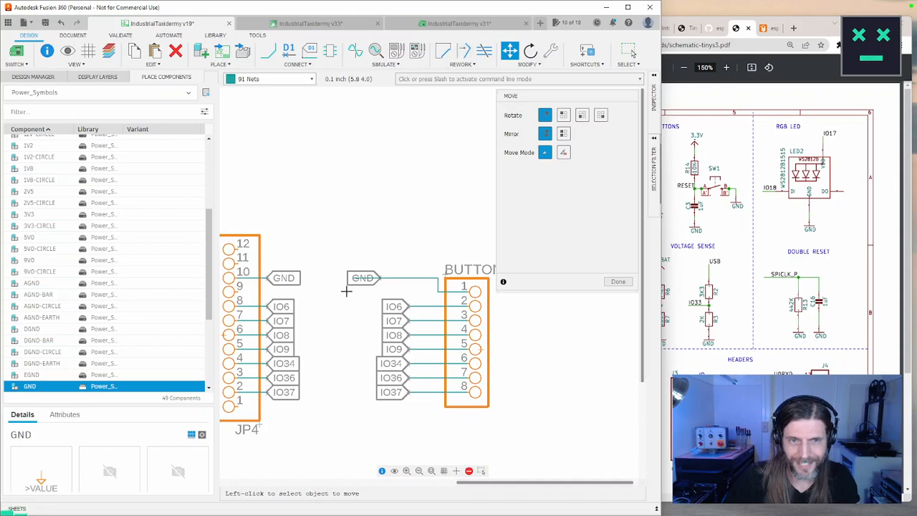
Undo the GND wire changes at BUTTONS pin 1, keeping the BUTTONS connector in its moved position beside JP4
{"action": "key", "text": "Escape"}
{"action": "key", "text": "ctrl+z"}
{"action": "key", "text": "ctrl+z"}
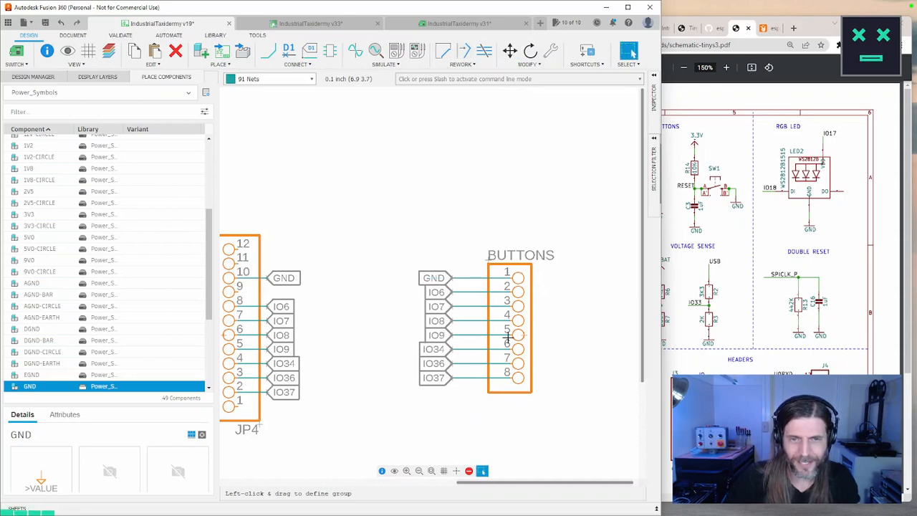
{"action": "key", "text": "ctrl+y"}
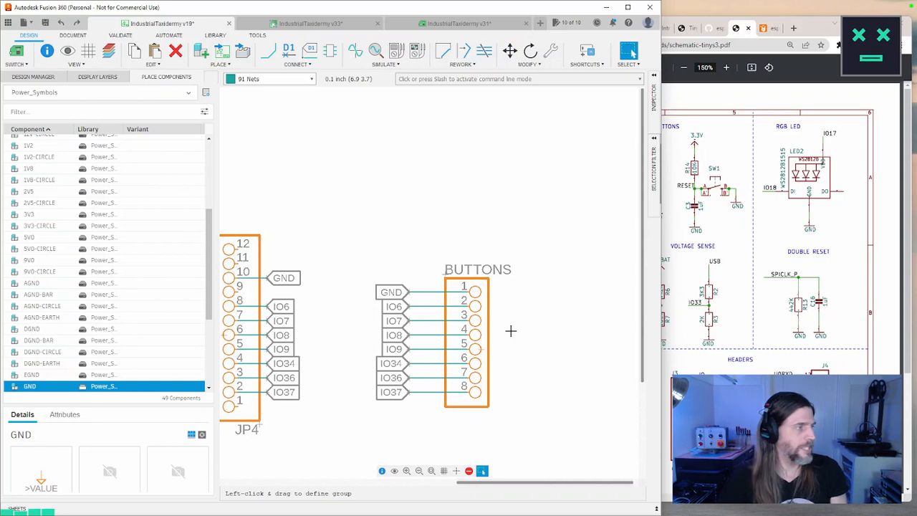
Save the schematic with the version description "User Saved"
{"action": "key", "text": "ctrl+s"}
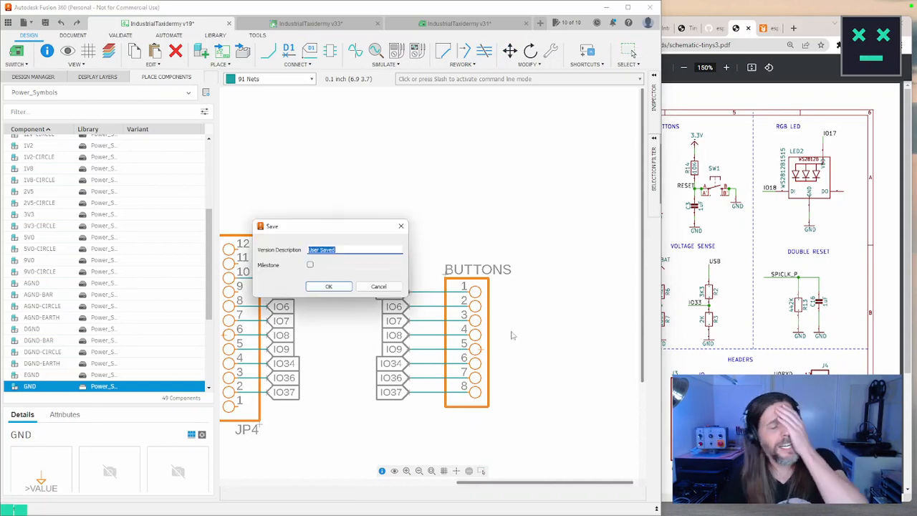
{"action": "left_click", "coordinate": [342, 288]}
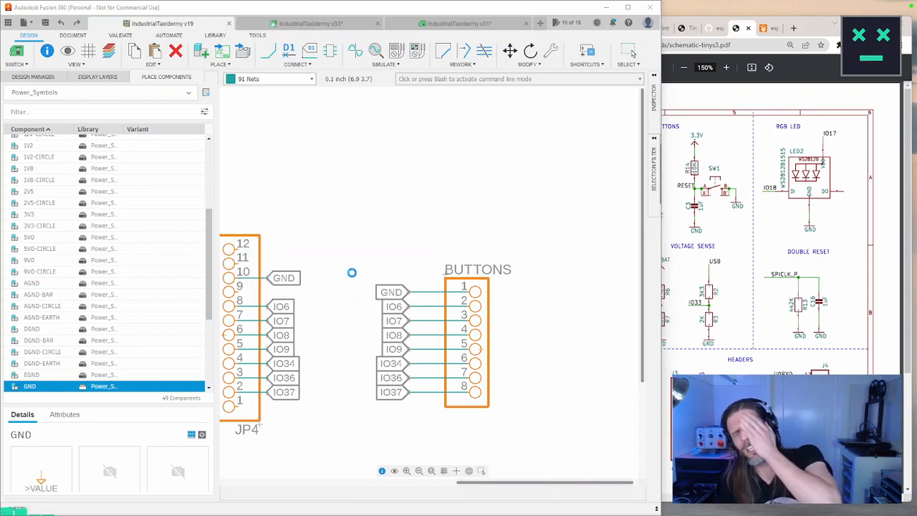
Rename the GPIO13 net at resistor R1 to IO1 and connect it to JP3's IO1 net
{"action": "middle_click_drag", "start_coordinate": [373, 194], "coordinate": [455, 195]}
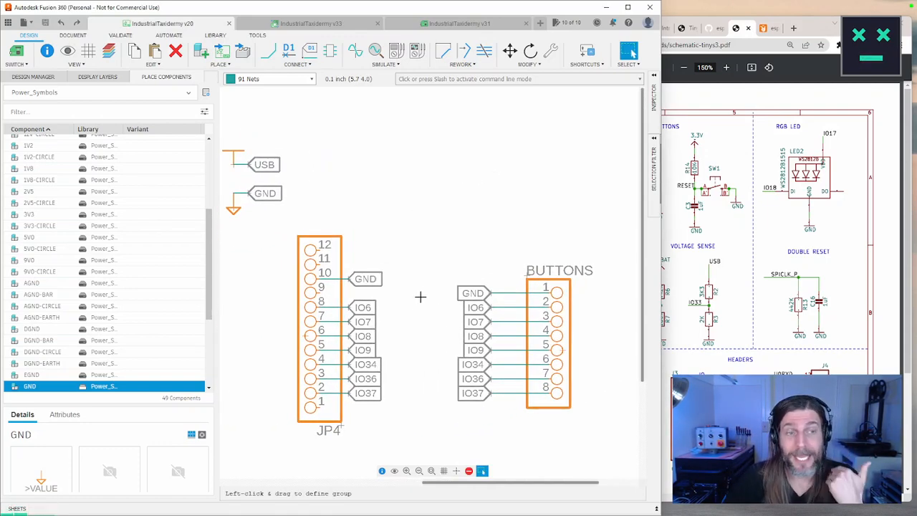
{"action": "middle_click_drag", "start_coordinate": [345, 212], "coordinate": [551, 175]}
{"action": "middle_click_drag", "start_coordinate": [376, 208], "coordinate": [555, 190]}
{"action": "middle_click_drag", "start_coordinate": [456, 222], "coordinate": [507, 227]}
{"action": "middle_click_drag", "start_coordinate": [431, 231], "coordinate": [490, 230]}
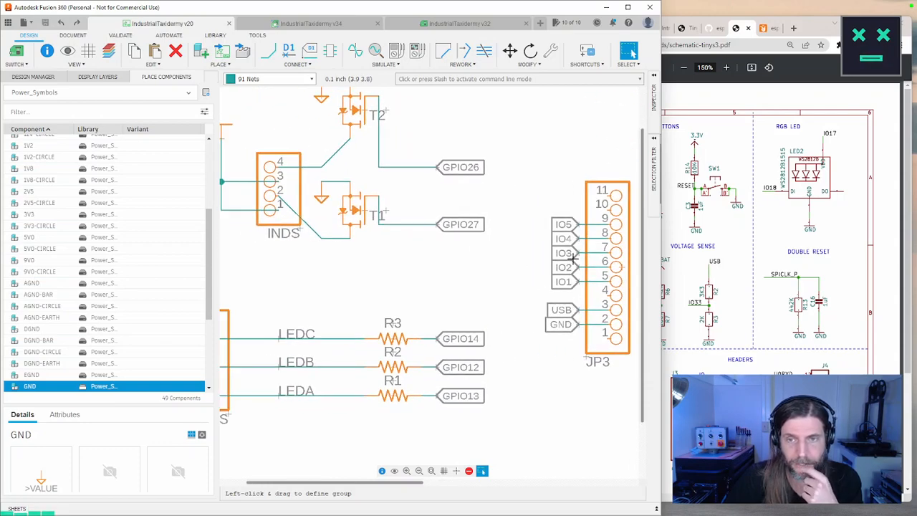
{"action": "mouse_move", "coordinate": [508, 294]}
{"action": "middle_mouse_down"}
{"action": "mouse_move", "coordinate": [304, 285]}
{"action": "mouse_move", "coordinate": [228, 302]}
{"action": "mouse_move", "coordinate": [501, 284]}
{"action": "middle_mouse_up"}
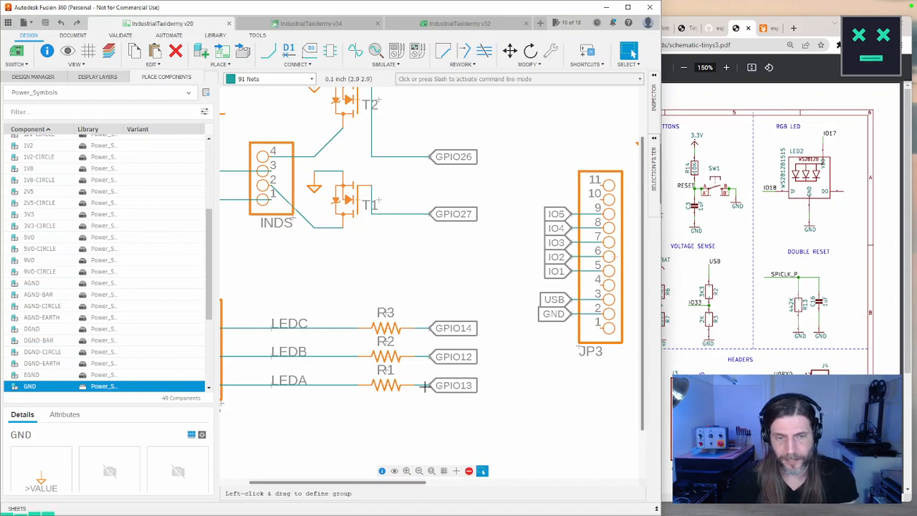
{"action": "key", "text": "n"}
{"action": "left_click", "coordinate": [425, 387]}
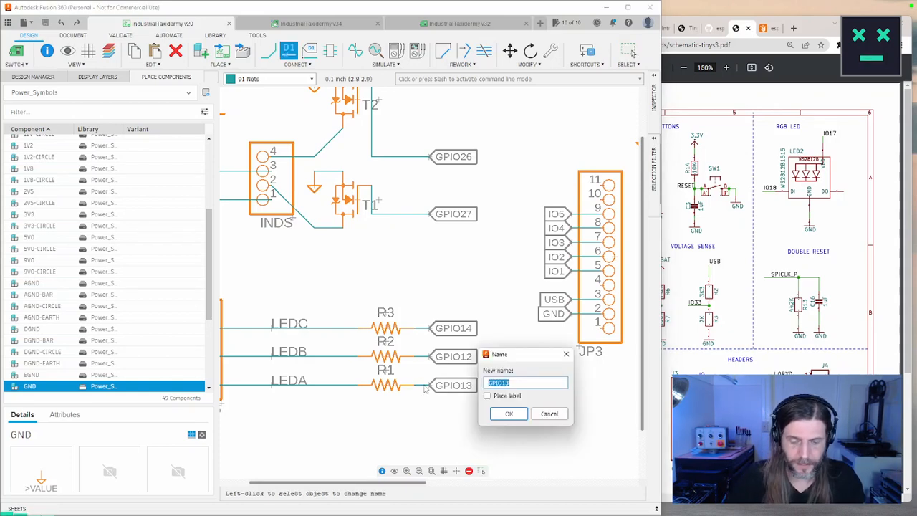
{"action": "type", "text": "IO1"}
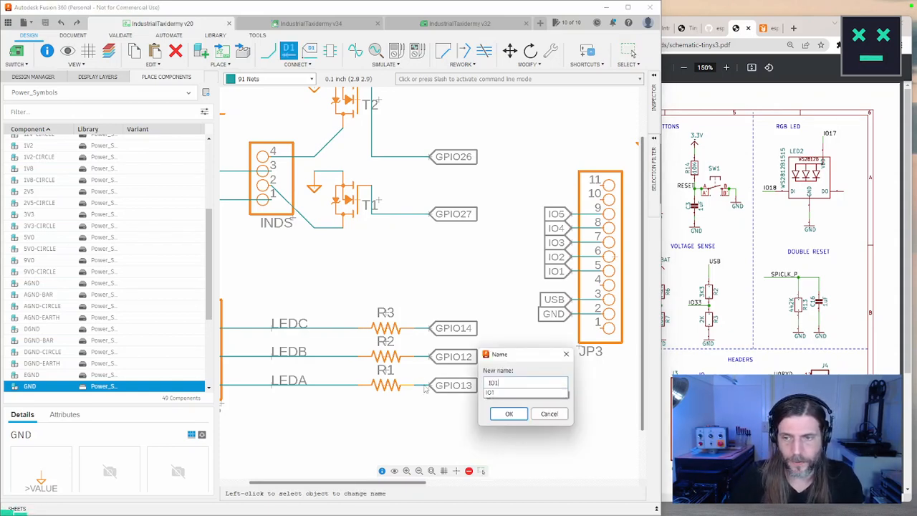
{"action": "key", "text": "Return"}
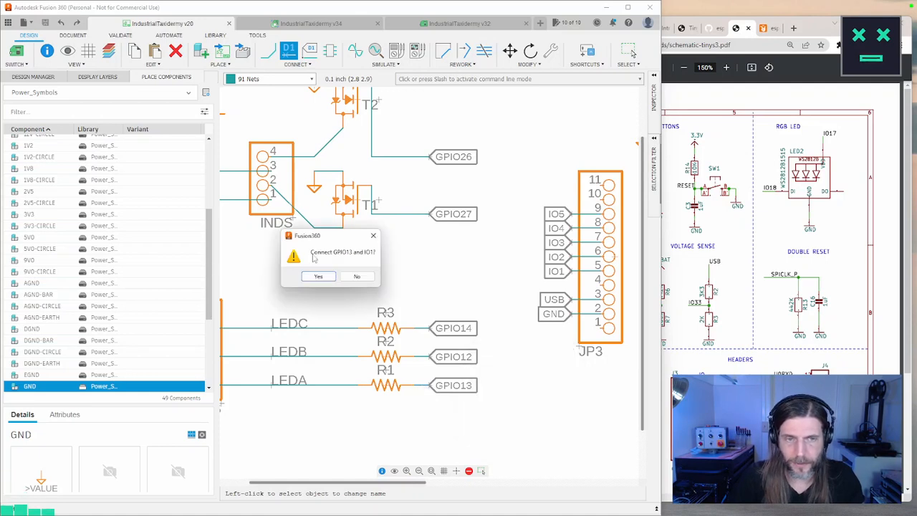
{"action": "left_click", "coordinate": [318, 277]}
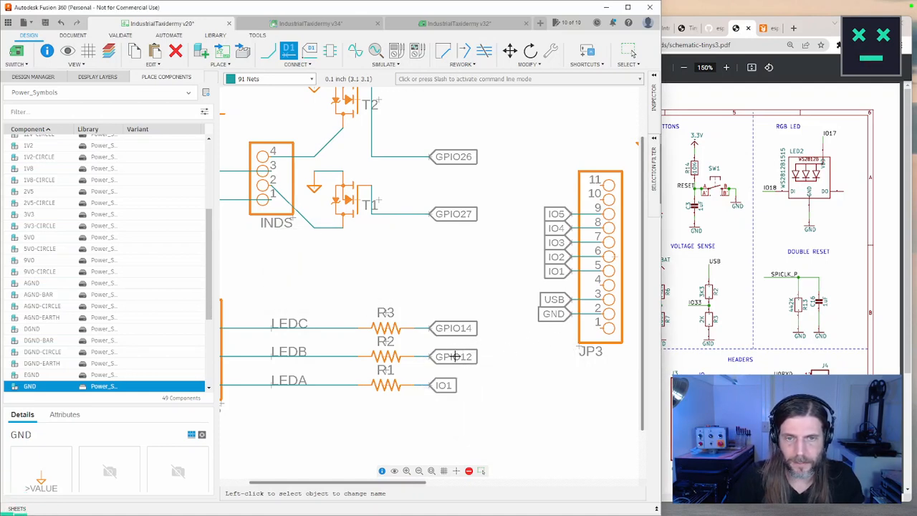
Rename the GPIO12 net at resistor R2 to IO2 and connect it to JP3's IO2 net
{"action": "left_click", "coordinate": [426, 356]}
{"action": "left_click", "coordinate": [422, 359]}
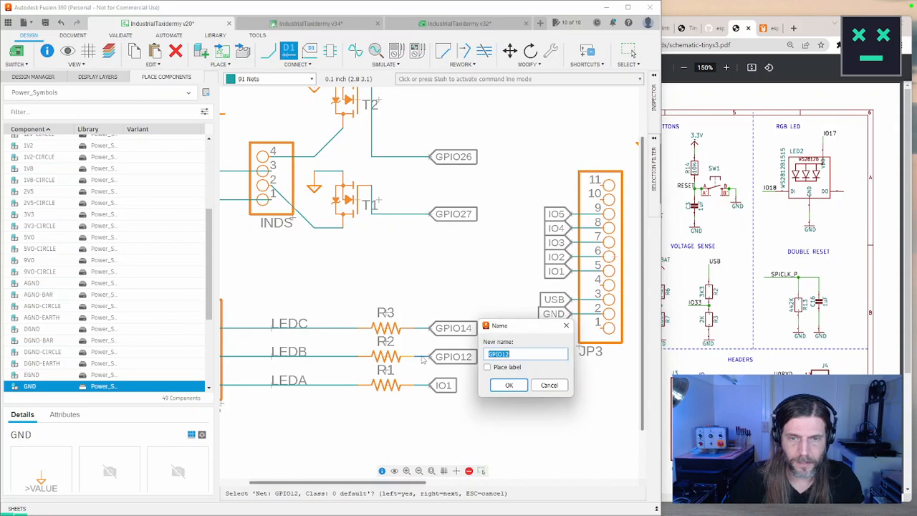
{"action": "type", "text": "IO2"}
{"action": "key", "text": "Return"}
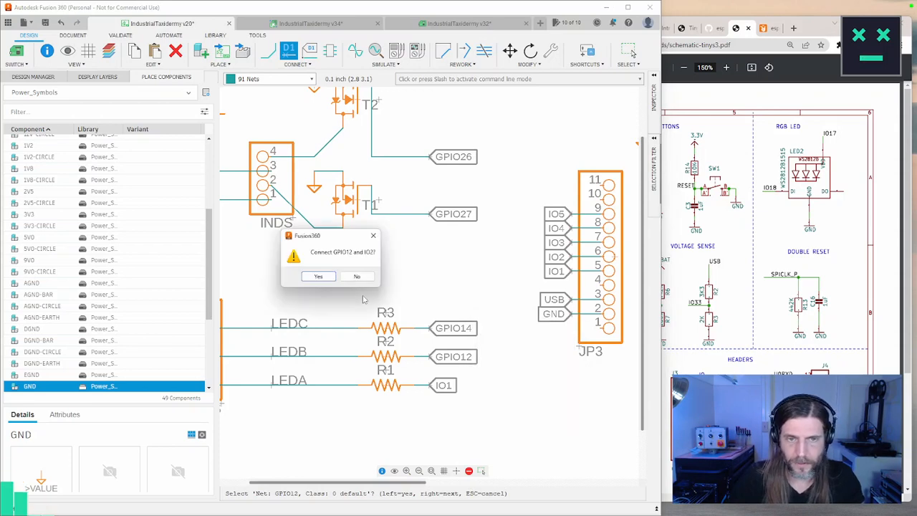
{"action": "left_click", "coordinate": [318, 276]}
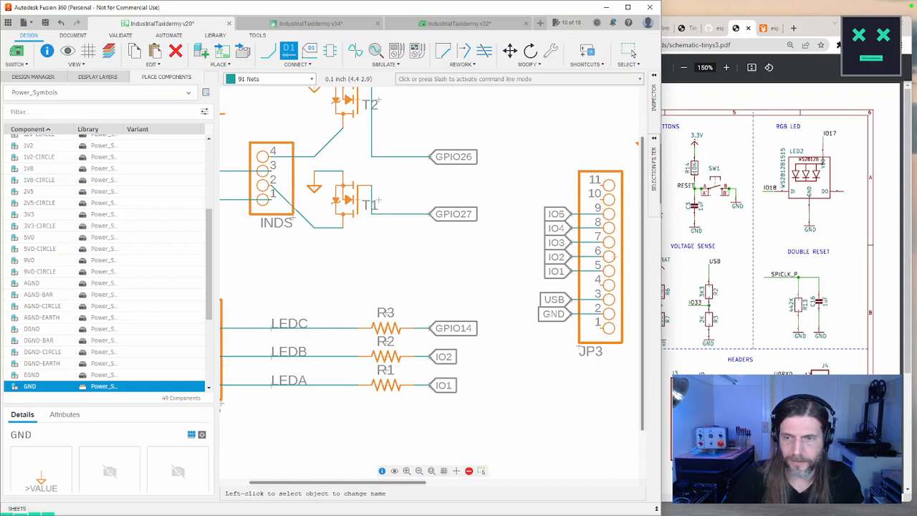
Rename the GPIO14 net at resistor R3 to IO3 and connect it to JP3's IO3 net
{"action": "left_click", "coordinate": [422, 331]}
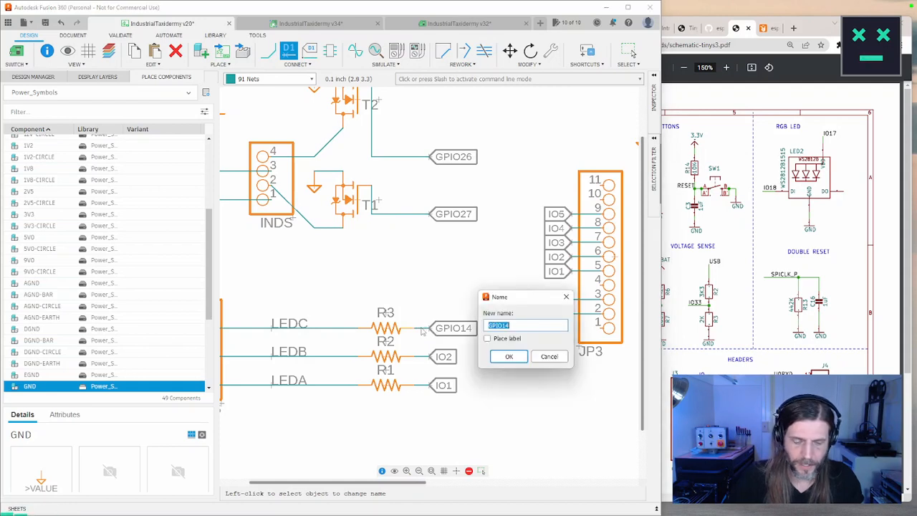
{"action": "type", "text": "IO3"}
{"action": "key", "text": "Return"}
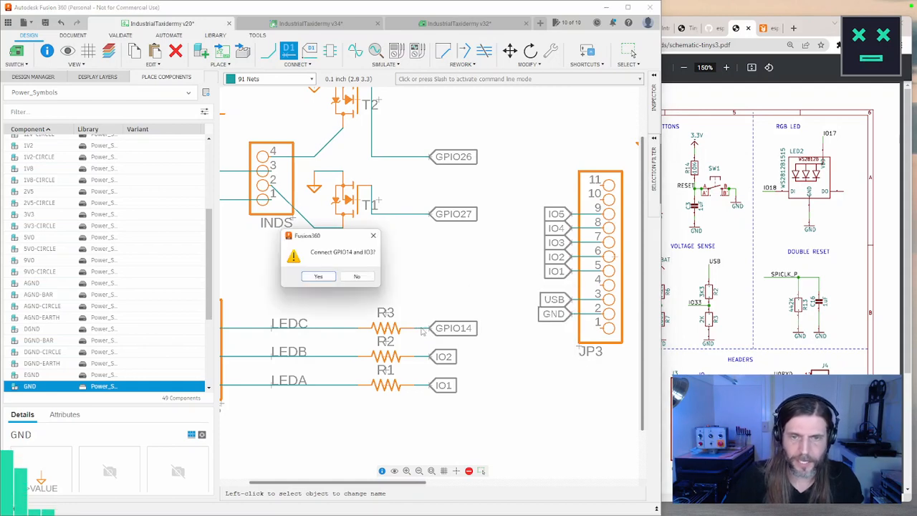
{"action": "left_click", "coordinate": [333, 276]}
Rename the GPIO27 net at transistor T1 to IO4 and connect it to JP3's IO4 net
{"action": "left_click", "coordinate": [423, 214]}
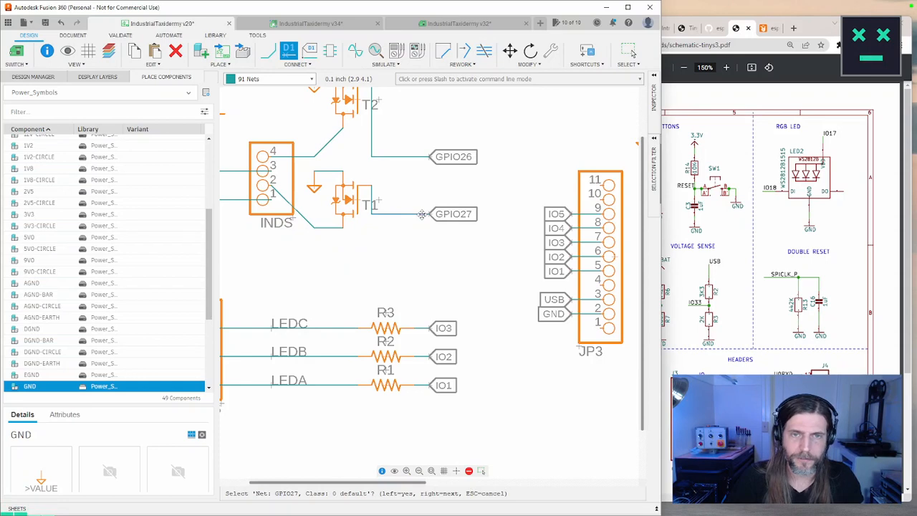
{"action": "key", "text": "m"}
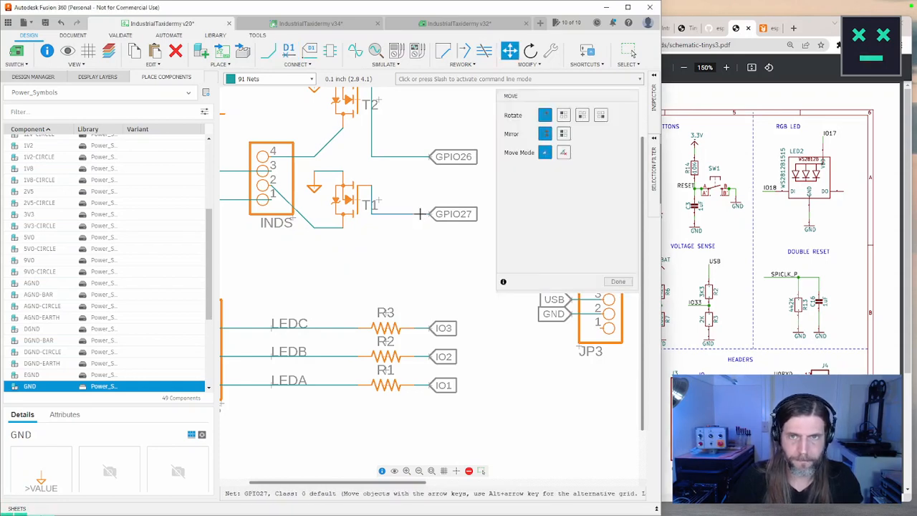
{"action": "key", "text": "n"}
{"action": "left_click", "coordinate": [420, 214]}
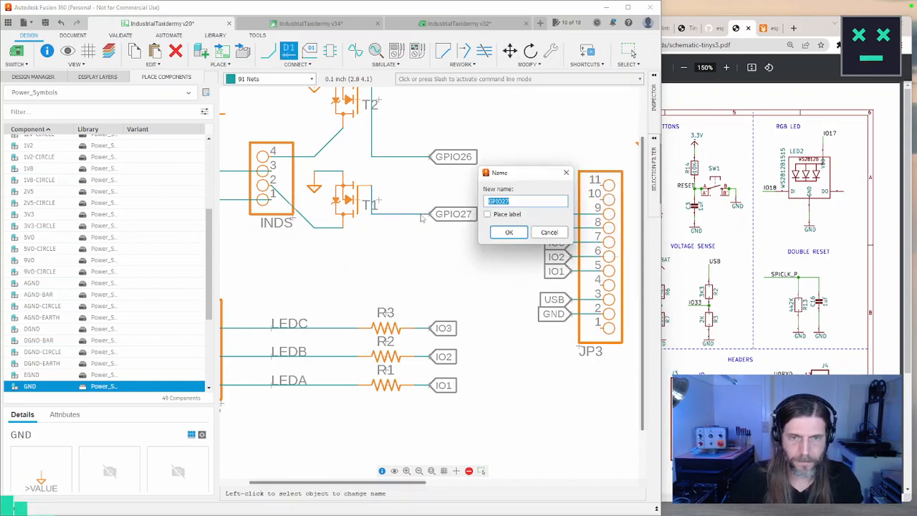
{"action": "type", "text": "IO4"}
{"action": "key", "text": "Return"}
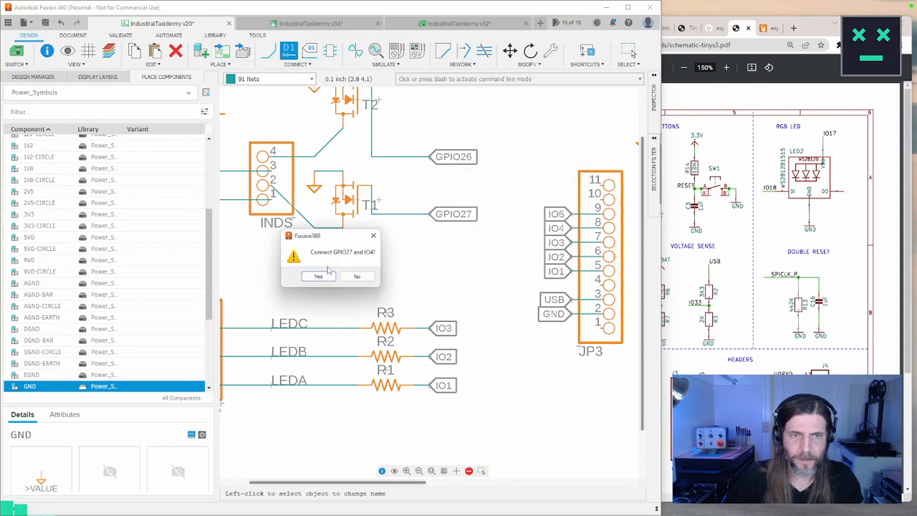
{"action": "key", "text": "Return"}
Rename the GPIO26 net at transistor T2 to IO5 and connect it to JP3's IO5 net
{"action": "left_click", "coordinate": [420, 162]}
{"action": "type", "text": "IO5"}
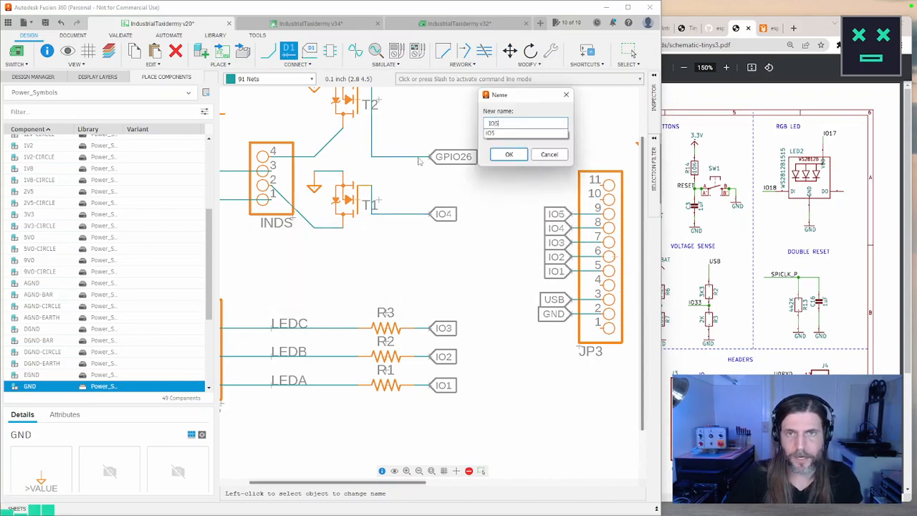
{"action": "key", "text": "Return"}
{"action": "key", "text": "Return"}
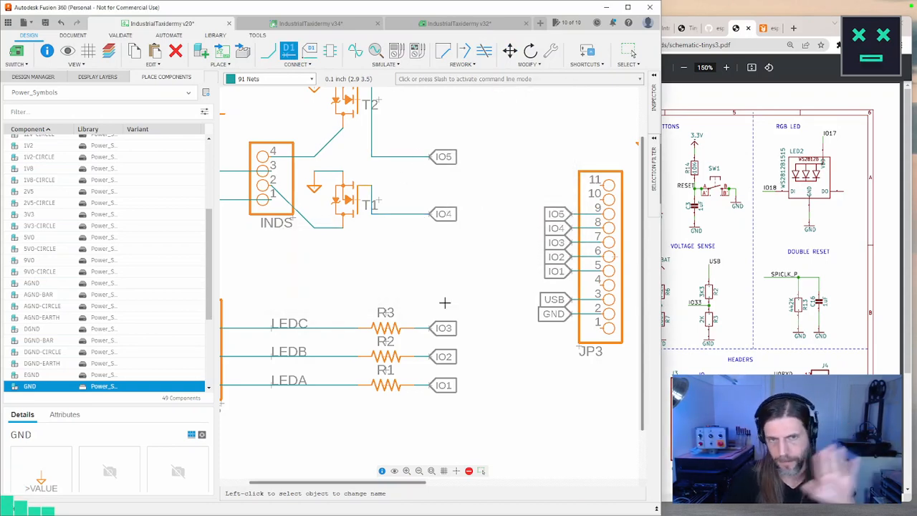
Save the renamed nets as a new schematic version described "User Saved"
{"action": "left_click", "coordinate": [548, 276]}
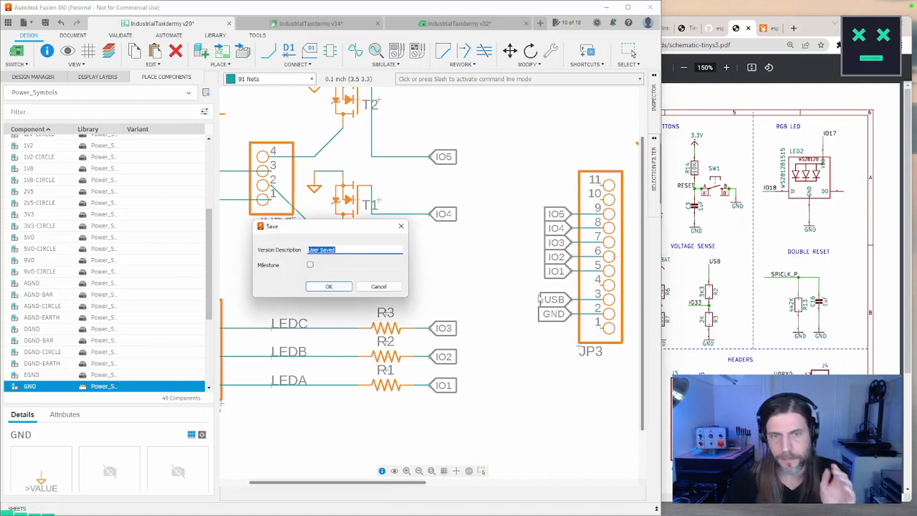
{"action": "key", "text": "Escape"}
{"action": "key", "text": "ctrl+s"}
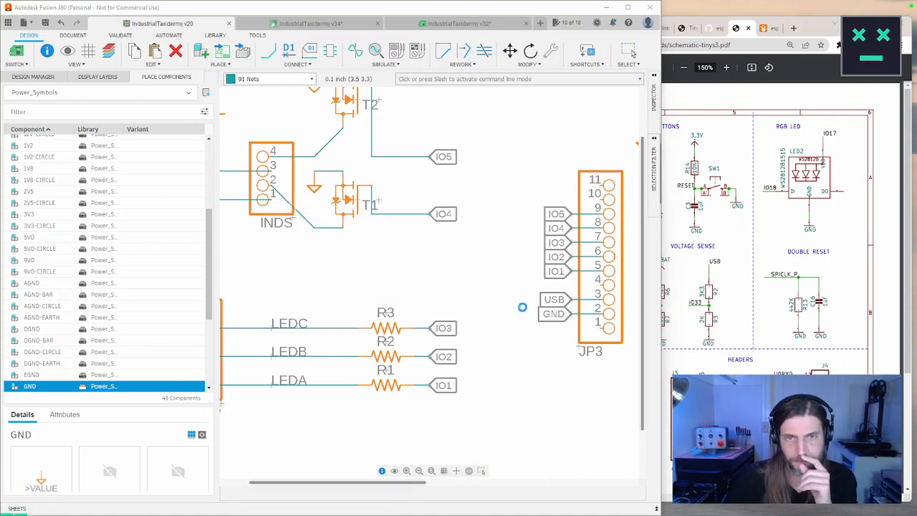
{"action": "key", "text": "g"}
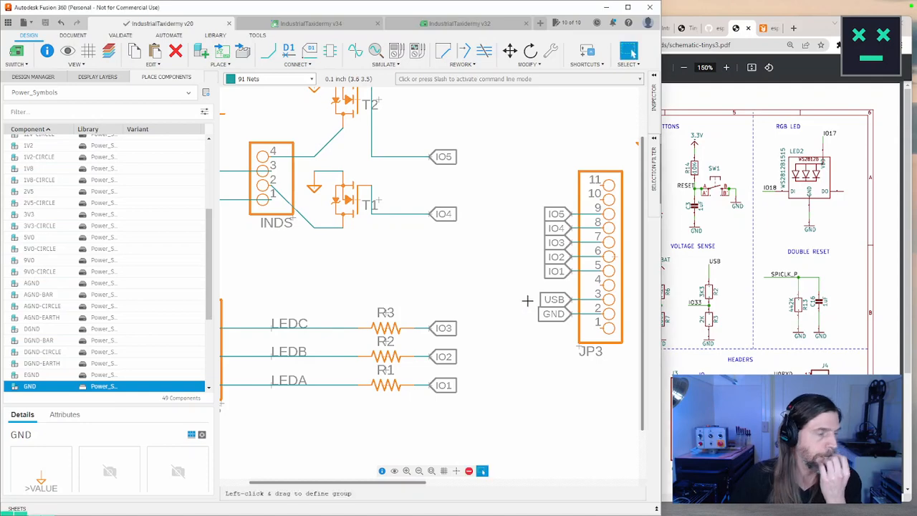
Look over the whole schematic and switch to the IndustrialTaxidermy PCB layout
{"action": "scroll", "coordinate": [530, 298], "scroll_direction": "up", "scroll_amount": 2}
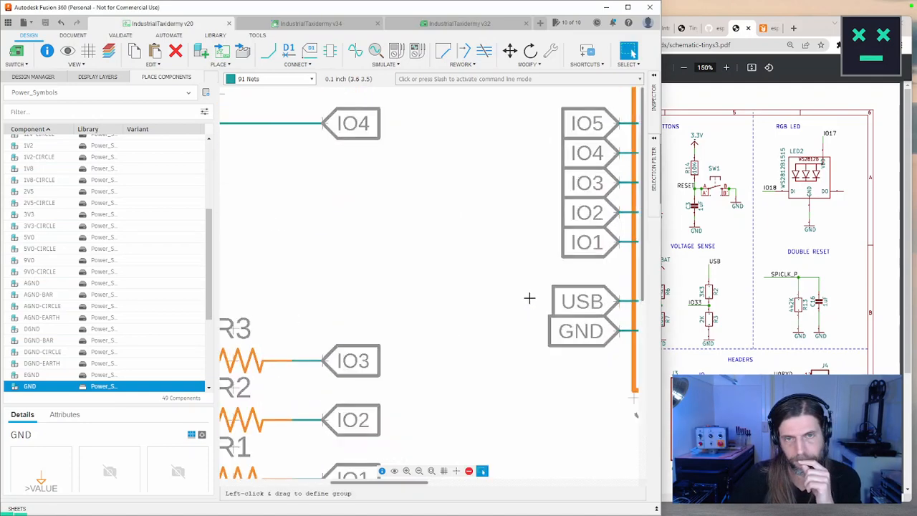
{"action": "scroll", "coordinate": [534, 298], "scroll_direction": "down", "scroll_amount": 6}
{"action": "scroll", "coordinate": [569, 338], "scroll_direction": "up", "scroll_amount": 1}
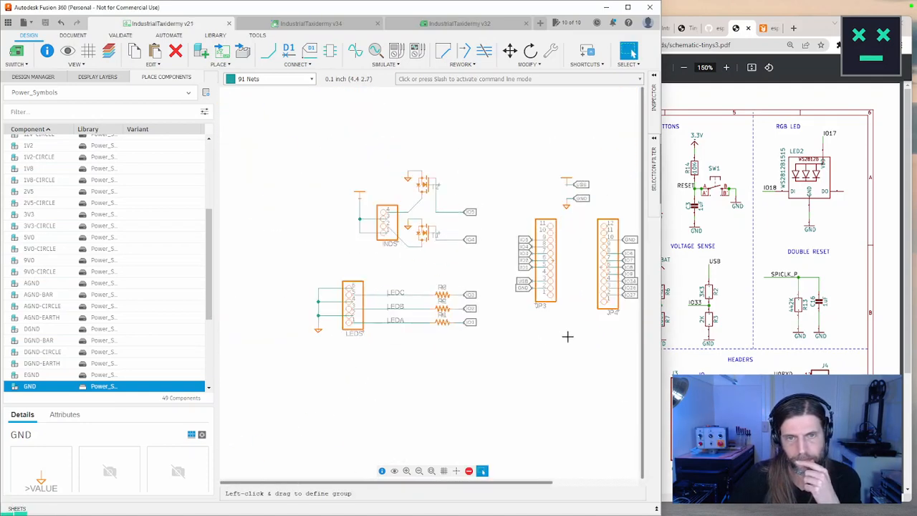
{"action": "middle_click_drag", "start_coordinate": [567, 336], "coordinate": [464, 346]}
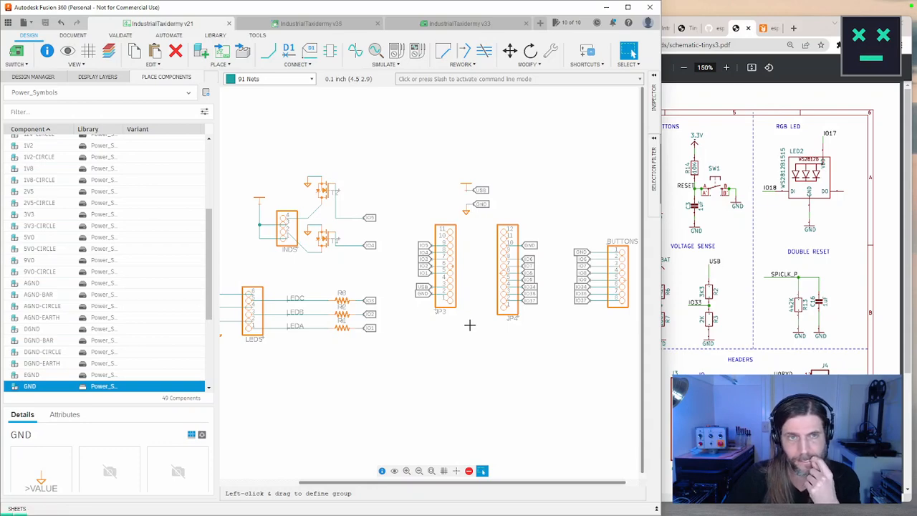
{"action": "left_click", "coordinate": [322, 25]}
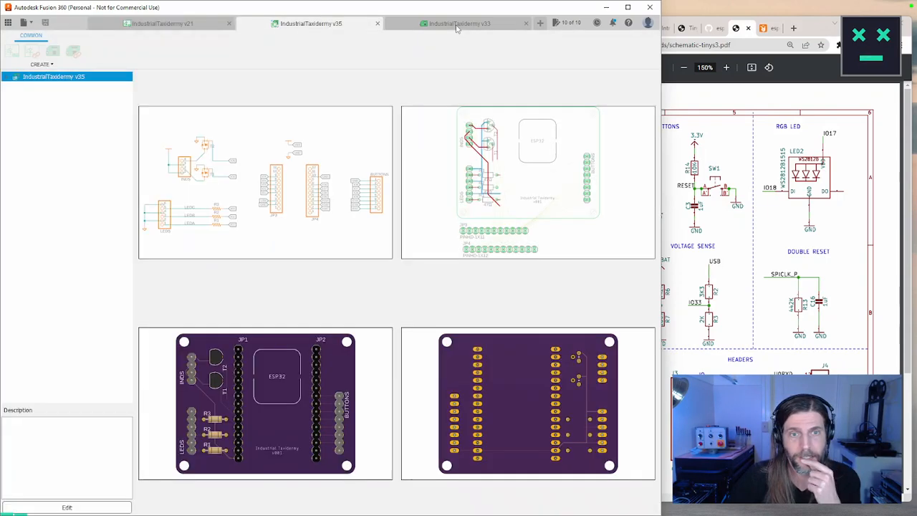
{"action": "left_click", "coordinate": [456, 26]}
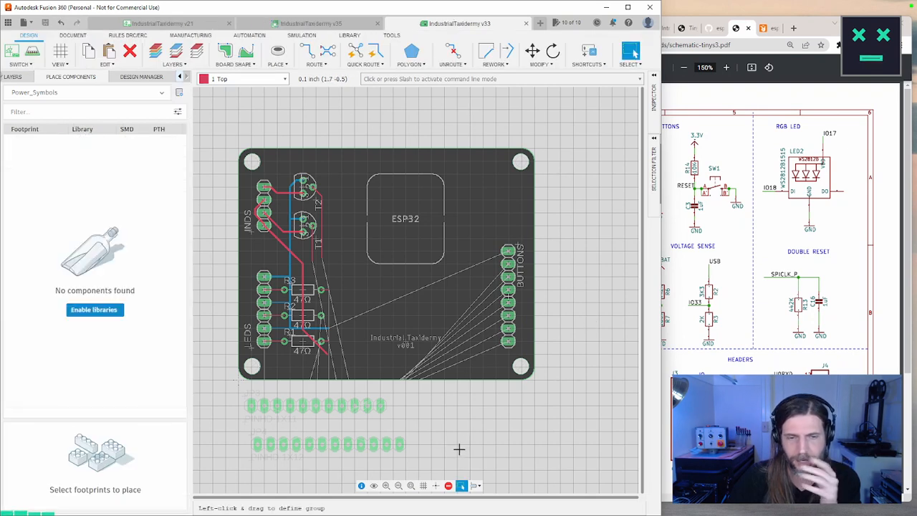
Move header JP3 onto the board, rotated 90 degrees, between the LED resistors and the ESP32 outline
{"action": "left_click", "coordinate": [312, 407]}
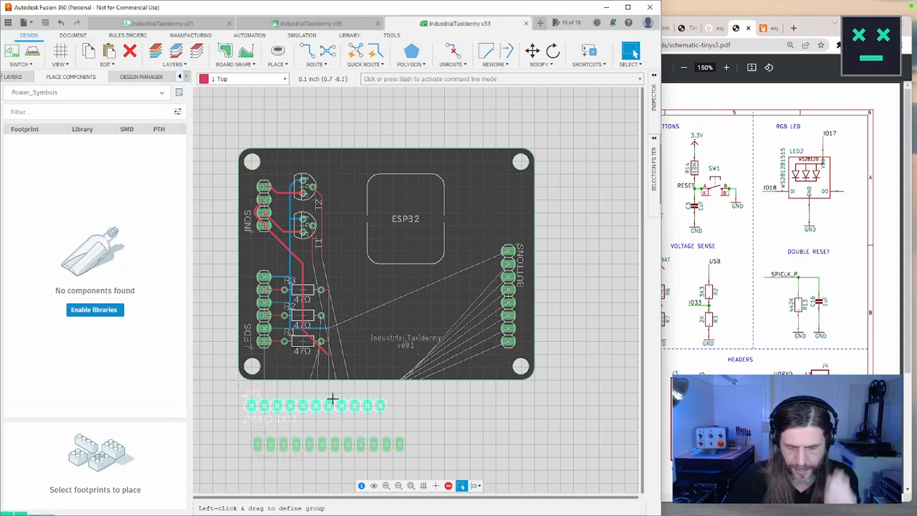
{"action": "key", "text": "m"}
{"action": "left_click", "coordinate": [317, 406]}
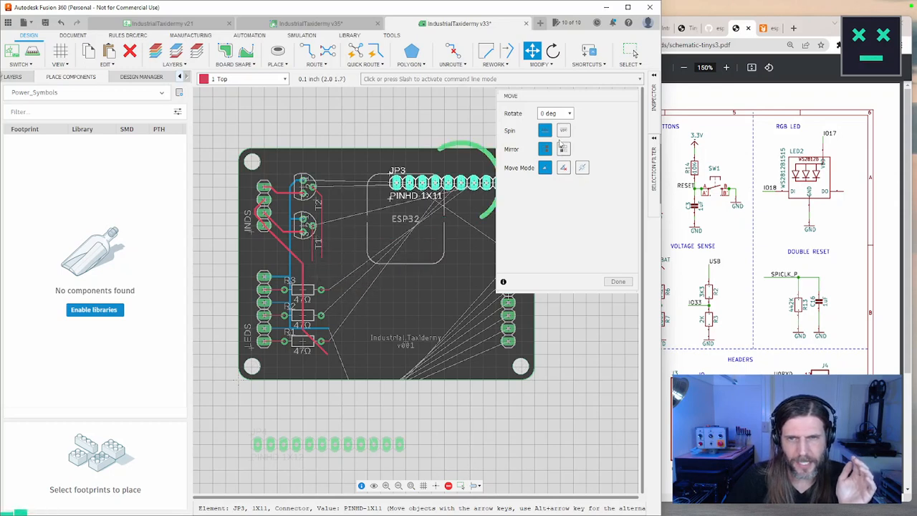
{"action": "left_click", "coordinate": [570, 114]}
{"action": "left_click", "coordinate": [555, 130]}
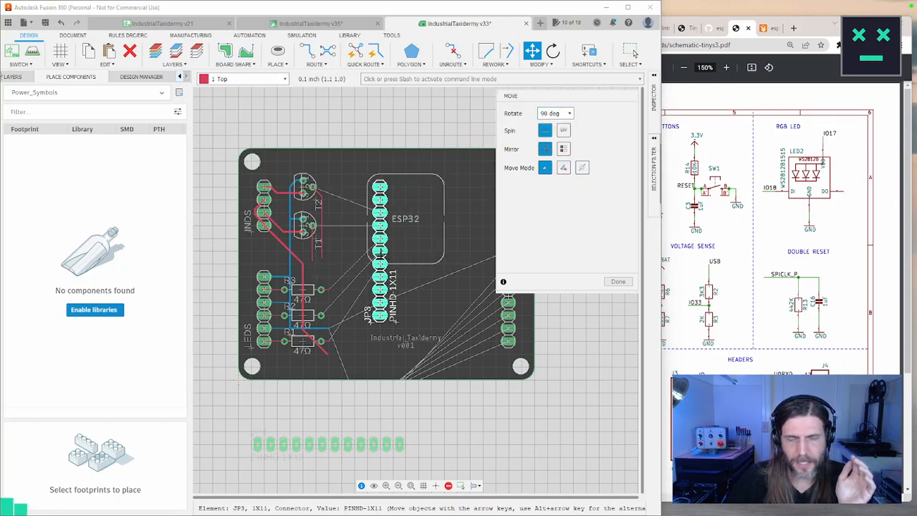
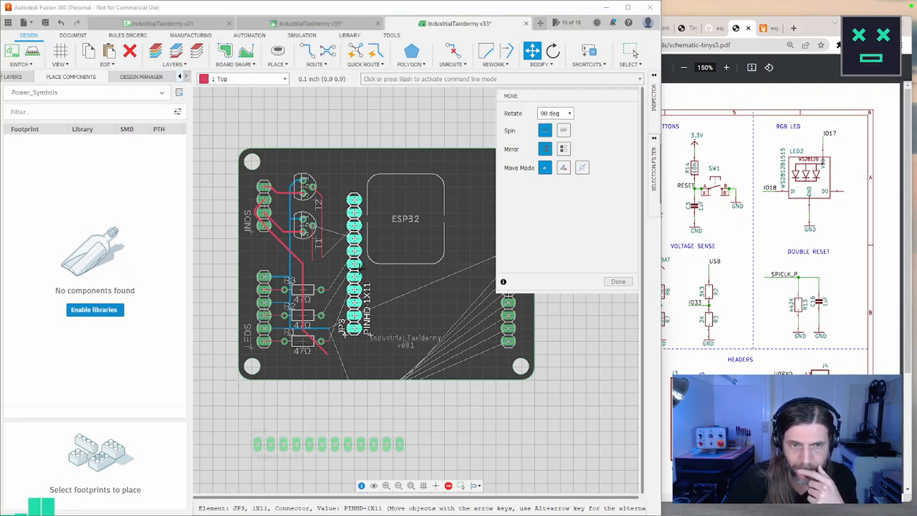
{"action": "left_click", "coordinate": [359, 270]}
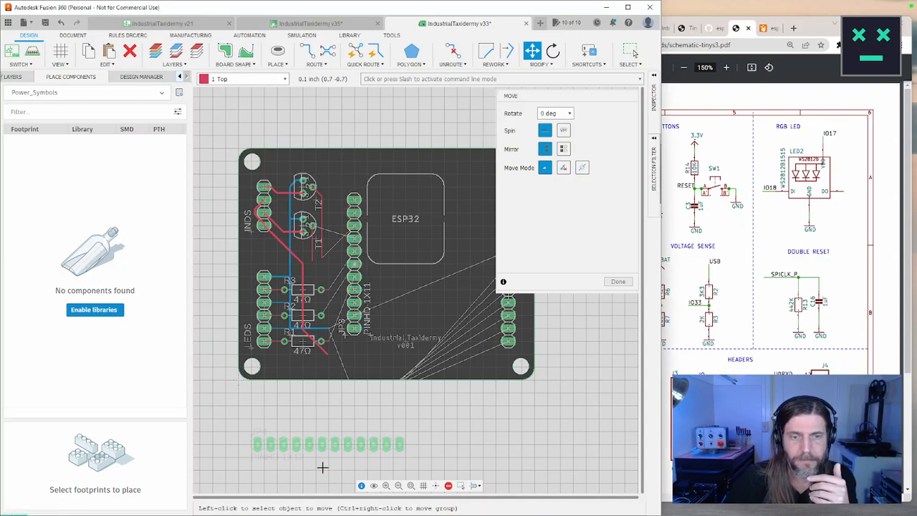
{"action": "scroll", "coordinate": [374, 413], "scroll_direction": "down", "scroll_amount": 2}
{"action": "left_click", "coordinate": [616, 281]}
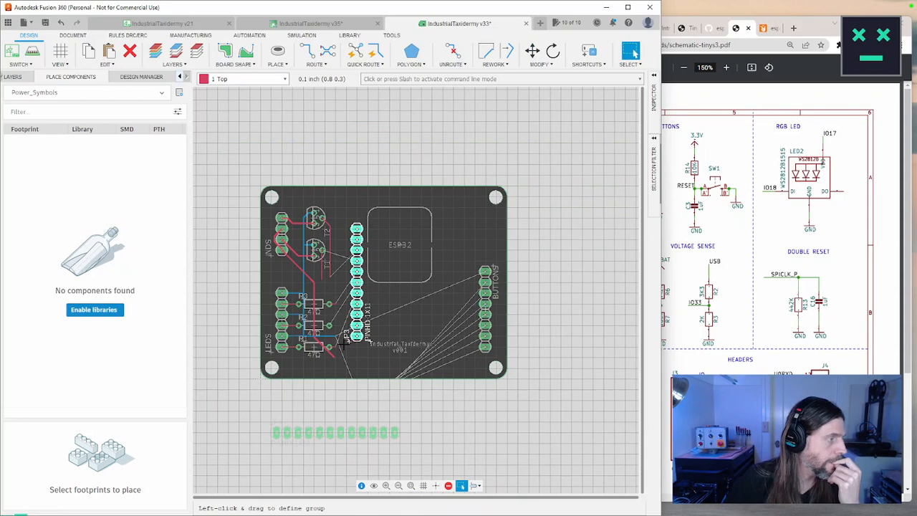
Search the web for "fusion 360 dark mode" in a new browser tab and look through the results
{"action": "left_click", "coordinate": [794, 100]}
{"action": "key", "text": "ctrl+t"}
{"action": "type", "text": "fusion"}
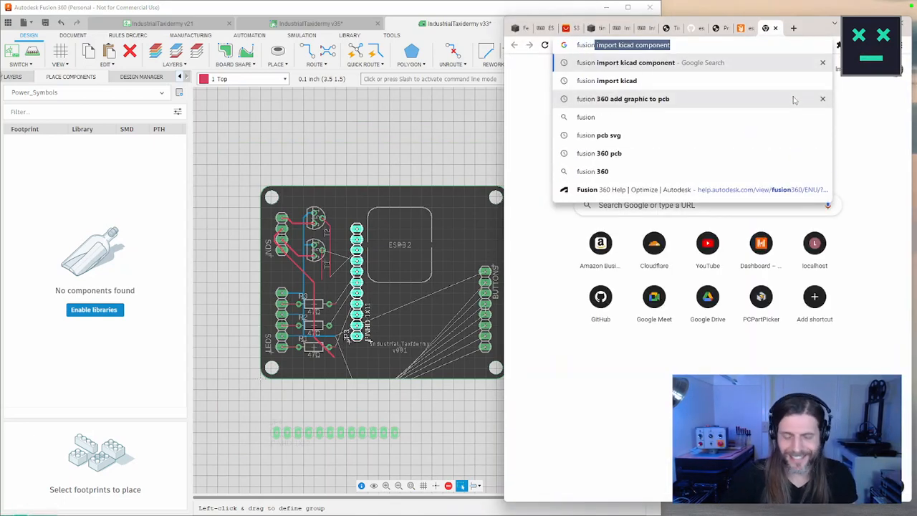
{"action": "type", "text": " 360 dark mode"}
{"action": "key", "text": "Return"}
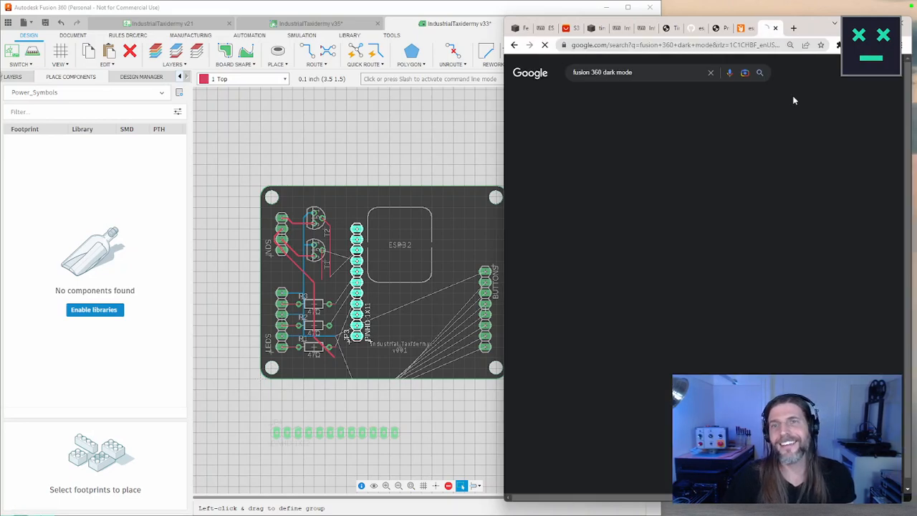
{"action": "scroll", "coordinate": [781, 290], "scroll_direction": "down", "scroll_amount": 3}
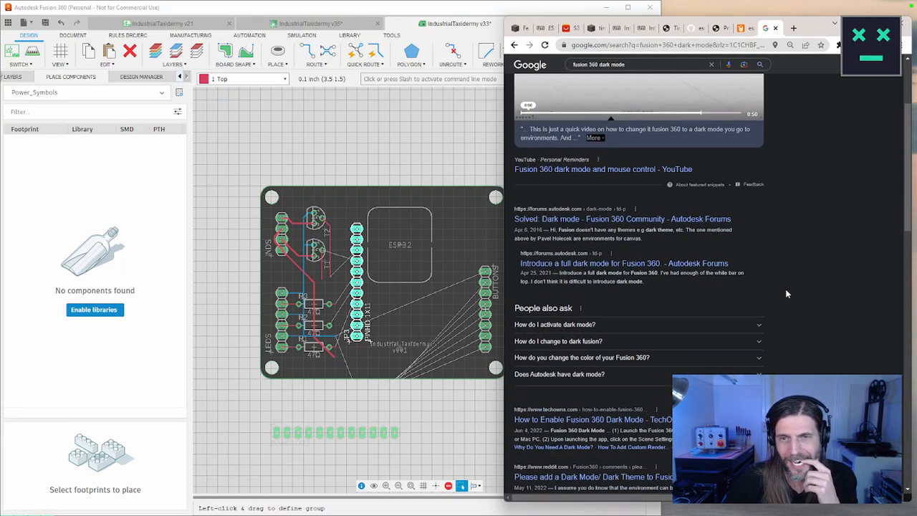
Open the Autodesk Forums thread on Fusion 360 dark mode and read through its first replies
{"action": "left_click", "coordinate": [612, 219]}
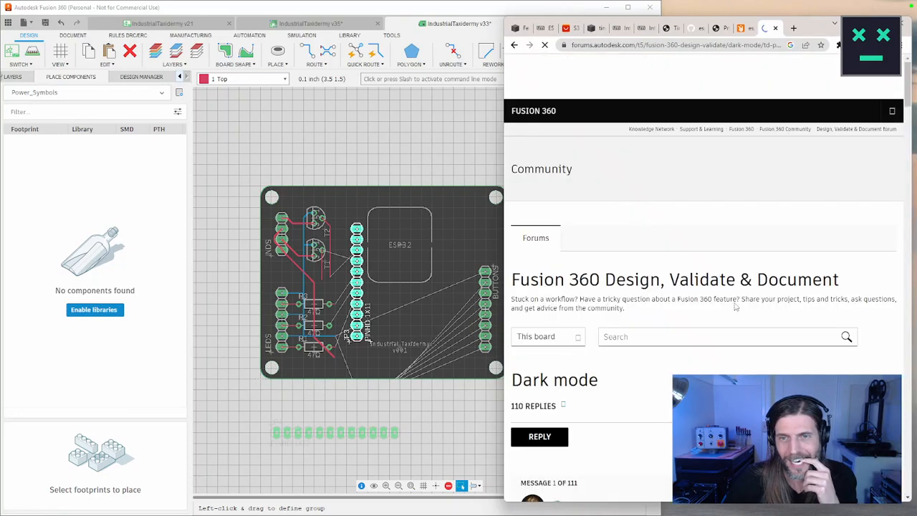
{"action": "scroll", "coordinate": [731, 336], "scroll_direction": "down", "scroll_amount": 3}
{"action": "scroll", "coordinate": [731, 337], "scroll_direction": "down", "scroll_amount": 5}
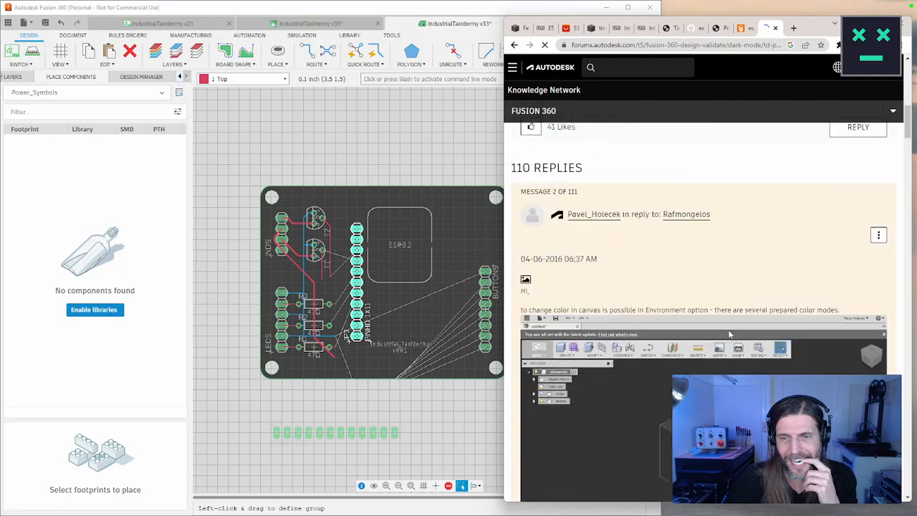
{"action": "scroll", "coordinate": [704, 308], "scroll_direction": "down", "scroll_amount": 2}
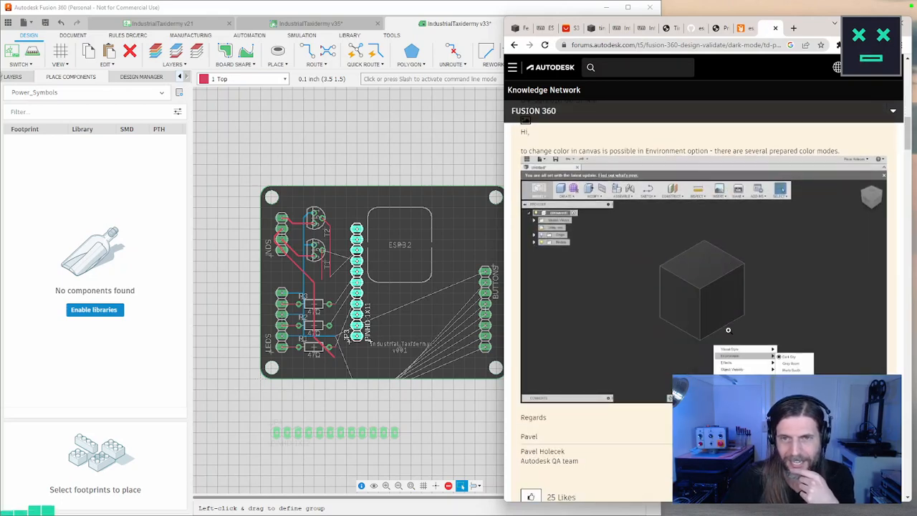
{"action": "scroll", "coordinate": [698, 313], "scroll_direction": "down", "scroll_amount": 3}
{"action": "scroll", "coordinate": [698, 313], "scroll_direction": "down", "scroll_amount": 3}
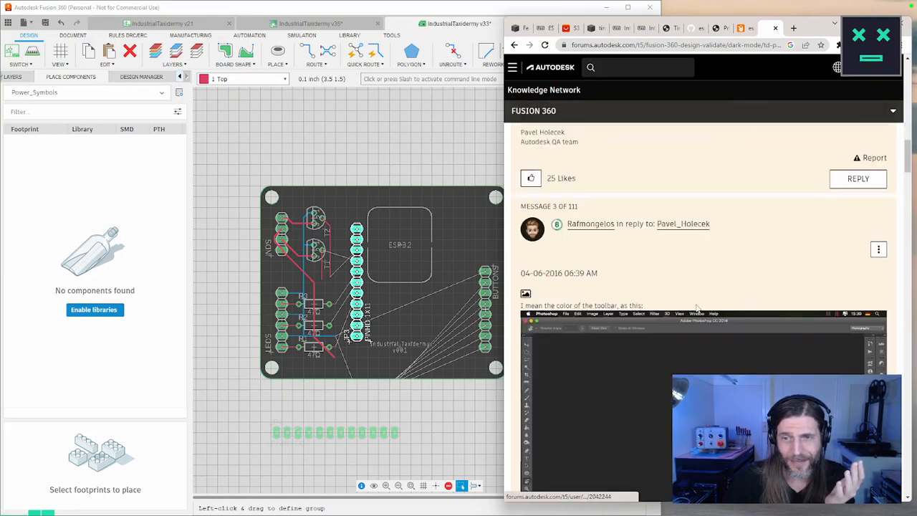
{"action": "scroll", "coordinate": [711, 304], "scroll_direction": "up", "scroll_amount": 4}
{"action": "scroll", "coordinate": [718, 293], "scroll_direction": "down", "scroll_amount": 3}
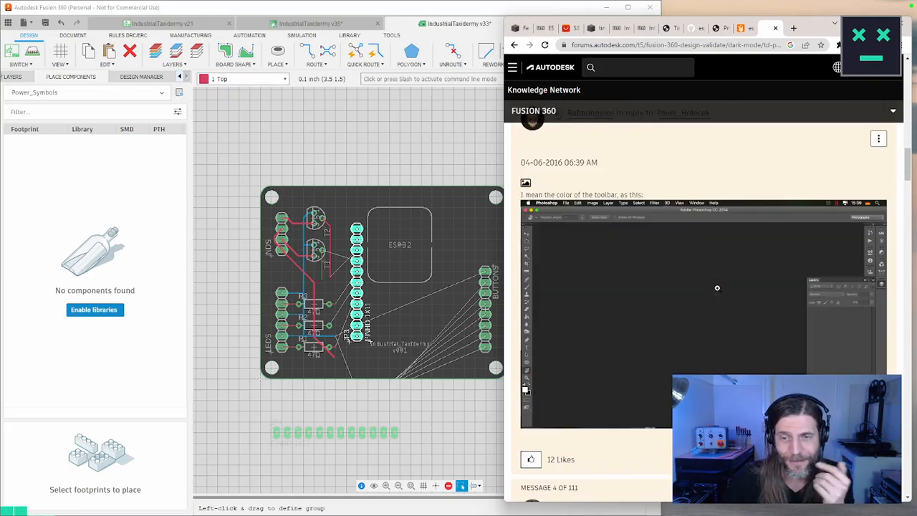
Switch back to the Fusion 360 PCB layout, check the grid settings and bring up the list of display layers
{"action": "left_click", "coordinate": [361, 19]}
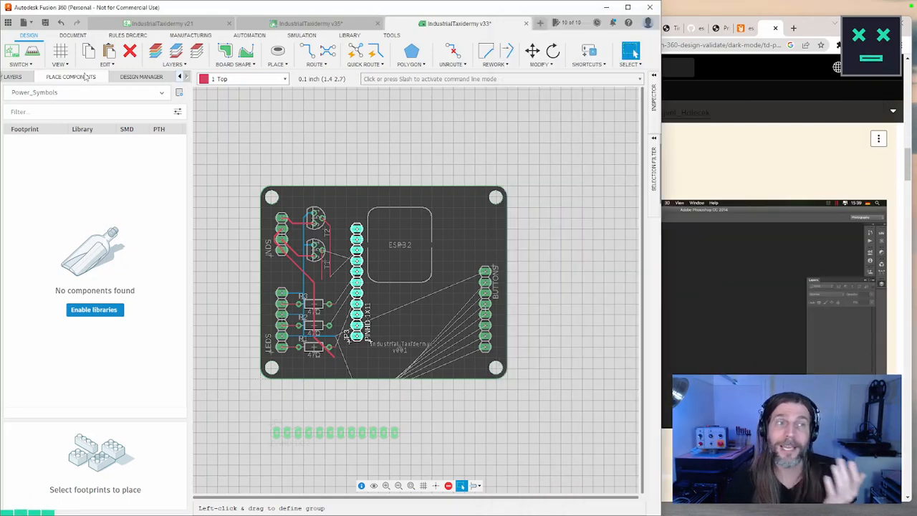
{"action": "left_click", "coordinate": [63, 53]}
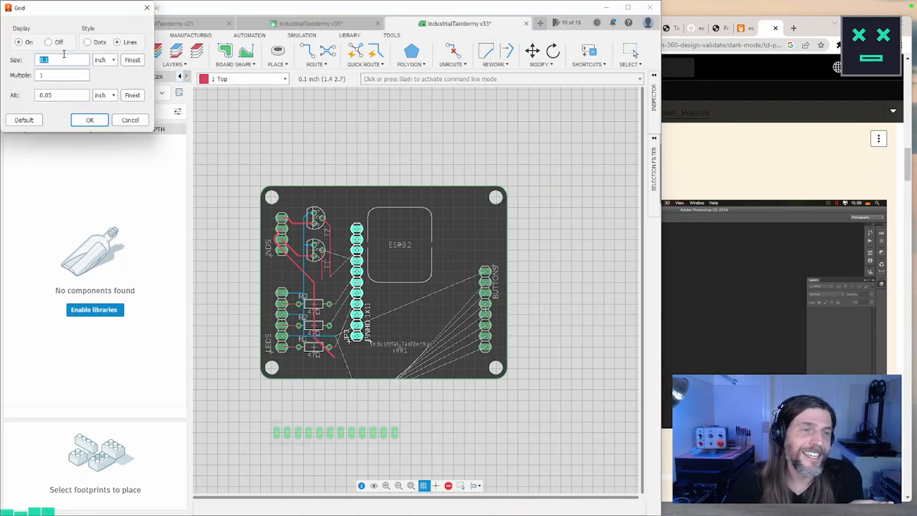
{"action": "left_click", "coordinate": [131, 121]}
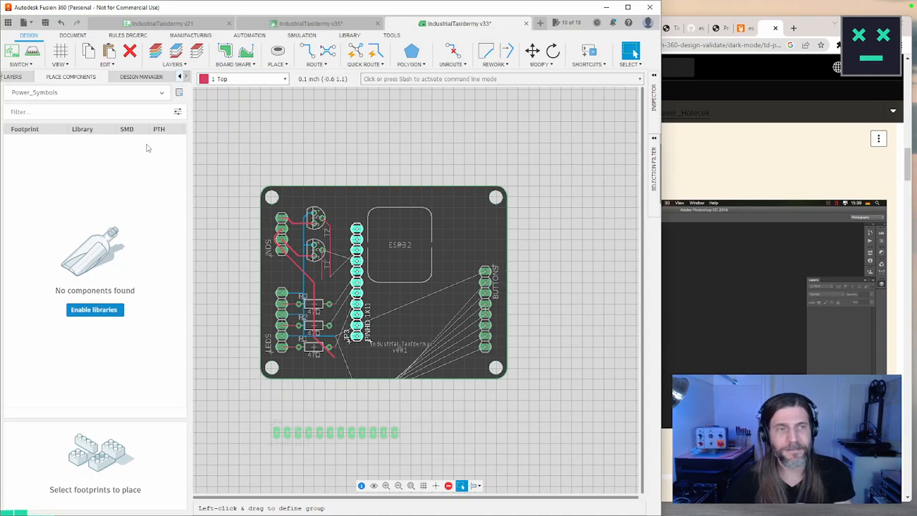
{"action": "left_click", "coordinate": [12, 77]}
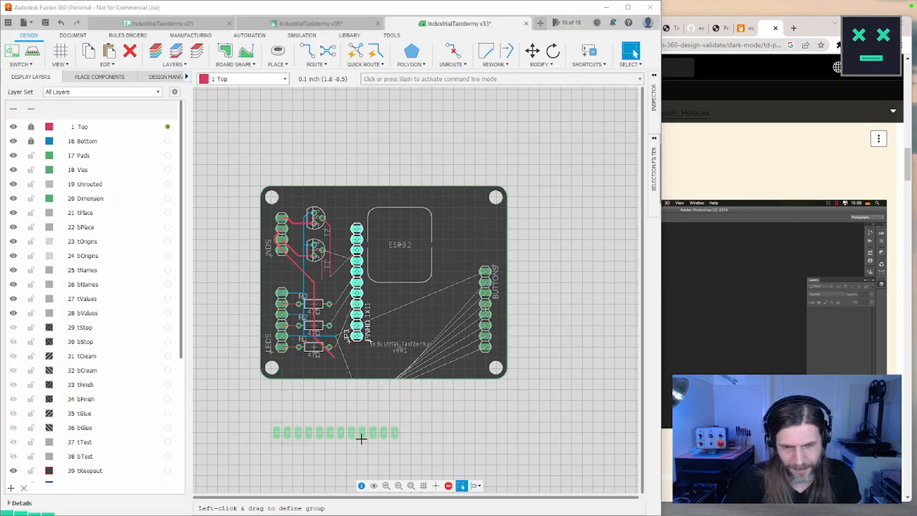
Move header JP4 onto the board, rotated 90 degrees, between the ESP32 outline and the BUTTONS header, with its top pad level with JP3's
{"action": "key", "text": "m"}
{"action": "left_click", "coordinate": [333, 432]}
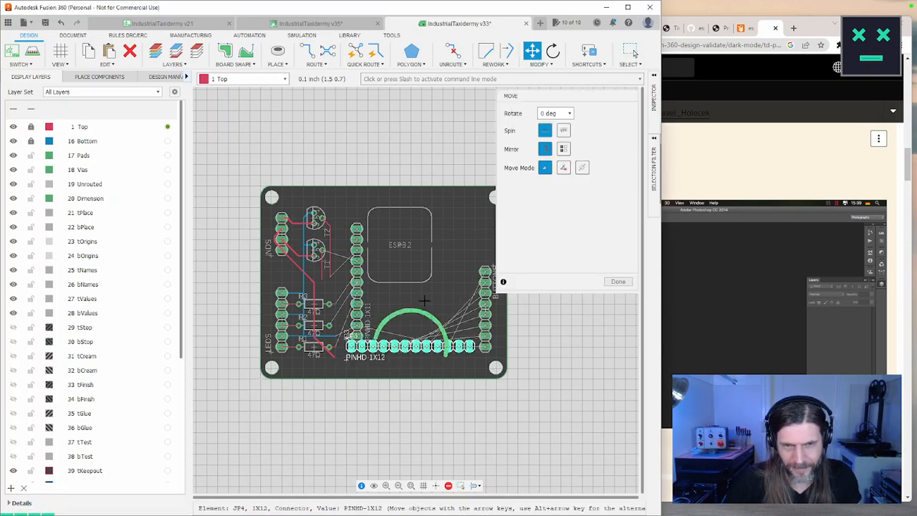
{"action": "left_click", "coordinate": [566, 114]}
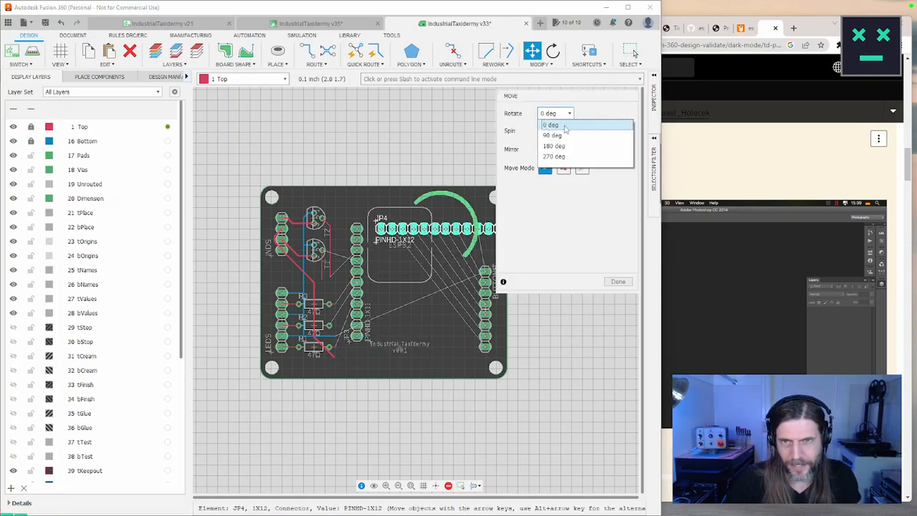
{"action": "left_click", "coordinate": [558, 135]}
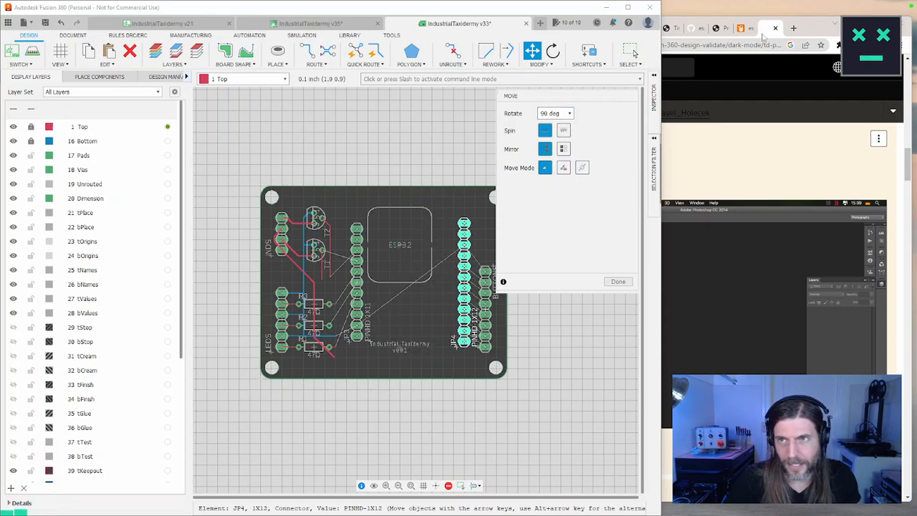
{"action": "left_click", "coordinate": [745, 28]}
{"action": "left_click", "coordinate": [718, 28]}
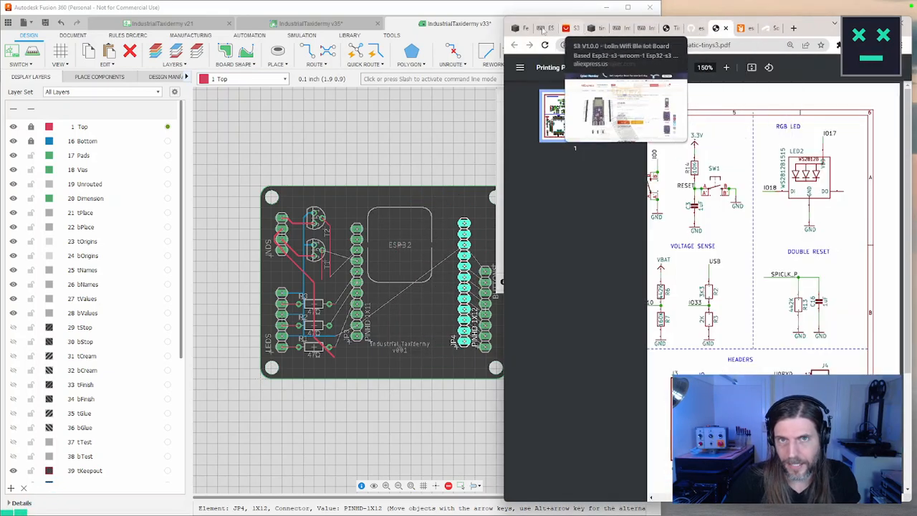
{"action": "left_click", "coordinate": [495, 13]}
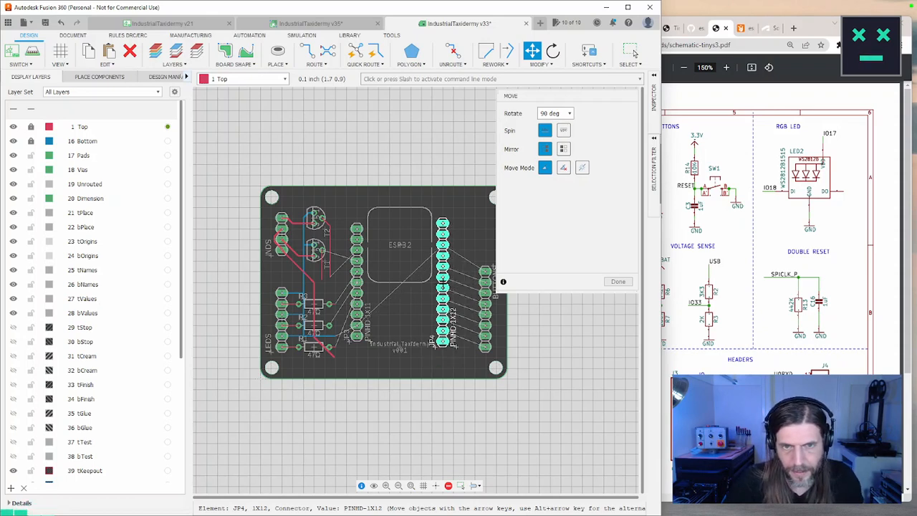
{"action": "key", "text": "alt"}
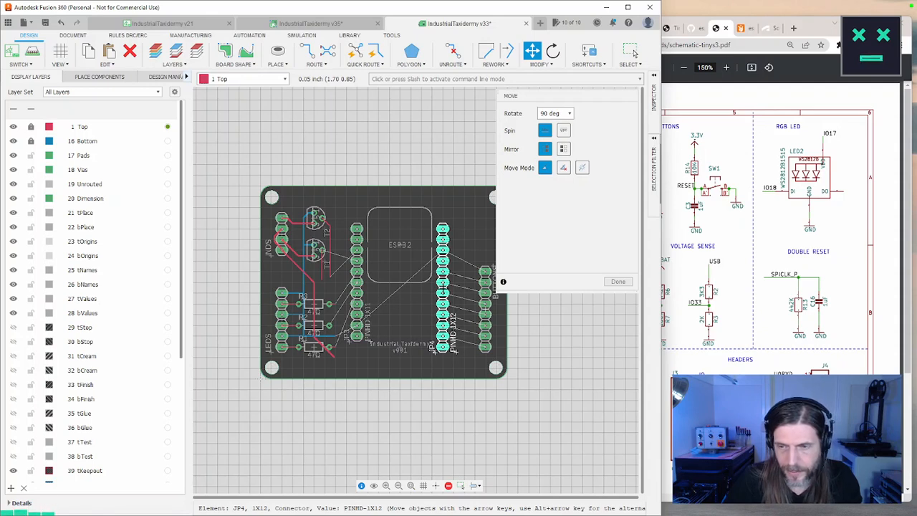
{"action": "left_click", "coordinate": [431, 347]}
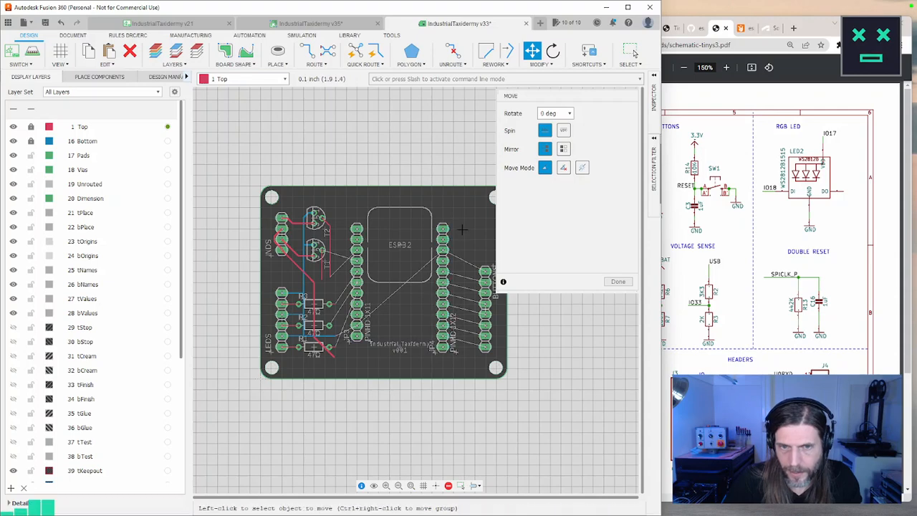
Move the BUTTONS header up 0.1 inch so its signal pads line up with the matching pads of JP4
{"action": "scroll", "coordinate": [504, 413], "scroll_direction": "up", "scroll_amount": 3}
{"action": "middle_click_drag", "start_coordinate": [513, 406], "coordinate": [465, 457]}
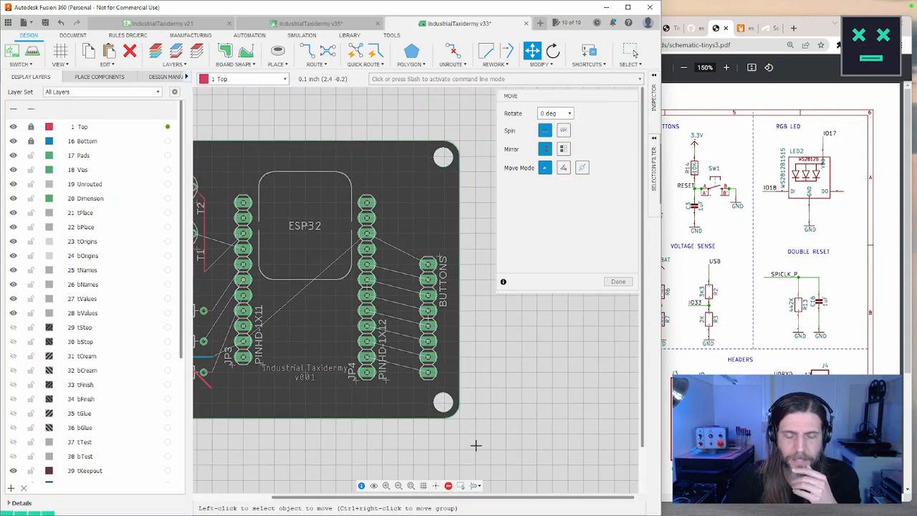
{"action": "left_click", "coordinate": [428, 313]}
{"action": "left_click", "coordinate": [428, 295]}
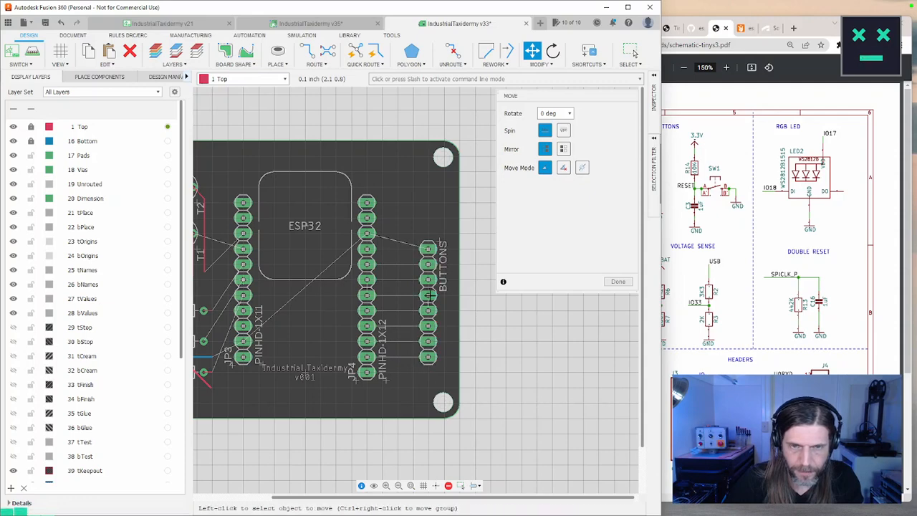
Look over the whole board, examining the header placement, existing traces and unrouted connections
{"action": "middle_click_drag", "start_coordinate": [526, 387], "coordinate": [613, 395]}
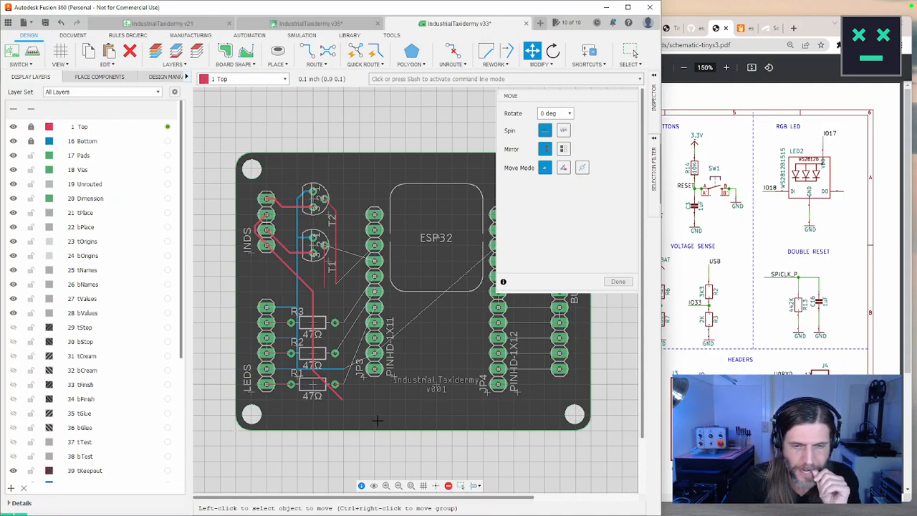
{"action": "scroll", "coordinate": [378, 420], "scroll_direction": "up", "scroll_amount": 3}
{"action": "scroll", "coordinate": [375, 419], "scroll_direction": "down", "scroll_amount": 5}
{"action": "scroll", "coordinate": [390, 421], "scroll_direction": "up", "scroll_amount": 4}
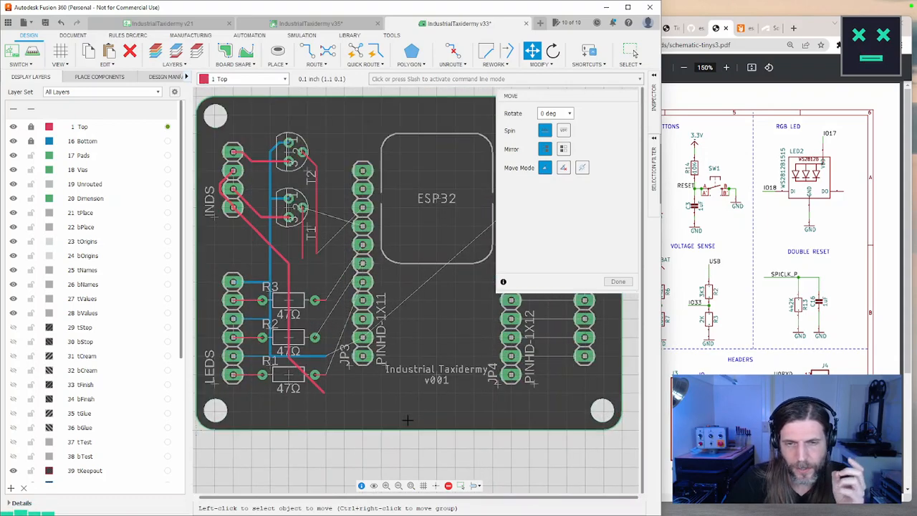
{"action": "scroll", "coordinate": [407, 420], "scroll_direction": "down", "scroll_amount": 1}
{"action": "scroll", "coordinate": [406, 420], "scroll_direction": "down", "scroll_amount": 2}
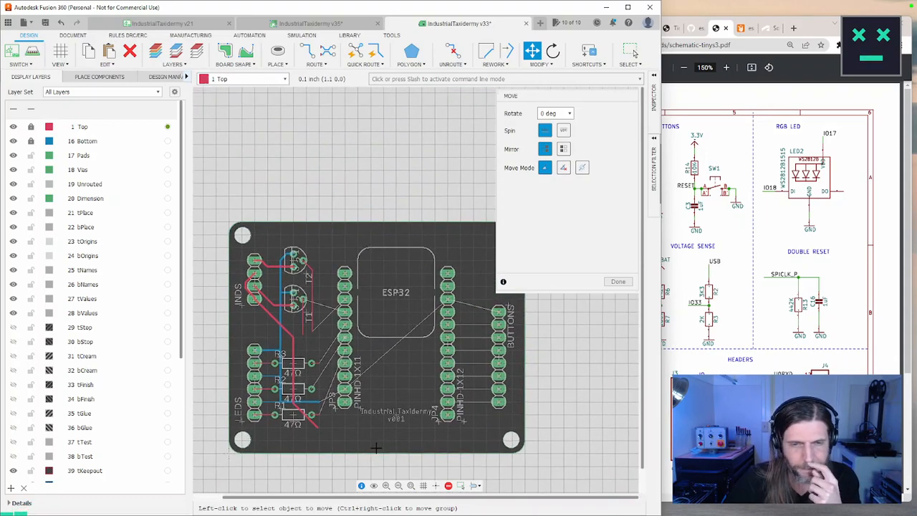
{"action": "mouse_move", "coordinate": [376, 448]}
{"action": "middle_mouse_down"}
{"action": "mouse_move", "coordinate": [376, 411]}
{"action": "mouse_move", "coordinate": [377, 432]}
{"action": "middle_mouse_up"}
{"action": "scroll", "coordinate": [377, 432], "scroll_direction": "up", "scroll_amount": 1}
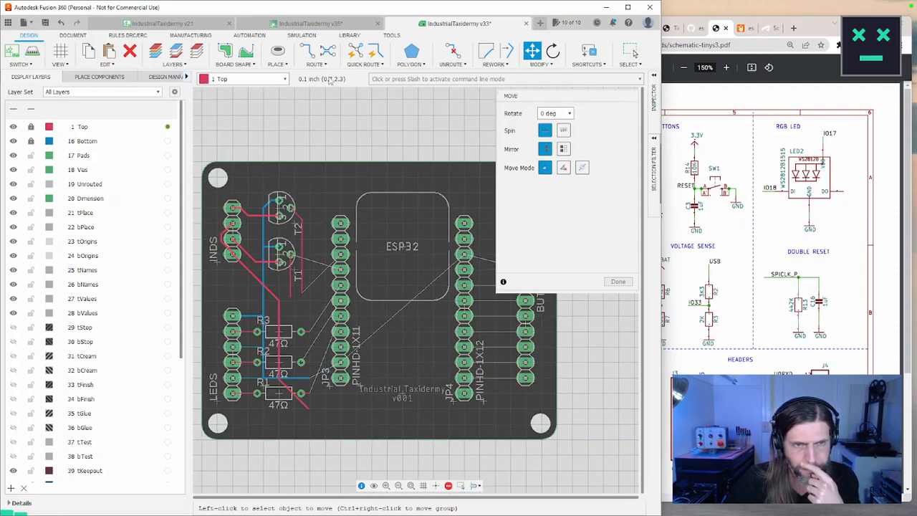
Route GND on the Bottom layer with a 0.012 inch trace from JP3's second-lowest pad to the existing ground trace
{"action": "key", "text": "r"}
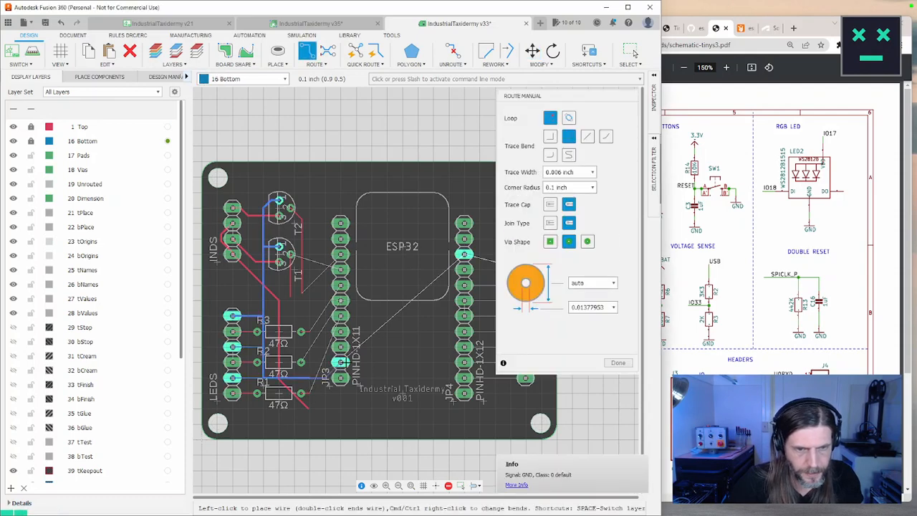
{"action": "key", "text": "Escape"}
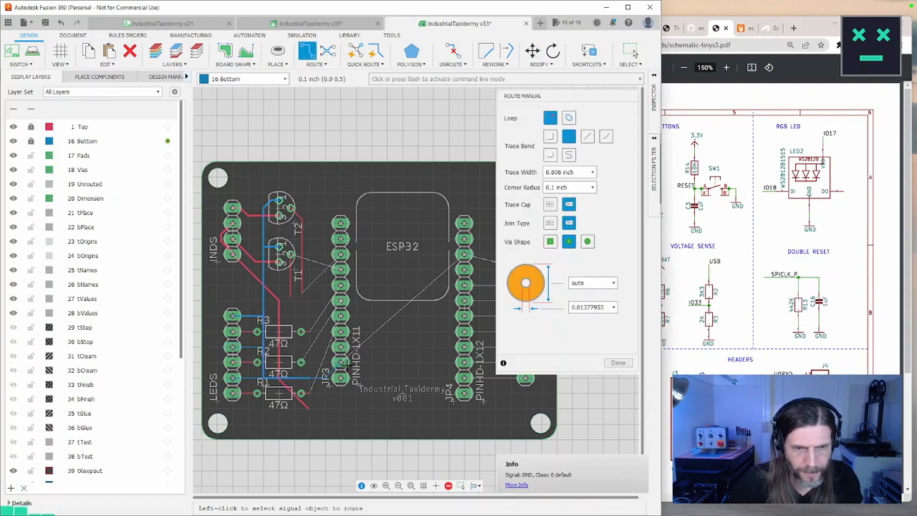
{"action": "scroll", "coordinate": [363, 366], "scroll_direction": "up", "scroll_amount": 2}
{"action": "middle_click_drag", "start_coordinate": [363, 366], "coordinate": [418, 349]}
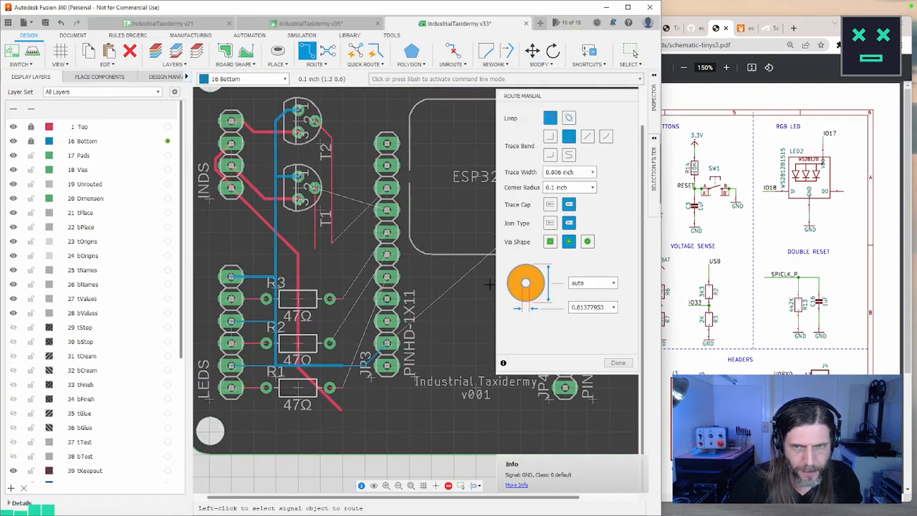
{"action": "left_click", "coordinate": [593, 173]}
{"action": "left_click", "coordinate": [608, 174]}
{"action": "key", "text": "Escape"}
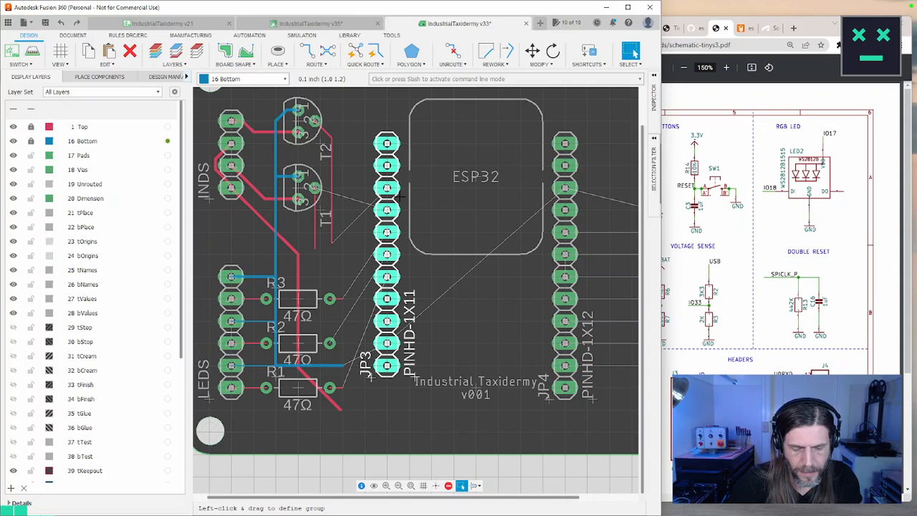
{"action": "key", "text": "r"}
{"action": "left_click", "coordinate": [591, 173]}
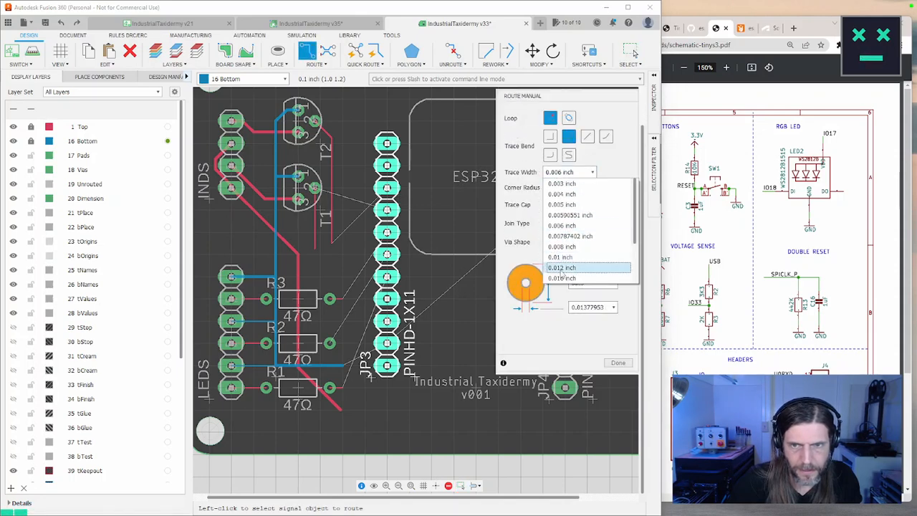
{"action": "left_click", "coordinate": [511, 262]}
{"action": "left_click", "coordinate": [387, 343]}
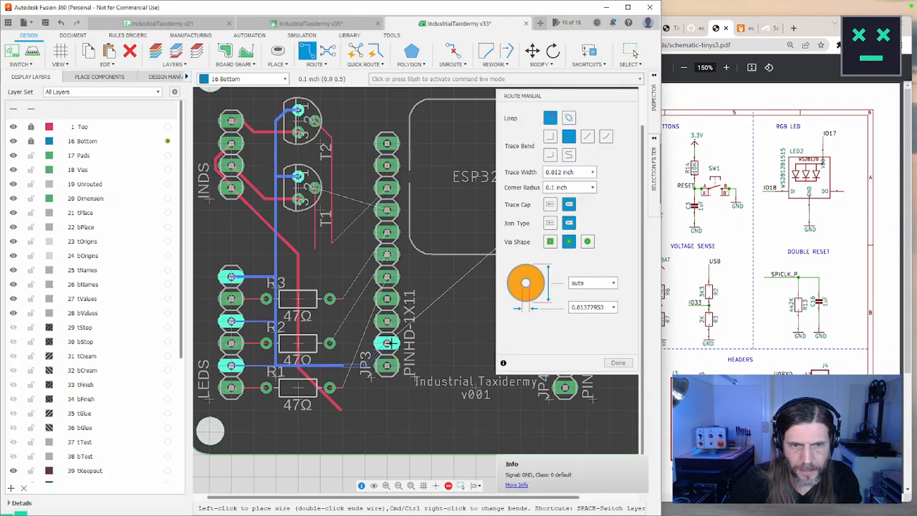
{"action": "left_click", "coordinate": [370, 364]}
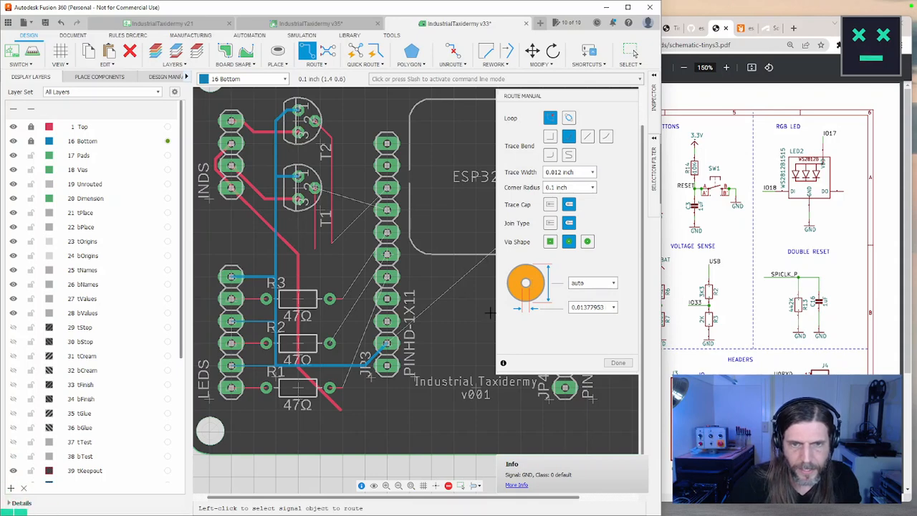
Route a 0.012 inch GND trace on the Bottom layer from JP3's ground pad diagonally to JP4's third pad from the top
{"action": "middle_click_drag", "start_coordinate": [490, 312], "coordinate": [382, 330]}
{"action": "left_click", "coordinate": [280, 359]}
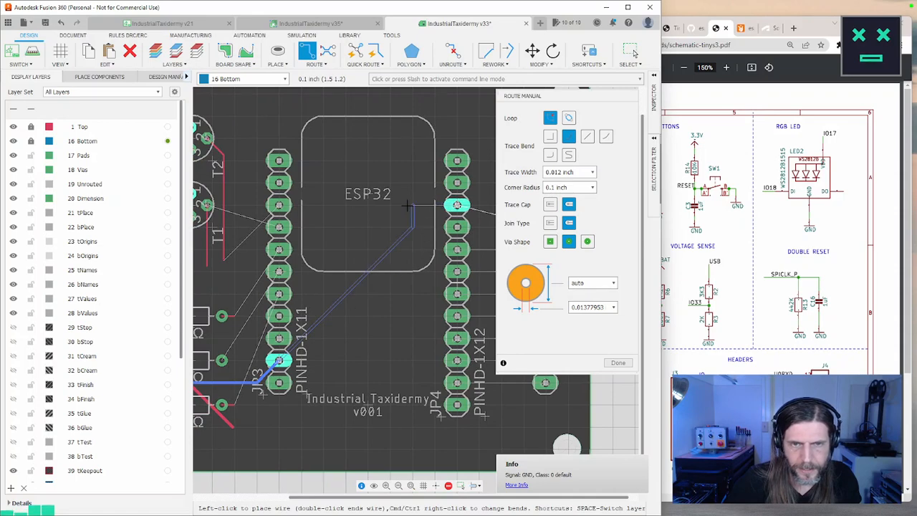
{"action": "left_click", "coordinate": [457, 205]}
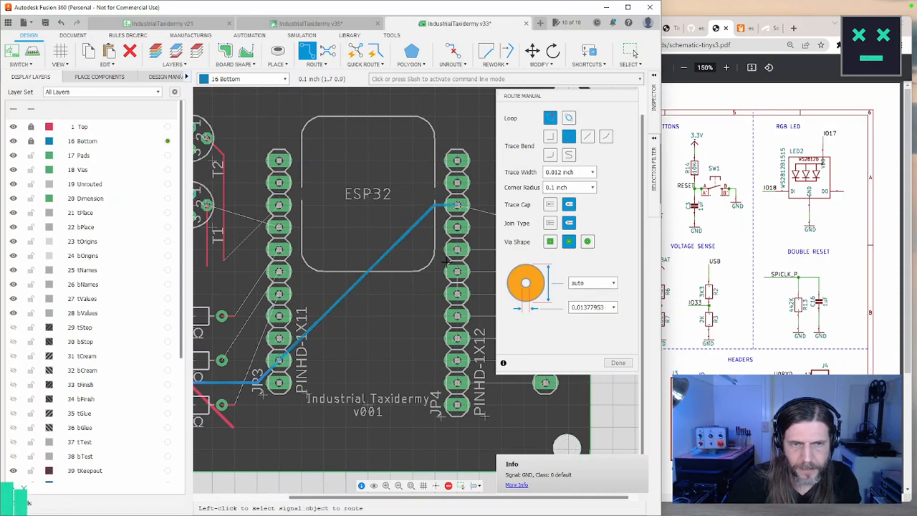
Continue the Bottom-layer GND trace at 0.012 inch from JP4's ground pad to the top pad of the BUTTONS header
{"action": "middle_click_drag", "start_coordinate": [457, 205], "coordinate": [302, 226]}
{"action": "left_click", "coordinate": [301, 225]}
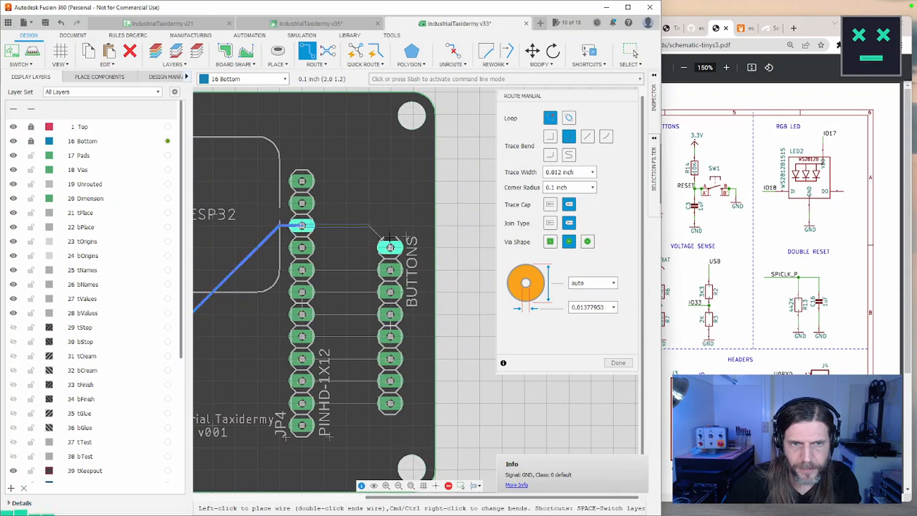
{"action": "left_click", "coordinate": [389, 247]}
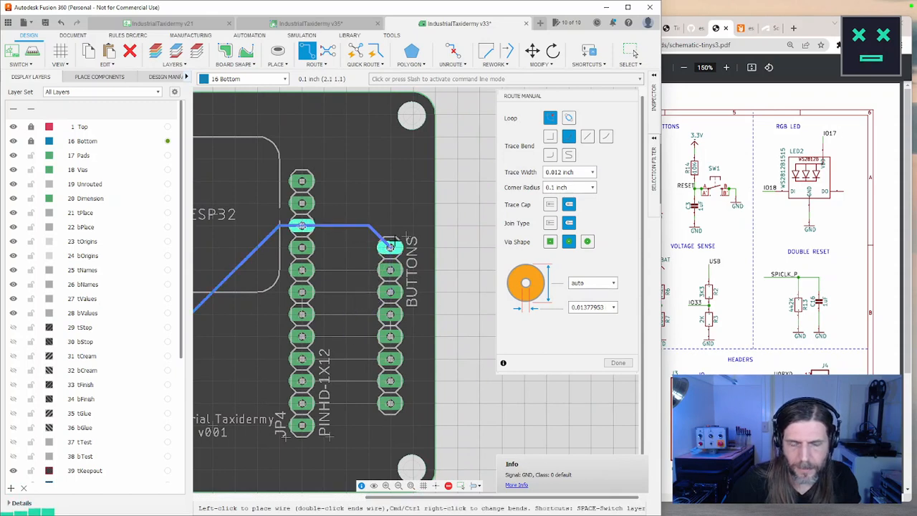
{"action": "left_click", "coordinate": [389, 244]}
{"action": "middle_click_drag", "start_coordinate": [357, 214], "coordinate": [577, 217]}
{"action": "scroll", "coordinate": [403, 227], "scroll_direction": "down", "scroll_amount": 2}
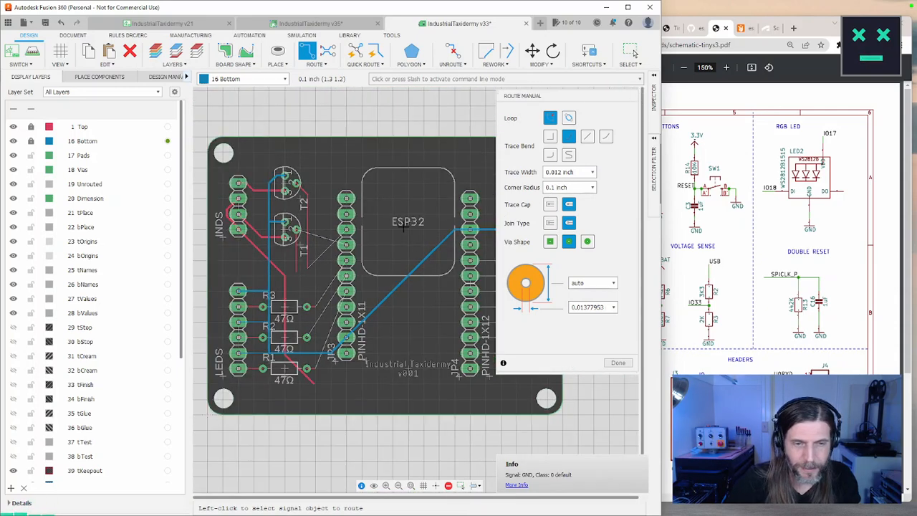
{"action": "scroll", "coordinate": [404, 227], "scroll_direction": "up", "scroll_amount": 2}
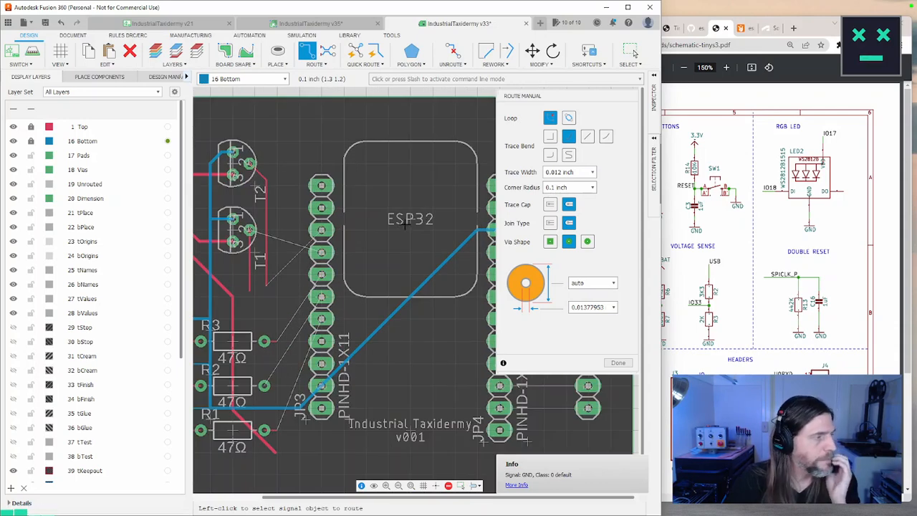
Set the manual routing trace width to 0.006 inch and end the routing command
{"action": "left_click", "coordinate": [592, 173]}
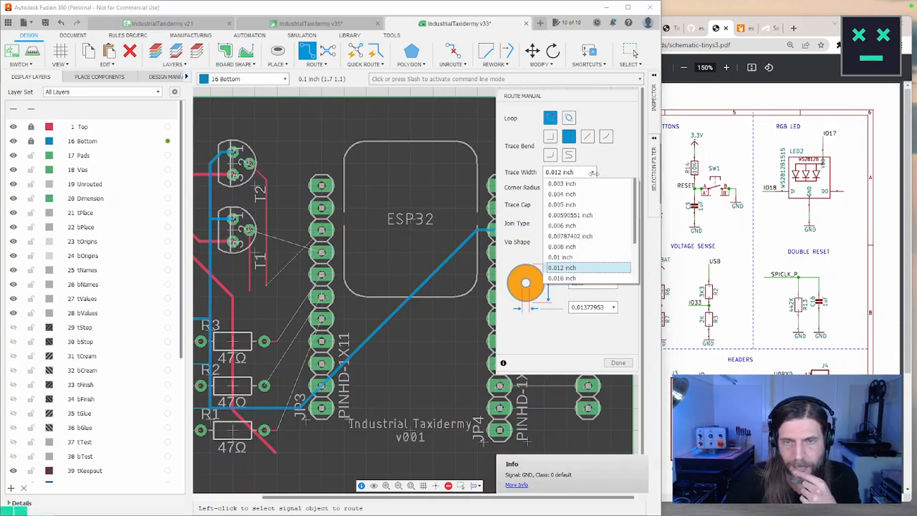
{"action": "left_click", "coordinate": [562, 225]}
{"action": "left_click", "coordinate": [618, 364]}
{"action": "middle_click_drag", "start_coordinate": [425, 327], "coordinate": [482, 328]}
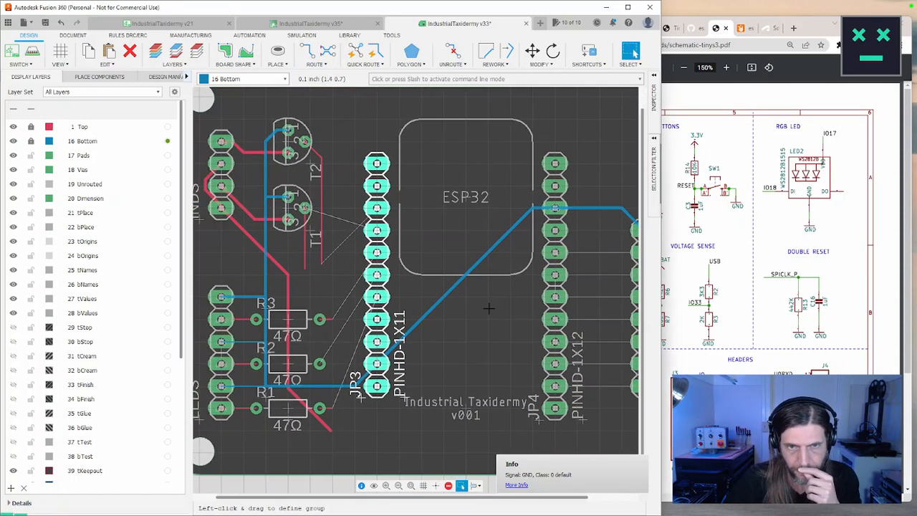
{"action": "scroll", "coordinate": [331, 266], "scroll_direction": "up", "scroll_amount": 3}
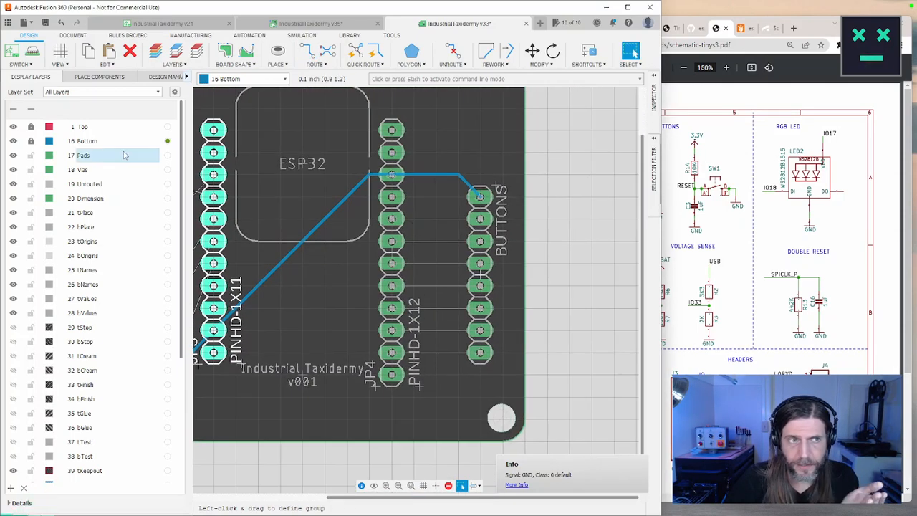
Make Top the active layer and unlock both the Top and Bottom layers
{"action": "left_click", "coordinate": [115, 127]}
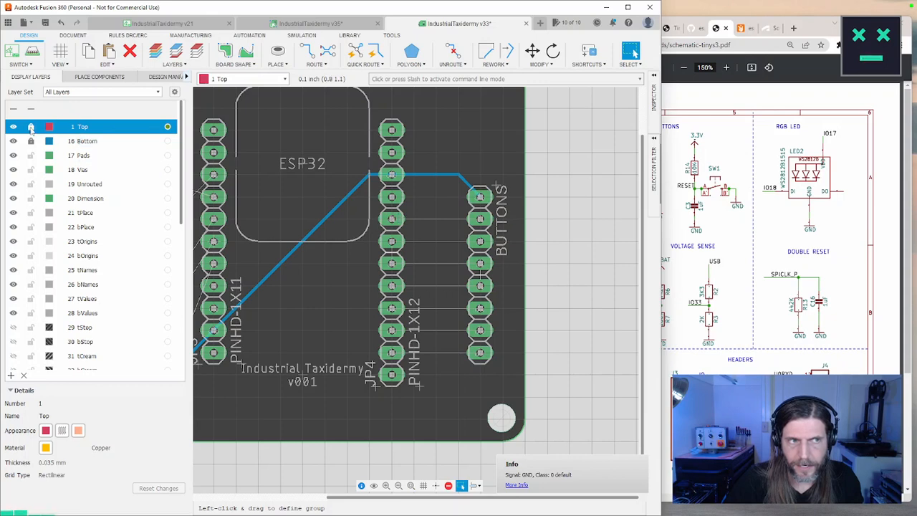
{"action": "left_click", "coordinate": [30, 128]}
{"action": "left_click", "coordinate": [12, 142]}
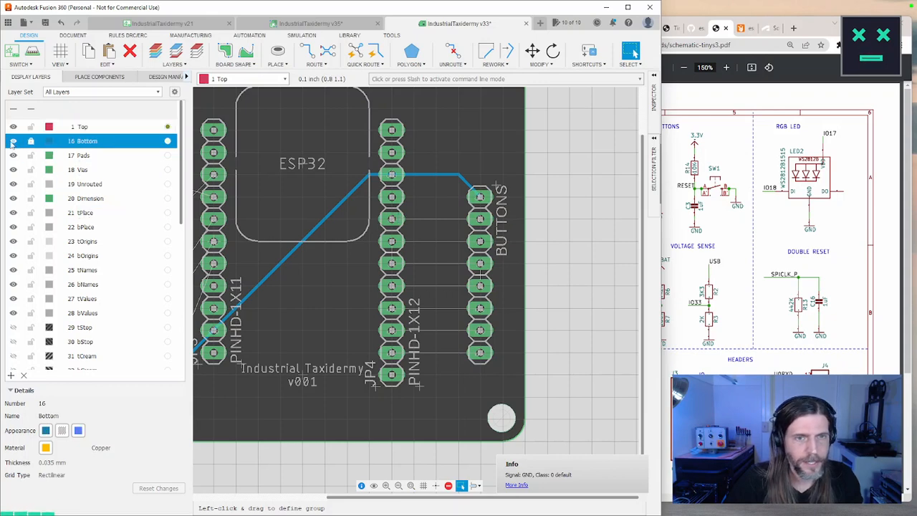
{"action": "left_click", "coordinate": [12, 142]}
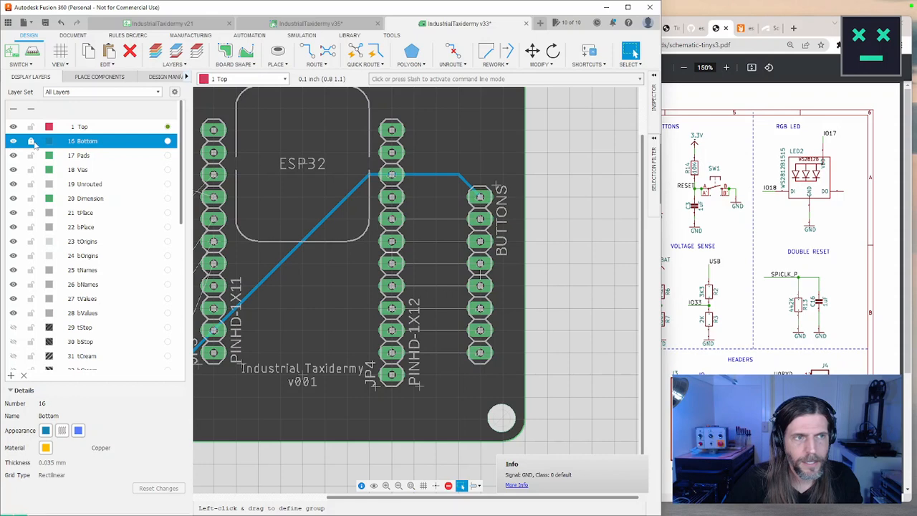
{"action": "left_click", "coordinate": [33, 143]}
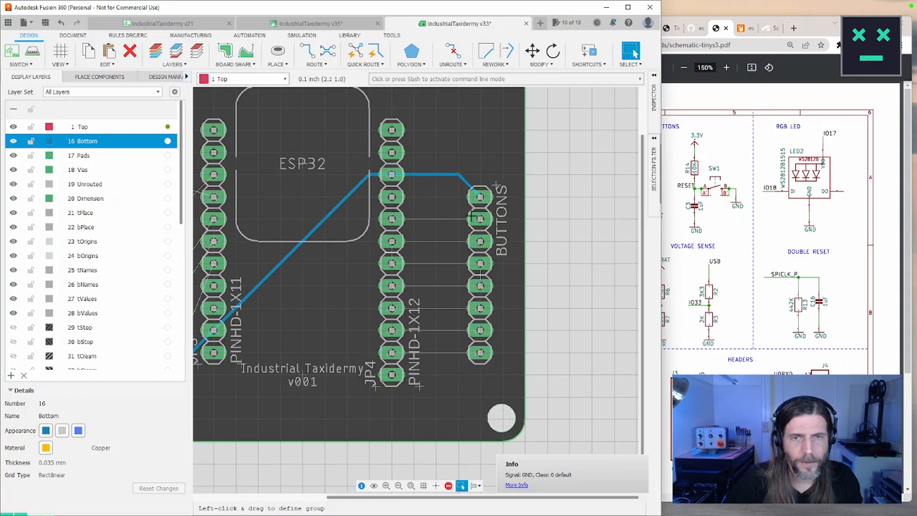
Route seven straight 0.006 inch Top-layer traces from JP4's fifth through eleventh pads to the facing BUTTONS pads below its top pad
{"action": "key", "text": "x"}
{"action": "left_click", "coordinate": [391, 220]}
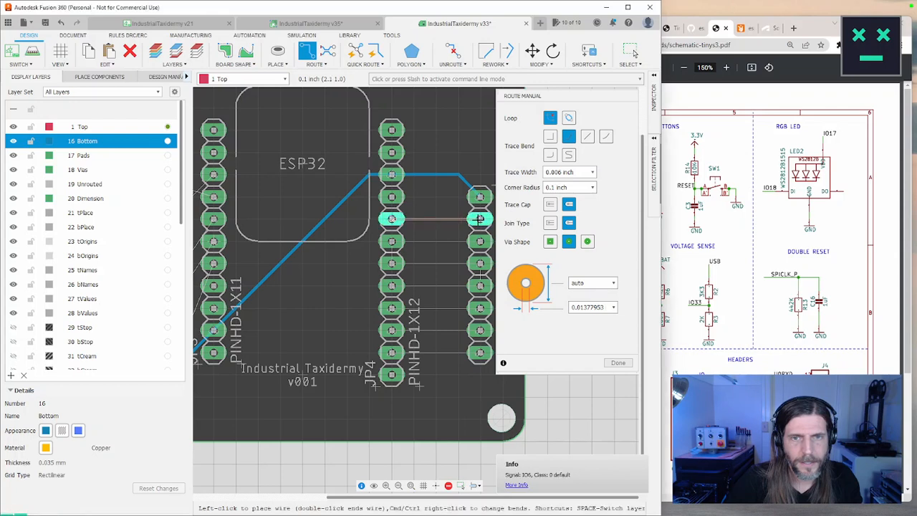
{"action": "left_click", "coordinate": [480, 219]}
{"action": "left_click", "coordinate": [390, 242]}
{"action": "left_click", "coordinate": [480, 241]}
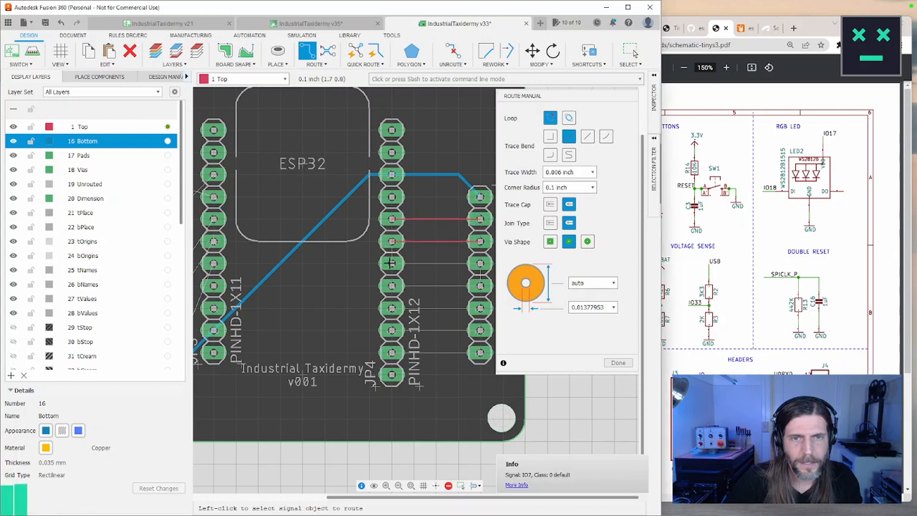
{"action": "left_click", "coordinate": [390, 263]}
{"action": "left_click", "coordinate": [480, 263]}
{"action": "left_click", "coordinate": [390, 285]}
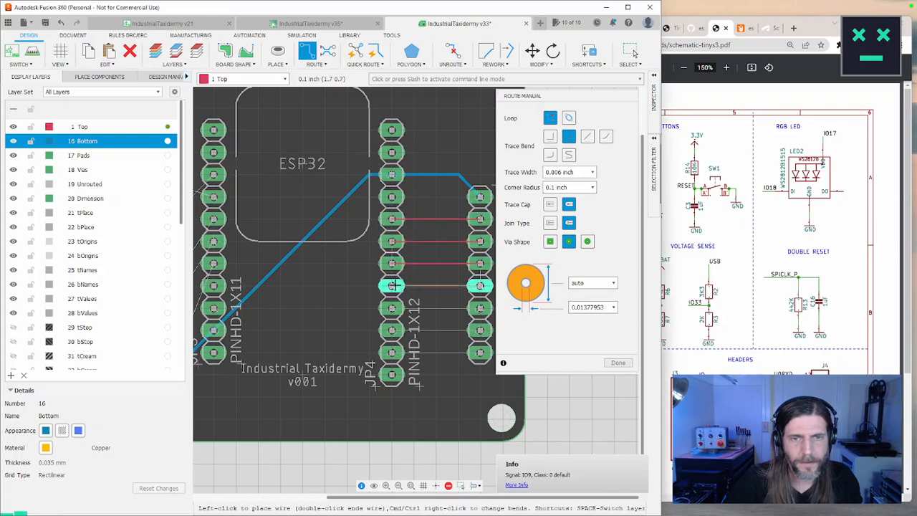
{"action": "left_click", "coordinate": [480, 285]}
{"action": "left_click", "coordinate": [390, 308]}
{"action": "left_click", "coordinate": [480, 308]}
{"action": "left_click", "coordinate": [480, 330]}
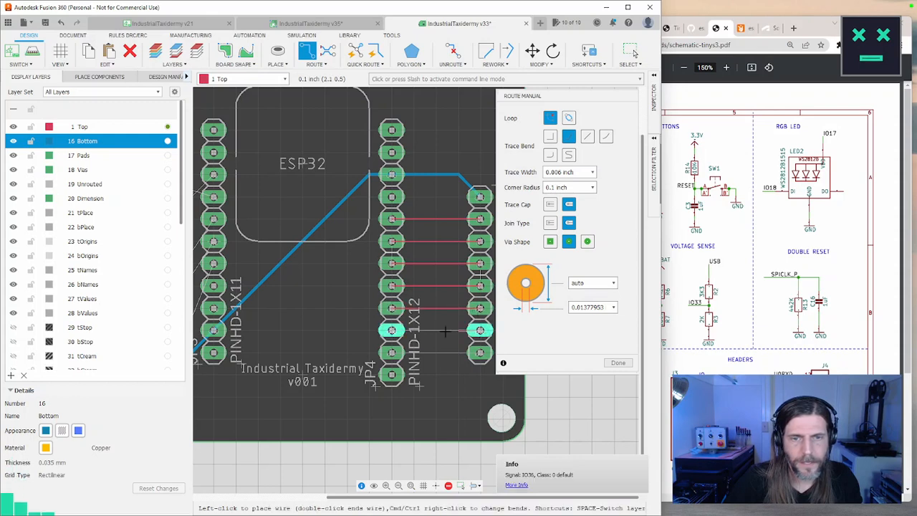
{"action": "left_click", "coordinate": [390, 330]}
{"action": "left_click", "coordinate": [391, 353]}
{"action": "left_click", "coordinate": [480, 352]}
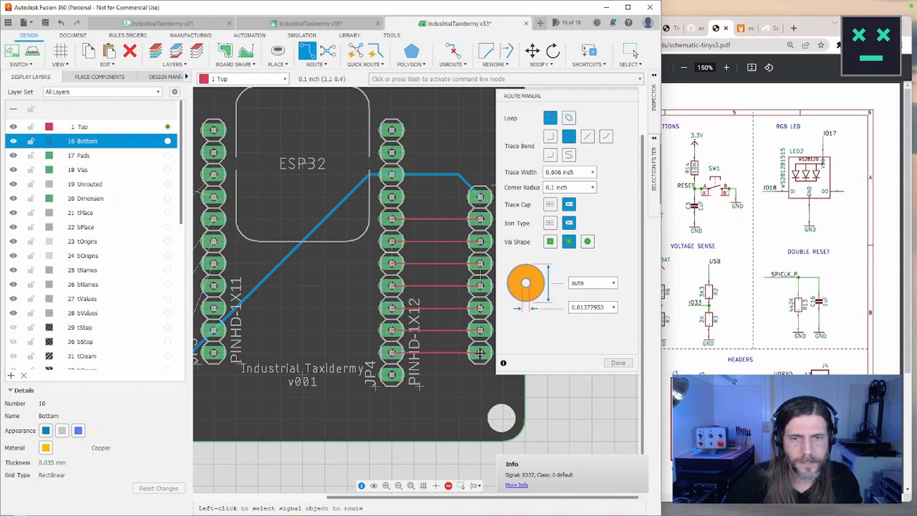
Delete the PINHD-1X12 and PINHD-1X11 value labels beside the JP4 and JP3 headers
{"action": "right_click", "coordinate": [418, 386]}
{"action": "left_click", "coordinate": [436, 404]}
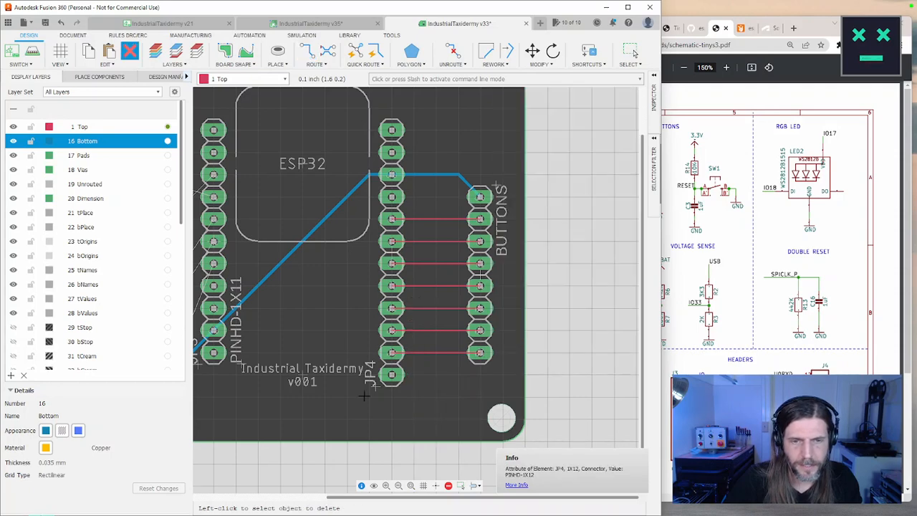
{"action": "middle_click_drag", "start_coordinate": [364, 395], "coordinate": [463, 393]}
{"action": "right_click", "coordinate": [344, 365]}
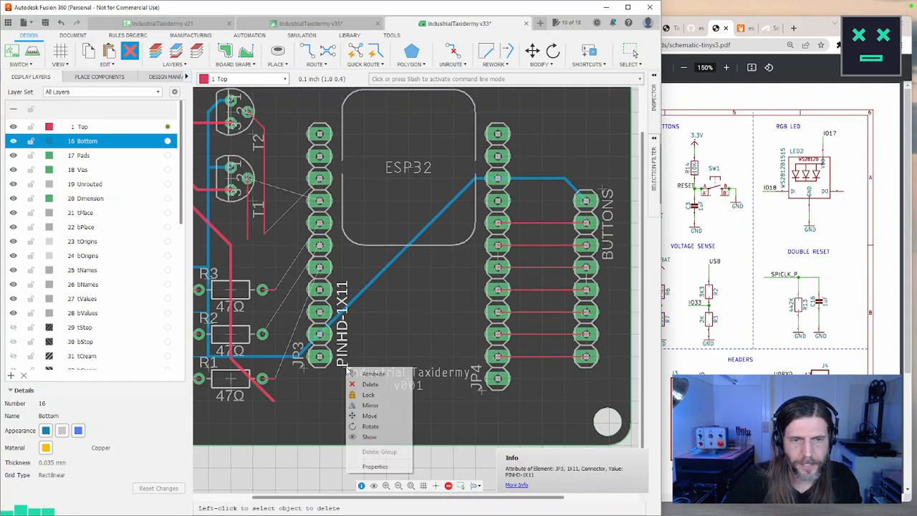
{"action": "left_click", "coordinate": [366, 385]}
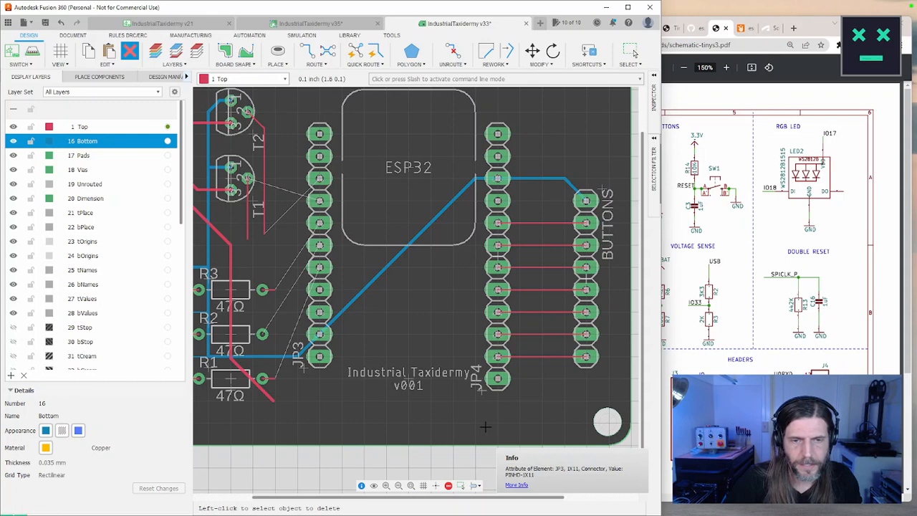
Move the JP4 and JP3 name labels to the upper ends of their headers, just left of the top pads
{"action": "key", "text": "m"}
{"action": "left_click", "coordinate": [481, 389]}
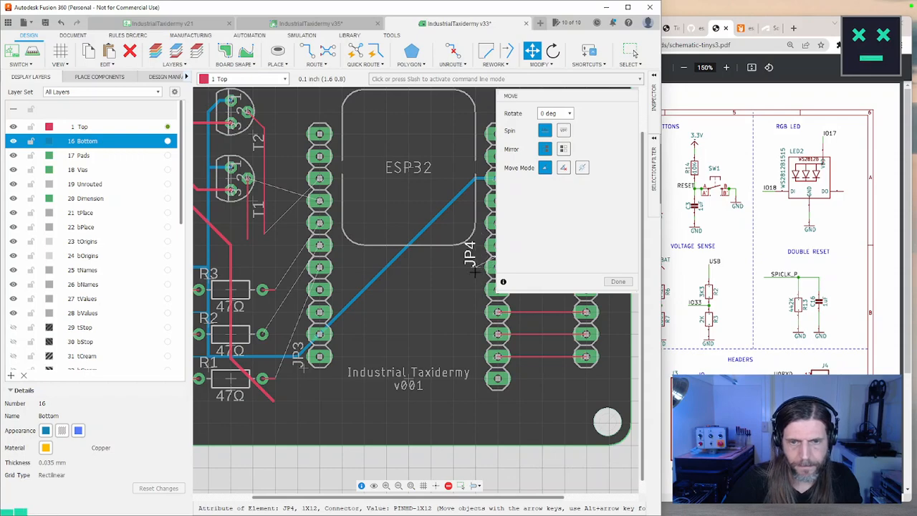
{"action": "middle_click_drag", "start_coordinate": [474, 270], "coordinate": [451, 309]}
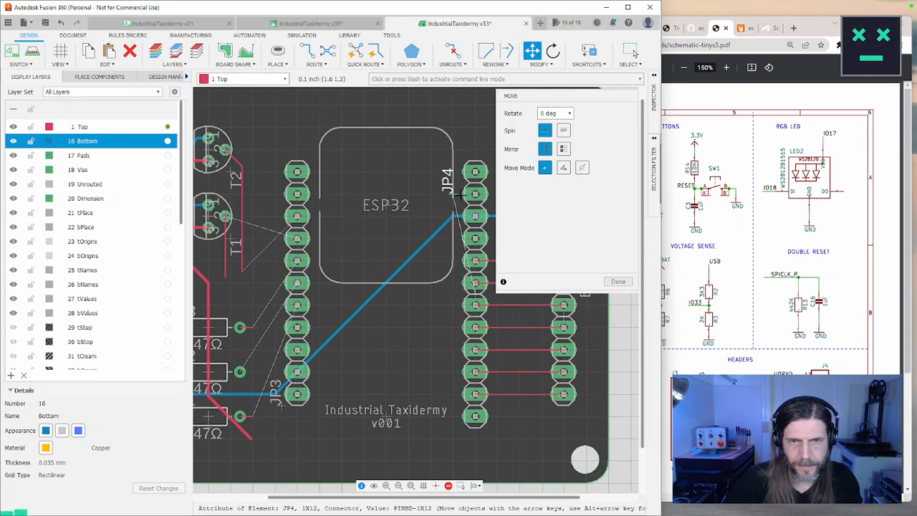
{"action": "left_click", "coordinate": [457, 170]}
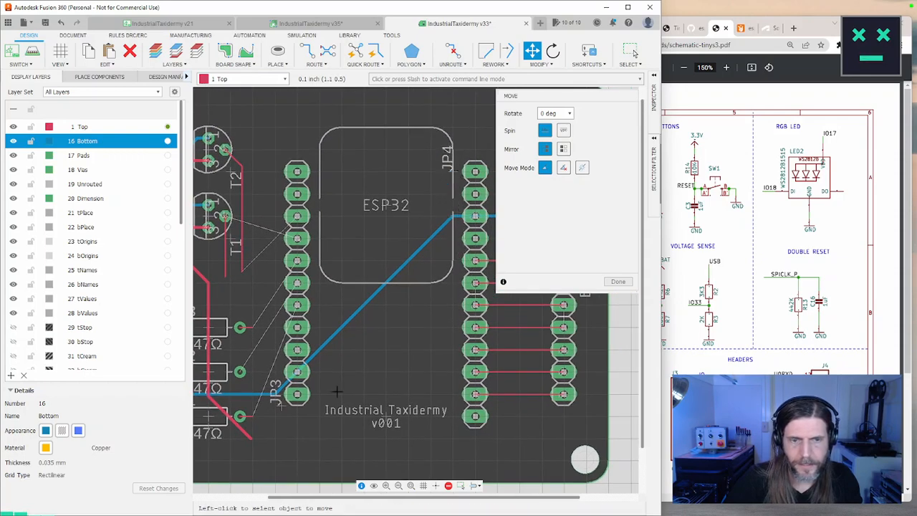
{"action": "left_click", "coordinate": [281, 404]}
{"action": "left_click", "coordinate": [273, 172]}
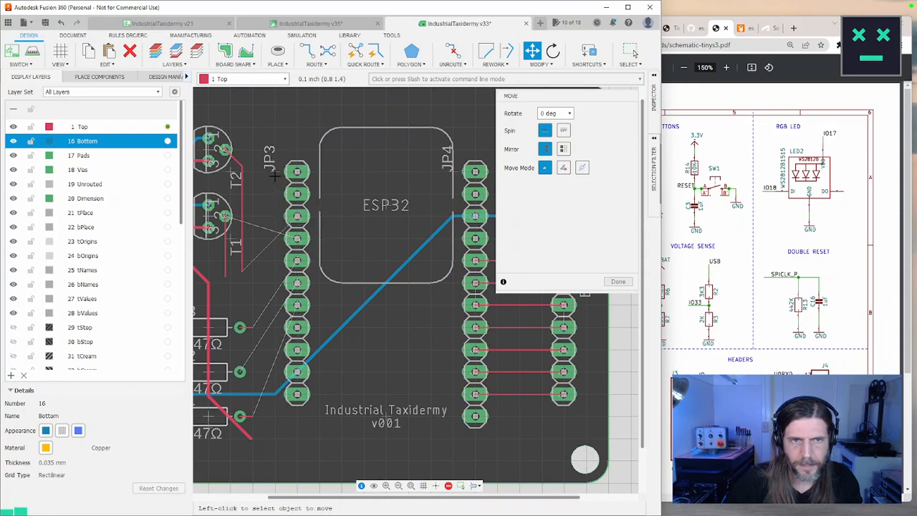
{"action": "middle_click_drag", "start_coordinate": [424, 332], "coordinate": [398, 344]}
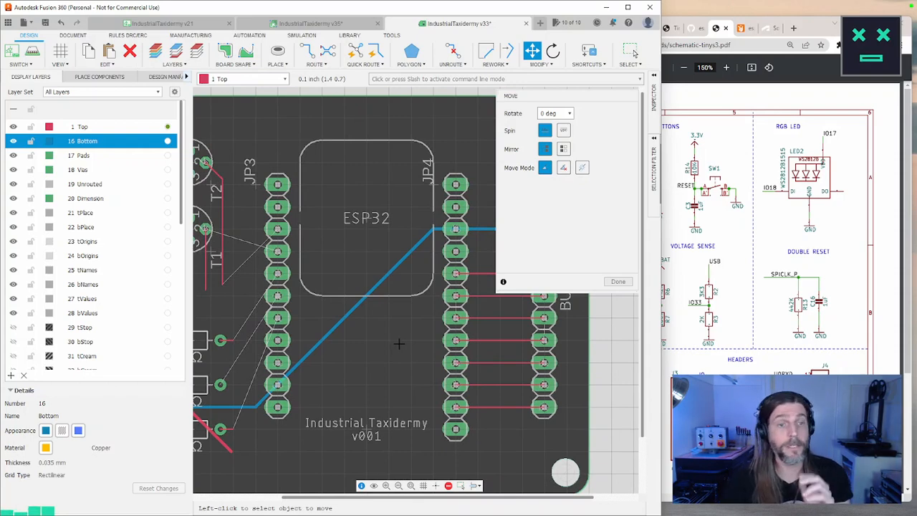
{"action": "scroll", "coordinate": [398, 344], "scroll_direction": "up", "scroll_amount": 1}
{"action": "scroll", "coordinate": [398, 342], "scroll_direction": "down", "scroll_amount": 3}
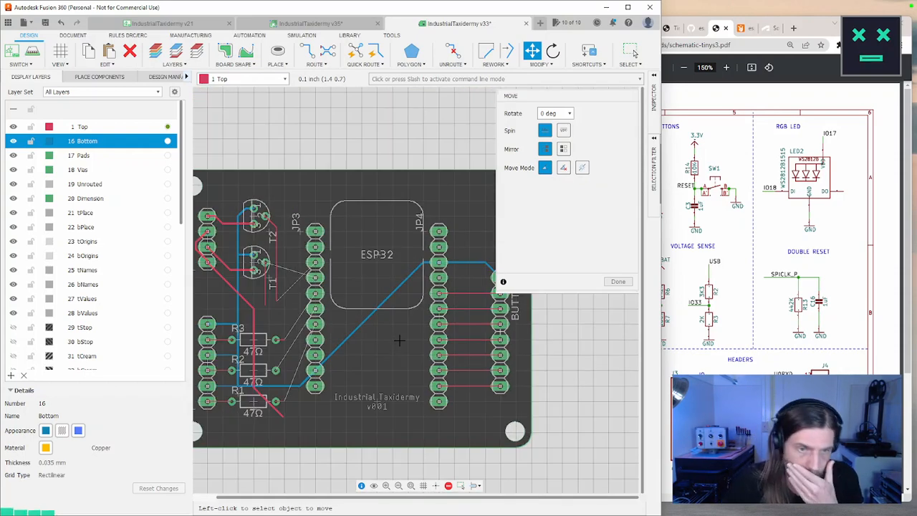
{"action": "left_click", "coordinate": [617, 282]}
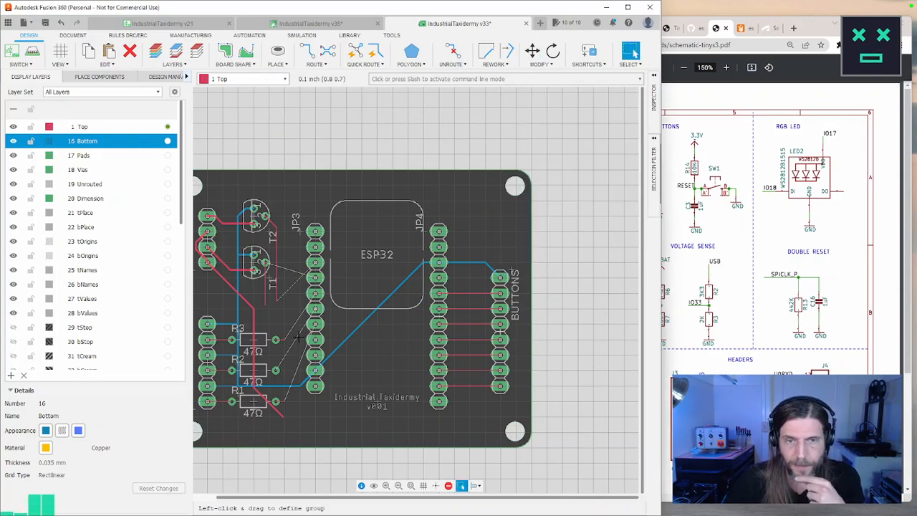
{"action": "middle_click_drag", "start_coordinate": [308, 336], "coordinate": [426, 319]}
{"action": "scroll", "coordinate": [425, 321], "scroll_direction": "up", "scroll_amount": 3}
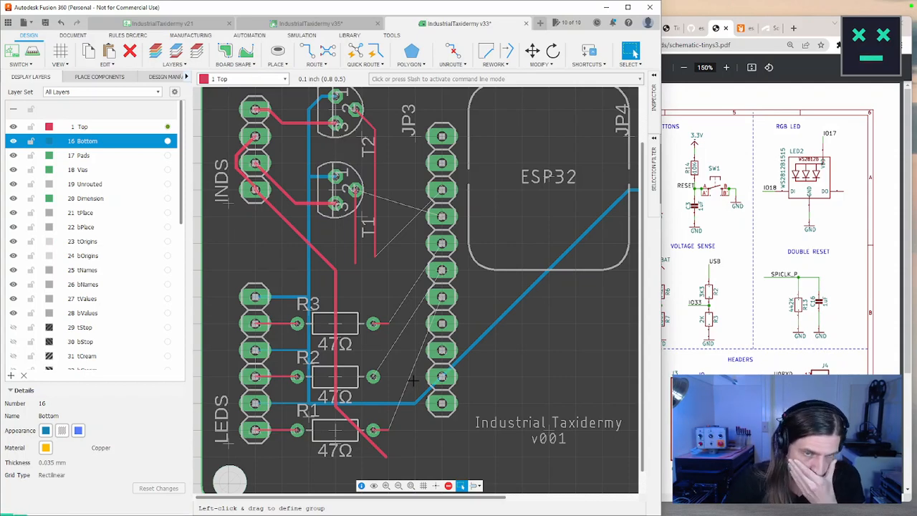
{"action": "scroll", "coordinate": [412, 381], "scroll_direction": "down", "scroll_amount": 1}
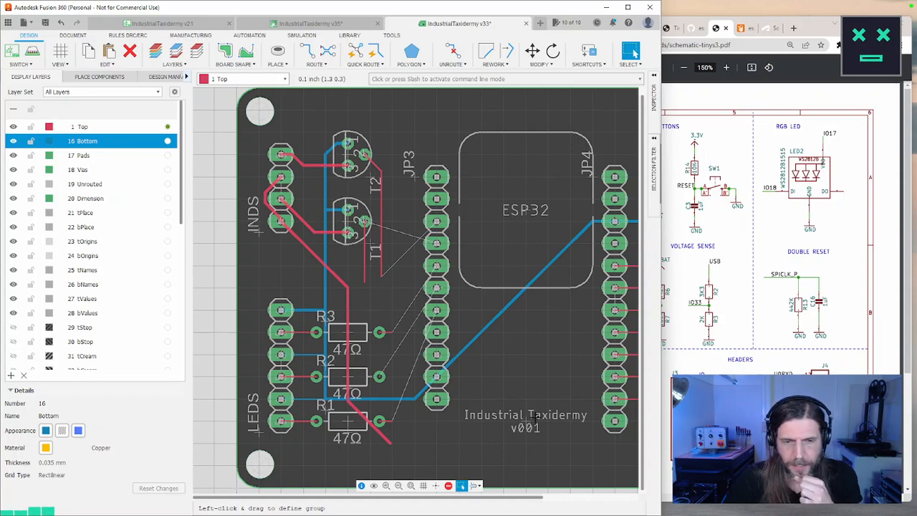
{"action": "middle_click_drag", "start_coordinate": [422, 426], "coordinate": [422, 360]}
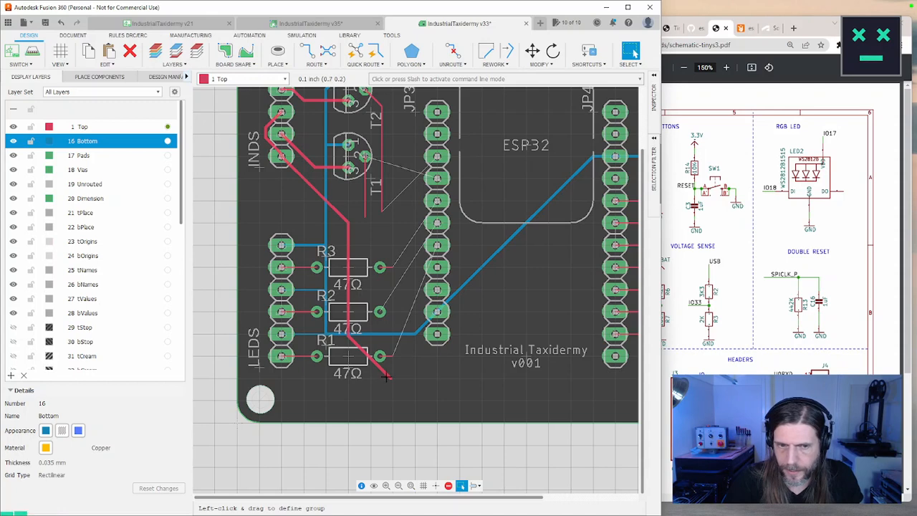
{"action": "key", "text": "m"}
{"action": "left_click", "coordinate": [386, 376]}
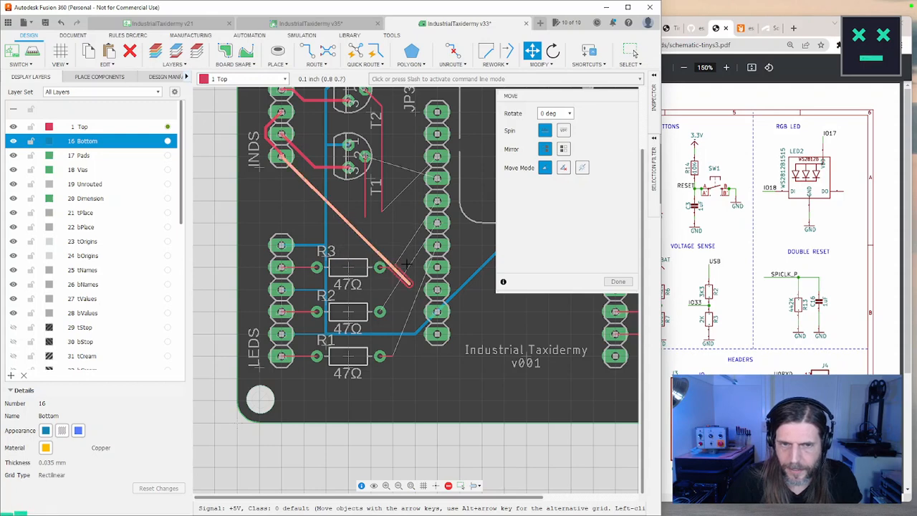
{"action": "key", "text": "Escape"}
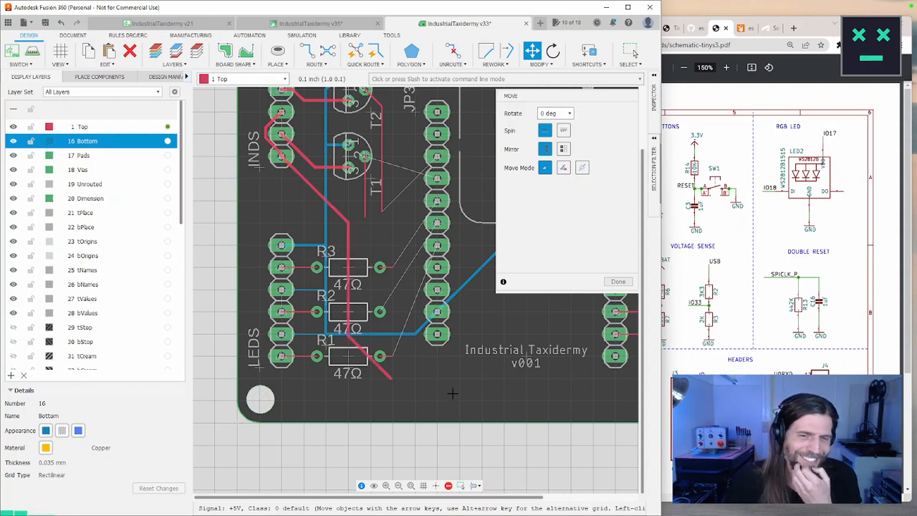
Move the +5V trace's loose diagonal end segment up so that it ends between resistors R3 and R2
{"action": "left_click", "coordinate": [392, 380]}
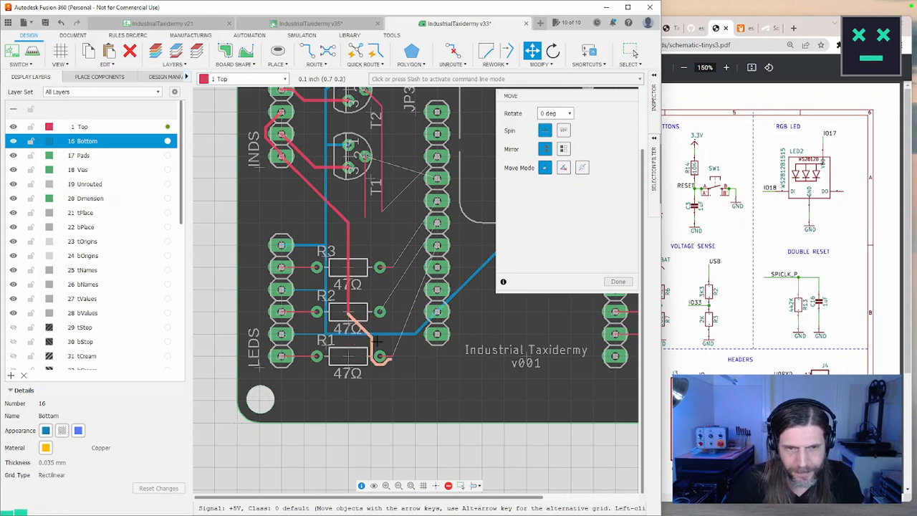
{"action": "left_click", "coordinate": [368, 291]}
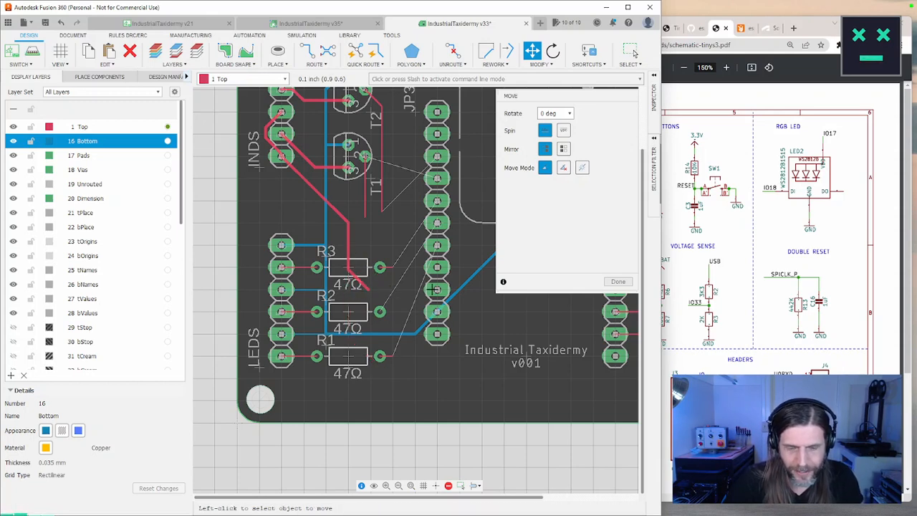
Set the manual routing trace width to 0.012 inch, exit routing, and inspect the nets between the resistors and JP3
{"action": "key", "text": "r"}
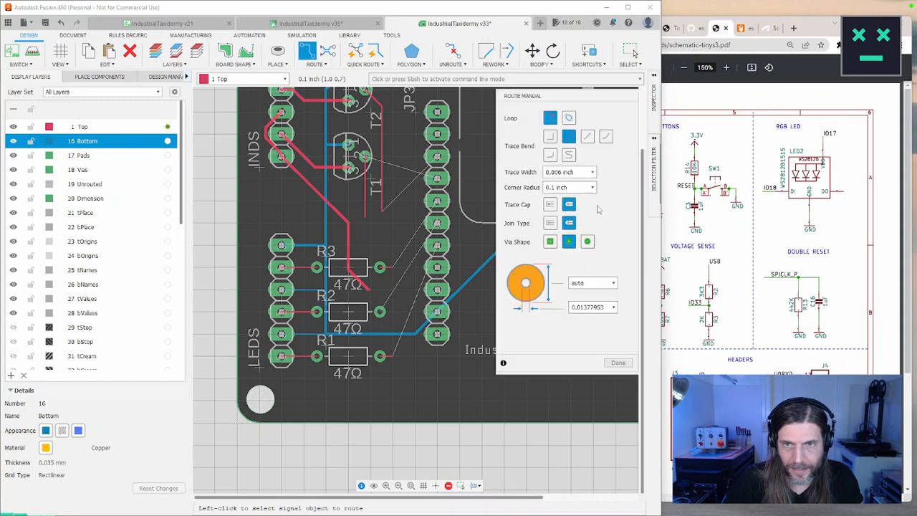
{"action": "left_click", "coordinate": [591, 172]}
{"action": "left_click", "coordinate": [576, 260]}
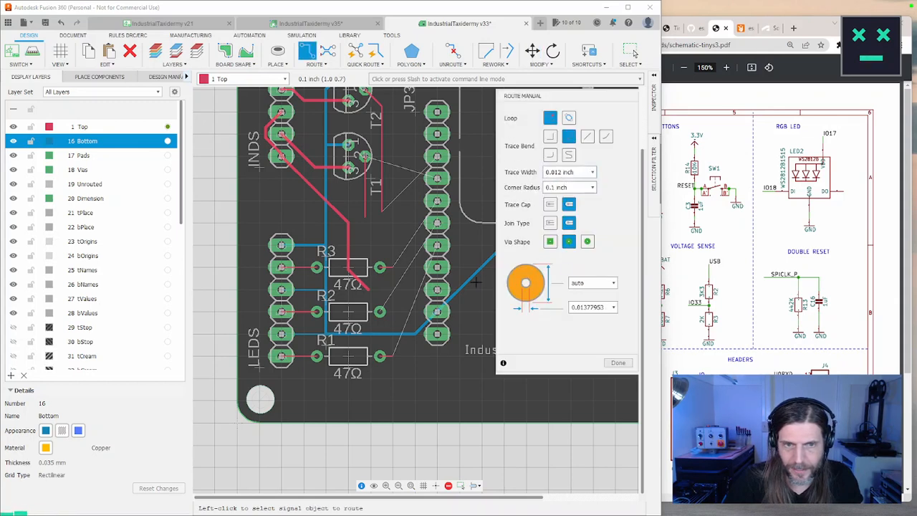
{"action": "left_click", "coordinate": [617, 362]}
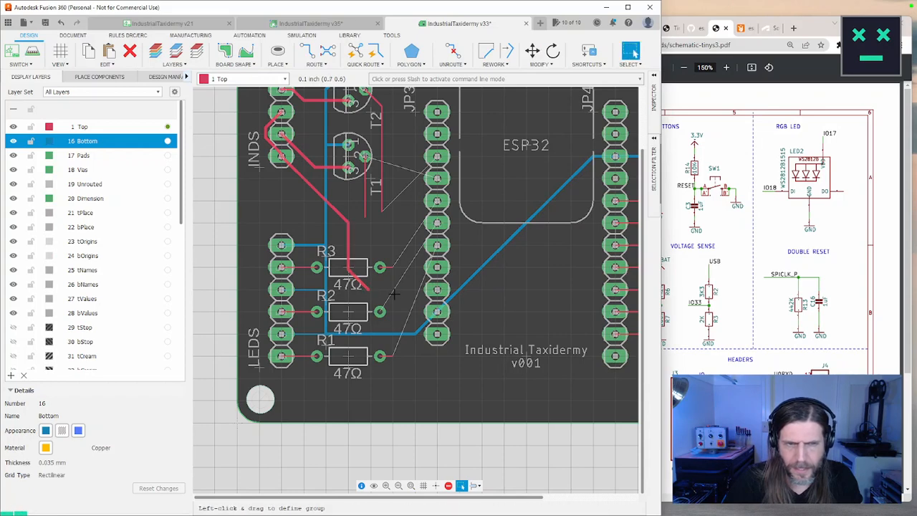
{"action": "scroll", "coordinate": [394, 292], "scroll_direction": "up", "scroll_amount": 5}
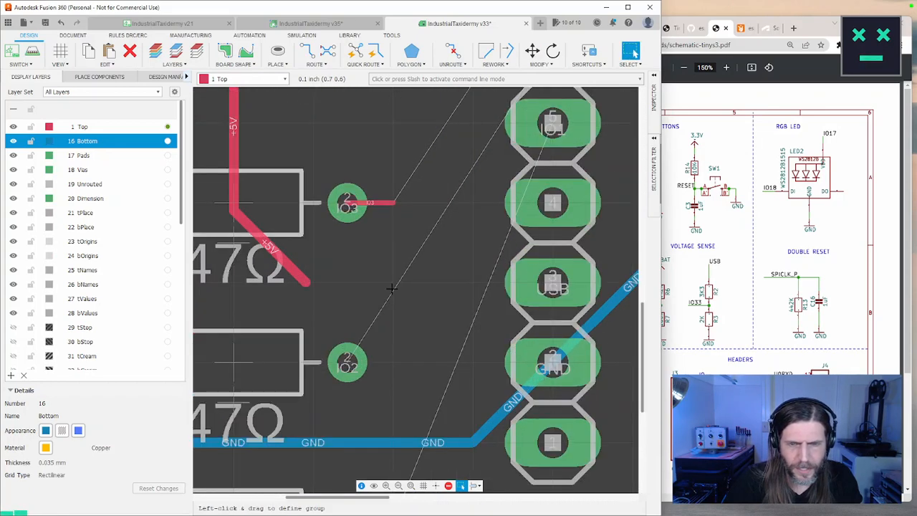
{"action": "scroll", "coordinate": [392, 289], "scroll_direction": "down", "scroll_amount": 3}
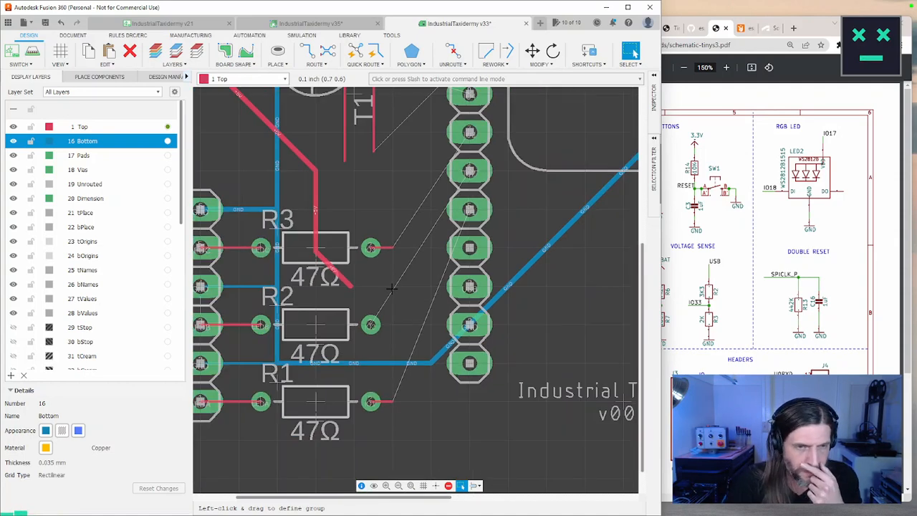
{"action": "scroll", "coordinate": [392, 289], "scroll_direction": "up", "scroll_amount": 2}
{"action": "scroll", "coordinate": [393, 290], "scroll_direction": "down", "scroll_amount": 5}
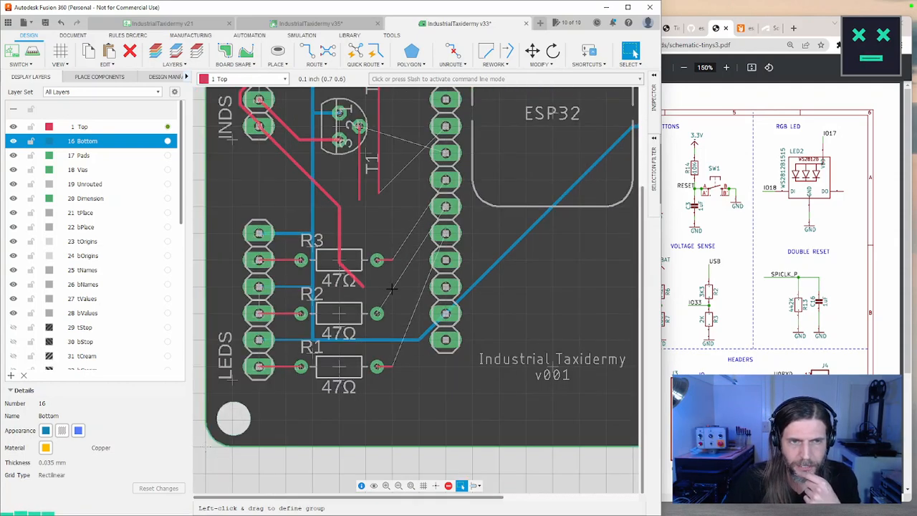
Switch to the schematic and delete the +5V supply symbol from the net feeding INDS header pins 1 and 3
{"action": "scroll", "coordinate": [393, 292], "scroll_direction": "up", "scroll_amount": 2}
{"action": "middle_click_drag", "start_coordinate": [430, 274], "coordinate": [441, 305]}
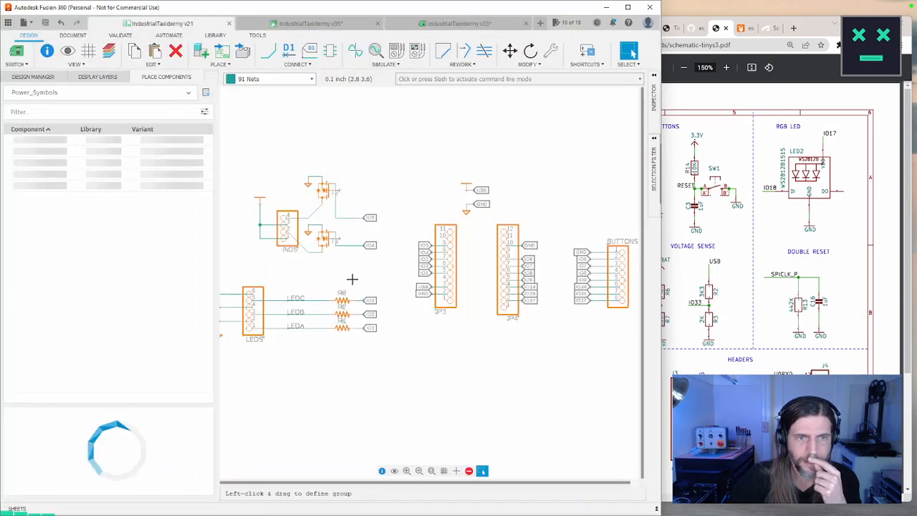
{"action": "middle_click_drag", "start_coordinate": [296, 266], "coordinate": [406, 307]}
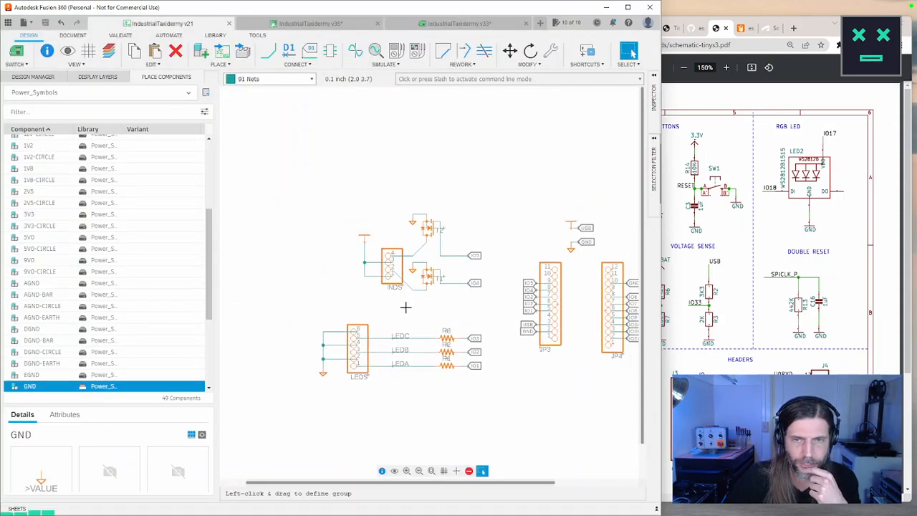
{"action": "scroll", "coordinate": [405, 305], "scroll_direction": "up", "scroll_amount": 3}
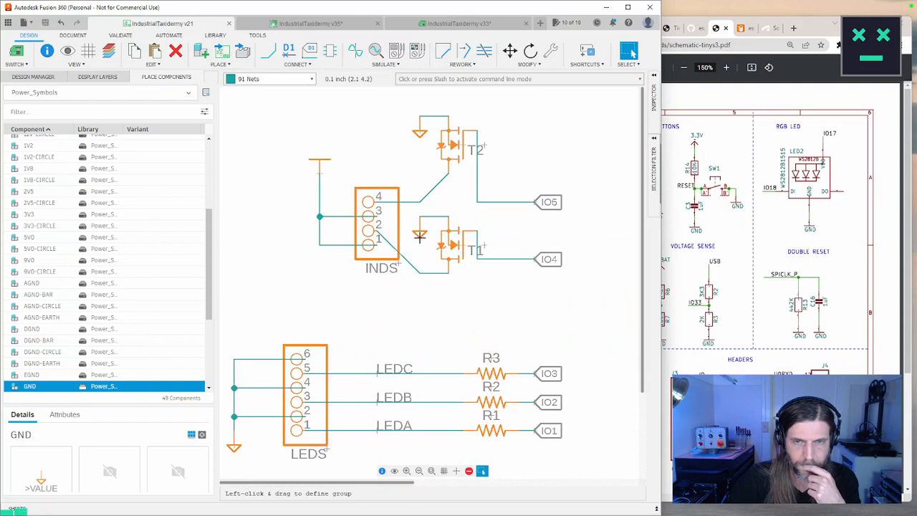
{"action": "scroll", "coordinate": [454, 295], "scroll_direction": "up", "scroll_amount": 1}
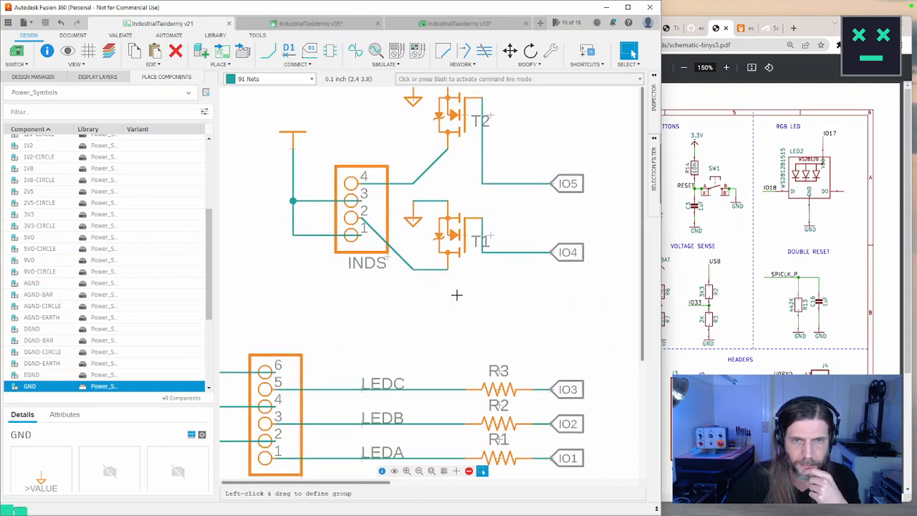
{"action": "scroll", "coordinate": [451, 291], "scroll_direction": "down", "scroll_amount": 2}
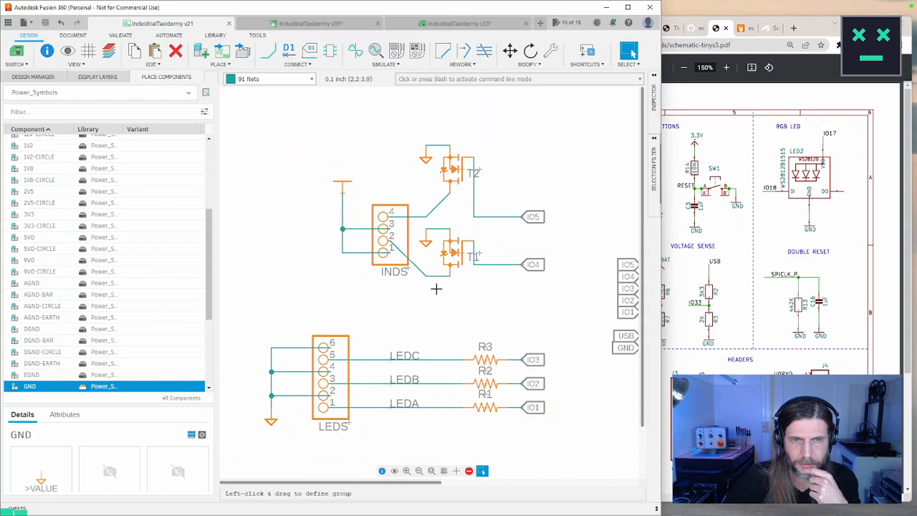
{"action": "right_click", "coordinate": [342, 192]}
{"action": "left_click", "coordinate": [371, 246]}
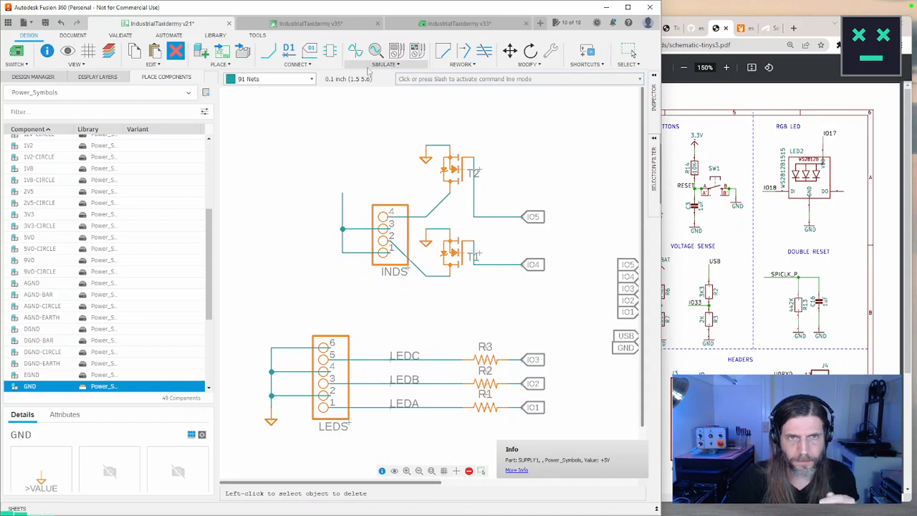
Add a cross-reference net label at the loose upper end of the INDS supply net
{"action": "left_click", "coordinate": [309, 50]}
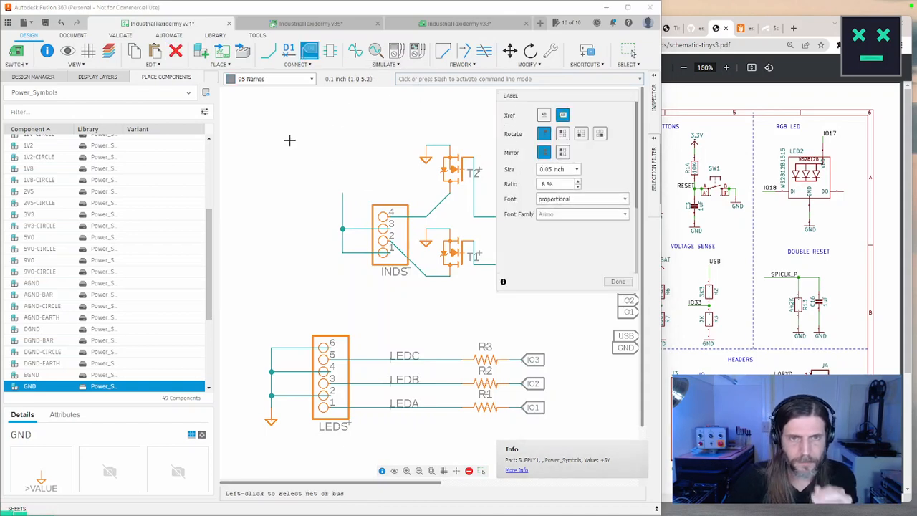
{"action": "left_click", "coordinate": [343, 192]}
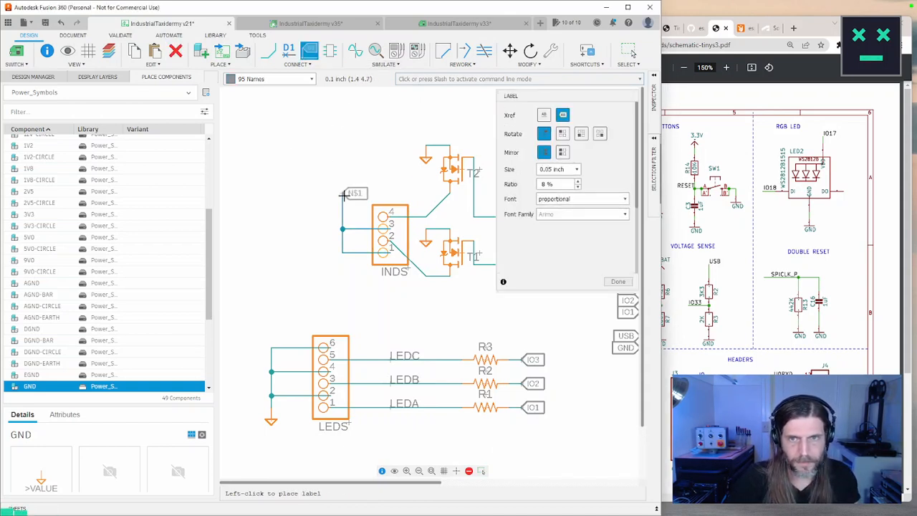
{"action": "left_click", "coordinate": [344, 195]}
{"action": "key", "text": "Escape"}
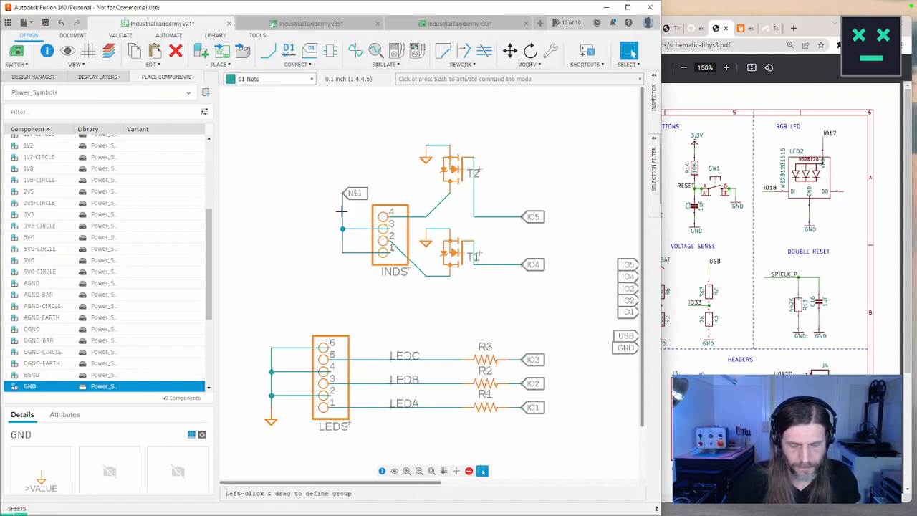
Rename the labelled INDS supply net to USB and connect it with the existing USB net
{"action": "key", "text": "n"}
{"action": "left_click", "coordinate": [343, 214]}
{"action": "type", "text": "US"}
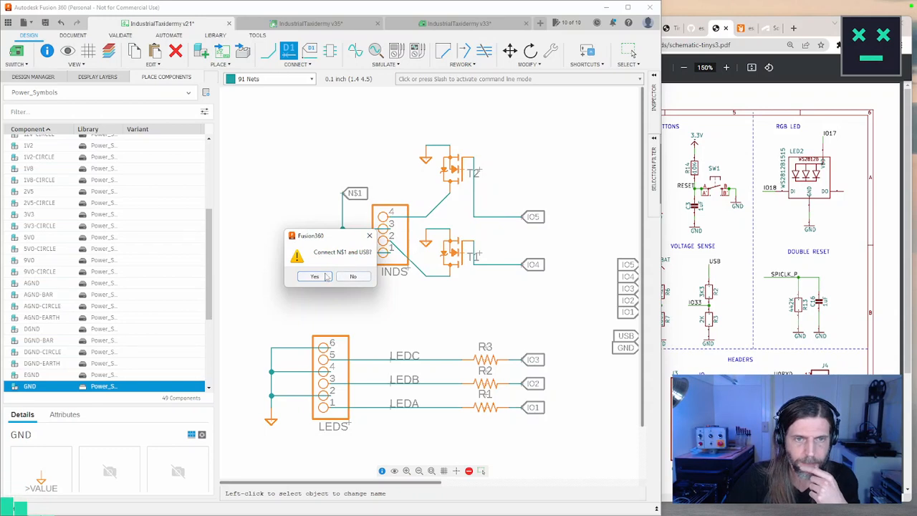
{"action": "key", "text": "Return"}
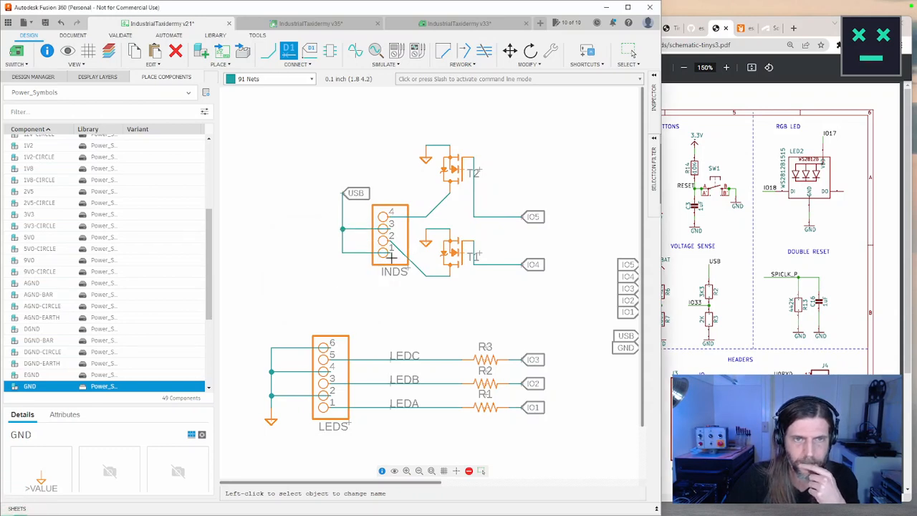
{"action": "middle_click_drag", "start_coordinate": [494, 293], "coordinate": [473, 293]}
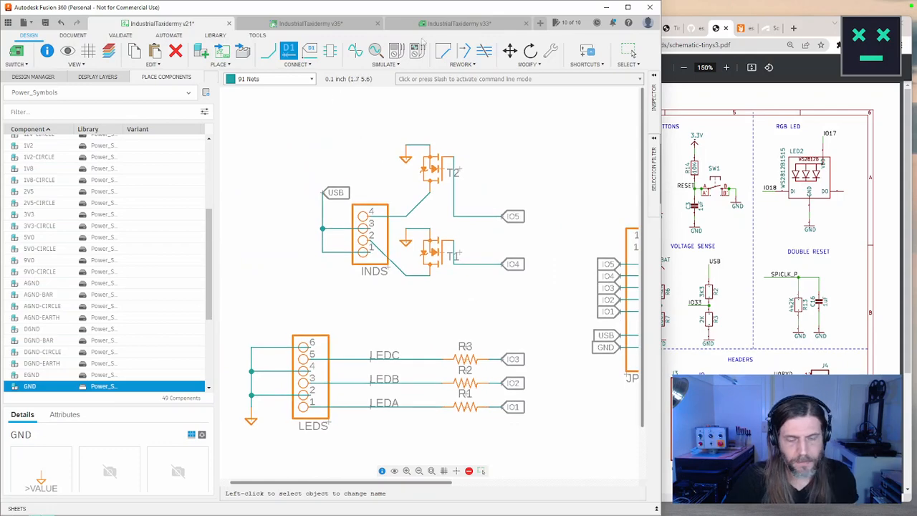
Return to the PCB and route the USB trace from its loose end between R3 and R2 straight to its JP3 pad, 0.012 inch wide
{"action": "left_click", "coordinate": [439, 23]}
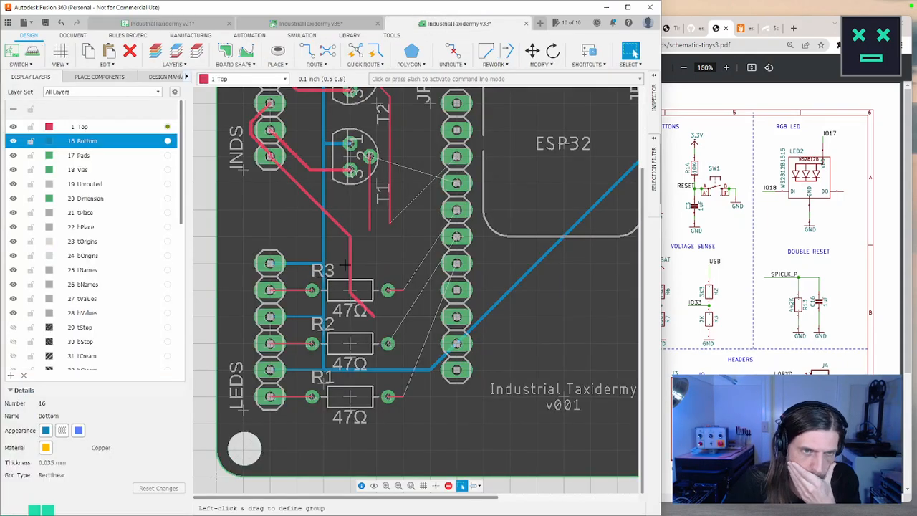
{"action": "scroll", "coordinate": [345, 266], "scroll_direction": "up", "scroll_amount": 3}
{"action": "scroll", "coordinate": [416, 330], "scroll_direction": "down", "scroll_amount": 4}
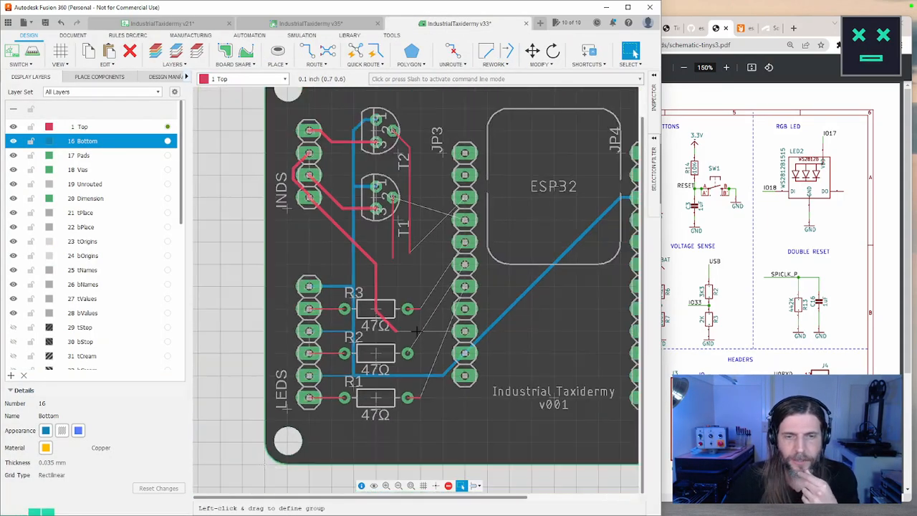
{"action": "scroll", "coordinate": [416, 330], "scroll_direction": "up", "scroll_amount": 3}
{"action": "scroll", "coordinate": [501, 331], "scroll_direction": "down", "scroll_amount": 2}
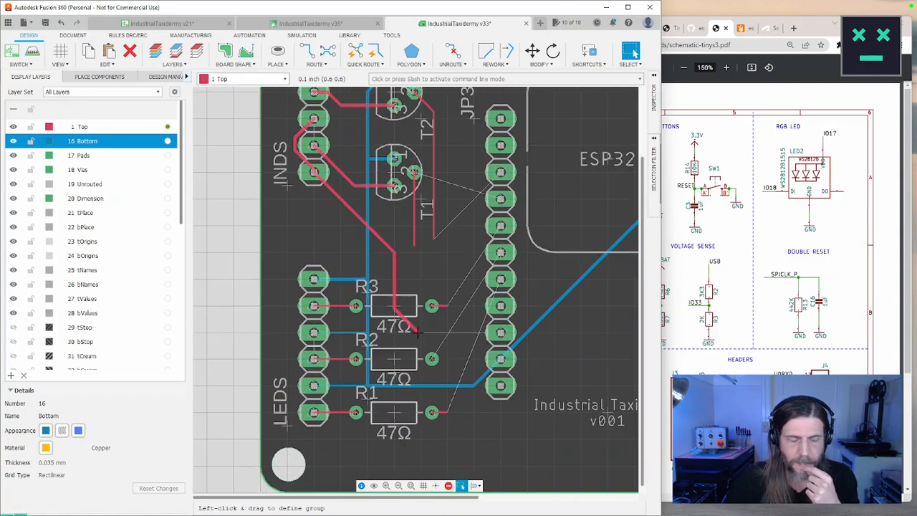
{"action": "key", "text": "r"}
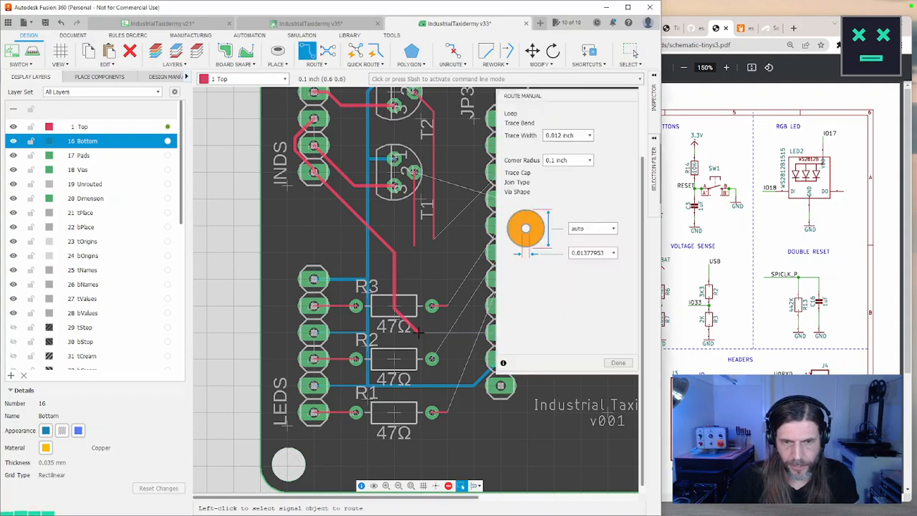
{"action": "left_click", "coordinate": [419, 330]}
{"action": "left_click", "coordinate": [490, 332]}
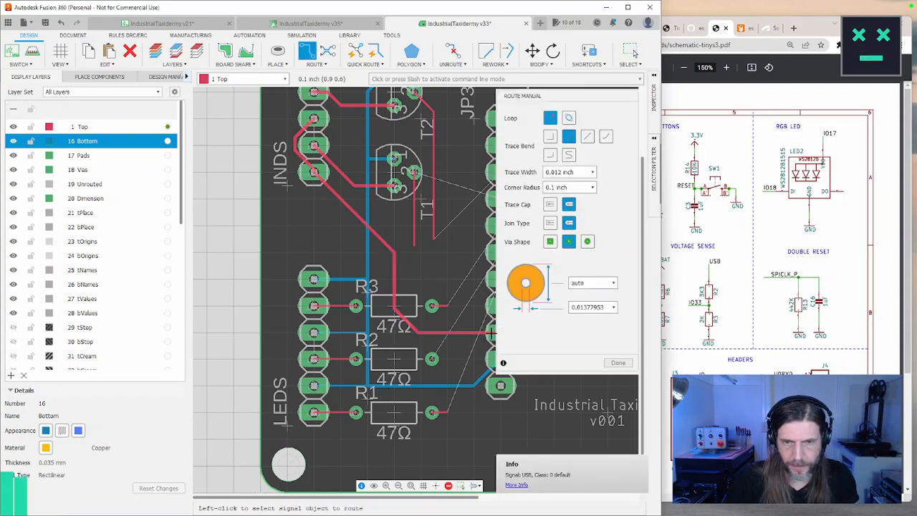
Examine the remaining unrouted connections from T1, T2 and the resistors to JP3, and exit manual routing
{"action": "mouse_move", "coordinate": [471, 309]}
{"action": "middle_mouse_down"}
{"action": "mouse_move", "coordinate": [464, 323]}
{"action": "mouse_move", "coordinate": [395, 352]}
{"action": "middle_mouse_up"}
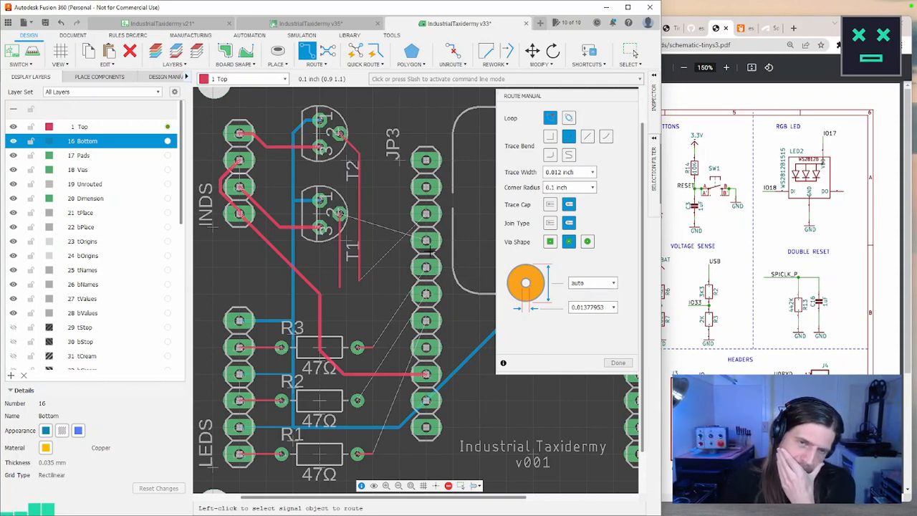
{"action": "scroll", "coordinate": [351, 310], "scroll_direction": "up", "scroll_amount": 2}
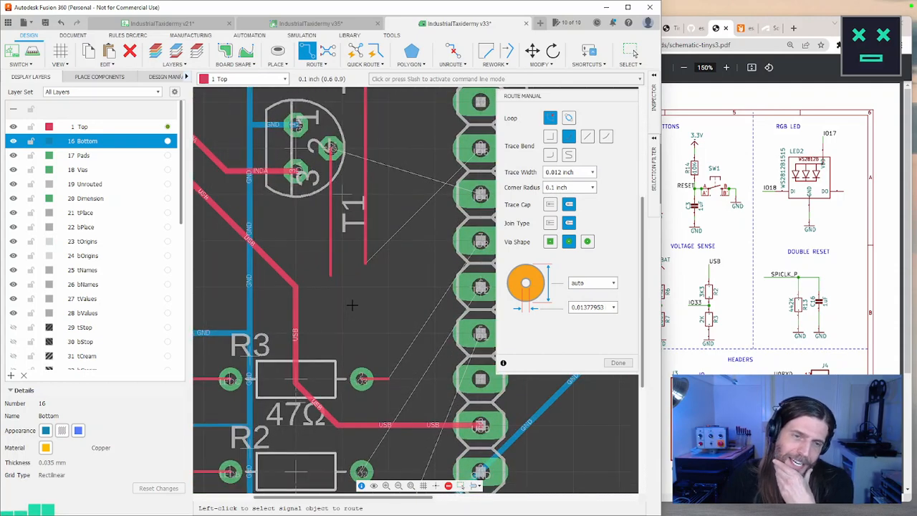
{"action": "scroll", "coordinate": [353, 306], "scroll_direction": "down", "scroll_amount": 3}
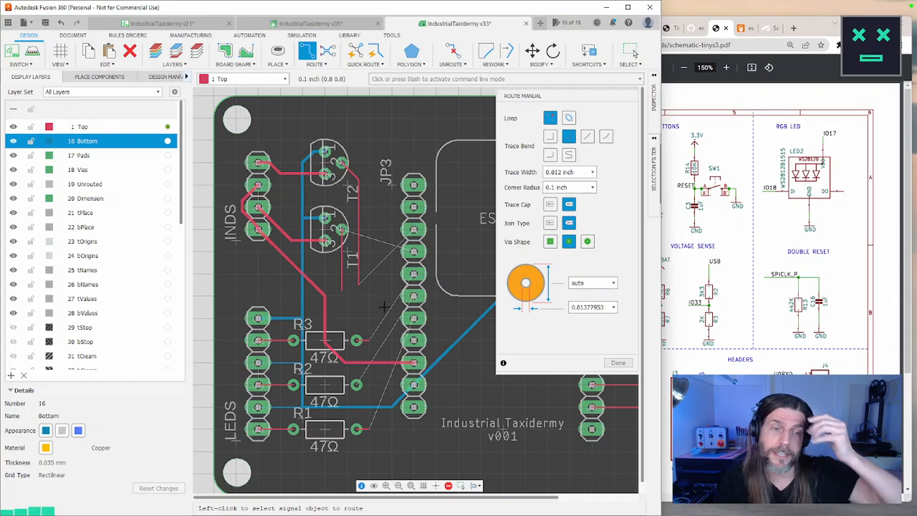
{"action": "middle_click_drag", "start_coordinate": [382, 301], "coordinate": [344, 284]}
{"action": "scroll", "coordinate": [344, 284], "scroll_direction": "down", "scroll_amount": 3}
{"action": "scroll", "coordinate": [344, 285], "scroll_direction": "up", "scroll_amount": 2}
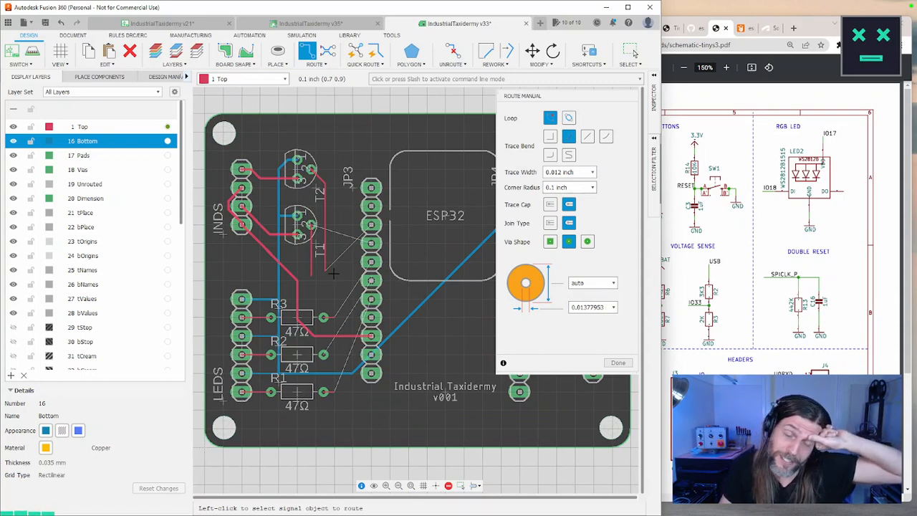
{"action": "middle_click_drag", "start_coordinate": [343, 273], "coordinate": [384, 278]}
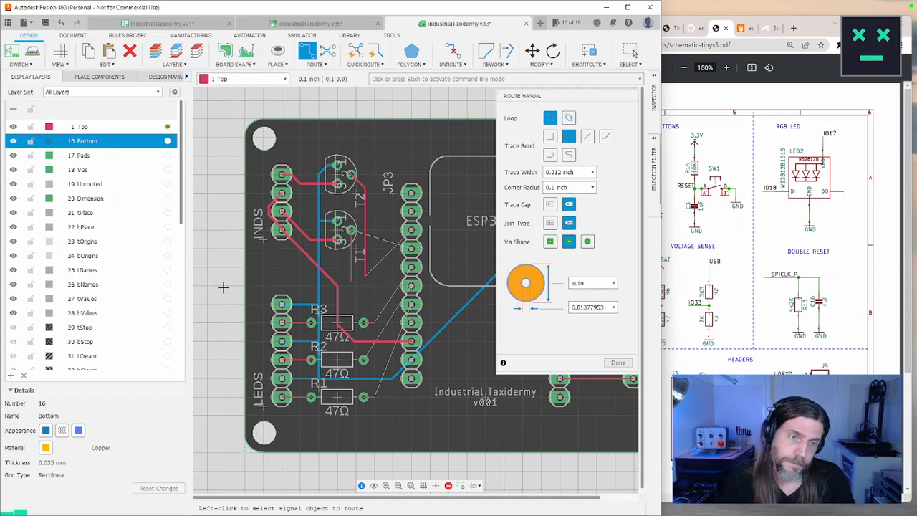
{"action": "key", "text": "Escape"}
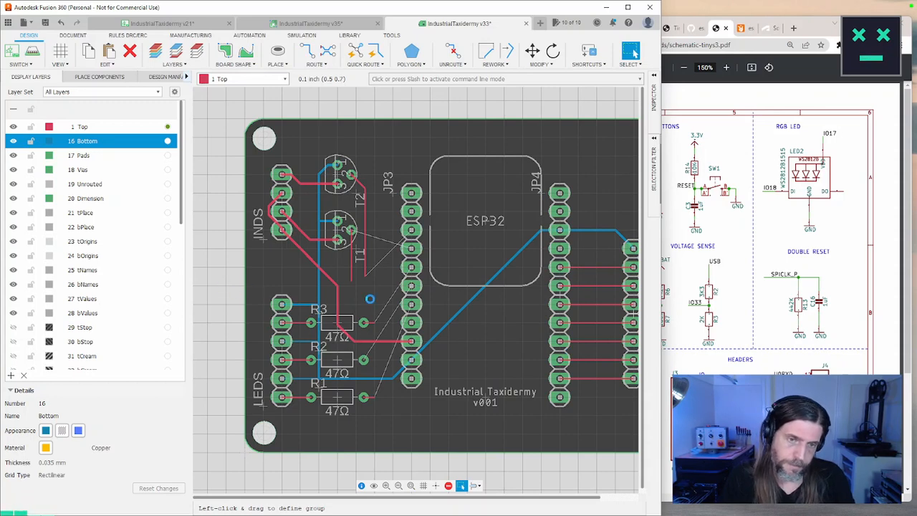
{"action": "key", "text": "m"}
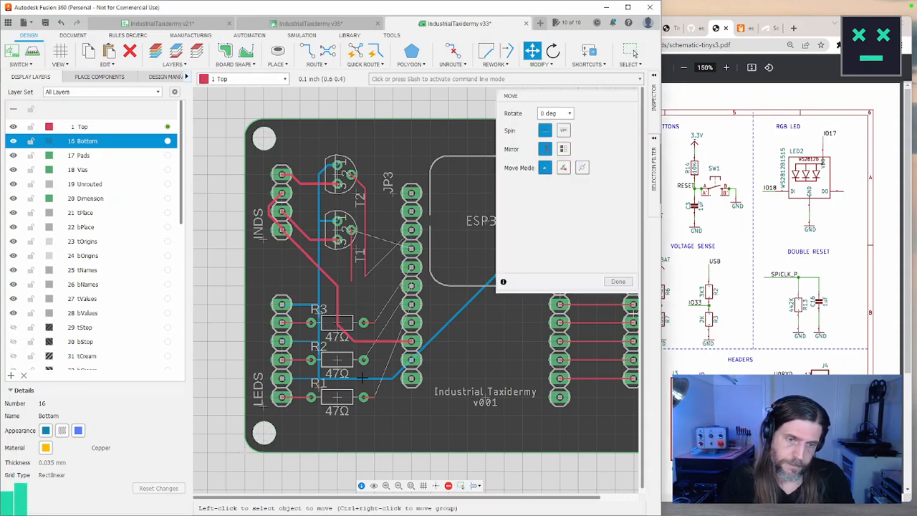
{"action": "key", "text": "Escape"}
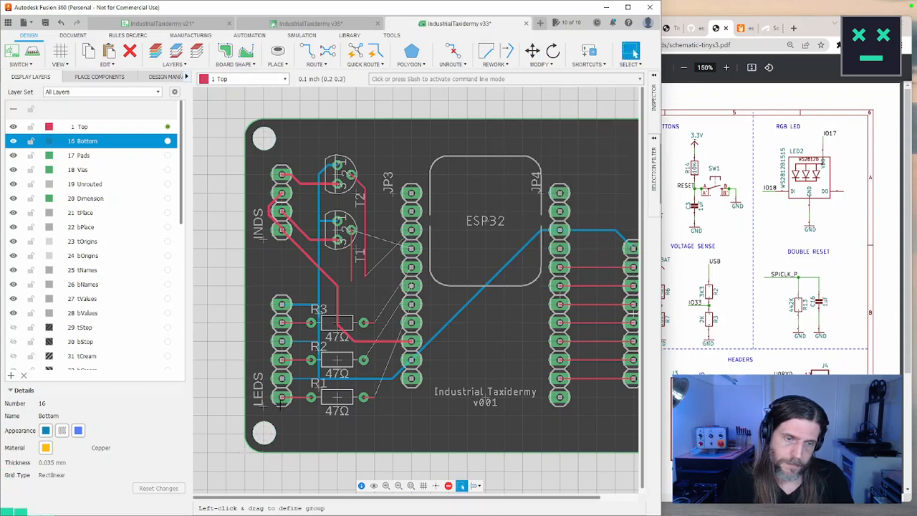
{"action": "left_click_drag", "start_coordinate": [296, 367], "coordinate": [361, 303]}
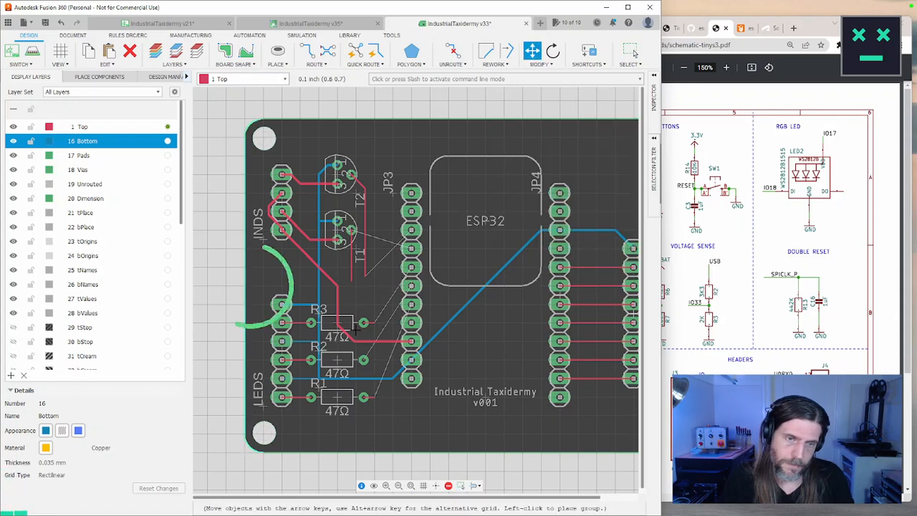
{"action": "key", "text": "Escape"}
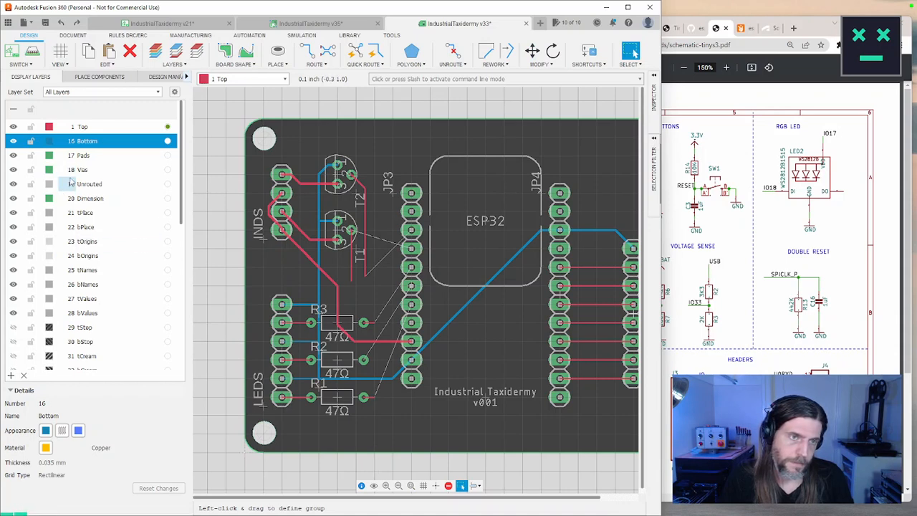
Check the group selection around the LEDS header and resistors, and lock the 20 Dimension layer
{"action": "left_click", "coordinate": [123, 128]}
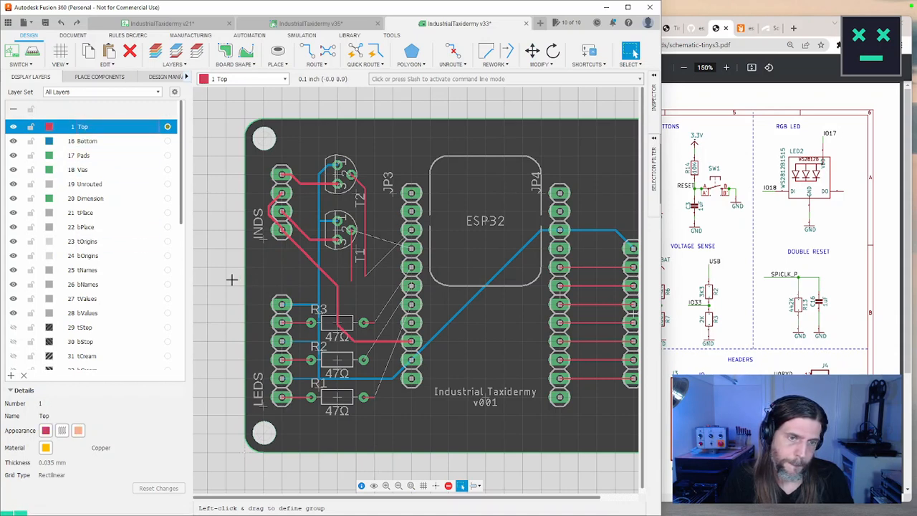
{"action": "left_click_drag", "start_coordinate": [233, 287], "coordinate": [388, 412]}
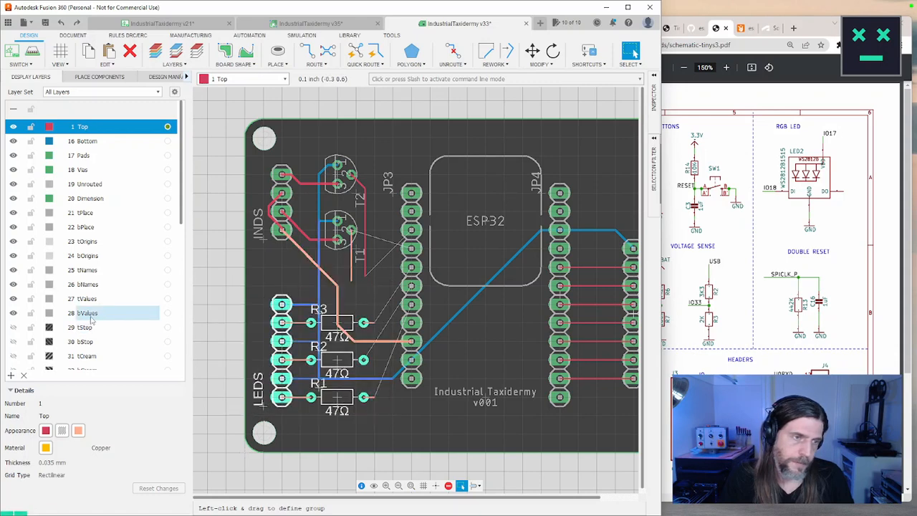
{"action": "left_click", "coordinate": [30, 203]}
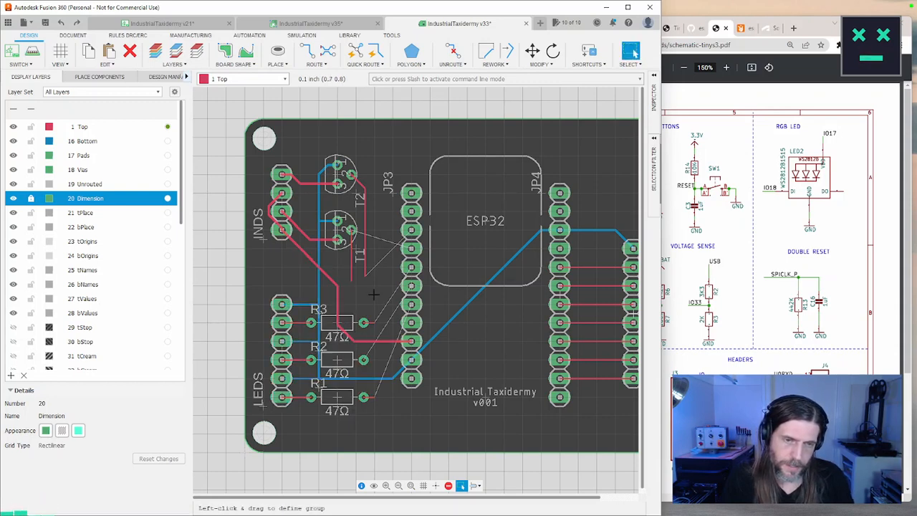
Select the LEDS header, resistors R1 to R3 and their traces as a group, and try to move them toward the board's outer edge
{"action": "left_click_drag", "start_coordinate": [253, 290], "coordinate": [385, 413]}
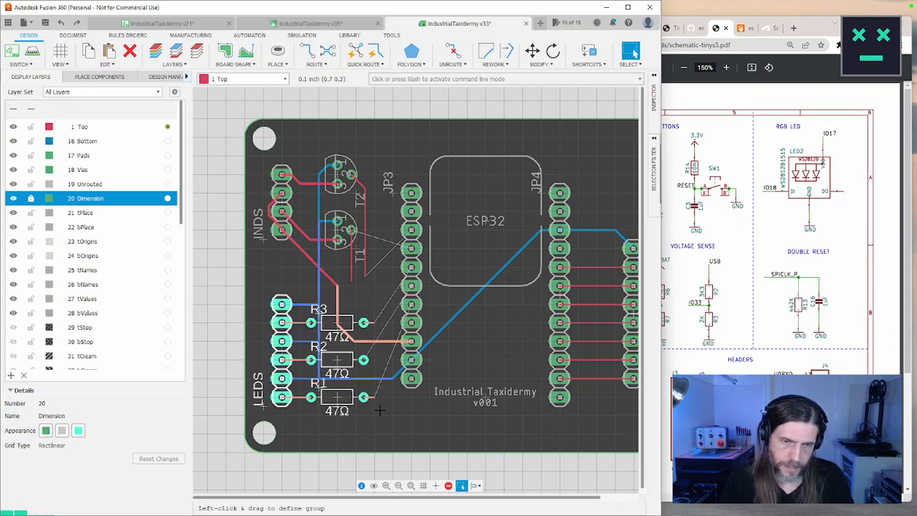
{"action": "key", "text": "m"}
{"action": "right_click", "coordinate": [380, 403], "text": "ctrl"}
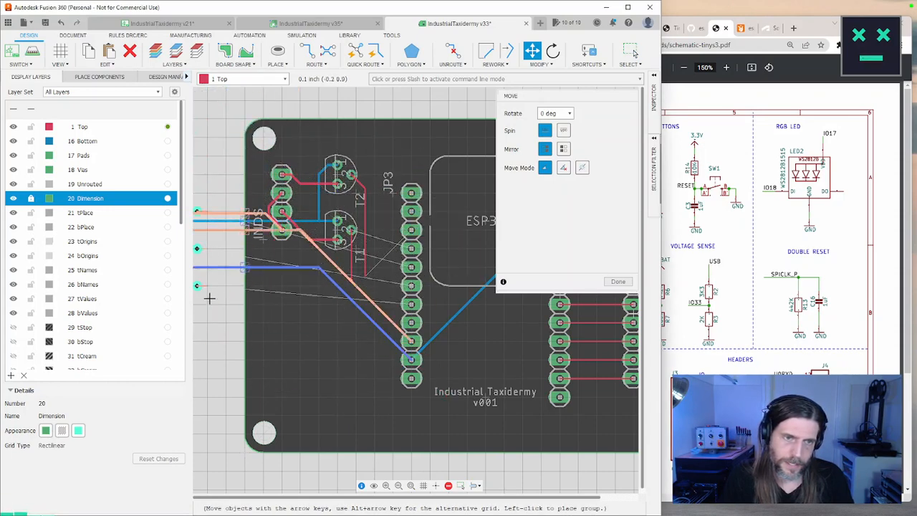
{"action": "left_click", "coordinate": [210, 351]}
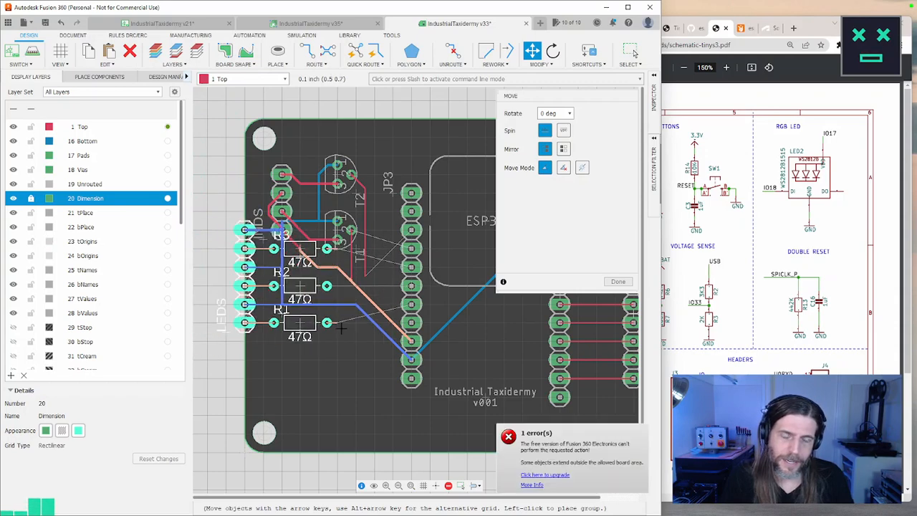
{"action": "left_click", "coordinate": [374, 398]}
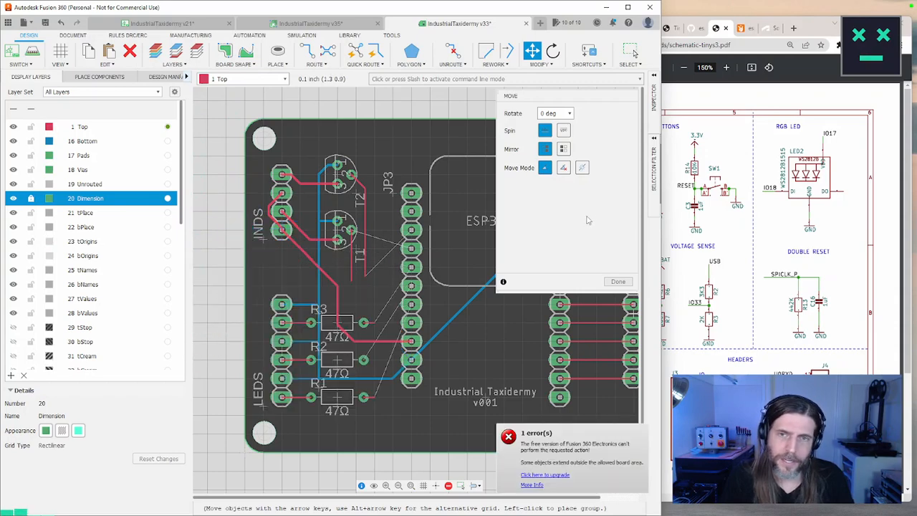
Move the selected LEDS header, resistors R1 to R3 and their traces off the board, above its upper edge
{"action": "left_click", "coordinate": [583, 169]}
{"action": "middle_click_drag", "start_coordinate": [388, 275], "coordinate": [451, 274]}
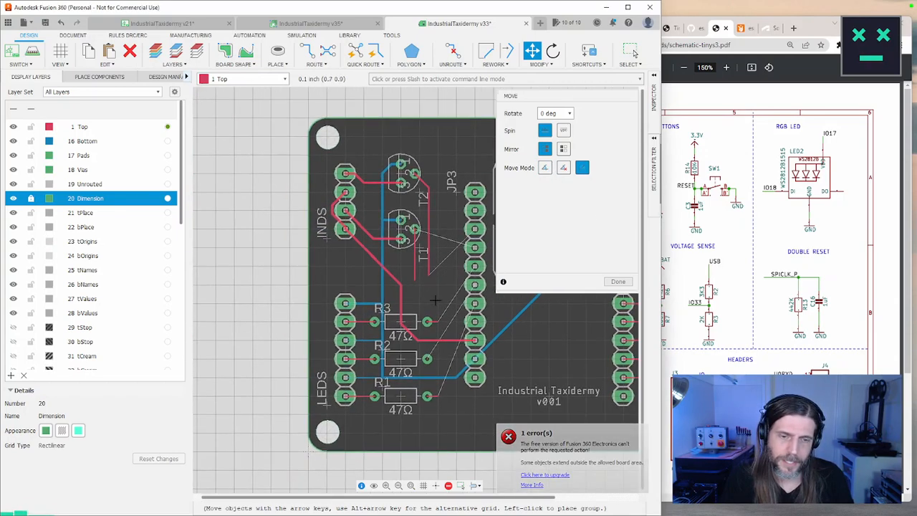
{"action": "left_click", "coordinate": [417, 343]}
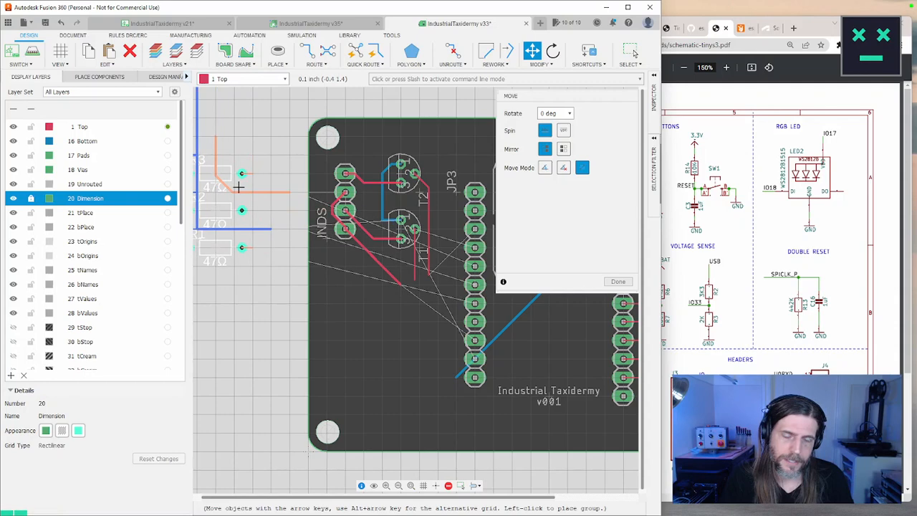
{"action": "left_click", "coordinate": [240, 183]}
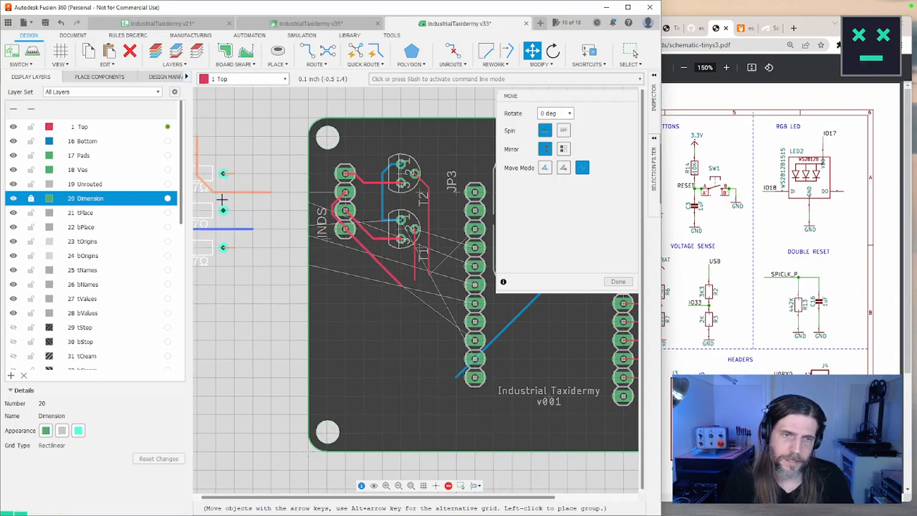
{"action": "middle_click_drag", "start_coordinate": [412, 247], "coordinate": [266, 314]}
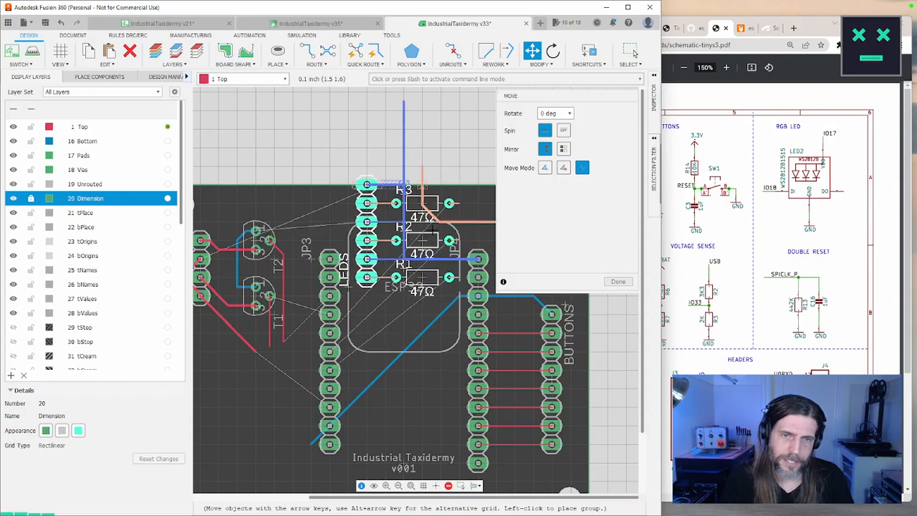
{"action": "left_click", "coordinate": [354, 122]}
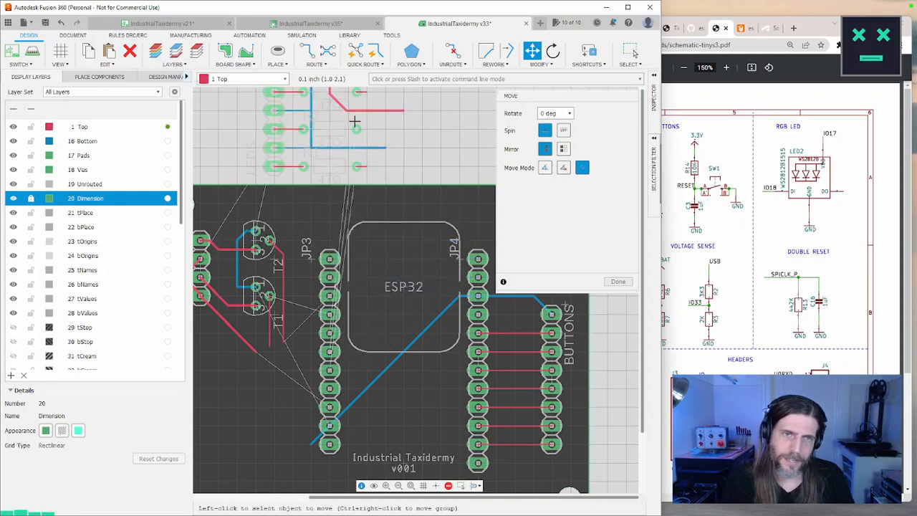
{"action": "scroll", "coordinate": [393, 204], "scroll_direction": "down", "scroll_amount": 3}
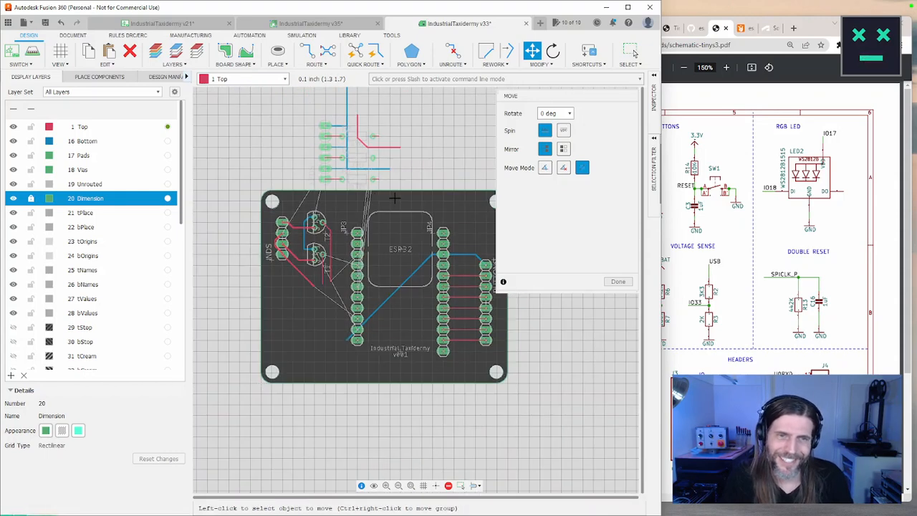
Delete the loose top-layer traces running from T1, T2 and the INDS header toward JP3
{"action": "scroll", "coordinate": [394, 201], "scroll_direction": "up", "scroll_amount": 2}
{"action": "middle_click_drag", "start_coordinate": [388, 208], "coordinate": [440, 199]}
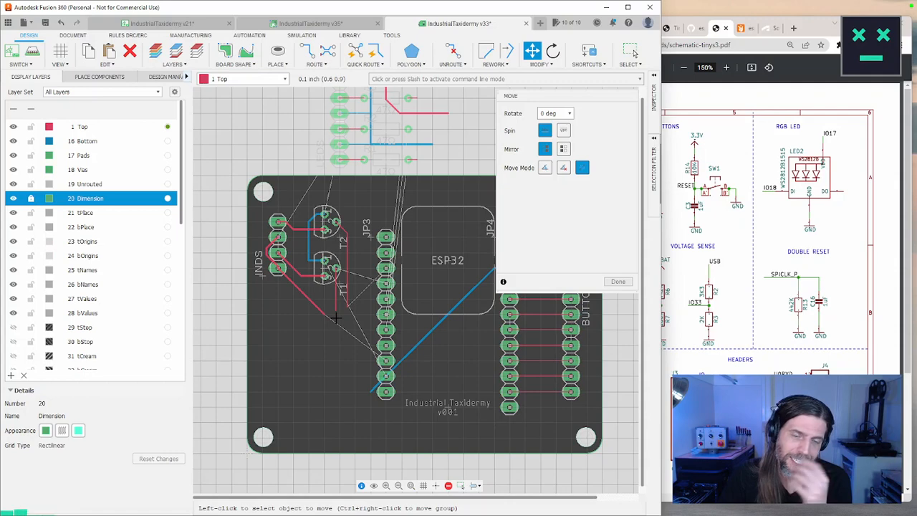
{"action": "scroll", "coordinate": [320, 341], "scroll_direction": "up", "scroll_amount": 1}
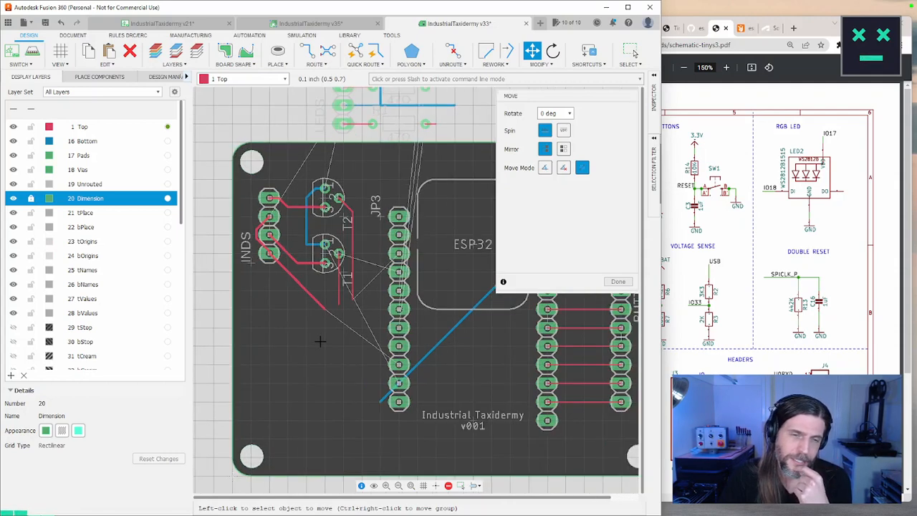
{"action": "right_click", "coordinate": [337, 300]}
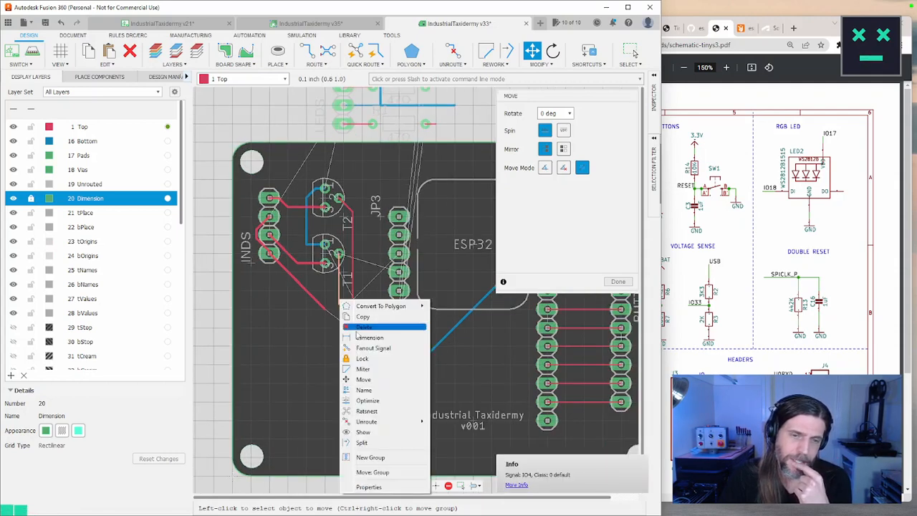
{"action": "left_click", "coordinate": [358, 328]}
{"action": "right_click", "coordinate": [353, 267]}
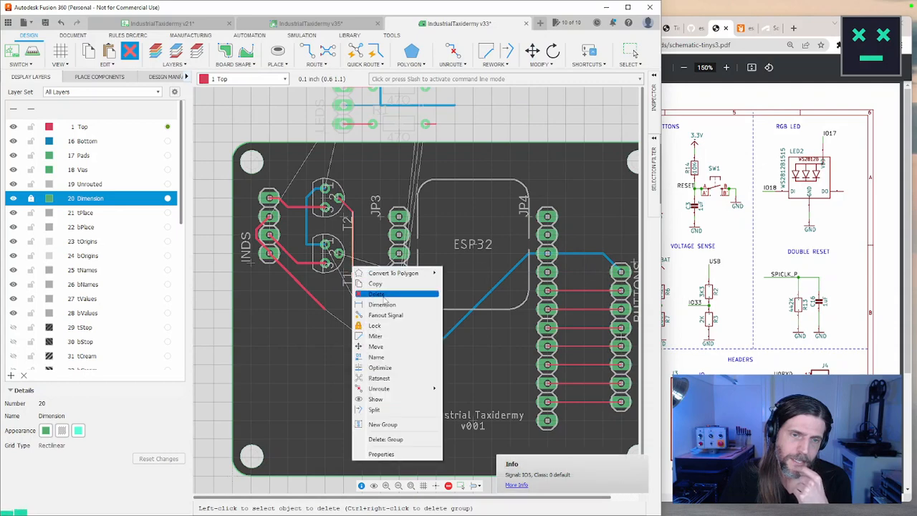
{"action": "left_click", "coordinate": [355, 292]}
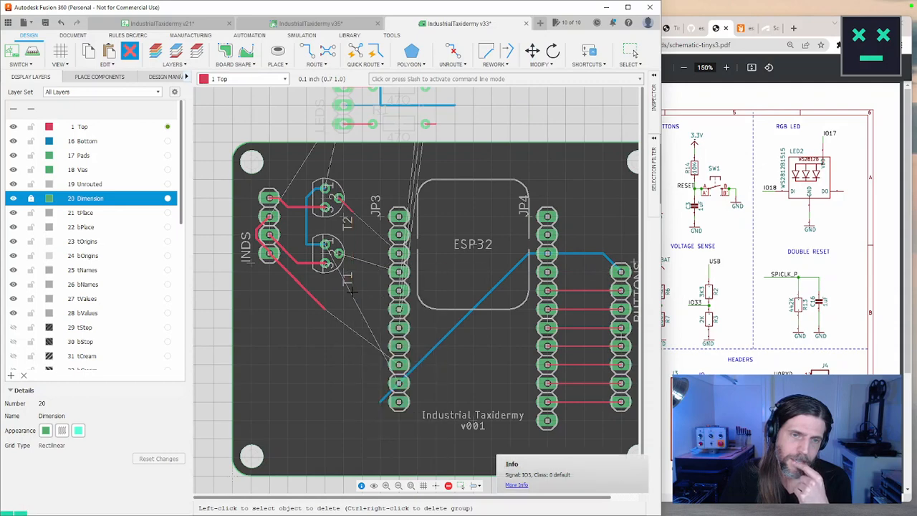
{"action": "right_click", "coordinate": [345, 206]}
{"action": "left_click", "coordinate": [358, 229]}
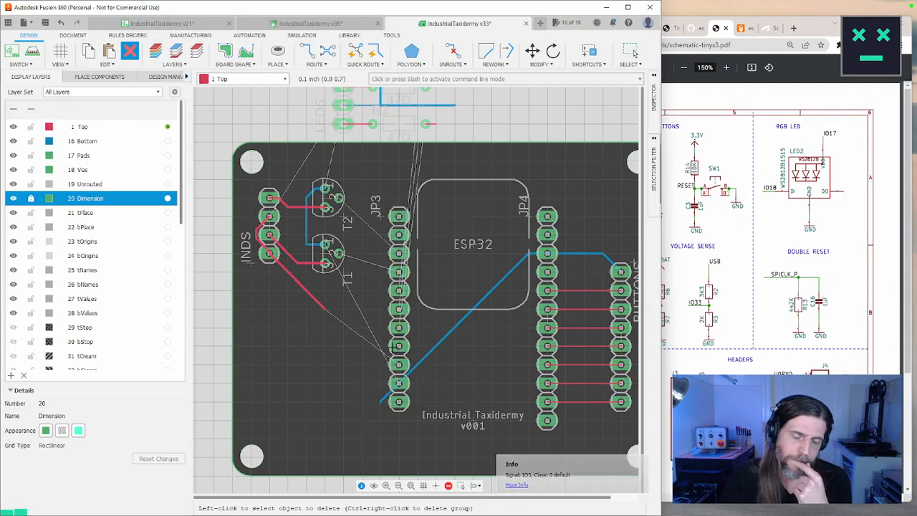
{"action": "right_click", "coordinate": [314, 298]}
{"action": "left_click", "coordinate": [339, 333]}
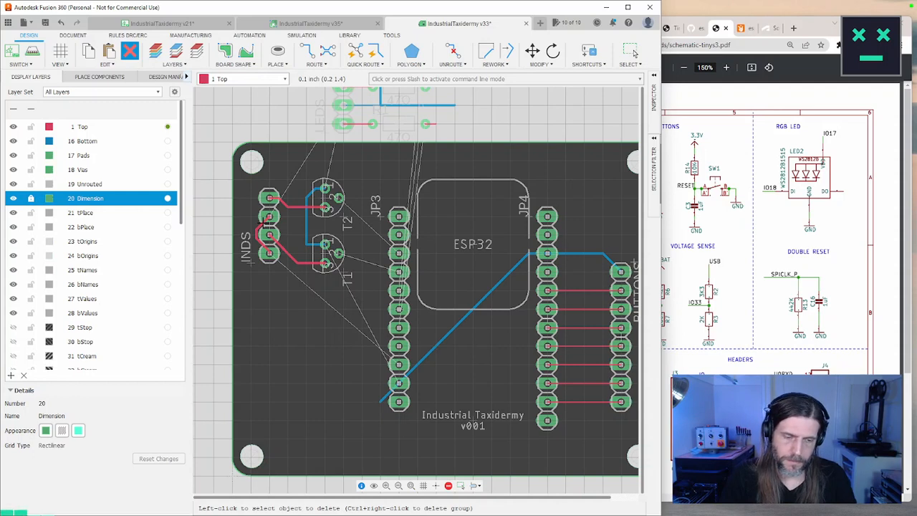
Select the INDS header, T1, T2 and their traces as a group and move them down near the board's lower-left mounting hole
{"action": "key", "text": "Escape"}
{"action": "left_click_drag", "start_coordinate": [362, 173], "coordinate": [234, 314]}
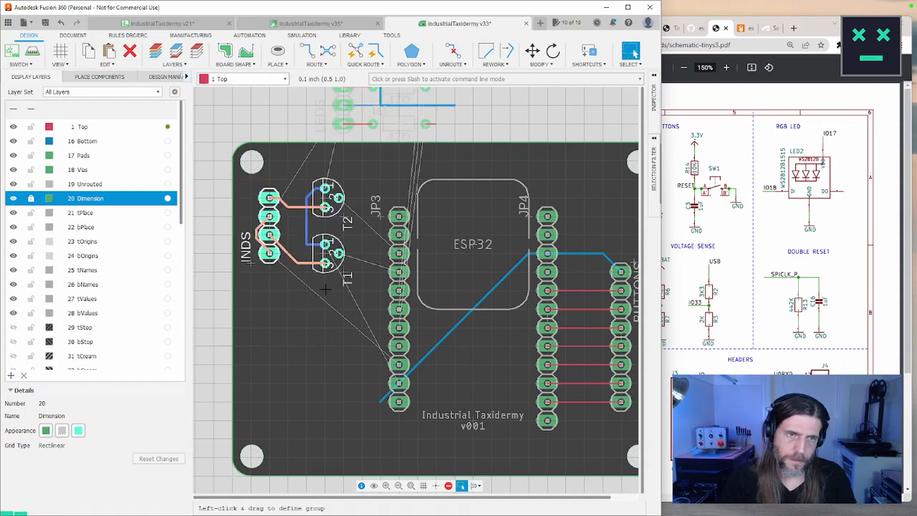
{"action": "left_click_drag", "start_coordinate": [364, 179], "coordinate": [241, 294]}
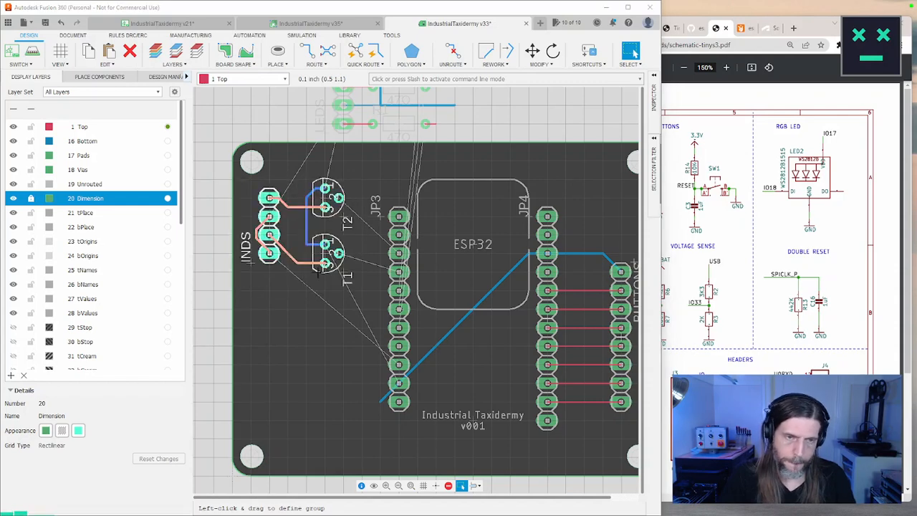
{"action": "key", "text": "m"}
{"action": "right_click", "coordinate": [346, 235], "text": "ctrl"}
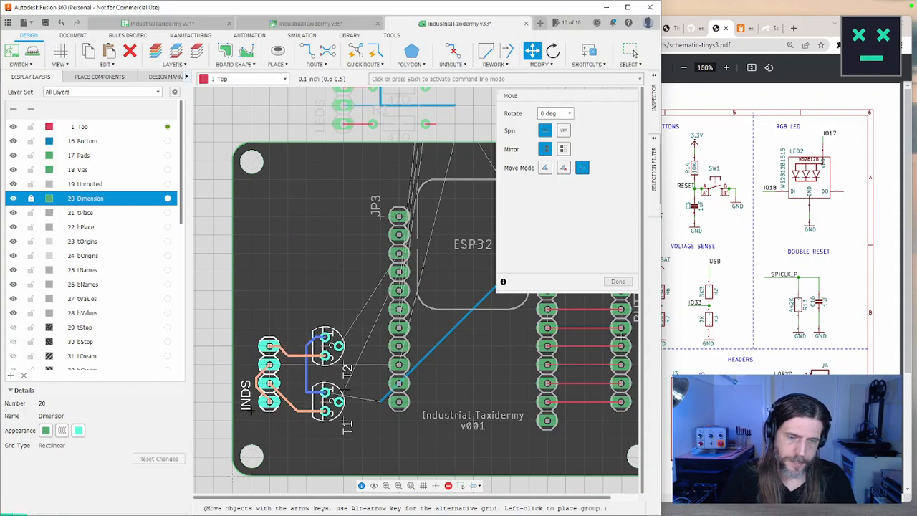
{"action": "left_click", "coordinate": [344, 389]}
Delete the vertical GND trace segment on the bottom layer that extends above the LEDS header
{"action": "scroll", "coordinate": [358, 200], "scroll_direction": "up", "scroll_amount": 4}
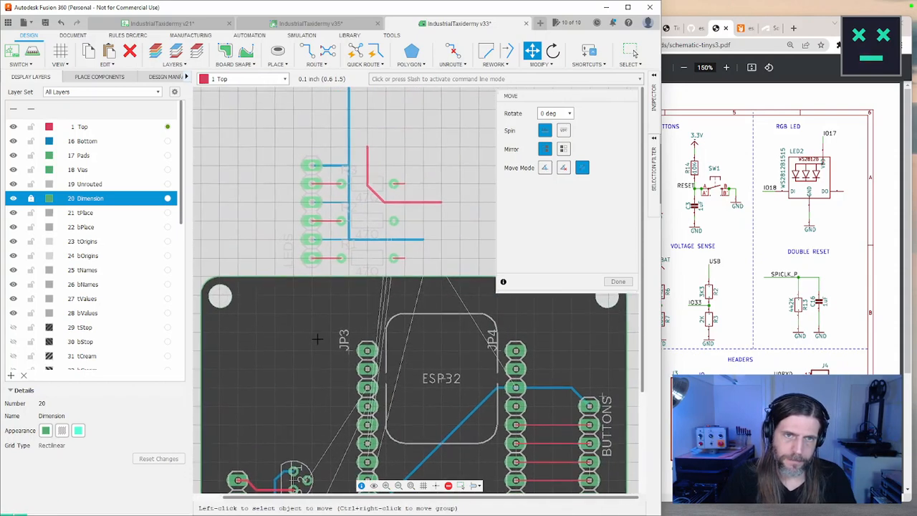
{"action": "scroll", "coordinate": [337, 168], "scroll_direction": "up", "scroll_amount": 1}
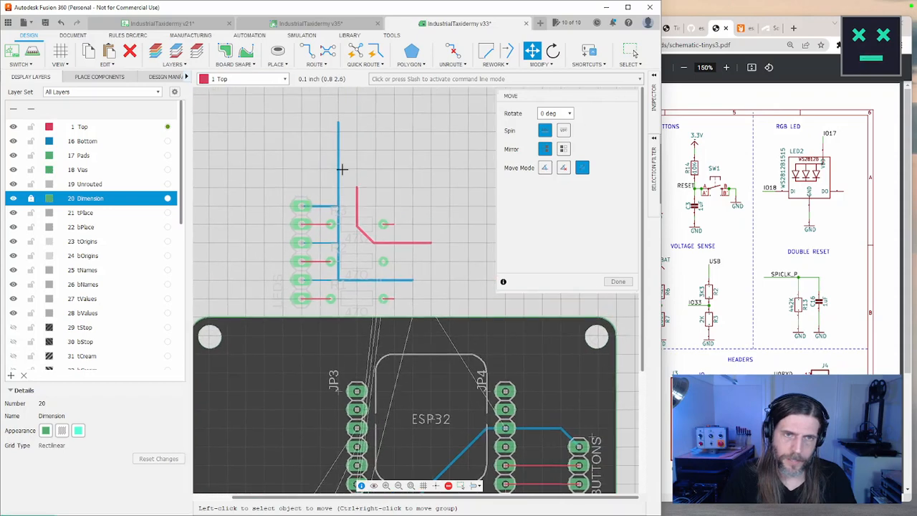
{"action": "right_click", "coordinate": [338, 167]}
{"action": "left_click", "coordinate": [351, 192]}
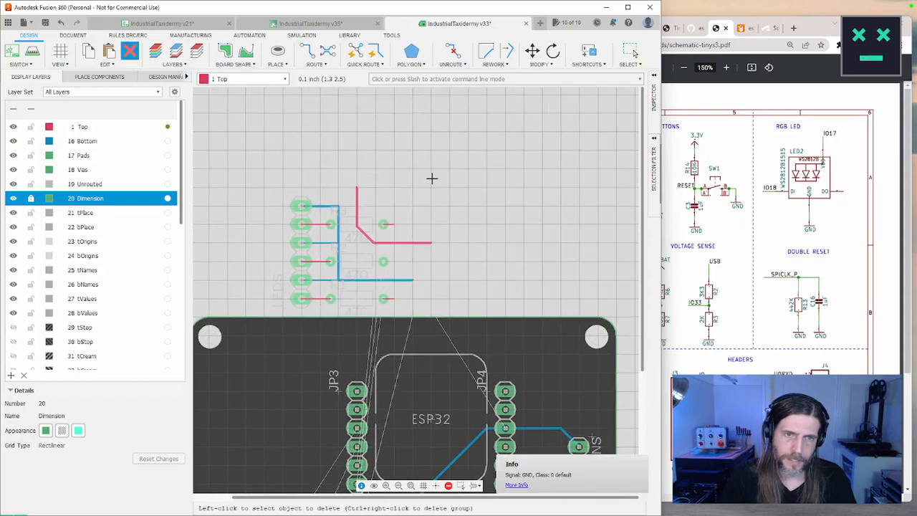
{"action": "middle_click_drag", "start_coordinate": [470, 179], "coordinate": [482, 144]}
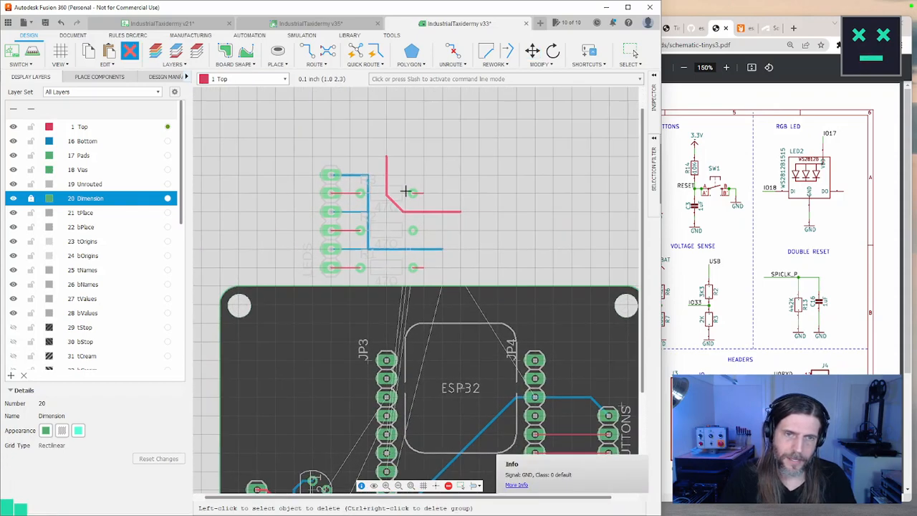
Select the LEDS header, R1 to R3 and their traces as a group and move them back onto the board, directly above the INDS group
{"action": "key", "text": "Escape"}
{"action": "left_click_drag", "start_coordinate": [504, 136], "coordinate": [294, 286]}
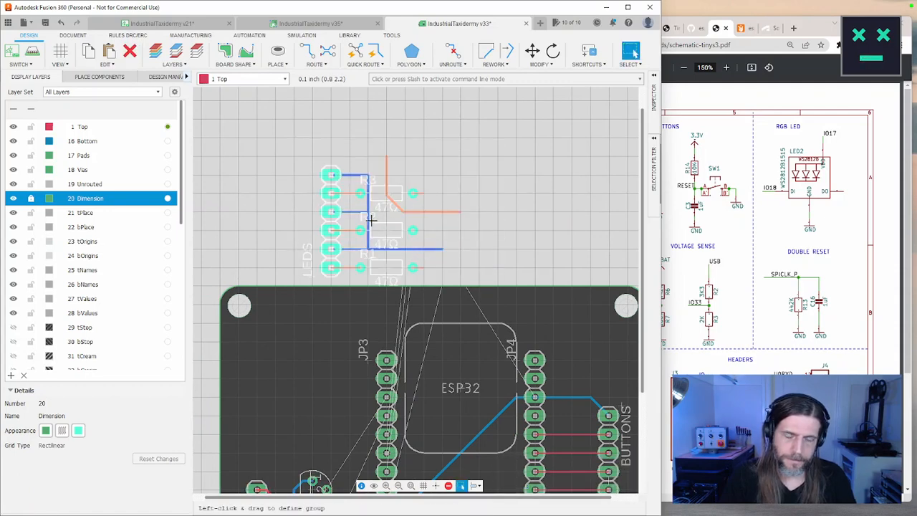
{"action": "middle_click_drag", "start_coordinate": [296, 274], "coordinate": [357, 173]}
{"action": "key", "text": "m"}
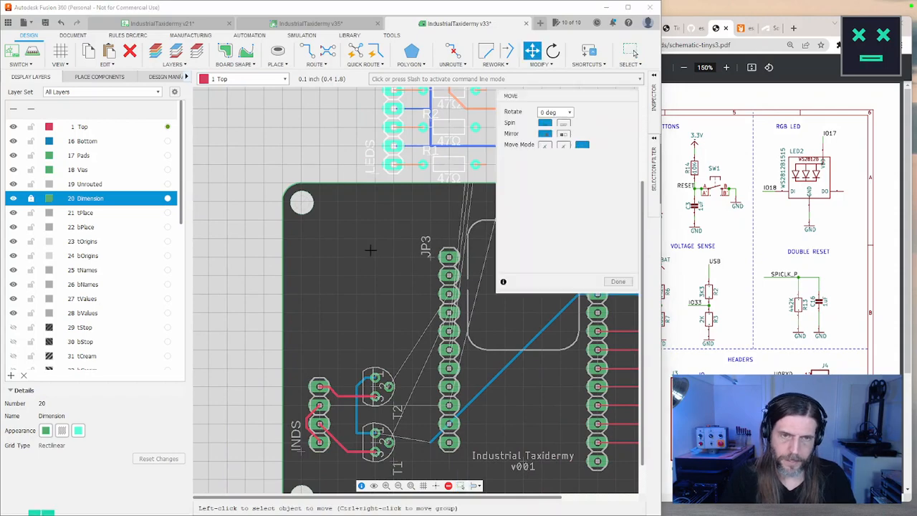
{"action": "middle_click_drag", "start_coordinate": [370, 248], "coordinate": [344, 218]}
{"action": "right_click", "coordinate": [376, 141], "text": "ctrl"}
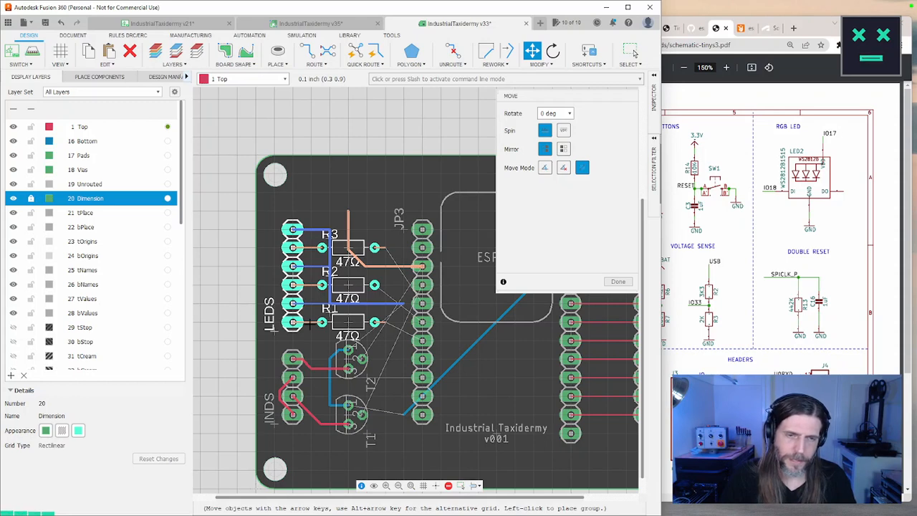
{"action": "left_click", "coordinate": [309, 324]}
{"action": "key", "text": "Escape"}
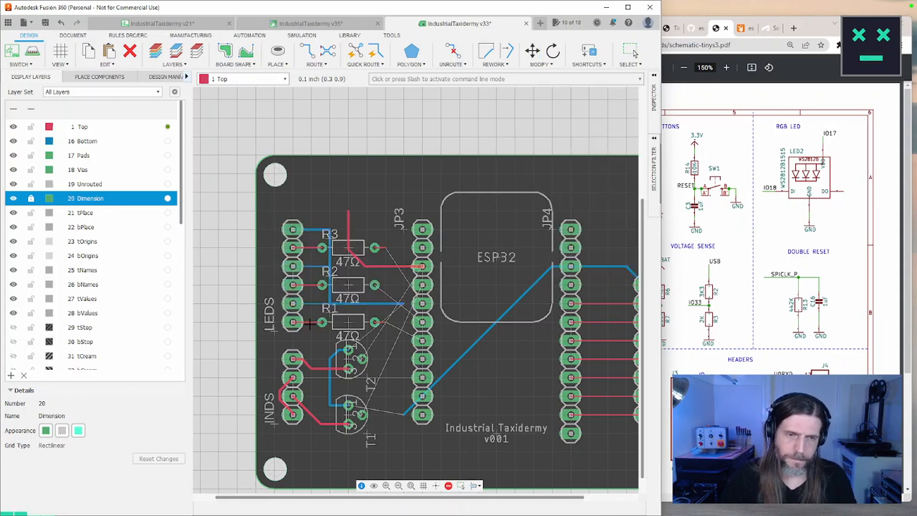
Check the TinyS3 pinout diagram in the browser, then return to the PCB and clear the group selection
{"action": "middle_click_drag", "start_coordinate": [260, 315], "coordinate": [264, 280]}
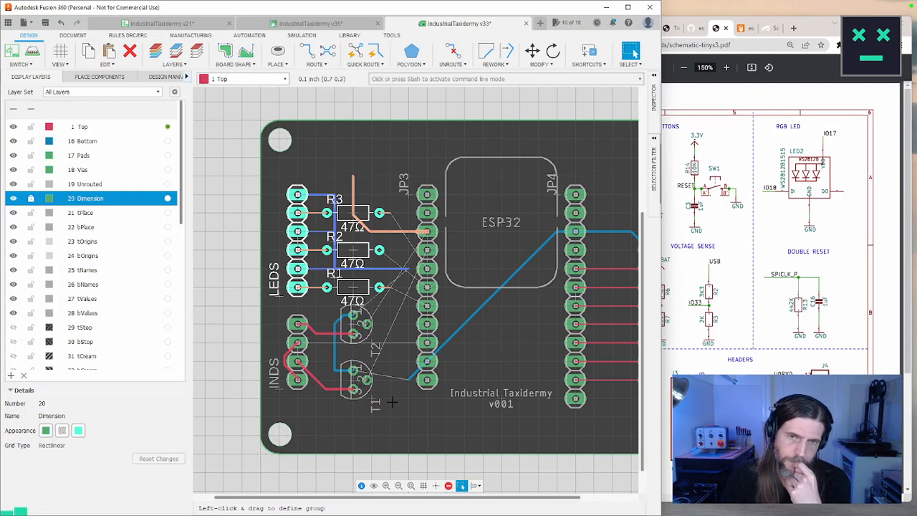
{"action": "left_click", "coordinate": [770, 30]}
{"action": "left_click", "coordinate": [745, 30]}
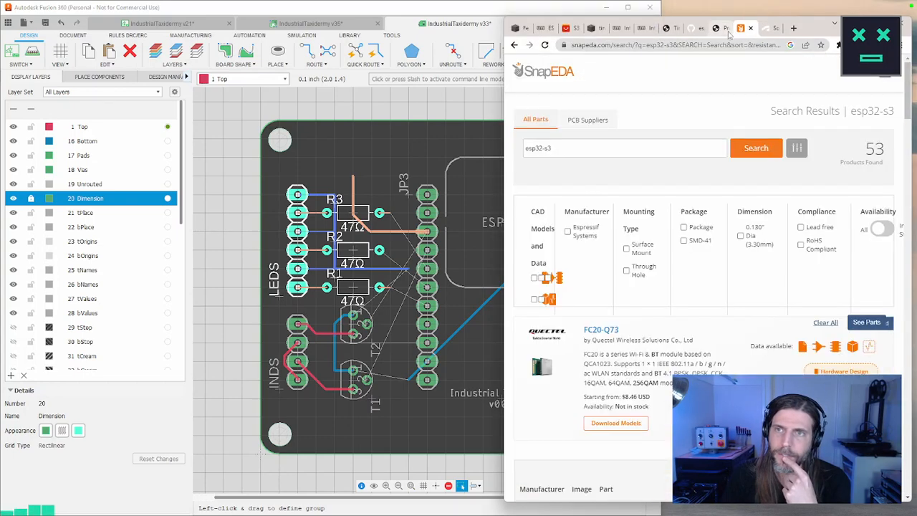
{"action": "left_click", "coordinate": [717, 31]}
{"action": "left_click", "coordinate": [698, 32]}
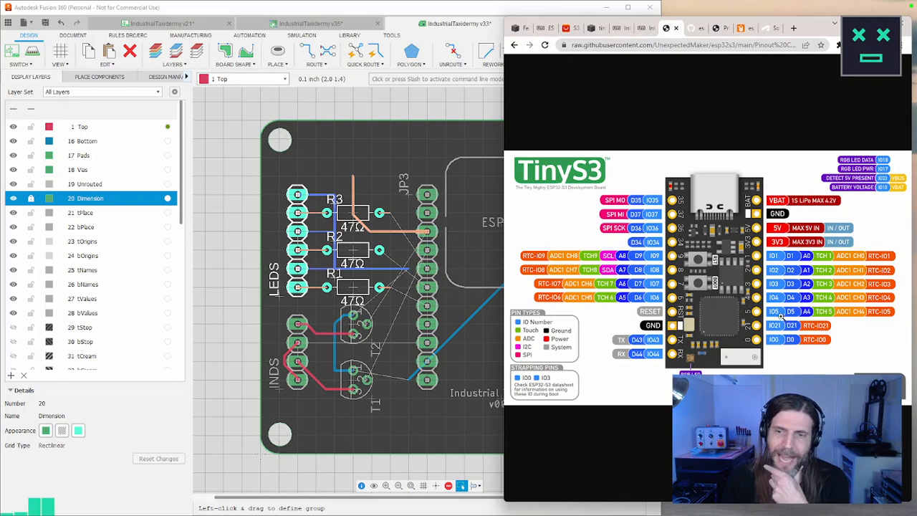
{"action": "left_click", "coordinate": [436, 135]}
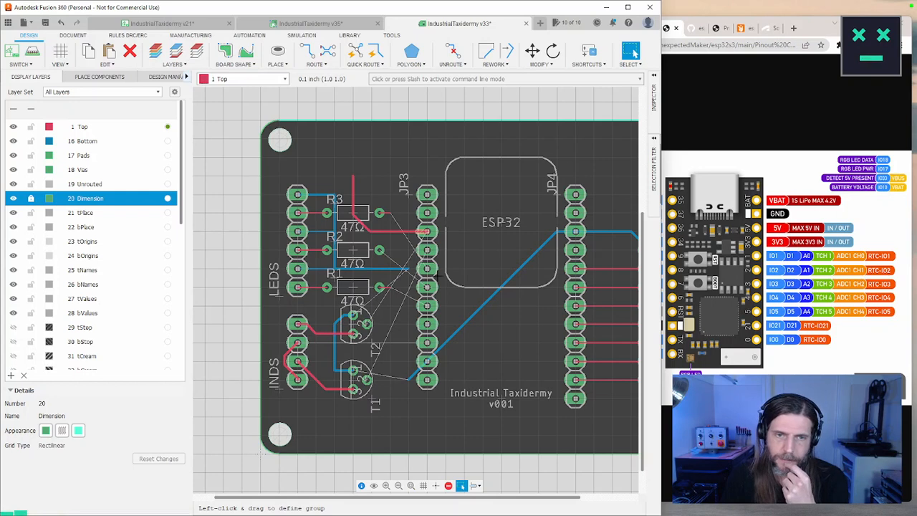
Move header JP3 down one 0.1 inch grid step so its lowest pad lines up with JP4's lowest pad
{"action": "key", "text": "m"}
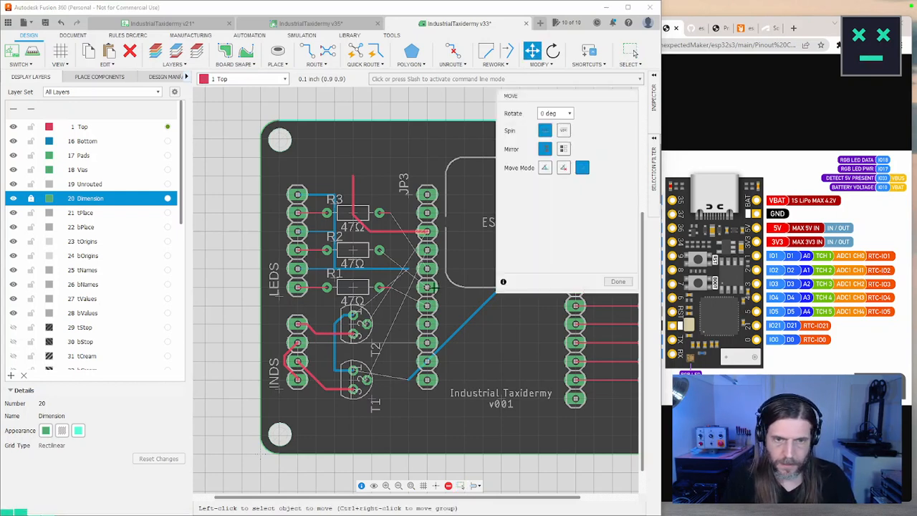
{"action": "left_click", "coordinate": [428, 290]}
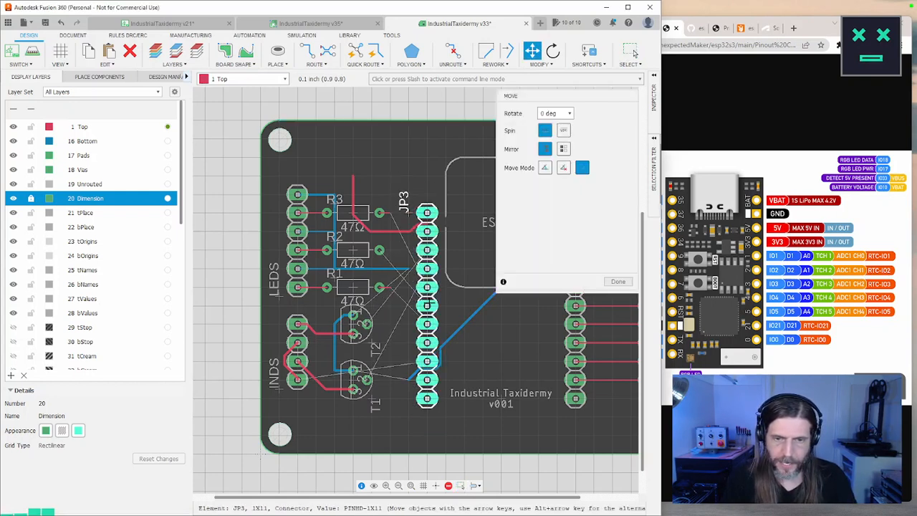
{"action": "left_click", "coordinate": [427, 303]}
{"action": "middle_click_drag", "start_coordinate": [404, 178], "coordinate": [297, 187]}
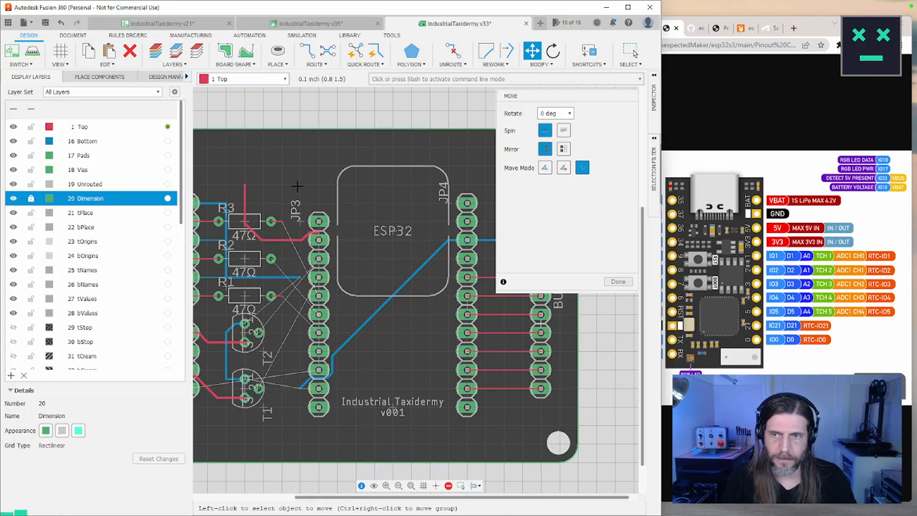
{"action": "middle_click_drag", "start_coordinate": [296, 186], "coordinate": [359, 185]}
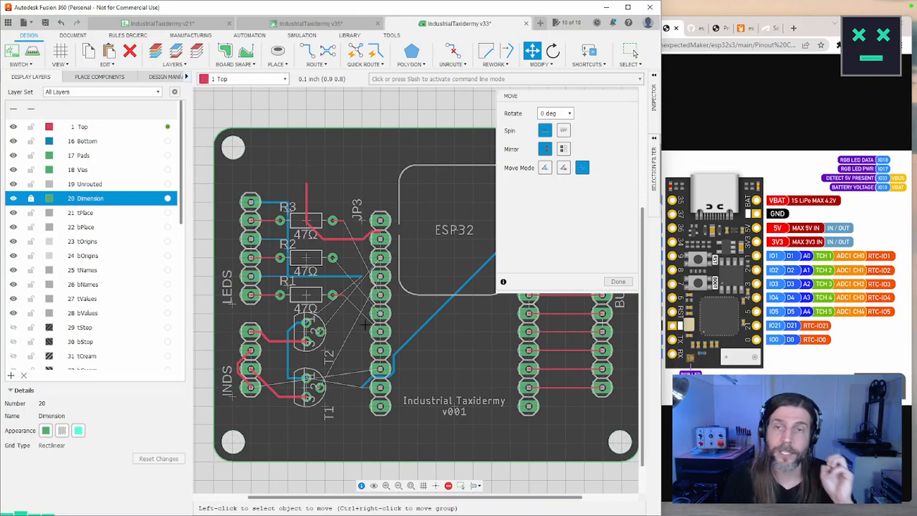
{"action": "left_click", "coordinate": [616, 281]}
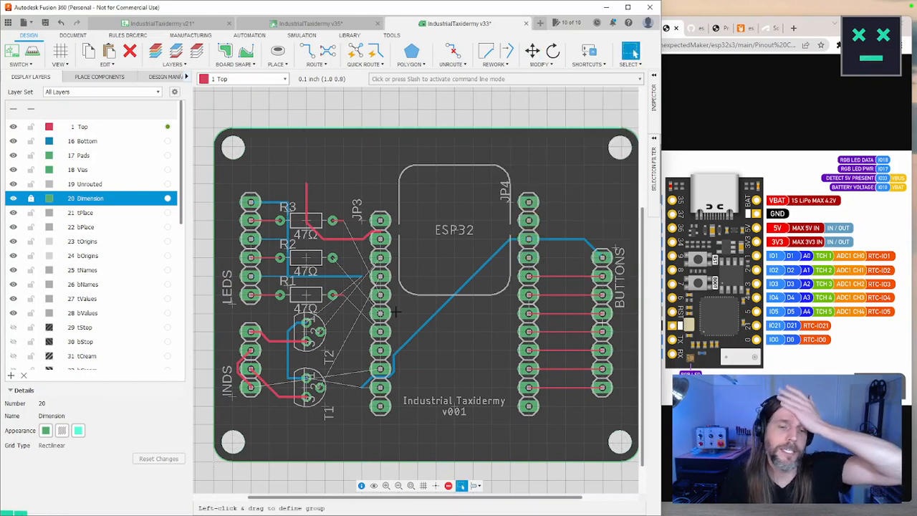
{"action": "scroll", "coordinate": [397, 314], "scroll_direction": "up", "scroll_amount": 2}
{"action": "middle_click_drag", "start_coordinate": [403, 324], "coordinate": [503, 243]}
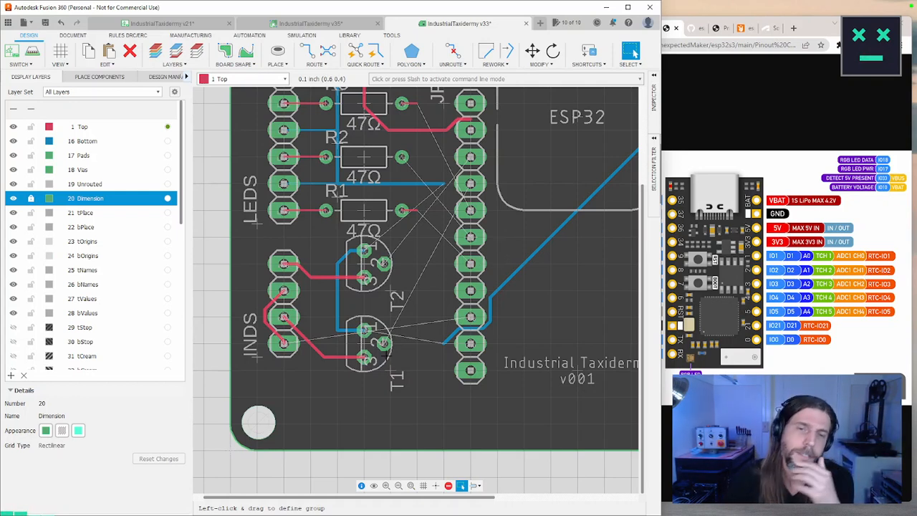
{"action": "middle_click_drag", "start_coordinate": [422, 305], "coordinate": [393, 290]}
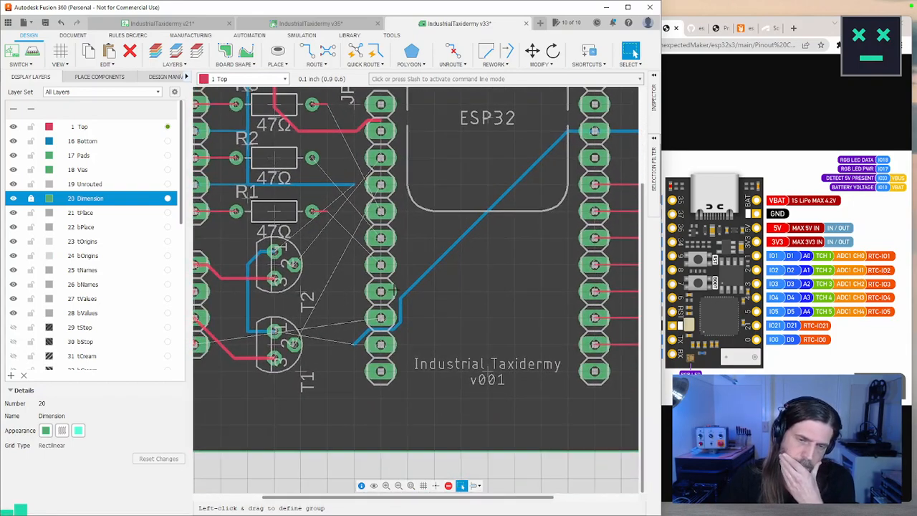
Delete the short bottom-layer GND trace segments around JP3's second- and third-lowest pads, keeping the long diagonal trace towards JP4
{"action": "right_click", "coordinate": [401, 324]}
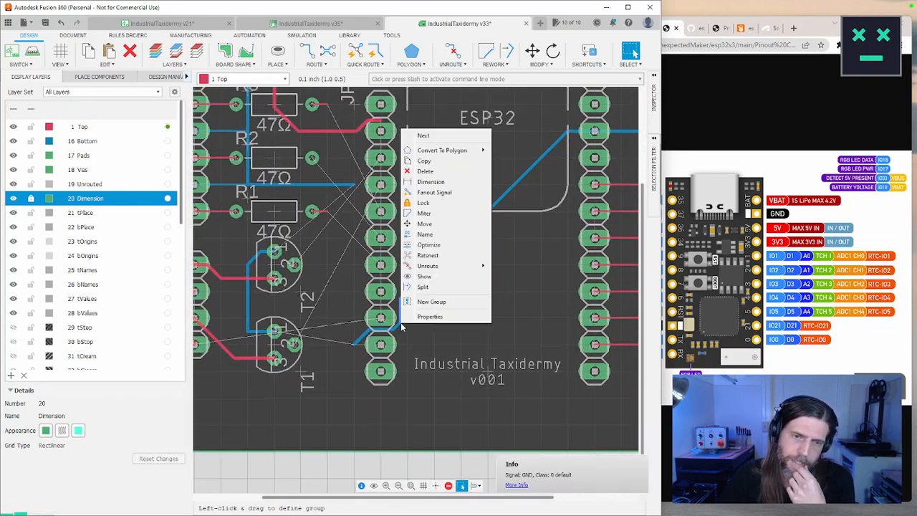
{"action": "left_click", "coordinate": [432, 172]}
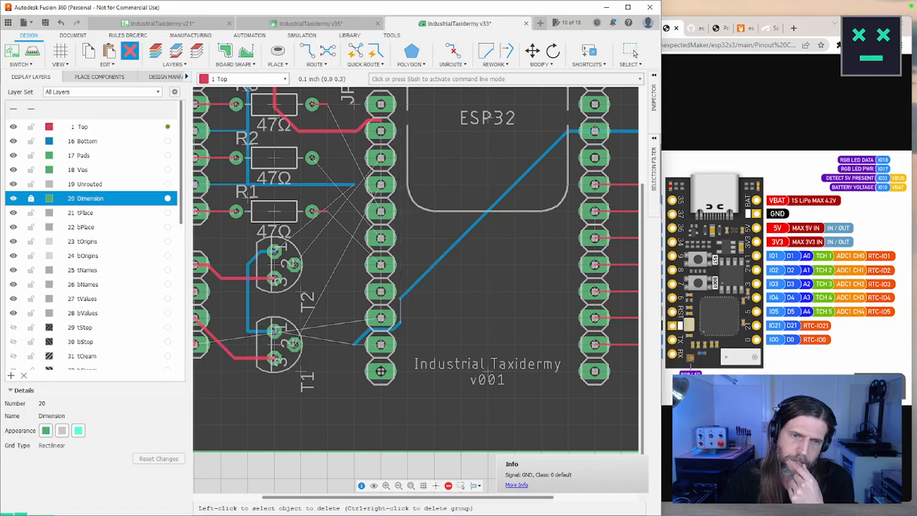
{"action": "right_click", "coordinate": [362, 332]}
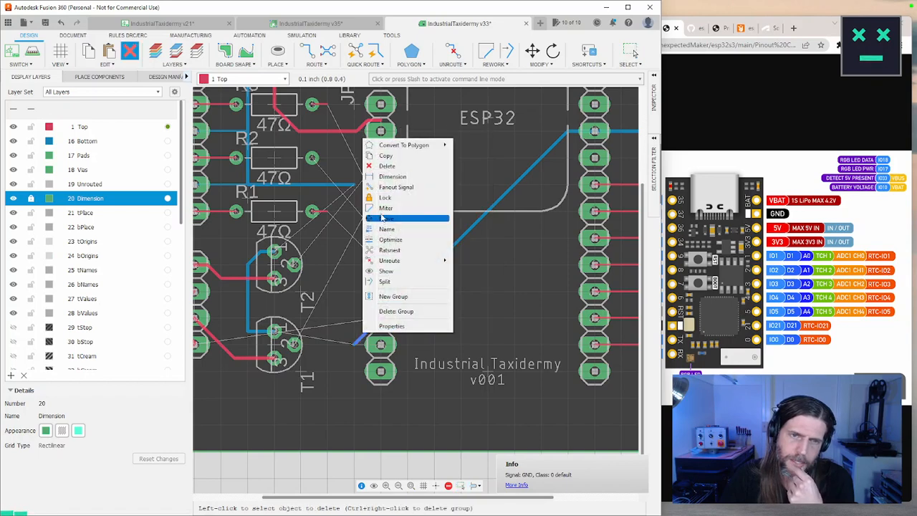
{"action": "left_click", "coordinate": [399, 164]}
{"action": "right_click", "coordinate": [402, 311]}
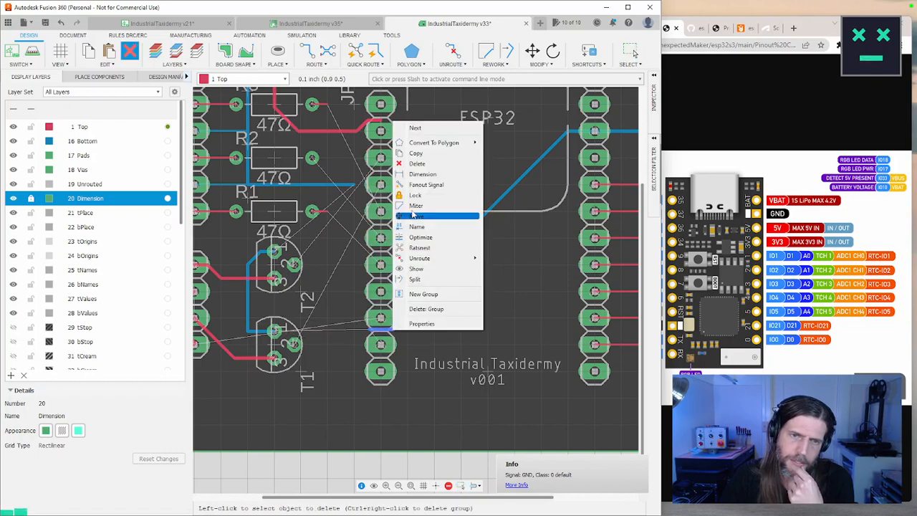
{"action": "left_click", "coordinate": [432, 173]}
{"action": "right_click", "coordinate": [402, 315]}
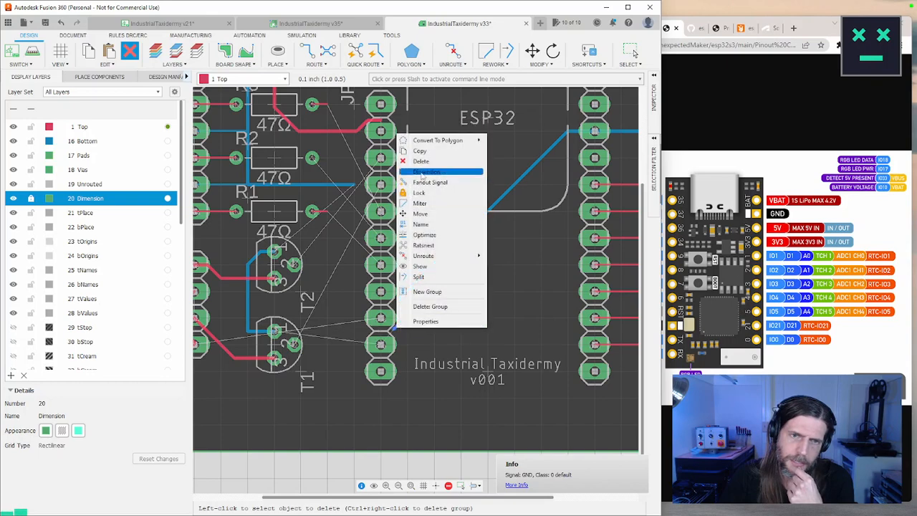
{"action": "left_click", "coordinate": [422, 164]}
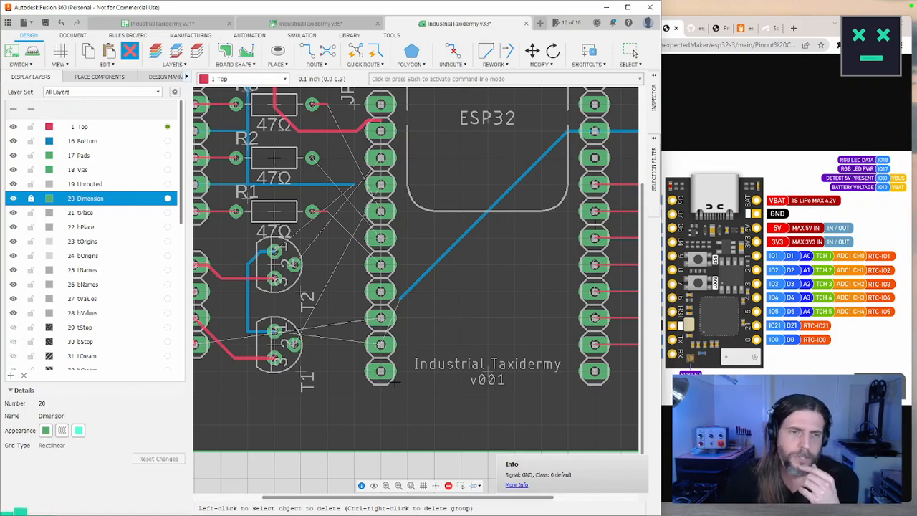
Delete the leftover top-layer trace stubs between R1 and R3 and header JP3
{"action": "middle_click_drag", "start_coordinate": [445, 348], "coordinate": [523, 389]}
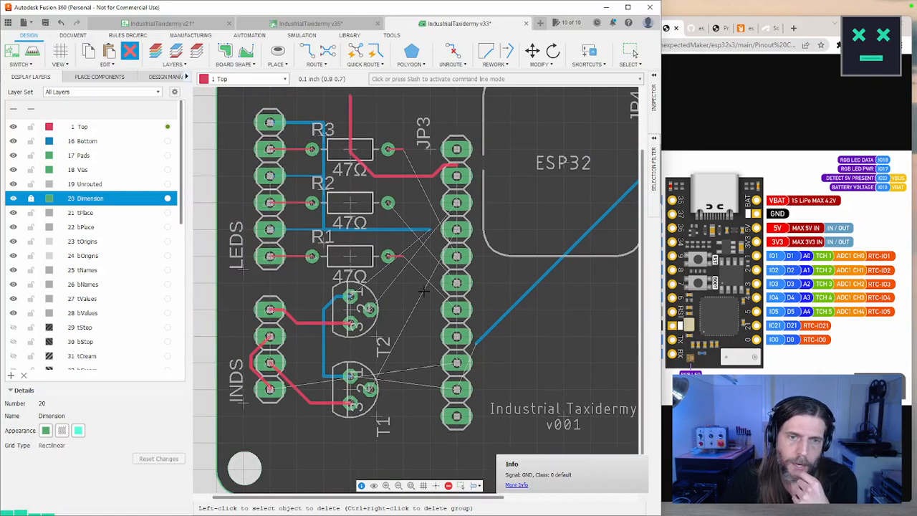
{"action": "right_click", "coordinate": [399, 256]}
{"action": "left_click", "coordinate": [423, 279]}
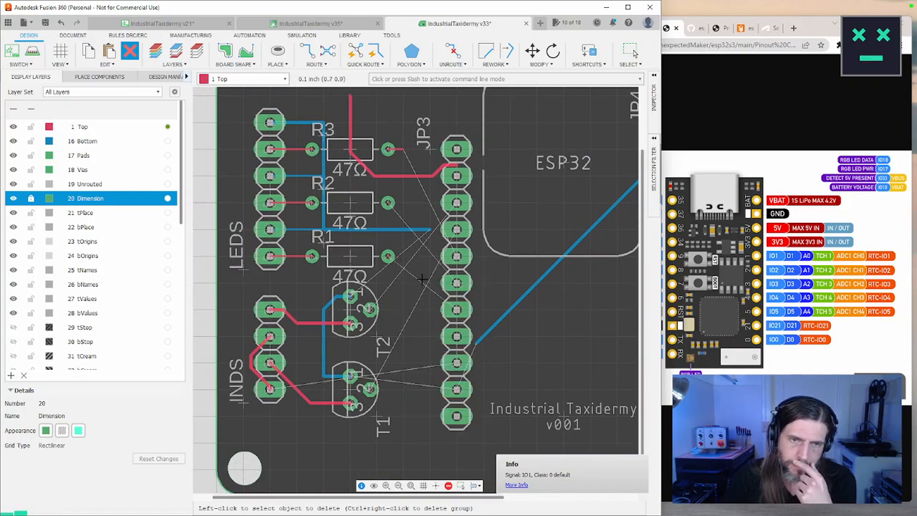
{"action": "right_click", "coordinate": [401, 149]}
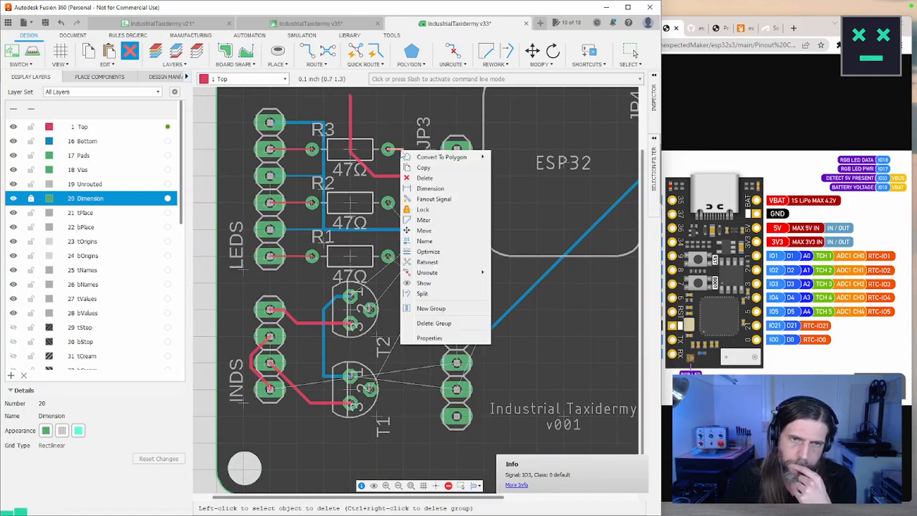
{"action": "left_click", "coordinate": [427, 180]}
Select the INDS header, T1, T2 and their traces as a group and move them straight down one 0.1 inch grid step
{"action": "middle_click_drag", "start_coordinate": [528, 350], "coordinate": [548, 313]}
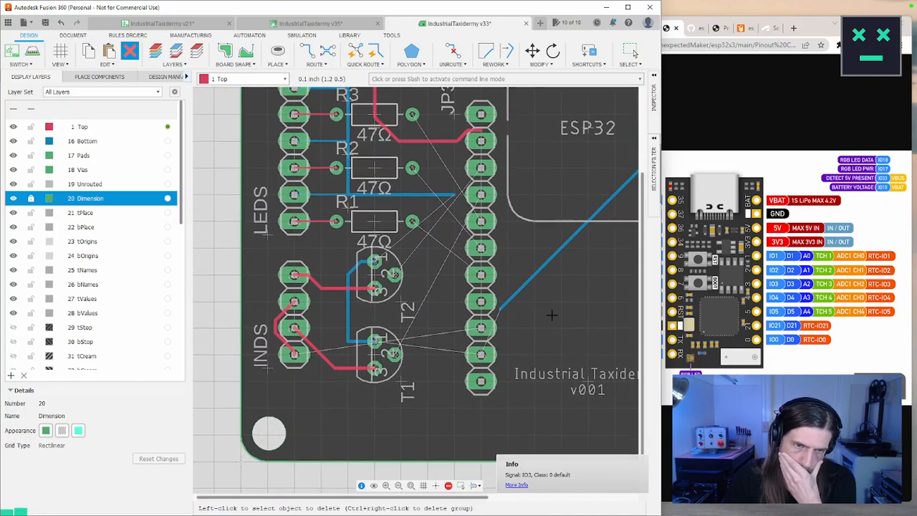
{"action": "scroll", "coordinate": [549, 315], "scroll_direction": "down", "scroll_amount": 3}
{"action": "middle_click_drag", "start_coordinate": [488, 336], "coordinate": [482, 340]}
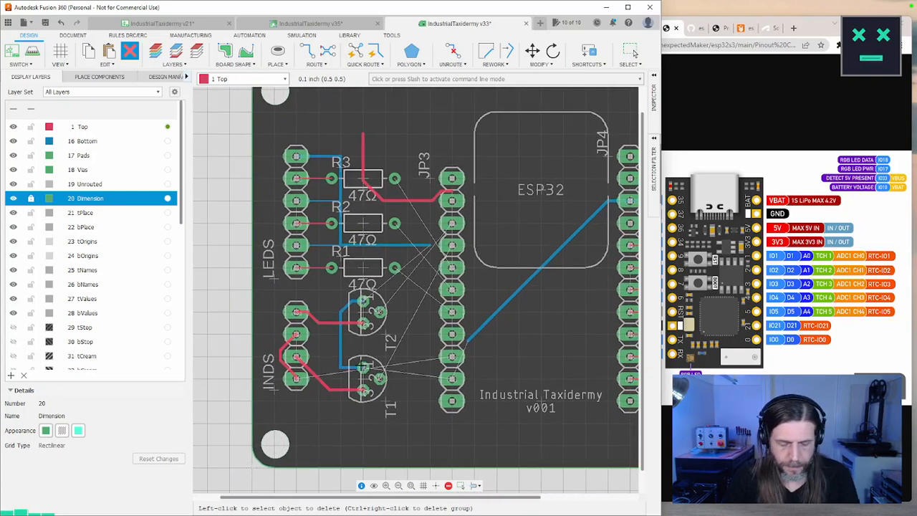
{"action": "left_click", "coordinate": [630, 51]}
{"action": "left_click_drag", "start_coordinate": [418, 428], "coordinate": [264, 293]}
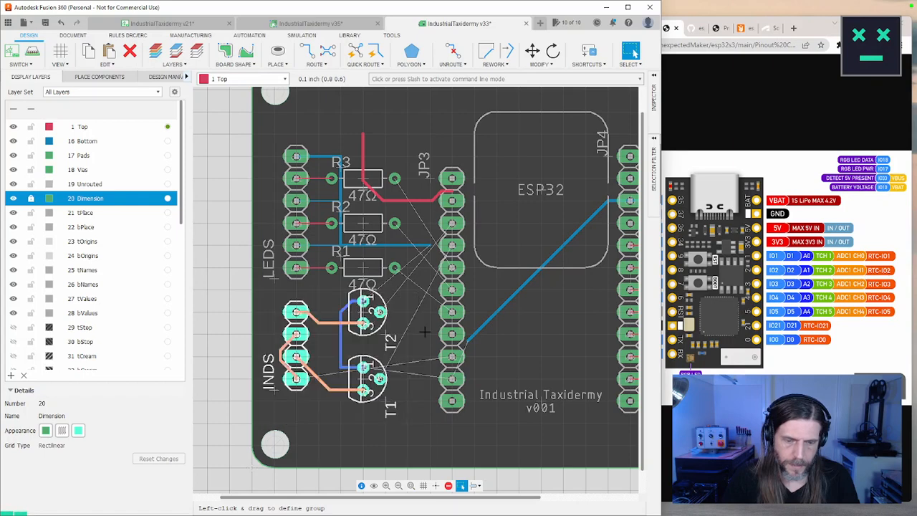
{"action": "key", "text": "m"}
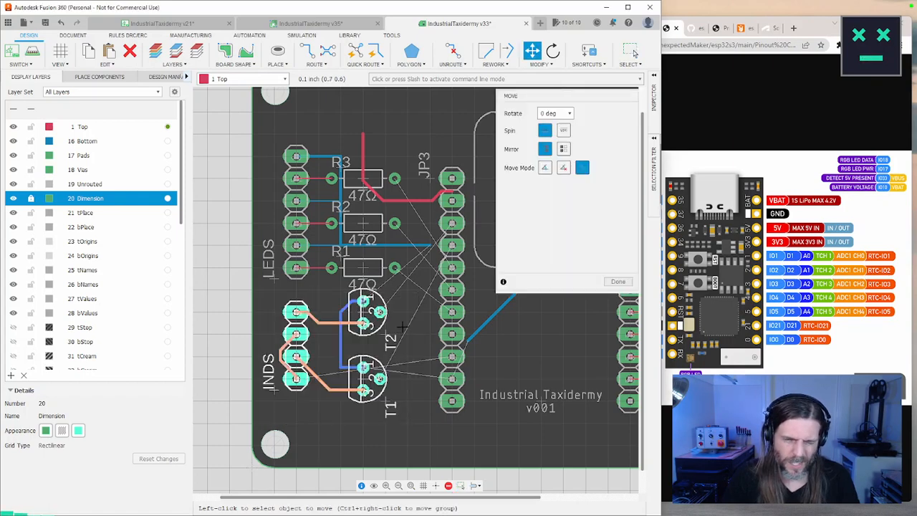
{"action": "right_click", "coordinate": [403, 326], "text": "ctrl"}
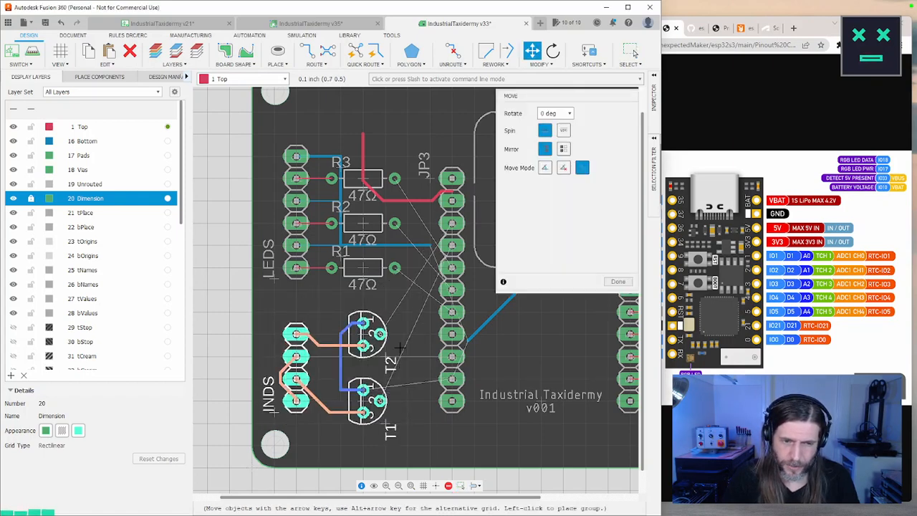
{"action": "left_click", "coordinate": [399, 346]}
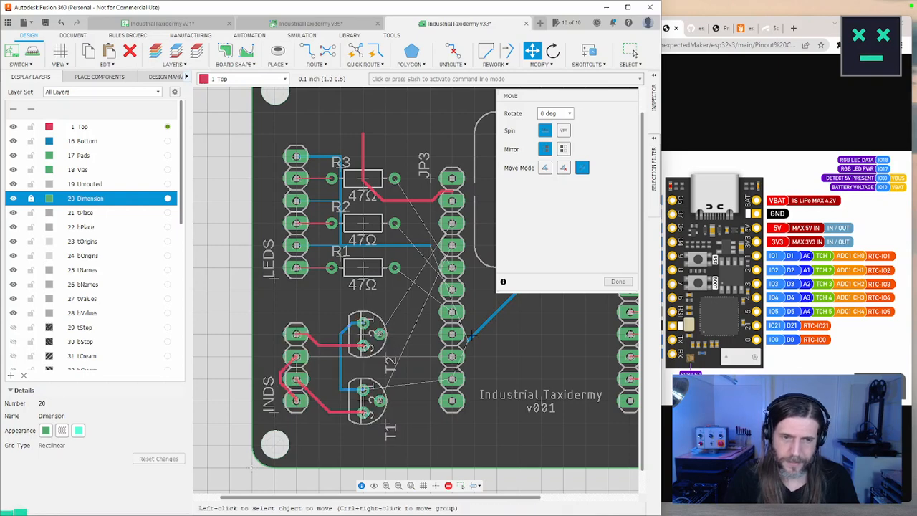
{"action": "left_click", "coordinate": [617, 281]}
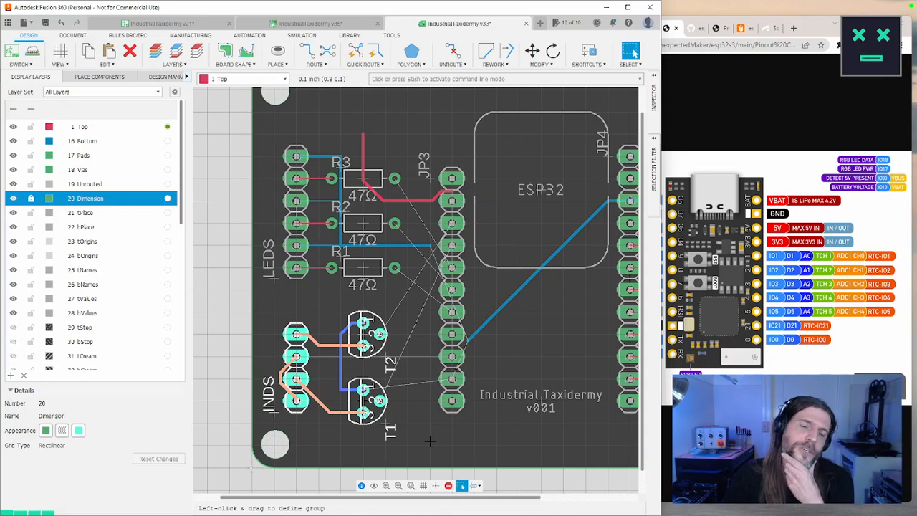
Delete all segments of the top-layer USB trace that runs from above R3 to JP3's upper pads
{"action": "middle_click_drag", "start_coordinate": [487, 417], "coordinate": [459, 421]}
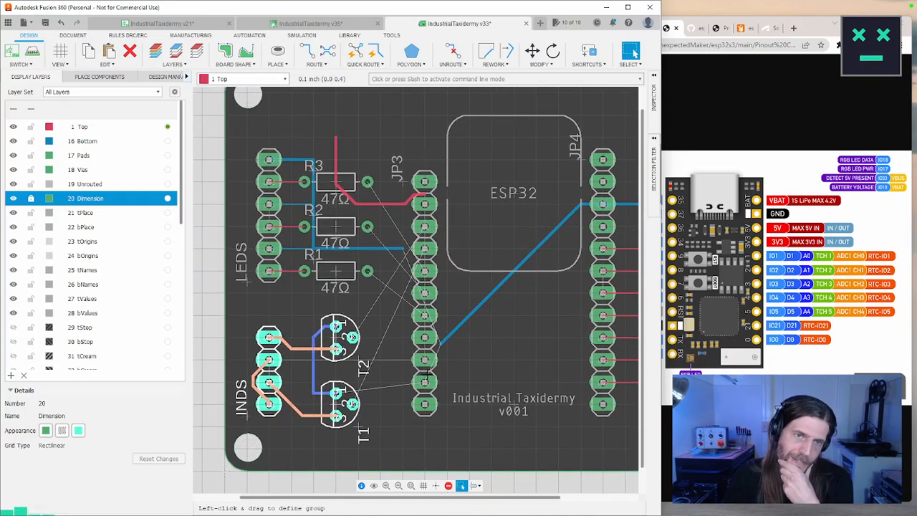
{"action": "right_click", "coordinate": [376, 210]}
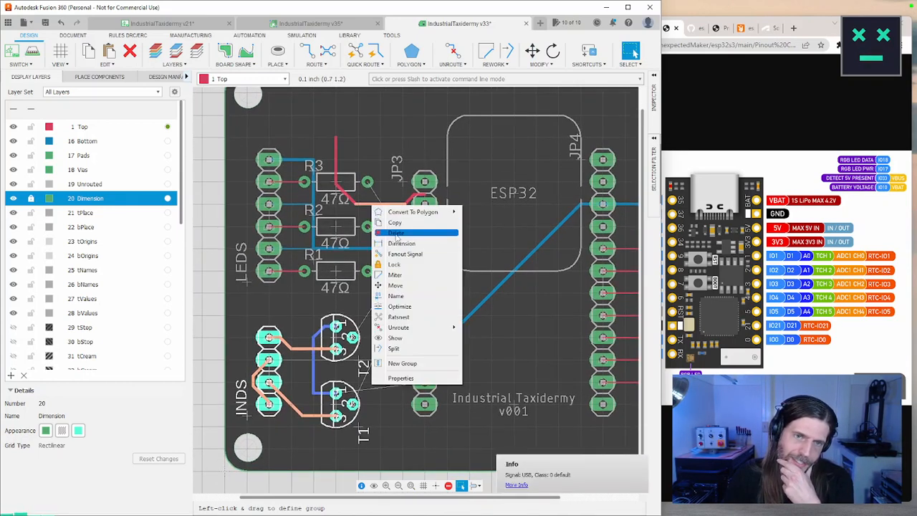
{"action": "left_click", "coordinate": [394, 233]}
{"action": "right_click", "coordinate": [355, 204]}
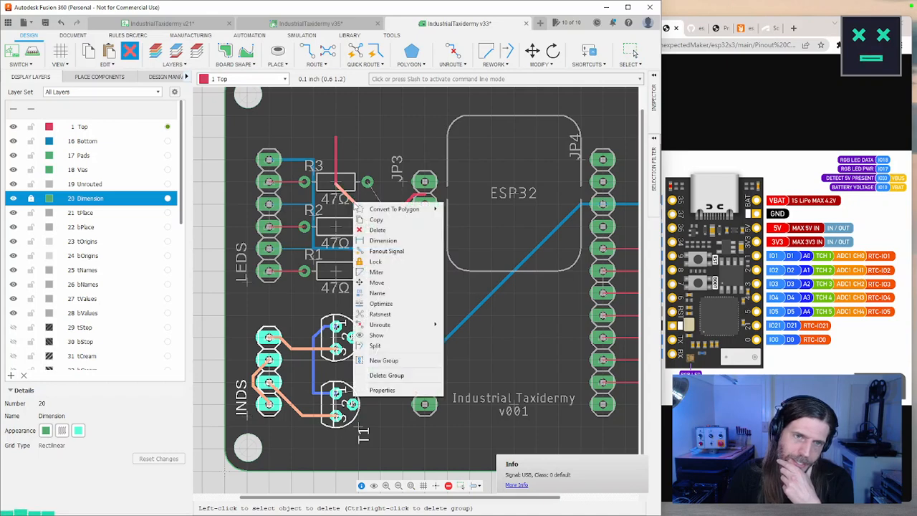
{"action": "left_click", "coordinate": [375, 230]}
{"action": "right_click", "coordinate": [340, 160]}
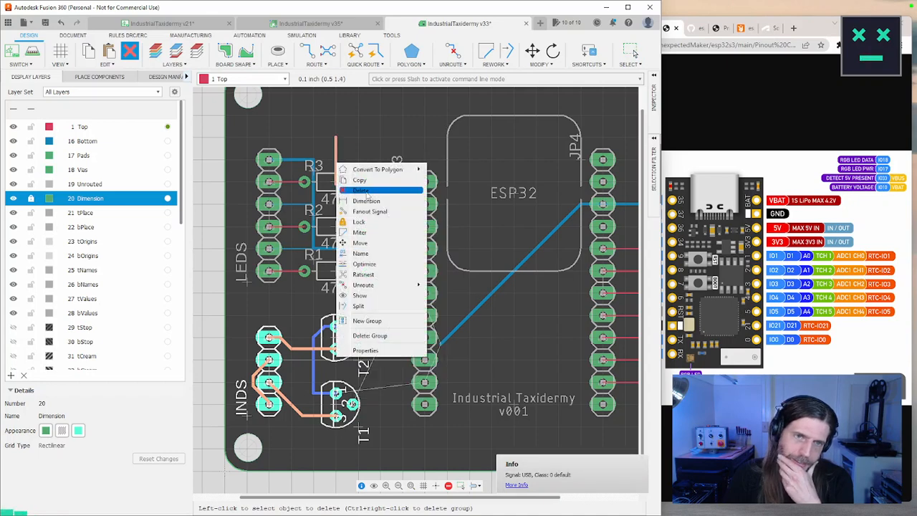
{"action": "left_click", "coordinate": [365, 188]}
{"action": "right_click", "coordinate": [414, 200]}
{"action": "left_click", "coordinate": [425, 204]}
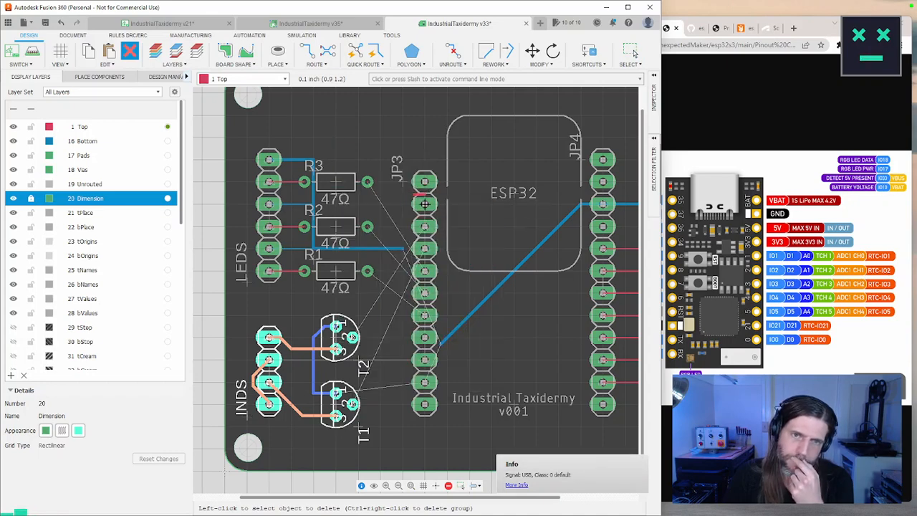
{"action": "right_click", "coordinate": [414, 194]}
{"action": "left_click", "coordinate": [453, 253]}
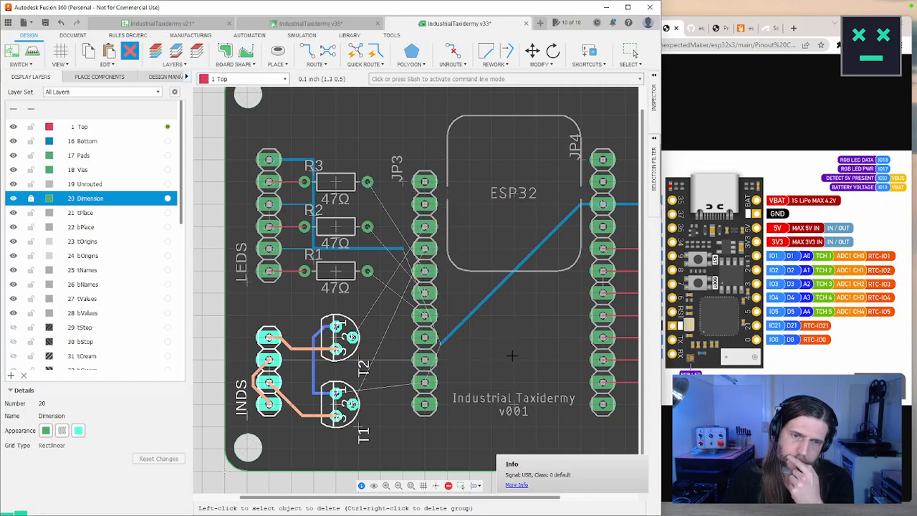
Delete the bottom-layer GND segments between JP4 and JP3, including the stub at JP4, and the horizontal one from the LEDS group to JP3
{"action": "right_click", "coordinate": [443, 341]}
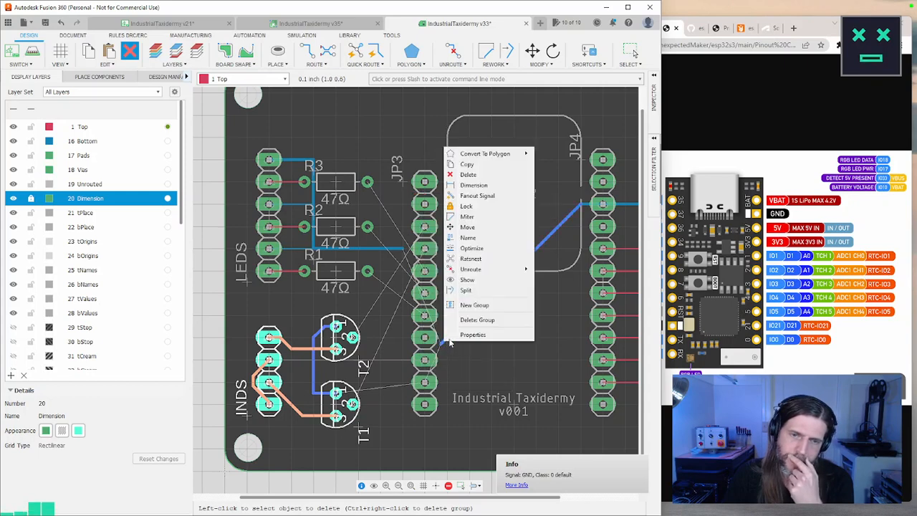
{"action": "left_click", "coordinate": [487, 176]}
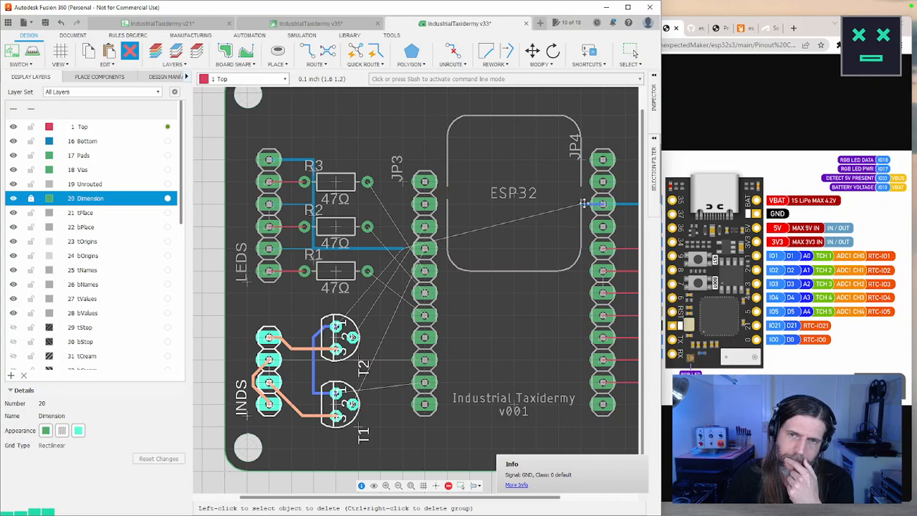
{"action": "right_click", "coordinate": [585, 203]}
{"action": "left_click", "coordinate": [601, 245]}
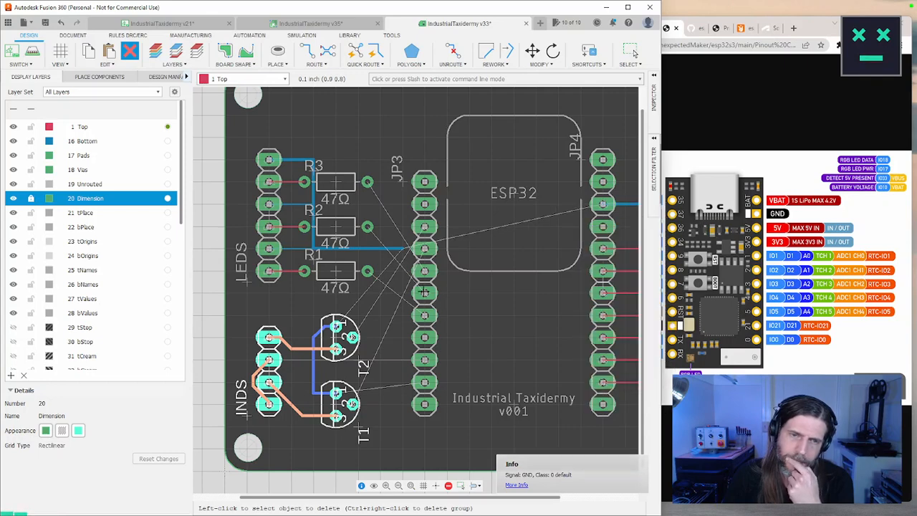
{"action": "right_click", "coordinate": [393, 248]}
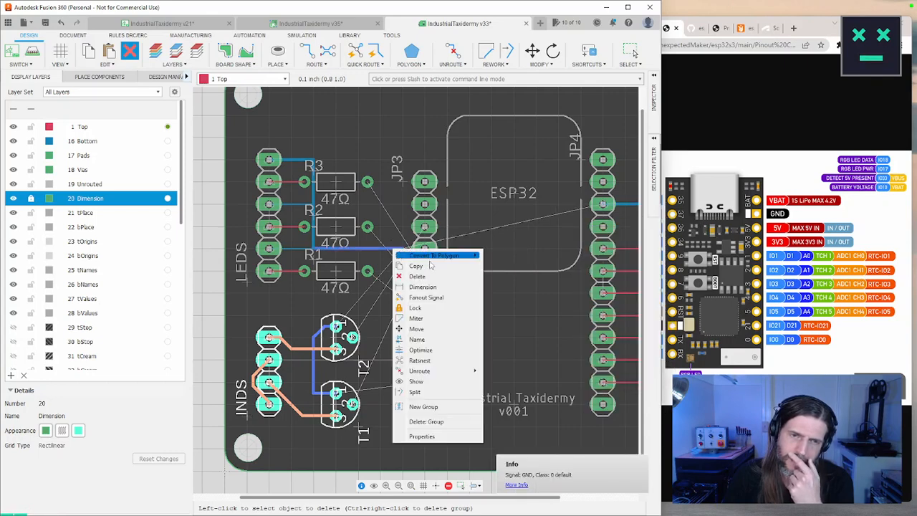
{"action": "left_click", "coordinate": [409, 290]}
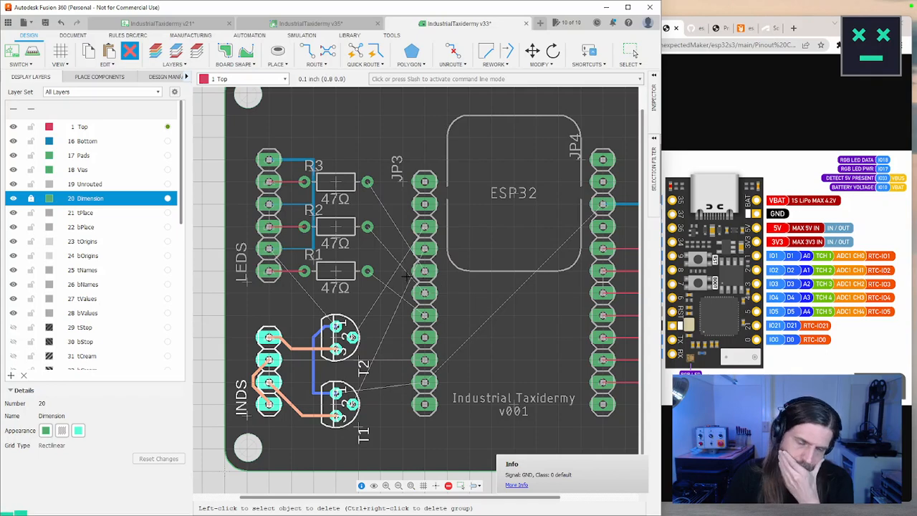
Highlight the Bottom layer in the layer list and manually route a diagonal GND trace from JP4's third pad to JP3's second-lowest pad
{"action": "mouse_move", "coordinate": [386, 272]}
{"action": "middle_mouse_down"}
{"action": "mouse_move", "coordinate": [388, 252]}
{"action": "mouse_move", "coordinate": [409, 258]}
{"action": "mouse_move", "coordinate": [411, 271]}
{"action": "mouse_move", "coordinate": [397, 261]}
{"action": "middle_mouse_up"}
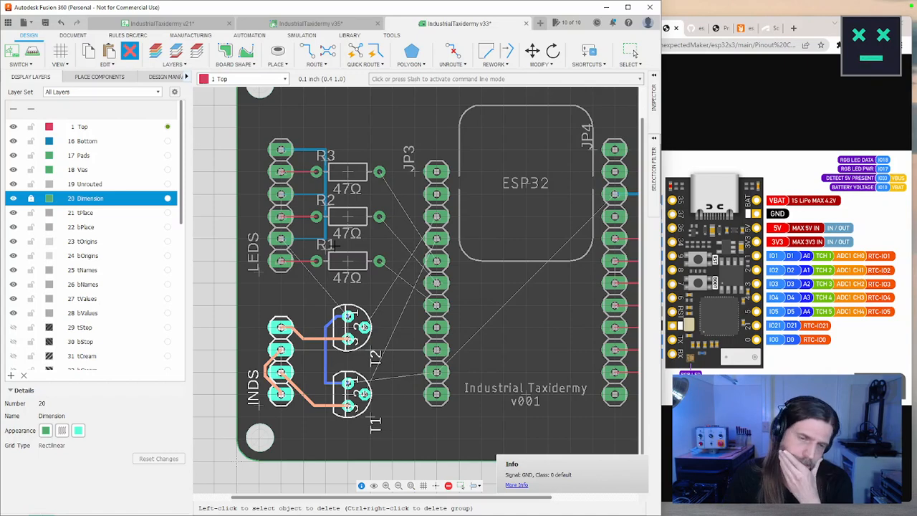
{"action": "scroll", "coordinate": [484, 265], "scroll_direction": "down", "scroll_amount": 1}
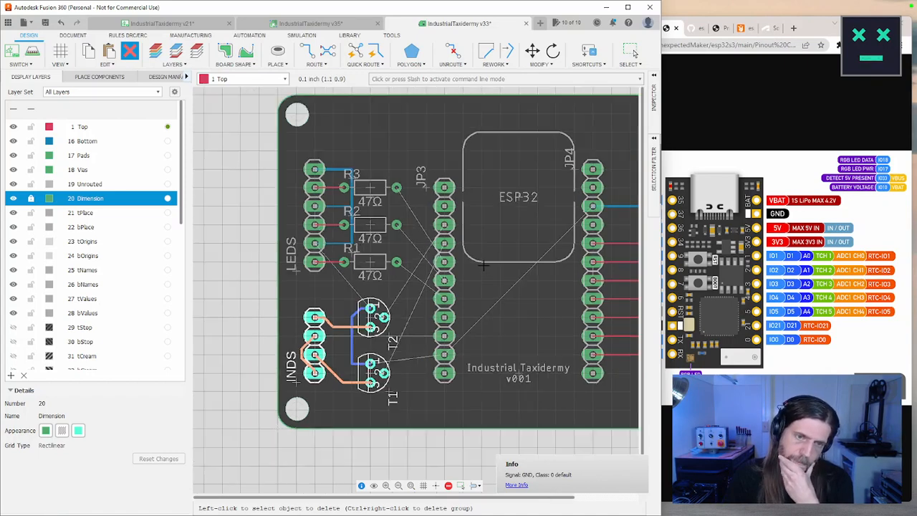
{"action": "scroll", "coordinate": [484, 265], "scroll_direction": "up", "scroll_amount": 1}
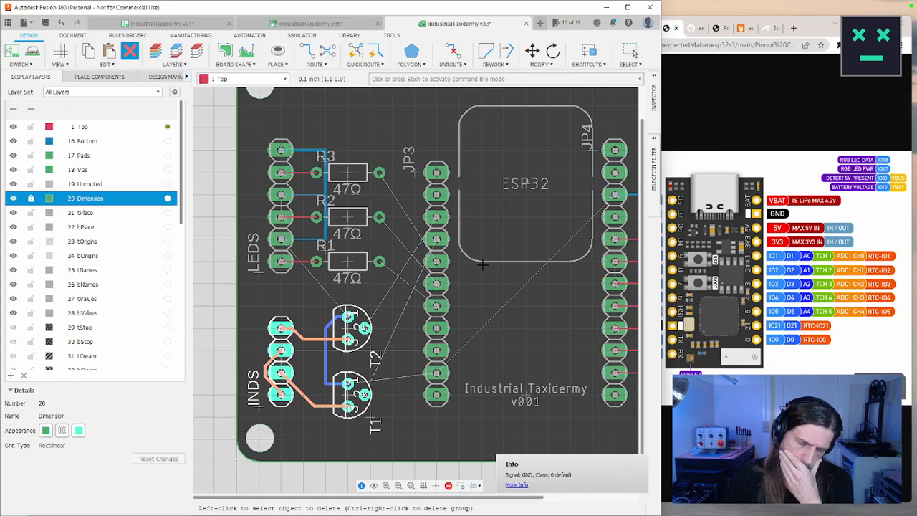
{"action": "middle_click_drag", "start_coordinate": [484, 265], "coordinate": [393, 260]}
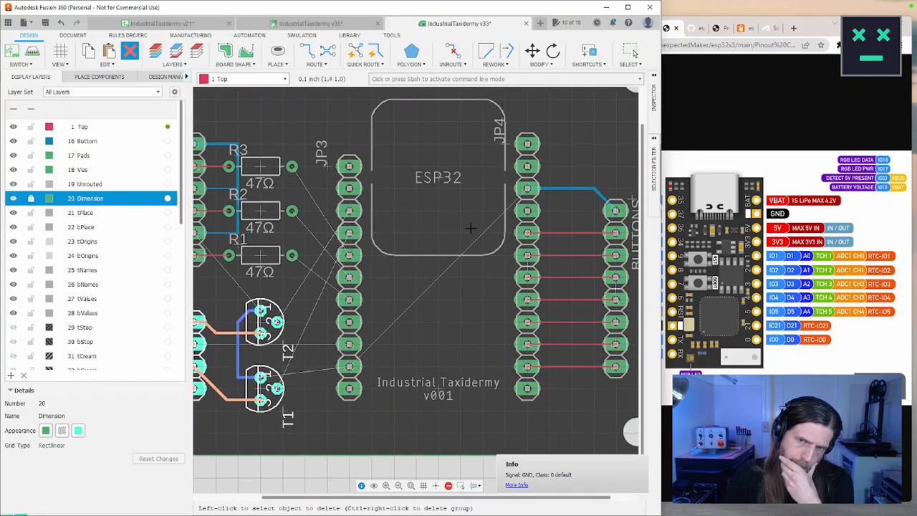
{"action": "left_click", "coordinate": [307, 51]}
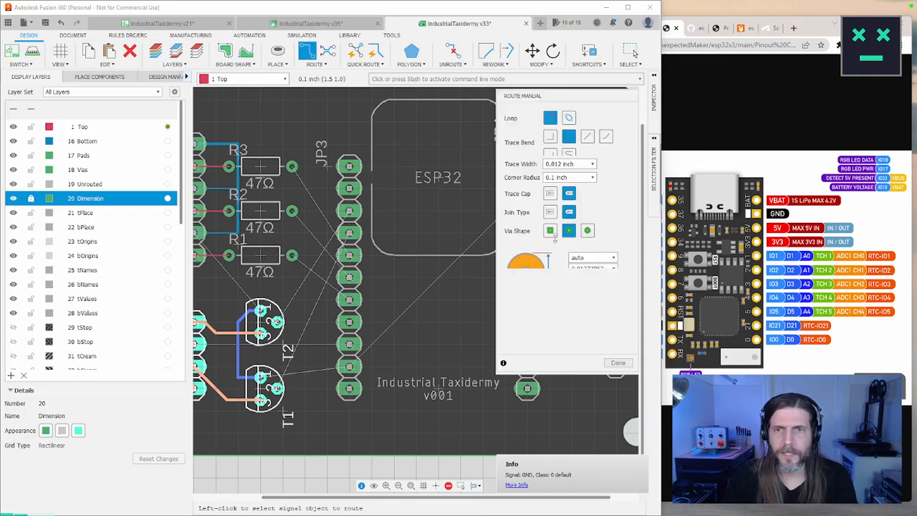
{"action": "left_click", "coordinate": [140, 142]}
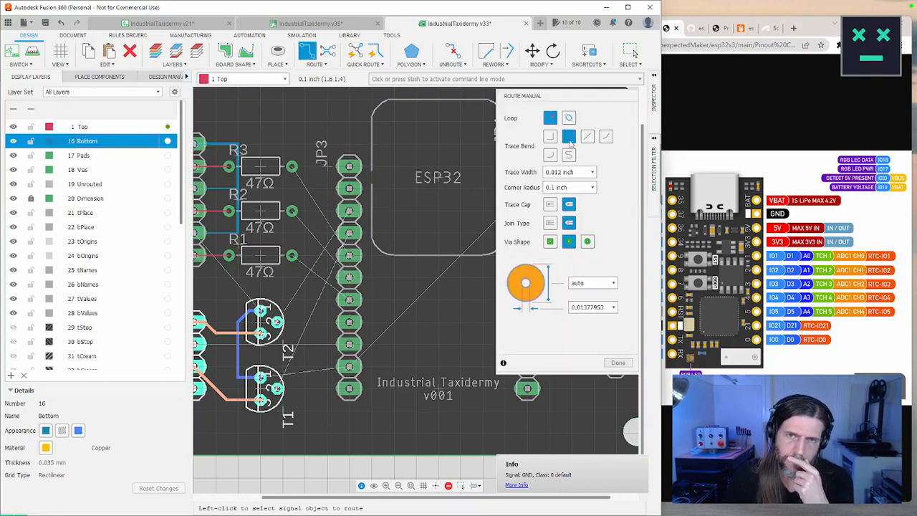
{"action": "middle_click_drag", "start_coordinate": [461, 193], "coordinate": [376, 183]}
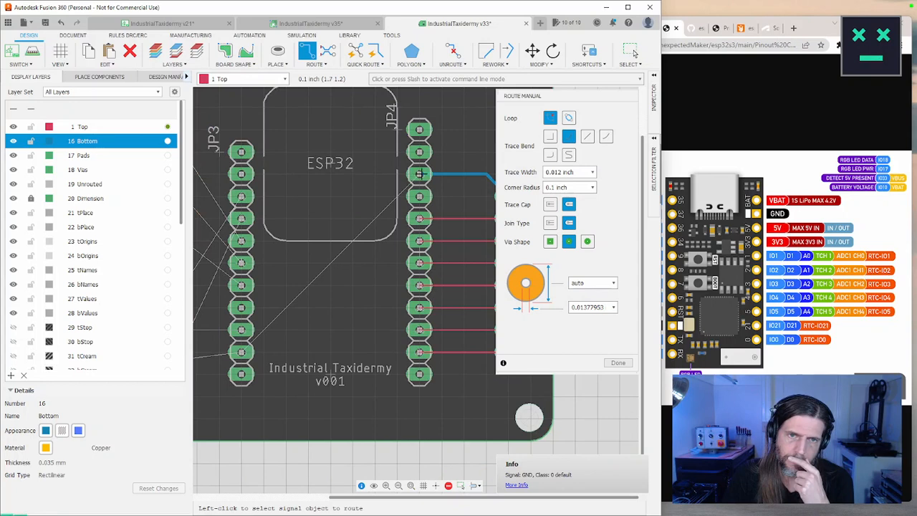
{"action": "left_click", "coordinate": [419, 173]}
{"action": "left_click", "coordinate": [242, 351]}
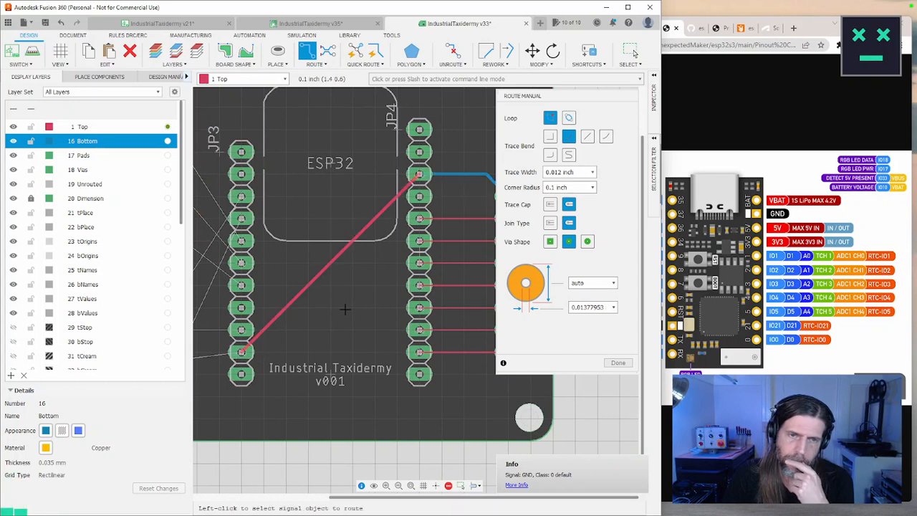
Undo the top-layer GND trace and reroute it diagonally on the Bottom layer from JP4's third pad to JP3's second-lowest pad
{"action": "key", "text": "ctrl+z"}
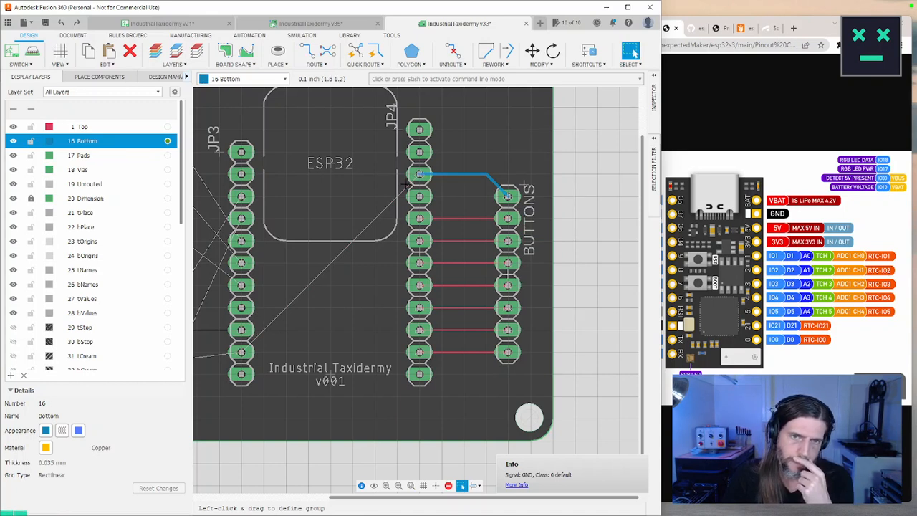
{"action": "key", "text": "x"}
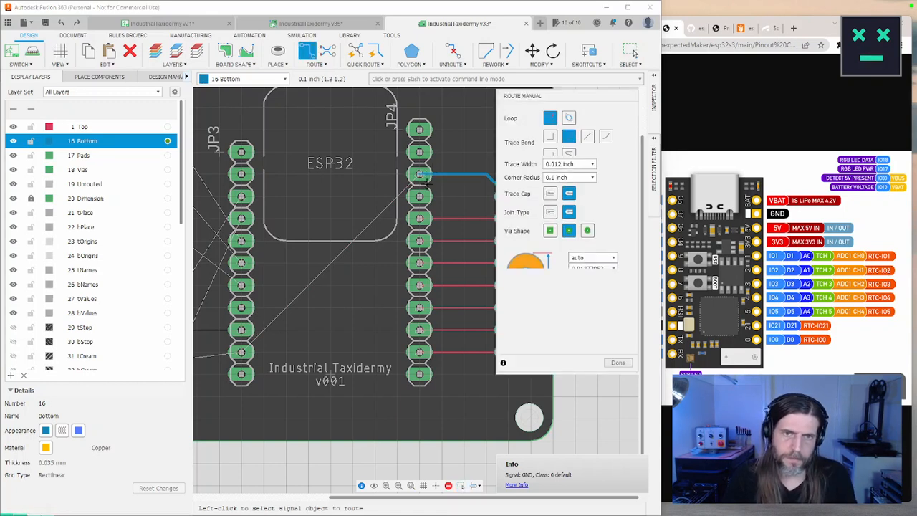
{"action": "left_click", "coordinate": [241, 351]}
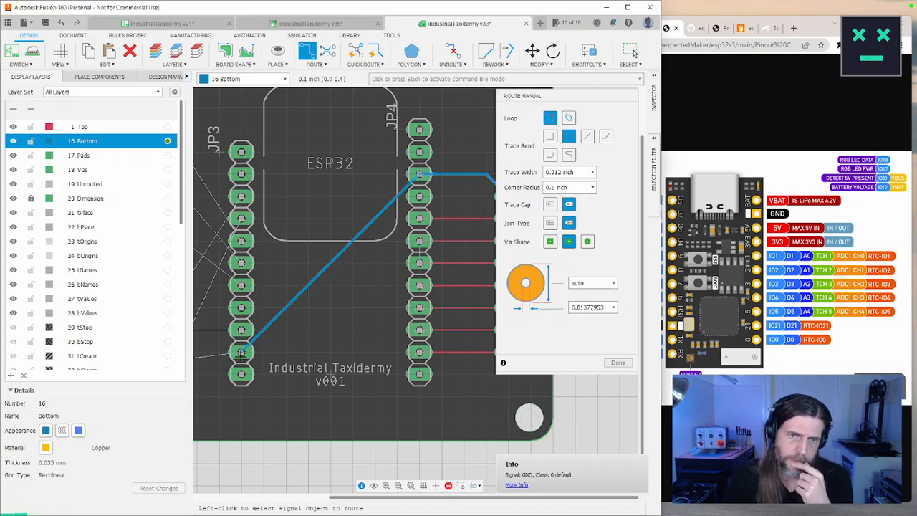
Move transistor T1 straight up by 0.05 inch, closer to T2, using the finer alternate grid
{"action": "middle_click_drag", "start_coordinate": [297, 262], "coordinate": [466, 269]}
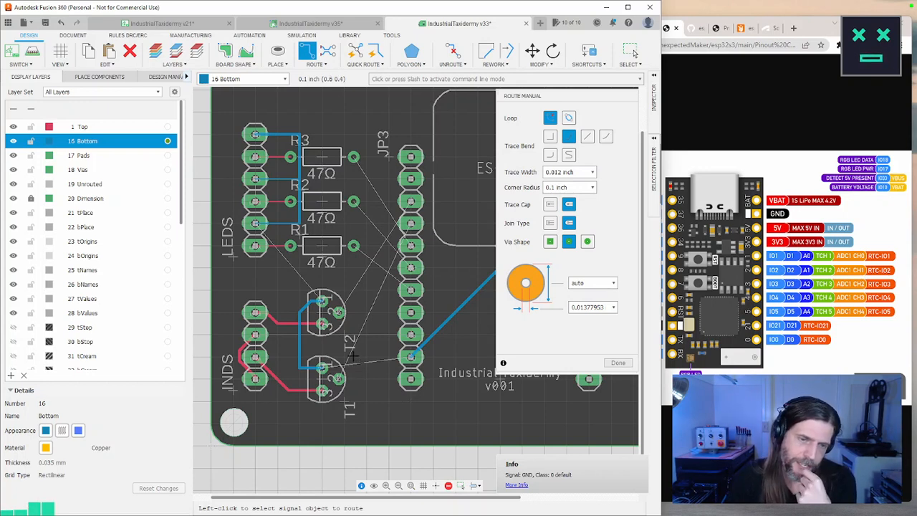
{"action": "scroll", "coordinate": [320, 424], "scroll_direction": "up", "scroll_amount": 3}
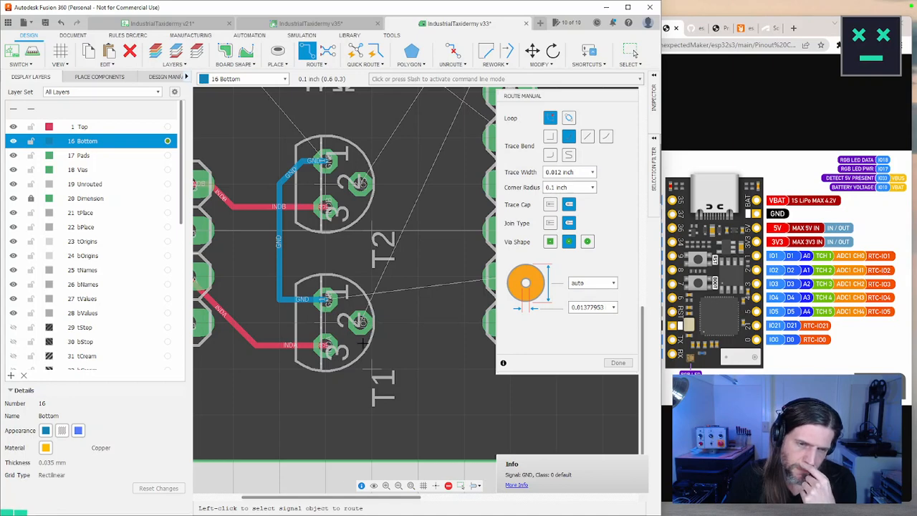
{"action": "scroll", "coordinate": [331, 330], "scroll_direction": "up", "scroll_amount": 3}
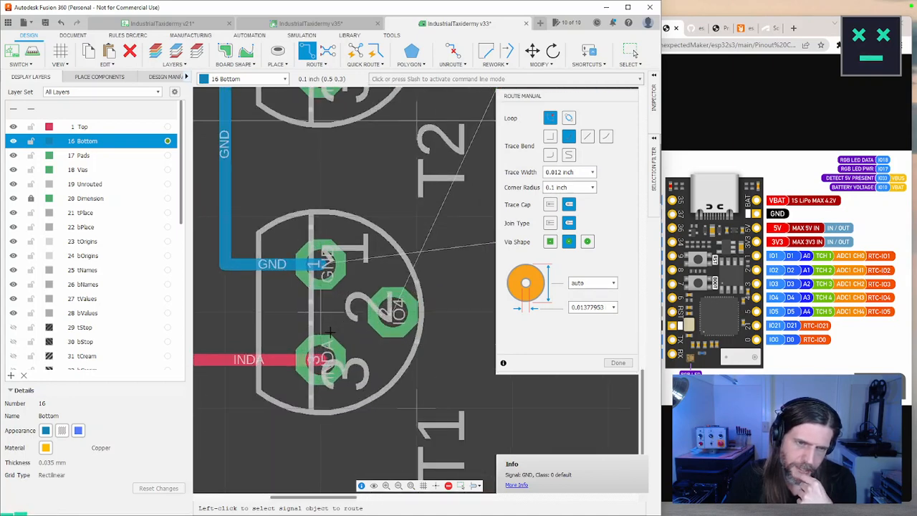
{"action": "scroll", "coordinate": [330, 336], "scroll_direction": "down", "scroll_amount": 3}
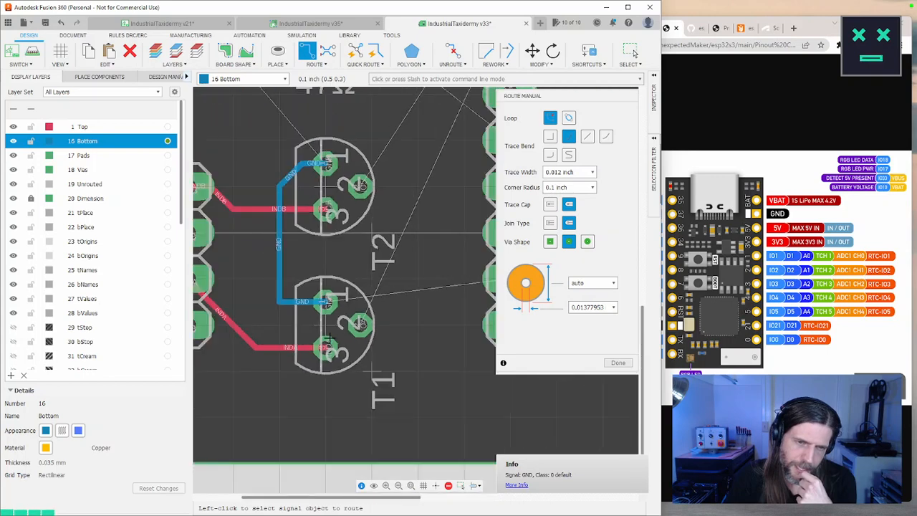
{"action": "key", "text": "m"}
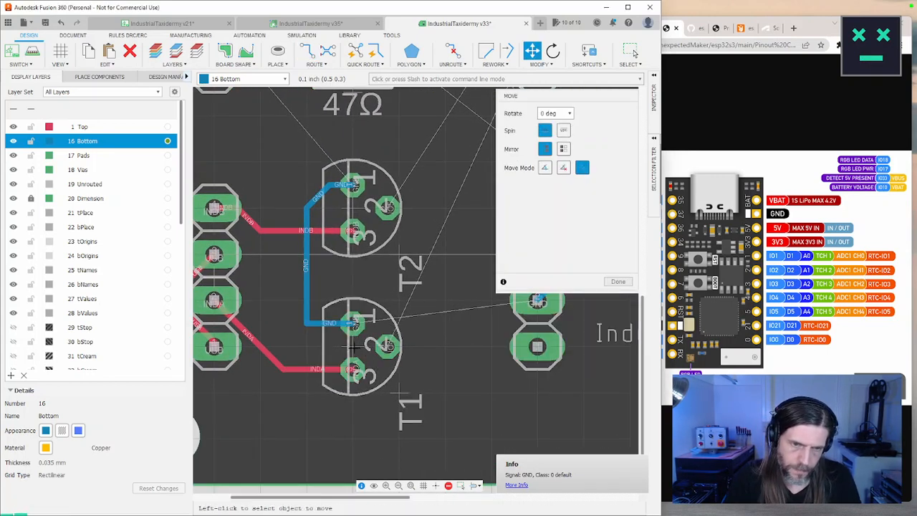
{"action": "left_click", "coordinate": [353, 346]}
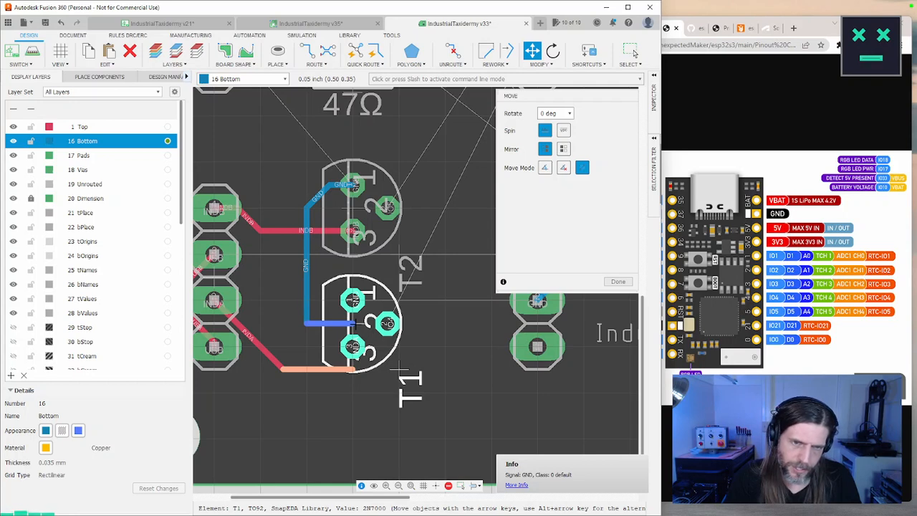
{"action": "left_click", "coordinate": [399, 370]}
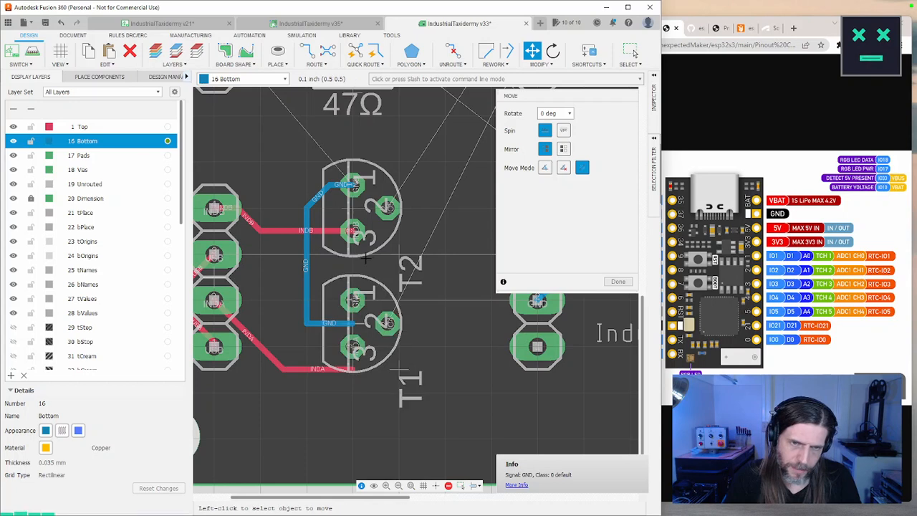
Pick up transistor T2 for moving on the 0.05 inch alternate grid
{"action": "left_click", "coordinate": [353, 214]}
{"action": "left_click", "coordinate": [352, 215]}
{"action": "left_click", "coordinate": [351, 210]}
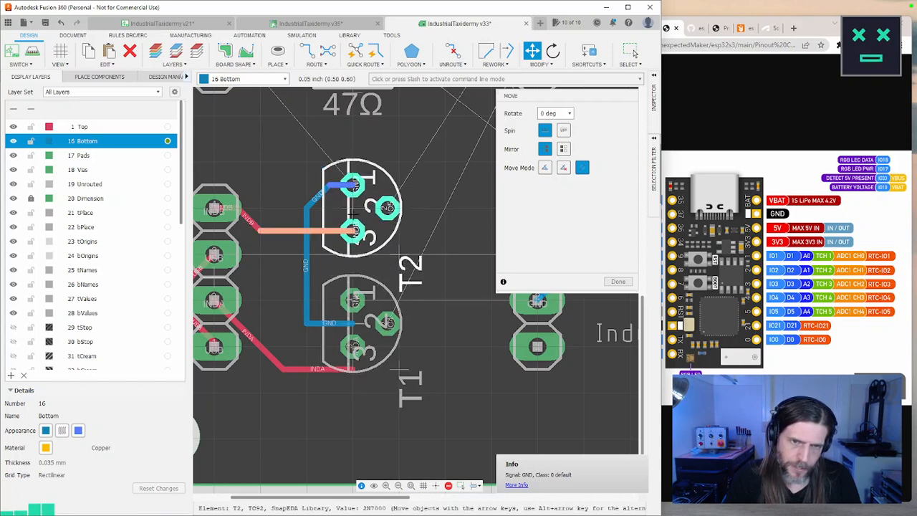
Place transistor T2 at (0.50, 0.60) and move transistor T1 down to (0.50, 0.20)
{"action": "left_click", "coordinate": [356, 185]}
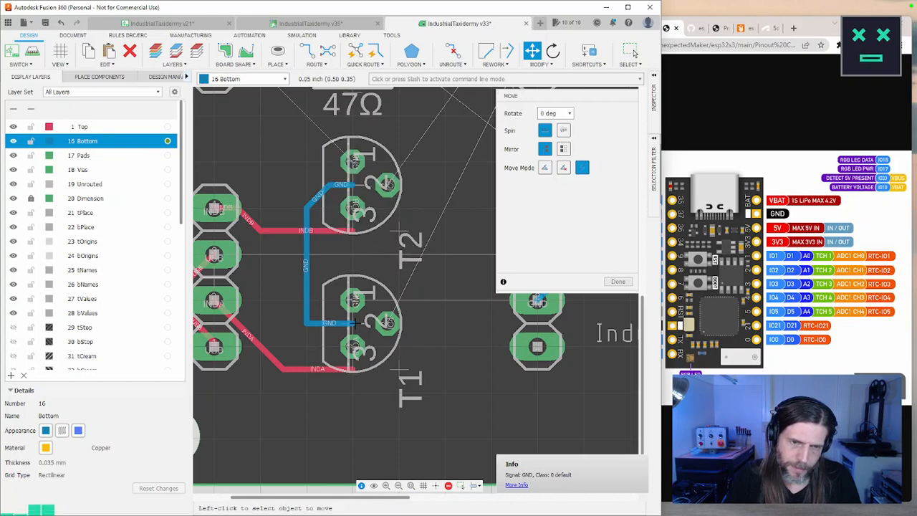
{"action": "left_click", "coordinate": [399, 369]}
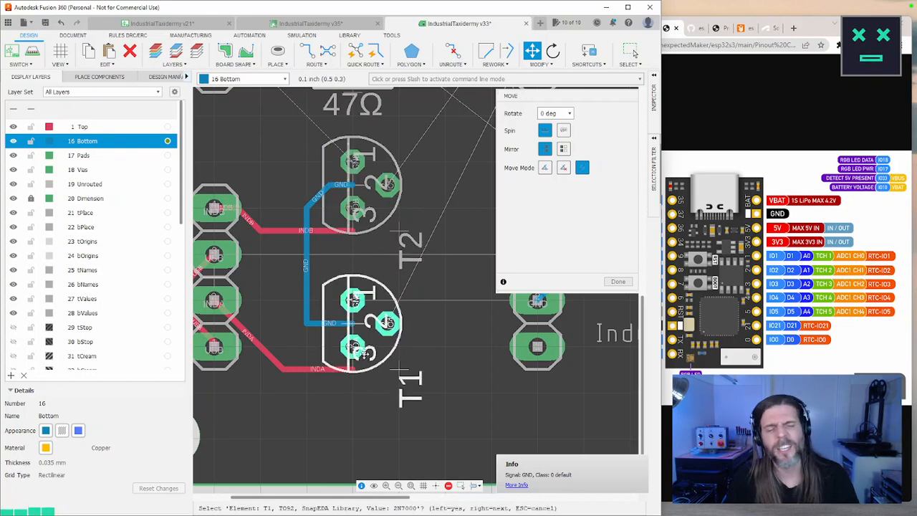
{"action": "left_click", "coordinate": [353, 322]}
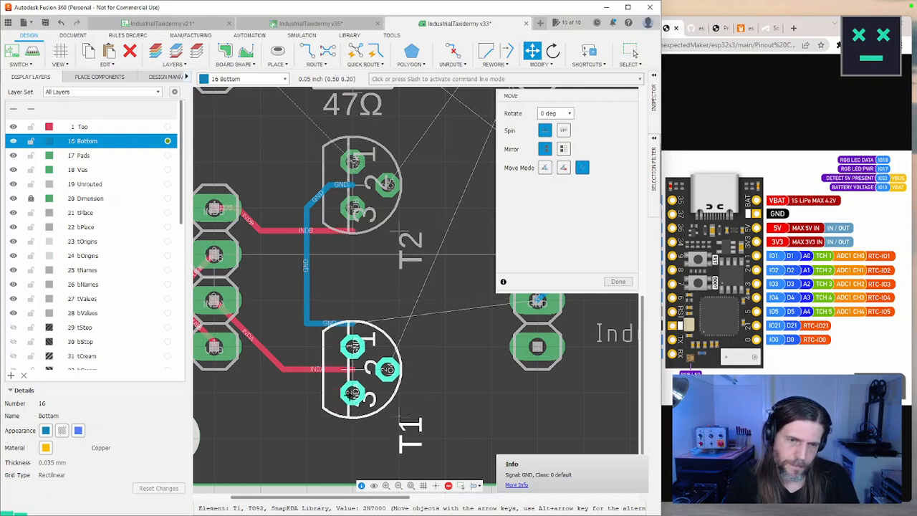
{"action": "left_click", "coordinate": [401, 414]}
Rotate transistor T1 by 270 degrees in 90-degree turns and transistor T2 by 90 degrees
{"action": "scroll", "coordinate": [422, 398], "scroll_direction": "down", "scroll_amount": 3}
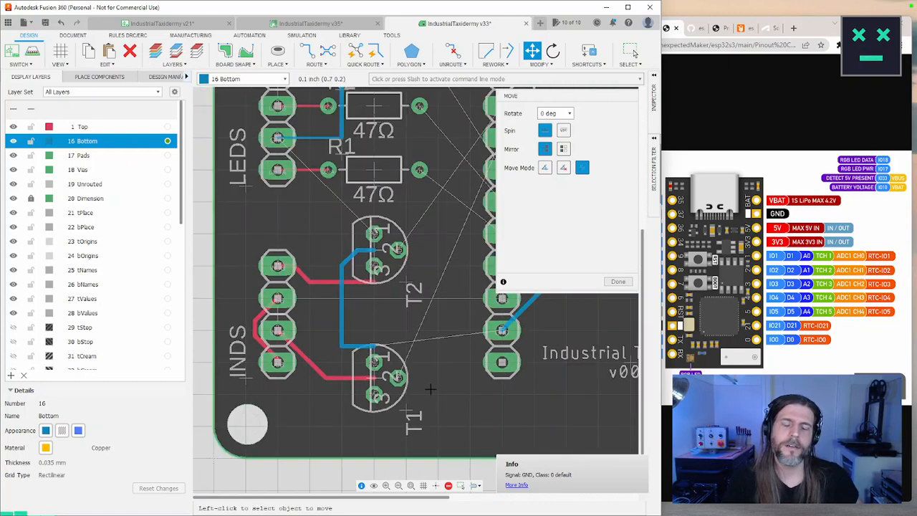
{"action": "scroll", "coordinate": [432, 390], "scroll_direction": "up", "scroll_amount": 1}
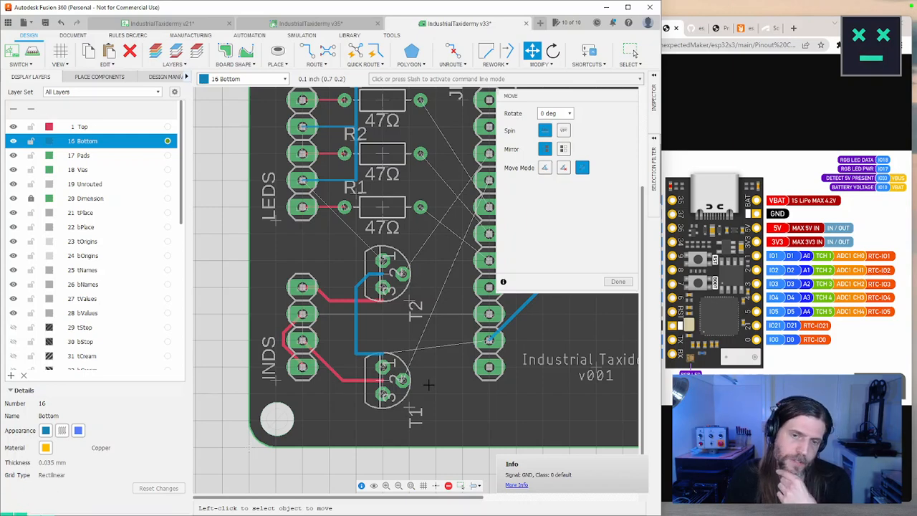
{"action": "middle_click_drag", "start_coordinate": [429, 384], "coordinate": [383, 385]}
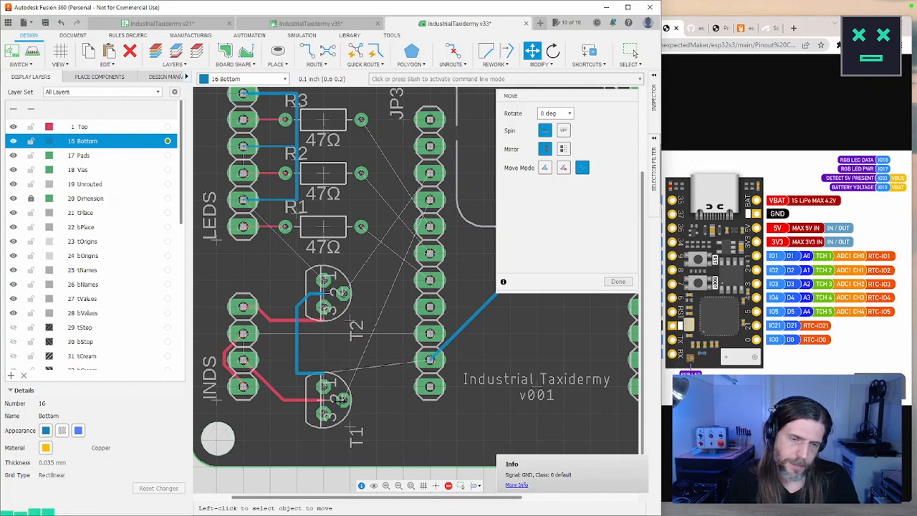
{"action": "left_click", "coordinate": [324, 398]}
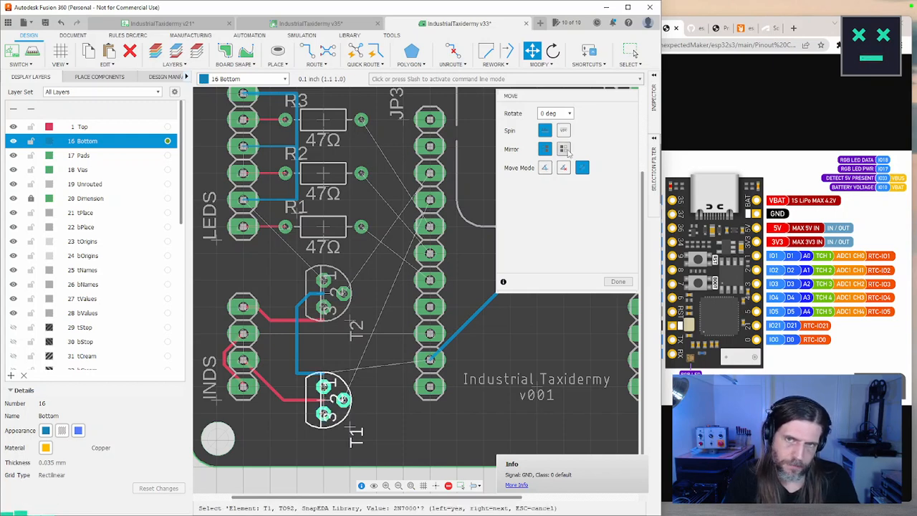
{"action": "left_click", "coordinate": [552, 50]}
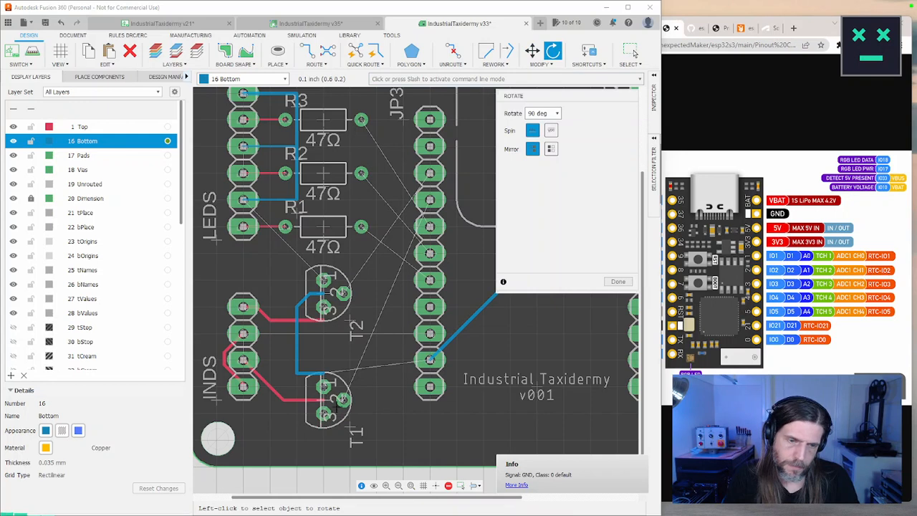
{"action": "left_click", "coordinate": [323, 398]}
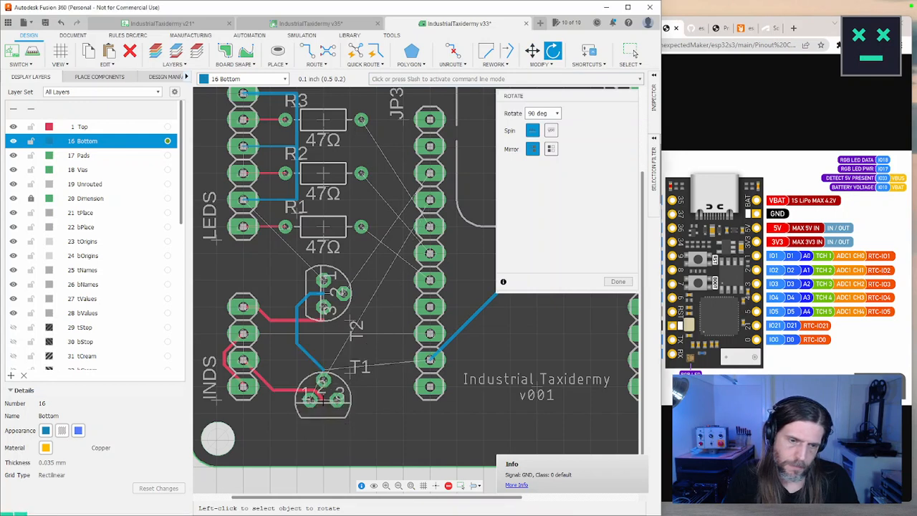
{"action": "left_click", "coordinate": [323, 398]}
{"action": "left_click", "coordinate": [323, 398]}
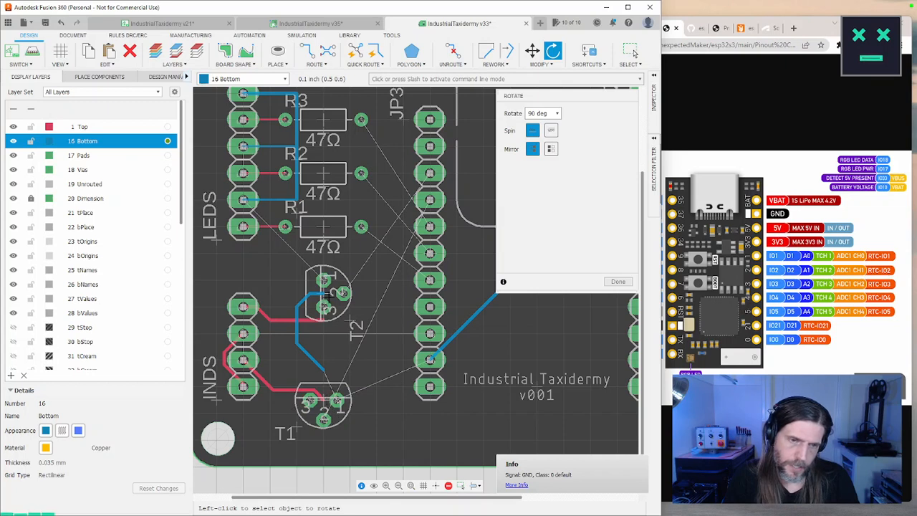
{"action": "left_click", "coordinate": [325, 293]}
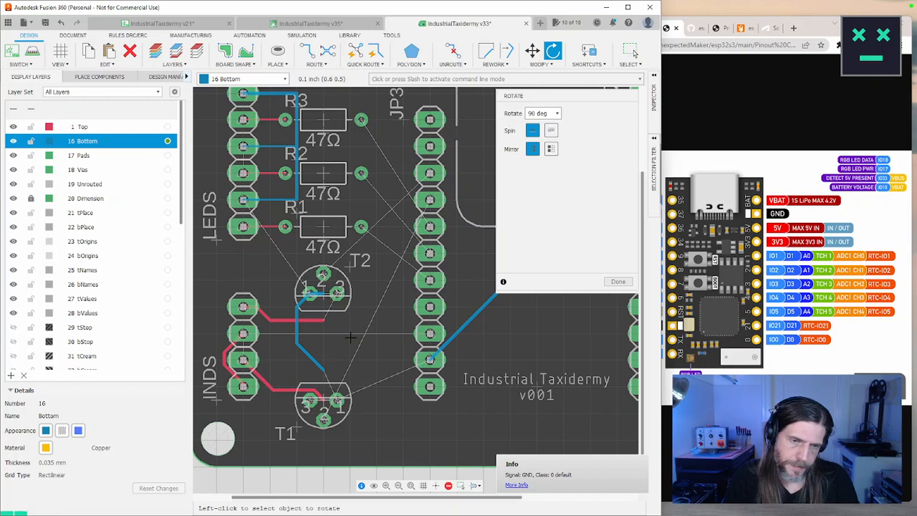
Move transistor T2 diagonally toward the JP3 header to (0.55, 0.55)
{"action": "key", "text": "Escape"}
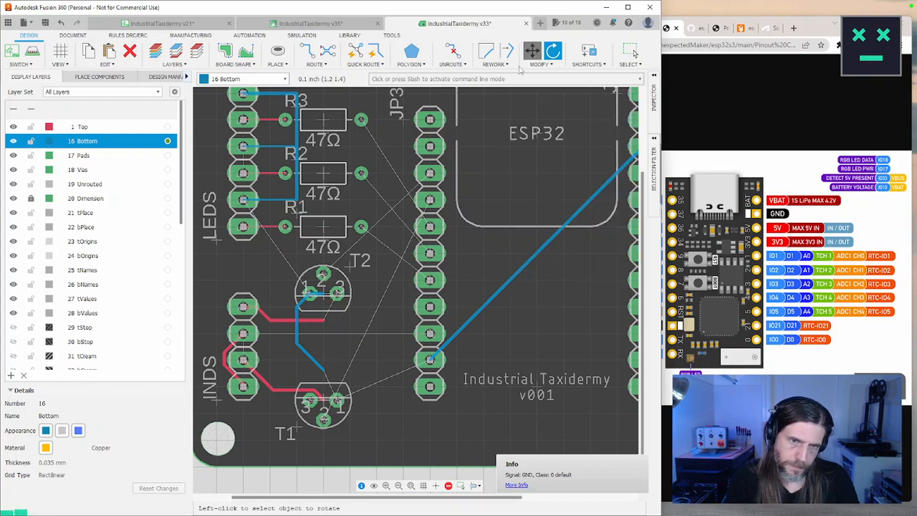
{"action": "key", "text": "m"}
{"action": "left_click", "coordinate": [326, 292]}
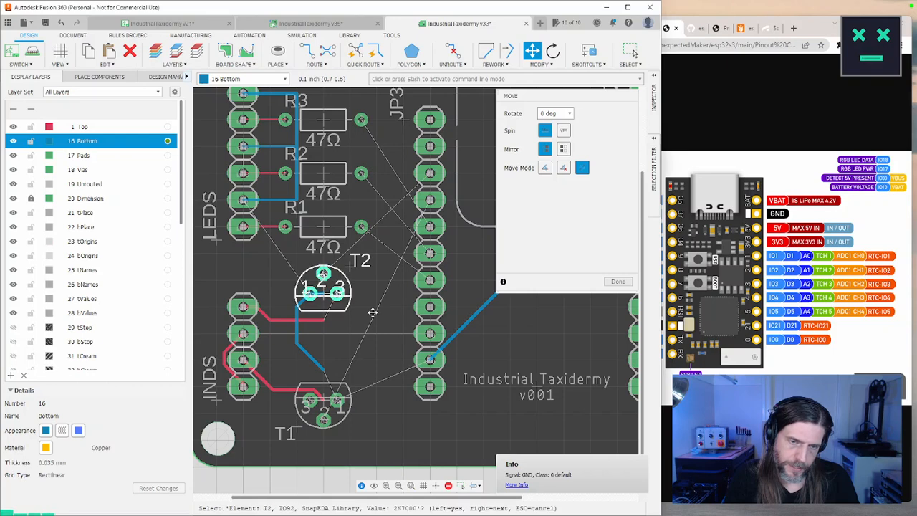
{"action": "left_click", "coordinate": [324, 292]}
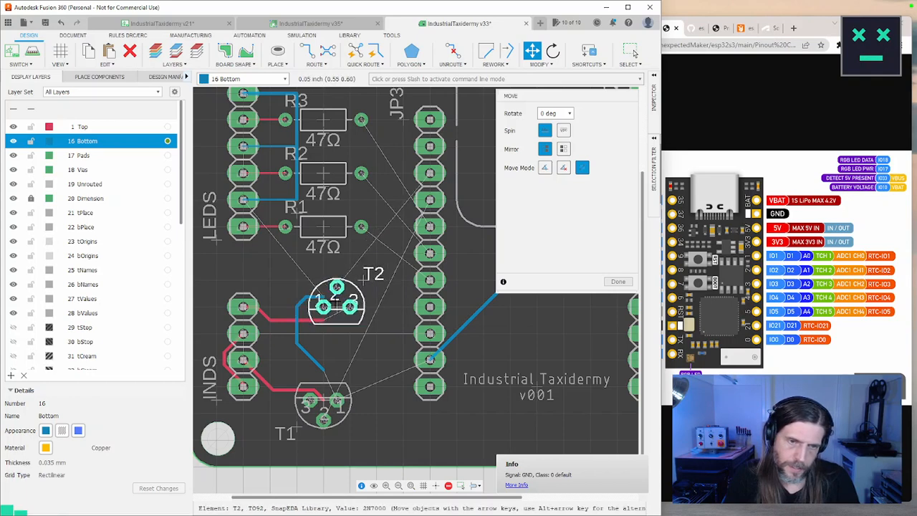
{"action": "left_click", "coordinate": [336, 304]}
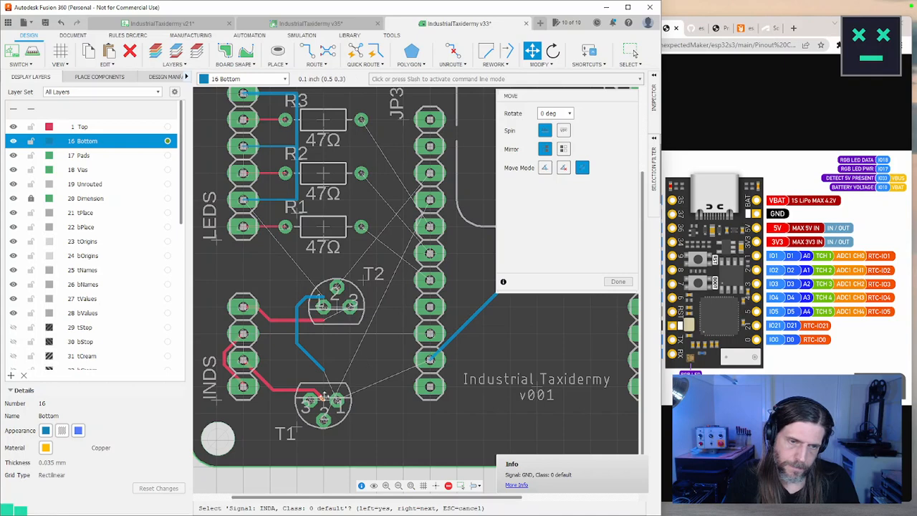
Move transistor T1 to (0.55, 0.25), vertically aligned below T2
{"action": "key", "text": "alt+Escape"}
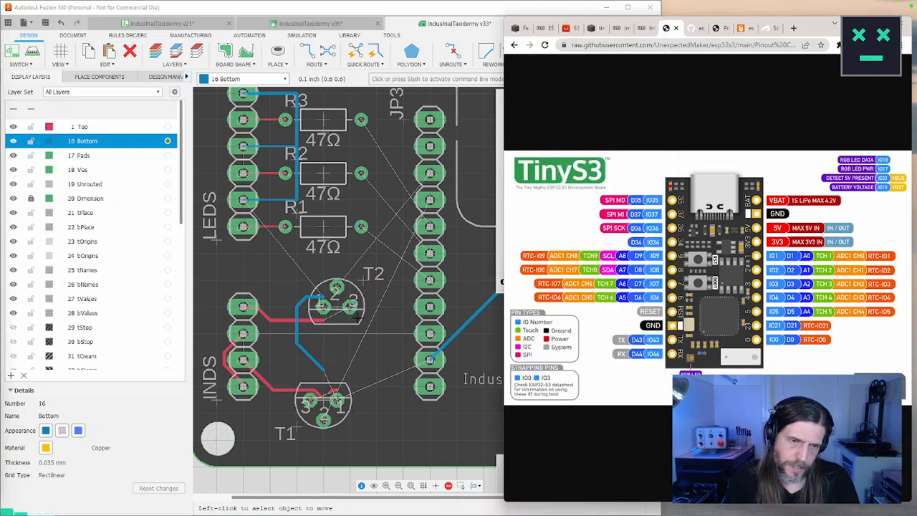
{"action": "scroll", "coordinate": [335, 381], "scroll_direction": "up", "scroll_amount": 1}
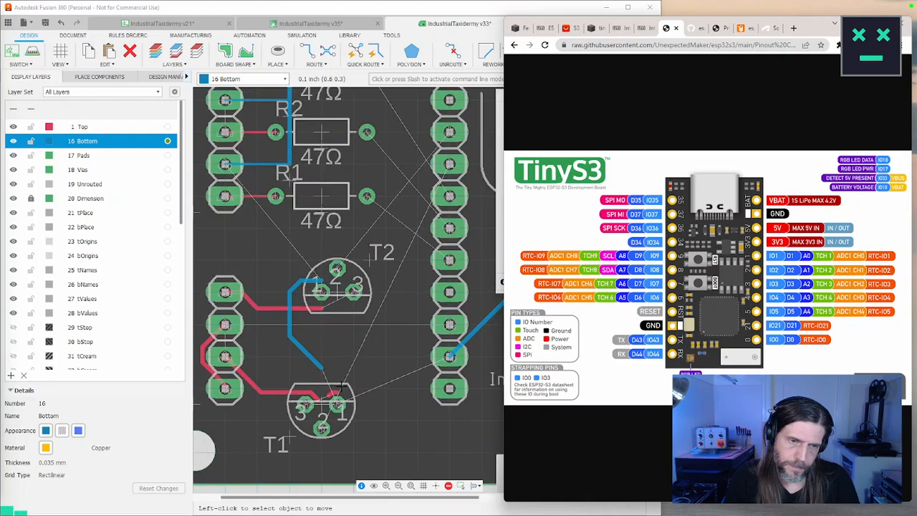
{"action": "middle_click_drag", "start_coordinate": [346, 385], "coordinate": [377, 369]}
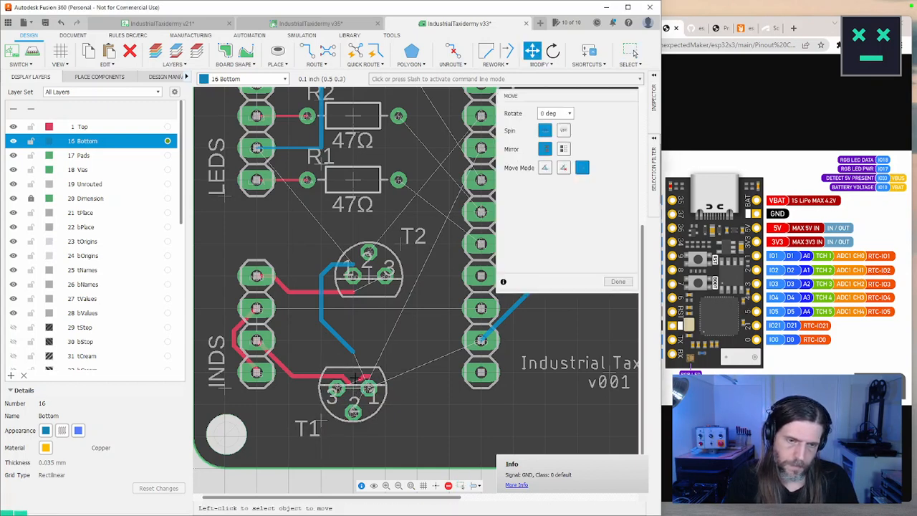
{"action": "key", "text": "Escape"}
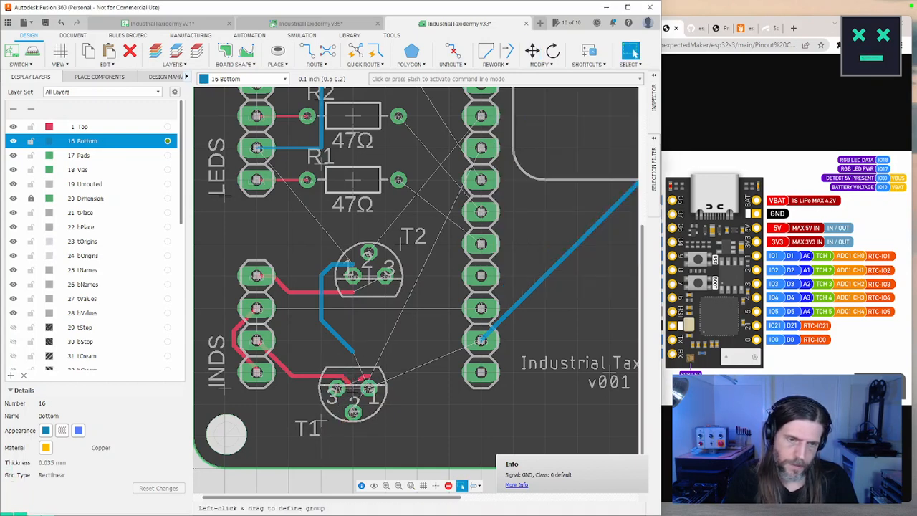
{"action": "key", "text": "m"}
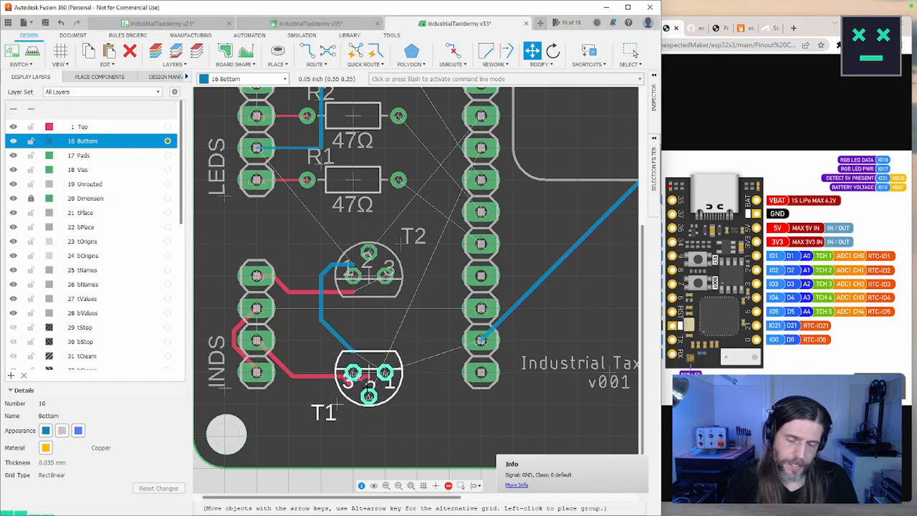
{"action": "left_click", "coordinate": [369, 392]}
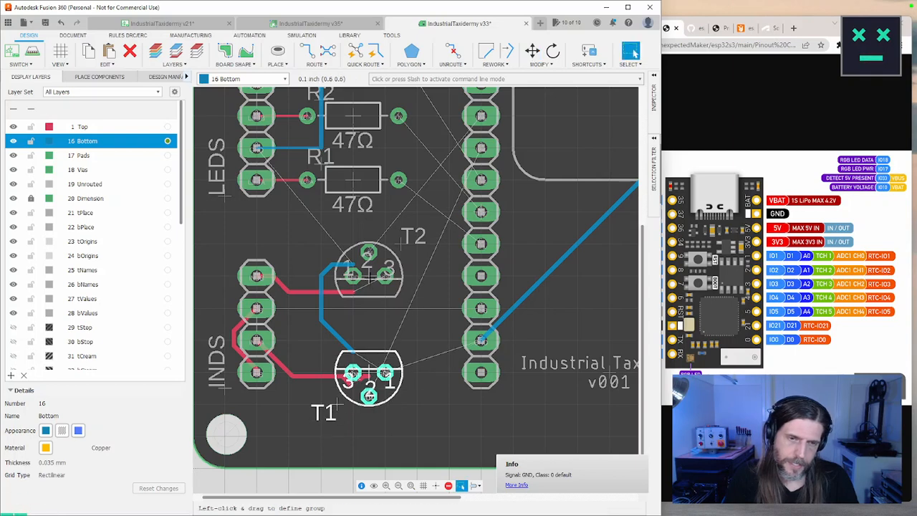
Rotate transistor T2 by 180 degrees in 90-degree turns to match the orientation of T1
{"action": "right_click", "coordinate": [371, 282]}
{"action": "left_click", "coordinate": [394, 82]}
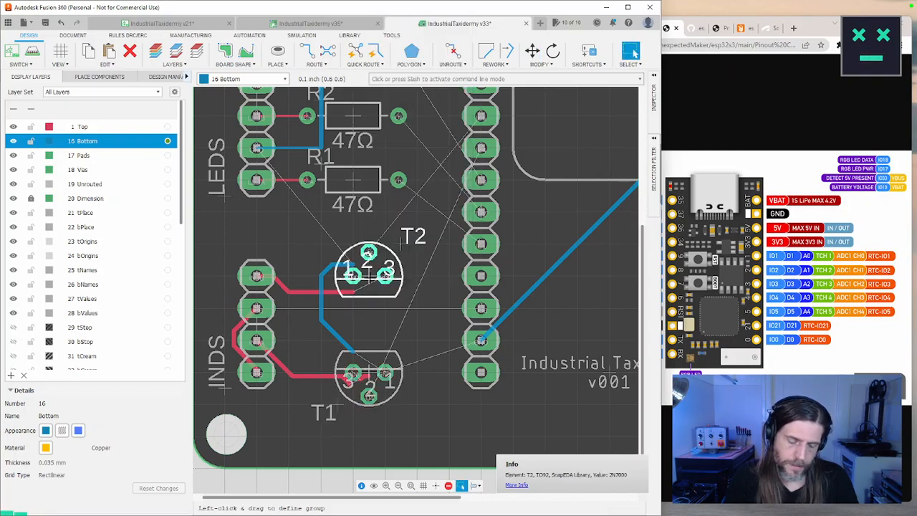
{"action": "key", "text": "r"}
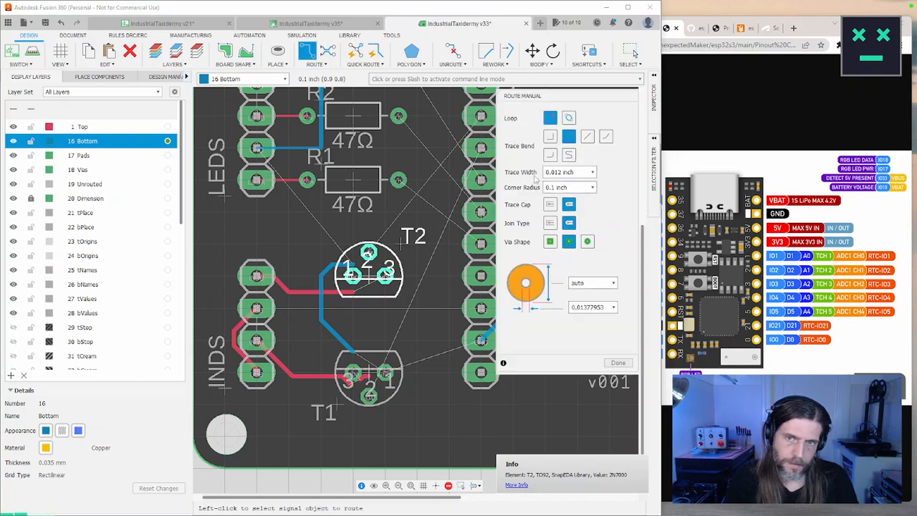
{"action": "key", "text": "Escape"}
{"action": "left_click", "coordinate": [553, 51]}
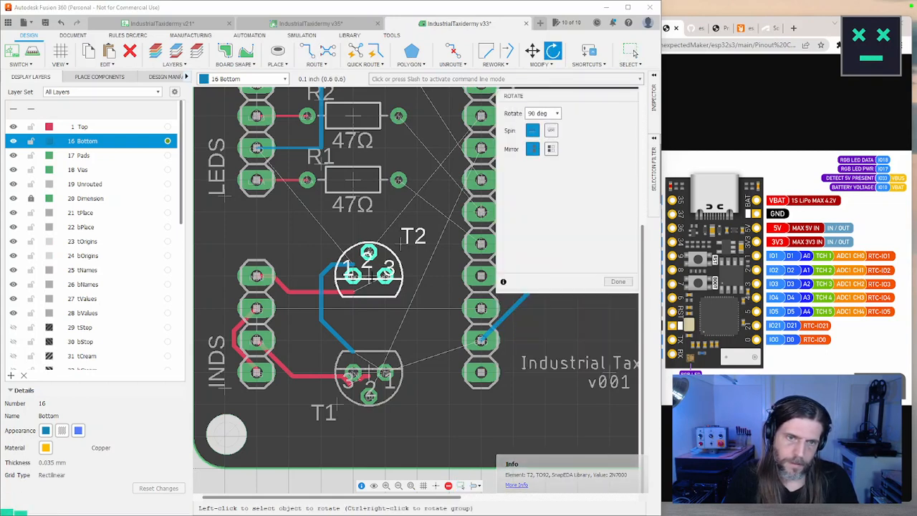
{"action": "left_click", "coordinate": [374, 278]}
{"action": "left_click", "coordinate": [373, 283]}
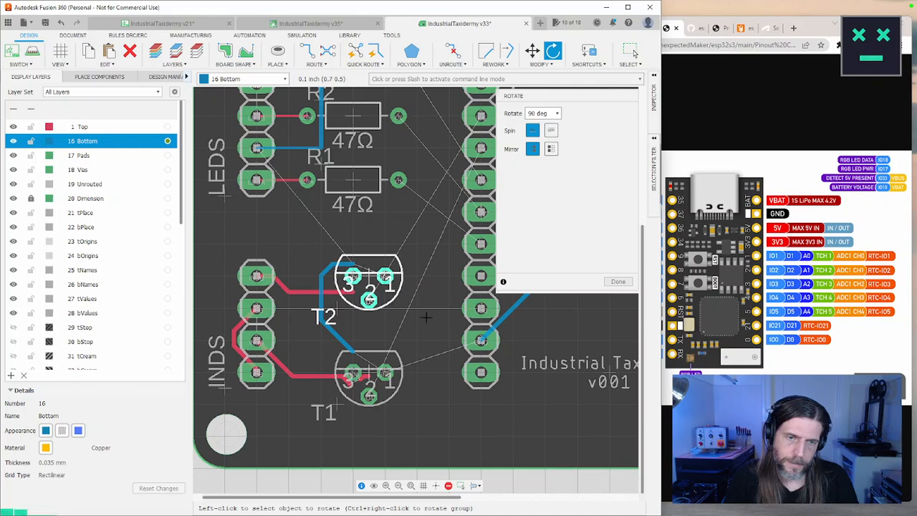
{"action": "key", "text": "Escape"}
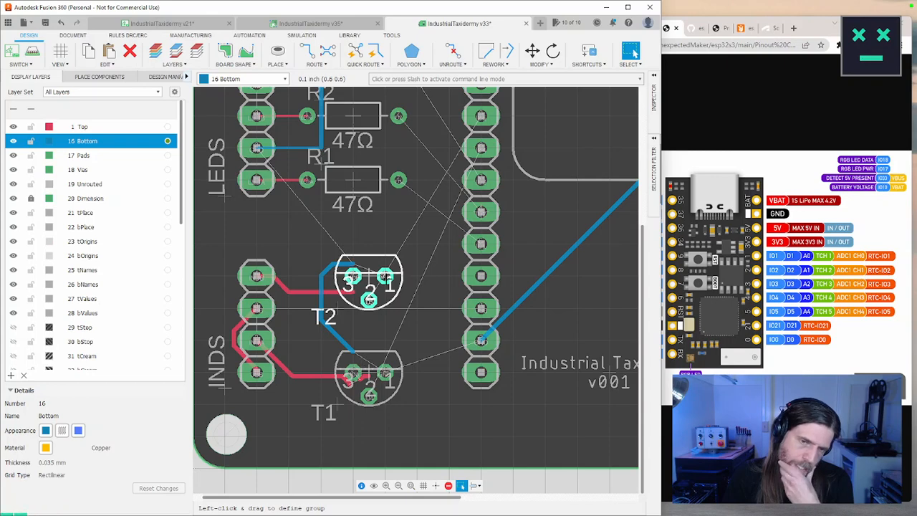
Delete all segments of the bottom-layer GND trace between transistors T2 and T1
{"action": "right_click", "coordinate": [342, 341]}
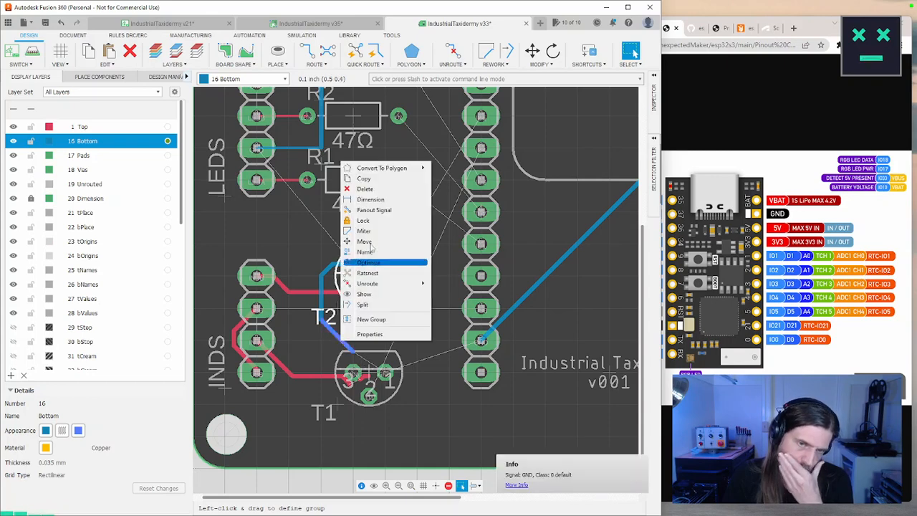
{"action": "left_click", "coordinate": [365, 189]}
{"action": "right_click", "coordinate": [323, 300]}
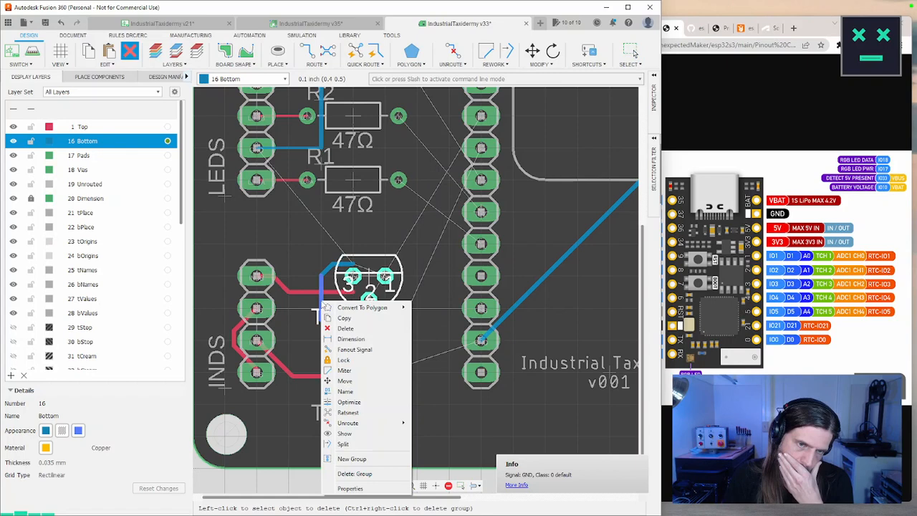
{"action": "left_click", "coordinate": [350, 328]}
{"action": "right_click", "coordinate": [327, 273]}
{"action": "left_click", "coordinate": [351, 300]}
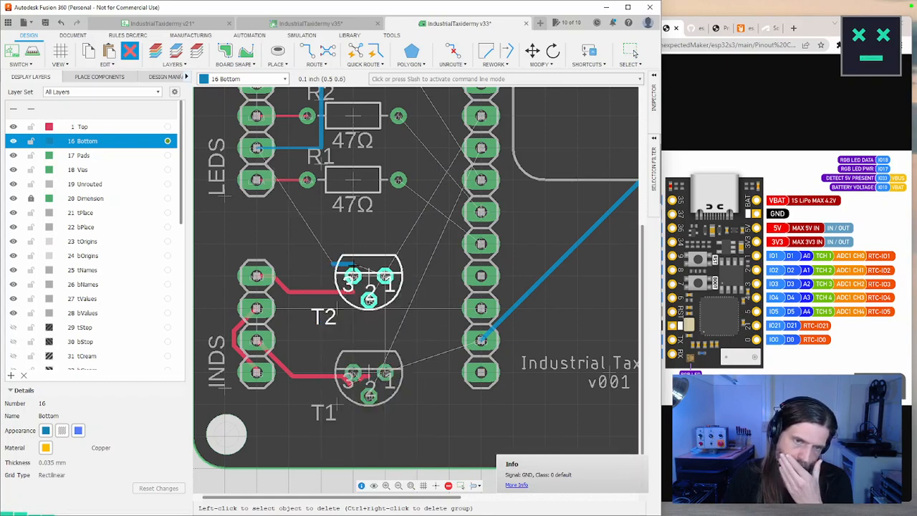
{"action": "right_click", "coordinate": [337, 264]}
{"action": "left_click", "coordinate": [360, 290]}
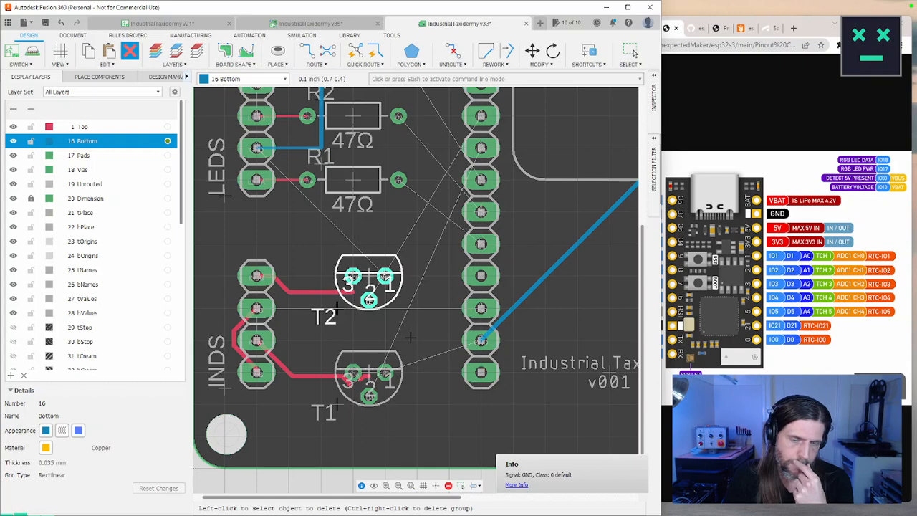
Move transistor T1 up 0.1 inch, directly beneath T2
{"action": "key", "text": "m"}
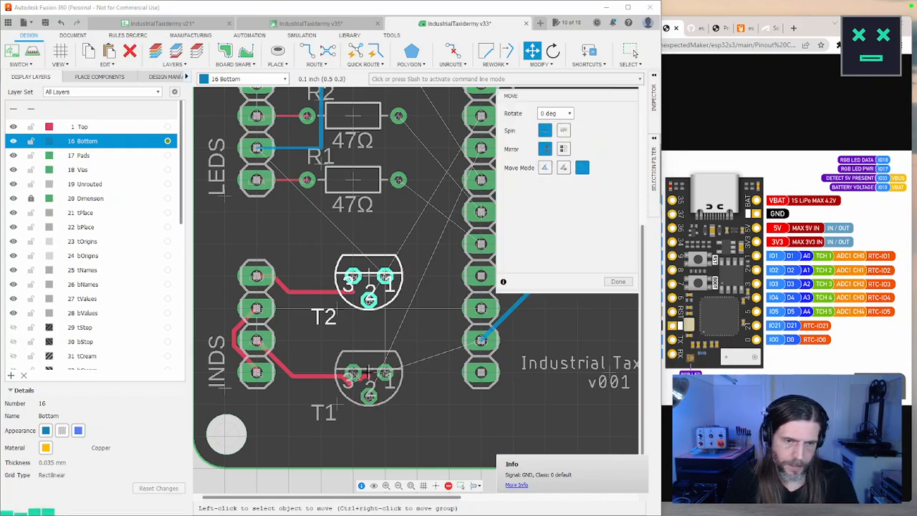
{"action": "left_click_drag", "start_coordinate": [336, 403], "coordinate": [337, 377]}
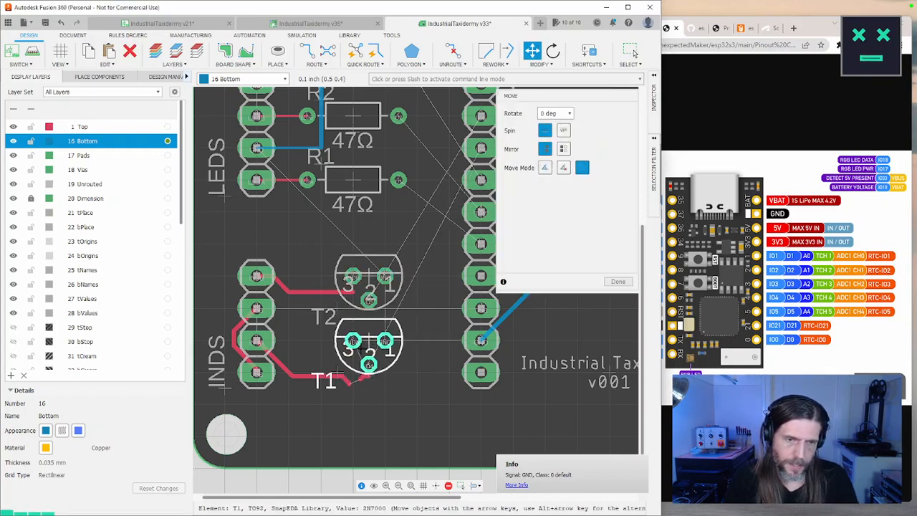
{"action": "left_click", "coordinate": [336, 368]}
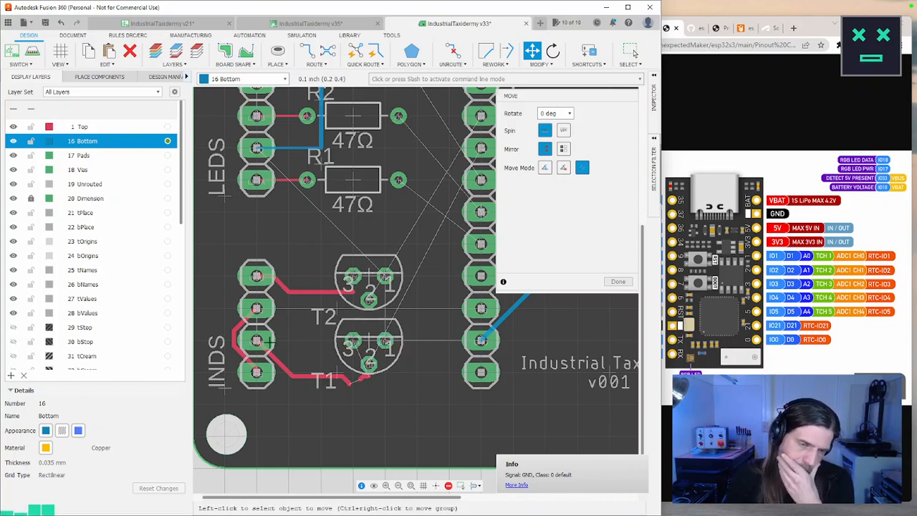
Delete the horizontal segment and short end pieces of the INDA trace beneath transistor T1
{"action": "right_click", "coordinate": [299, 379]}
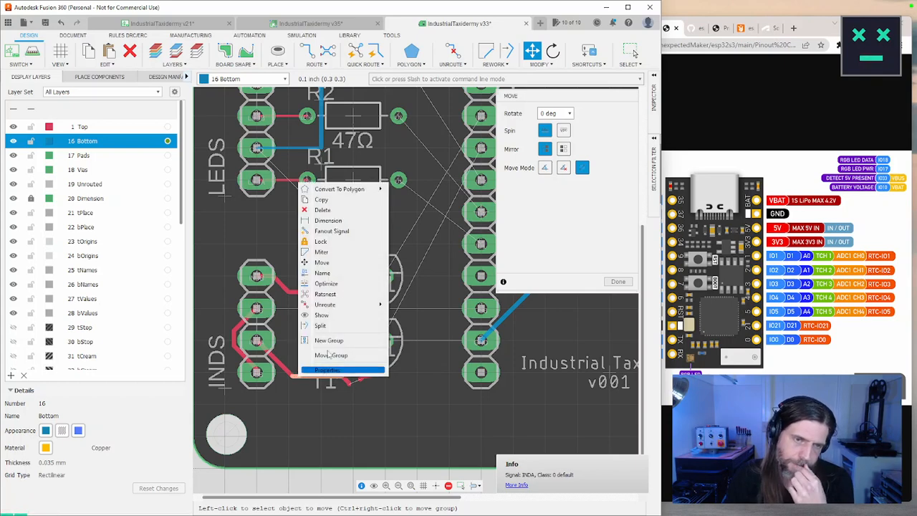
{"action": "left_click", "coordinate": [315, 215]}
{"action": "right_click", "coordinate": [343, 383]}
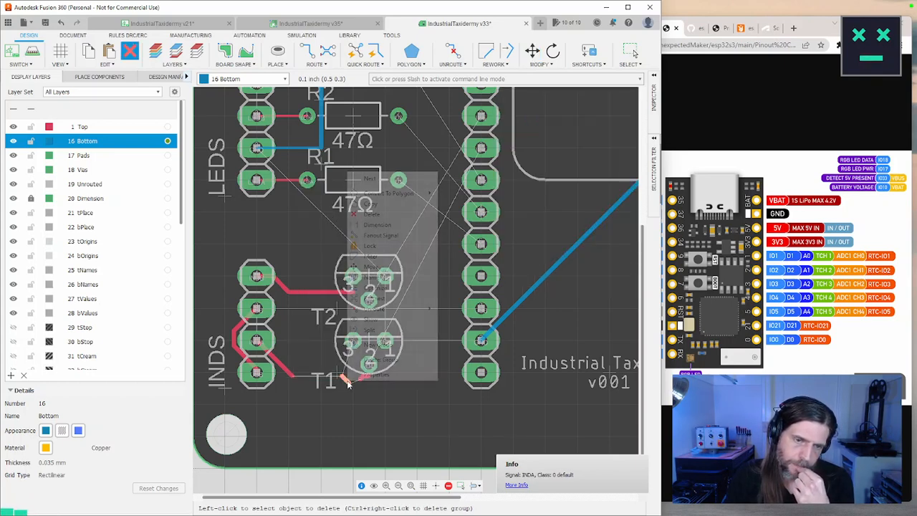
{"action": "left_click", "coordinate": [367, 223]}
{"action": "right_click", "coordinate": [364, 380]}
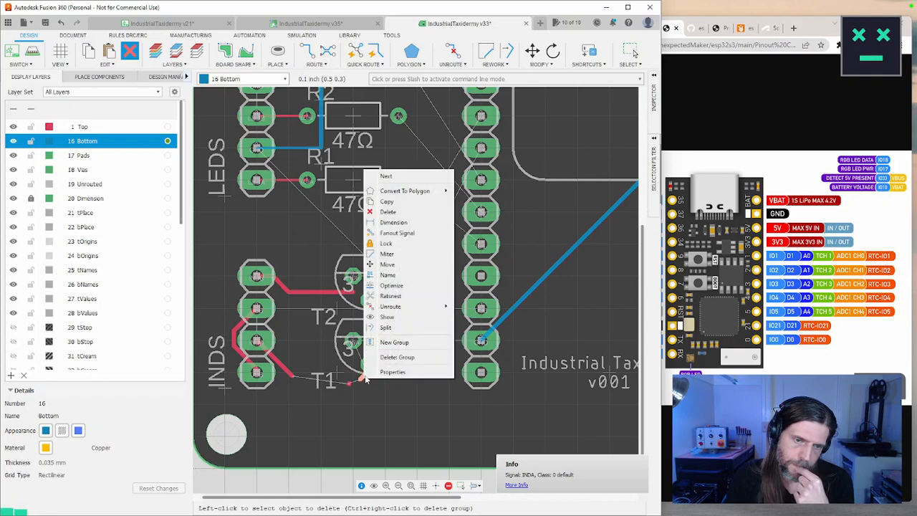
{"action": "left_click", "coordinate": [383, 215]}
{"action": "right_click", "coordinate": [368, 381]}
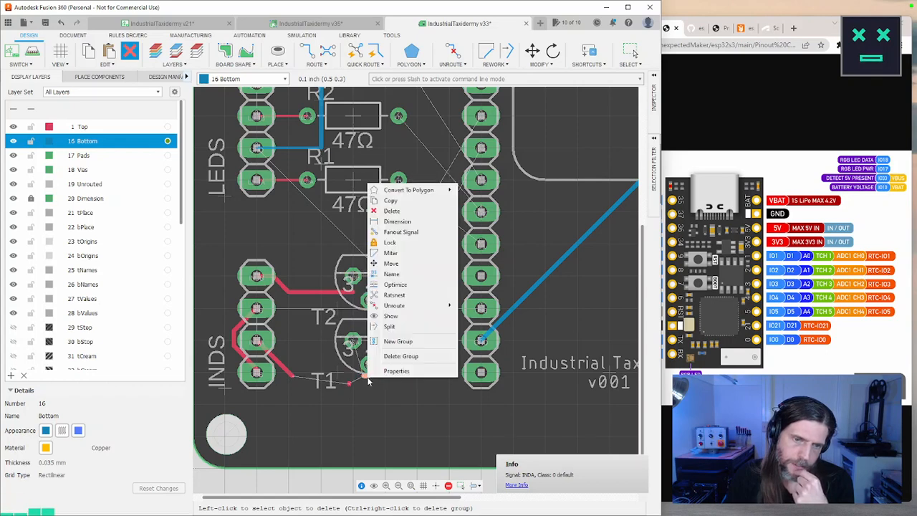
{"action": "left_click", "coordinate": [391, 211]}
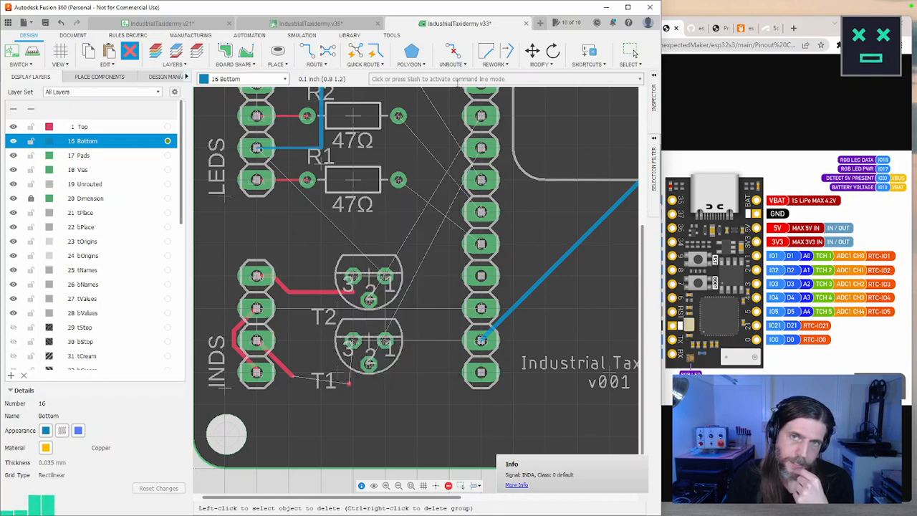
Unroute the remaining INDA segment near T1 and the trace from the INDS header to T2
{"action": "left_click", "coordinate": [452, 64]}
{"action": "left_click", "coordinate": [457, 76]}
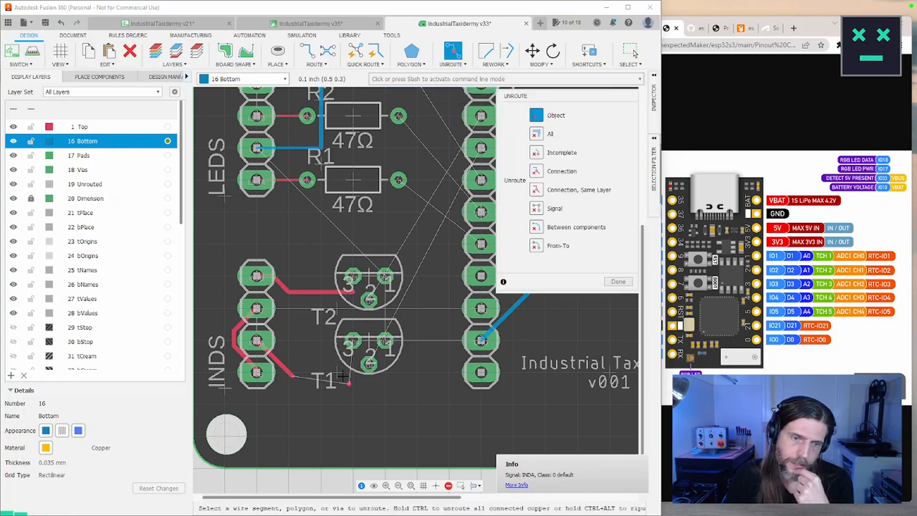
{"action": "left_click", "coordinate": [290, 376]}
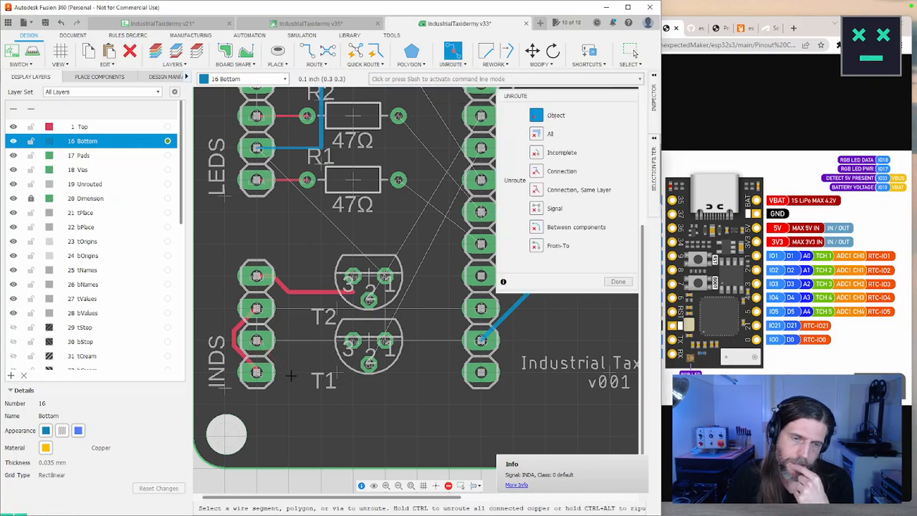
{"action": "left_click", "coordinate": [320, 292]}
{"action": "left_click", "coordinate": [285, 287]}
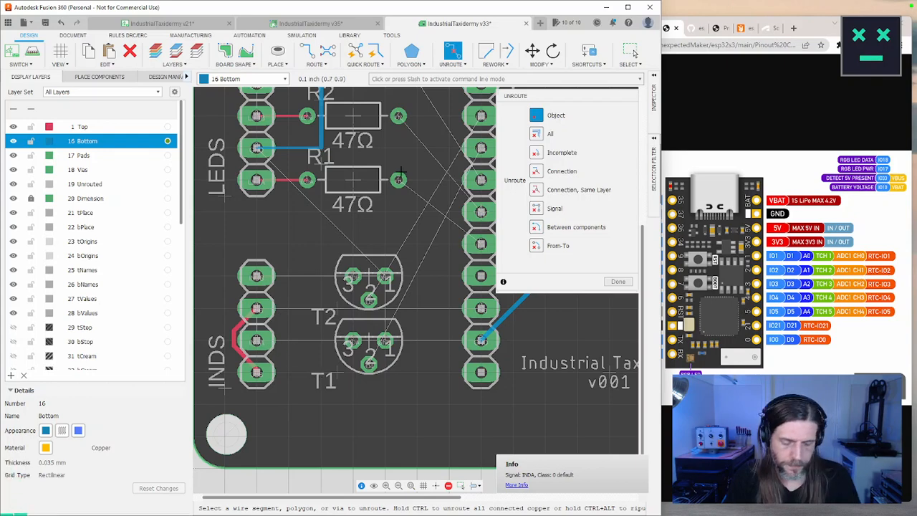
Route straight top-layer traces from the INDS header to pin 3 of T2 (INDB) and pin 3 of T1 (INDA)
{"action": "key", "text": "r"}
{"action": "left_click", "coordinate": [167, 127]}
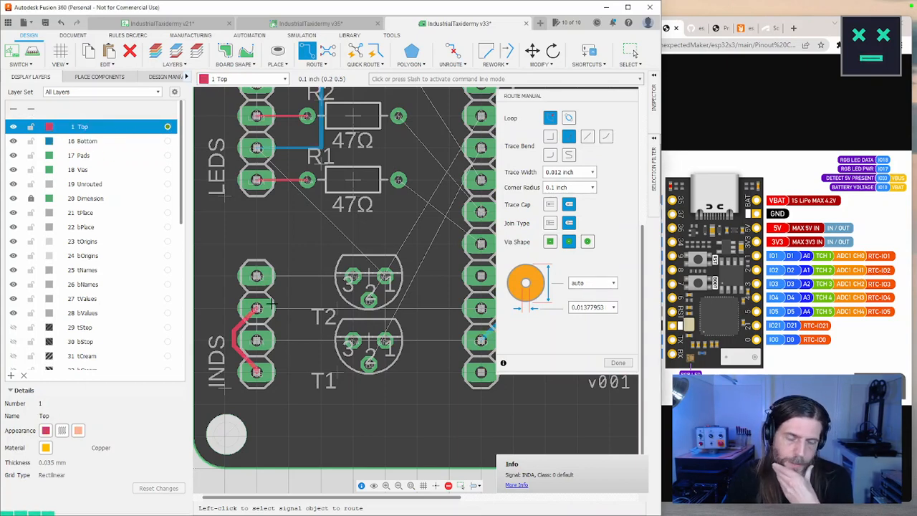
{"action": "left_click", "coordinate": [256, 275]}
{"action": "left_click", "coordinate": [351, 276]}
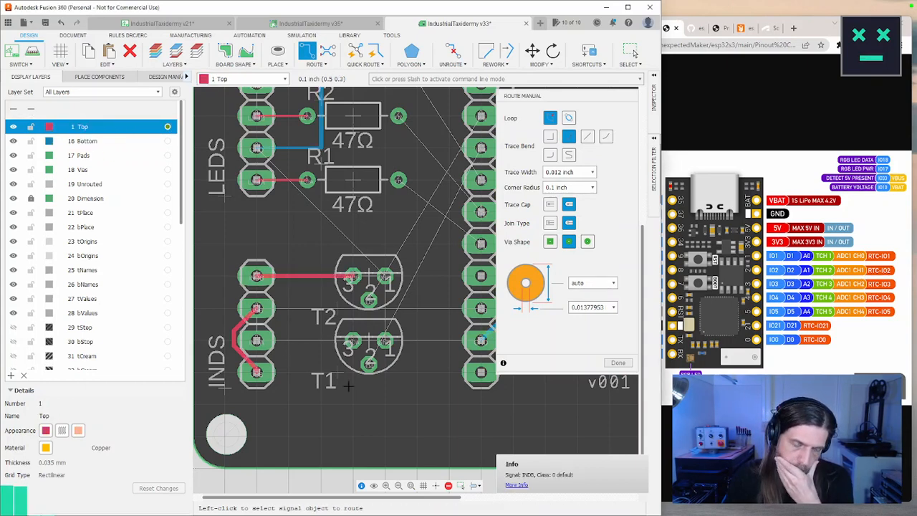
{"action": "left_click", "coordinate": [259, 340]}
{"action": "left_click", "coordinate": [351, 341]}
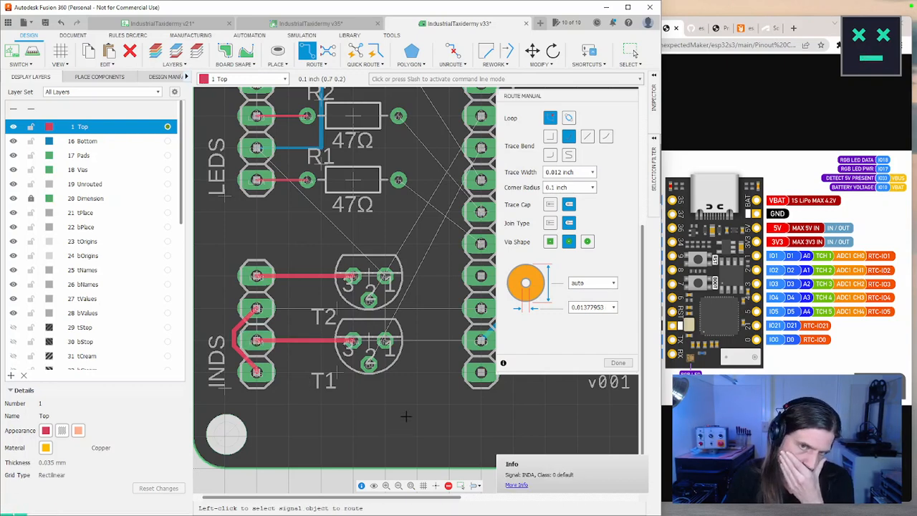
Try to route GND on the top layer from T1 pin 1 to the JP3 ground pad
{"action": "middle_click_drag", "start_coordinate": [405, 415], "coordinate": [359, 448]}
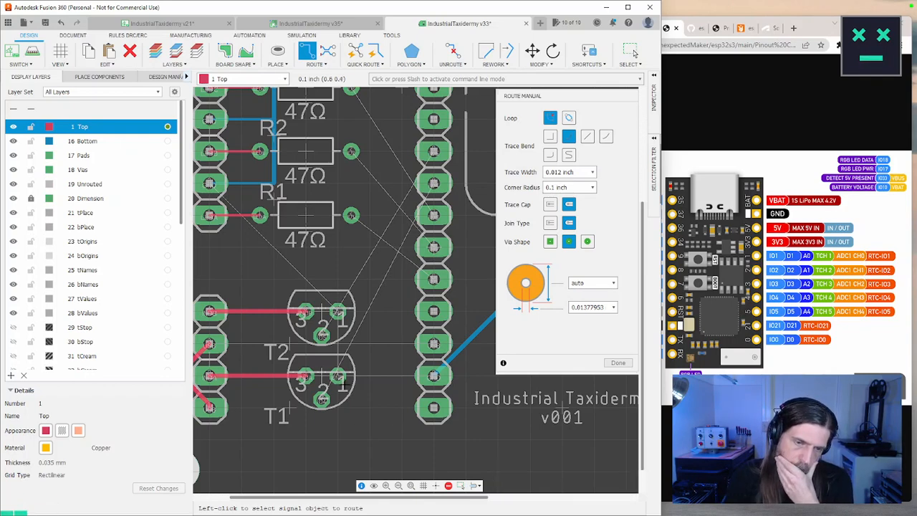
{"action": "left_click", "coordinate": [337, 376]}
{"action": "left_click", "coordinate": [433, 376]}
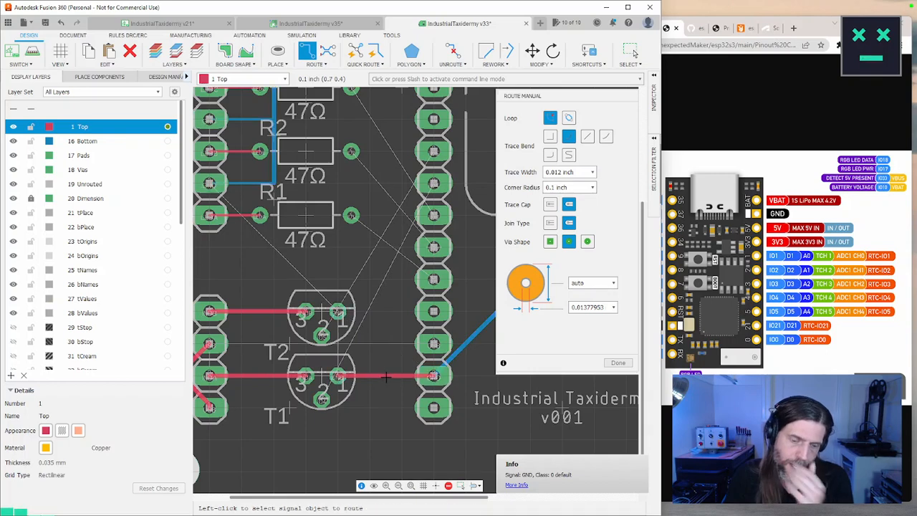
{"action": "key", "text": "Escape"}
Route GND on the bottom layer from T1 pin 1 to the JP3 ground pad and from T2 pin 1 to T1 pin 1
{"action": "left_click", "coordinate": [166, 142]}
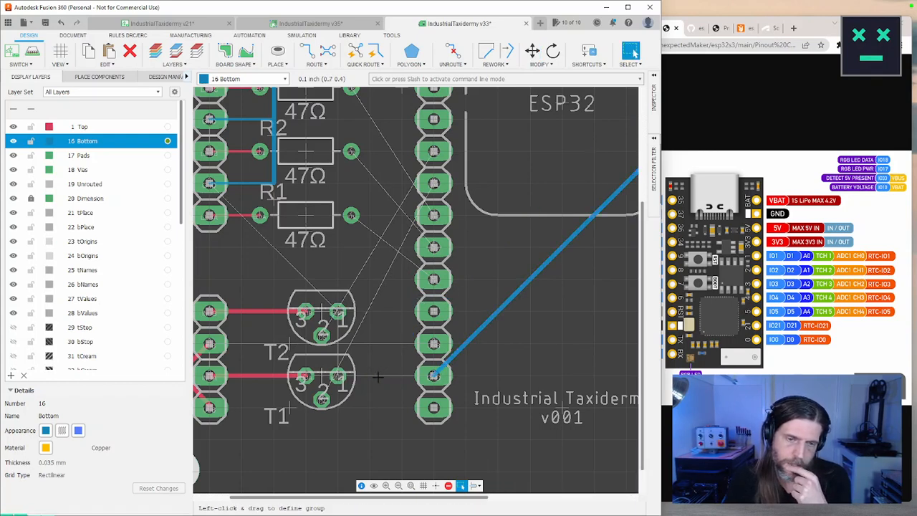
{"action": "key", "text": "x"}
{"action": "left_click", "coordinate": [338, 376]}
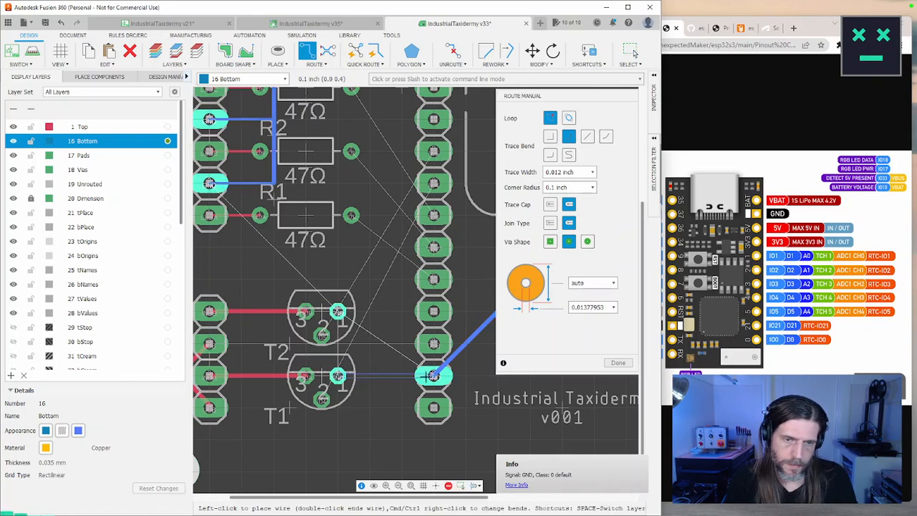
{"action": "left_click", "coordinate": [434, 376]}
{"action": "left_click", "coordinate": [338, 312]}
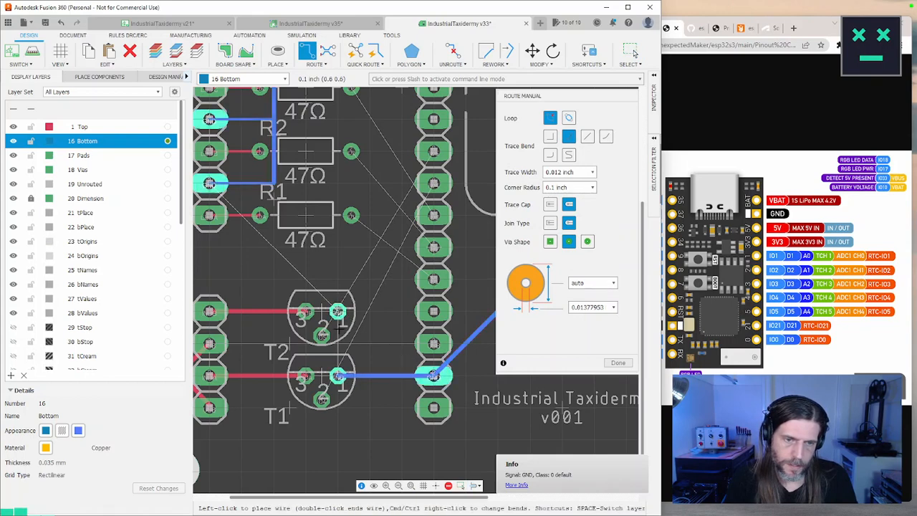
{"action": "left_click", "coordinate": [337, 376]}
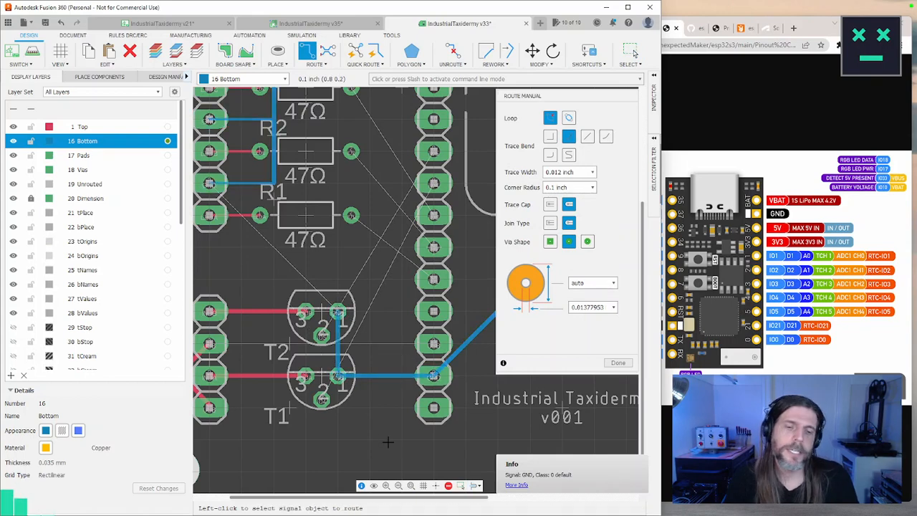
Finish routing and examine the whole board layout and the traces around T1 and T2
{"action": "mouse_move", "coordinate": [381, 442]}
{"action": "middle_mouse_down"}
{"action": "mouse_move", "coordinate": [455, 429]}
{"action": "mouse_move", "coordinate": [401, 417]}
{"action": "mouse_move", "coordinate": [397, 442]}
{"action": "middle_mouse_up"}
{"action": "scroll", "coordinate": [396, 436], "scroll_direction": "up", "scroll_amount": 2}
{"action": "scroll", "coordinate": [399, 438], "scroll_direction": "down", "scroll_amount": 8}
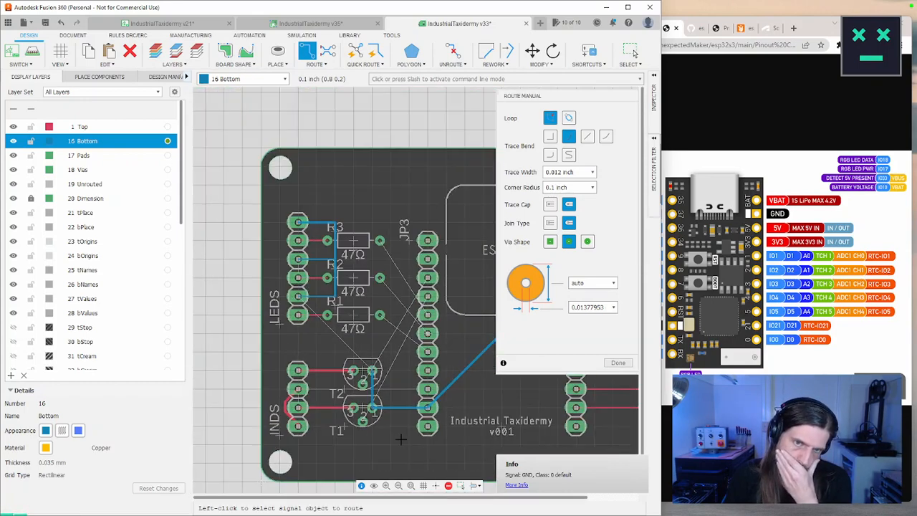
{"action": "scroll", "coordinate": [402, 440], "scroll_direction": "up", "scroll_amount": 3}
{"action": "middle_click_drag", "start_coordinate": [402, 440], "coordinate": [325, 404]}
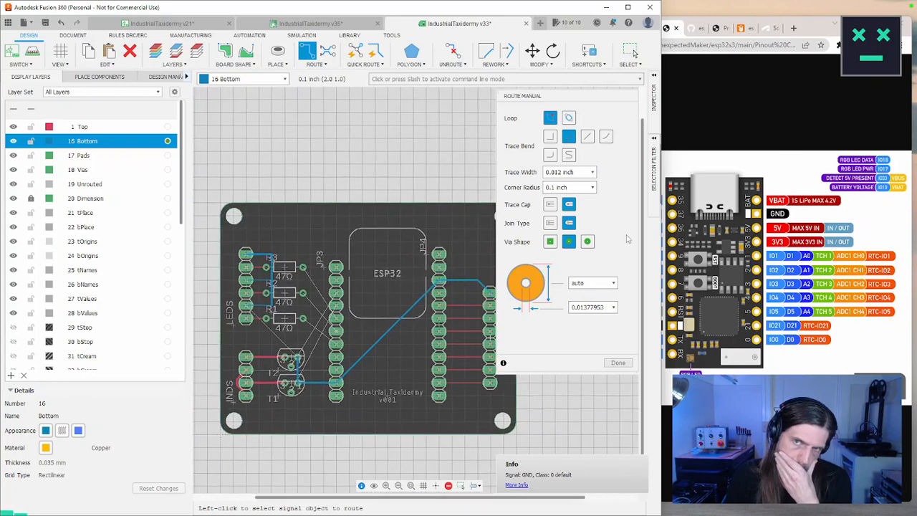
{"action": "left_click", "coordinate": [617, 362]}
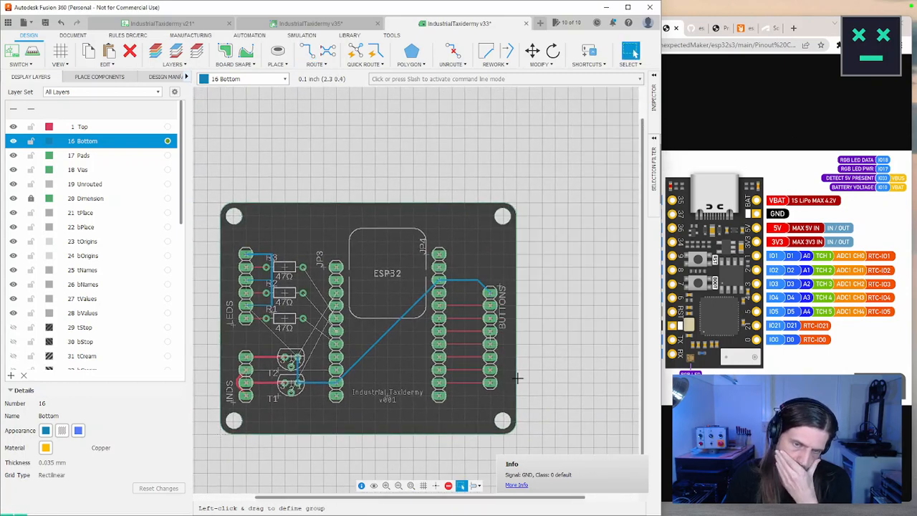
{"action": "scroll", "coordinate": [431, 326], "scroll_direction": "up", "scroll_amount": 4}
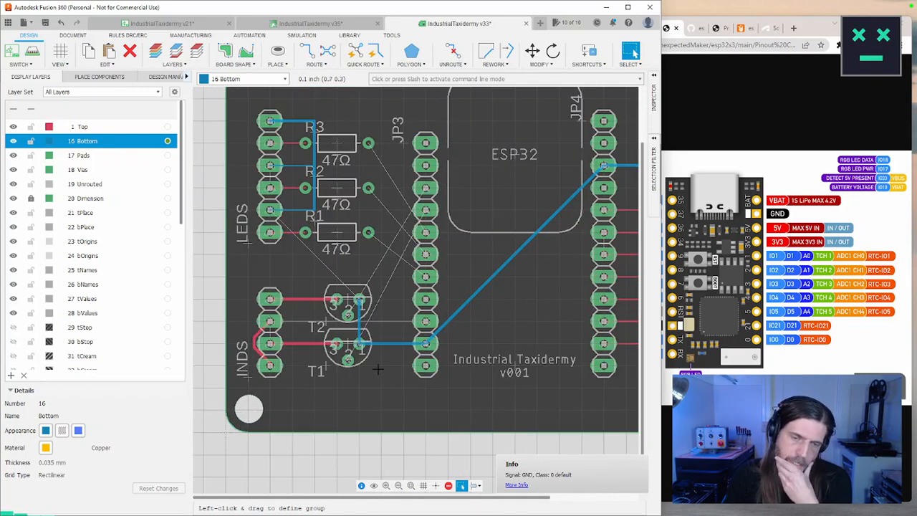
{"action": "scroll", "coordinate": [378, 369], "scroll_direction": "up", "scroll_amount": 3}
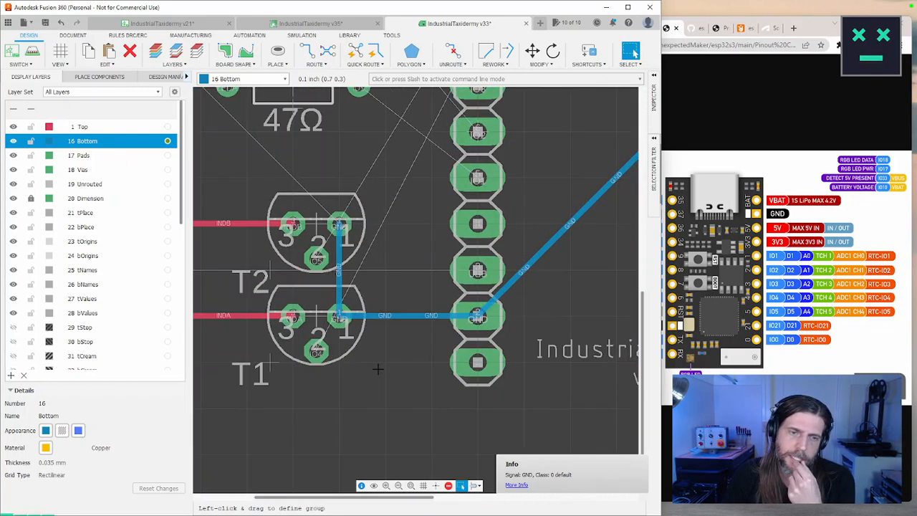
{"action": "scroll", "coordinate": [377, 369], "scroll_direction": "down", "scroll_amount": 2}
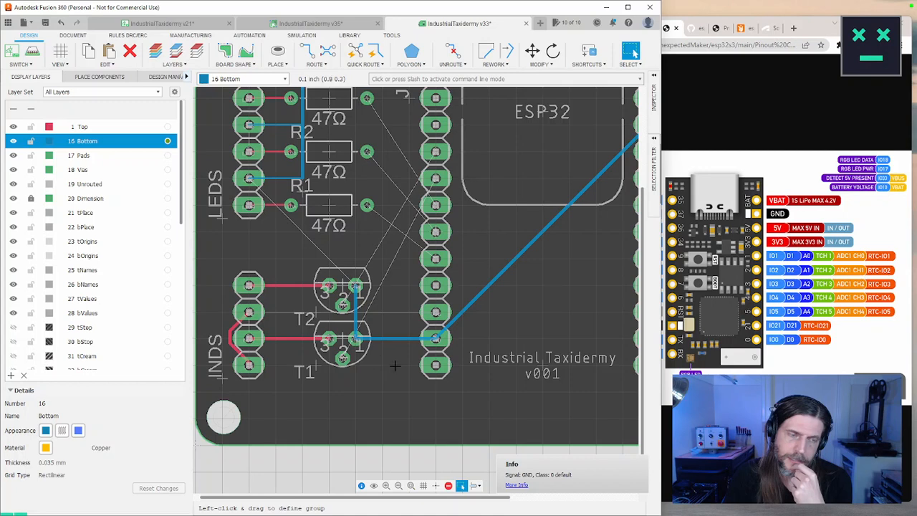
Route the first part of the top-layer USB trace from the lowest INDS pad to a point beneath T1
{"action": "left_click", "coordinate": [168, 126]}
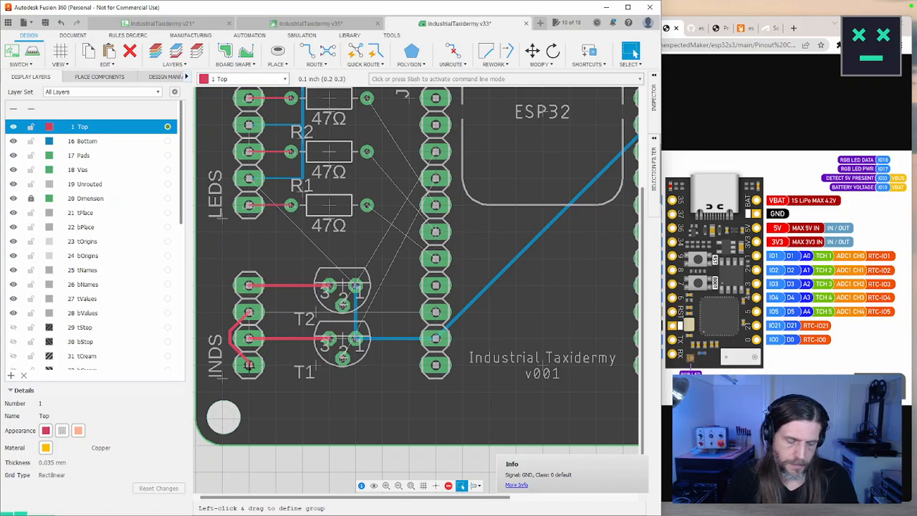
{"action": "key", "text": "r"}
{"action": "left_click", "coordinate": [248, 365]}
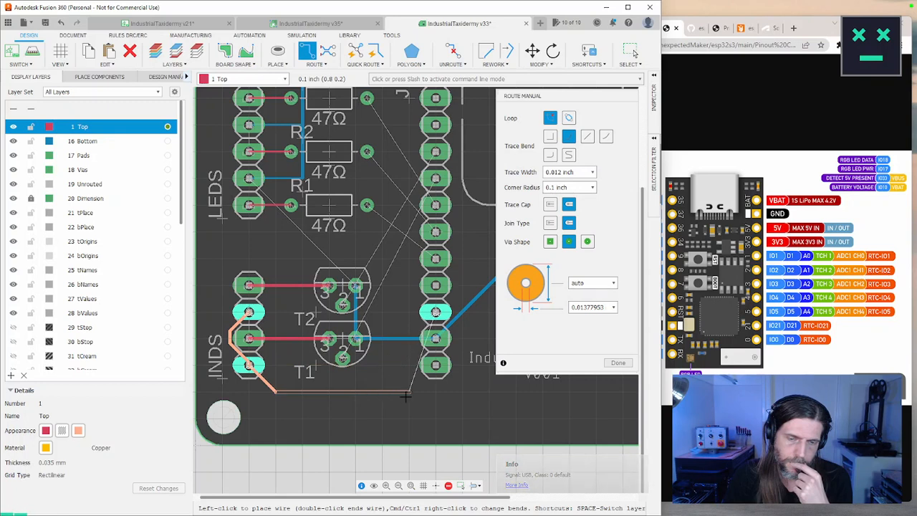
{"action": "double_click", "coordinate": [365, 394]}
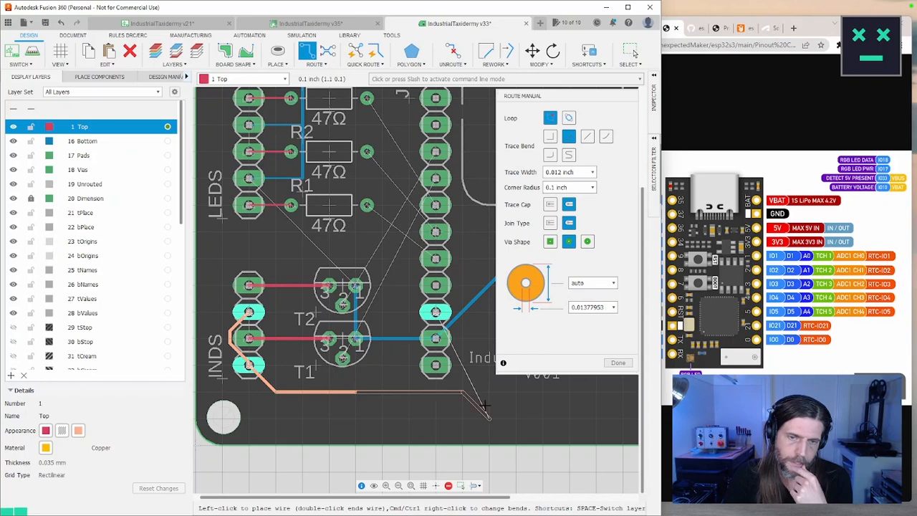
{"action": "left_click", "coordinate": [617, 363]}
{"action": "key", "text": "Escape"}
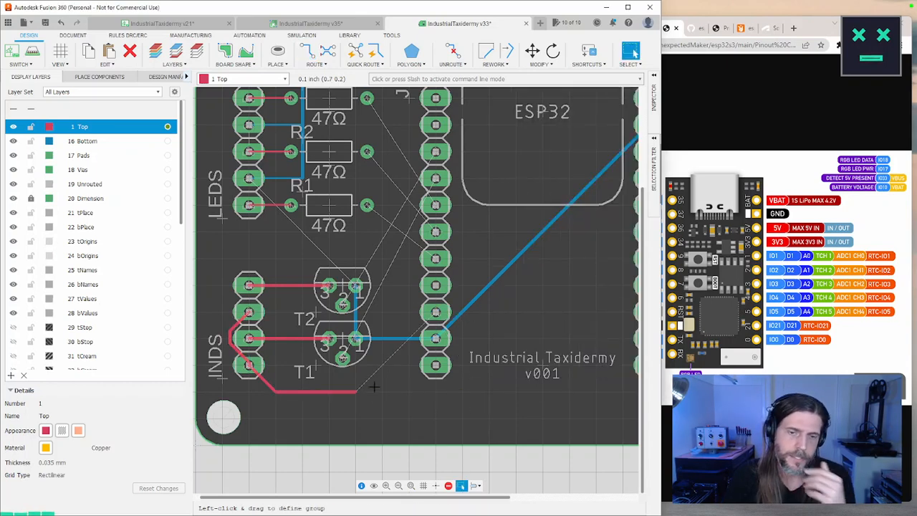
Extend the USB trace from its open end beneath T1 to the third-lowest JP3 pad
{"action": "key", "text": "r"}
{"action": "left_click", "coordinate": [356, 391]}
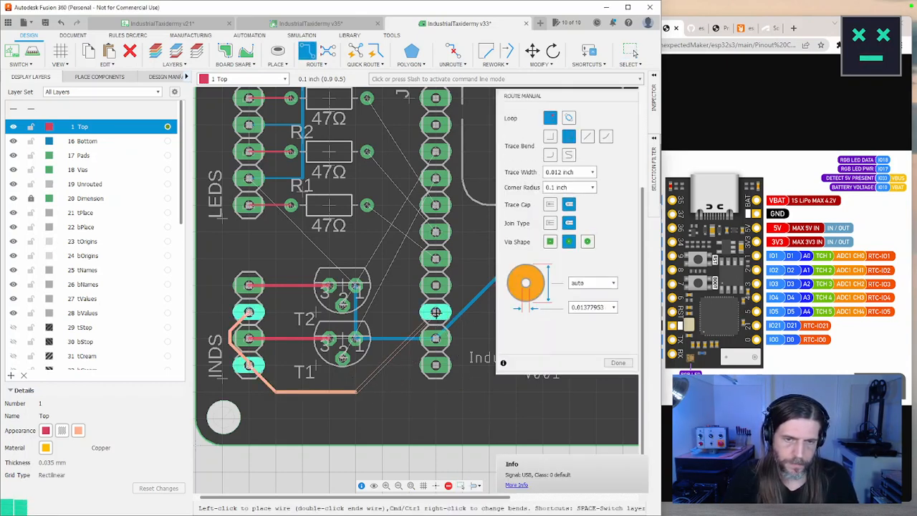
{"action": "left_click", "coordinate": [435, 313]}
{"action": "left_click", "coordinate": [617, 363]}
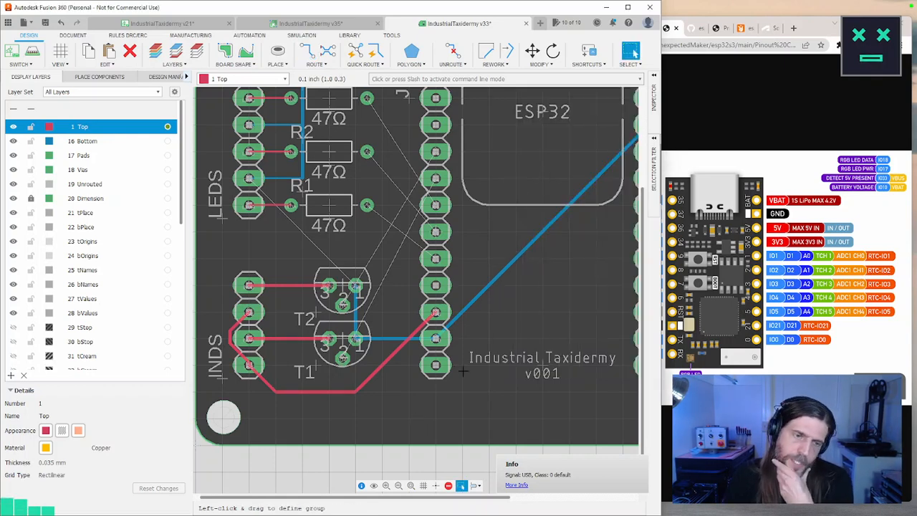
Make 16 Bottom the active layer
{"action": "middle_click_drag", "start_coordinate": [506, 361], "coordinate": [505, 417]}
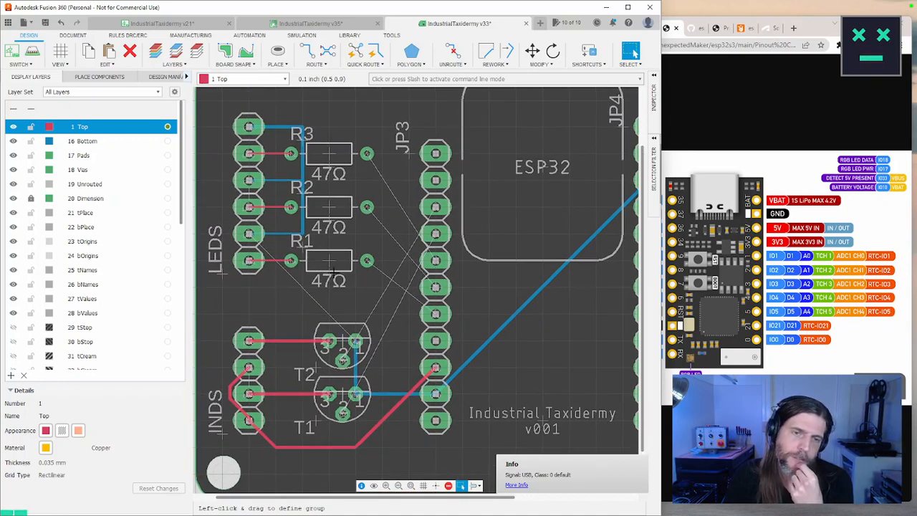
{"action": "left_click", "coordinate": [167, 142]}
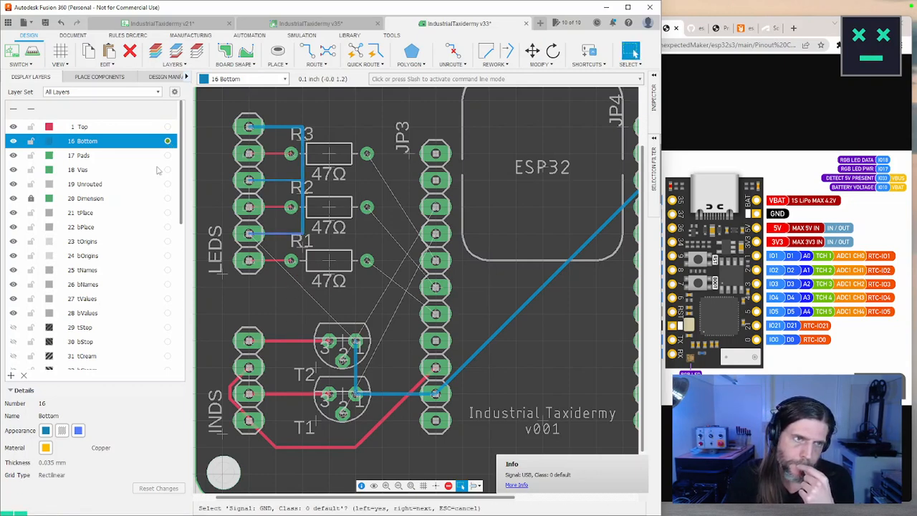
{"action": "left_click", "coordinate": [123, 142]}
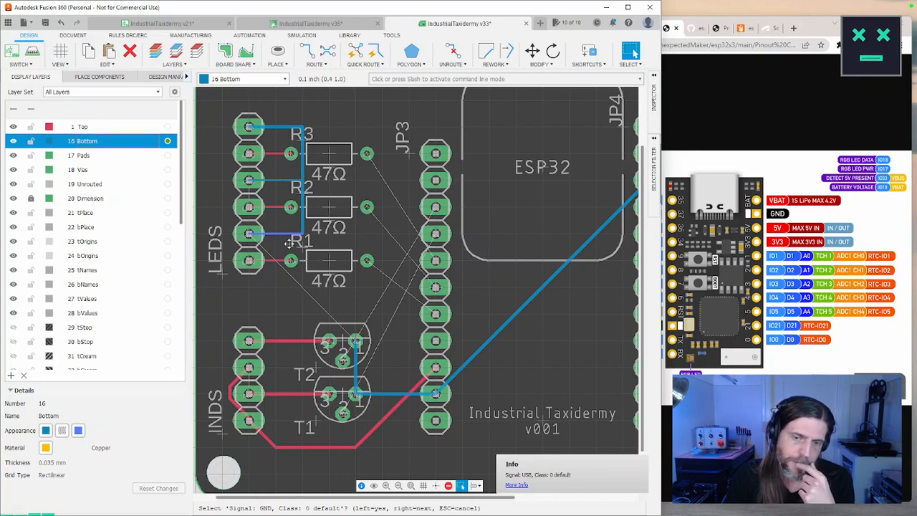
{"action": "key", "text": "End"}
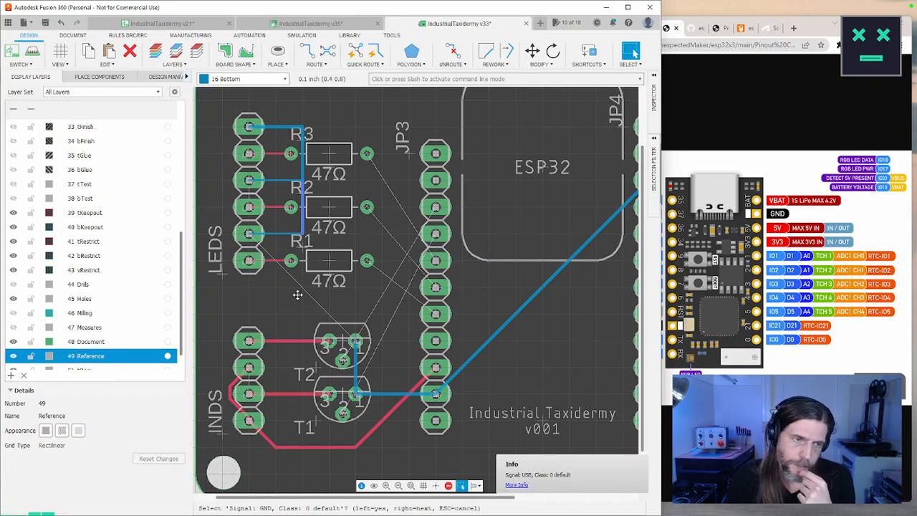
{"action": "left_click_drag", "start_coordinate": [183, 281], "coordinate": [189, 131]}
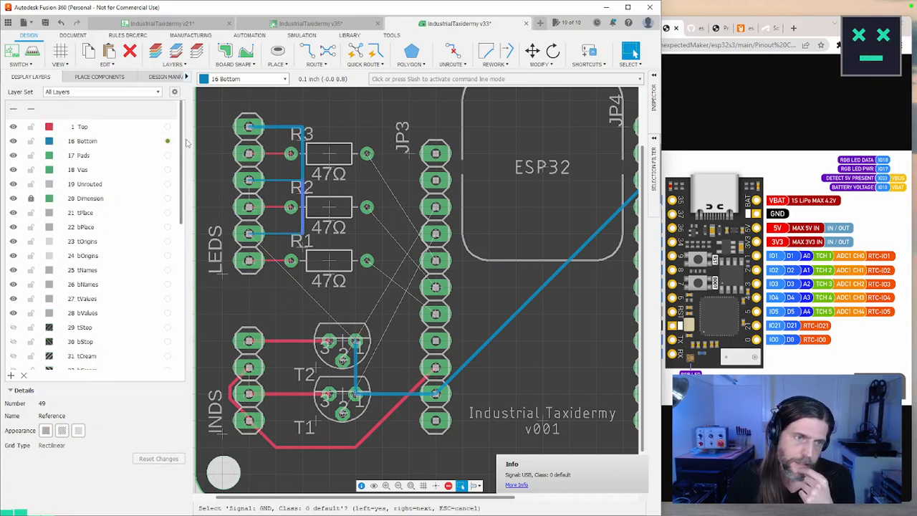
{"action": "left_click", "coordinate": [100, 144]}
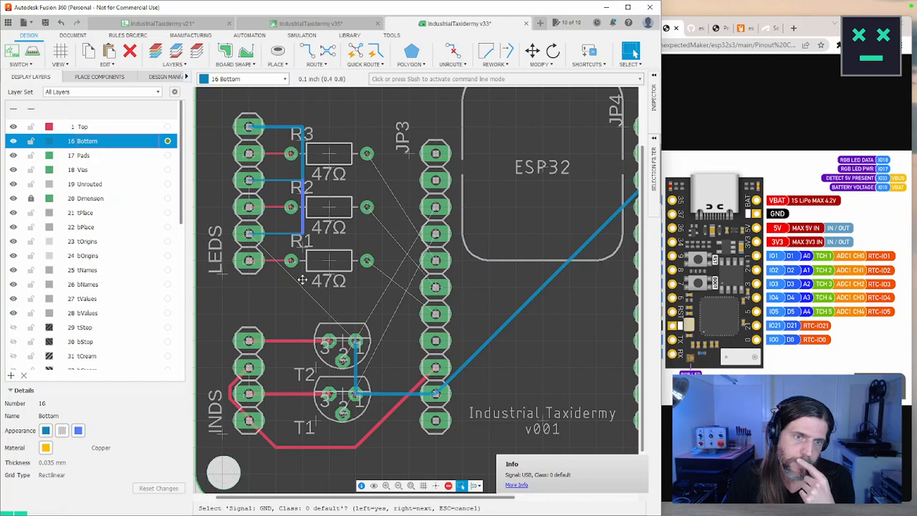
Route the bottom-layer GND trace from the lower end of the LEDS ground trace near R1 to pin 1 of T2
{"action": "key", "text": "r"}
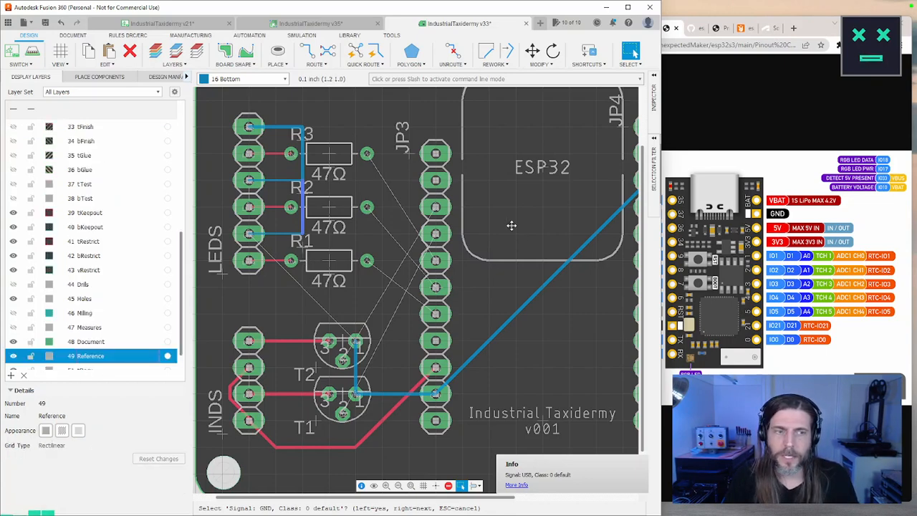
{"action": "left_click_drag", "start_coordinate": [182, 295], "coordinate": [184, 146]}
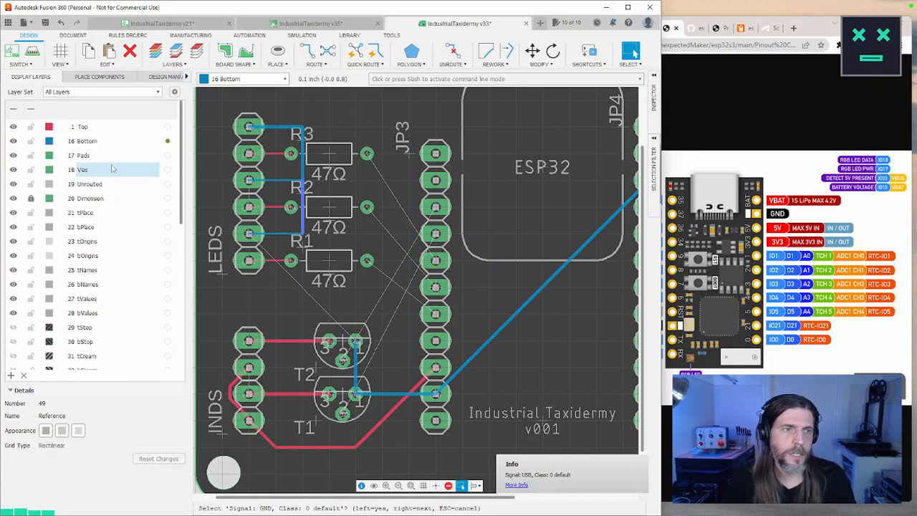
{"action": "left_click", "coordinate": [100, 141]}
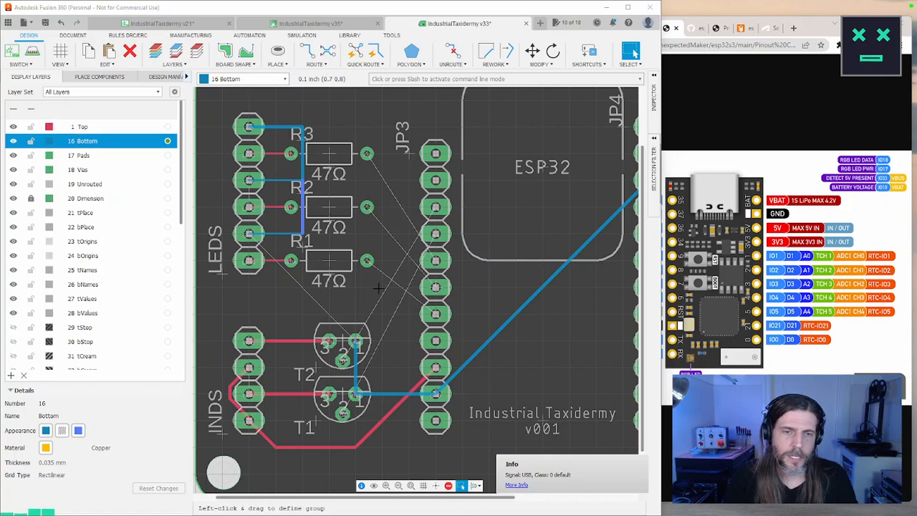
{"action": "key", "text": "r"}
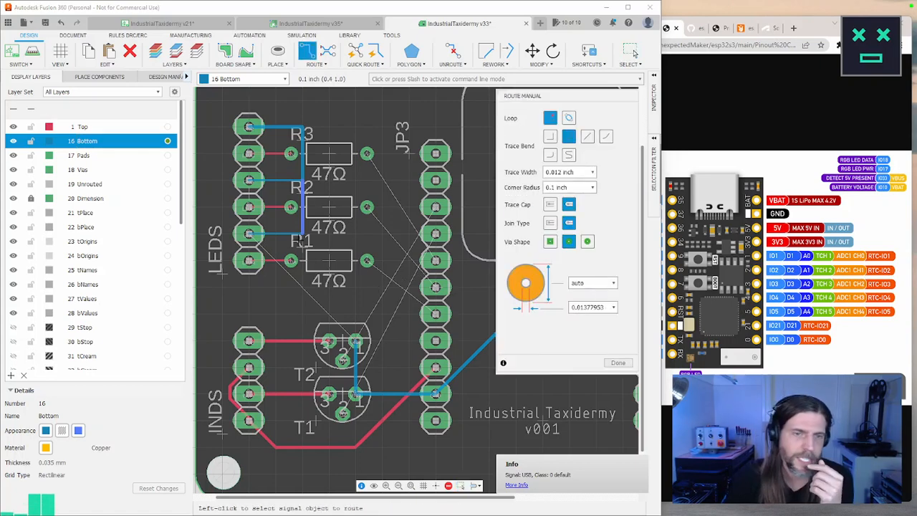
{"action": "left_click", "coordinate": [302, 241]}
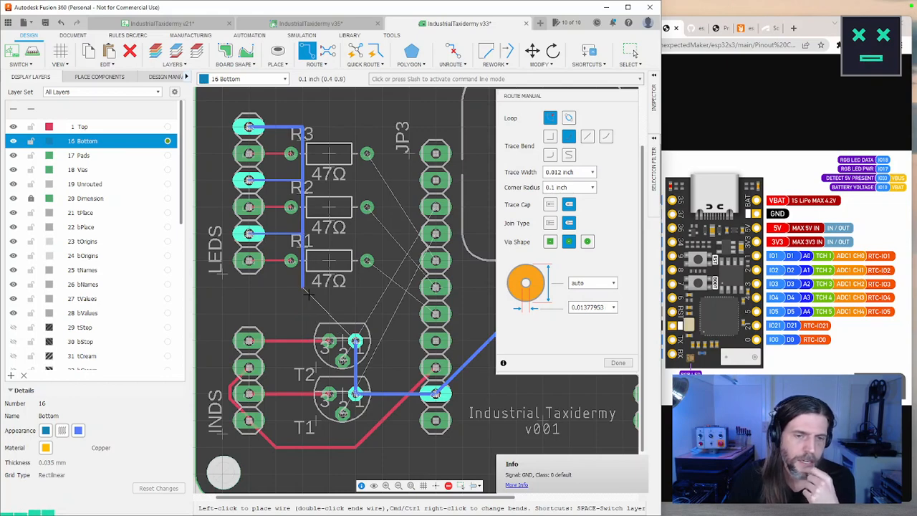
{"action": "left_click", "coordinate": [356, 341]}
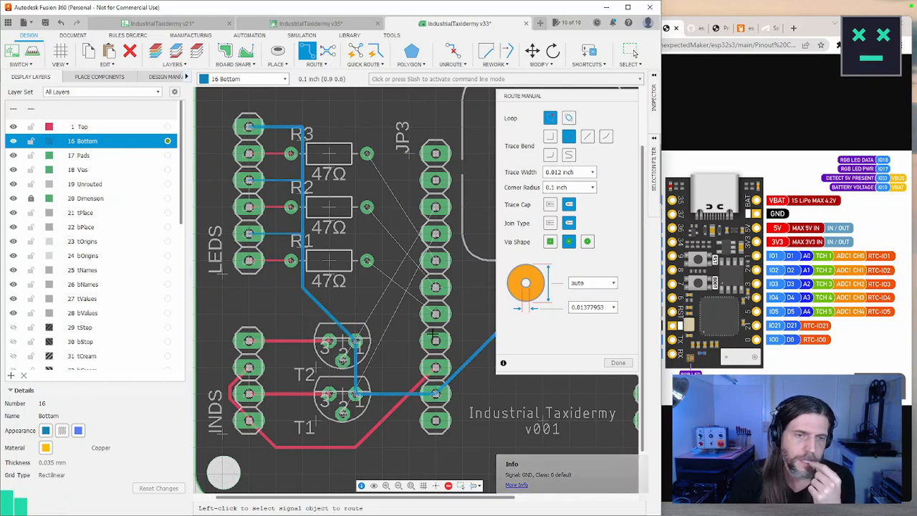
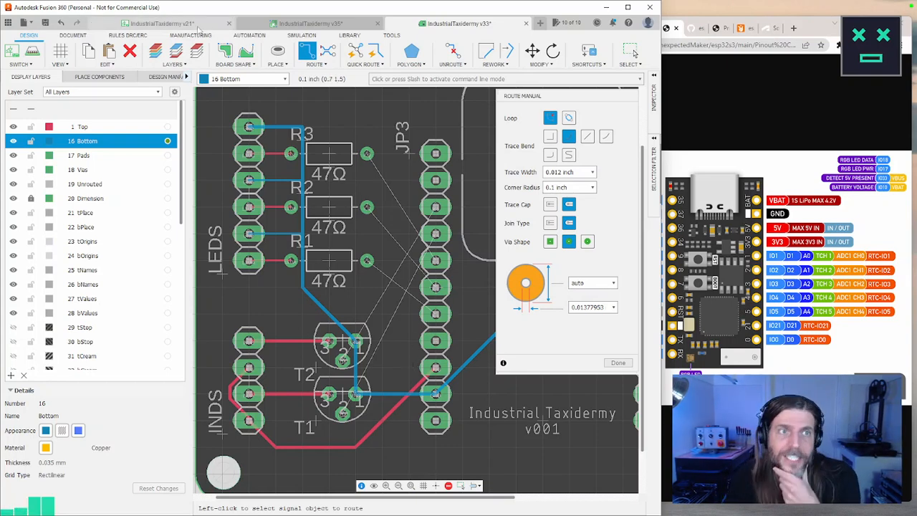
On the schematic, rename T1's IO4 net segment to IO1 and accept connecting the nets
{"action": "left_click", "coordinate": [181, 24]}
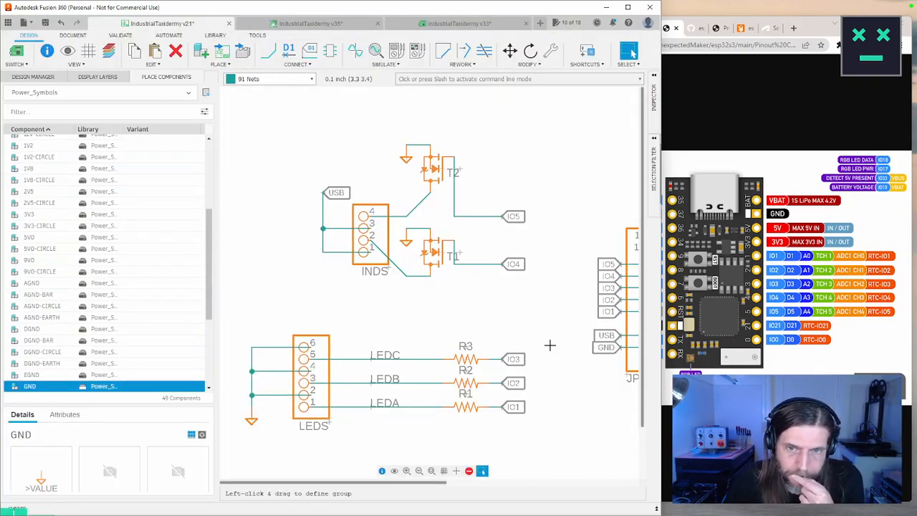
{"action": "middle_click_drag", "start_coordinate": [549, 346], "coordinate": [291, 335]}
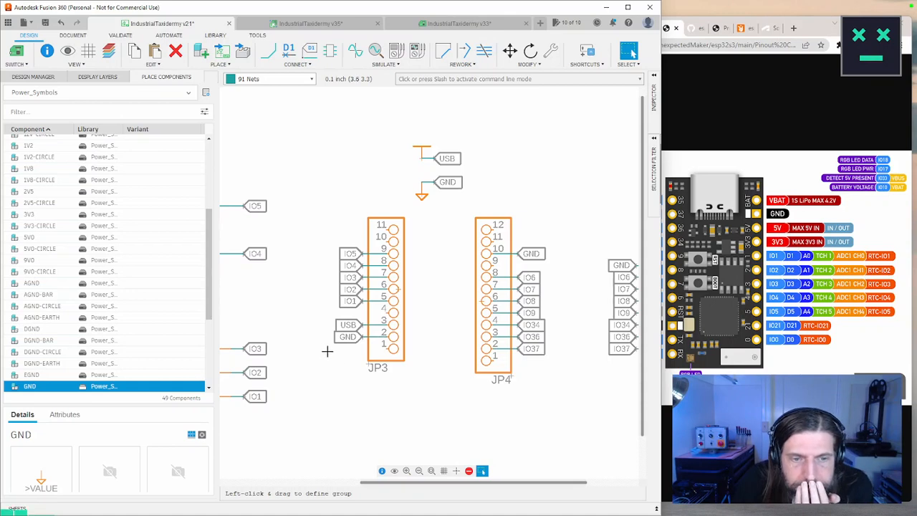
{"action": "middle_click_drag", "start_coordinate": [326, 351], "coordinate": [469, 355]}
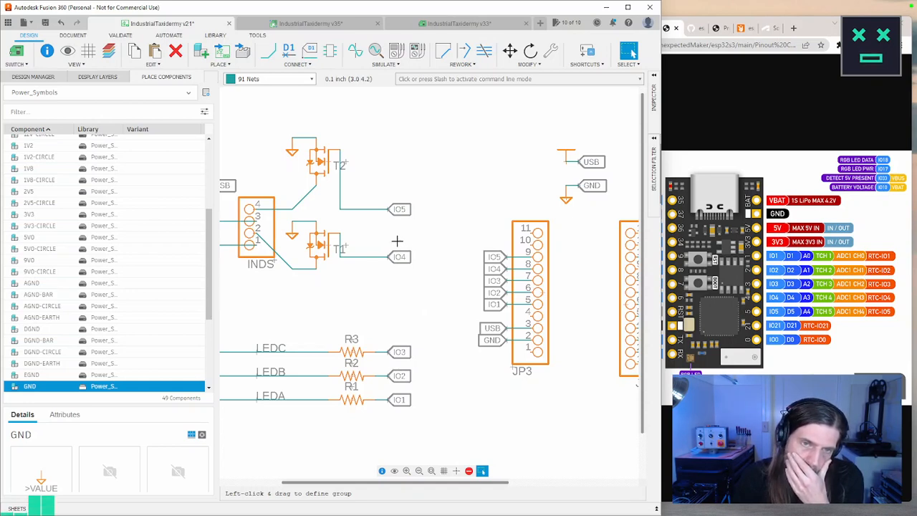
{"action": "middle_click_drag", "start_coordinate": [404, 260], "coordinate": [444, 241]}
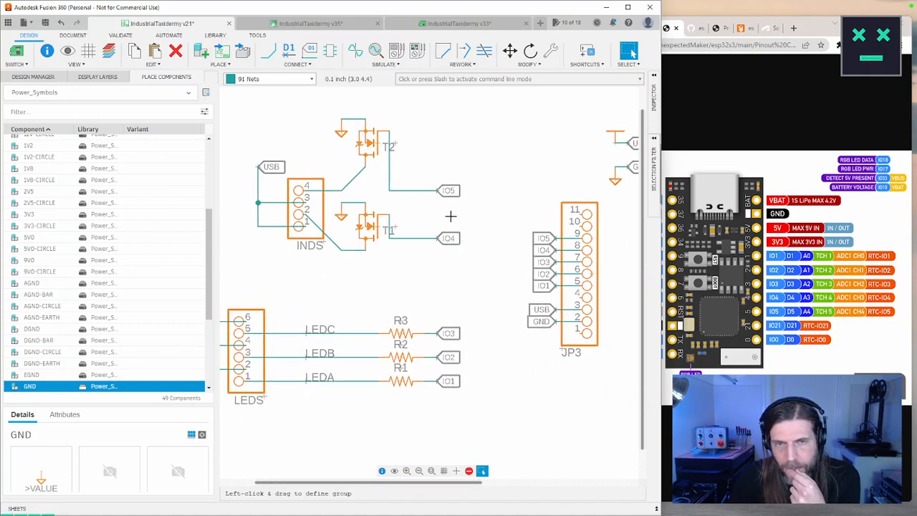
{"action": "key", "text": "n"}
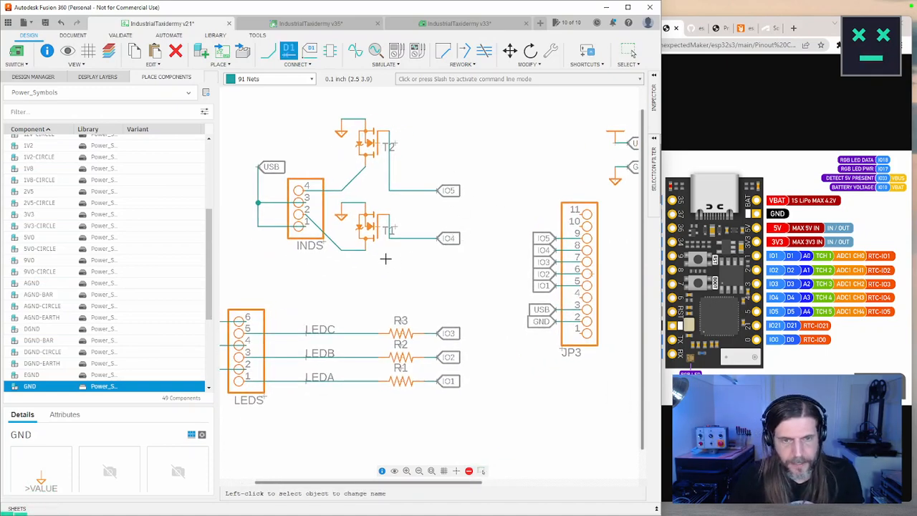
{"action": "left_click", "coordinate": [421, 239]}
{"action": "type", "text": "IO5"}
{"action": "key", "text": "Return"}
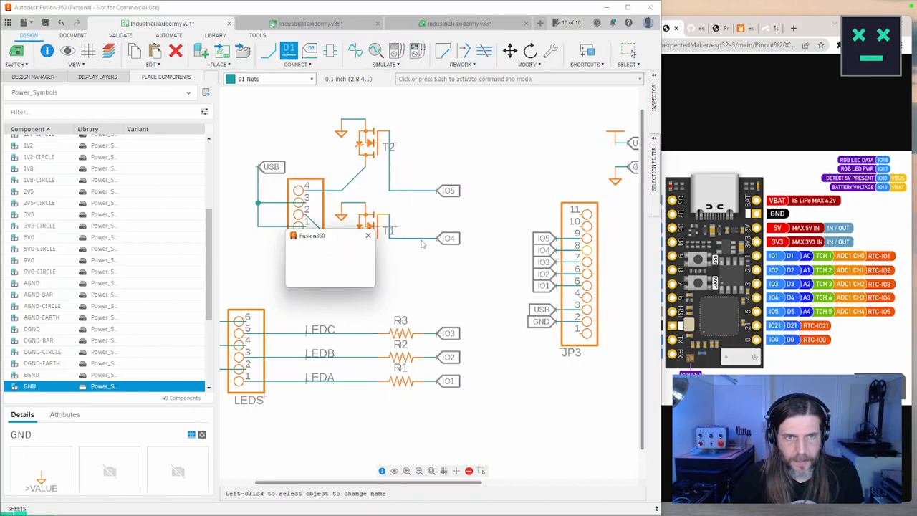
{"action": "left_click", "coordinate": [307, 278]}
Rename T2's IO5 net segment to IO2 and accept connecting the nets
{"action": "left_click", "coordinate": [423, 190]}
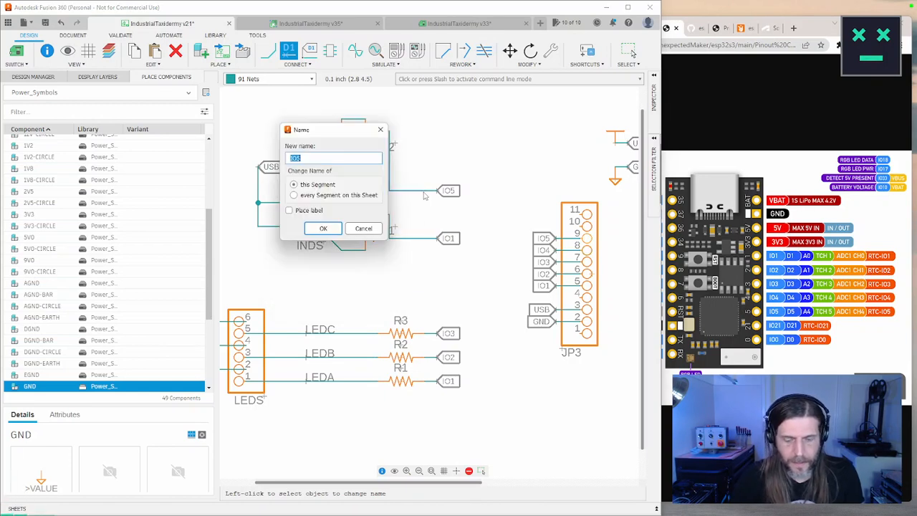
{"action": "type", "text": "IO2"}
{"action": "key", "text": "Return"}
{"action": "left_click", "coordinate": [305, 278]}
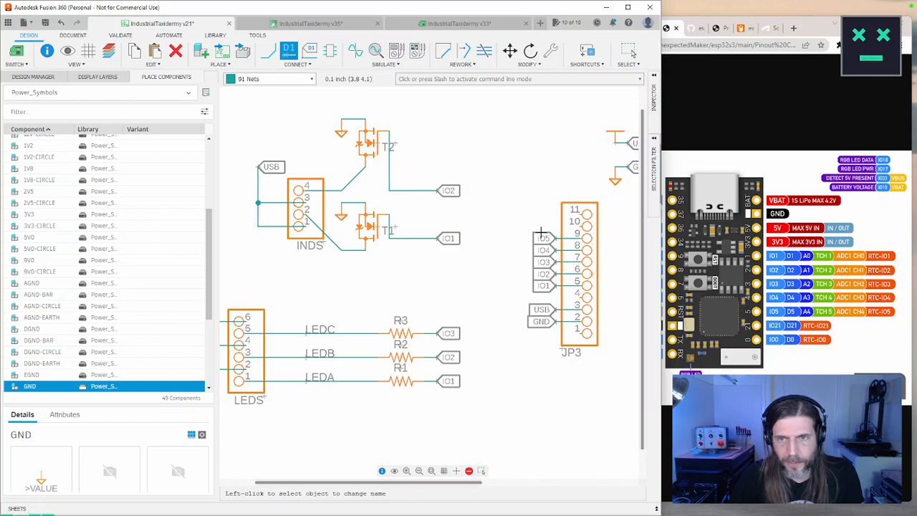
Rename the labelled net segment at R1 to IO3 and the one at R2 to IO4, accepting both net connections
{"action": "left_click", "coordinate": [428, 385]}
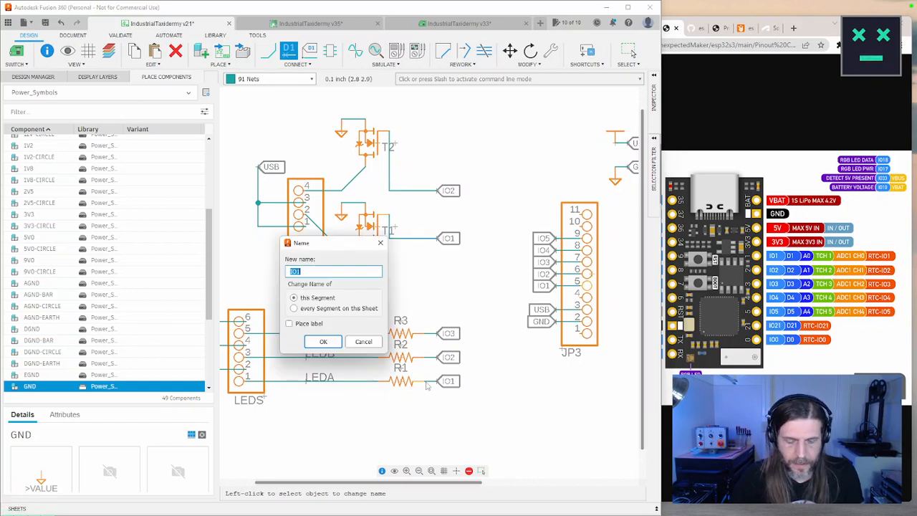
{"action": "type", "text": "IO3"}
{"action": "key", "text": "Return"}
{"action": "key", "text": "Return"}
{"action": "left_click", "coordinate": [430, 358]}
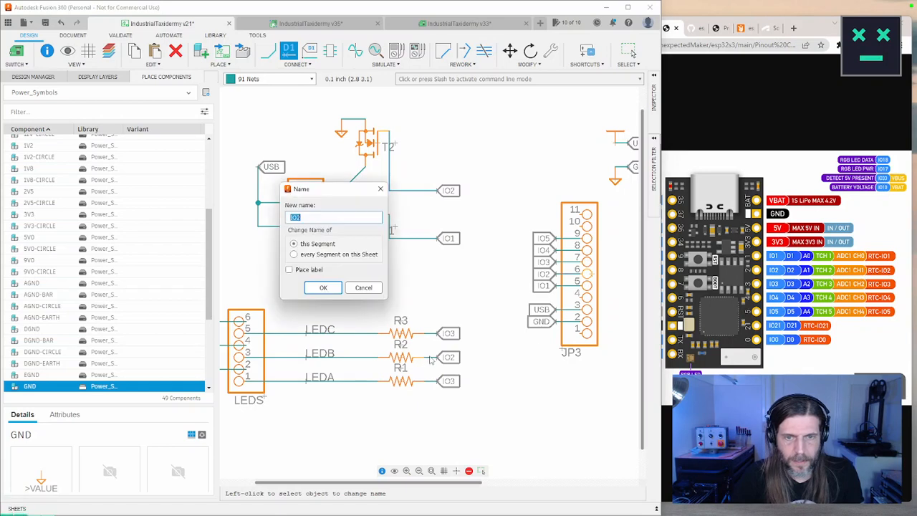
{"action": "type", "text": "IO"}
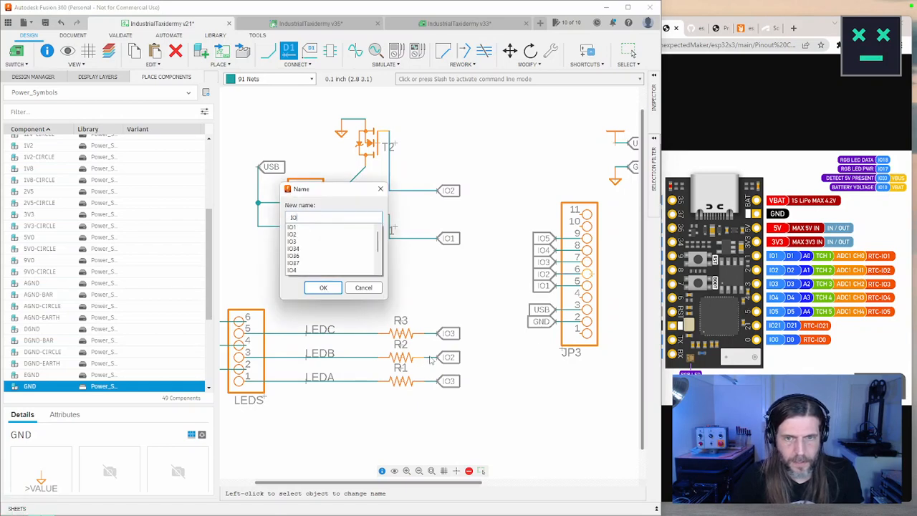
{"action": "type", "text": "4"}
{"action": "key", "text": "Return"}
{"action": "key", "text": "Return"}
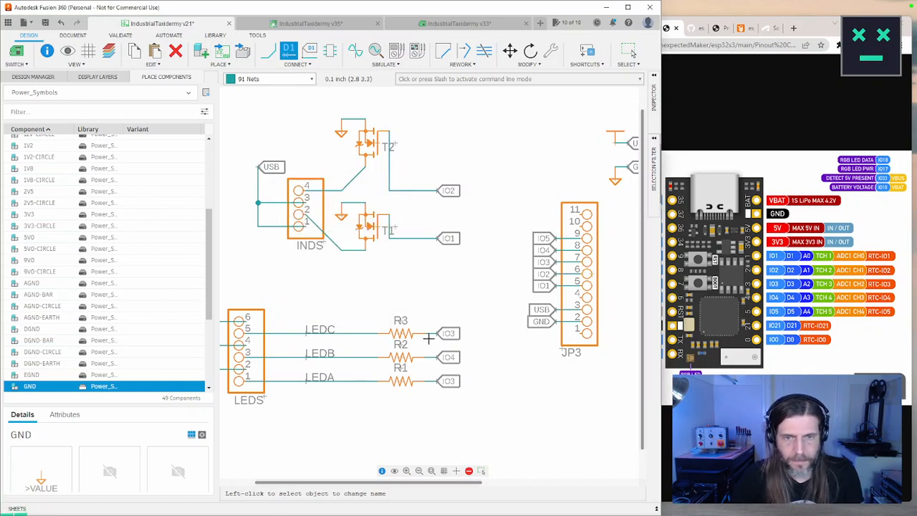
Rename the labelled net segment at R3 to IO5 and accept connecting the nets
{"action": "left_click", "coordinate": [431, 332]}
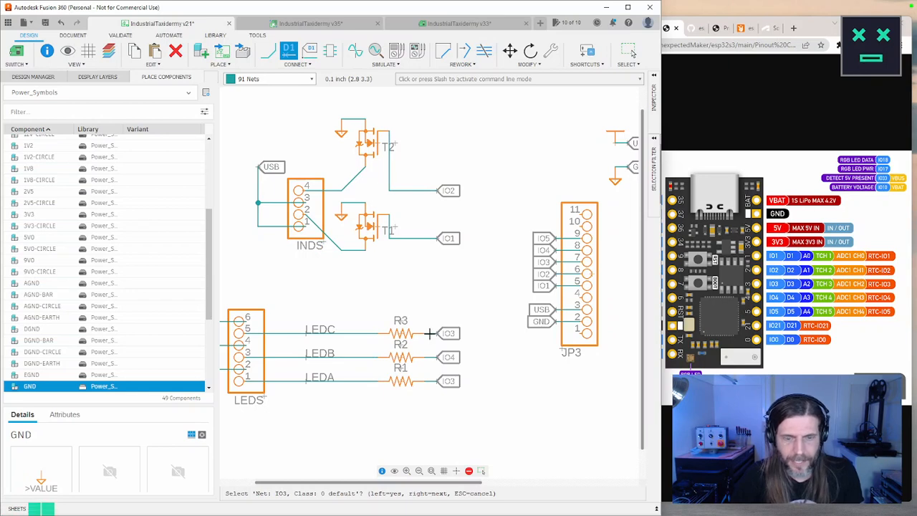
{"action": "left_click", "coordinate": [430, 336]}
{"action": "type", "text": "IO5"}
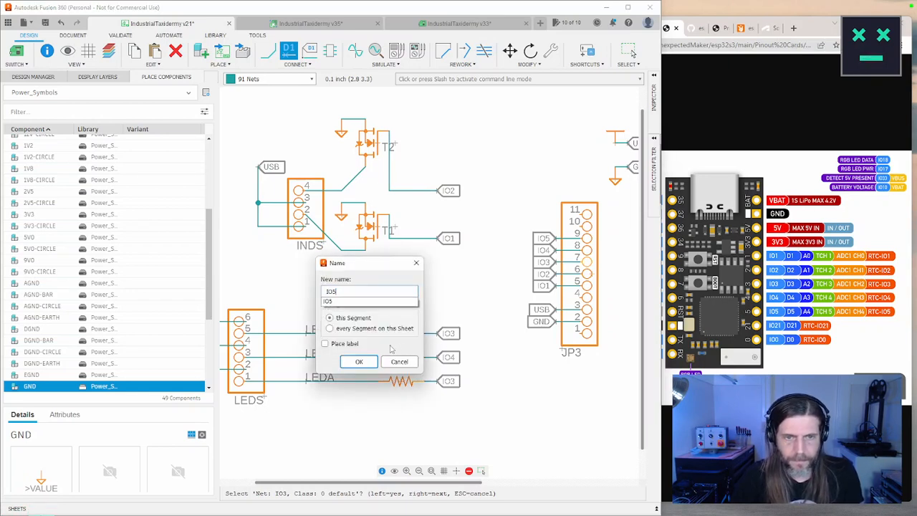
{"action": "left_click", "coordinate": [386, 346]}
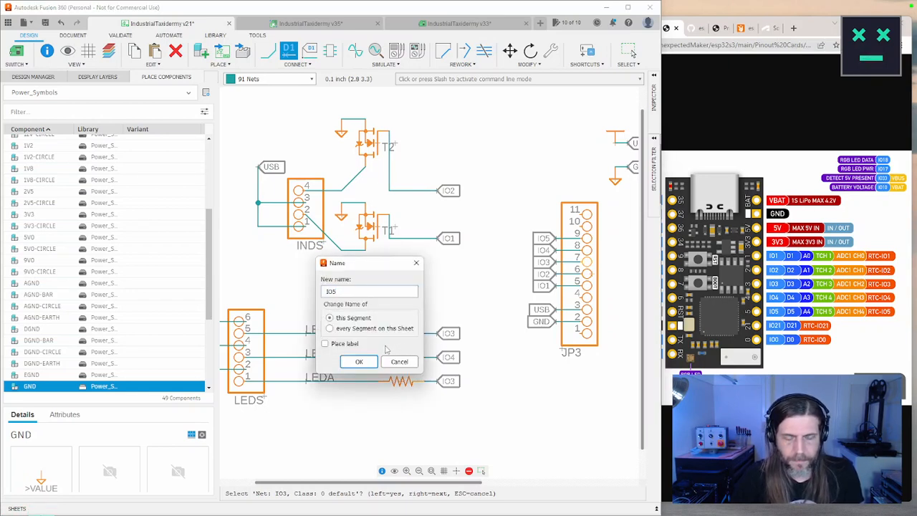
{"action": "left_click", "coordinate": [370, 365]}
{"action": "left_click", "coordinate": [371, 363]}
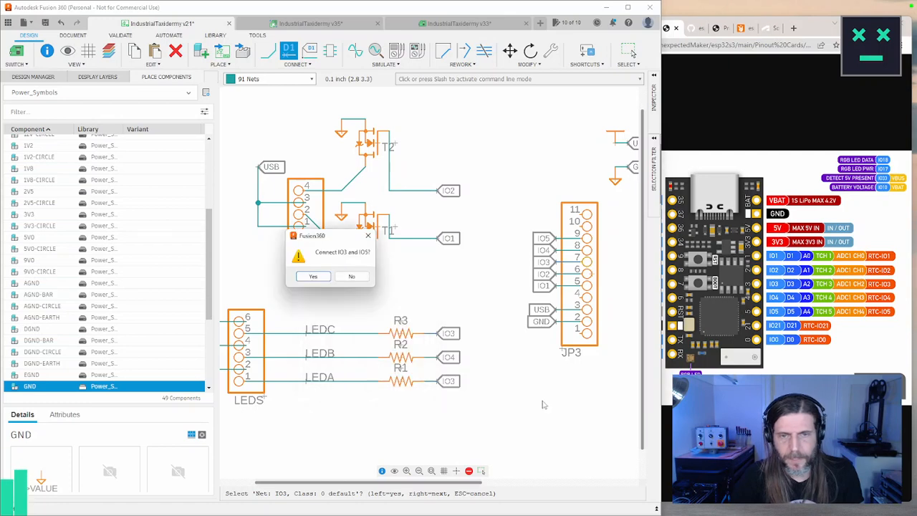
{"action": "left_click", "coordinate": [313, 282]}
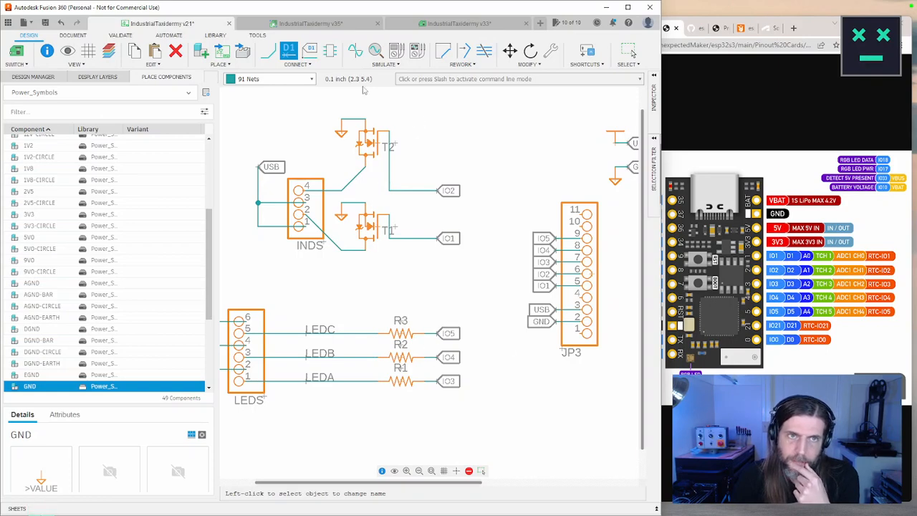
On the board layout, route a 0.006 inch top-layer IO3 trace from R1 to the fifth JP3 pad from the top
{"action": "left_click", "coordinate": [459, 23]}
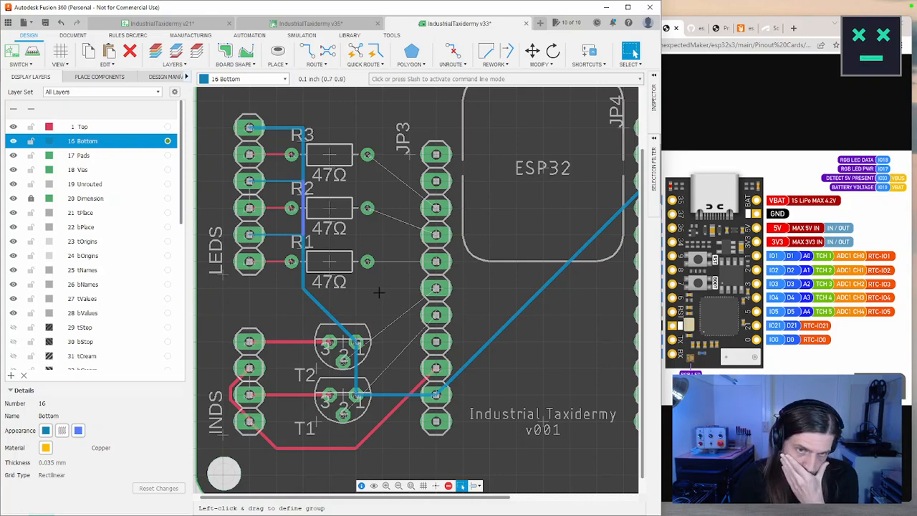
{"action": "middle_click_drag", "start_coordinate": [375, 278], "coordinate": [409, 272]}
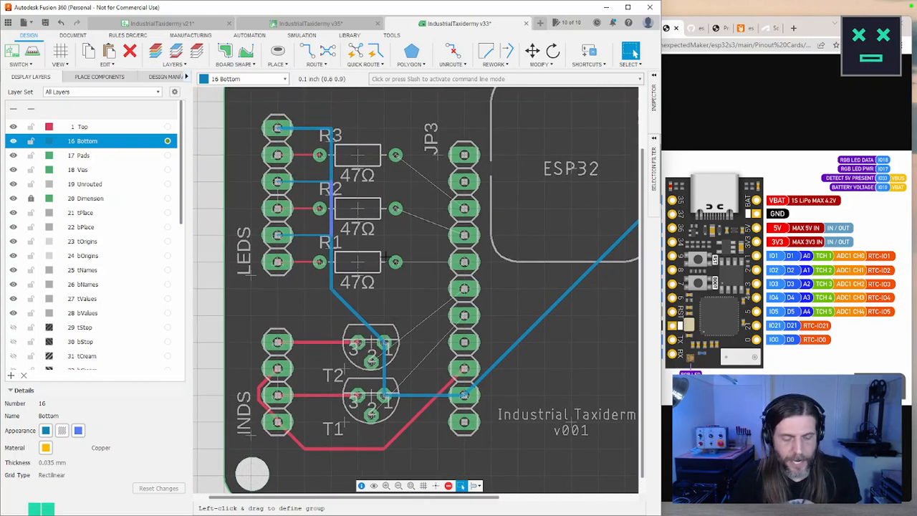
{"action": "left_click", "coordinate": [173, 129]}
{"action": "left_click", "coordinate": [169, 128]}
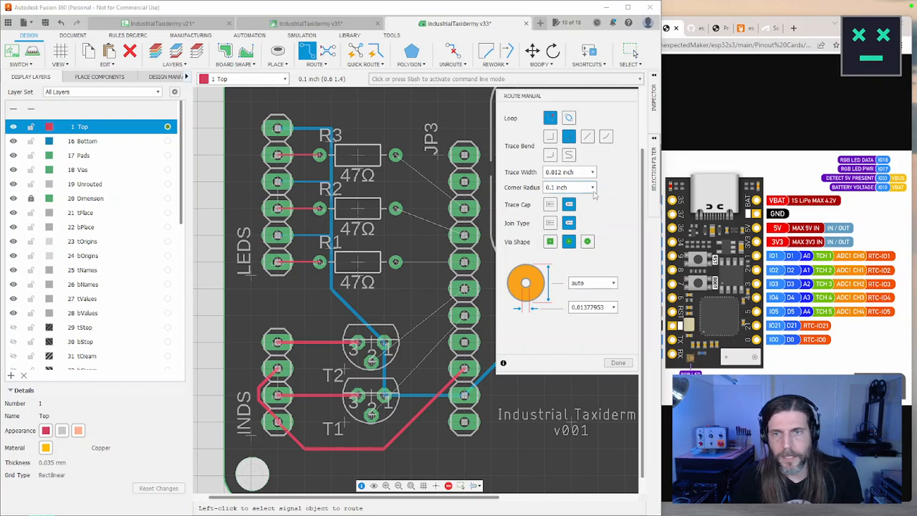
{"action": "left_click", "coordinate": [579, 173]}
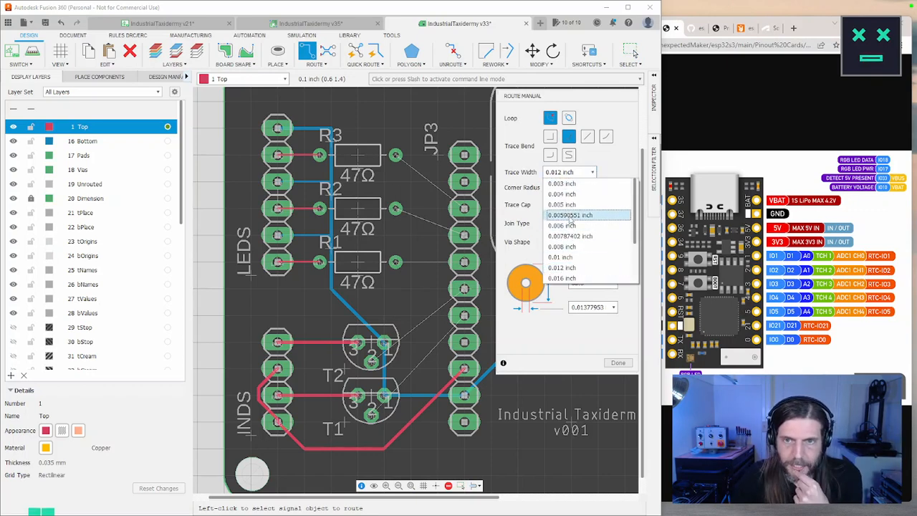
{"action": "left_click", "coordinate": [563, 225]}
{"action": "middle_click_drag", "start_coordinate": [428, 228], "coordinate": [376, 226]}
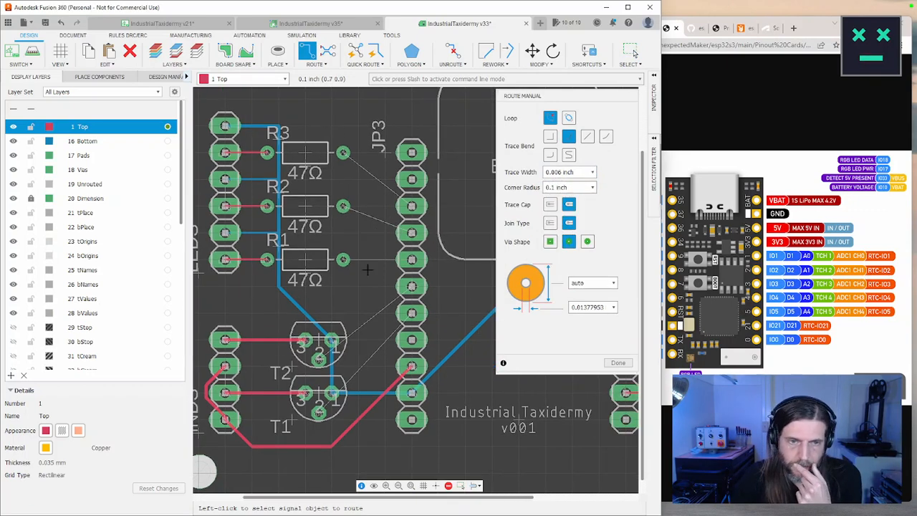
{"action": "left_click", "coordinate": [343, 259]}
{"action": "left_click", "coordinate": [413, 259]}
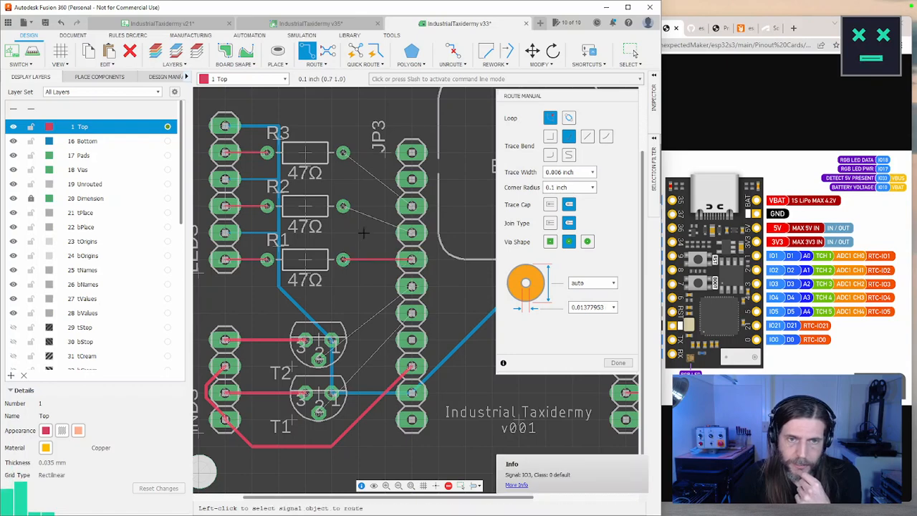
Route top-layer traces from R2 to JP3's fourth pad and from R3 to its third pad, counted from the top, and finish routing
{"action": "left_click", "coordinate": [343, 206]}
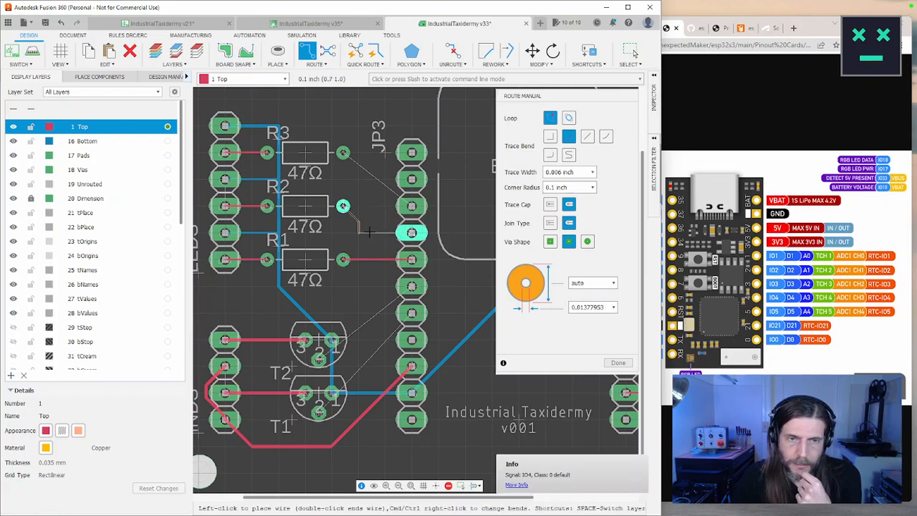
{"action": "left_click", "coordinate": [411, 232]}
{"action": "left_click", "coordinate": [343, 152]}
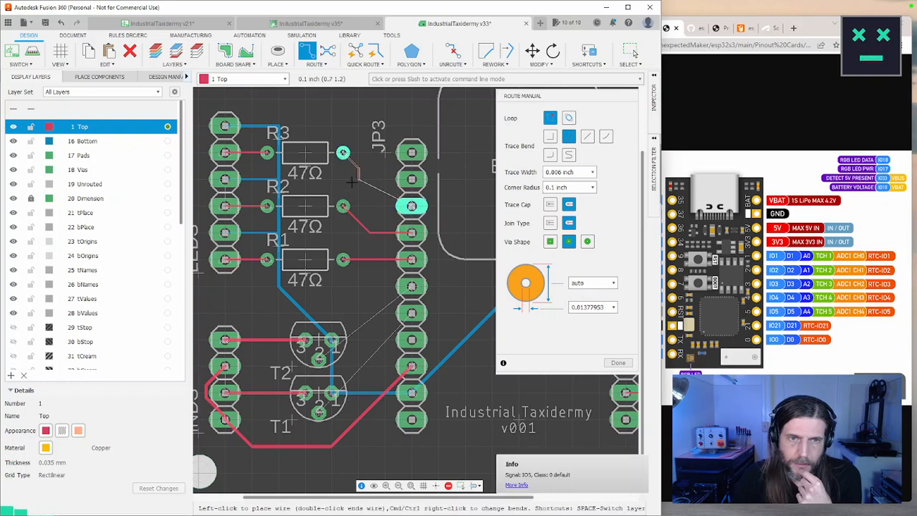
{"action": "left_click", "coordinate": [412, 207]}
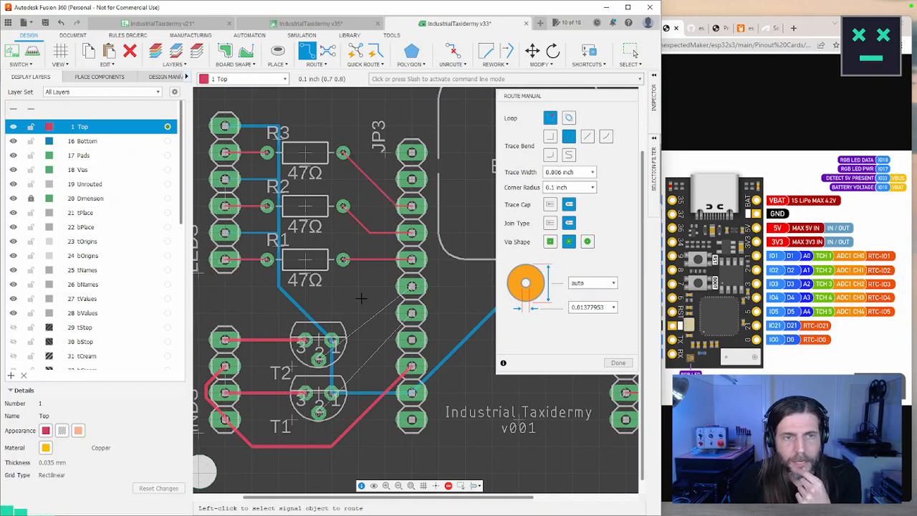
{"action": "scroll", "coordinate": [379, 311], "scroll_direction": "up", "scroll_amount": 1}
{"action": "scroll", "coordinate": [368, 291], "scroll_direction": "down", "scroll_amount": 4}
{"action": "scroll", "coordinate": [413, 293], "scroll_direction": "up", "scroll_amount": 2}
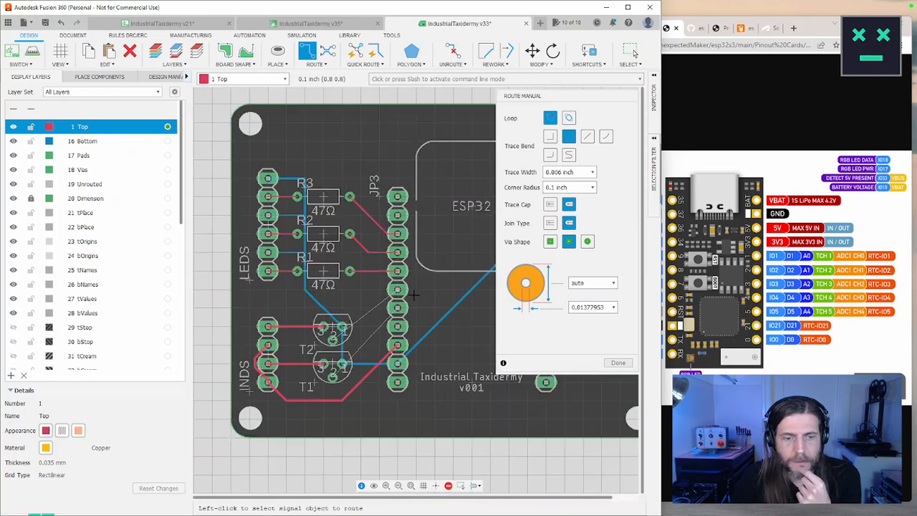
{"action": "left_click", "coordinate": [617, 362]}
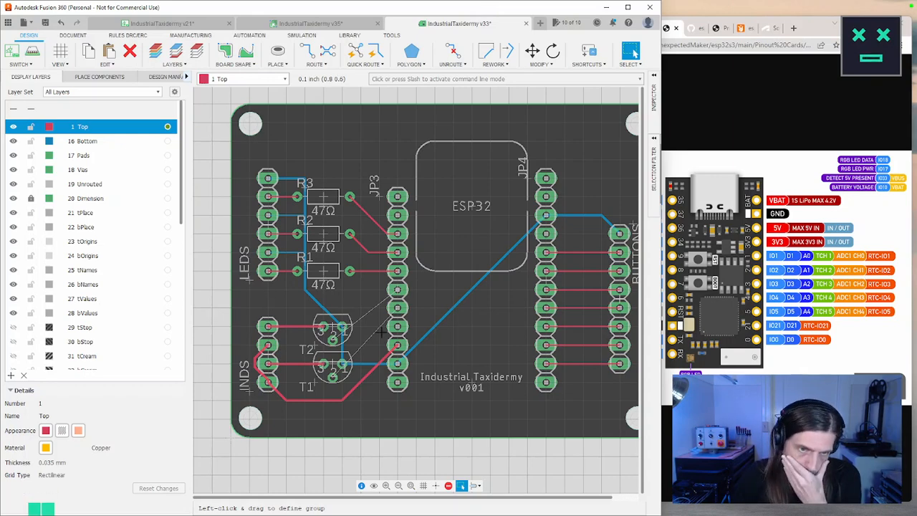
Route a 0.006 inch top-layer IO2 trace from T2's middle pin to the sixth JP3 pad from the top
{"action": "scroll", "coordinate": [310, 289], "scroll_direction": "up", "scroll_amount": 2}
{"action": "middle_click_drag", "start_coordinate": [310, 289], "coordinate": [323, 240]}
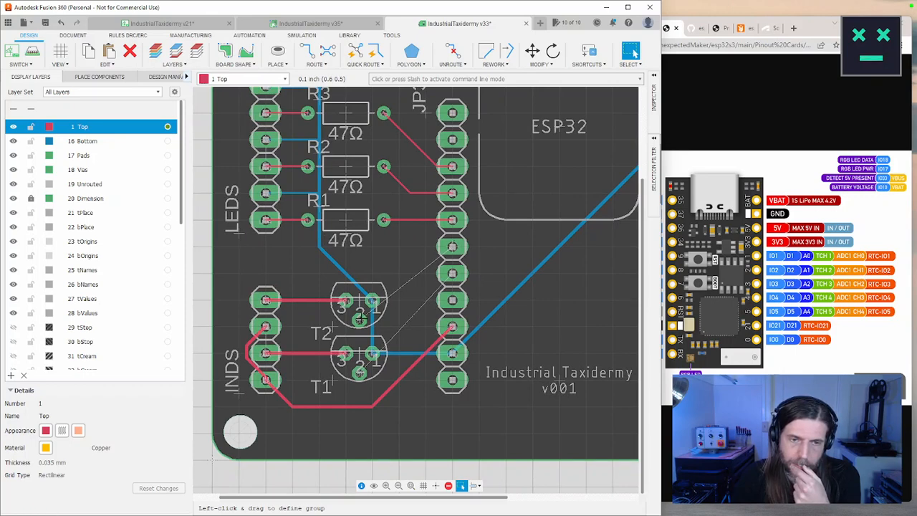
{"action": "scroll", "coordinate": [393, 327], "scroll_direction": "up", "scroll_amount": 1}
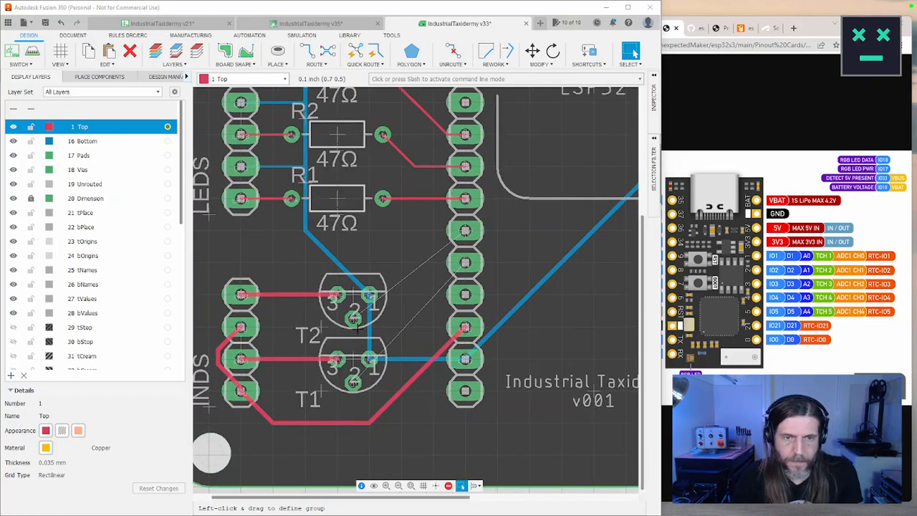
{"action": "left_click", "coordinate": [307, 52]}
{"action": "left_click", "coordinate": [353, 319]}
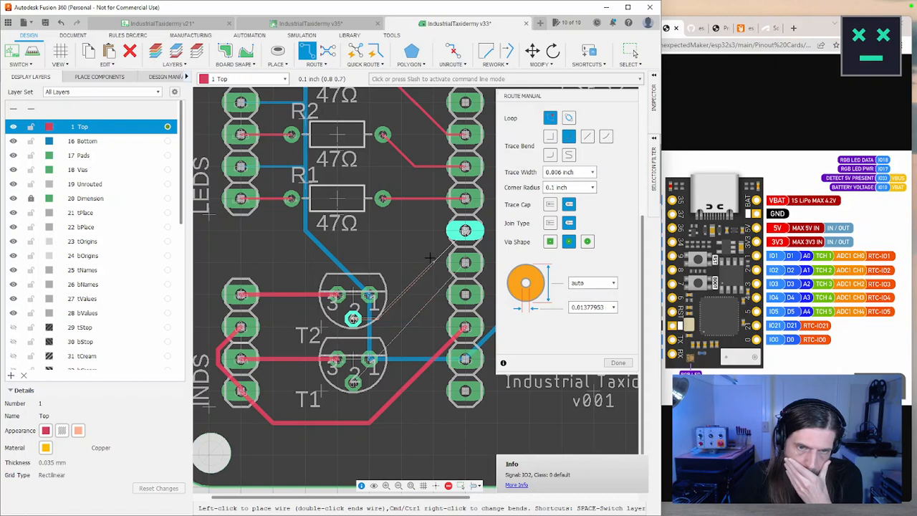
{"action": "left_click", "coordinate": [465, 230]}
Route a top-layer IO1 trace from T1's middle pin, bending between T2 and JP3, to JP3's seventh pad from the top
{"action": "left_click", "coordinate": [353, 384]}
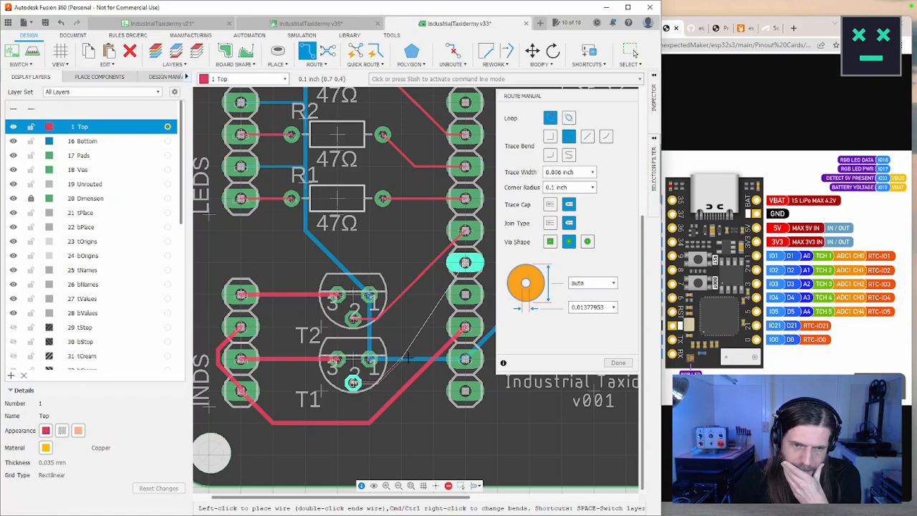
{"action": "left_click", "coordinate": [433, 294]}
{"action": "left_click", "coordinate": [464, 263]}
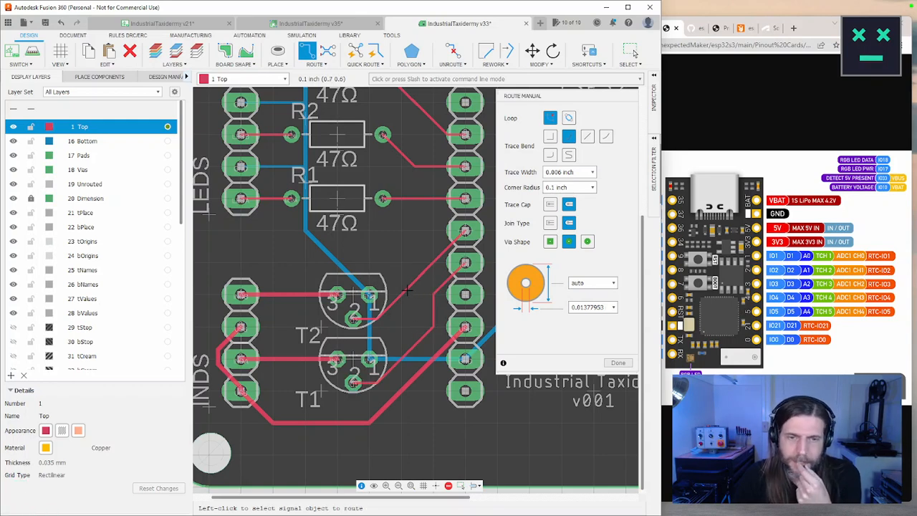
Unroute the diagonal IO2 trace segment between T2 and JP3
{"action": "left_click", "coordinate": [454, 64]}
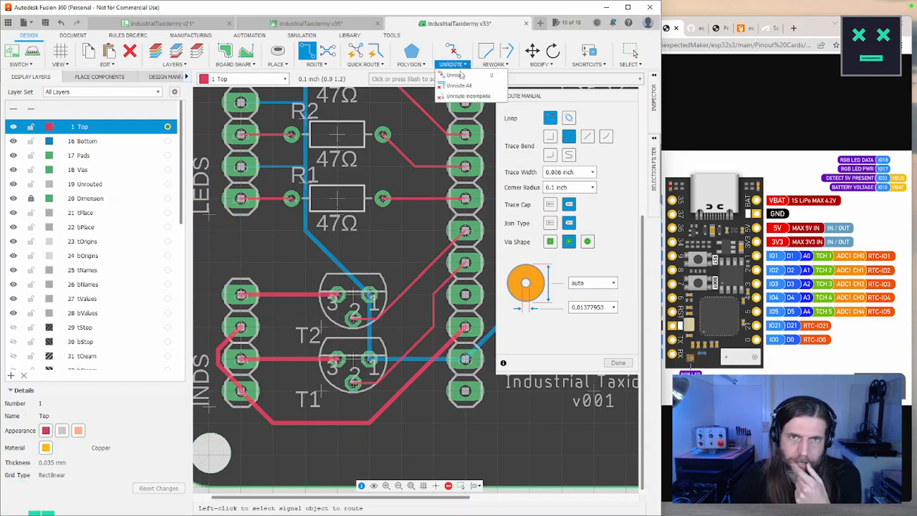
{"action": "left_click", "coordinate": [466, 75]}
{"action": "left_click", "coordinate": [407, 297]}
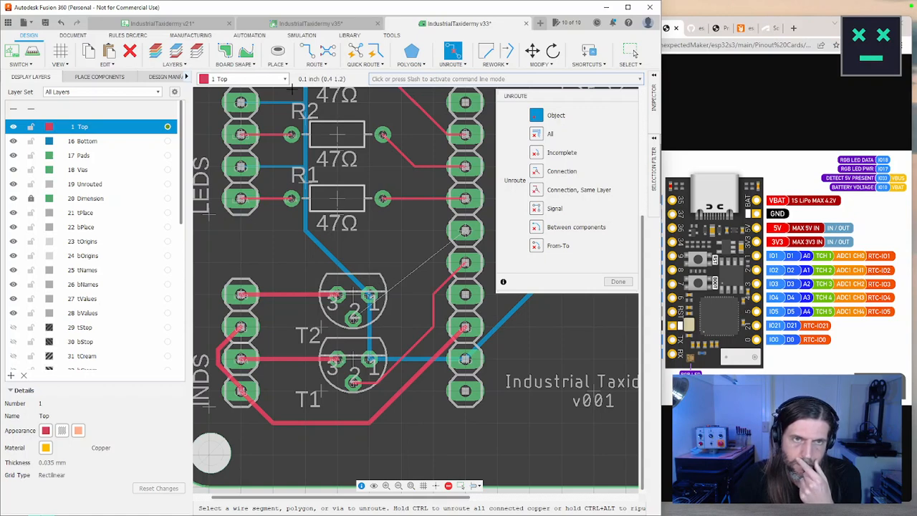
Reroute the IO2 signal with a 0.006 inch top-layer trace from T2's middle pin to JP3's sixth pad from the top
{"action": "left_click", "coordinate": [306, 51]}
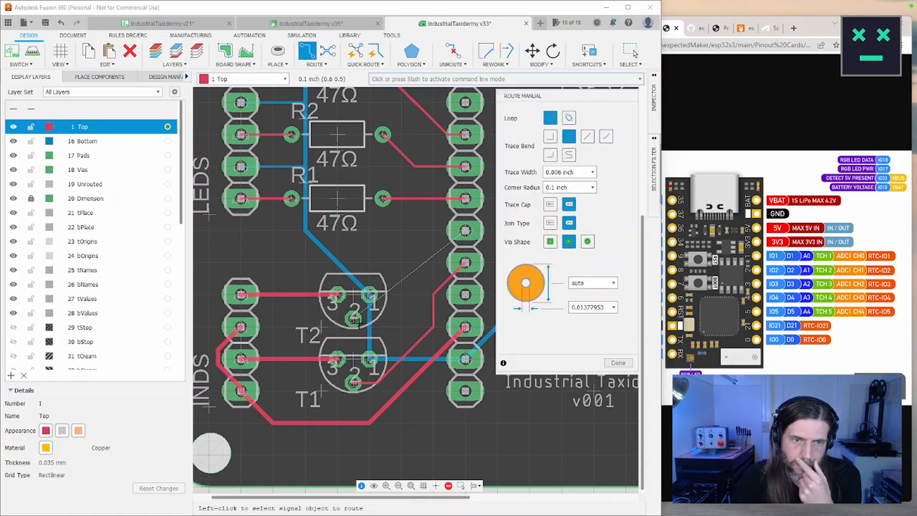
{"action": "scroll", "coordinate": [358, 322], "scroll_direction": "up", "scroll_amount": 4}
{"action": "left_click", "coordinate": [345, 315]}
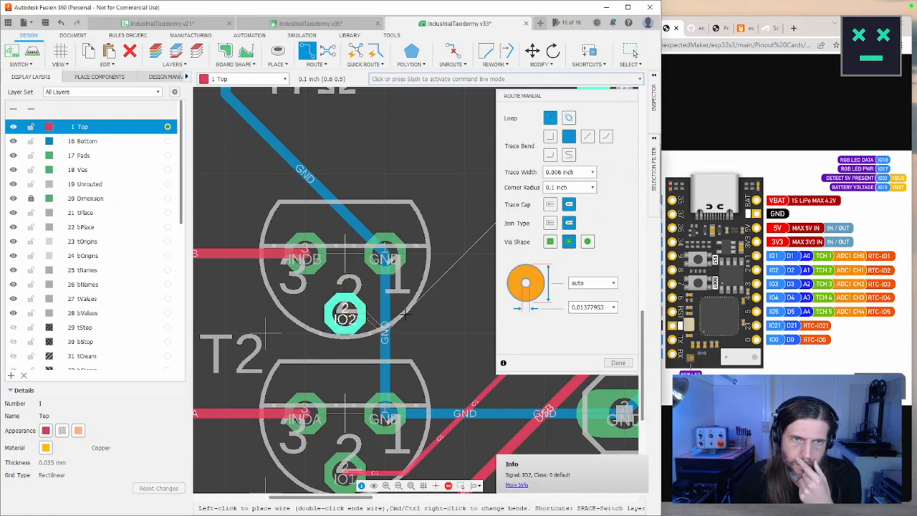
{"action": "scroll", "coordinate": [406, 313], "scroll_direction": "down", "scroll_amount": 3}
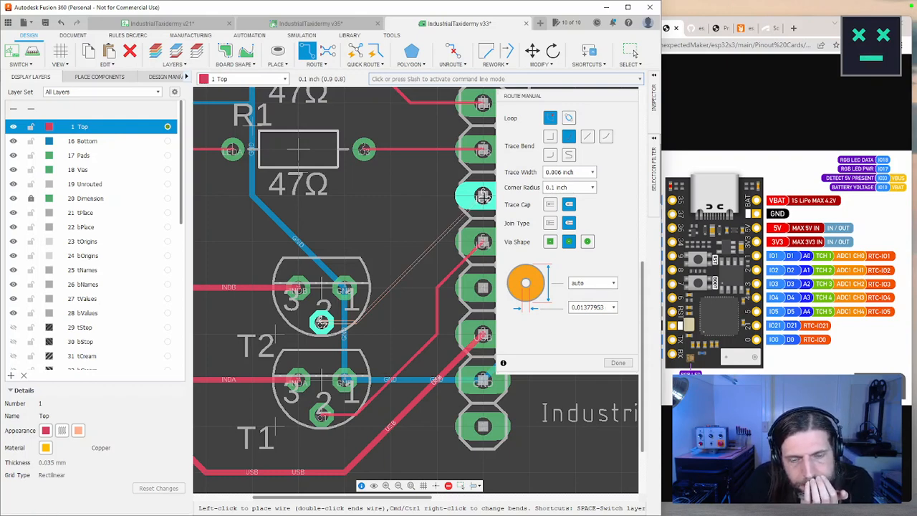
{"action": "left_click", "coordinate": [482, 196]}
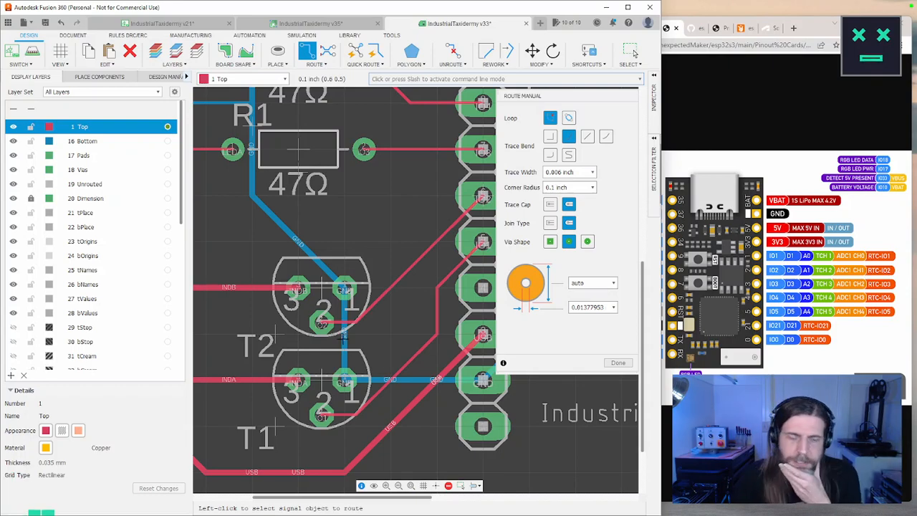
Switch to the browser's TinyS3 pinout and save the image to Downloads as TinyS3_Pin_Reference.png
{"action": "scroll", "coordinate": [400, 356], "scroll_direction": "down", "scroll_amount": 5}
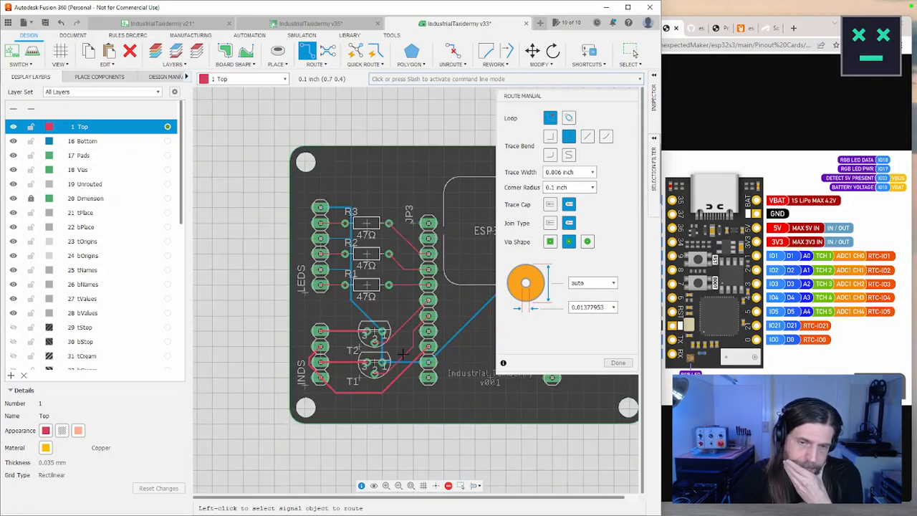
{"action": "scroll", "coordinate": [404, 353], "scroll_direction": "up", "scroll_amount": 3}
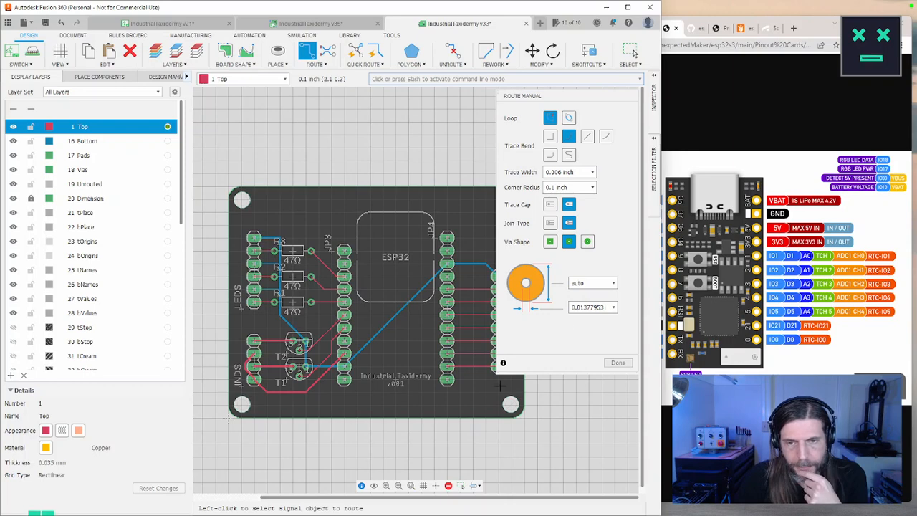
{"action": "middle_click_drag", "start_coordinate": [490, 401], "coordinate": [464, 411]}
{"action": "scroll", "coordinate": [463, 411], "scroll_direction": "down", "scroll_amount": 1}
{"action": "left_click", "coordinate": [811, 285]}
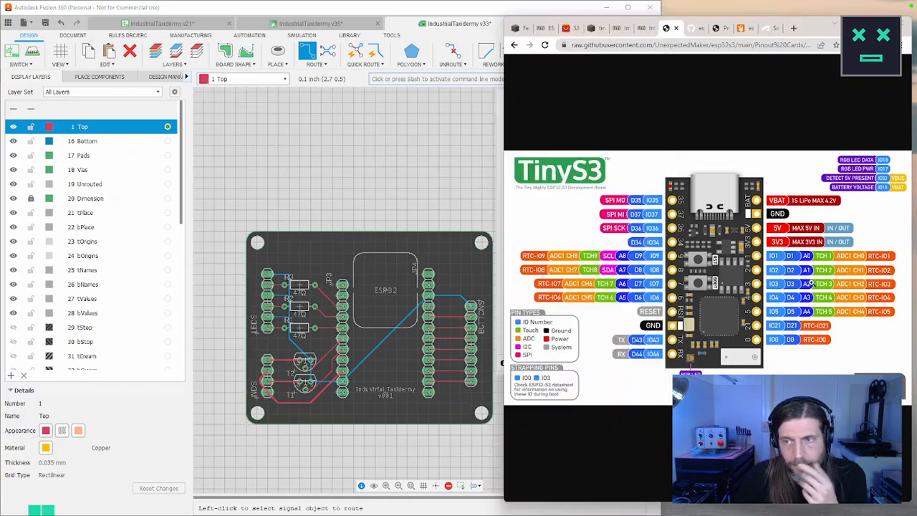
{"action": "left_click", "coordinate": [810, 286]}
{"action": "right_click", "coordinate": [809, 287]}
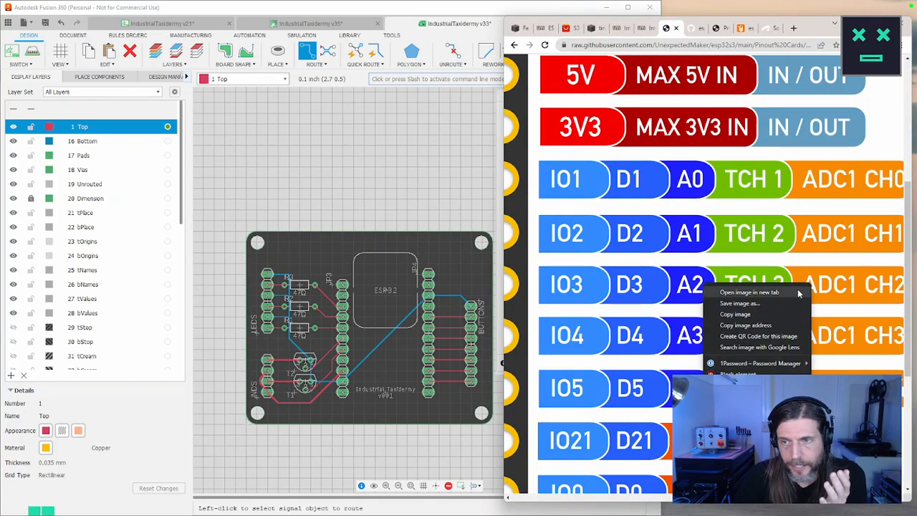
{"action": "left_click", "coordinate": [763, 304]}
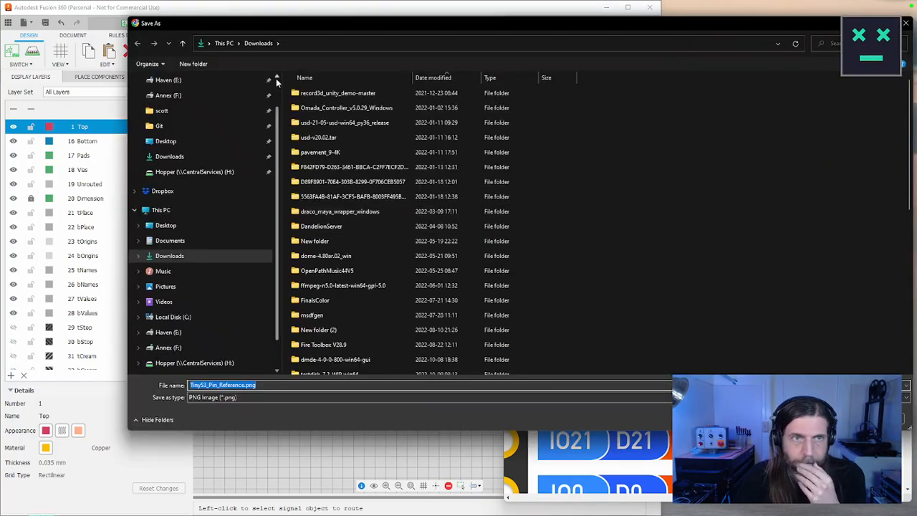
{"action": "key", "text": "Return"}
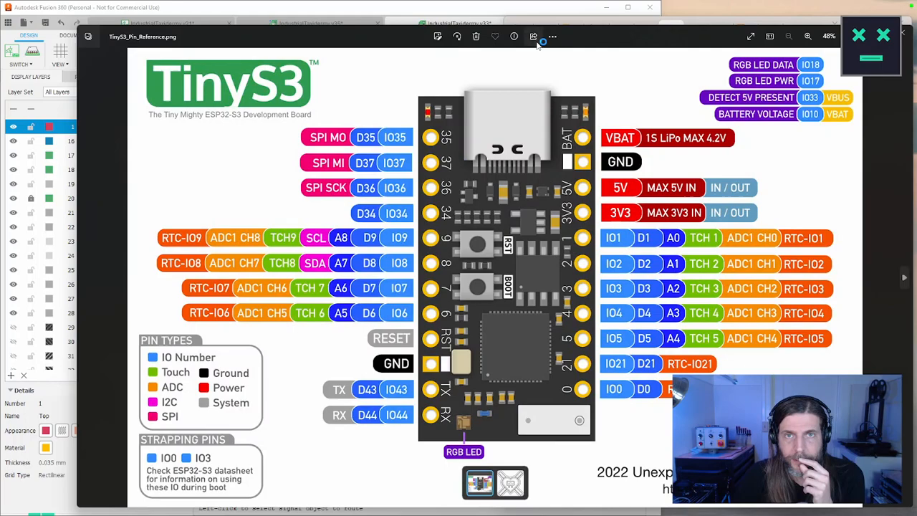
Rotate the saved TinyS3 pin reference image by 180 degrees and narrow its window to sit beside the board layout
{"action": "left_click", "coordinate": [457, 36]}
{"action": "left_click", "coordinate": [457, 36]}
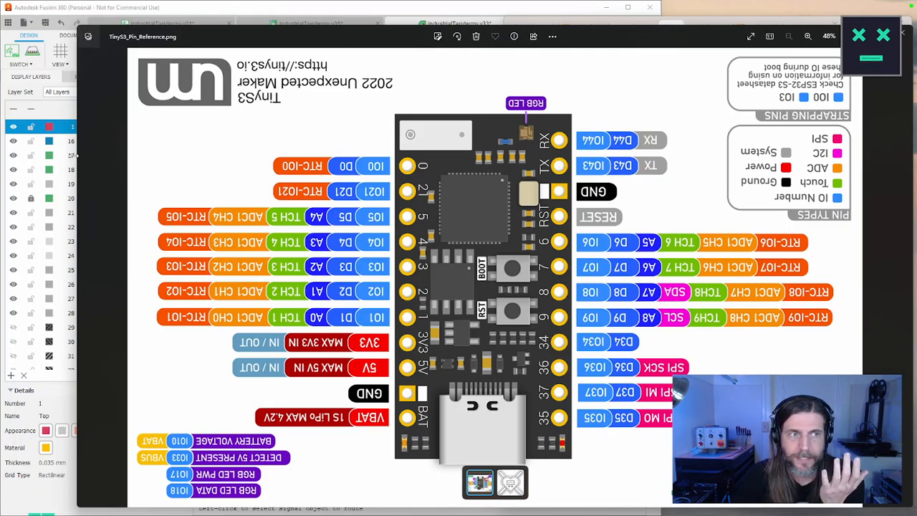
{"action": "left_click_drag", "start_coordinate": [78, 158], "coordinate": [510, 118]}
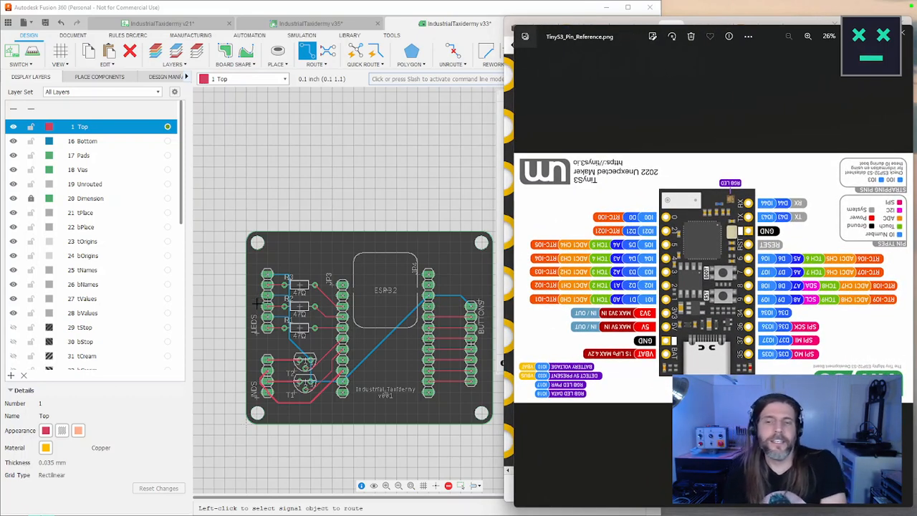
Compare the IO1 to IO5 nets on JP3's pads with the rotated TinyS3 pin reference
{"action": "scroll", "coordinate": [349, 362], "scroll_direction": "up", "scroll_amount": 5}
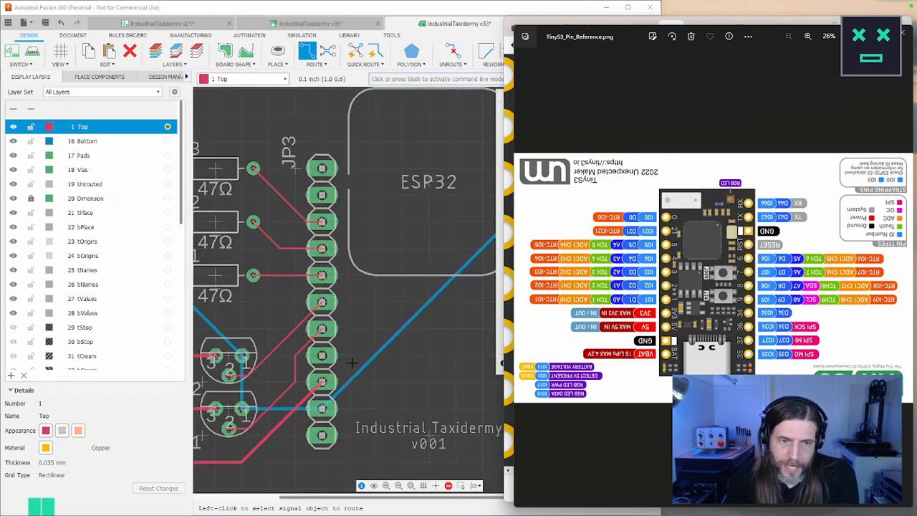
{"action": "middle_click_drag", "start_coordinate": [387, 356], "coordinate": [447, 330]}
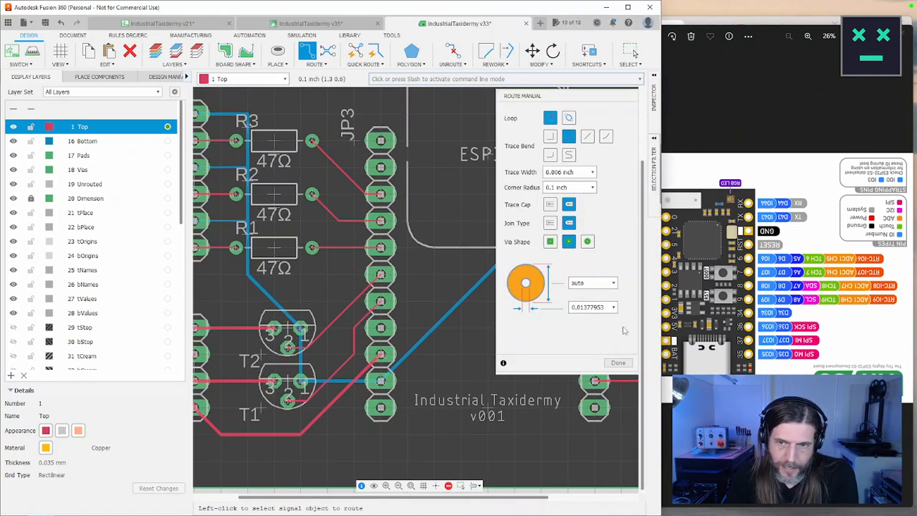
{"action": "left_click", "coordinate": [741, 28]}
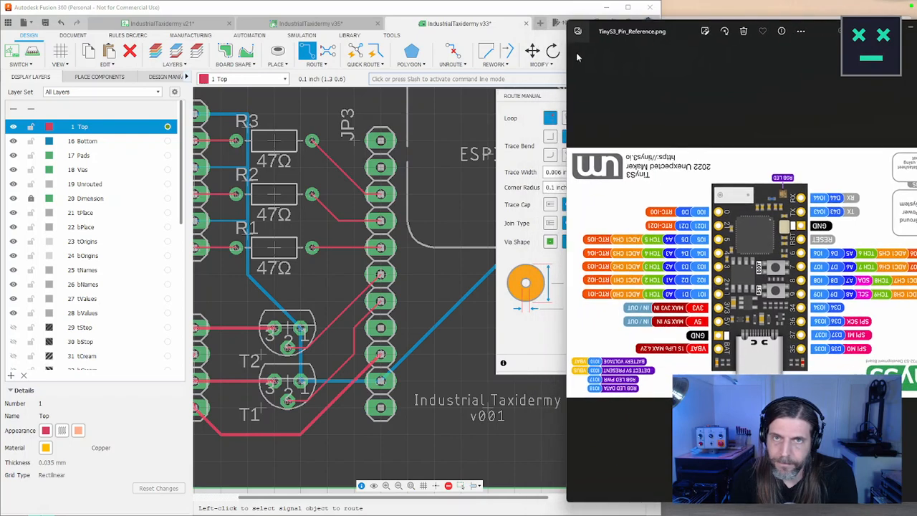
{"action": "left_click", "coordinate": [505, 15]}
{"action": "middle_click_drag", "start_coordinate": [347, 344], "coordinate": [410, 340]}
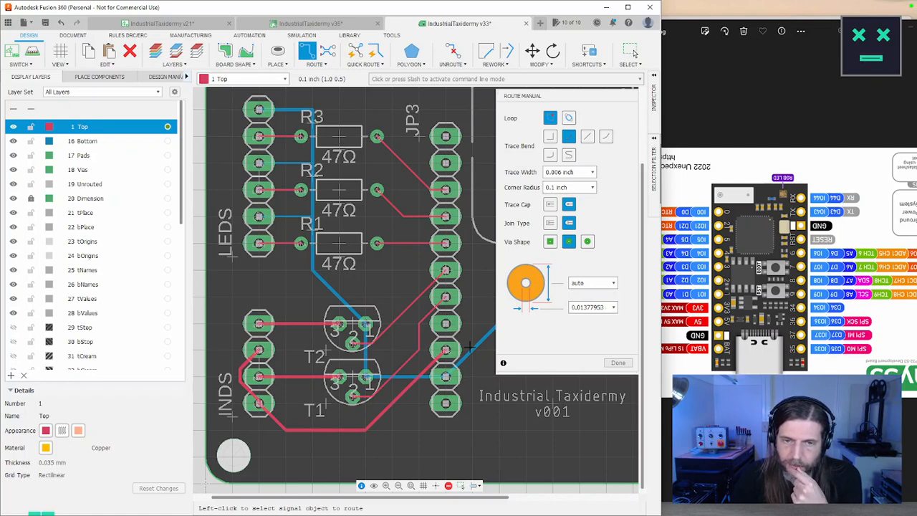
{"action": "scroll", "coordinate": [454, 304], "scroll_direction": "up", "scroll_amount": 5}
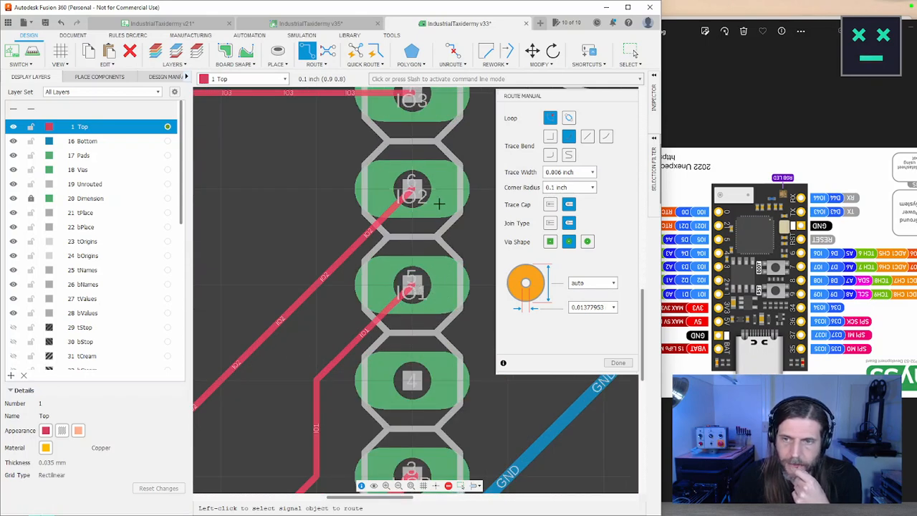
{"action": "middle_click_drag", "start_coordinate": [439, 204], "coordinate": [403, 293]}
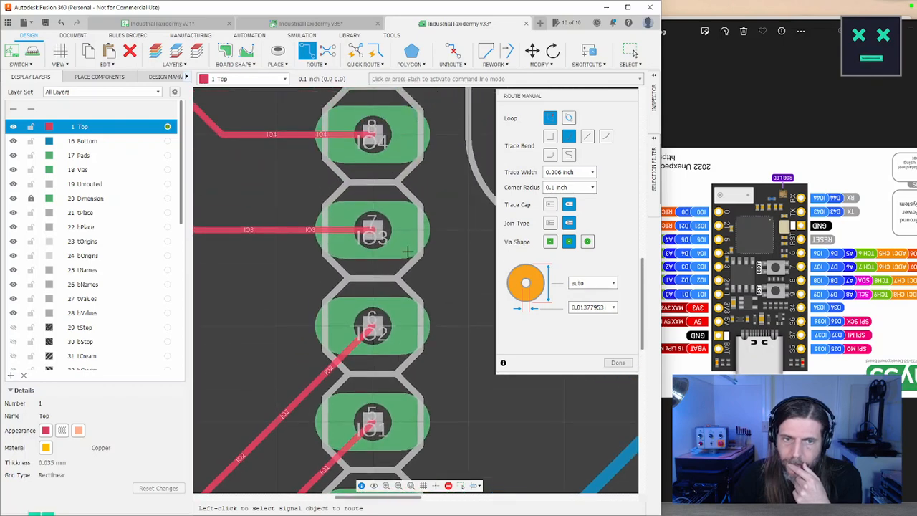
{"action": "middle_click_drag", "start_coordinate": [396, 156], "coordinate": [372, 317]}
{"action": "middle_click_drag", "start_coordinate": [371, 209], "coordinate": [417, 217]}
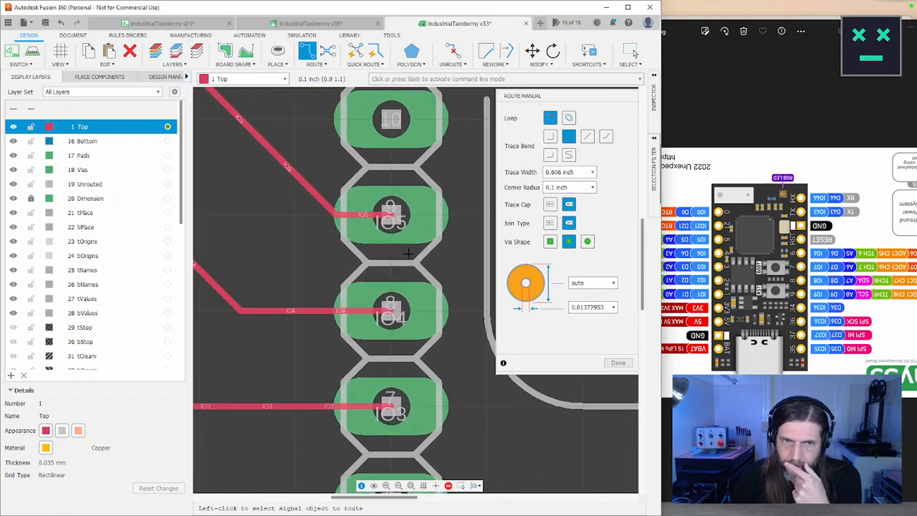
Examine the traces and nets around T1, T2, R1–R3 and the LEDS and INDS headers
{"action": "scroll", "coordinate": [408, 253], "scroll_direction": "down", "scroll_amount": 5}
{"action": "scroll", "coordinate": [359, 338], "scroll_direction": "up", "scroll_amount": 3}
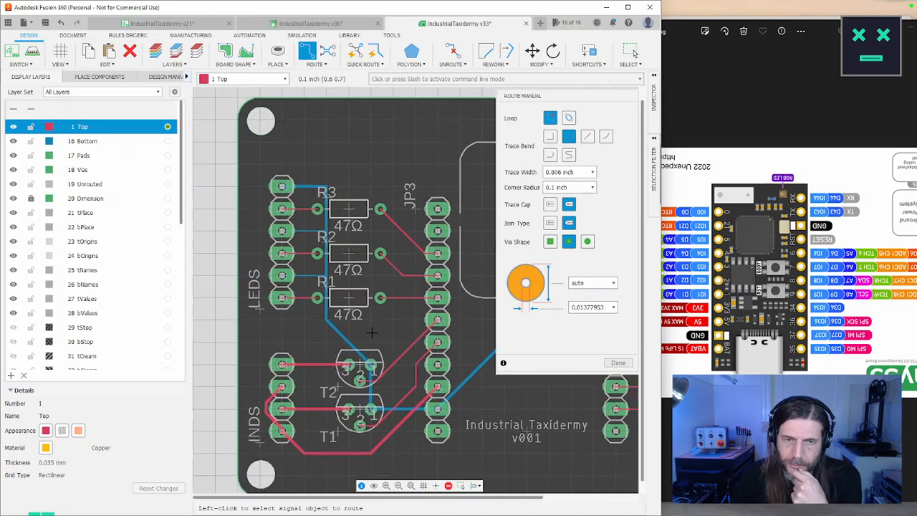
{"action": "middle_click_drag", "start_coordinate": [372, 332], "coordinate": [364, 232]}
{"action": "scroll", "coordinate": [413, 272], "scroll_direction": "up", "scroll_amount": 3}
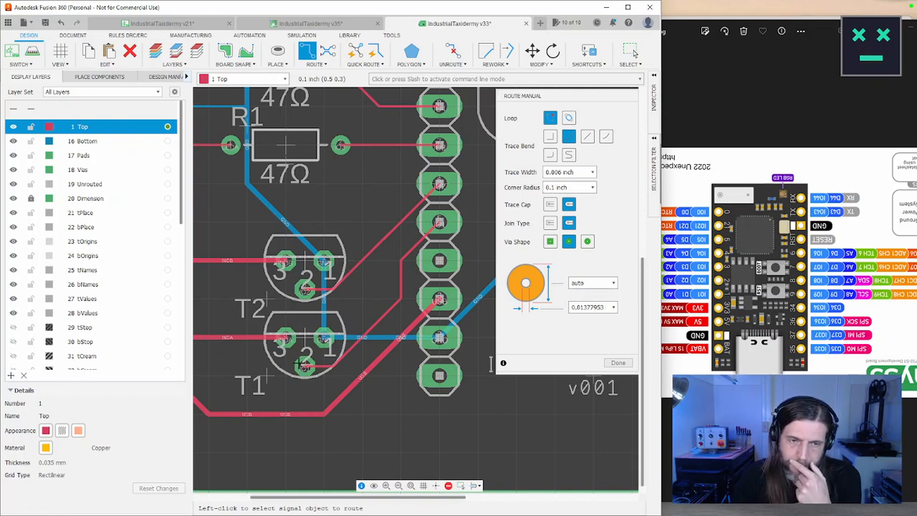
{"action": "middle_click_drag", "start_coordinate": [364, 221], "coordinate": [409, 429]}
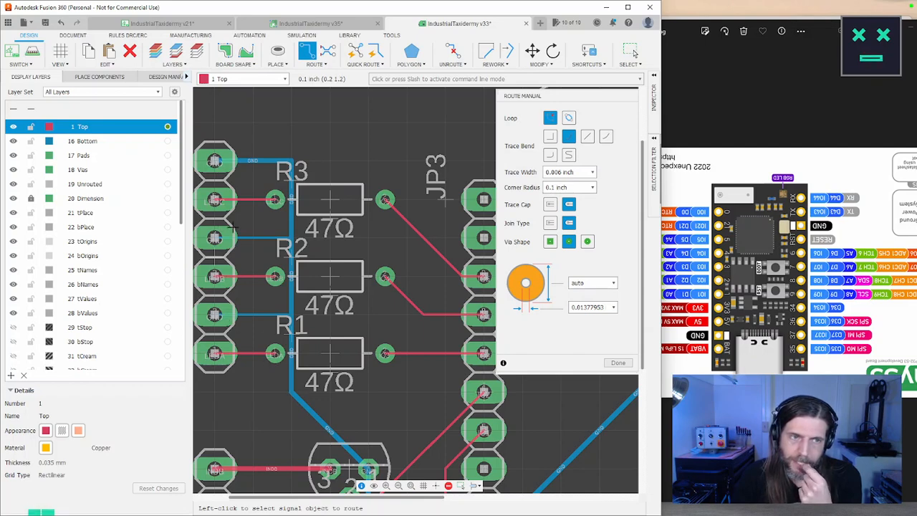
{"action": "middle_click_drag", "start_coordinate": [262, 429], "coordinate": [376, 207]}
{"action": "scroll", "coordinate": [430, 434], "scroll_direction": "up", "scroll_amount": 3}
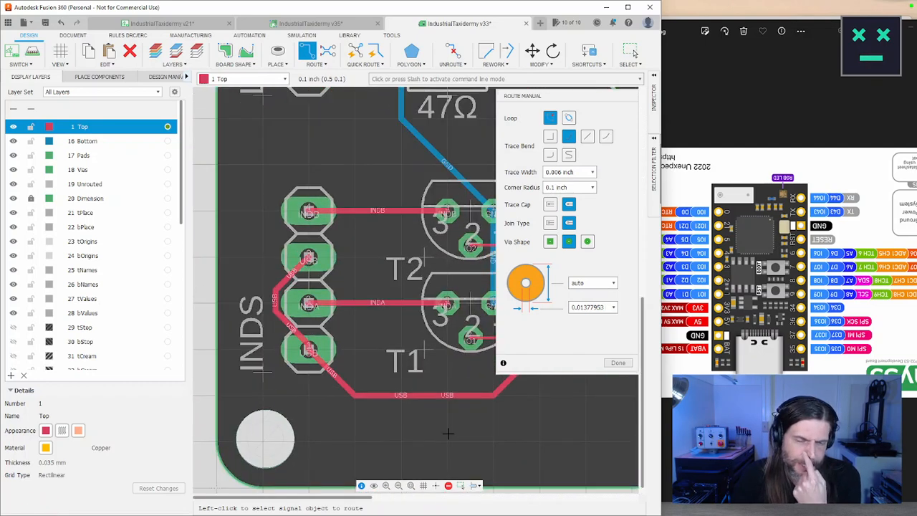
{"action": "middle_click_drag", "start_coordinate": [446, 432], "coordinate": [322, 405]}
{"action": "scroll", "coordinate": [365, 323], "scroll_direction": "down", "scroll_amount": 1}
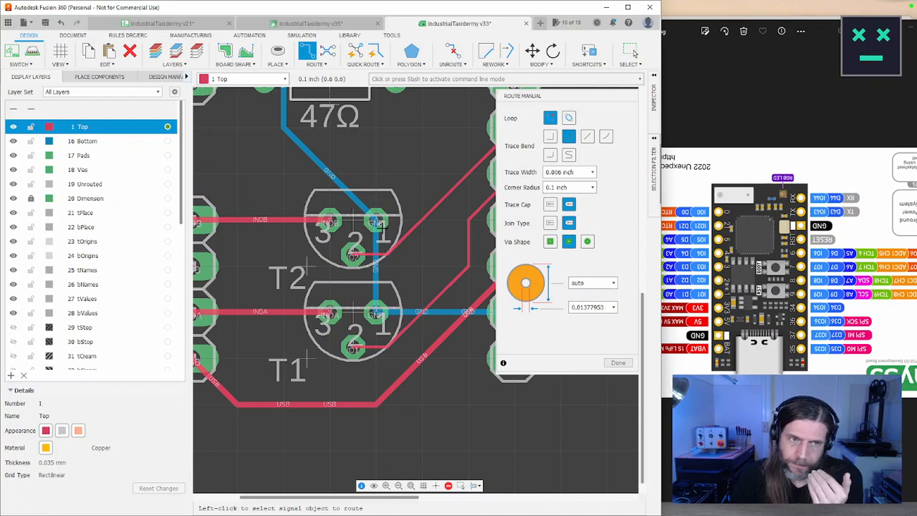
{"action": "middle_click_drag", "start_coordinate": [236, 215], "coordinate": [343, 210]}
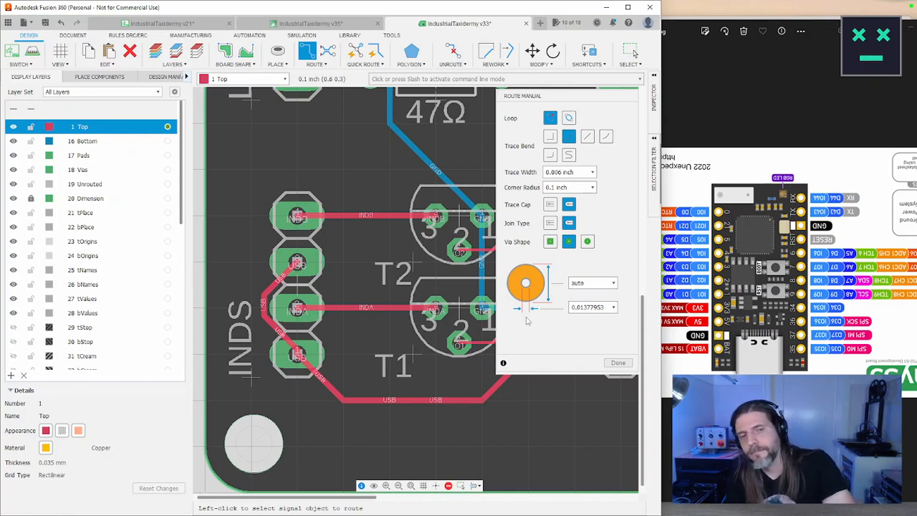
Move the INDB trace between the INDS header and T2 to the 16 Bottom layer
{"action": "right_click", "coordinate": [350, 219]}
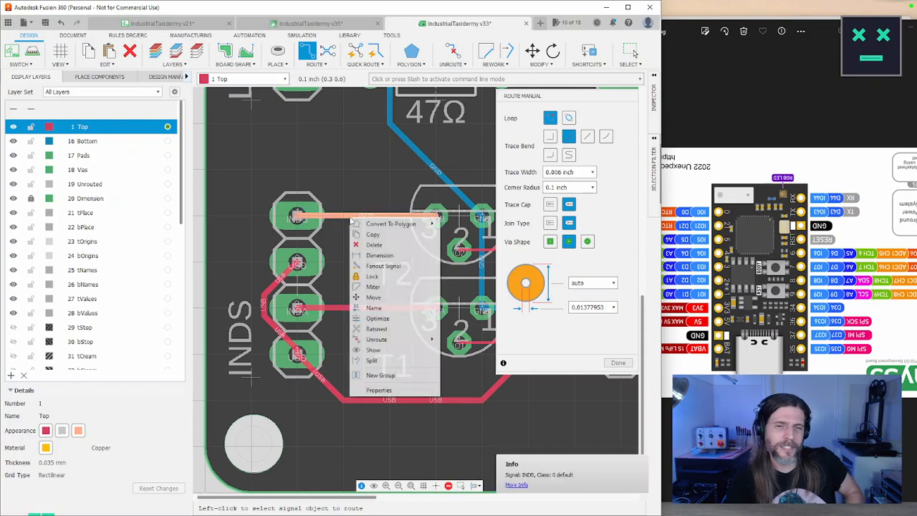
{"action": "mouse_move", "coordinate": [393, 343]}
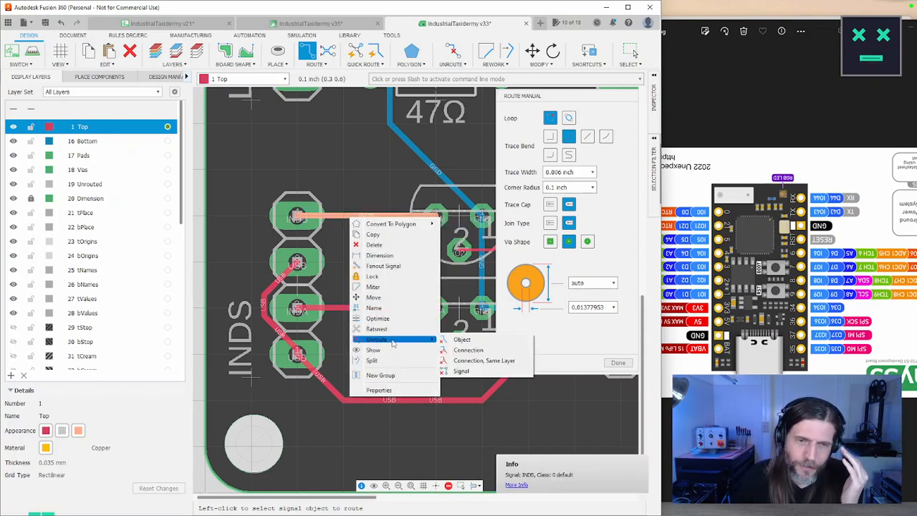
{"action": "left_click", "coordinate": [379, 390]}
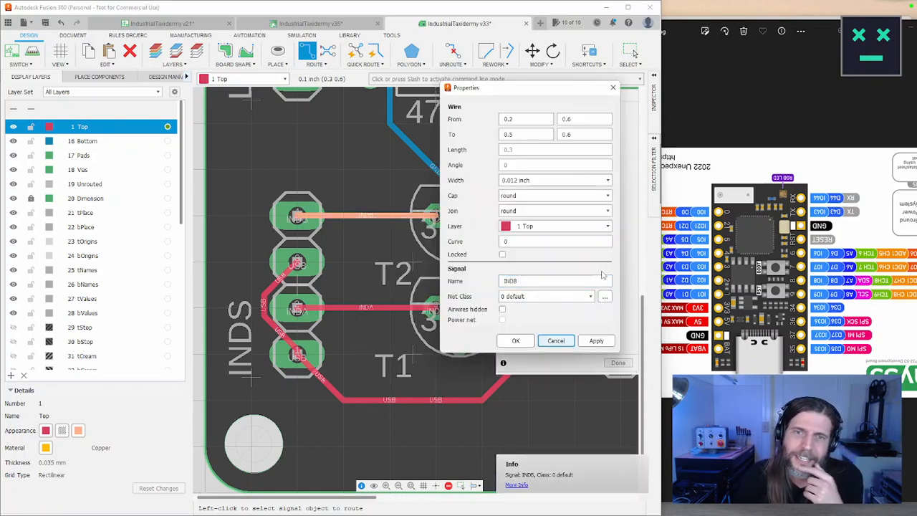
{"action": "left_click", "coordinate": [606, 226]}
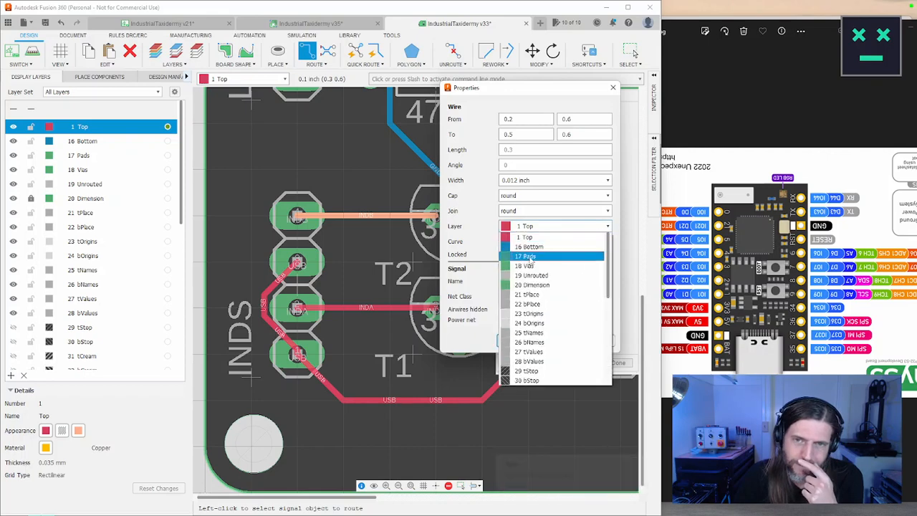
{"action": "left_click", "coordinate": [540, 249]}
{"action": "left_click", "coordinate": [515, 341]}
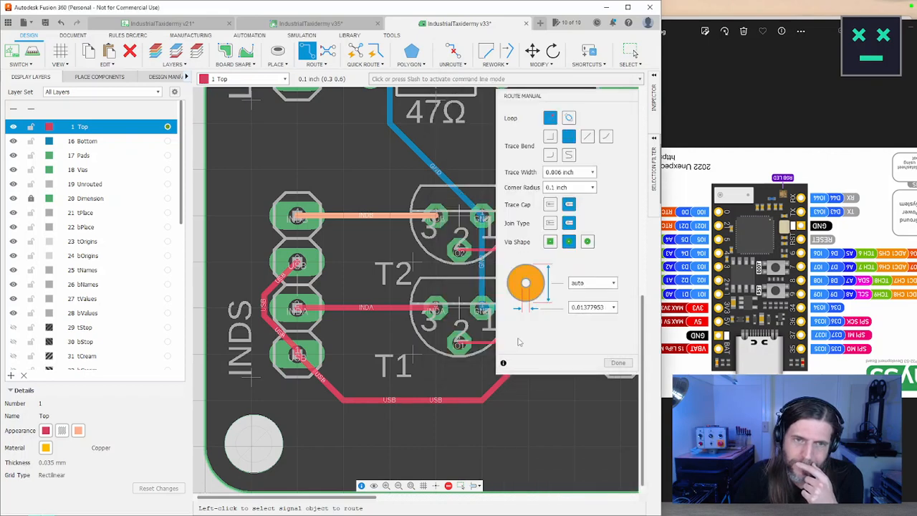
Move the INDA trace between the INDS header and T1 to the 16 Bottom layer and end manual routing
{"action": "right_click", "coordinate": [352, 308]}
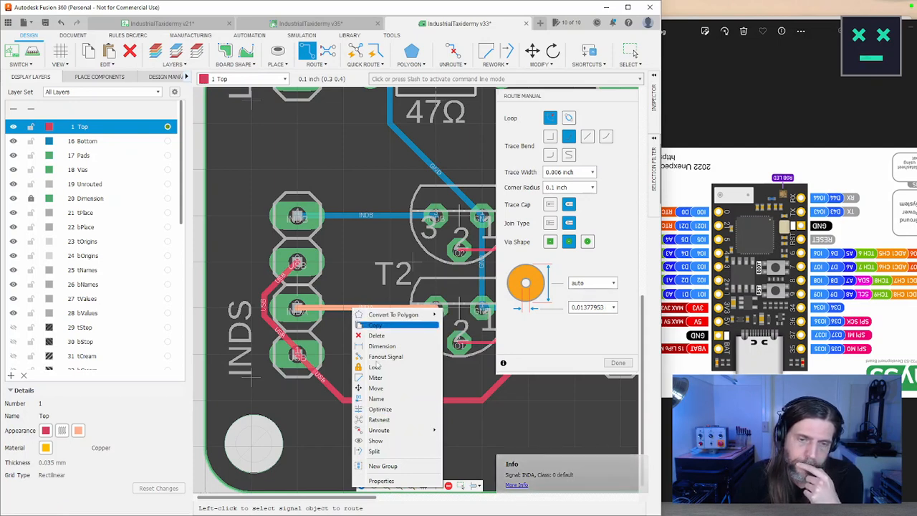
{"action": "left_click", "coordinate": [382, 480]}
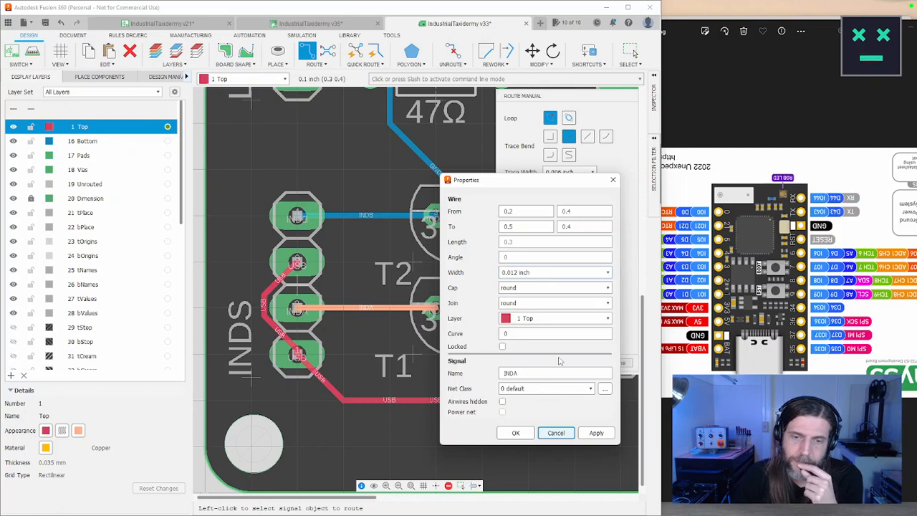
{"action": "left_click", "coordinate": [526, 325]}
{"action": "left_click", "coordinate": [527, 338]}
{"action": "left_click", "coordinate": [515, 433]}
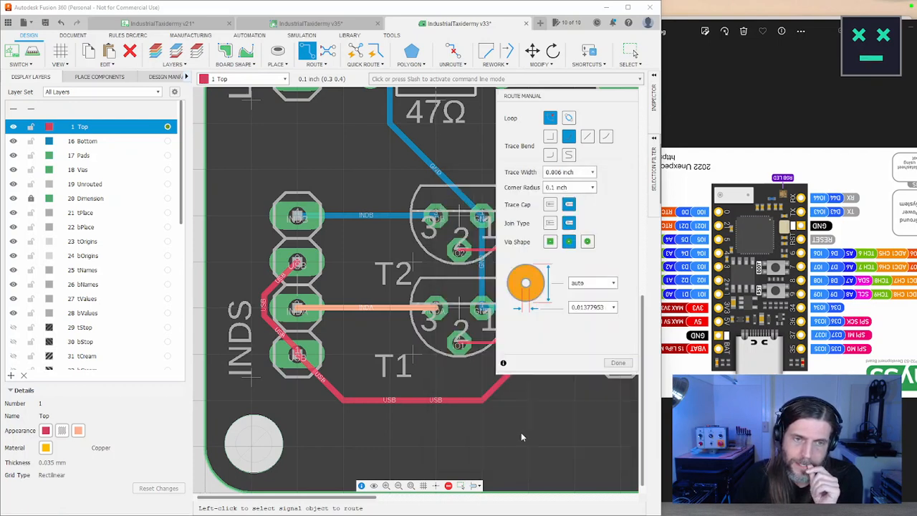
{"action": "left_click", "coordinate": [618, 363]}
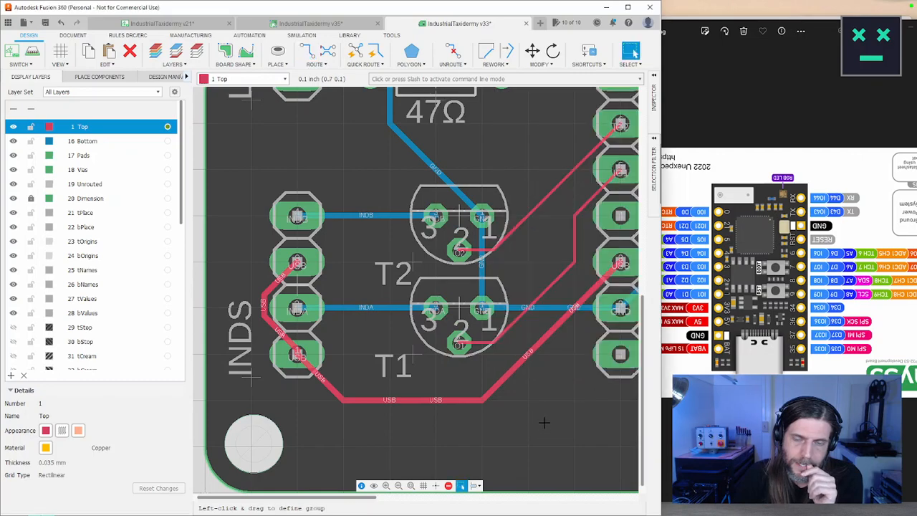
Examine the whole board, and in the browser look through the open TinyS3 product, schematic and pinout pages
{"action": "scroll", "coordinate": [545, 417], "scroll_direction": "up", "scroll_amount": 3}
{"action": "scroll", "coordinate": [545, 417], "scroll_direction": "down", "scroll_amount": 5}
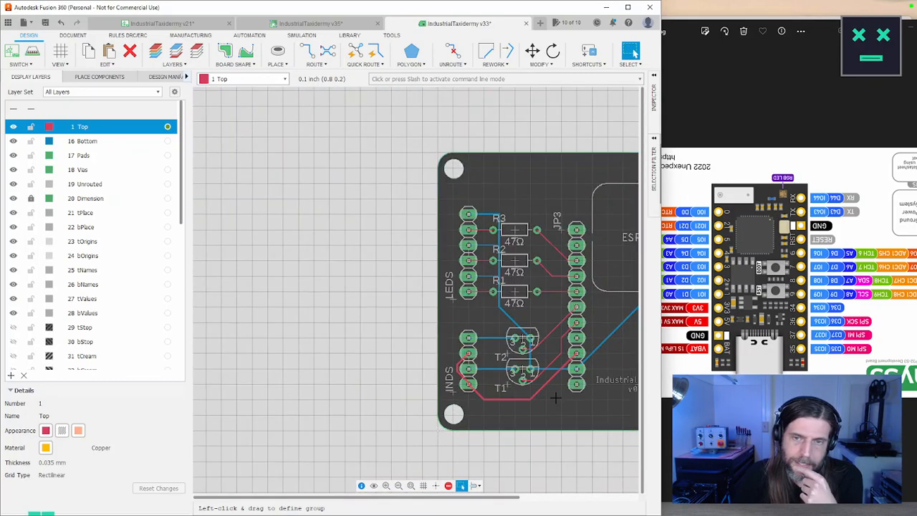
{"action": "middle_click_drag", "start_coordinate": [601, 394], "coordinate": [387, 395]}
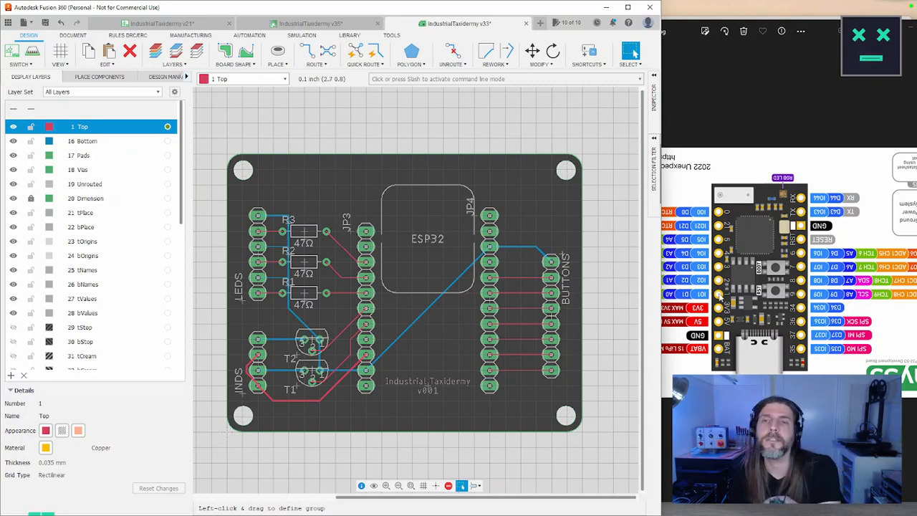
{"action": "left_click", "coordinate": [723, 134]}
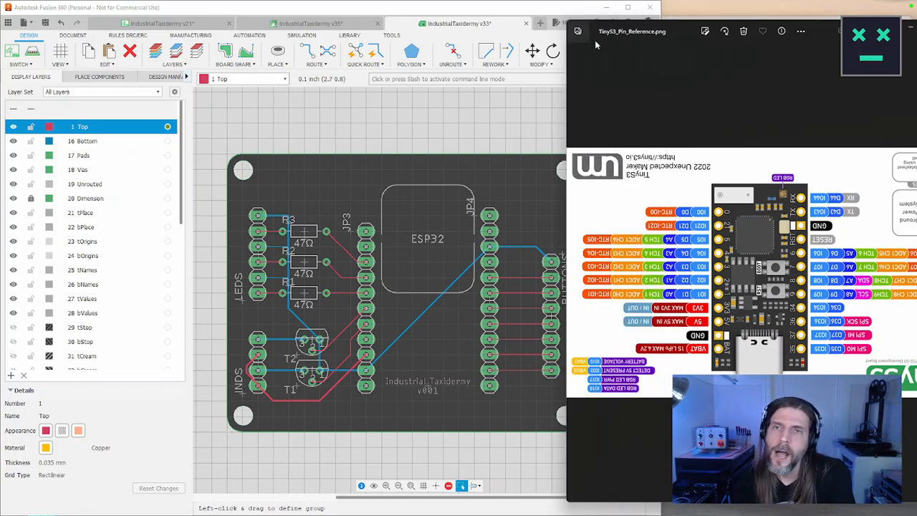
{"action": "left_click", "coordinate": [686, 16]}
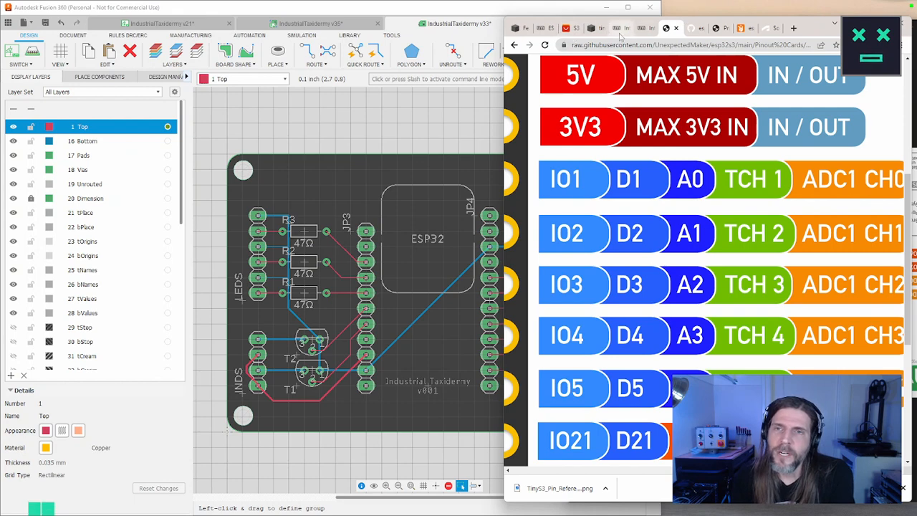
{"action": "left_click", "coordinate": [596, 29]}
{"action": "left_click", "coordinate": [593, 28]}
{"action": "left_click", "coordinate": [642, 28]}
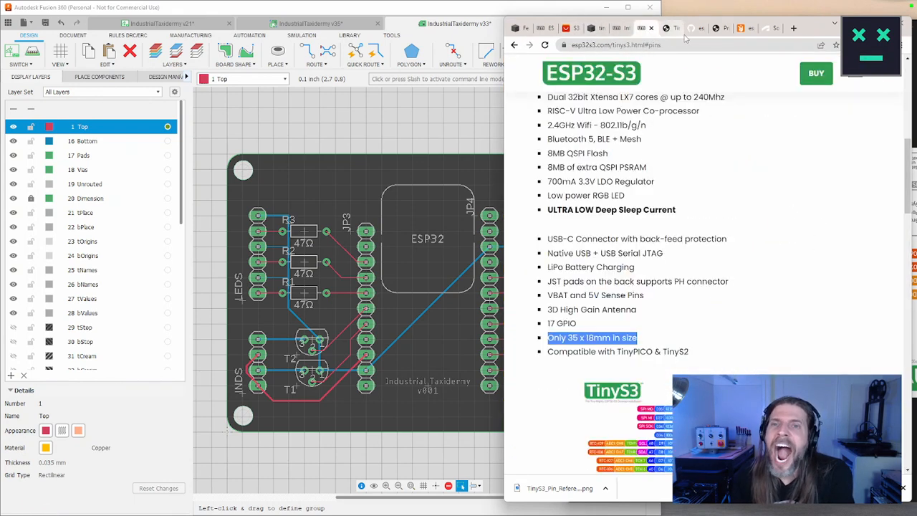
{"action": "scroll", "coordinate": [764, 195], "scroll_direction": "up", "scroll_amount": 4}
{"action": "left_click", "coordinate": [698, 32]}
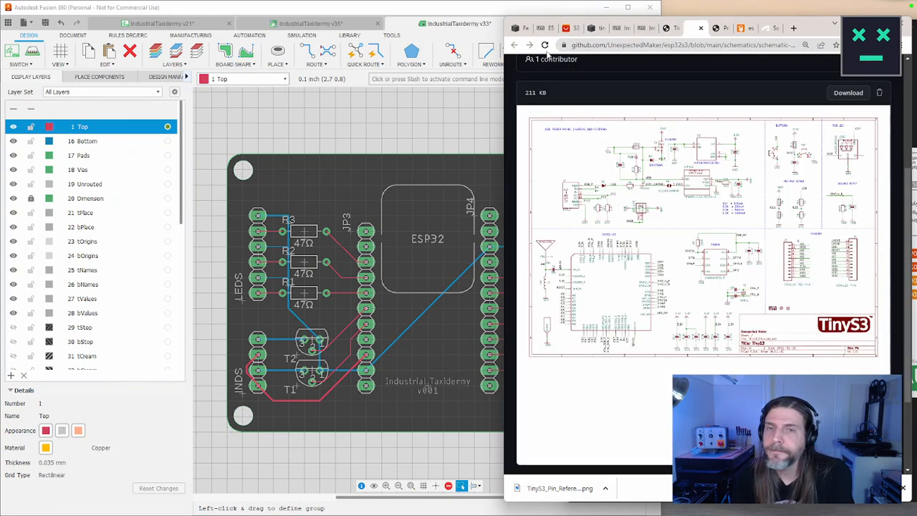
{"action": "left_click", "coordinate": [670, 28]}
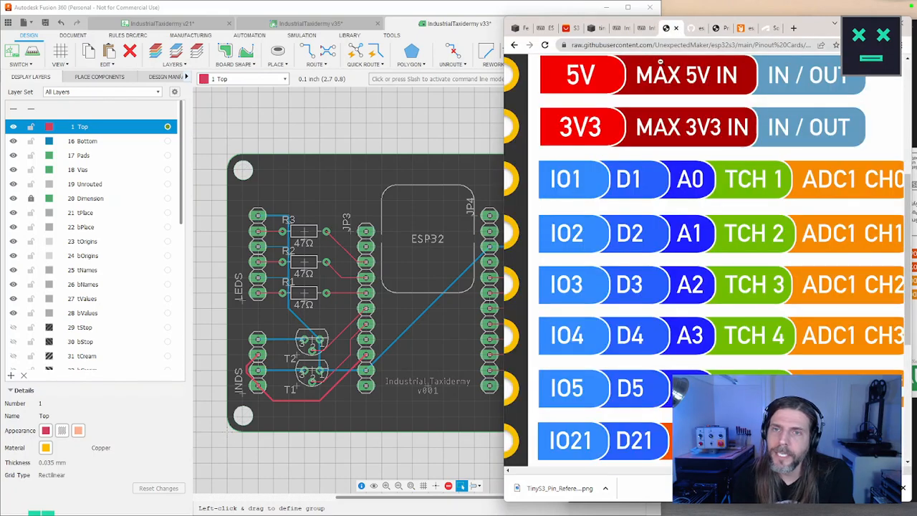
Browse UnexpectedMaker's repository list on GitHub, starting from the TinyS3_Pin_Reference.png page
{"action": "left_click", "coordinate": [514, 45]}
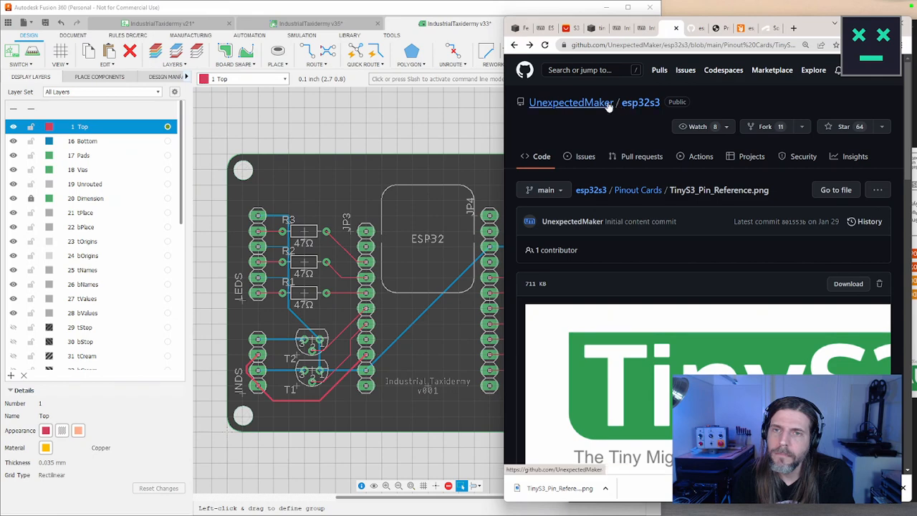
{"action": "left_click", "coordinate": [606, 102]}
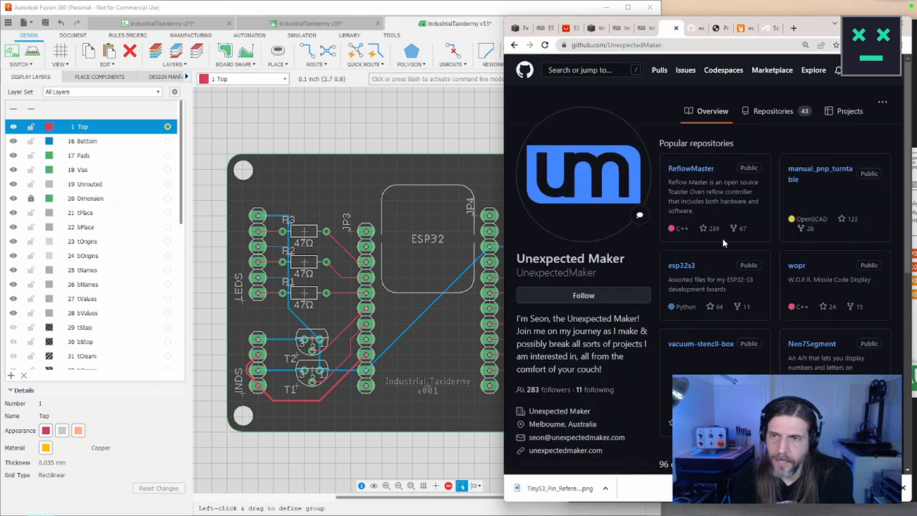
{"action": "left_click", "coordinate": [762, 114]}
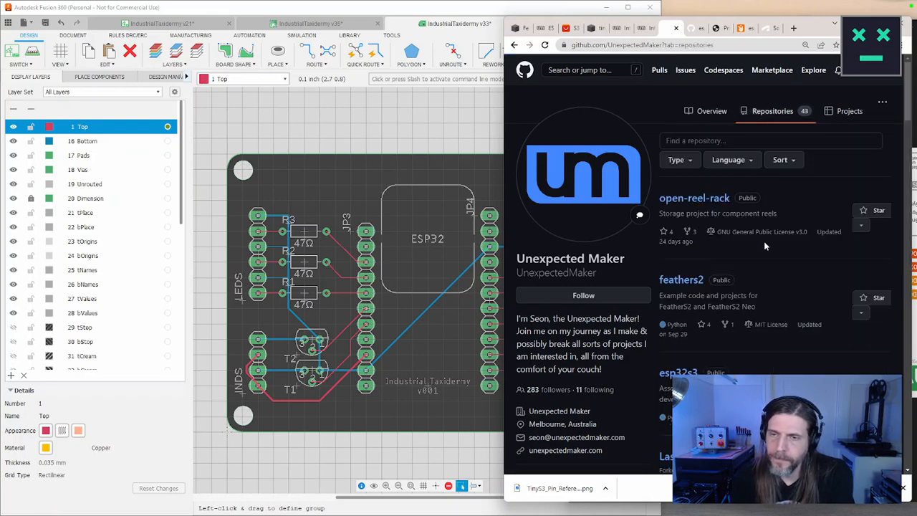
{"action": "scroll", "coordinate": [764, 245], "scroll_direction": "down", "scroll_amount": 2}
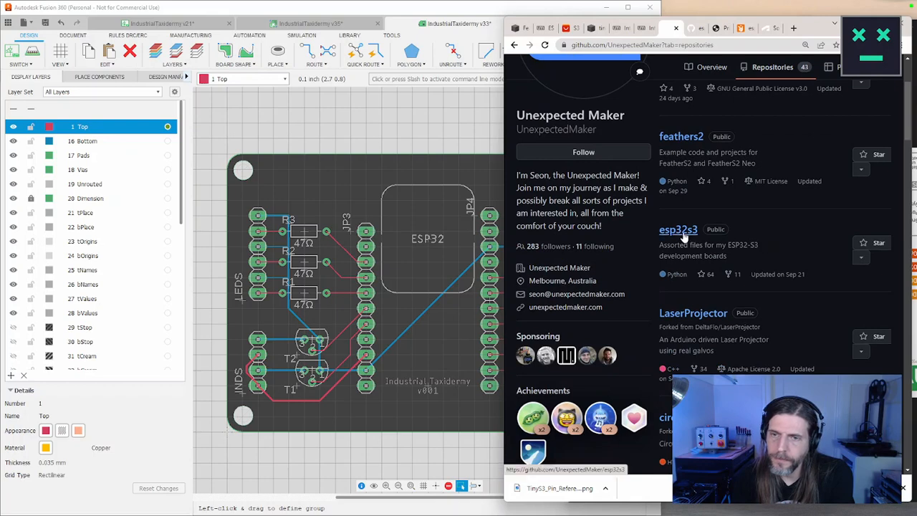
{"action": "scroll", "coordinate": [684, 236], "scroll_direction": "down", "scroll_amount": 4}
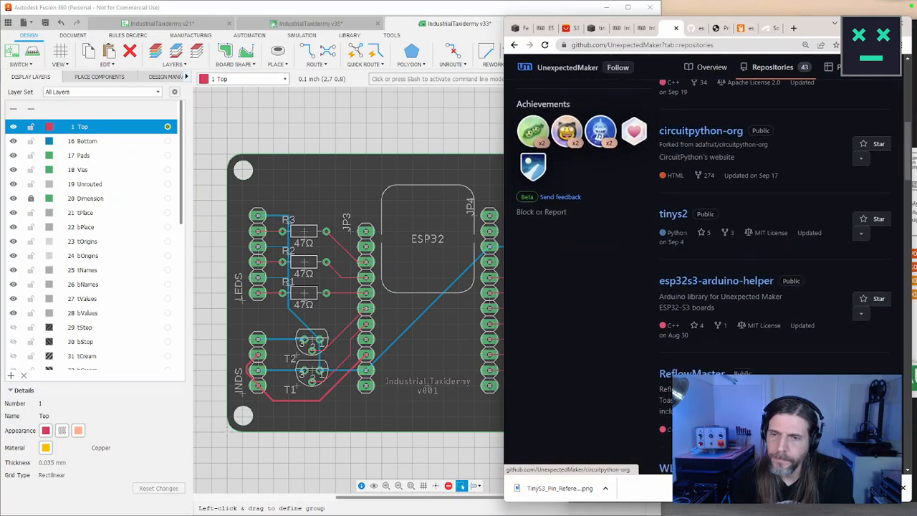
Check the 3D files folder of the tinys2 repository and return to the repository list in a widened browser window
{"action": "left_click", "coordinate": [683, 215]}
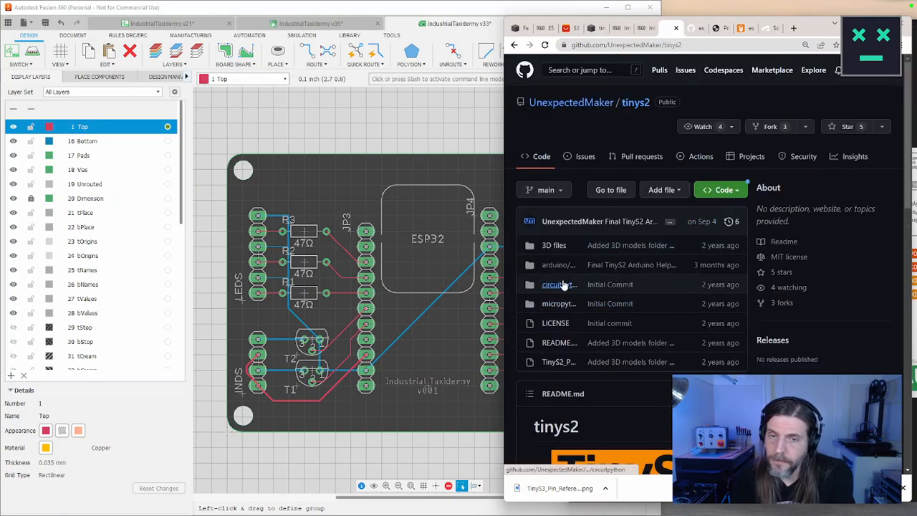
{"action": "left_click", "coordinate": [556, 246]}
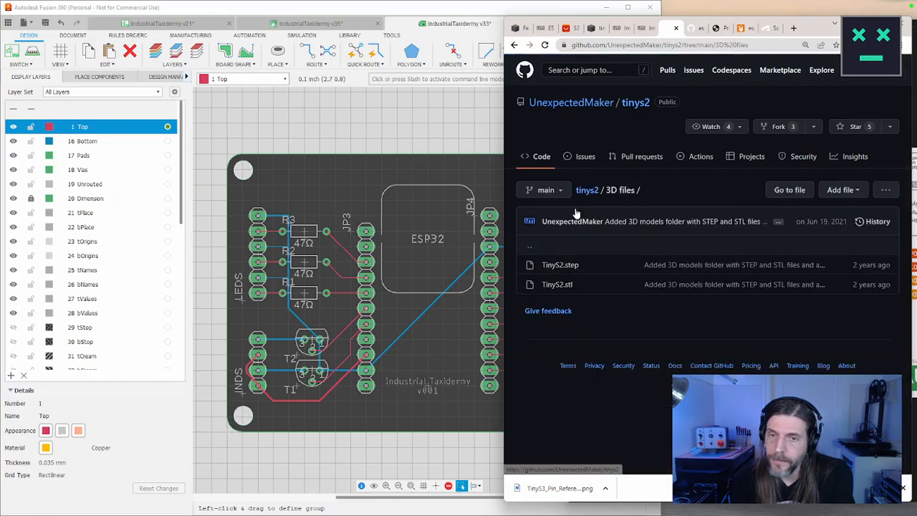
{"action": "left_click", "coordinate": [514, 45]}
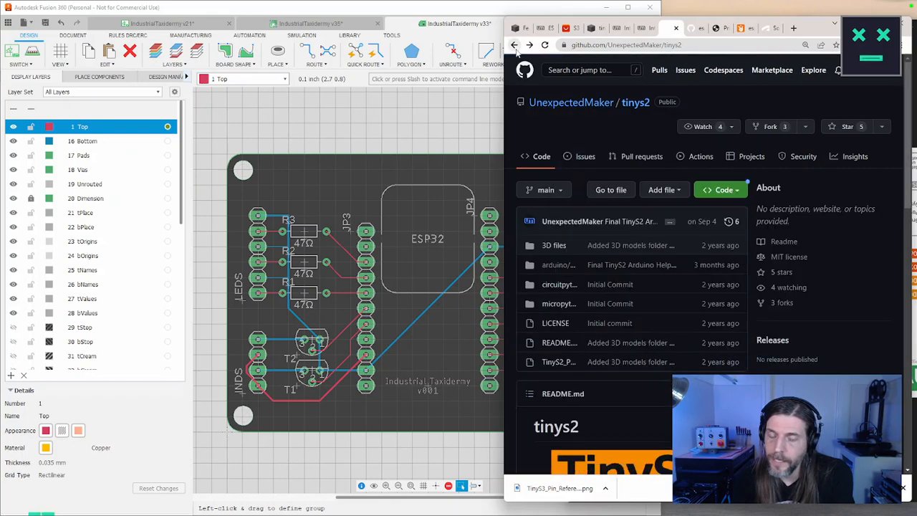
{"action": "left_click_drag", "start_coordinate": [504, 232], "coordinate": [406, 230]}
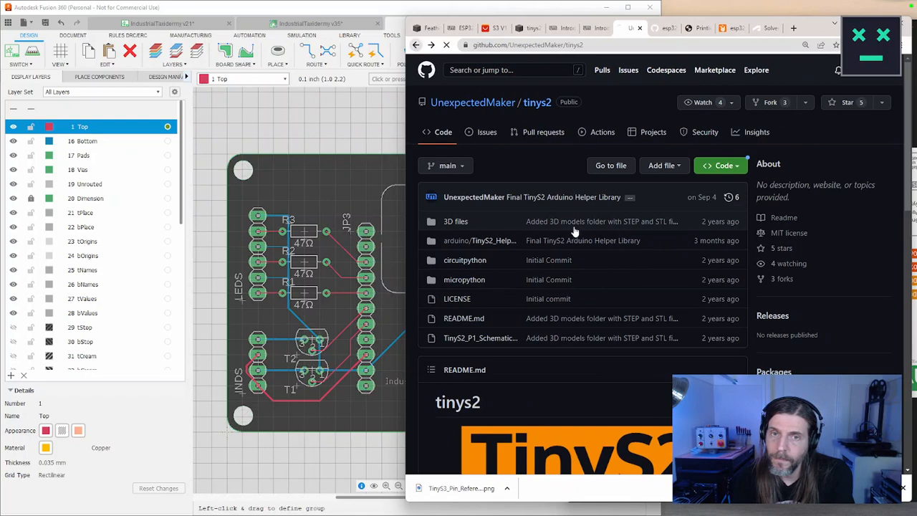
{"action": "scroll", "coordinate": [573, 247], "scroll_direction": "up", "scroll_amount": 5}
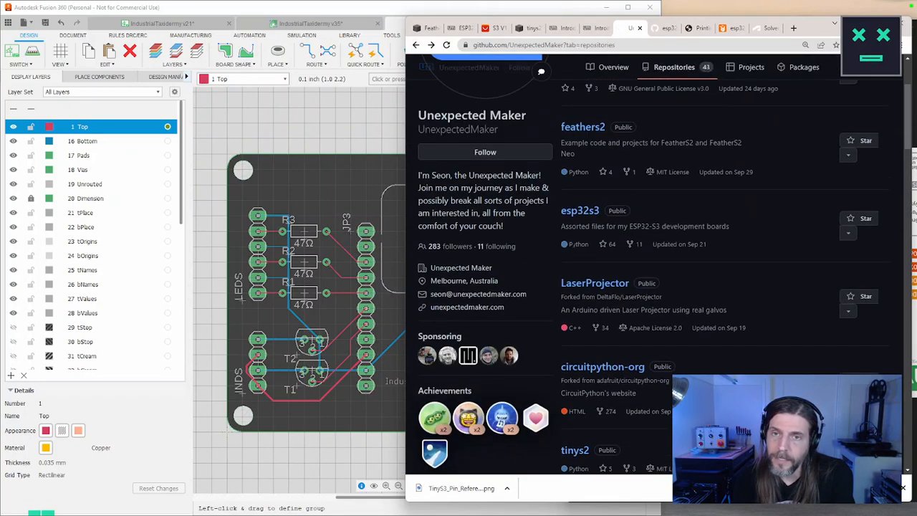
Open the TinyS3_P4.step page in the 3d models folder of the esp32s3 repository
{"action": "left_click", "coordinate": [579, 212]}
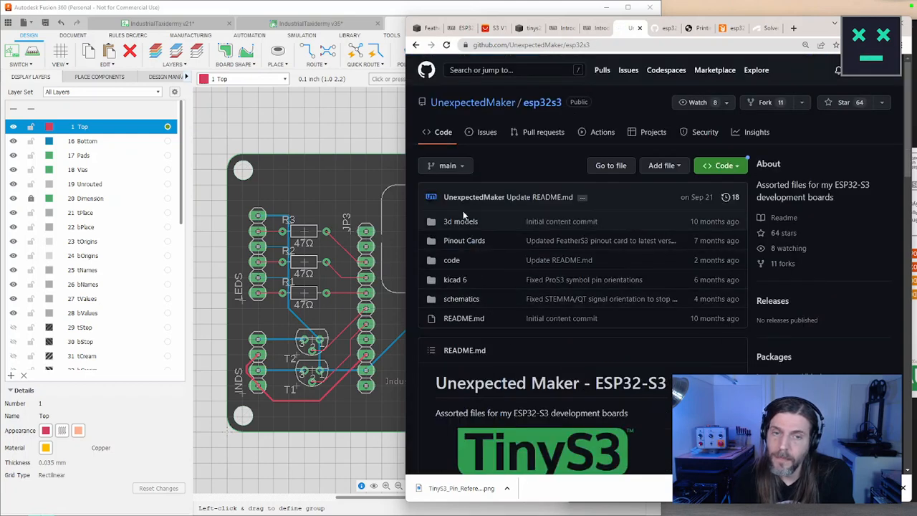
{"action": "left_click", "coordinate": [462, 222]}
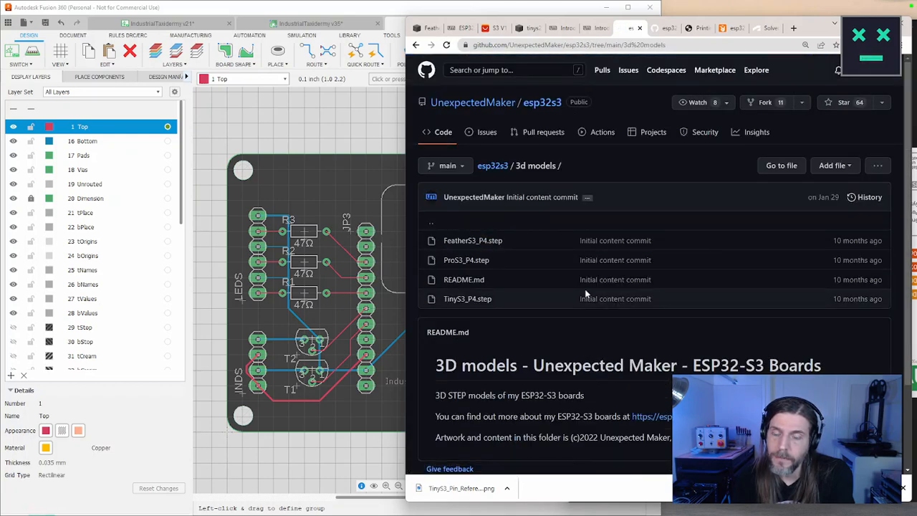
{"action": "left_click", "coordinate": [472, 301]}
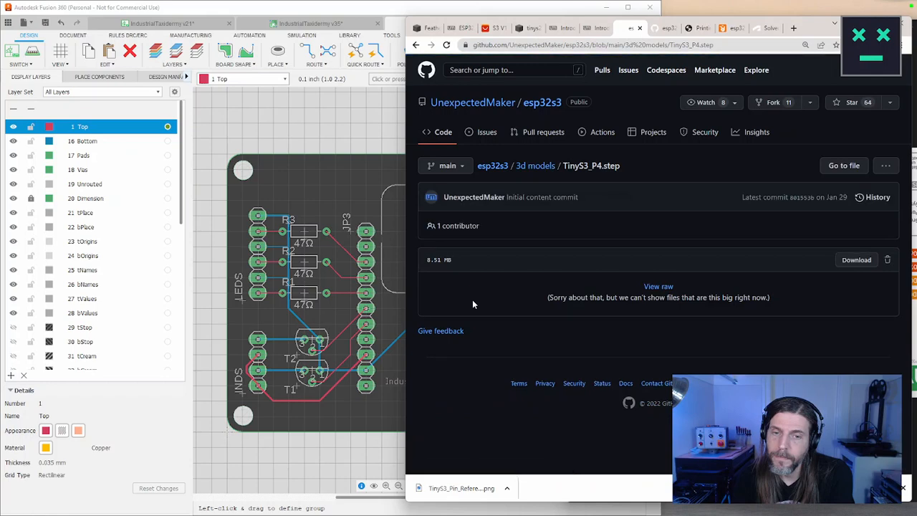
Download the TinyS3_P4.step model and save it to the Desktop under its original file name
{"action": "left_click", "coordinate": [856, 260]}
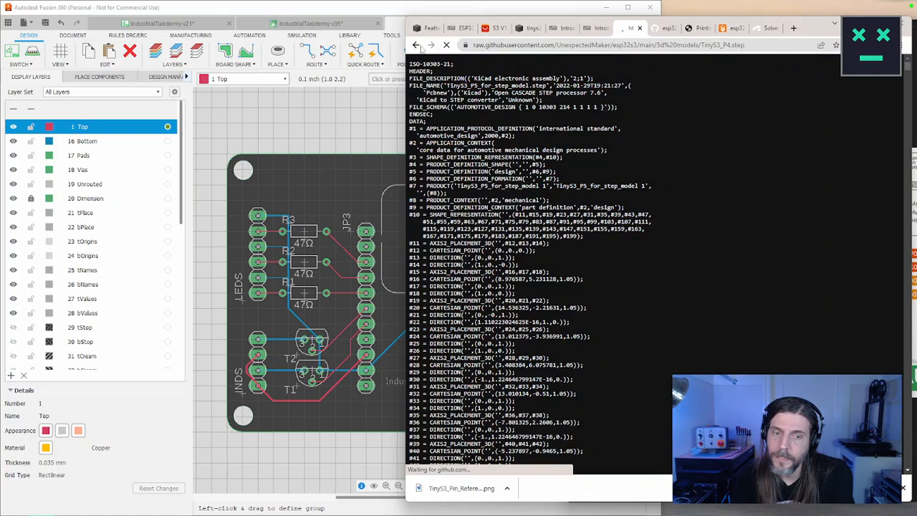
{"action": "left_click", "coordinate": [415, 45]}
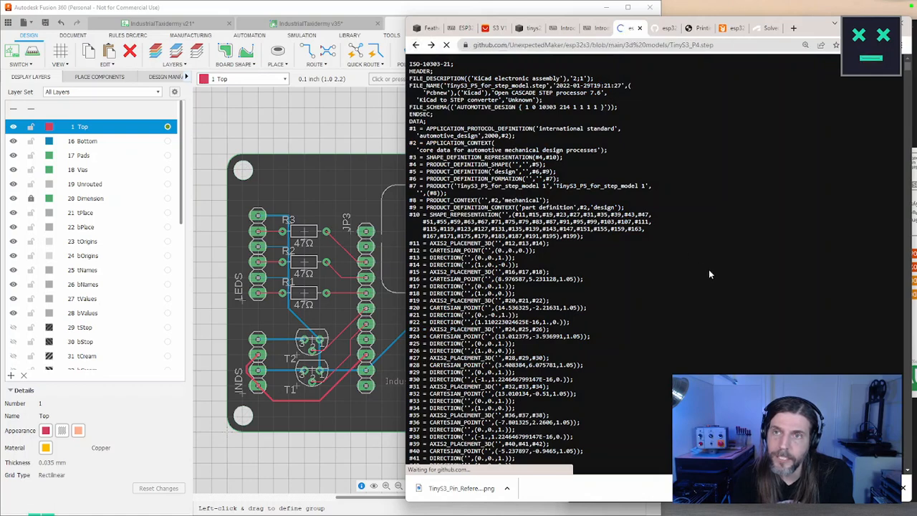
{"action": "right_click", "coordinate": [848, 261]}
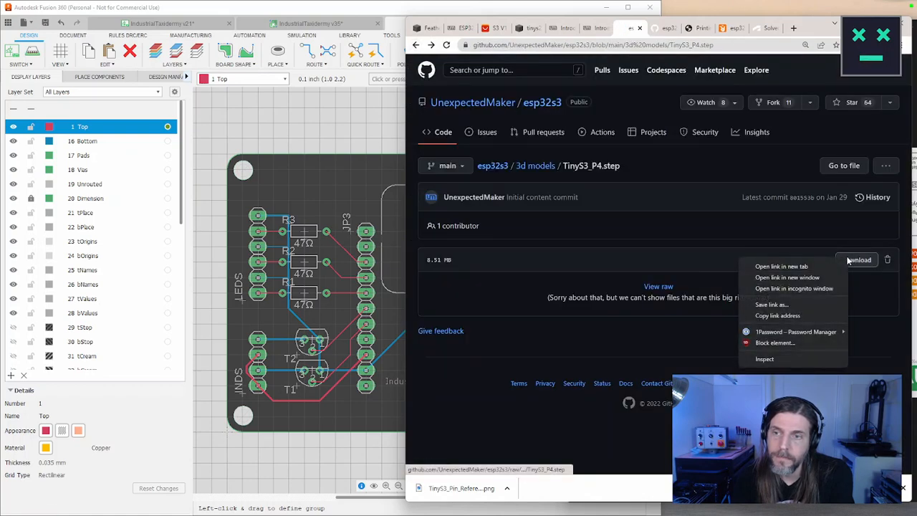
{"action": "left_click", "coordinate": [782, 305]}
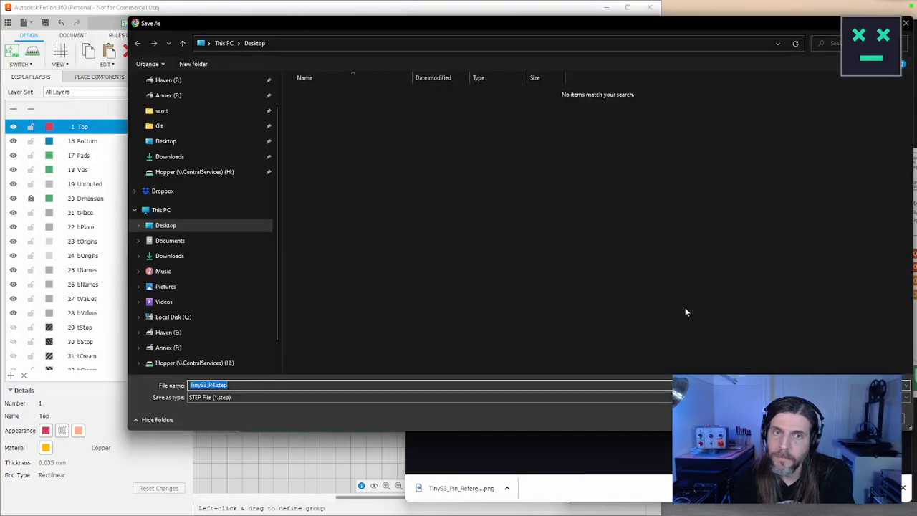
{"action": "key", "text": "Return"}
Save the board layout with the version description "User Saved" and push it to the 3D PCB using the Recommended preset
{"action": "left_click", "coordinate": [360, 110]}
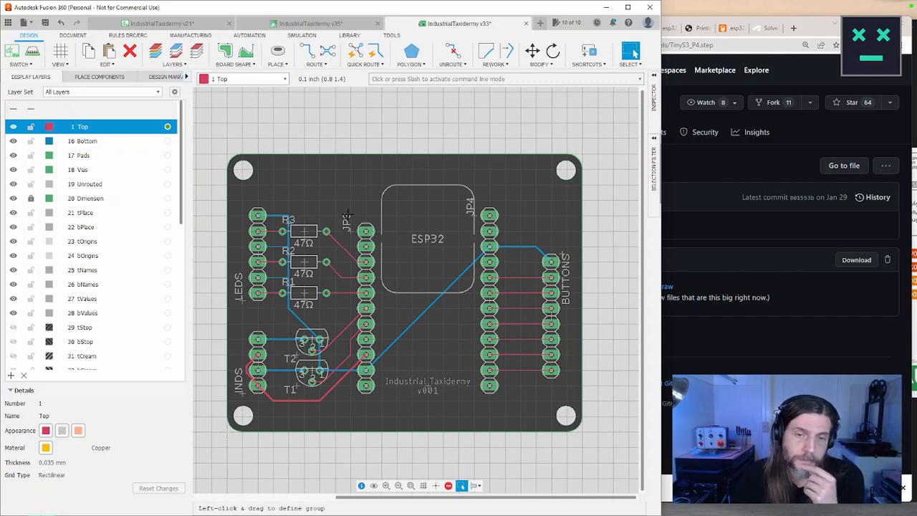
{"action": "key", "text": "ctrl+s"}
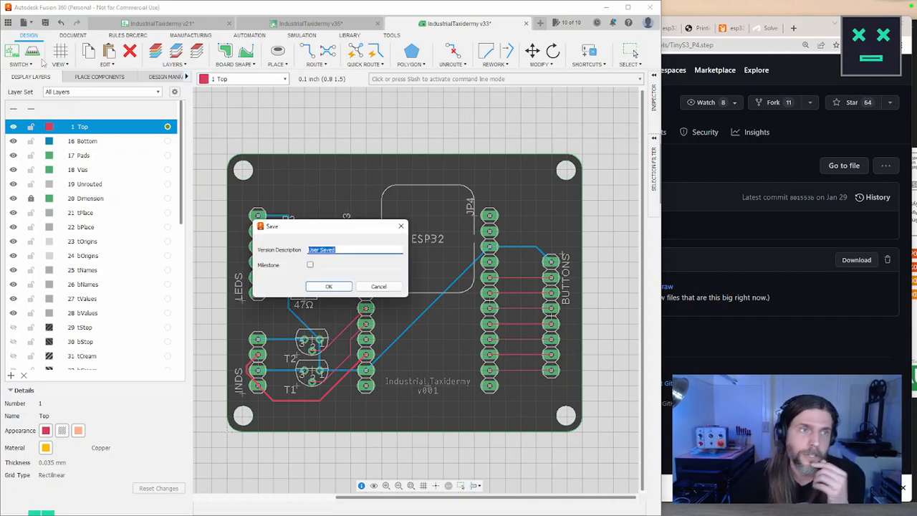
{"action": "left_click", "coordinate": [328, 286]}
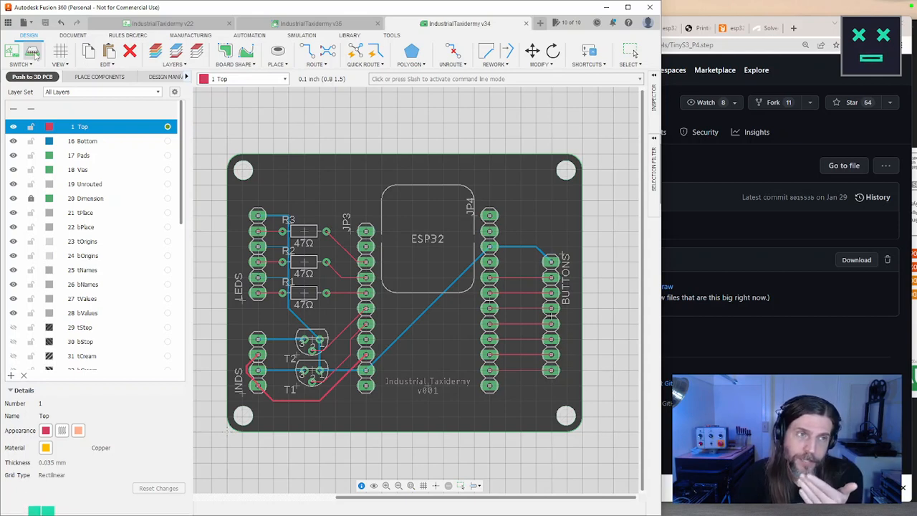
{"action": "left_click", "coordinate": [33, 54]}
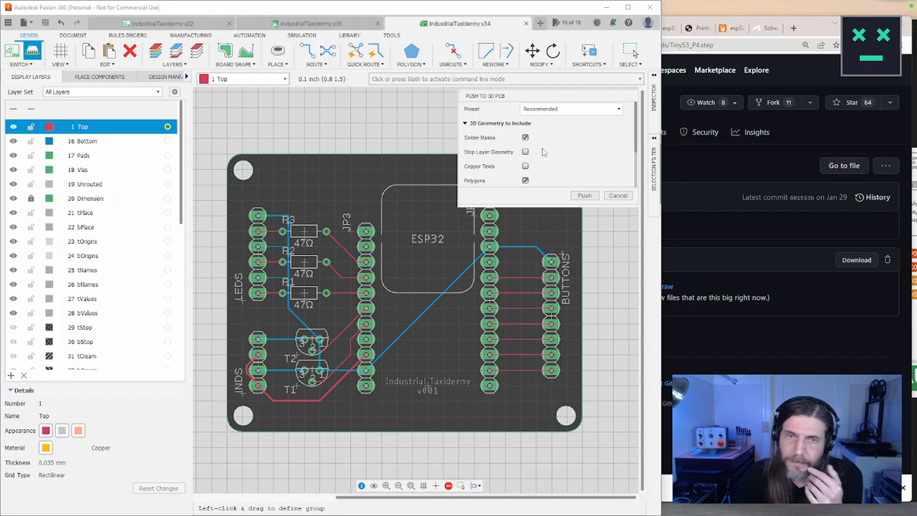
{"action": "left_click", "coordinate": [585, 196]}
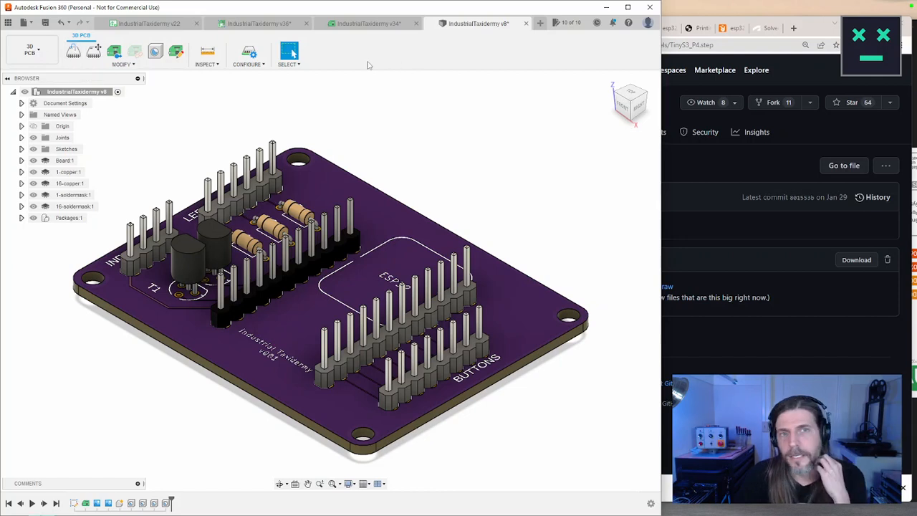
{"action": "right_click", "coordinate": [394, 111]}
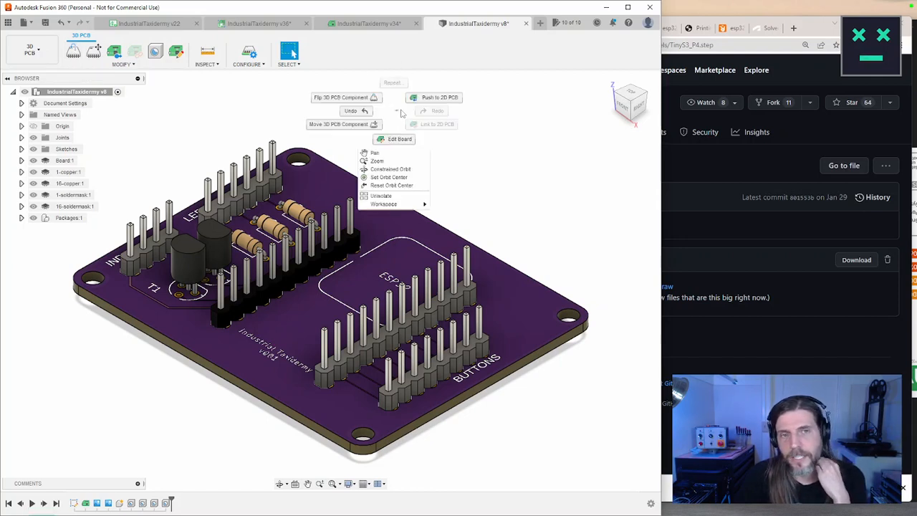
{"action": "left_click", "coordinate": [477, 159]}
{"action": "key", "text": "s"}
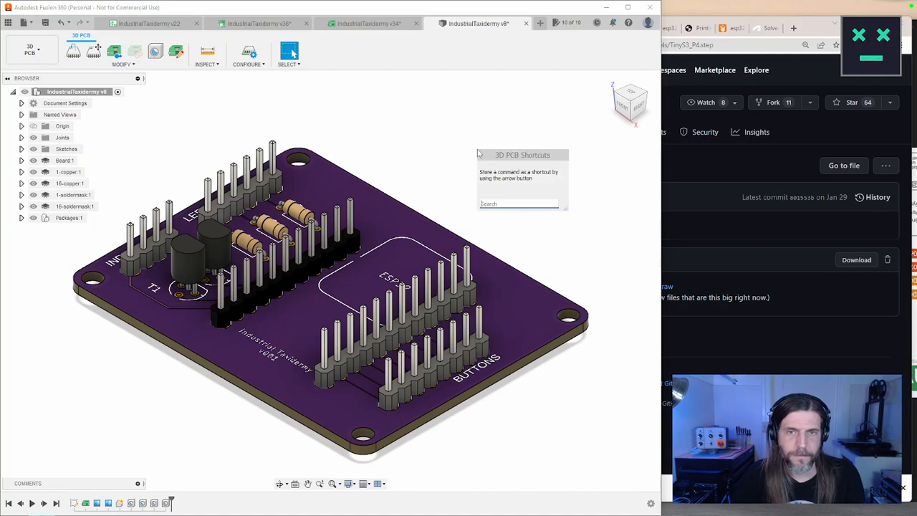
{"action": "key", "text": "Escape"}
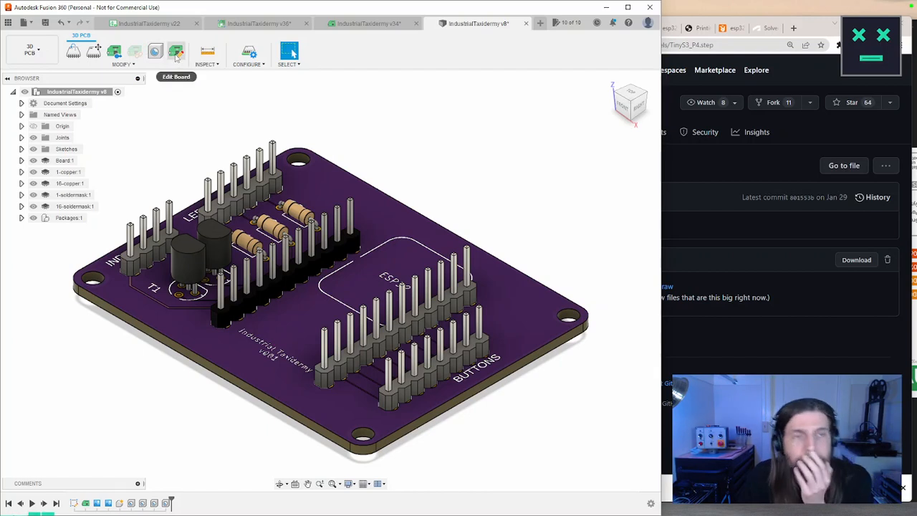
{"action": "left_click", "coordinate": [252, 65]}
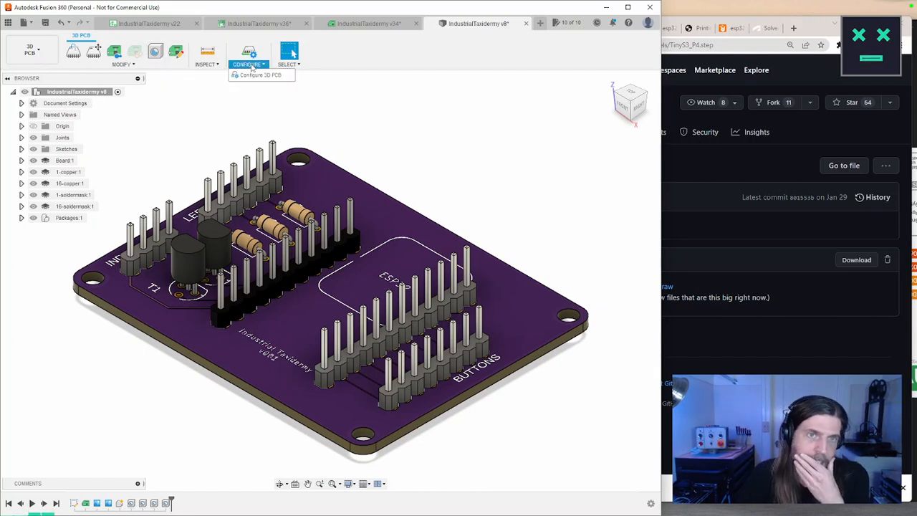
{"action": "left_click", "coordinate": [252, 65]}
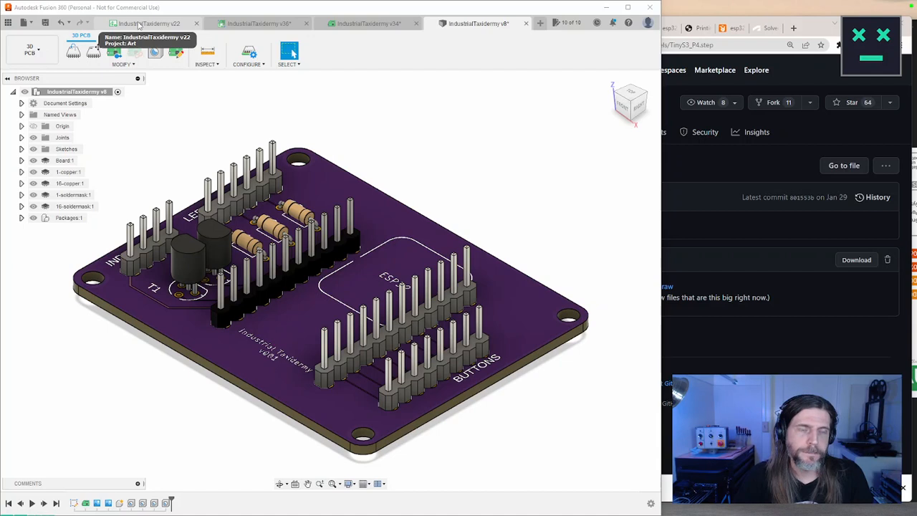
Open the recovery document of the IndustrialControls design and hide its BoxStand component
{"action": "left_click", "coordinate": [7, 23]}
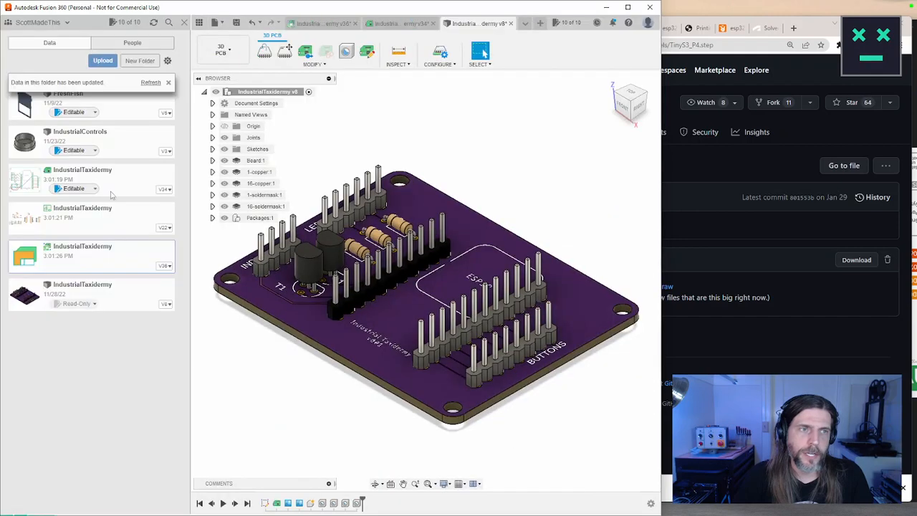
{"action": "double_click", "coordinate": [114, 147]}
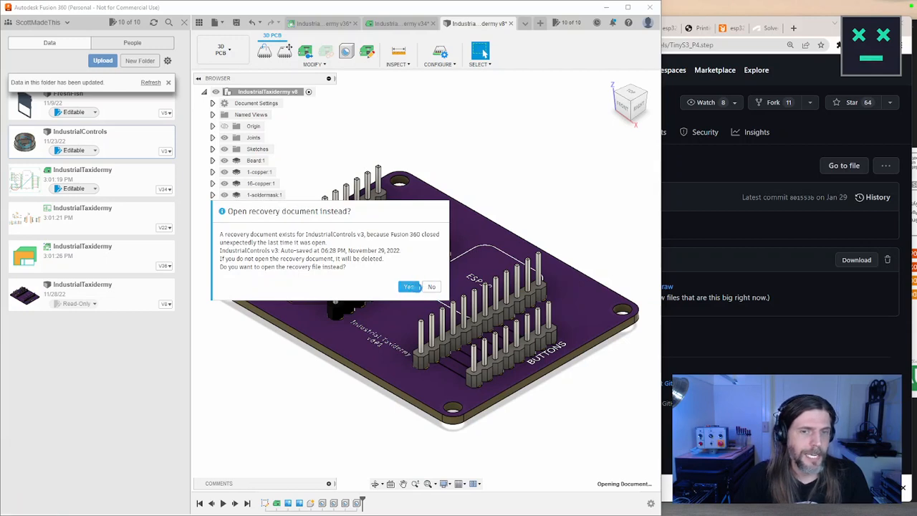
{"action": "left_click", "coordinate": [413, 287]}
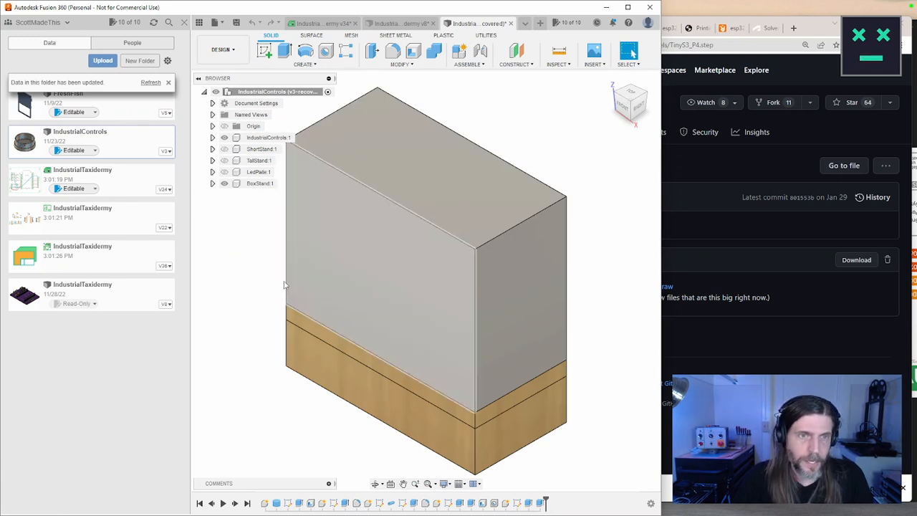
{"action": "left_click", "coordinate": [224, 184]}
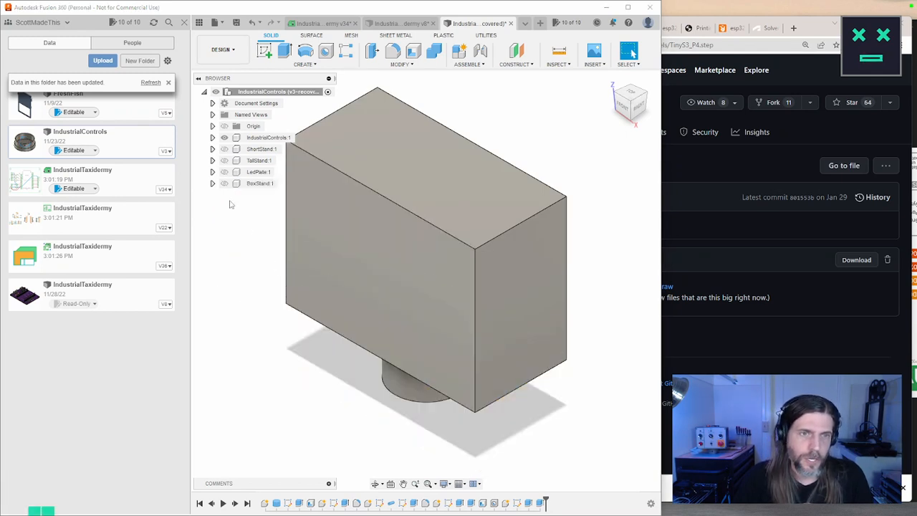
Insert the IndustrialTaxidermy 3D PCB into the IndustrialControls design without offset, hiding the IndustrialControls:1 component and showing the origin
{"action": "left_click_drag", "start_coordinate": [29, 302], "coordinate": [233, 262]}
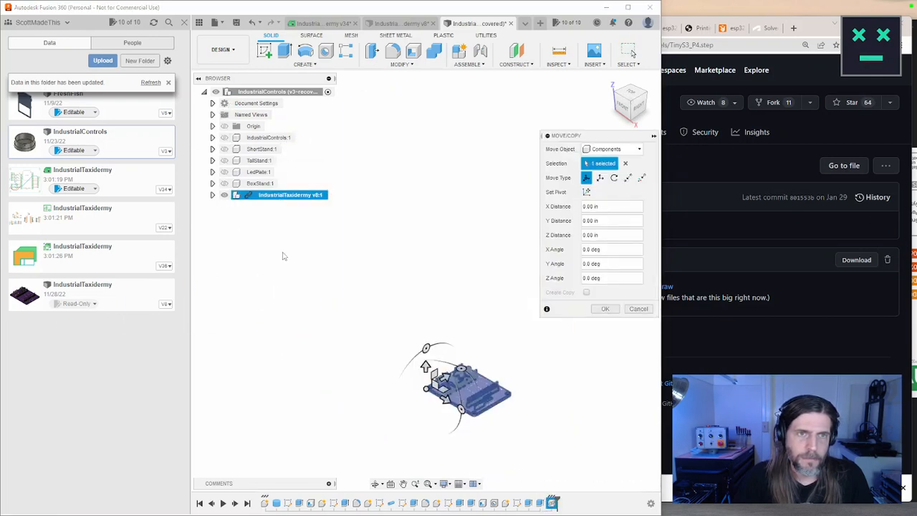
{"action": "scroll", "coordinate": [482, 421], "scroll_direction": "up", "scroll_amount": 1}
{"action": "middle_click_drag", "start_coordinate": [484, 422], "coordinate": [467, 355]}
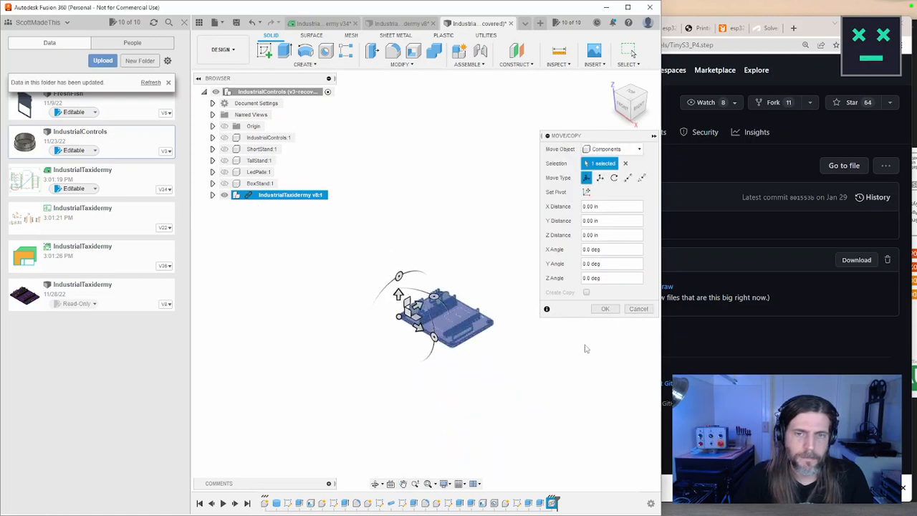
{"action": "middle_click_drag", "start_coordinate": [521, 374], "coordinate": [473, 424]}
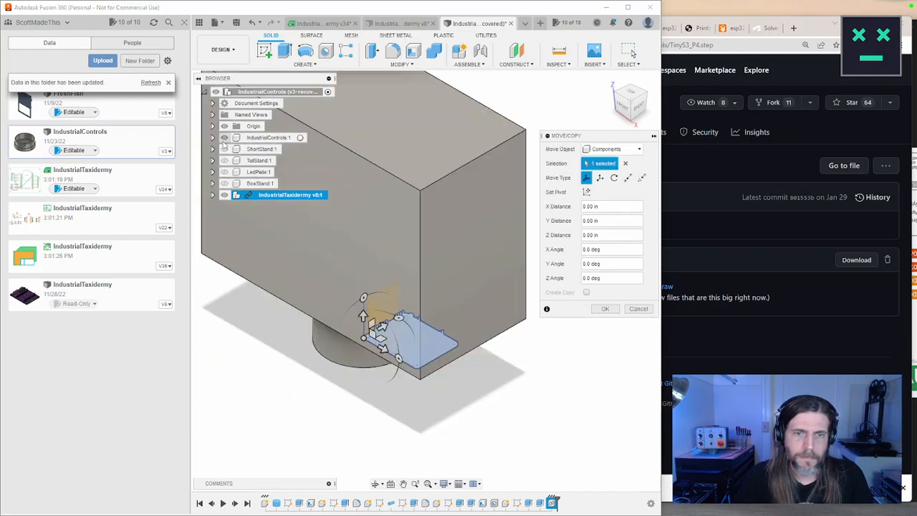
{"action": "left_click", "coordinate": [605, 309]}
{"action": "scroll", "coordinate": [468, 404], "scroll_direction": "down", "scroll_amount": 2}
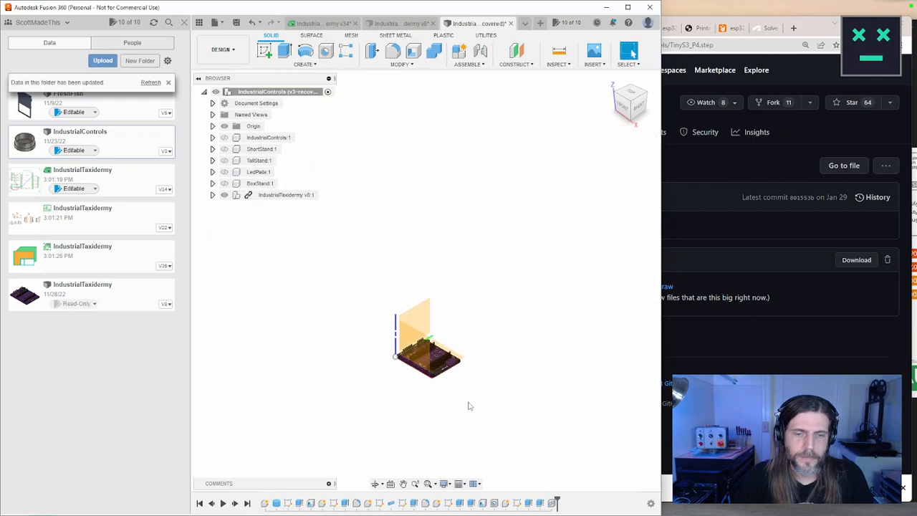
{"action": "scroll", "coordinate": [469, 404], "scroll_direction": "up", "scroll_amount": 7}
{"action": "middle_click_drag", "start_coordinate": [466, 364], "coordinate": [517, 415]}
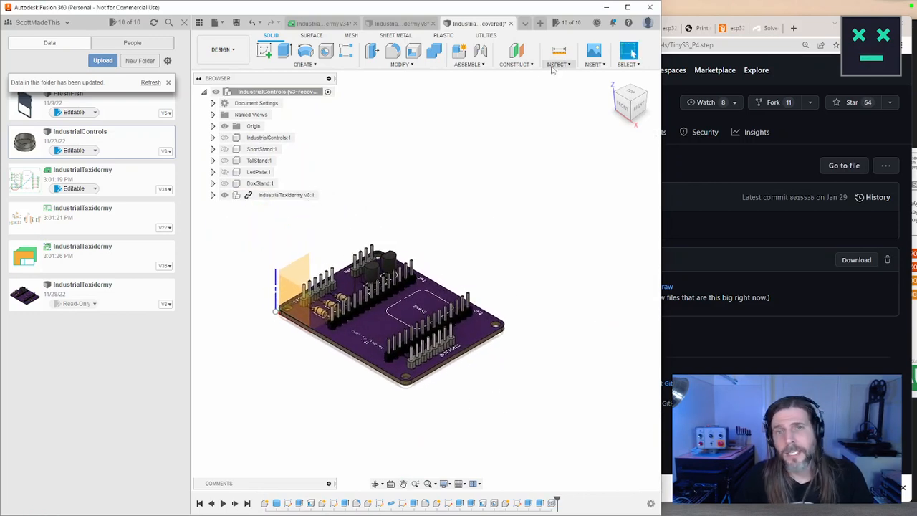
{"action": "left_click", "coordinate": [594, 65]}
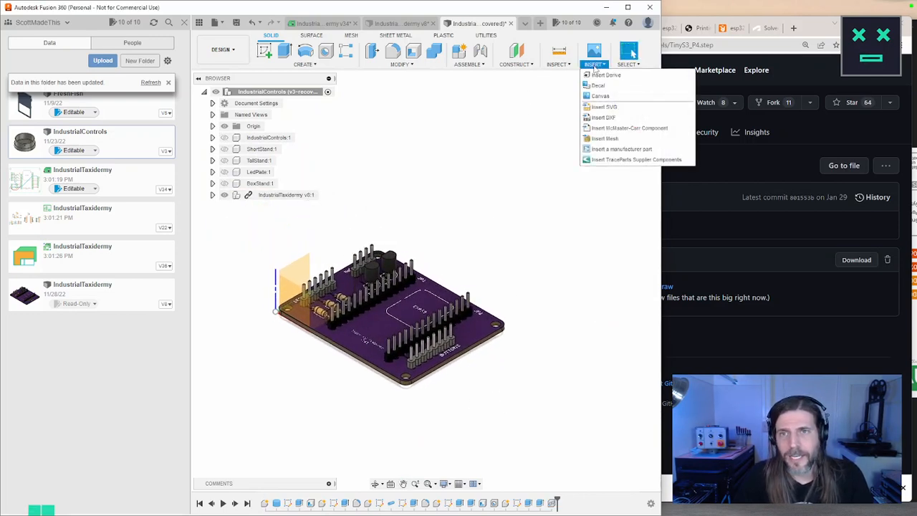
{"action": "left_click", "coordinate": [604, 138]}
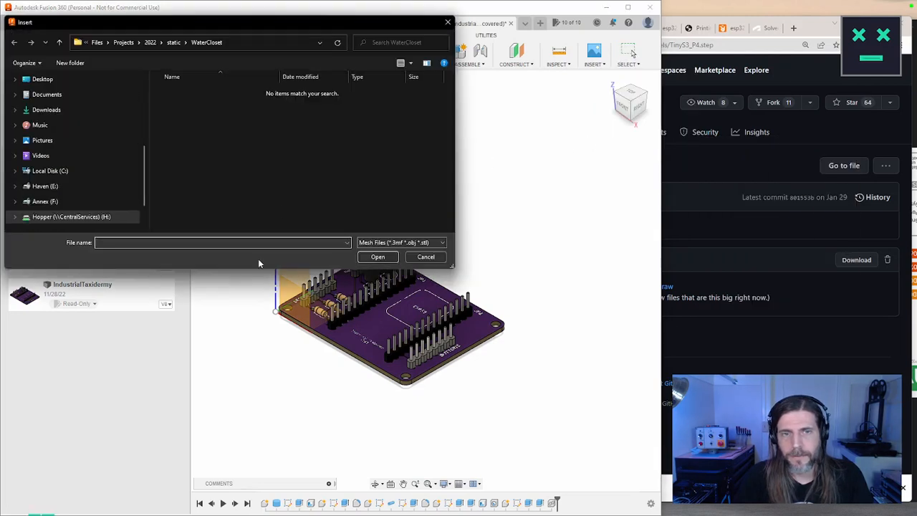
{"action": "left_click", "coordinate": [415, 244]}
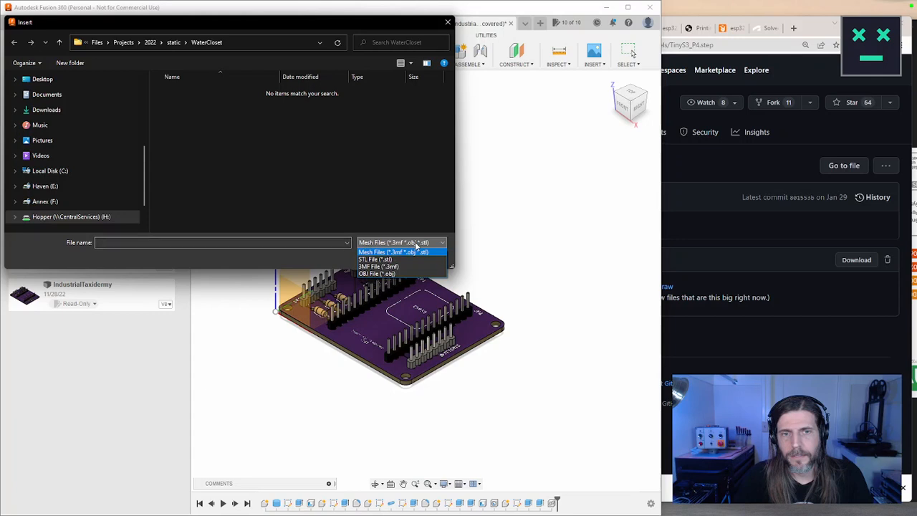
{"action": "left_click", "coordinate": [303, 262]}
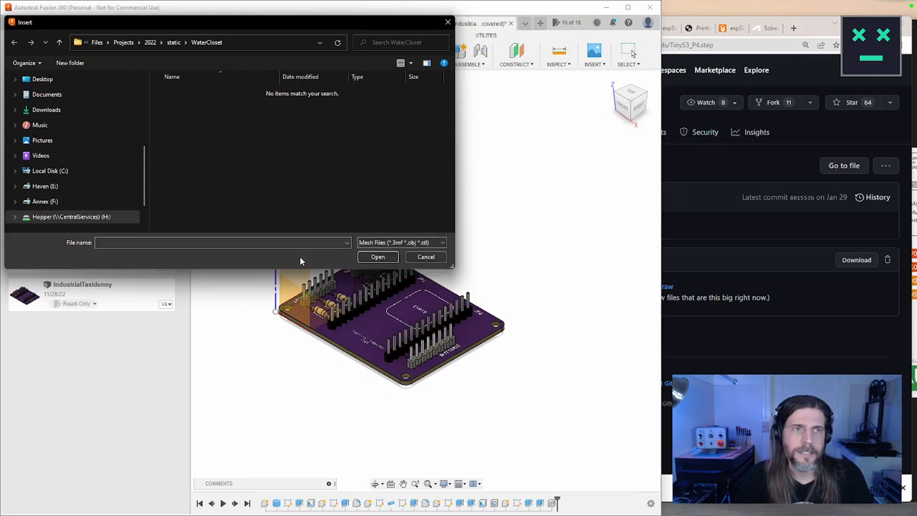
{"action": "left_click", "coordinate": [71, 110]}
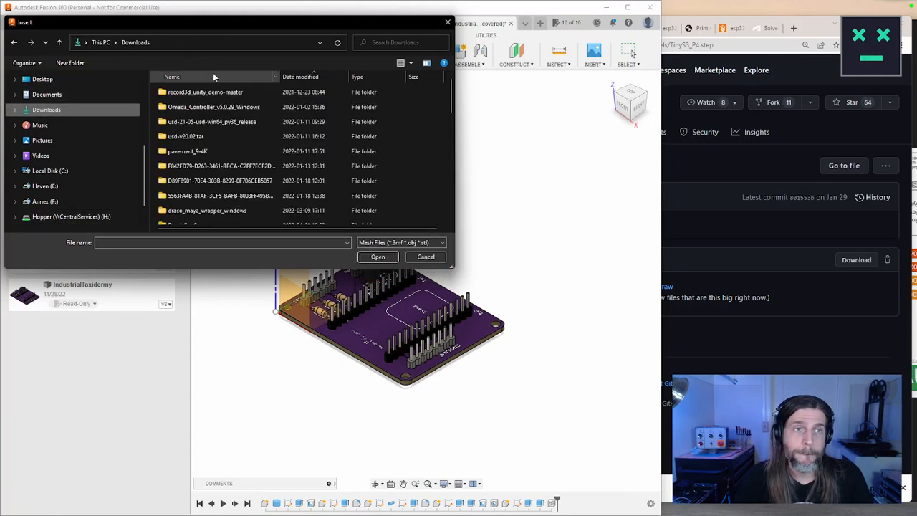
{"action": "left_click", "coordinate": [66, 80]}
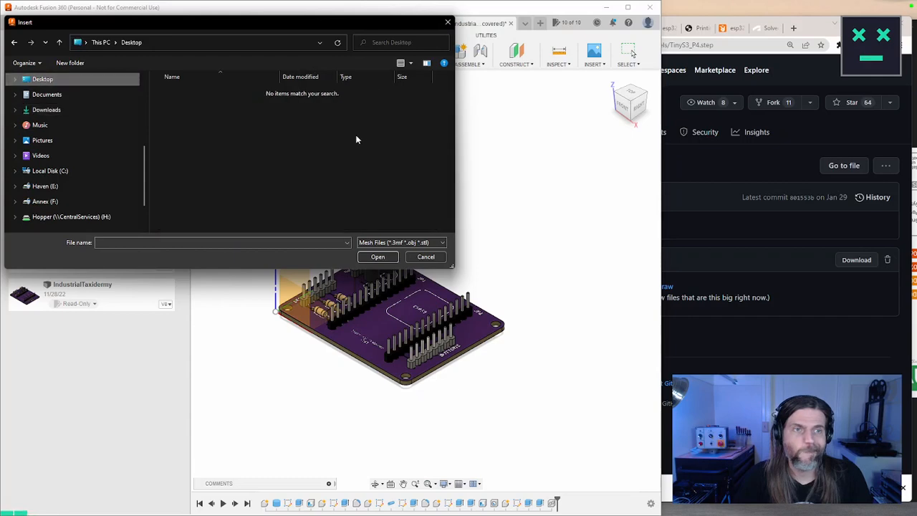
{"action": "left_click", "coordinate": [425, 256]}
Switch to the browser and check the files in the 3d models folder of the esp32s3 repository
{"action": "left_click", "coordinate": [782, 334]}
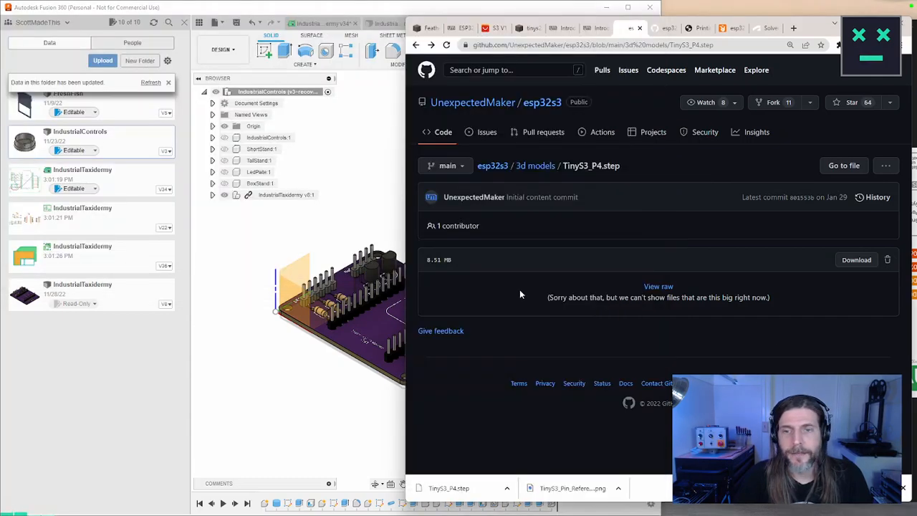
{"action": "left_click", "coordinate": [544, 169]}
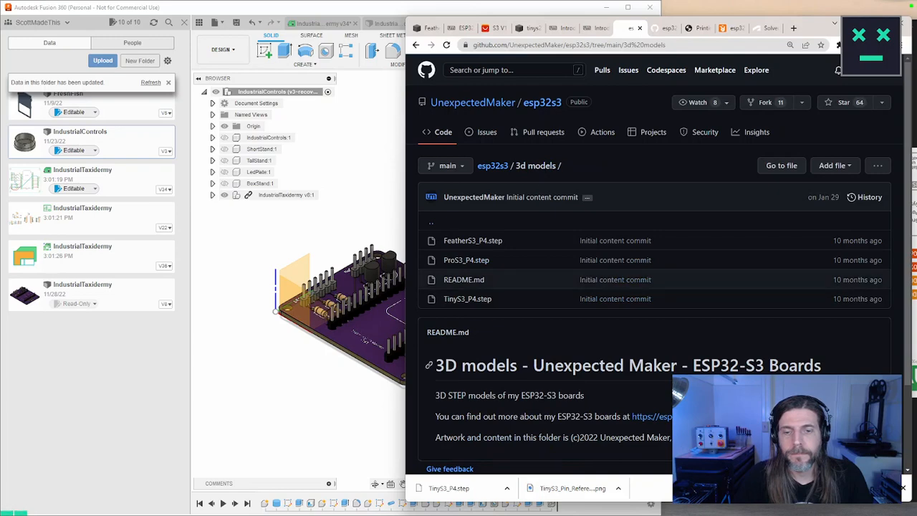
{"action": "scroll", "coordinate": [645, 279], "scroll_direction": "down", "scroll_amount": 2}
{"action": "left_click", "coordinate": [403, 13]}
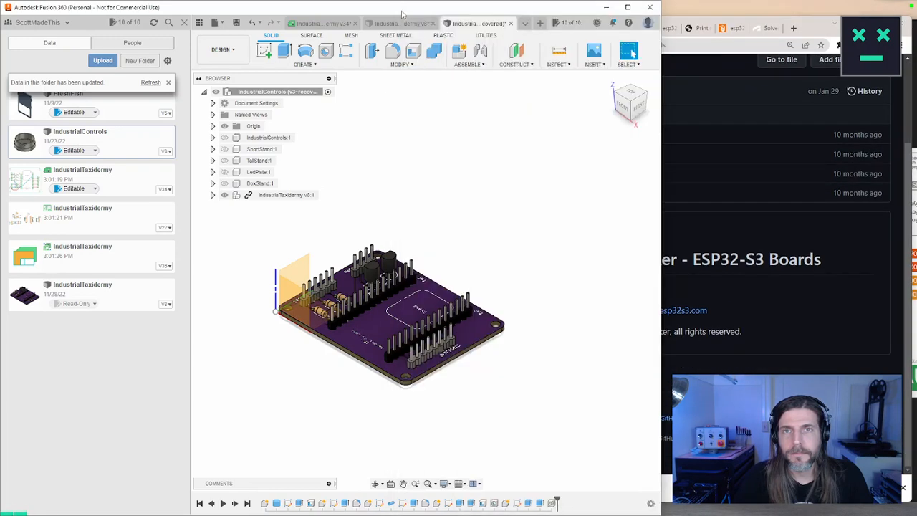
{"action": "left_click", "coordinate": [593, 65]}
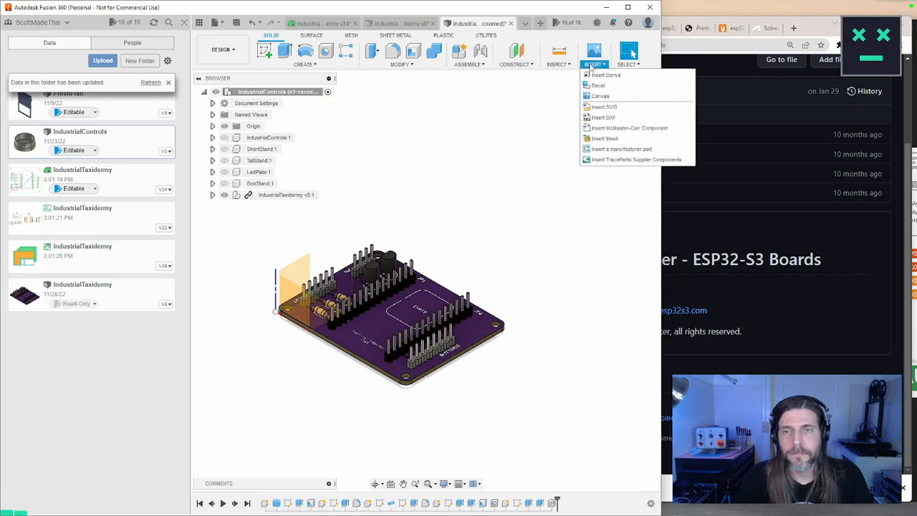
{"action": "left_click", "coordinate": [613, 159]}
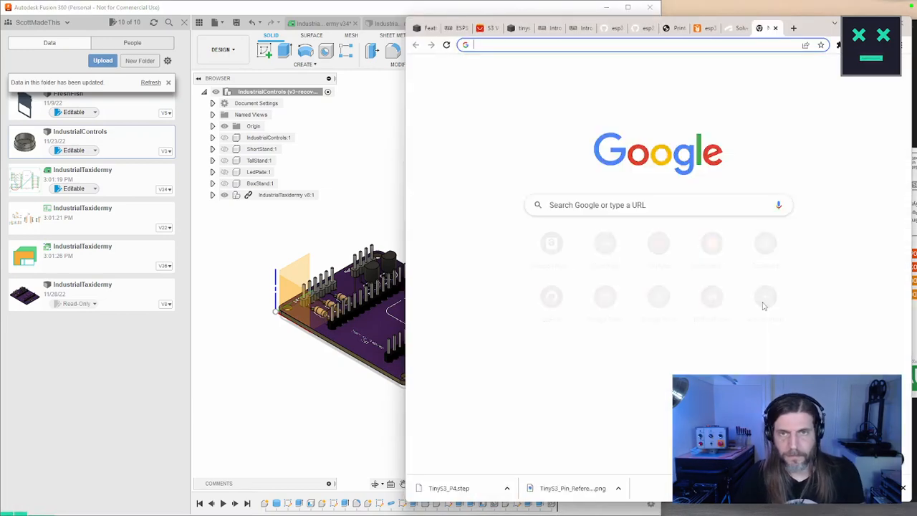
Search Google in a new browser tab for "fusion 360 insert step file" and look through the results
{"action": "type", "text": "fusion"}
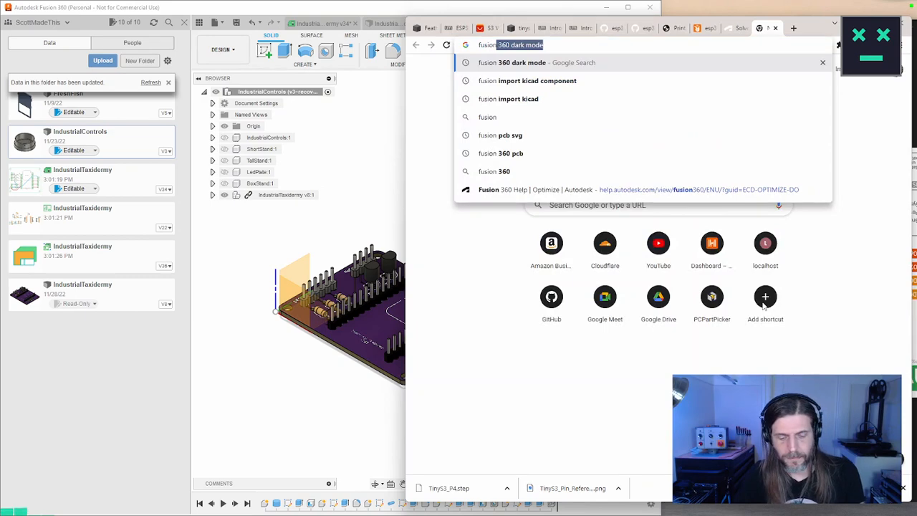
{"action": "type", "text": " 36 insert"}
{"action": "key", "text": "BackSpace"}
{"action": "key", "text": "BackSpace"}
{"action": "key", "text": "BackSpace"}
{"action": "key", "text": "BackSpace"}
{"action": "key", "text": "BackSpace"}
{"action": "key", "text": "BackSpace"}
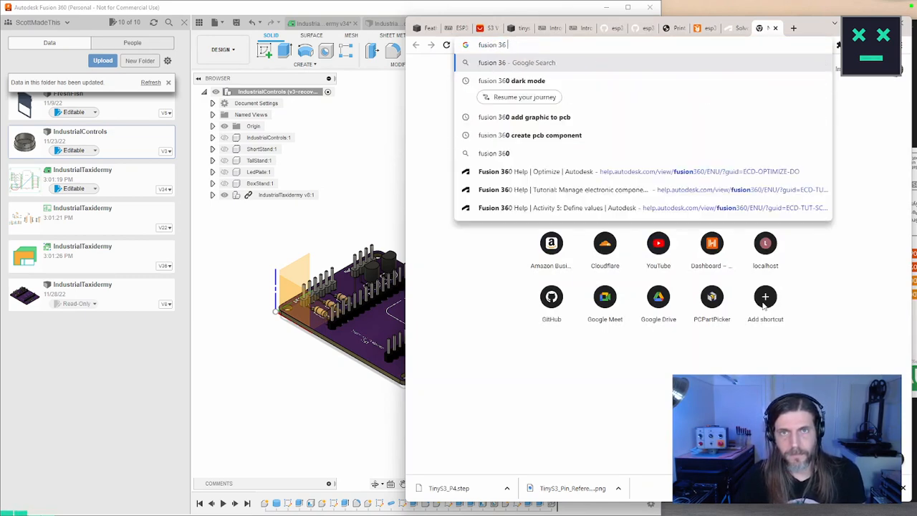
{"action": "type", "text": "0 insert step file"}
{"action": "key", "text": "Return"}
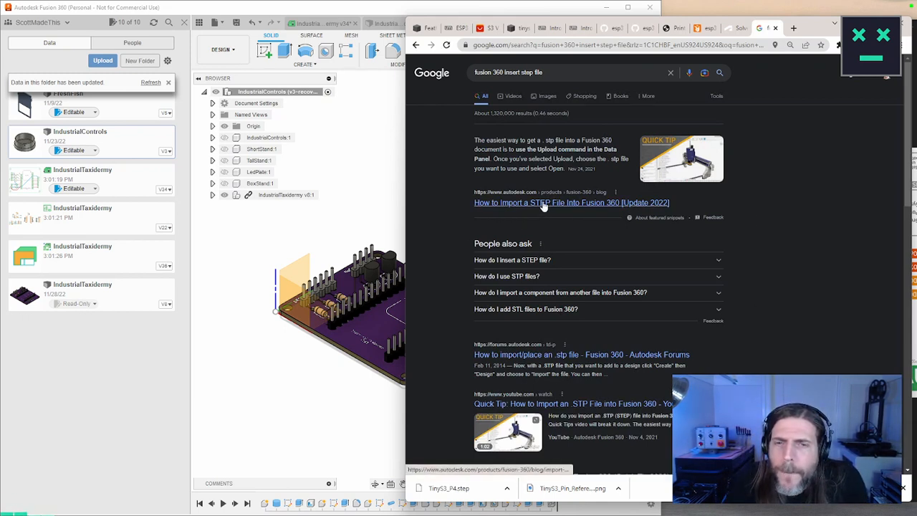
{"action": "scroll", "coordinate": [543, 205], "scroll_direction": "down", "scroll_amount": 2}
{"action": "scroll", "coordinate": [535, 220], "scroll_direction": "up", "scroll_amount": 1}
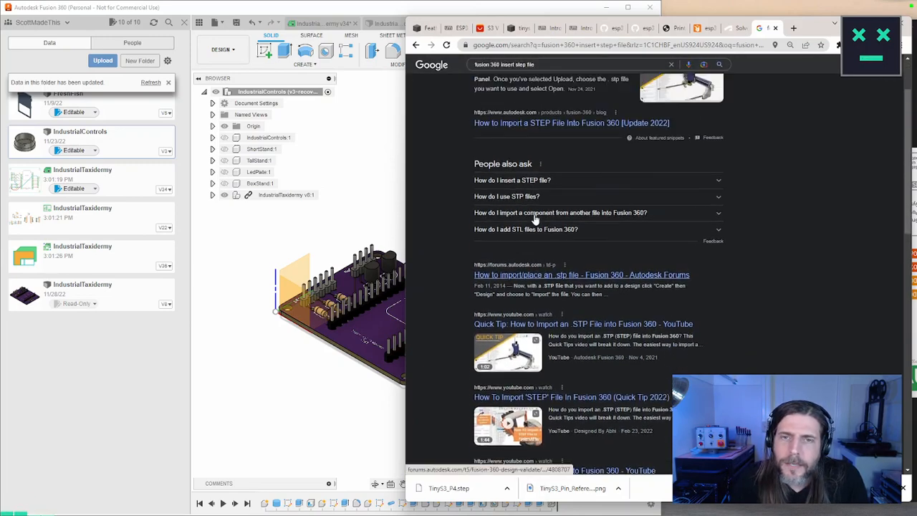
{"action": "scroll", "coordinate": [534, 220], "scroll_direction": "down", "scroll_amount": 1}
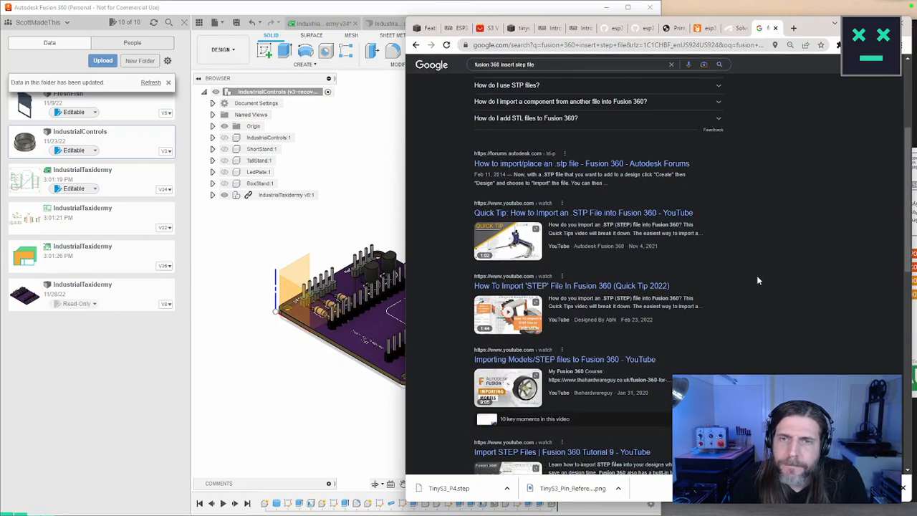
Look through the search results for STEP import guidance and read the futurelab3d article on importing an .STP file into Fusion 360
{"action": "scroll", "coordinate": [758, 277], "scroll_direction": "down", "scroll_amount": 2}
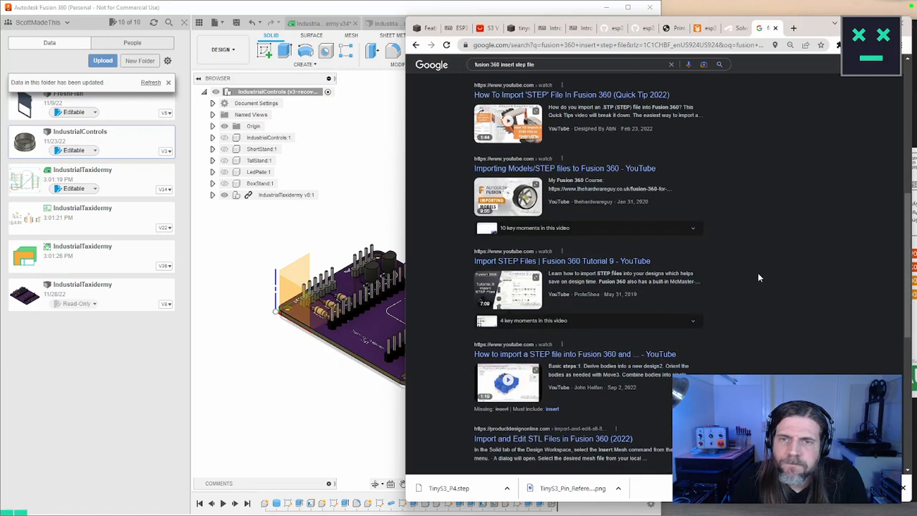
{"action": "scroll", "coordinate": [760, 277], "scroll_direction": "down", "scroll_amount": 2}
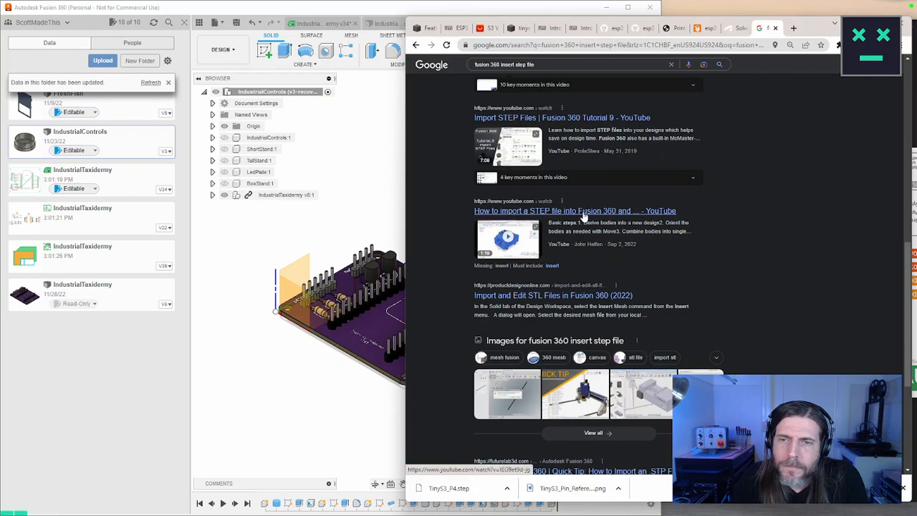
{"action": "scroll", "coordinate": [584, 215], "scroll_direction": "down", "scroll_amount": 1}
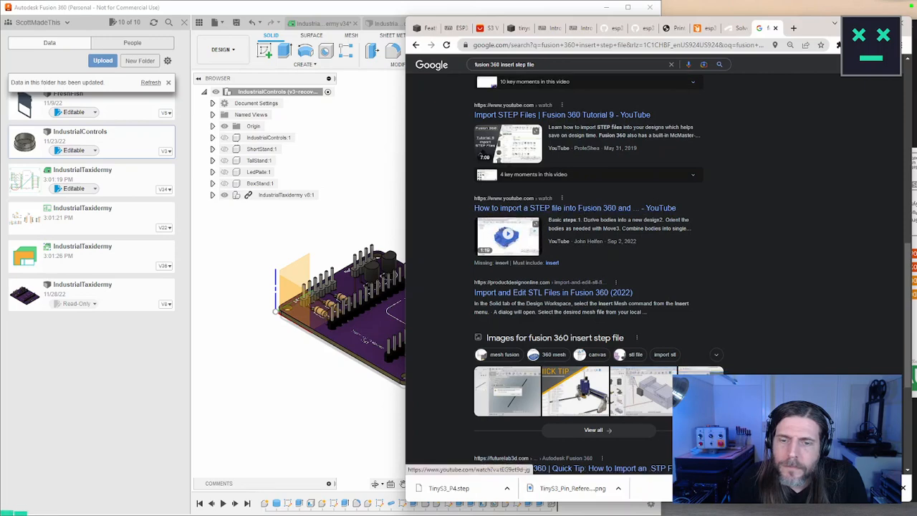
{"action": "scroll", "coordinate": [584, 215], "scroll_direction": "down", "scroll_amount": 3}
{"action": "left_click", "coordinate": [582, 239]}
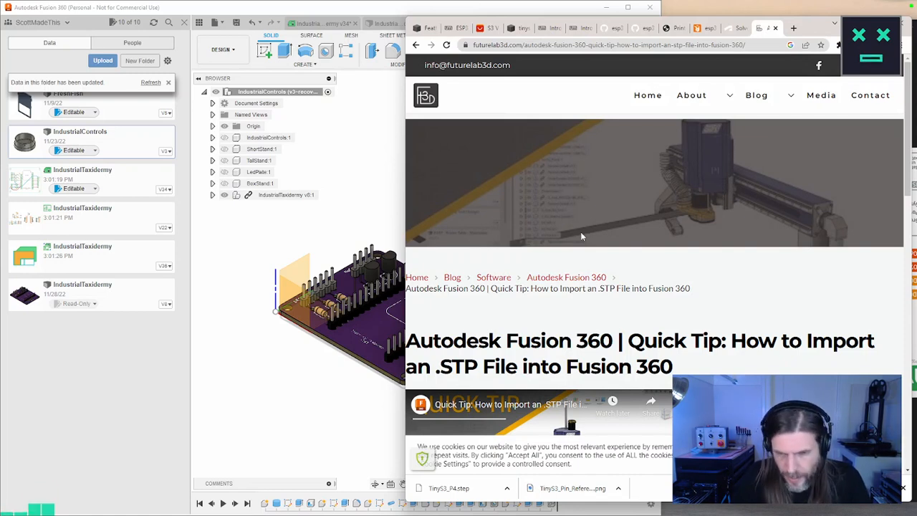
{"action": "scroll", "coordinate": [680, 269], "scroll_direction": "down", "scroll_amount": 3}
{"action": "scroll", "coordinate": [680, 269], "scroll_direction": "down", "scroll_amount": 3}
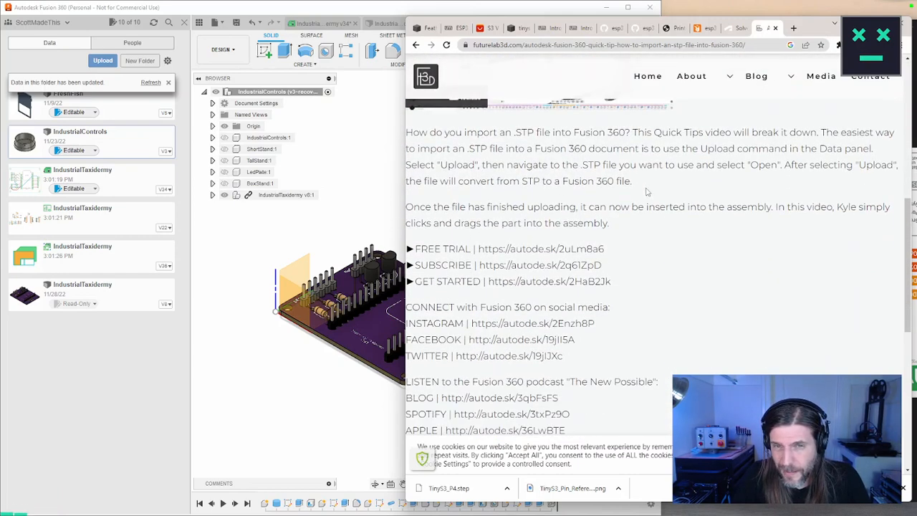
{"action": "left_click_drag", "start_coordinate": [649, 192], "coordinate": [317, 152]}
Switch back to Fusion 360 and upload TinyS3_P4.step from the Desktop to the Art folder of the project
{"action": "left_click", "coordinate": [317, 152]}
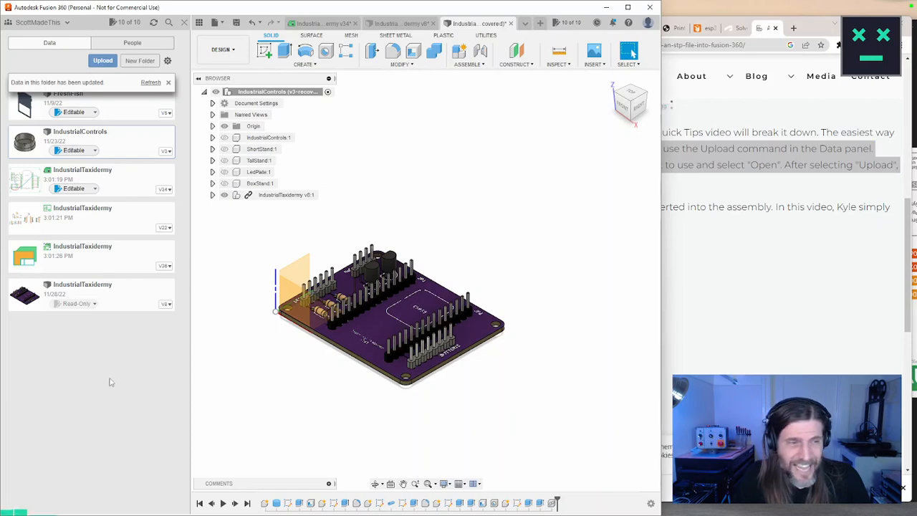
{"action": "left_click", "coordinate": [168, 83]}
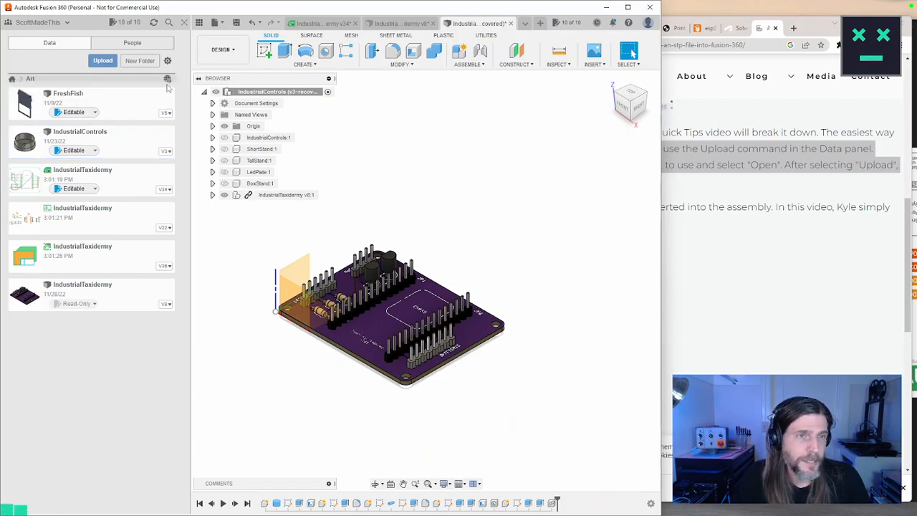
{"action": "left_click", "coordinate": [100, 61]}
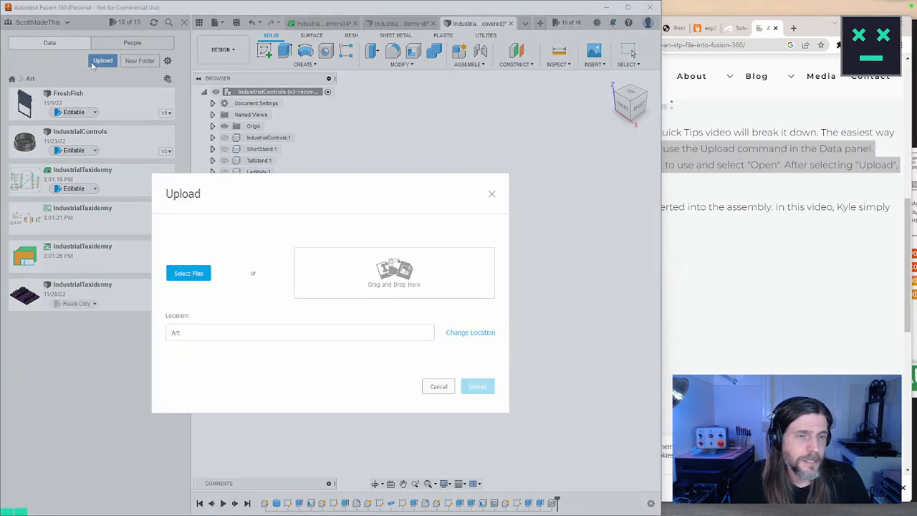
{"action": "left_click", "coordinate": [202, 274]}
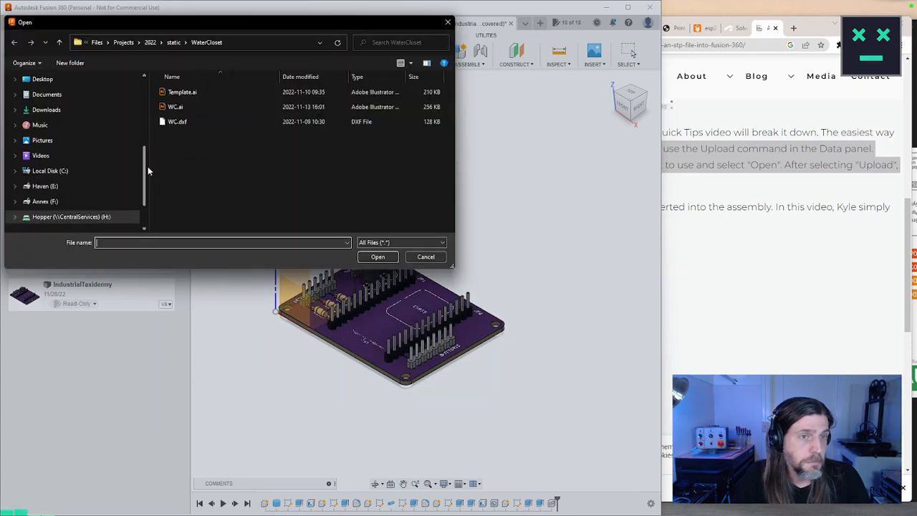
{"action": "left_click", "coordinate": [50, 79]}
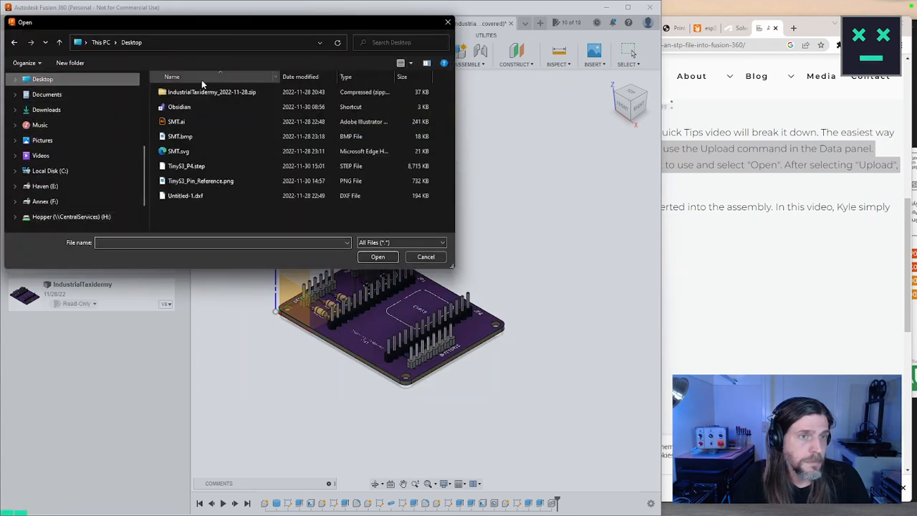
{"action": "double_click", "coordinate": [226, 166]}
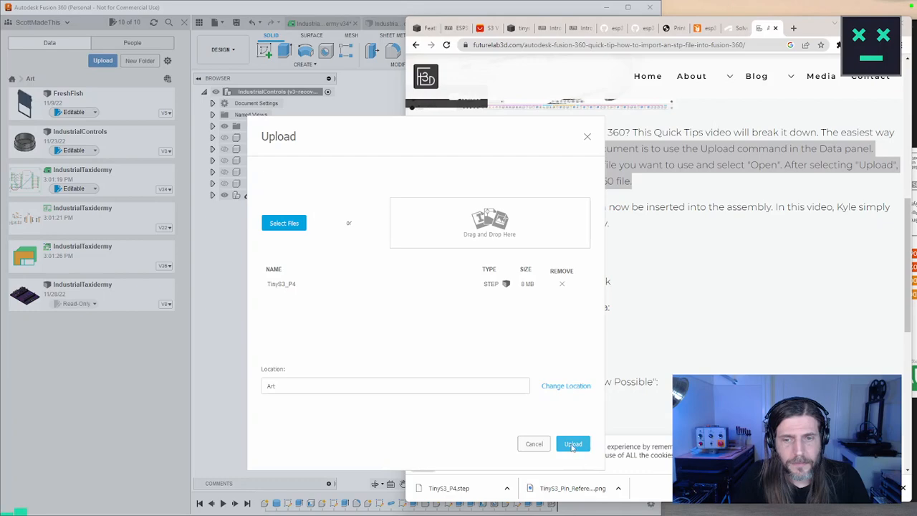
{"action": "left_click", "coordinate": [573, 445]}
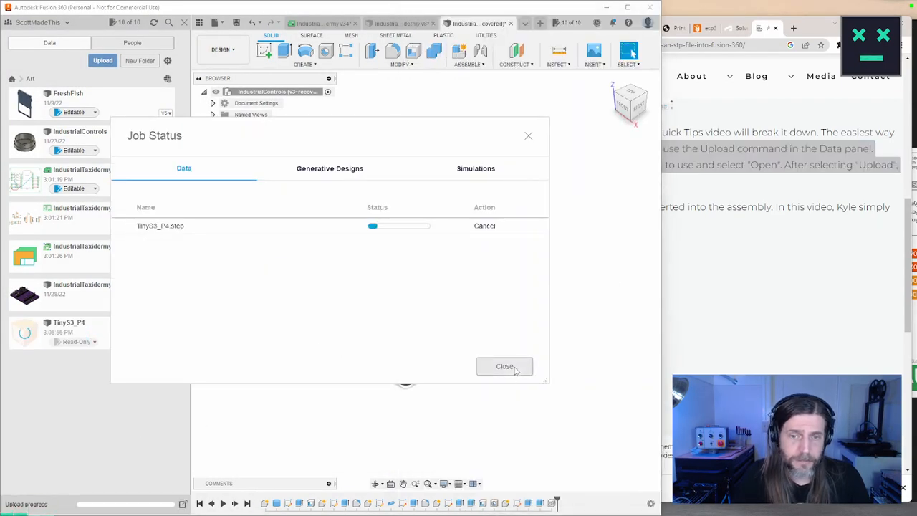
{"action": "left_click", "coordinate": [503, 367]}
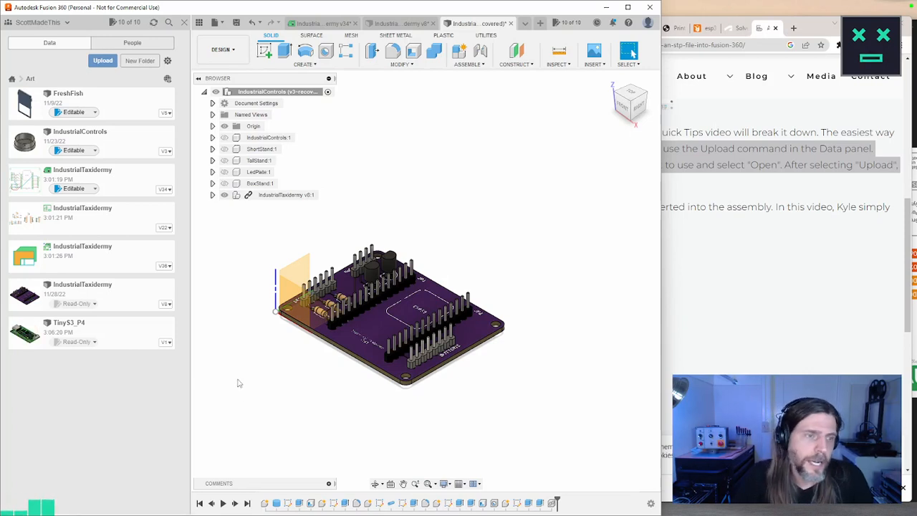
Insert the uploaded TinyS3_P4 model into the IndustrialControls design, rotated 90 degrees about the Z axis
{"action": "left_click_drag", "start_coordinate": [75, 336], "coordinate": [453, 267]}
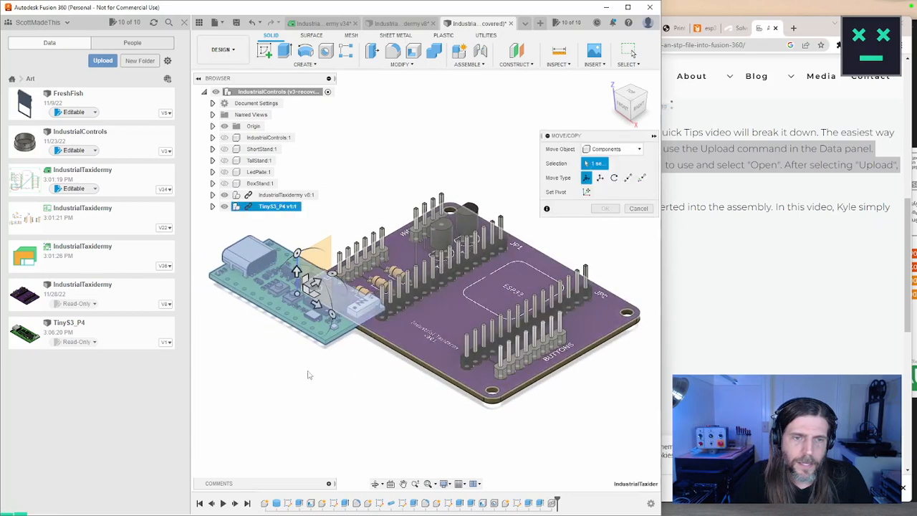
{"action": "middle_click_drag", "start_coordinate": [302, 374], "coordinate": [336, 415]}
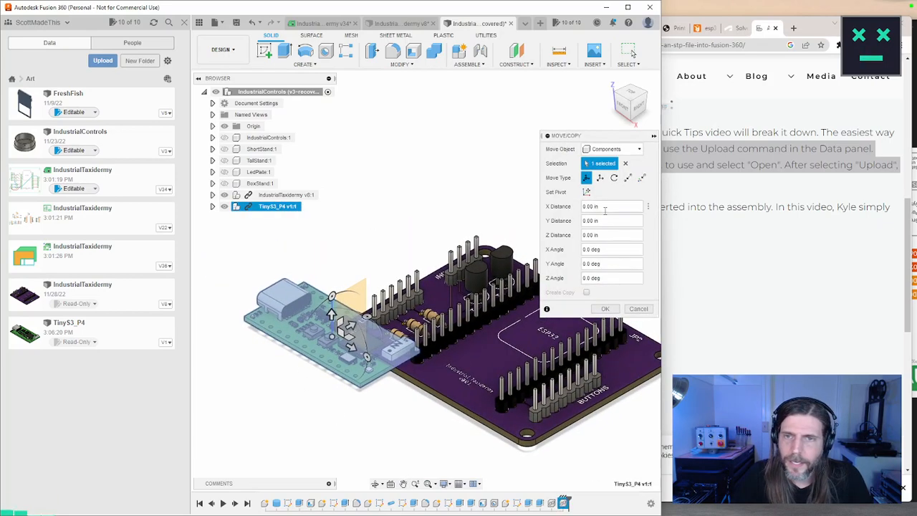
{"action": "left_click", "coordinate": [613, 264]}
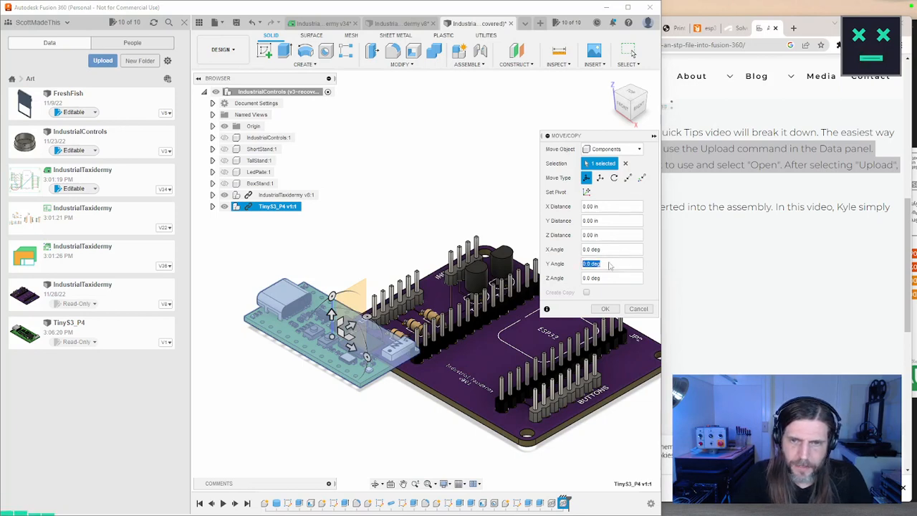
{"action": "key", "text": "Tab"}
{"action": "type", "text": "90"}
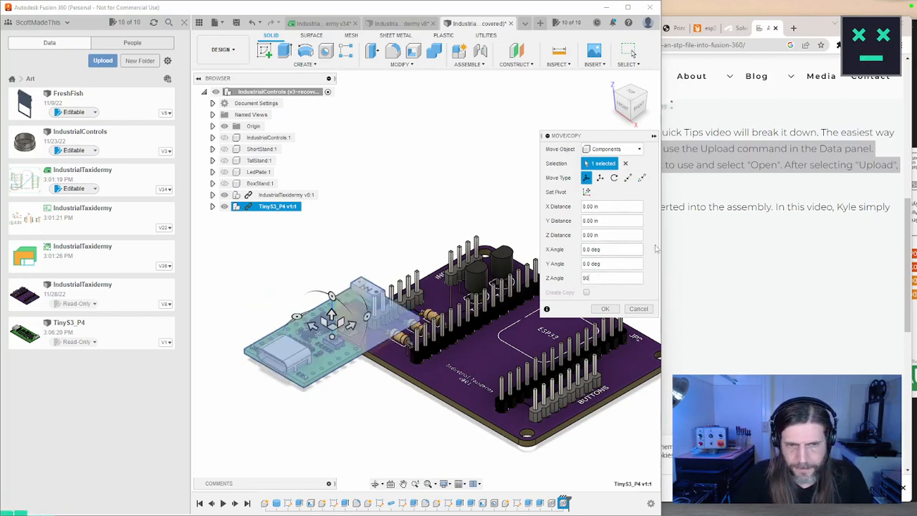
{"action": "left_click", "coordinate": [605, 309]}
Move the TinyS3_P4 component onto the PCB between the JP1 and JP2 headers, about 0.848 in along X and -1.043 in along Y
{"action": "key", "text": "m"}
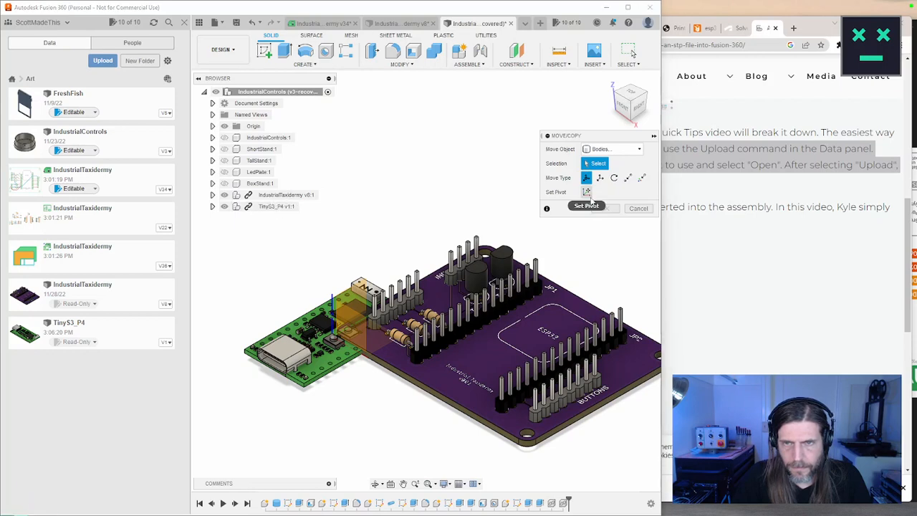
{"action": "left_click", "coordinate": [618, 149]}
{"action": "left_click", "coordinate": [607, 162]}
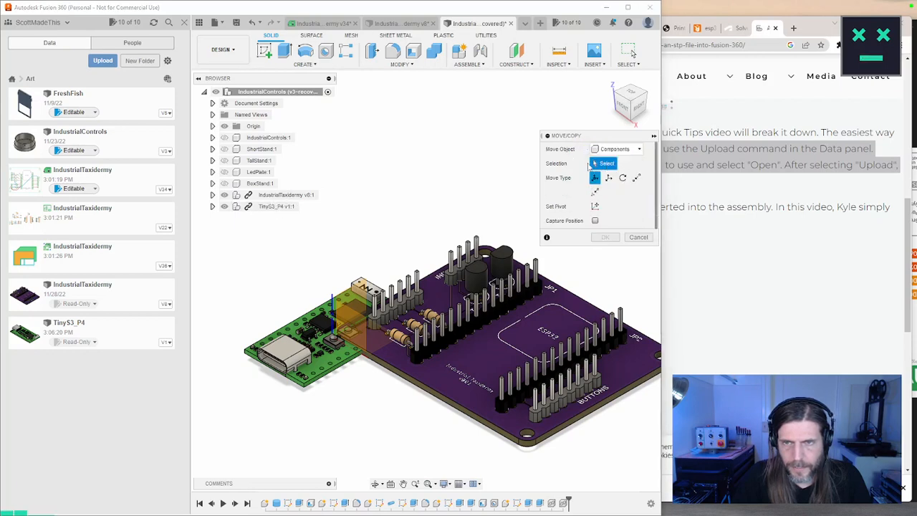
{"action": "left_click", "coordinate": [277, 206]}
{"action": "left_click_drag", "start_coordinate": [336, 337], "coordinate": [492, 336]}
{"action": "middle_click_drag", "start_coordinate": [446, 286], "coordinate": [360, 275]}
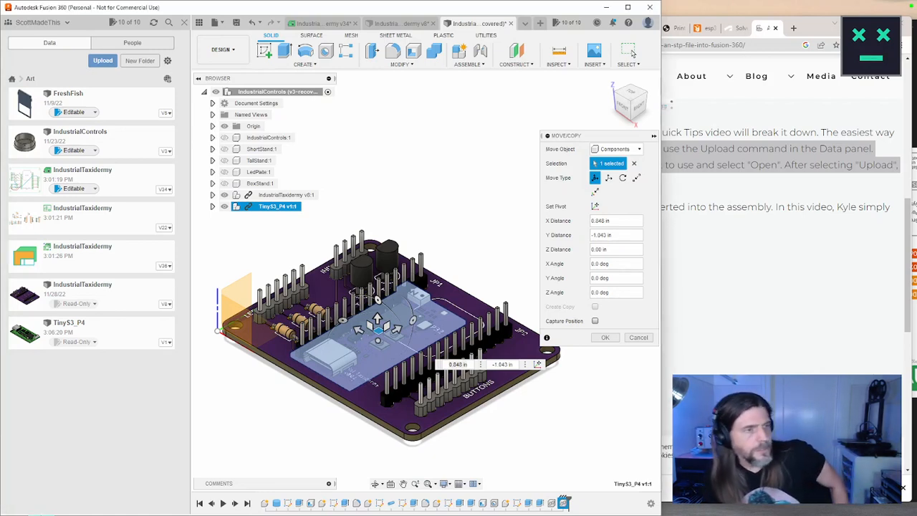
Raise the TinyS3_P4 component about 0.20 in along Z above the PCB
{"action": "middle_click_drag", "start_coordinate": [423, 361], "coordinate": [430, 358], "text": "shift"}
{"action": "scroll", "coordinate": [364, 320], "scroll_direction": "up", "scroll_amount": 5}
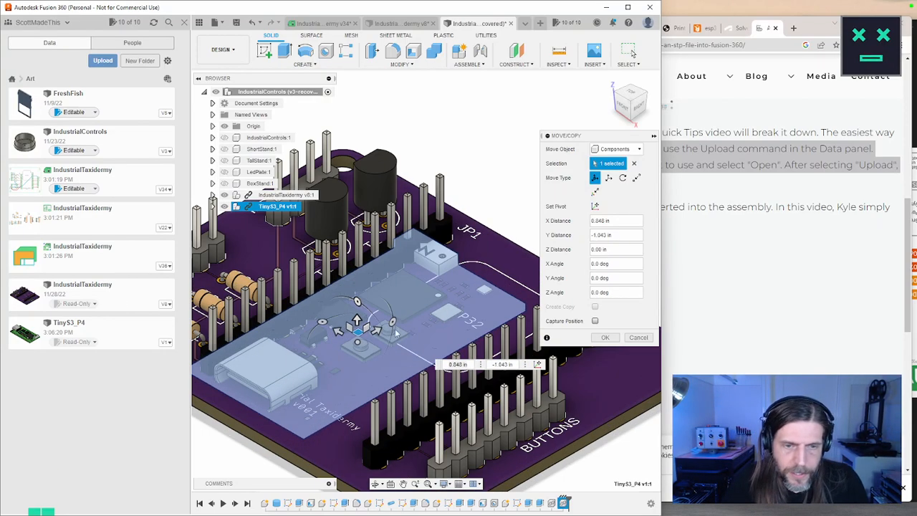
{"action": "middle_click_drag", "start_coordinate": [364, 321], "coordinate": [383, 315], "text": "shift"}
{"action": "left_click_drag", "start_coordinate": [366, 315], "coordinate": [366, 276]}
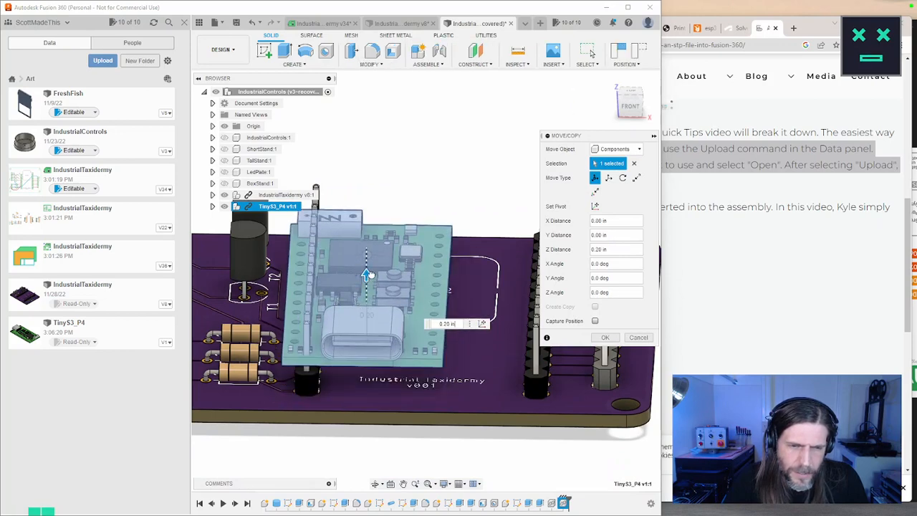
Shift the TinyS3_P4 component about -0.122 in along X and -0.057 in along Y over the JP1 header pins, and inspect its fit against both headers
{"action": "middle_click_drag", "start_coordinate": [366, 277], "coordinate": [358, 308], "text": "shift"}
{"action": "left_click_drag", "start_coordinate": [356, 302], "coordinate": [367, 329]}
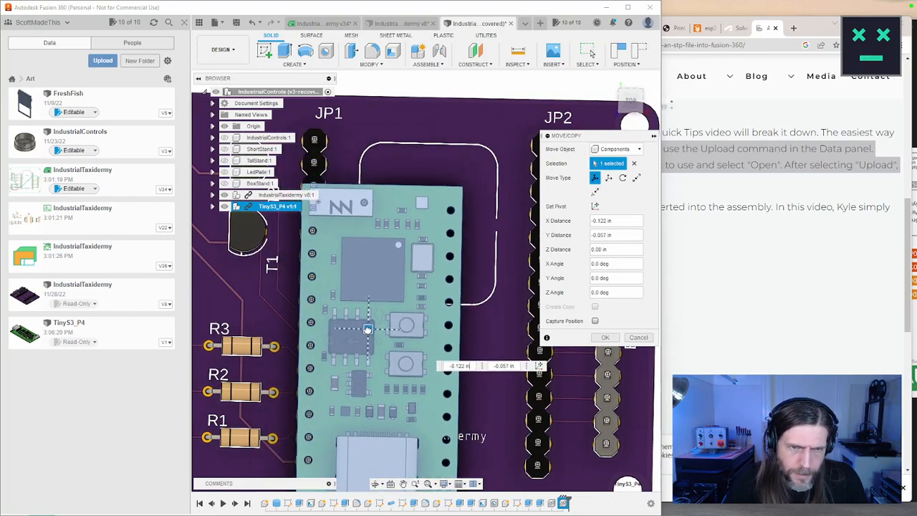
{"action": "middle_click_drag", "start_coordinate": [500, 397], "coordinate": [513, 355], "text": "shift"}
{"action": "scroll", "coordinate": [512, 354], "scroll_direction": "up", "scroll_amount": 2}
{"action": "scroll", "coordinate": [511, 353], "scroll_direction": "down", "scroll_amount": 3}
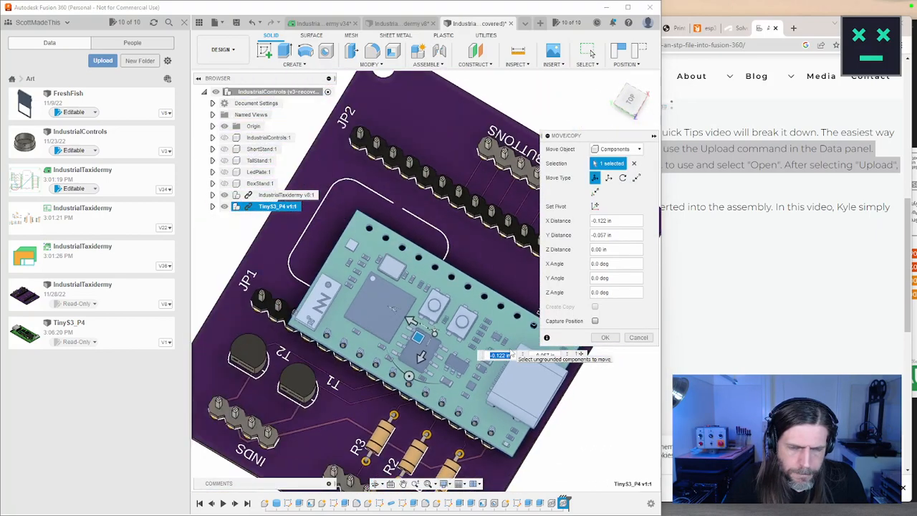
{"action": "middle_click_drag", "start_coordinate": [517, 340], "coordinate": [556, 297], "text": "shift"}
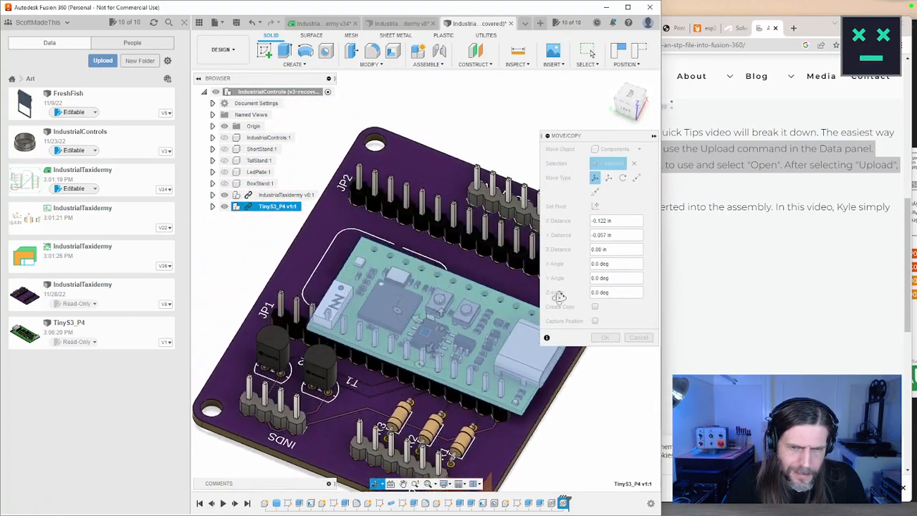
{"action": "scroll", "coordinate": [431, 281], "scroll_direction": "up", "scroll_amount": 3}
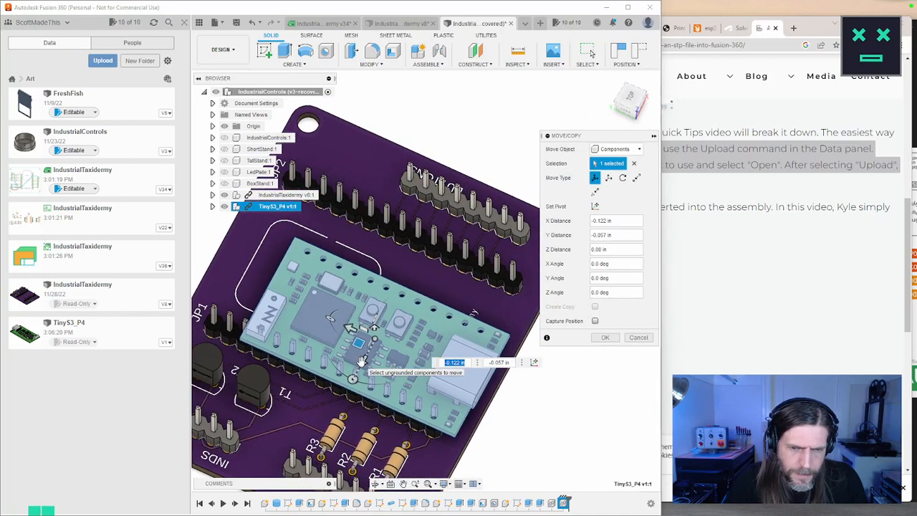
{"action": "middle_click_drag", "start_coordinate": [367, 371], "coordinate": [319, 315], "text": "shift"}
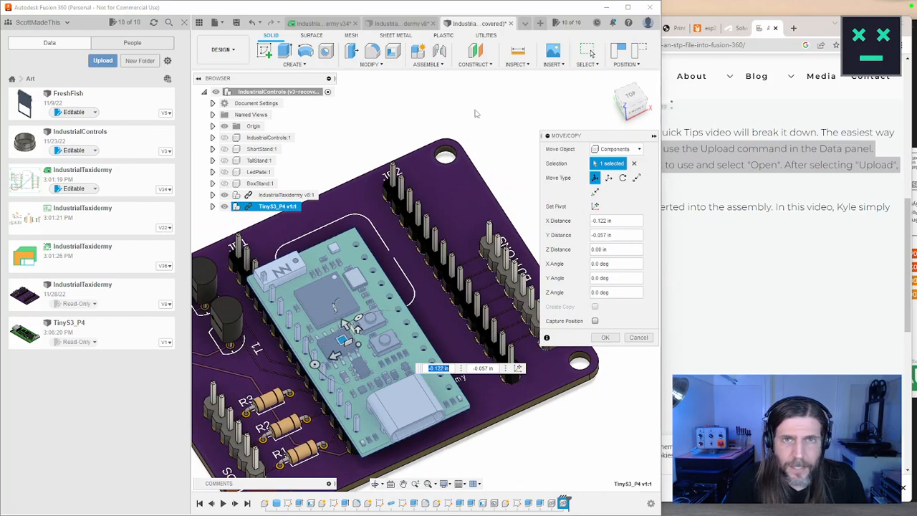
Open the IndustrialTaxidermy board layout document and save it with the default version description "User Saved"
{"action": "left_click", "coordinate": [330, 23]}
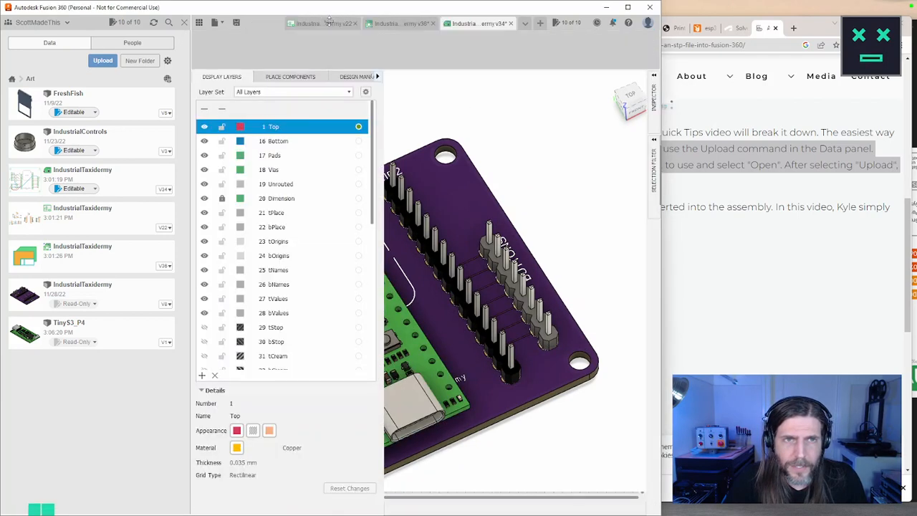
{"action": "key", "text": "ctrl+s"}
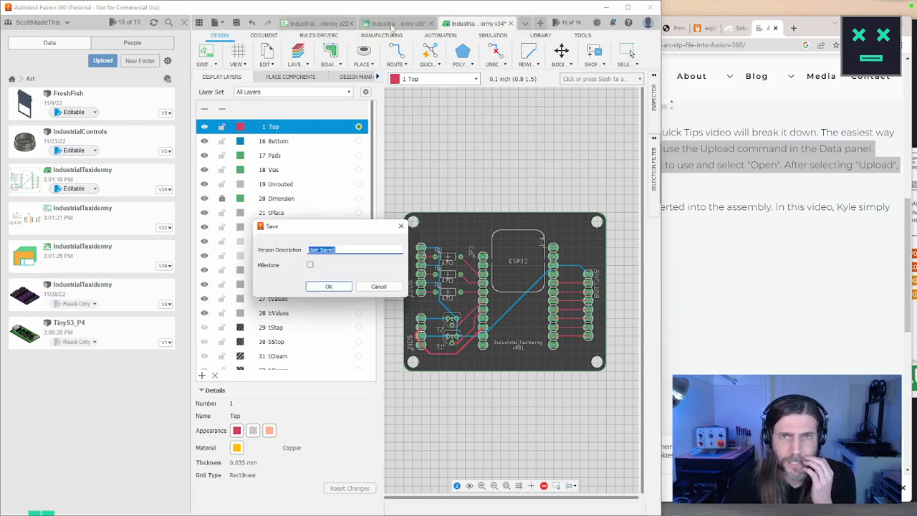
{"action": "key", "text": "Return"}
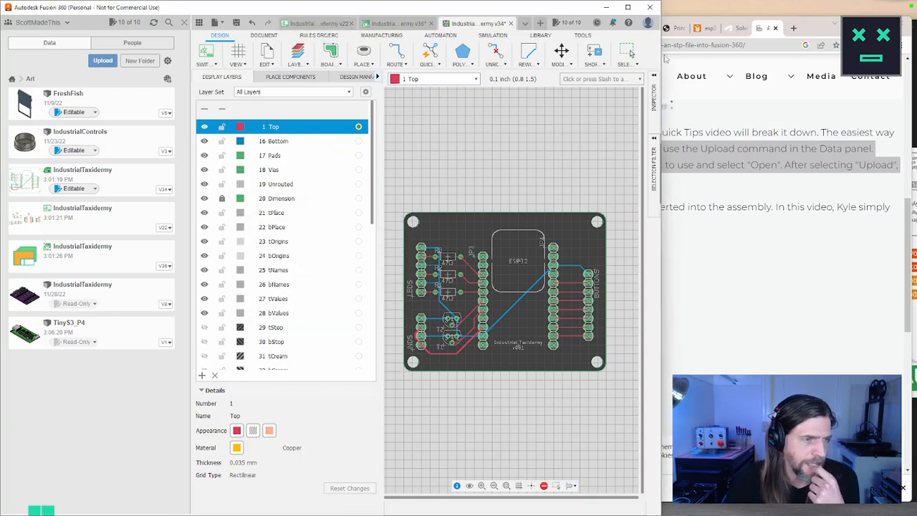
Bring the Fusion 360 window to the front and widen it to fill the screen
{"action": "left_click", "coordinate": [666, 58]}
{"action": "left_click_drag", "start_coordinate": [667, 58], "coordinate": [595, 23]}
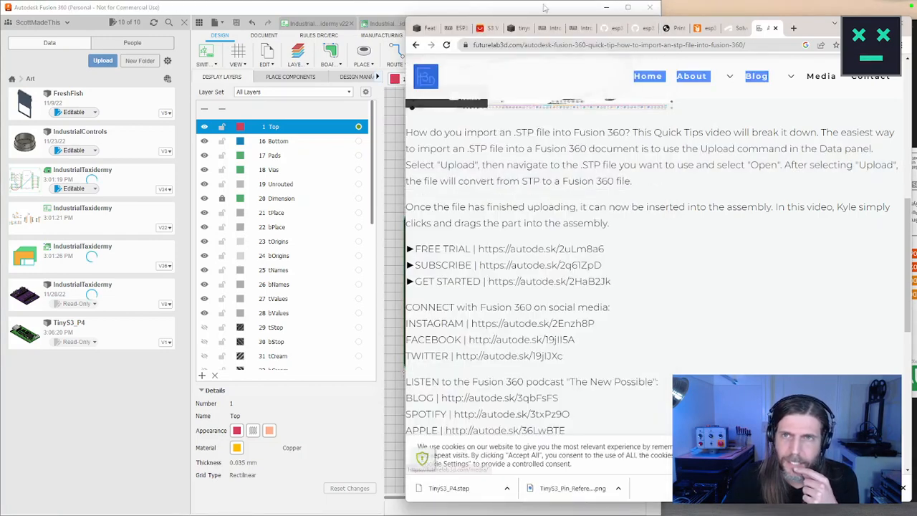
{"action": "left_click", "coordinate": [560, 9]}
{"action": "left_click_drag", "start_coordinate": [661, 55], "coordinate": [912, 54]}
Return to the IndustrialControls design and update its linked IndustrialTaxidermy component to the latest version
{"action": "left_click", "coordinate": [738, 23]}
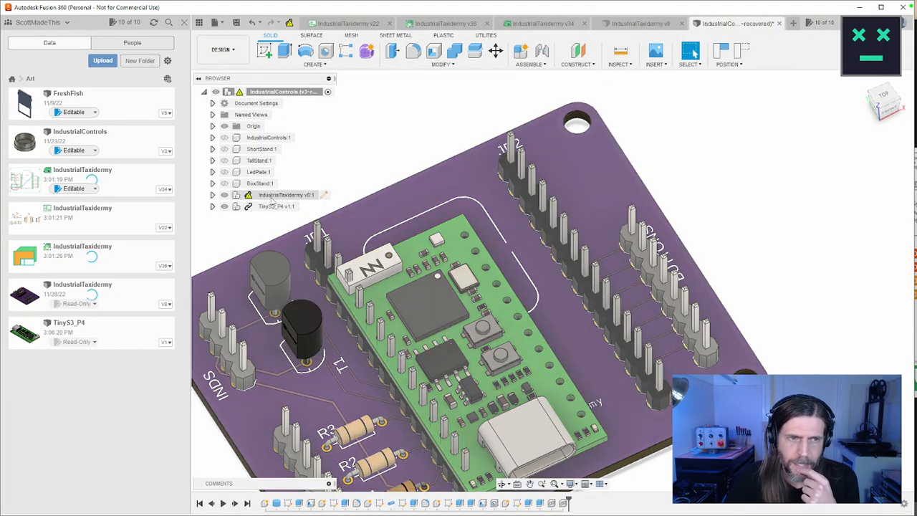
{"action": "right_click", "coordinate": [288, 197]}
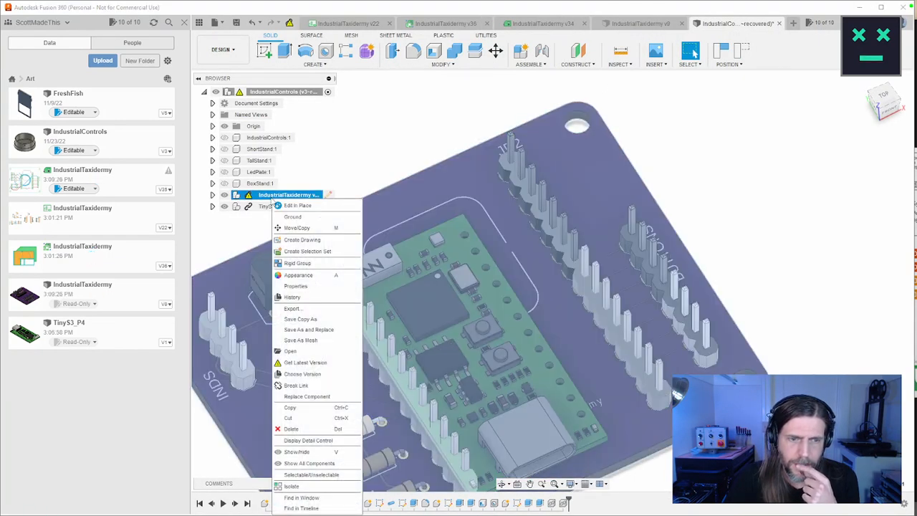
{"action": "left_click", "coordinate": [305, 362]}
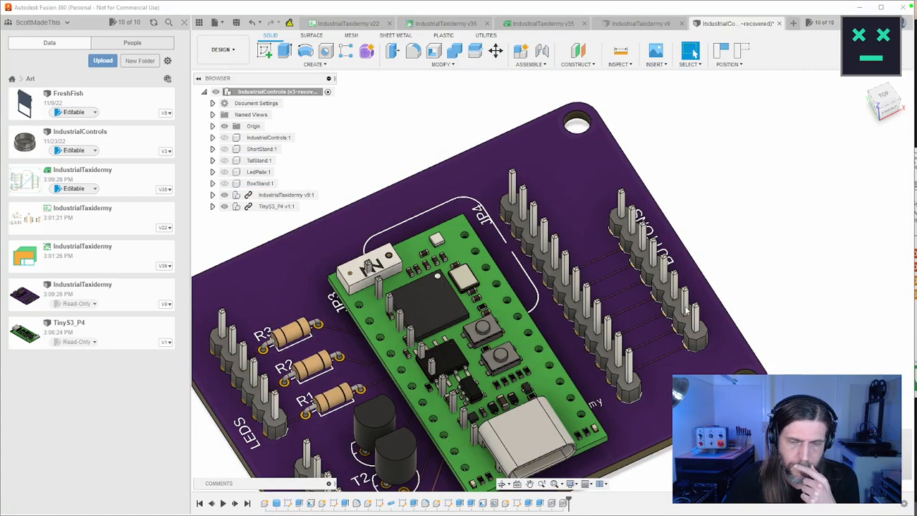
{"action": "middle_click_drag", "start_coordinate": [534, 298], "coordinate": [547, 251]}
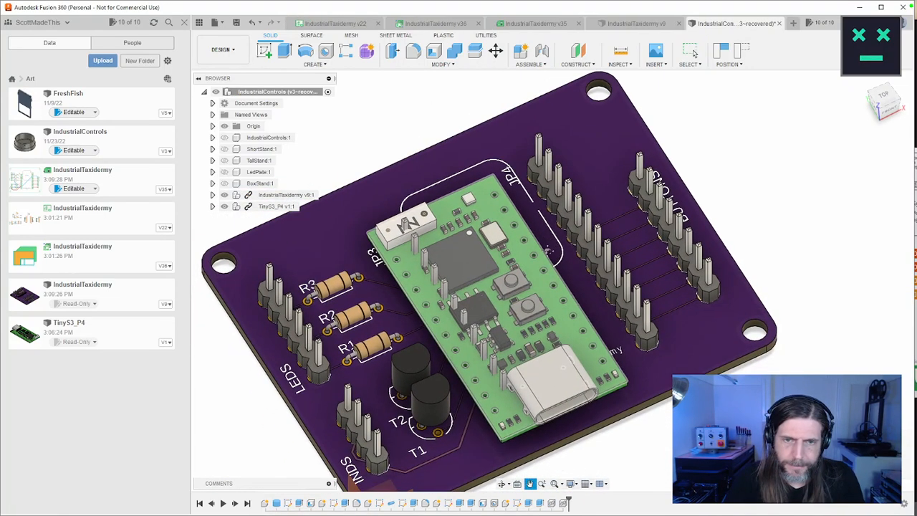
Move the TinyS3_P4 component -0.10 in along Y and 0.10 in along X so it sits over the JP3 header pins
{"action": "middle_click_drag", "start_coordinate": [436, 320], "coordinate": [442, 303]}
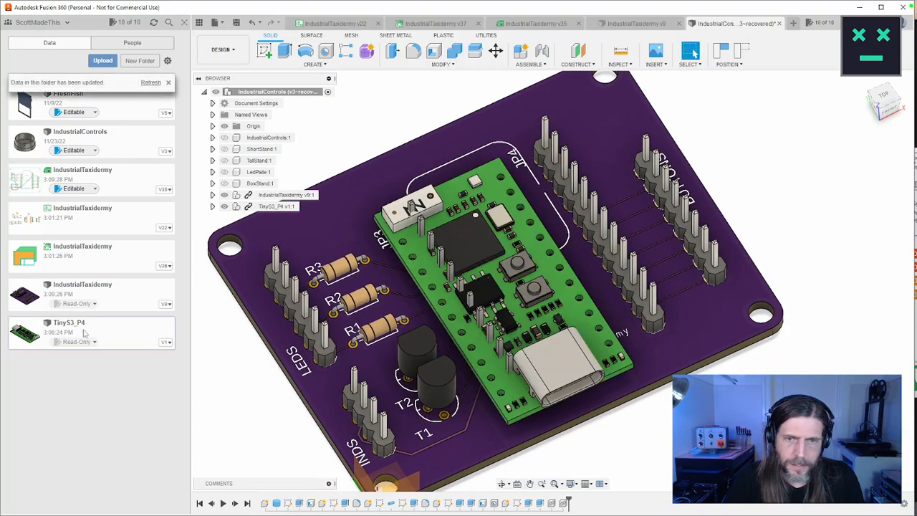
{"action": "left_click", "coordinate": [265, 205]}
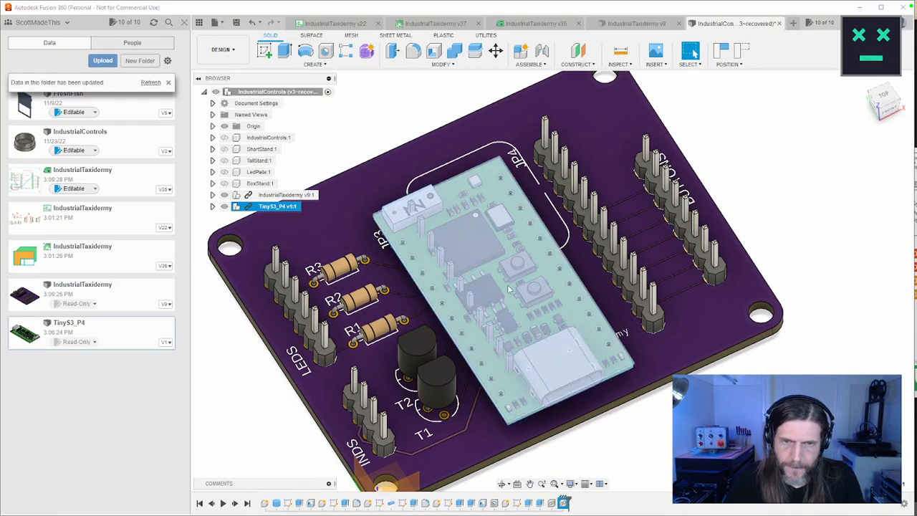
{"action": "key", "text": "m"}
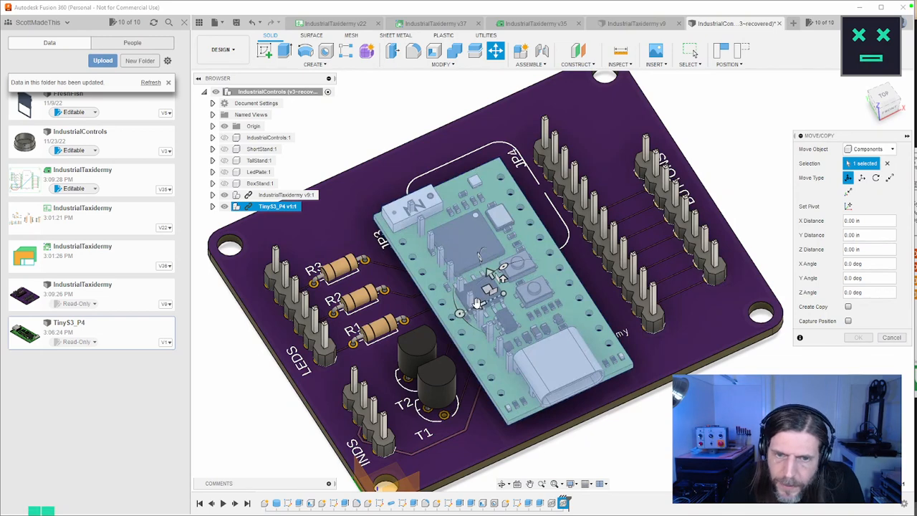
{"action": "left_click_drag", "start_coordinate": [480, 303], "coordinate": [502, 297]}
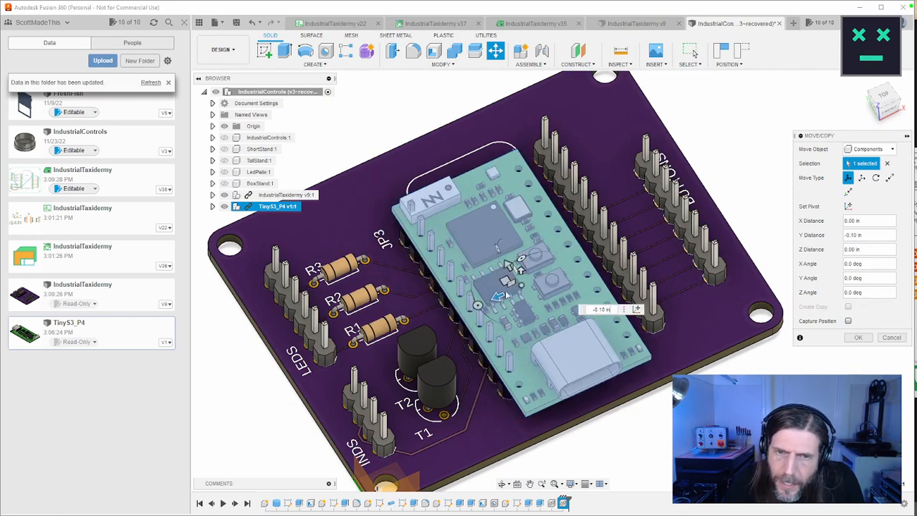
{"action": "left_click_drag", "start_coordinate": [508, 265], "coordinate": [506, 246]}
{"action": "middle_click_drag", "start_coordinate": [609, 276], "coordinate": [598, 293], "text": "shift"}
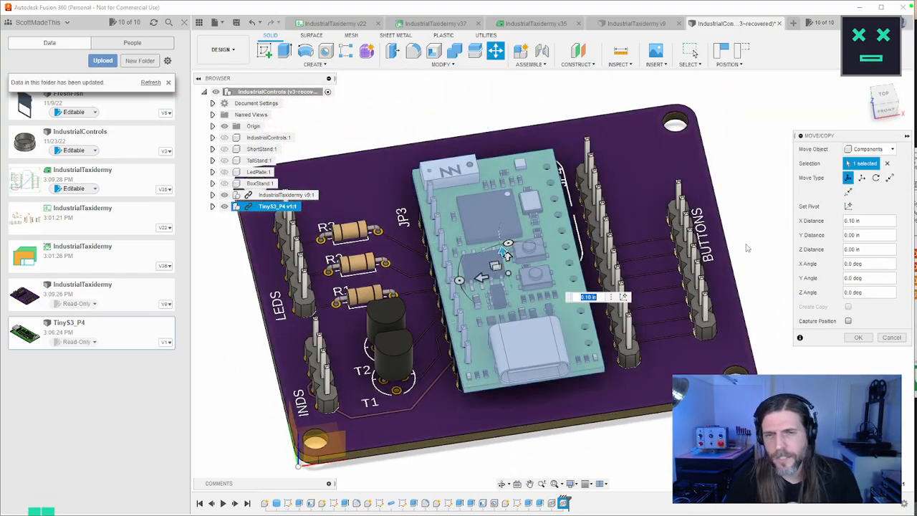
{"action": "left_click", "coordinate": [859, 337]}
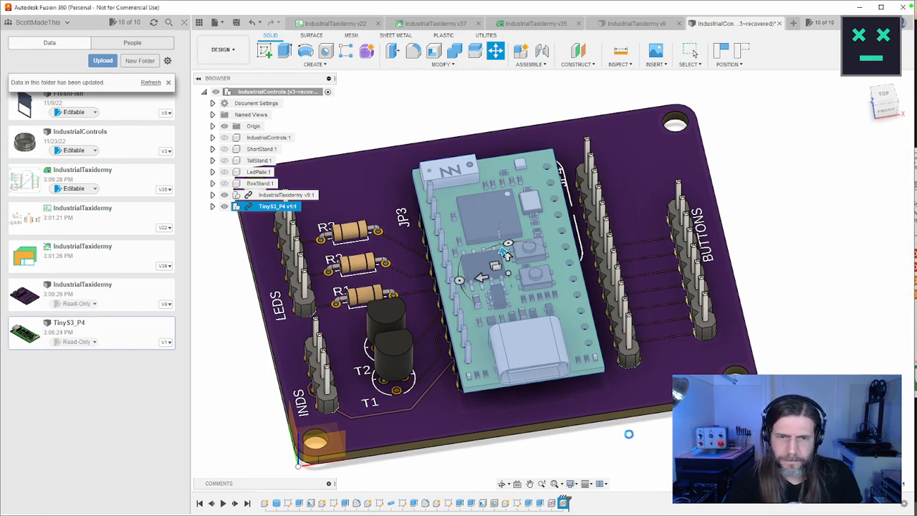
{"action": "middle_click_drag", "start_coordinate": [765, 368], "coordinate": [763, 404], "text": "shift"}
{"action": "left_click", "coordinate": [692, 51]}
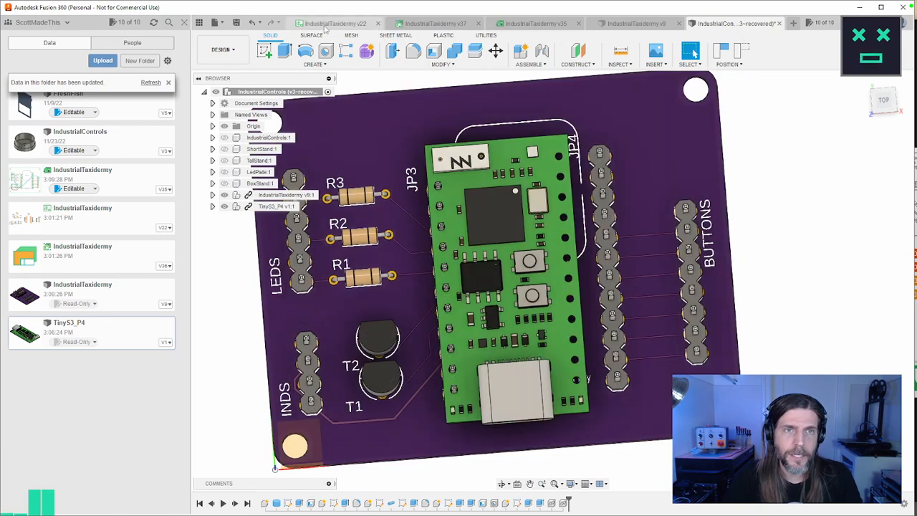
Switch to the IndustrialTaxidermy 2D board layout document
{"action": "left_click", "coordinate": [328, 24]}
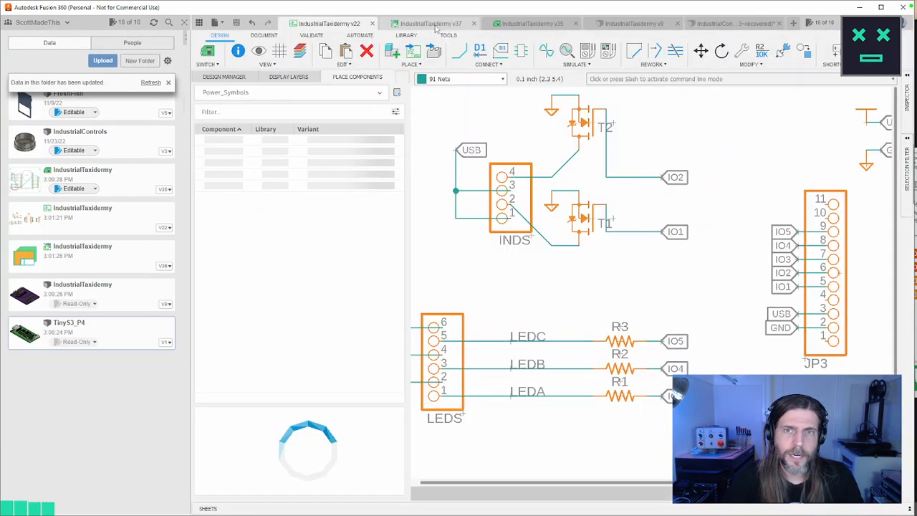
{"action": "left_click", "coordinate": [435, 27]}
{"action": "left_click", "coordinate": [526, 24]}
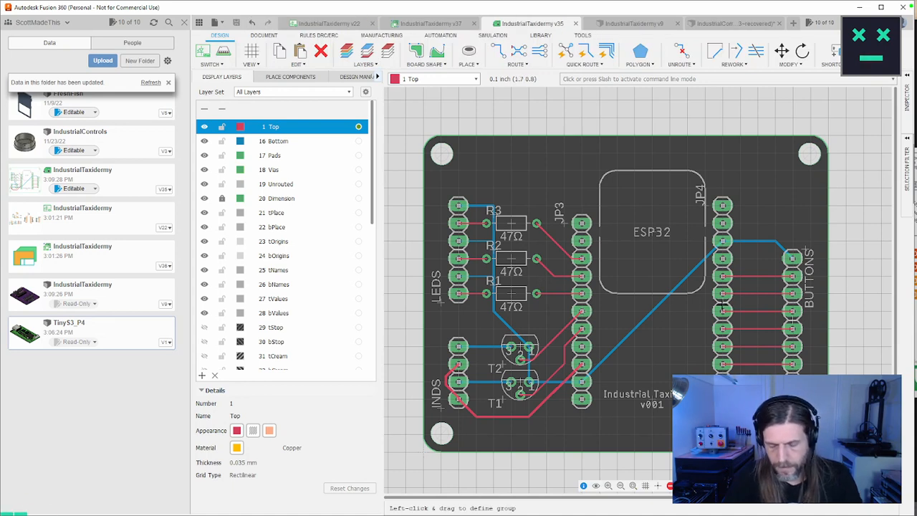
Try to move the JP4 header 0.2 in toward JP3, and undo the move
{"action": "key", "text": "m"}
{"action": "left_click", "coordinate": [722, 306]}
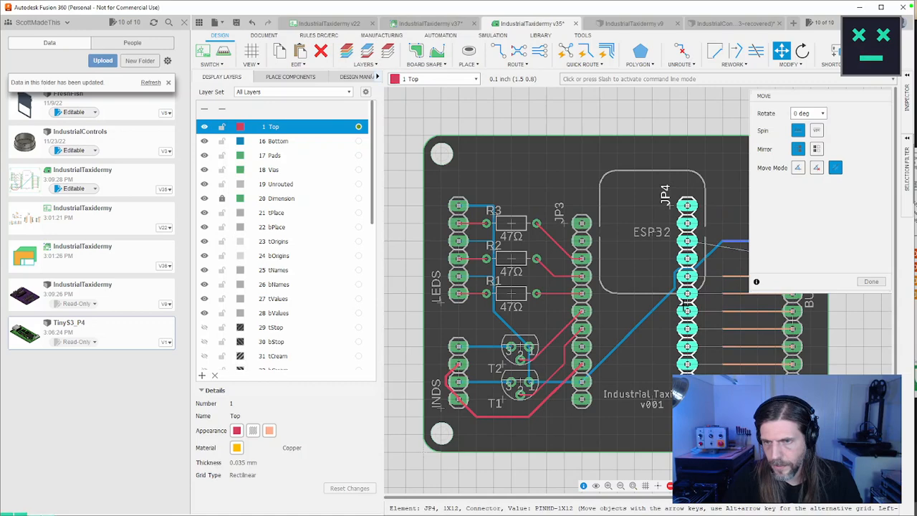
{"action": "left_click", "coordinate": [685, 306]}
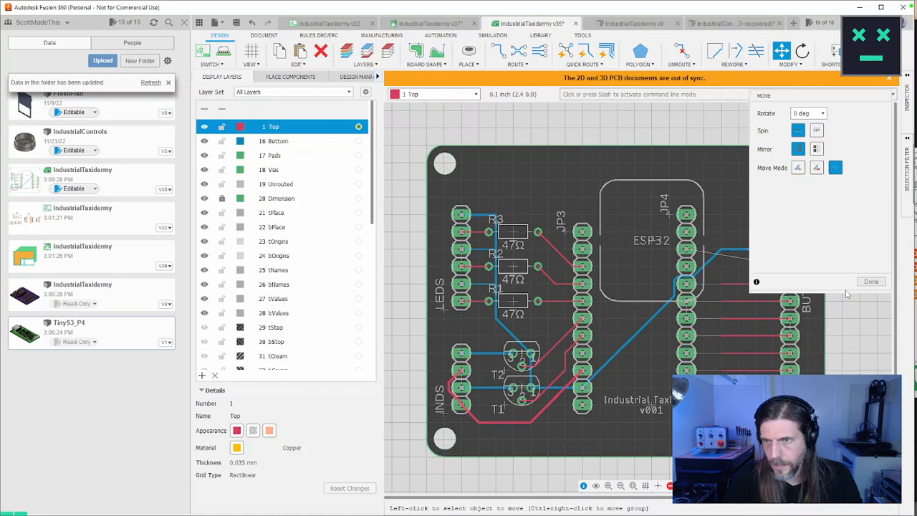
{"action": "left_click", "coordinate": [871, 281]}
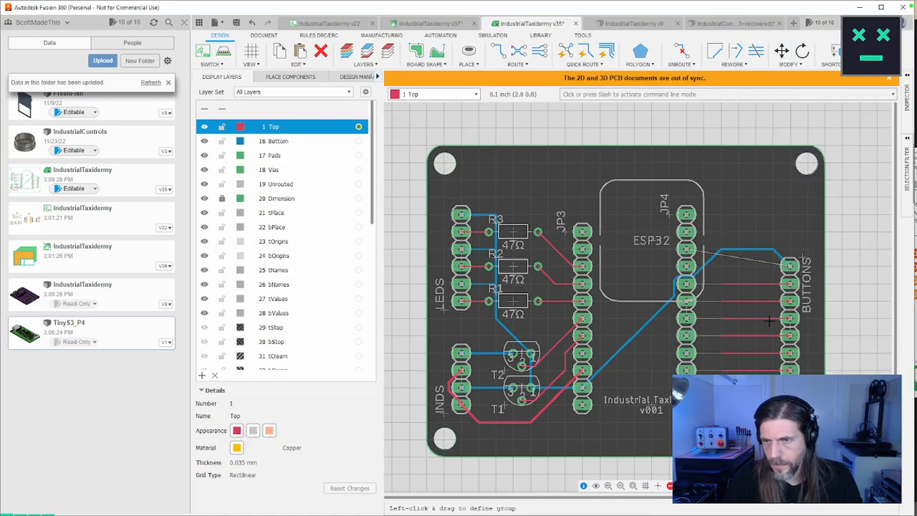
{"action": "scroll", "coordinate": [768, 320], "scroll_direction": "up", "scroll_amount": 1}
{"action": "key", "text": "ctrl+z"}
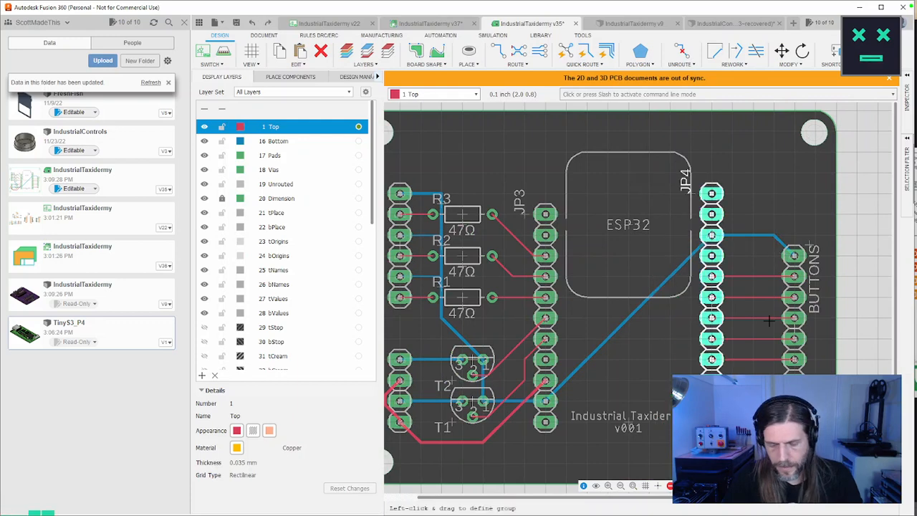
Move the JP4 header 0.2 in toward JP3 with its traces following, and save the board with the version description "User Saved"
{"action": "key", "text": "m"}
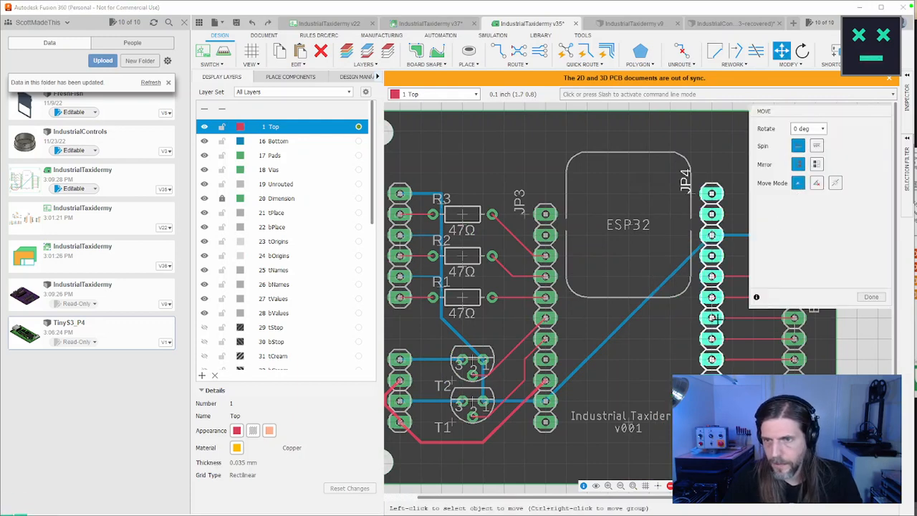
{"action": "left_click", "coordinate": [636, 301]}
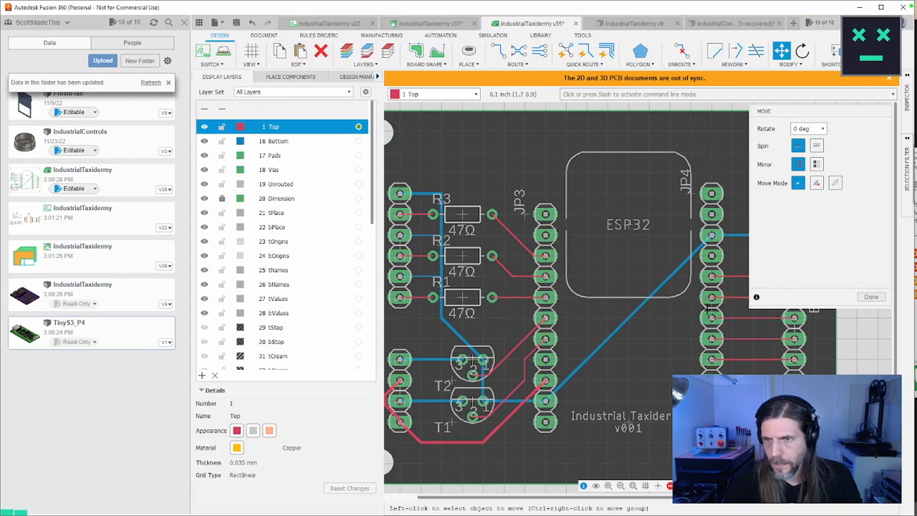
{"action": "left_click_drag", "start_coordinate": [696, 310], "coordinate": [662, 312]}
{"action": "left_click", "coordinate": [661, 314]}
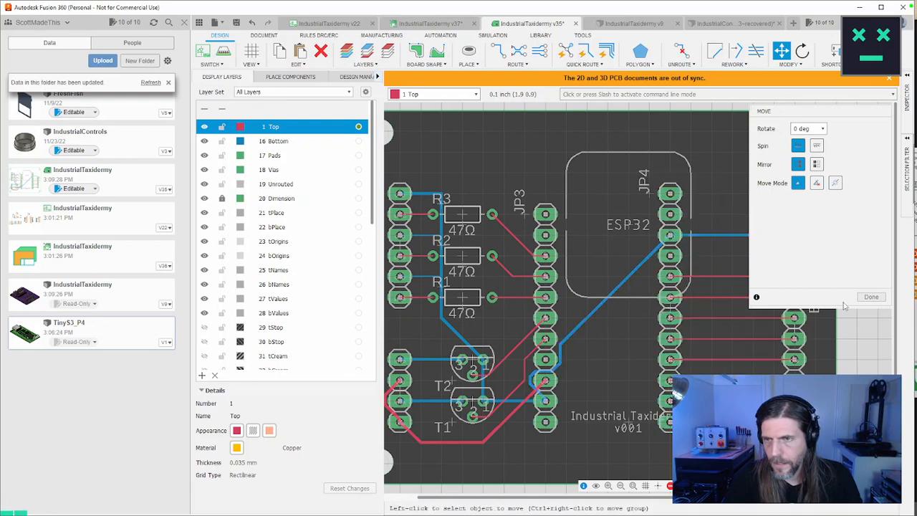
{"action": "key", "text": "Escape"}
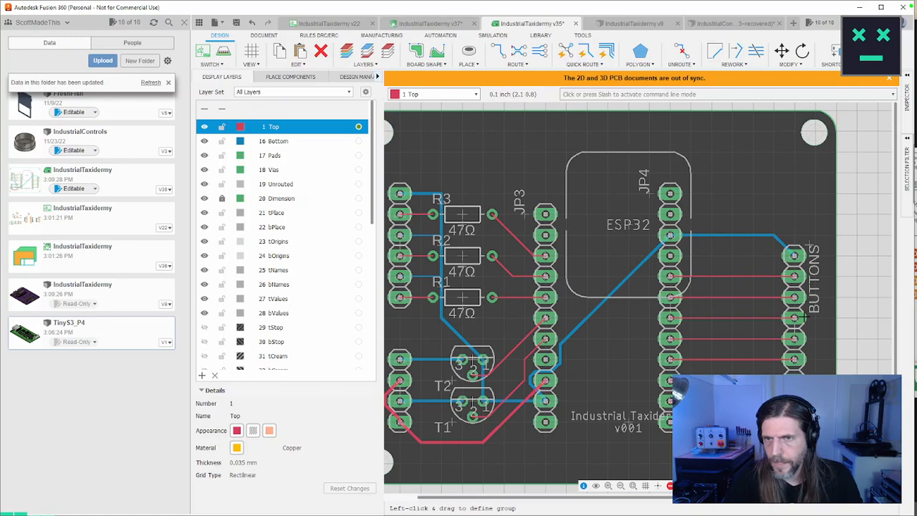
{"action": "key", "text": "ctrl+s"}
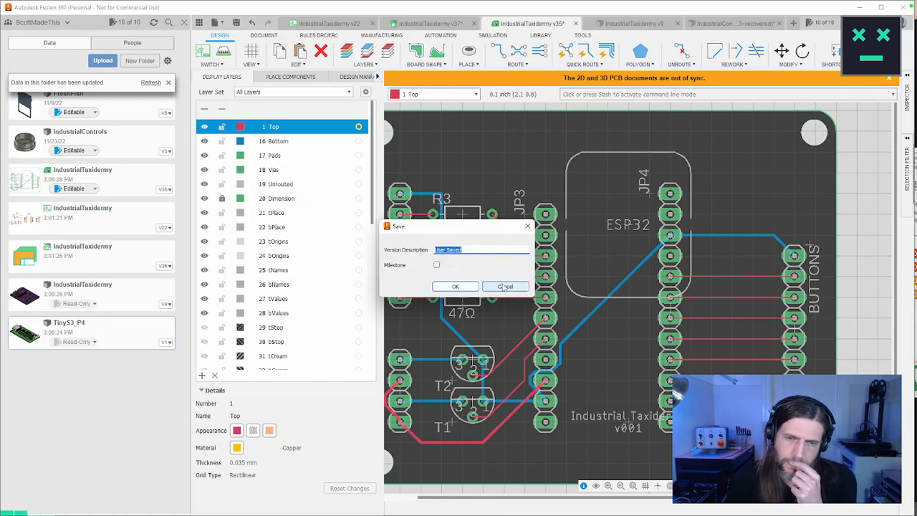
{"action": "left_click", "coordinate": [477, 286]}
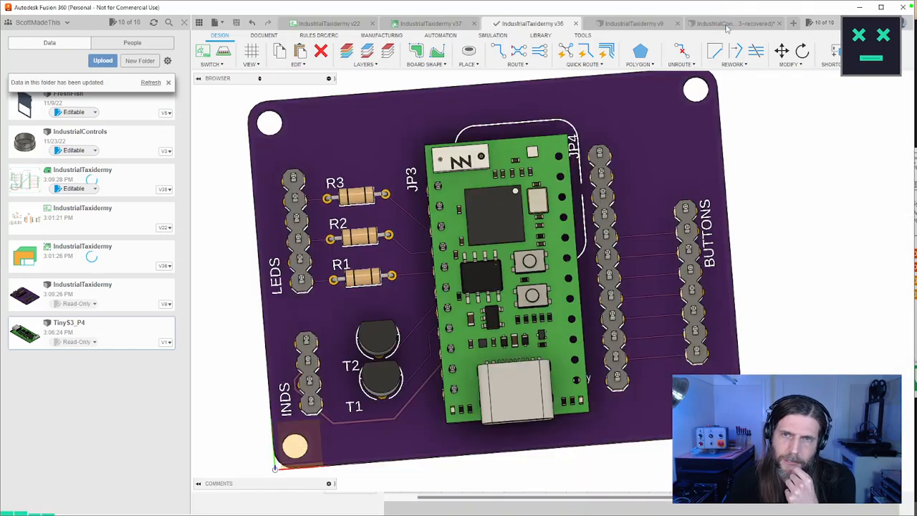
Check the IndustrialControls design and the IndustrialTaxidermy 3D PCB for the new JP4 position, refreshing the Art folder listing
{"action": "left_click", "coordinate": [727, 24]}
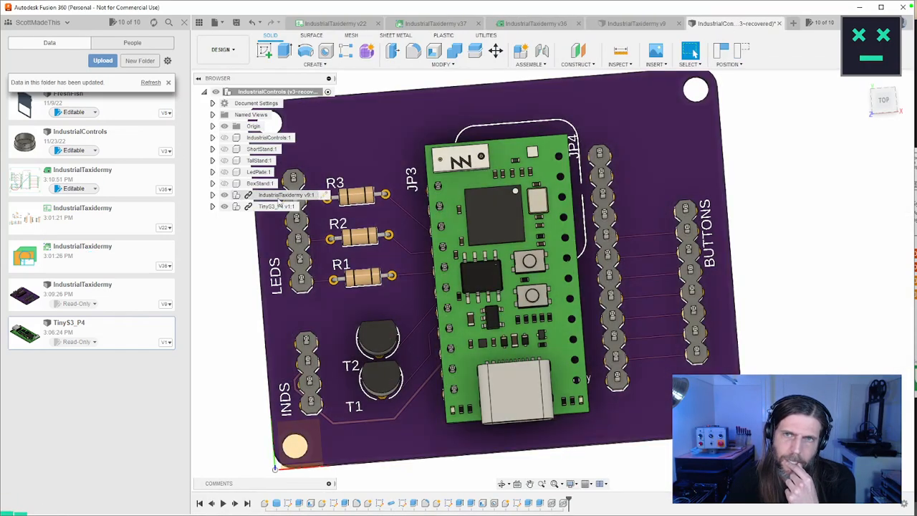
{"action": "left_click", "coordinate": [637, 23]}
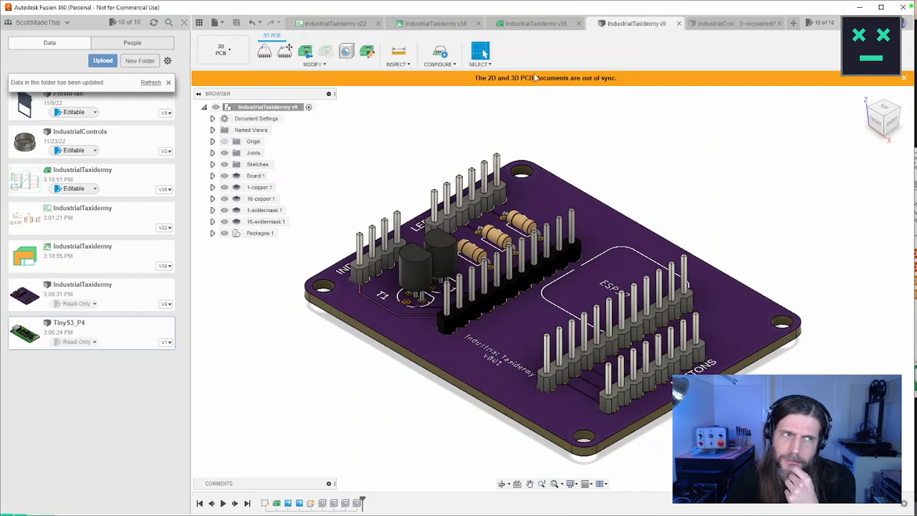
{"action": "left_click", "coordinate": [158, 84]}
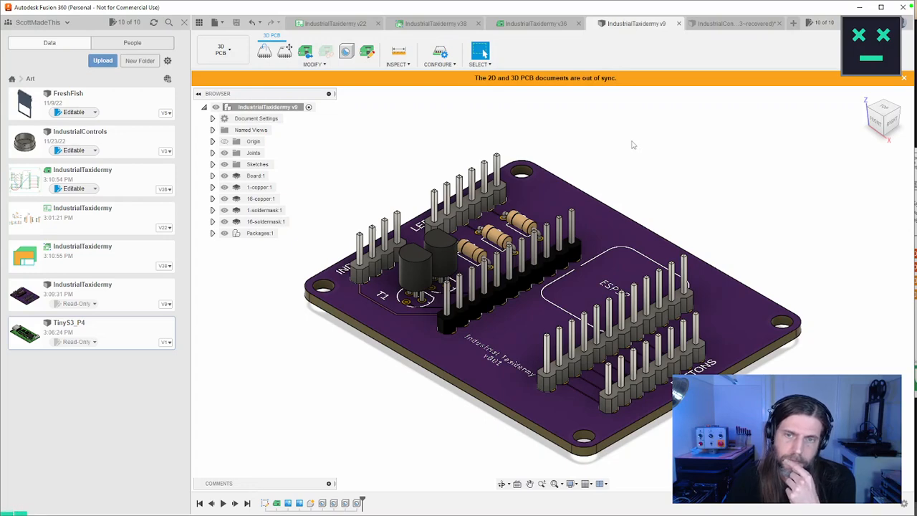
{"action": "middle_click_drag", "start_coordinate": [646, 166], "coordinate": [586, 137]}
Push the changed board layout to the 3D PCB and save the 3D PCB with the version description "User Saved"
{"action": "left_click", "coordinate": [521, 26]}
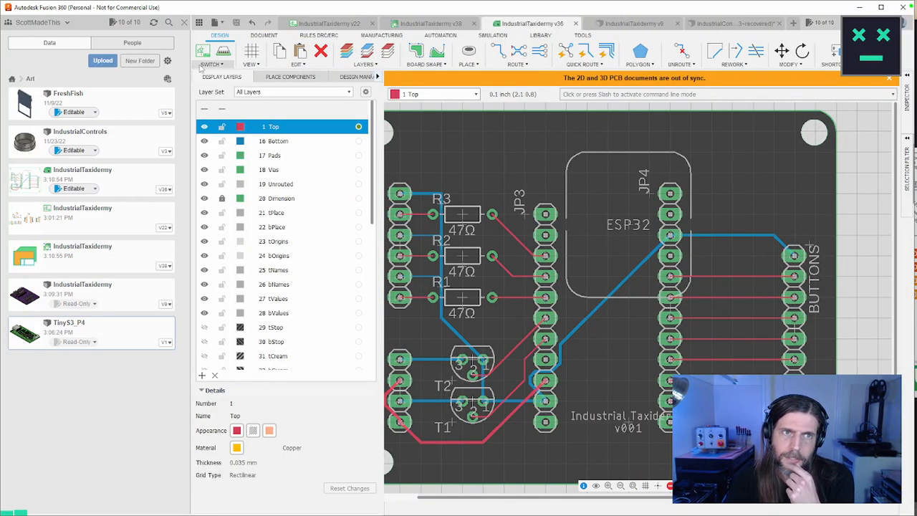
{"action": "left_click", "coordinate": [223, 54]}
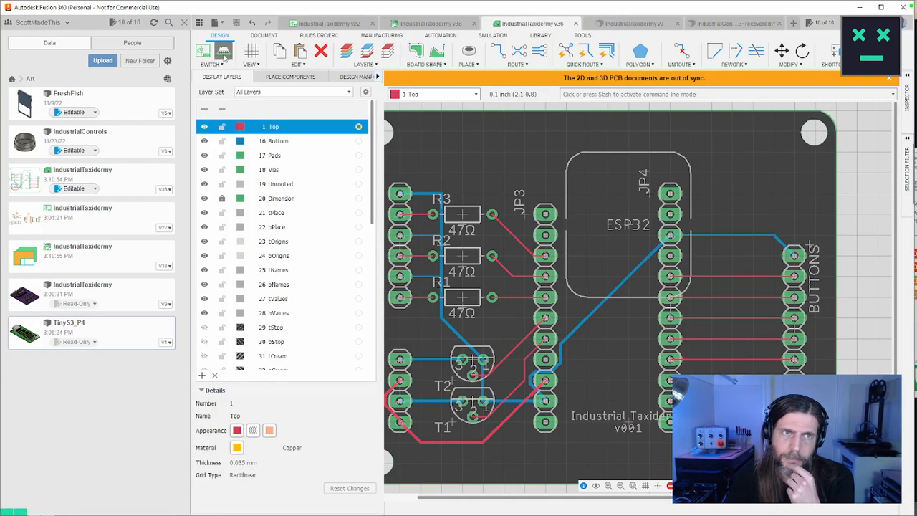
{"action": "left_click", "coordinate": [830, 213]}
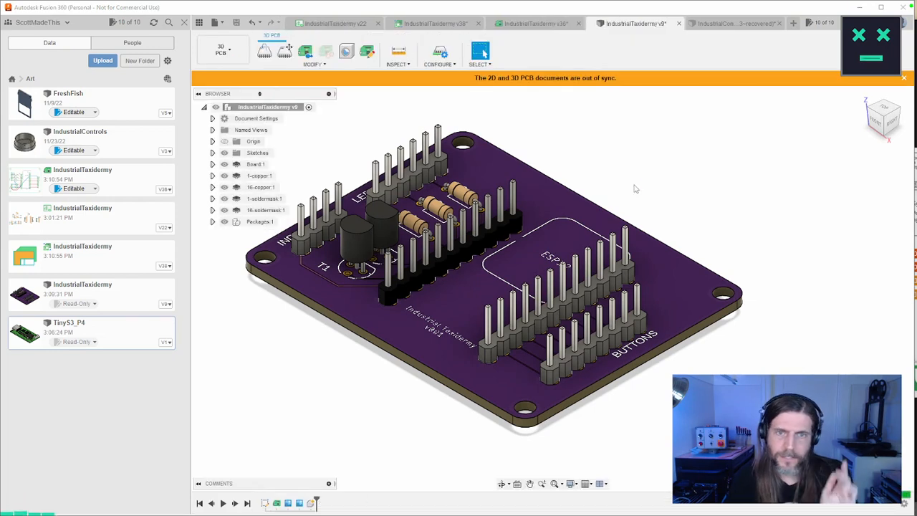
{"action": "key", "text": "ctrl+s"}
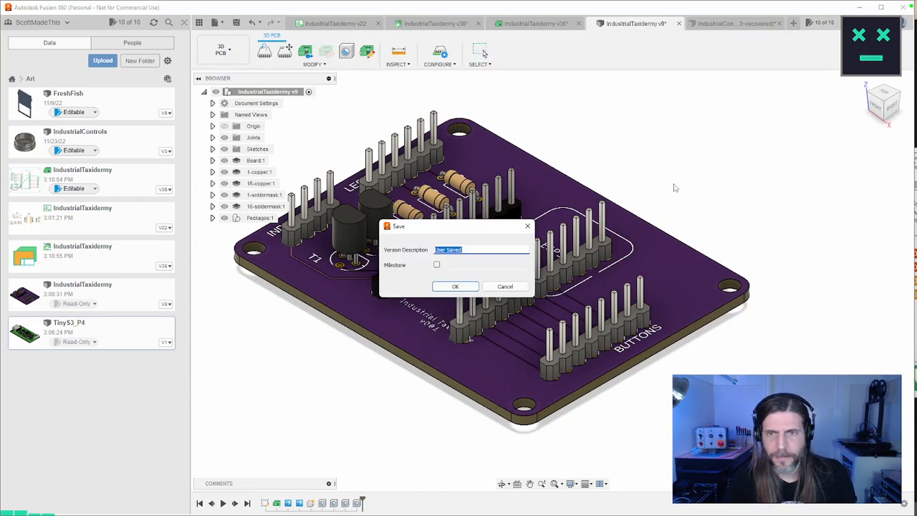
{"action": "left_click", "coordinate": [455, 286]}
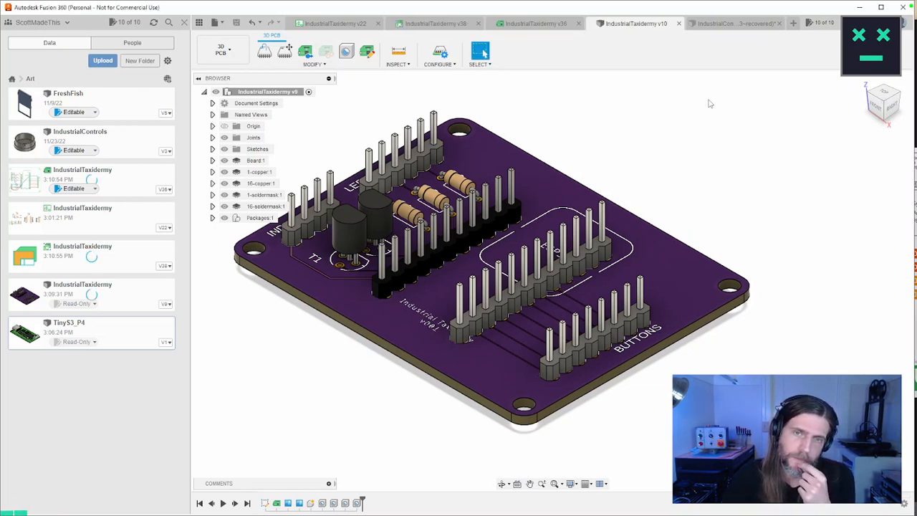
Return to the IndustrialControls design without saving it, and get the latest version of the linked IndustrialTaxidermy component
{"action": "left_click", "coordinate": [736, 24]}
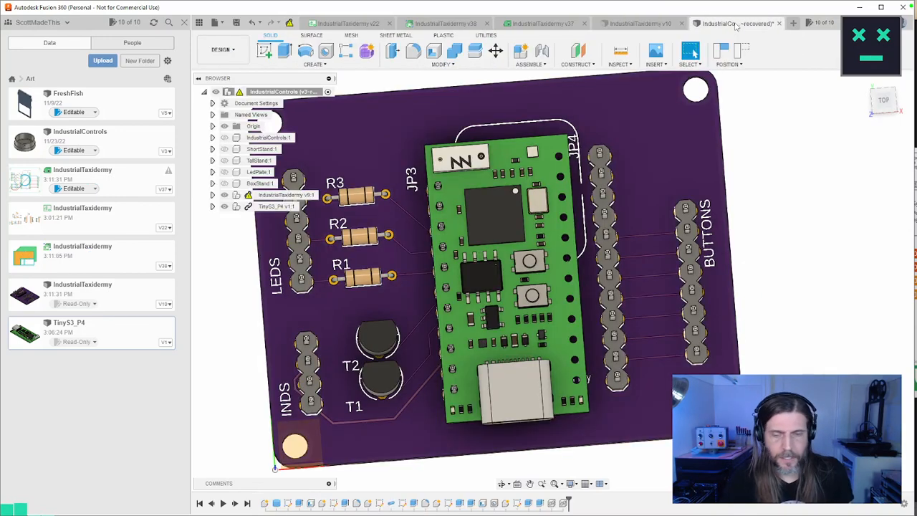
{"action": "key", "text": "ctrl+s"}
{"action": "left_click", "coordinate": [504, 287]}
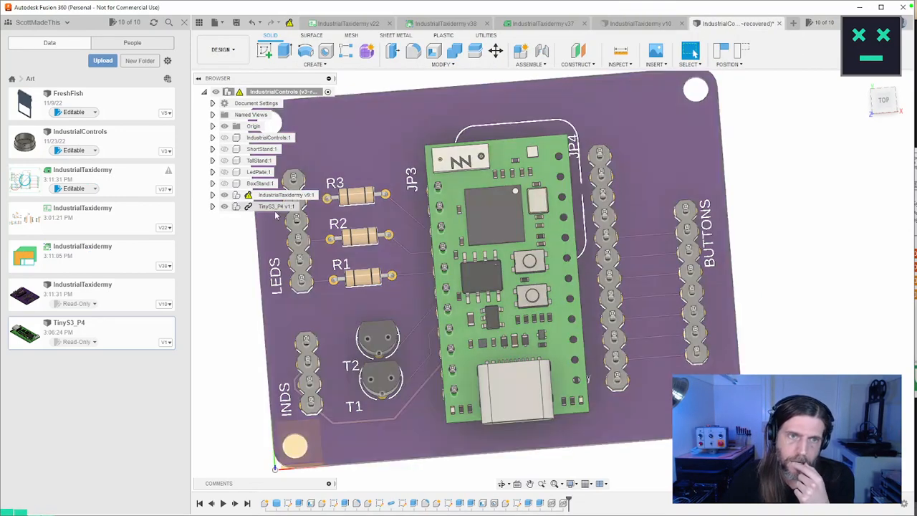
{"action": "right_click", "coordinate": [281, 198]}
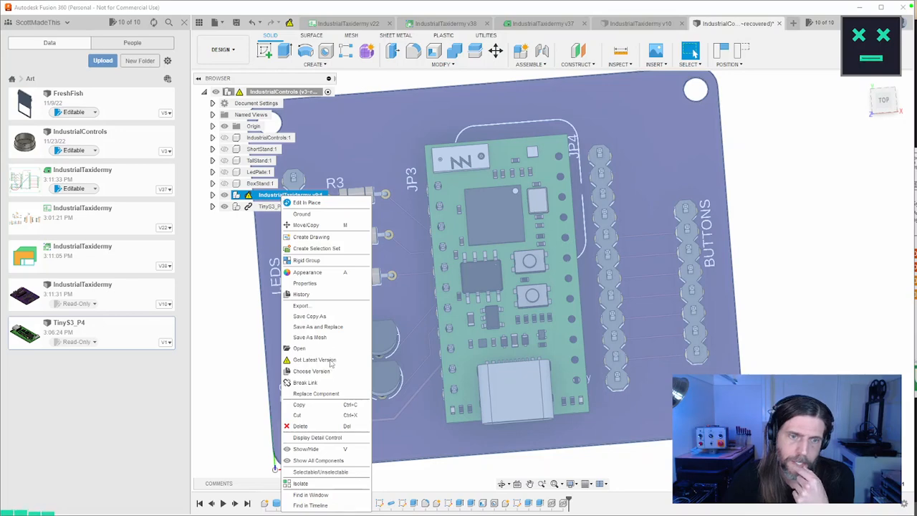
{"action": "left_click", "coordinate": [330, 360]}
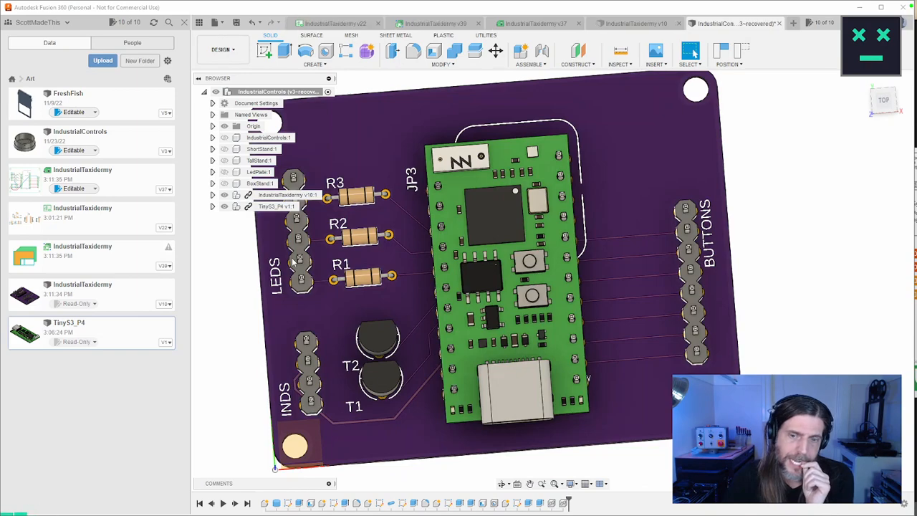
Inspect how both header rows line up with the pin holes of the TinyS3 module on the updated board
{"action": "middle_click_drag", "start_coordinate": [859, 494], "coordinate": [623, 404], "text": "shift"}
{"action": "scroll", "coordinate": [655, 387], "scroll_direction": "up", "scroll_amount": 3}
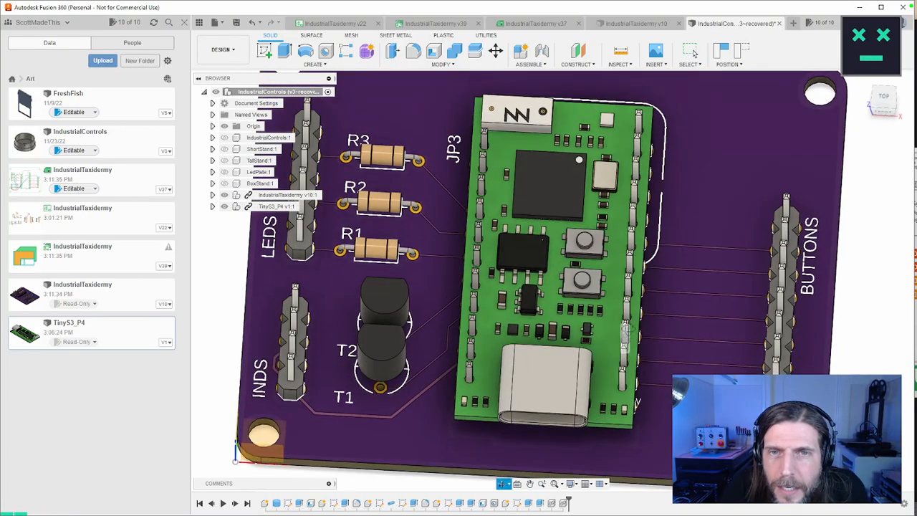
{"action": "mouse_move", "coordinate": [630, 328]}
{"action": "middle_mouse_down", "text": "shift"}
{"action": "mouse_move", "coordinate": [660, 310]}
{"action": "mouse_move", "coordinate": [639, 329]}
{"action": "middle_mouse_up", "text": "shift"}
{"action": "key", "text": "j"}
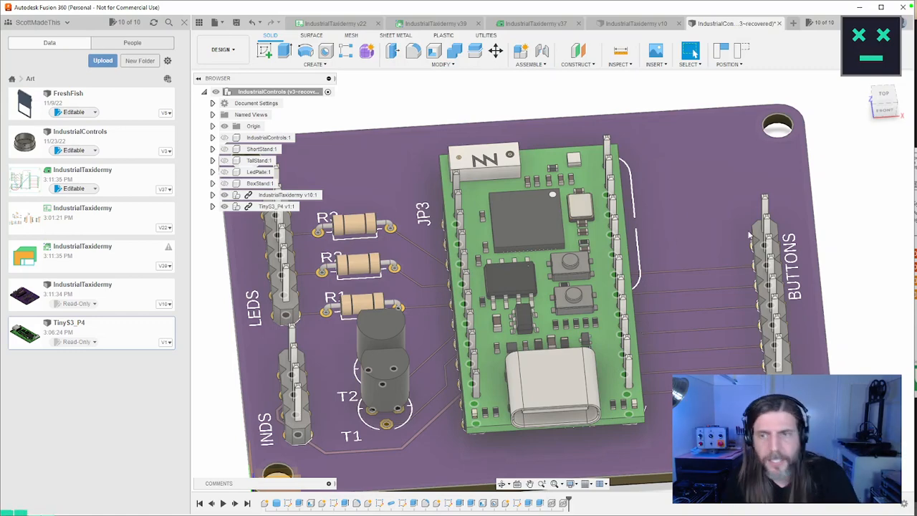
{"action": "scroll", "coordinate": [662, 296], "scroll_direction": "down", "scroll_amount": 4}
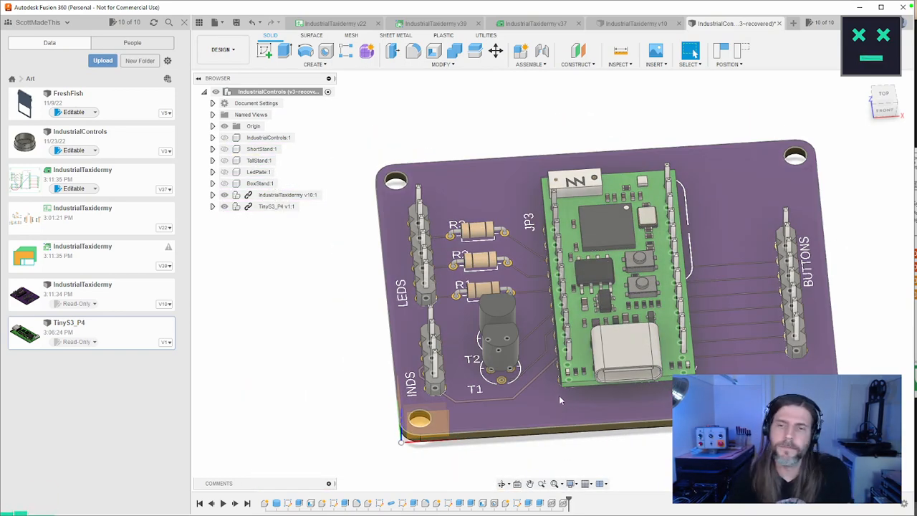
{"action": "scroll", "coordinate": [362, 355], "scroll_direction": "down", "scroll_amount": 1}
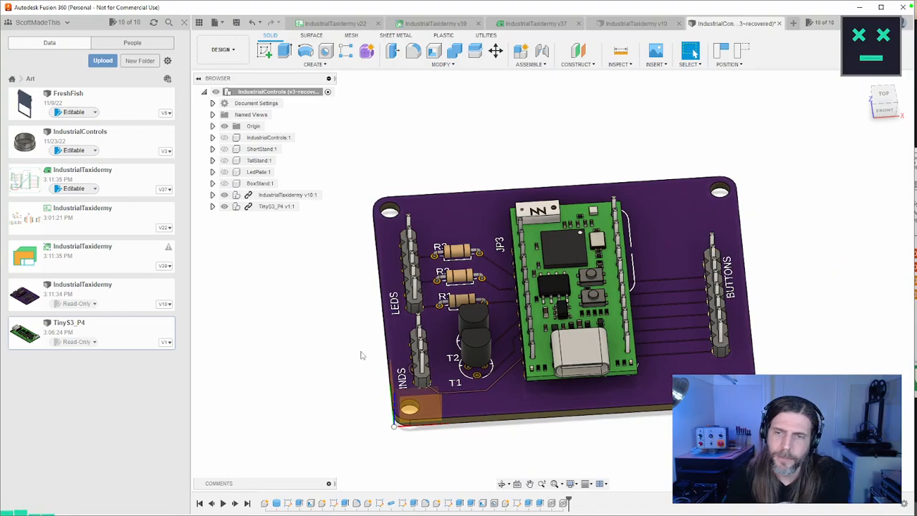
Switch from the IndustrialControls design to the IndustrialTaxidermy board layout
{"action": "mouse_move", "coordinate": [362, 355]}
{"action": "middle_mouse_down"}
{"action": "mouse_move", "coordinate": [358, 368]}
{"action": "mouse_move", "coordinate": [342, 348]}
{"action": "mouse_move", "coordinate": [341, 369]}
{"action": "mouse_move", "coordinate": [348, 336]}
{"action": "mouse_move", "coordinate": [342, 365]}
{"action": "mouse_move", "coordinate": [339, 340]}
{"action": "mouse_move", "coordinate": [335, 356]}
{"action": "mouse_move", "coordinate": [341, 367]}
{"action": "mouse_move", "coordinate": [337, 359]}
{"action": "mouse_move", "coordinate": [349, 359]}
{"action": "middle_mouse_up"}
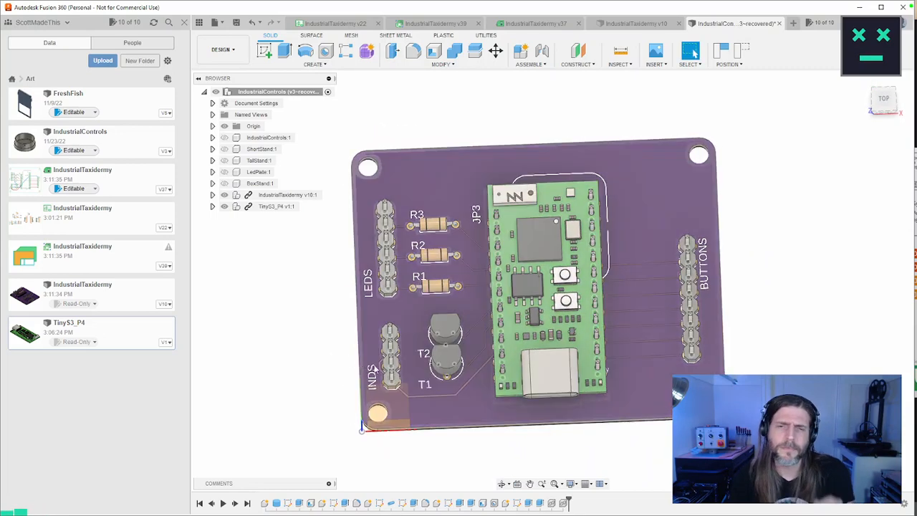
{"action": "left_click", "coordinate": [333, 23]}
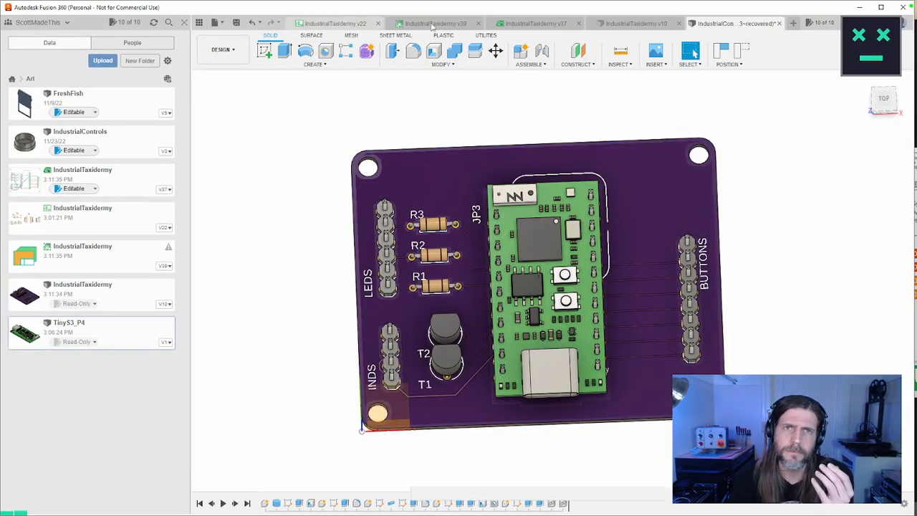
{"action": "left_click", "coordinate": [430, 24]}
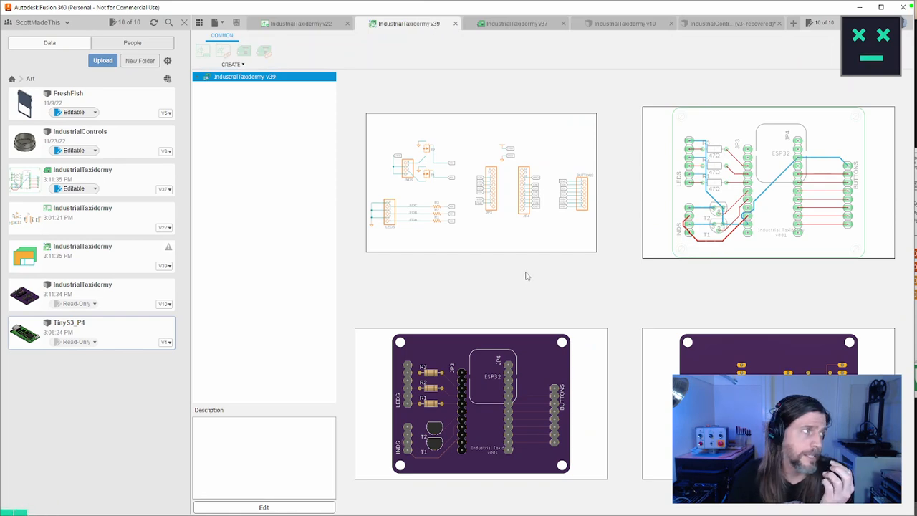
{"action": "left_click", "coordinate": [528, 24]}
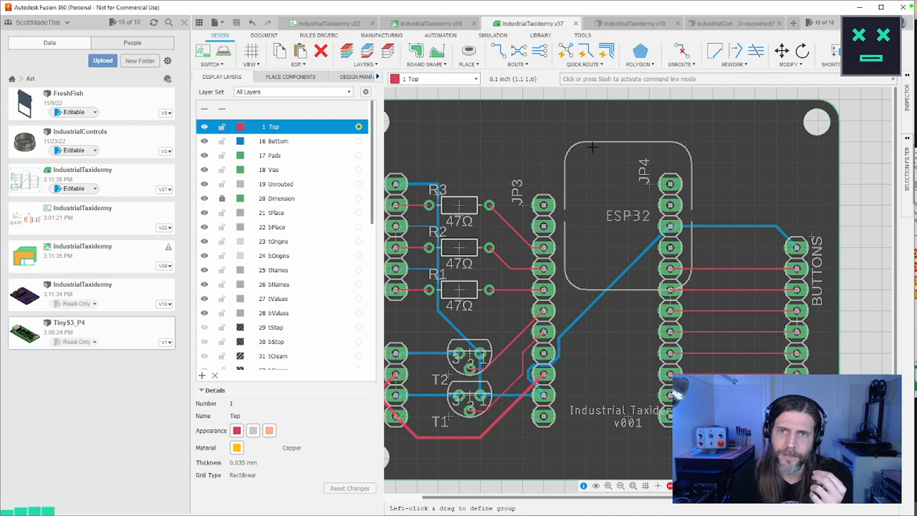
{"action": "left_click", "coordinate": [589, 141]}
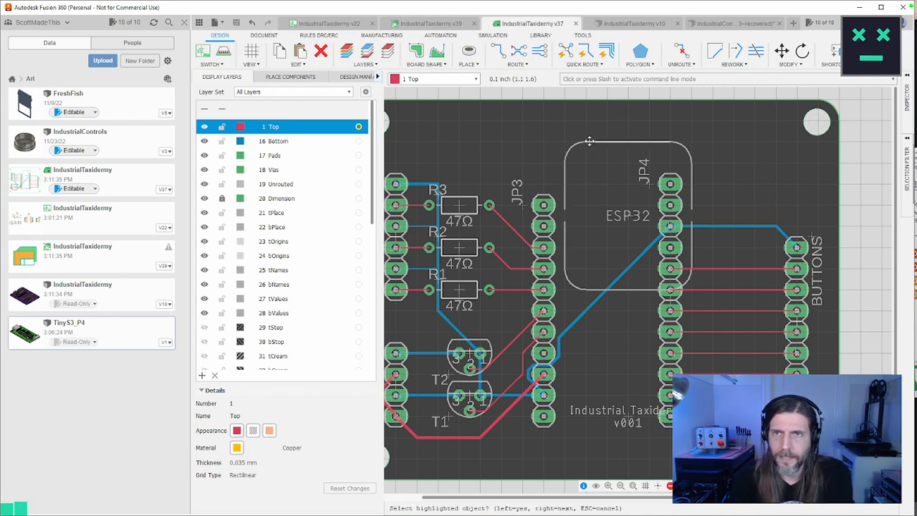
{"action": "right_click", "coordinate": [589, 142]}
{"action": "left_click", "coordinate": [588, 141]}
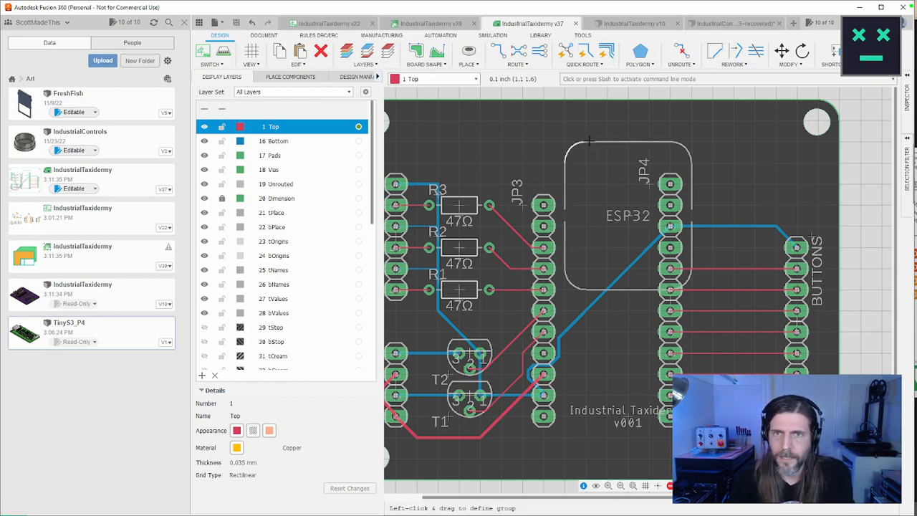
{"action": "left_click", "coordinate": [590, 141]}
{"action": "left_click", "coordinate": [591, 141]}
{"action": "left_click", "coordinate": [590, 141]}
{"action": "right_click", "coordinate": [591, 141]}
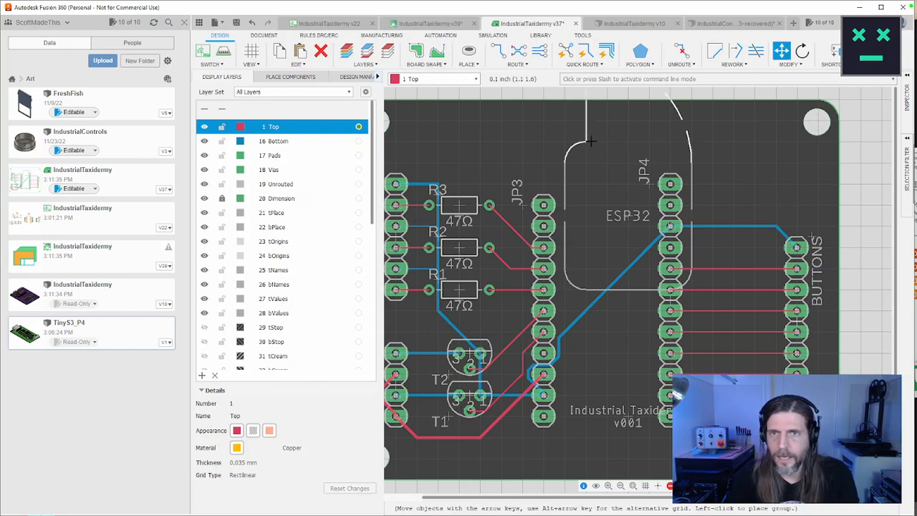
{"action": "right_click", "coordinate": [575, 144]}
{"action": "key", "text": "Escape"}
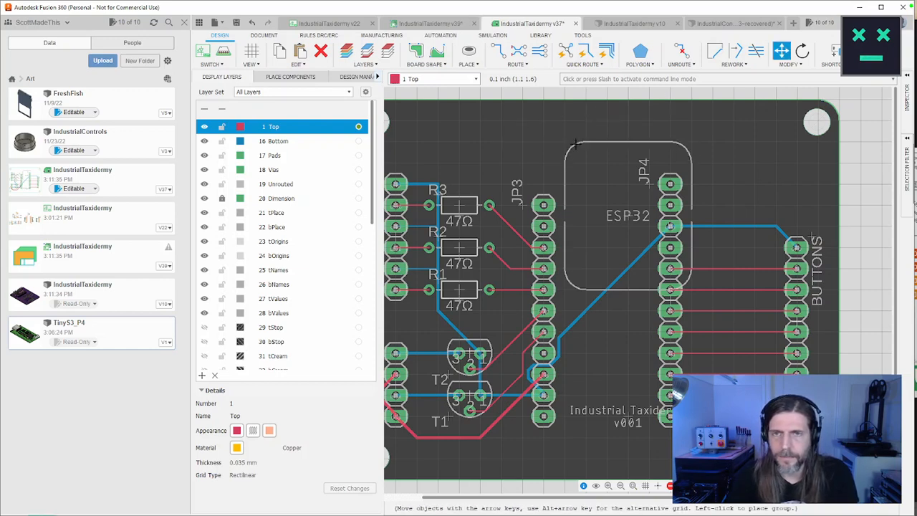
{"action": "right_click", "coordinate": [575, 144]}
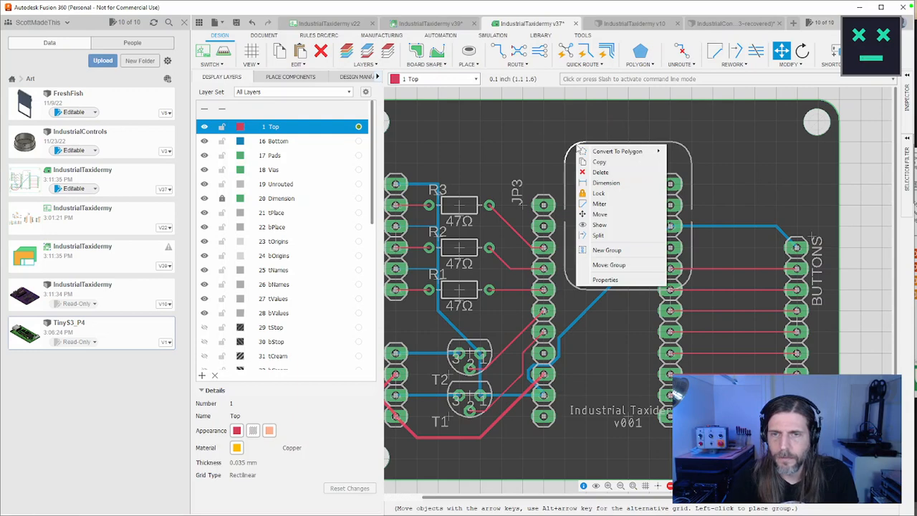
{"action": "key", "text": "Escape"}
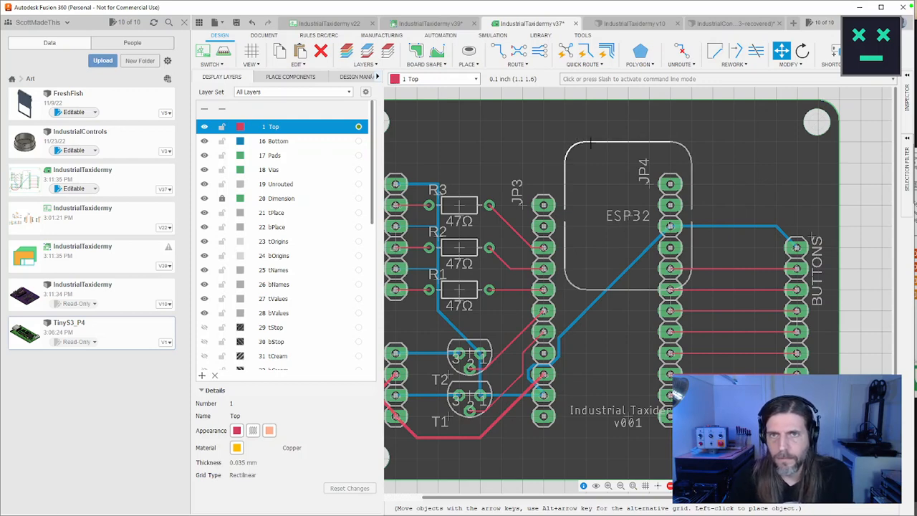
{"action": "left_click", "coordinate": [637, 65]}
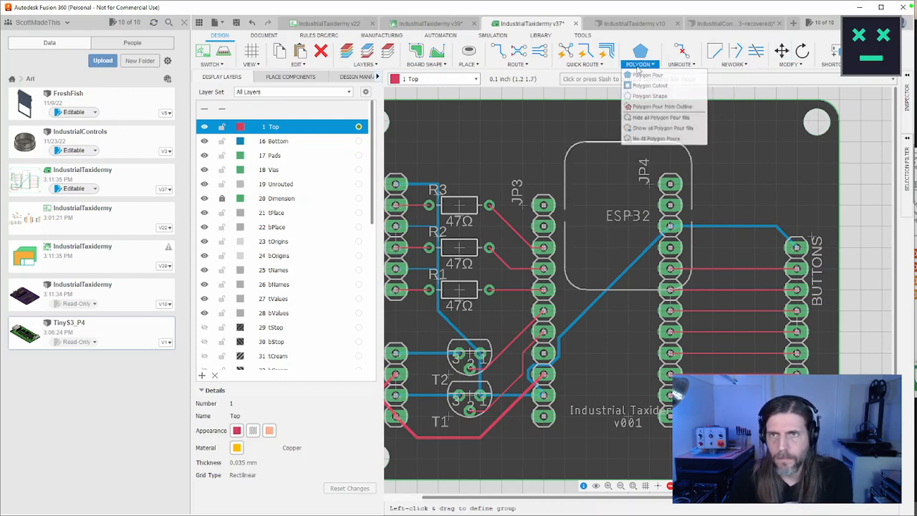
{"action": "left_click", "coordinate": [727, 65]}
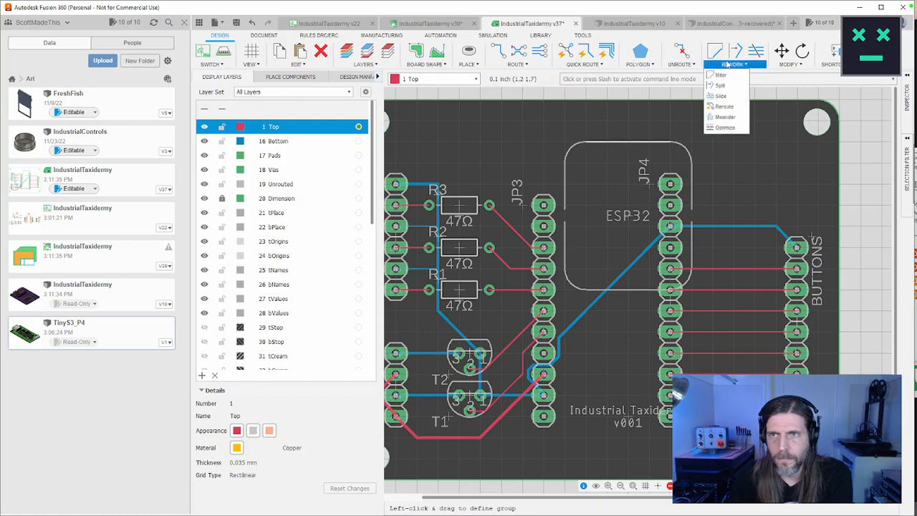
{"action": "mouse_move", "coordinate": [627, 66]}
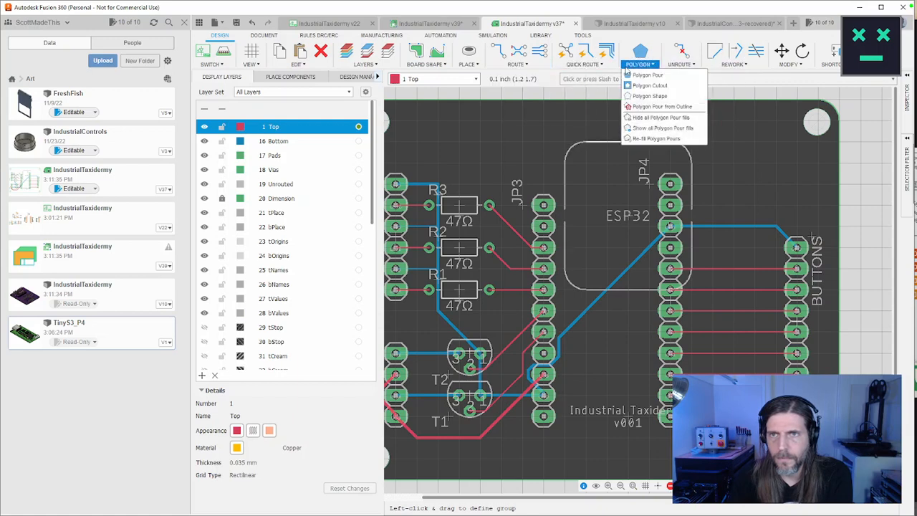
{"action": "mouse_move", "coordinate": [781, 66]}
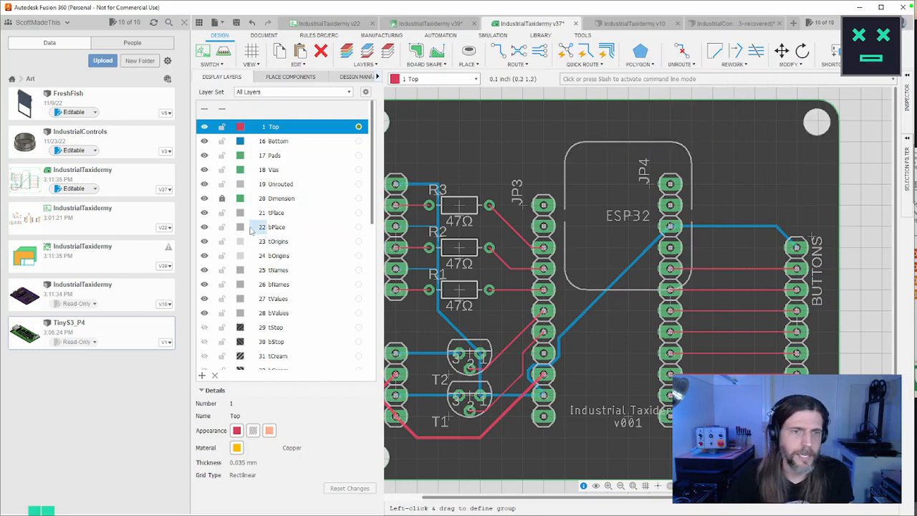
Toggle the tNames, tValues and tPlace layers to identify the one holding the ESP32 outline, and make 21 tPlace the active layer
{"action": "left_click", "coordinate": [204, 270]}
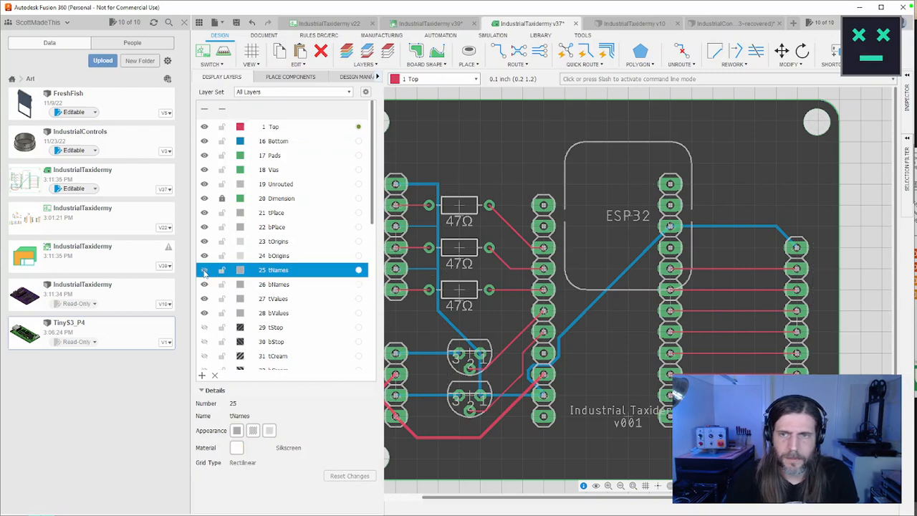
{"action": "left_click", "coordinate": [204, 270]}
{"action": "left_click", "coordinate": [206, 284]}
{"action": "left_click", "coordinate": [204, 299]}
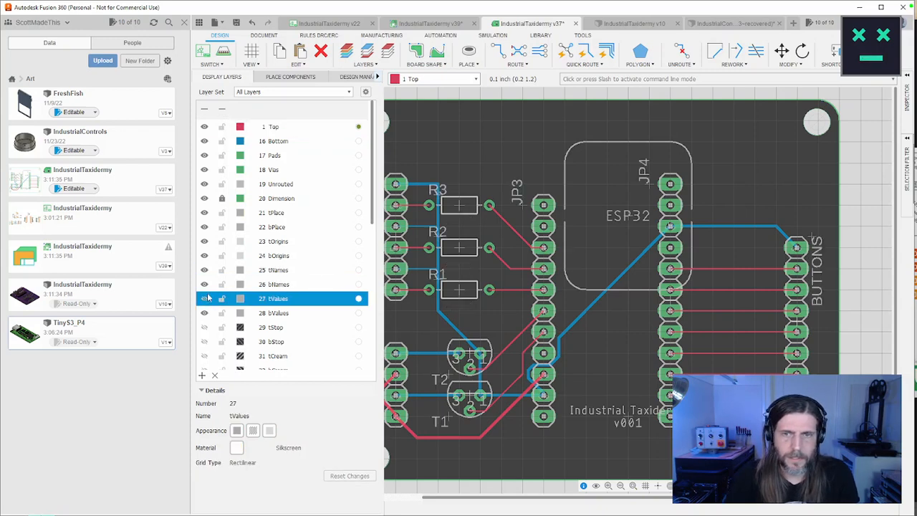
{"action": "left_click", "coordinate": [204, 299]}
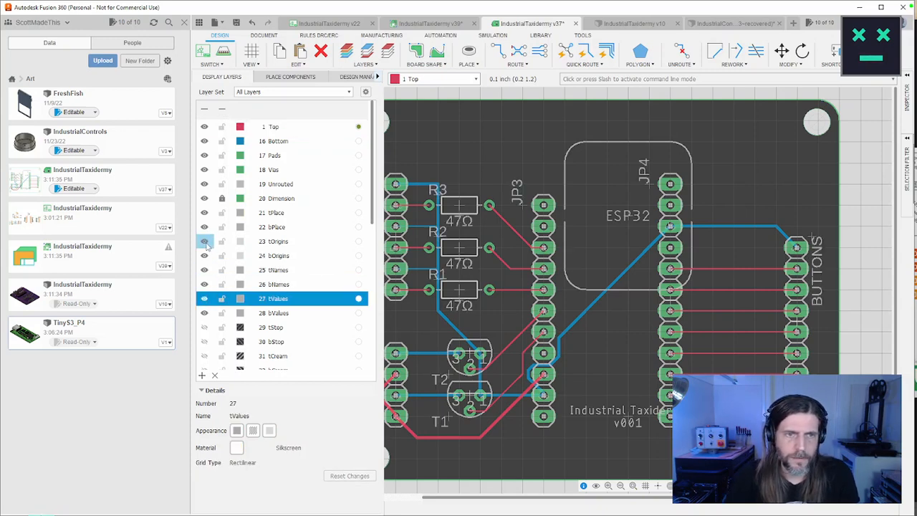
{"action": "left_click", "coordinate": [204, 213]}
{"action": "left_click", "coordinate": [204, 213]}
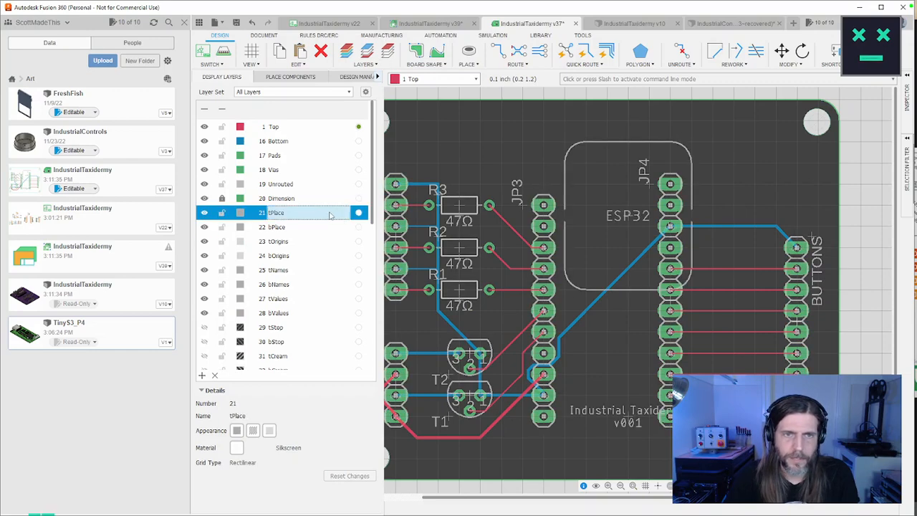
{"action": "left_click", "coordinate": [358, 213]}
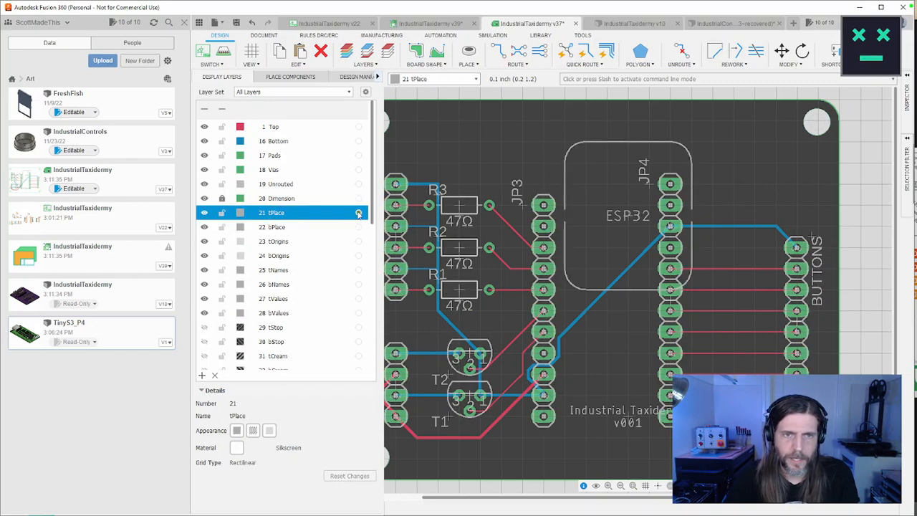
Delete all arcs and lines of the rounded module outline around JP4, together with the ESP32 label inside it
{"action": "left_click", "coordinate": [585, 142]}
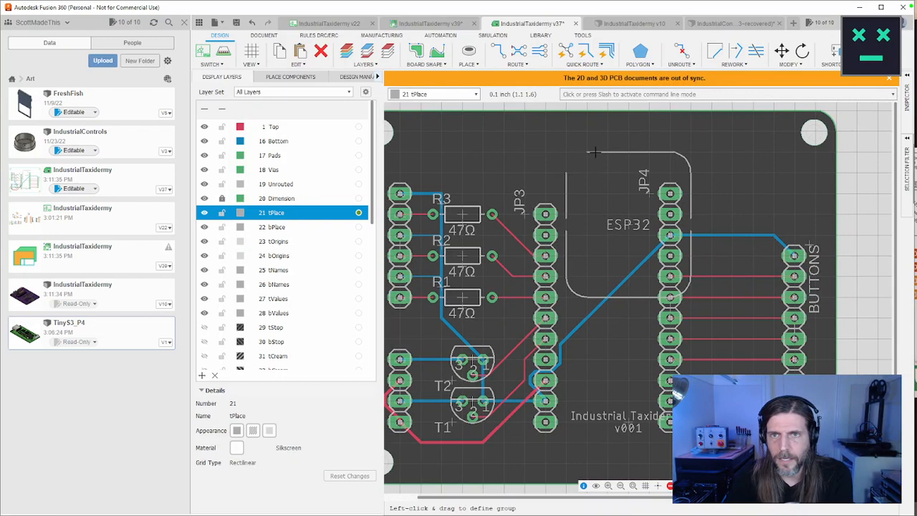
{"action": "left_click", "coordinate": [593, 152]}
{"action": "left_click", "coordinate": [686, 158]}
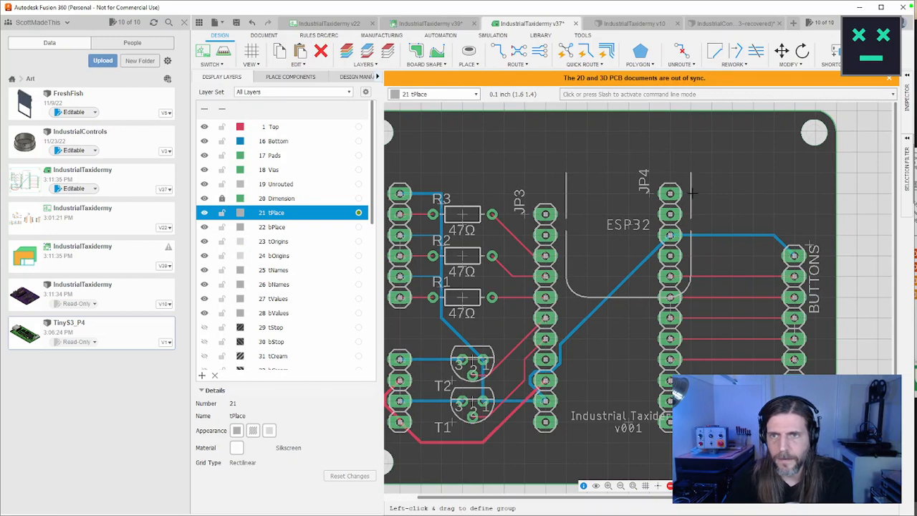
{"action": "left_click", "coordinate": [691, 254]}
{"action": "left_click", "coordinate": [686, 287]}
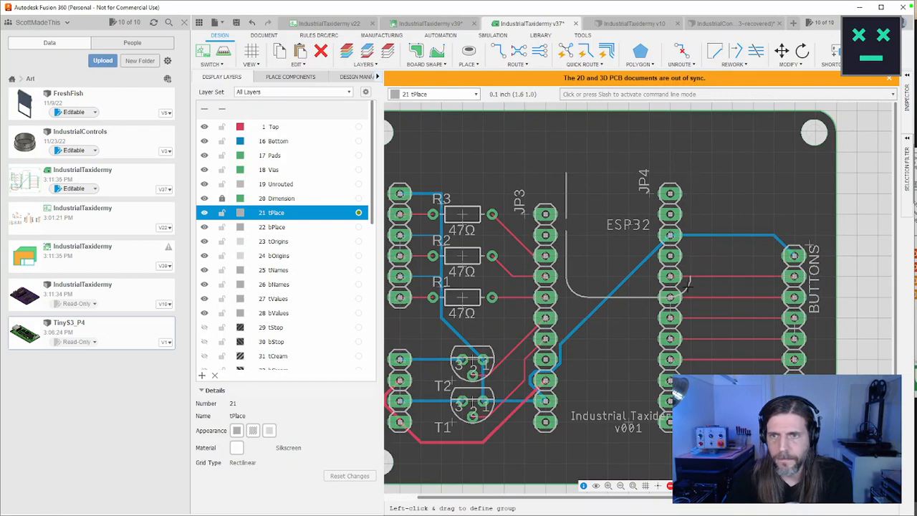
{"action": "left_click", "coordinate": [634, 296]}
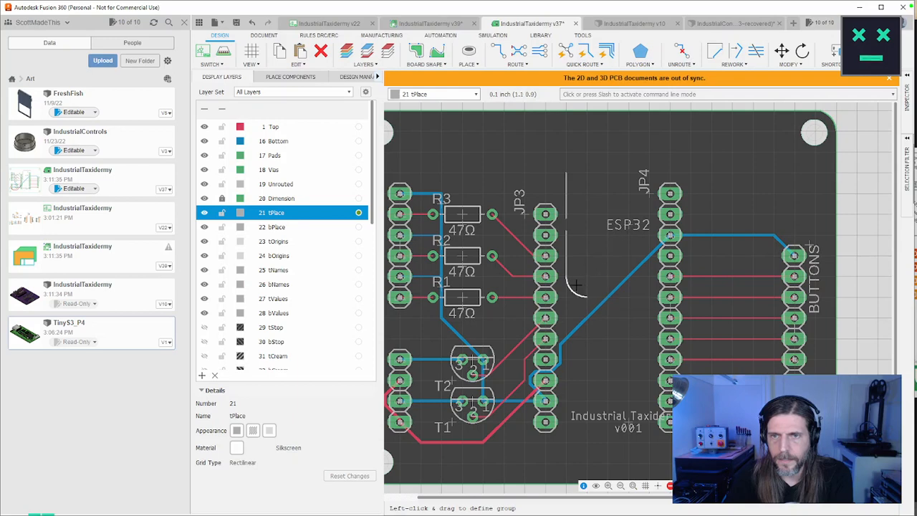
{"action": "left_click", "coordinate": [573, 289]}
{"action": "left_click", "coordinate": [567, 239]}
{"action": "left_click", "coordinate": [567, 194]}
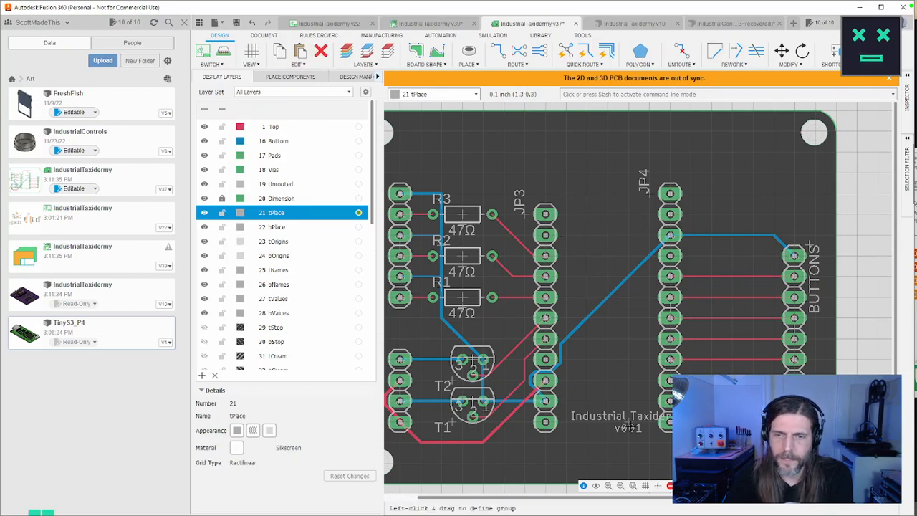
Move the "Industrial Taxidermy v001" text down so it sits centred below the JP3 and JP4 headers
{"action": "middle_click_drag", "start_coordinate": [606, 342], "coordinate": [590, 293]}
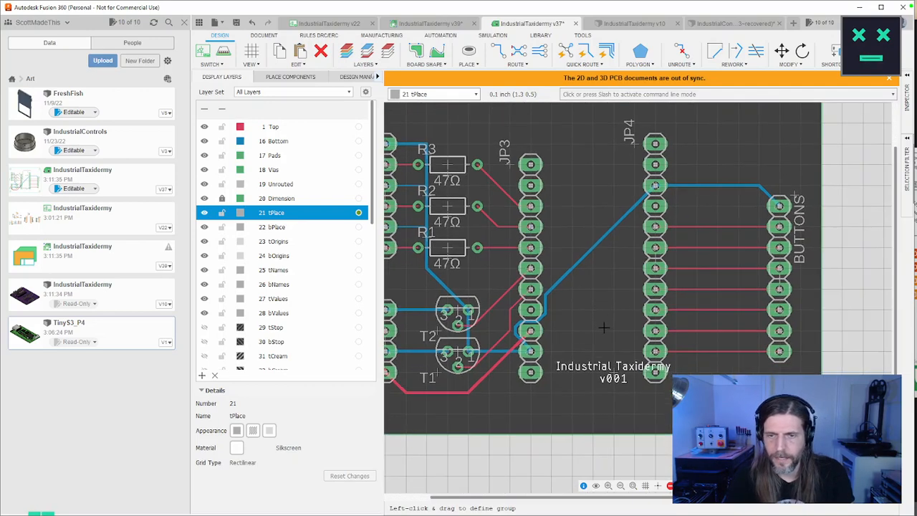
{"action": "key", "text": "m"}
{"action": "left_click", "coordinate": [613, 368]}
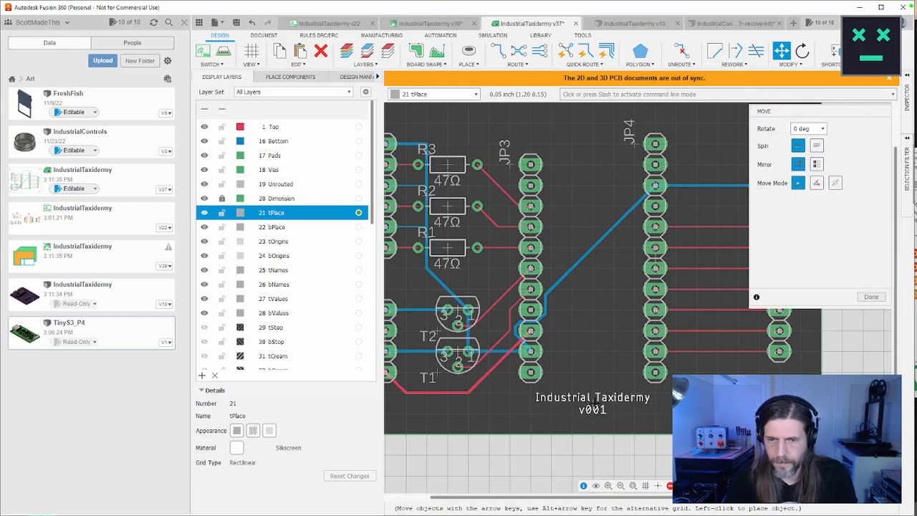
{"action": "left_click", "coordinate": [593, 396]}
Move the JP4 name label down along its header, level with the JP3 label
{"action": "middle_click_drag", "start_coordinate": [584, 321], "coordinate": [590, 354]}
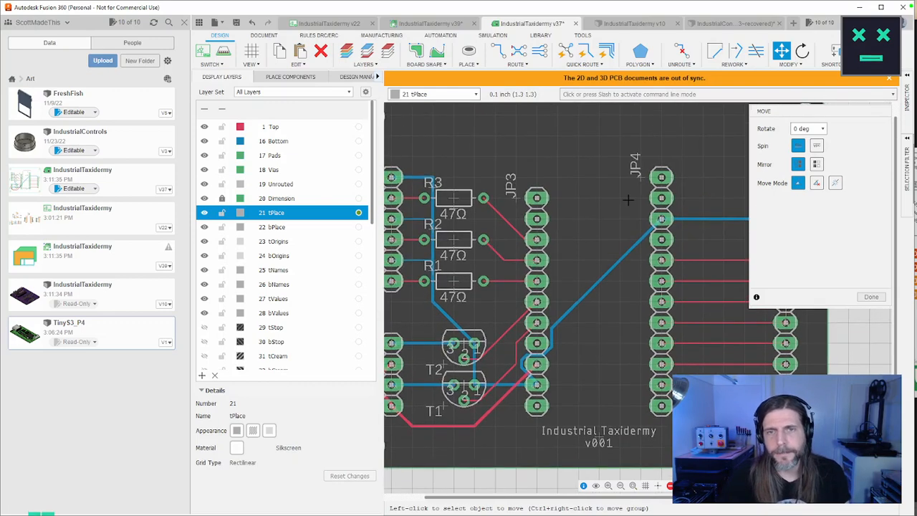
{"action": "left_click", "coordinate": [636, 177]}
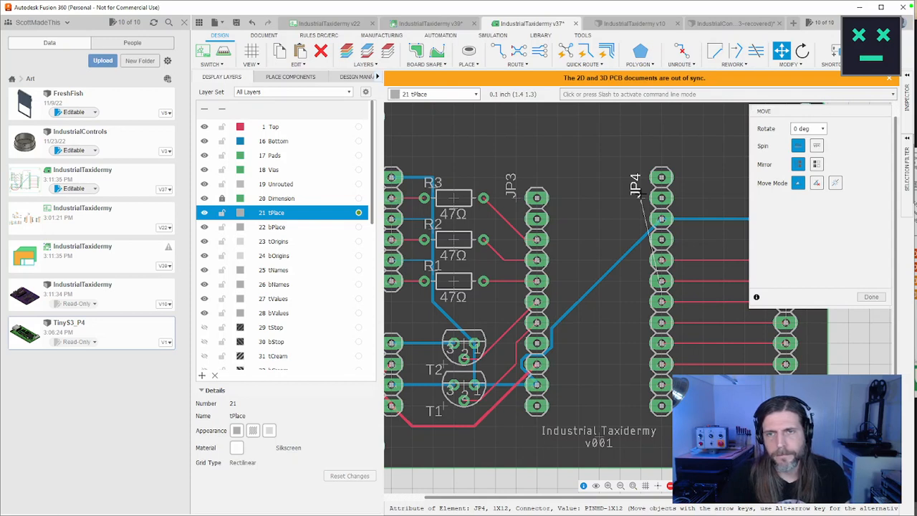
{"action": "left_click", "coordinate": [640, 202]}
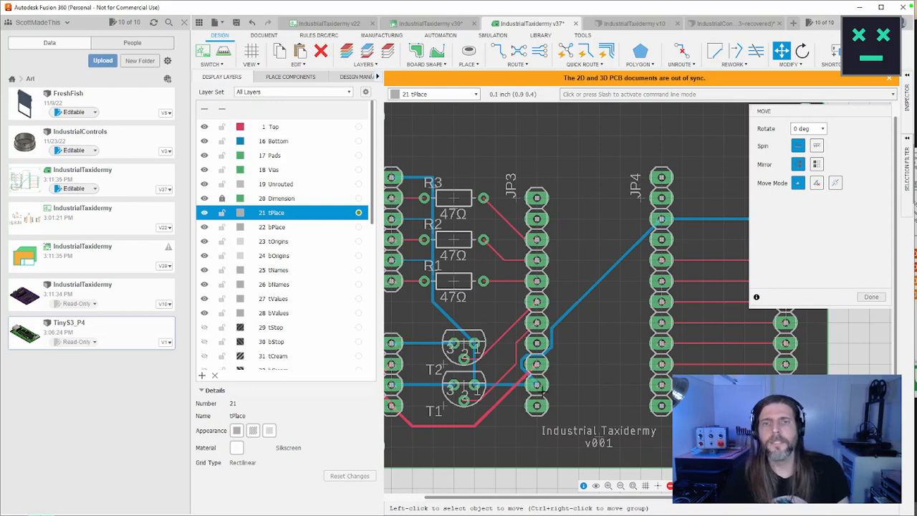
Examine the trace routing between the INDS header, transistors T1 and T2, and JP3, along with the JP4 and BUTTONS side
{"action": "scroll", "coordinate": [541, 394], "scroll_direction": "down", "scroll_amount": 2}
{"action": "scroll", "coordinate": [539, 369], "scroll_direction": "up", "scroll_amount": 3}
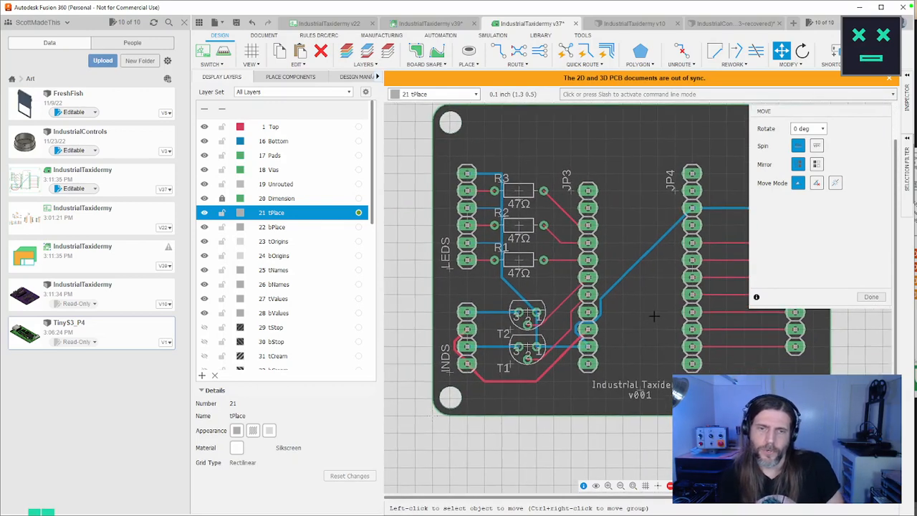
{"action": "middle_click_drag", "start_coordinate": [539, 368], "coordinate": [612, 361]}
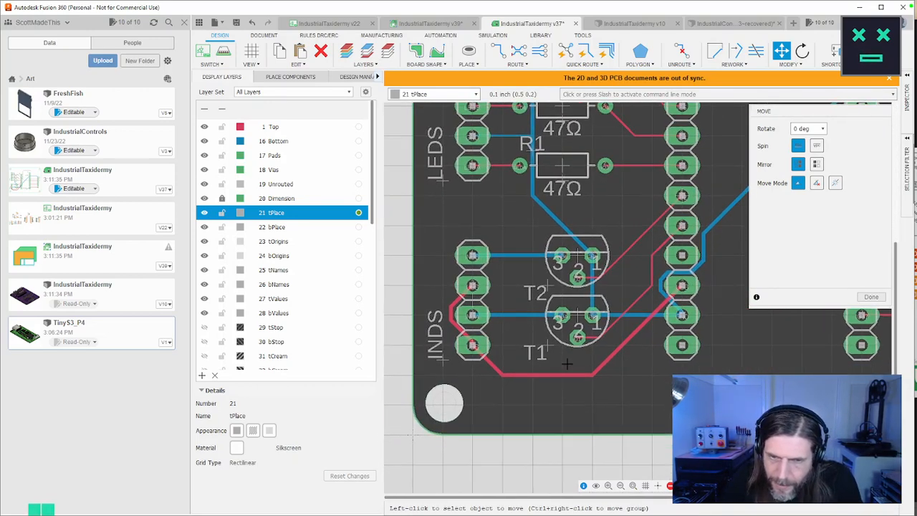
{"action": "scroll", "coordinate": [566, 364], "scroll_direction": "up", "scroll_amount": 3}
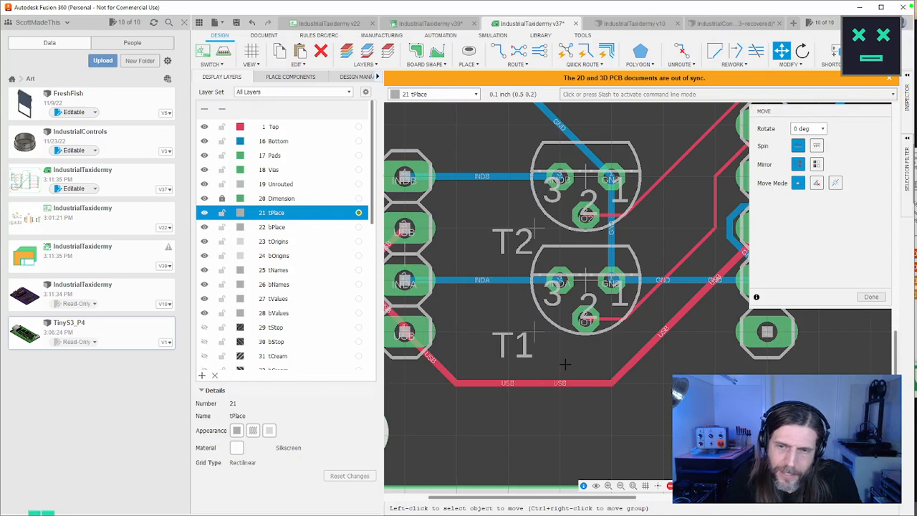
{"action": "middle_click_drag", "start_coordinate": [570, 362], "coordinate": [591, 371]}
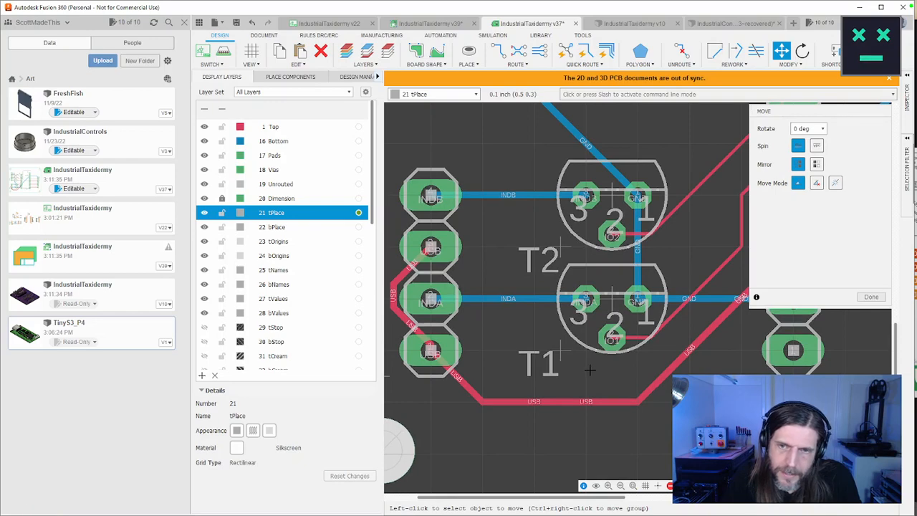
{"action": "scroll", "coordinate": [589, 370], "scroll_direction": "up", "scroll_amount": 2}
{"action": "scroll", "coordinate": [592, 386], "scroll_direction": "down", "scroll_amount": 5}
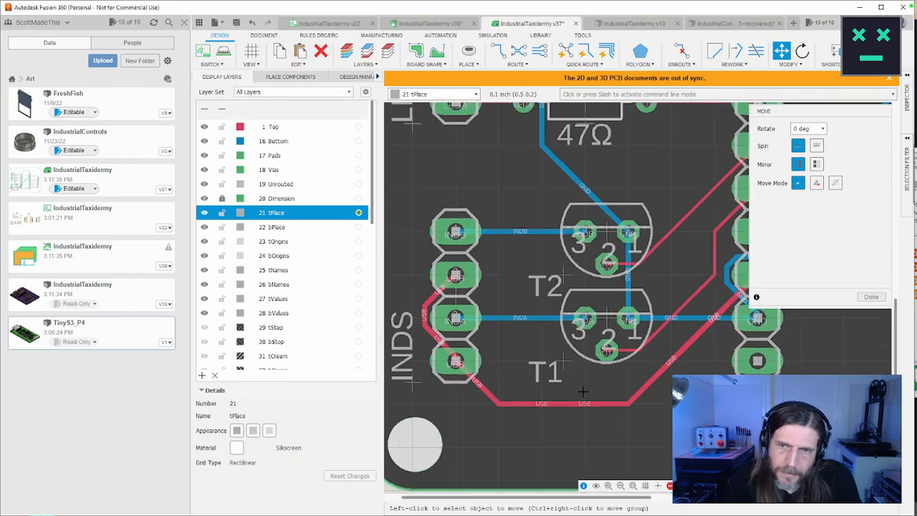
{"action": "scroll", "coordinate": [532, 429], "scroll_direction": "down", "scroll_amount": 5}
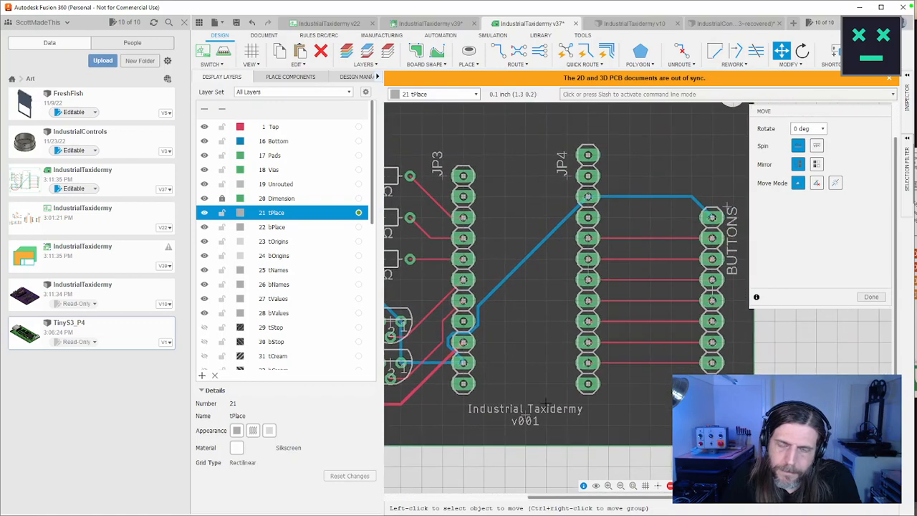
Move the BUTTONS header closer to JP4 and reattach the loose end of the blue GND trace to its top pin
{"action": "scroll", "coordinate": [566, 394], "scroll_direction": "up", "scroll_amount": 4}
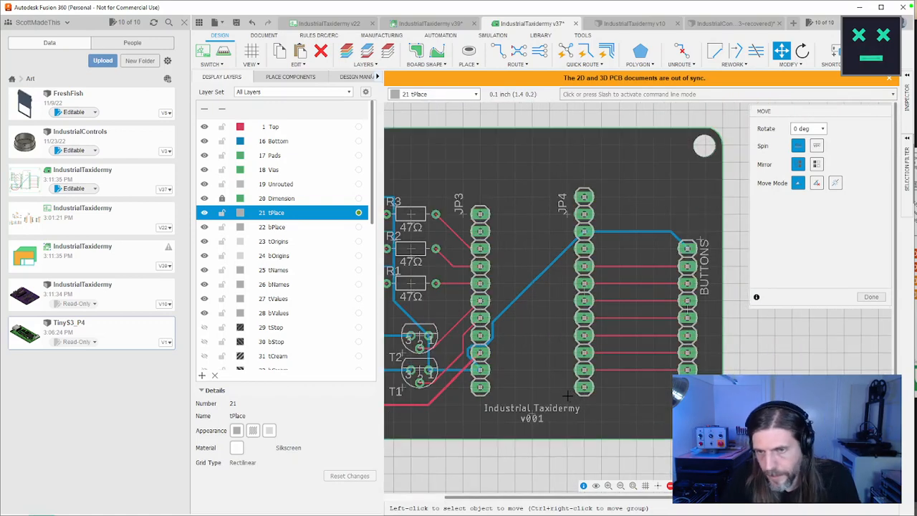
{"action": "left_click", "coordinate": [687, 306]}
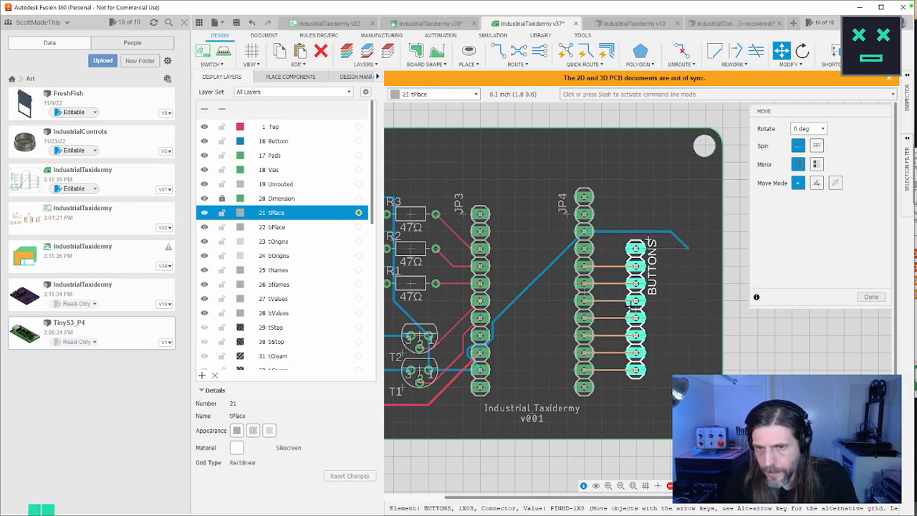
{"action": "left_click", "coordinate": [632, 305]}
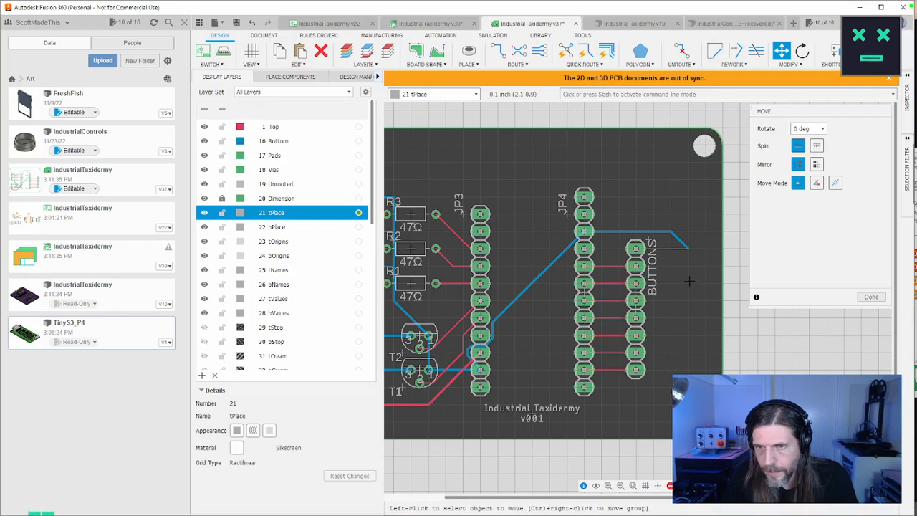
{"action": "left_click", "coordinate": [688, 248]}
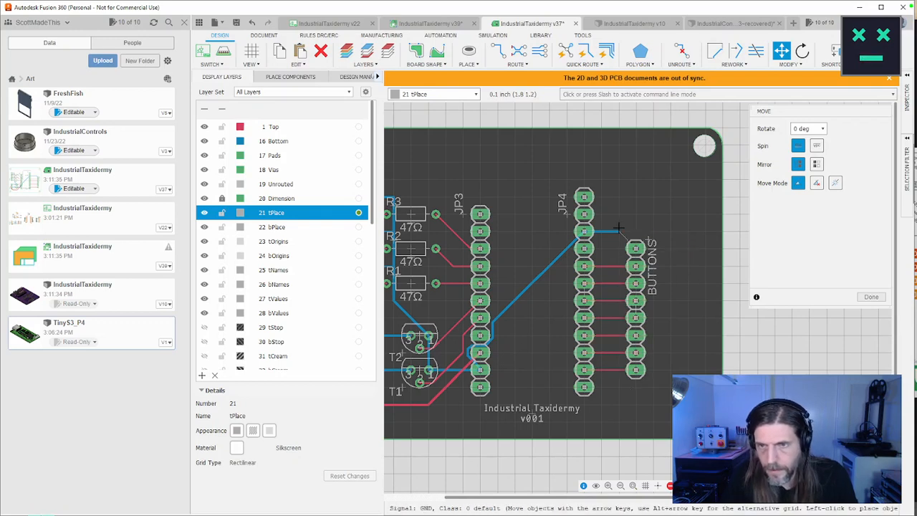
{"action": "left_click", "coordinate": [636, 247]}
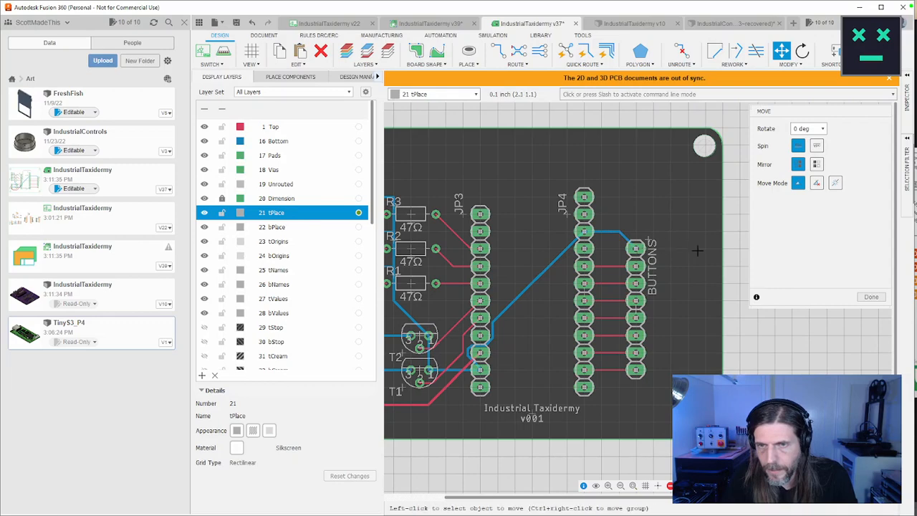
{"action": "left_click", "coordinate": [871, 297]}
Move all headers, resistors, transistors and their traces as one group 0.05 inch down and 0.05 inch left on the board
{"action": "middle_click_drag", "start_coordinate": [652, 278], "coordinate": [752, 275]}
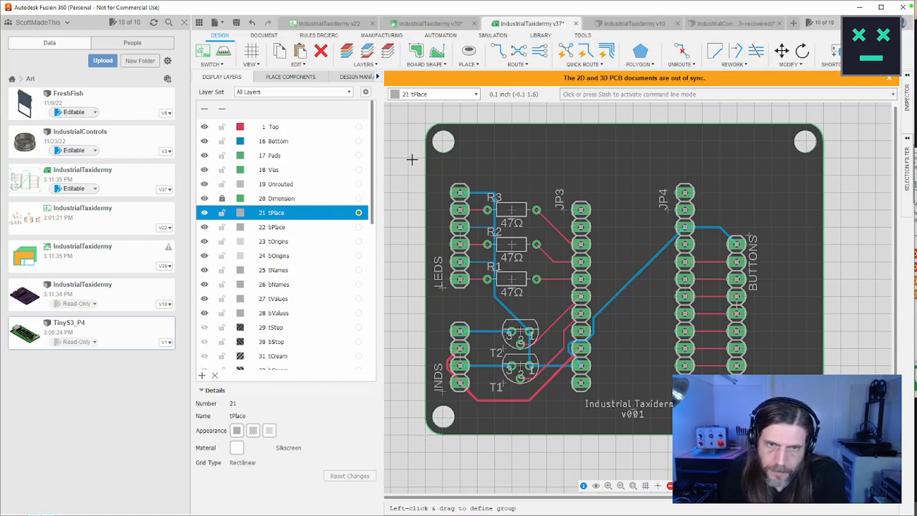
{"action": "left_click_drag", "start_coordinate": [408, 164], "coordinate": [764, 405]}
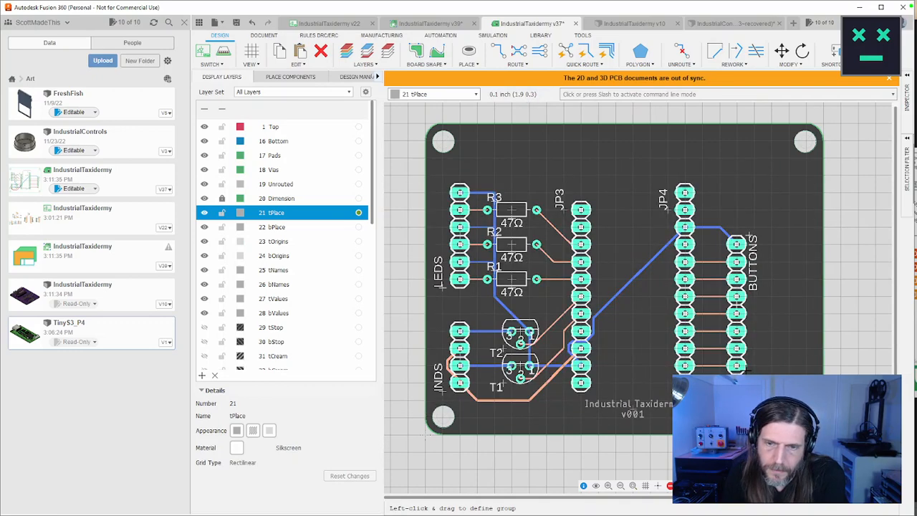
{"action": "key", "text": "m"}
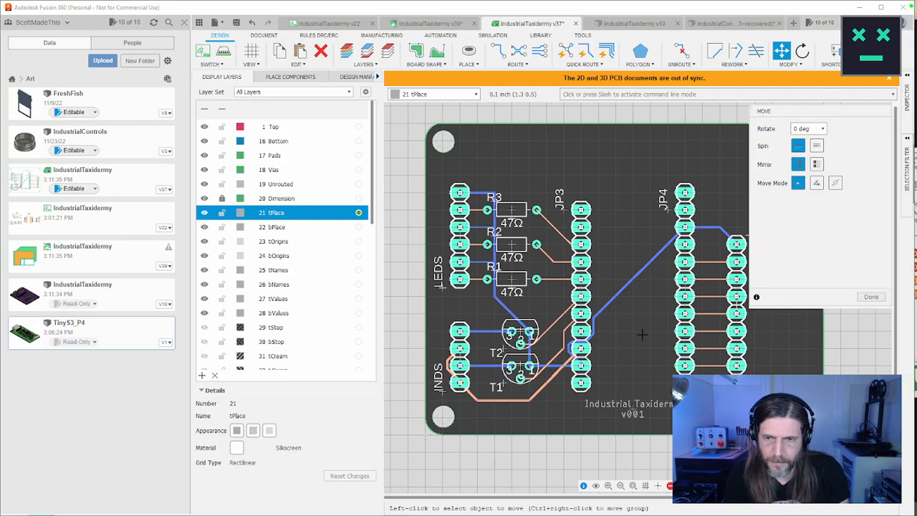
{"action": "right_click", "coordinate": [638, 331], "text": "ctrl"}
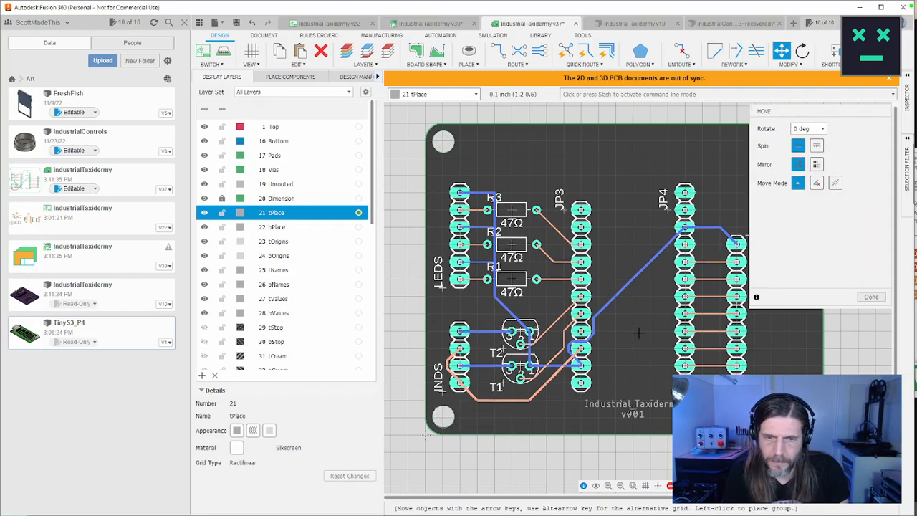
{"action": "left_click", "coordinate": [638, 332]}
{"action": "right_click", "coordinate": [638, 333], "text": "ctrl"}
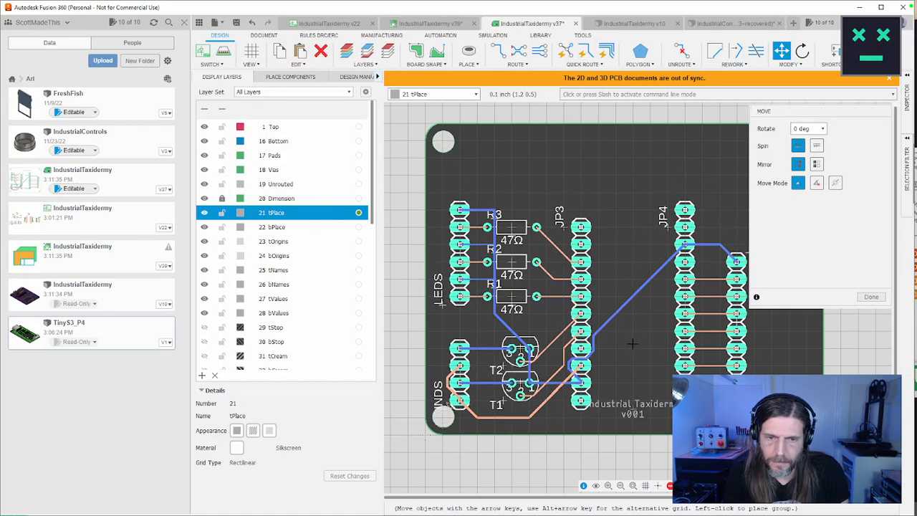
{"action": "key", "text": "Up"}
{"action": "key", "text": "alt+Down"}
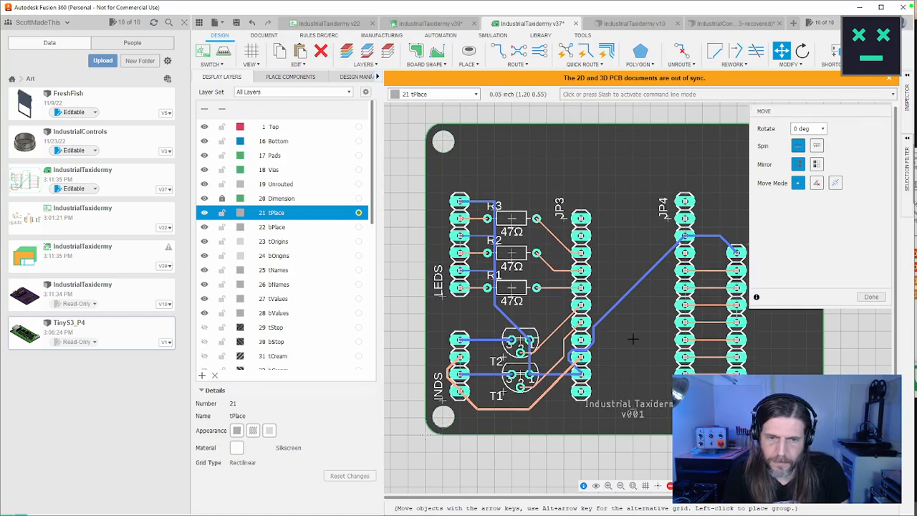
{"action": "key", "text": "Left"}
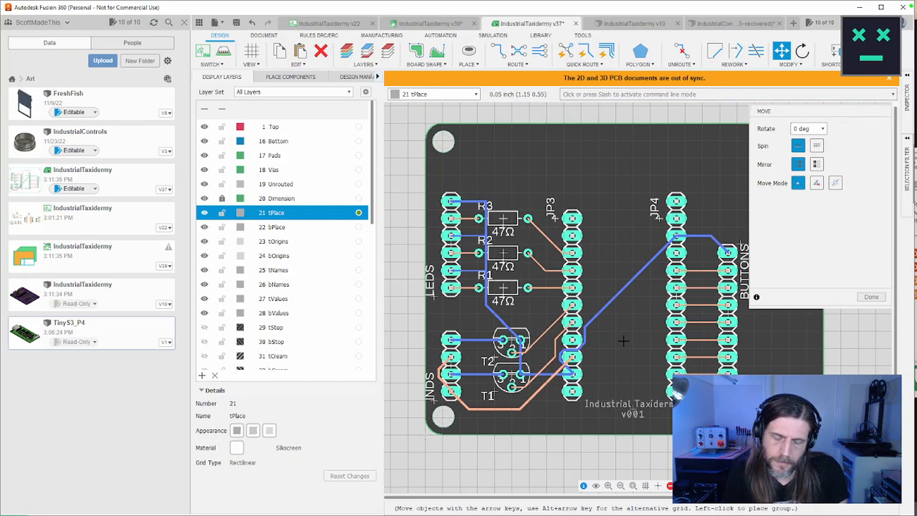
{"action": "left_click", "coordinate": [623, 341]}
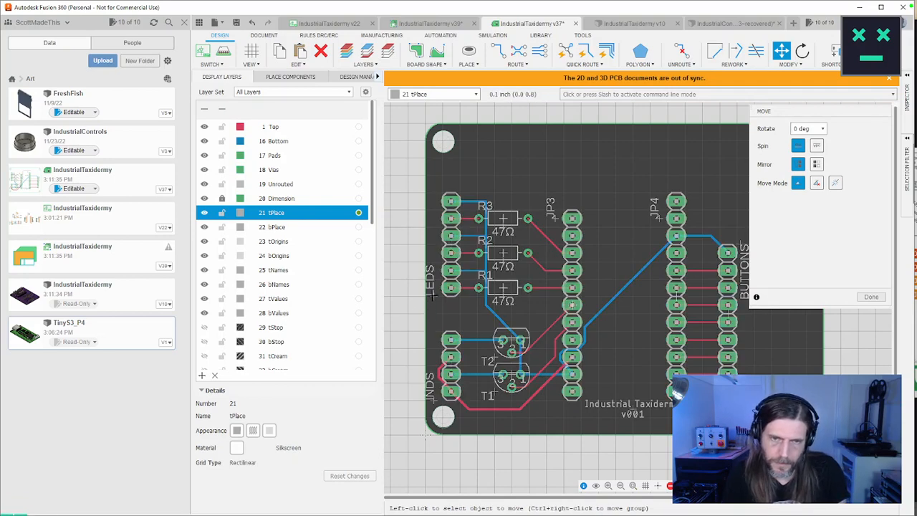
Shift the LEDS and INDS name labels 0.05 inch right, closer to their headers
{"action": "left_click", "coordinate": [433, 296]}
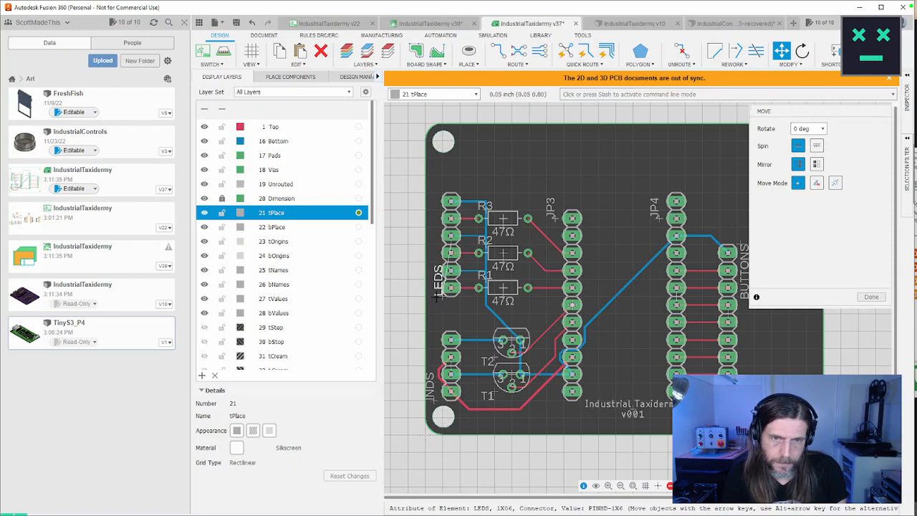
{"action": "left_click", "coordinate": [432, 296]}
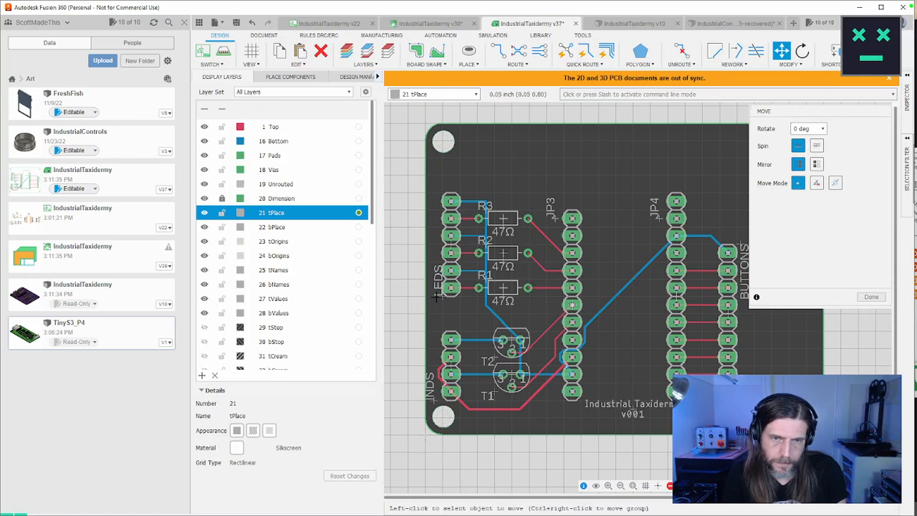
{"action": "left_click", "coordinate": [433, 398]}
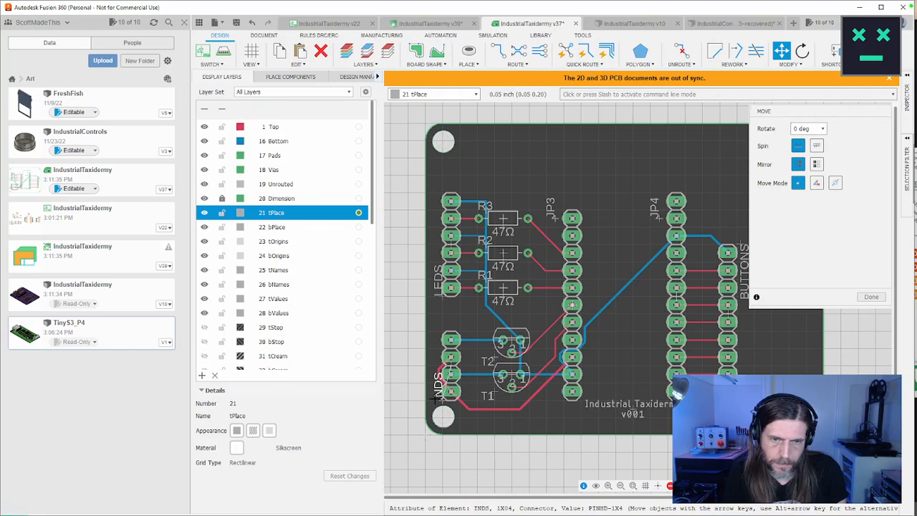
{"action": "left_click", "coordinate": [434, 395]}
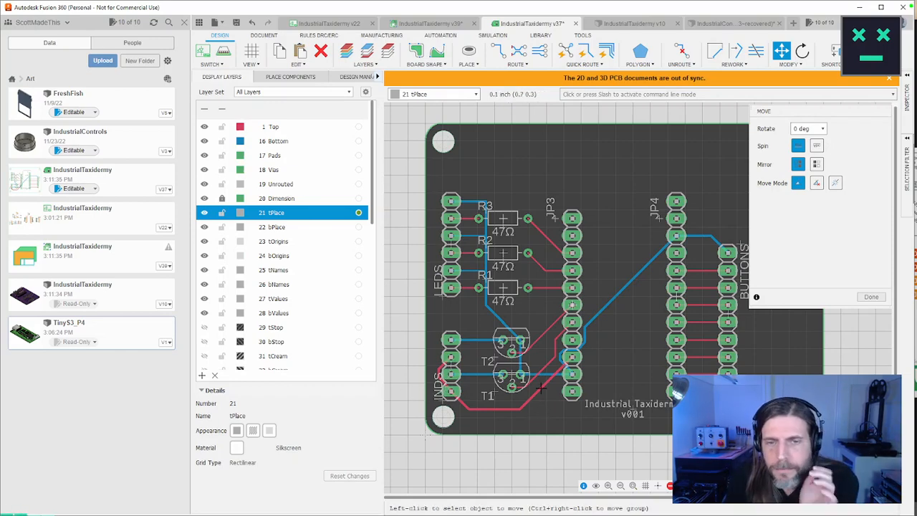
Move resistors R3, R2 and R1 each 0.05 inch left toward the LEDS header
{"action": "scroll", "coordinate": [542, 383], "scroll_direction": "up", "scroll_amount": 1}
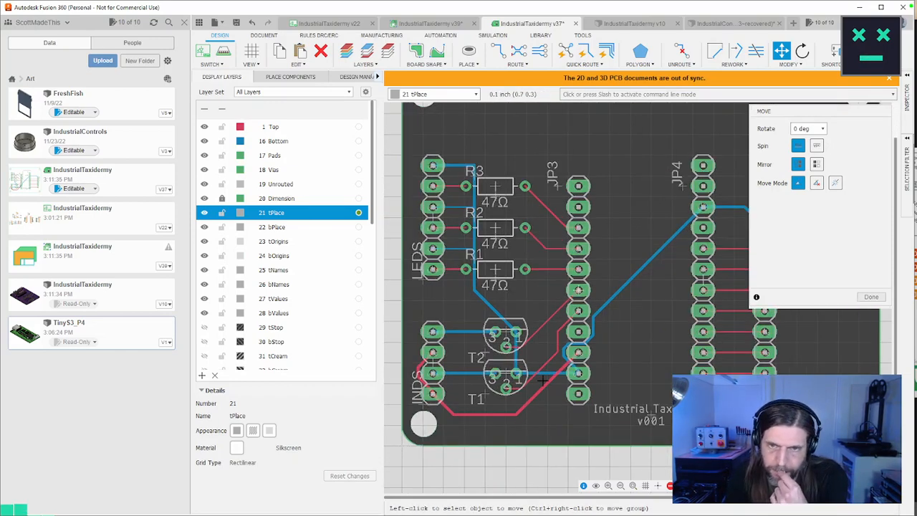
{"action": "middle_click_drag", "start_coordinate": [587, 369], "coordinate": [599, 385]}
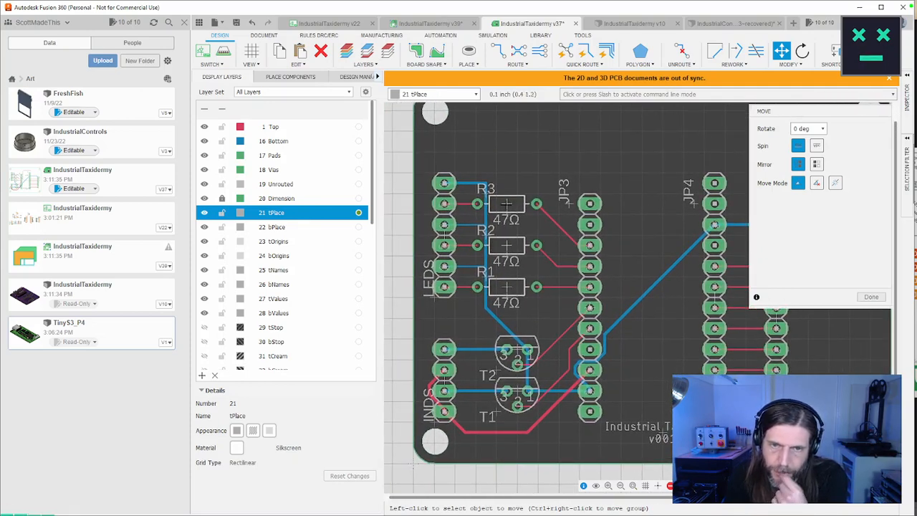
{"action": "left_click", "coordinate": [505, 205]}
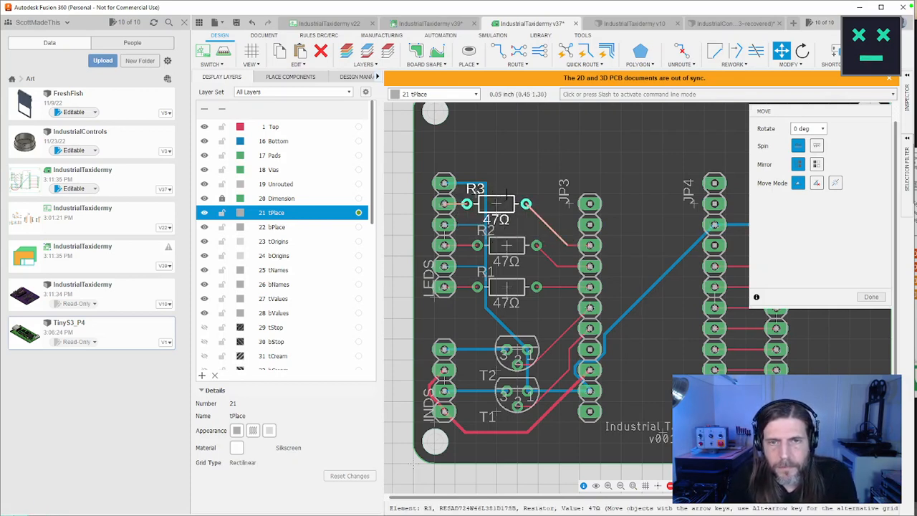
{"action": "left_click", "coordinate": [496, 204]}
{"action": "left_click", "coordinate": [506, 245]}
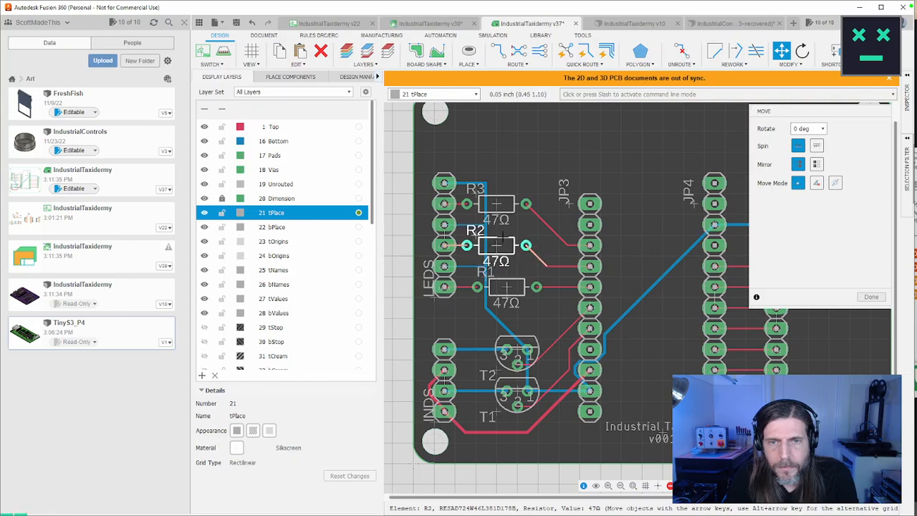
{"action": "left_click", "coordinate": [503, 235]}
{"action": "left_click", "coordinate": [506, 286]}
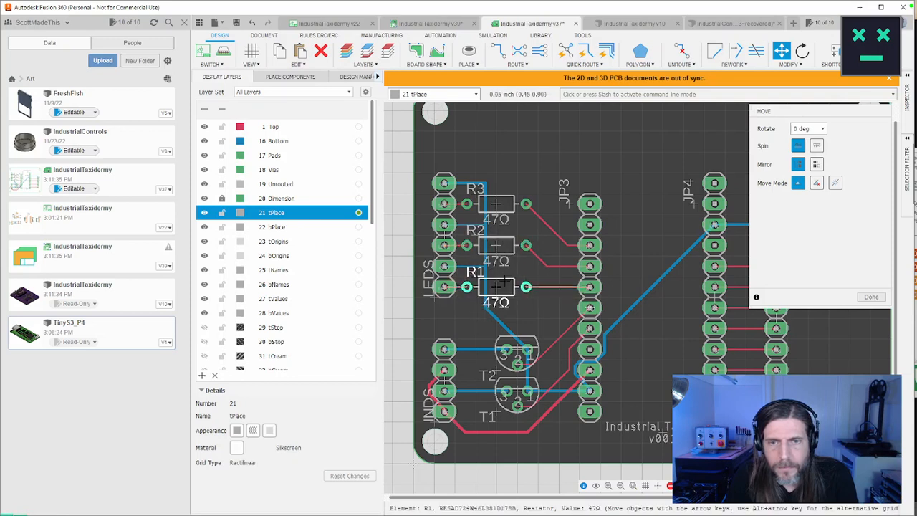
{"action": "left_click", "coordinate": [506, 280]}
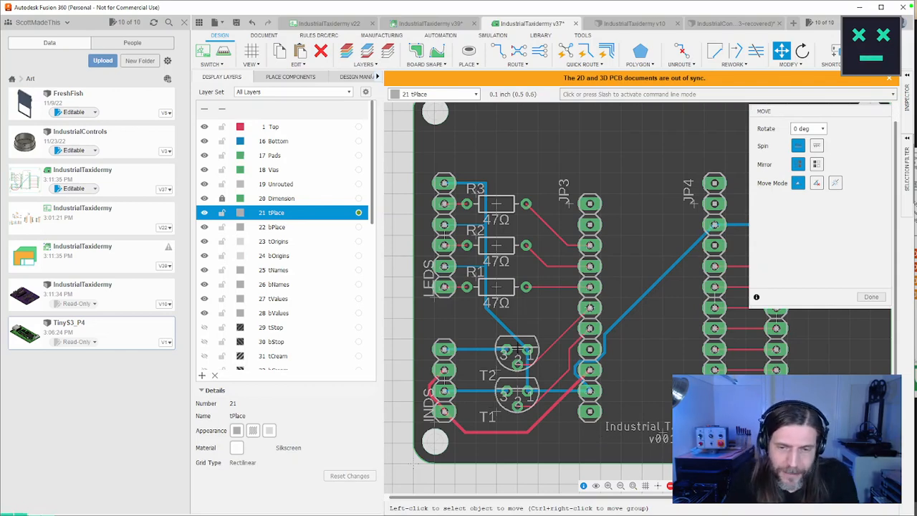
Move transistors T2 and T1 each 0.1 inch left toward the INDS header
{"action": "scroll", "coordinate": [513, 349], "scroll_direction": "up", "scroll_amount": 1}
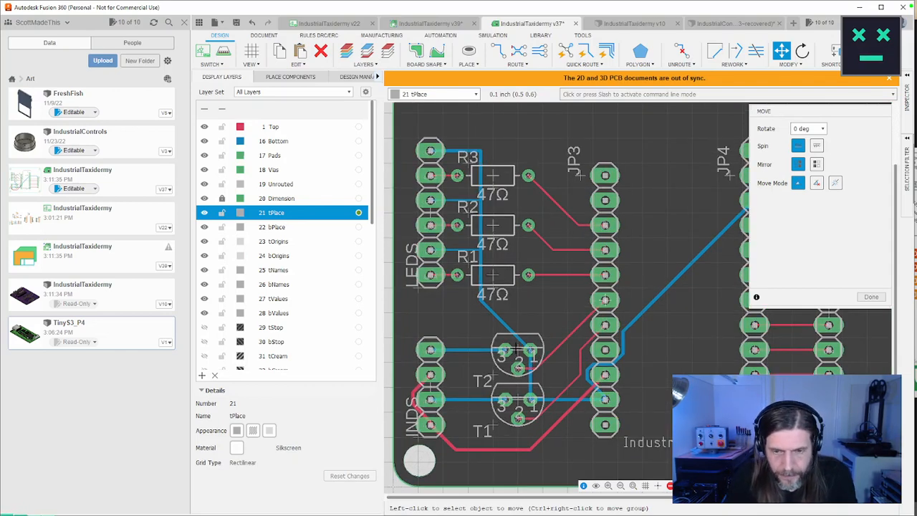
{"action": "left_click", "coordinate": [505, 351]}
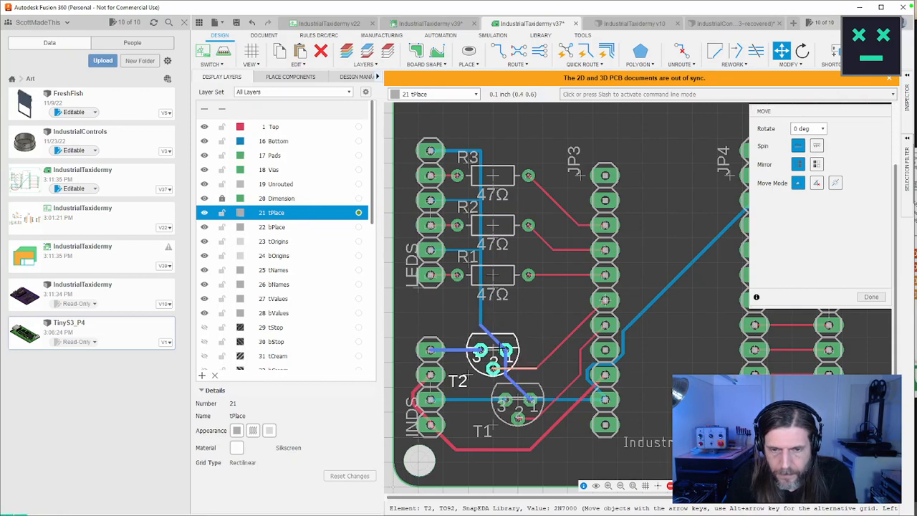
{"action": "left_click", "coordinate": [505, 351]}
{"action": "left_click", "coordinate": [517, 401]}
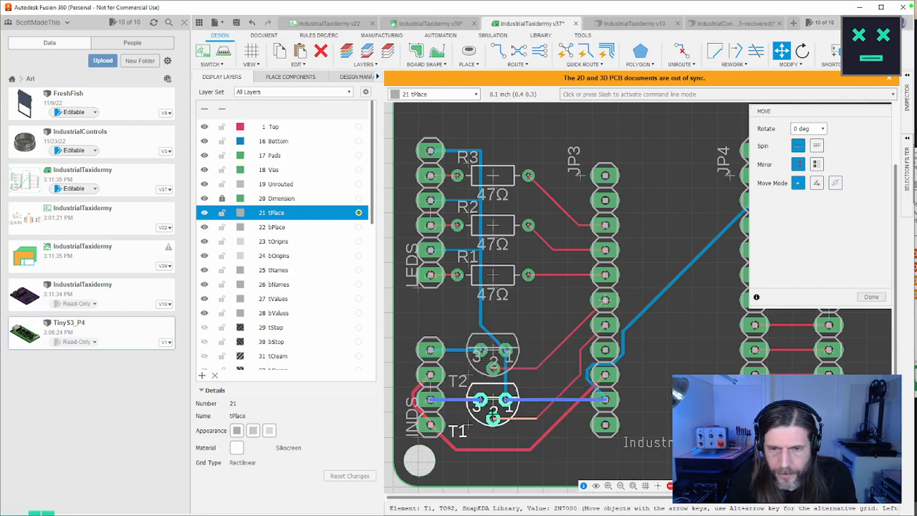
{"action": "left_click", "coordinate": [493, 412]}
Move the JP3, JP4 and BUTTONS headers, their traces and the board title text as one group 0.1 inch left
{"action": "scroll", "coordinate": [666, 412], "scroll_direction": "down", "scroll_amount": 2}
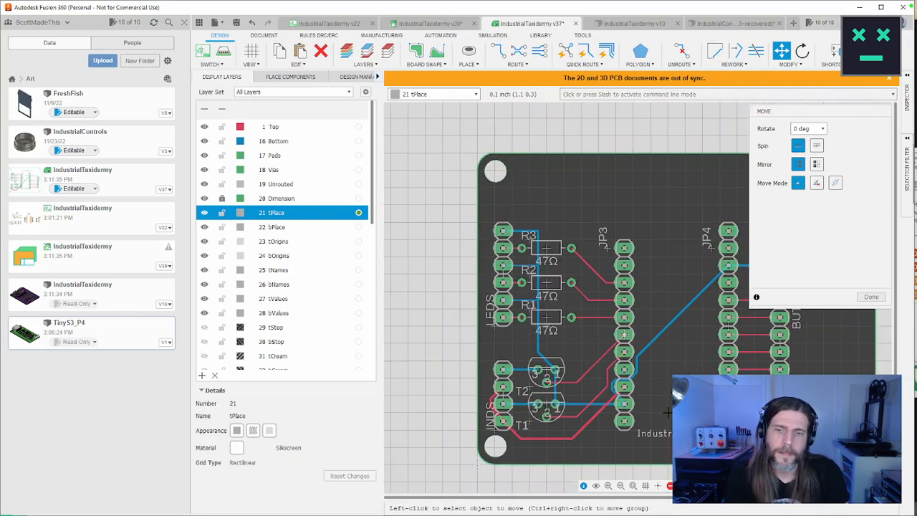
{"action": "scroll", "coordinate": [666, 412], "scroll_direction": "up", "scroll_amount": 2}
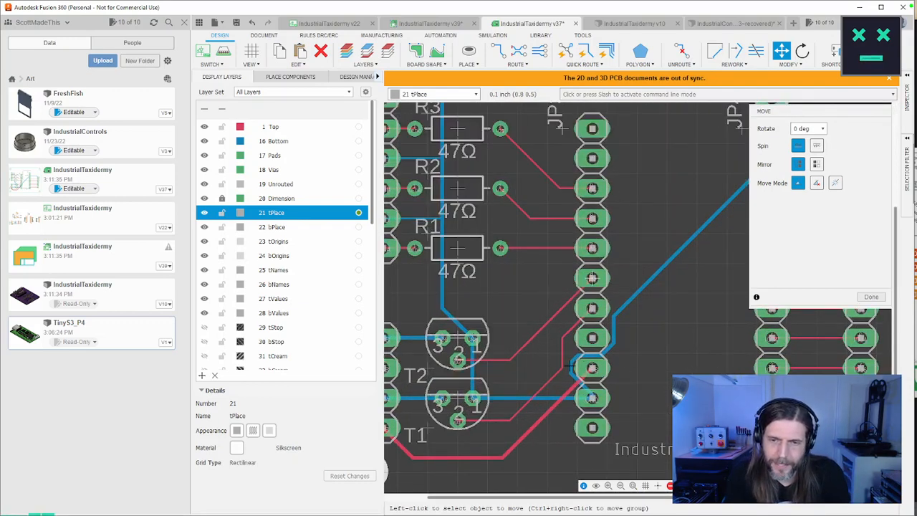
{"action": "scroll", "coordinate": [632, 378], "scroll_direction": "down", "scroll_amount": 3}
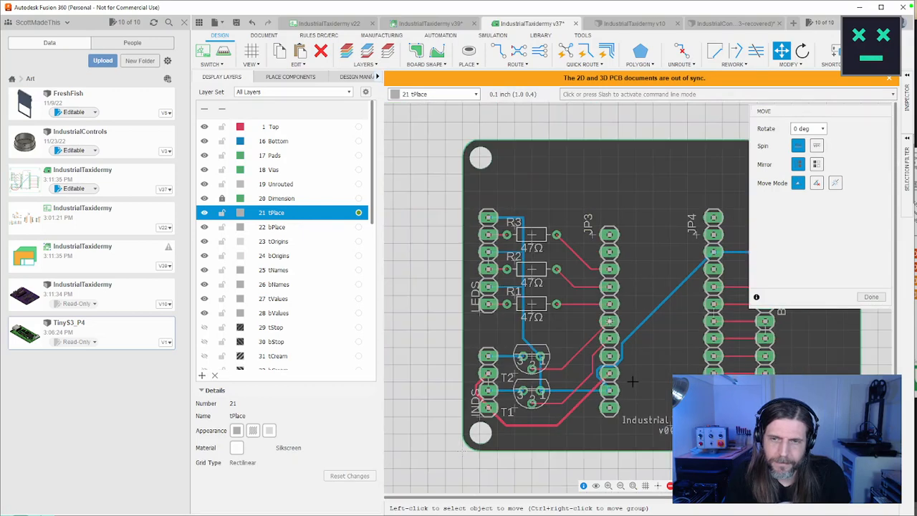
{"action": "middle_click_drag", "start_coordinate": [584, 389], "coordinate": [568, 370]}
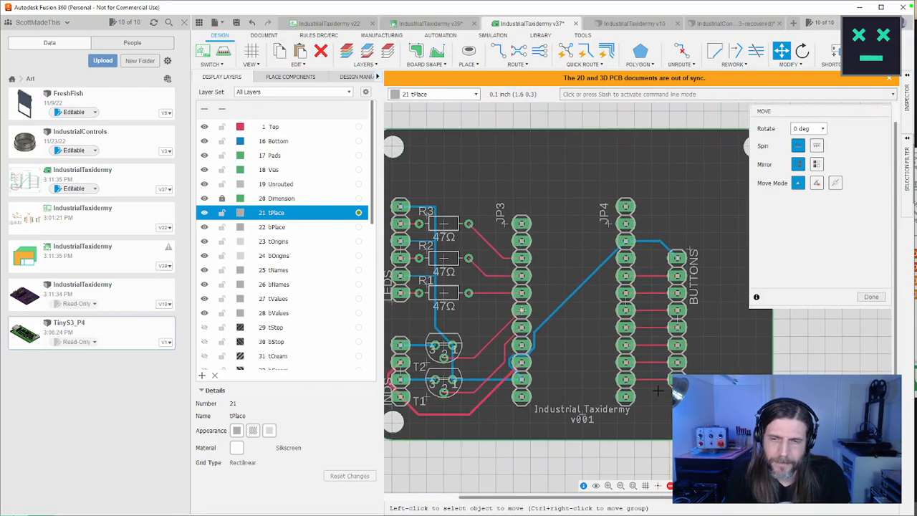
{"action": "scroll", "coordinate": [658, 390], "scroll_direction": "up", "scroll_amount": 2}
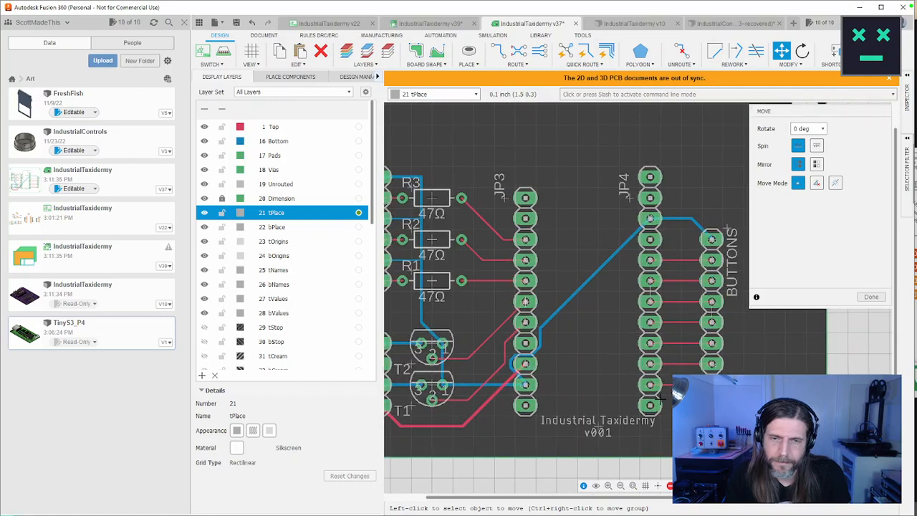
{"action": "scroll", "coordinate": [659, 395], "scroll_direction": "down", "scroll_amount": 3}
{"action": "scroll", "coordinate": [662, 393], "scroll_direction": "up", "scroll_amount": 1}
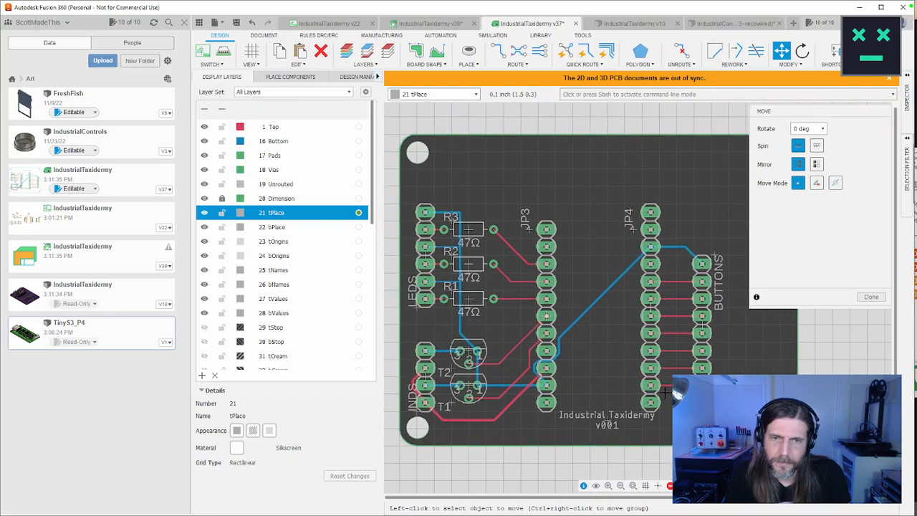
{"action": "left_click", "coordinate": [869, 295]}
{"action": "left_click_drag", "start_coordinate": [741, 181], "coordinate": [513, 467]}
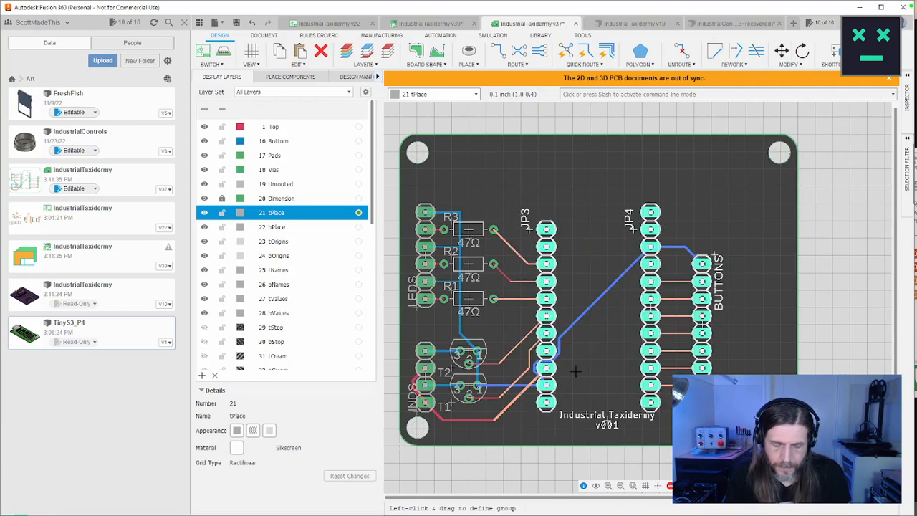
{"action": "key", "text": "m"}
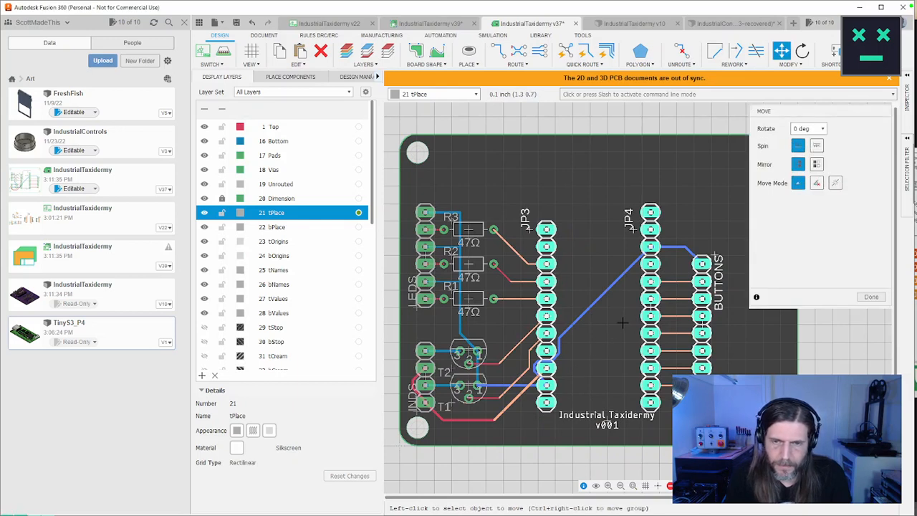
{"action": "right_click", "coordinate": [615, 323], "text": "ctrl"}
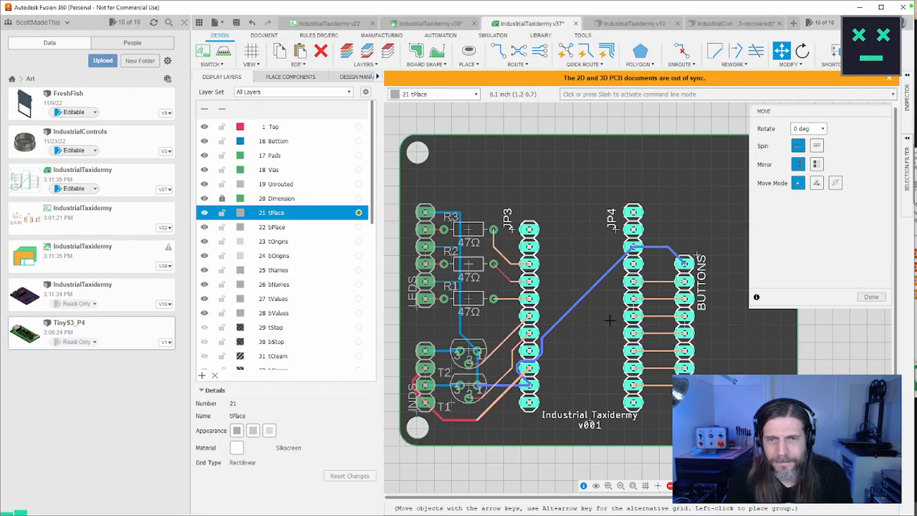
{"action": "left_click", "coordinate": [609, 321]}
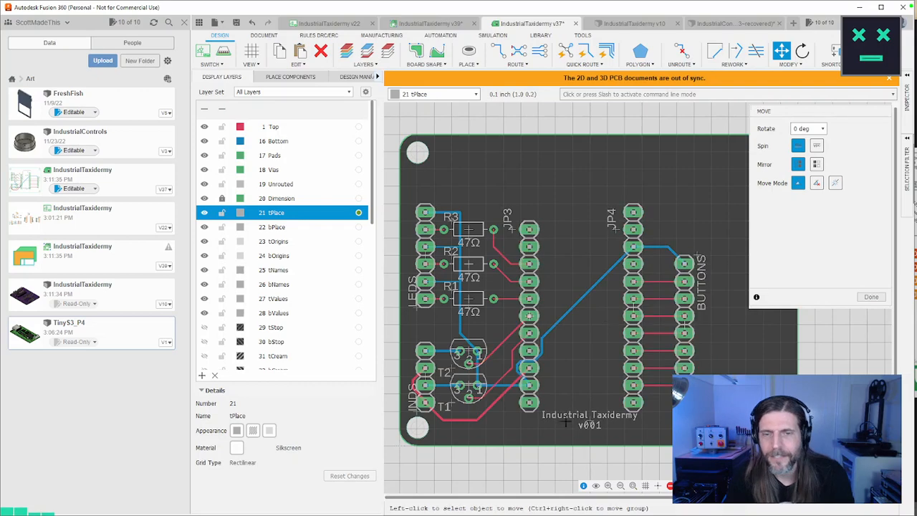
Hide the project file browser to enlarge the board view and bring the whole layout into sight
{"action": "scroll", "coordinate": [487, 414], "scroll_direction": "up", "scroll_amount": 1}
{"action": "middle_click_drag", "start_coordinate": [596, 394], "coordinate": [611, 404]}
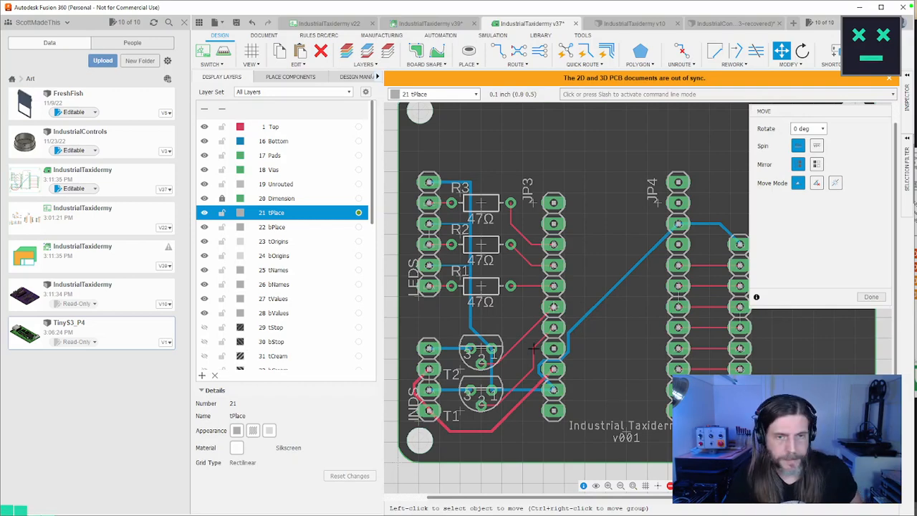
{"action": "left_click", "coordinate": [184, 23]}
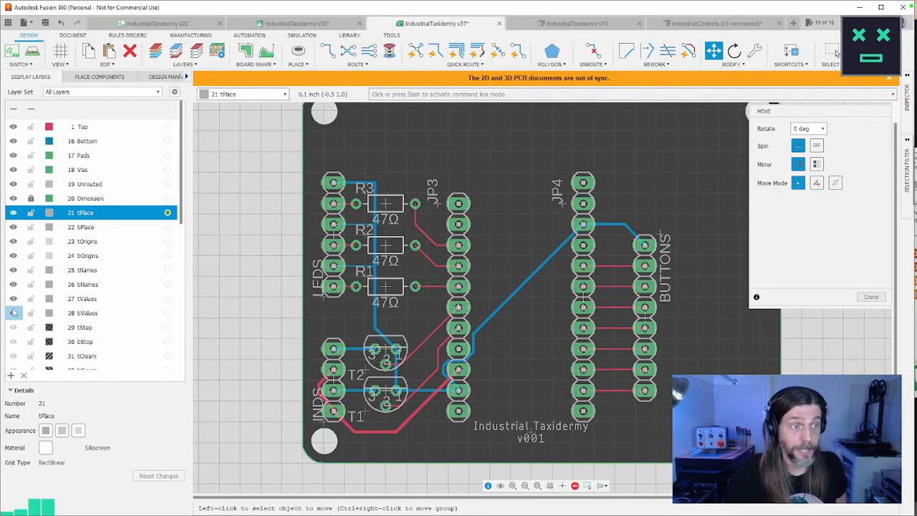
{"action": "middle_click_drag", "start_coordinate": [512, 172], "coordinate": [441, 187]}
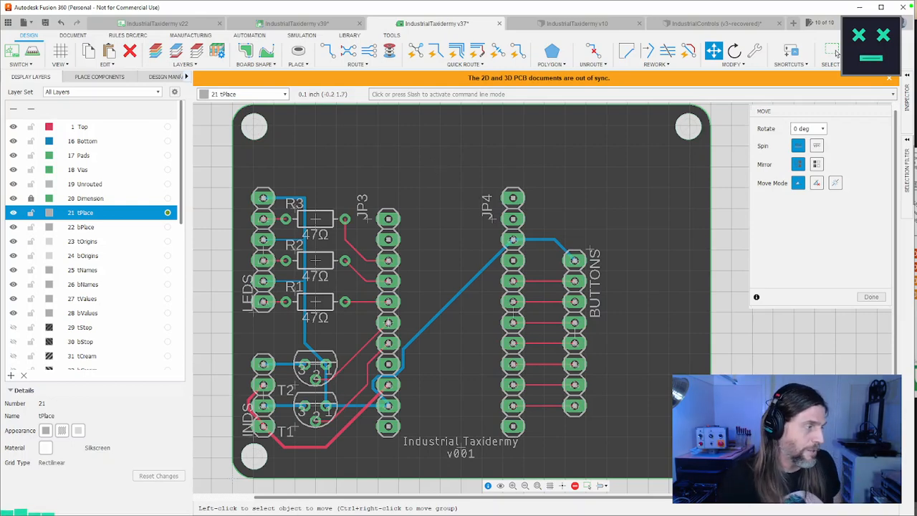
Switch to the Amazon page in the web browser and search for tinys3
{"action": "key", "text": "alt+Tab"}
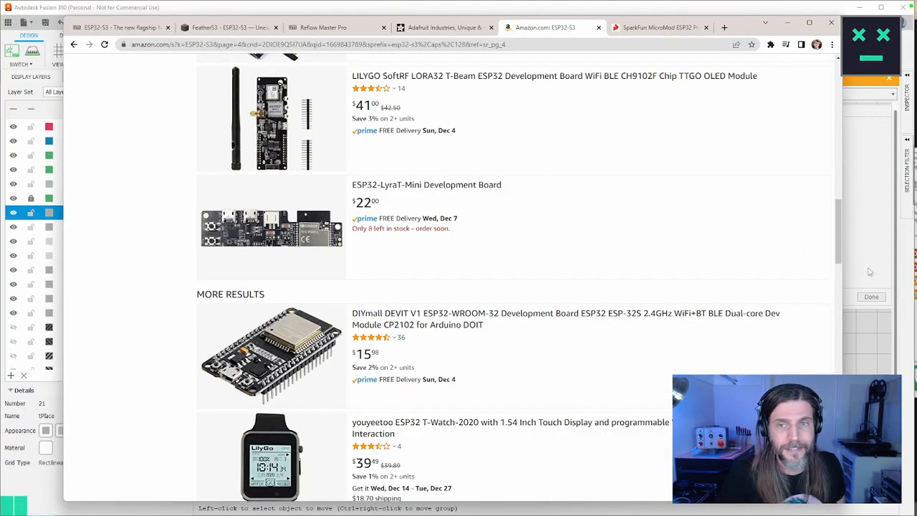
{"action": "left_click_drag", "start_coordinate": [839, 237], "coordinate": [837, 73]}
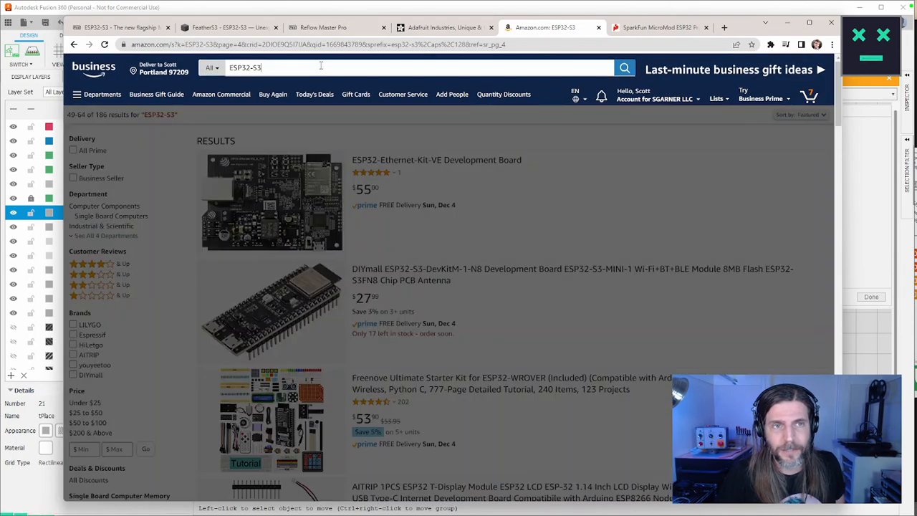
{"action": "left_click", "coordinate": [321, 65]}
{"action": "type", "text": "tinys3"}
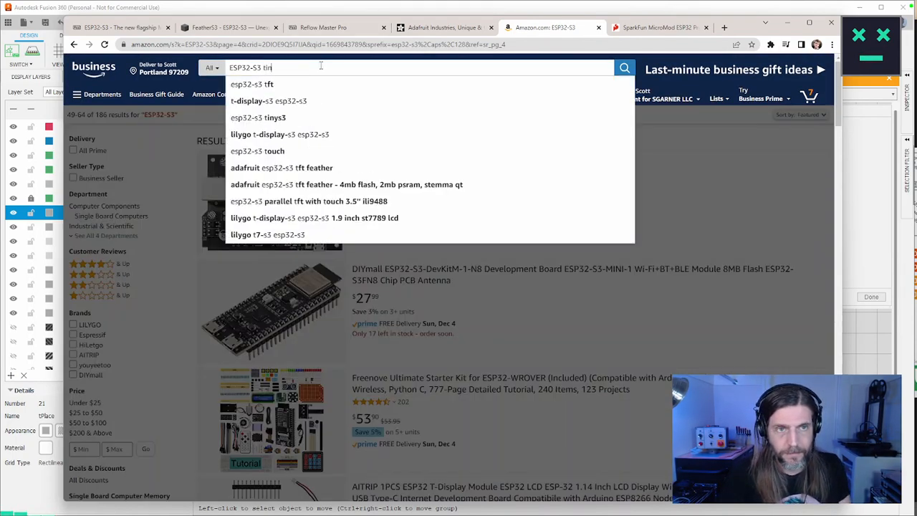
{"action": "key", "text": "Home"}
{"action": "key", "text": "Delete"}
{"action": "key", "text": "Delete"}
{"action": "key", "text": "Delete"}
{"action": "key", "text": "Delete"}
{"action": "key", "text": "Delete"}
{"action": "key", "text": "Delete"}
{"action": "key", "text": "Delete"}
{"action": "key", "text": "Delete"}
{"action": "key", "text": "Delete"}
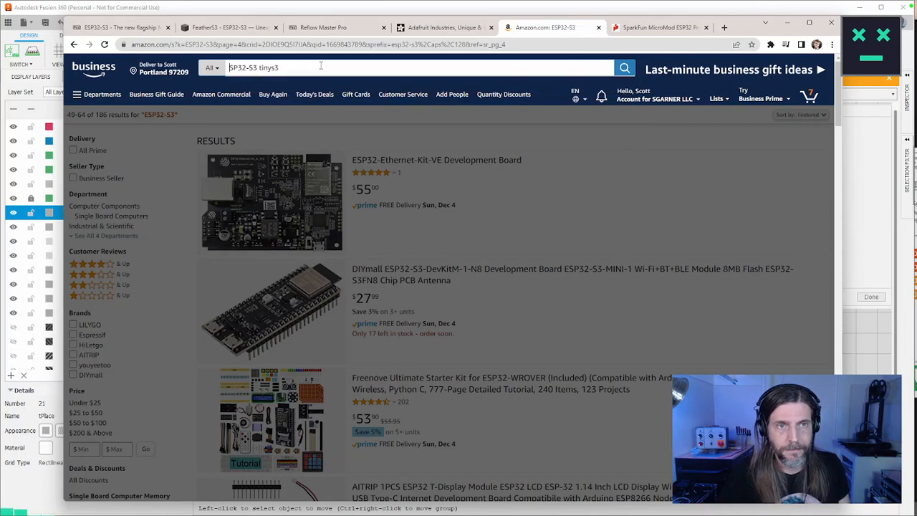
{"action": "key", "text": "Return"}
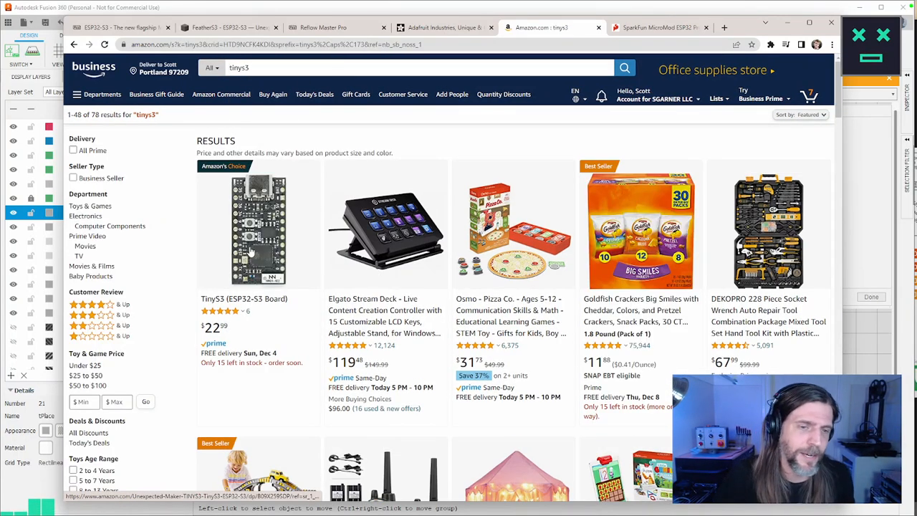
Open the TinyS3 (ESP32-S3 Board) product listing and examine its description and included parts
{"action": "left_click", "coordinate": [259, 241]}
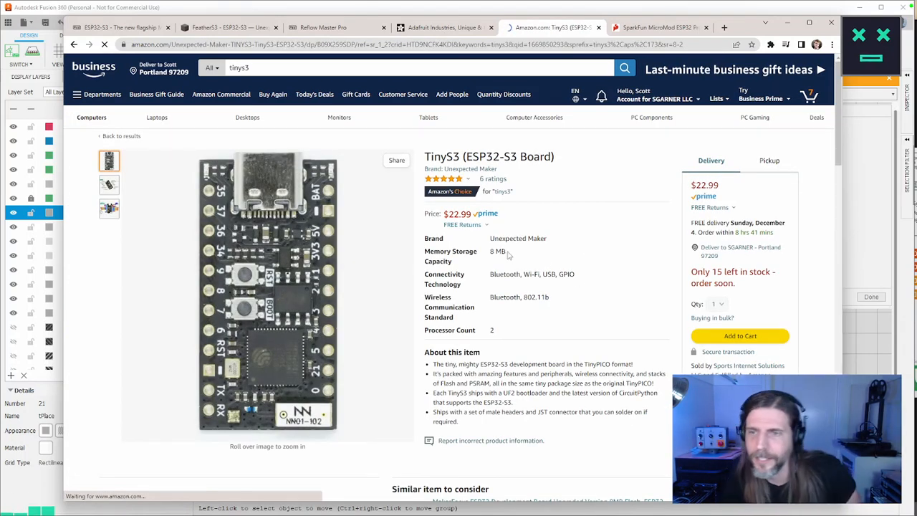
{"action": "scroll", "coordinate": [516, 254], "scroll_direction": "down", "scroll_amount": 3}
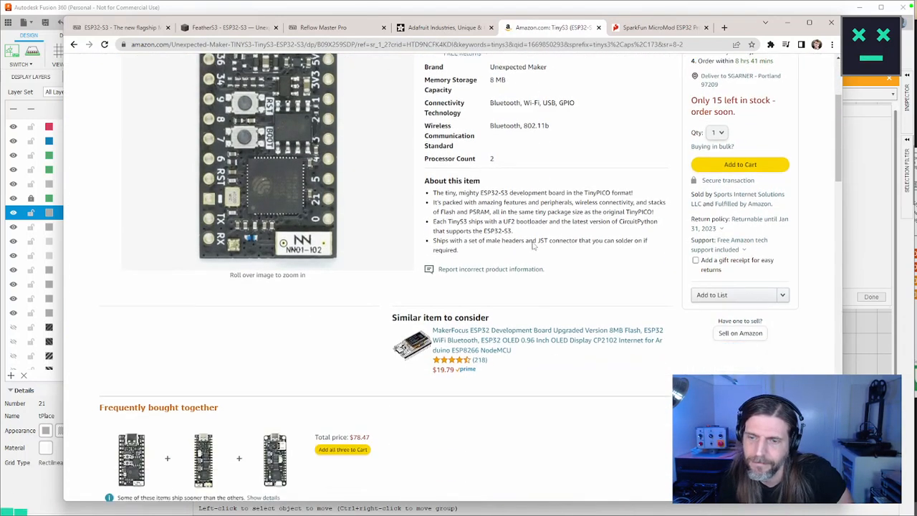